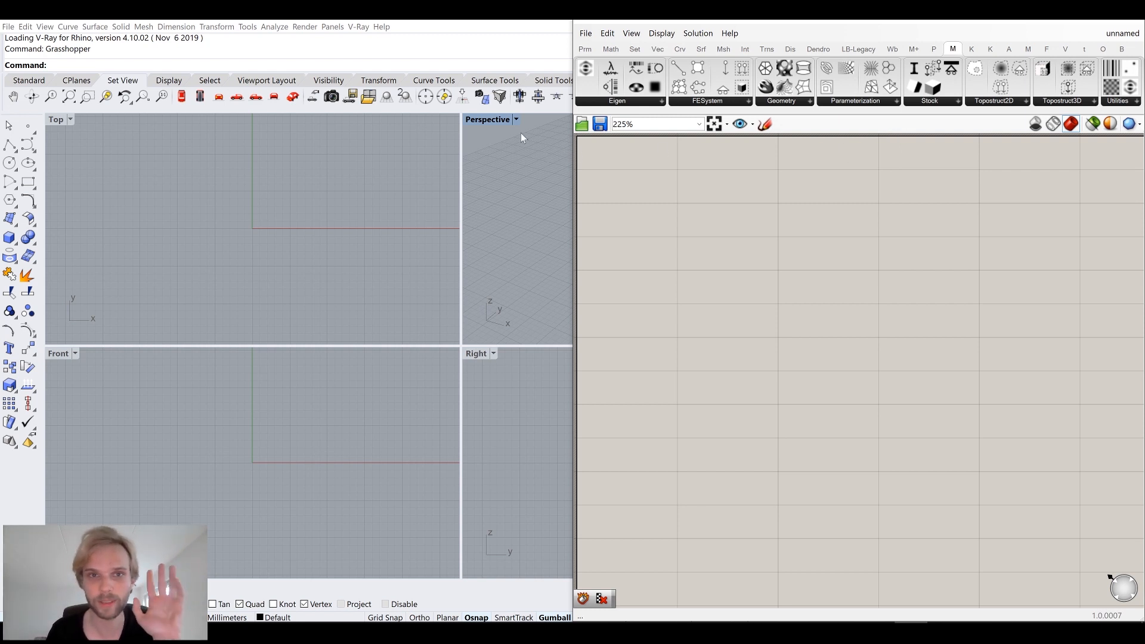
Maximize the Perspective viewport and create a rectangular plane surface by picking two opposite corners.
double_click(487, 118)
shift+right_drag(466, 309, 299, 276)
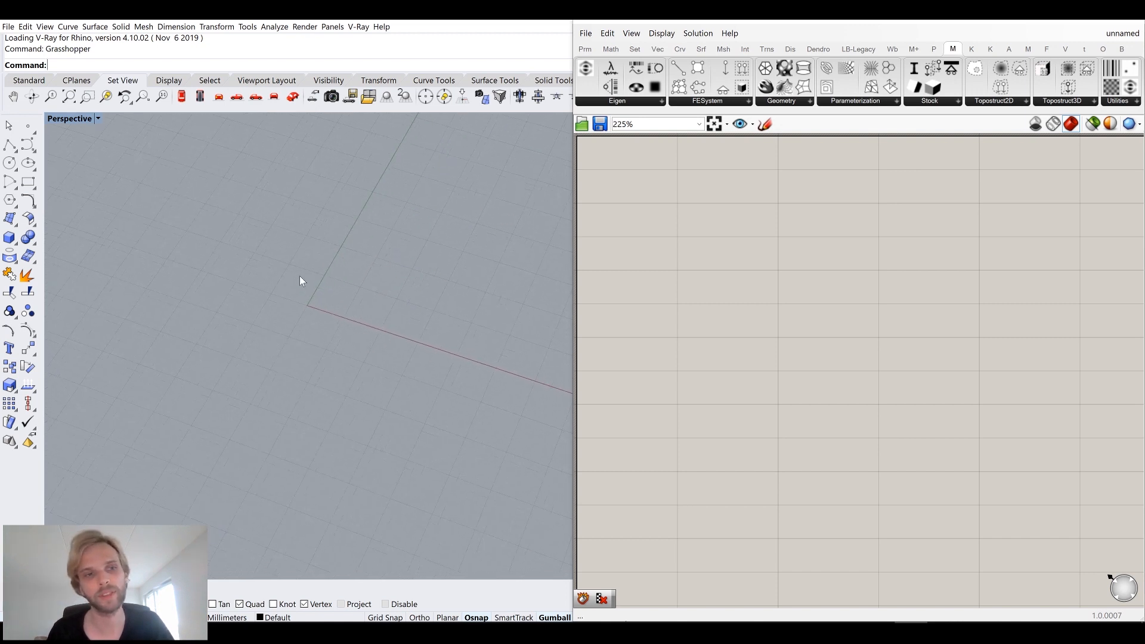
click(9, 219)
right_drag(197, 269, 226, 289)
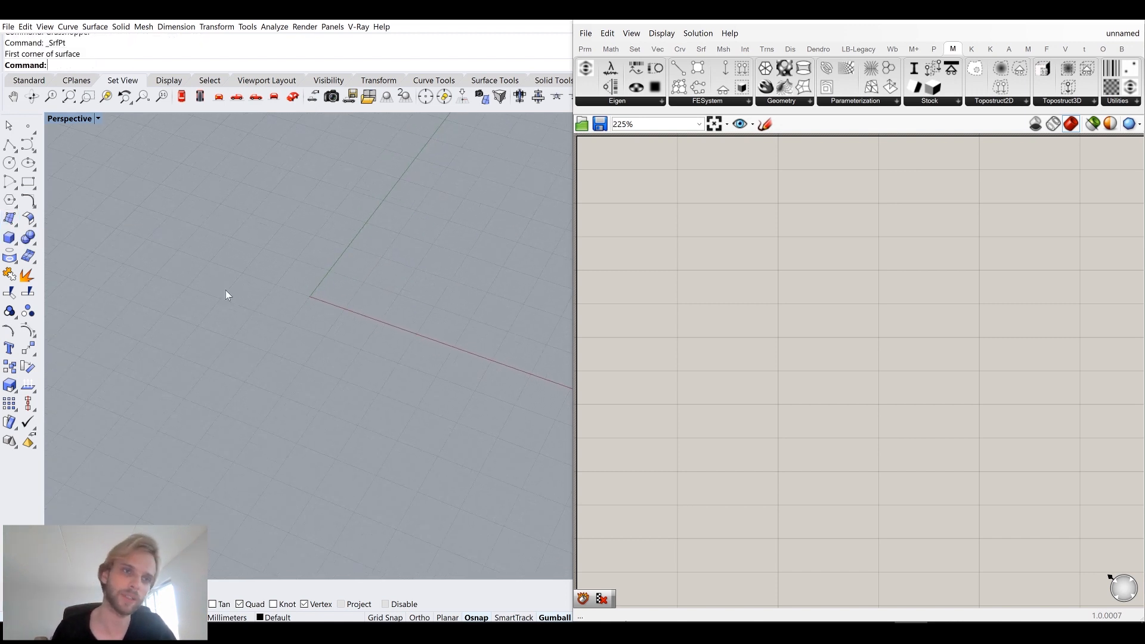
text(Plane)
key(Return)
click(178, 354)
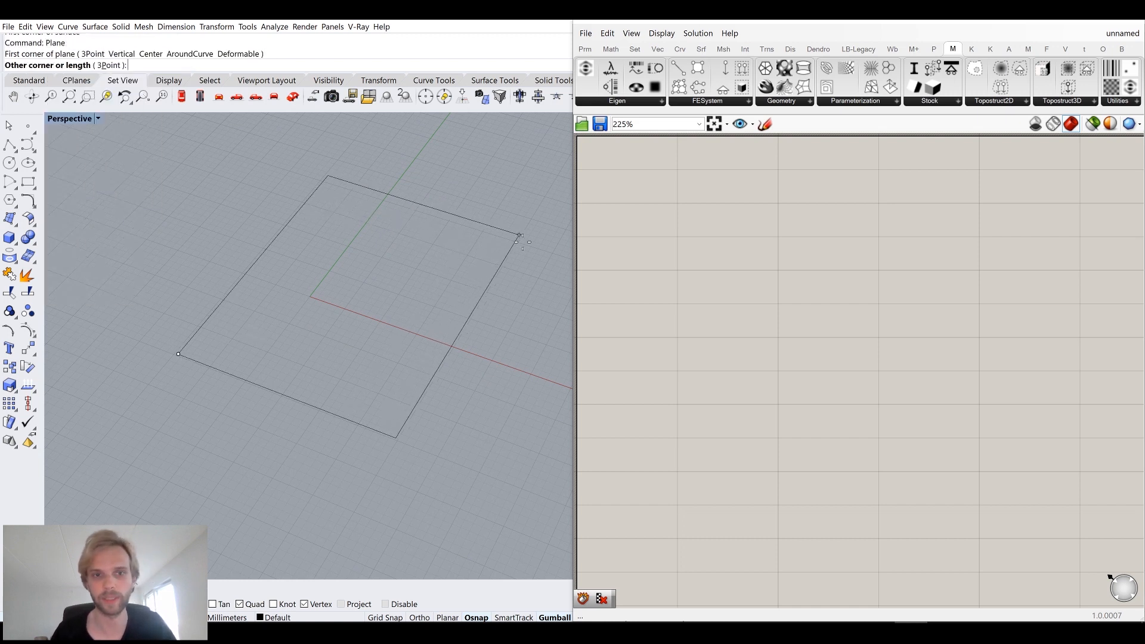
click(480, 224)
right_drag(481, 224, 406, 329)
click(407, 328)
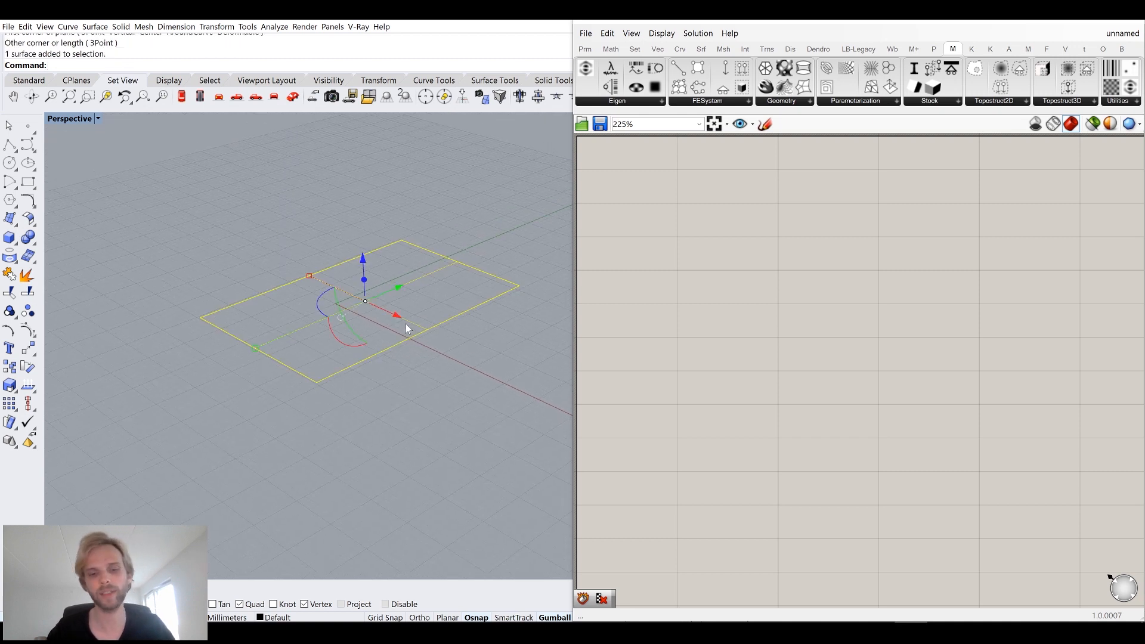
Turn on the plane's control points and raise two opposite corner points to start a saddle shape.
key(F10)
drag(175, 288, 256, 354)
shift+drag(488, 242, 548, 329)
scroll(547, 329, down, 4)
shift+right_drag(540, 331, 477, 348)
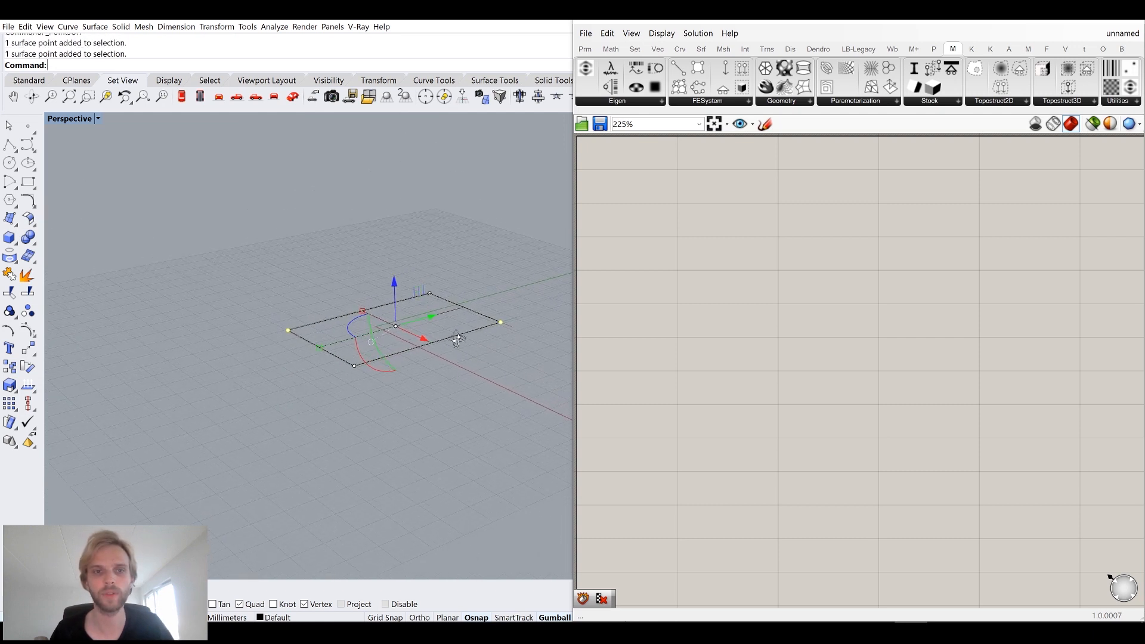
drag(392, 292, 398, 228)
click(317, 203)
Switch the Perspective viewport to Shaded display and move another corner point to shape the saddle surface.
click(67, 119)
click(80, 158)
mouse_move(337, 222)
right_down()
mouse_move(353, 285)
mouse_move(361, 244)
mouse_move(424, 230)
mouse_move(299, 243)
mouse_move(391, 253)
mouse_move(374, 273)
right_up()
right_drag(366, 351, 381, 310)
click(378, 309)
right_drag(286, 347, 193, 346)
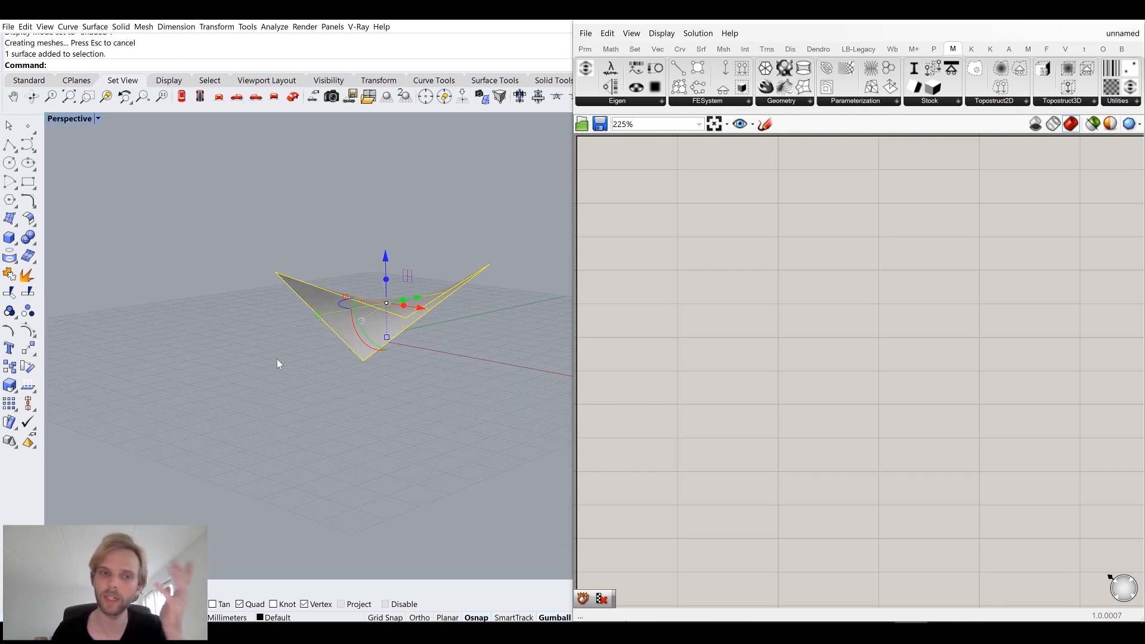
click(291, 396)
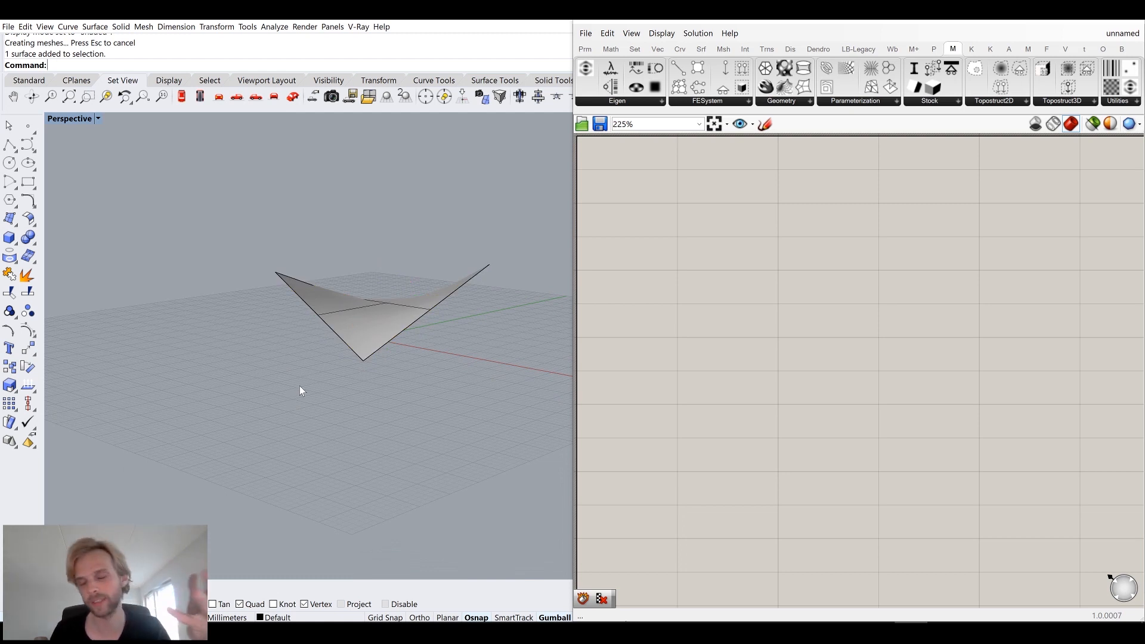
Add a Brep parameter in Grasshopper and set it to the selected saddle surface using Set Multiple Breps.
right_drag(356, 352, 366, 320)
click(367, 321)
double_click(616, 263)
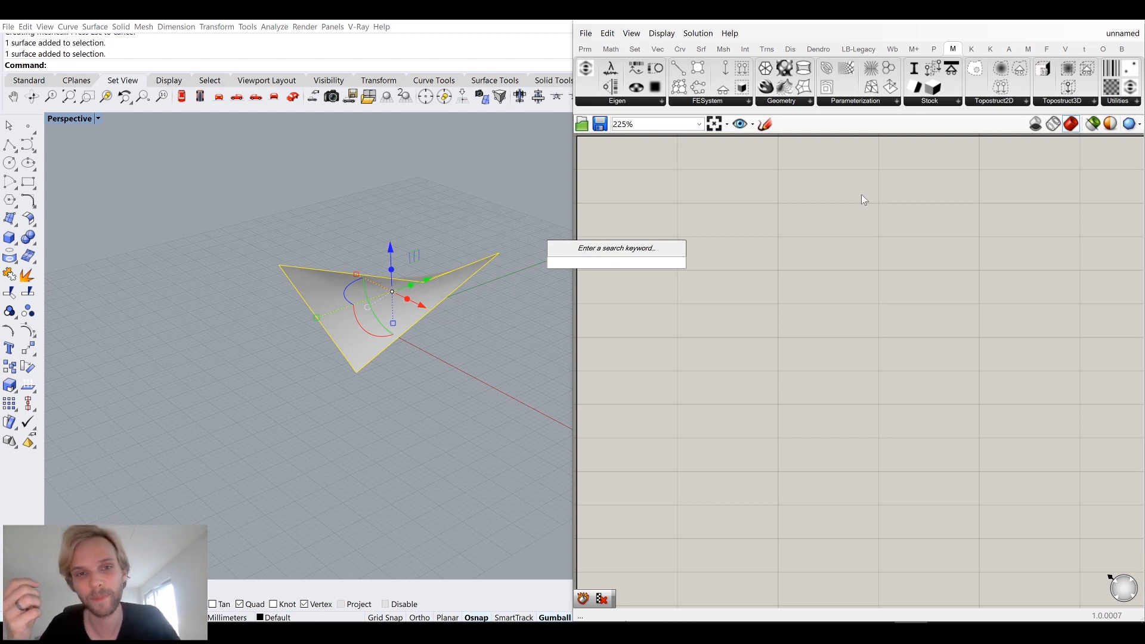
text(brep)
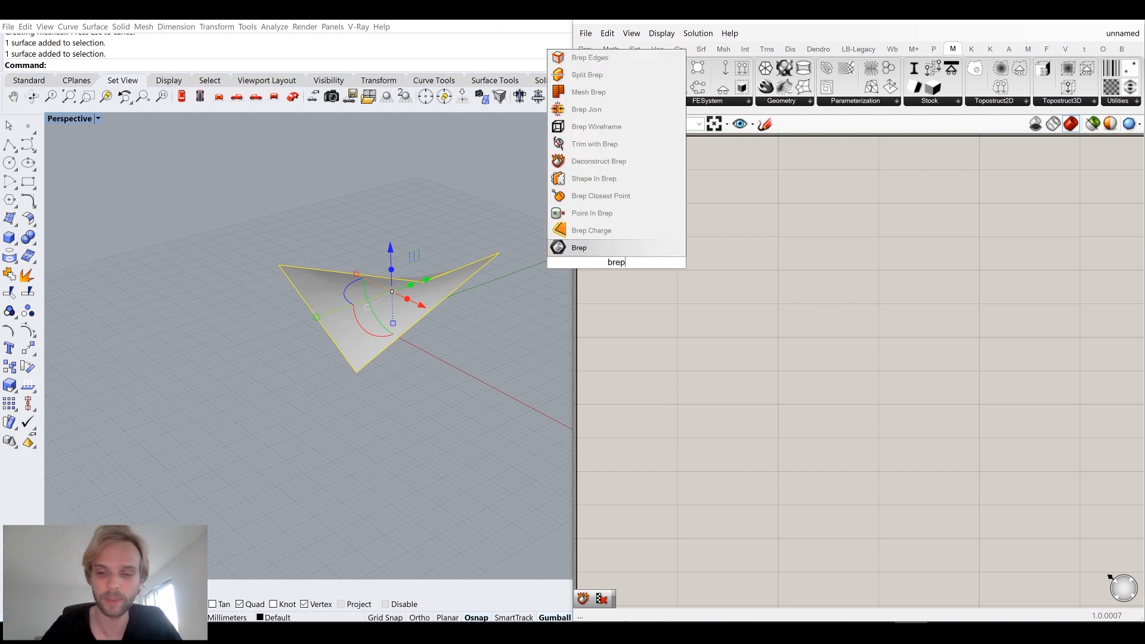
key(Return)
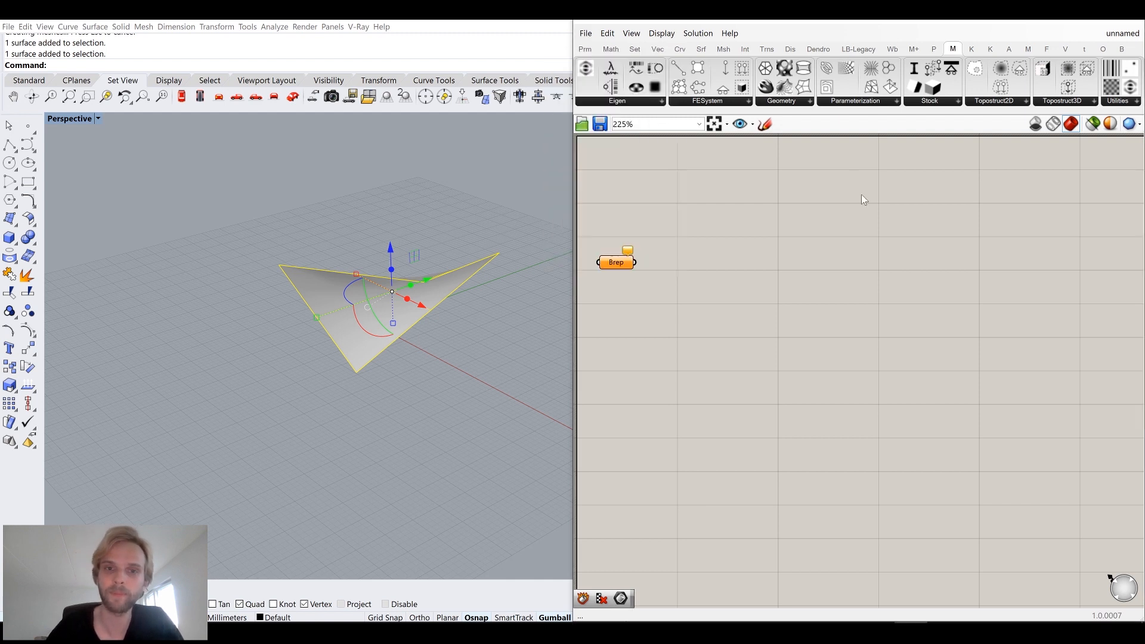
right_click(612, 265)
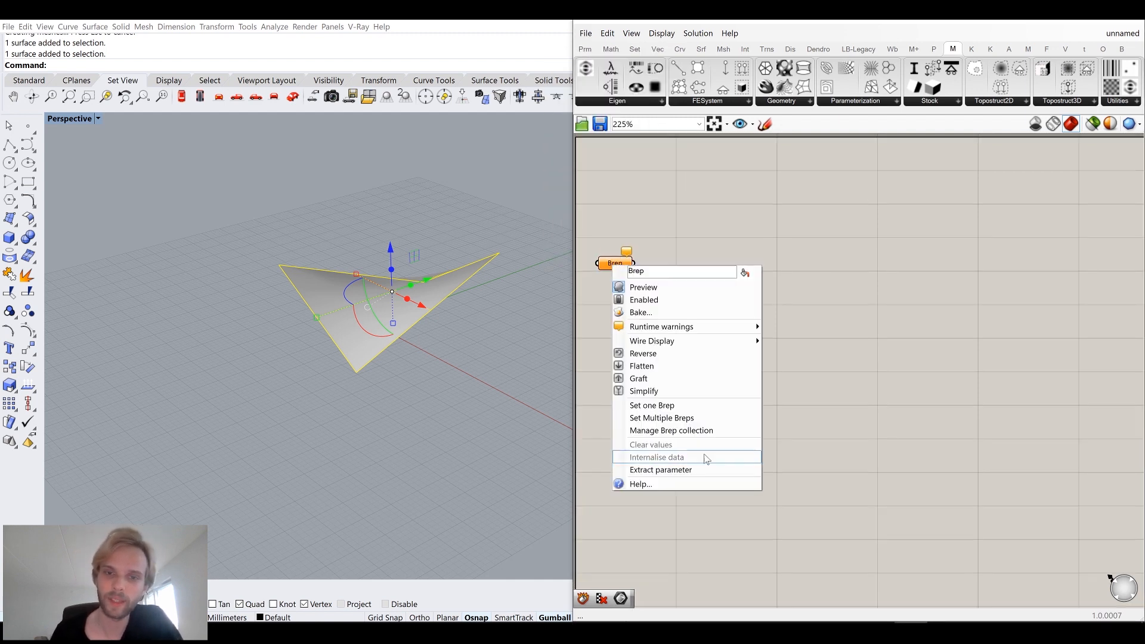
click(688, 417)
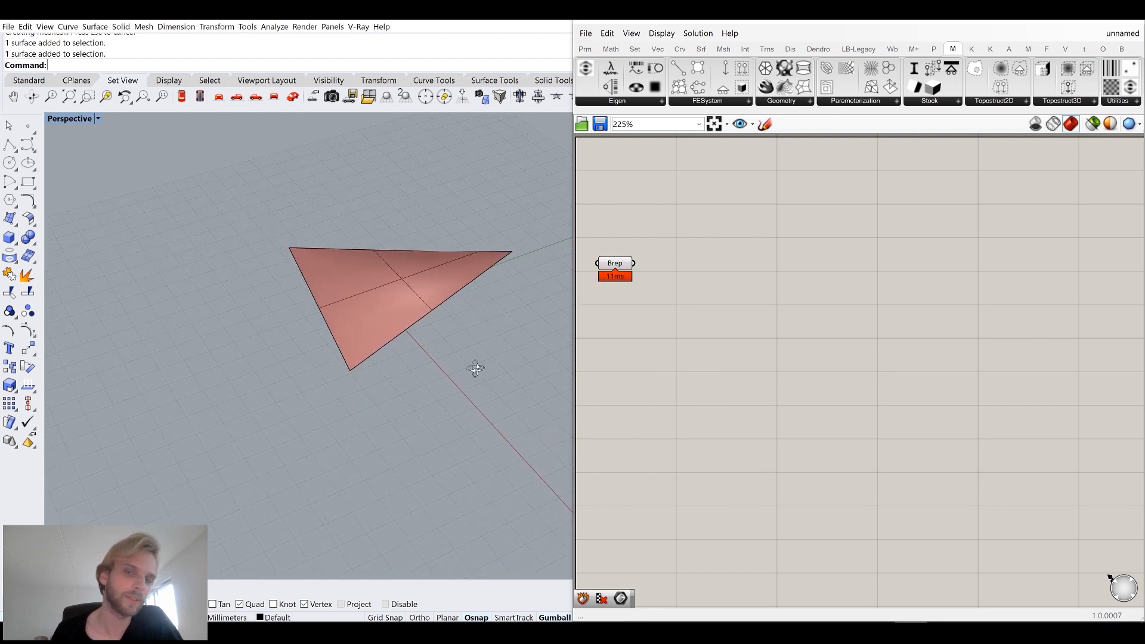
drag(618, 273, 688, 285)
click(792, 356)
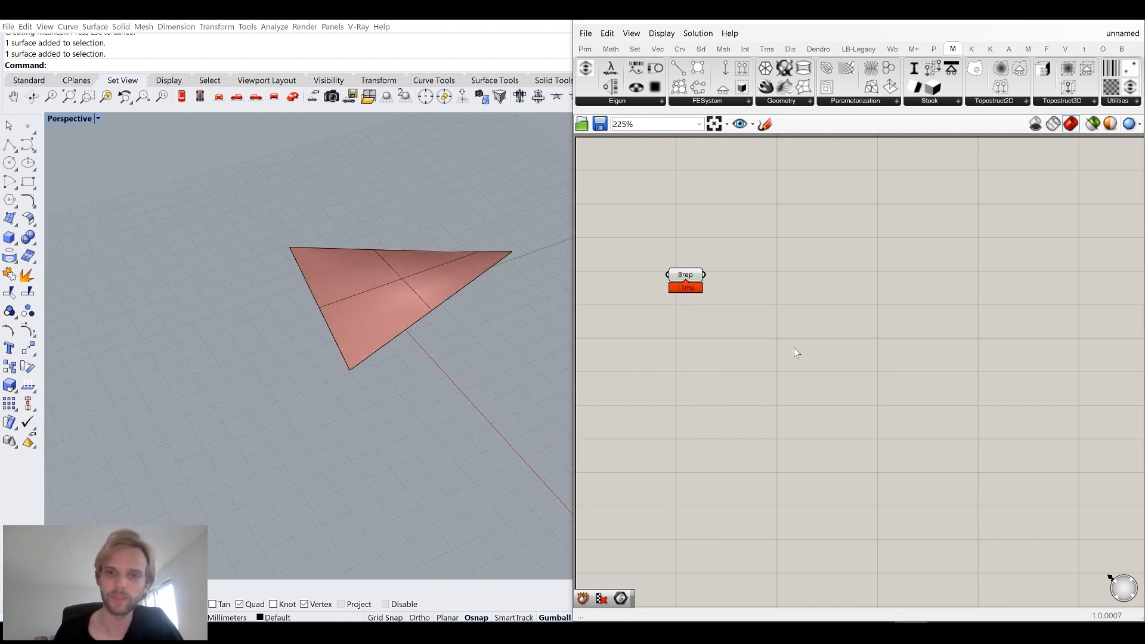
Hide the original saddle surface in Rhino.
right_drag(793, 356, 745, 349)
click(424, 289)
text(Hide)
key(Return)
right_drag(430, 283, 395, 328)
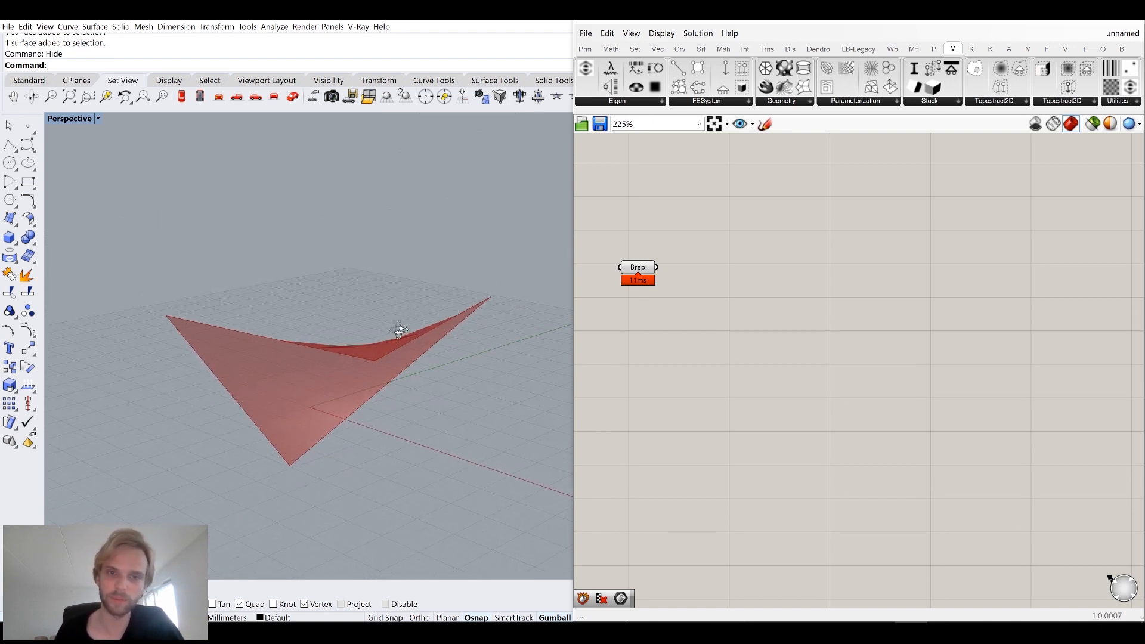
Add a Mesh Surface component and connect the Brep parameter to its surface input.
double_click(714, 364)
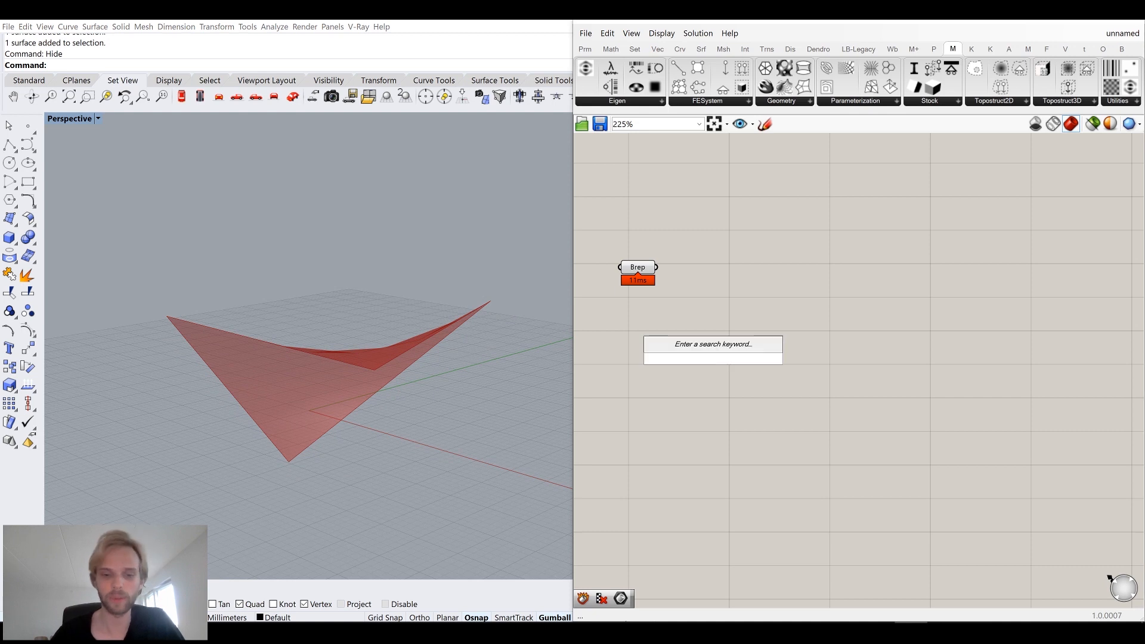
text(mesh sur)
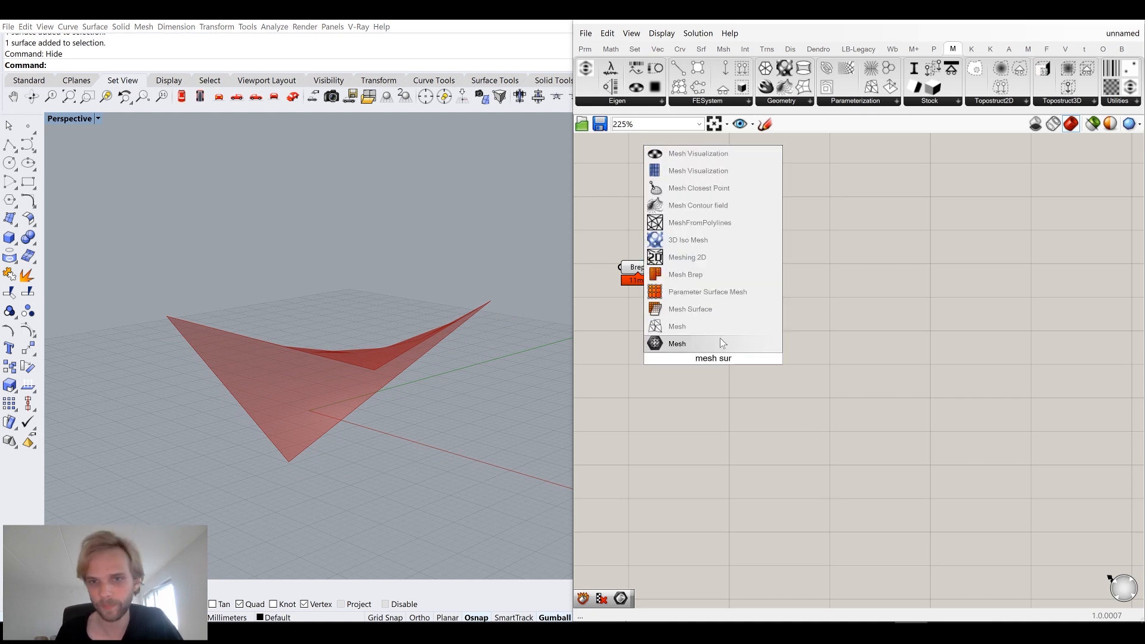
click(718, 308)
drag(657, 267, 723, 293)
click(654, 291)
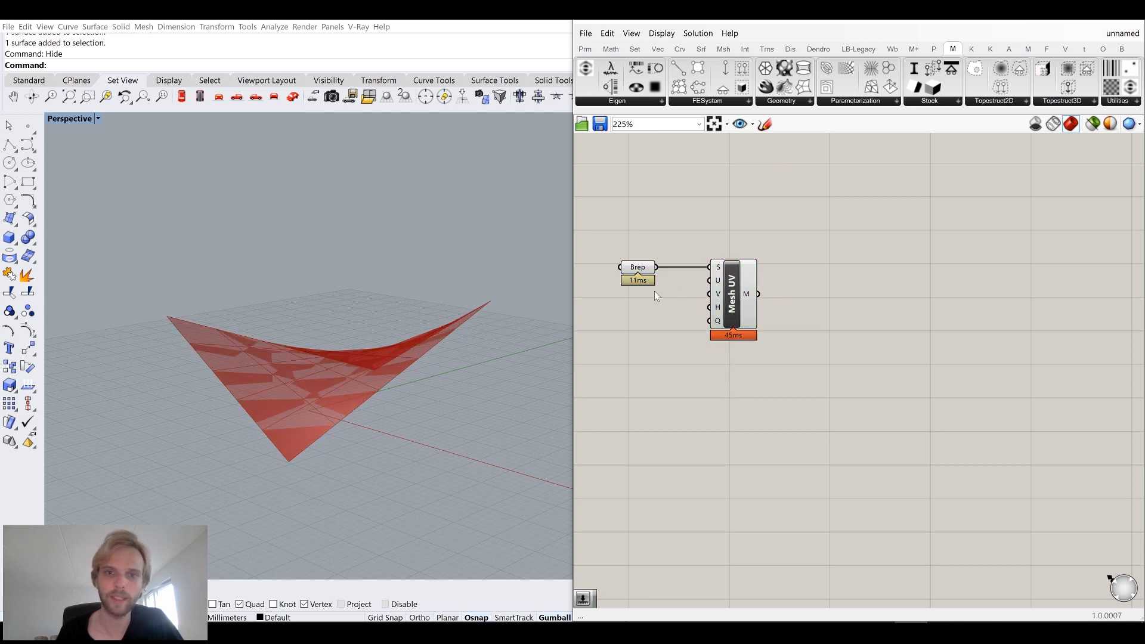
Turn off the preview of the Brep parameter.
click(639, 271)
key(space)
click(682, 226)
right_drag(381, 263, 257, 305)
scroll(253, 286, up, 4)
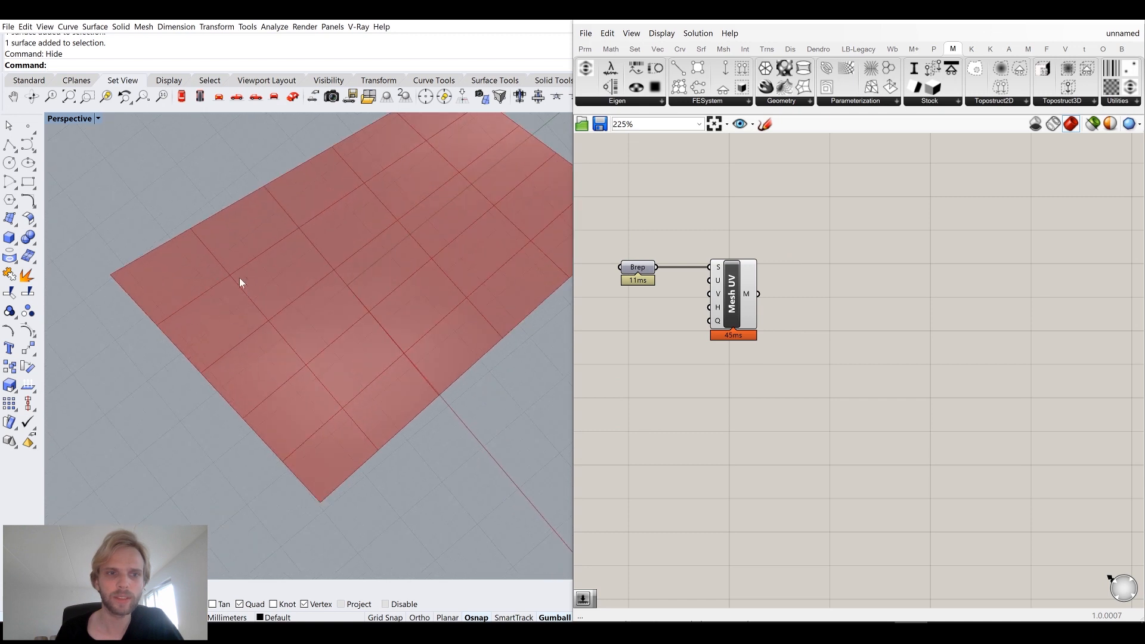
right_drag(342, 323, 278, 391)
right_drag(634, 330, 717, 313)
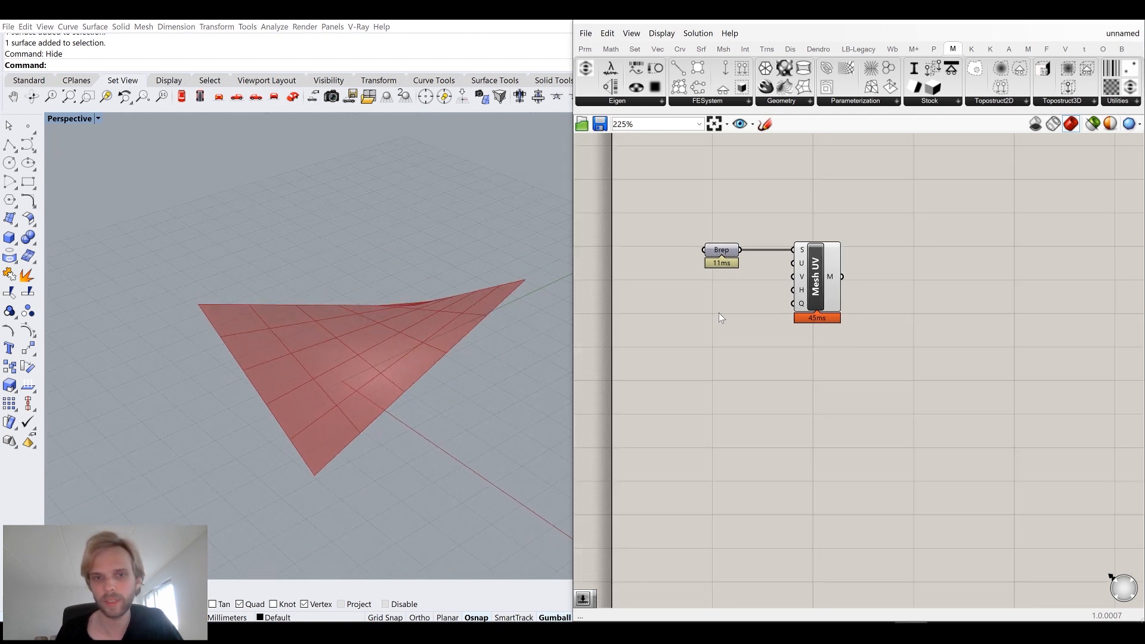
double_click(718, 312)
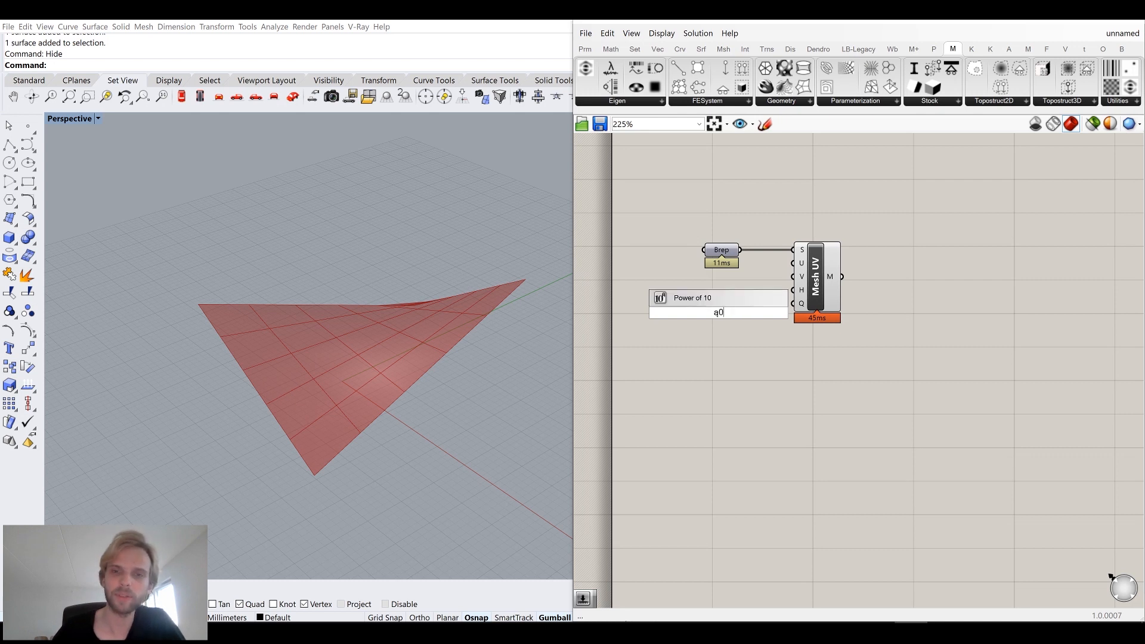
text(50)
key(BackSpace)
key(BackSpace)
key(Escape)
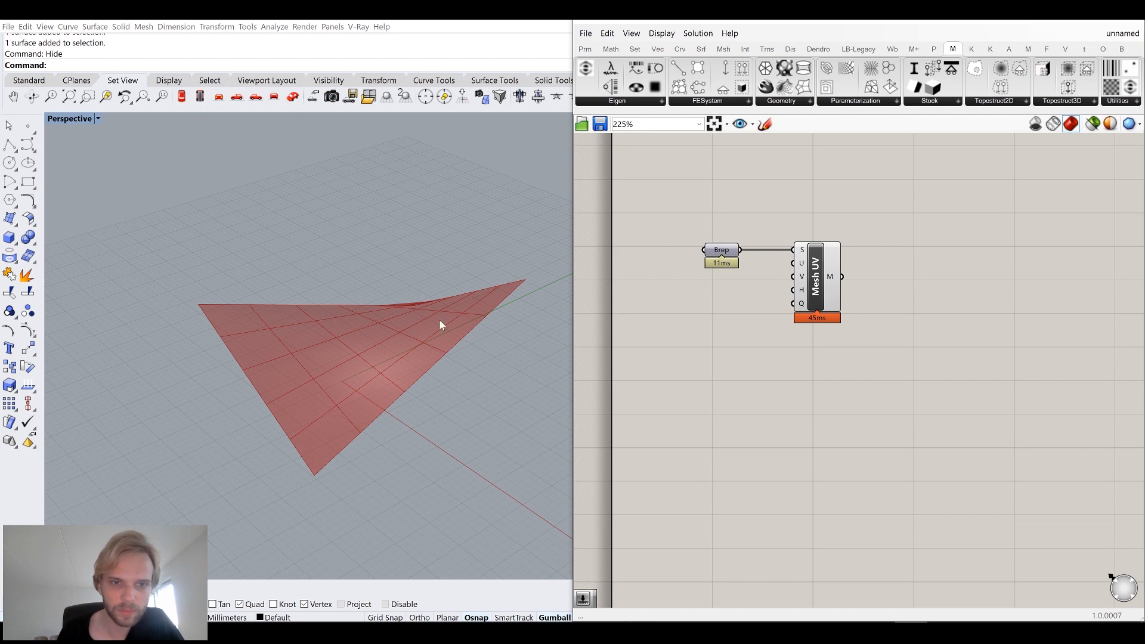
Add a number slider set to 20 and connect it to the mesh component's U and V counts.
right_drag(394, 327, 467, 346)
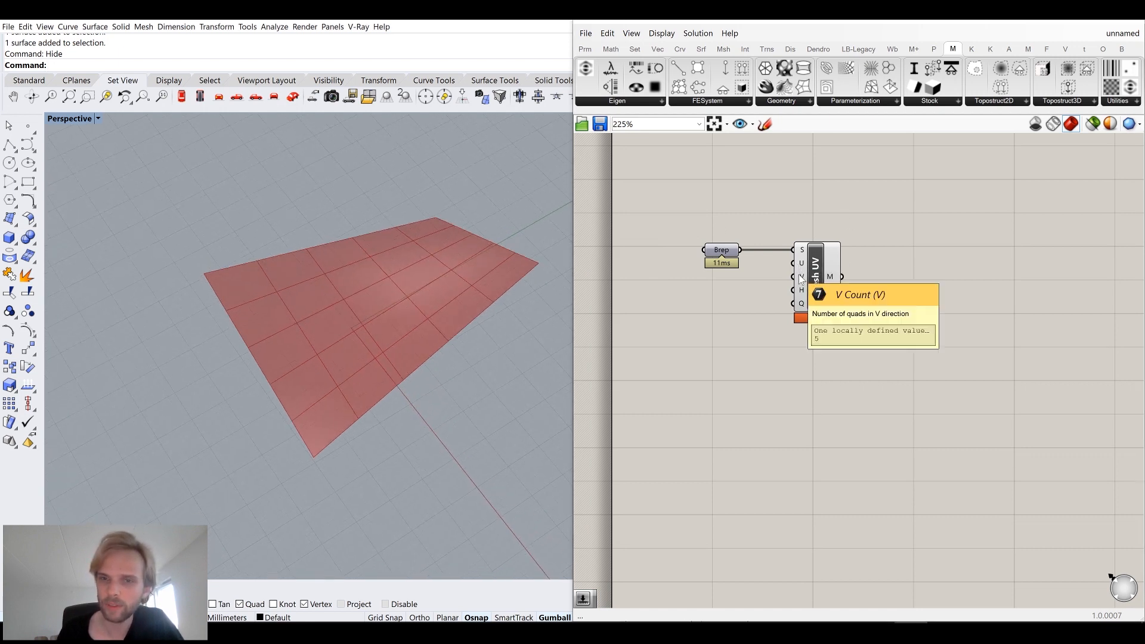
double_click(678, 305)
text(20)
key(Return)
drag(734, 305, 799, 277)
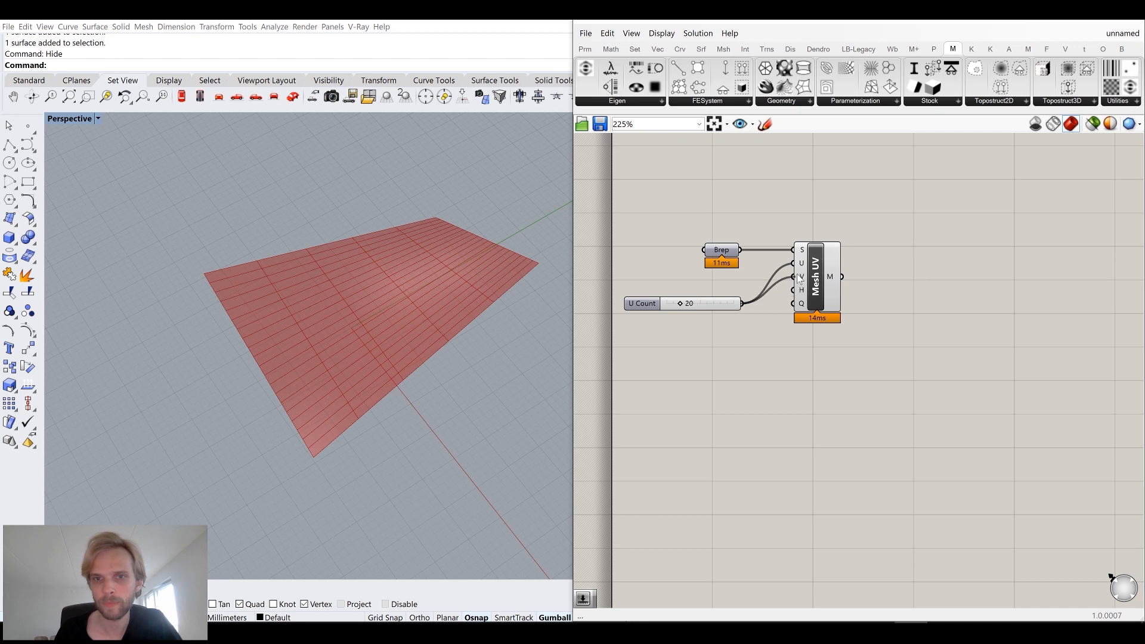
drag(717, 305, 730, 280)
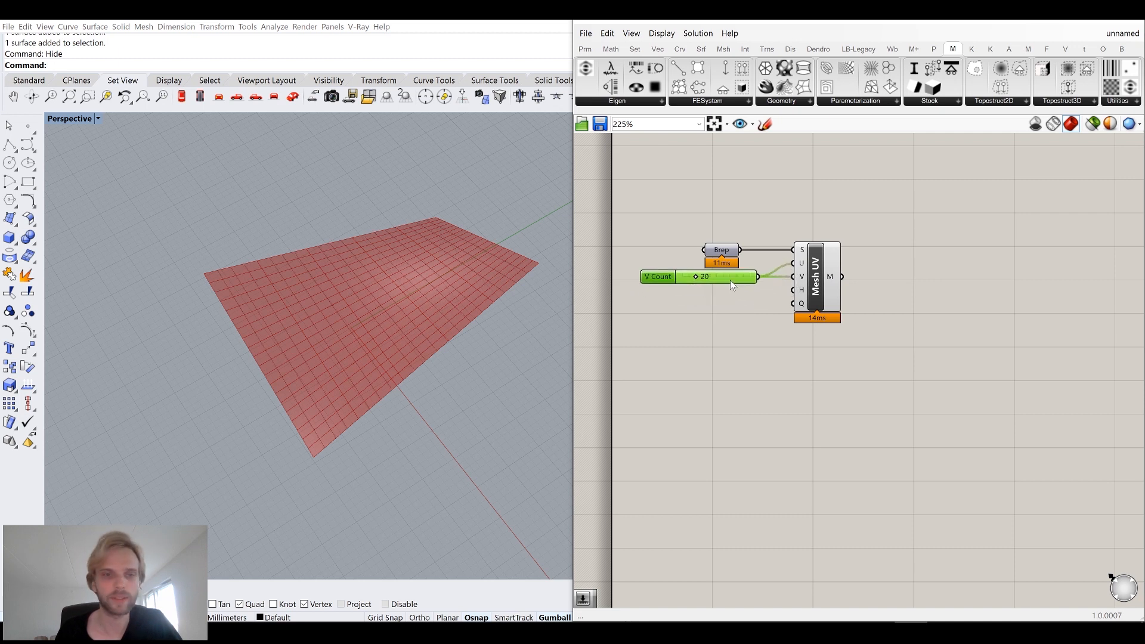
right_drag(411, 241, 444, 292)
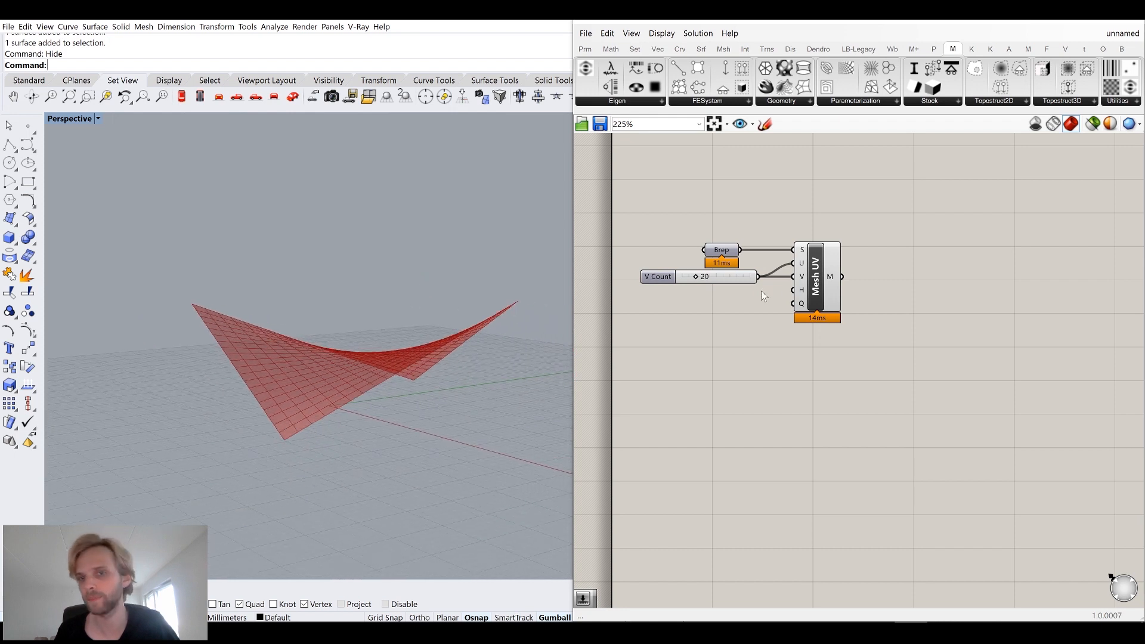
click(826, 278)
drag(885, 382, 657, 204)
drag(838, 298, 898, 337)
click(964, 317)
right_drag(980, 323, 920, 281)
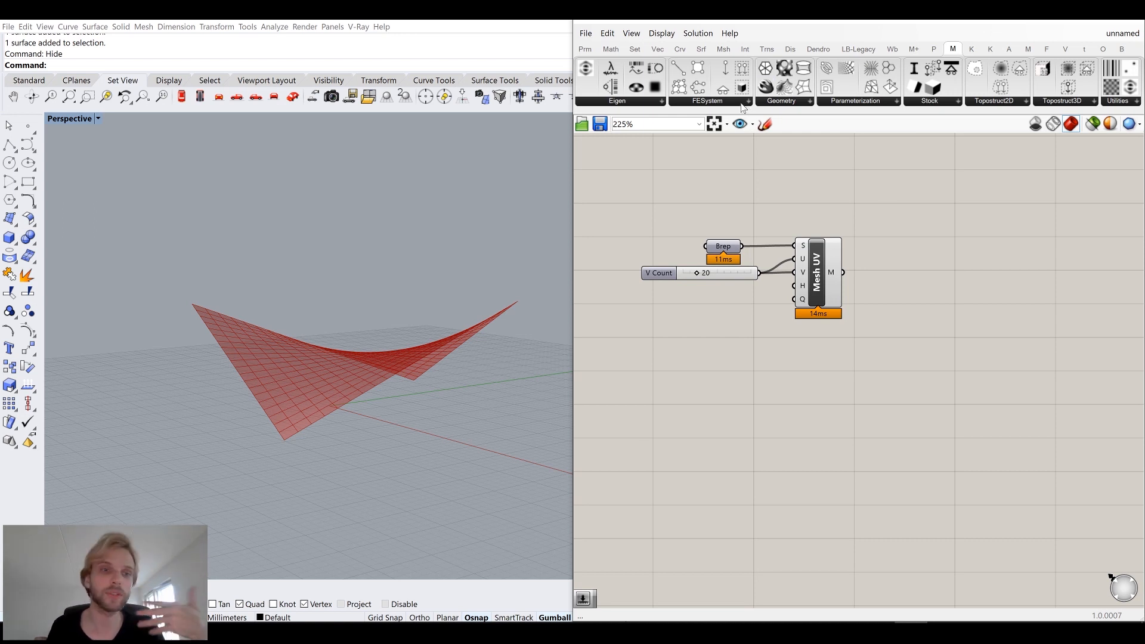
Place an FE Mesh component from the Millipede FESystem group onto the canvas.
click(723, 102)
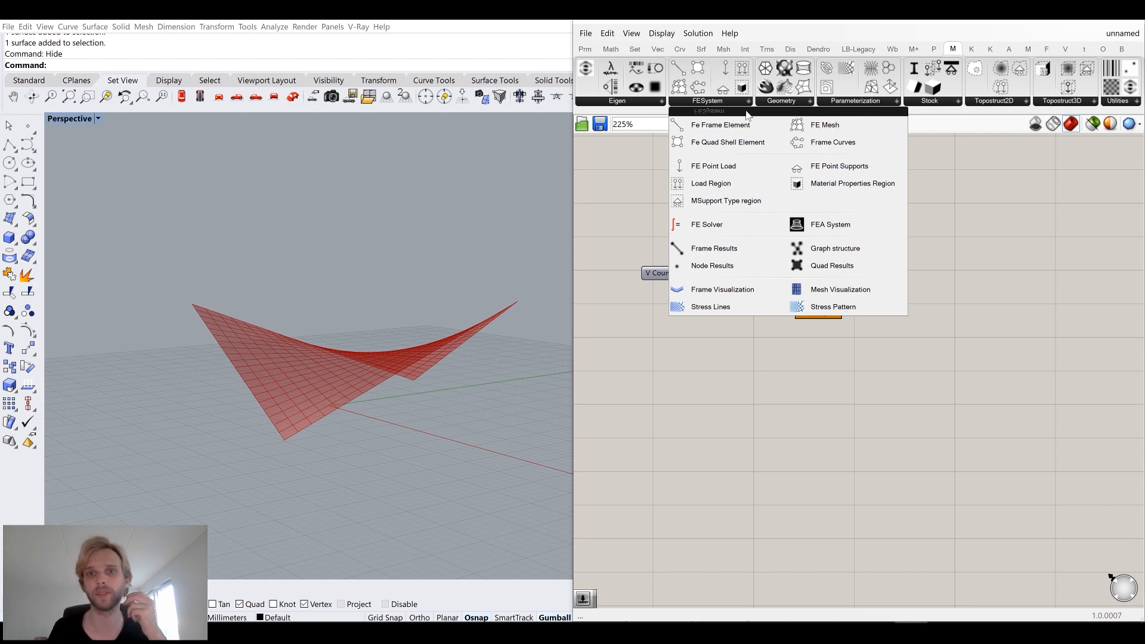
click(617, 102)
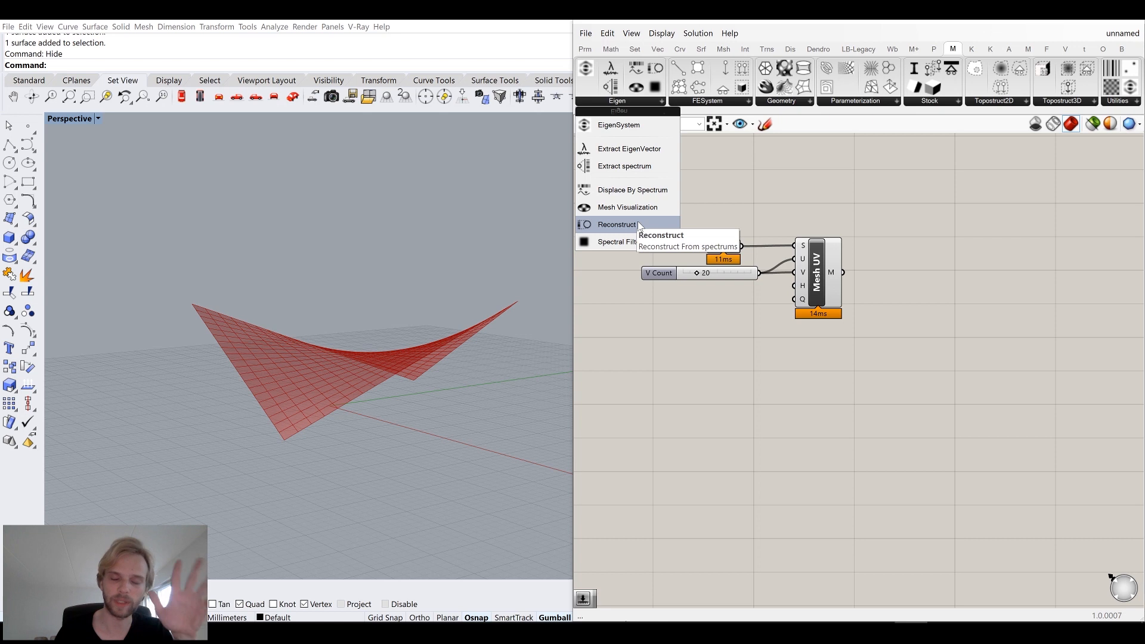
click(693, 101)
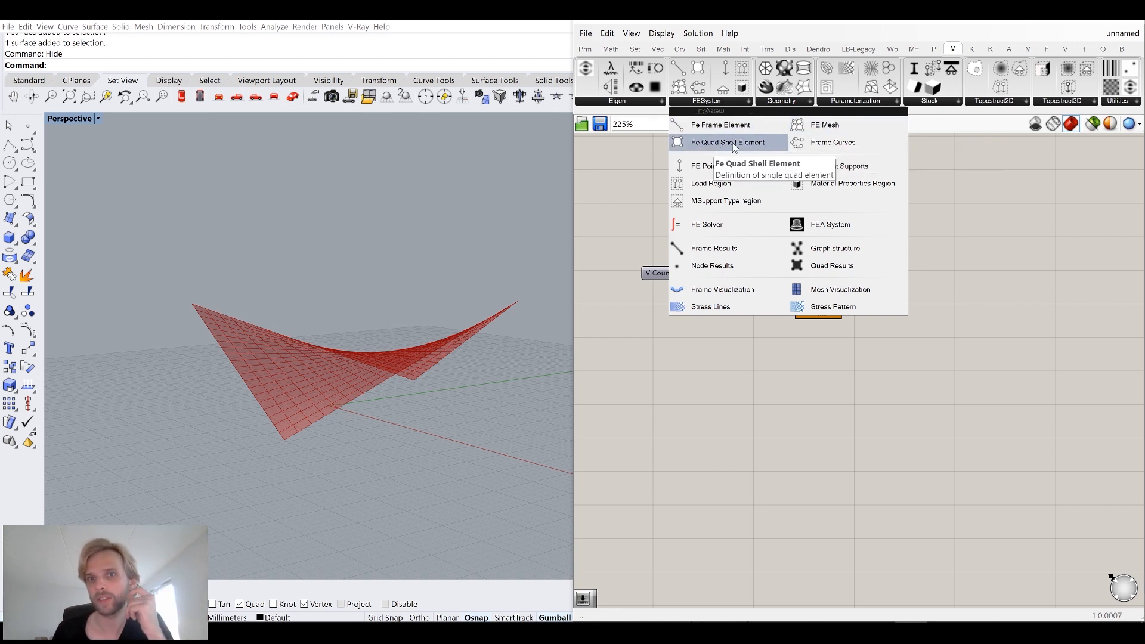
click(835, 131)
click(969, 255)
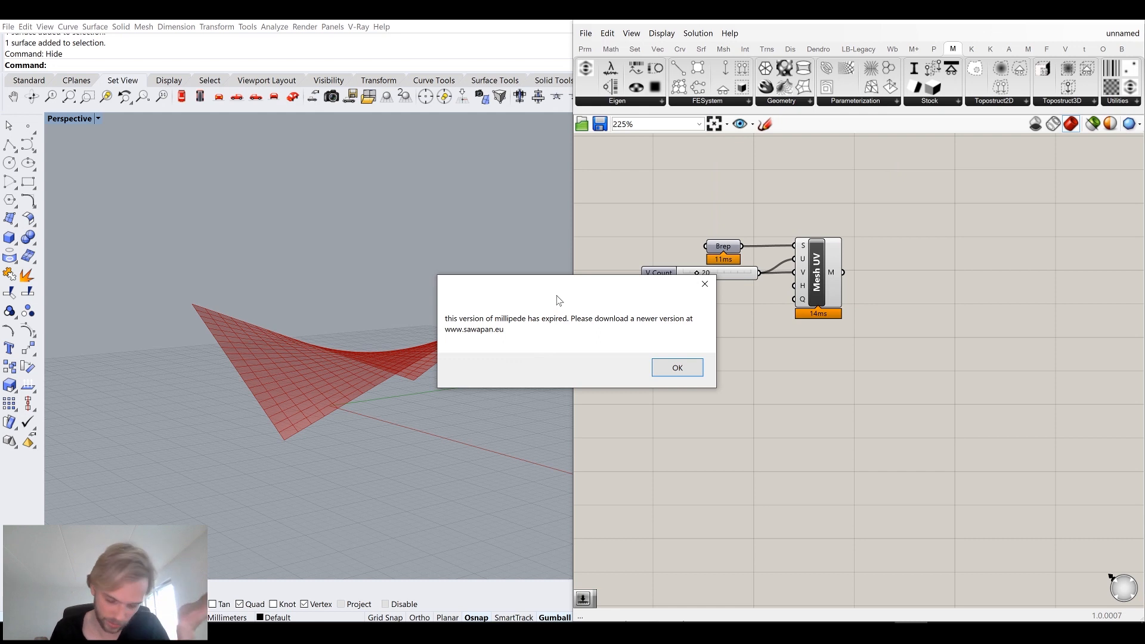
click(677, 366)
Connect the Mesh UV output to the FE Mesh component's MS input and reposition the FE Mesh component.
drag(952, 237, 1009, 261)
right_drag(951, 328, 876, 351)
scroll(876, 357, down, 1)
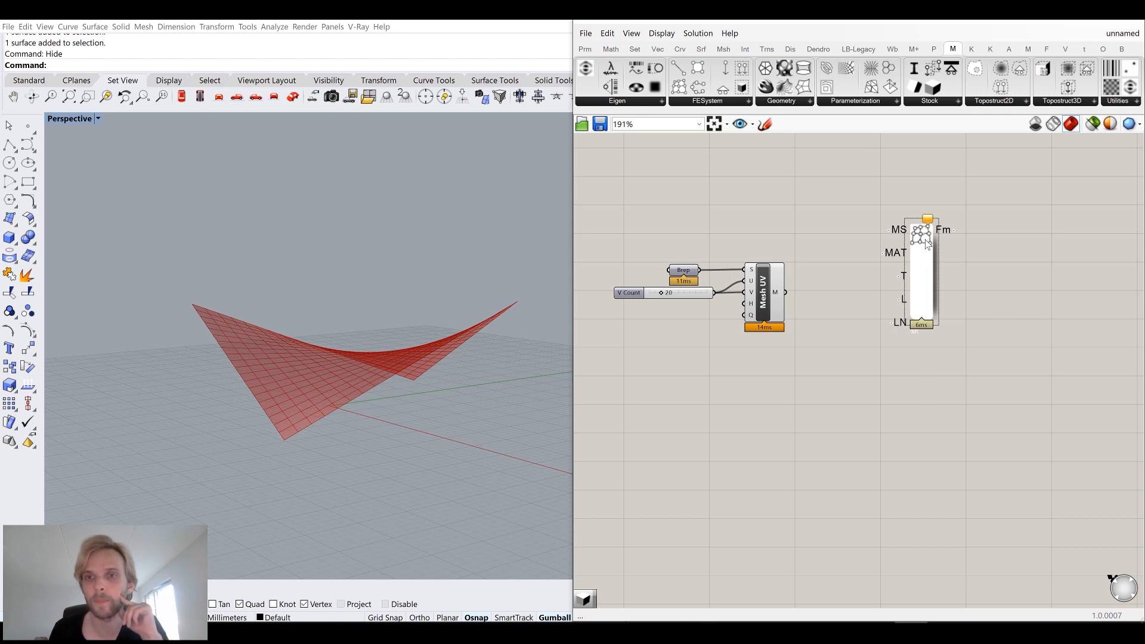
mouse_move(903, 234)
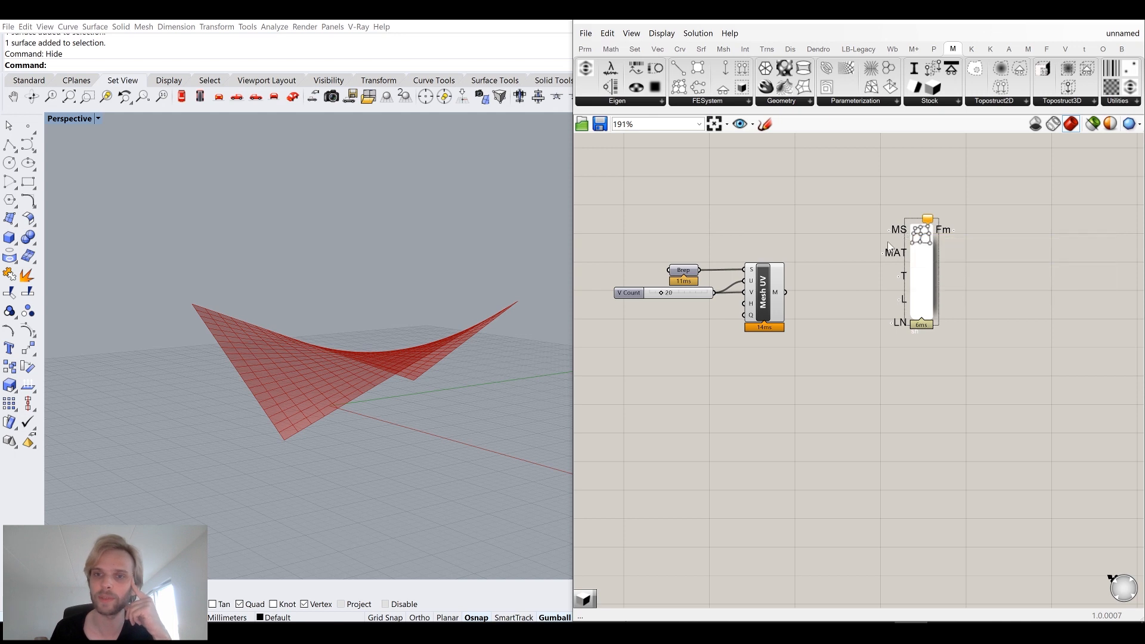
drag(786, 292, 891, 231)
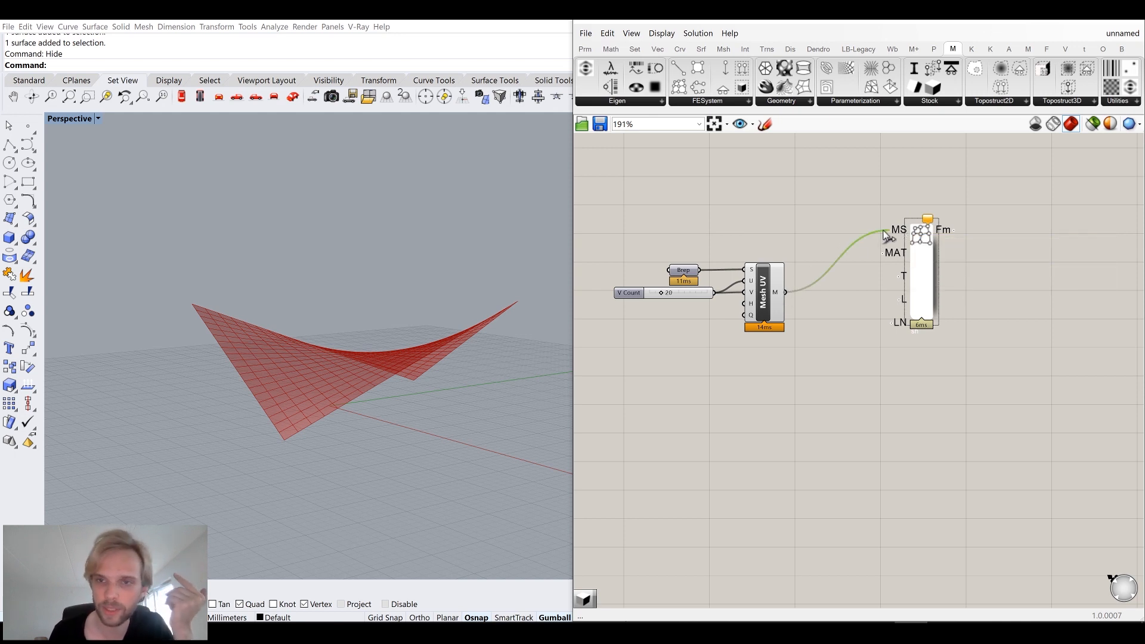
drag(924, 282, 978, 342)
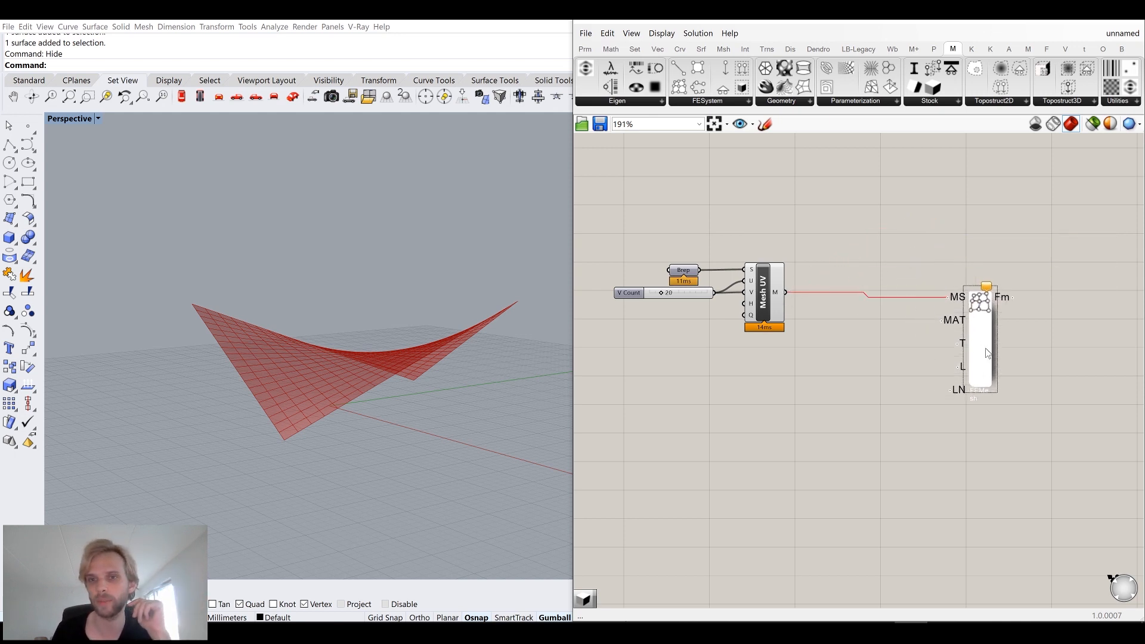
right_drag(874, 365, 821, 342)
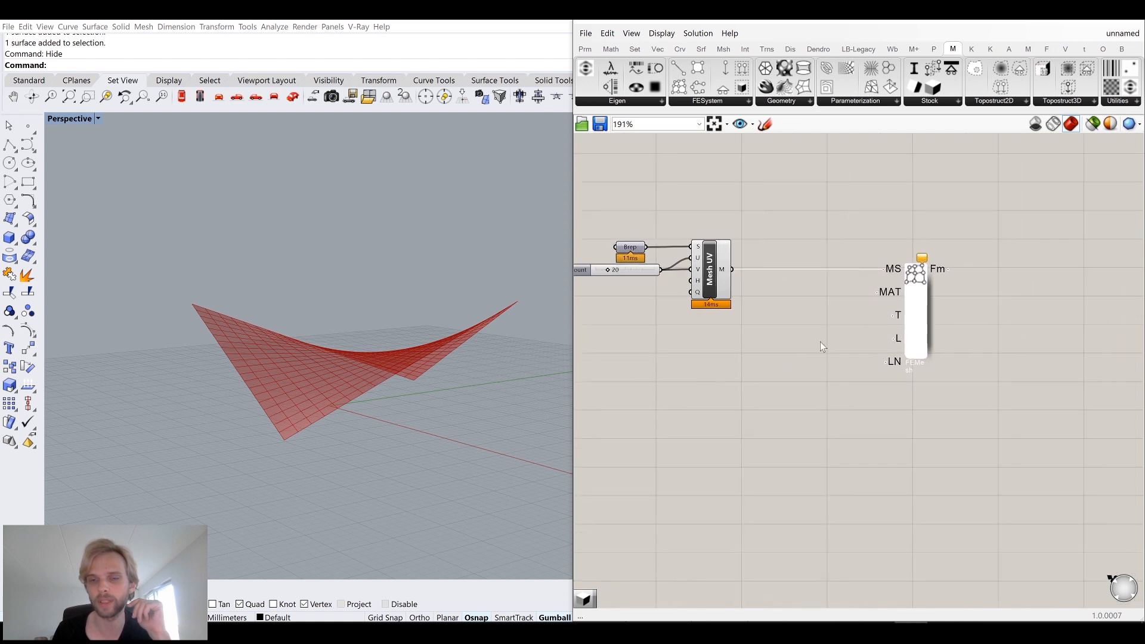
Place a Material component from Millipede's Stock group and connect its output to the FE Mesh MAT input.
click(928, 104)
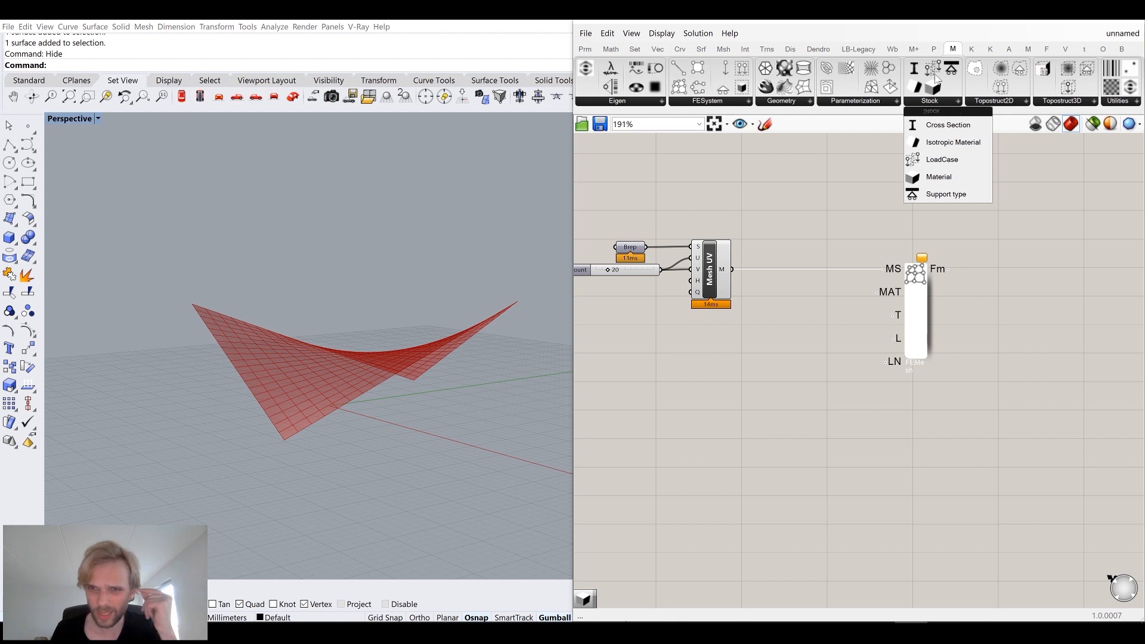
click(949, 179)
click(798, 341)
drag(821, 338, 879, 294)
drag(799, 344, 834, 305)
scroll(845, 332, up, 4)
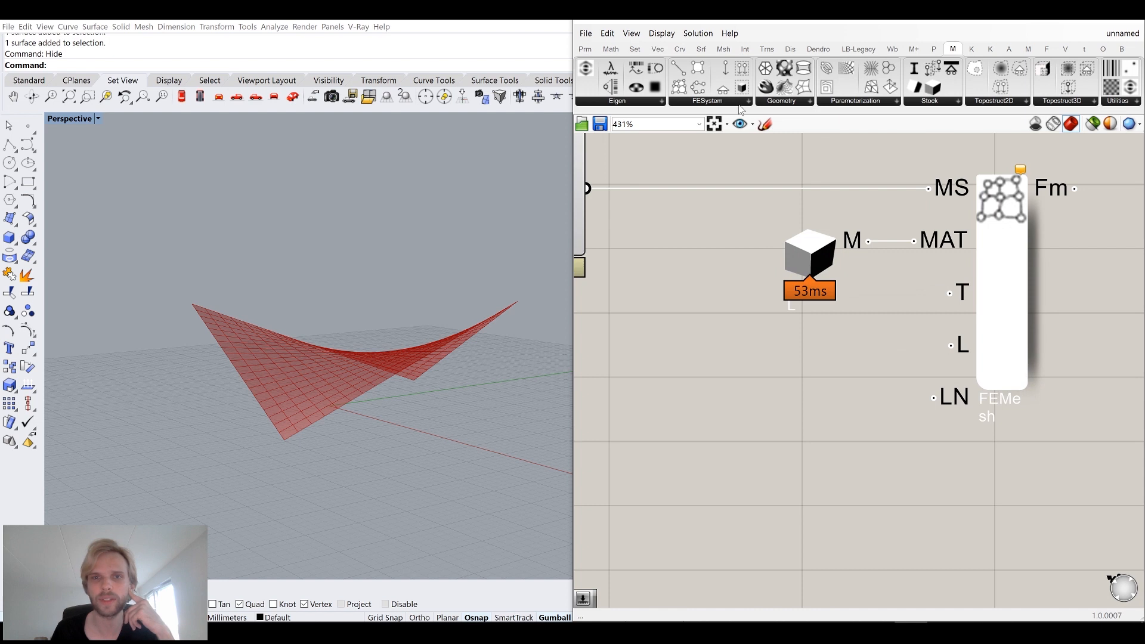
Turn off the Profiler canvas widget.
click(662, 33)
mouse_move(716, 254)
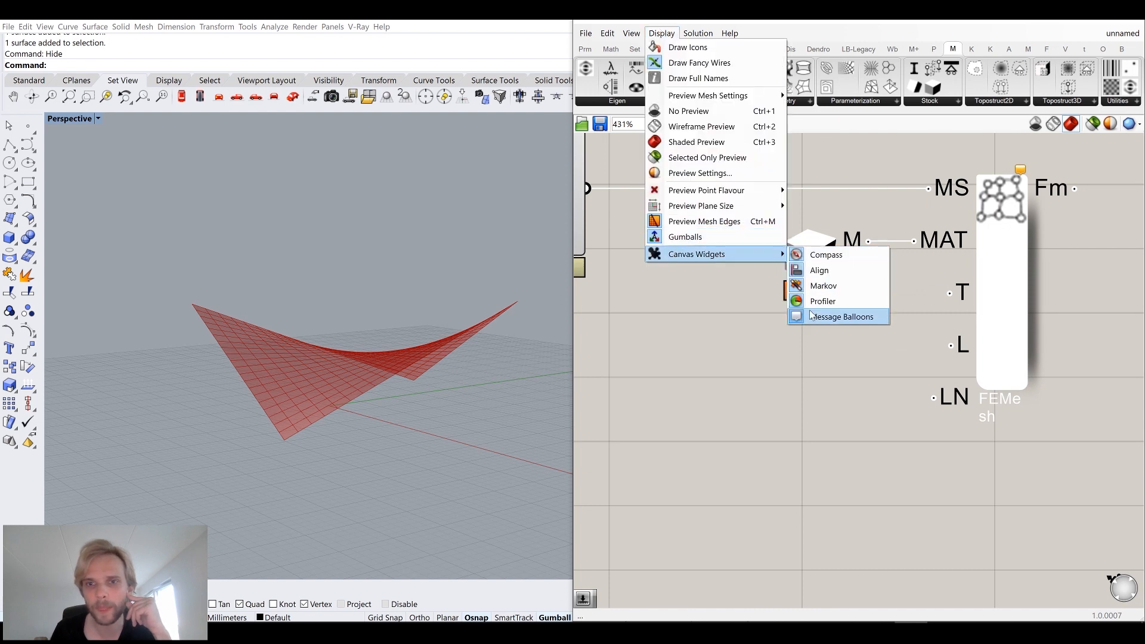
click(823, 302)
scroll(816, 309, down, 3)
right_drag(808, 290, 751, 285)
scroll(750, 284, up, 3)
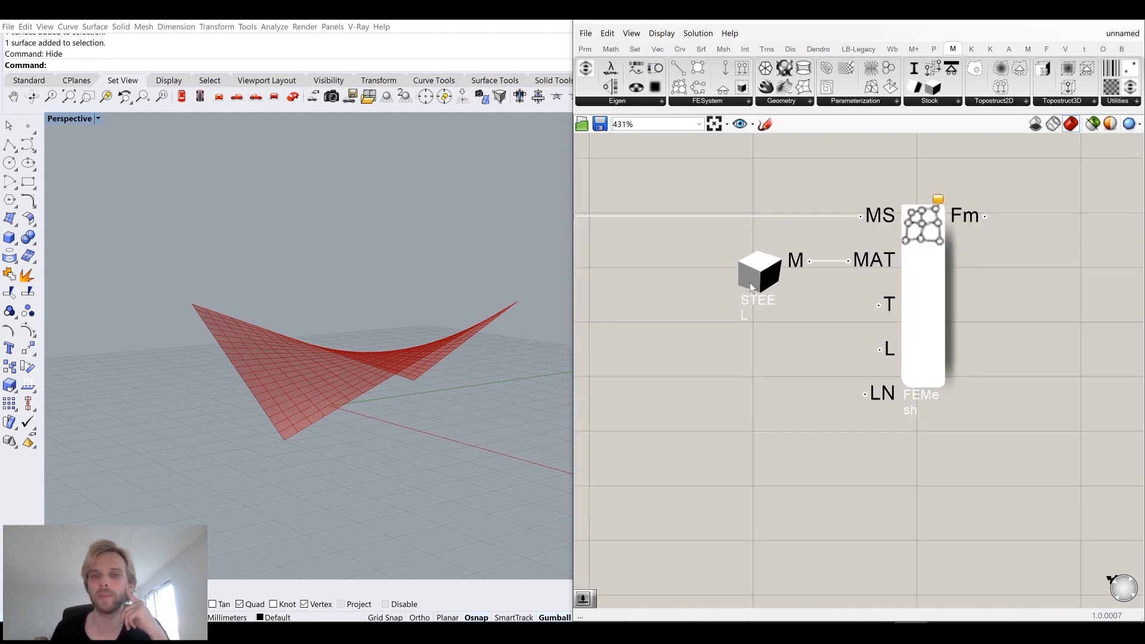
Review the Material component's preset material list and the Isotropic Material option.
scroll(749, 282, up, 1)
click(755, 274)
right_click(756, 271)
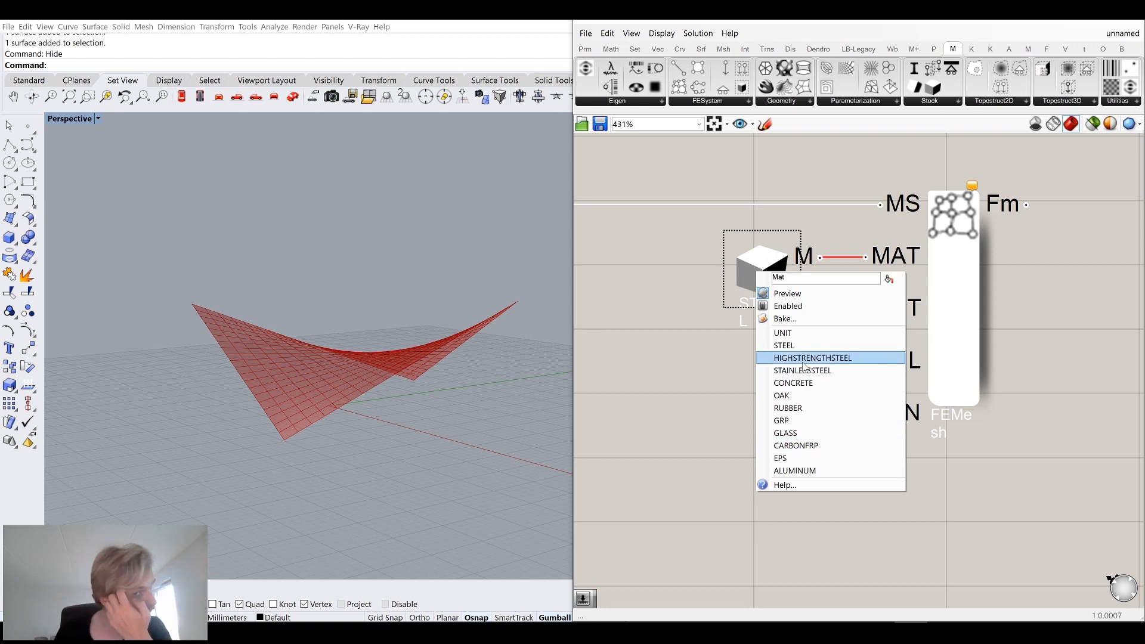
click(923, 101)
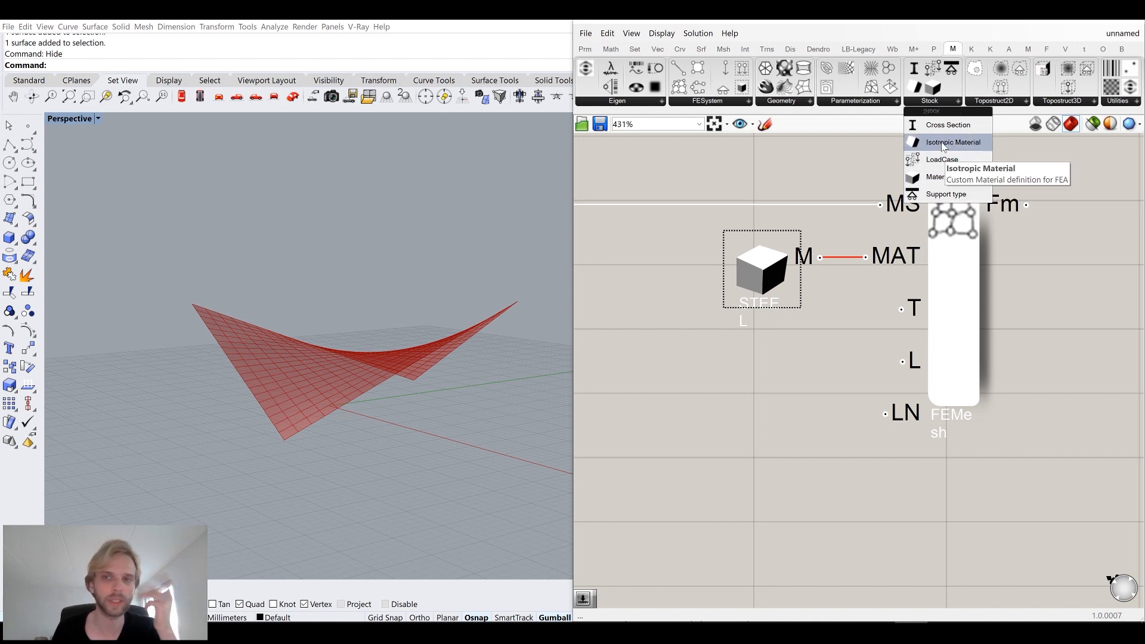
click(742, 394)
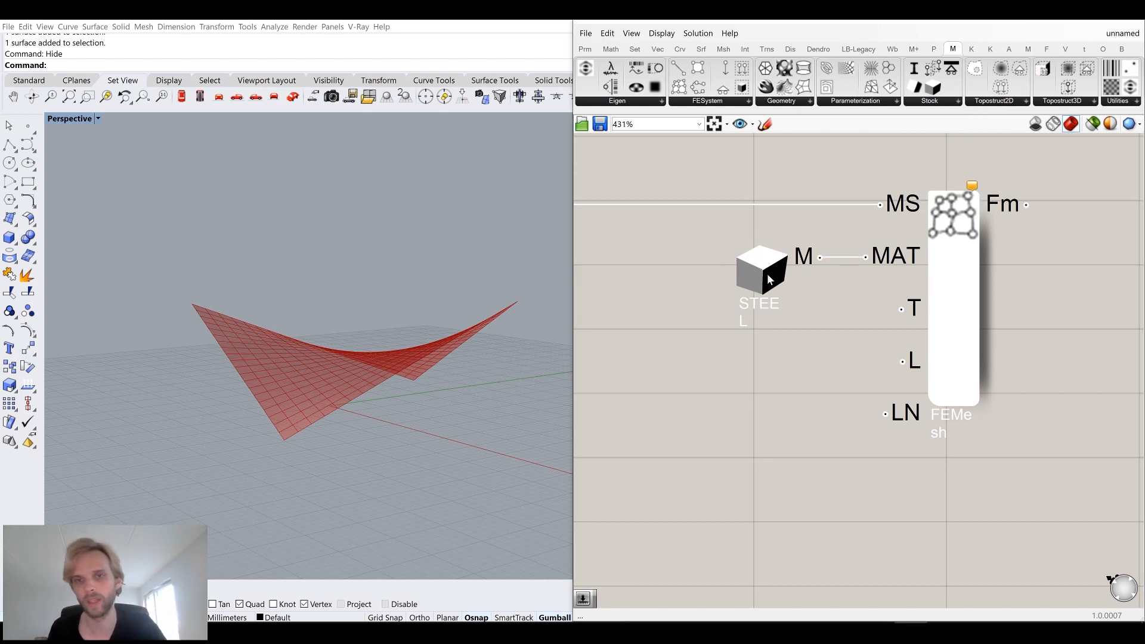
right_drag(408, 305, 327, 338)
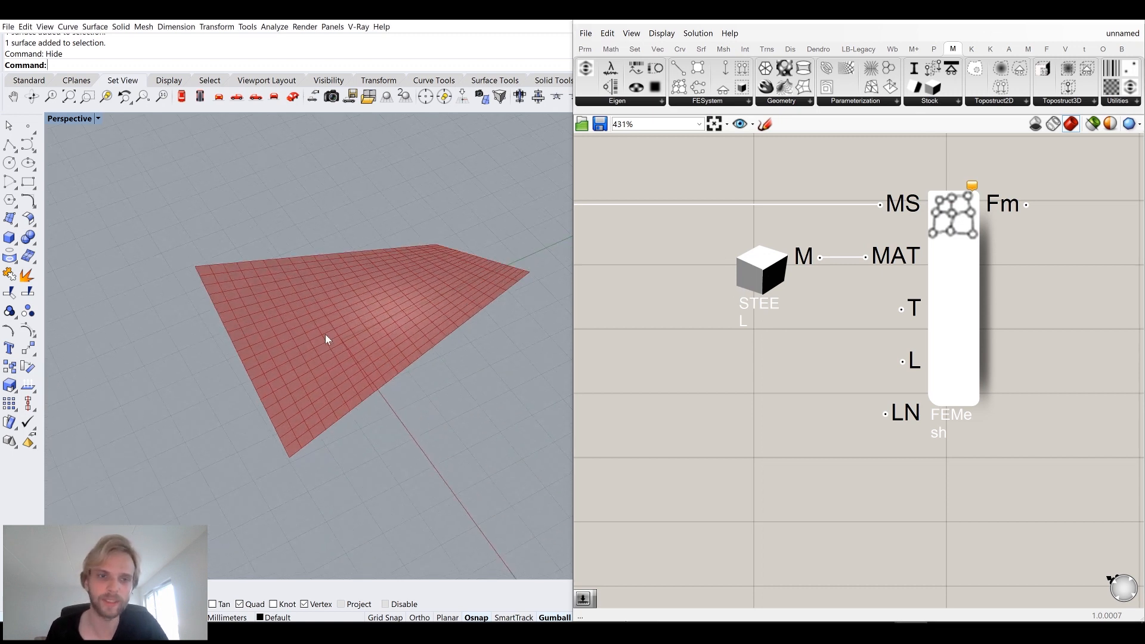
right_drag(800, 343, 879, 292)
scroll(879, 292, down, 2)
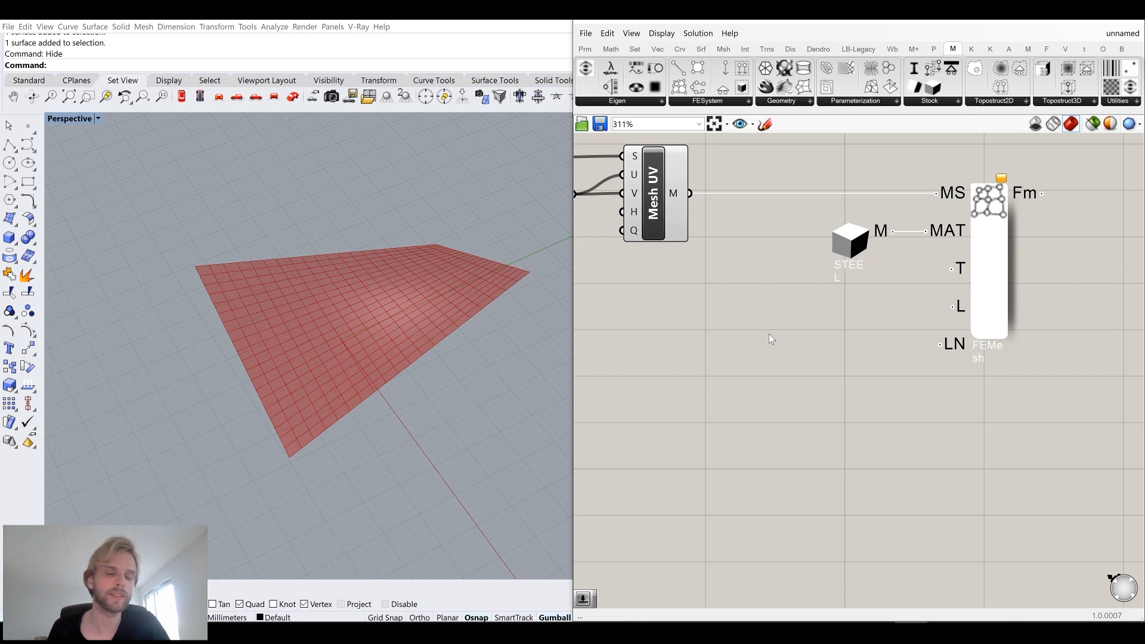
right_drag(486, 407, 312, 463)
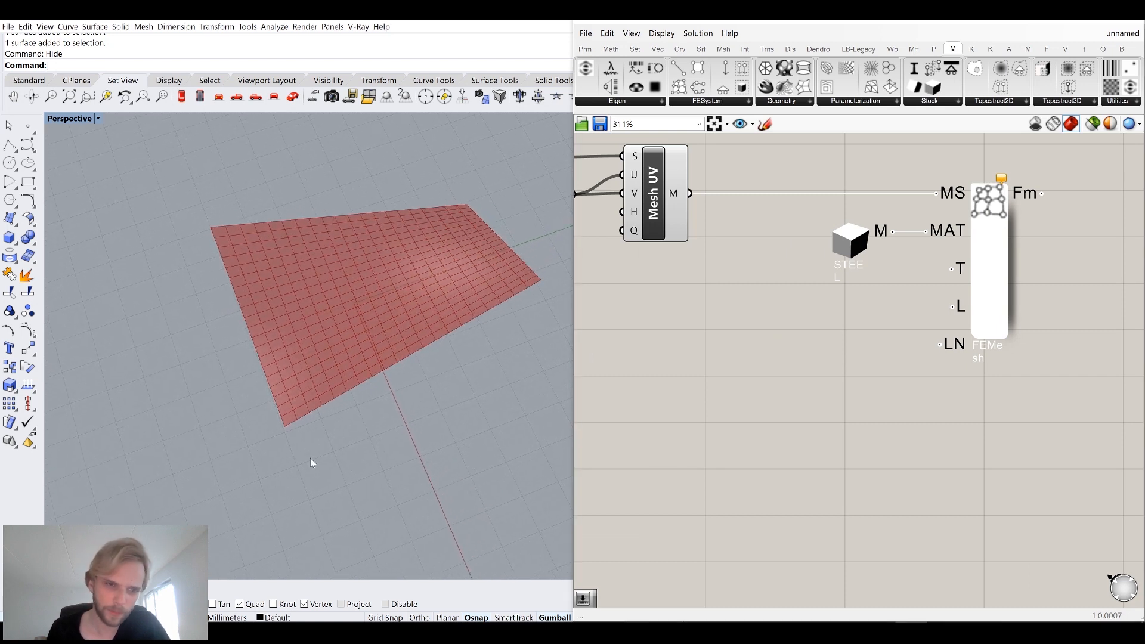
double_click(796, 345)
text(1)
key(Return)
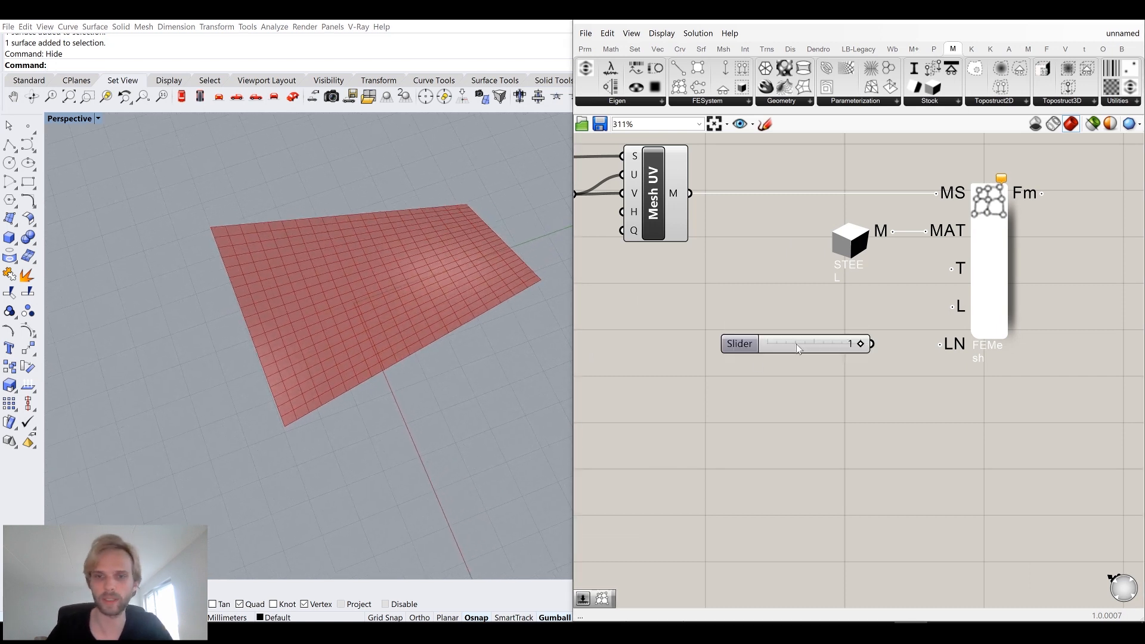
drag(872, 343, 844, 291)
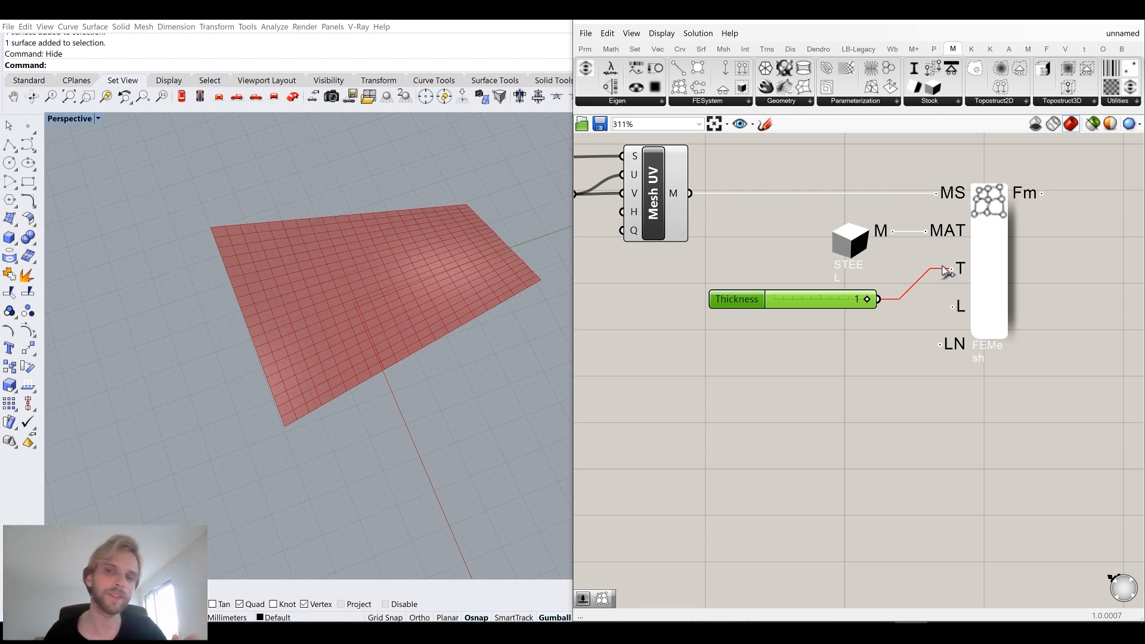
drag(947, 272, 952, 269)
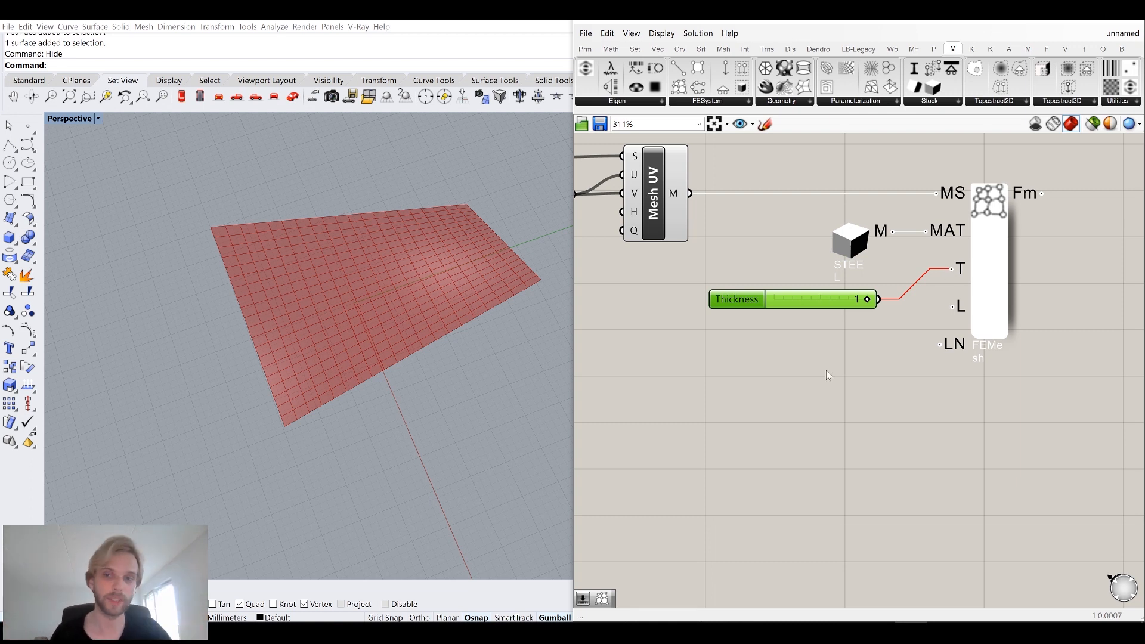
right_drag(448, 376, 397, 313)
click(812, 310)
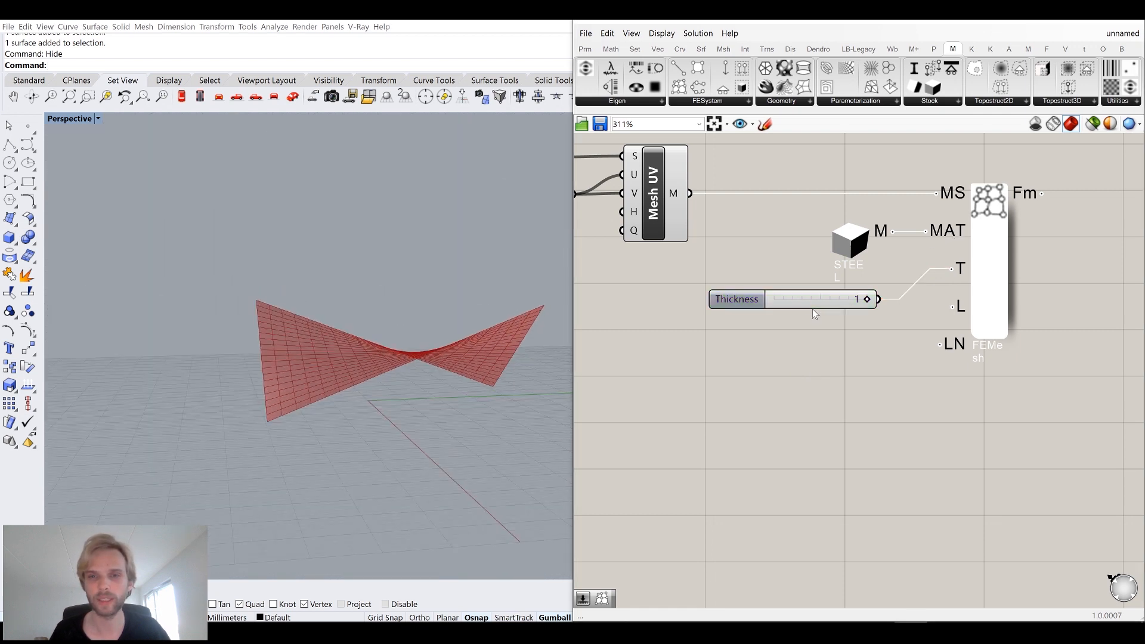
click(808, 306)
key(Delete)
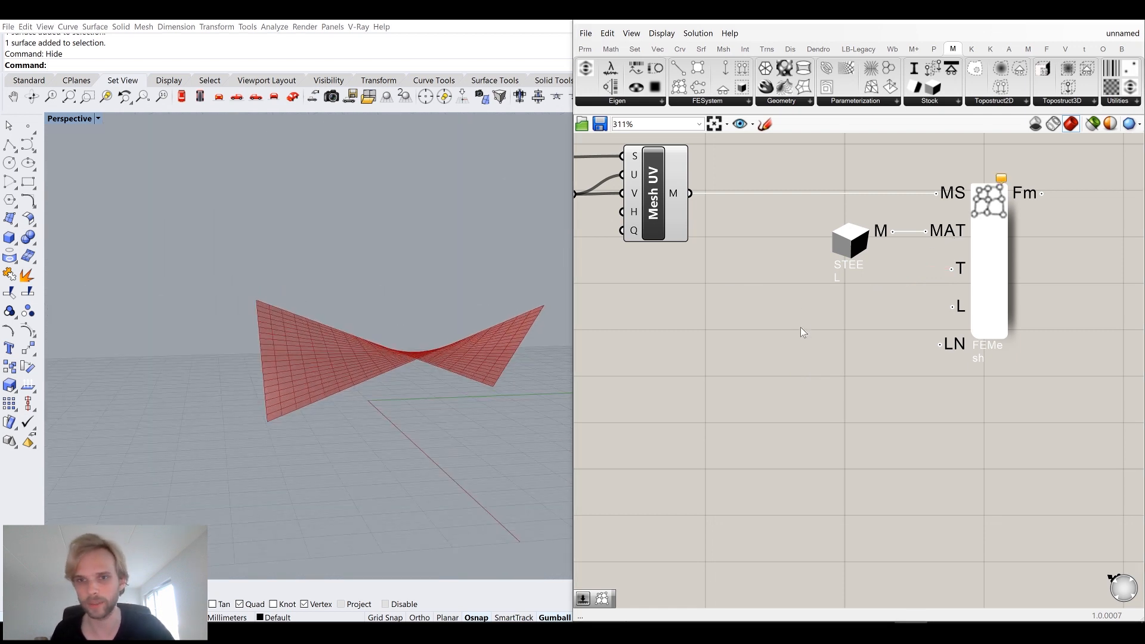
Add a Thickness number slider set to 0.2 and connect it to the FE Mesh T input.
double_click(801, 327)
text(0.2)
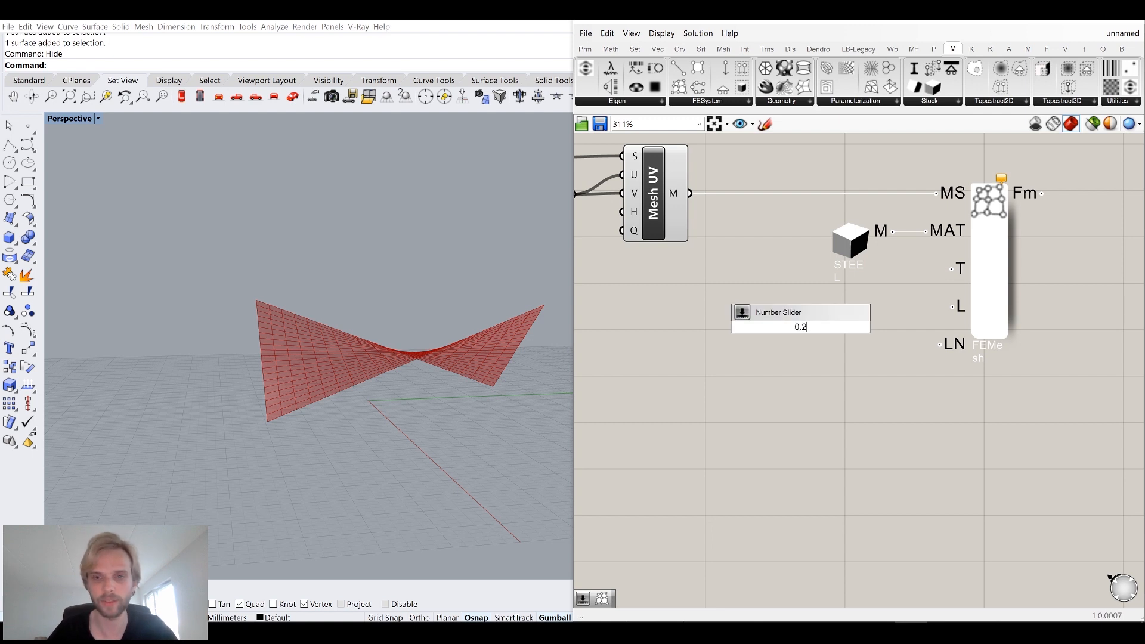
key(Return)
drag(911, 298, 951, 269)
drag(844, 329, 849, 298)
right_drag(724, 259, 718, 291)
click(718, 291)
right_drag(537, 325, 174, 443)
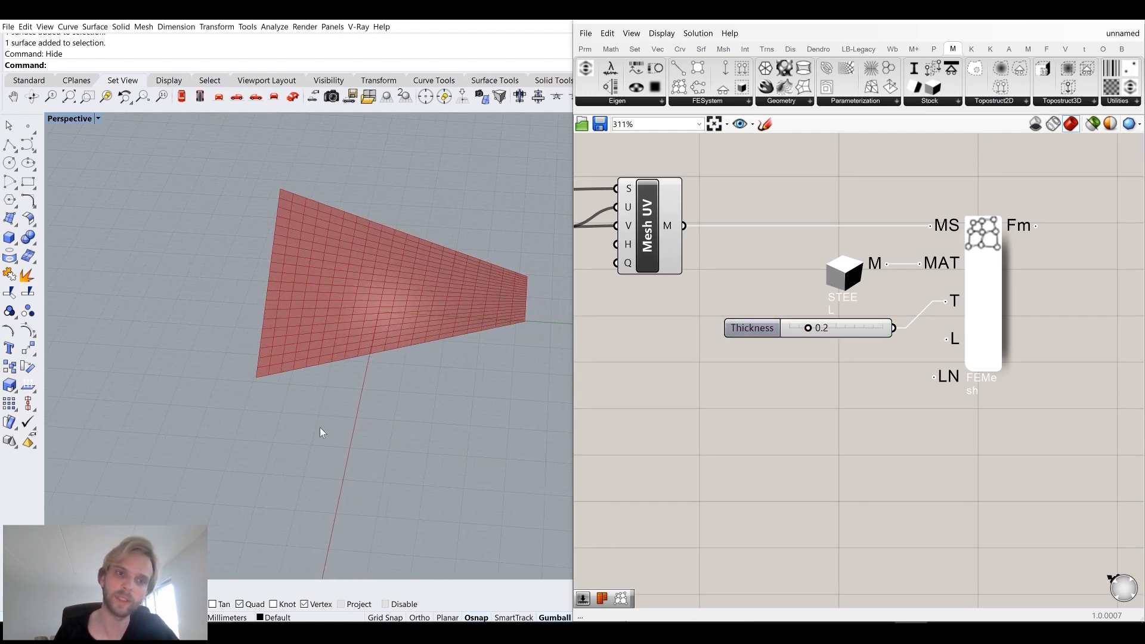
Show the hidden saddle surface, inspect it in the viewport, and hide it again.
text(Show)
key(Return)
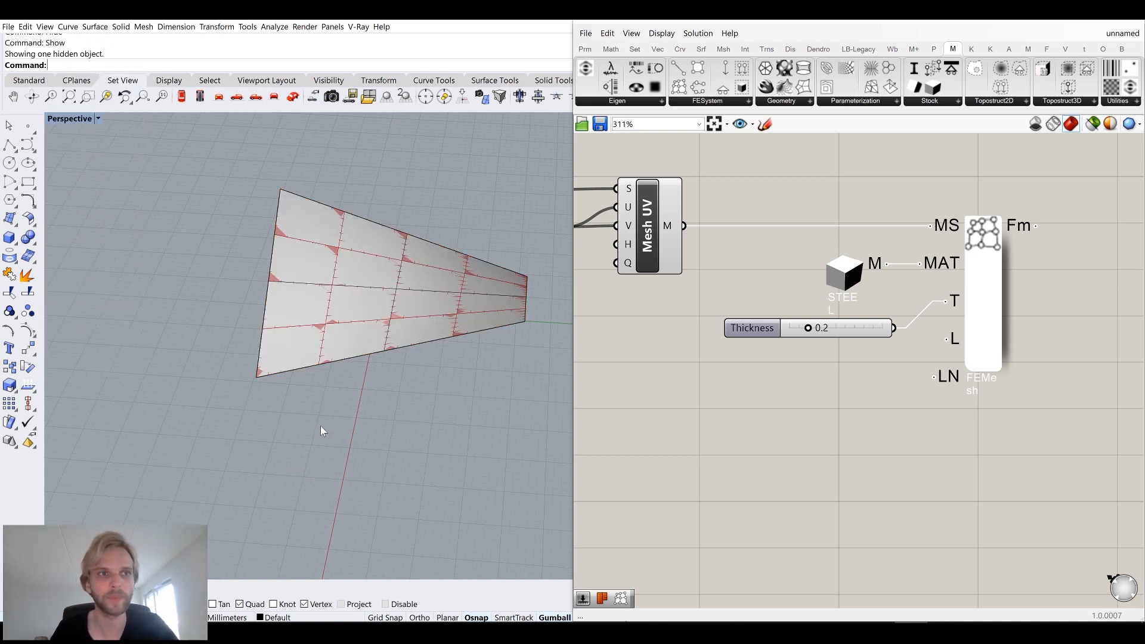
click(359, 319)
shift+drag(269, 281, 340, 286)
click(398, 440)
right_drag(400, 445, 375, 413)
click(318, 296)
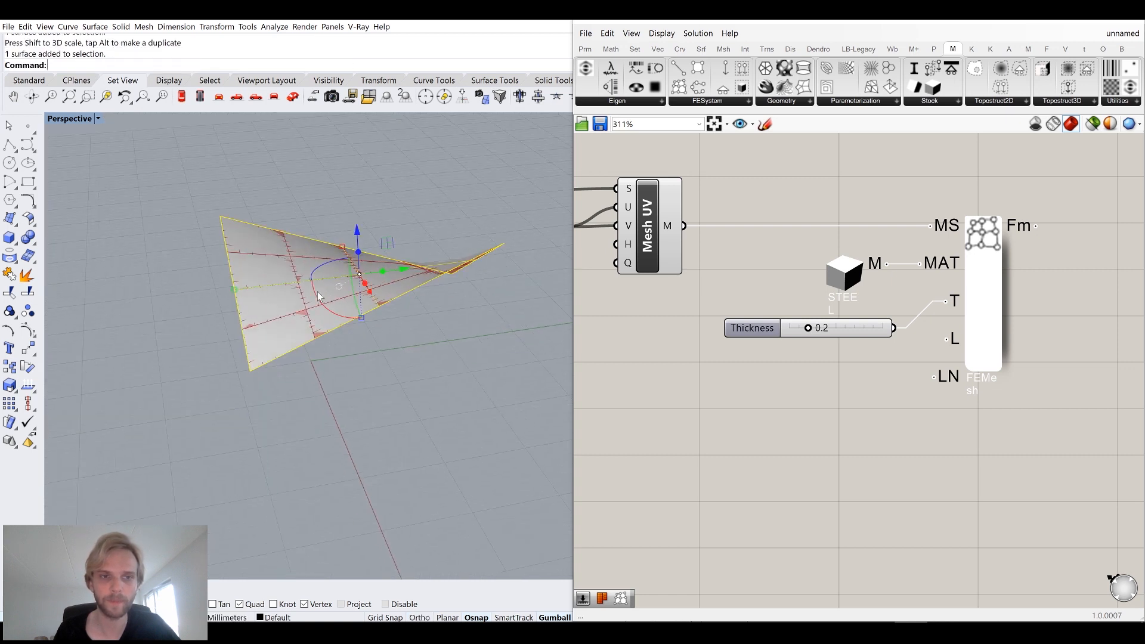
text(zs)
key(Return)
scroll(321, 296, down, 6)
right_drag(321, 297, 410, 392)
click(410, 392)
right_drag(629, 261, 752, 316)
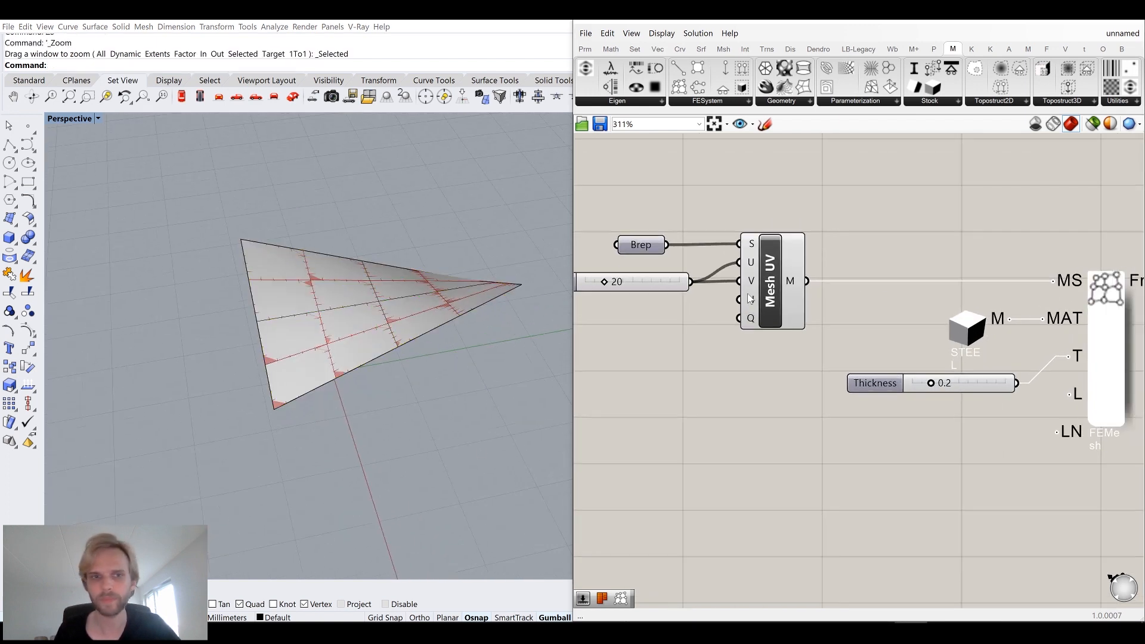
click(398, 310)
text(hide)
key(Return)
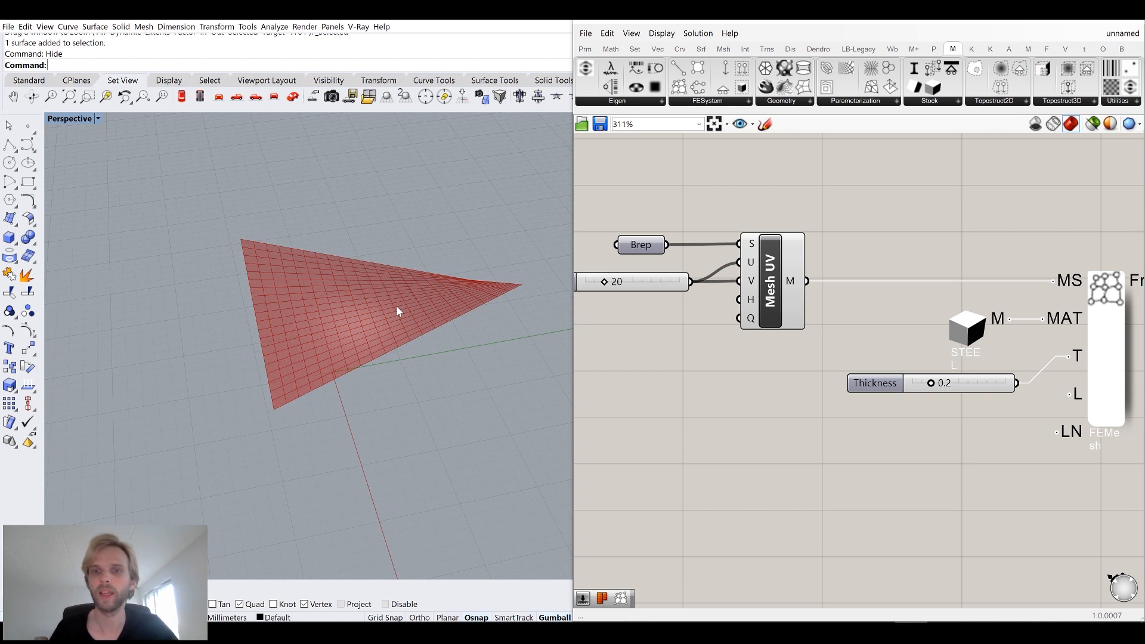
Set the Thickness slider to 0.1.
right_drag(1090, 421, 994, 353)
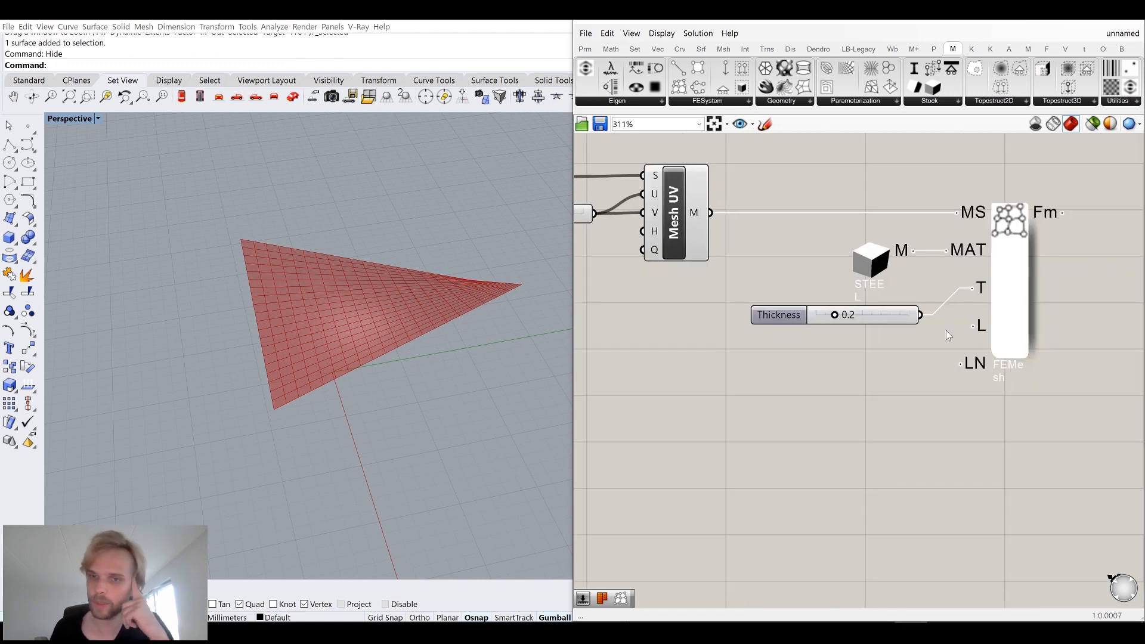
mouse_move(872, 313)
mouse_down()
mouse_move(852, 299)
mouse_move(864, 309)
mouse_move(850, 314)
mouse_up()
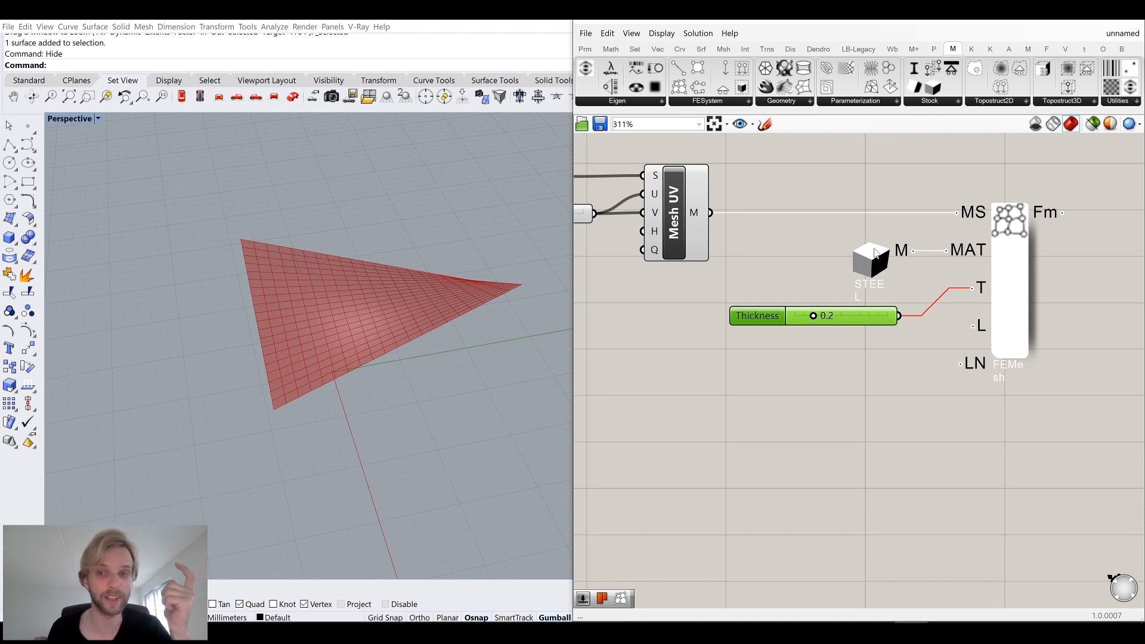
double_click(846, 320)
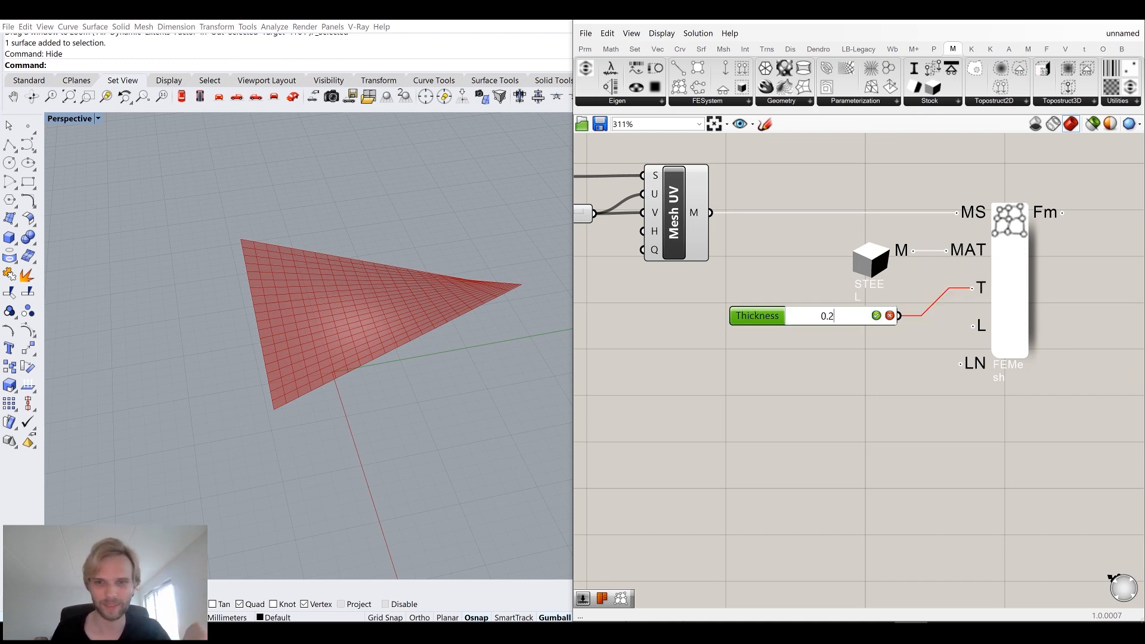
key(BackSpace)
text(1)
click(870, 398)
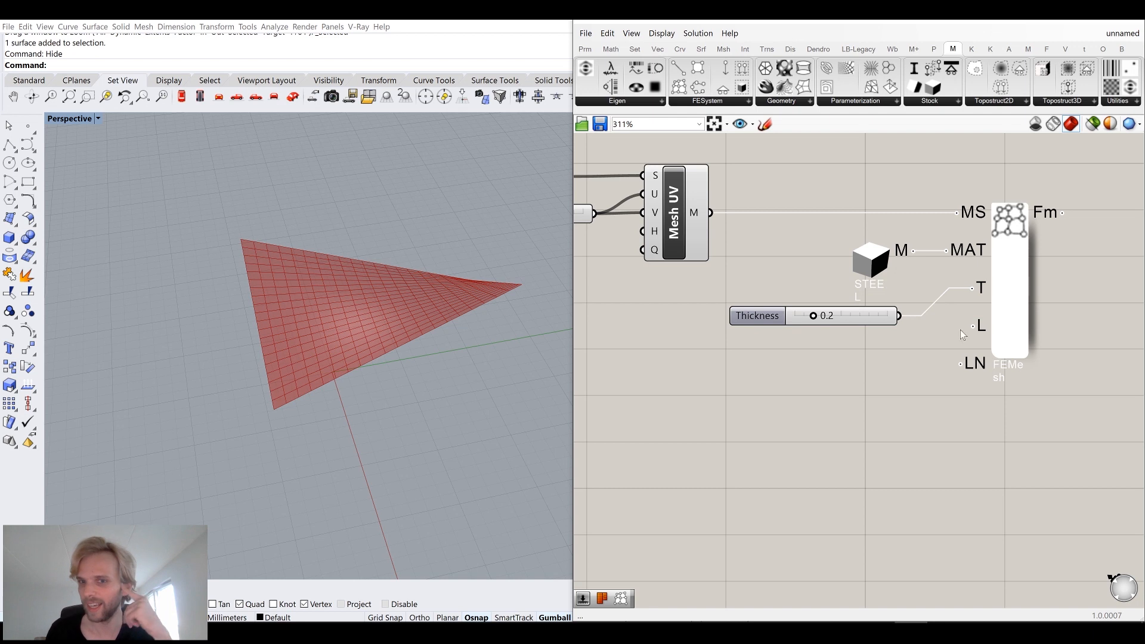
double_click(858, 319)
key(Right)
key(BackSpace)
text(1)
key(Return)
click(872, 388)
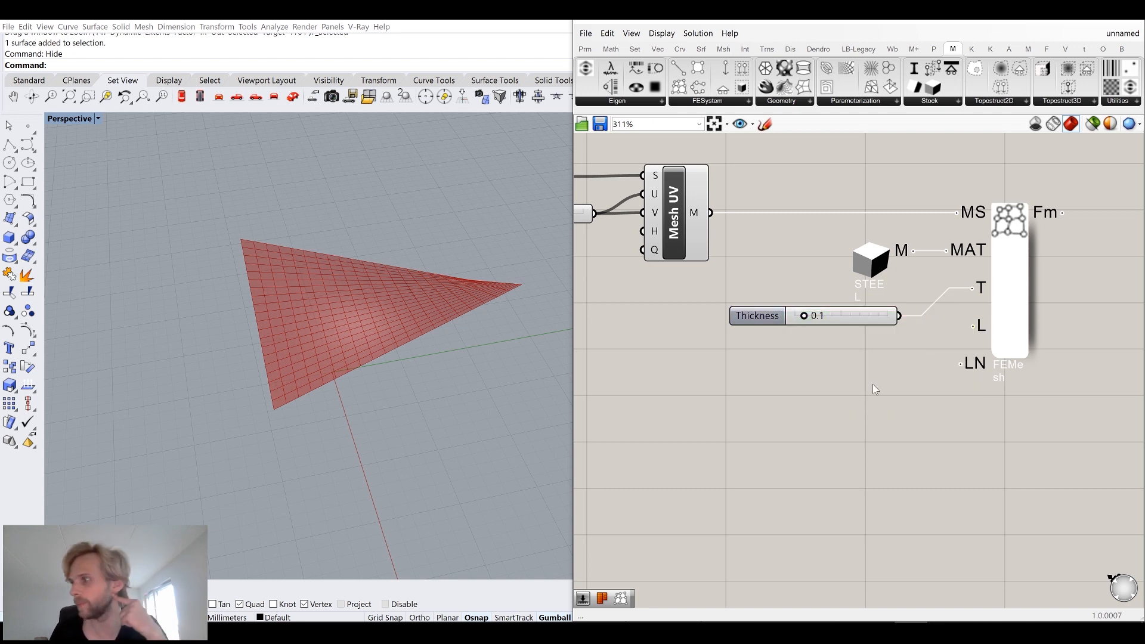
Group the Material component, Thickness slider and FE Mesh component and give the group a purple colour.
mouse_move(985, 334)
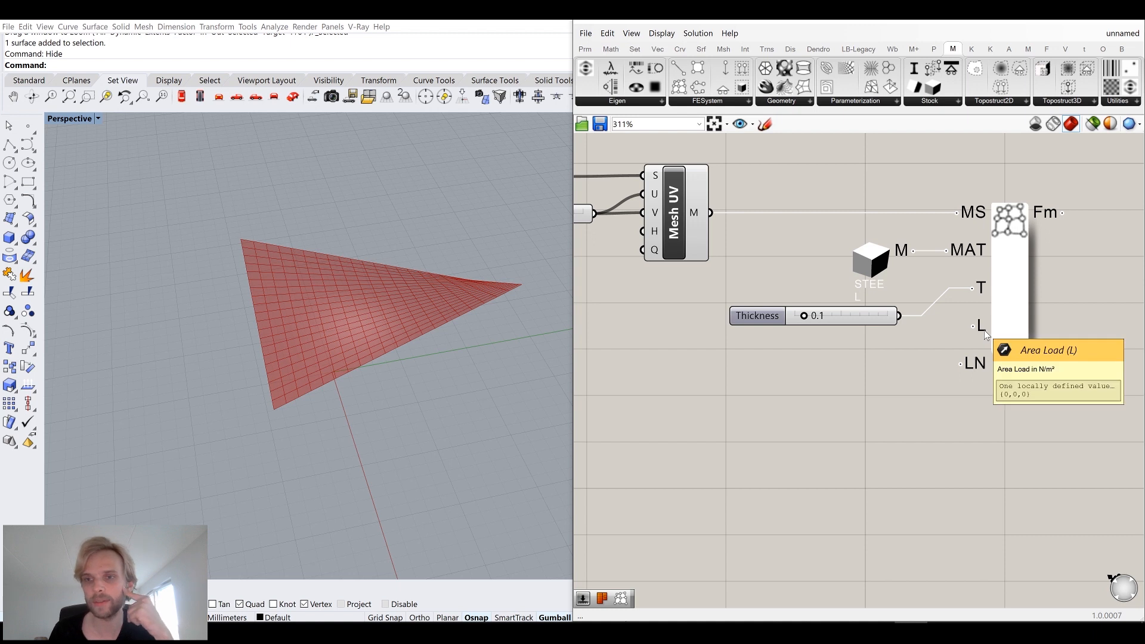
mouse_move(981, 365)
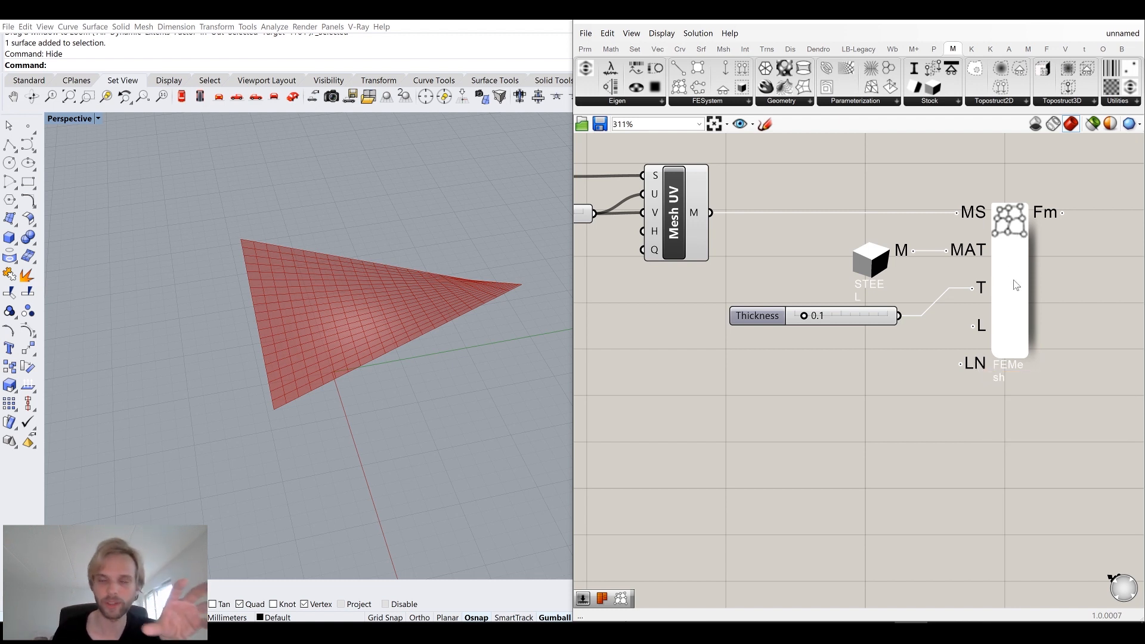
mouse_move(1016, 286)
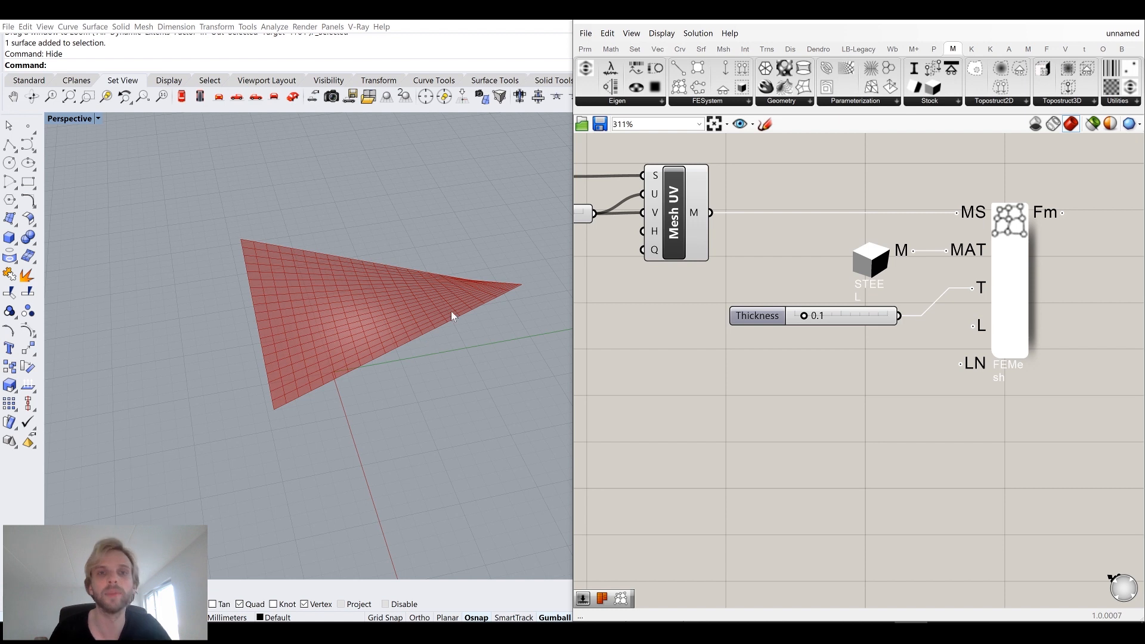
scroll(1022, 332, down, 3)
right_drag(1023, 332, 809, 305)
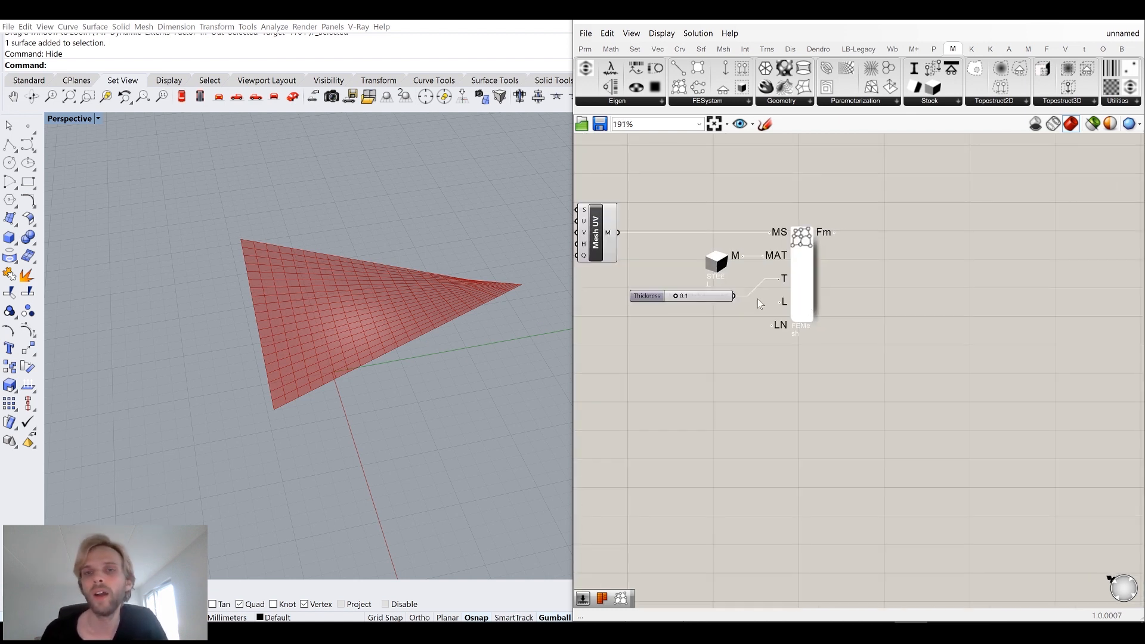
drag(891, 370, 692, 225)
drag(801, 278, 901, 277)
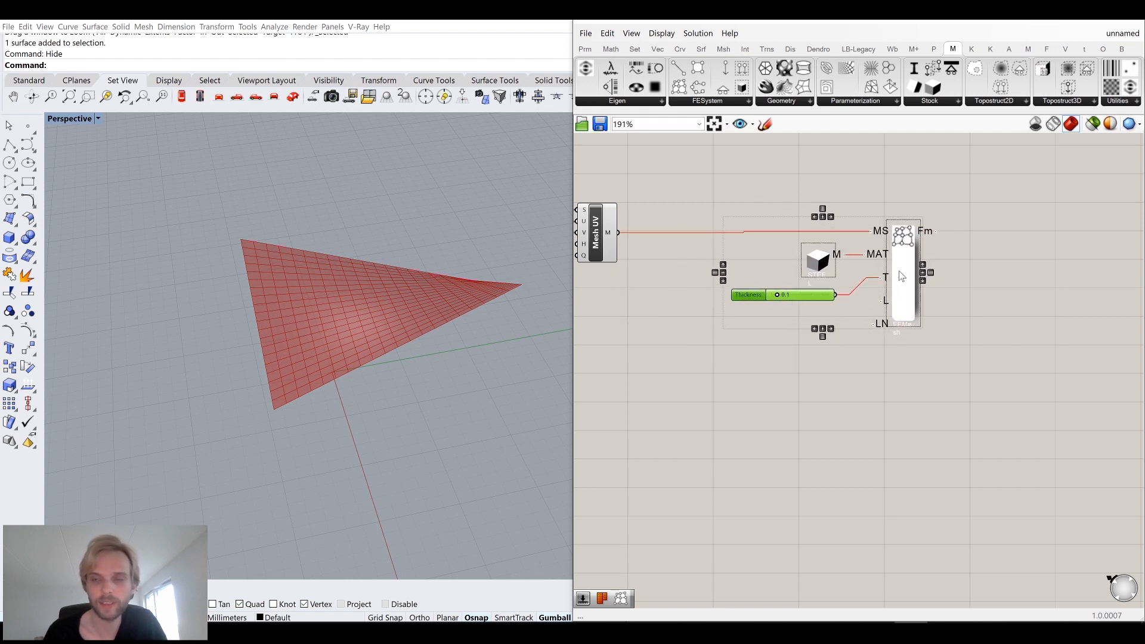
middle_click(899, 272)
click(904, 232)
click(823, 196)
click(852, 320)
drag(852, 319, 848, 317)
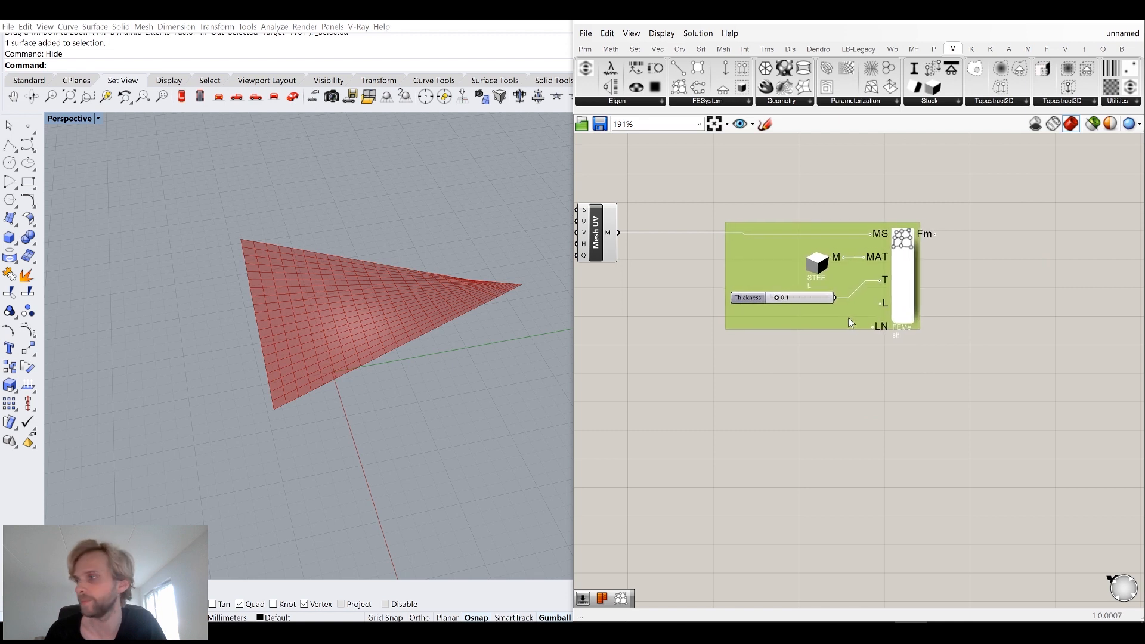
click(829, 390)
right_drag(829, 400, 843, 345)
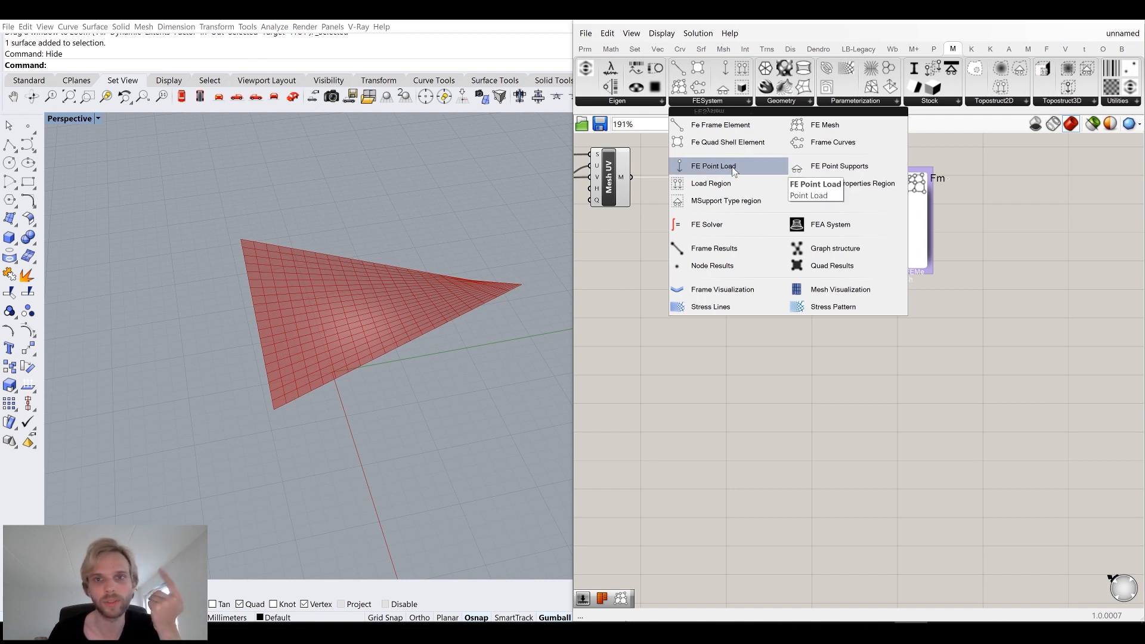
Place an FE Point Load component from the FESystem group below the FE Mesh group.
click(714, 167)
click(894, 338)
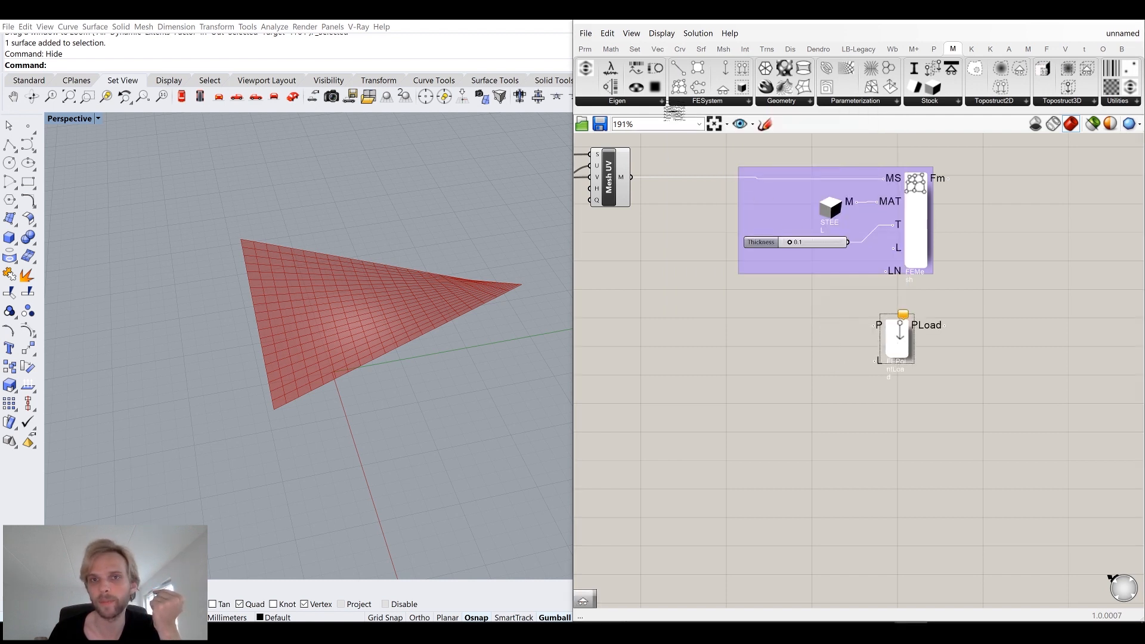
Place an FE Point Supports component from the FESystem group below the FE Point Load.
click(686, 101)
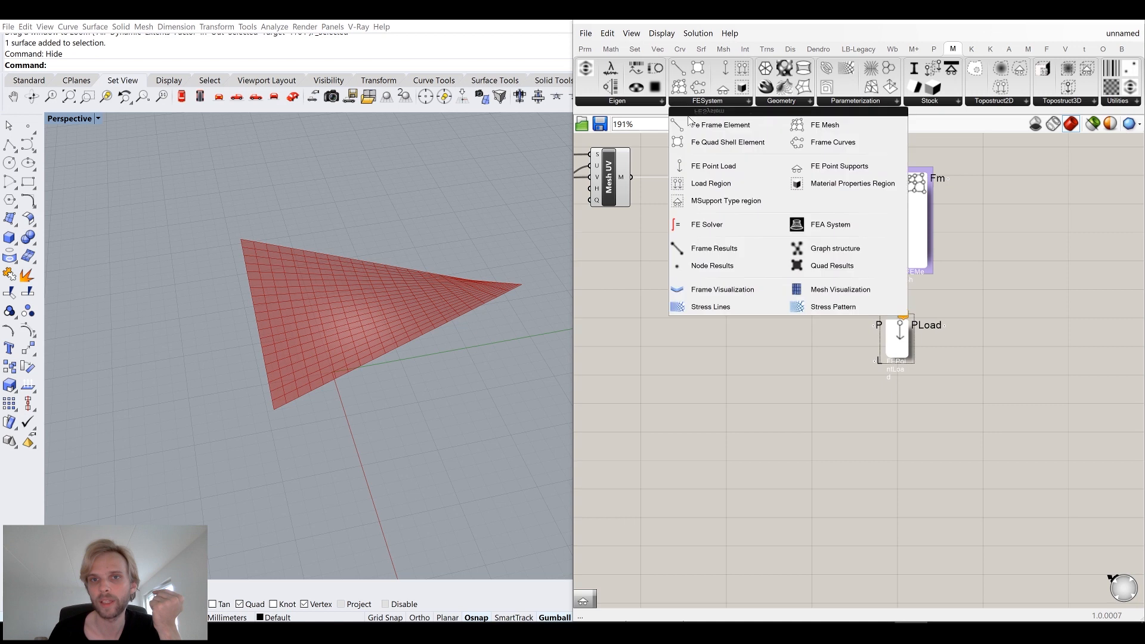
click(828, 166)
click(899, 440)
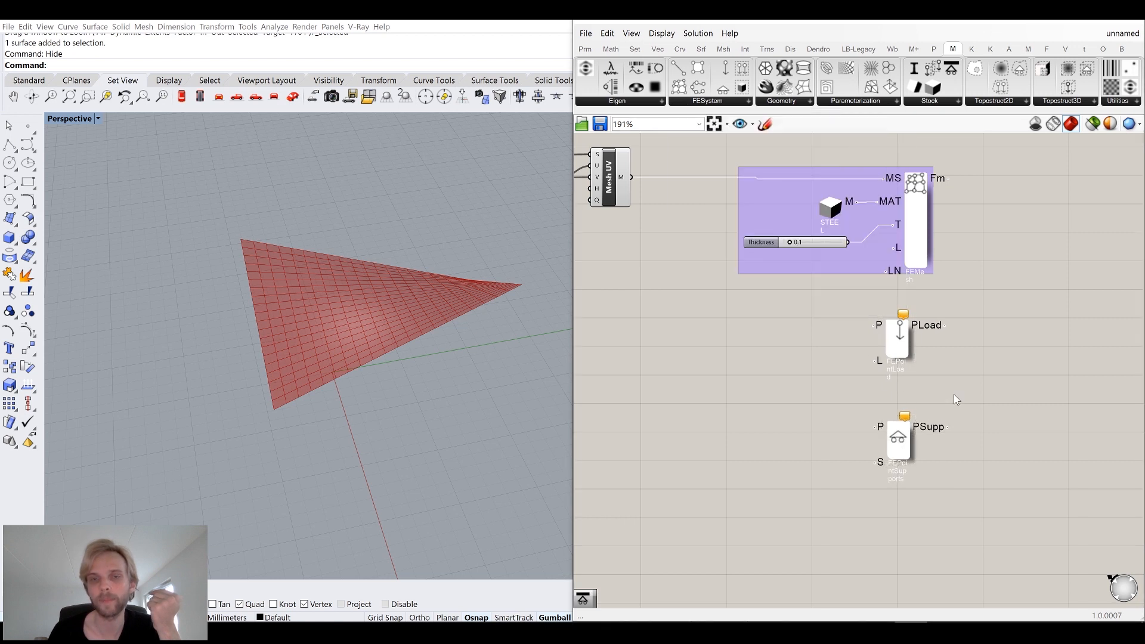
right_drag(953, 395, 916, 322)
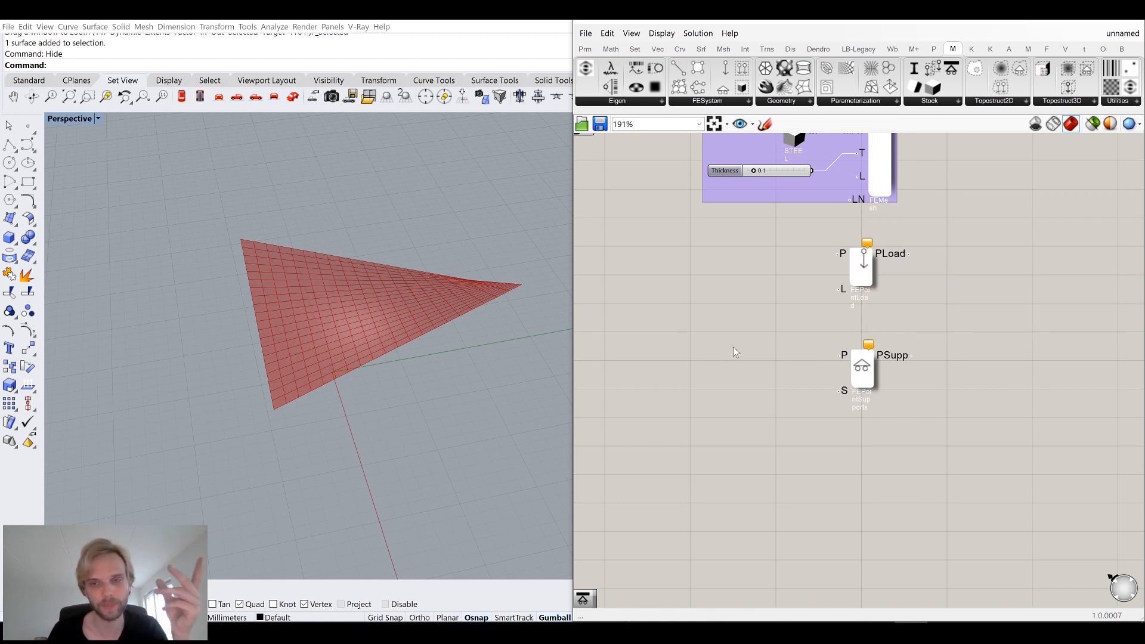
Swap the positions so the FE Point Supports component sits above the FE Point Load.
drag(860, 280, 805, 506)
drag(861, 373, 871, 270)
drag(805, 505, 865, 361)
Show the hidden saddle surface again in the viewport.
right_drag(406, 384, 258, 381)
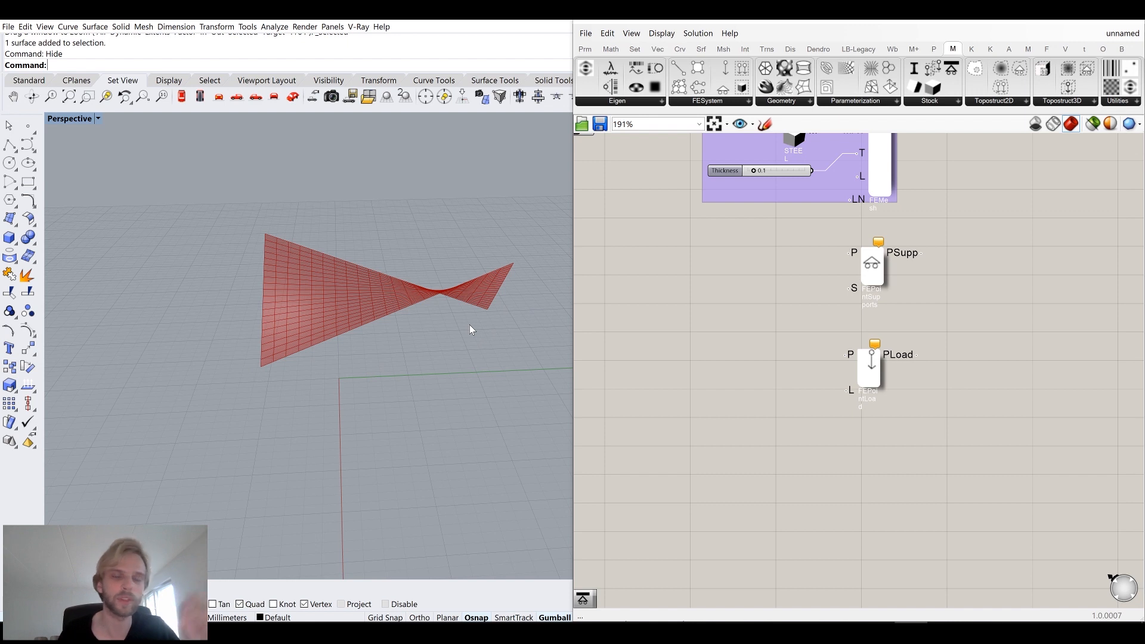
right_drag(470, 325, 451, 359)
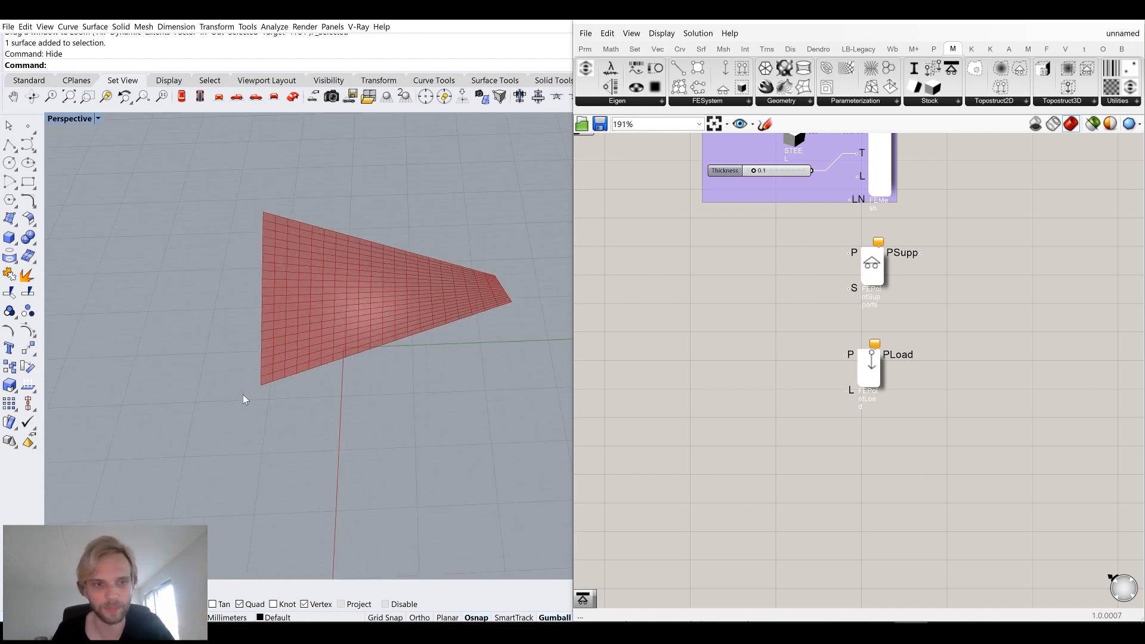
scroll(243, 399, up, 3)
scroll(304, 348, down, 7)
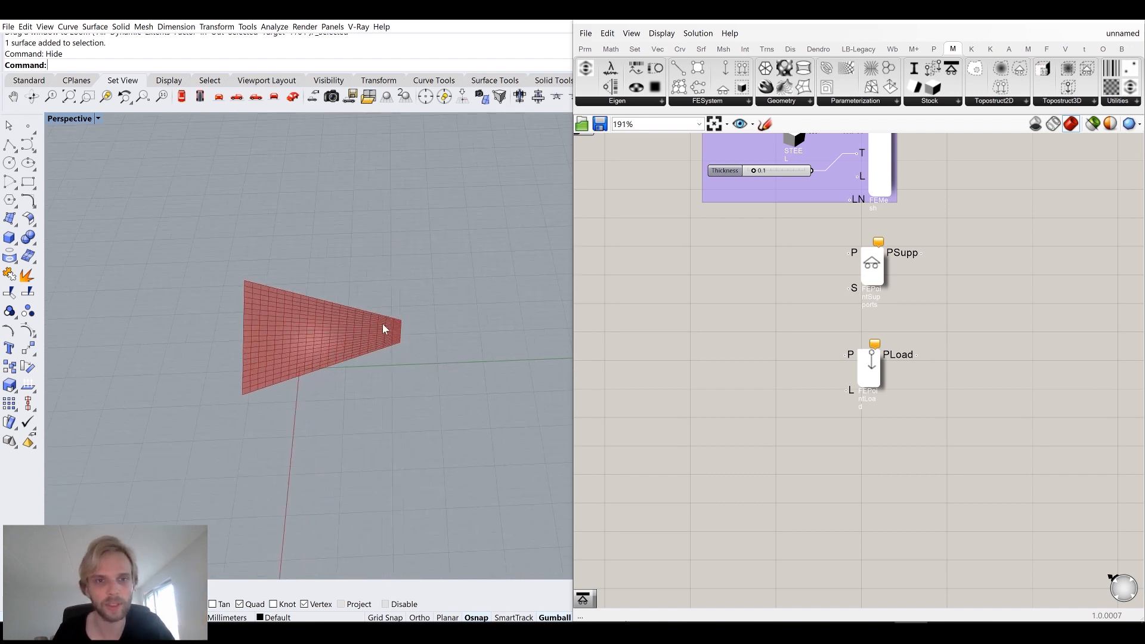
scroll(385, 323, up, 6)
right_drag(318, 416, 356, 325)
text(show)
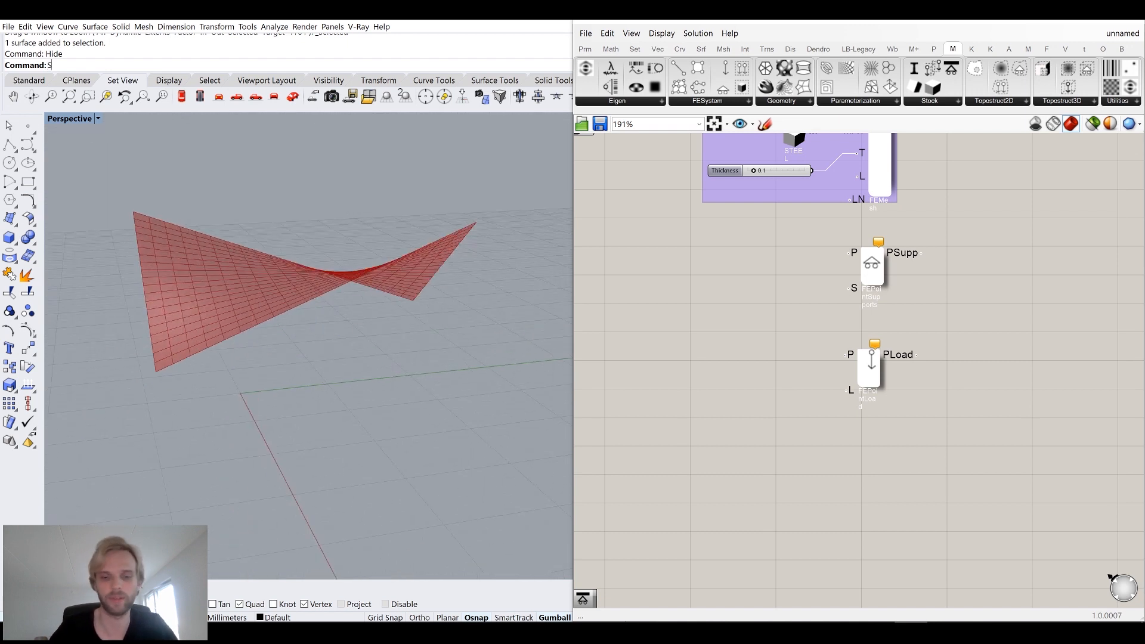
key(Return)
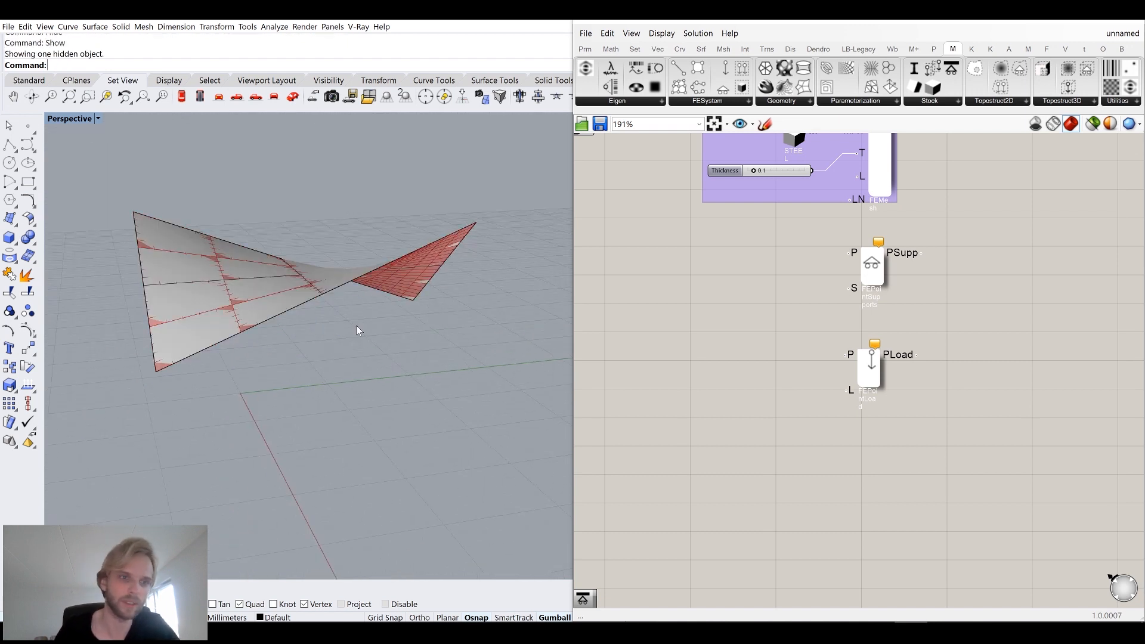
Place point objects on the surface's two low corners and hide the surface again.
click(28, 125)
click(169, 384)
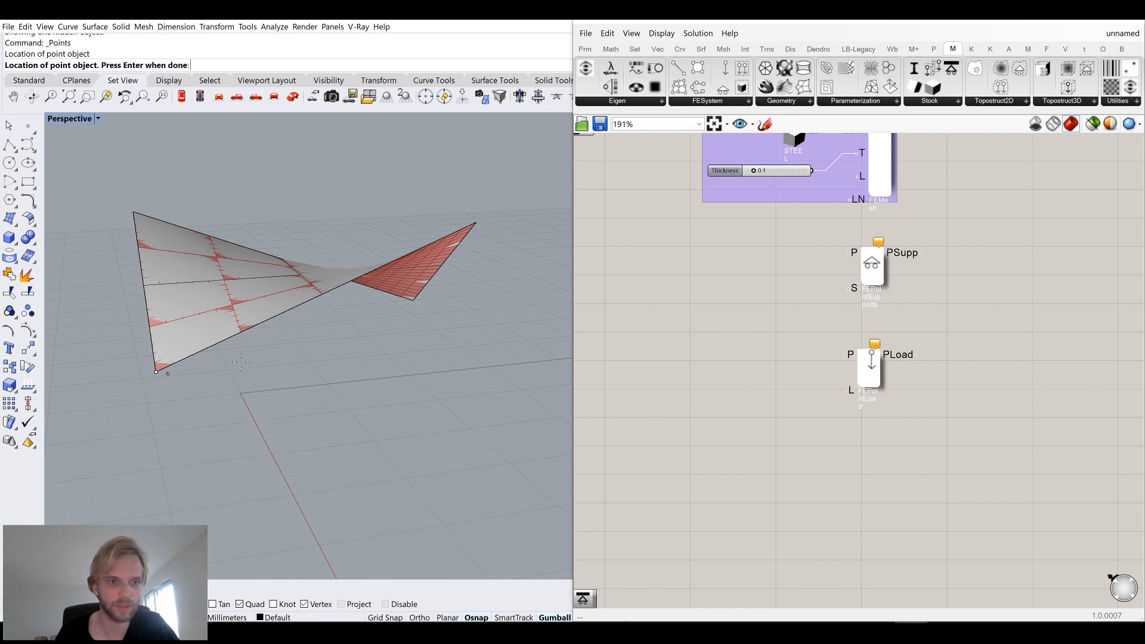
right_drag(347, 329, 294, 346)
scroll(383, 310, up, 5)
scroll(383, 310, down, 5)
click(385, 338)
key(Return)
right_drag(286, 399, 289, 348)
click(358, 346)
key(ctrl+h)
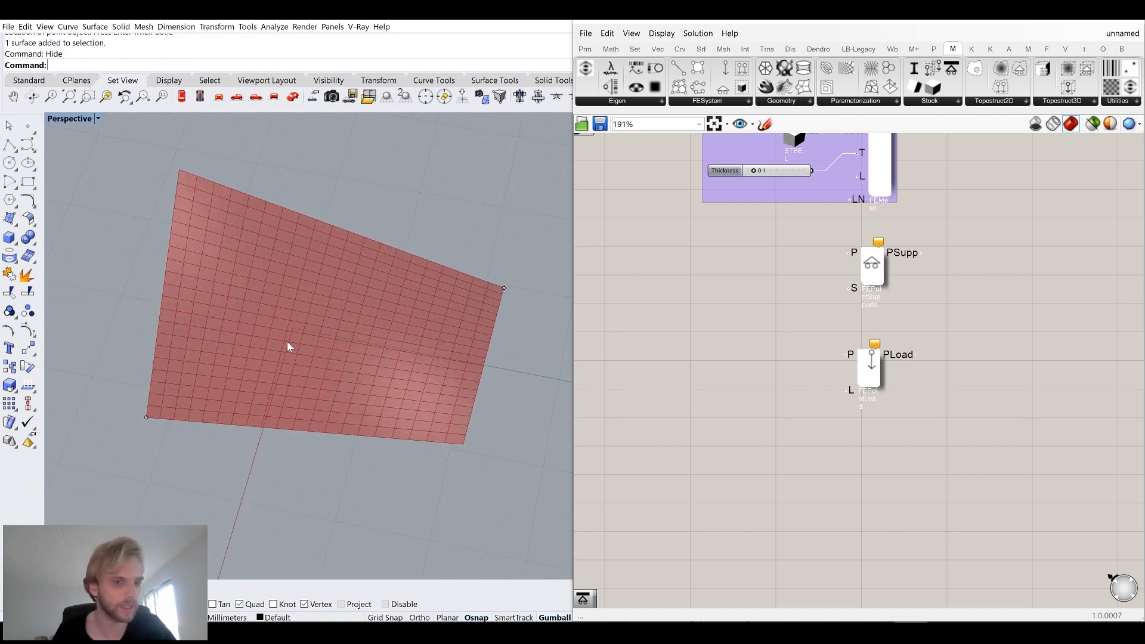
Examine the two low corner points in the viewport and the Mesh UV component's preview.
drag(118, 385, 173, 455)
scroll(149, 441, up, 5)
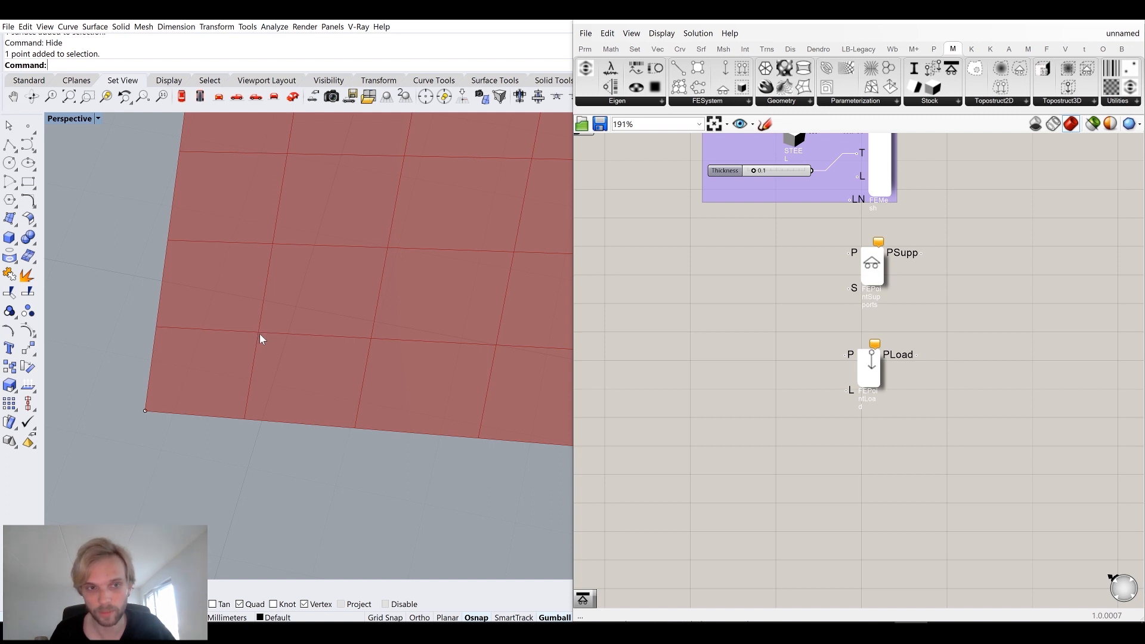
scroll(701, 245, down, 5)
right_drag(701, 245, 801, 313)
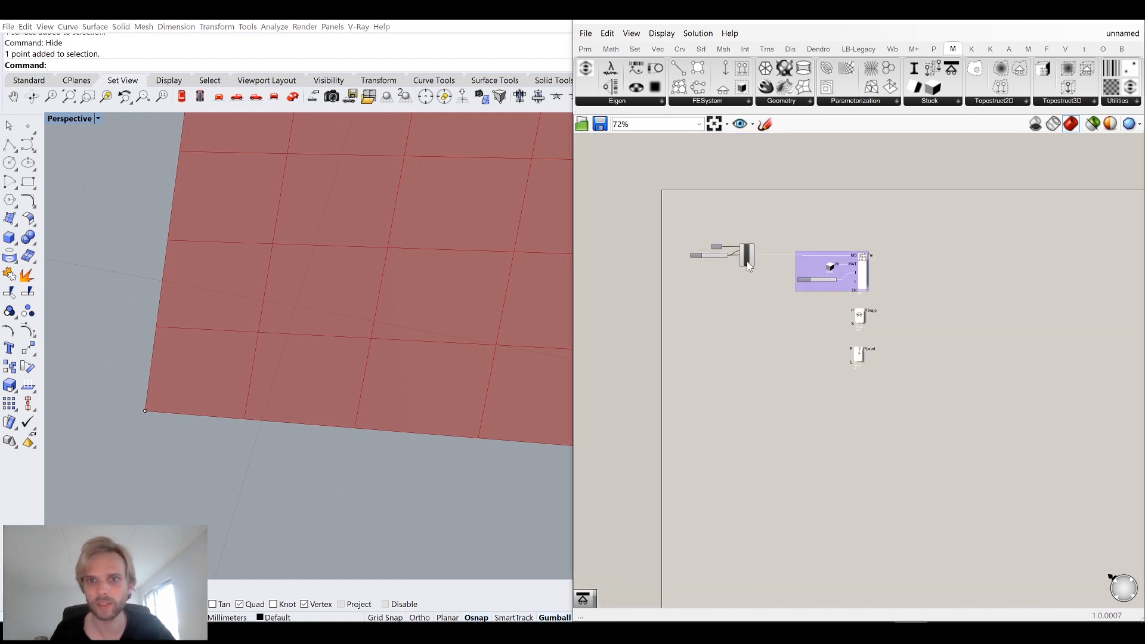
scroll(743, 254, up, 5)
click(758, 269)
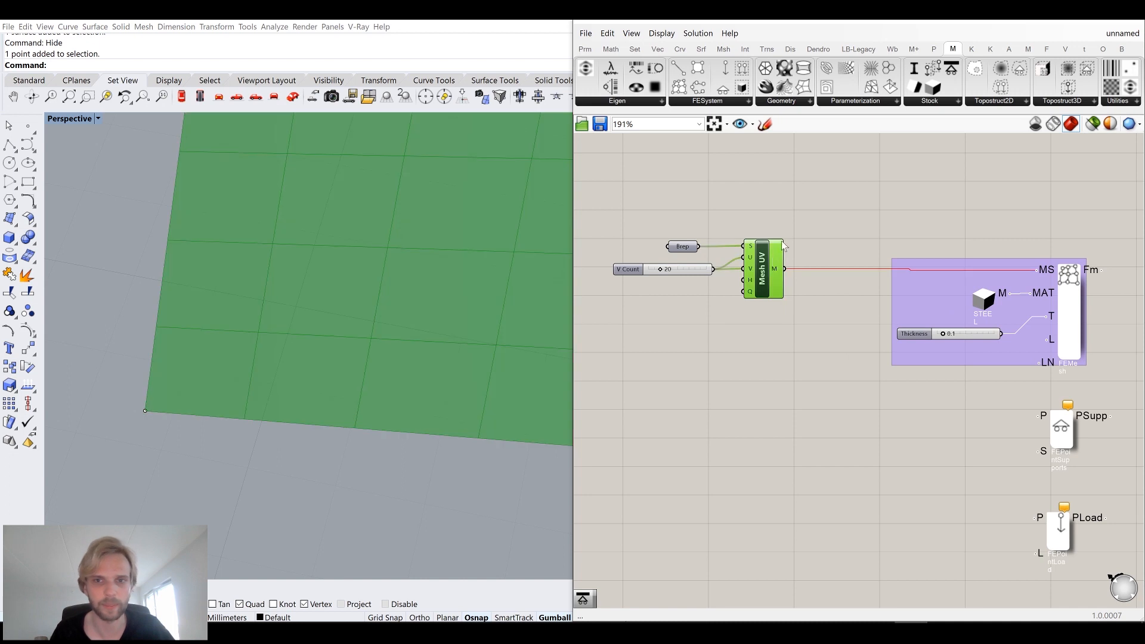
click(764, 368)
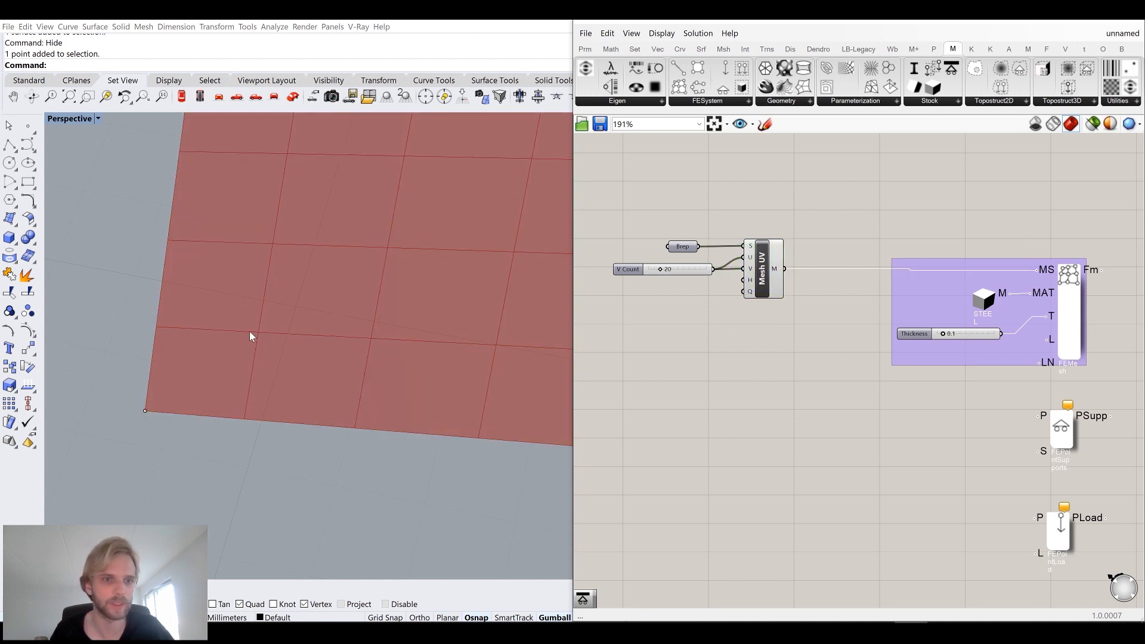
scroll(299, 334, down, 10)
shift+right_drag(430, 318, 392, 423)
scroll(370, 403, down, 5)
drag(195, 350, 251, 380)
shift+right_drag(442, 368, 383, 388)
shift+drag(414, 267, 493, 391)
Add a Point parameter and set it to the two selected low corner points.
right_drag(800, 367, 752, 284)
double_click(804, 387)
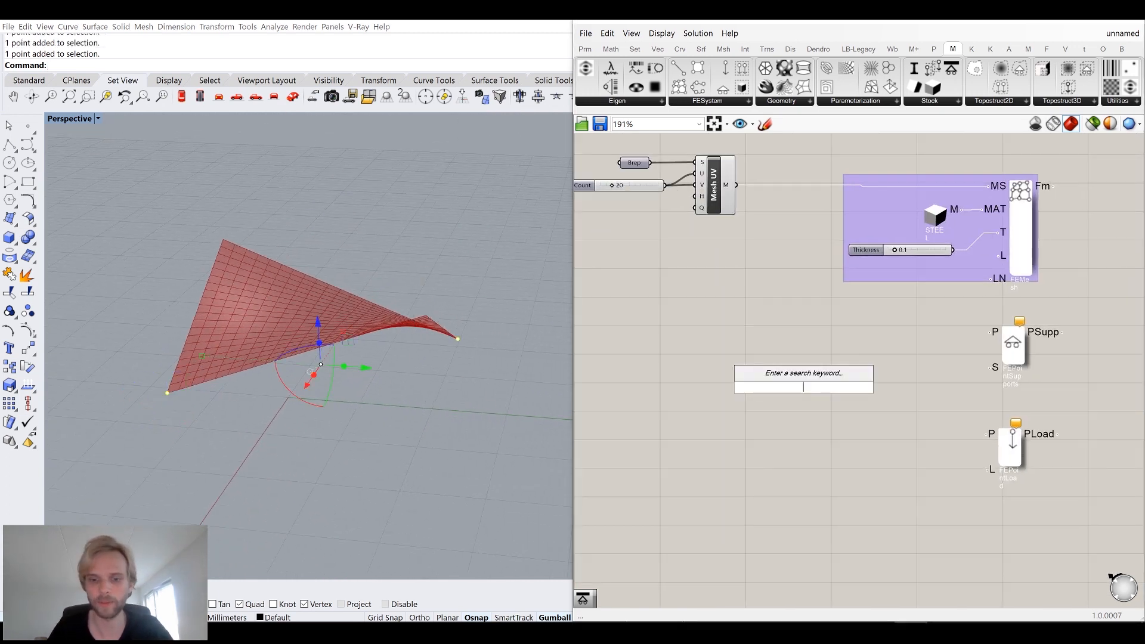
text(point)
key(Return)
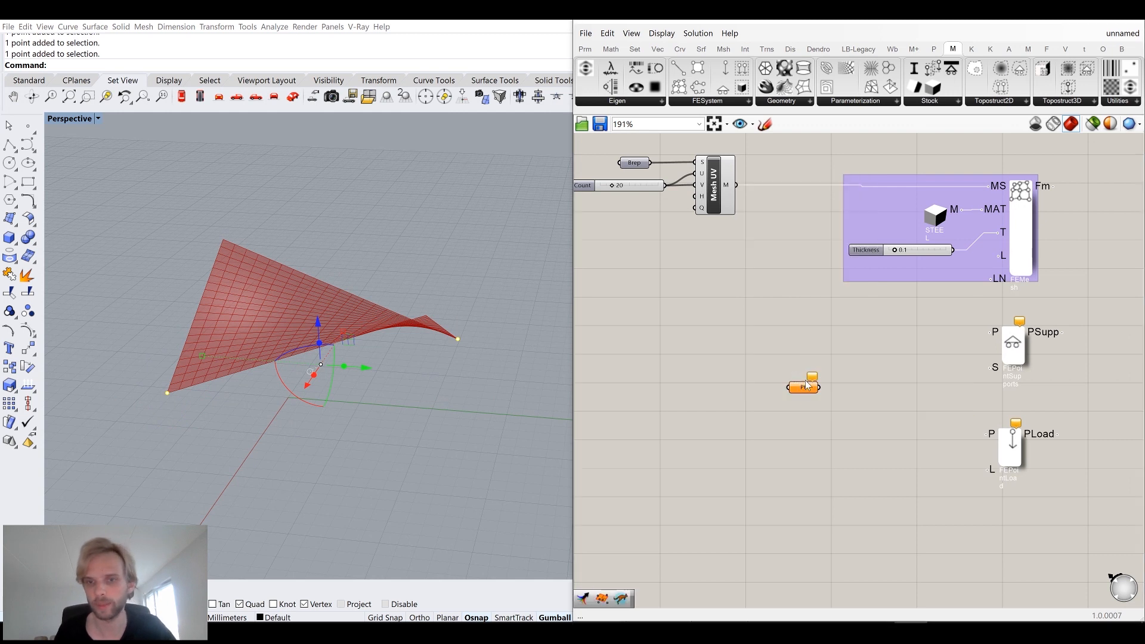
right_click(803, 386)
click(846, 536)
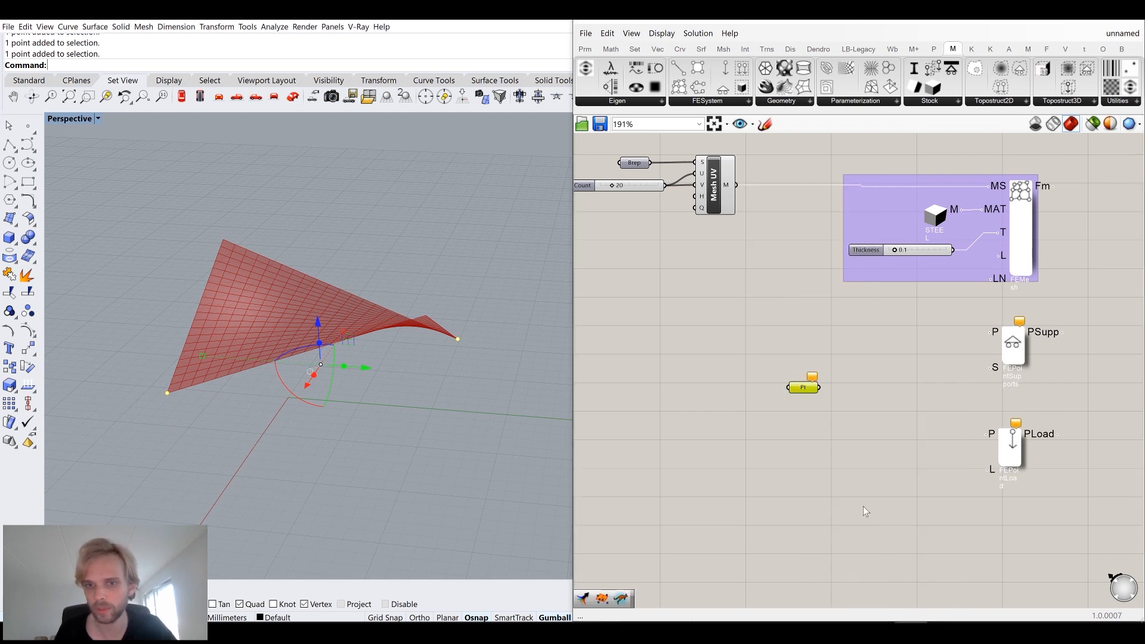
Connect the Point parameter to the P input of FE Point Supports.
drag(816, 388, 892, 329)
click(505, 361)
right_drag(505, 362, 491, 383)
scroll(862, 304, up, 2)
right_drag(868, 317, 771, 305)
drag(806, 325, 940, 328)
drag(786, 331, 798, 336)
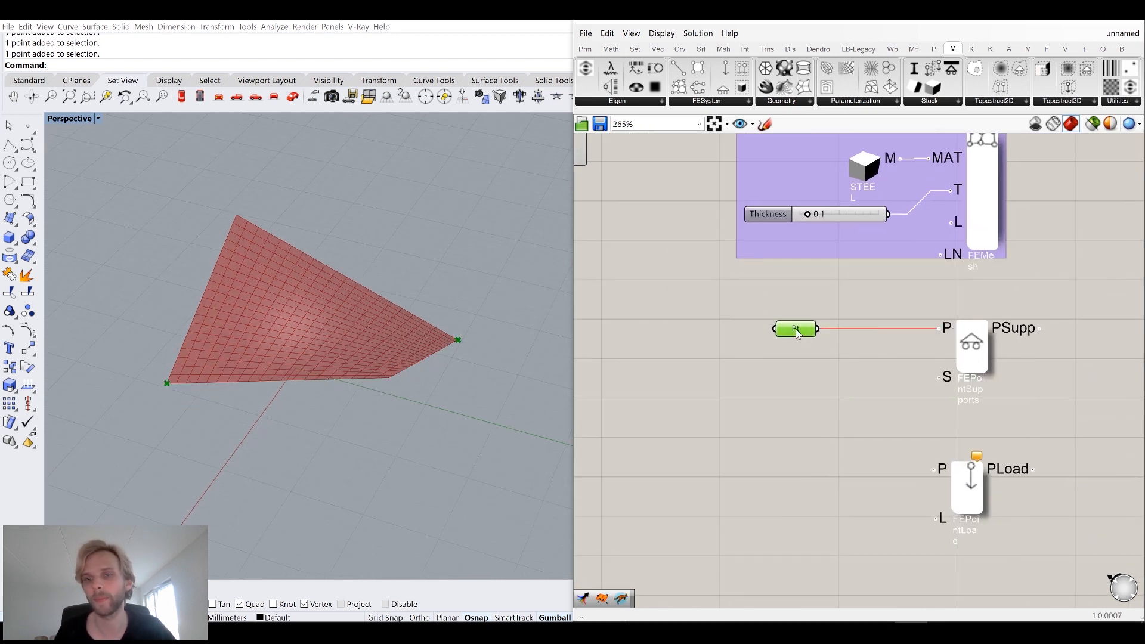
Add a Support type component from the Stock group and connect its SUPP output to the supports' S input.
click(849, 311)
right_drag(850, 312, 758, 313)
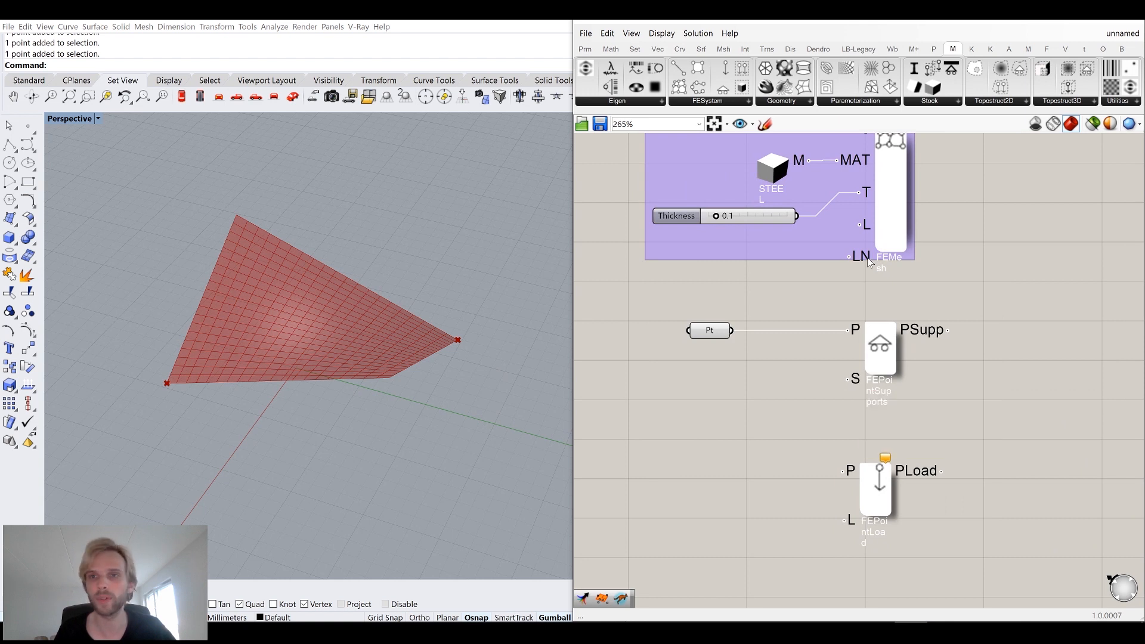
click(704, 103)
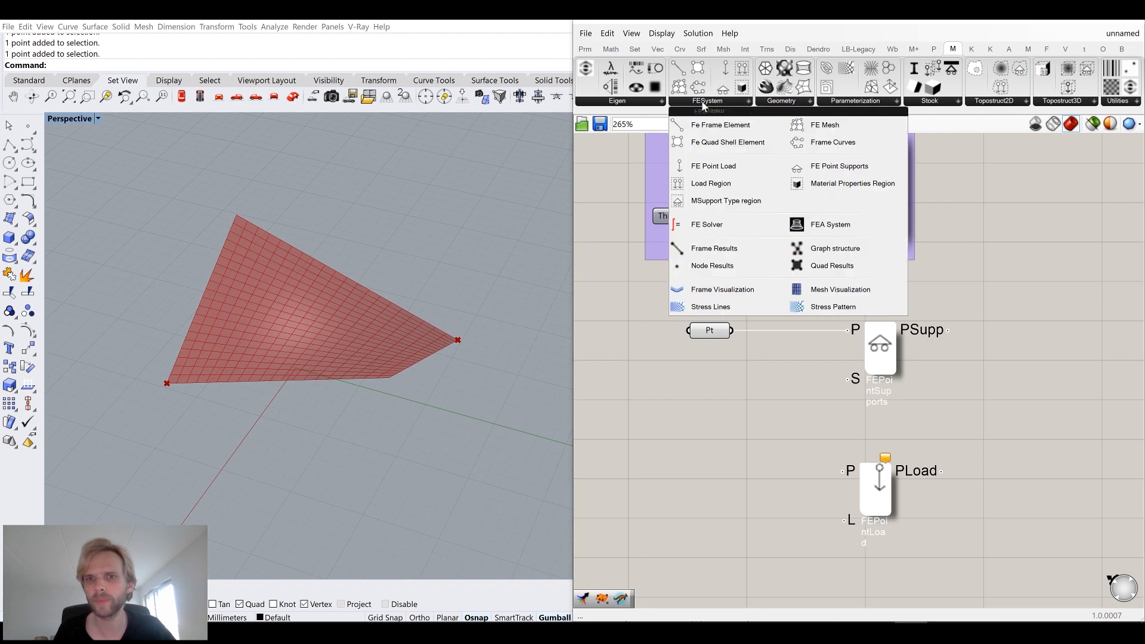
click(939, 103)
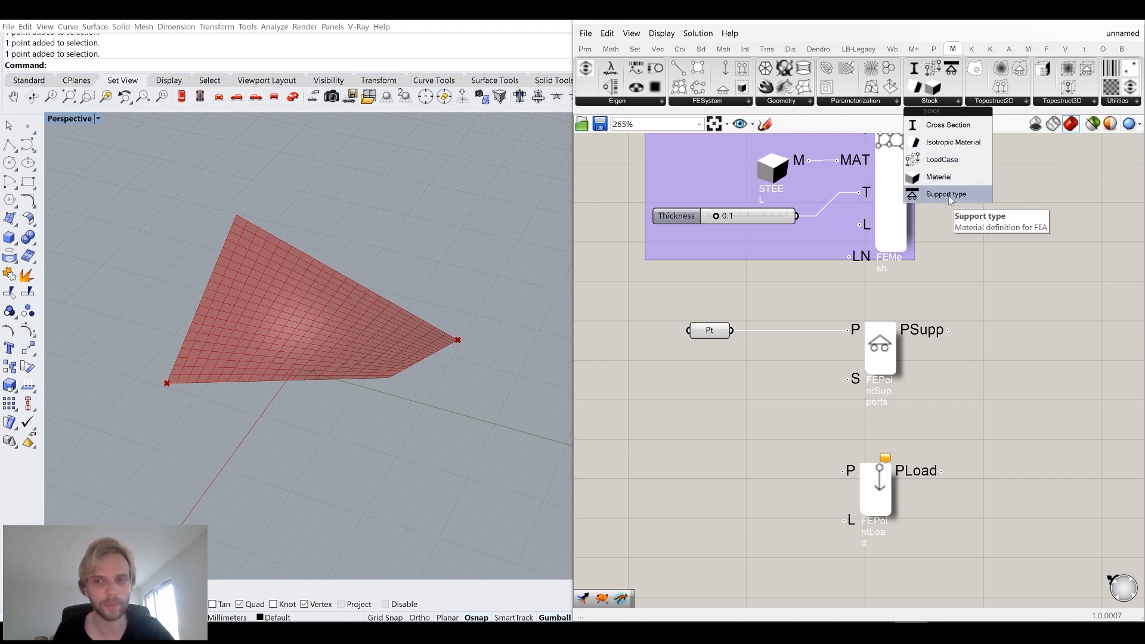
drag(950, 196, 683, 427)
drag(701, 355, 688, 383)
right_drag(720, 449, 773, 408)
click(773, 409)
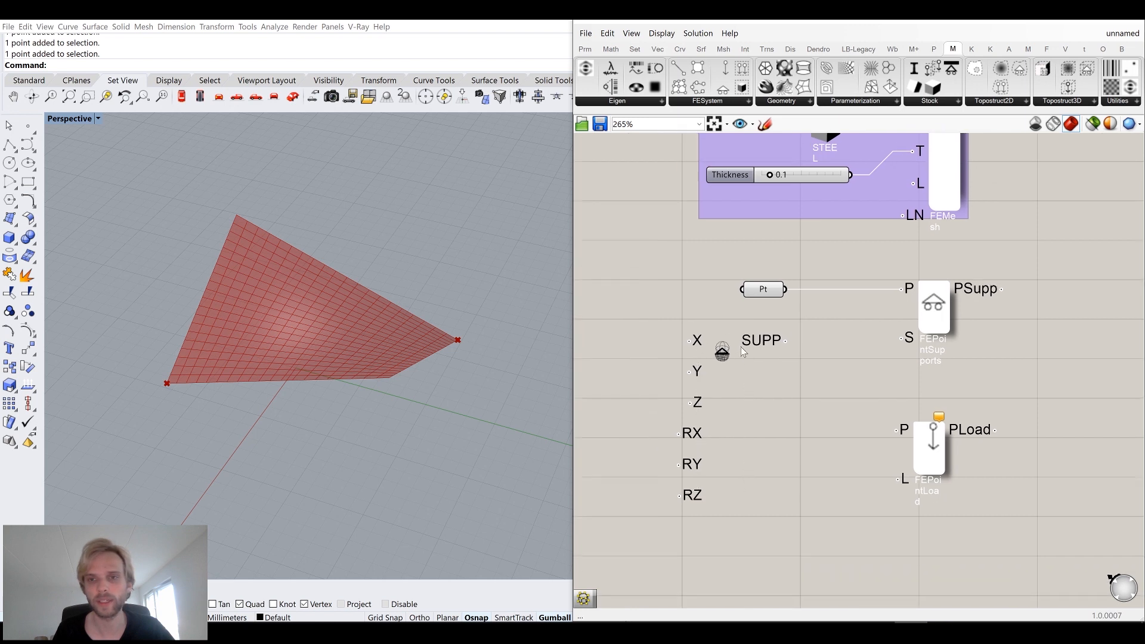
drag(785, 340, 903, 338)
drag(720, 351, 729, 348)
right_drag(769, 342, 831, 319)
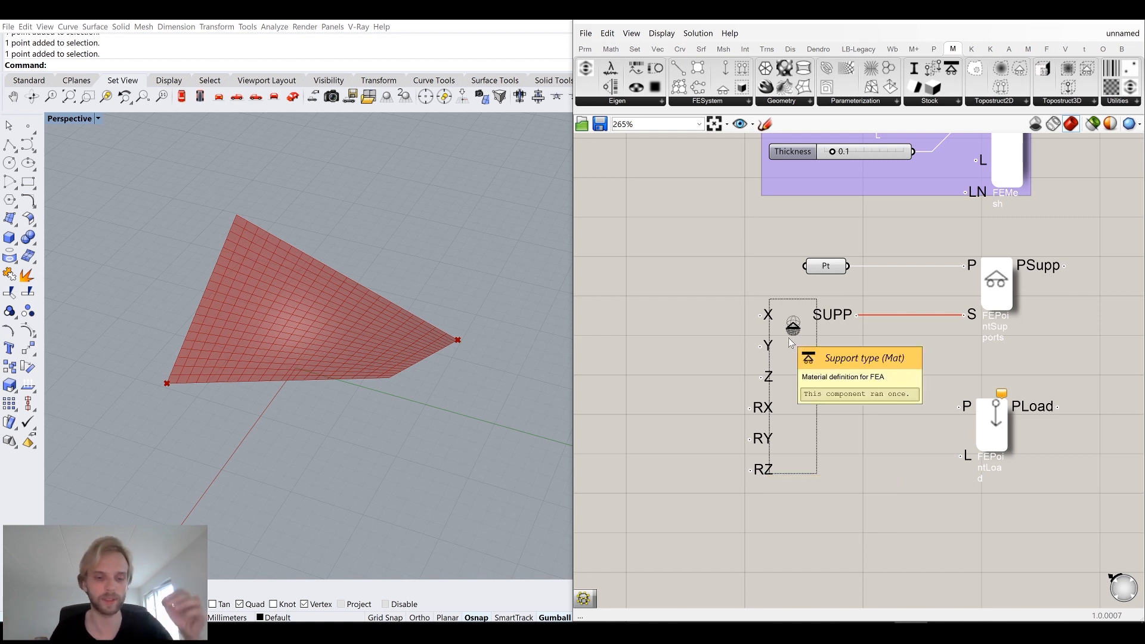
Group the Point parameter, Support type and FE Point Supports components and move FE Point Load below the group.
right_drag(810, 302, 776, 290)
click(721, 347)
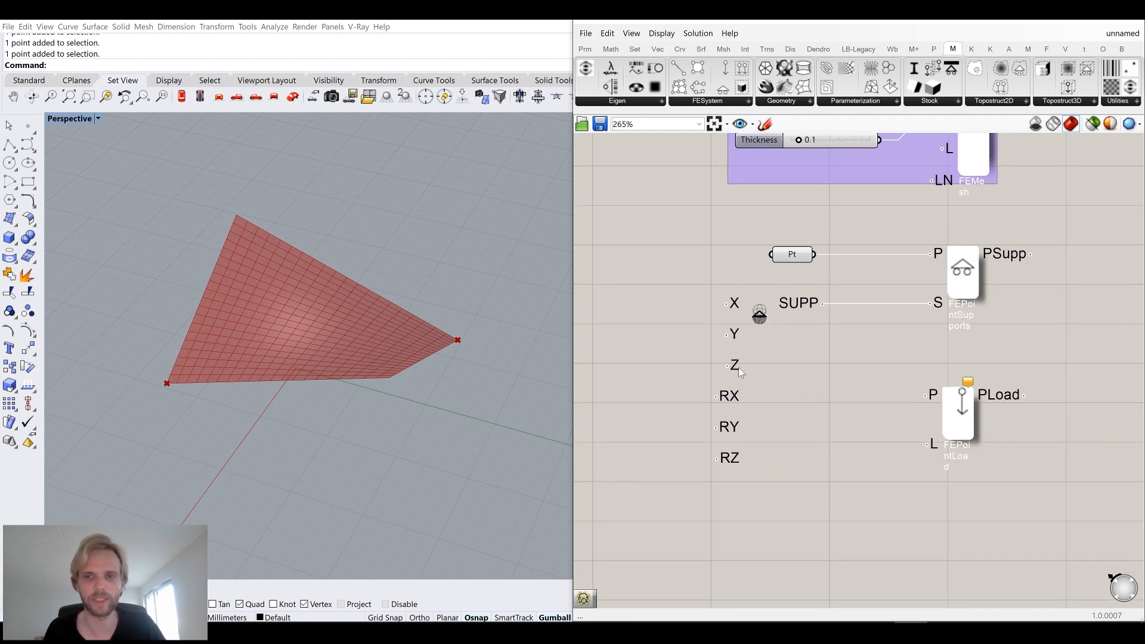
scroll(830, 257, down, 2)
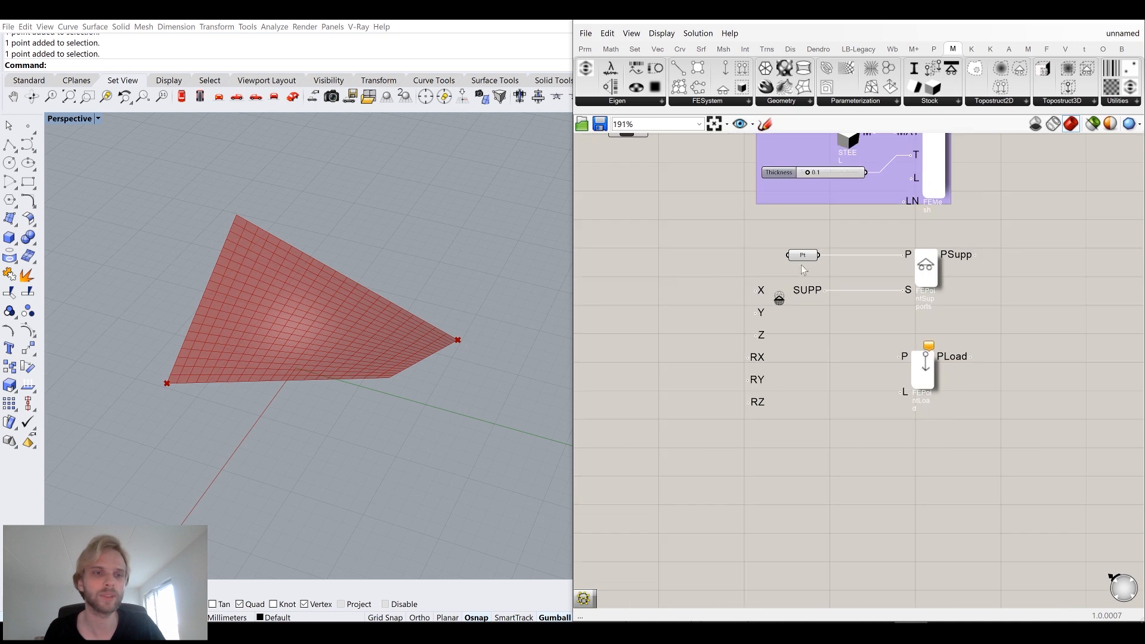
right_drag(397, 364, 399, 358)
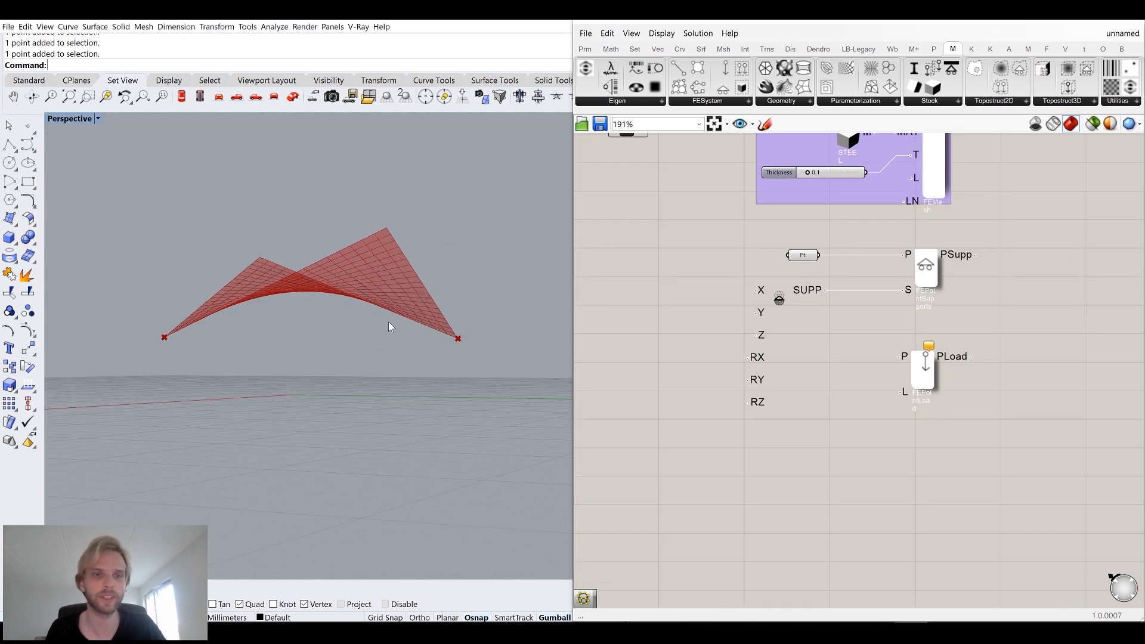
scroll(1043, 302, down, 2)
right_drag(1044, 302, 906, 378)
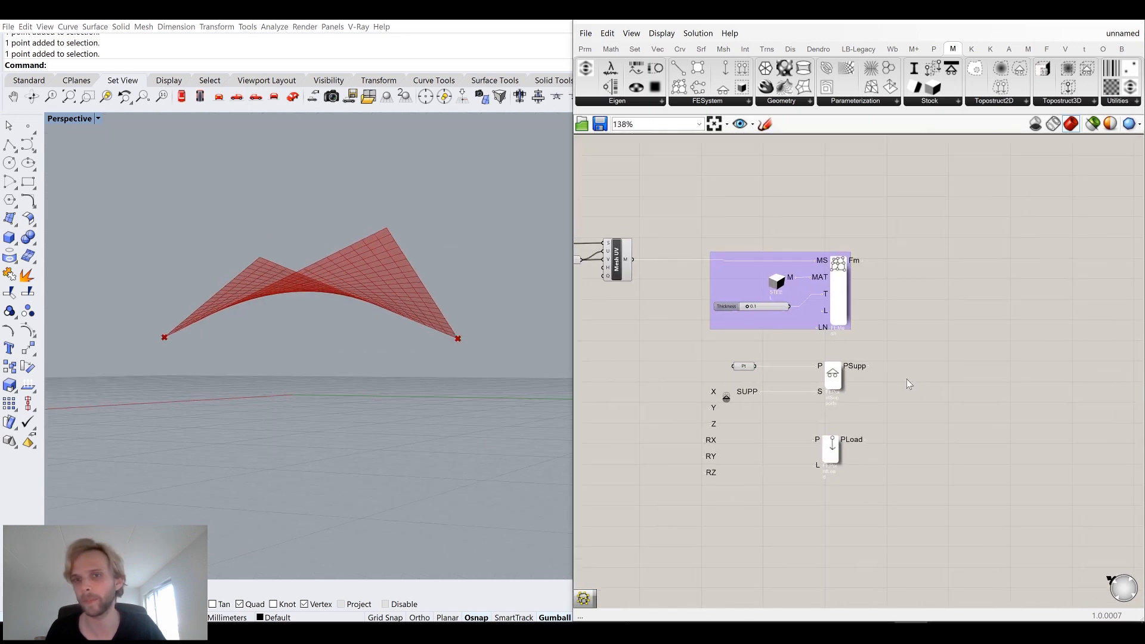
drag(867, 398, 667, 349)
middle_click(667, 350)
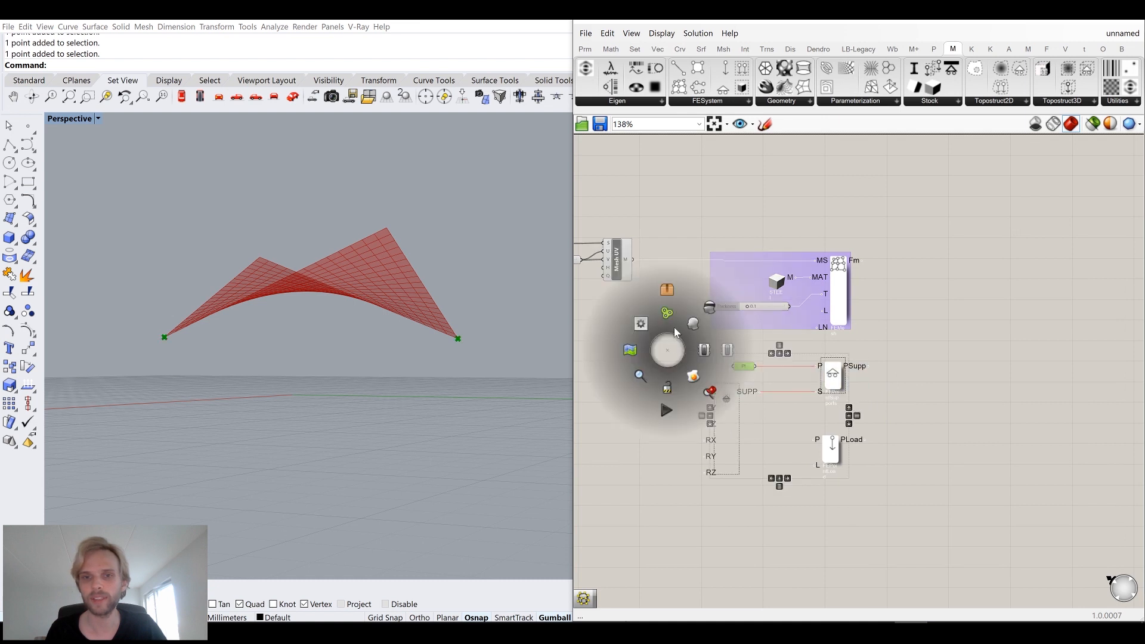
click(630, 344)
click(630, 343)
drag(830, 450, 830, 547)
click(827, 483)
right_drag(803, 433, 813, 420)
mouse_move(813, 421)
mouse_down()
mouse_move(807, 410)
mouse_move(826, 405)
mouse_up()
click(889, 402)
click(906, 381)
right_drag(883, 383, 881, 313)
drag(836, 469, 847, 429)
Show the surface and place point objects on its two raised corners.
mouse_move(375, 272)
right_down()
mouse_move(360, 328)
mouse_move(369, 272)
right_up()
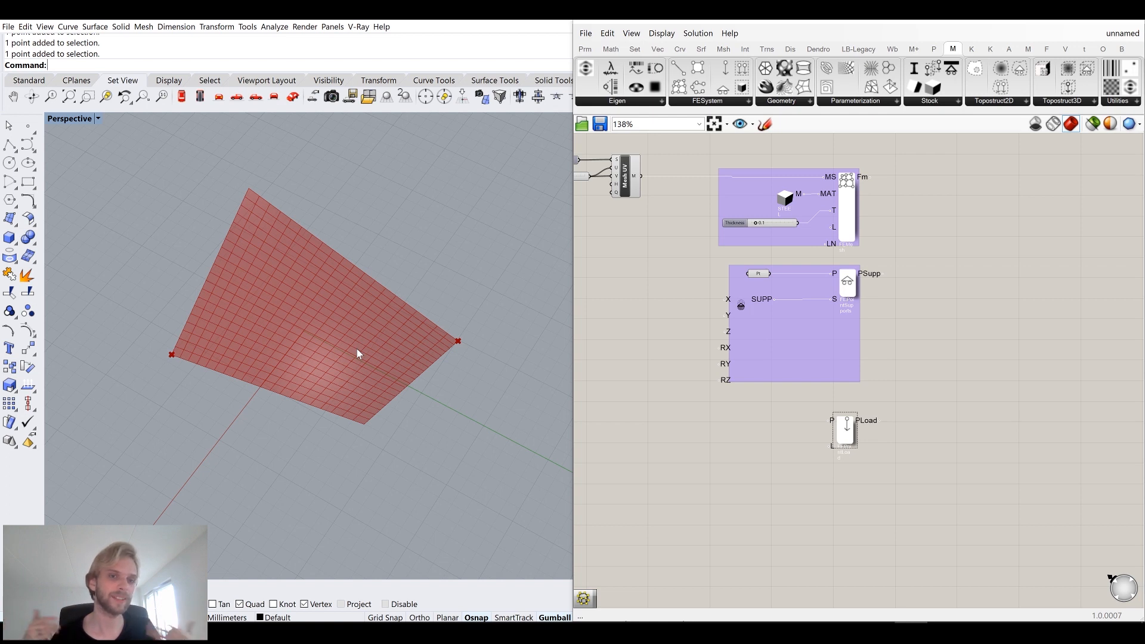
right_drag(427, 395, 456, 353)
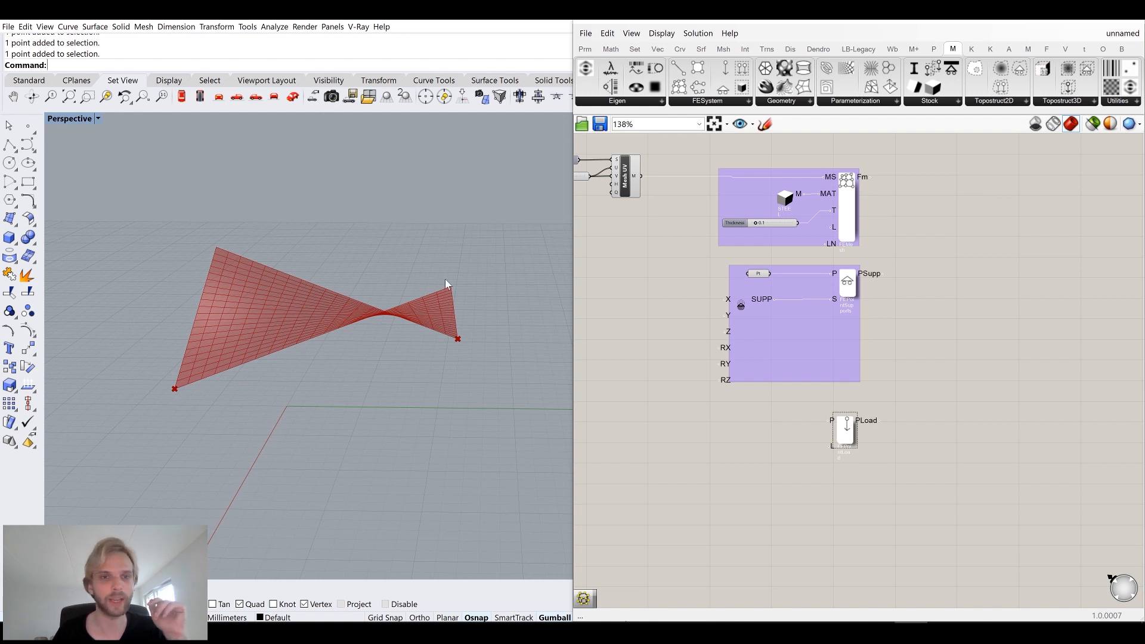
text(ShowSelected)
key(Return)
key(Return)
click(28, 125)
click(226, 233)
right_drag(430, 303, 420, 272)
right_click(382, 244)
click(376, 252)
click(376, 255)
shift+click(263, 243)
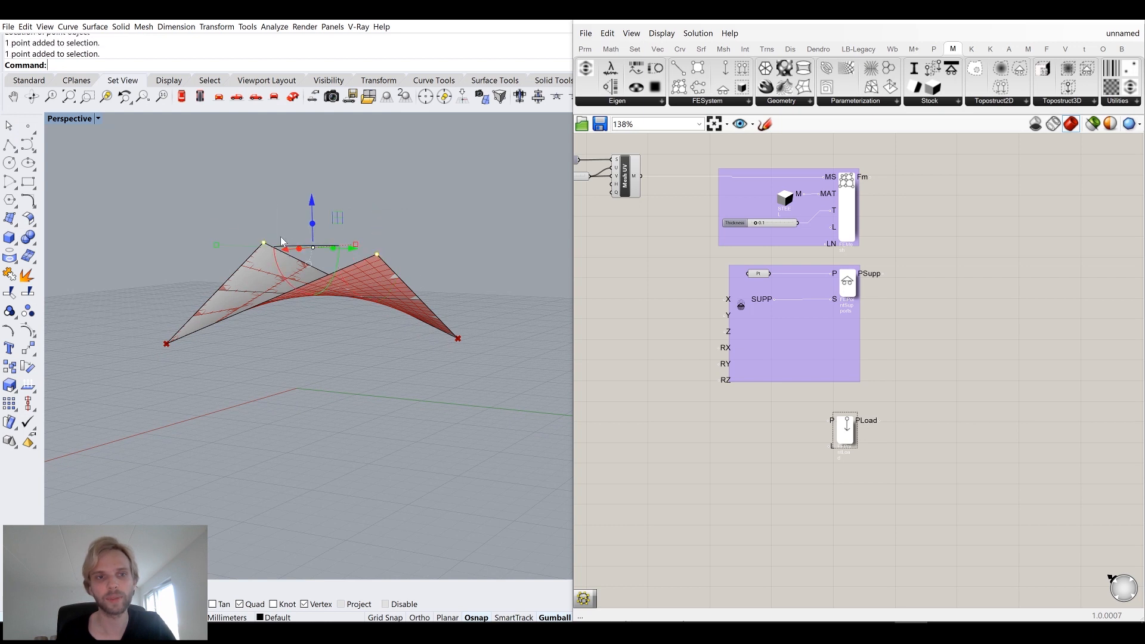
Add a new Point parameter set to the two raised corner points, then hide the surface.
double_click(737, 444)
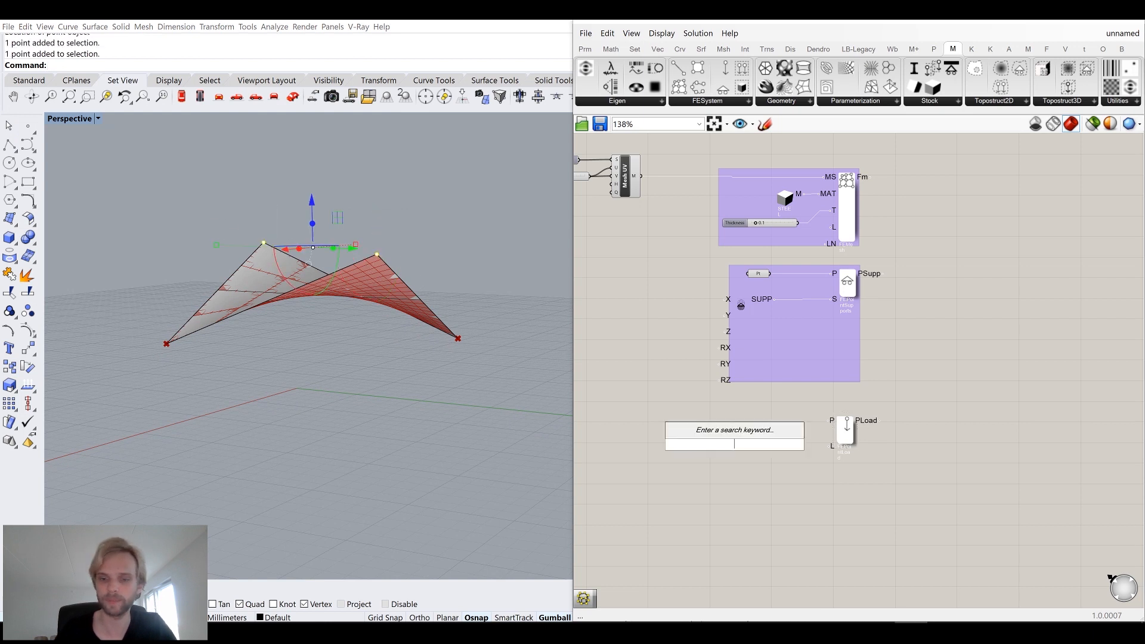
text(point)
key(Return)
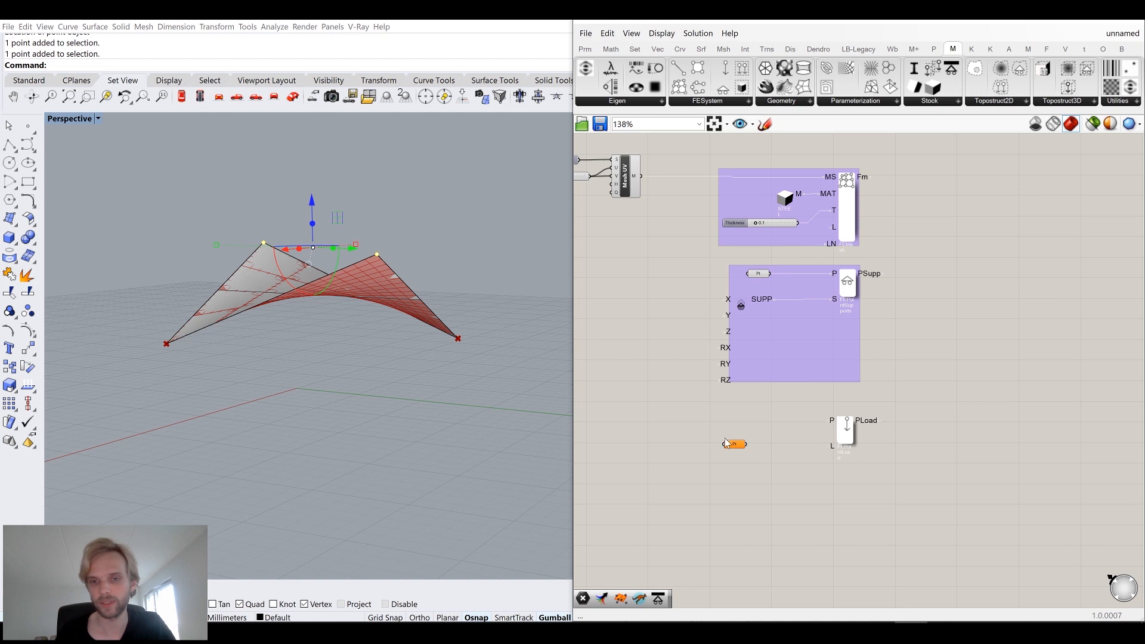
right_click(731, 445)
click(770, 549)
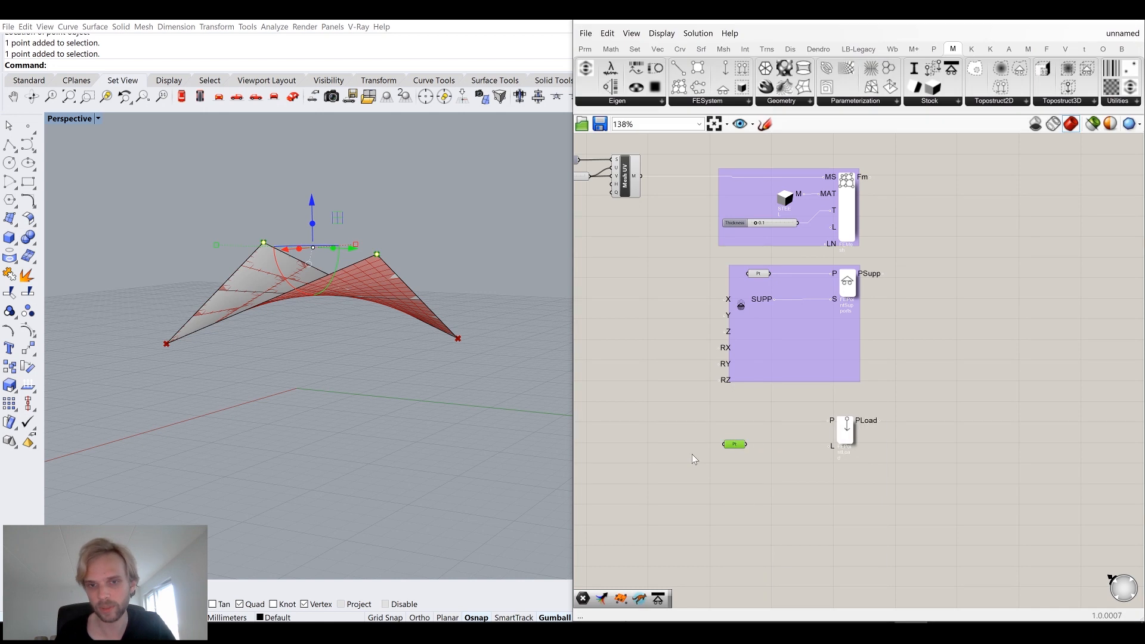
click(400, 308)
key(ctrl+h)
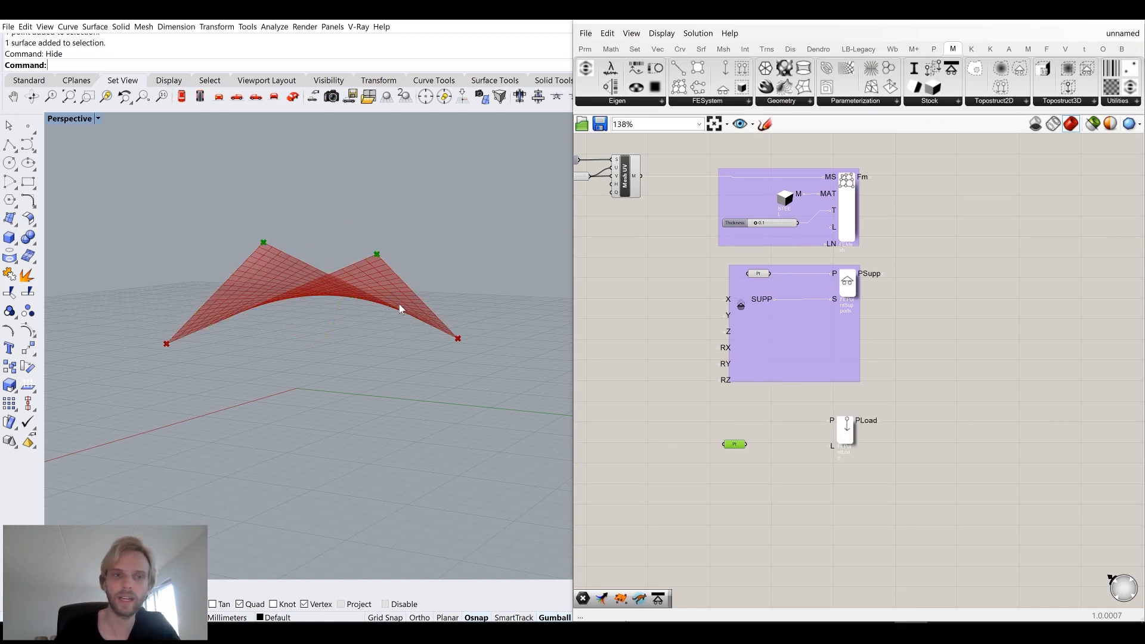
Add a Unit Z vector component and connect its vector output to the FE Point Load's L input.
right_drag(416, 316, 588, 377)
scroll(727, 460, up, 3)
drag(714, 464, 870, 419)
drag(699, 467, 778, 422)
click(768, 471)
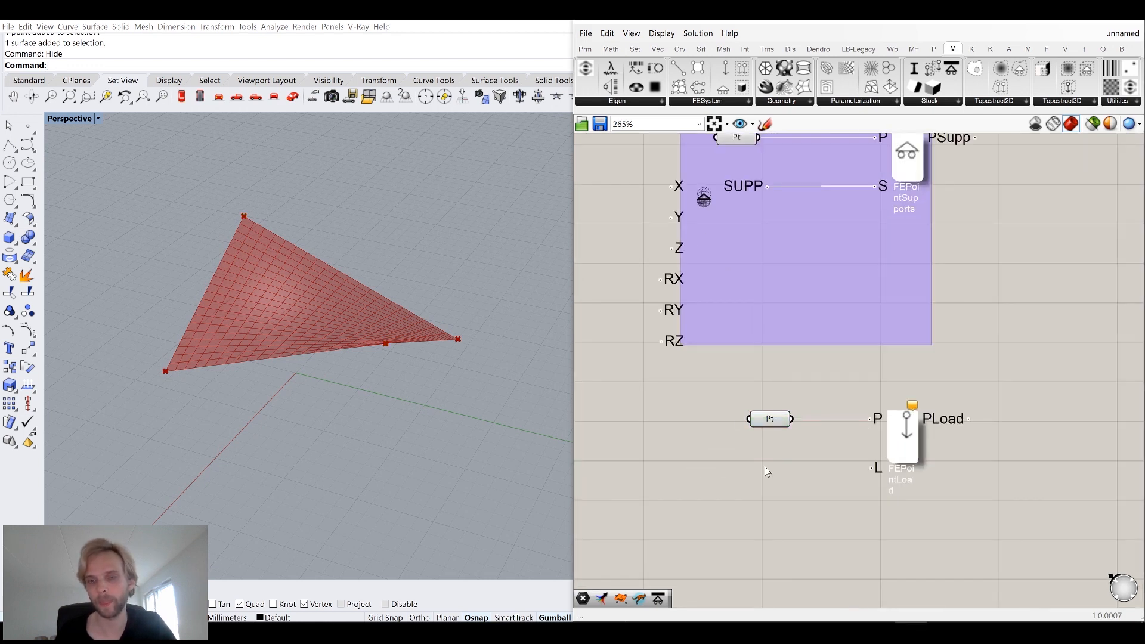
right_drag(399, 327, 392, 322)
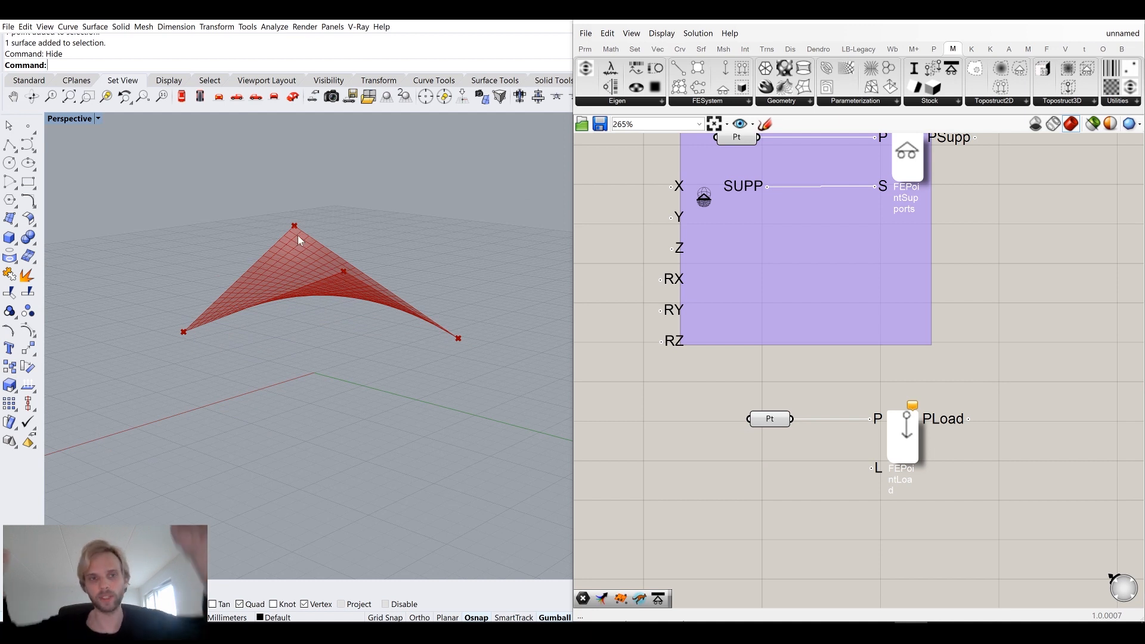
right_drag(377, 263, 436, 307)
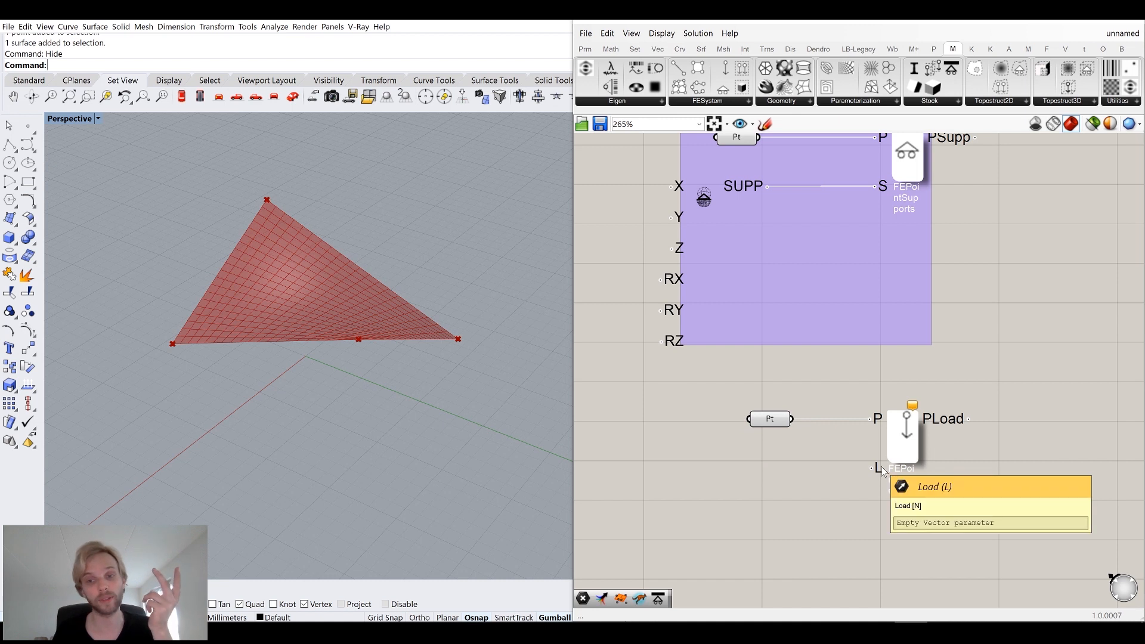
right_drag(844, 470, 879, 412)
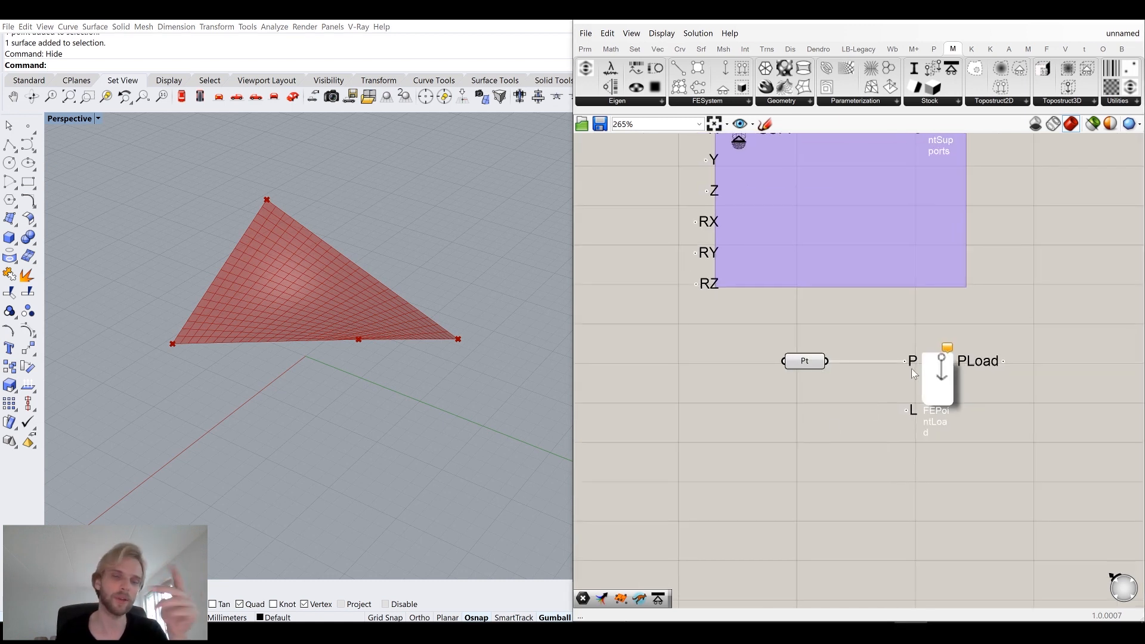
double_click(810, 448)
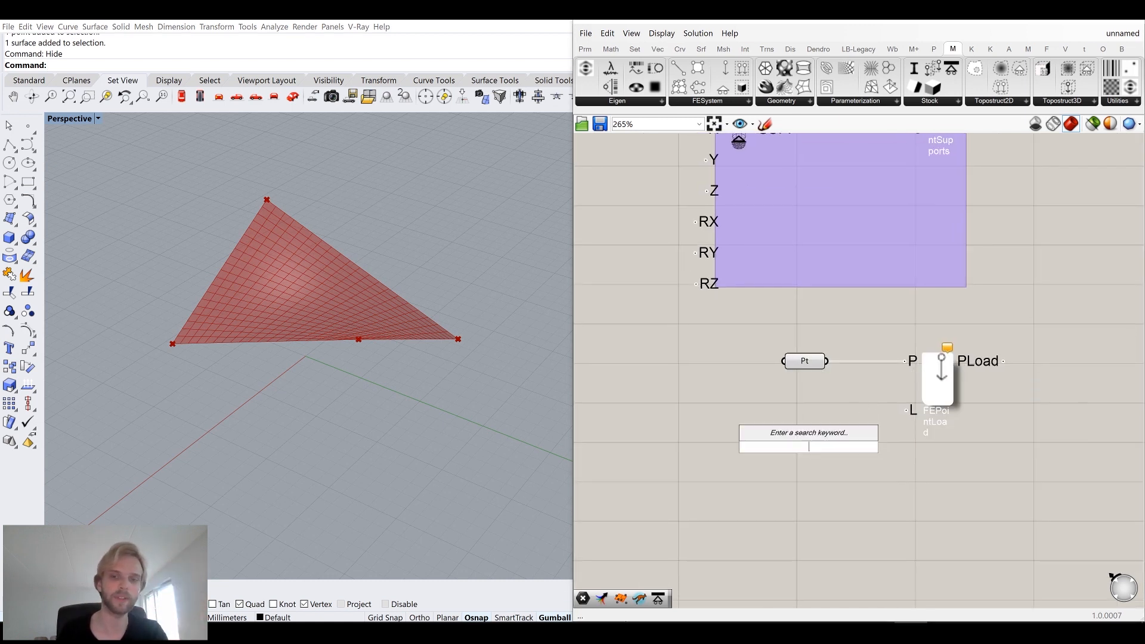
text(z)
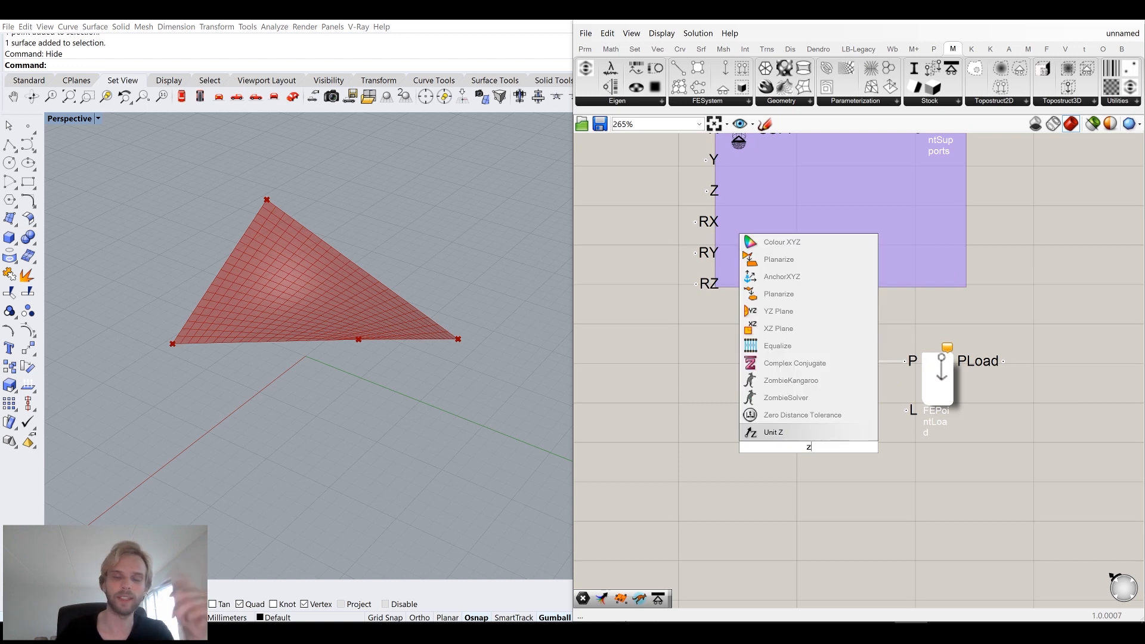
key(Return)
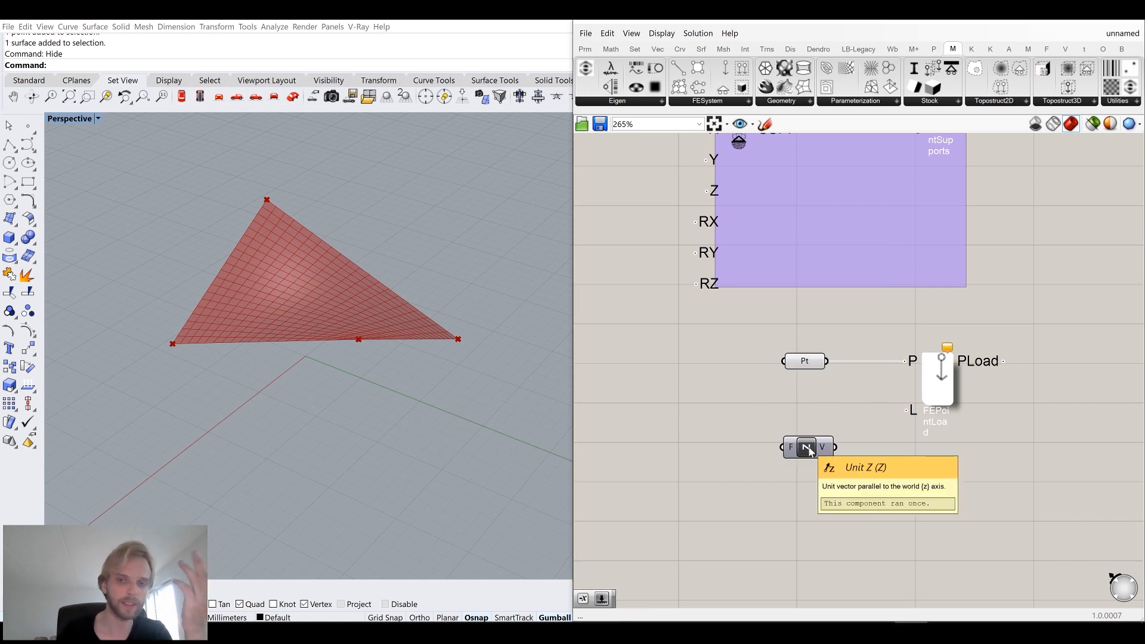
drag(835, 447, 839, 415)
right_drag(805, 431, 894, 413)
Add a Negative component and connect its output to the Unit Z factor input.
double_click(815, 423)
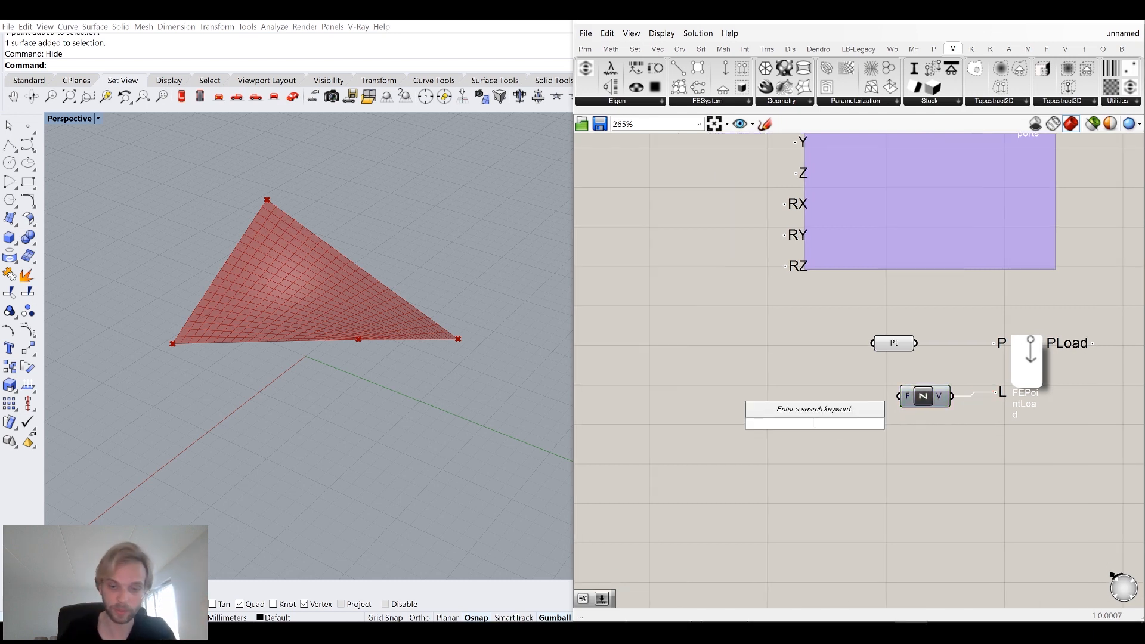
text(neg)
key(Return)
drag(872, 417, 900, 396)
drag(802, 435, 828, 408)
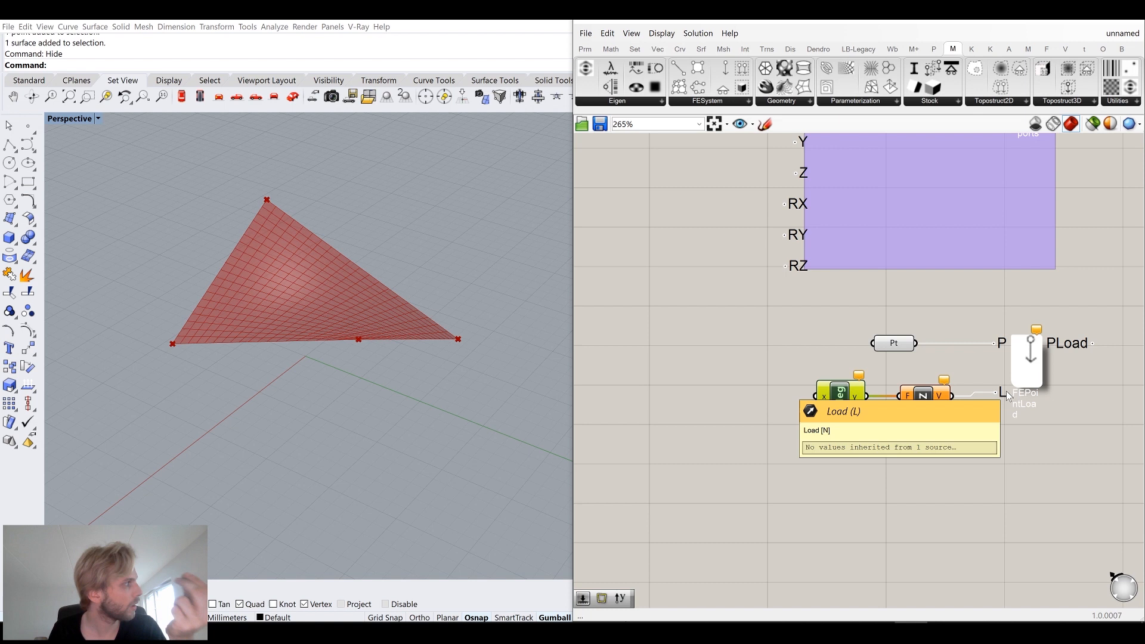
Add a number slider set to 1000 and connect it to the Negative component's input.
right_drag(884, 405, 965, 378)
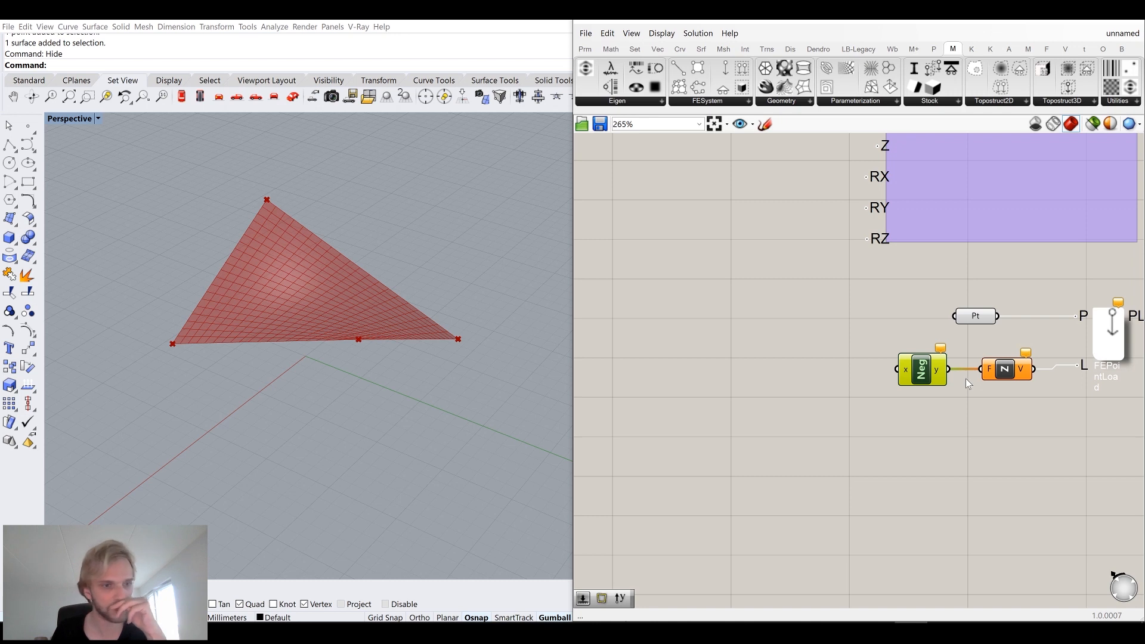
right_drag(383, 332, 388, 295)
scroll(793, 239, down, 4)
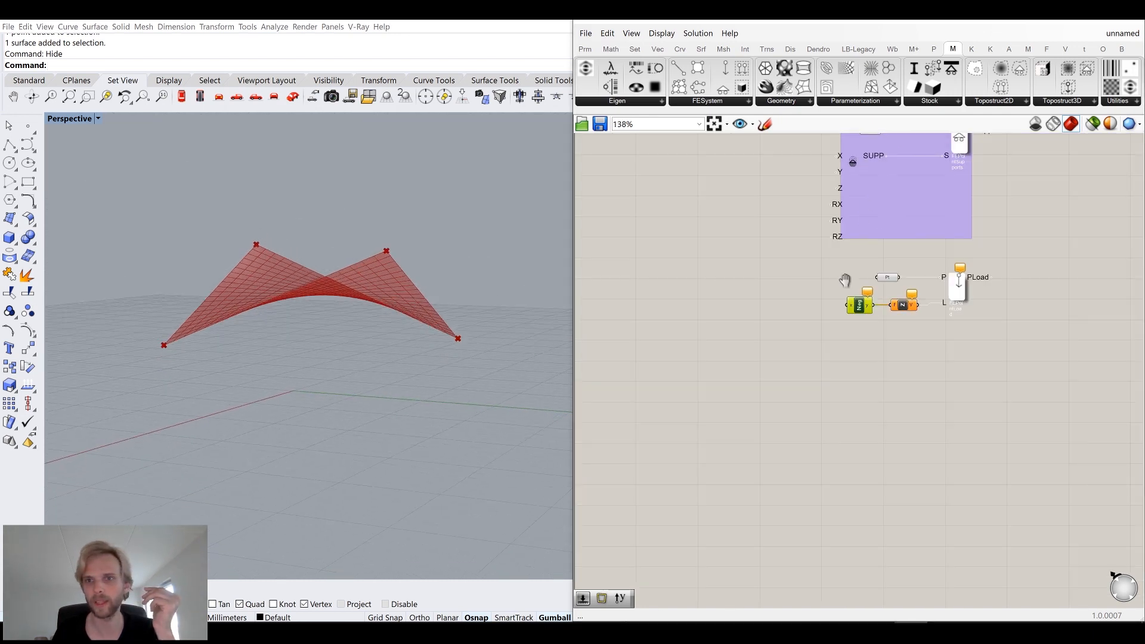
scroll(829, 256, up, 5)
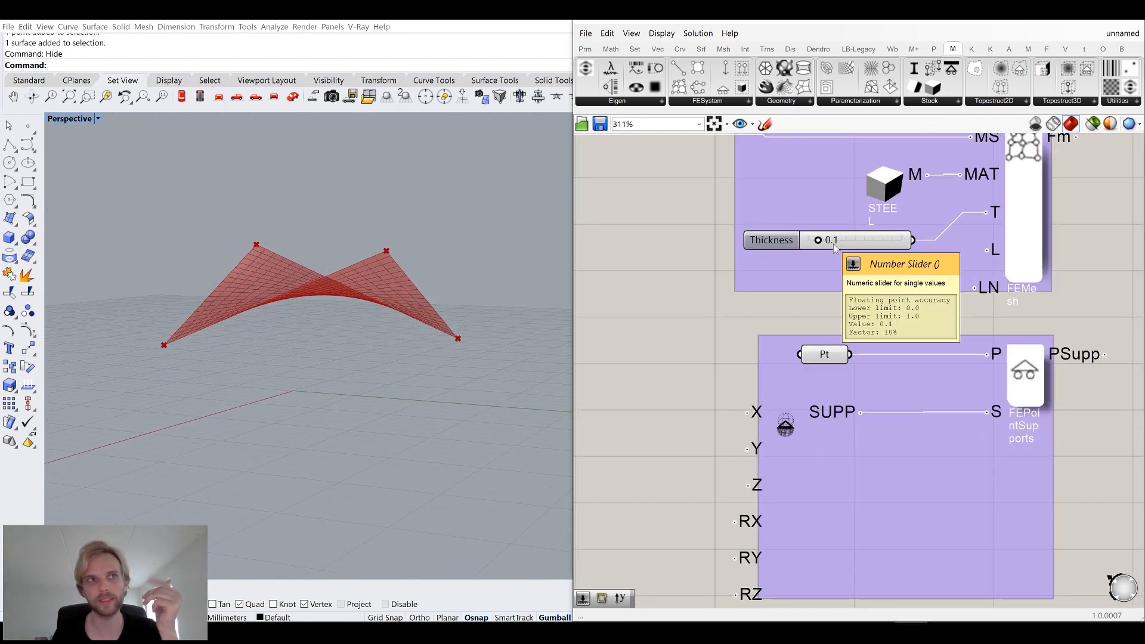
scroll(833, 244, down, 3)
right_drag(838, 397, 882, 273)
right_drag(719, 456, 787, 359)
click(786, 359)
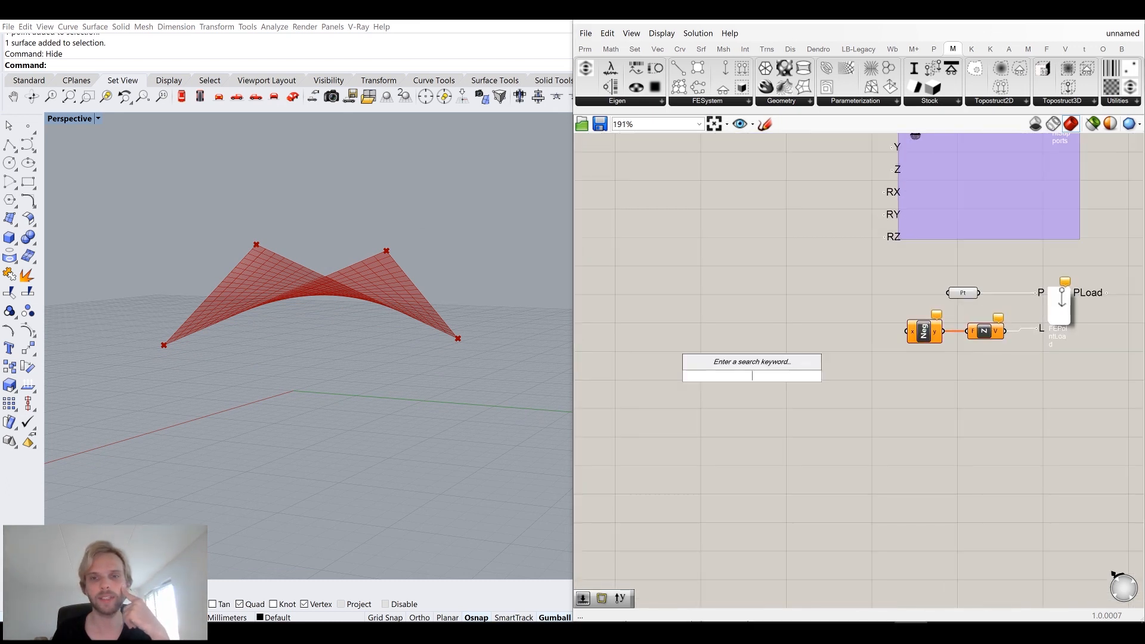
double_click(795, 337)
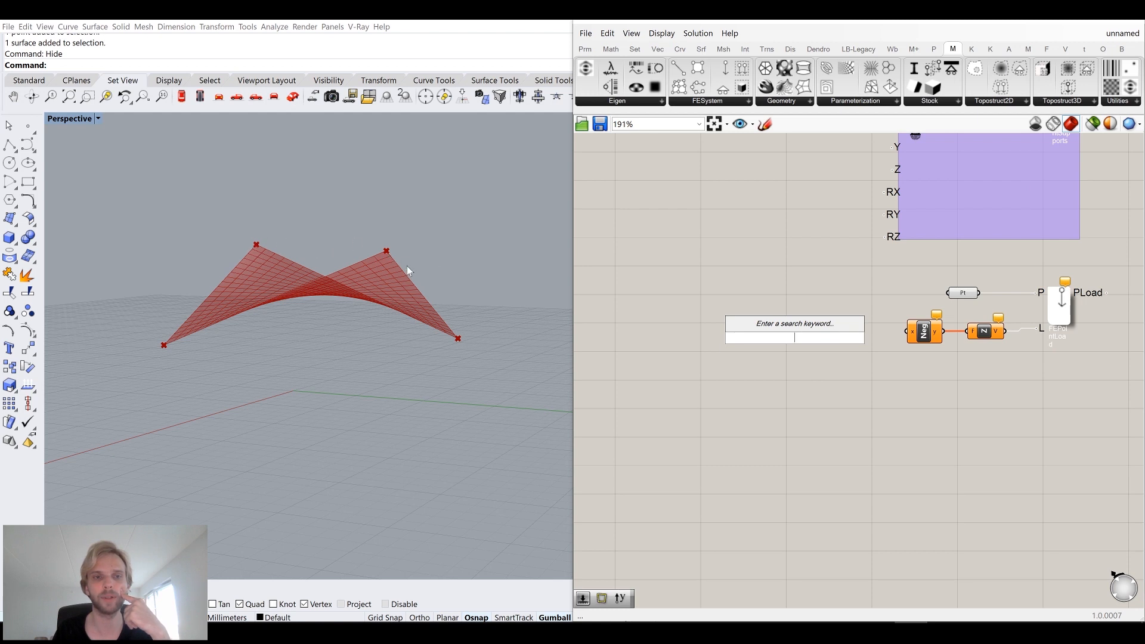
text(1000)
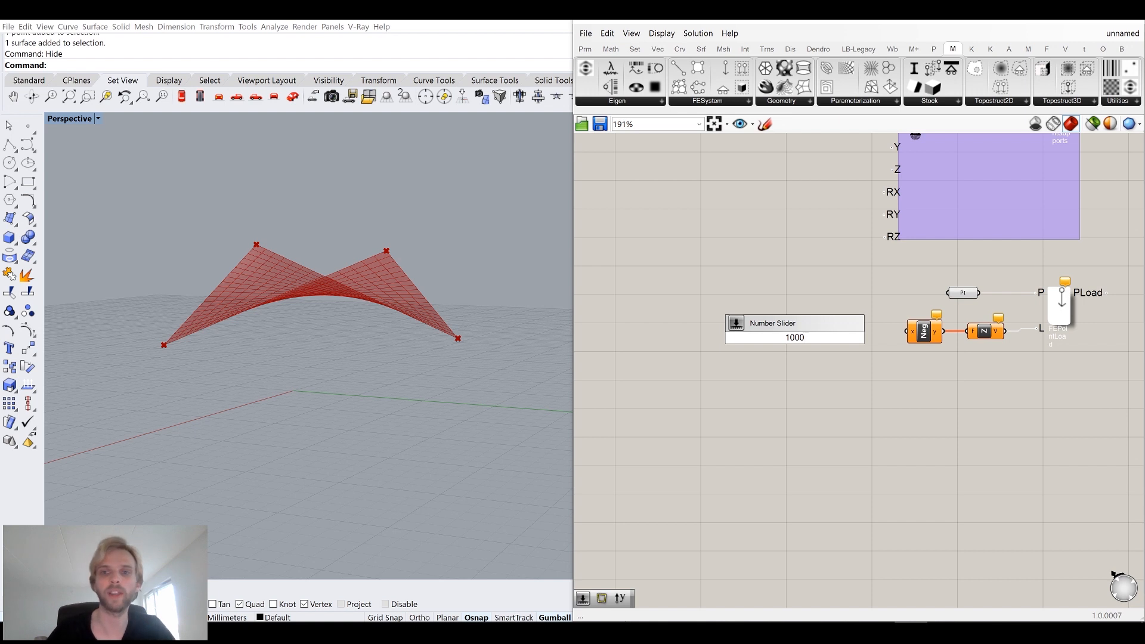
key(Return)
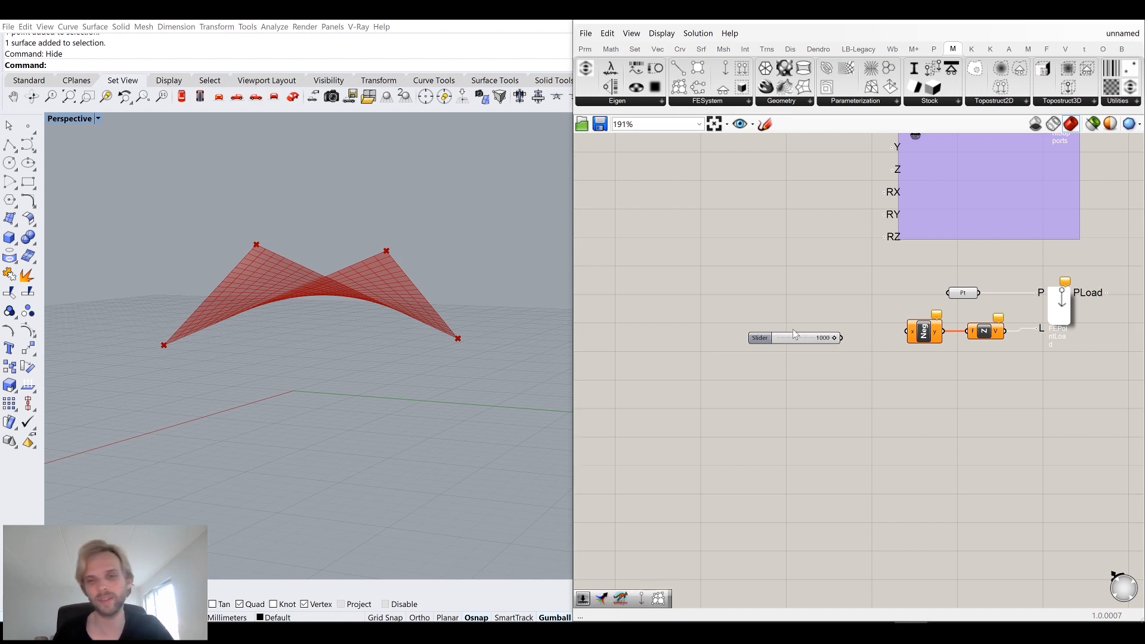
drag(841, 337, 906, 332)
drag(807, 337, 854, 330)
Group the slider, Negative, Unit Z, point parameter and FE Point Load components and color the group purple.
right_drag(1095, 400, 1012, 409)
drag(1012, 408, 765, 283)
middle_click(721, 283)
click(726, 245)
click(725, 264)
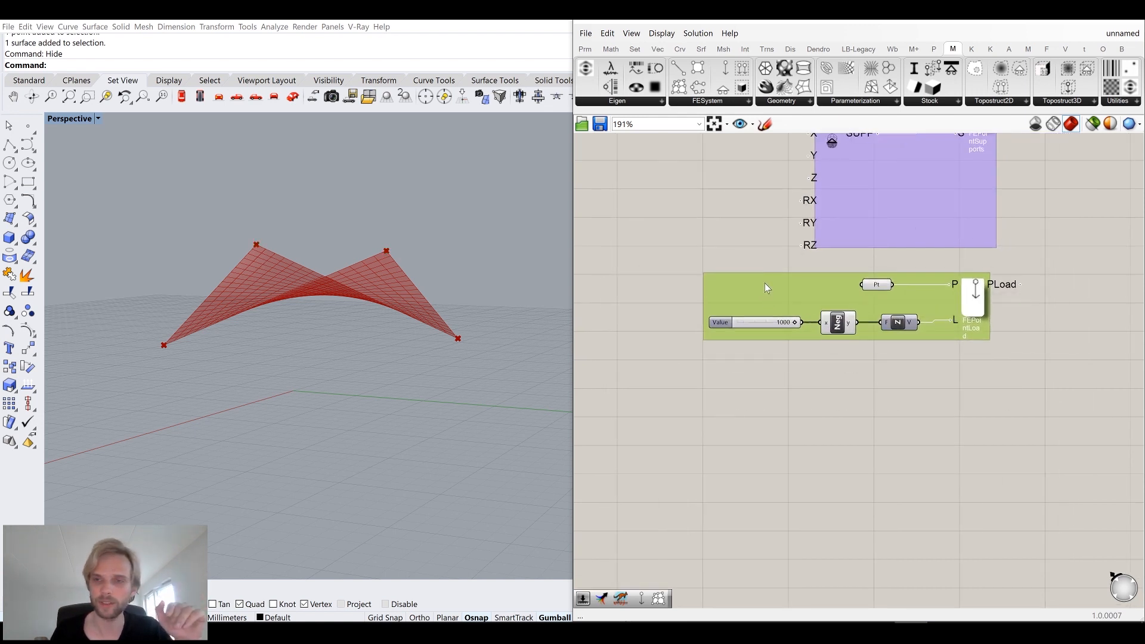
drag(949, 409, 697, 274)
middle_click(696, 274)
click(736, 231)
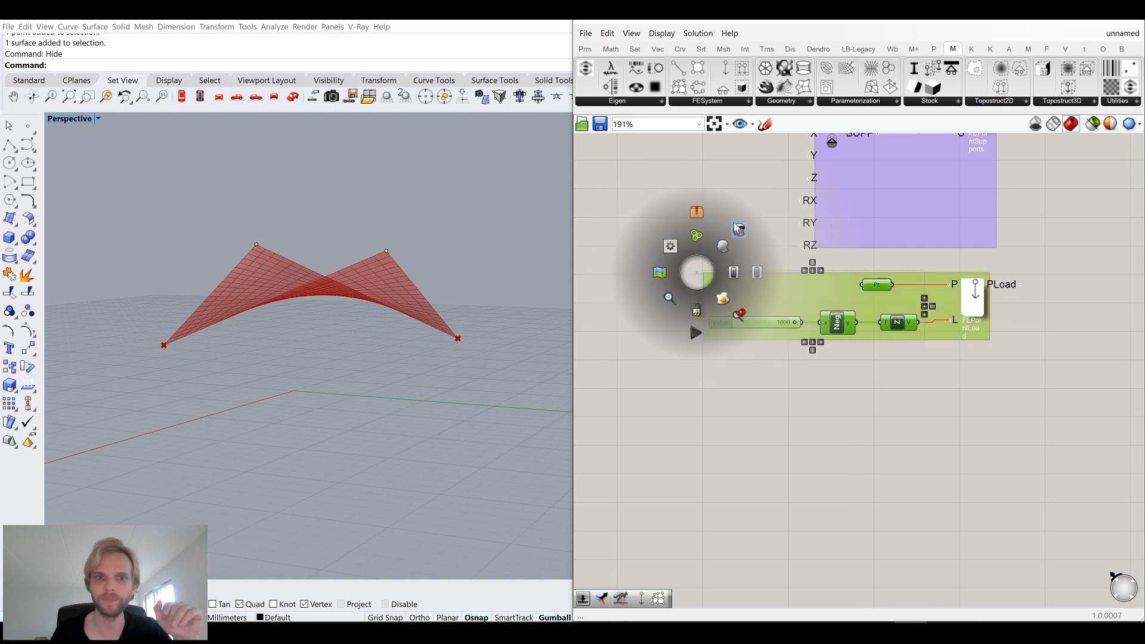
click(723, 201)
Hide the two raised corner point objects in the Rhino viewport.
right_drag(426, 228, 430, 305)
drag(168, 145, 433, 399)
text(hide)
key(Return)
drag(419, 270, 476, 360)
drag(117, 340, 183, 420)
text(hide)
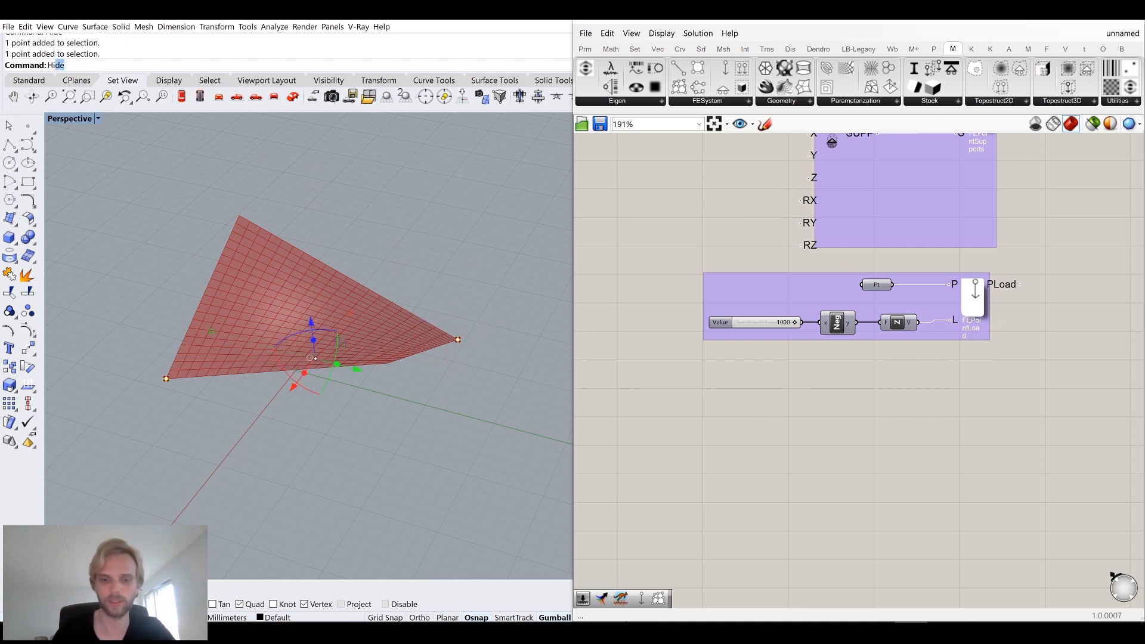
key(Return)
right_drag(260, 436, 334, 385)
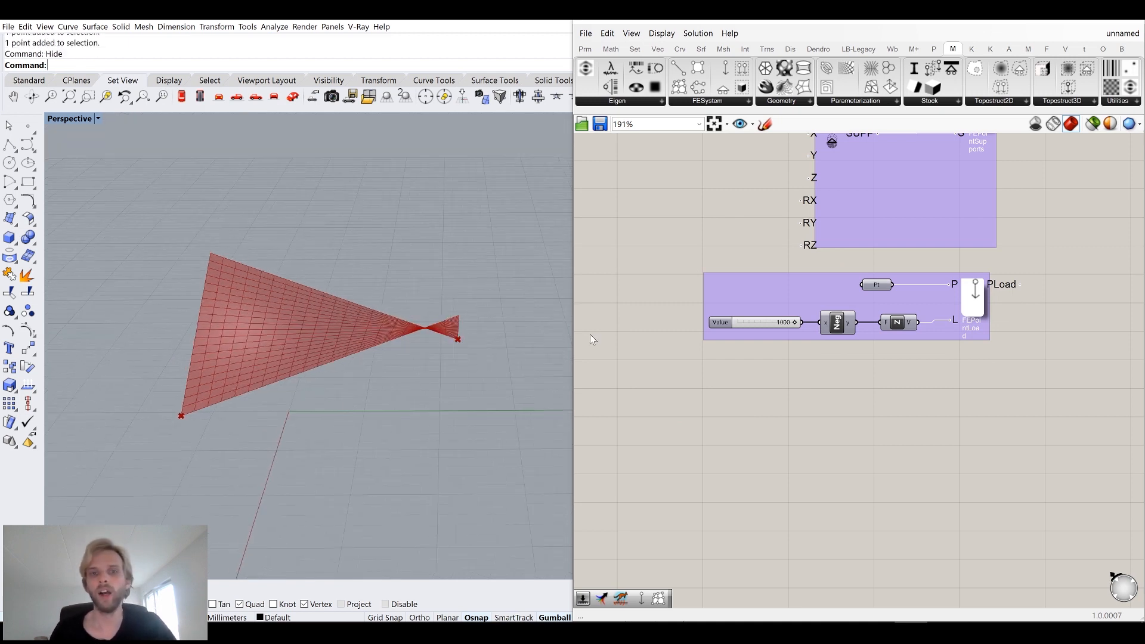
Add an FEA System component from the FESystem group to the canvas.
scroll(729, 318, down, 3)
right_drag(817, 309, 743, 407)
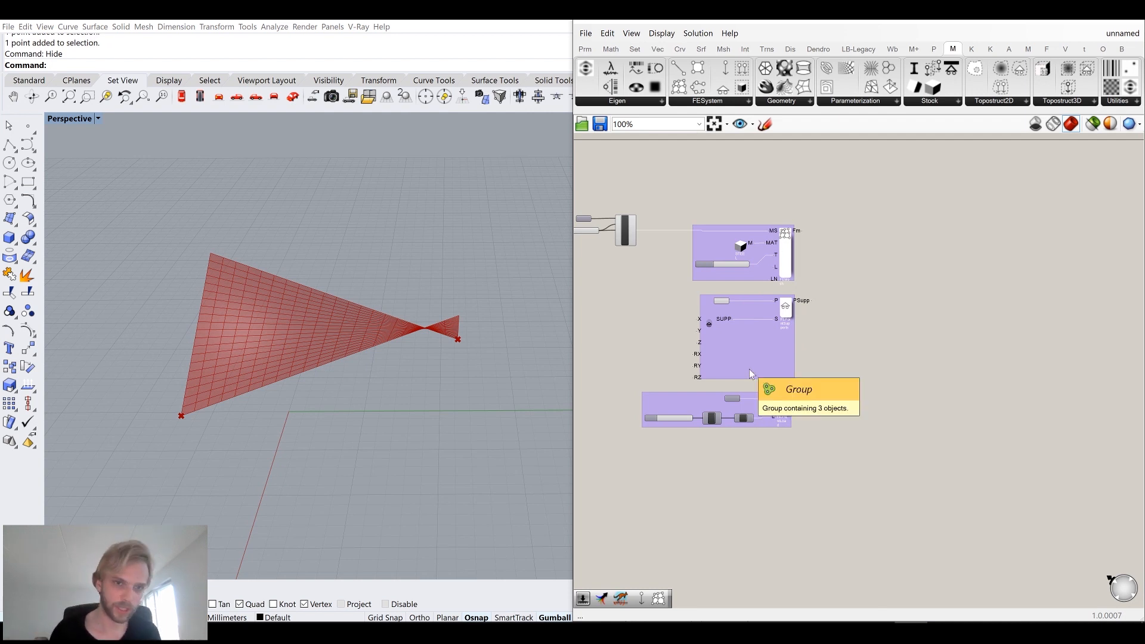
click(720, 102)
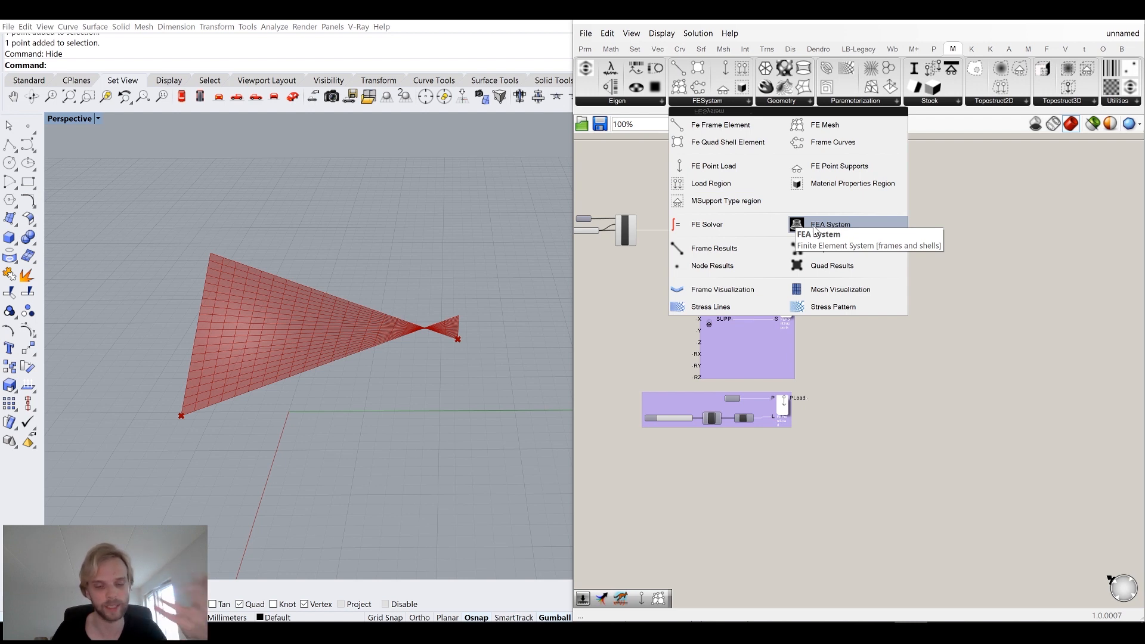
drag(815, 228, 933, 313)
scroll(914, 283, up, 2)
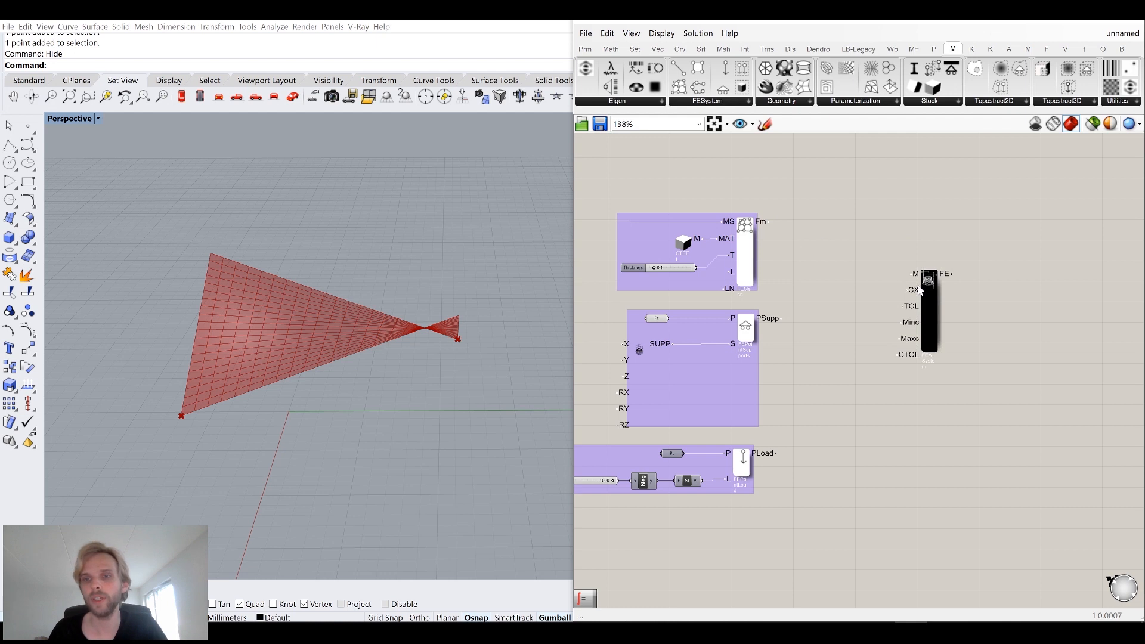
mouse_move(913, 274)
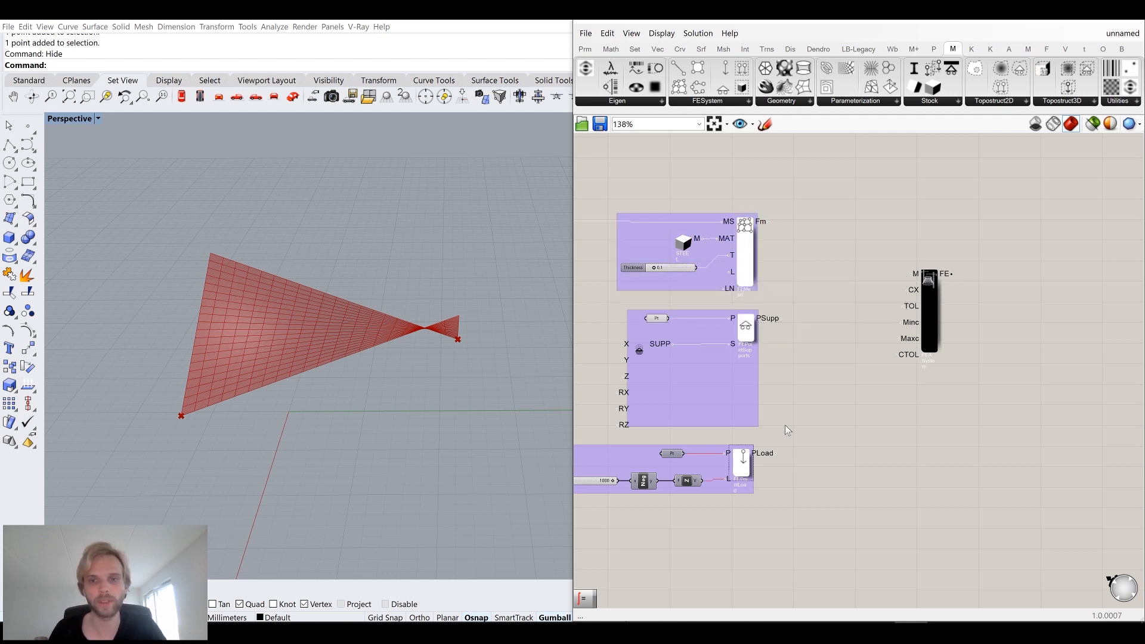
mouse_move(916, 296)
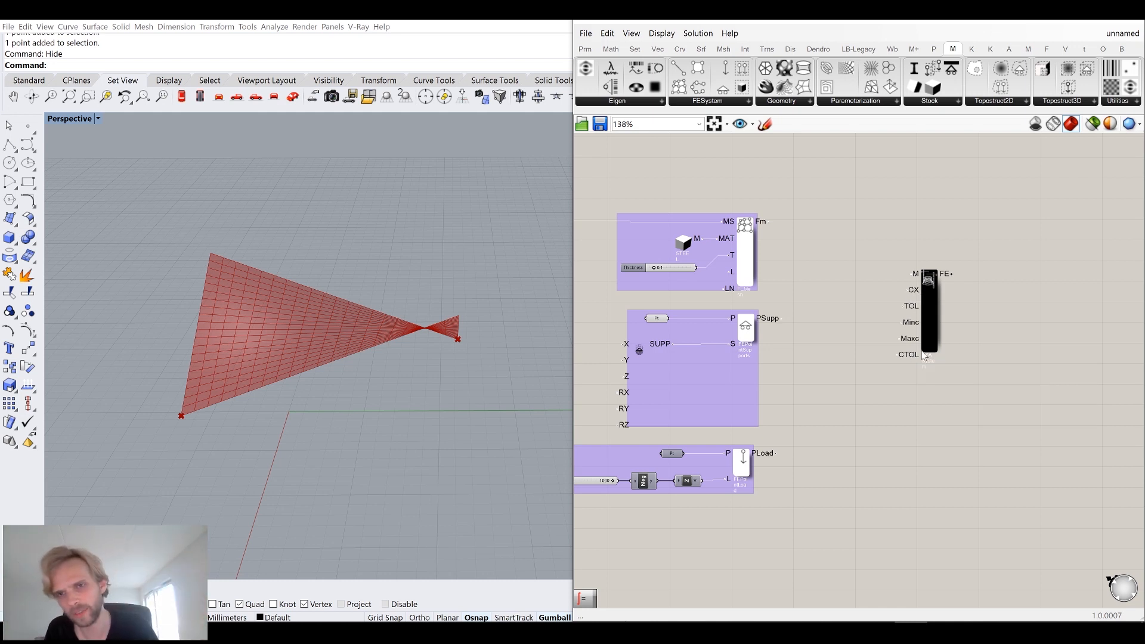
Connect the FE mesh, point supports and point load outputs to the FEA System's M input.
right_drag(355, 313, 330, 345)
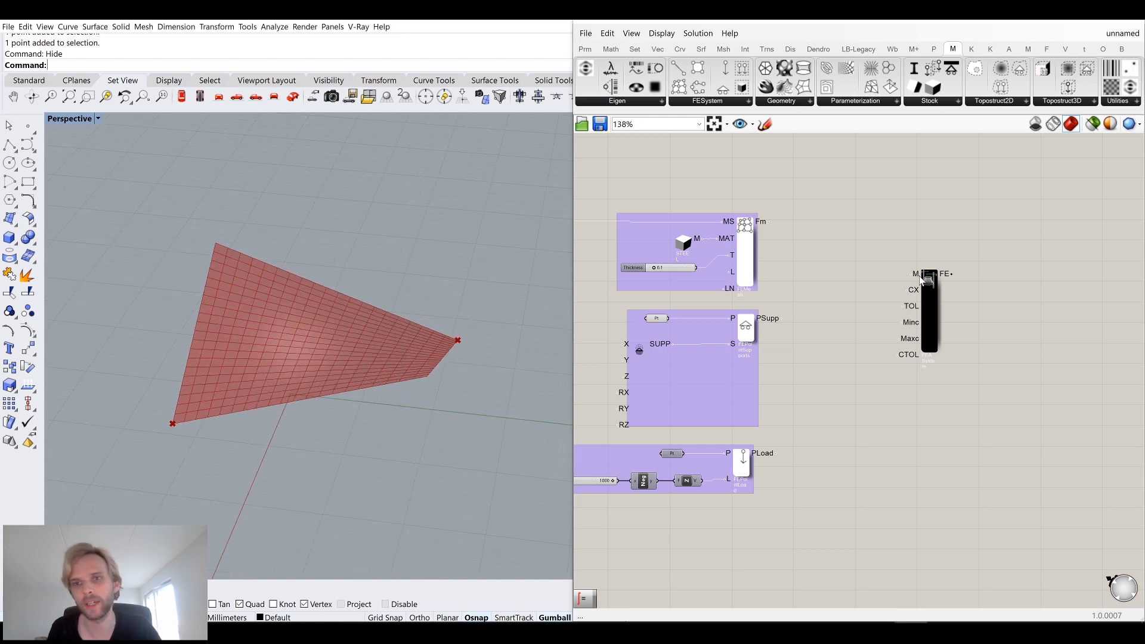
drag(769, 221, 916, 274)
shift+drag(781, 319, 914, 274)
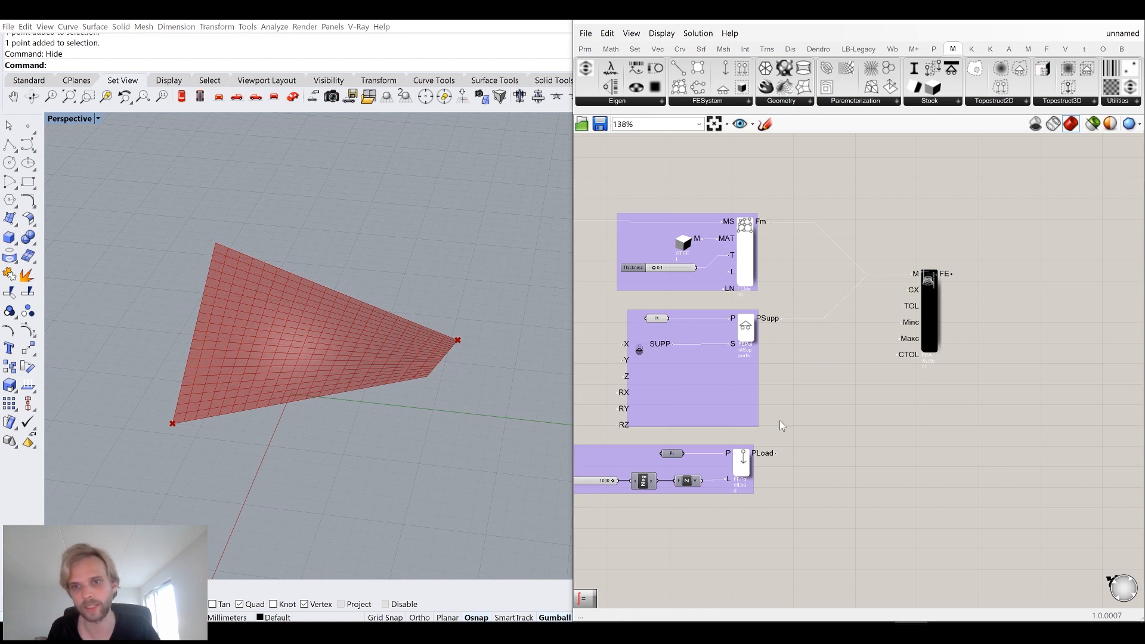
shift+drag(775, 452, 915, 274)
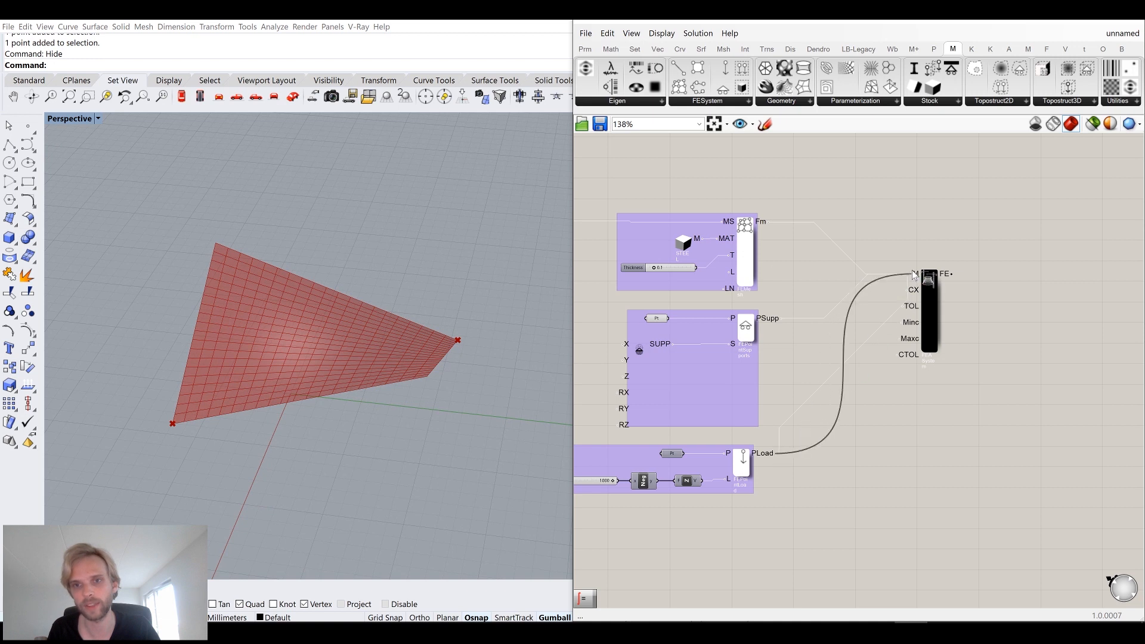
Inspect the FEA System component's FE output and description.
drag(928, 345, 948, 384)
click(971, 411)
right_drag(972, 323, 858, 331)
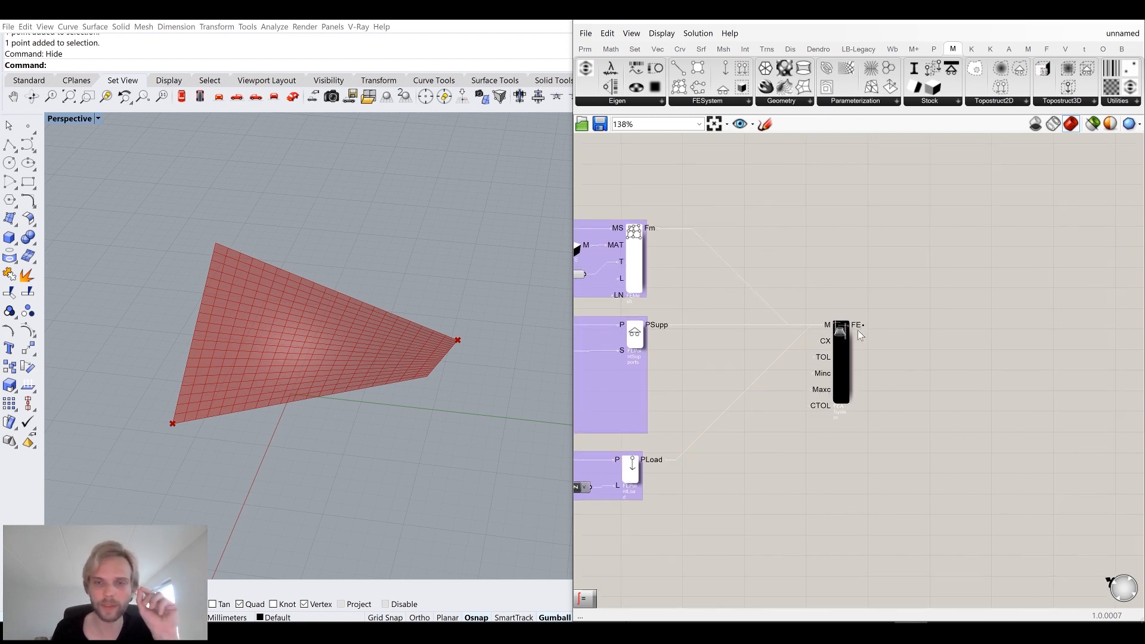
scroll(858, 330, up, 3)
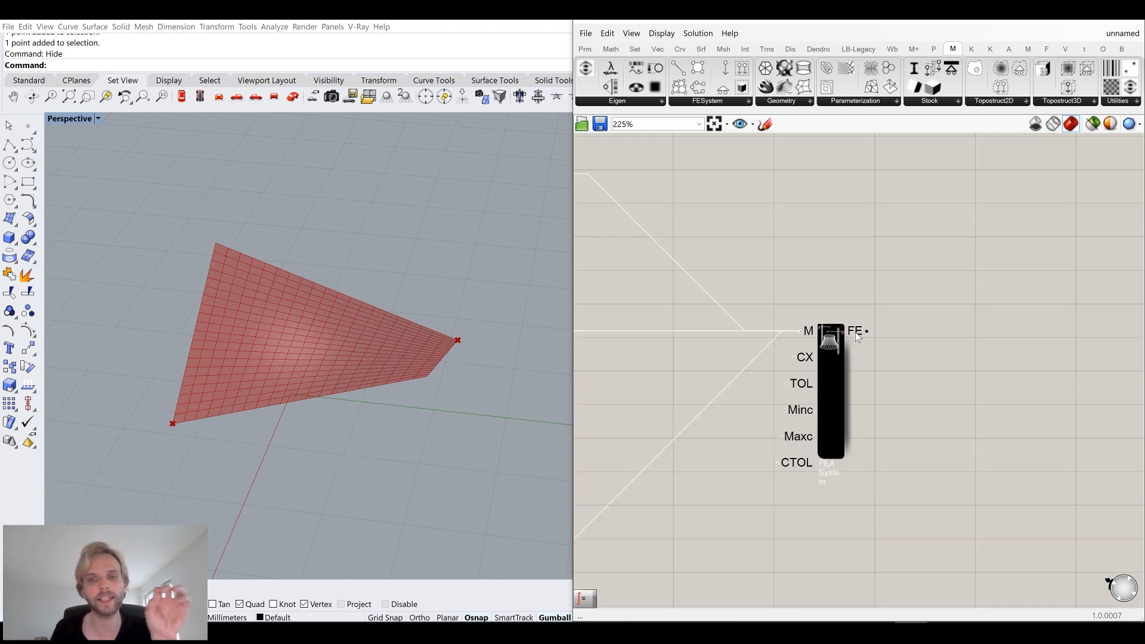
mouse_move(857, 335)
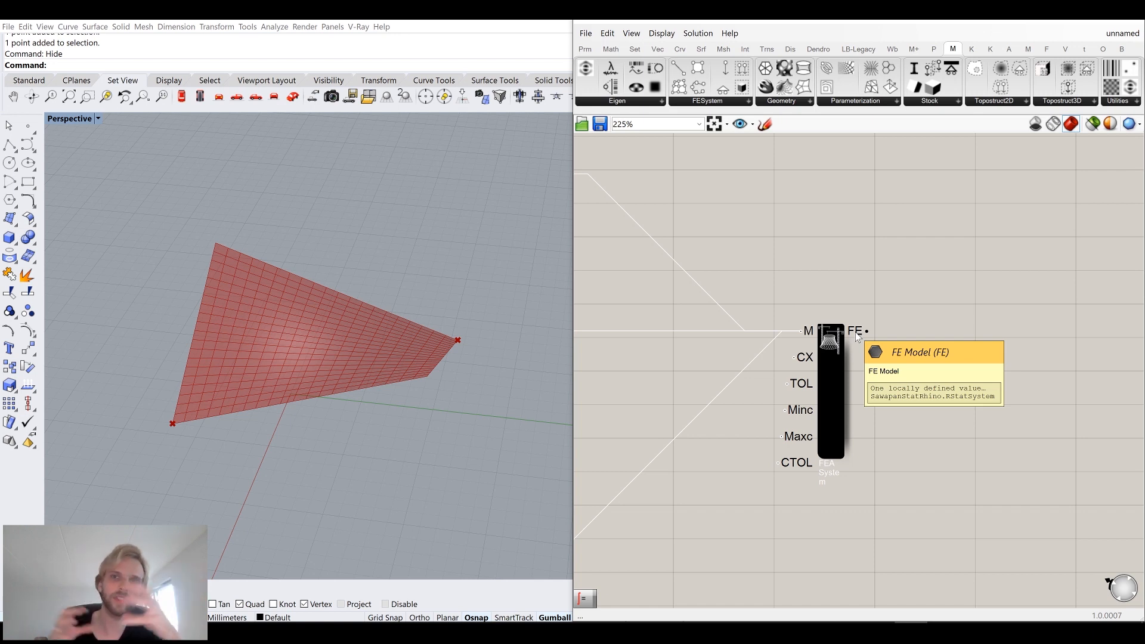
mouse_move(840, 362)
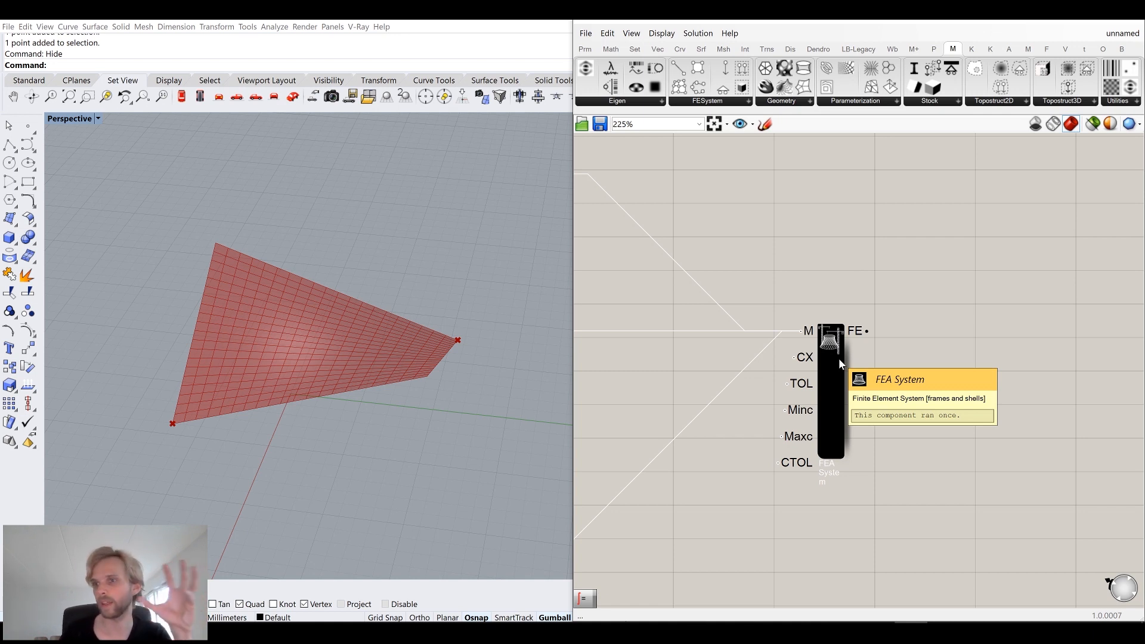
scroll(838, 358, down, 3)
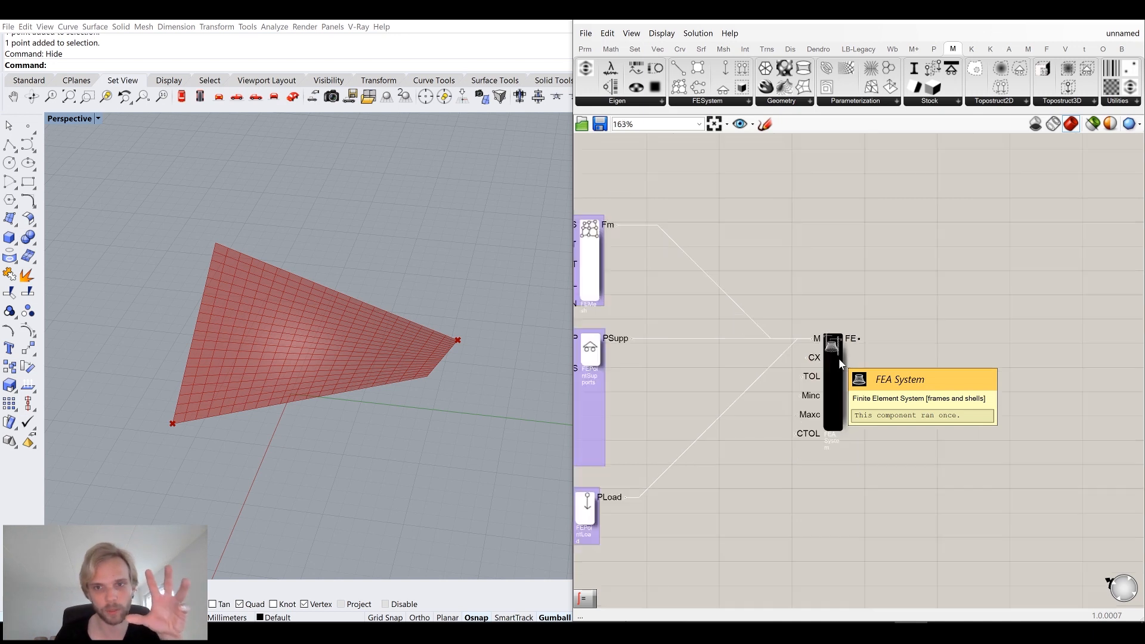
drag(834, 370, 789, 370)
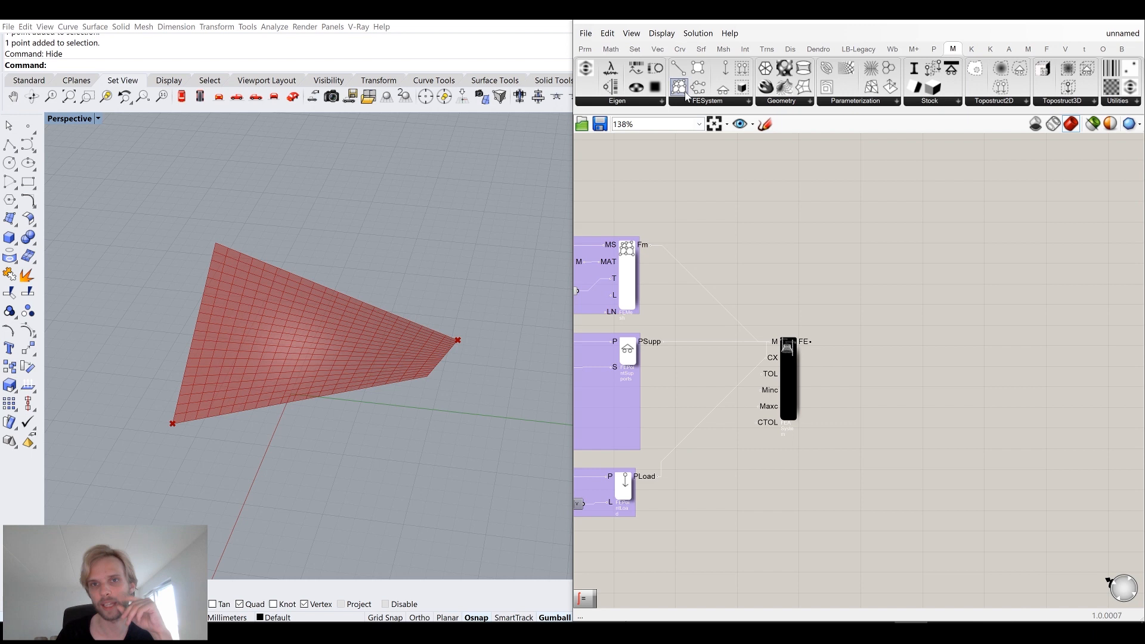
Add an FE Solver component from the FESystem group to the canvas.
click(707, 101)
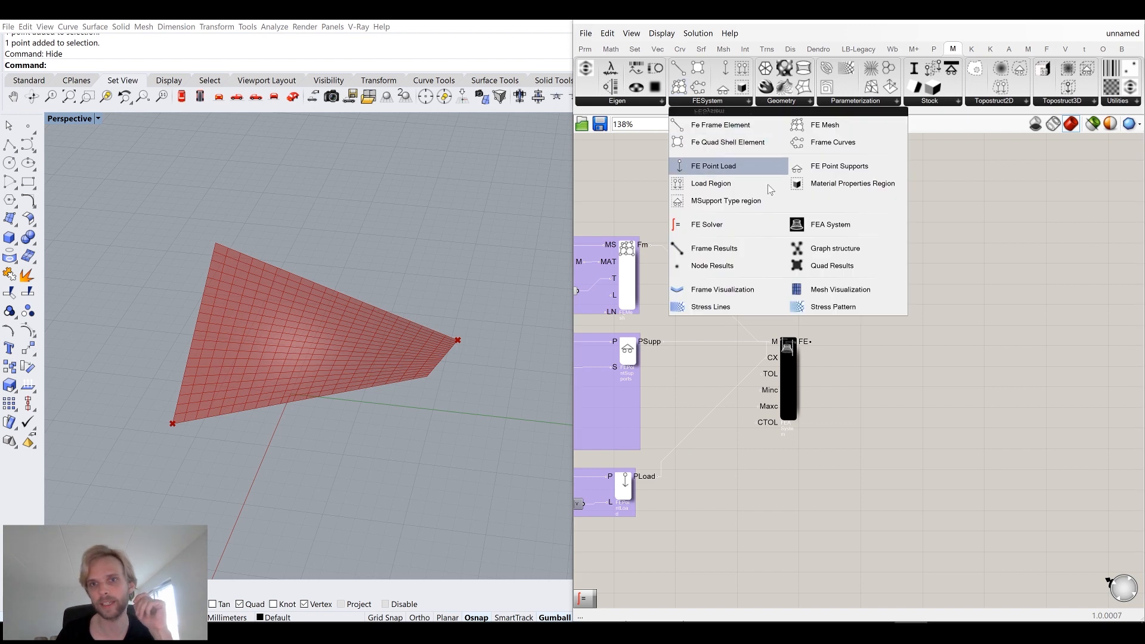
click(701, 225)
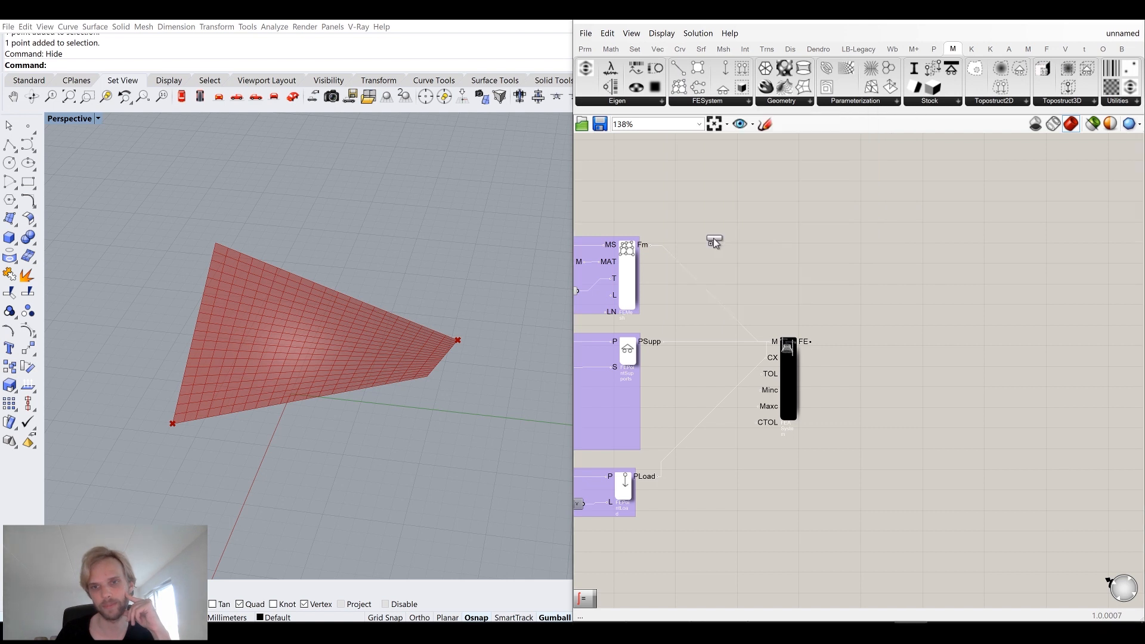
click(903, 375)
scroll(895, 381, up, 3)
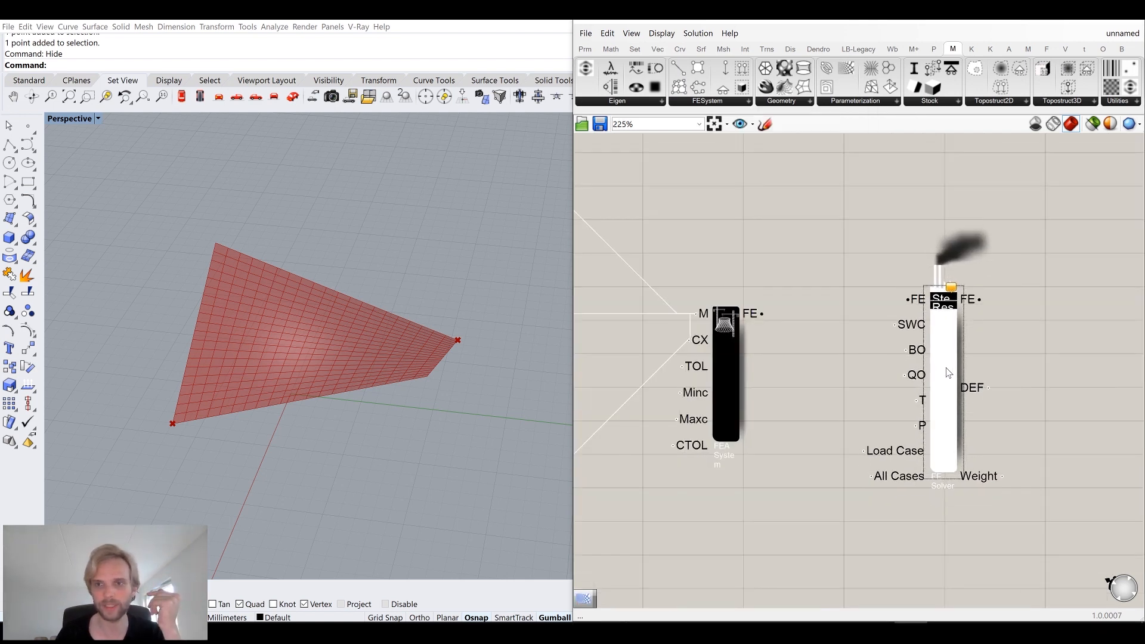
drag(929, 359, 936, 370)
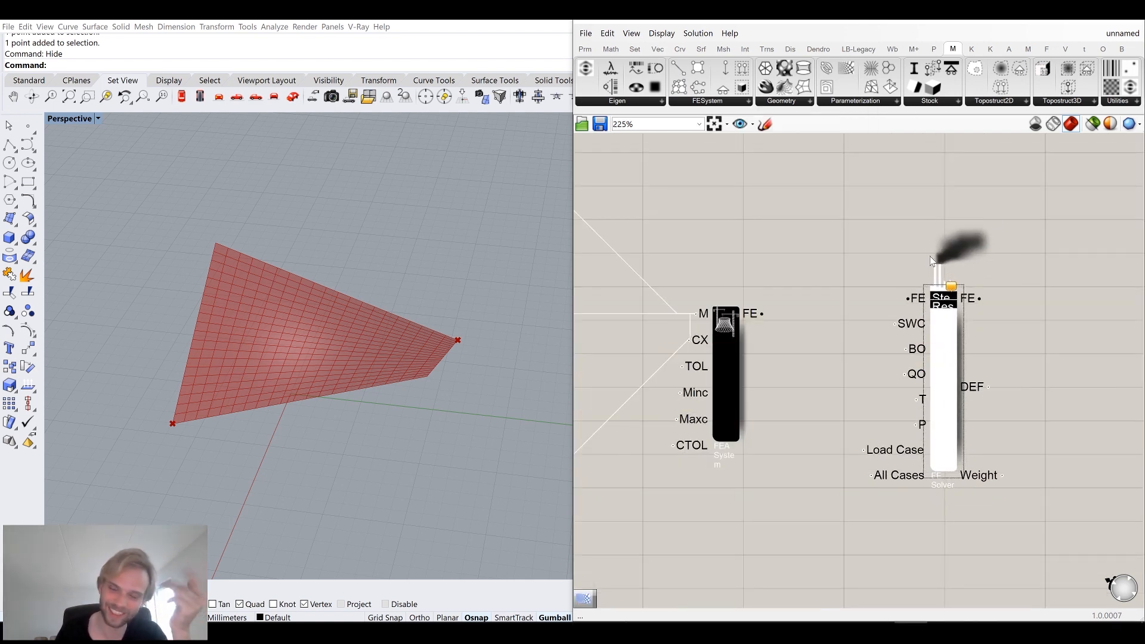
scroll(886, 287, down, 6)
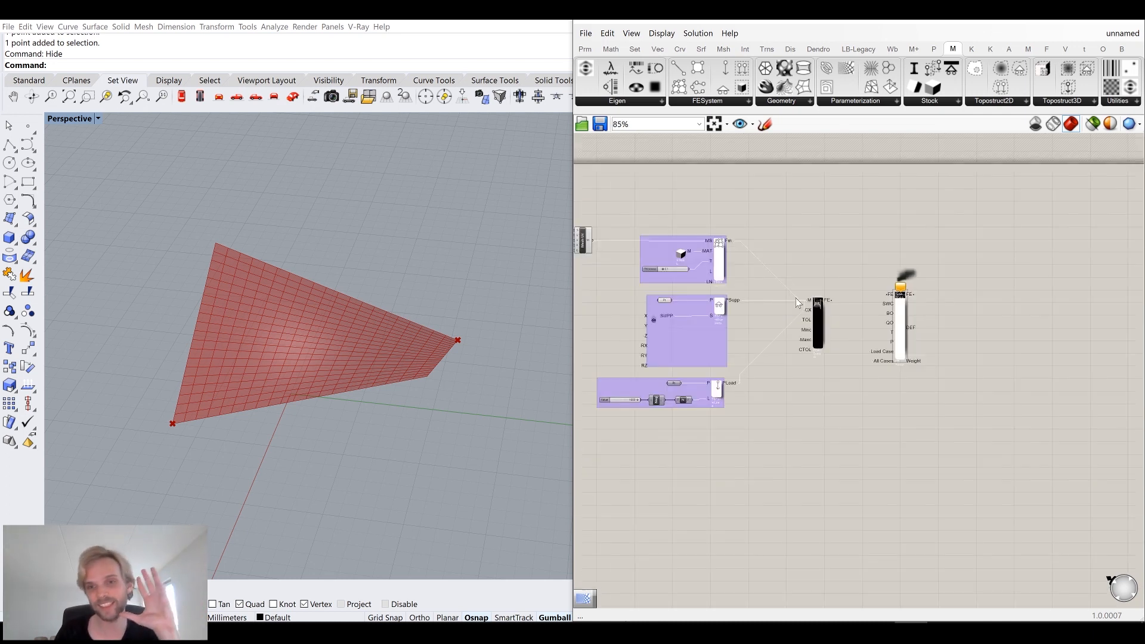
Connect the FEA System's FE output to the FE Solver's FE input.
right_drag(645, 259, 737, 256)
scroll(711, 235, up, 2)
drag(689, 292, 576, 214)
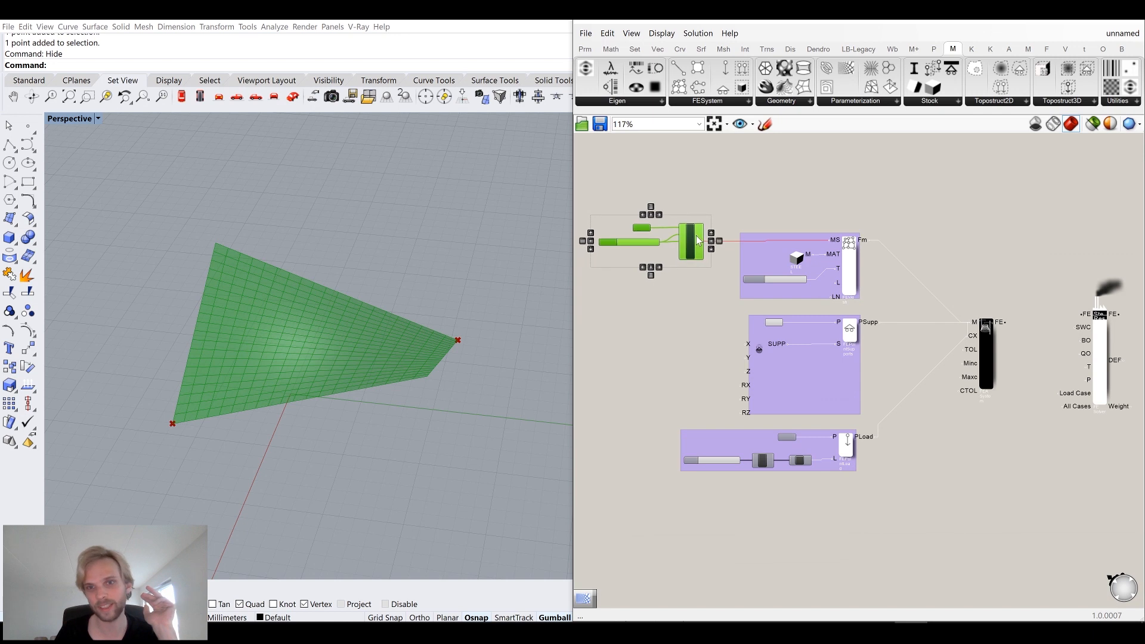
click(803, 220)
right_drag(884, 288, 735, 235)
scroll(703, 232, up, 1)
scroll(939, 331, up, 3)
right_drag(928, 323, 834, 332)
drag(933, 298, 939, 319)
click(816, 246)
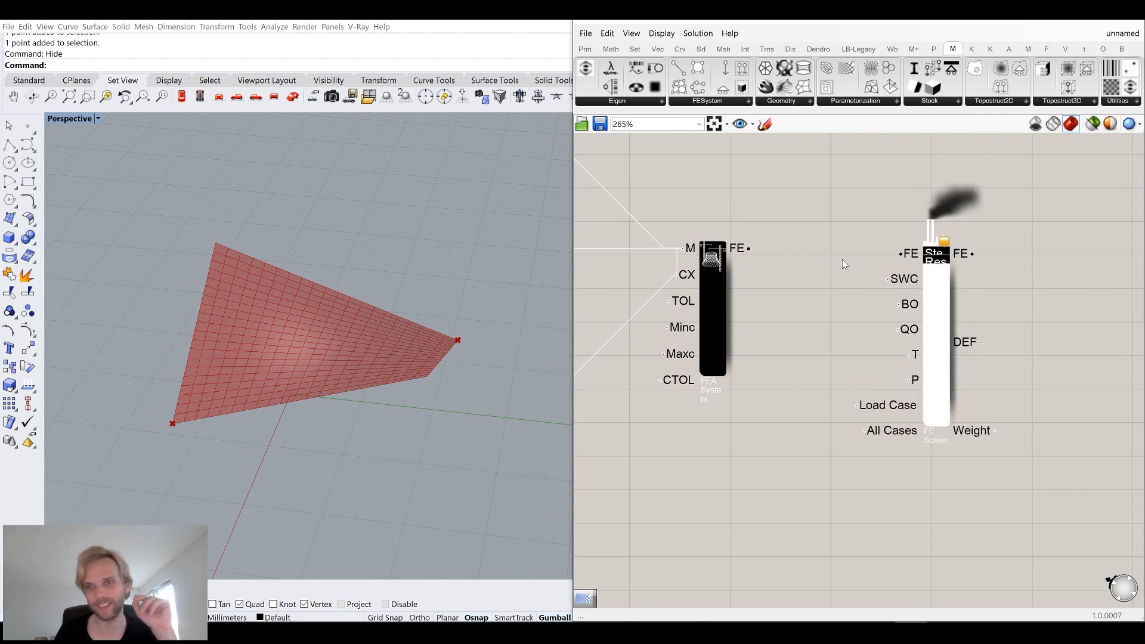
scroll(842, 262, up, 2)
drag(711, 246, 926, 252)
drag(972, 334, 1005, 327)
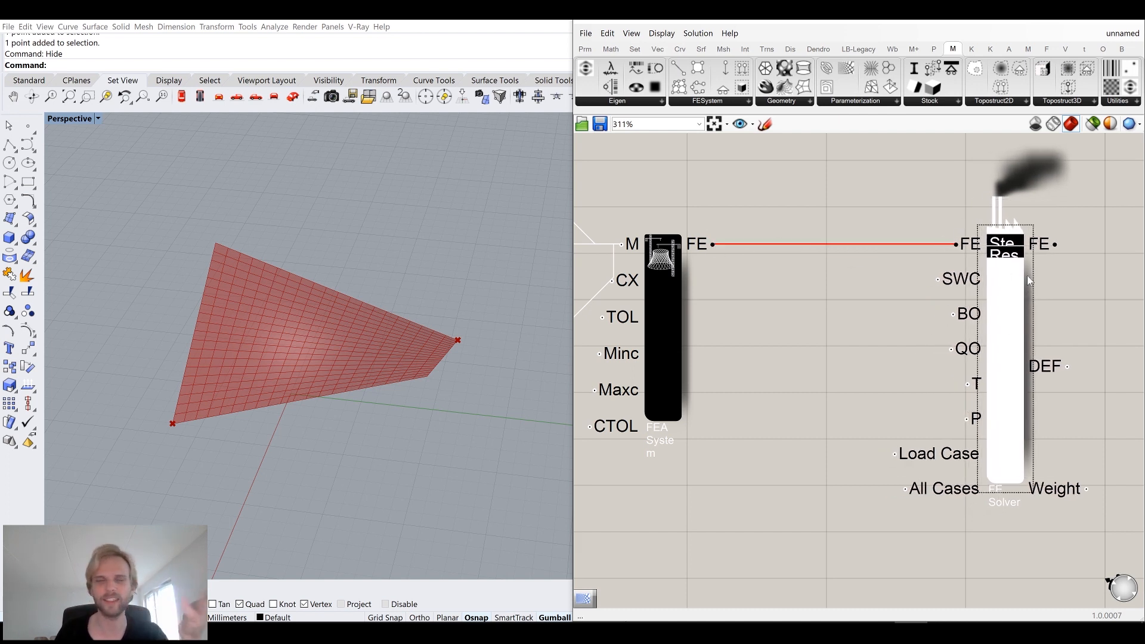
right_drag(1000, 262, 874, 232)
scroll(874, 231, up, 1)
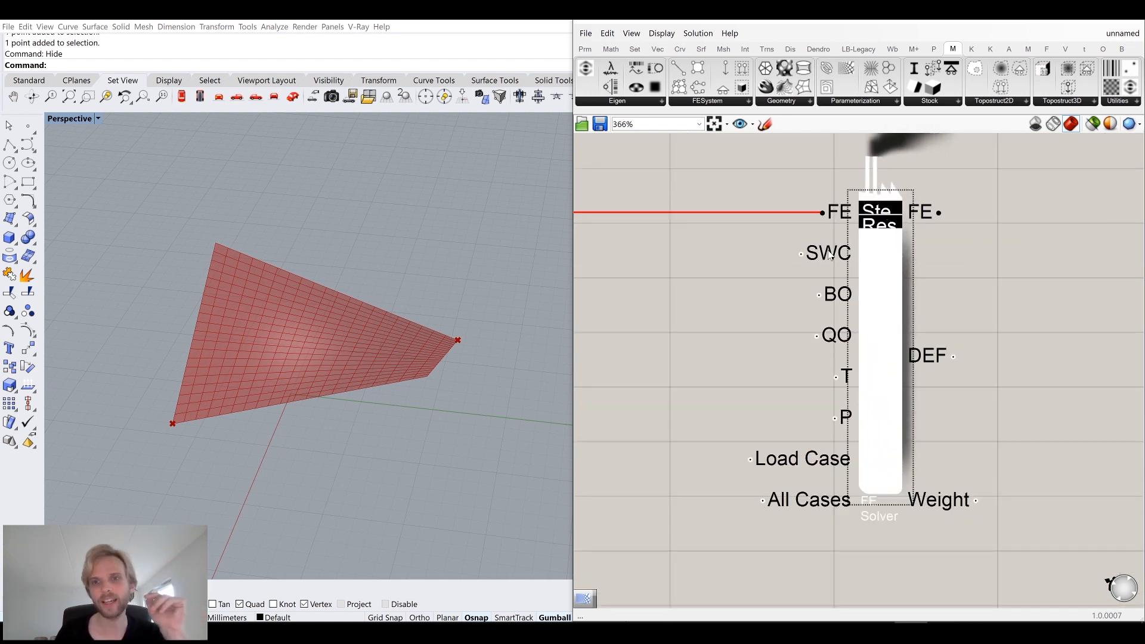
Examine the descriptions of the FE Solver's inputs.
mouse_move(833, 257)
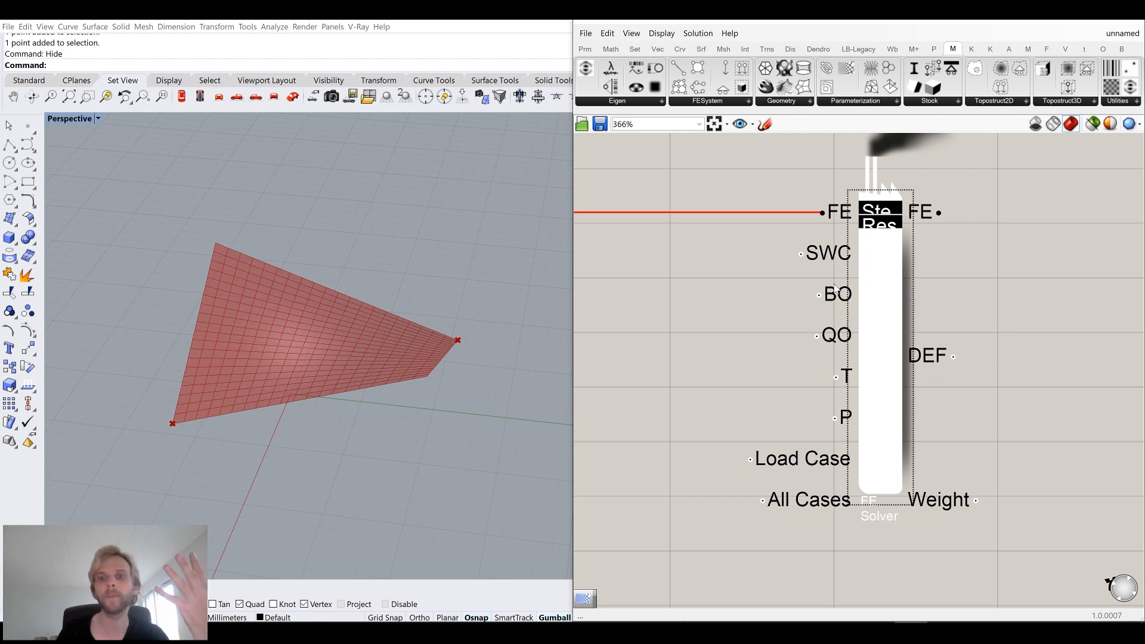
mouse_move(835, 297)
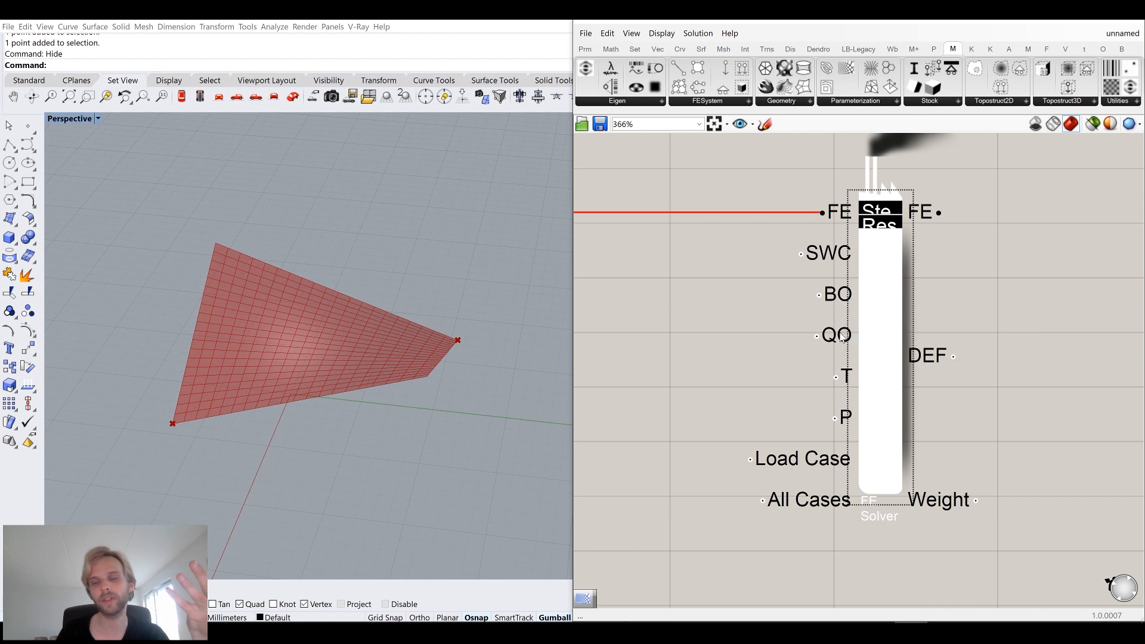
mouse_move(840, 336)
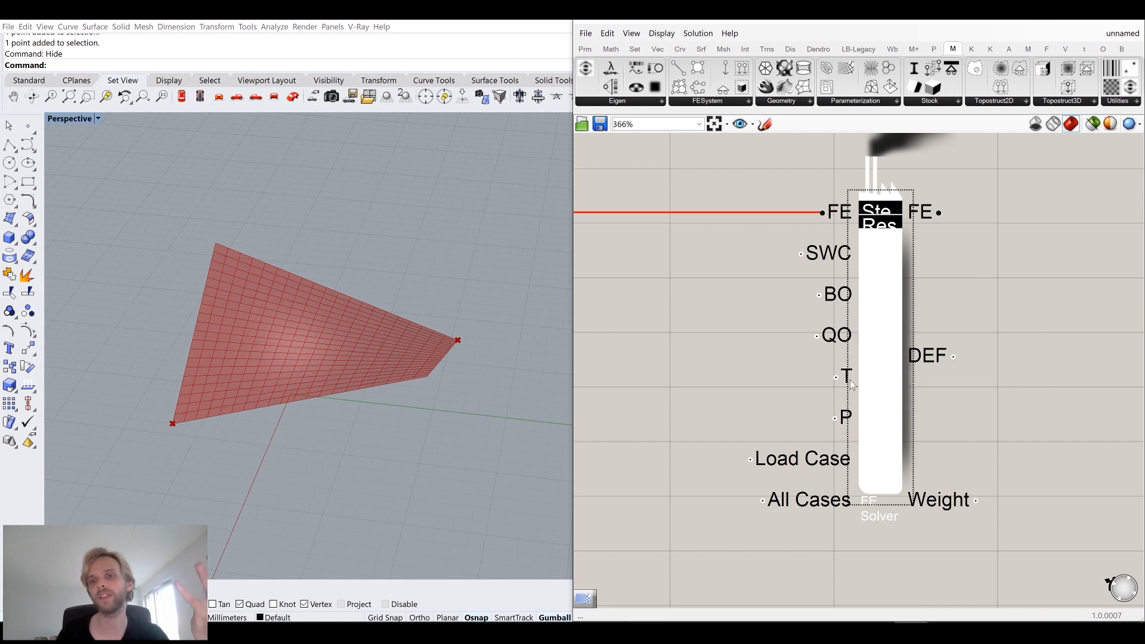
mouse_move(848, 382)
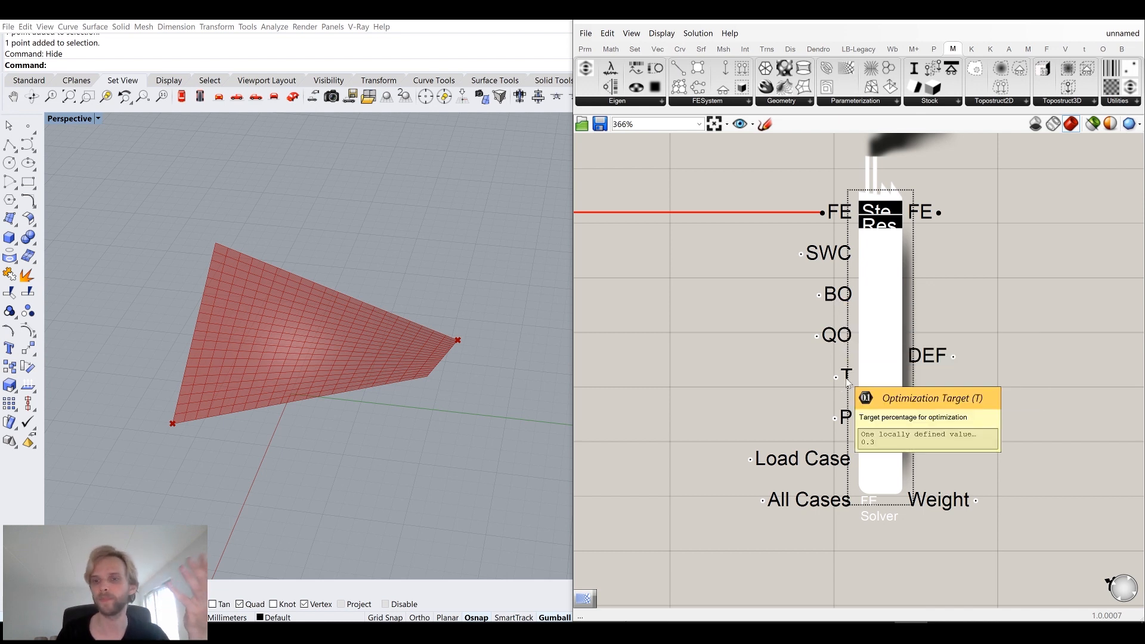
mouse_move(850, 418)
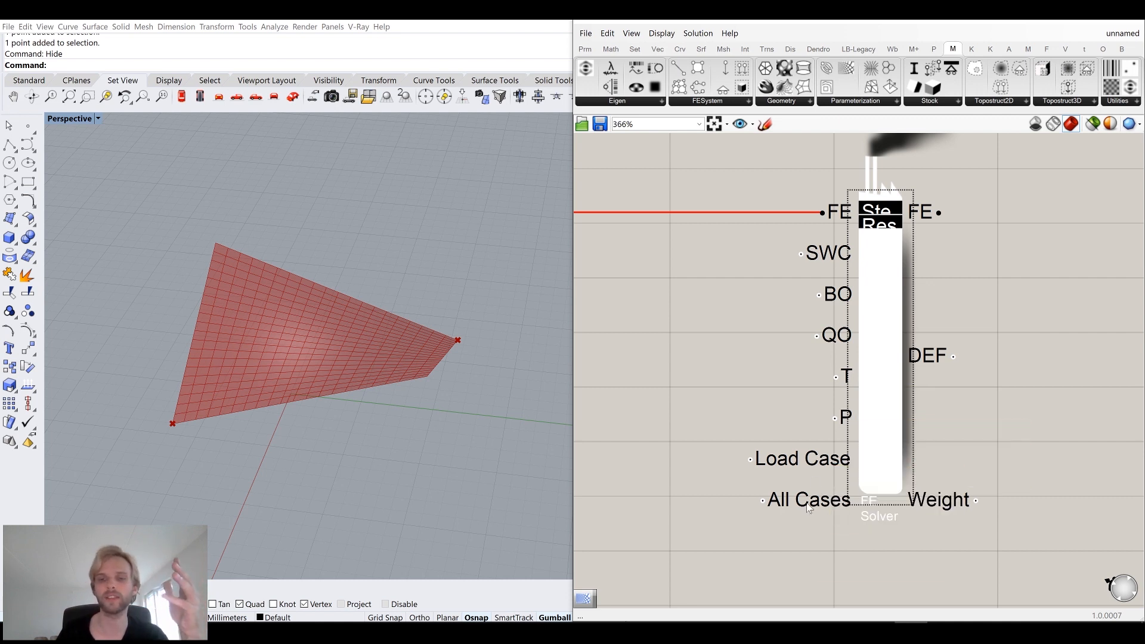
mouse_move(808, 508)
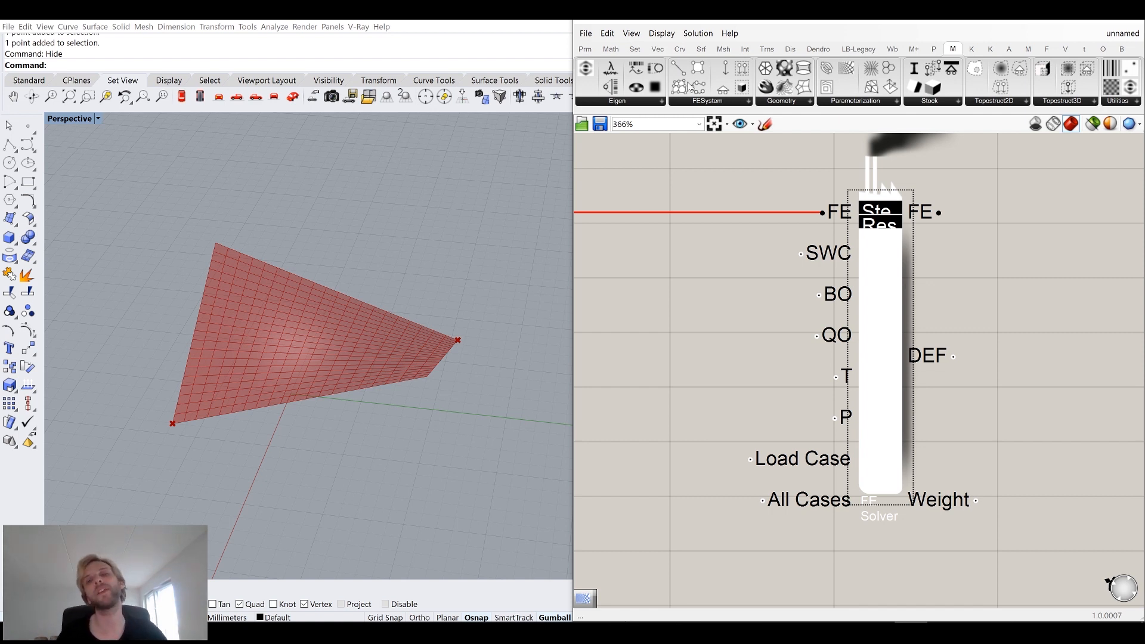
click(712, 104)
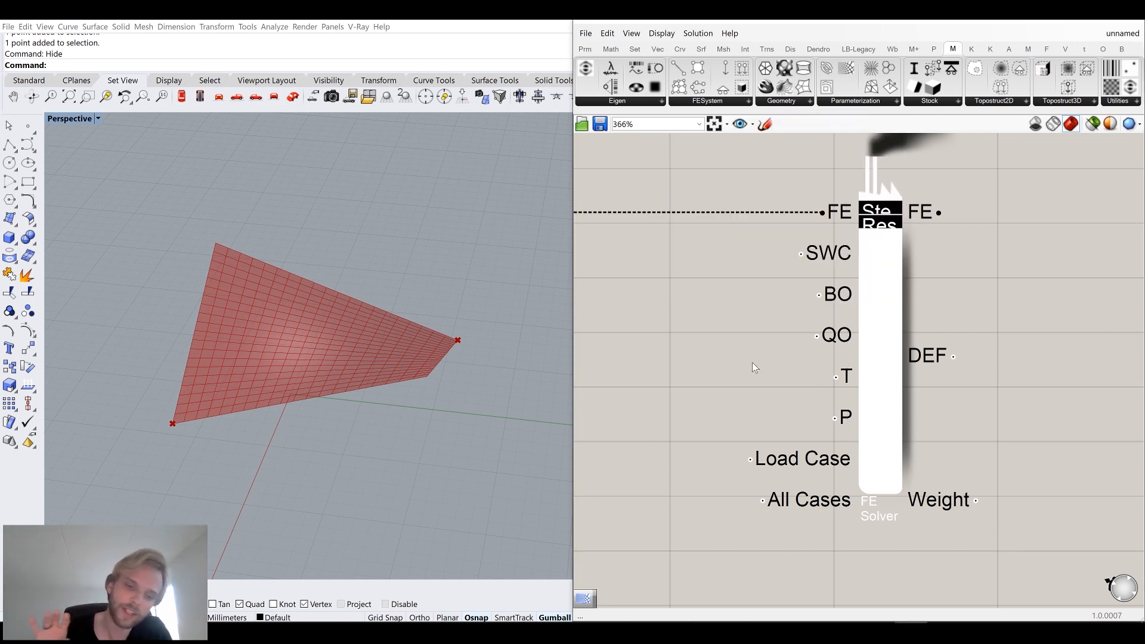
Examine the FE Solver's outputs, including DEF and Weight.
scroll(771, 330, down, 3)
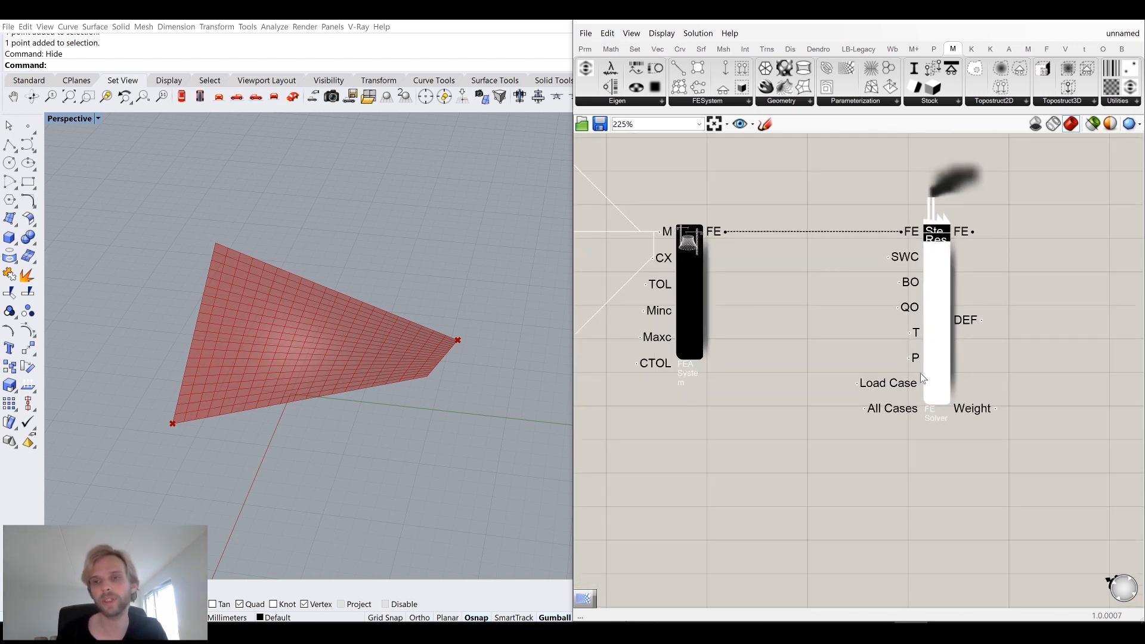
drag(932, 334, 861, 334)
click(954, 352)
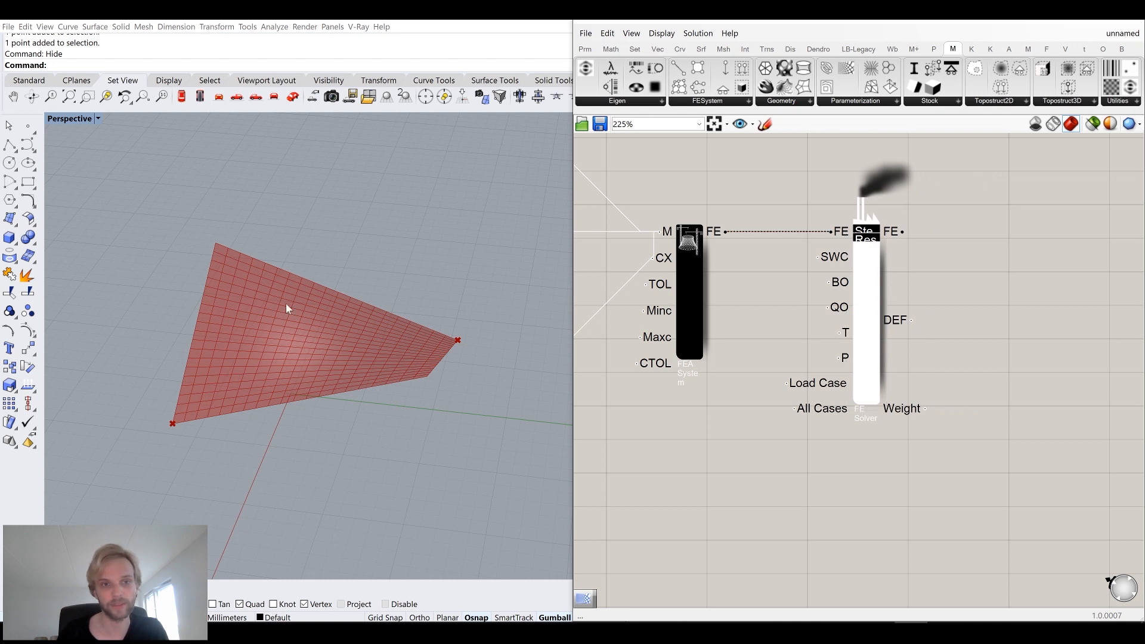
right_drag(968, 308, 898, 327)
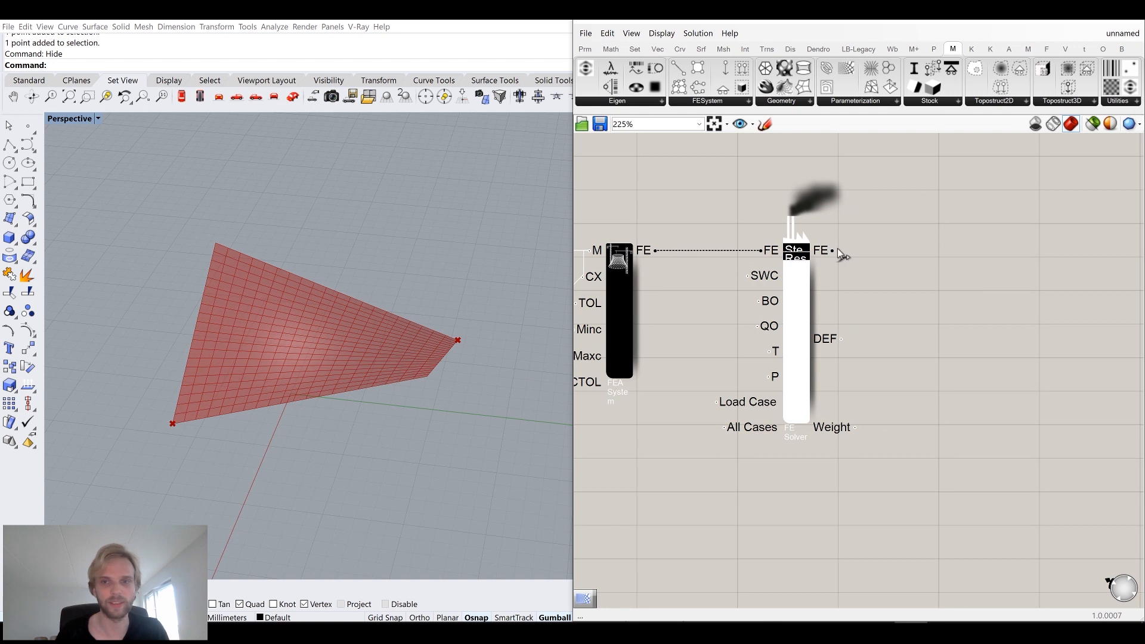
mouse_move(830, 255)
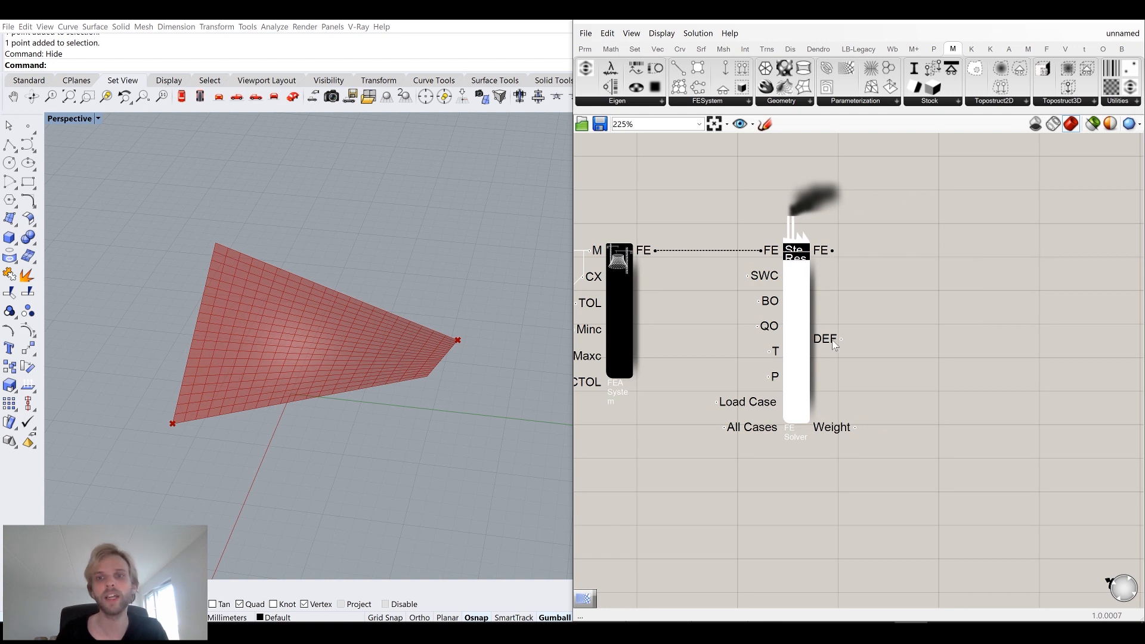
mouse_move(834, 345)
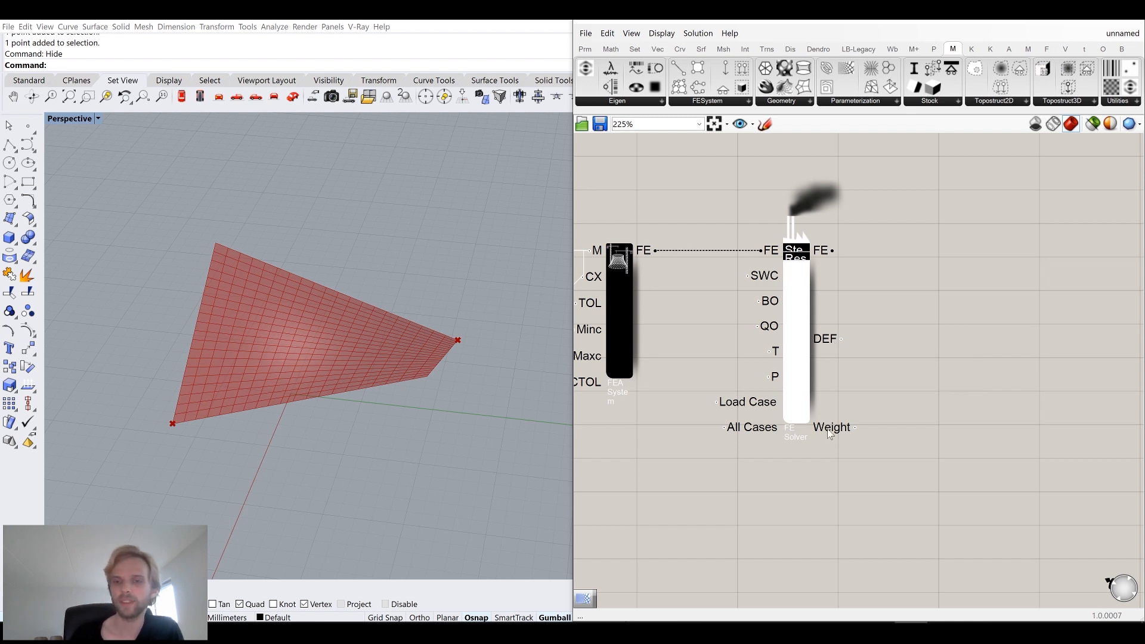
mouse_move(830, 434)
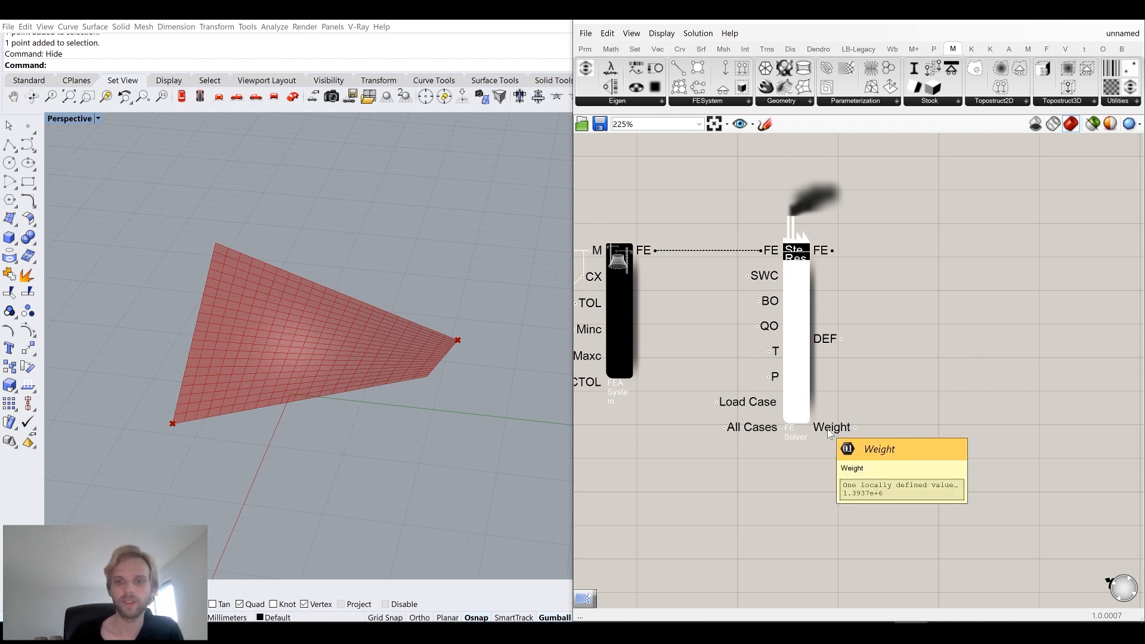
right_drag(966, 365, 886, 376)
mouse_move(747, 441)
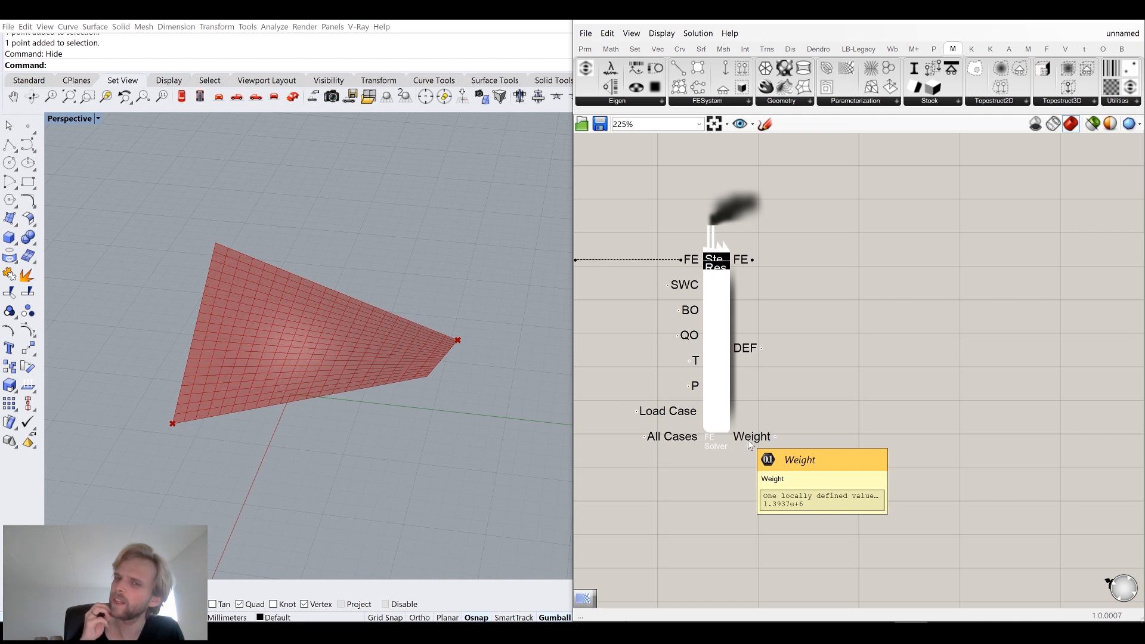
Add a Mesh Visualization component and connect the FE Solver's FE output to its FE input.
scroll(767, 393, down, 5)
right_drag(767, 387, 860, 381)
right_drag(934, 373, 813, 404)
scroll(728, 342, up, 4)
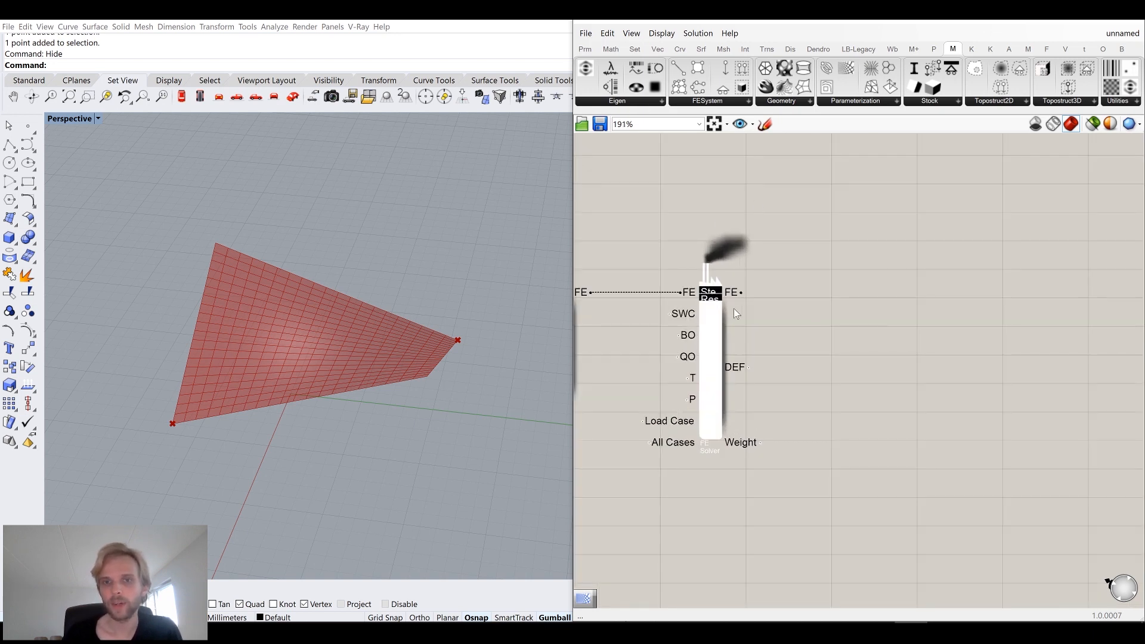
click(728, 102)
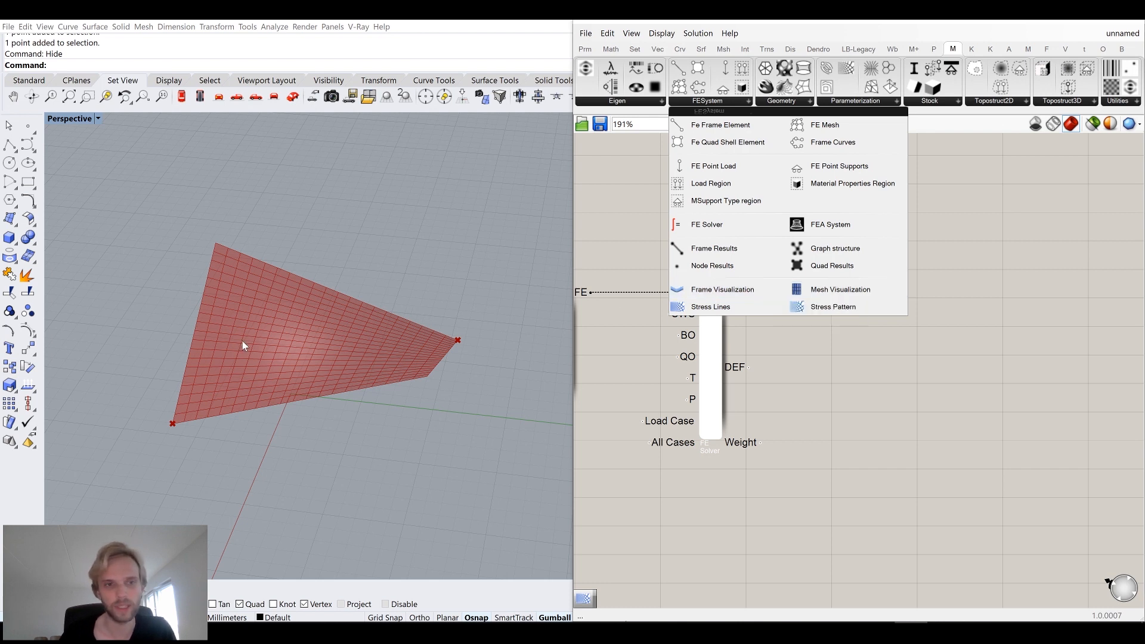
click(848, 292)
click(883, 298)
drag(886, 294, 946, 332)
drag(741, 292, 918, 293)
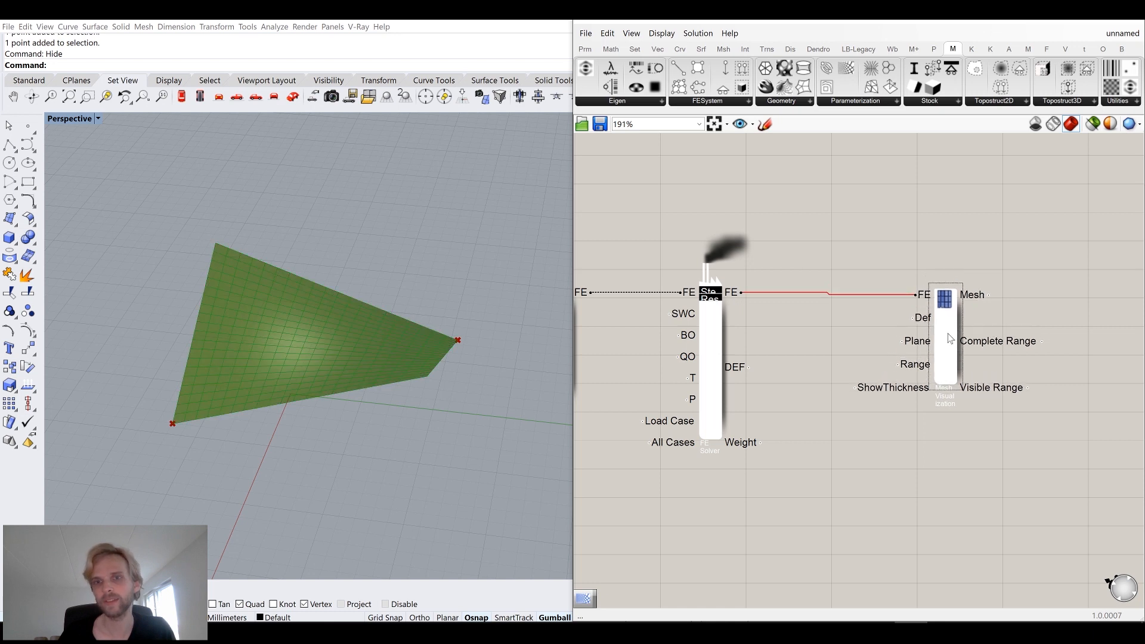
Examine the descriptions of the Mesh Visualization component's inputs.
click(715, 343)
middle_click(716, 343)
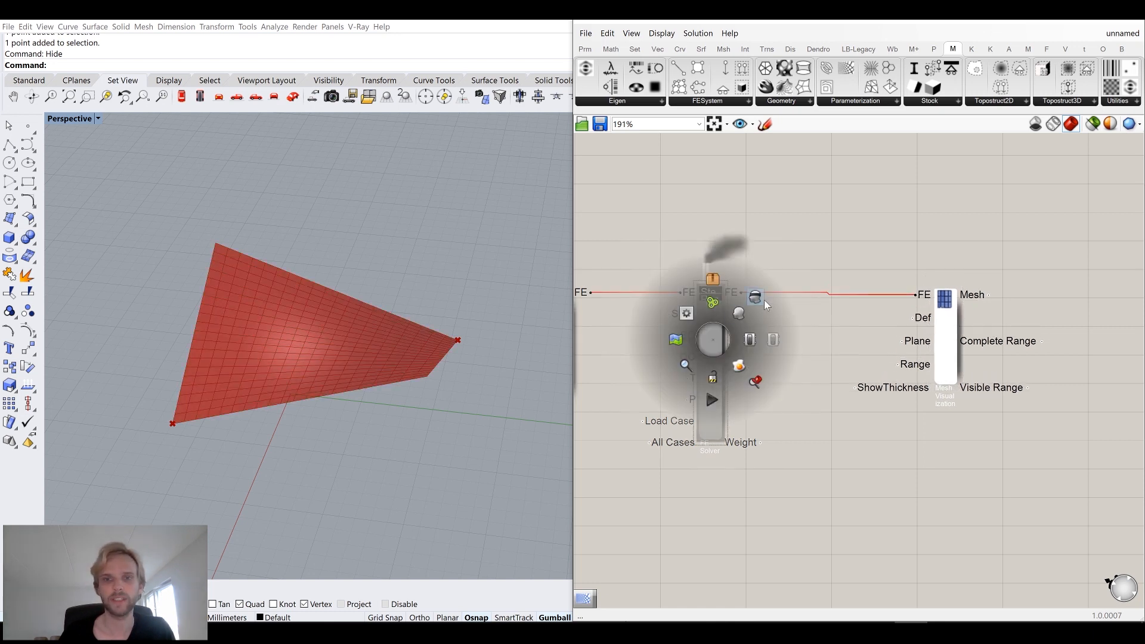
scroll(782, 402, down, 5)
drag(932, 458, 634, 217)
middle_click(634, 217)
click(679, 174)
click(874, 239)
right_drag(998, 288, 875, 269)
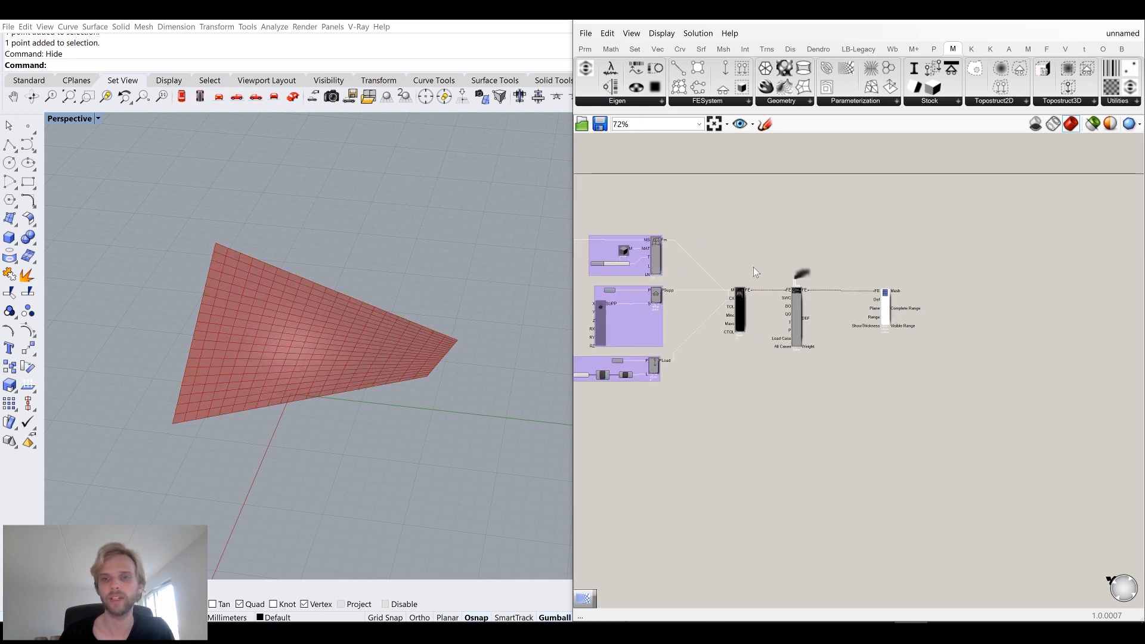
scroll(911, 318, up, 8)
drag(814, 279, 916, 275)
click(725, 340)
mouse_move(886, 251)
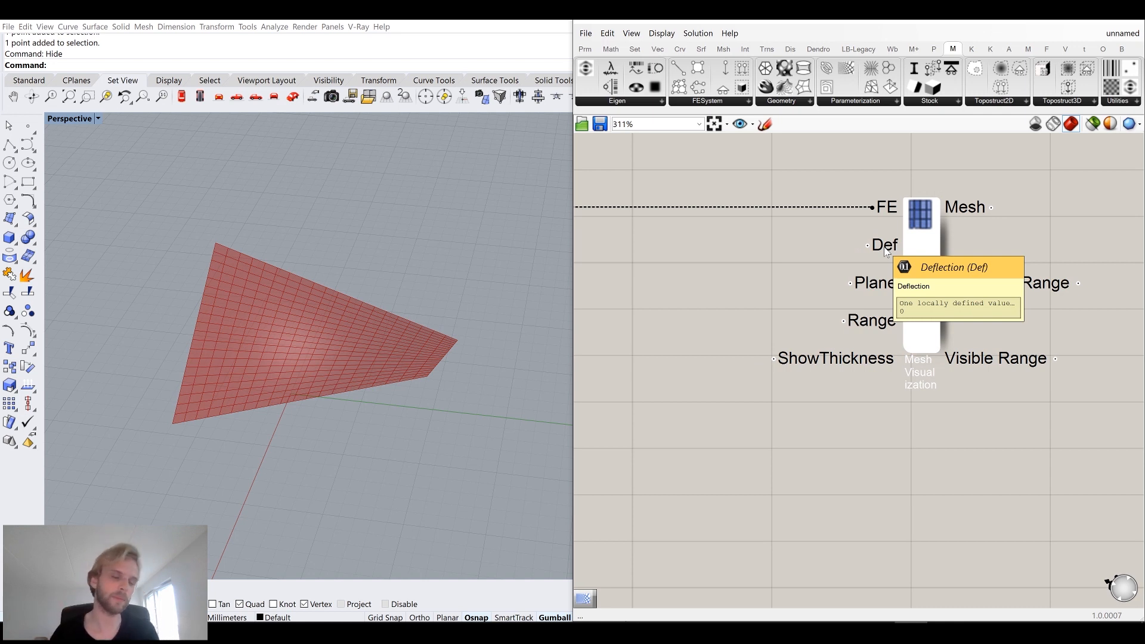
mouse_move(874, 282)
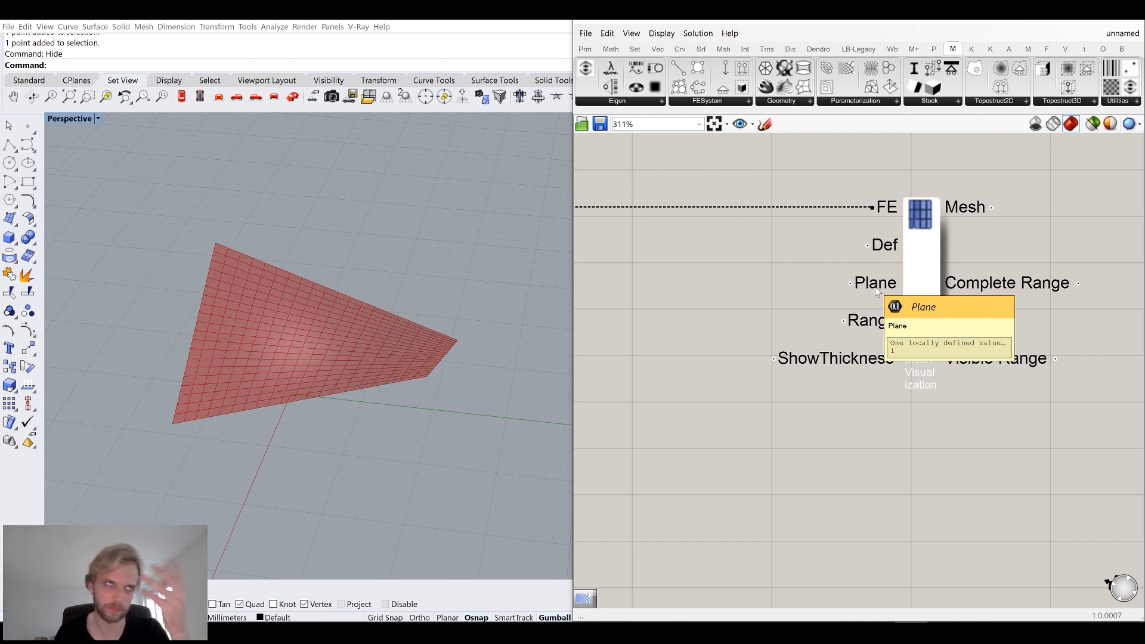
mouse_move(869, 319)
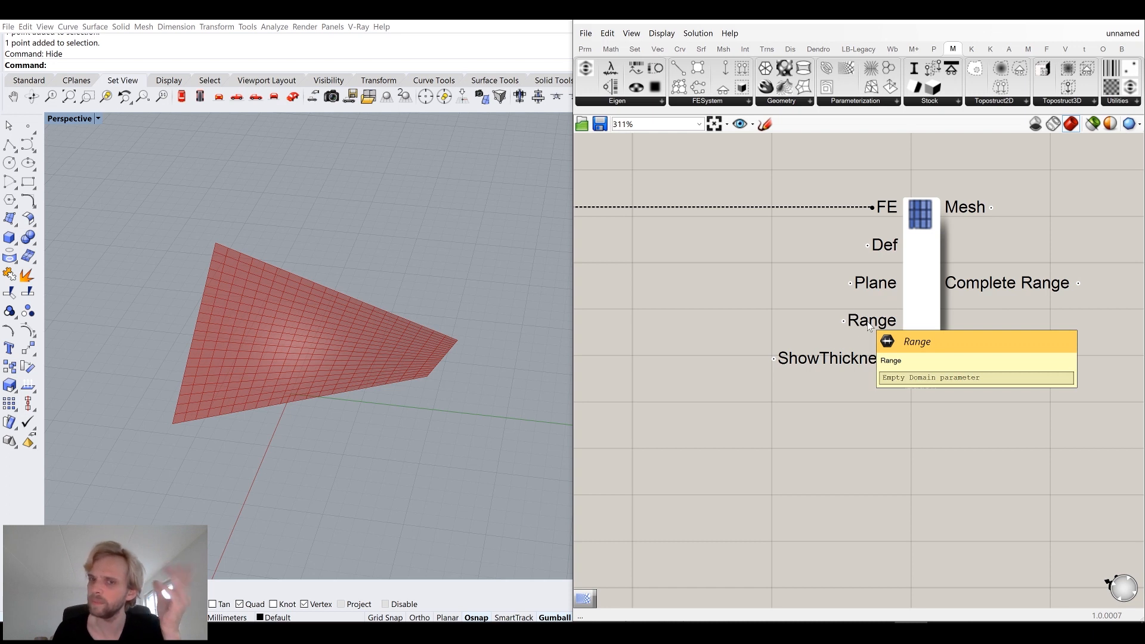
mouse_move(848, 361)
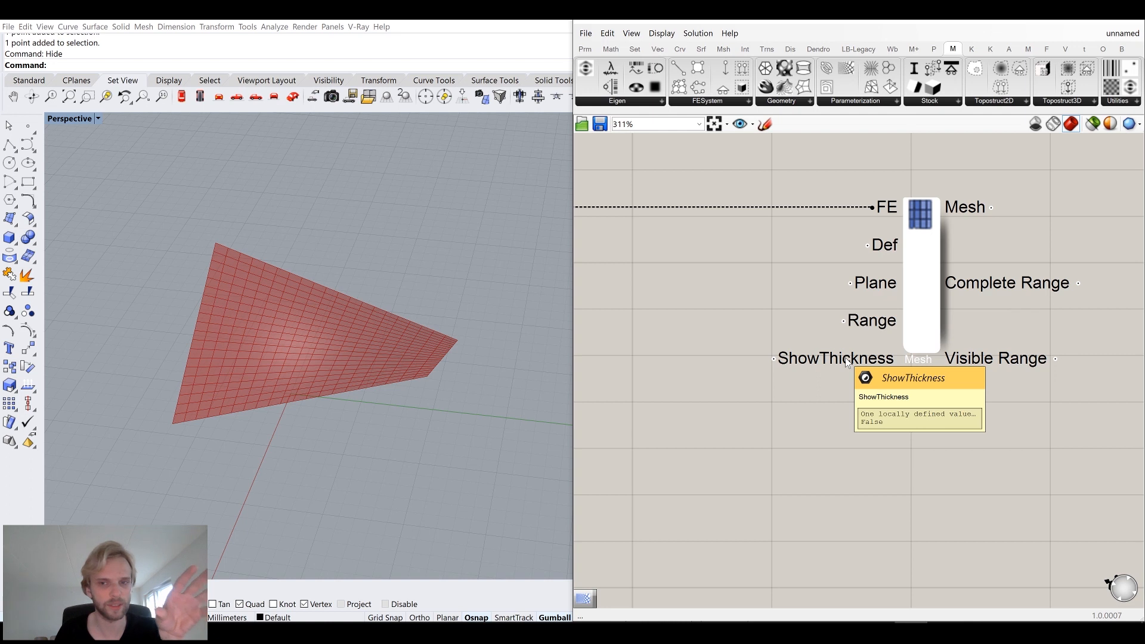
Add a Boolean Toggle and connect it to the Mesh Visualization's ShowThickness input.
right_drag(727, 410, 793, 375)
double_click(792, 376)
text(toog)
key(BackSpace)
key(BackSpace)
text(gg)
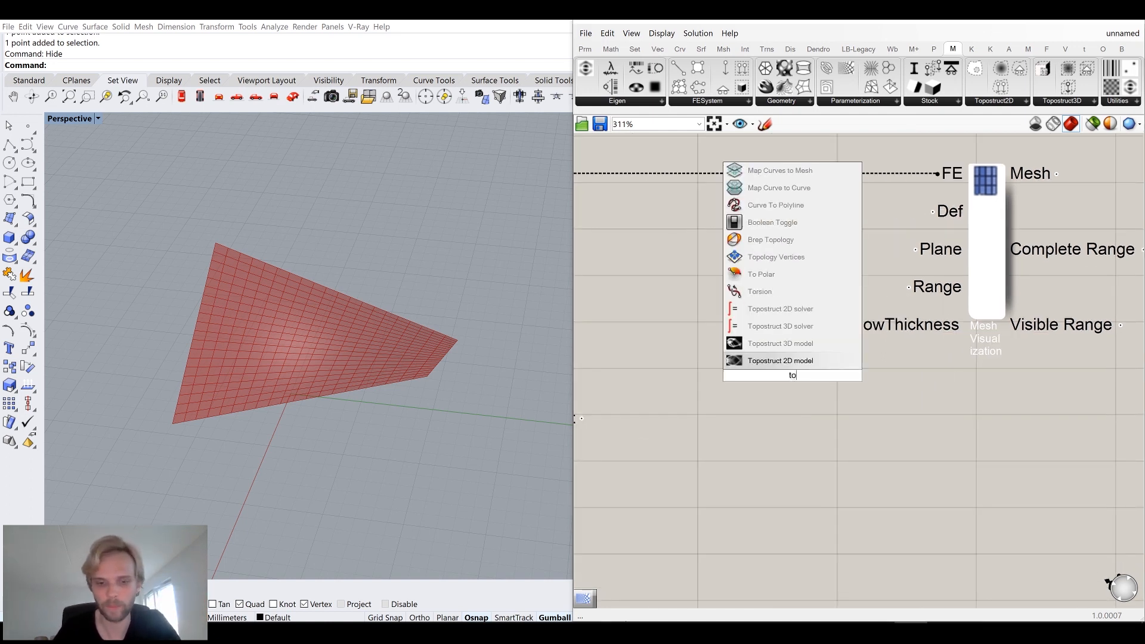
key(Return)
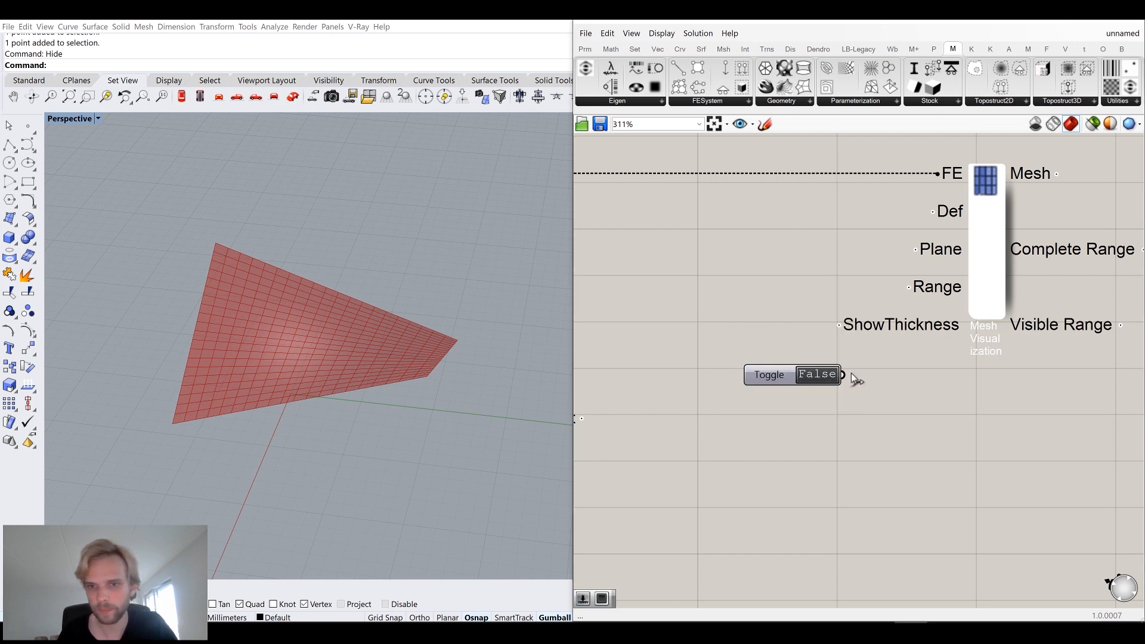
mouse_move(776, 385)
mouse_down()
mouse_move(739, 337)
mouse_move(749, 330)
mouse_up()
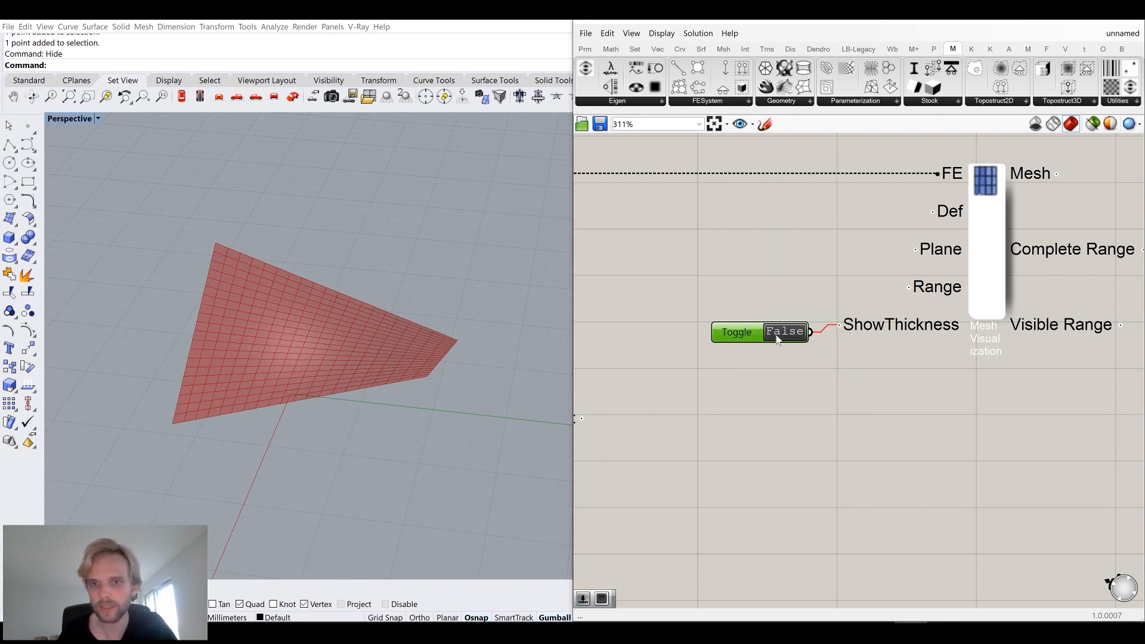
Set the ShowThickness toggle to True to display the shell thickness.
double_click(744, 329)
right_drag(266, 390, 237, 316)
scroll(237, 316, up, 6)
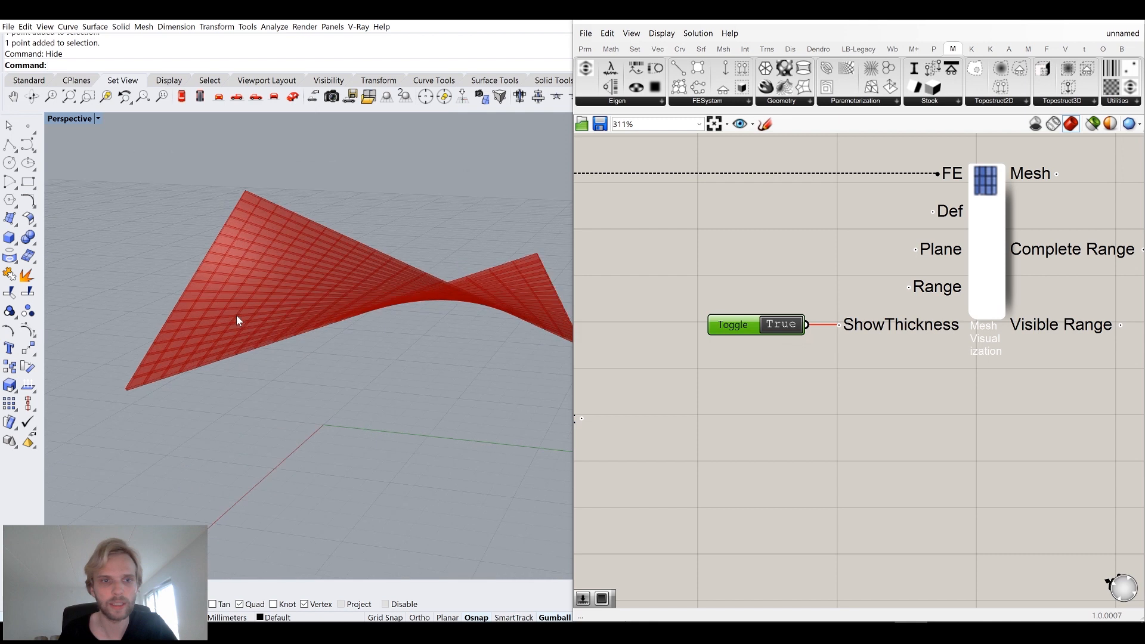
scroll(72, 429, up, 5)
scroll(98, 447, down, 5)
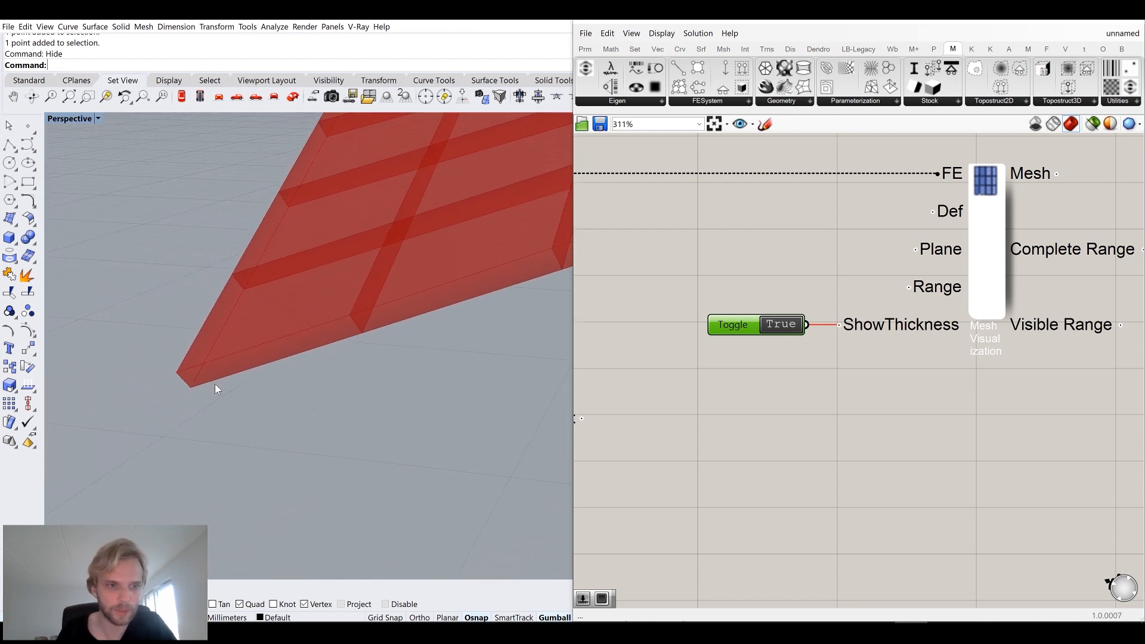
scroll(840, 366, down, 5)
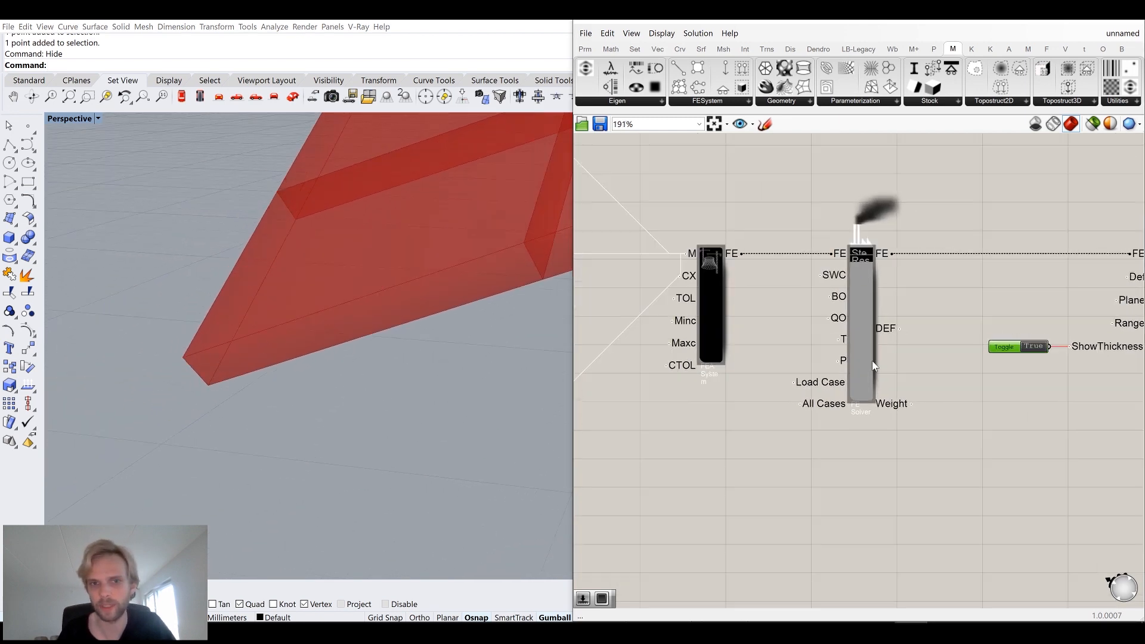
Replace the 0.1 thickness slider with a new 0.05 number slider connected to the FE Mesh's thickness input.
scroll(854, 252, up, 5)
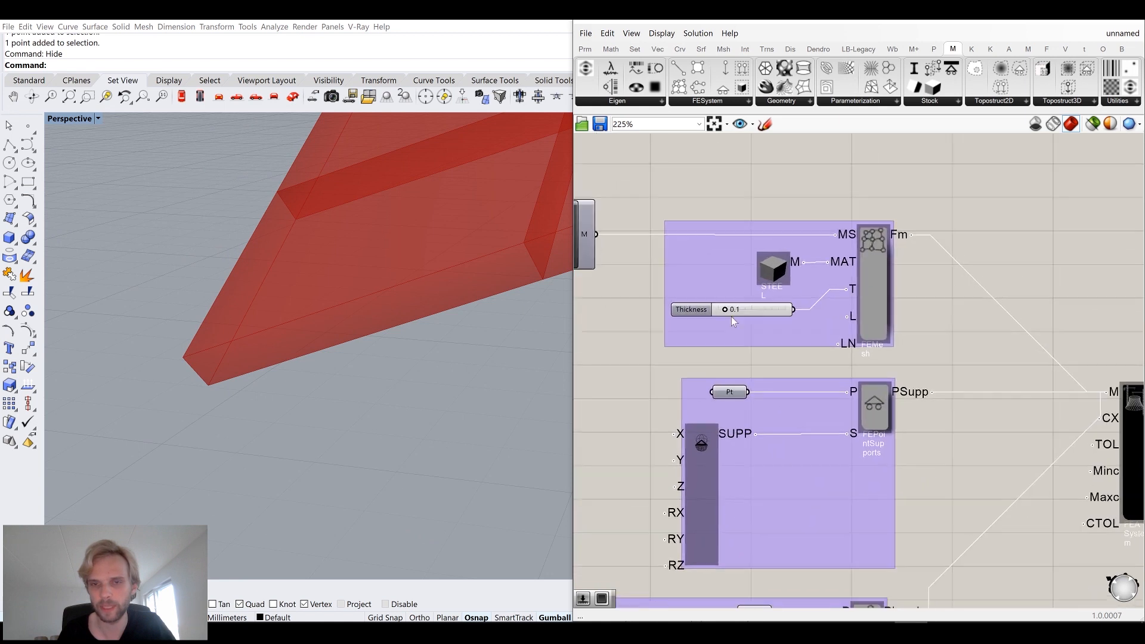
right_drag(762, 355, 660, 403)
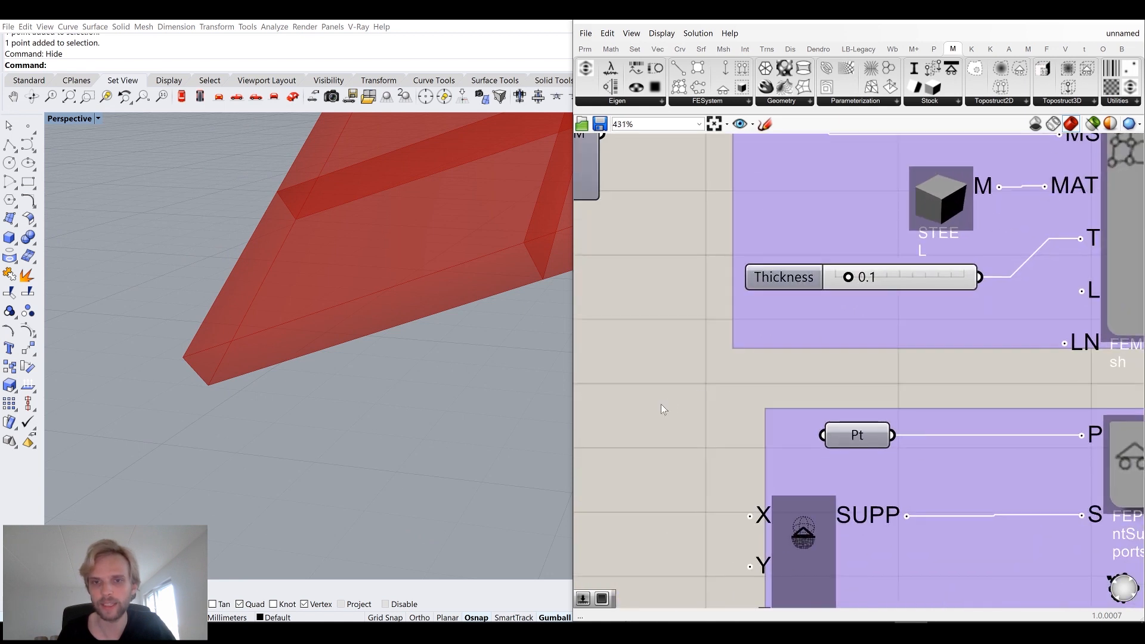
double_click(661, 403)
text(0.0)
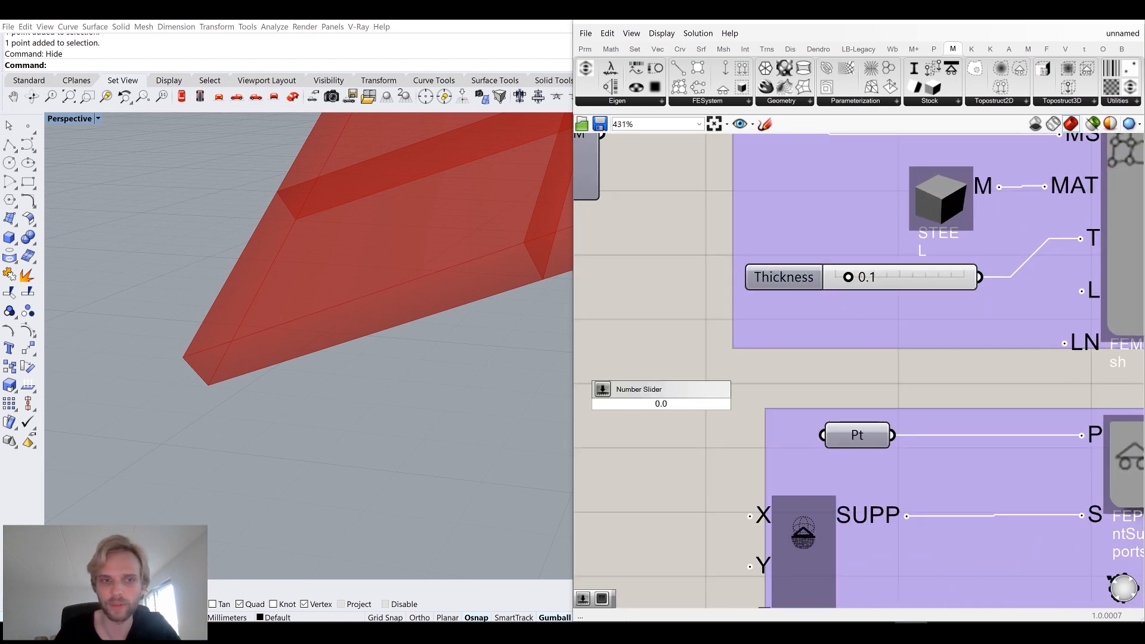
text(5)
key(Return)
drag(768, 403, 1080, 239)
click(763, 396)
drag(775, 384, 863, 290)
click(914, 269)
key(Delete)
Check the FE Solver's maximum deflection output with the thinner shell.
click(781, 246)
right_drag(369, 297, 384, 271)
scroll(921, 345, down, 3)
scroll(921, 345, down, 1)
right_drag(1133, 340, 820, 311)
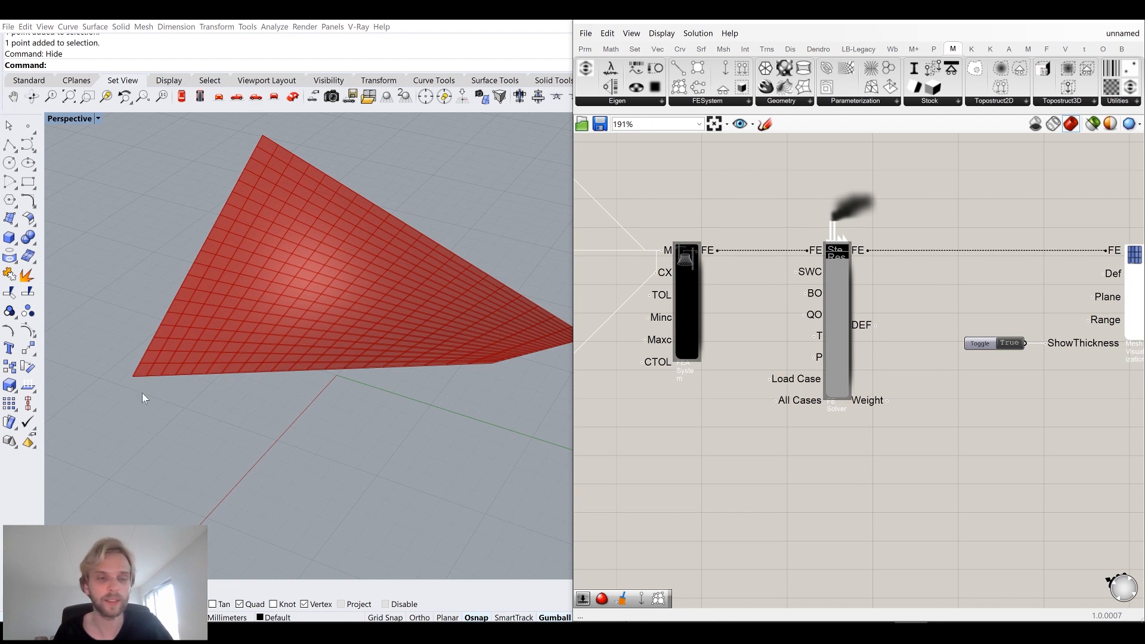
scroll(888, 351, up, 2)
mouse_move(854, 316)
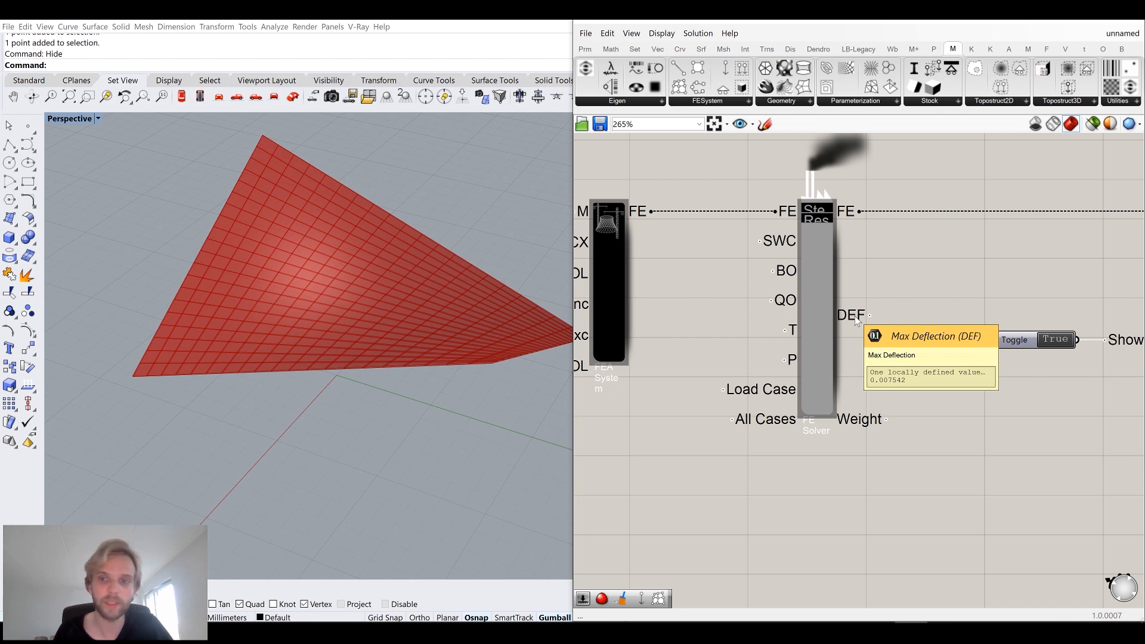
Add a 10000 number slider and connect it to the Negative component feeding the point load.
scroll(854, 316, down, 4)
right_drag(799, 336, 1108, 238)
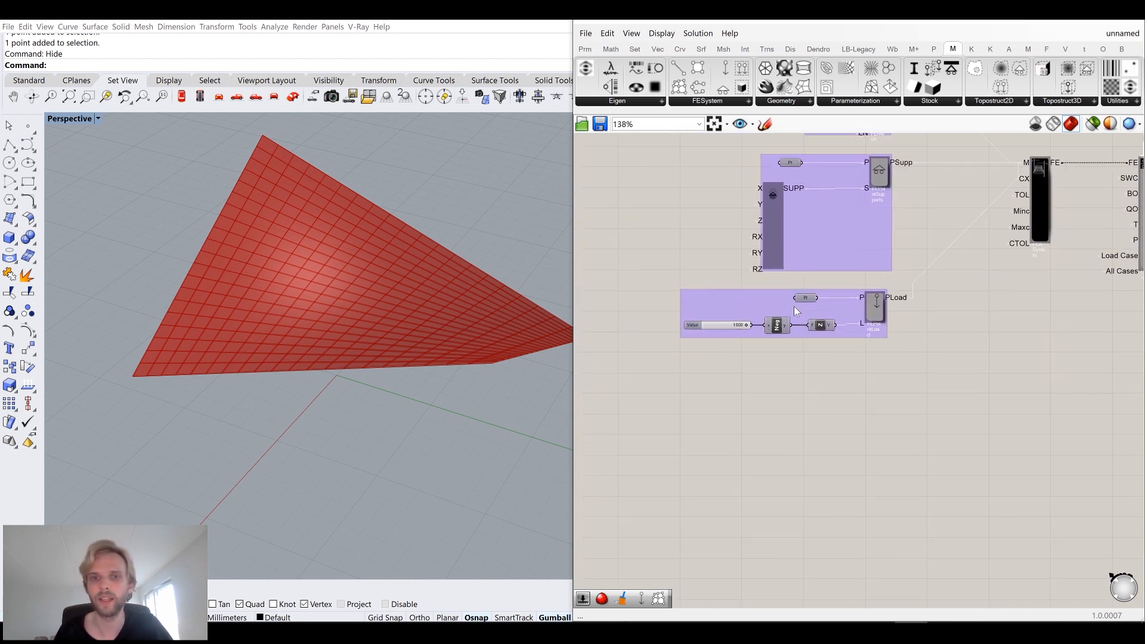
scroll(730, 327, up, 4)
scroll(728, 376, up, 4)
double_click(720, 412)
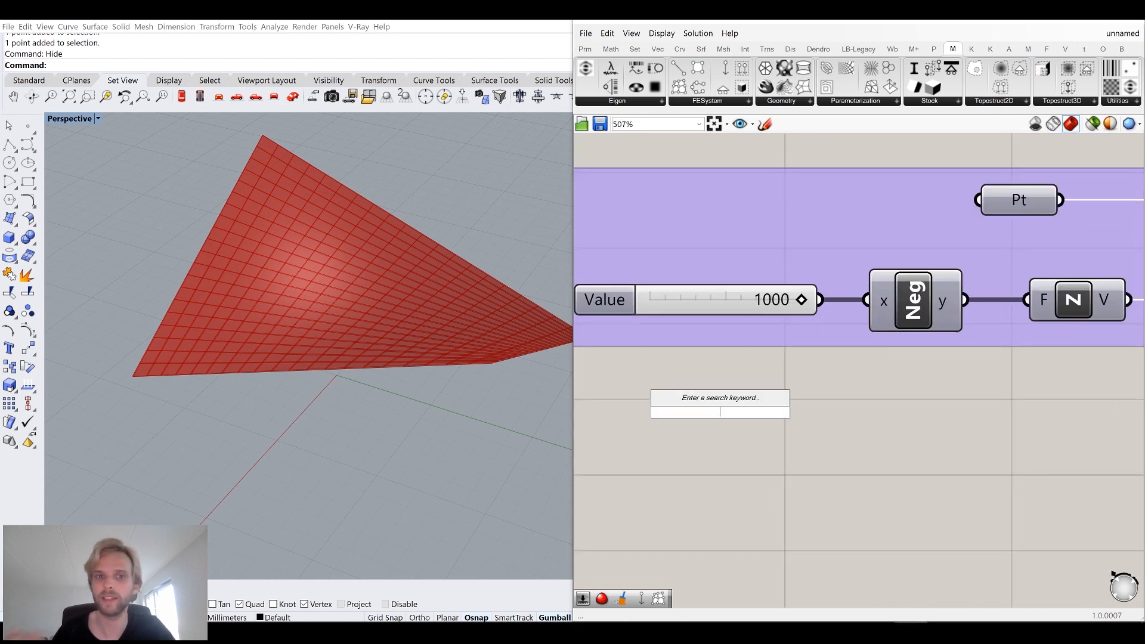
text(10000)
key(Return)
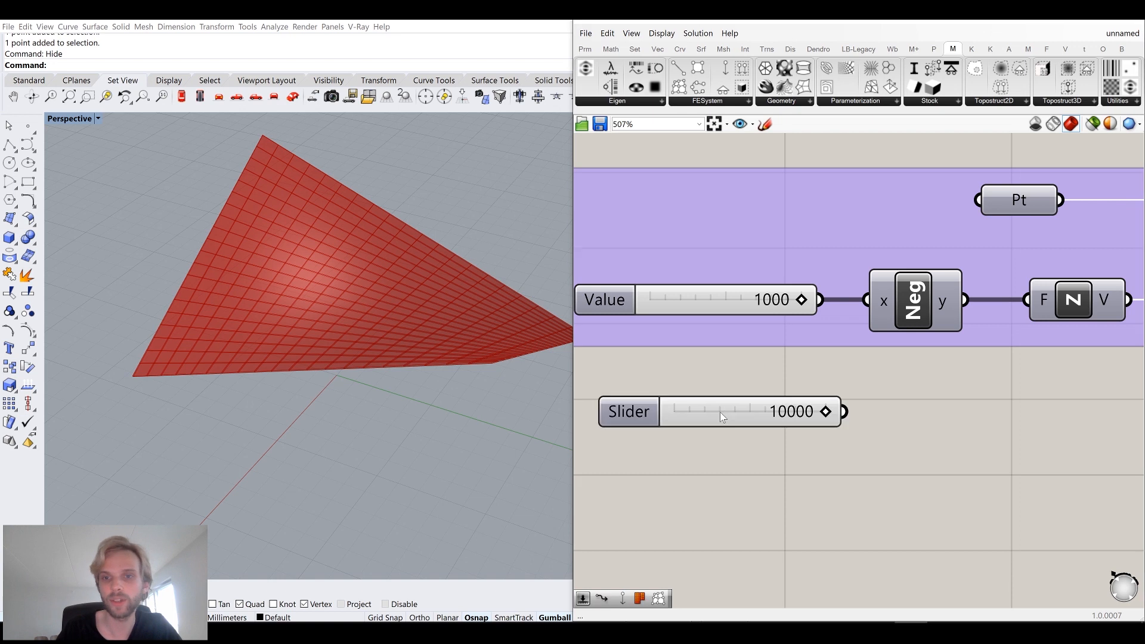
drag(845, 415, 874, 310)
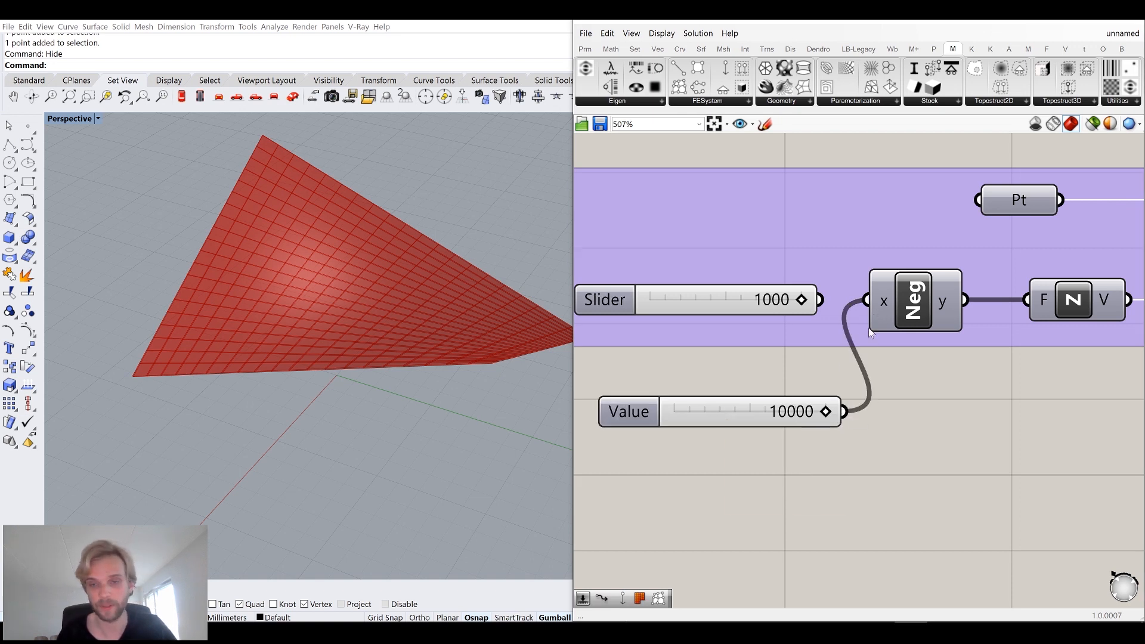
Check the FE Solver's maximum deflection output under the increased load.
scroll(875, 332, down, 12)
scroll(978, 302, up, 8)
scroll(858, 359, up, 2)
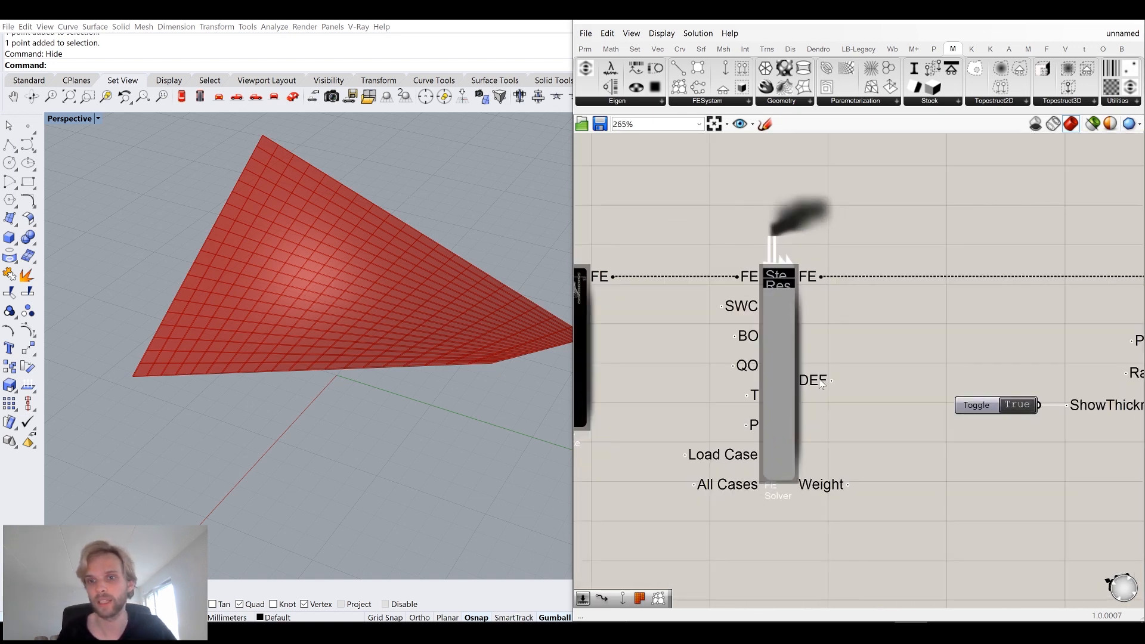
mouse_move(822, 383)
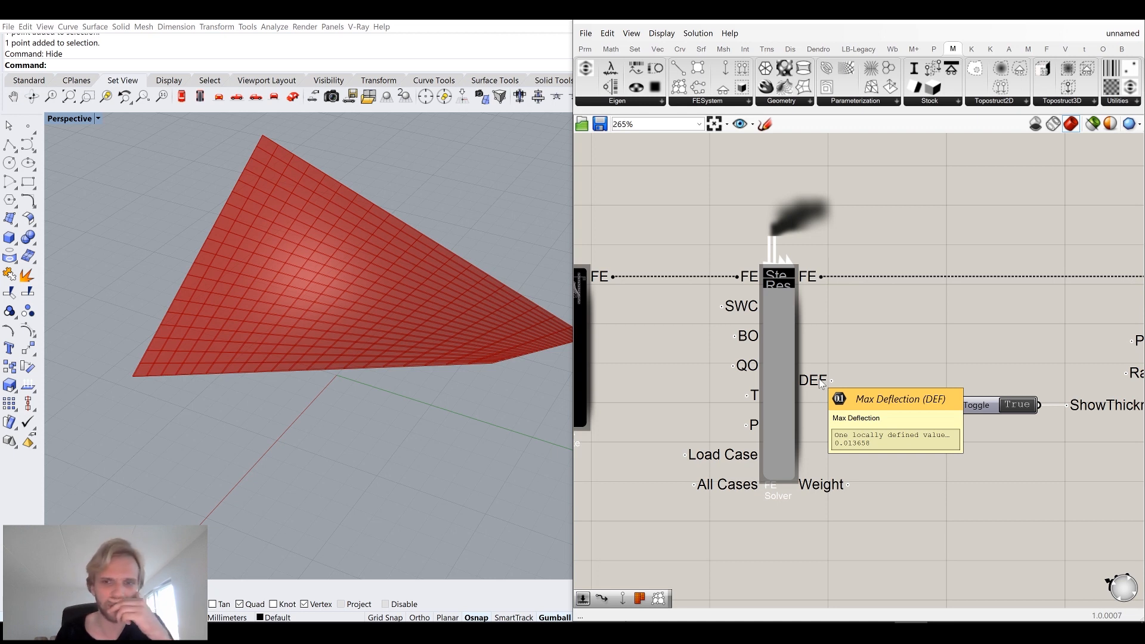
right_drag(557, 349, 486, 346)
scroll(776, 374, down, 5)
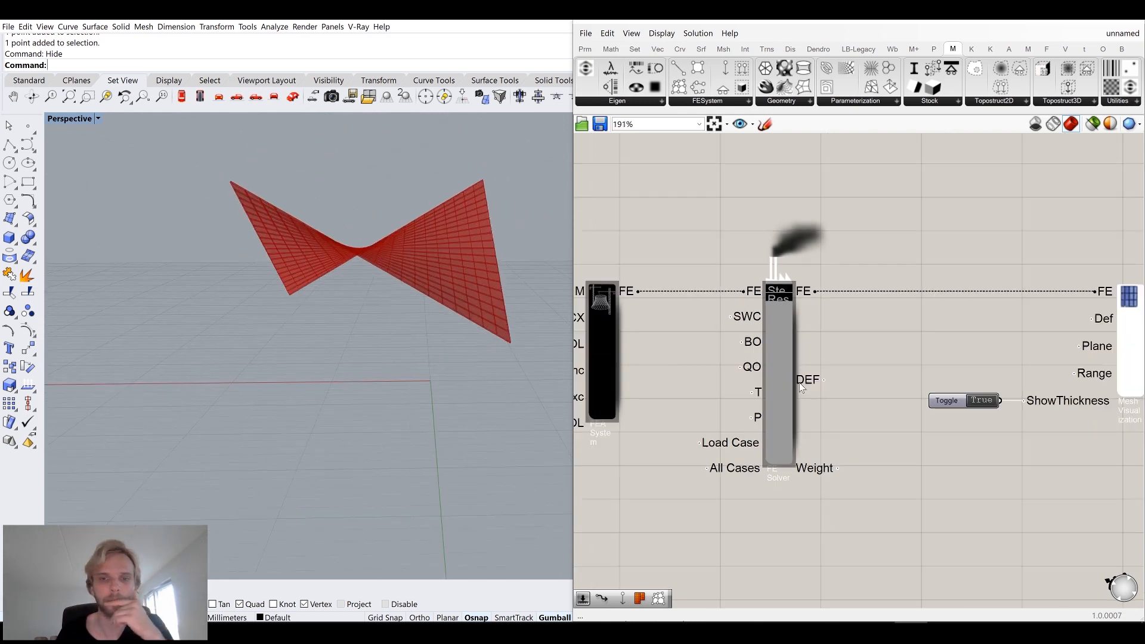
Delete the 1000 load slider and move the 10000 slider into its place in the load group.
right_drag(775, 374, 1031, 371)
right_drag(677, 428, 792, 405)
scroll(780, 429, up, 4)
click(820, 457)
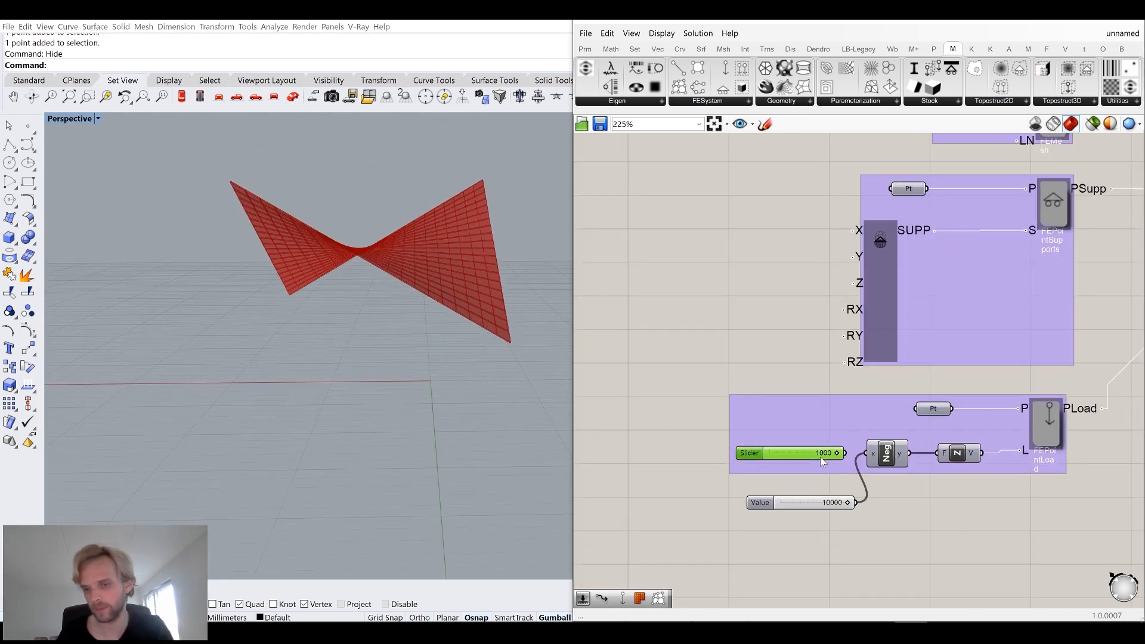
key(Delete)
click(798, 501)
drag(799, 502, 818, 458)
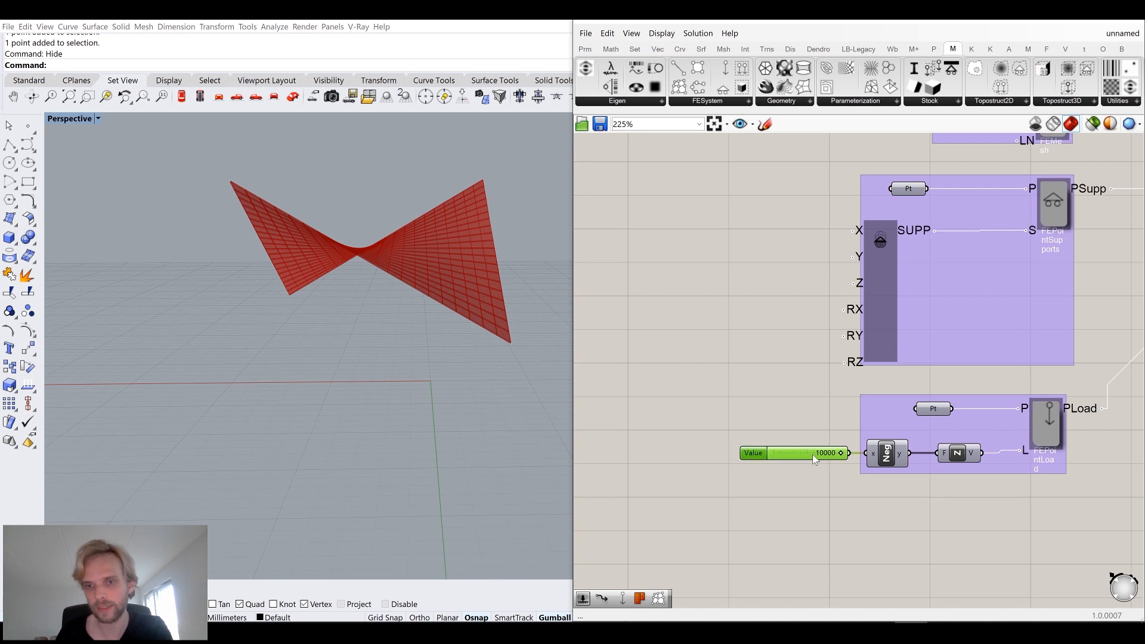
Set the Mesh Visualization display mode to VONMISES_STRESS.
scroll(791, 360, down, 6)
right_drag(848, 340, 739, 338)
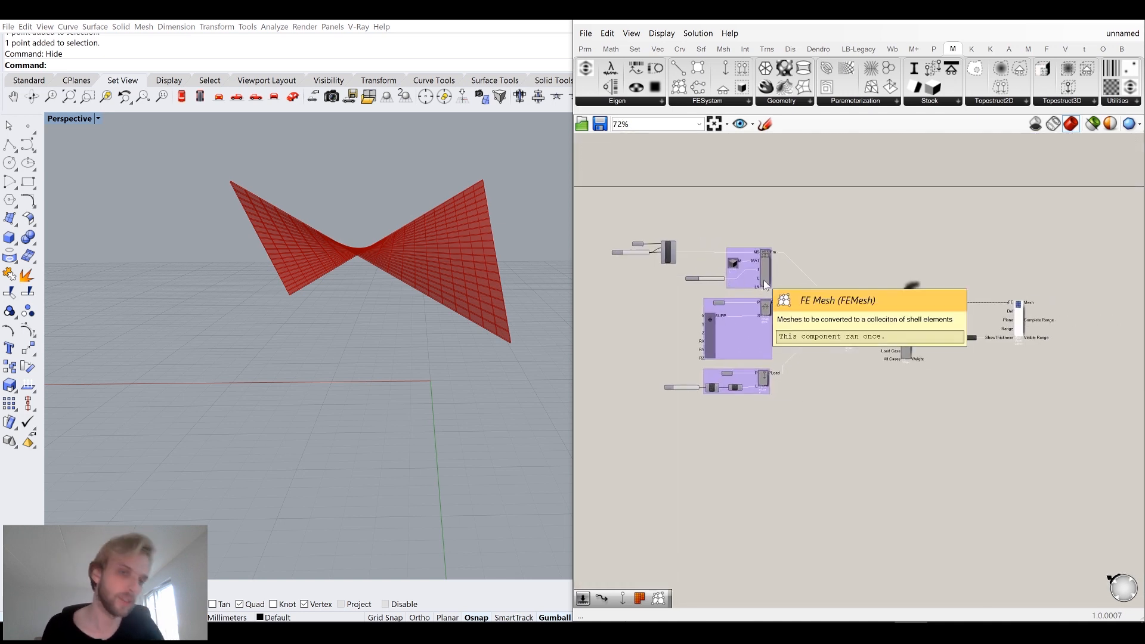
scroll(966, 305, up, 4)
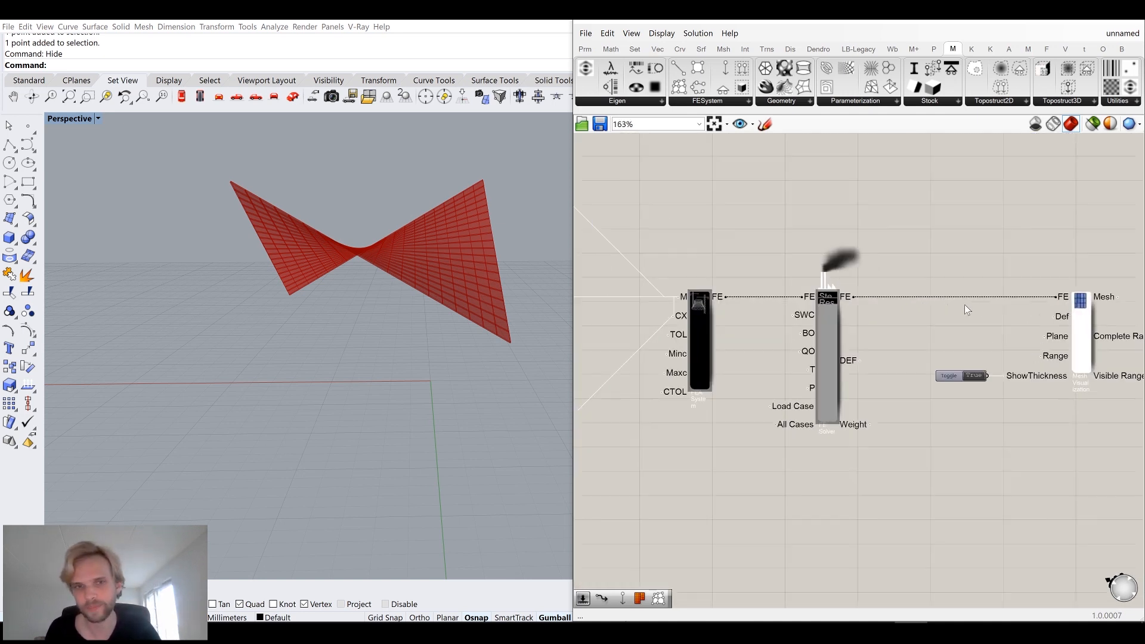
scroll(477, 251, up, 6)
right_drag(955, 323, 855, 310)
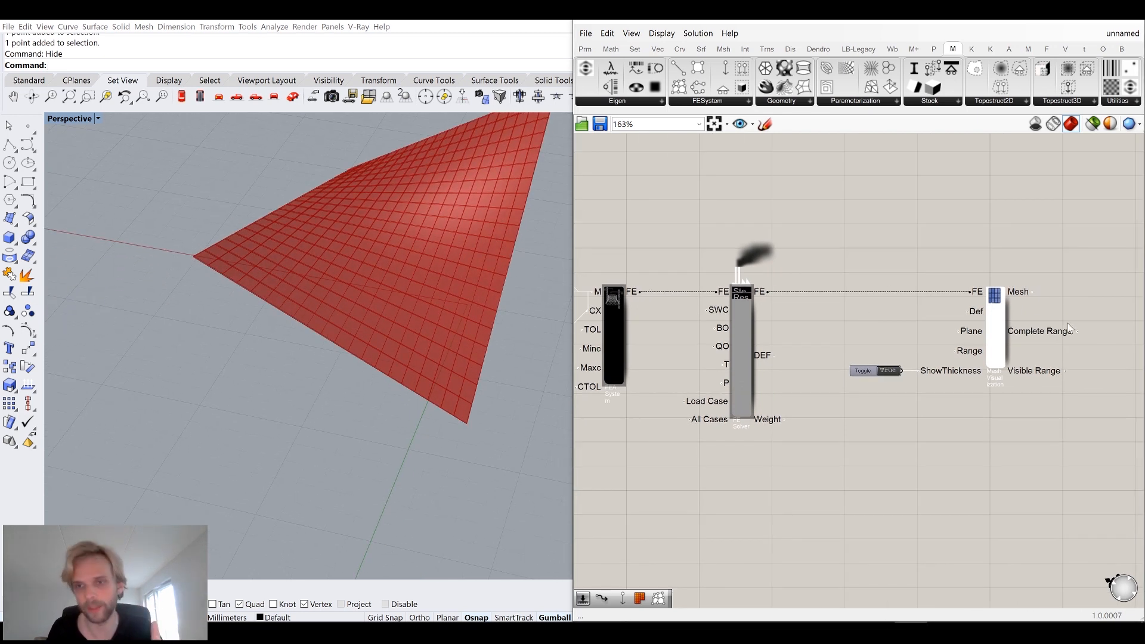
scroll(993, 314, up, 2)
click(1003, 335)
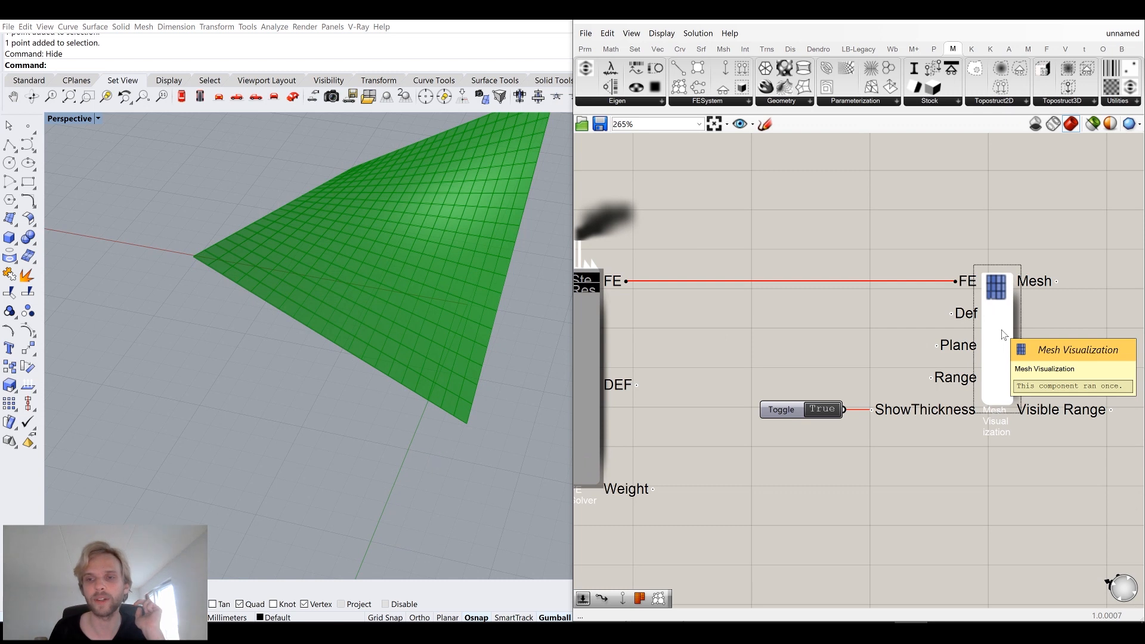
right_drag(991, 381, 842, 364)
right_click(841, 340)
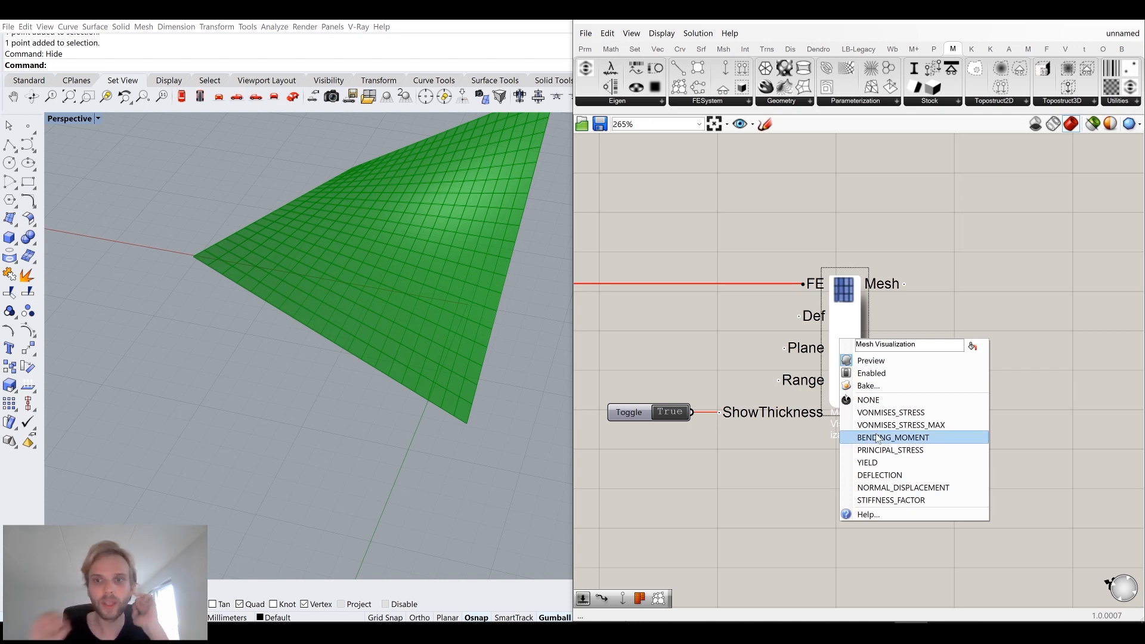
click(904, 413)
Switch the Mesh Visualization display mode to DEFLECTION.
click(706, 299)
right_drag(413, 266, 310, 274)
right_click(850, 328)
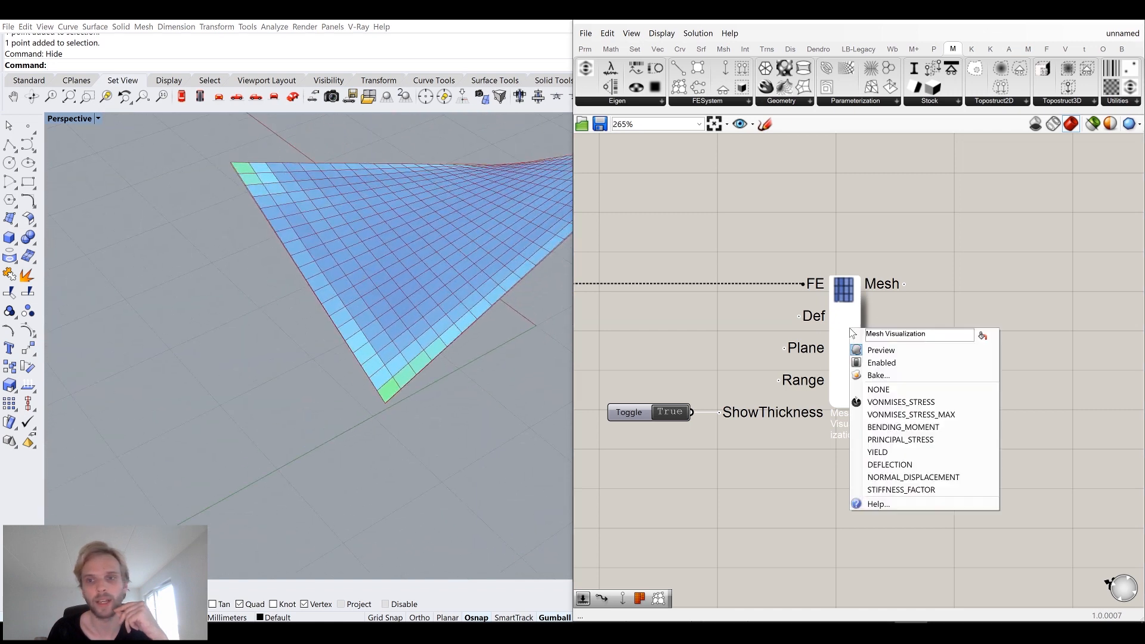
click(894, 465)
Switch the Mesh Visualization display mode to BENDING_MOMENT.
right_drag(288, 409, 360, 379)
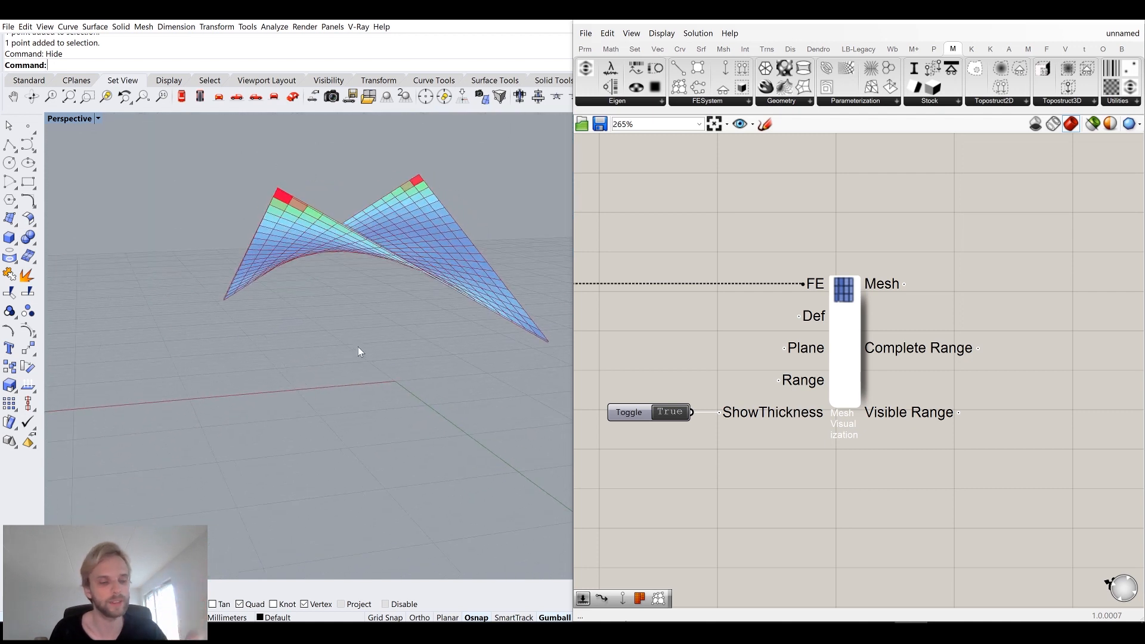
right_drag(381, 312, 356, 384)
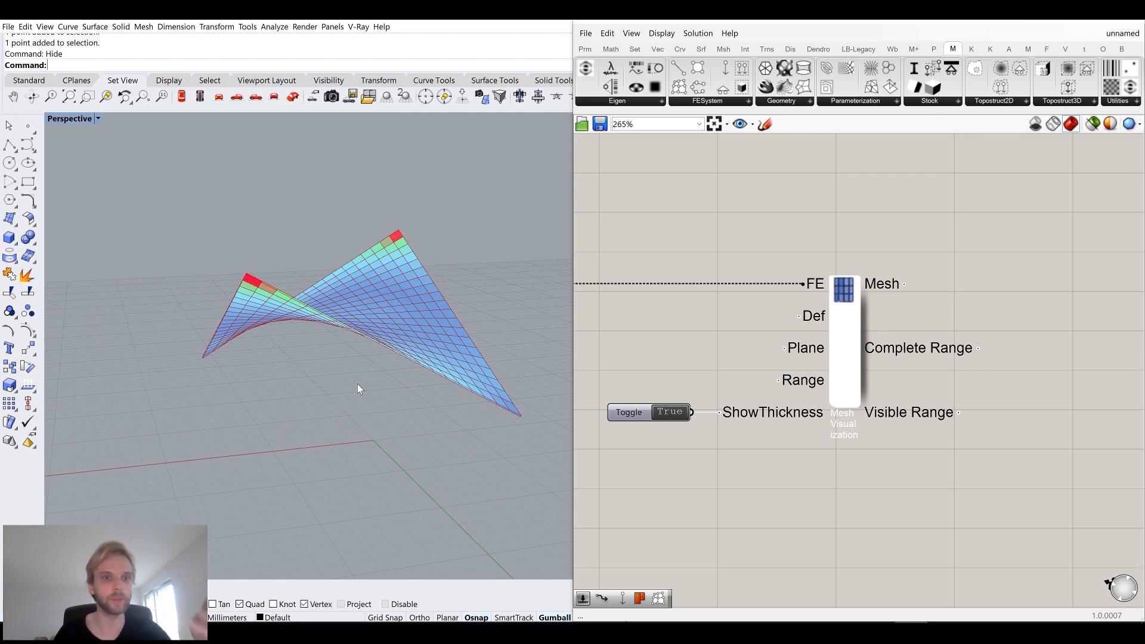
right_drag(387, 315, 270, 438)
scroll(352, 284, down, 4)
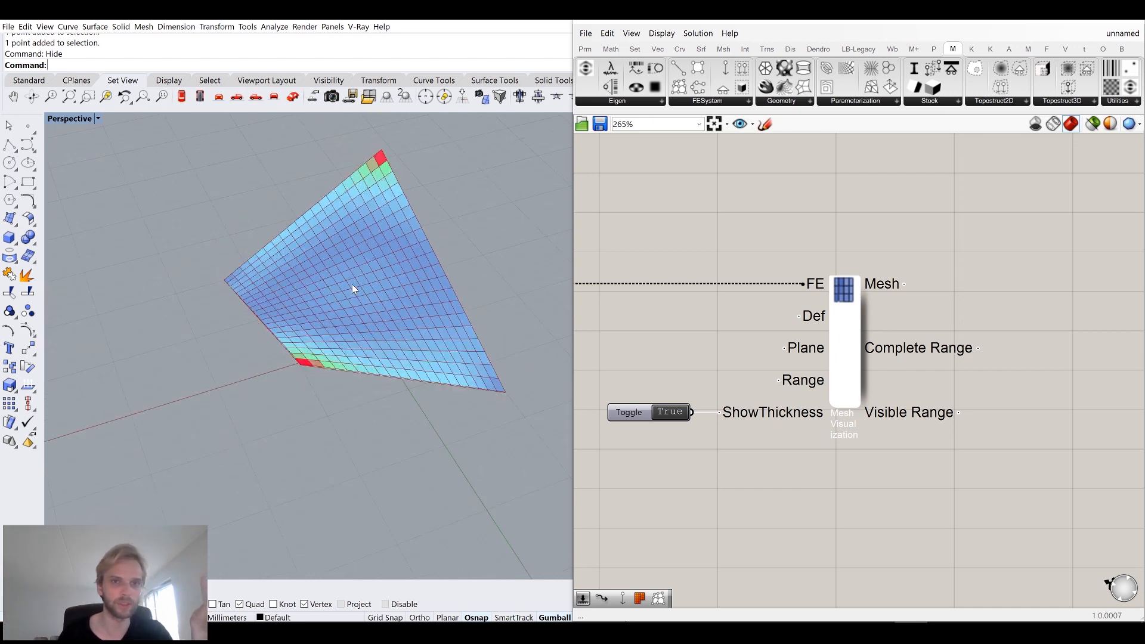
right_drag(336, 348, 323, 341)
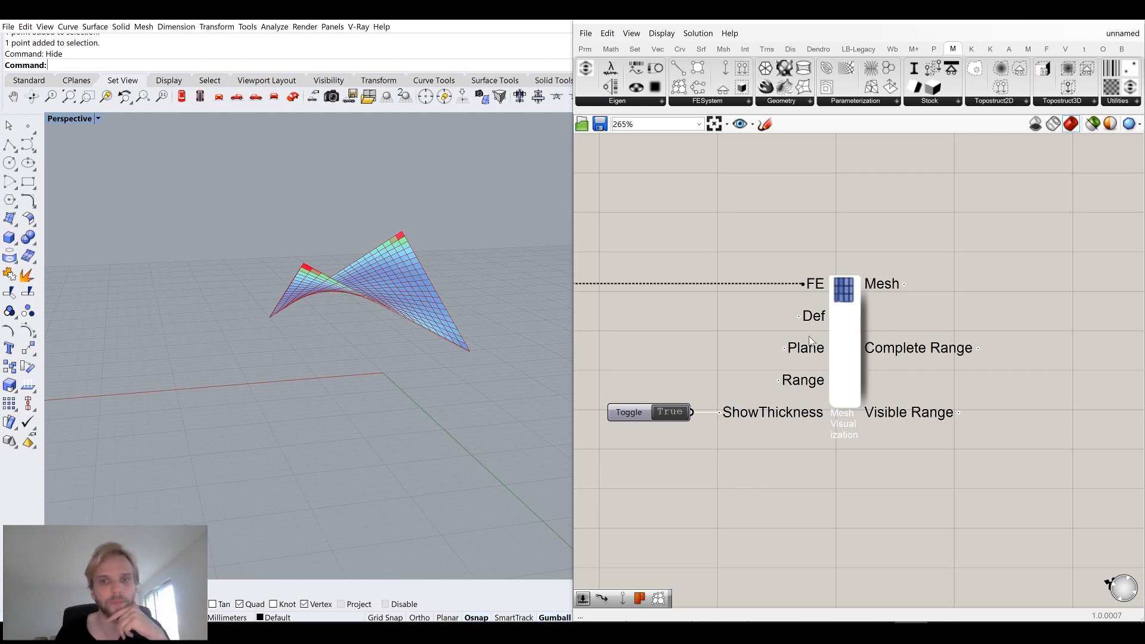
mouse_move(812, 352)
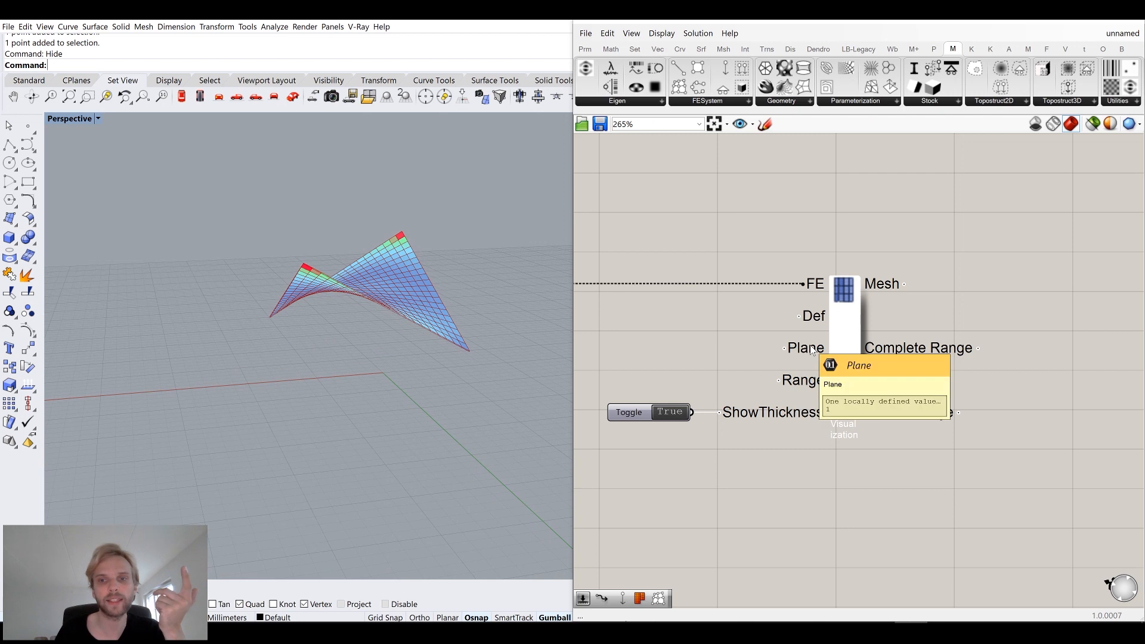
right_click(844, 321)
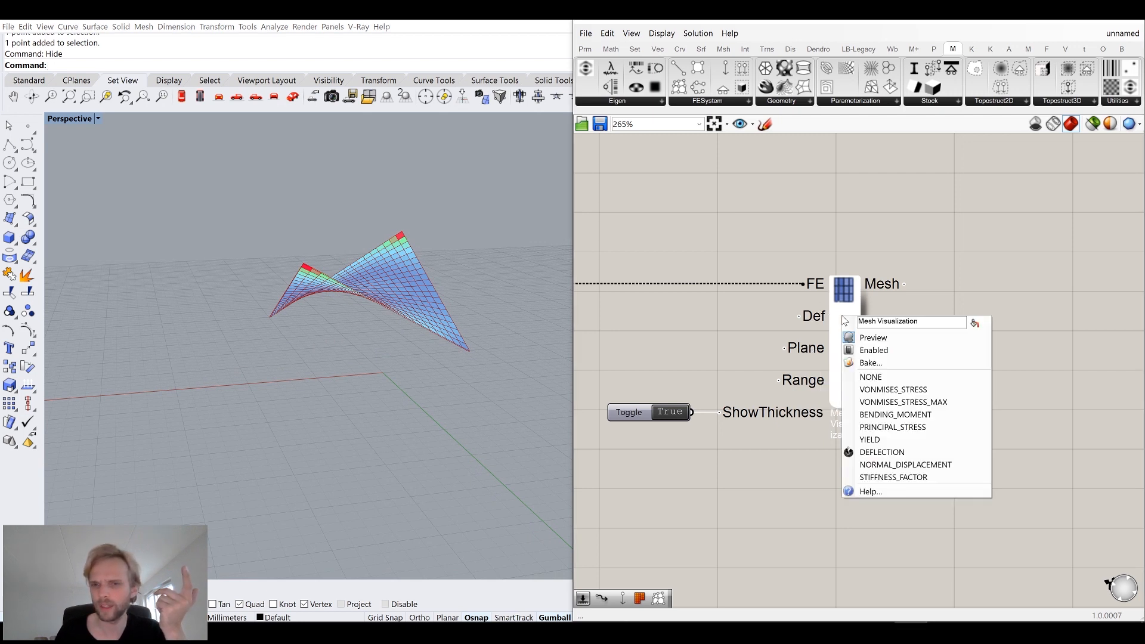
click(896, 415)
Reposition the Mesh Visualization component and its Boolean Toggle on the canvas.
right_drag(391, 288, 332, 420)
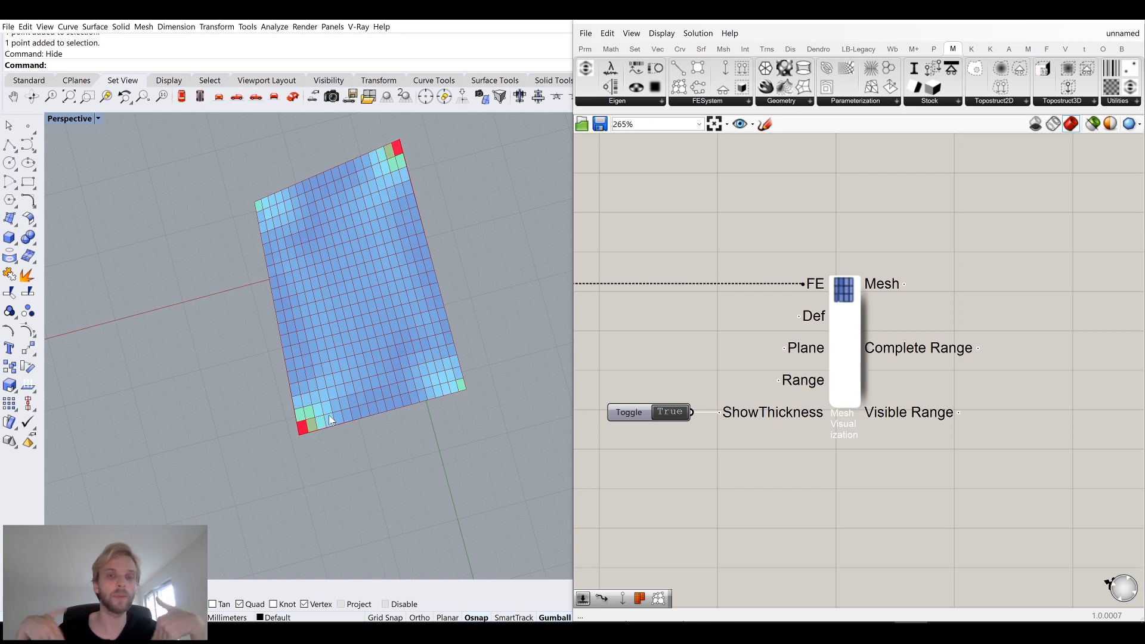
right_click(852, 325)
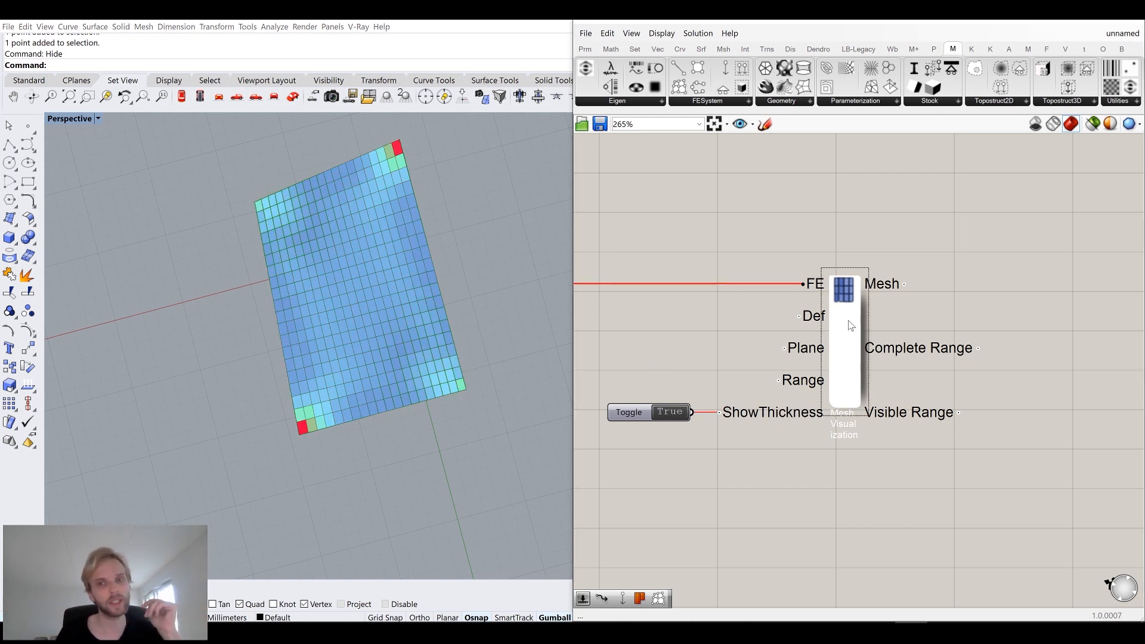
click(656, 334)
scroll(668, 336, down, 3)
right_drag(708, 338, 1040, 358)
scroll(878, 329, up, 6)
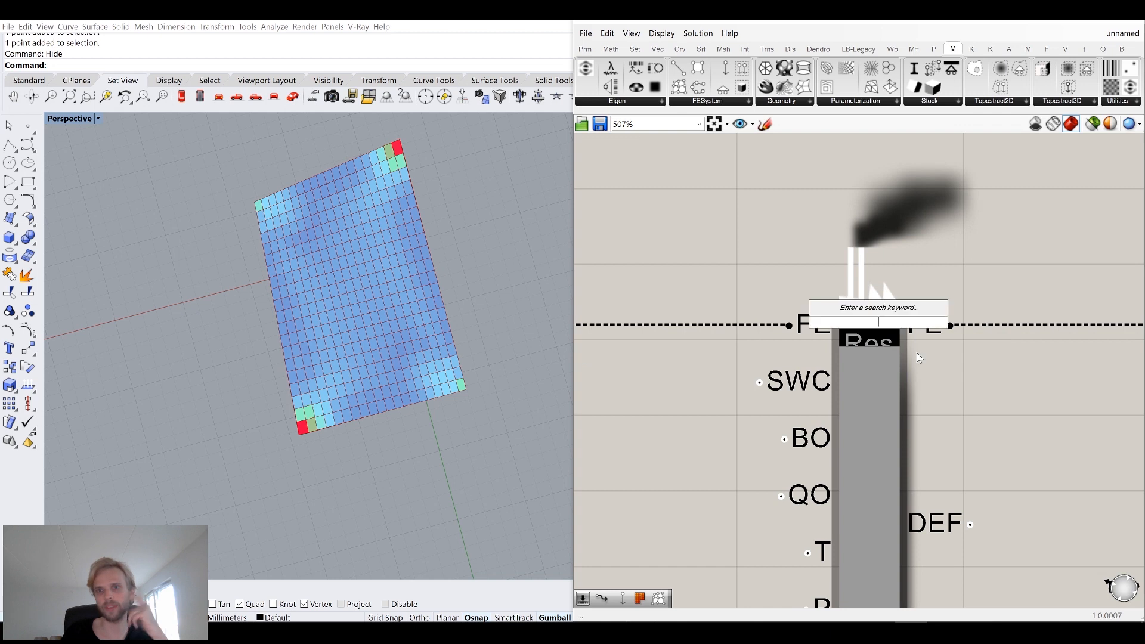
scroll(990, 399, down, 3)
right_drag(1007, 399, 824, 318)
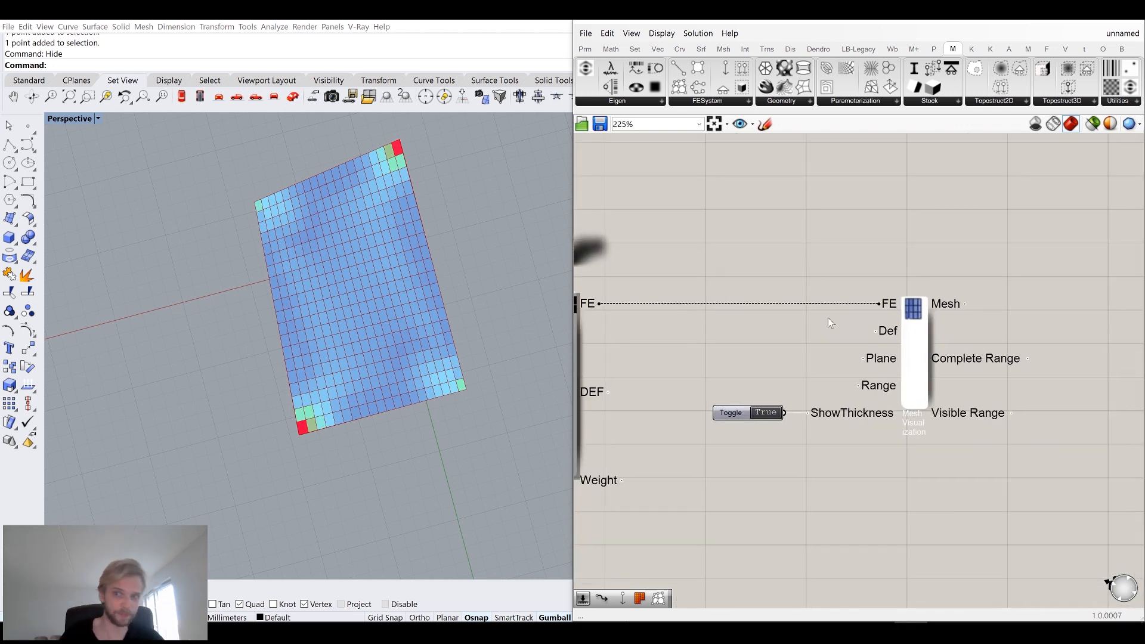
drag(960, 464, 651, 306)
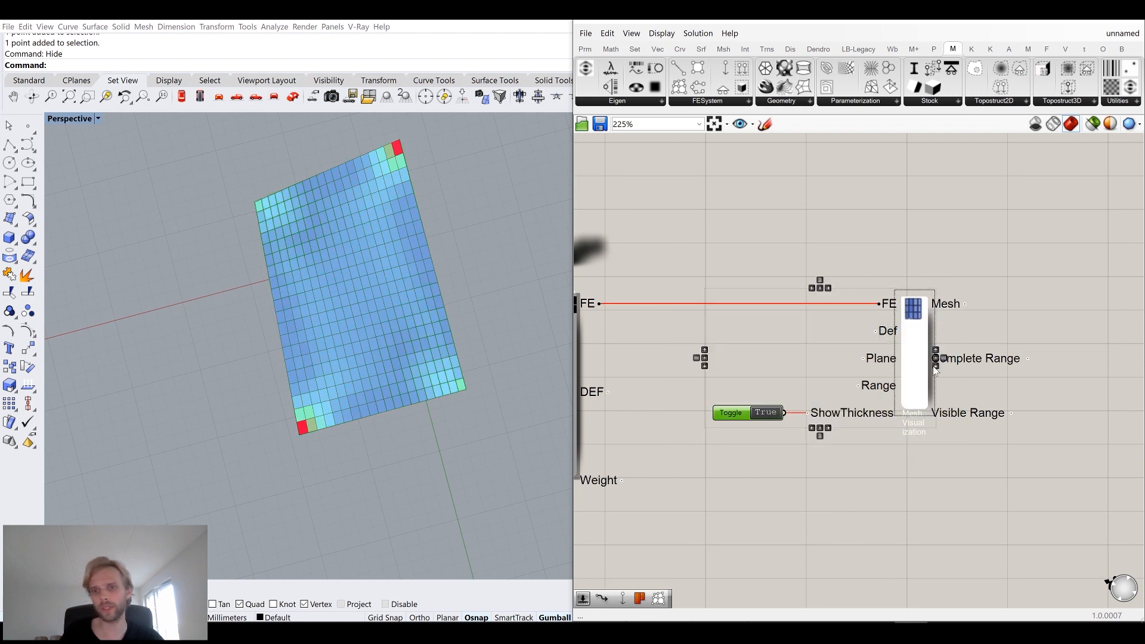
drag(913, 352, 980, 433)
click(937, 348)
right_drag(783, 278, 829, 331)
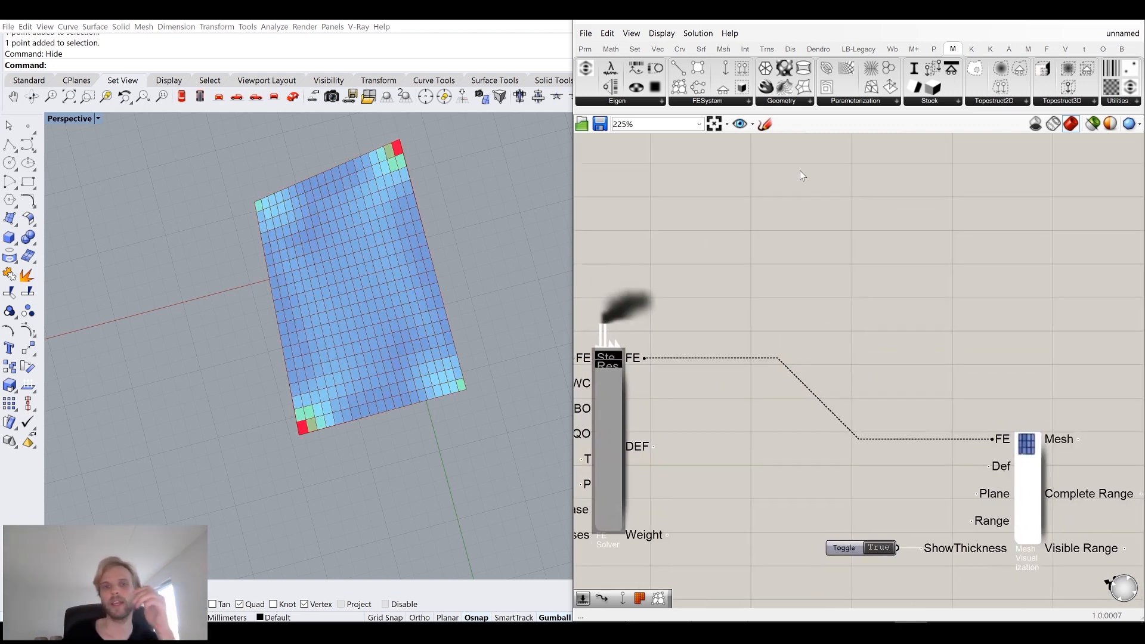
Place a Millipede Stress Lines component and connect the FE solver's model output to its FE input.
click(701, 103)
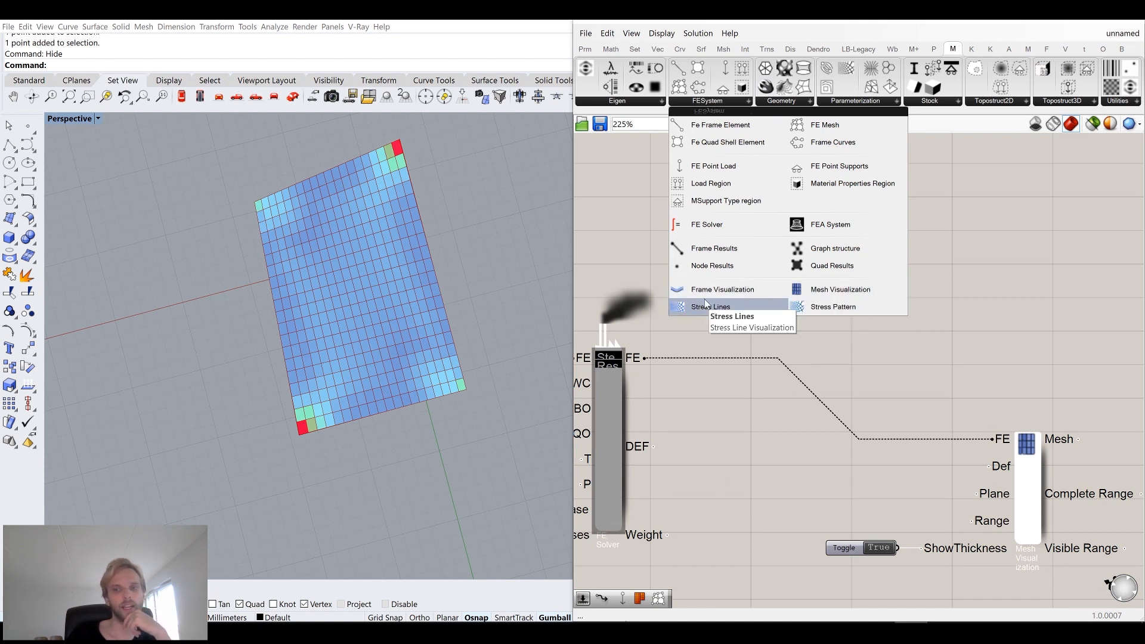
click(717, 307)
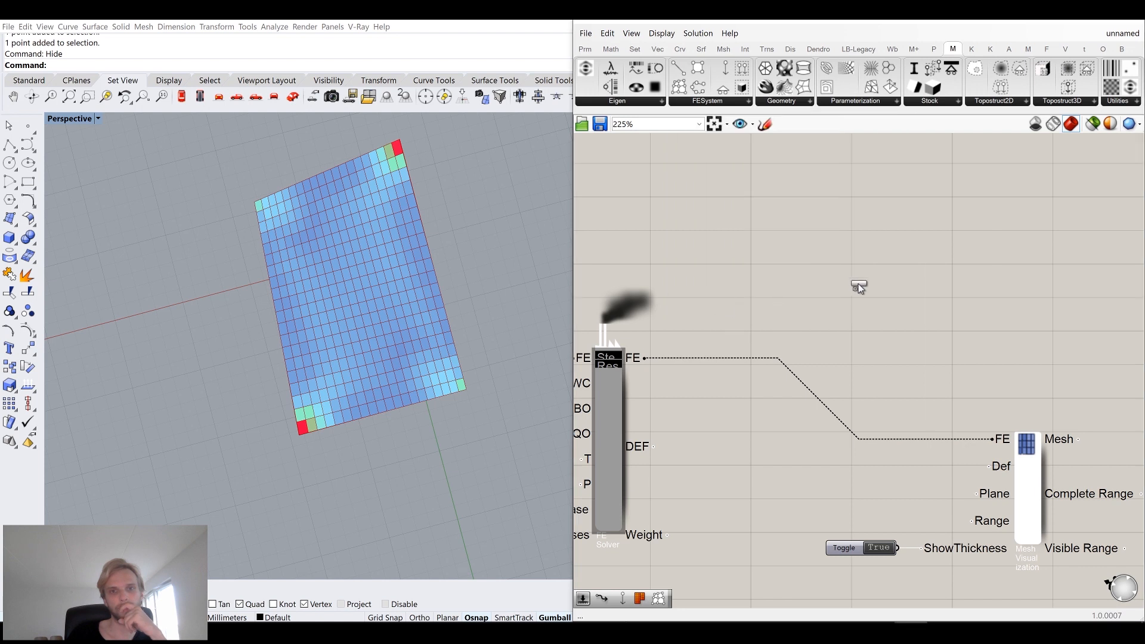
click(877, 243)
drag(878, 245, 971, 307)
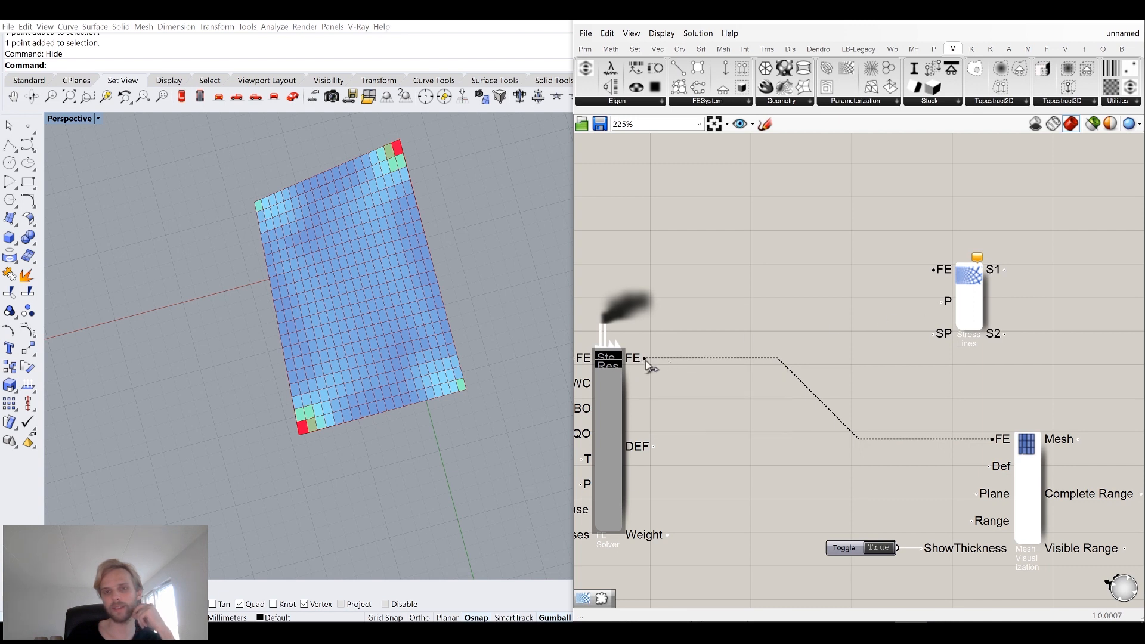
drag(645, 358, 935, 269)
click(968, 293)
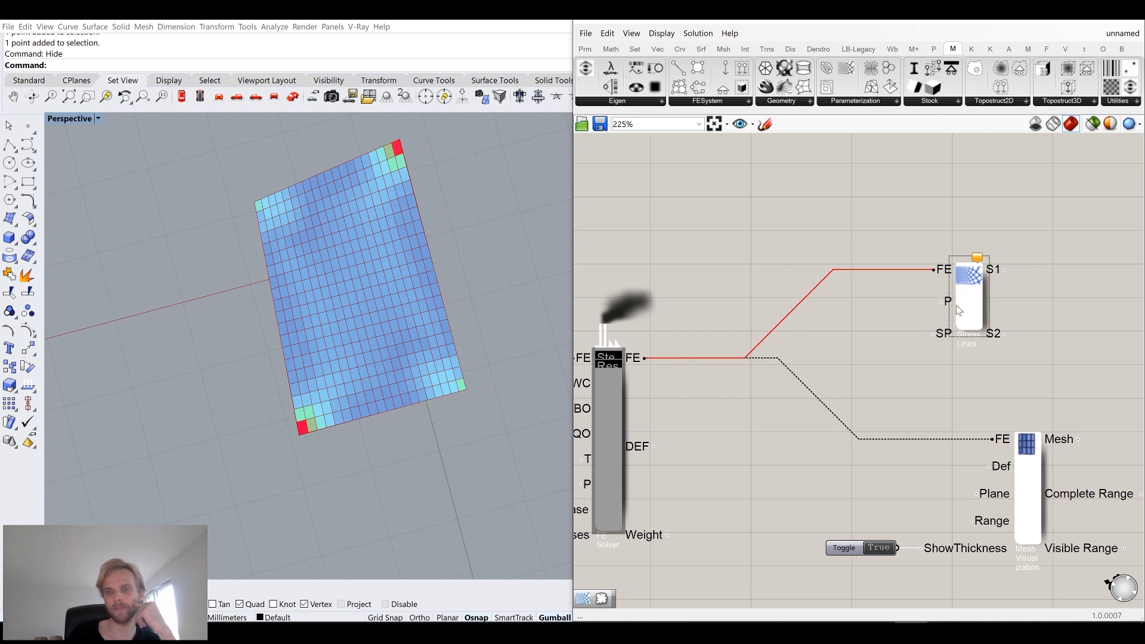
mouse_move(953, 304)
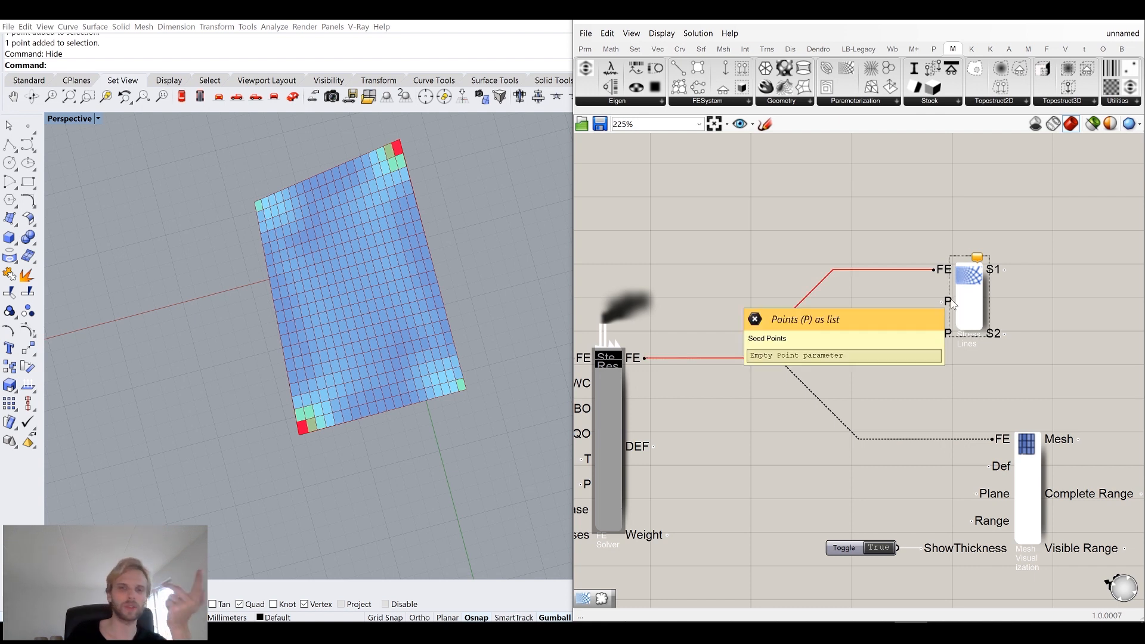
Add a Populate Geometry component, feed it the surface, and wire its points into the Stress Lines seed points input.
scroll(746, 275, down, 3)
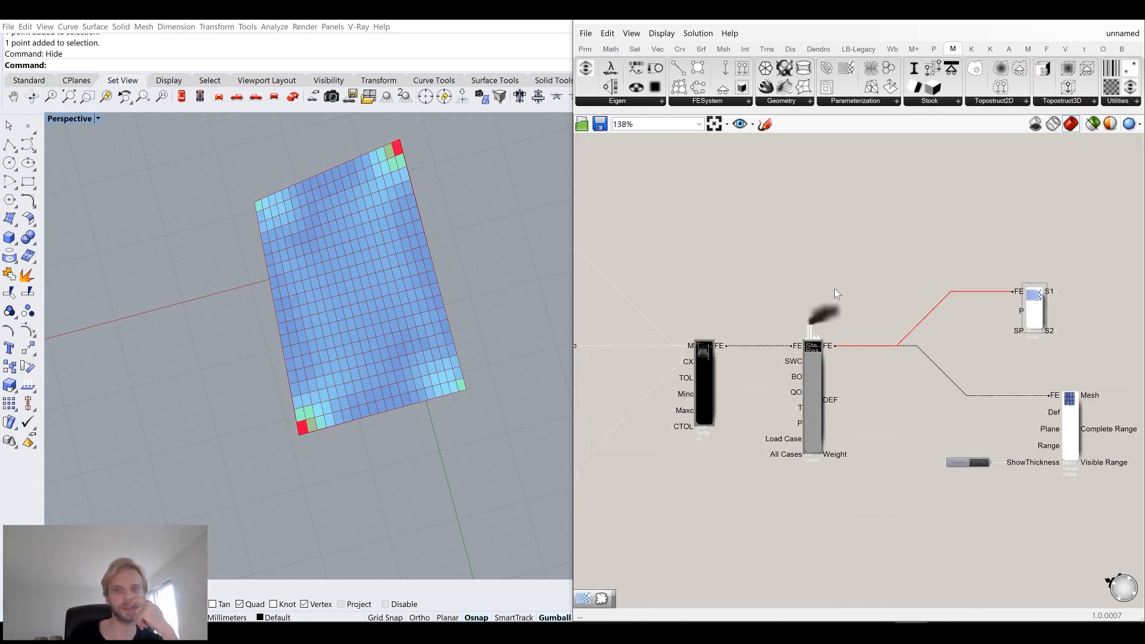
double_click(771, 220)
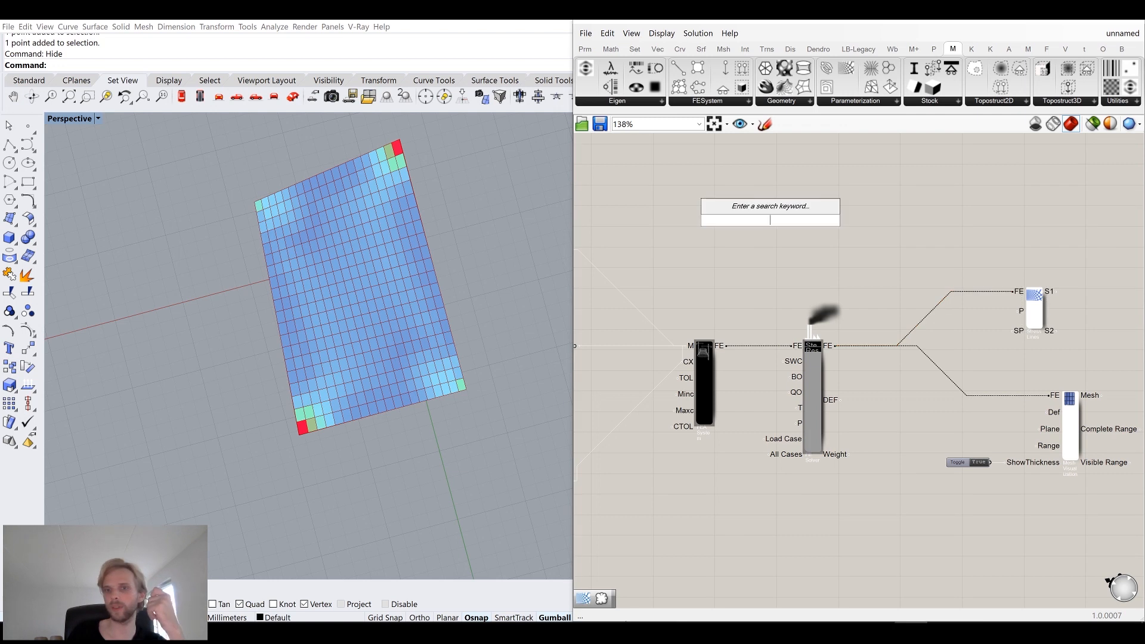
double_click(889, 220)
text(popu)
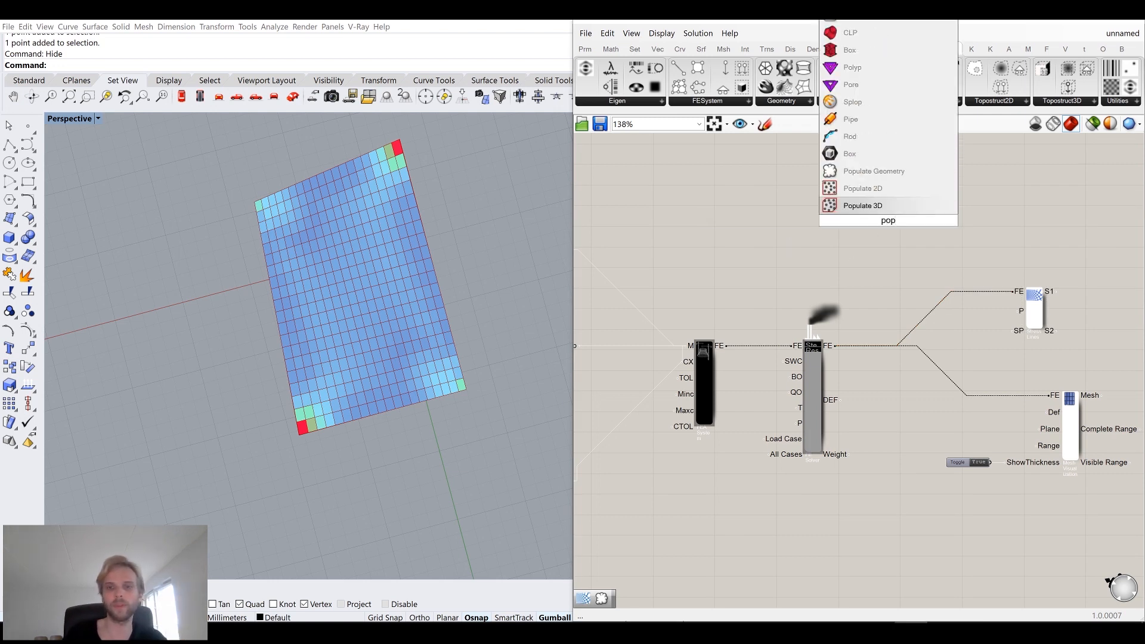
click(885, 174)
drag(895, 223, 771, 216)
right_drag(702, 218, 957, 273)
scroll(954, 268, down, 2)
scroll(745, 283, up, 2)
right_drag(745, 296, 713, 295)
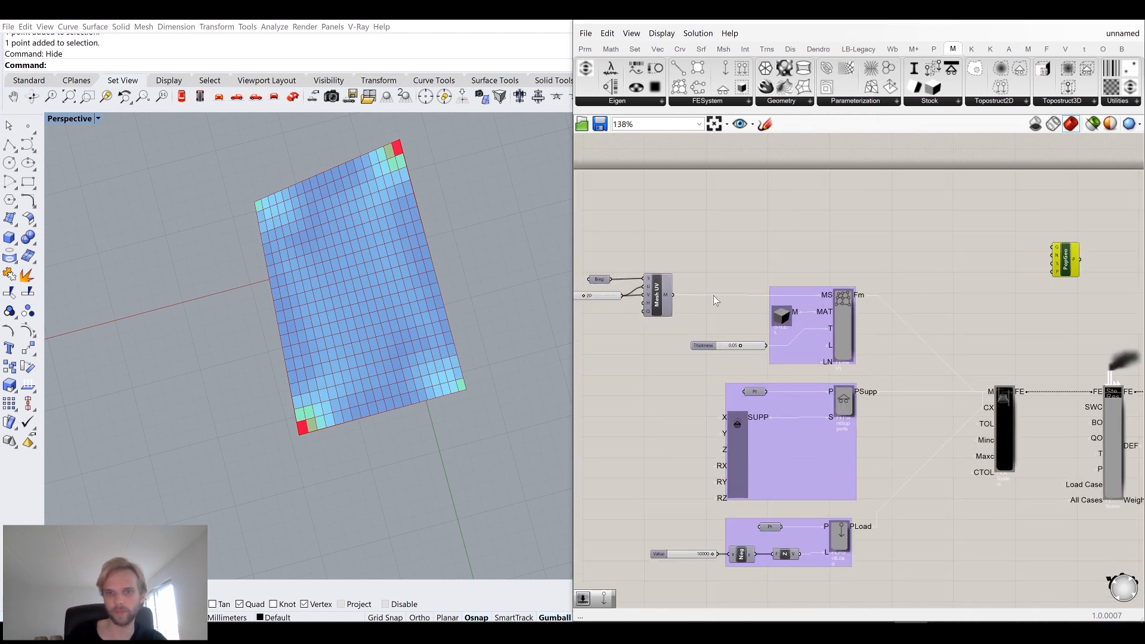
drag(673, 294, 1052, 247)
right_drag(957, 270, 671, 235)
drag(780, 227, 927, 287)
scroll(991, 312, up, 4)
right_drag(992, 311, 854, 260)
drag(761, 210, 949, 285)
Turn off the preview of the Populate Geometry and Mesh Visualization components.
middle_click(732, 216)
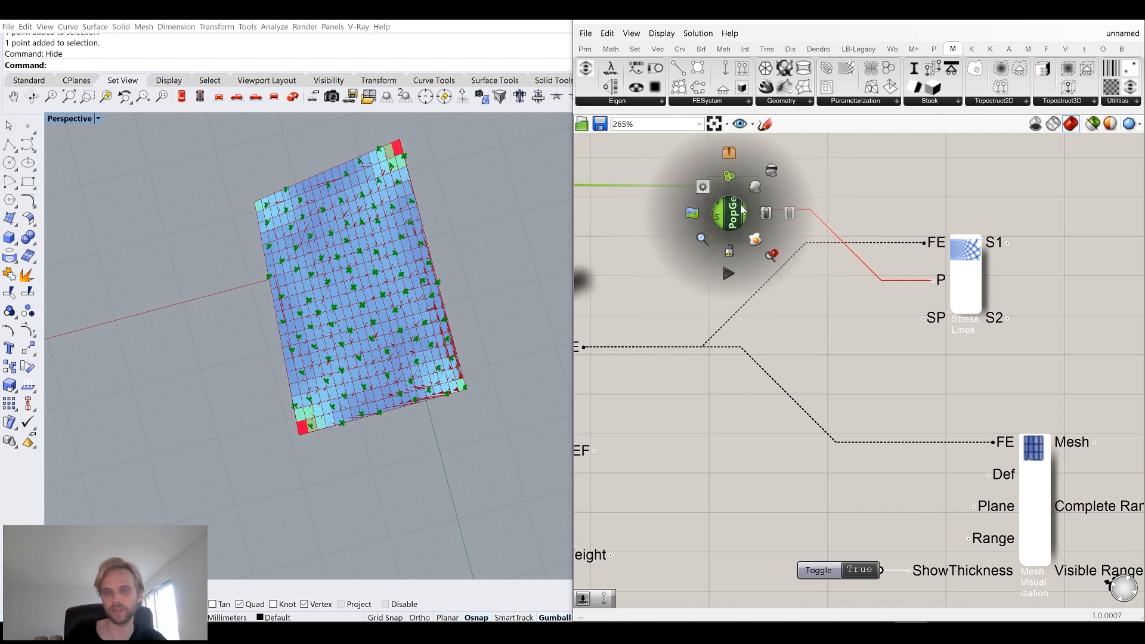
click(772, 170)
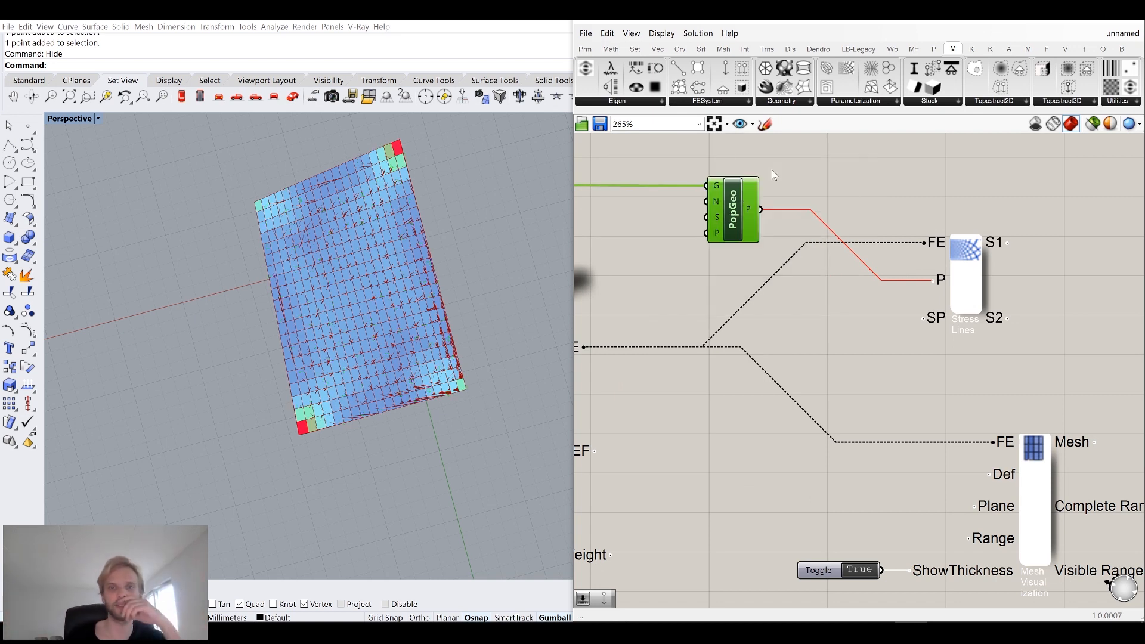
right_drag(1033, 503, 894, 353)
click(893, 352)
middle_click(894, 352)
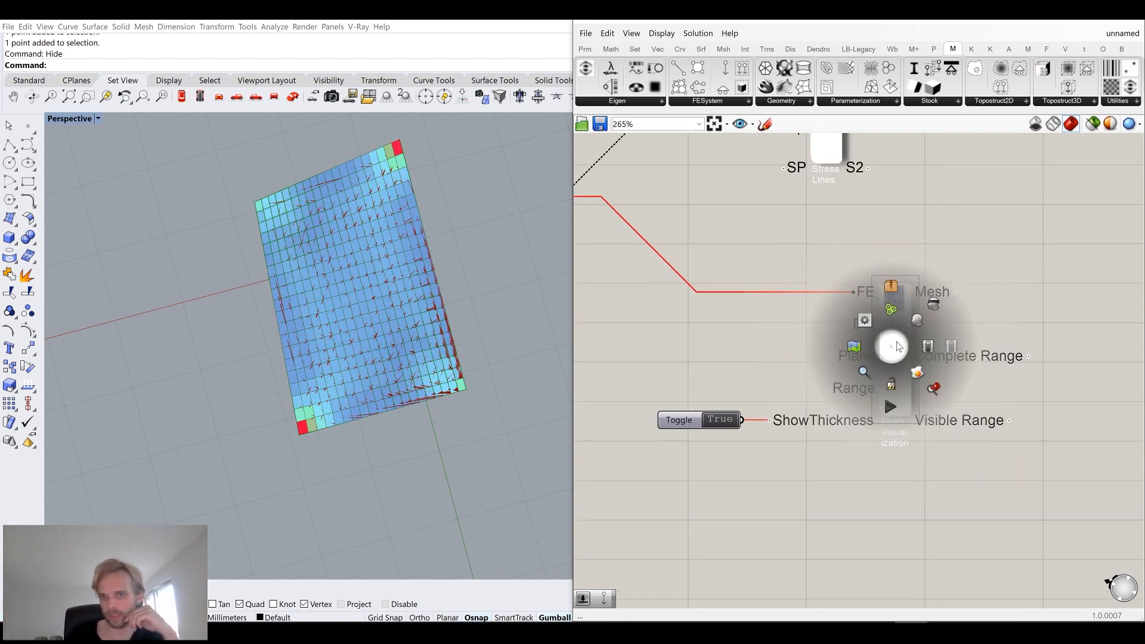
click(938, 303)
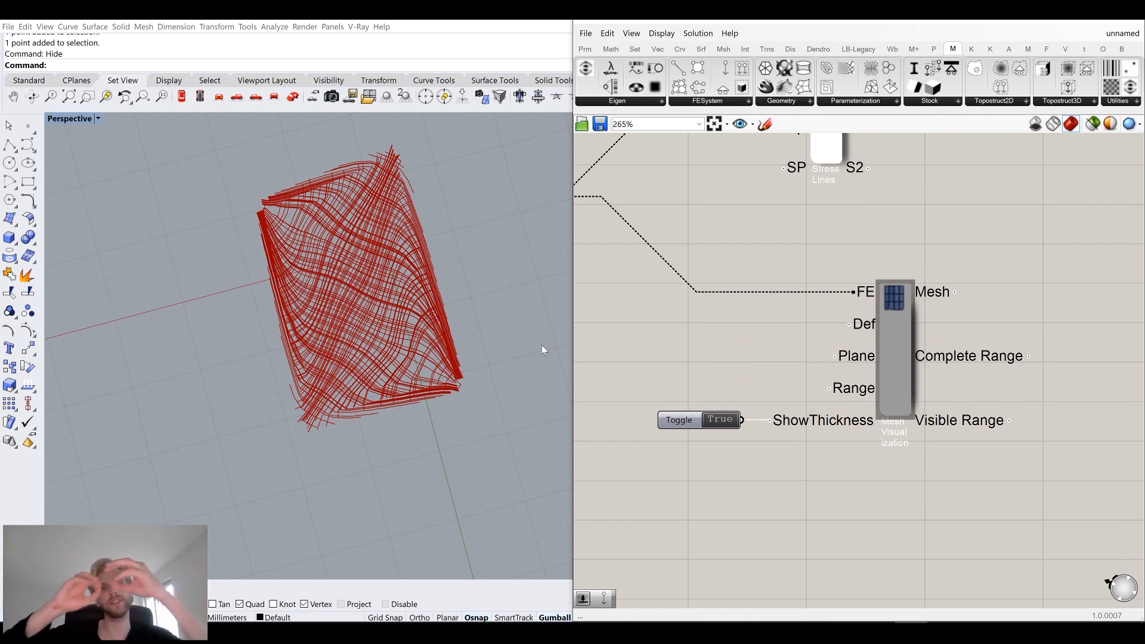
Add a Custom Preview component and connect the Stress Lines S1 output to its geometry input.
right_drag(502, 336, 444, 316)
scroll(353, 276, up, 6)
right_drag(353, 276, 393, 382)
right_drag(757, 238, 799, 391)
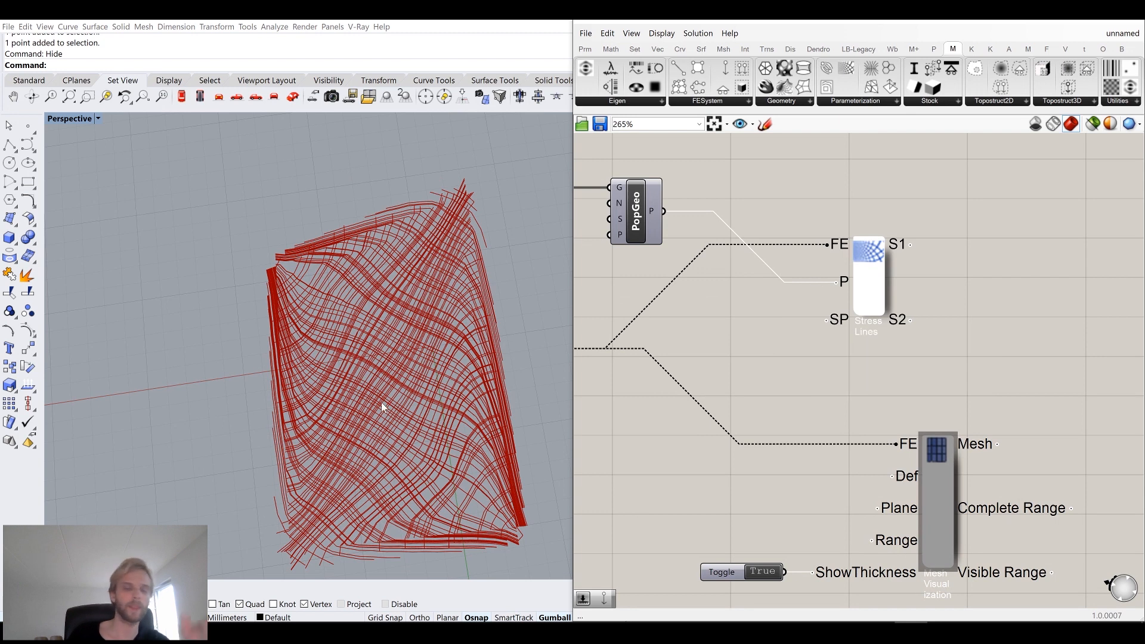
scroll(864, 271, up, 4)
double_click(865, 277)
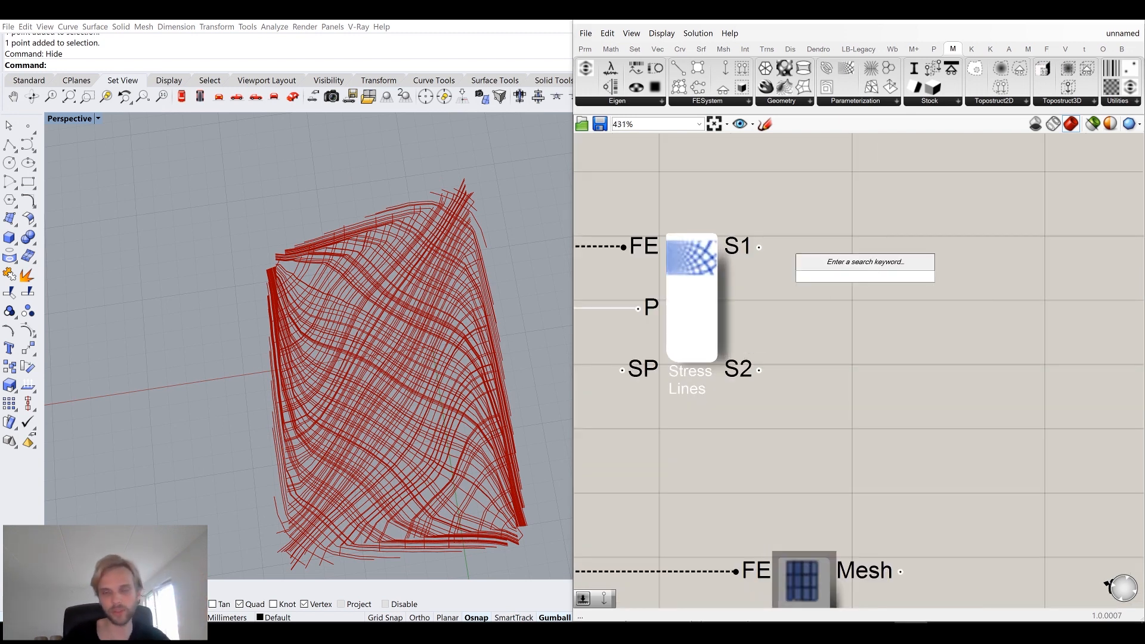
mouse_move(743, 244)
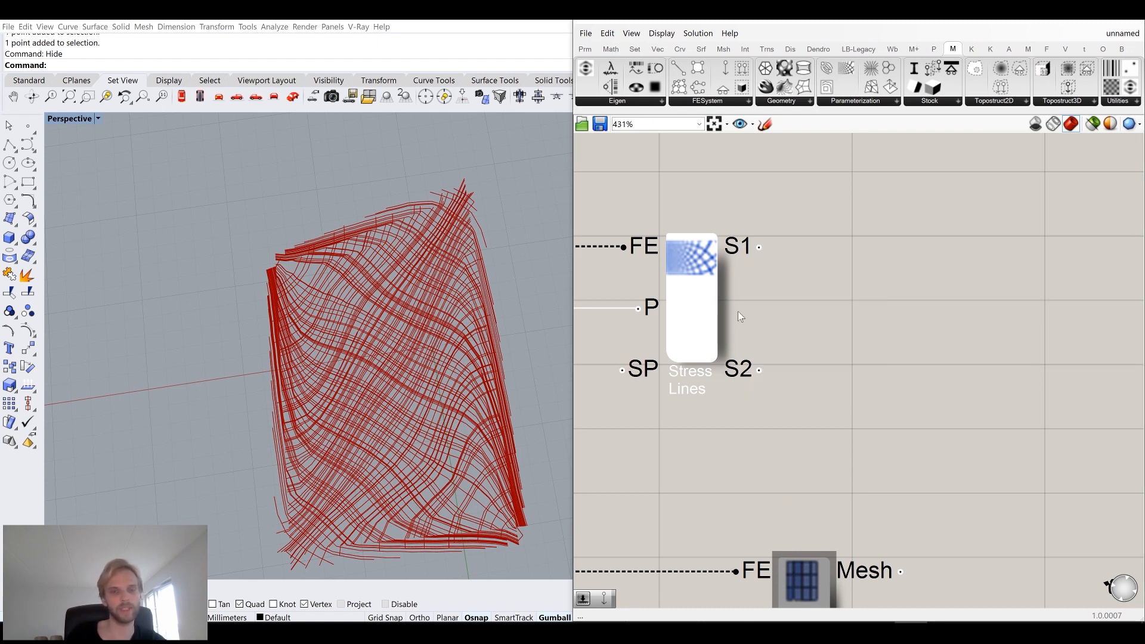
double_click(895, 277)
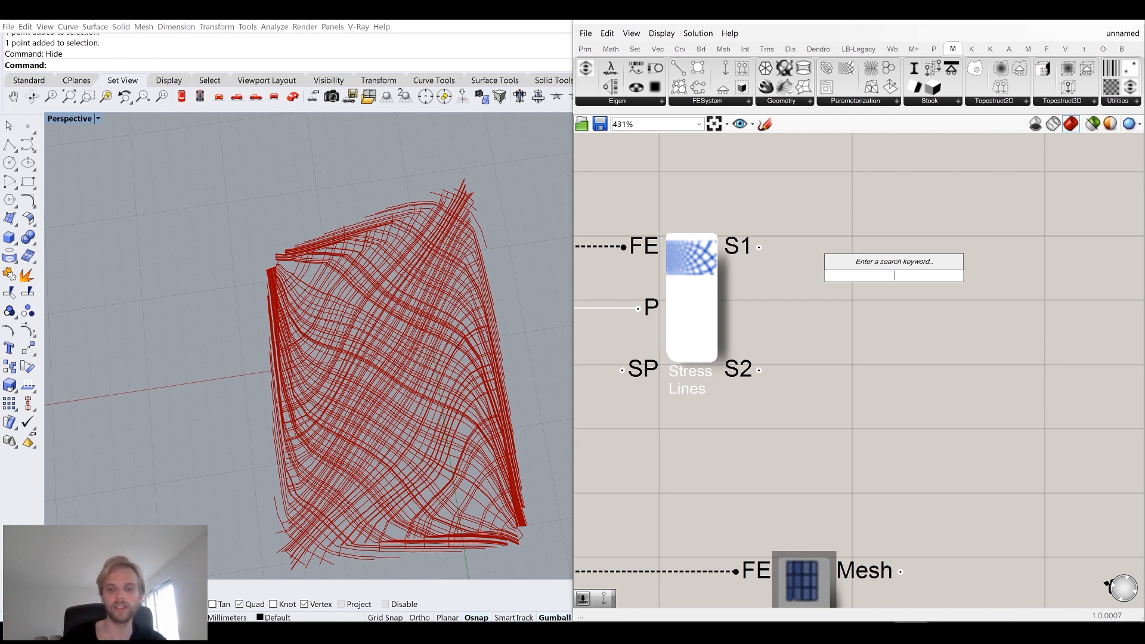
text(pre)
click(883, 180)
click(896, 273)
key(Delete)
double_click(895, 274)
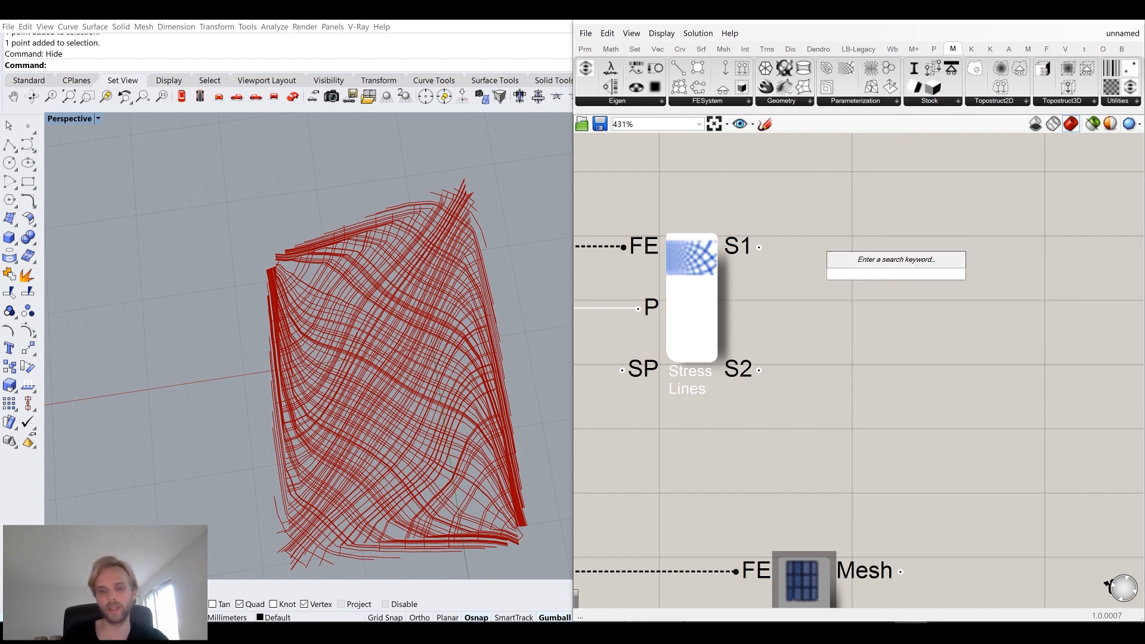
text(pre)
click(877, 190)
drag(759, 247, 881, 213)
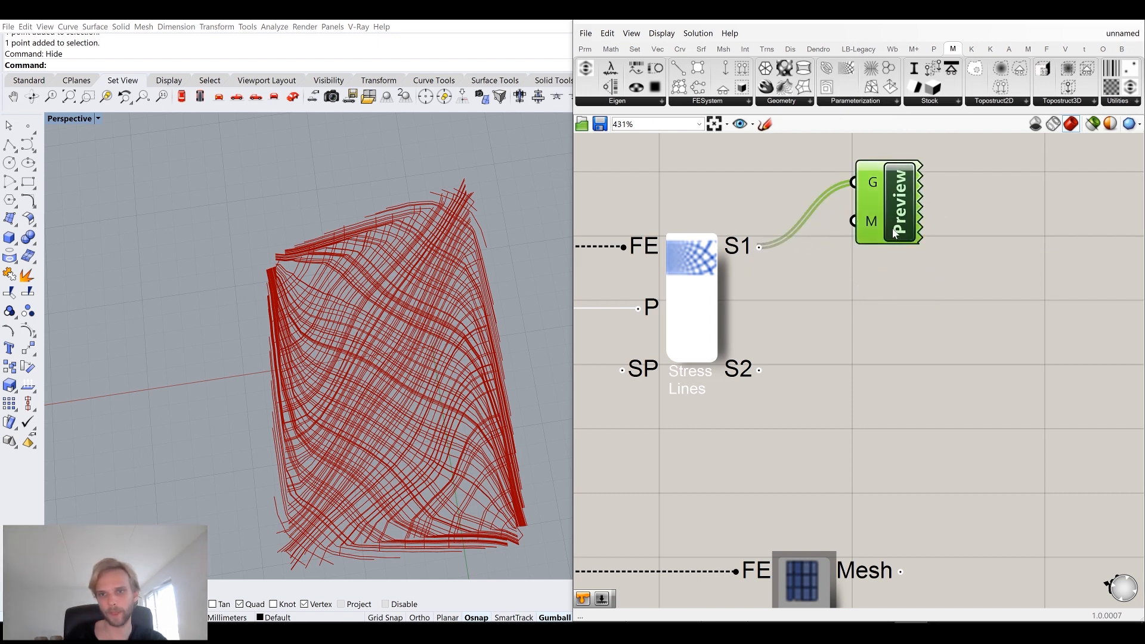
Paste a second Custom Preview and connect the Stress Lines S2 output to its geometry input.
key(ctrl+v)
drag(892, 249, 906, 394)
drag(759, 371, 880, 340)
Add a black Colour Swatch and connect it to the second Custom Preview's material input.
double_click(793, 463)
text(swatch)
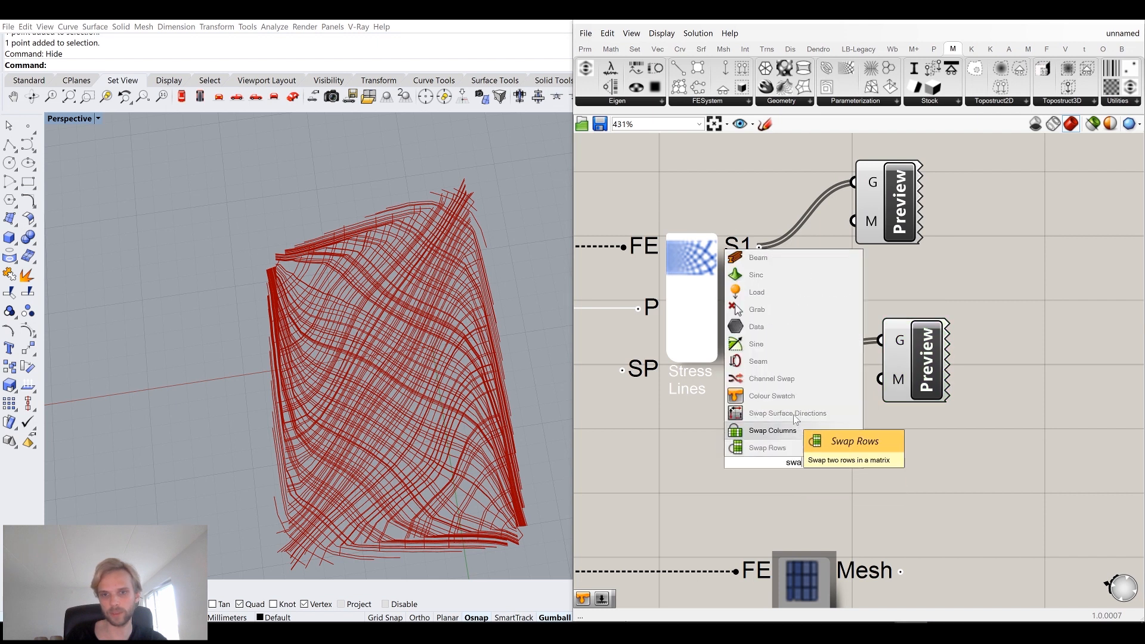
key(Return)
click(809, 463)
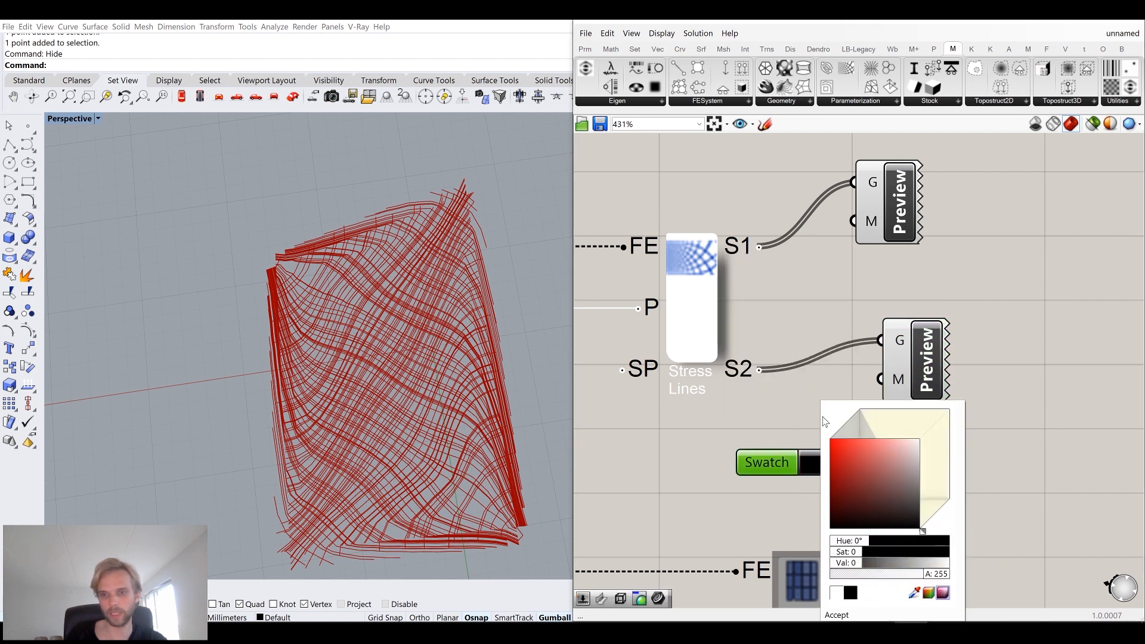
drag(853, 463, 881, 379)
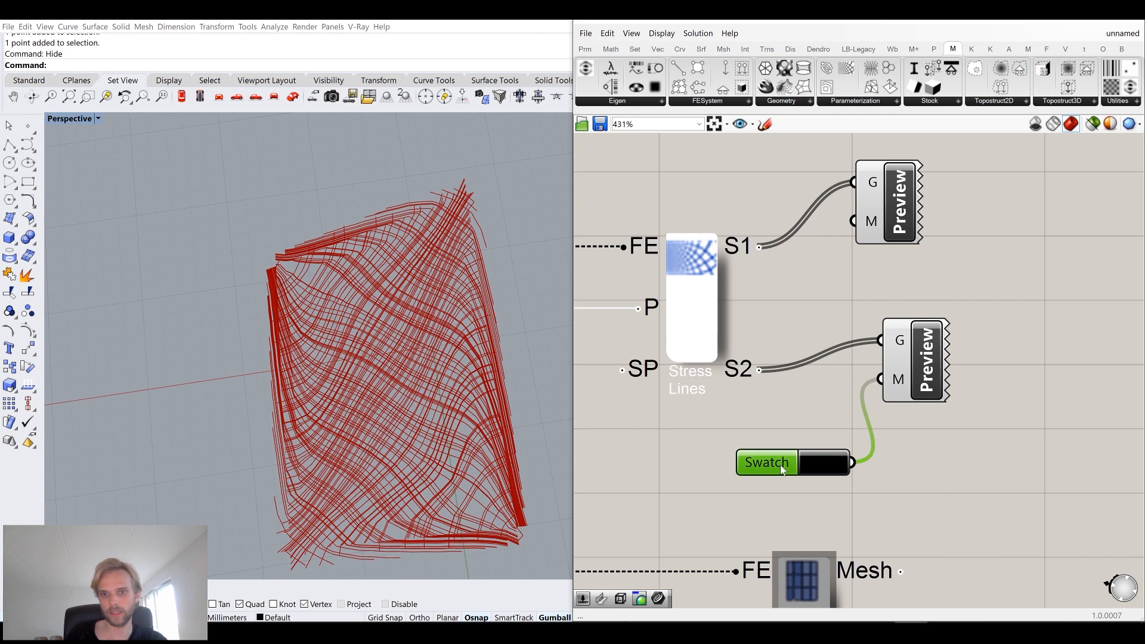
Duplicate the swatch, set its colour to white, and connect it to the first Custom Preview's material input.
alt+drag(780, 464, 710, 169)
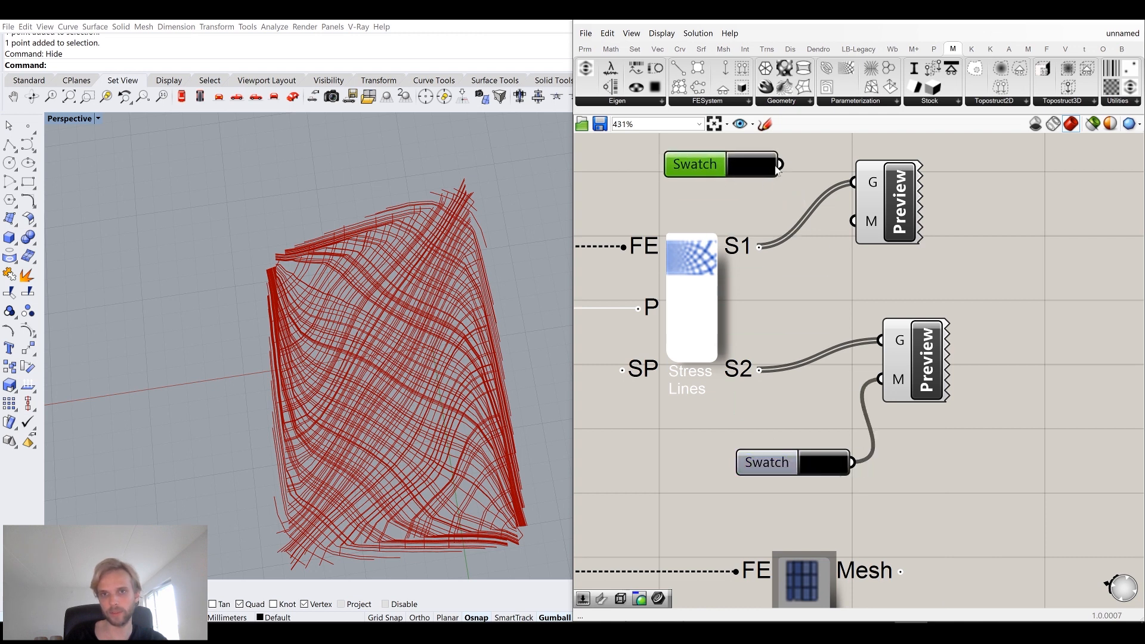
click(743, 168)
click(867, 327)
click(1041, 235)
Turn off the Stress Lines component's own preview.
click(692, 282)
middle_click(692, 281)
click(737, 248)
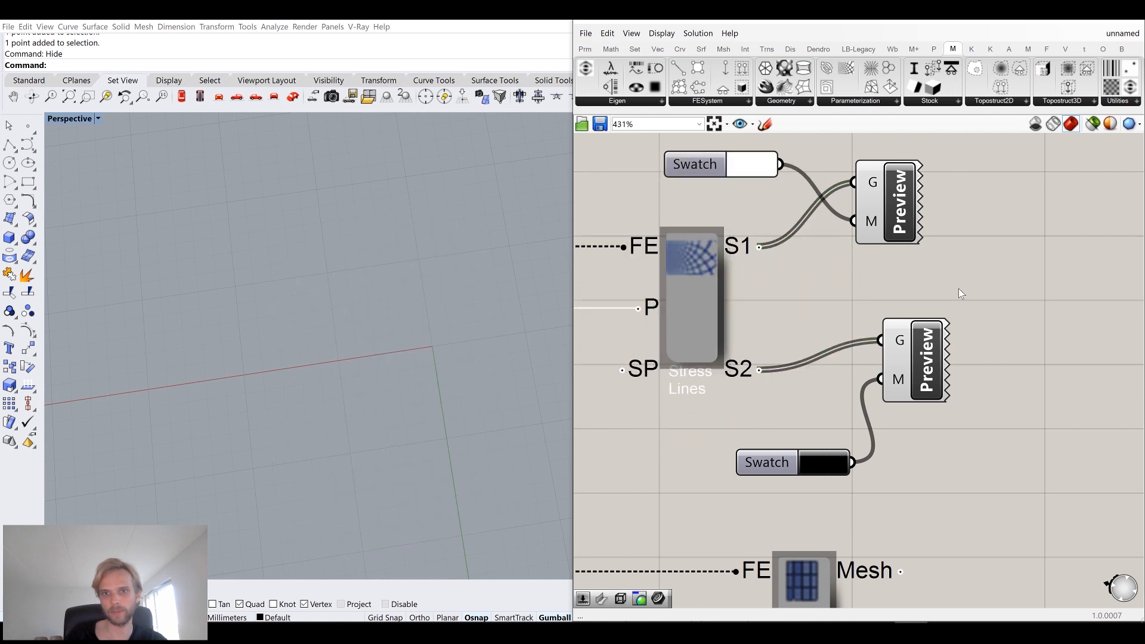
Set the Perspective viewport display mode to Wireframe.
mouse_move(873, 188)
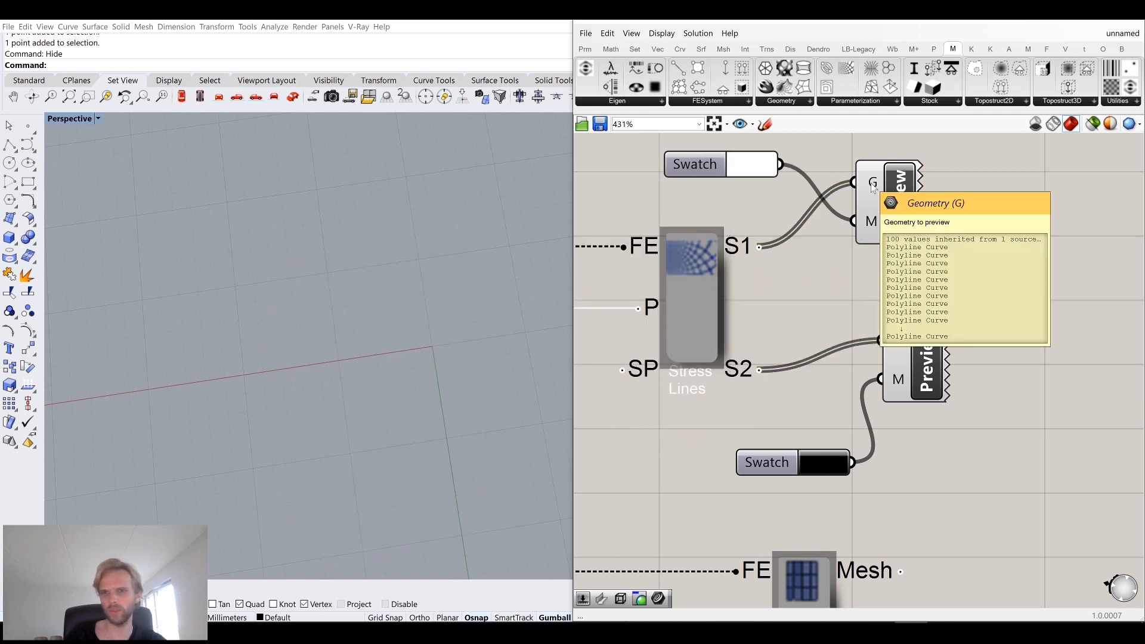
right_drag(266, 325, 284, 310)
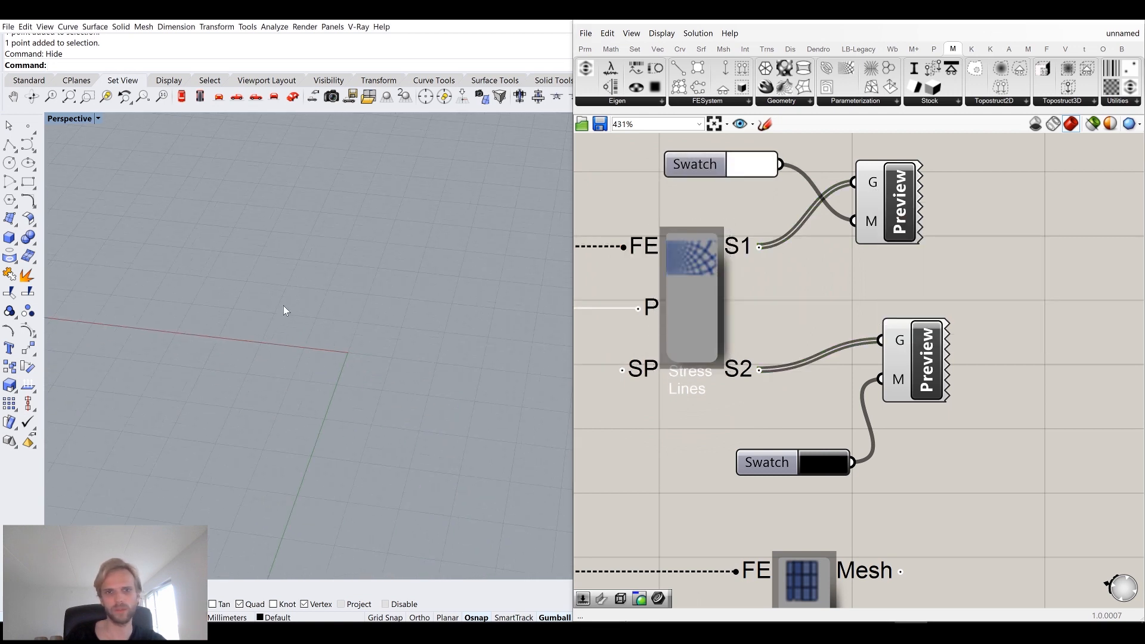
click(70, 118)
click(81, 145)
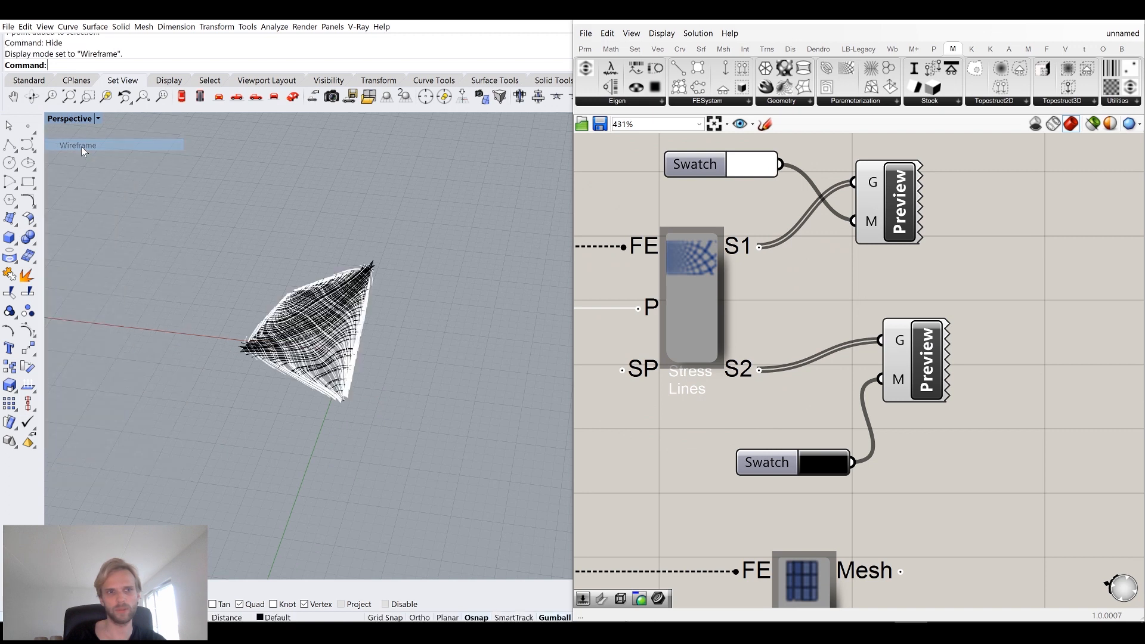
Orbit and zoom the Perspective view to examine the black and white stress lines.
right_drag(327, 378, 324, 262)
scroll(346, 417, up, 4)
scroll(313, 259, up, 6)
scroll(268, 303, down, 4)
scroll(322, 262, down, 2)
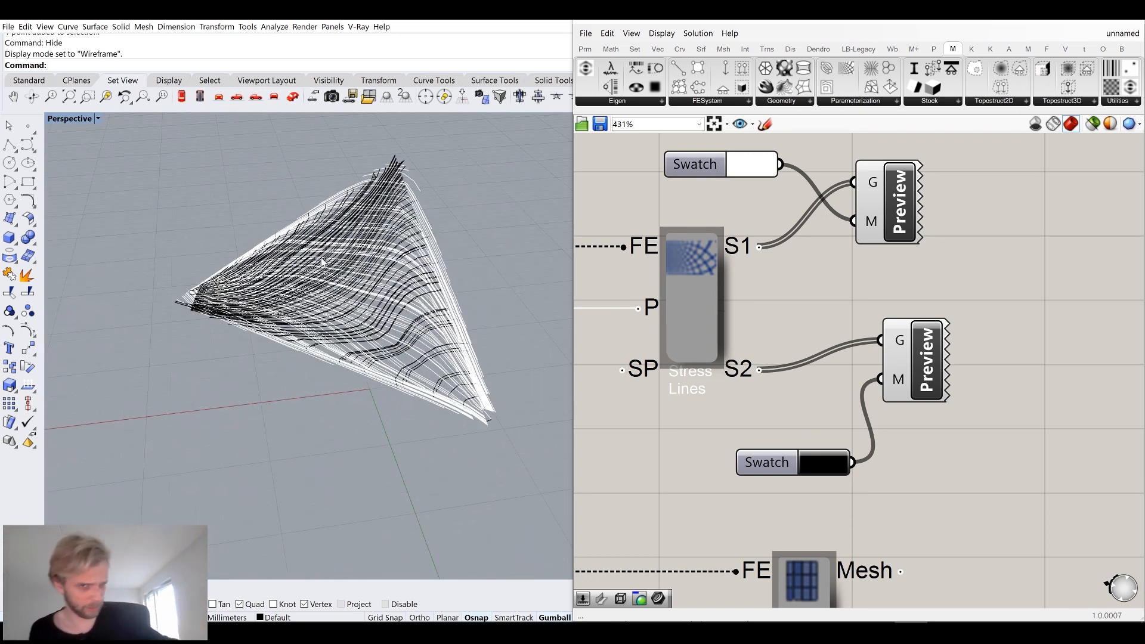
right_drag(419, 223, 326, 285)
scroll(317, 311, up, 3)
scroll(757, 351, down, 7)
scroll(681, 354, down, 3)
right_drag(682, 354, 1061, 330)
scroll(762, 323, down, 1)
scroll(762, 322, up, 4)
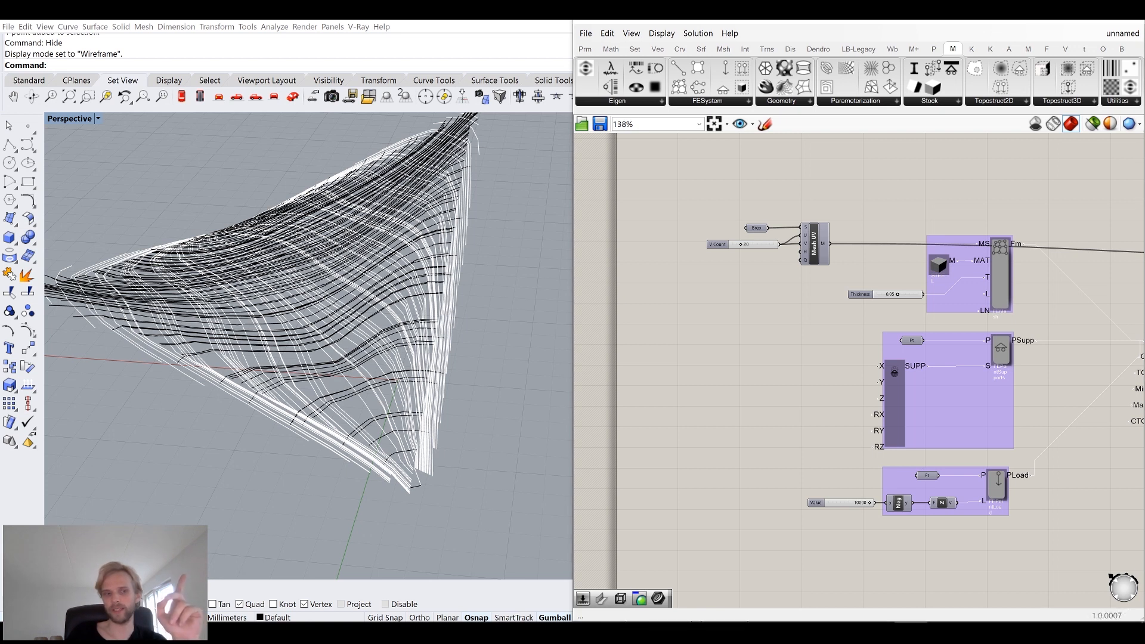
click(1143, 632)
double_click(1108, 31)
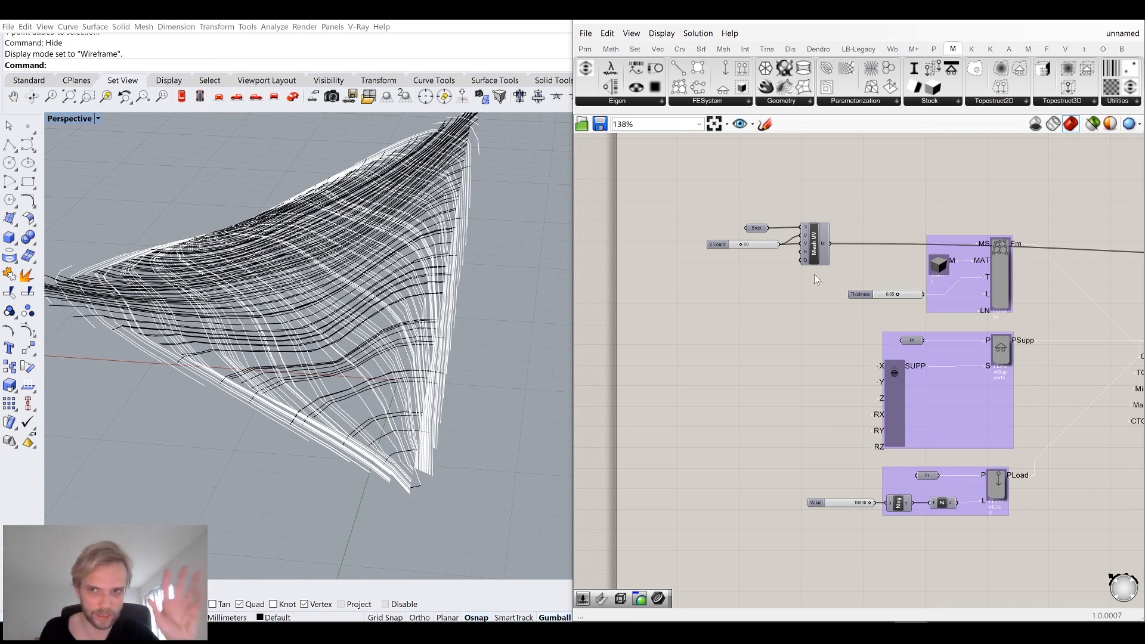
right_drag(784, 288, 733, 358)
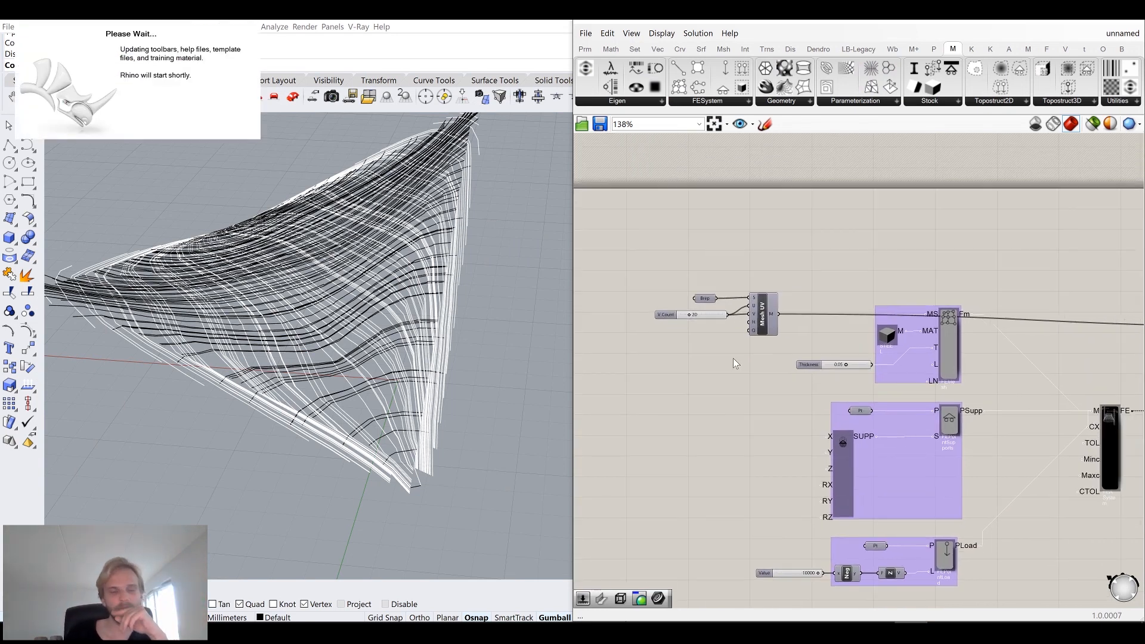
right_drag(271, 246, 277, 322)
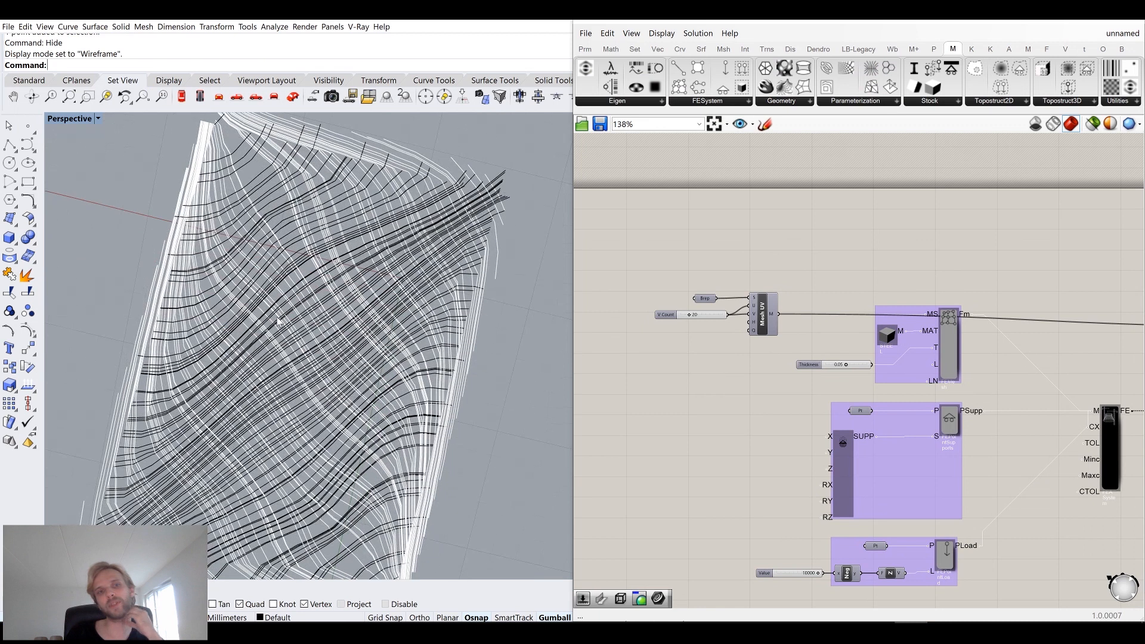
scroll(315, 274, down, 3)
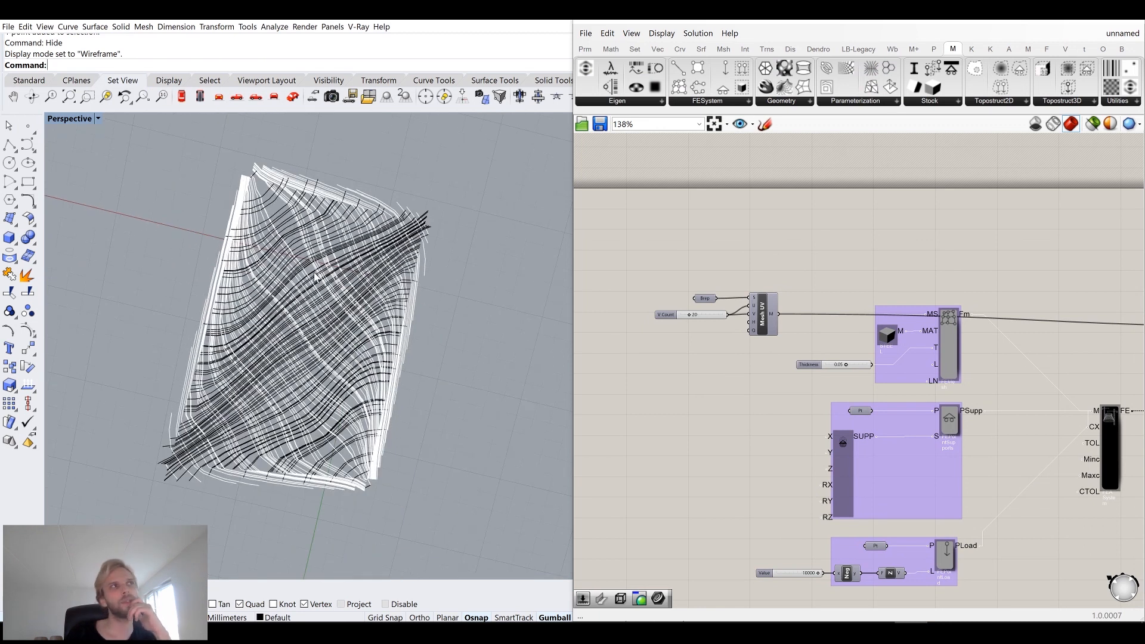
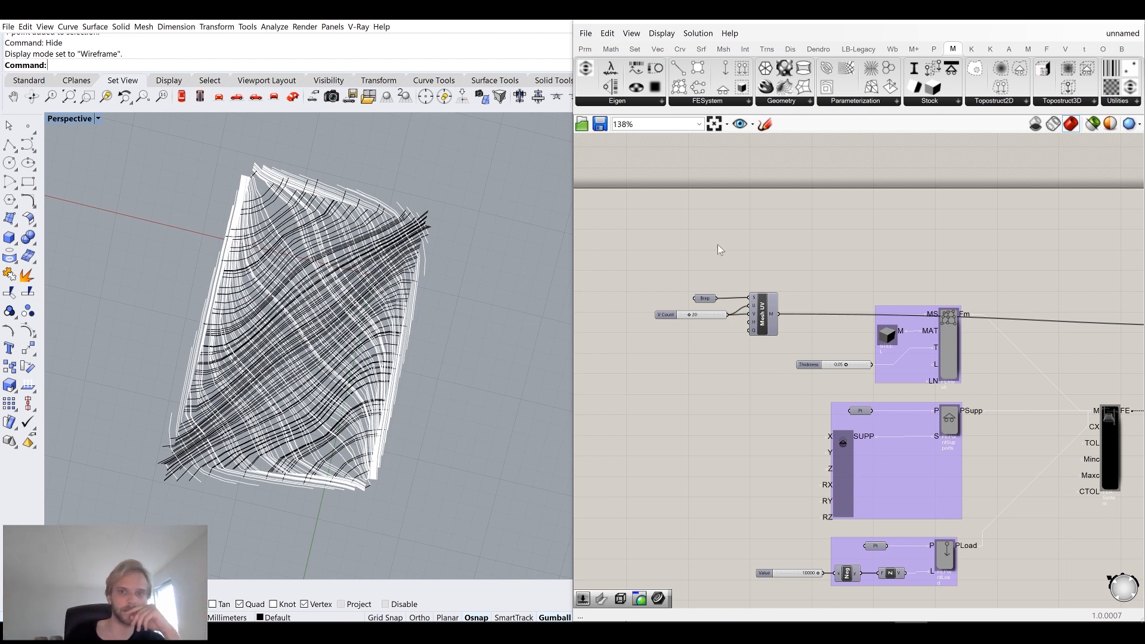
Launch Rhino WIP from the taskbar alongside the current session.
scroll(821, 291, down, 3)
right_drag(939, 299, 763, 263)
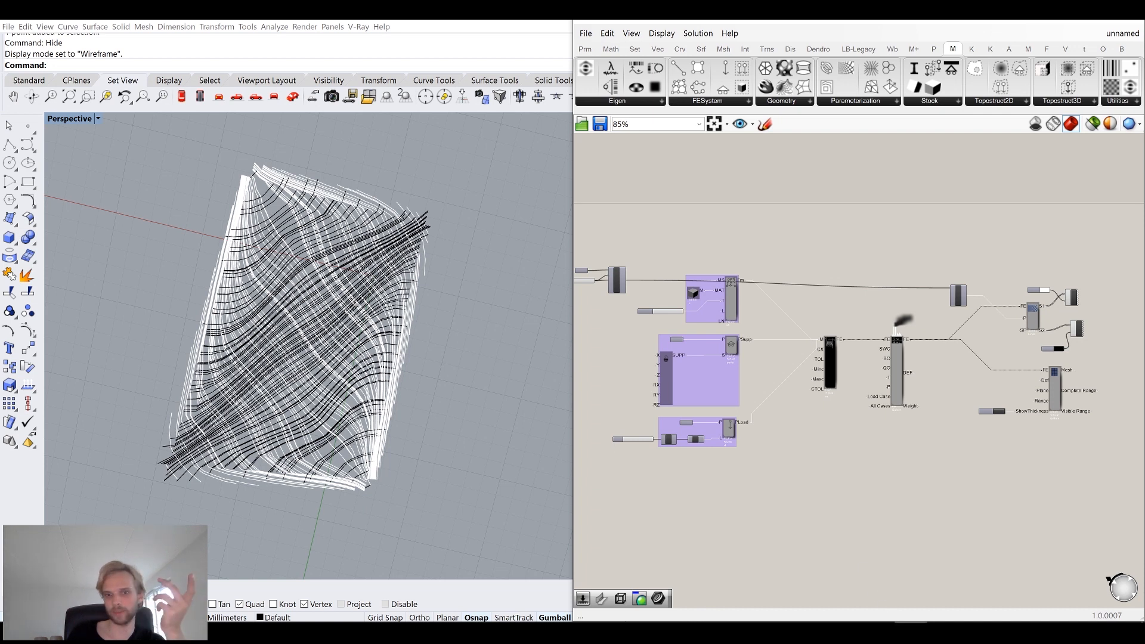
click(910, 632)
click(911, 632)
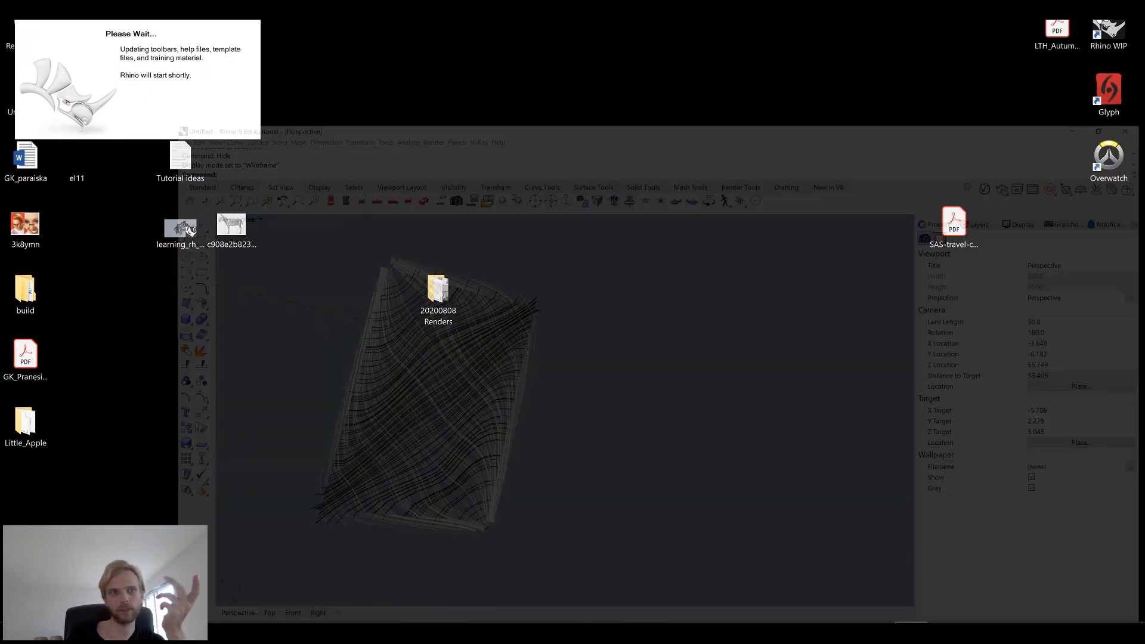
drag(797, 27, 1144, 156)
Set the Mesh UV V Count slider to 40.
right_drag(740, 331, 928, 369)
scroll(707, 300, up, 6)
right_drag(857, 363, 748, 337)
double_click(785, 341)
text(40)
key(Return)
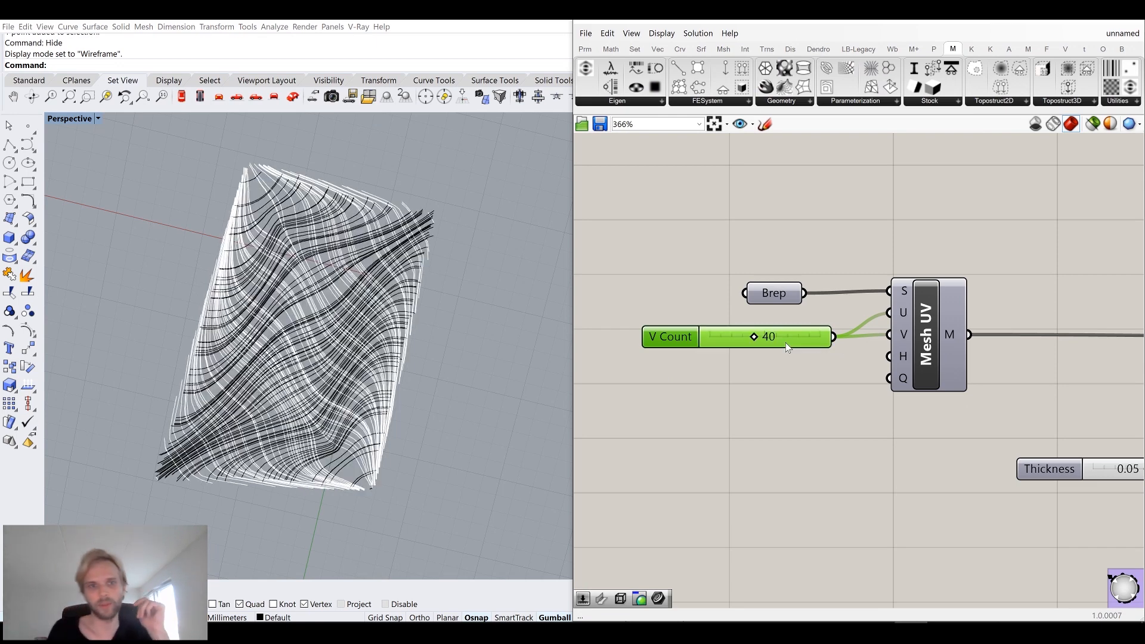
Toggle the Mesh UV component's preview in the viewport.
scroll(326, 404, up, 10)
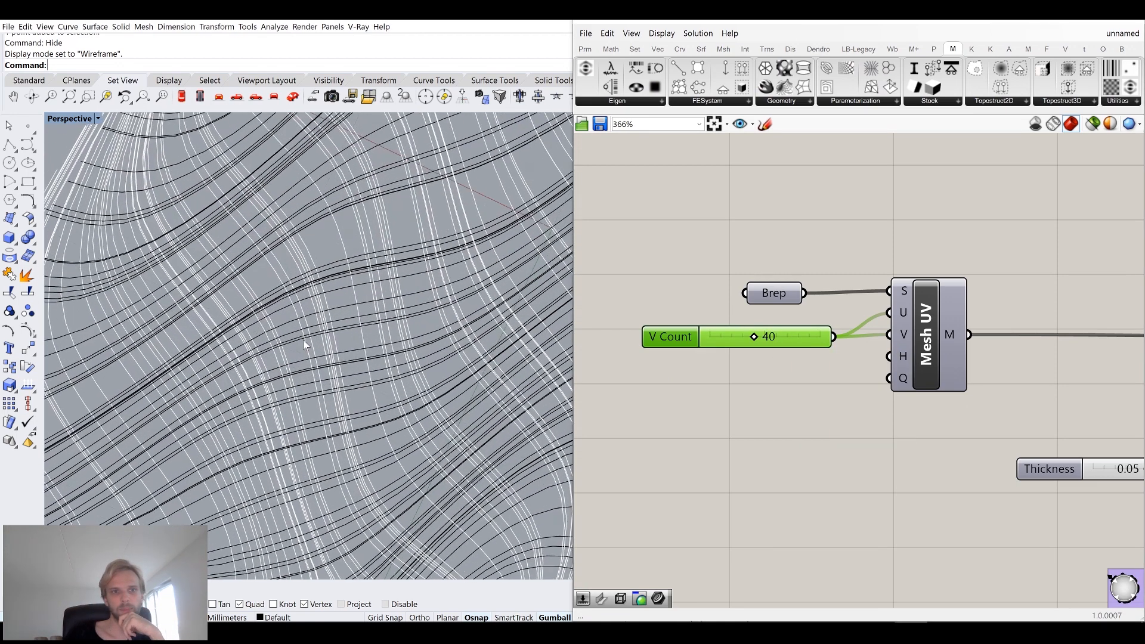
scroll(263, 219, down, 5)
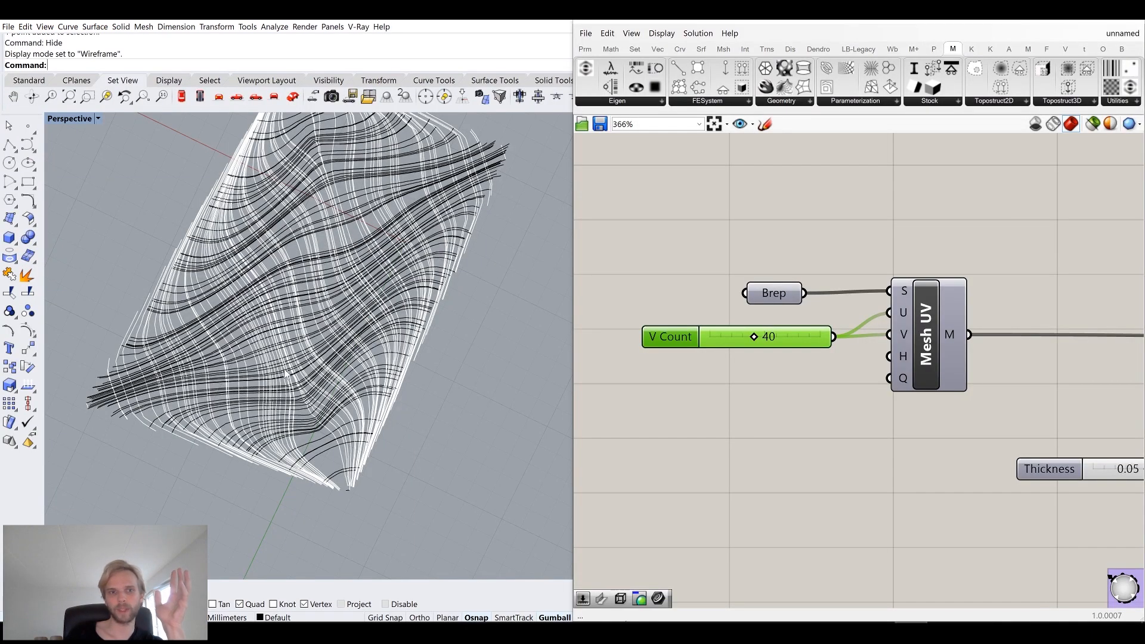
click(910, 316)
middle_click(928, 312)
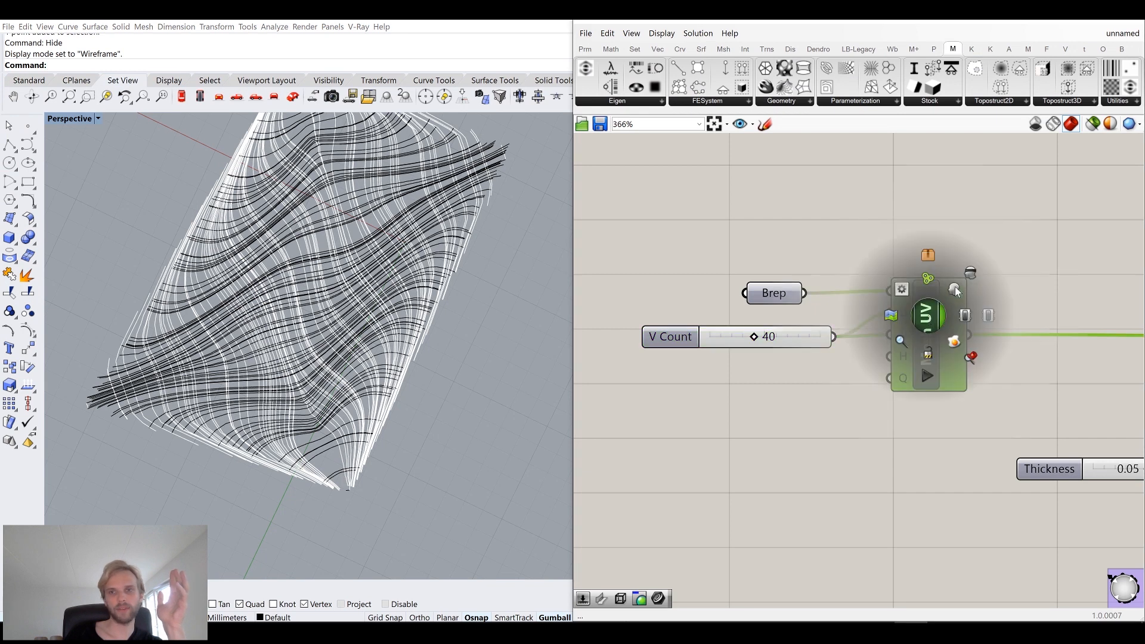
click(954, 289)
middle_click(933, 311)
click(972, 272)
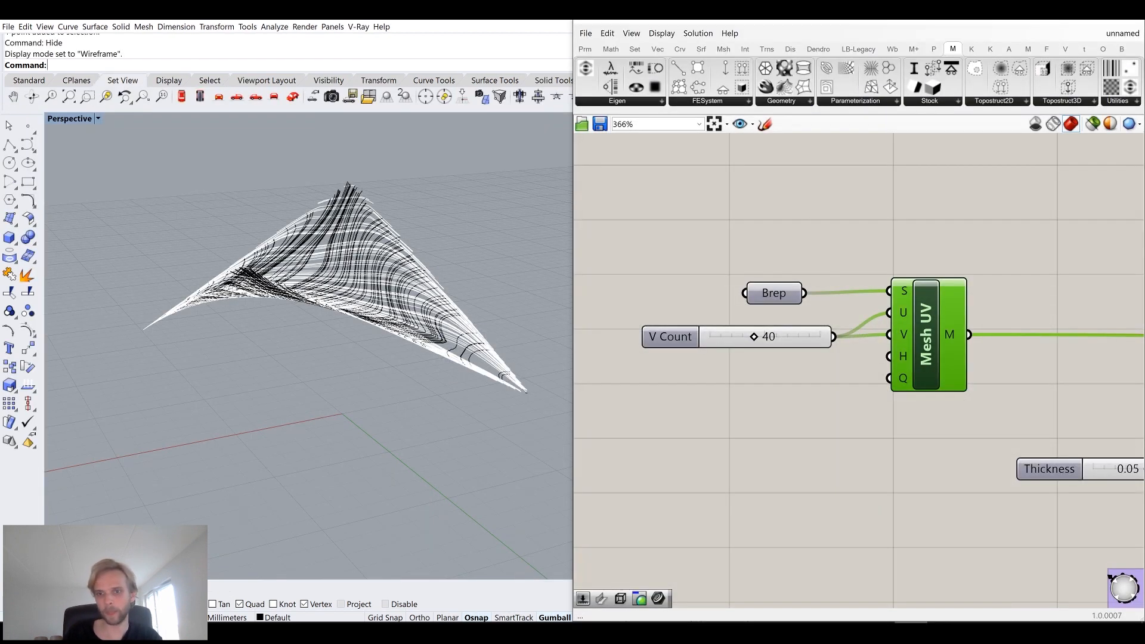
Bake the Mesh UV output mesh onto the Default layer.
scroll(828, 324, down, 3)
right_drag(1107, 370, 717, 362)
scroll(912, 381, down, 4)
scroll(859, 380, up, 4)
right_drag(608, 346, 766, 344)
scroll(764, 344, up, 4)
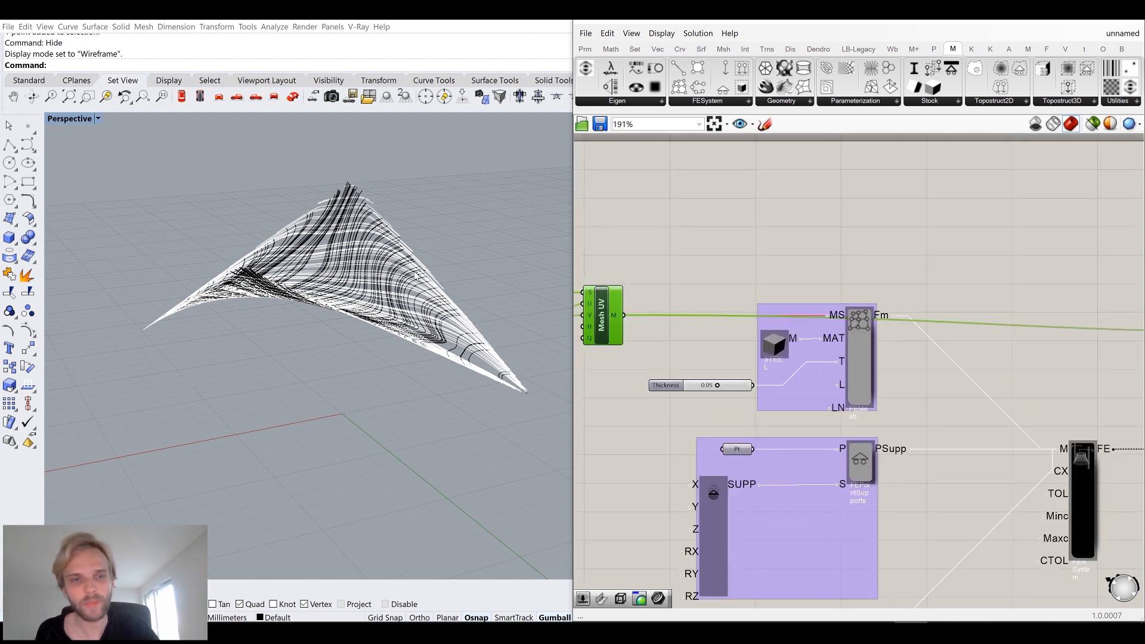
right_drag(541, 230, 544, 319)
scroll(617, 316, up, 3)
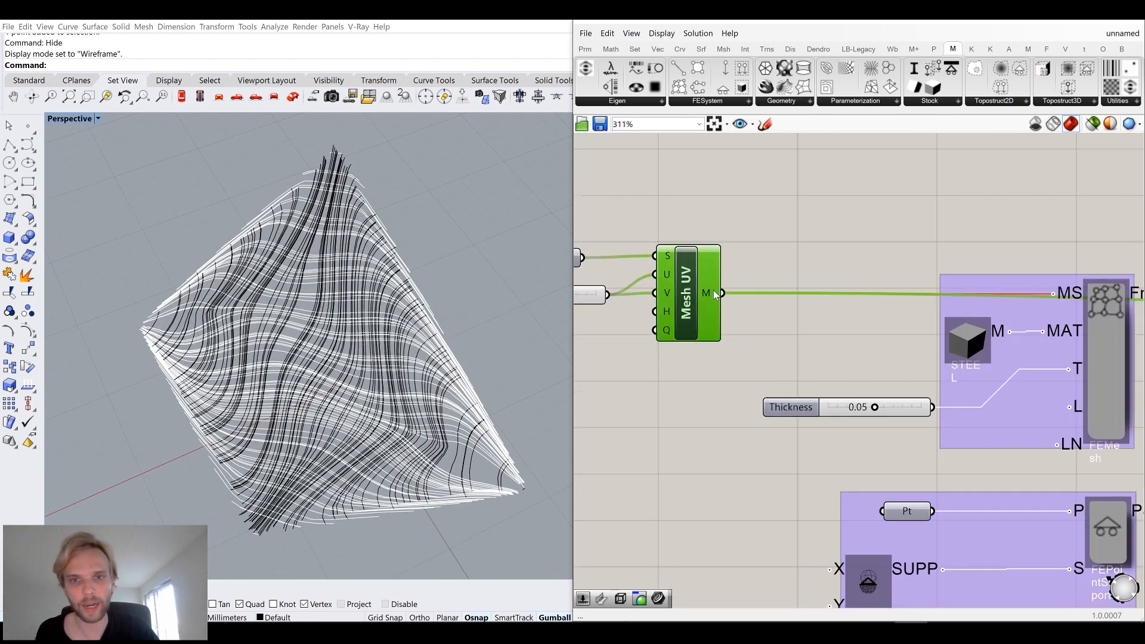
right_click(704, 293)
click(737, 313)
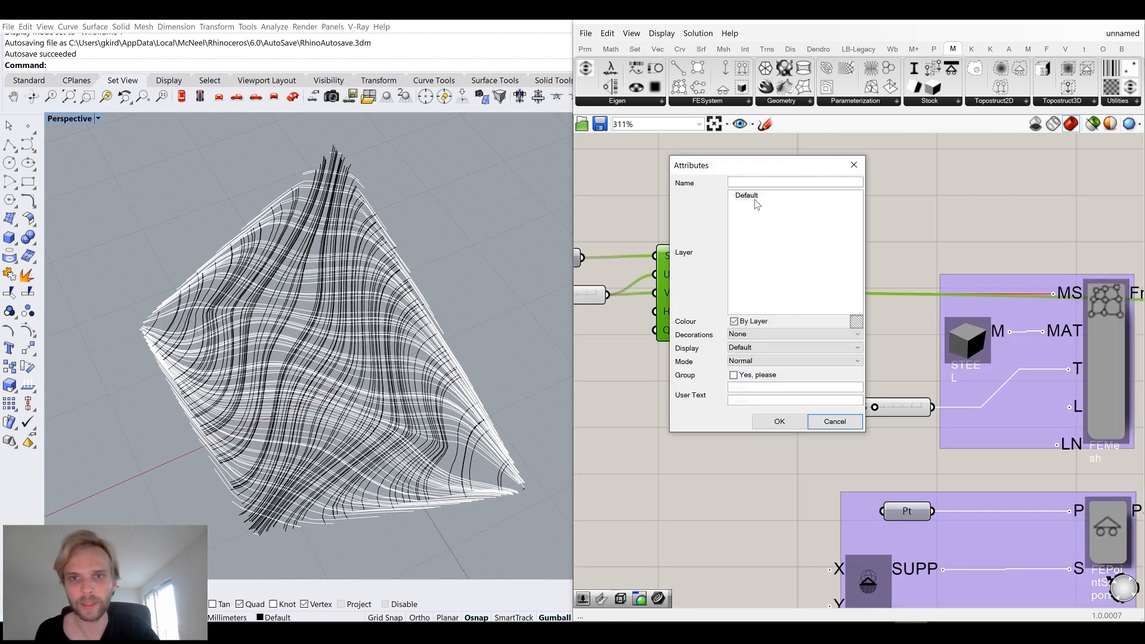
click(775, 422)
click(801, 226)
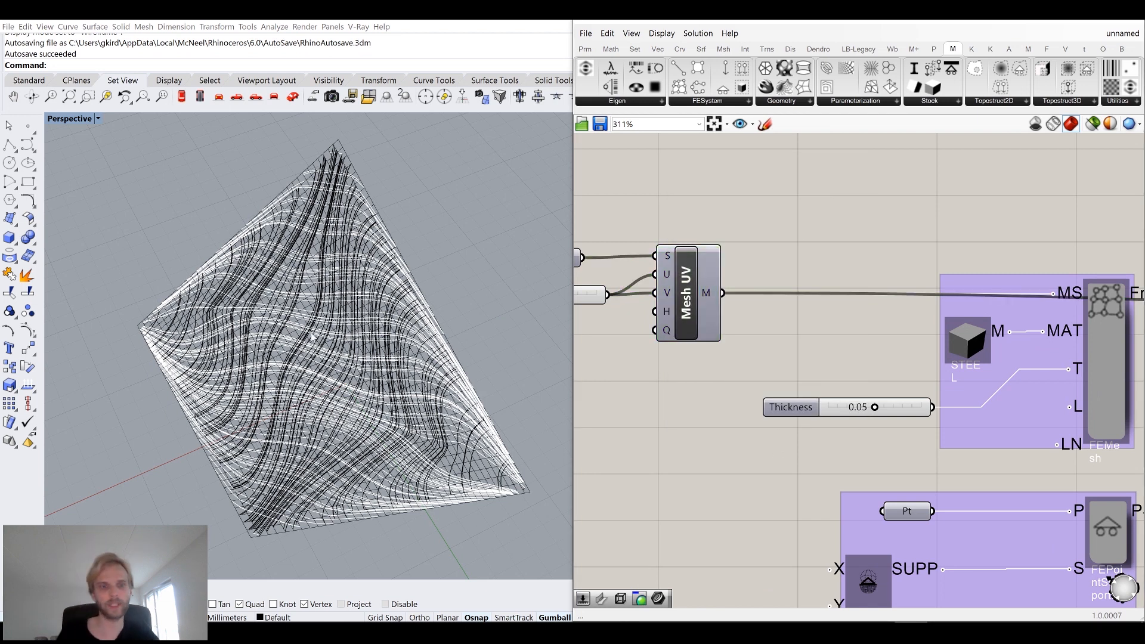
scroll(701, 307, down, 5)
scroll(862, 343, down, 5)
right_drag(928, 358, 781, 341)
scroll(919, 341, up, 9)
scroll(748, 348, up, 3)
right_click(702, 323)
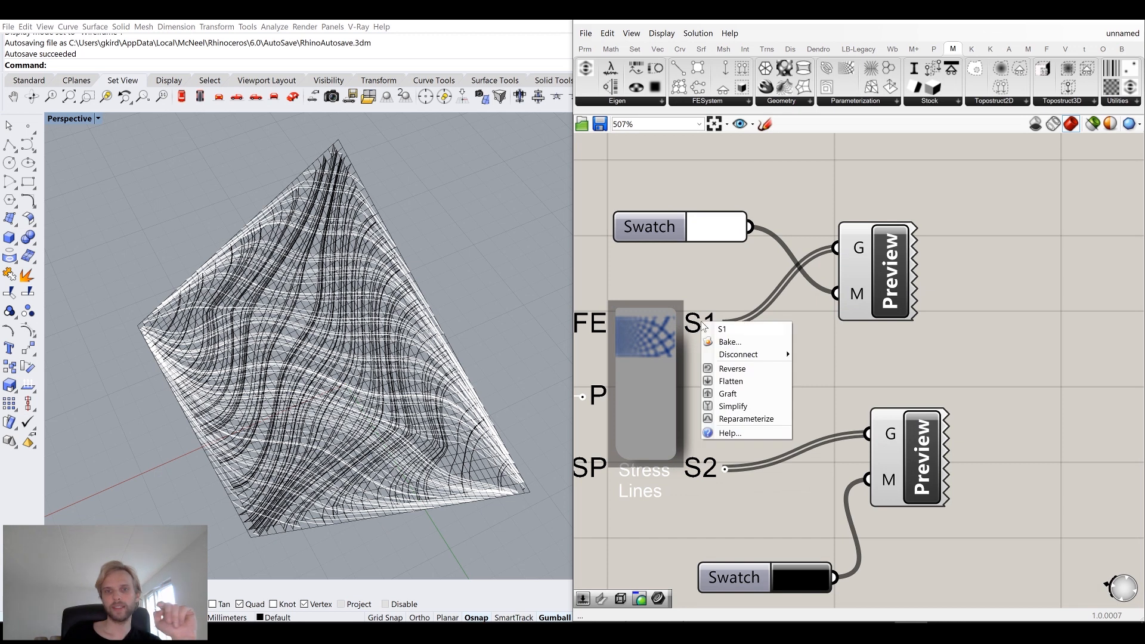
click(610, 268)
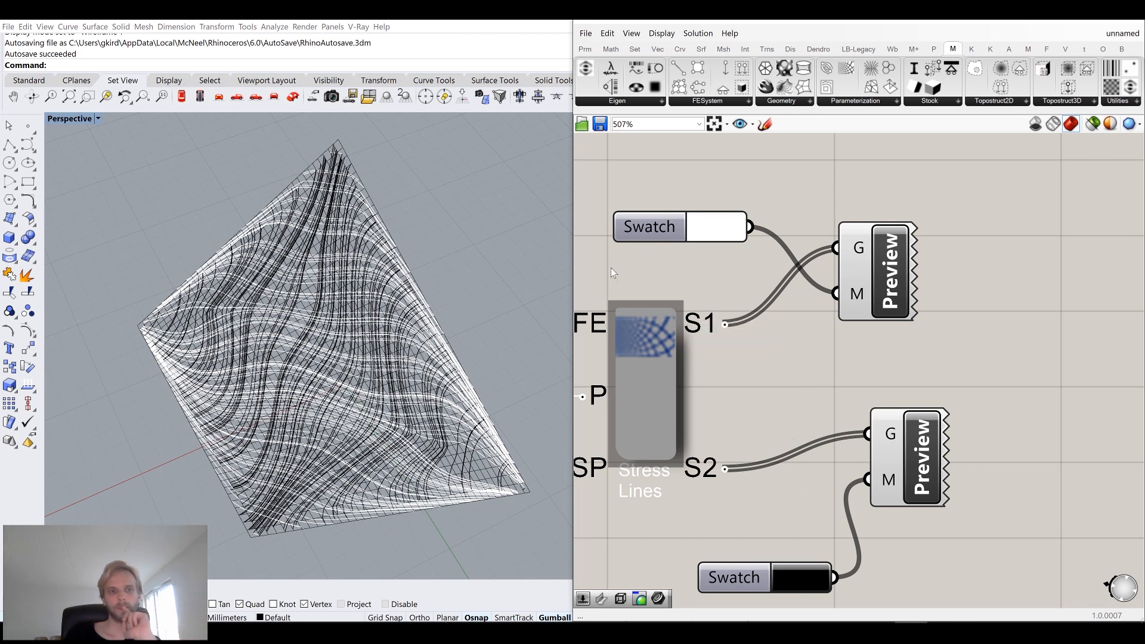
Temporarily hide the first Custom Preview to compare the stress lines in the viewport.
click(897, 266)
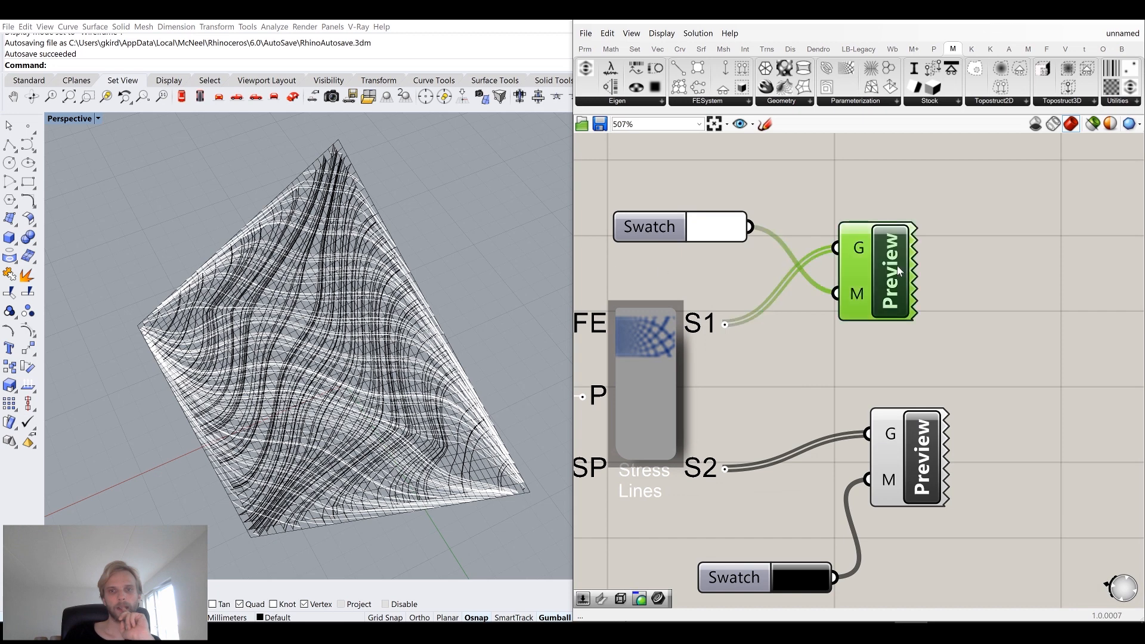
middle_click(897, 266)
click(942, 221)
right_drag(410, 296, 375, 319)
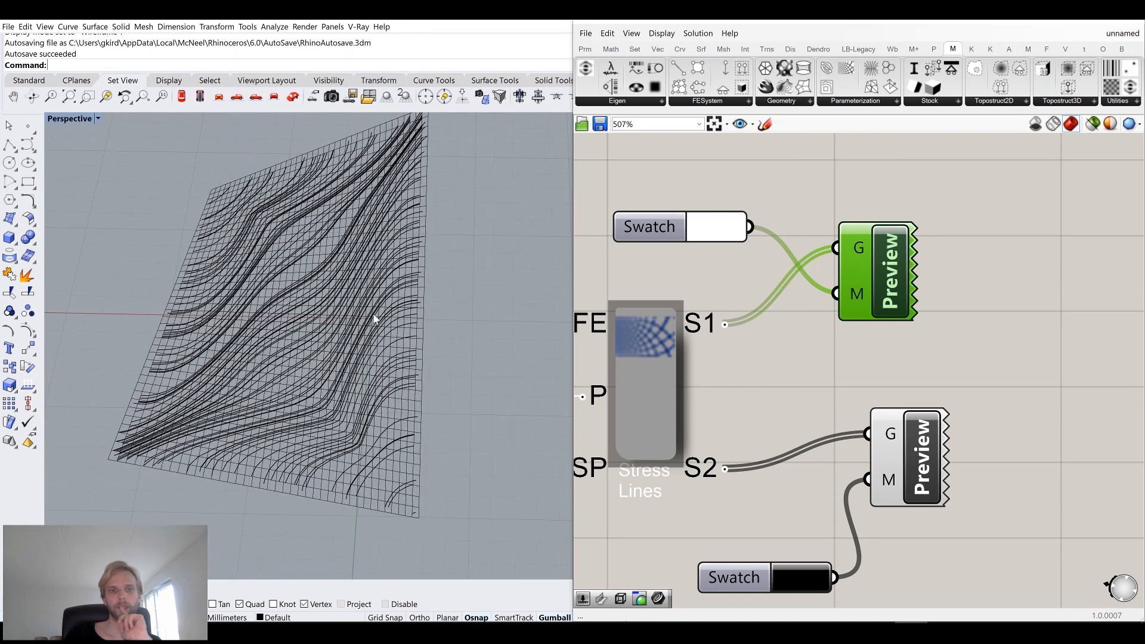
middle_click(896, 273)
click(974, 263)
Bake the white stress lines from the first Custom Preview component.
right_click(897, 273)
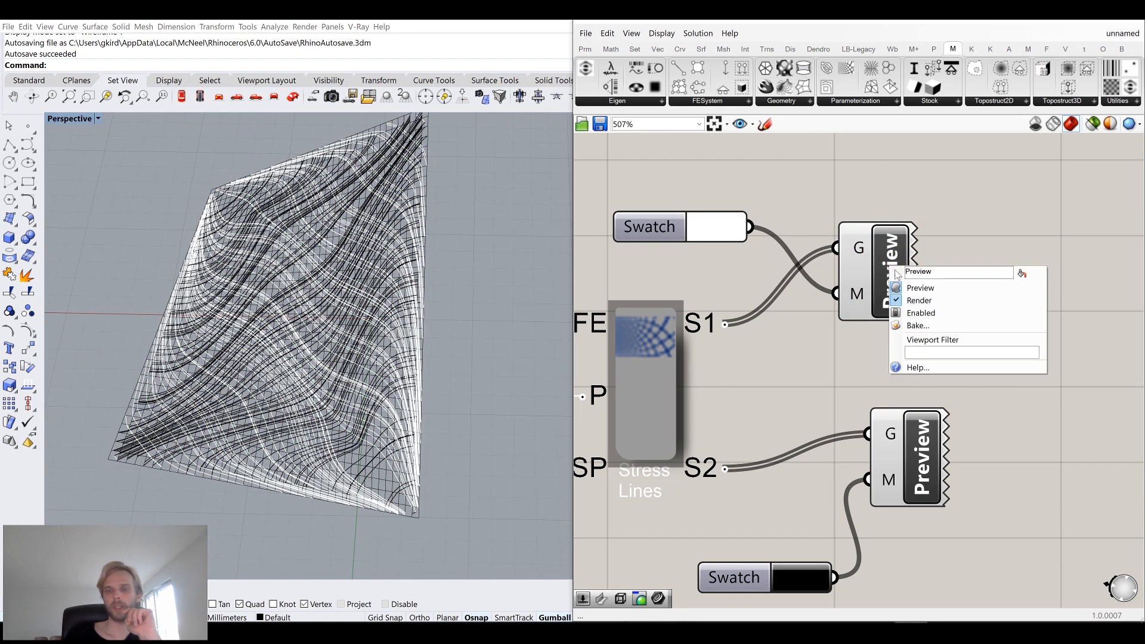
click(918, 325)
click(901, 224)
Bake the black stress lines from the second Custom Preview onto the Default layer.
click(937, 451)
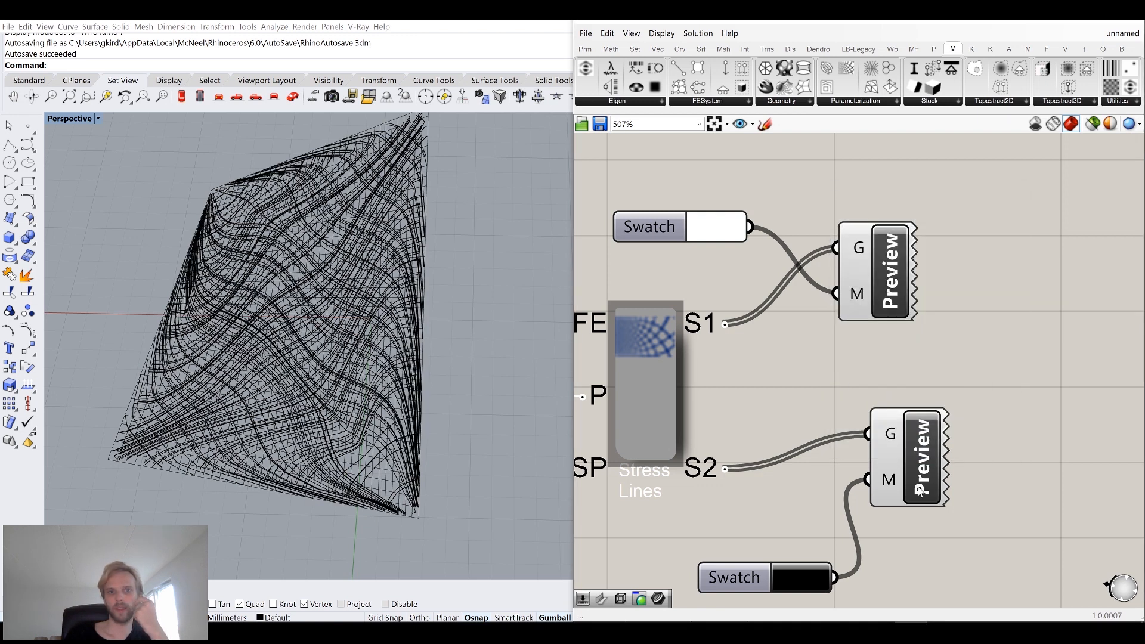
click(919, 490)
right_click(919, 490)
click(943, 543)
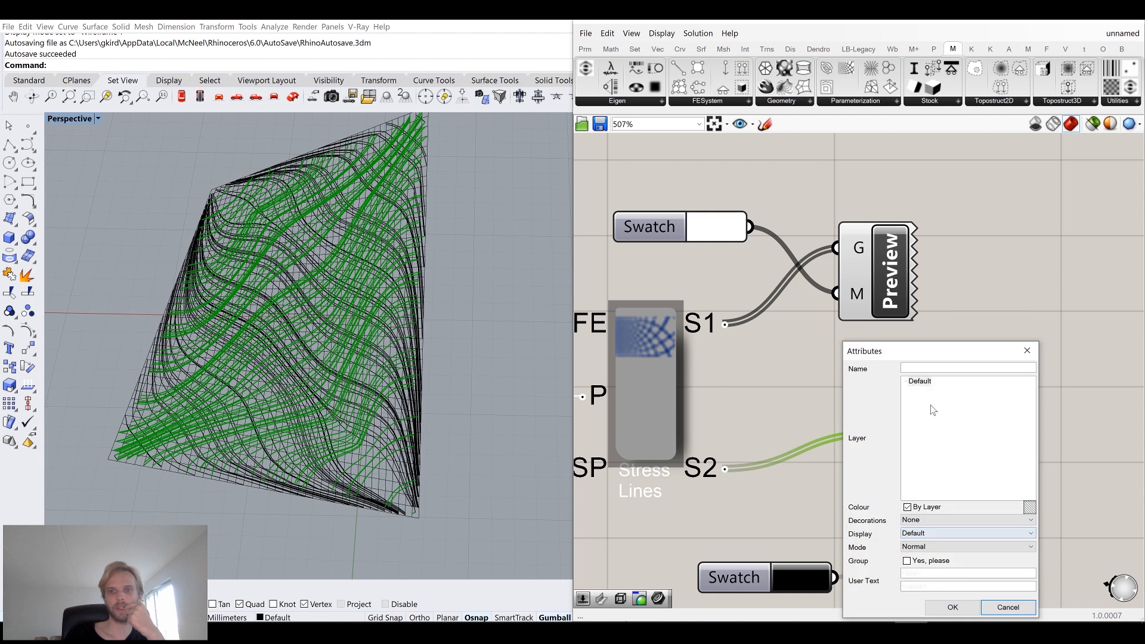
click(922, 381)
click(952, 607)
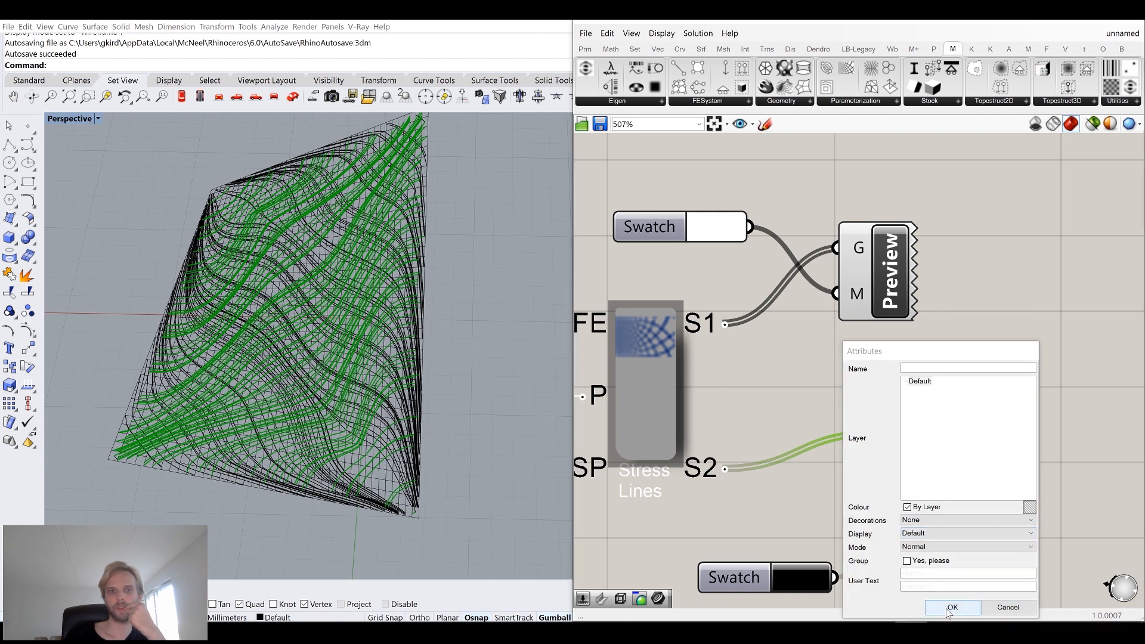
Select all baked curves with SelCrv and group them.
right_drag(273, 398, 278, 356)
text(SelC)
key(Return)
text(Group)
key(Return)
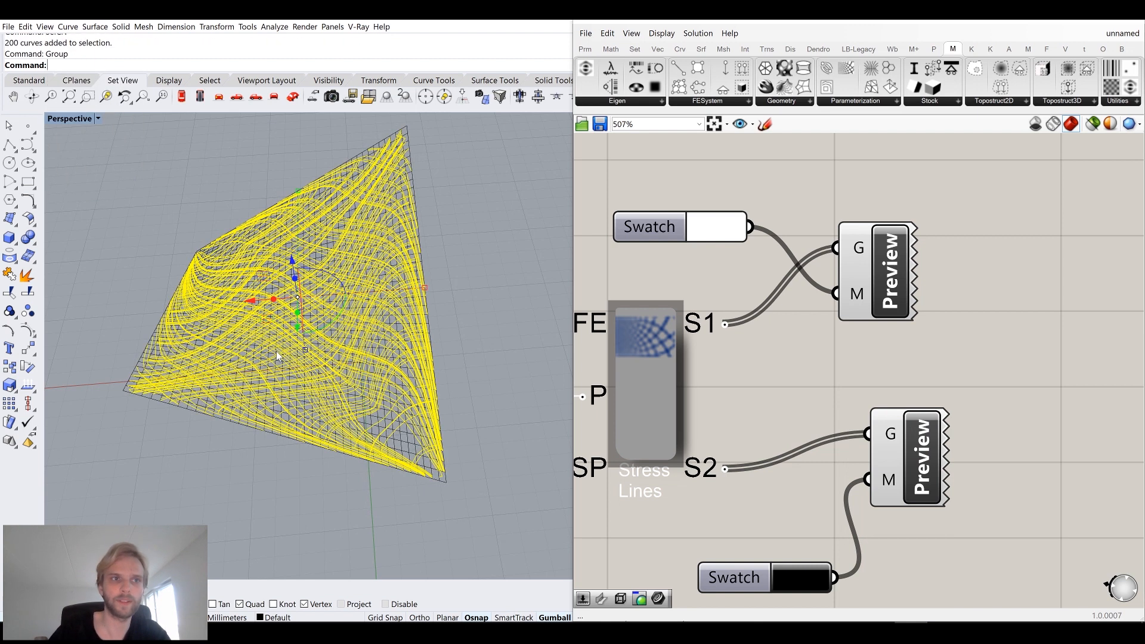
Select the grouped curves and baked mesh and copy them to the clipboard.
key(Escape)
click(288, 363)
click(472, 278)
drag(300, 519, 234, 385)
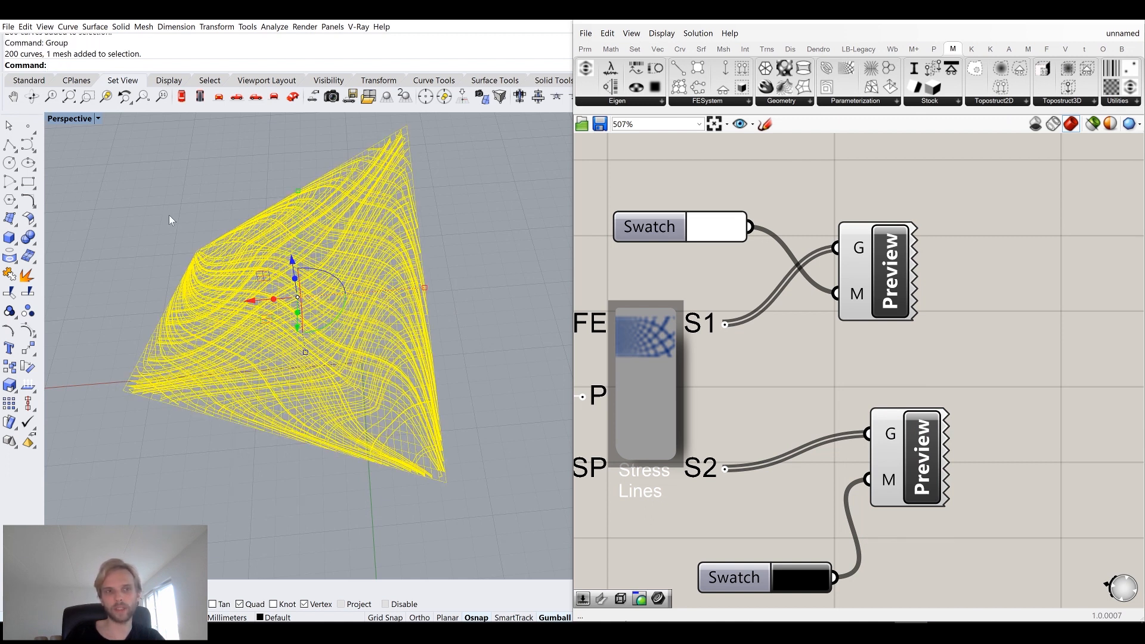
key(ctrl+c)
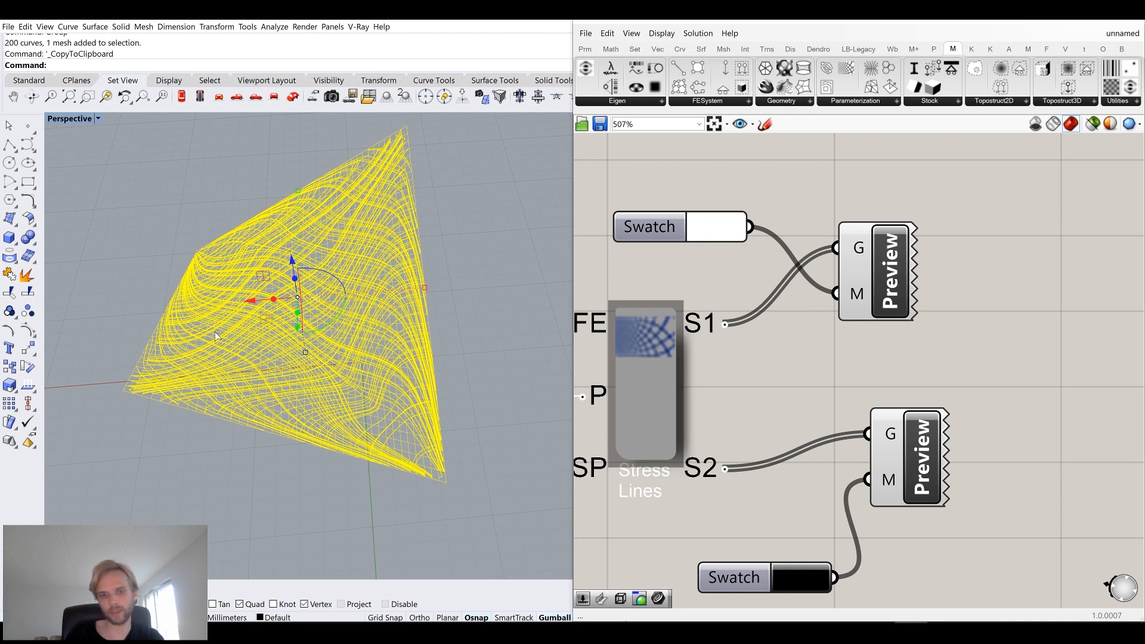
Switch to Rhino WIP and paste the copied curves and mesh.
click(944, 632)
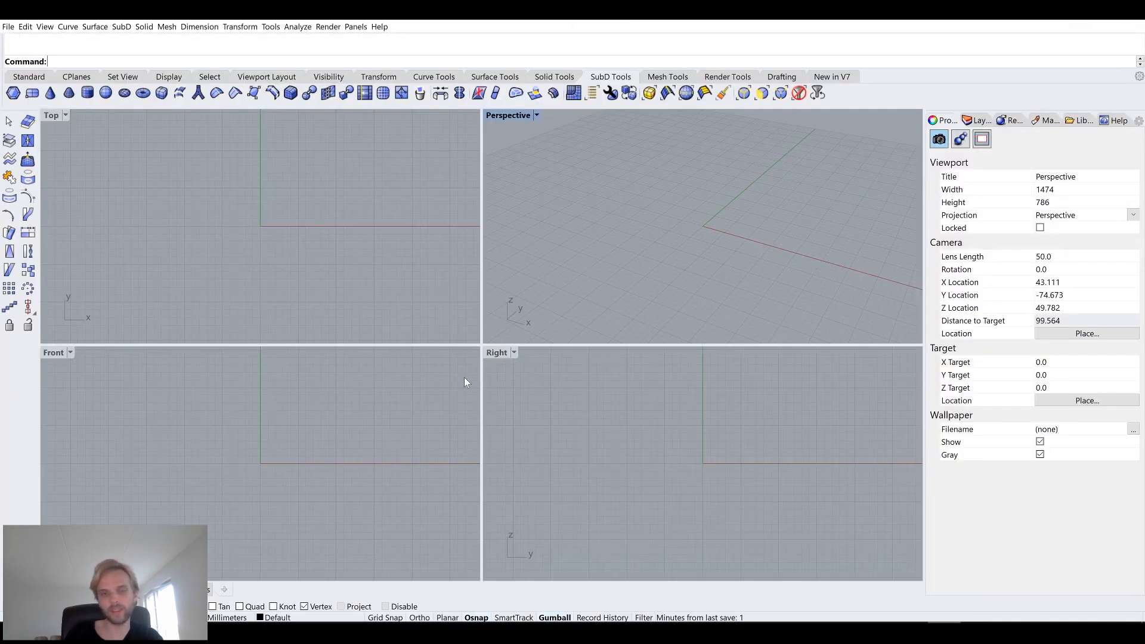
click(329, 242)
key(ctrl+v)
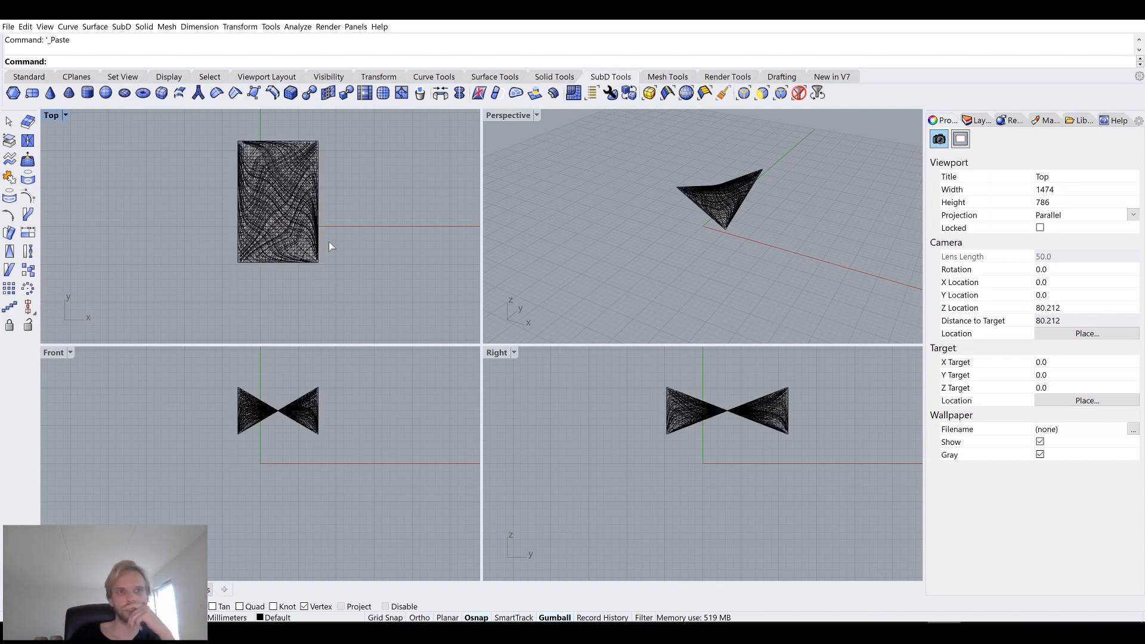
Maximize the Perspective viewport and set its display mode to Shaded.
double_click(509, 116)
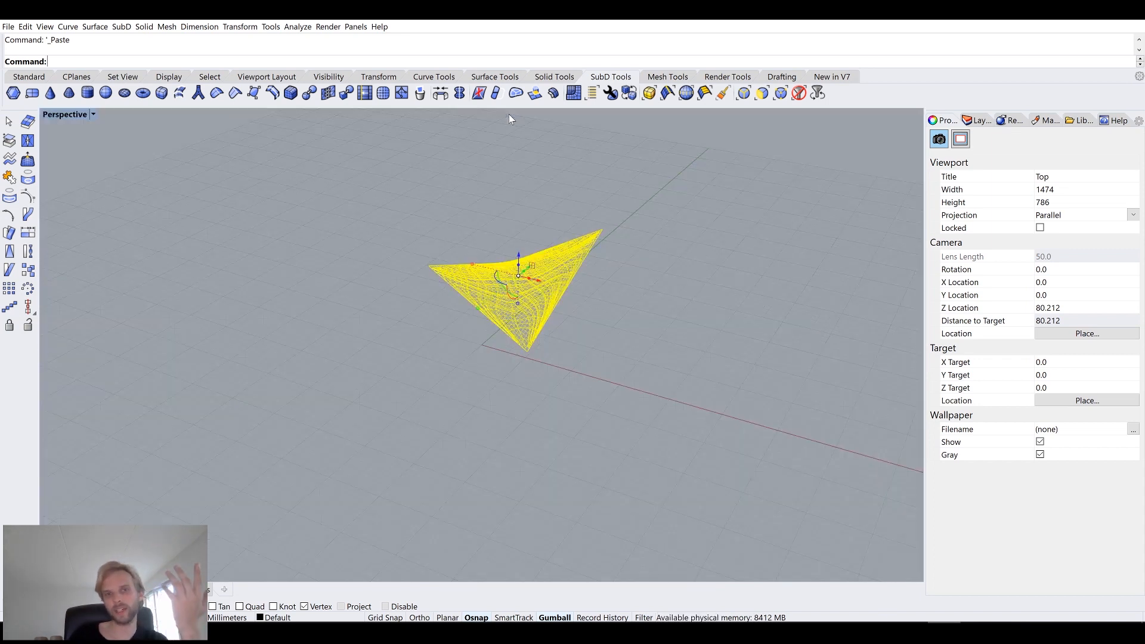
click(629, 356)
right_drag(627, 356, 613, 347)
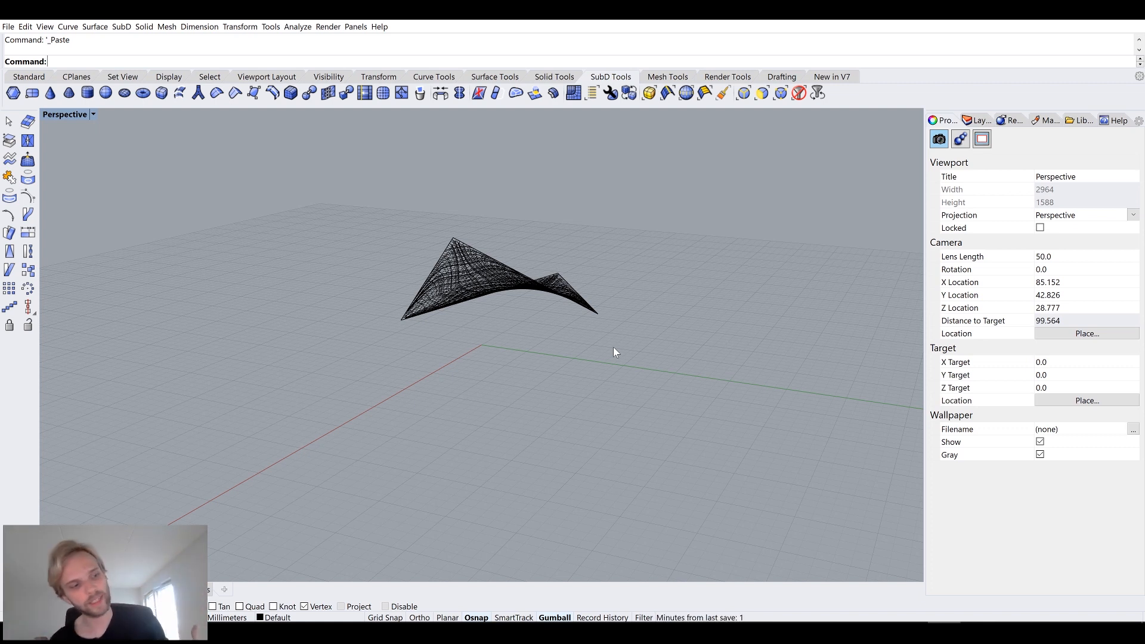
right_drag(551, 279, 477, 312)
scroll(477, 313, up, 6)
shift+right_drag(486, 352, 445, 262)
scroll(345, 294, up, 6)
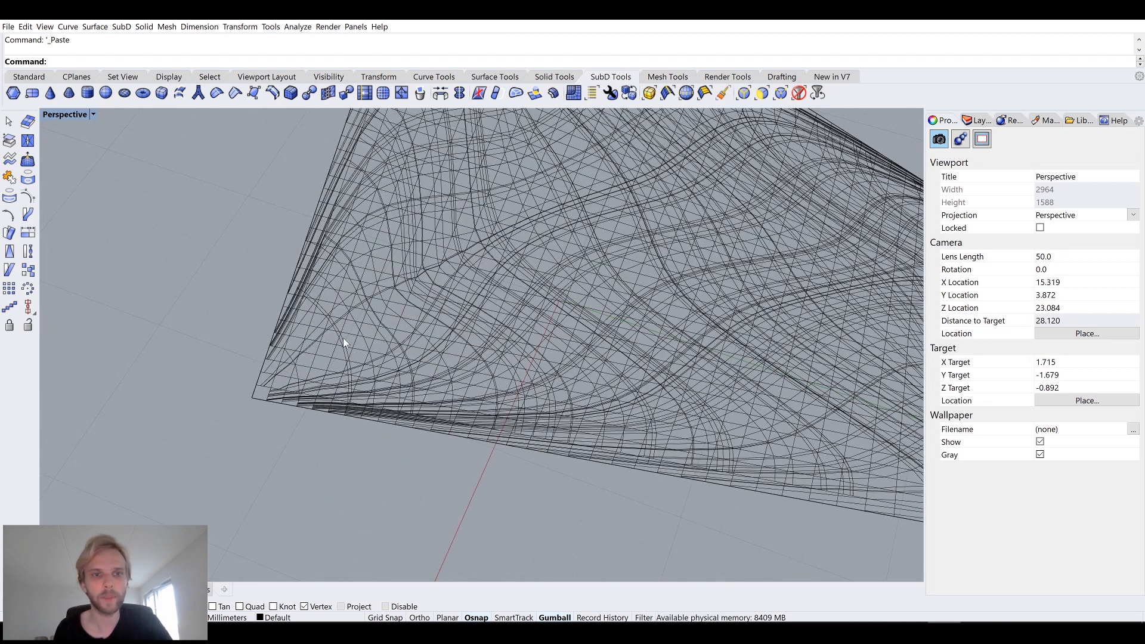
click(57, 117)
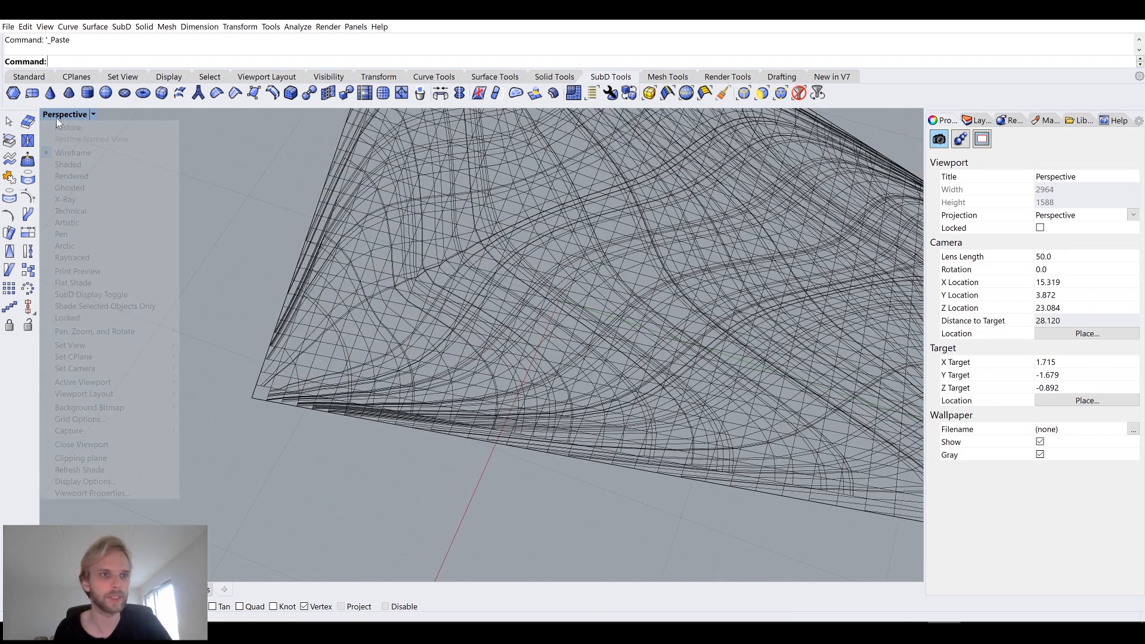
click(79, 165)
mouse_move(290, 313)
right_down()
mouse_move(409, 253)
mouse_move(366, 370)
right_up()
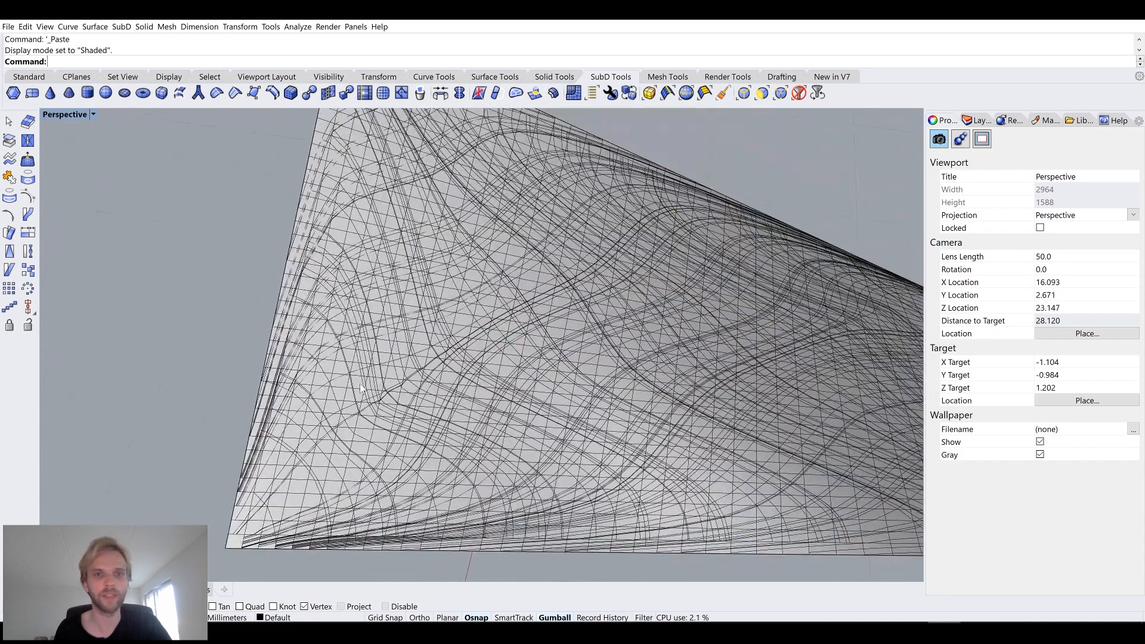
scroll(366, 370, down, 4)
scroll(338, 413, up, 4)
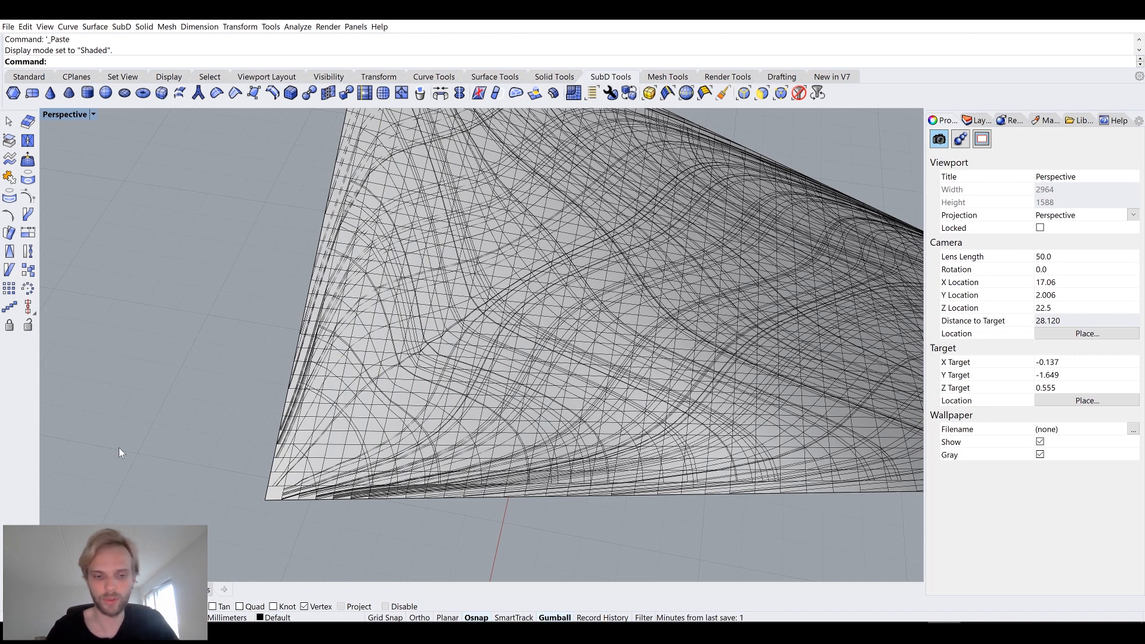
Start QuadRemesh on the baked mesh, keeping a target quad count of 2000 and adaptive size of 50%.
text(QuadRemesh)
key(Return)
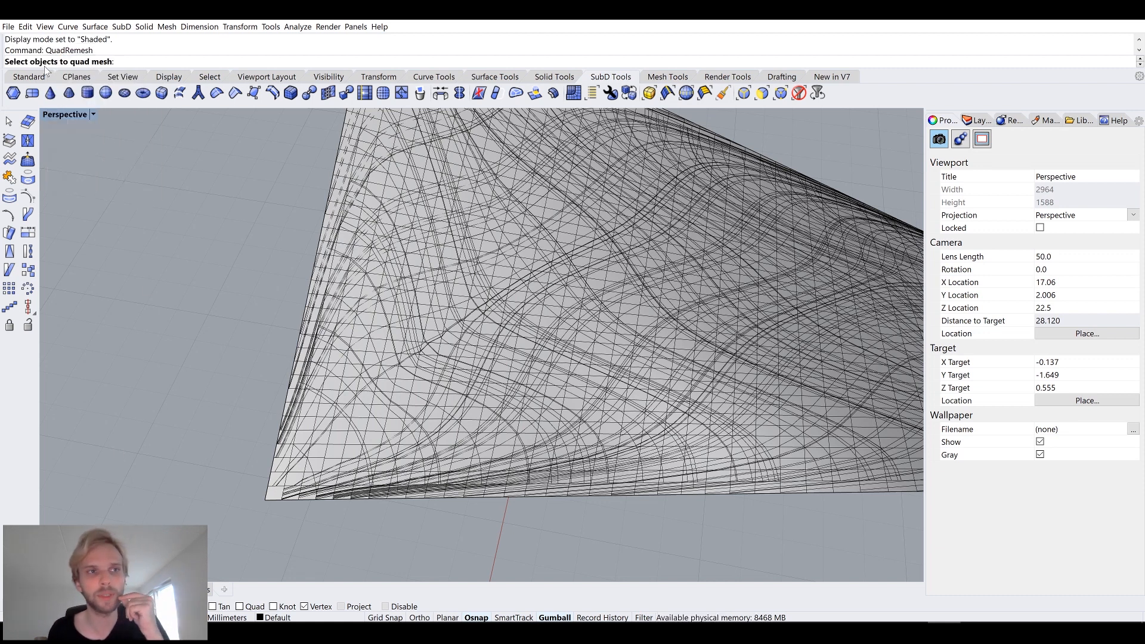
click(337, 450)
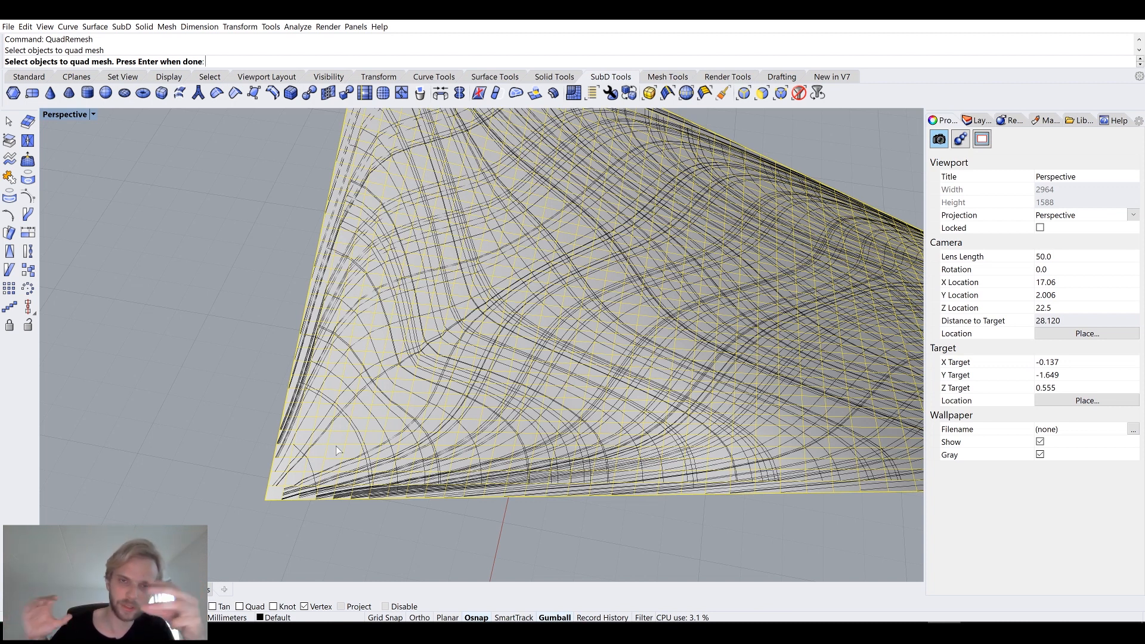
key(Return)
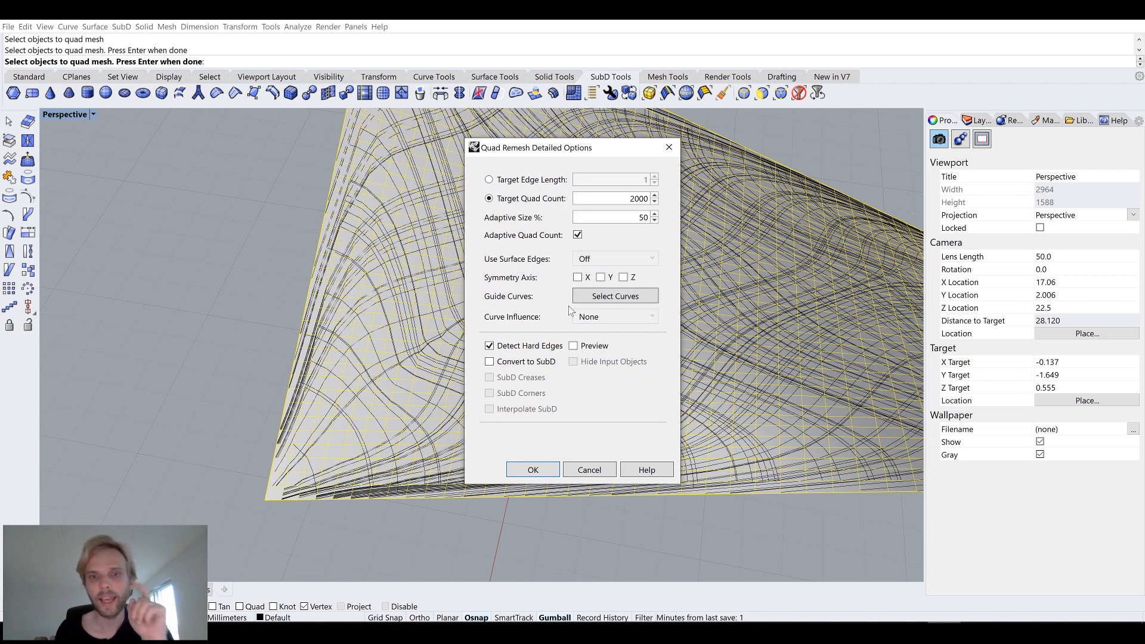
drag(582, 148, 731, 123)
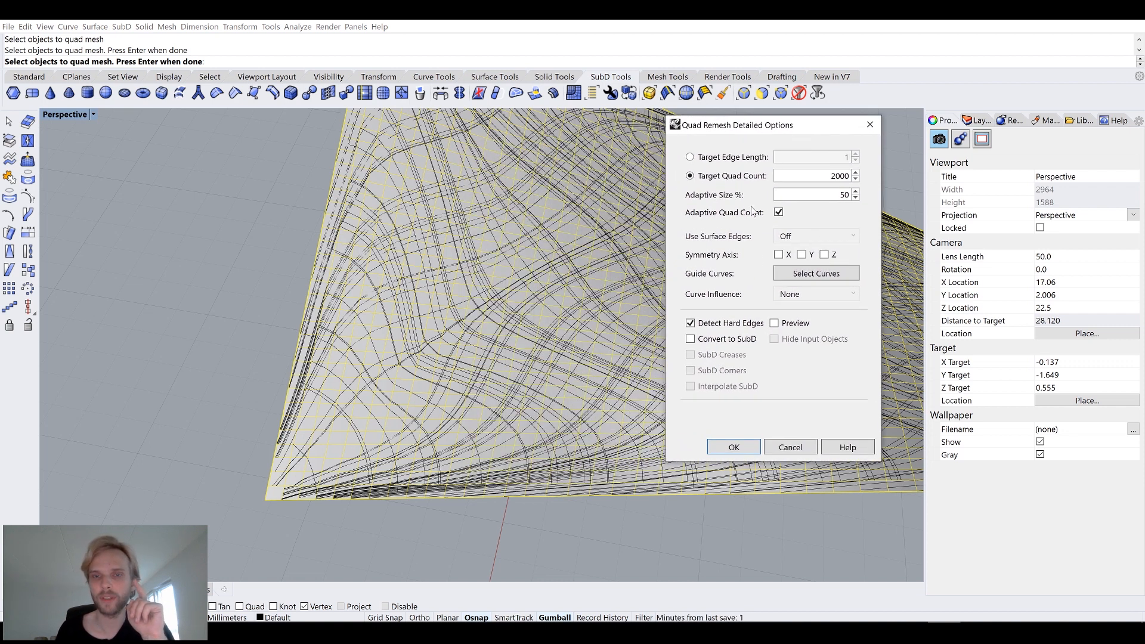
drag(826, 176, 871, 179)
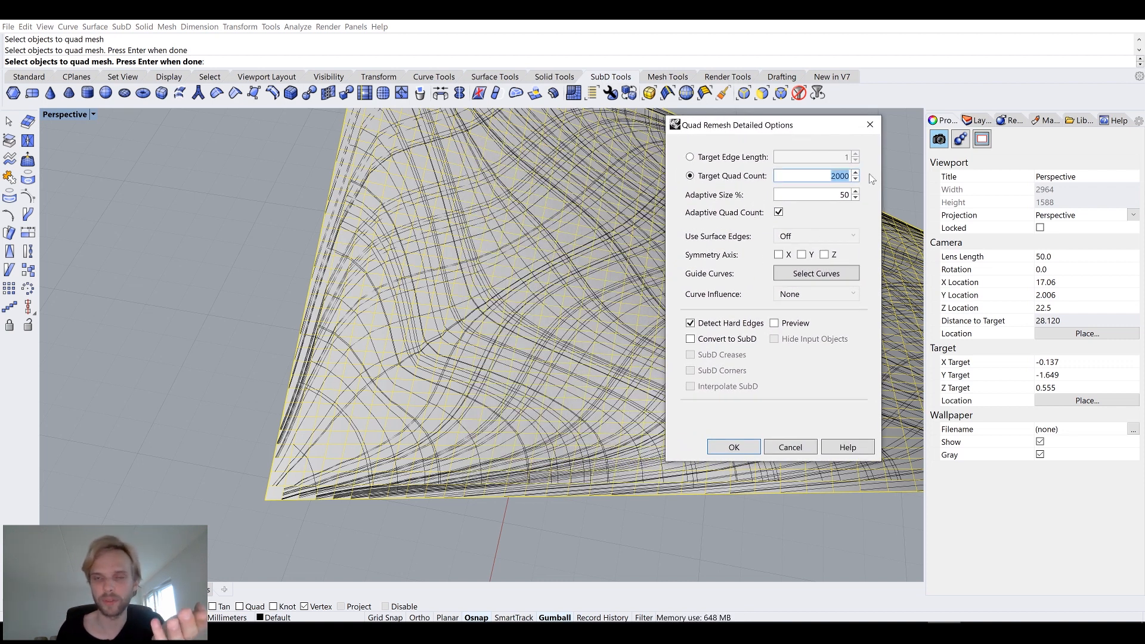
click(831, 176)
drag(830, 175, 874, 179)
key(Tab)
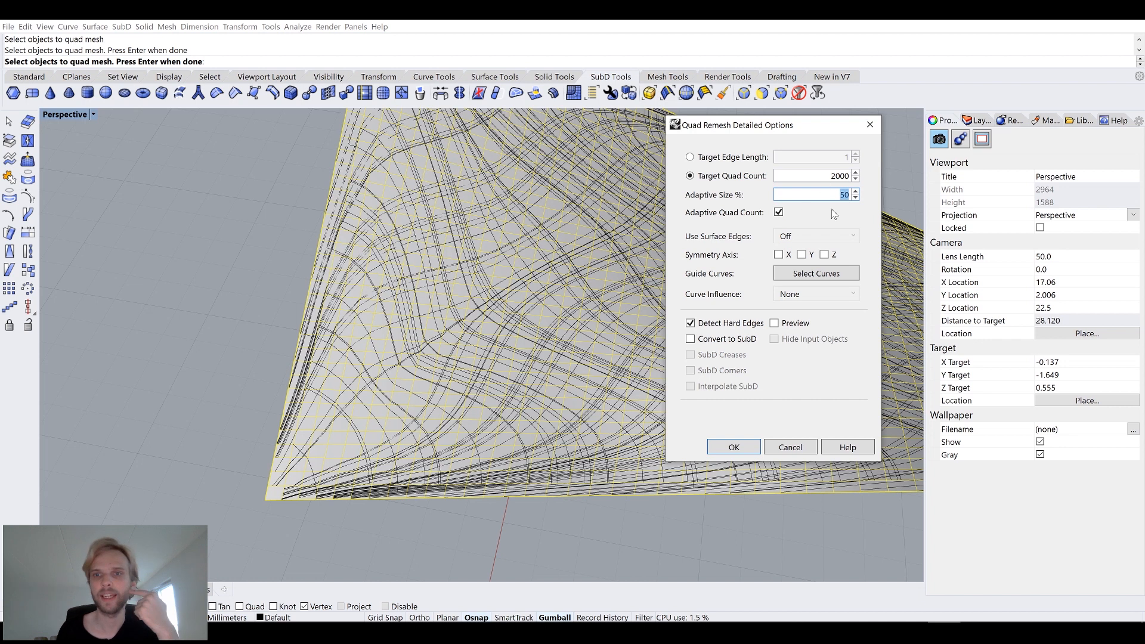
key(Tab)
key(space)
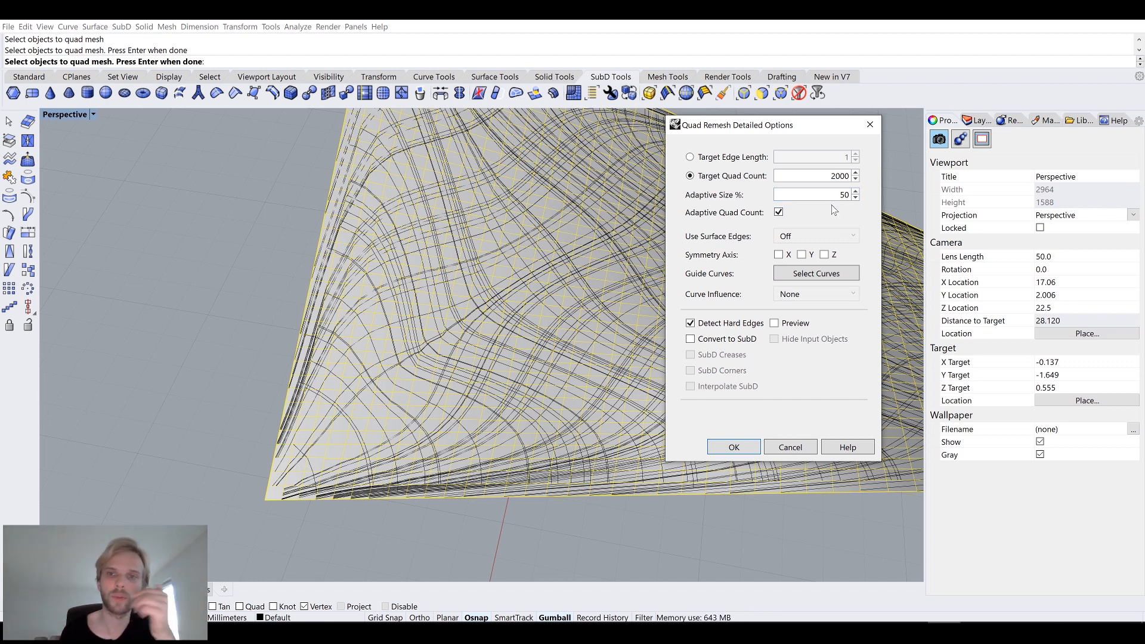
Pick all the pasted stress-line curves as guide curves and confirm the quad remesh.
click(817, 273)
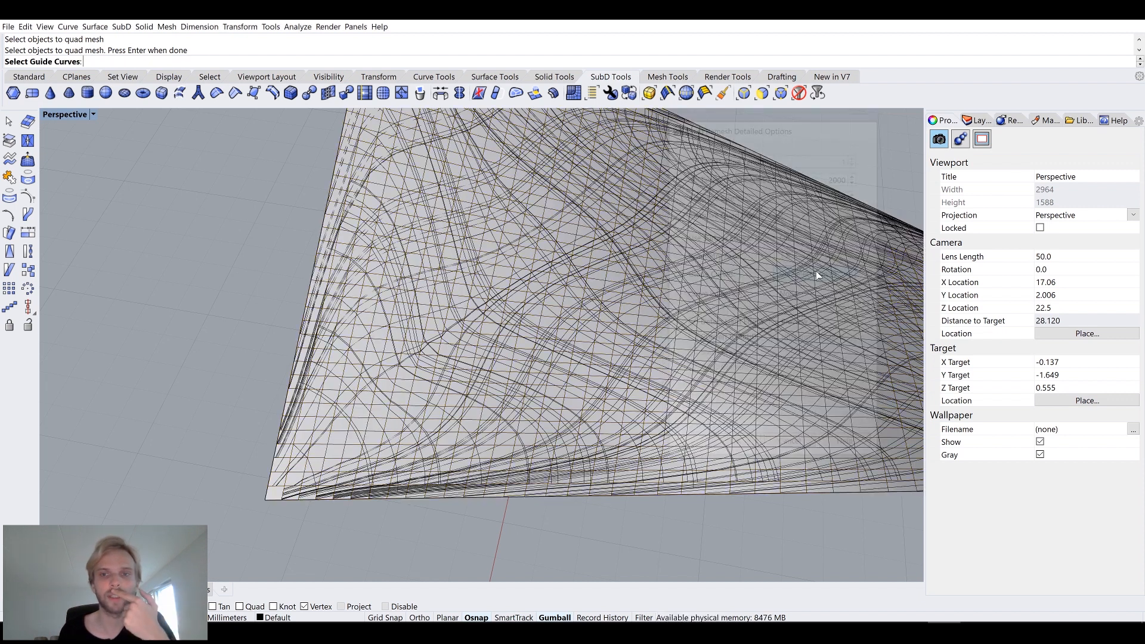
key(ctrl+a)
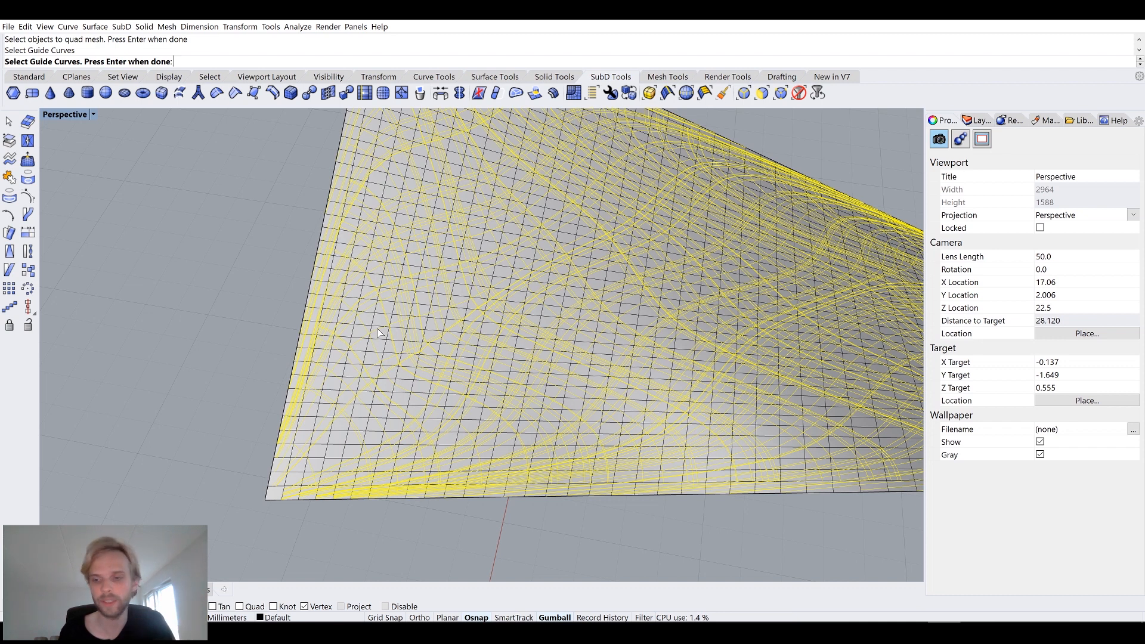
key(Return)
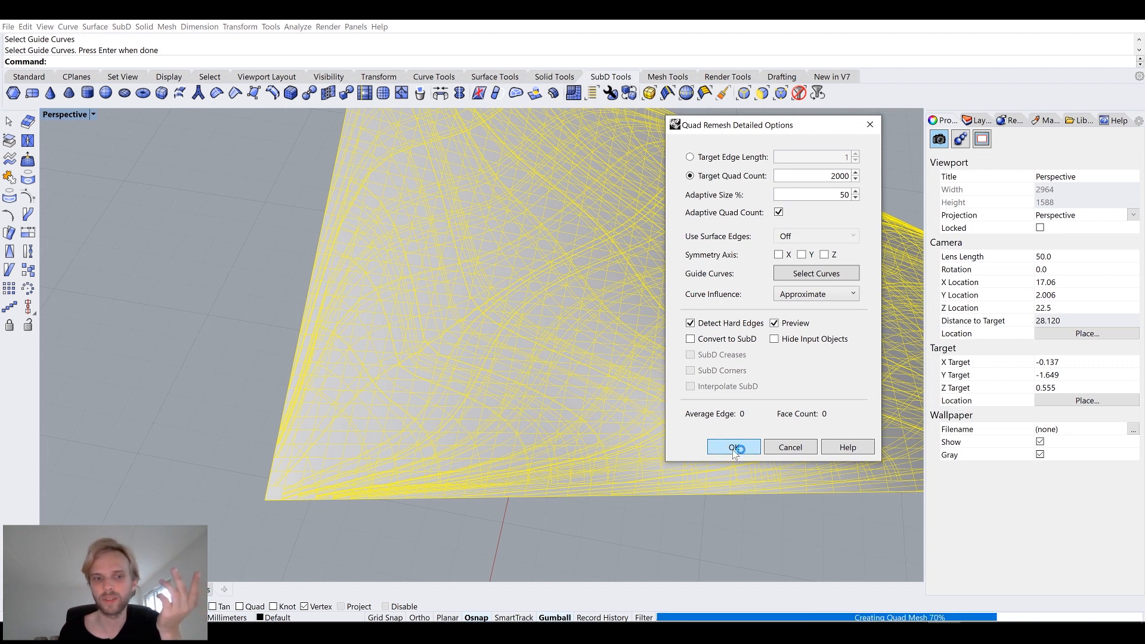
scroll(518, 352, down, 5)
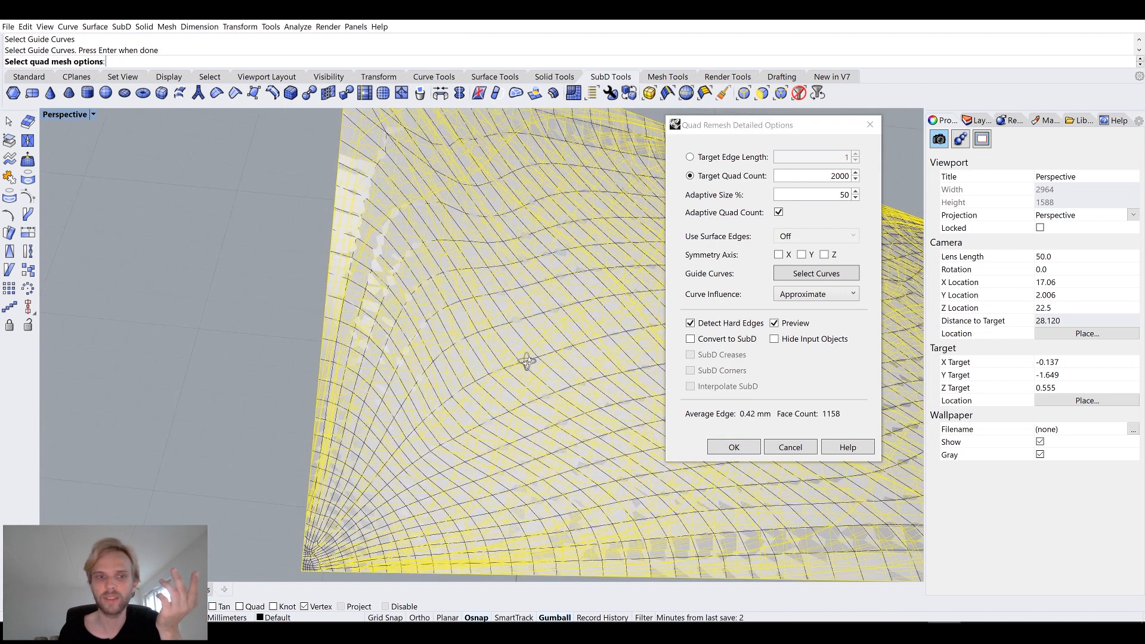
click(737, 444)
Select the new quad mesh and move it aside from the original mesh and curves.
right_drag(738, 439, 687, 416)
click(568, 493)
right_drag(568, 494, 640, 442)
scroll(409, 380, up, 5)
scroll(369, 371, up, 5)
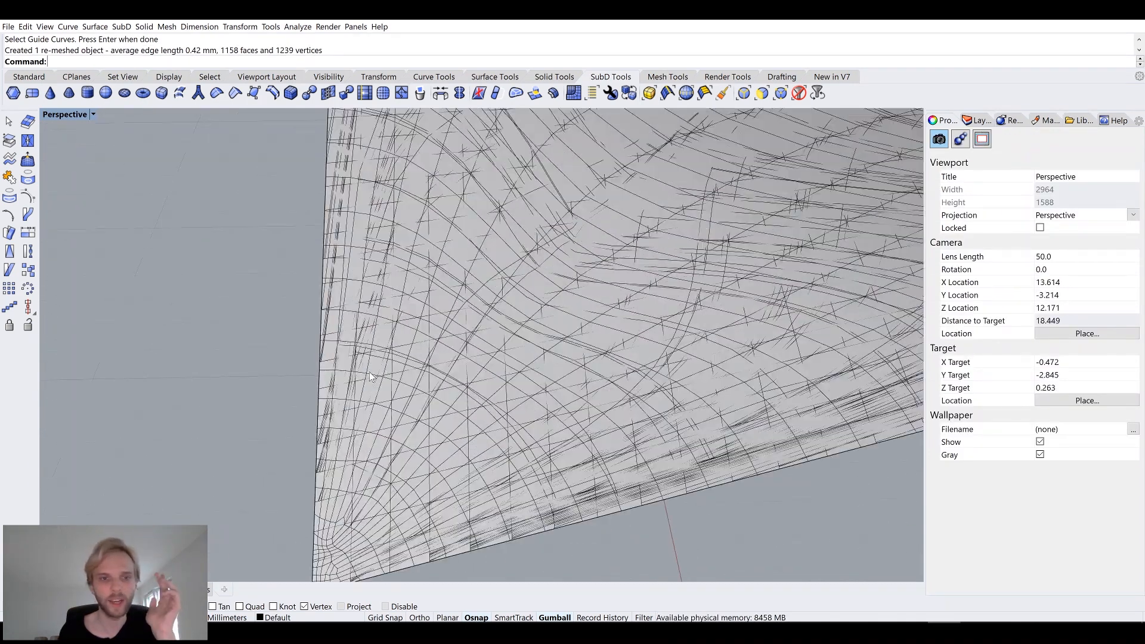
click(471, 267)
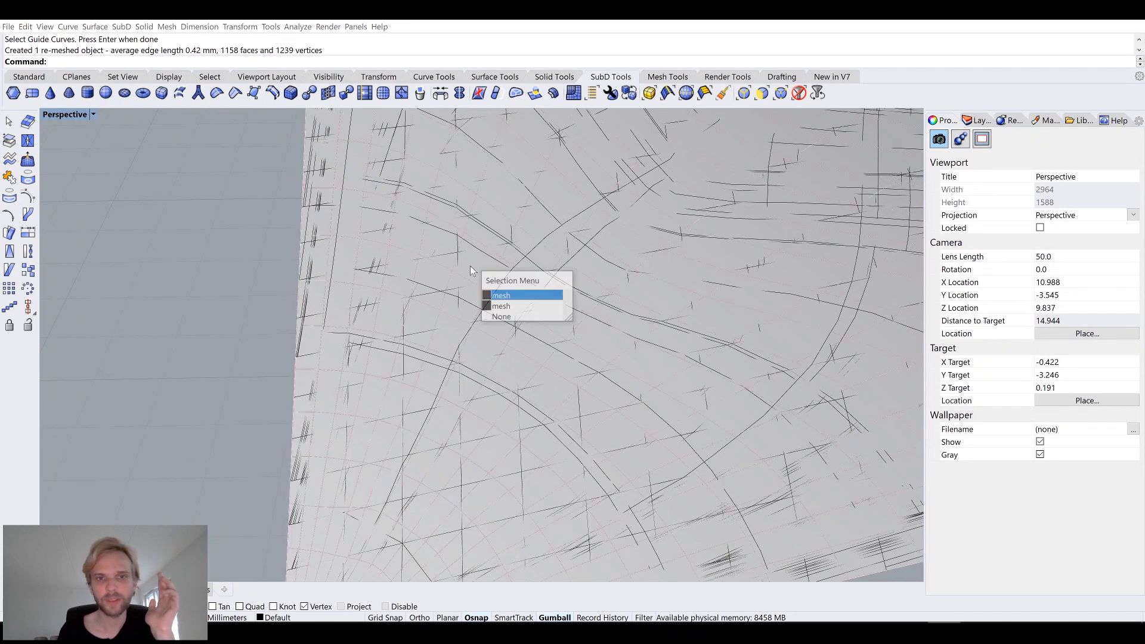
click(501, 295)
scroll(504, 300, down, 10)
right_drag(537, 280, 598, 298)
drag(614, 297, 316, 293)
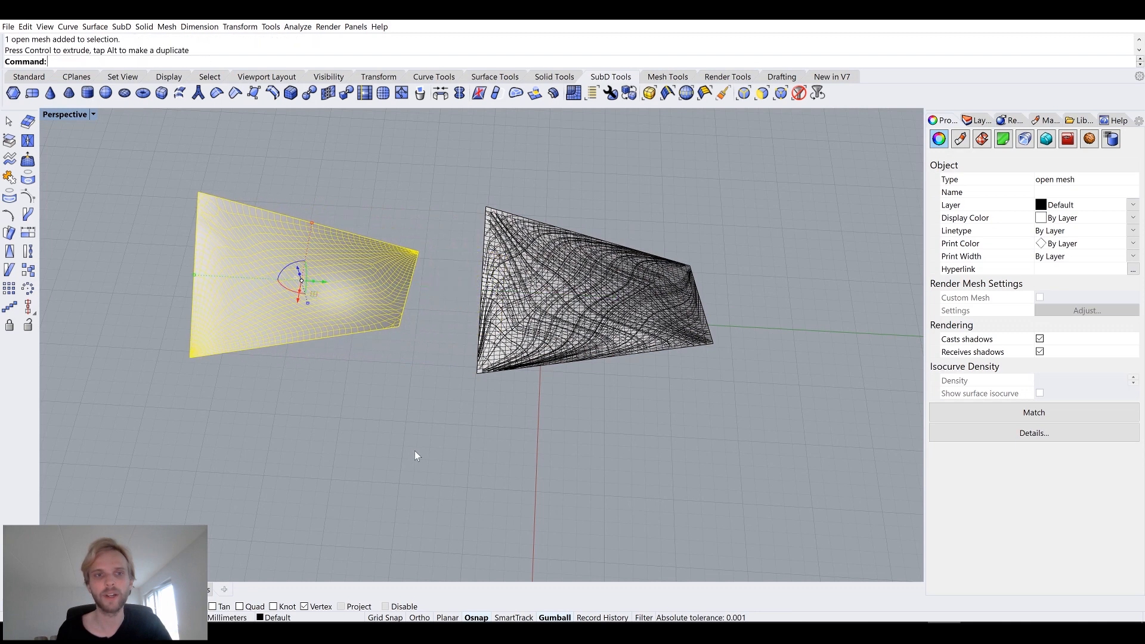
Orbit and zoom around the remeshed quad mesh to inspect its face layout.
click(413, 451)
right_drag(414, 451, 346, 327)
scroll(299, 288, up, 5)
shift+right_drag(299, 288, 352, 343)
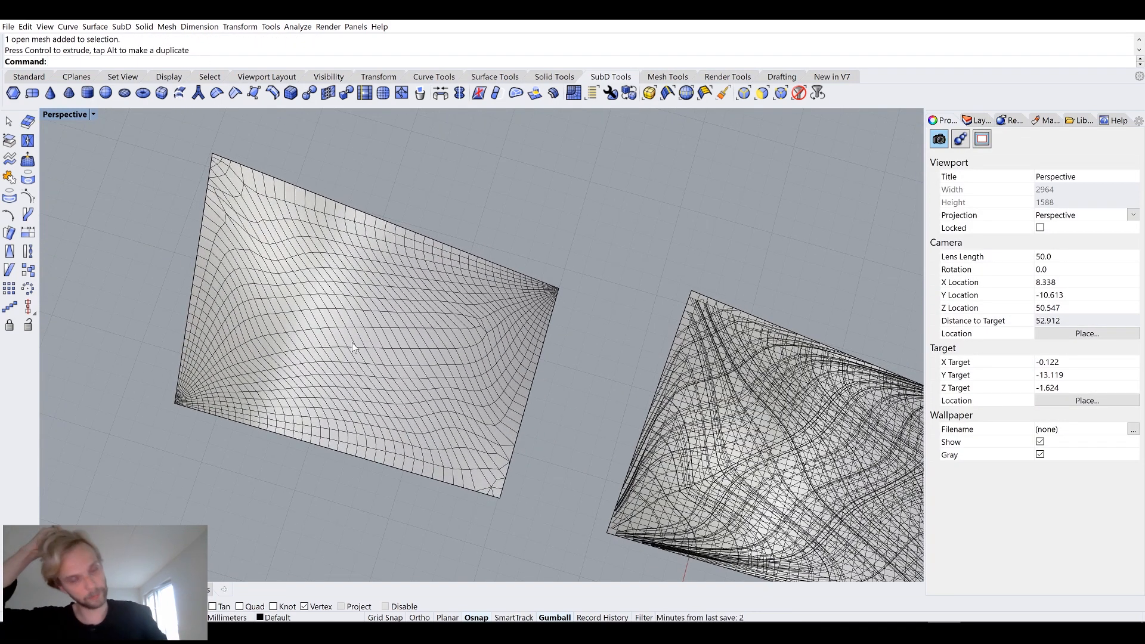
right_drag(385, 312, 353, 266)
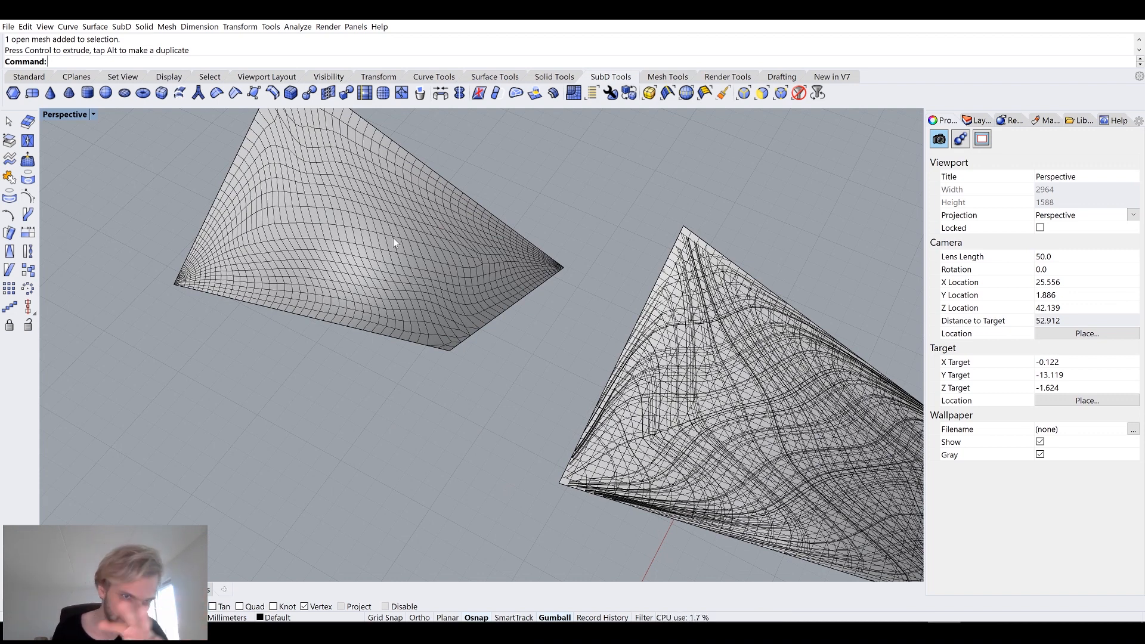
right_drag(388, 237, 394, 267)
scroll(460, 294, up, 2)
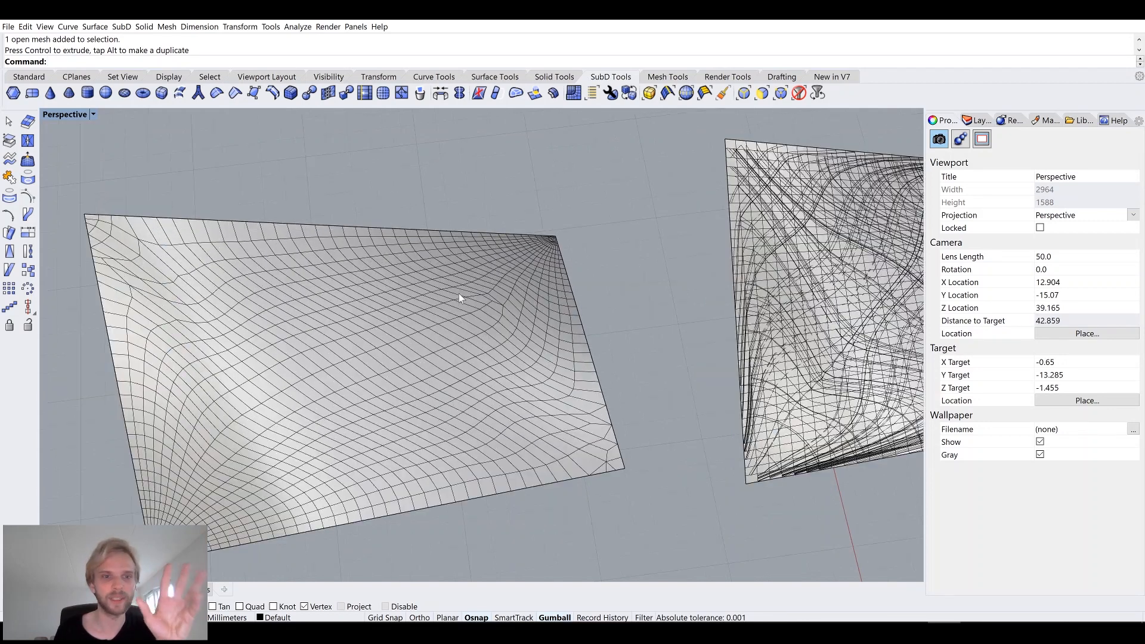
scroll(459, 293, down, 4)
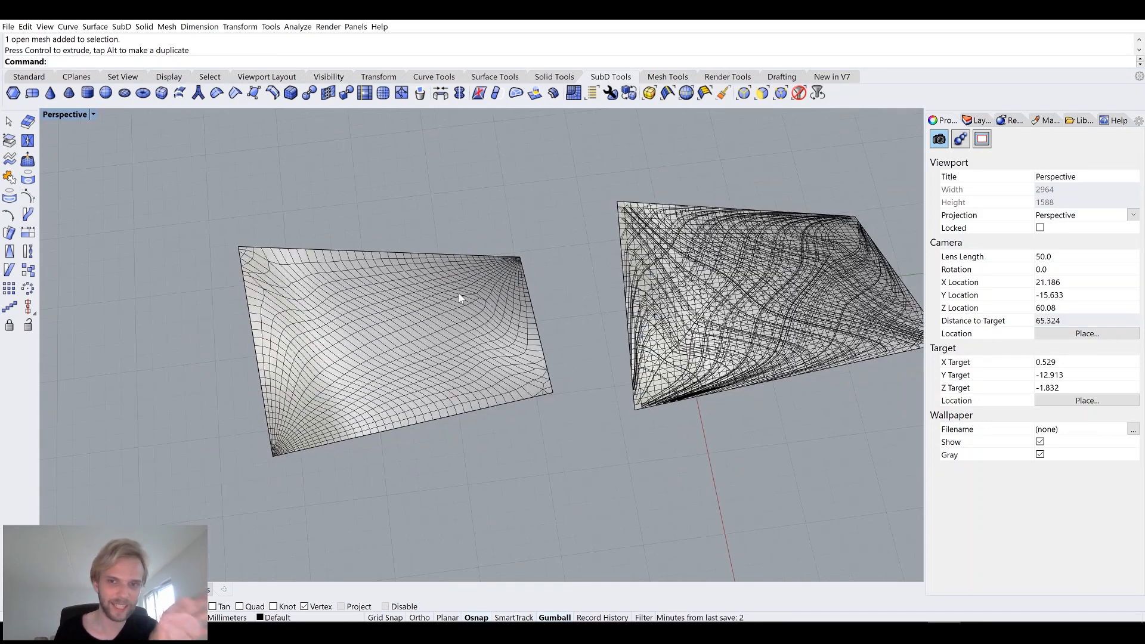
Cut the remeshed quad mesh and paste it into the Rhino session running Grasshopper.
click(375, 318)
right_drag(372, 318, 373, 281)
key(ctrl+x)
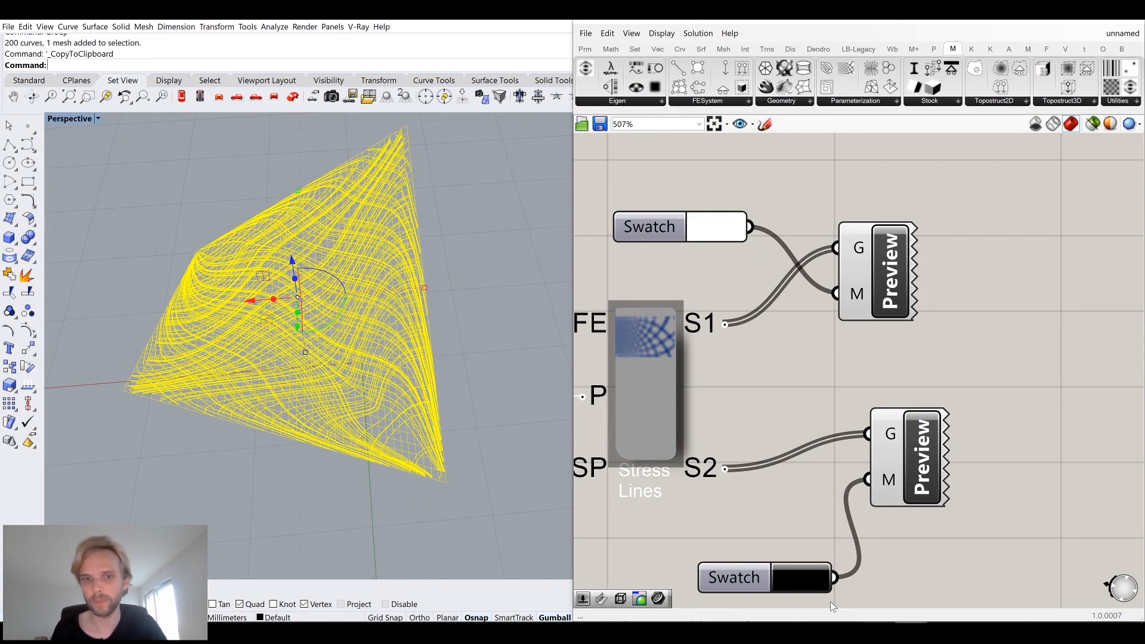
key(ctrl+v)
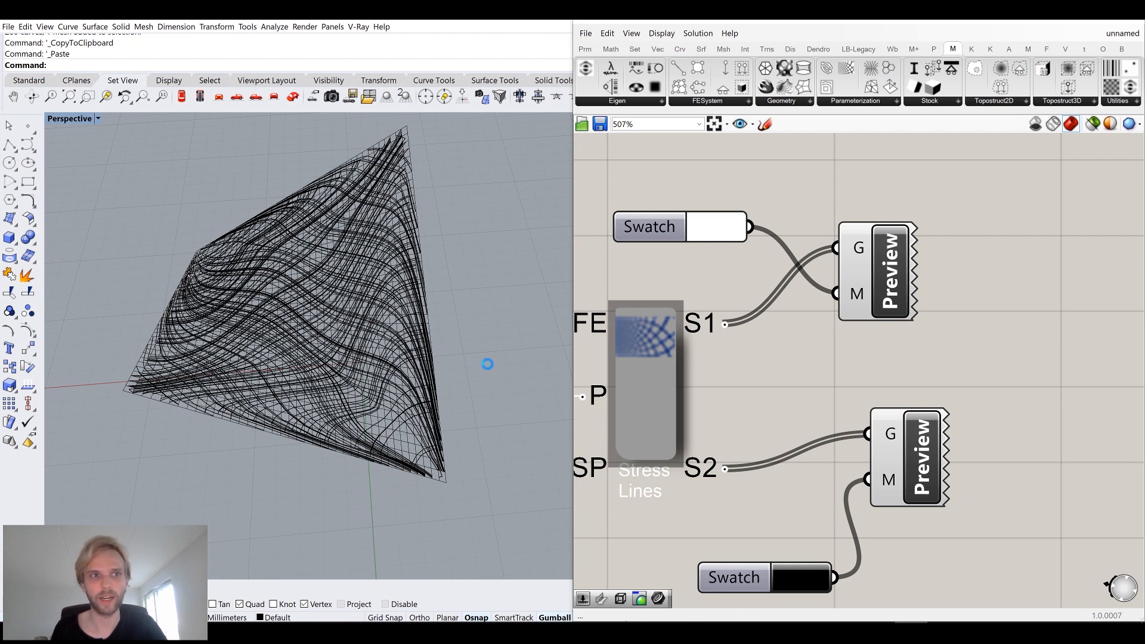
Set the Perspective viewport's display mode to Shaded.
scroll(488, 363, down, 9)
right_drag(308, 348, 350, 370)
click(66, 119)
click(67, 156)
shift+right_drag(159, 249, 344, 266)
key(Escape)
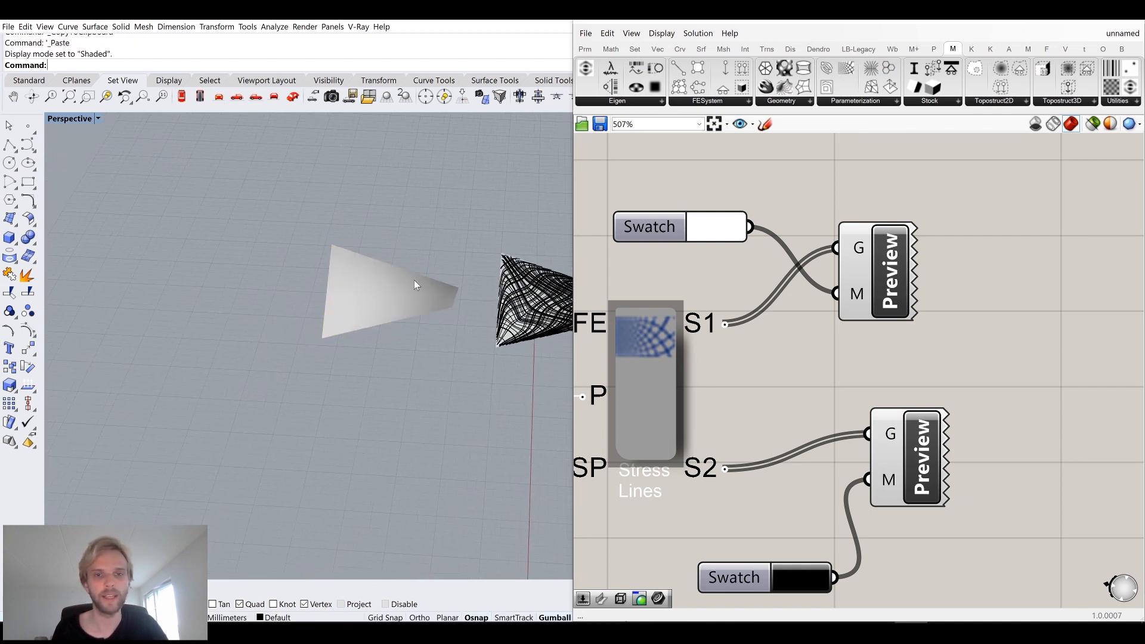
Select the pasted quad mesh and turn on Mesh Wires in the Shaded display settings.
scroll(415, 283, up, 5)
click(315, 357)
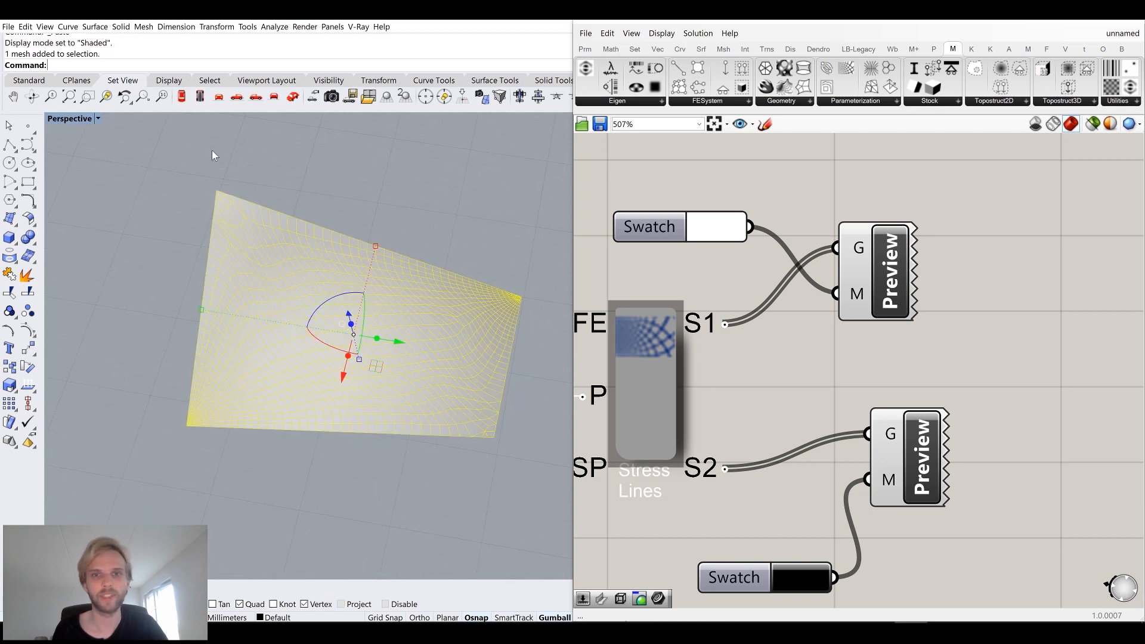
scroll(442, 314, down, 4)
click(1066, 25)
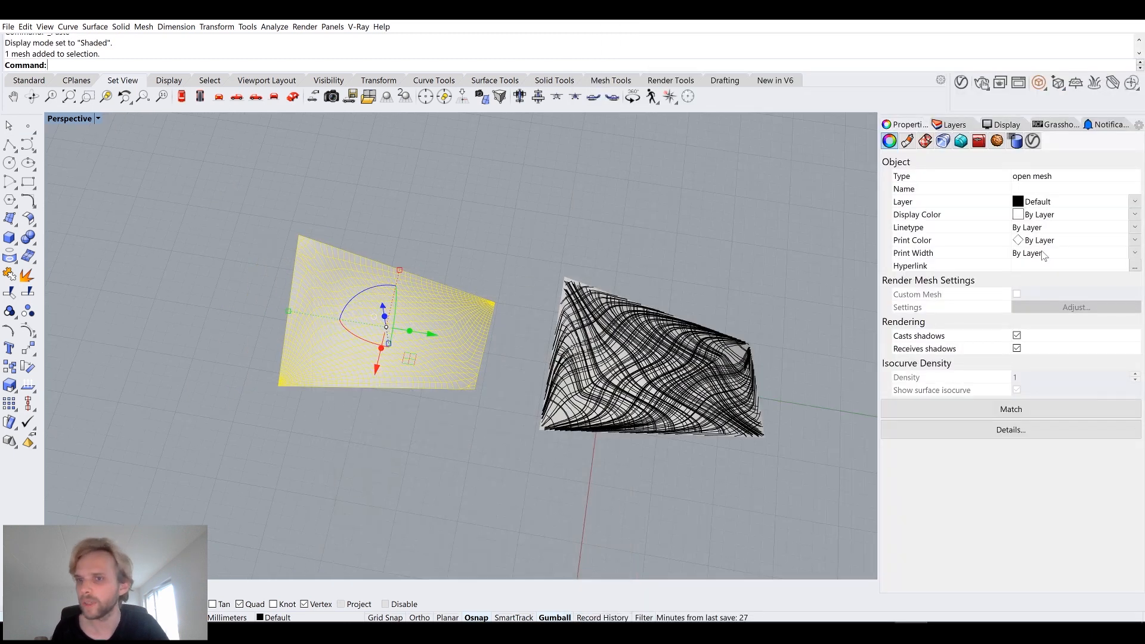
click(1001, 125)
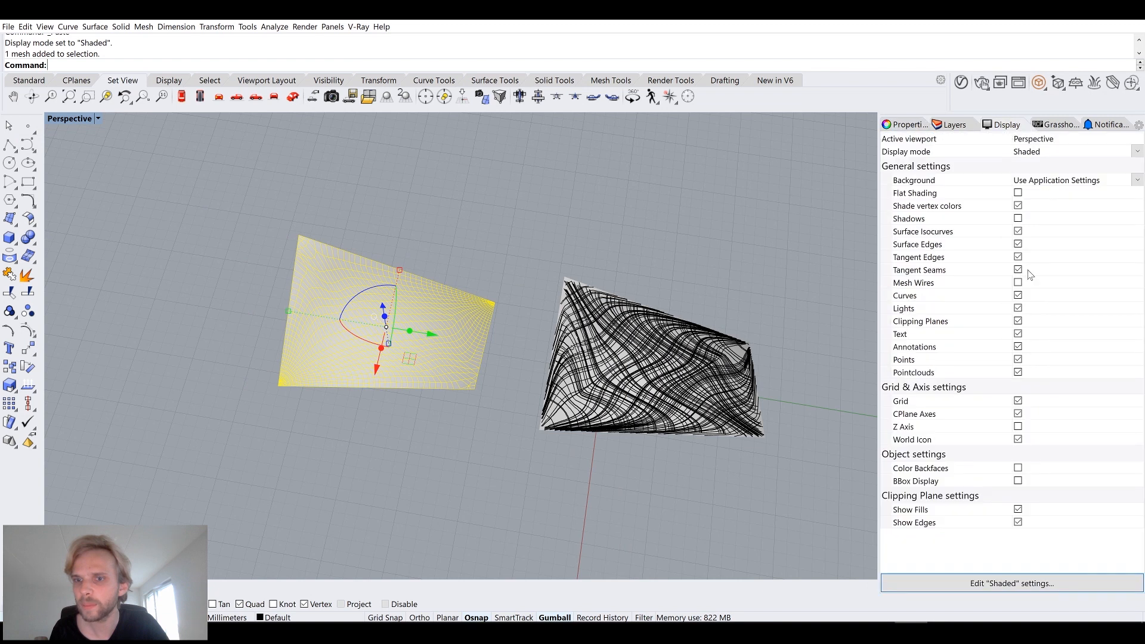
click(1018, 282)
Add a Mesh parameter in Grasshopper and set it to the pasted quad mesh.
right_drag(567, 226, 259, 371)
key(alt+Tab)
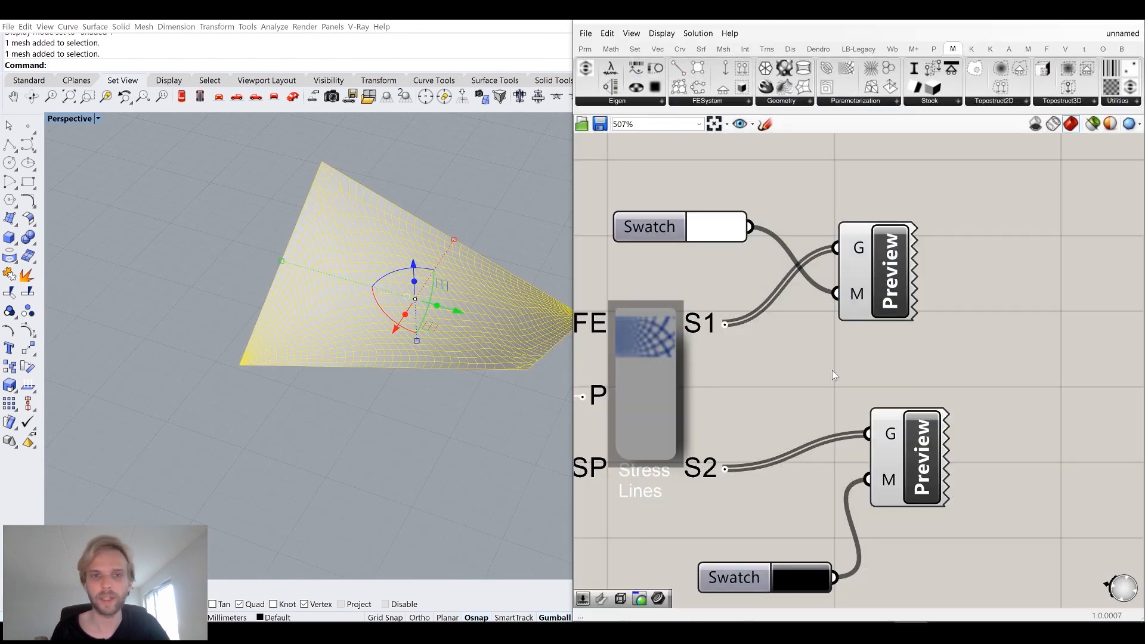
scroll(835, 371, down, 7)
right_drag(1003, 430, 865, 376)
double_click(864, 376)
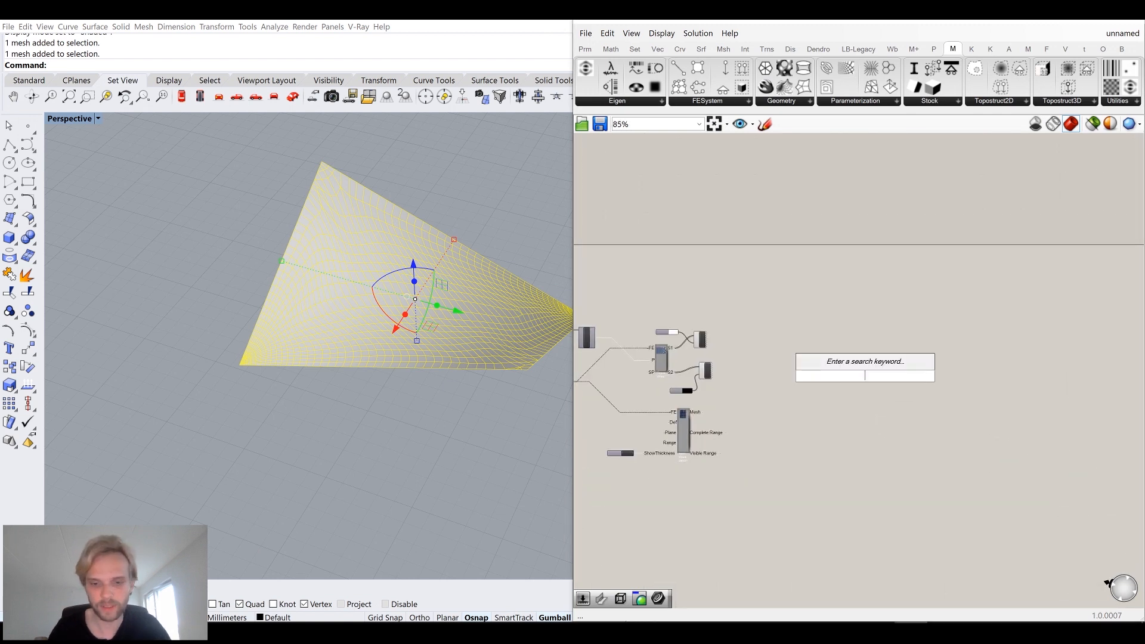
text(mesh)
key(Return)
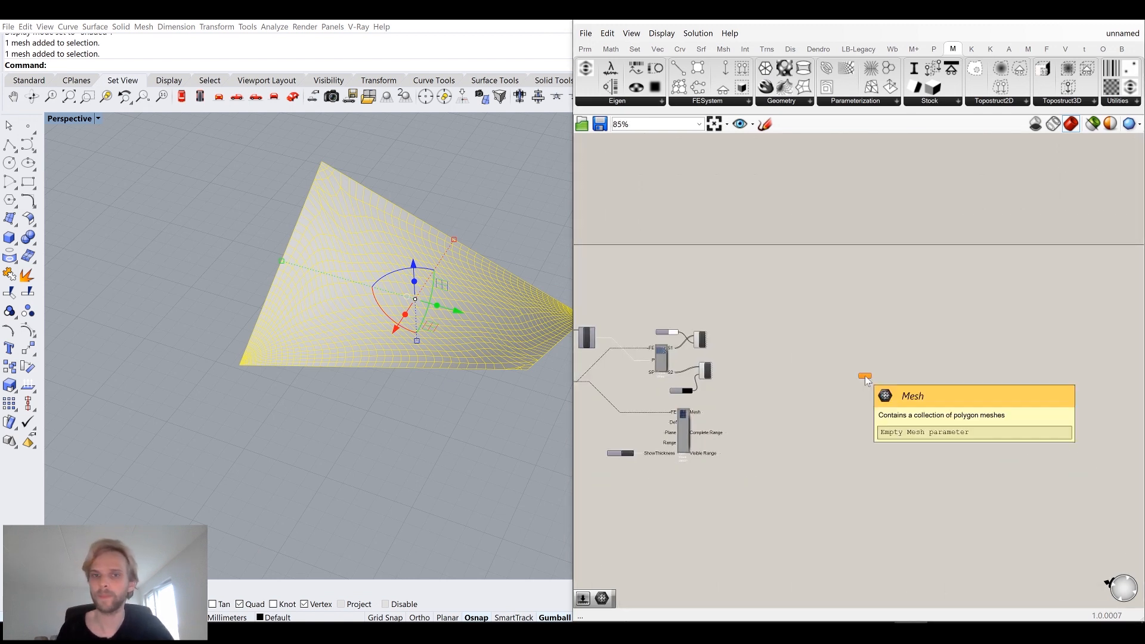
right_click(864, 375)
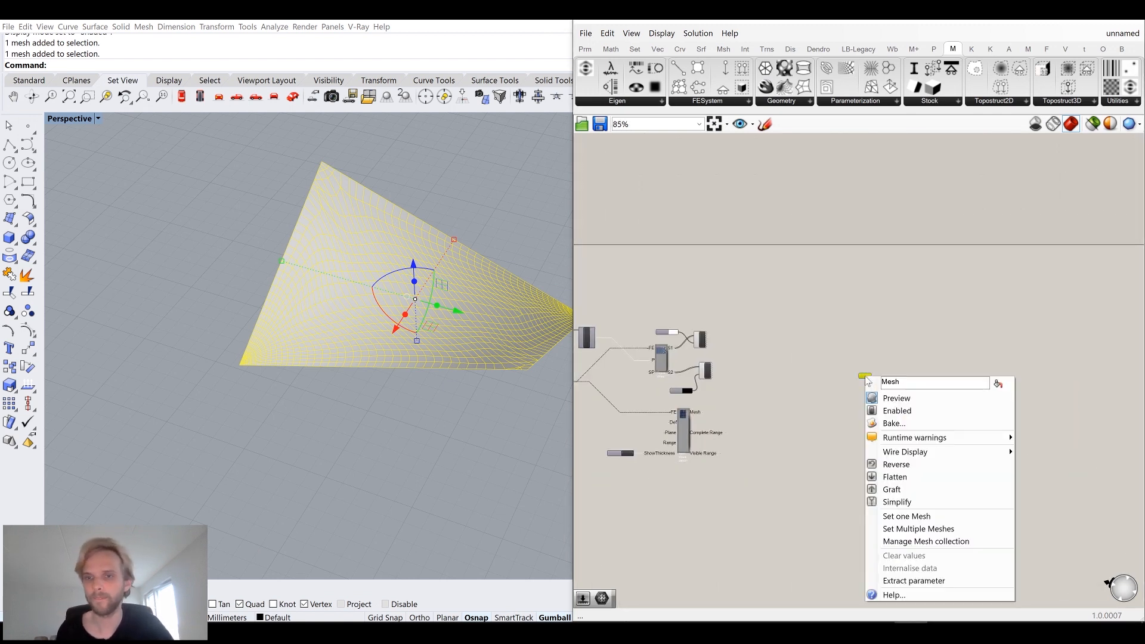
click(929, 516)
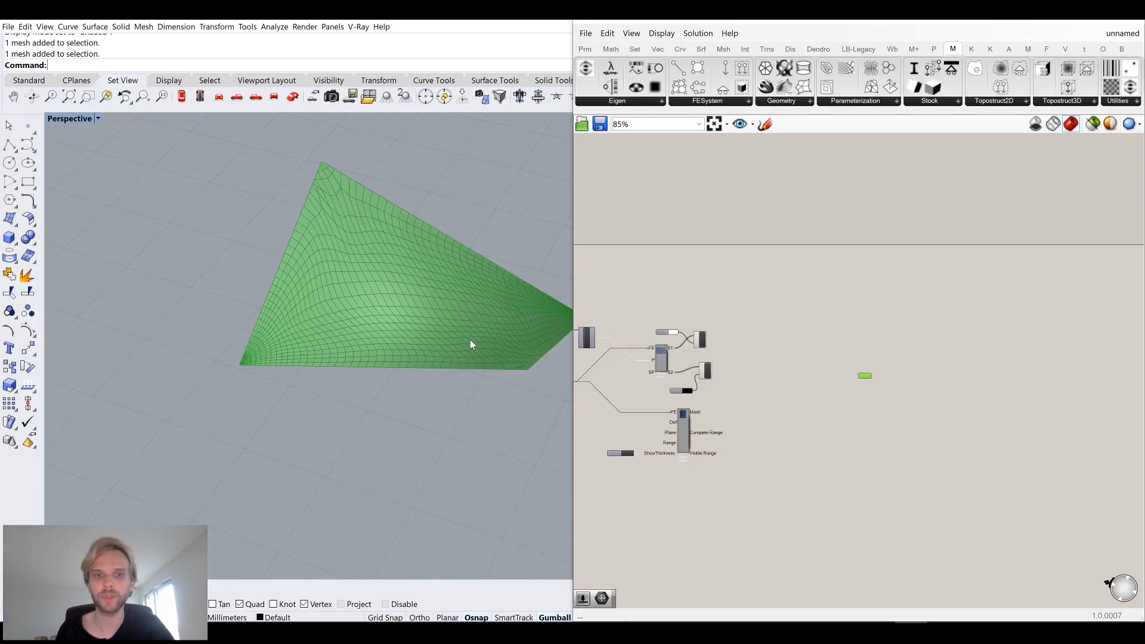
scroll(875, 377, up, 7)
drag(836, 376, 735, 310)
click(799, 302)
right_drag(882, 251, 897, 314)
double_click(878, 309)
text(bound)
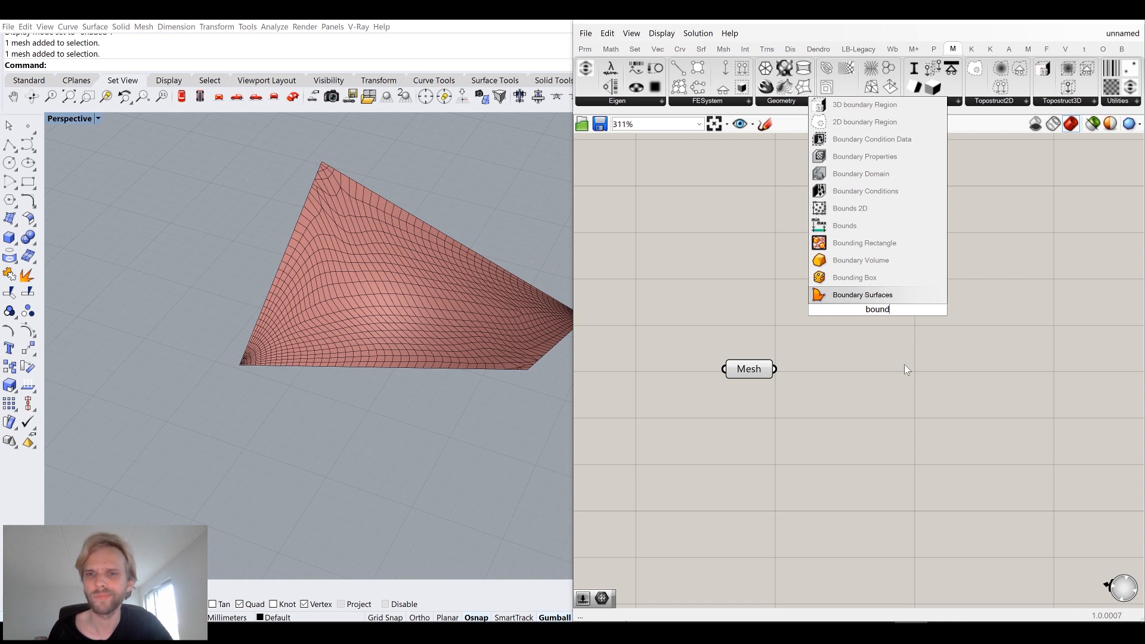
key(Escape)
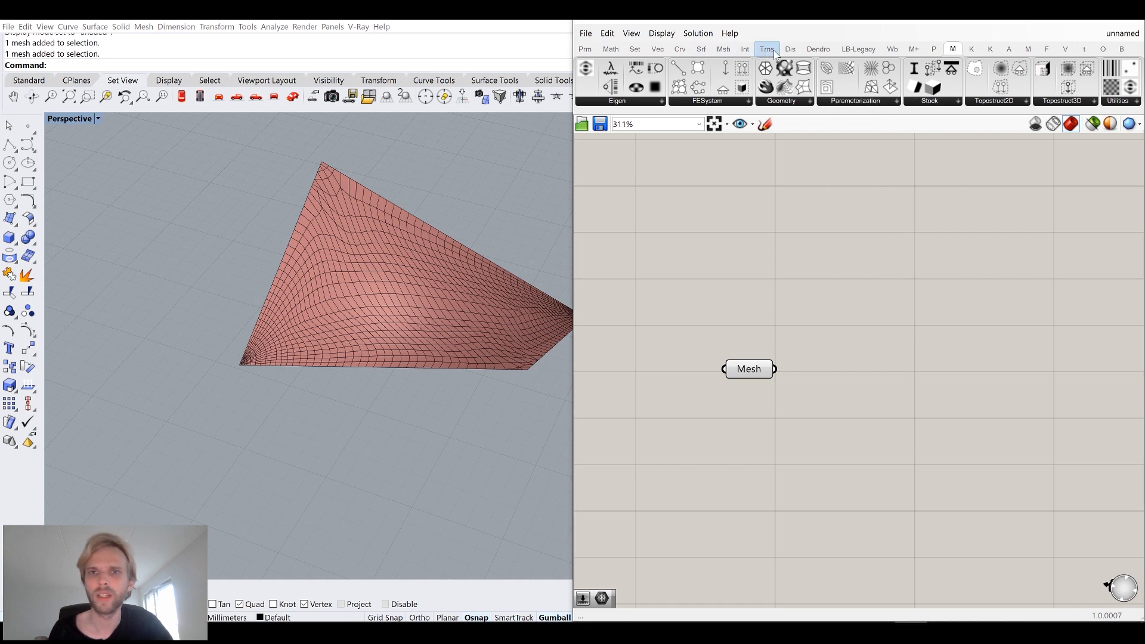
Place a Weaverbird wbFacePolys component and connect the Mesh parameter to its M input.
click(895, 48)
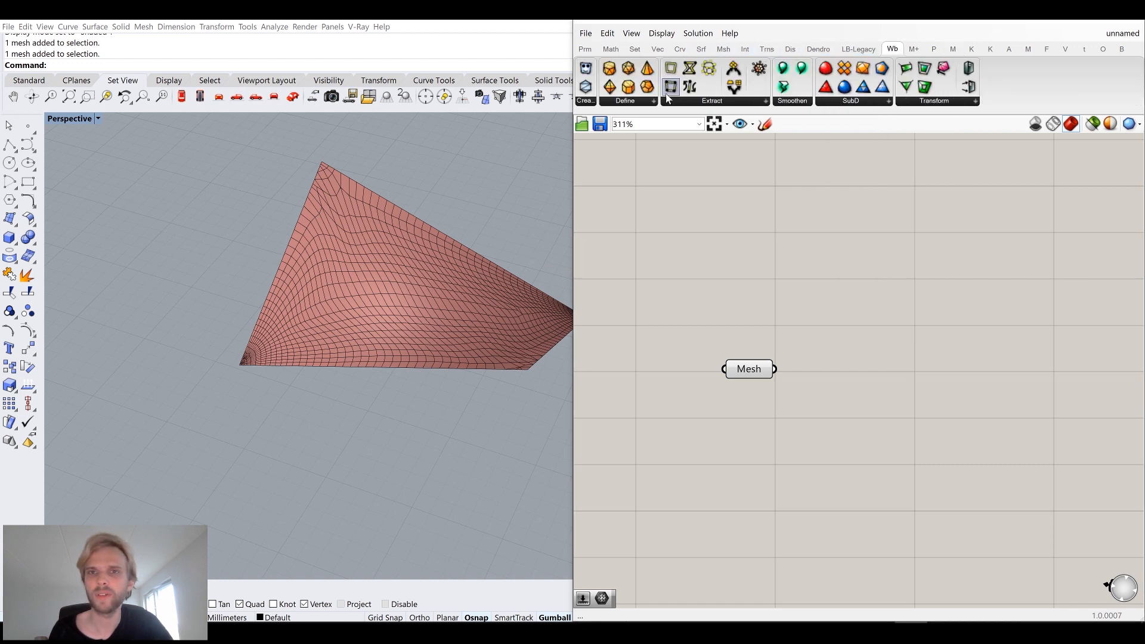
click(693, 105)
click(704, 139)
click(857, 453)
drag(775, 369, 853, 380)
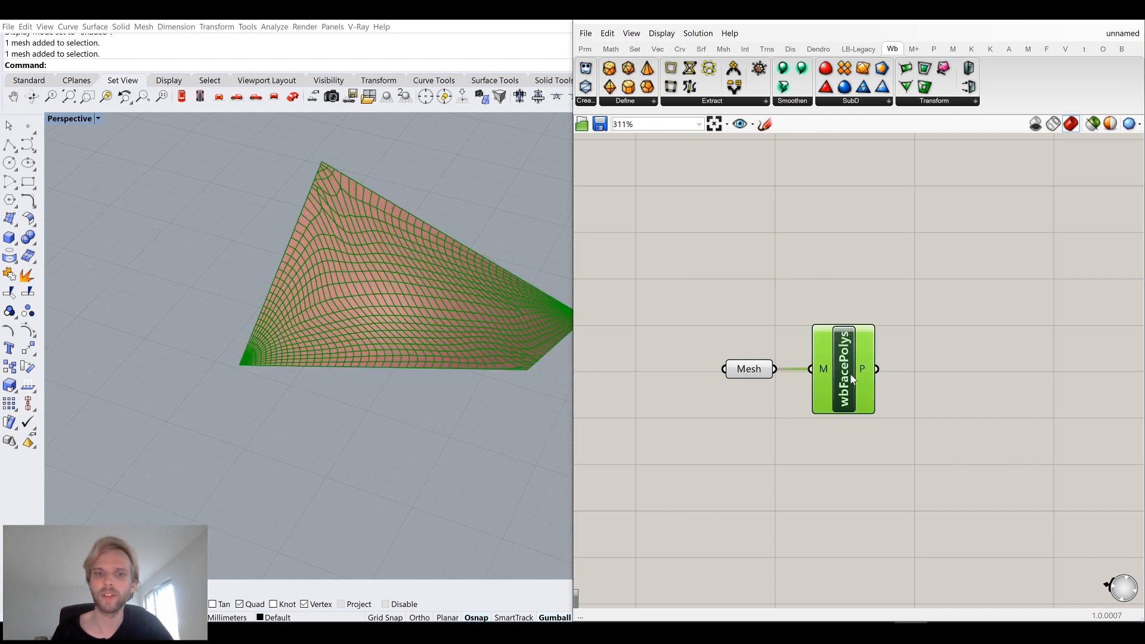
Add a Scale component and connect the wbFacePolys polylines to its geometry input.
click(752, 375)
middle_click(754, 371)
click(799, 325)
scroll(978, 316, up, 1)
right_drag(984, 320, 931, 282)
click(932, 316)
double_click(932, 316)
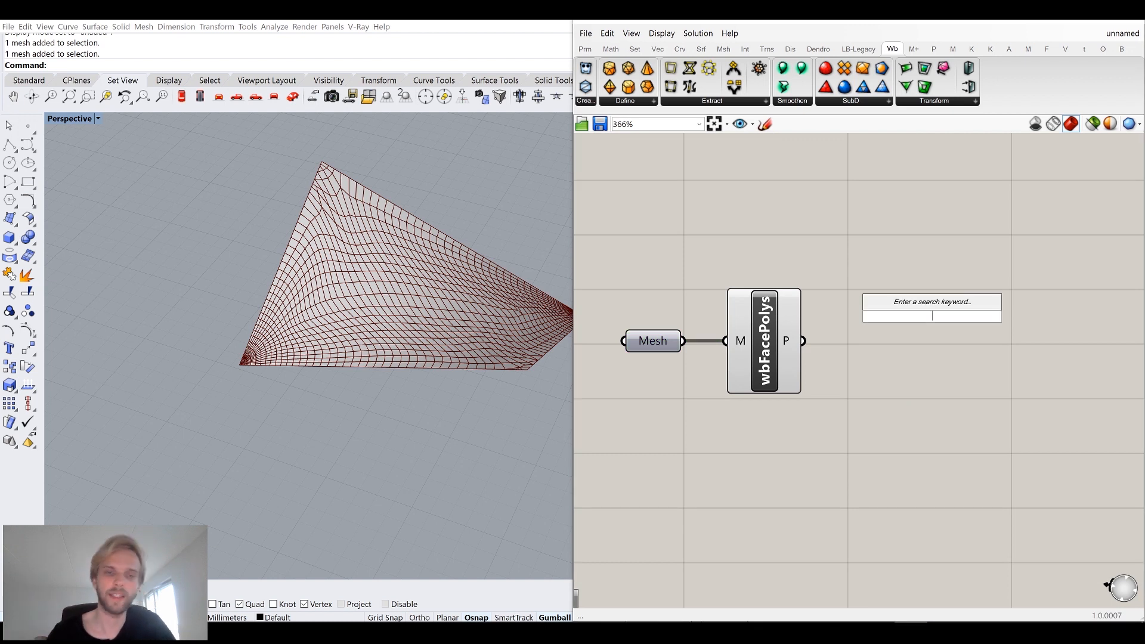
text(scale)
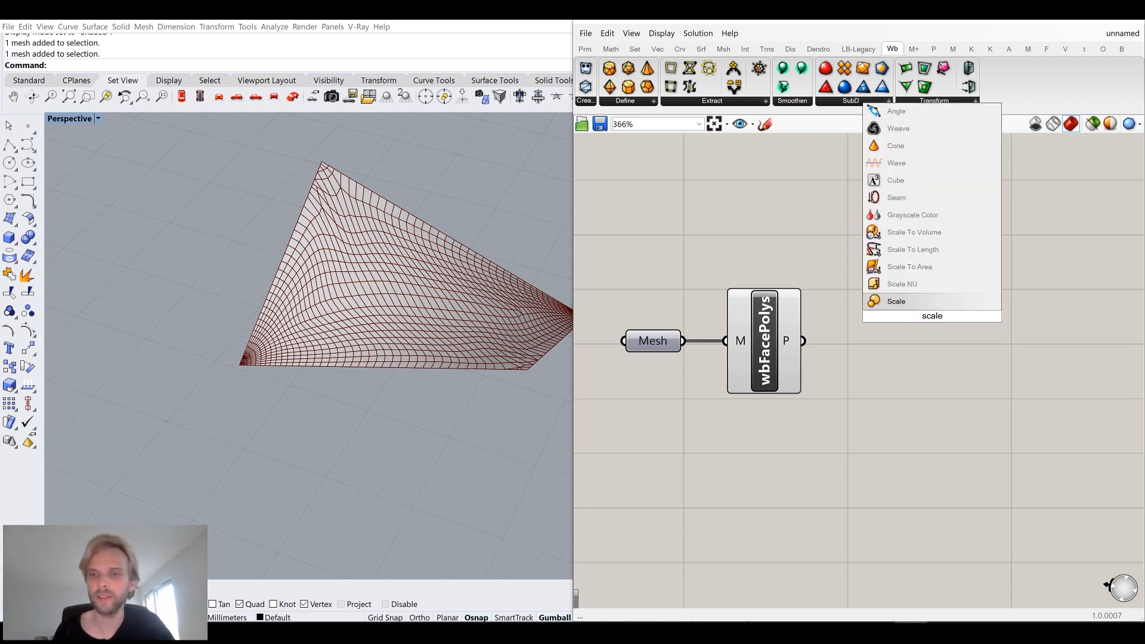
key(Return)
drag(803, 341, 916, 335)
Add a Polygon Center component fed by the face polylines and connect its centroid output to the Scale centre input.
click(877, 469)
double_click(876, 470)
text(poly)
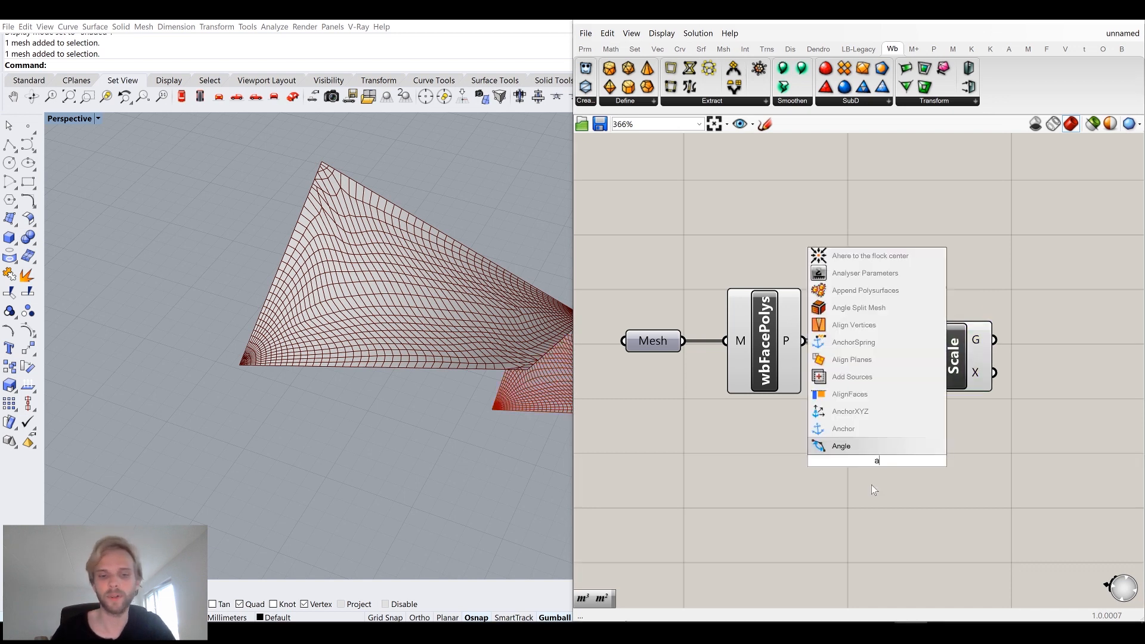
text(gon)
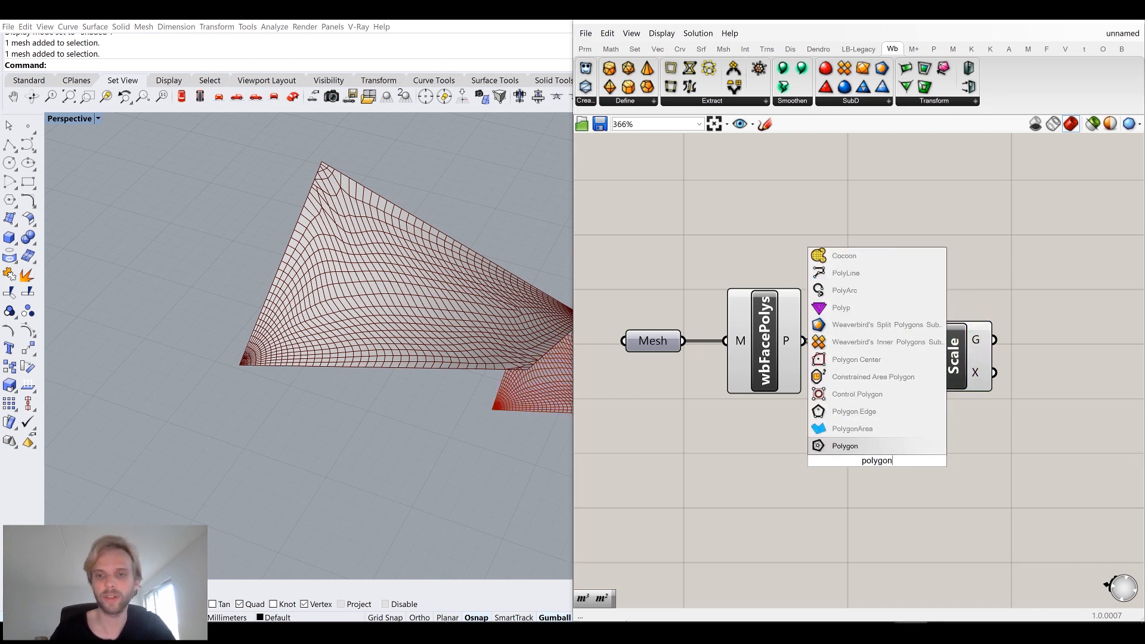
click(856, 360)
drag(803, 341, 847, 467)
drag(916, 439, 1063, 368)
drag(872, 468, 896, 403)
click(899, 449)
right_drag(899, 449, 773, 394)
Create a number slider set to 0.9 and connect it to the Scale factor input.
double_click(830, 446)
text(0.)
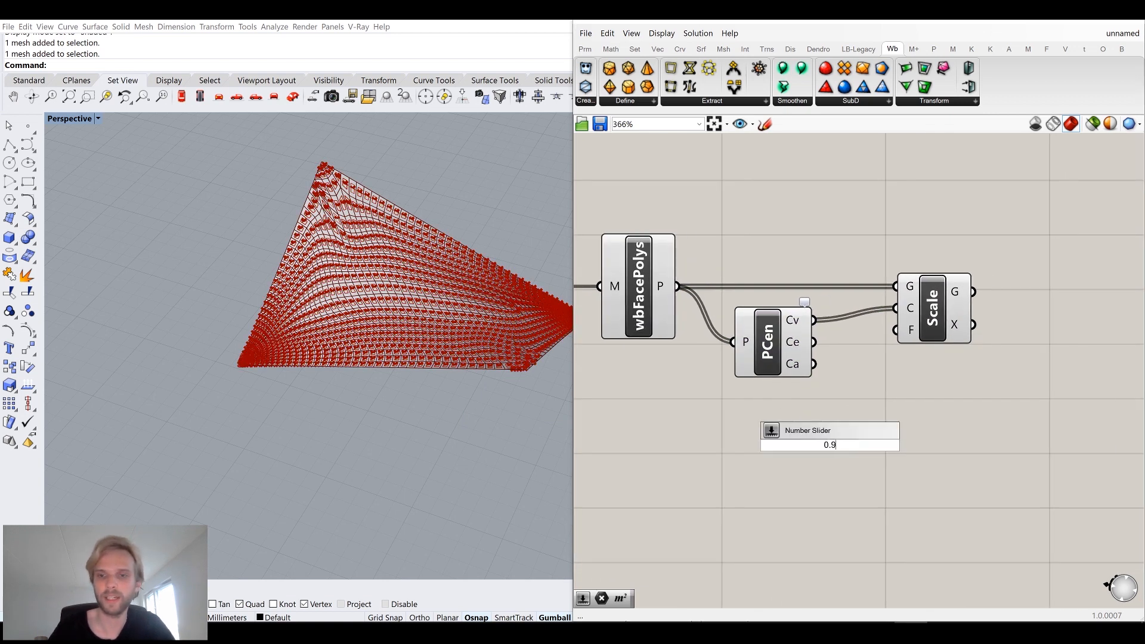
text(9)
key(Return)
drag(753, 421, 740, 419)
drag(846, 421, 883, 336)
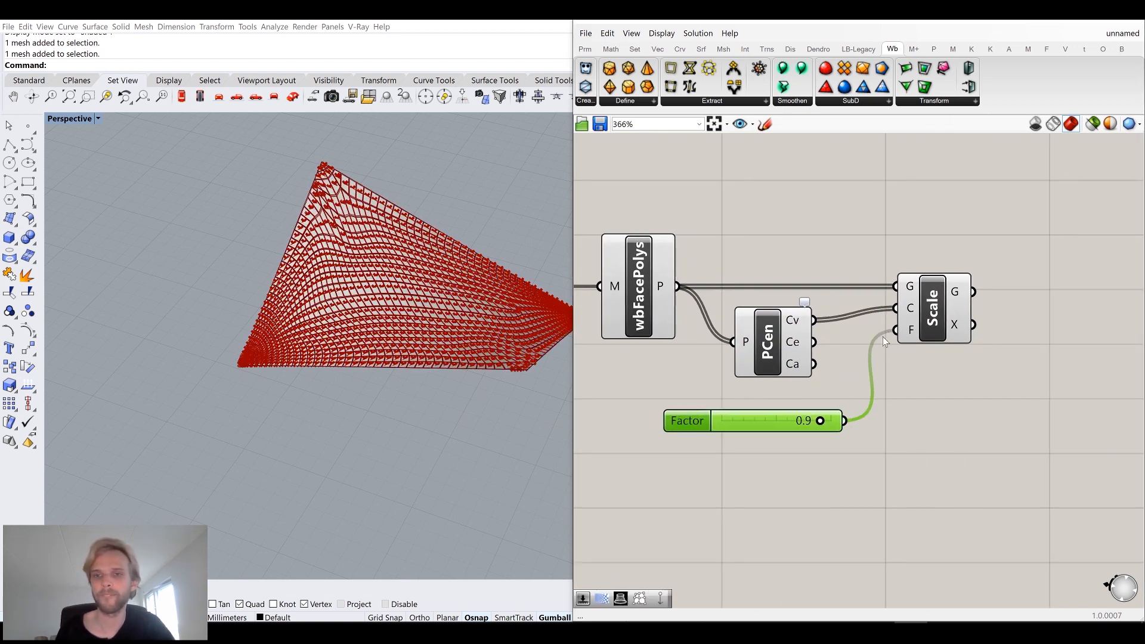
Zoom in on the viewport to examine the scaled face polylines.
click(918, 441)
scroll(277, 207, up, 5)
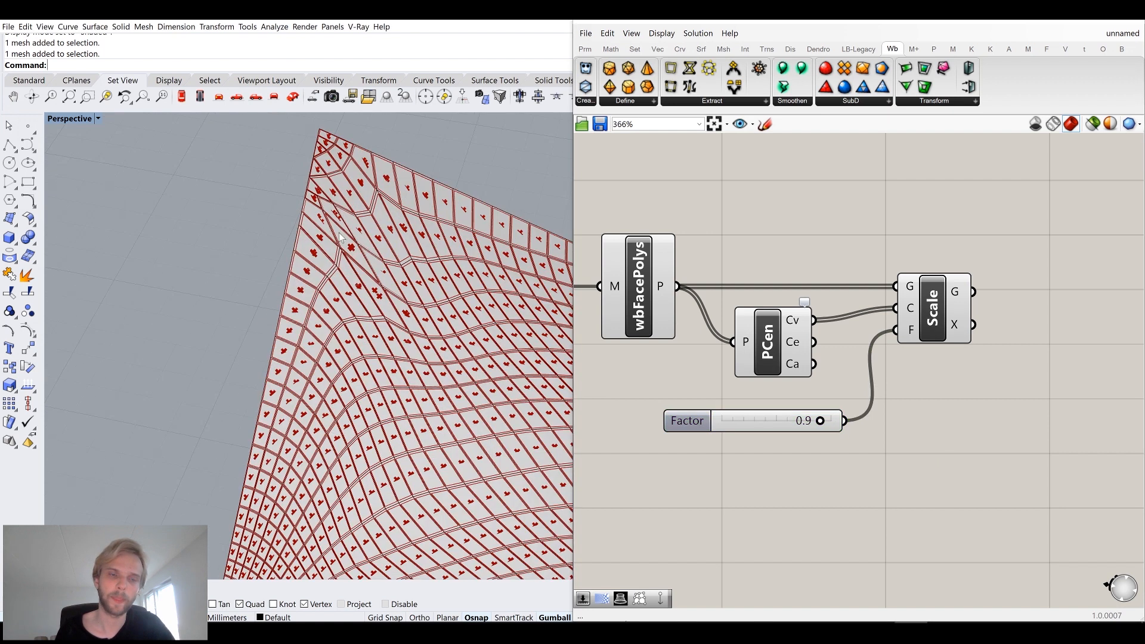
scroll(659, 307, down, 2)
drag(767, 457, 610, 246)
middle_click(634, 248)
click(677, 207)
click(598, 323)
shift+right_drag(402, 331, 355, 296)
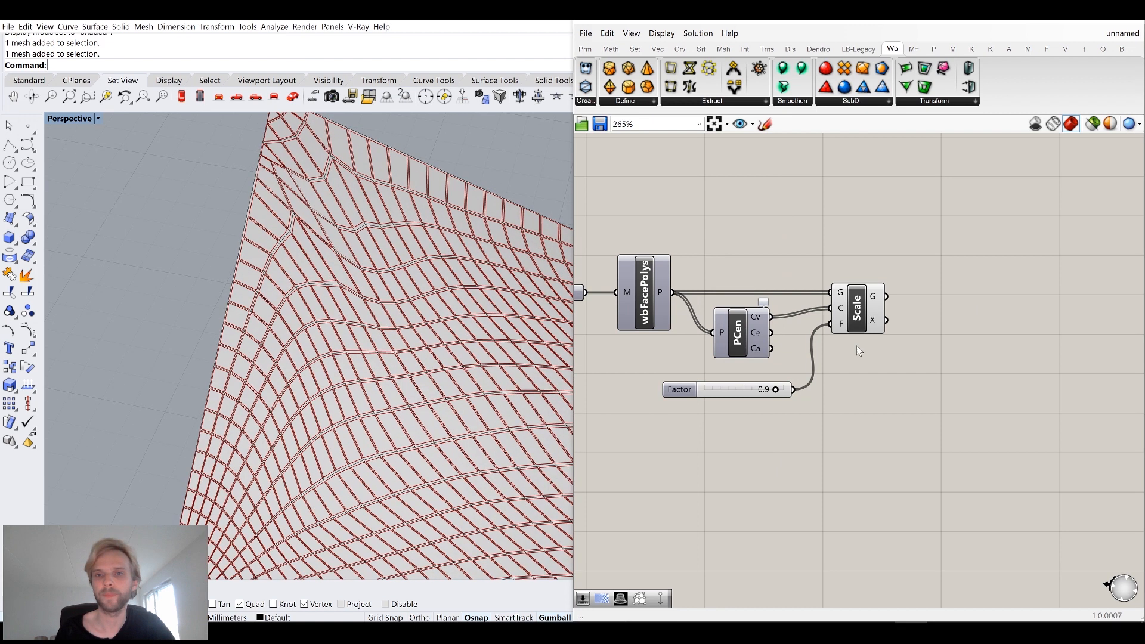
Rearrange the wbFacePolys, Polygon Center, Scale and slider components on the canvas.
right_drag(942, 293, 866, 270)
right_drag(596, 275, 732, 308)
click(695, 304)
click(781, 279)
drag(936, 330, 766, 496)
drag(909, 308, 908, 374)
click(971, 328)
right_drag(972, 332, 923, 291)
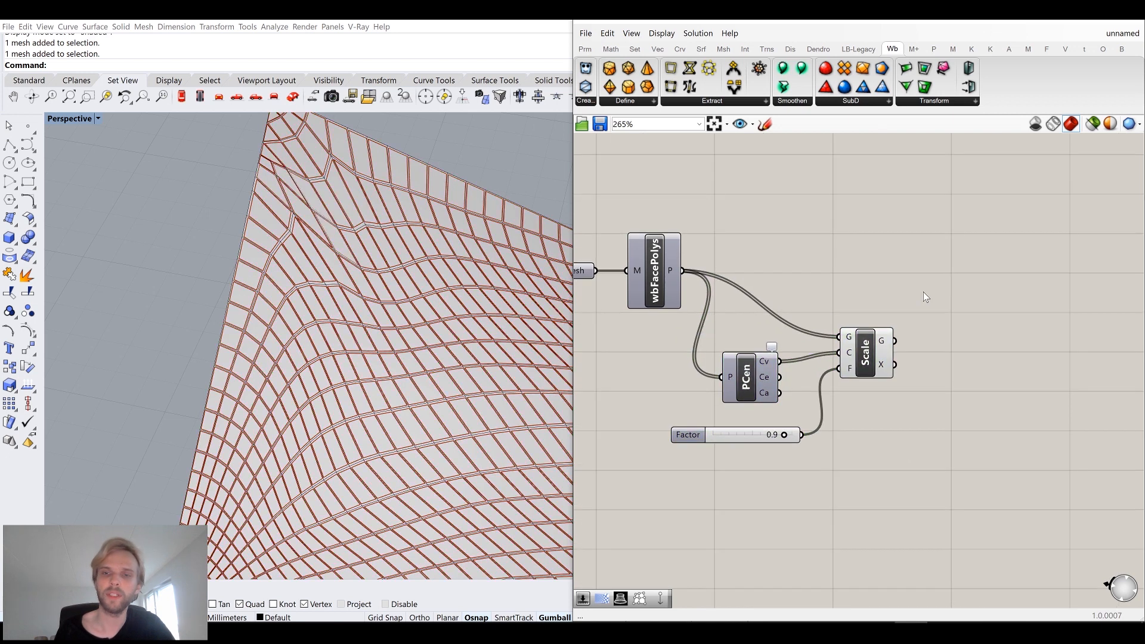
Add a Loft component to the canvas and move it beside the Scale component.
double_click(923, 292)
text(lo)
key(Return)
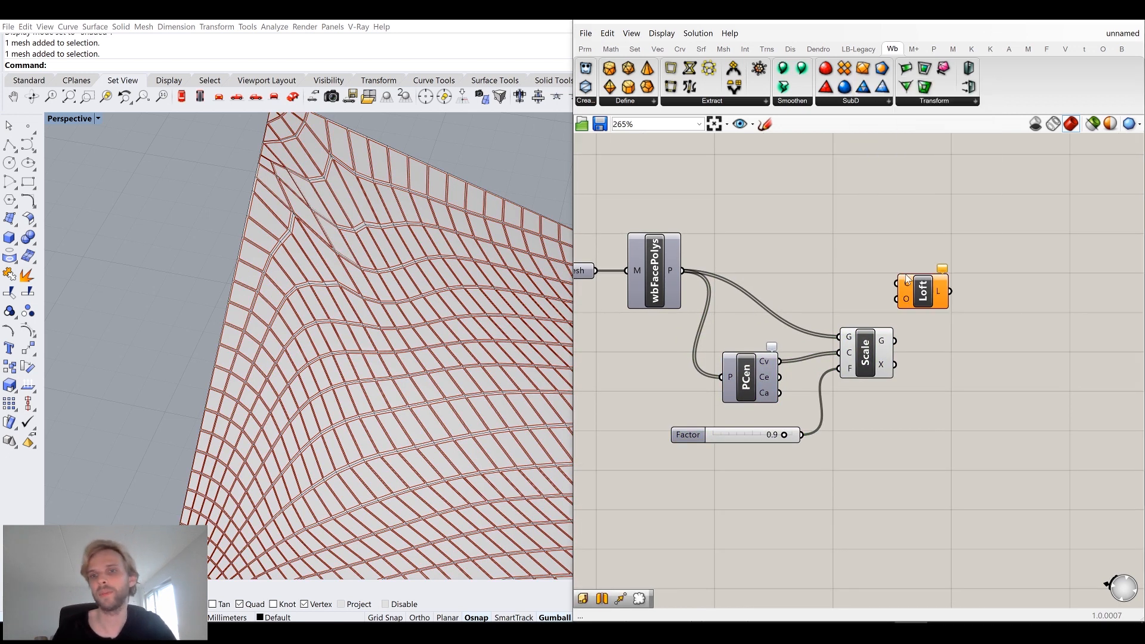
drag(925, 293, 1031, 246)
Add a Merge component between the Scale and Loft components.
click(923, 266)
double_click(924, 268)
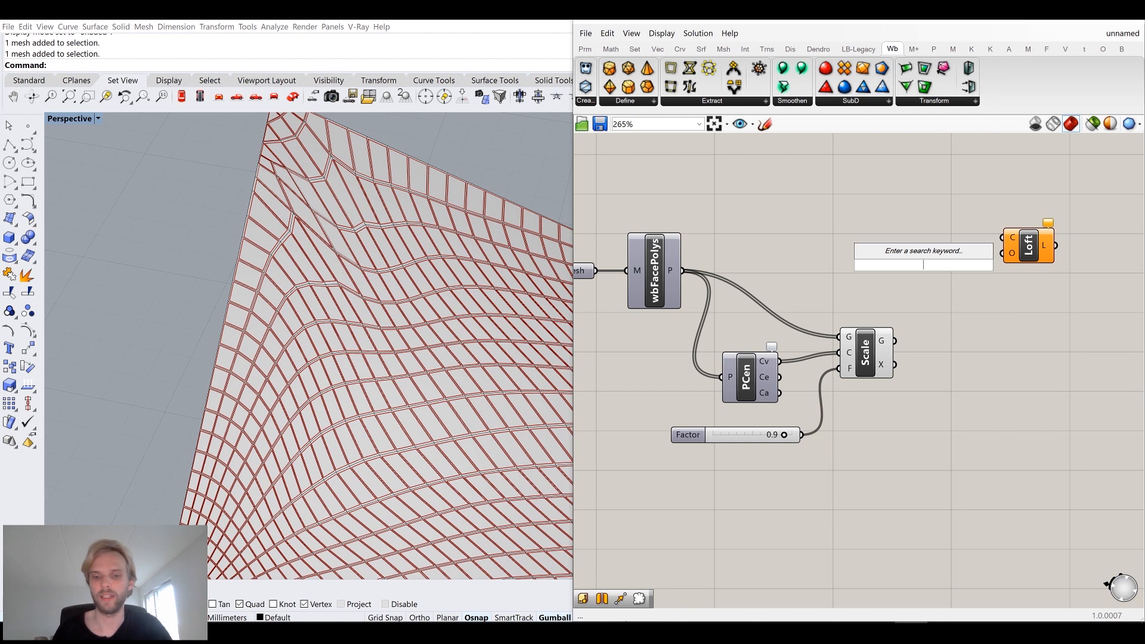
text(merge)
key(Return)
Graft the wbFacePolys polyline output.
drag(682, 270, 694, 236)
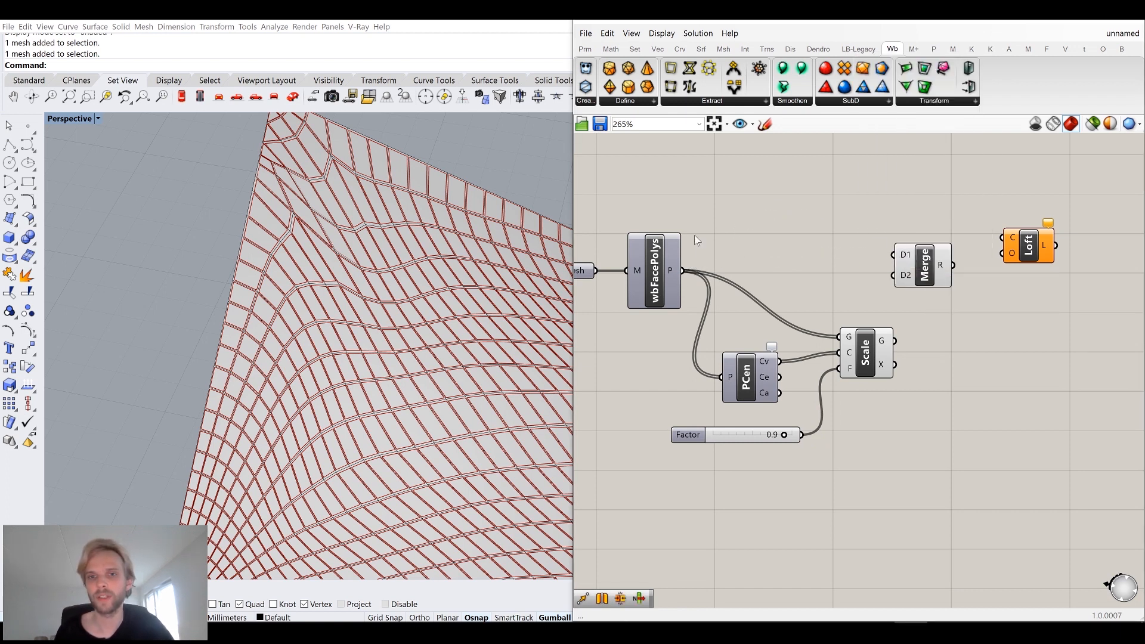
right_click(672, 271)
click(698, 338)
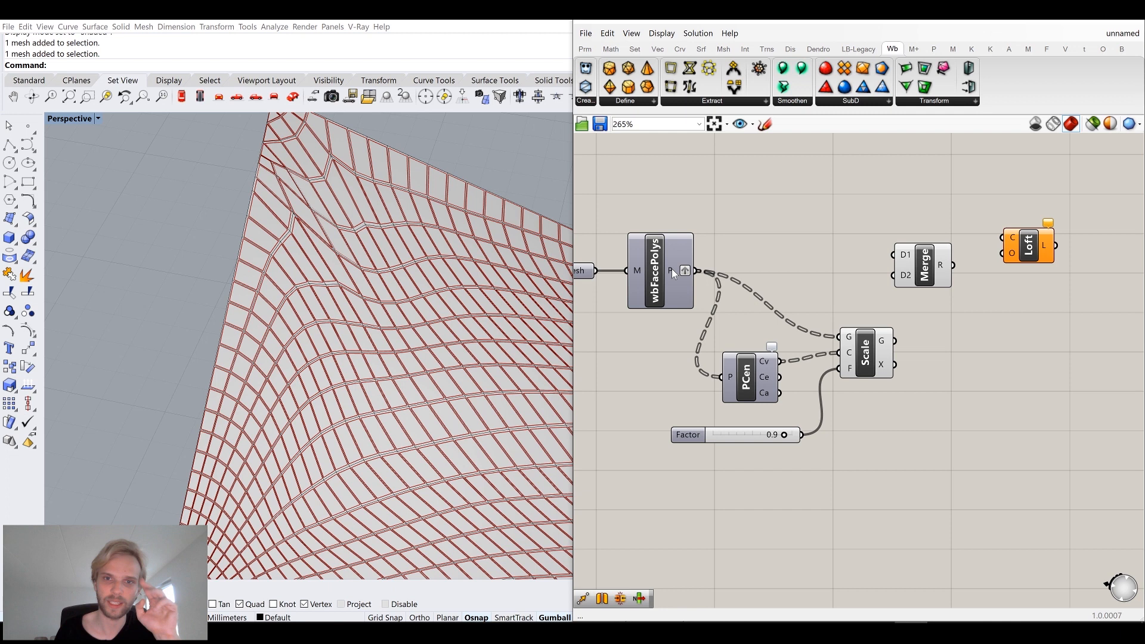
right_click(678, 269)
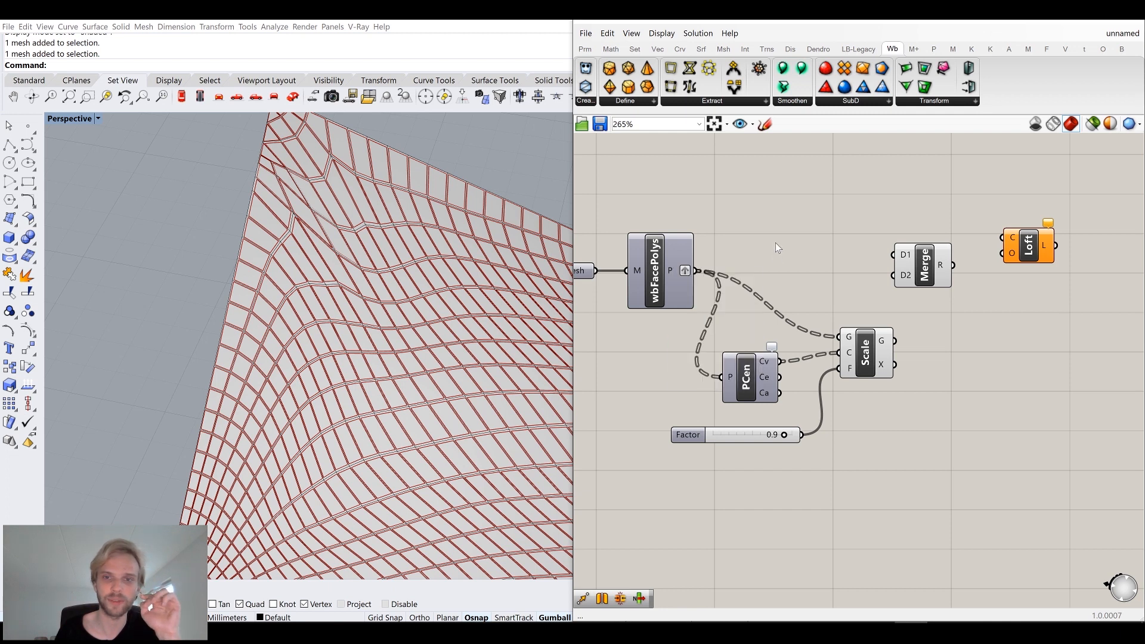
Connect the grafted polylines to Merge D1 and the scaled polylines to Merge D2.
drag(696, 271, 934, 285)
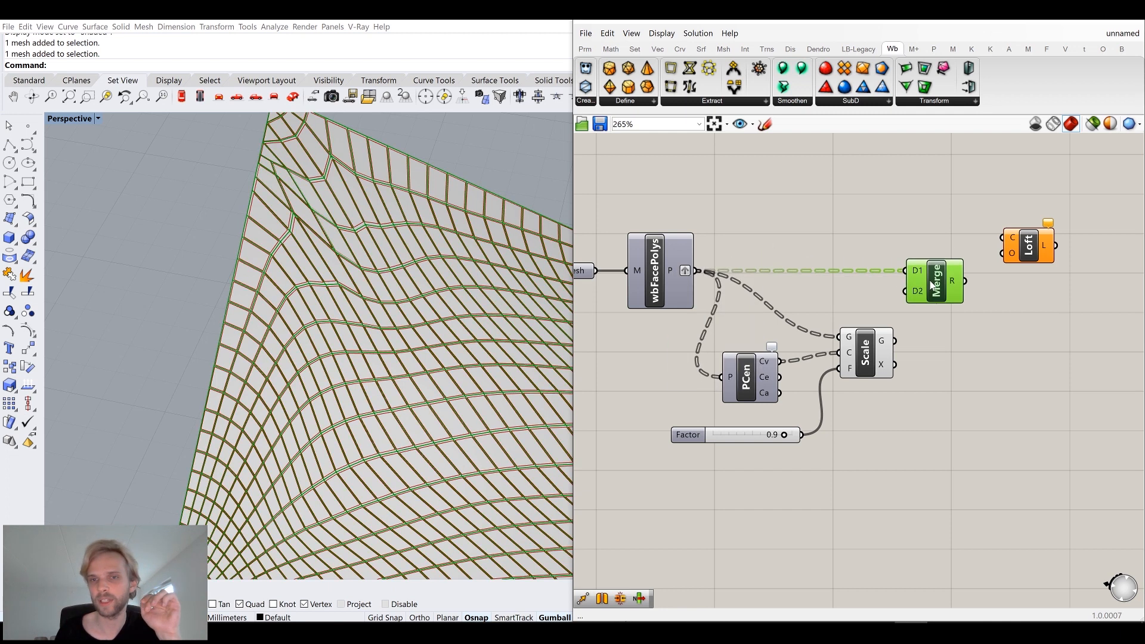
drag(894, 340, 905, 291)
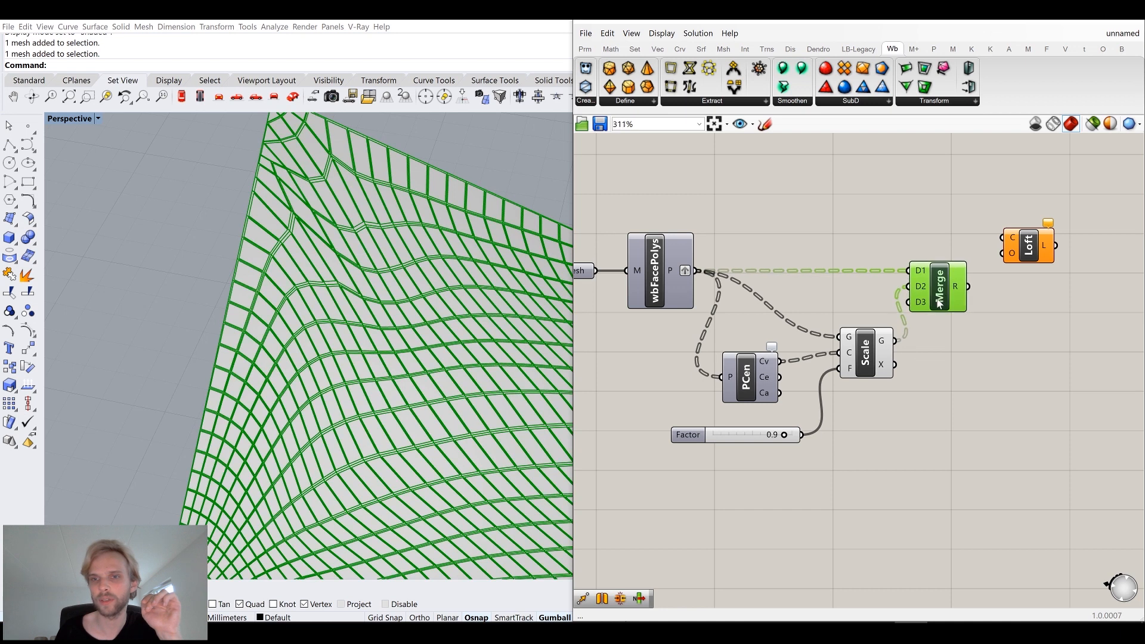
scroll(935, 300, up, 5)
click(924, 306)
scroll(952, 294, down, 4)
right_drag(980, 277, 908, 291)
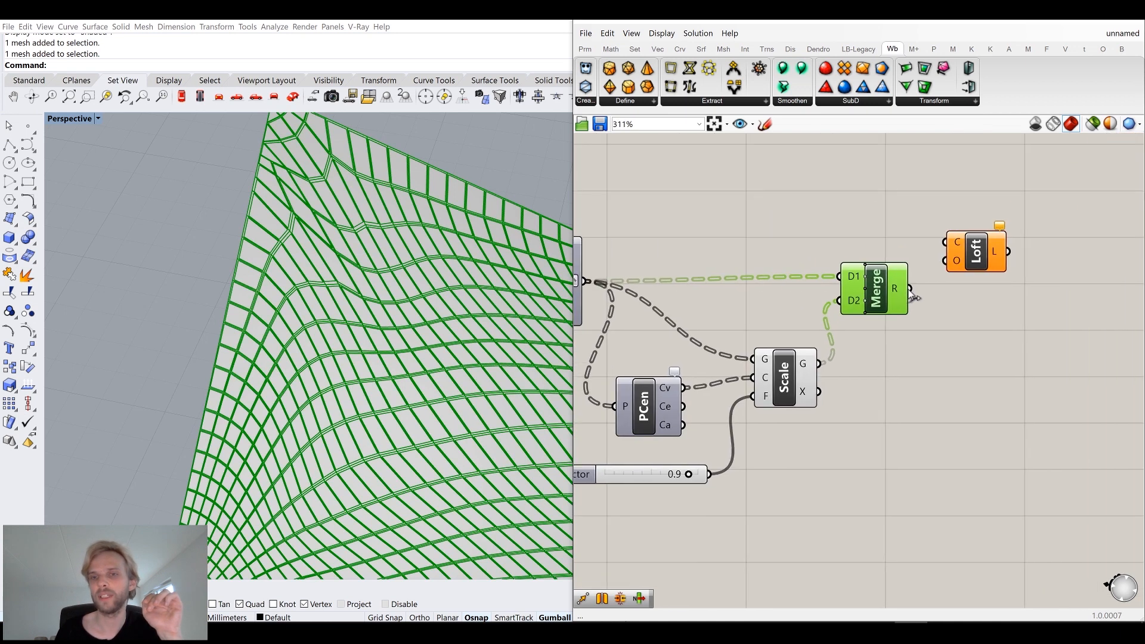
Connect the Merge result to the Loft curves input.
mouse_move(898, 292)
drag(898, 292, 957, 241)
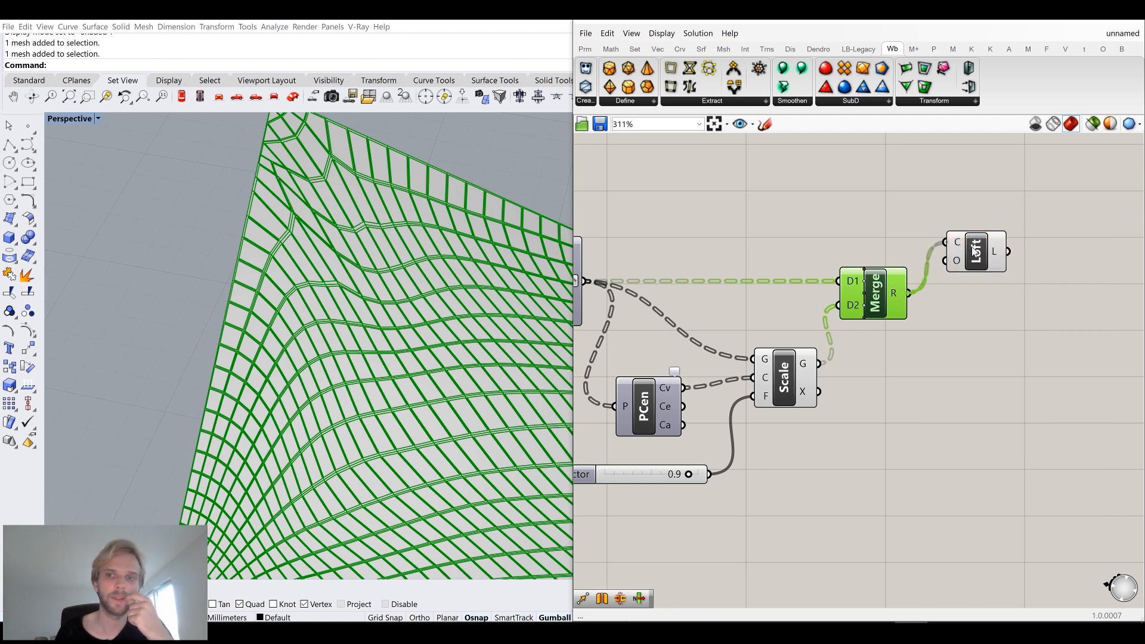
drag(974, 251, 986, 303)
Select all the Grasshopper components and turn off their preview.
click(916, 429)
scroll(916, 428, down, 3)
drag(928, 509, 640, 304)
middle_click(647, 291)
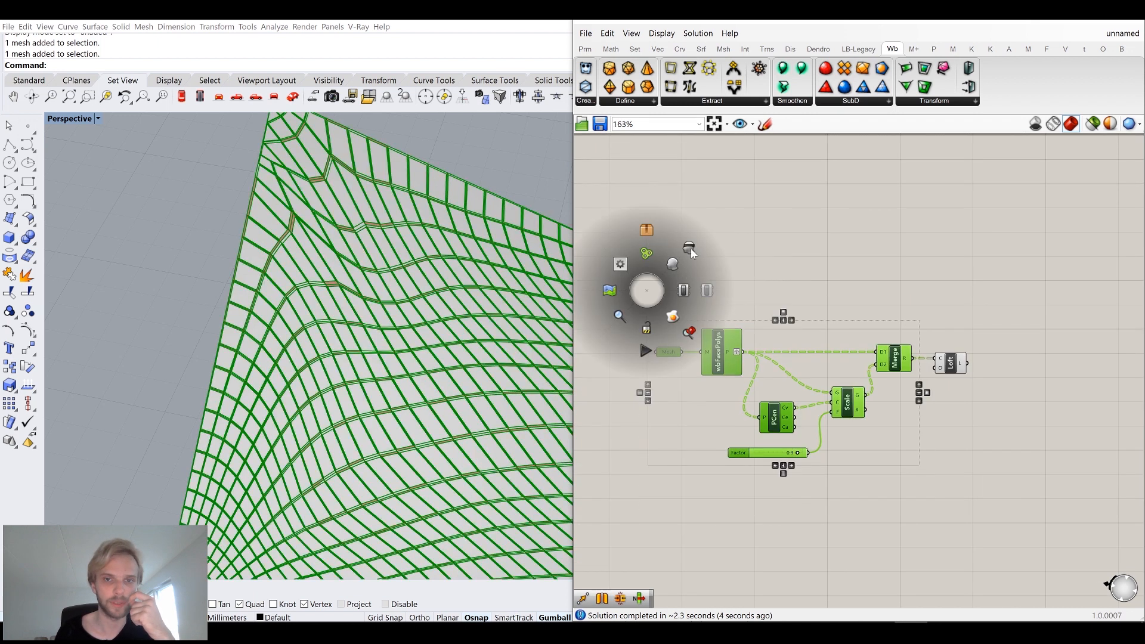
click(690, 249)
click(749, 245)
Select the quad mesh in the viewport and hide it.
click(365, 292)
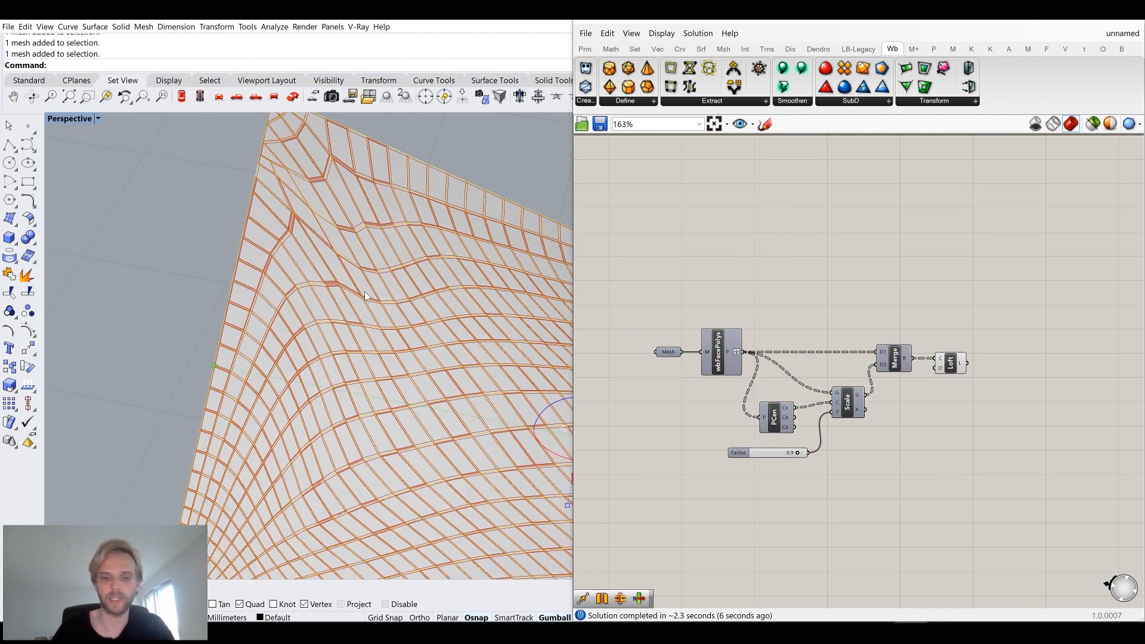
key(ctrl+h)
Orbit and zoom the Perspective viewport to examine the remaining geometry.
scroll(434, 345, down, 4)
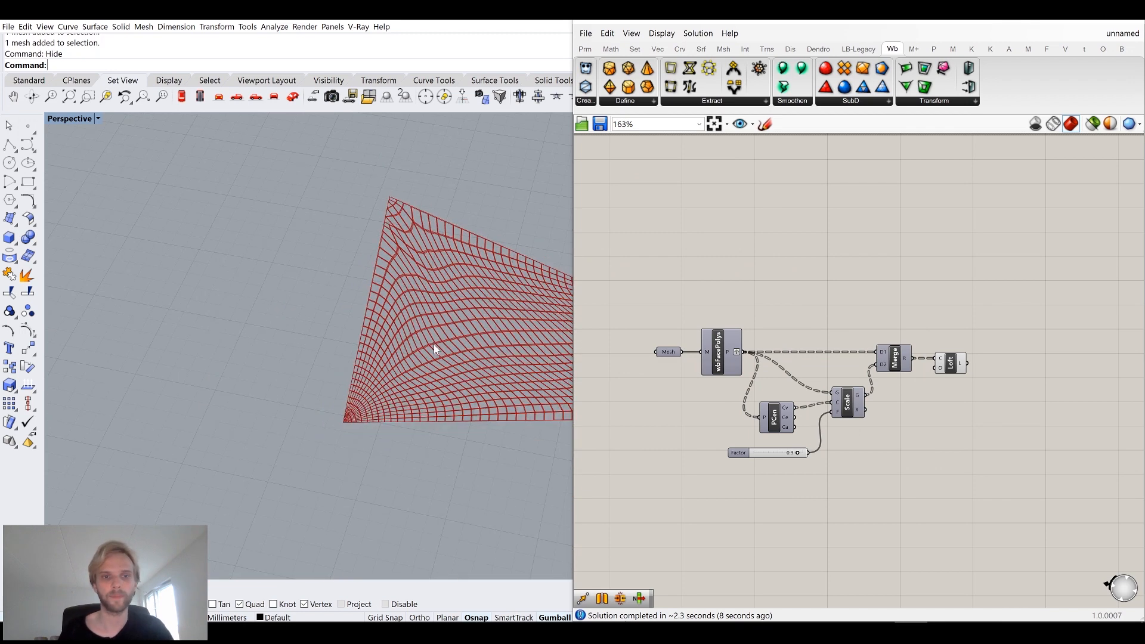
right_drag(423, 373, 343, 311)
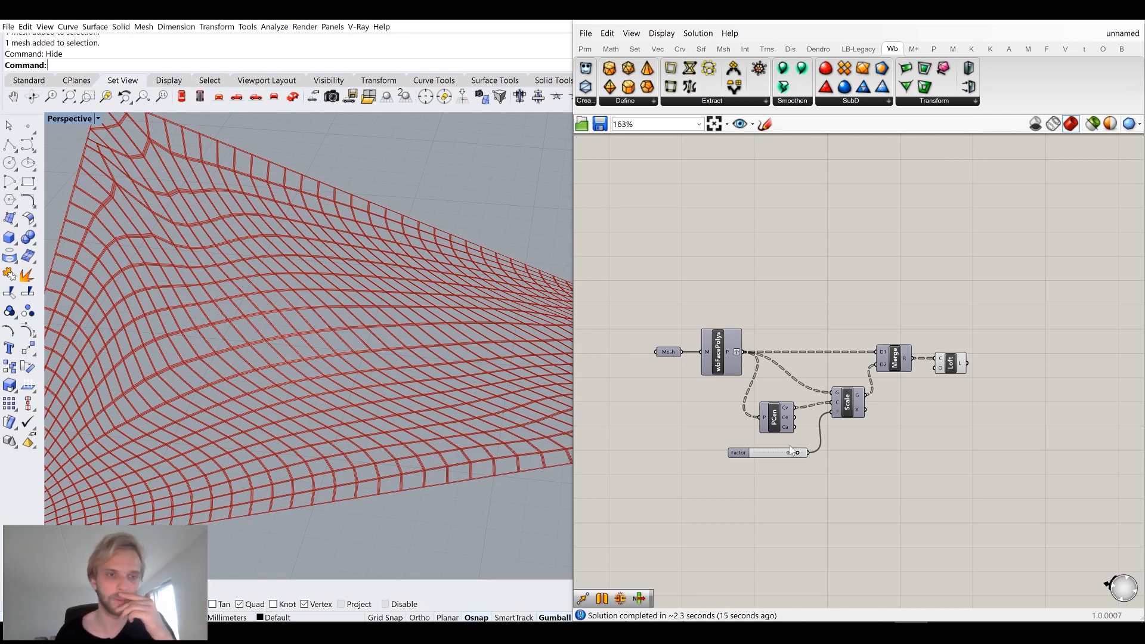
right_drag(218, 286, 328, 315)
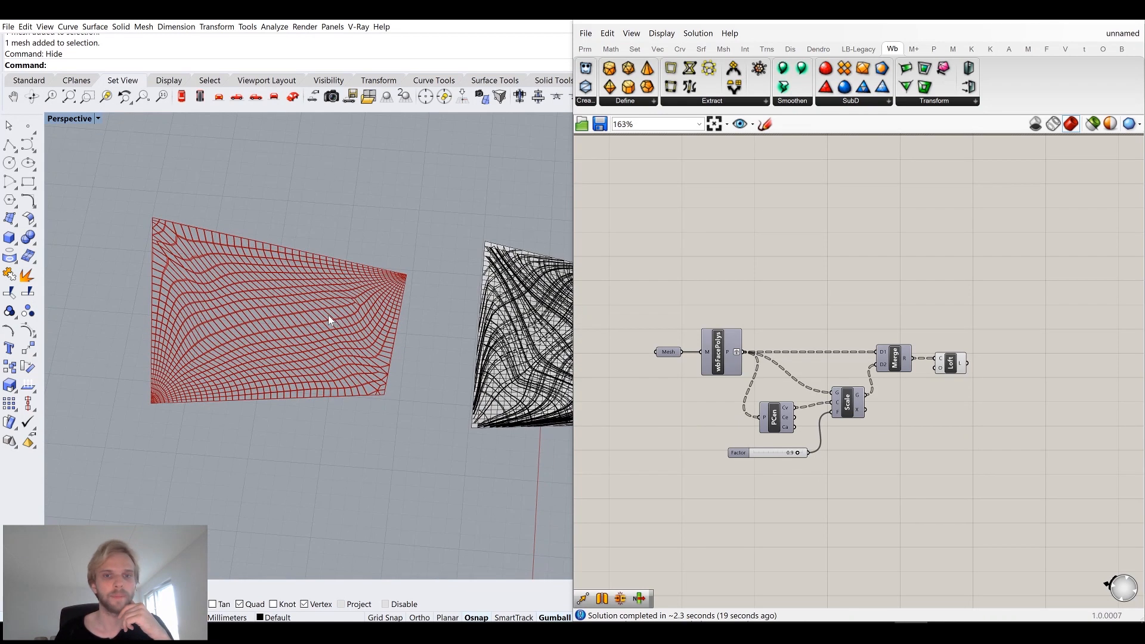
shift+right_drag(219, 307, 245, 309)
scroll(245, 309, up, 2)
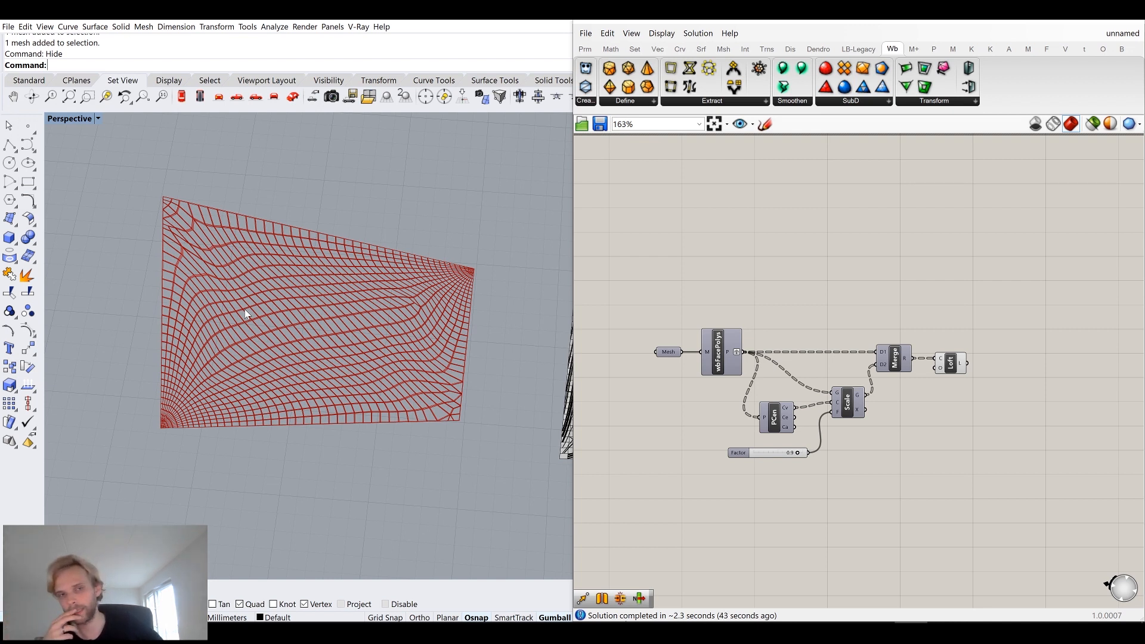
right_drag(335, 301, 370, 274)
scroll(311, 286, up, 5)
right_drag(223, 317, 270, 277)
scroll(270, 277, down, 2)
Reposition the Mesh parameter above the wbFacePolys component on the canvas.
right_drag(942, 366, 846, 315)
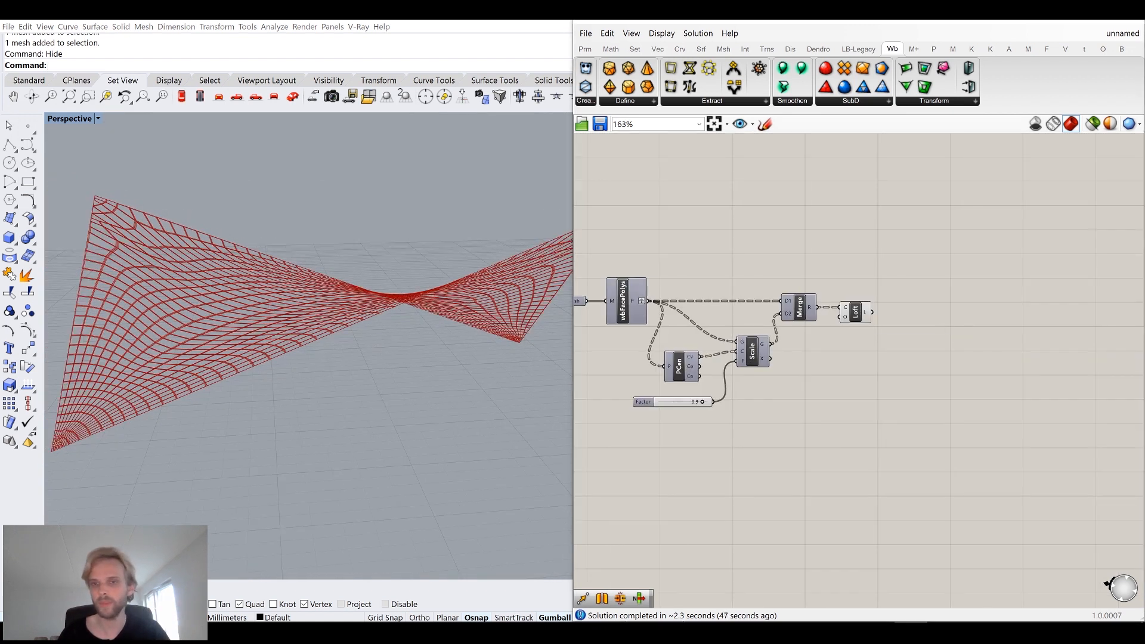
double_click(934, 318)
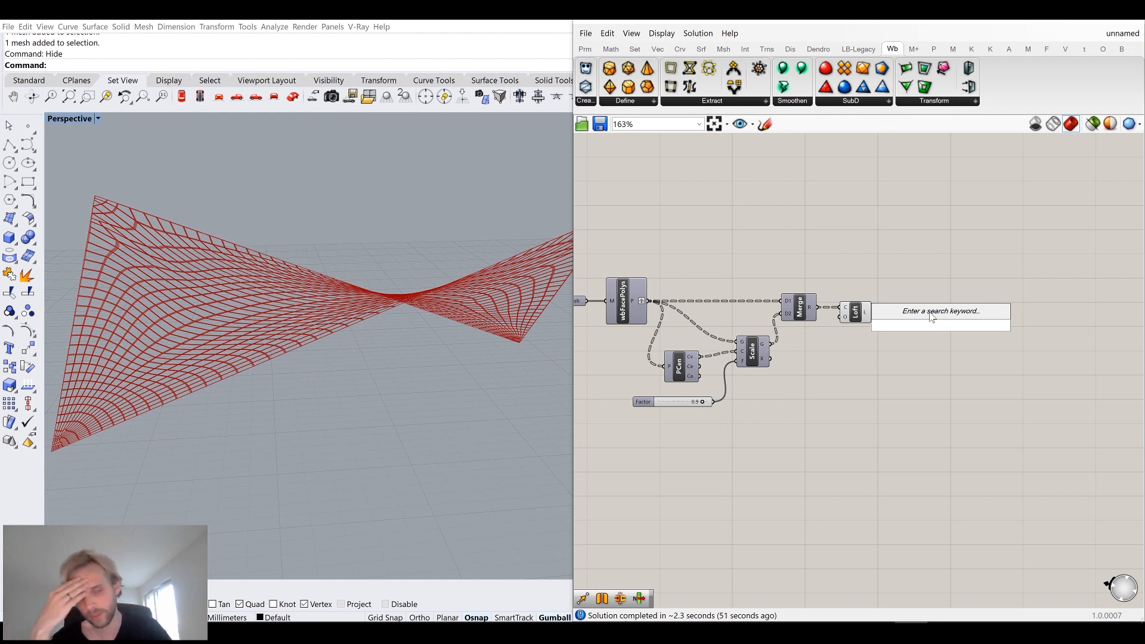
right_drag(807, 356, 959, 426)
drag(716, 340, 698, 283)
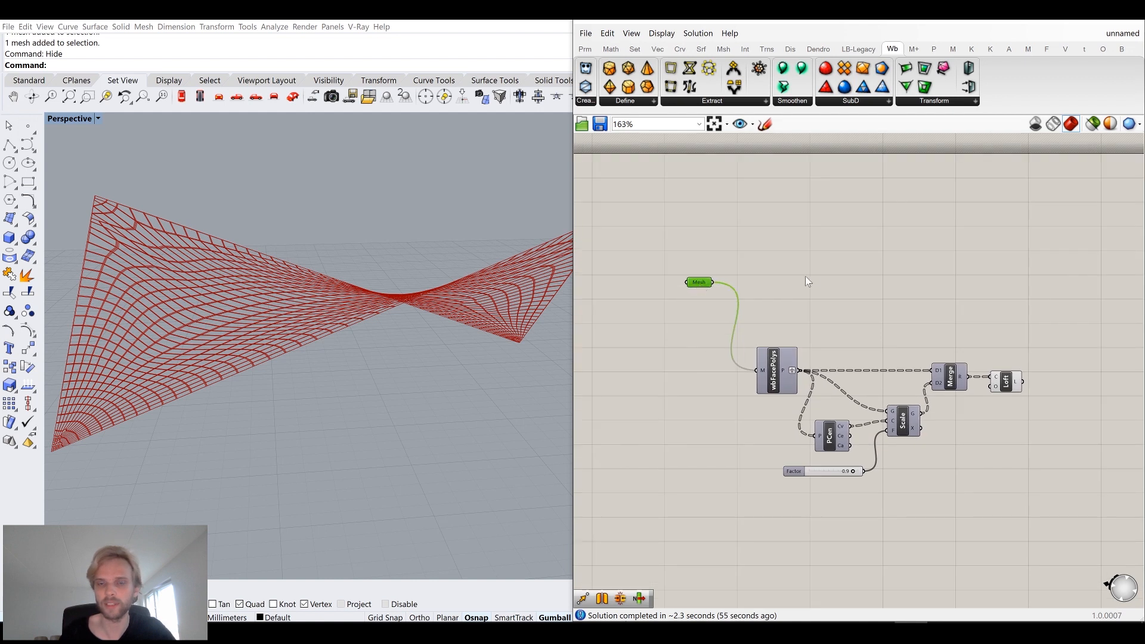
Add an Offset Mesh component fed by the Mesh parameter, then delete it.
double_click(810, 274)
text(offs)
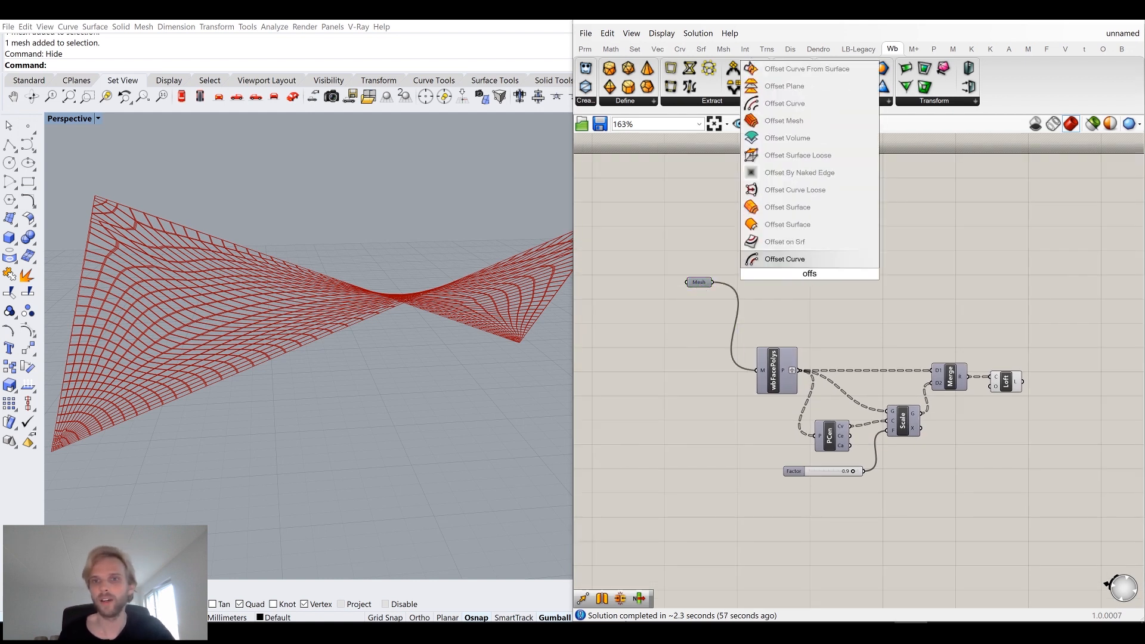
click(796, 120)
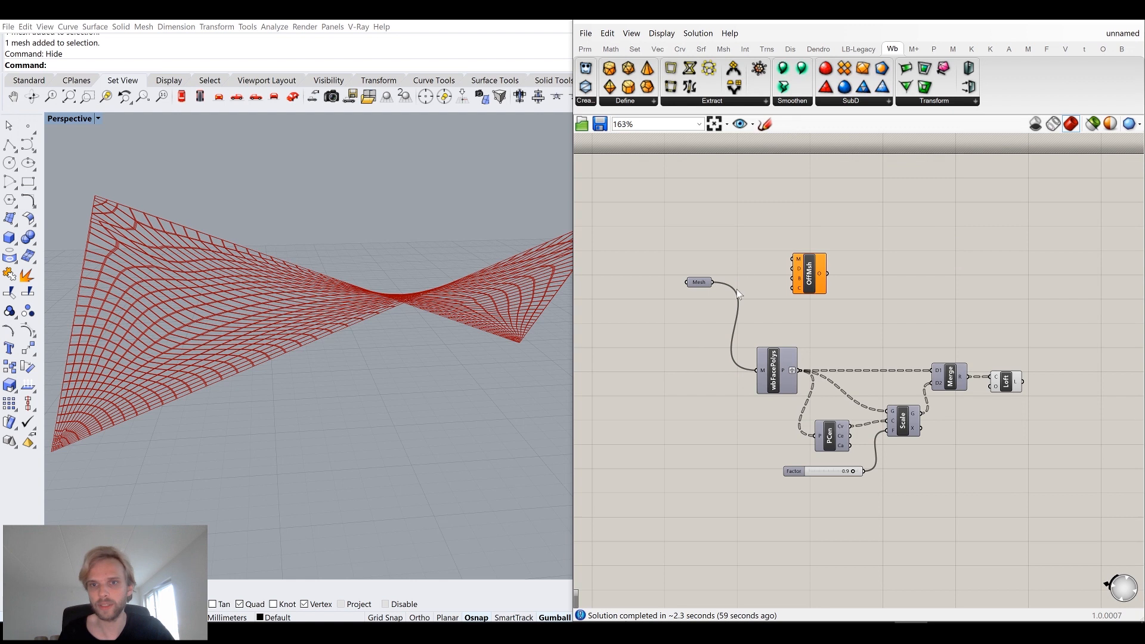
drag(772, 265, 780, 288)
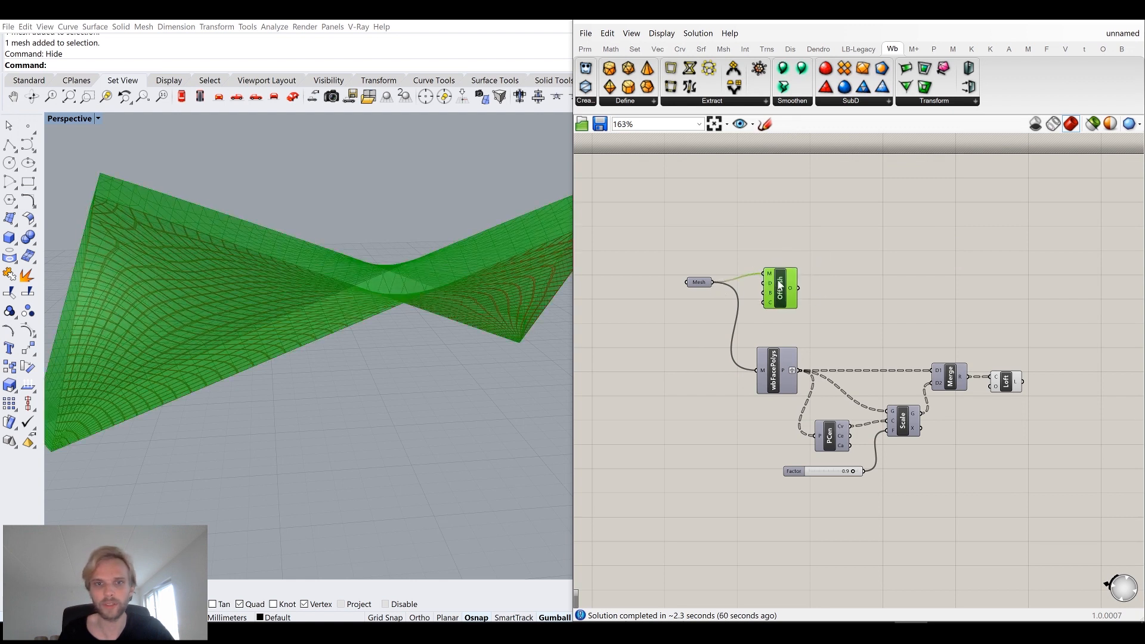
key(Delete)
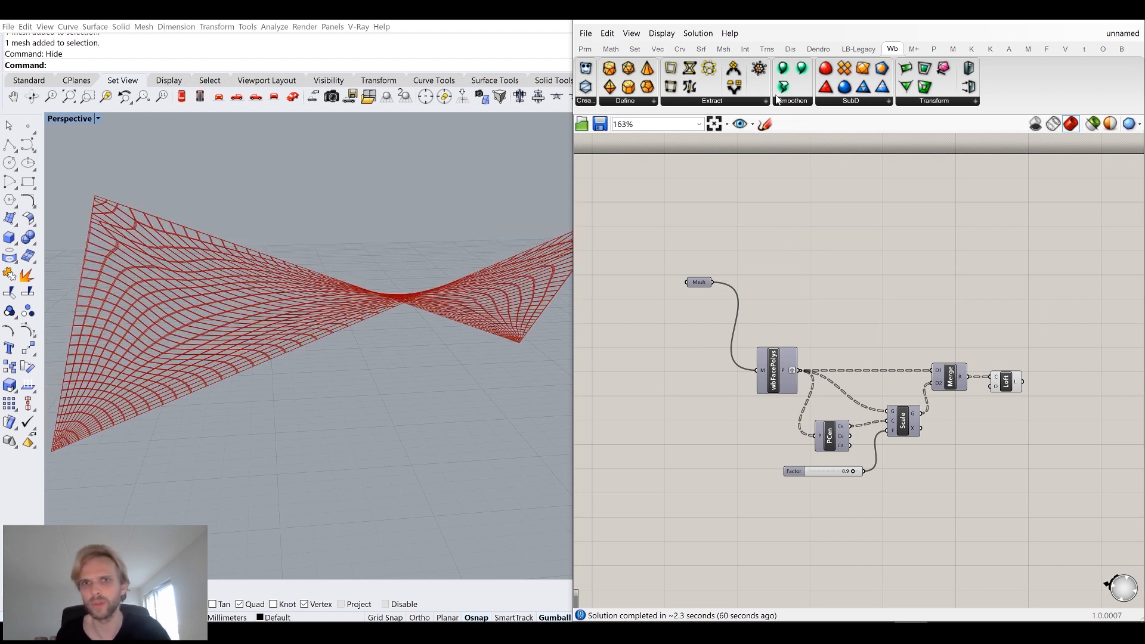
Place a Weaverbird wbOffset component and connect the Mesh parameter to its M input.
click(913, 103)
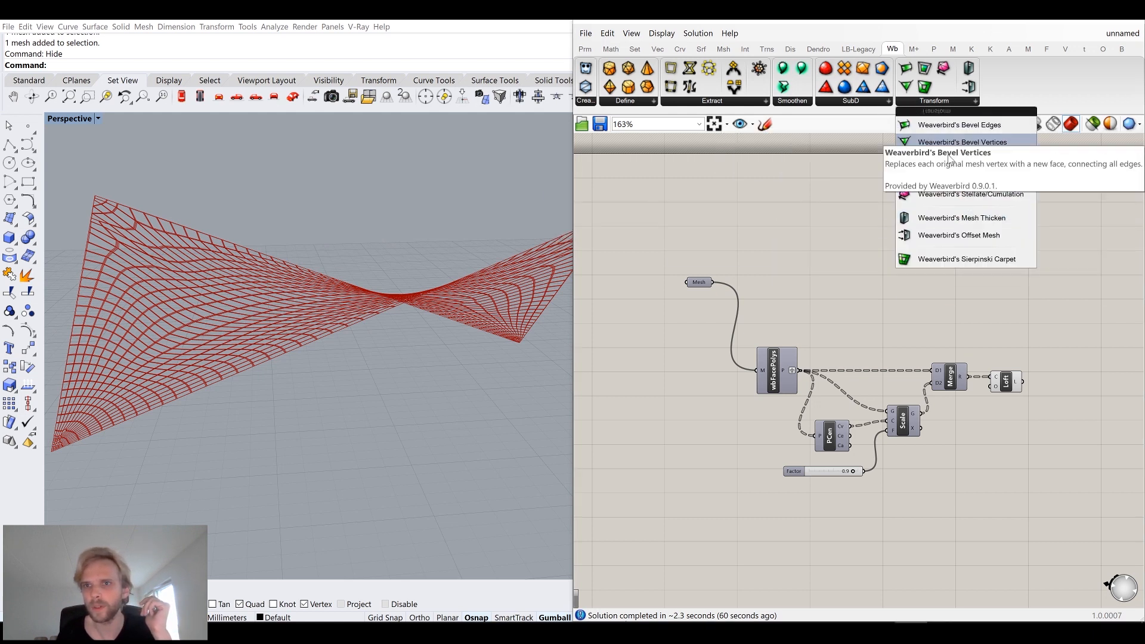
drag(1029, 235, 787, 290)
scroll(722, 294, up, 2)
drag(708, 278, 793, 273)
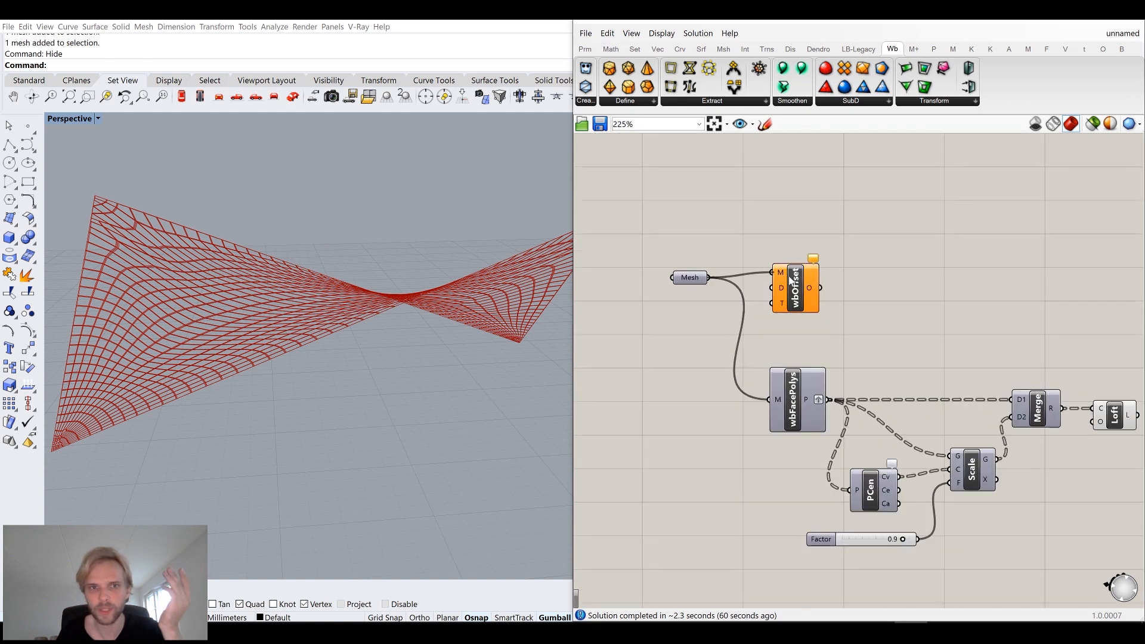
Create a number slider set to 0.1 and connect it to the wbOffset D input.
click(727, 321)
double_click(692, 332)
text(0.1)
key(Return)
drag(692, 338, 773, 296)
drag(680, 316, 697, 296)
right_drag(207, 264, 203, 271)
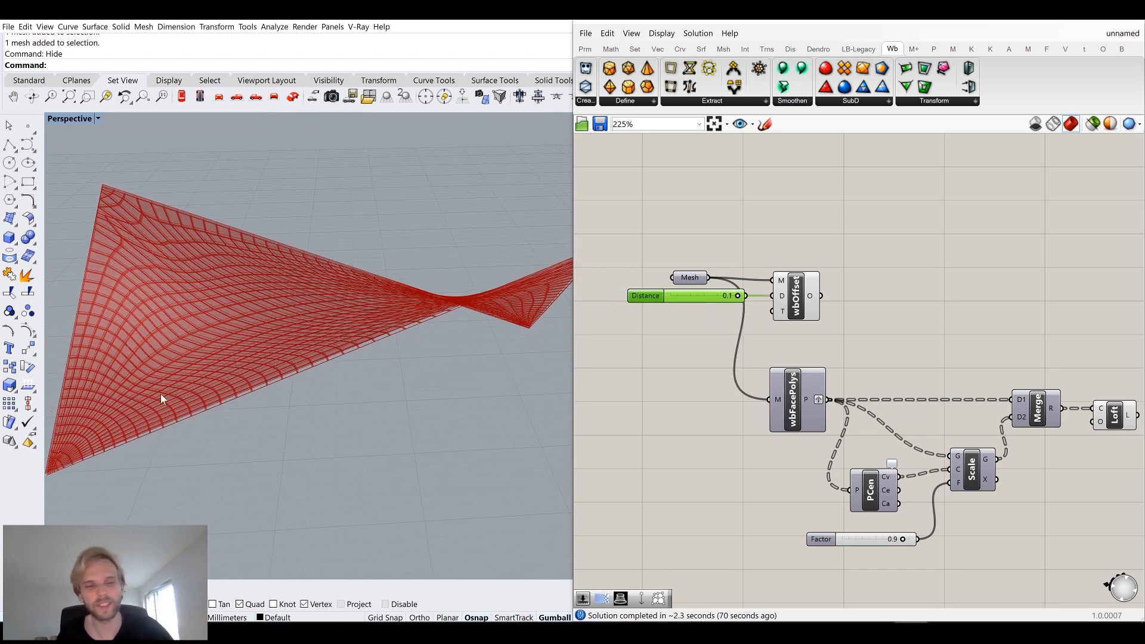
right_drag(207, 405, 175, 405)
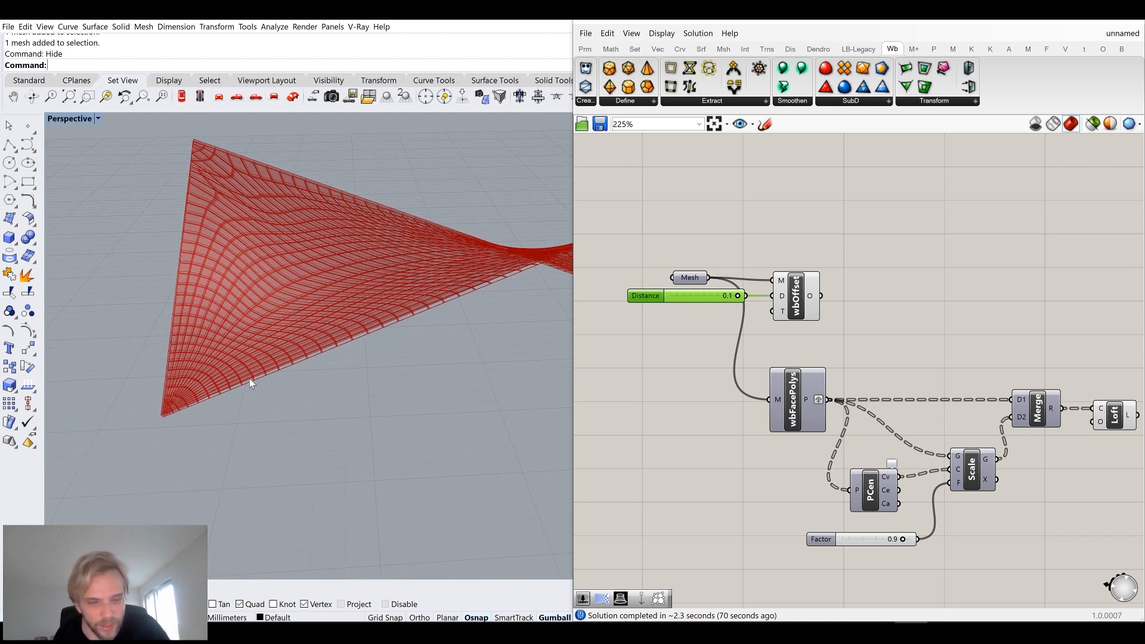
Duplicate the face-polyline, scale, merge and loft chain and feed the copy's wbFacePolys from the wbOffset output.
right_drag(913, 270, 838, 253)
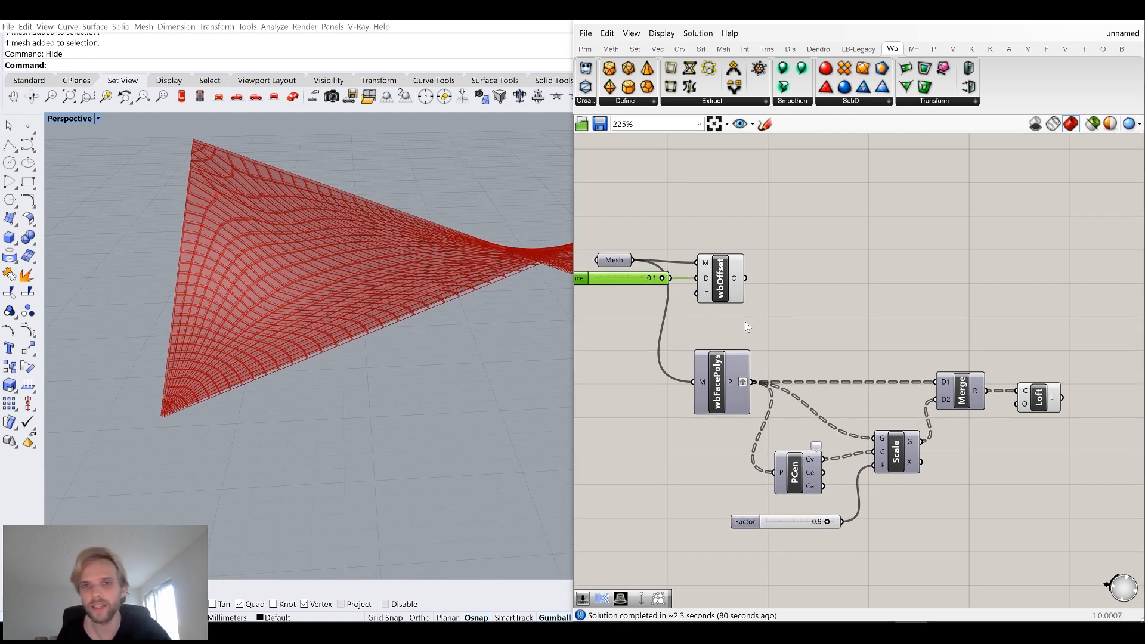
right_drag(832, 295, 795, 275)
click(715, 272)
drag(1078, 541, 817, 363)
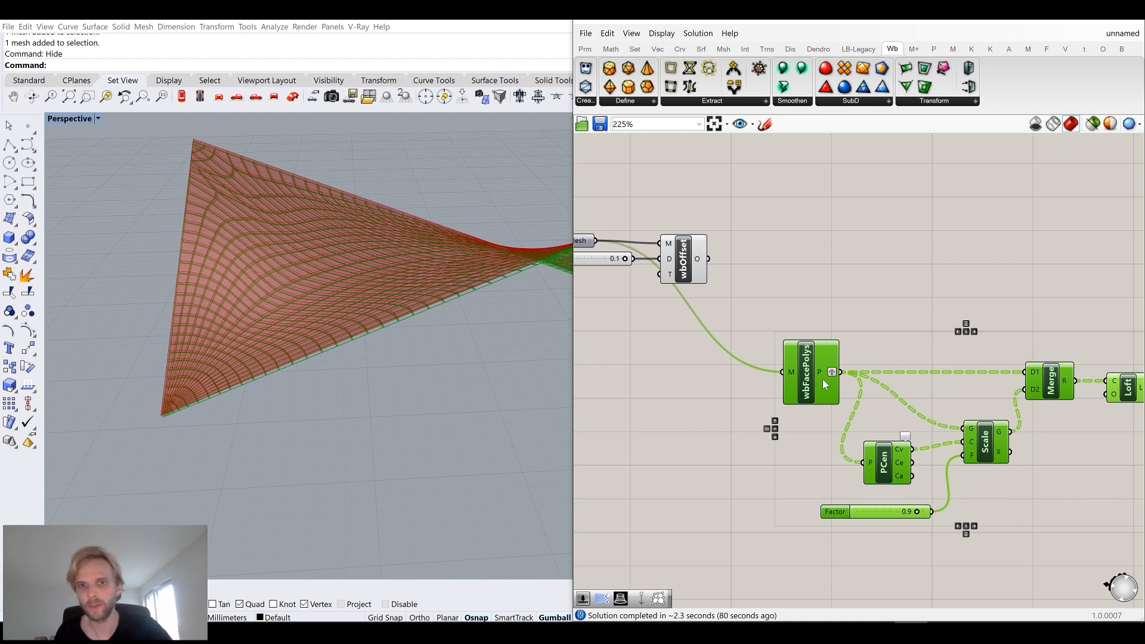
key(ctrl+c)
key(ctrl+v)
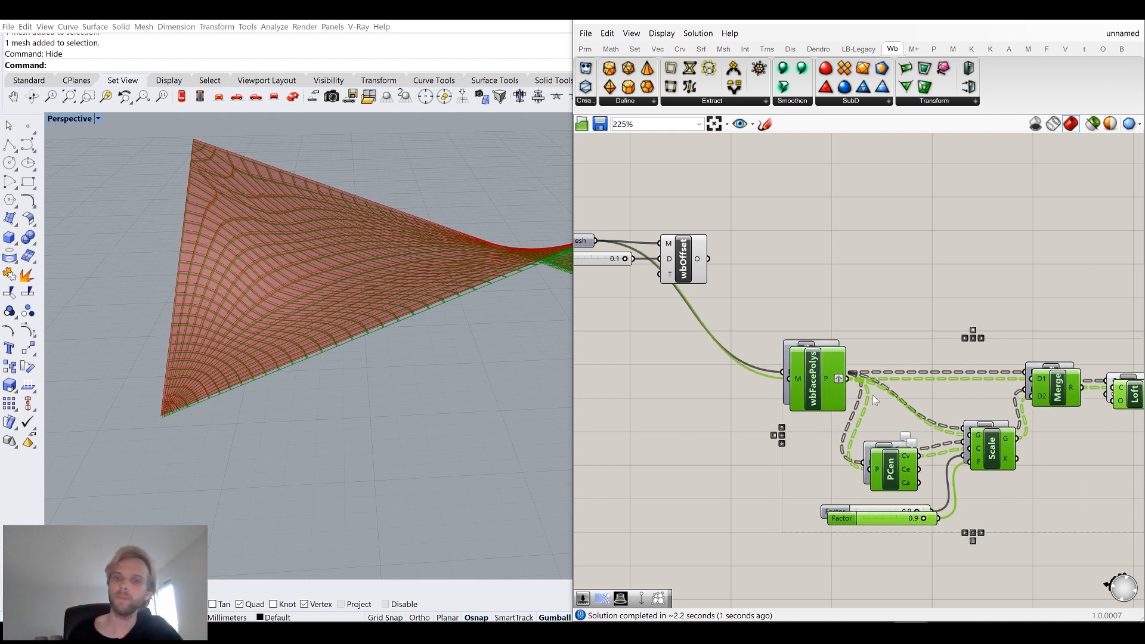
drag(812, 390, 823, 170)
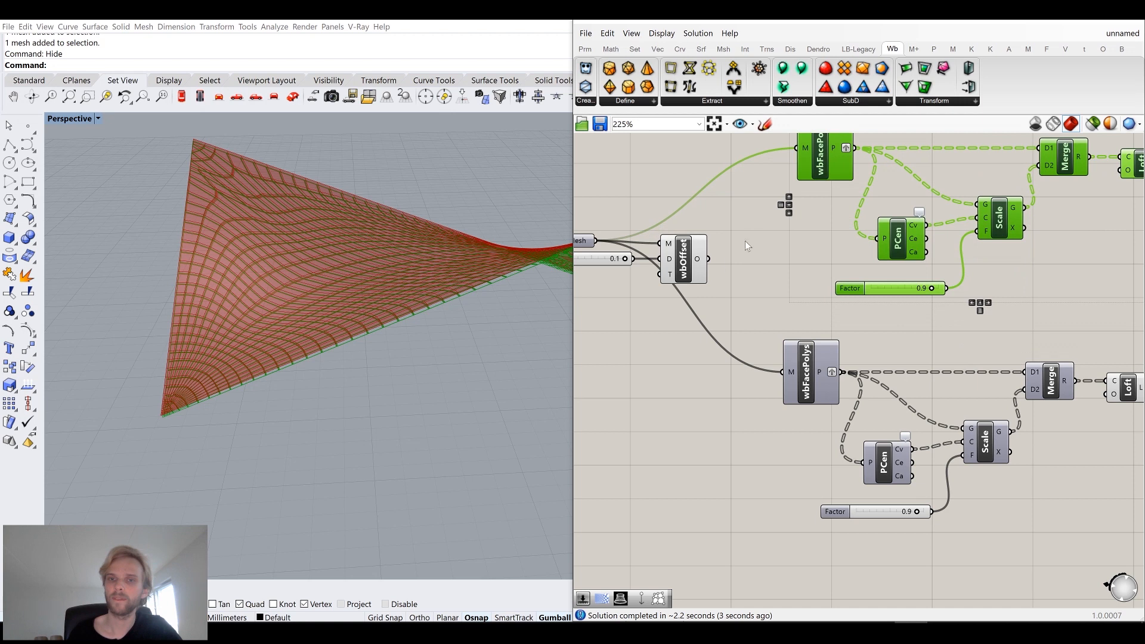
right_drag(745, 241, 715, 315)
drag(678, 332, 757, 225)
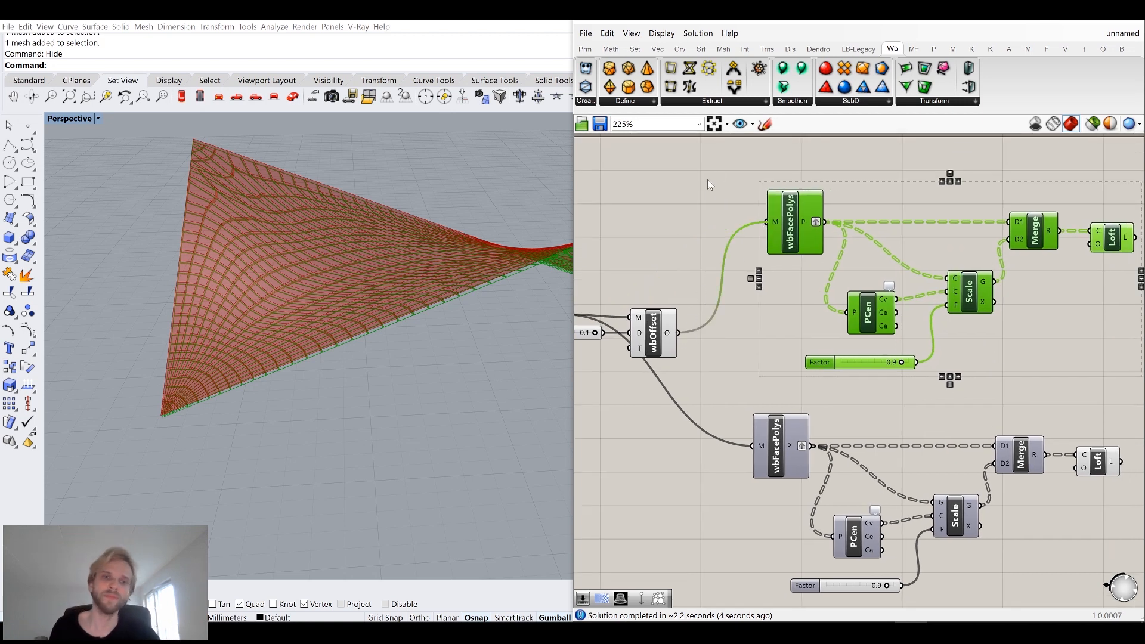
Turn off the preview of the wbOffset component.
click(705, 191)
click(663, 339)
middle_click(662, 336)
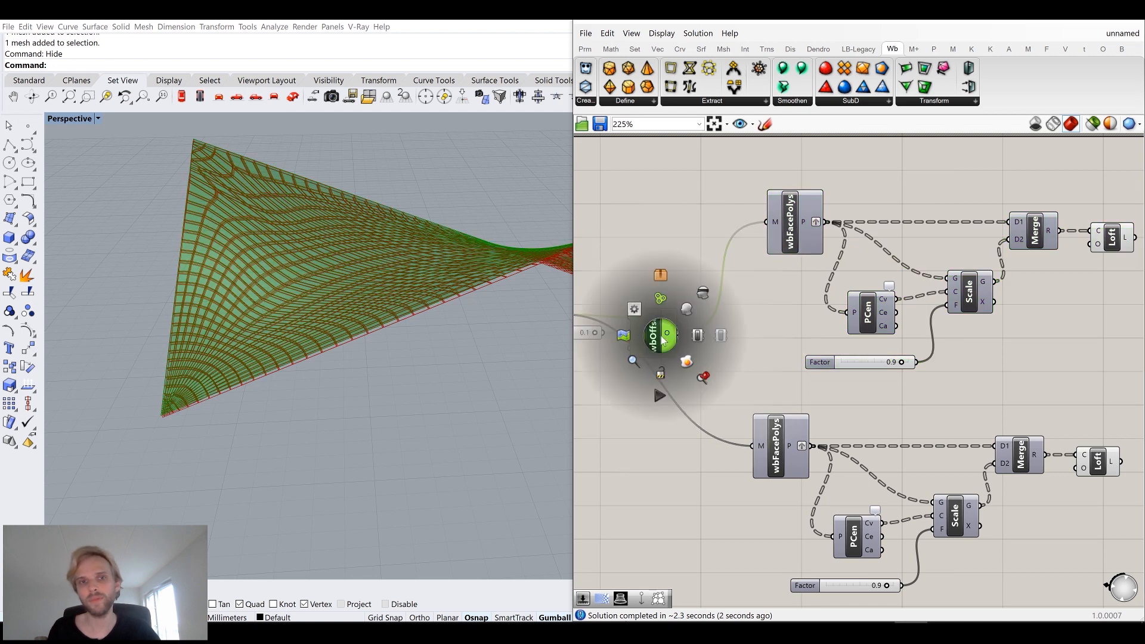
click(705, 307)
click(752, 317)
Examine the two lofted polyline layers closely in the 3D viewport.
right_drag(384, 272, 349, 275)
right_drag(1028, 368, 909, 309)
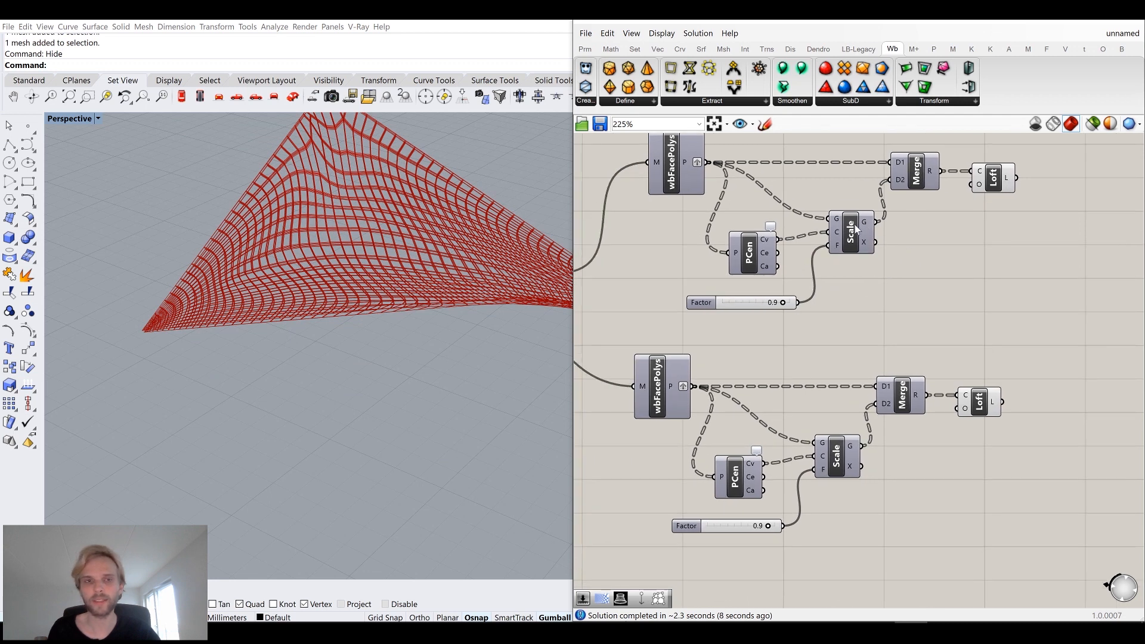
click(857, 228)
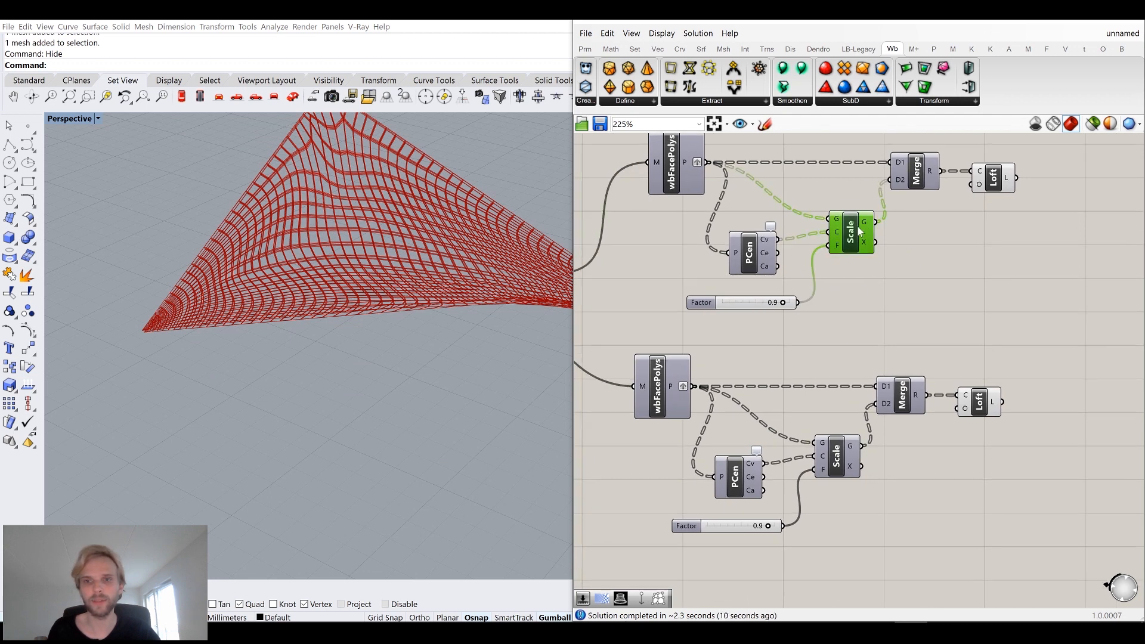
click(836, 471)
click(927, 264)
click(850, 234)
click(937, 276)
scroll(271, 259, up, 3)
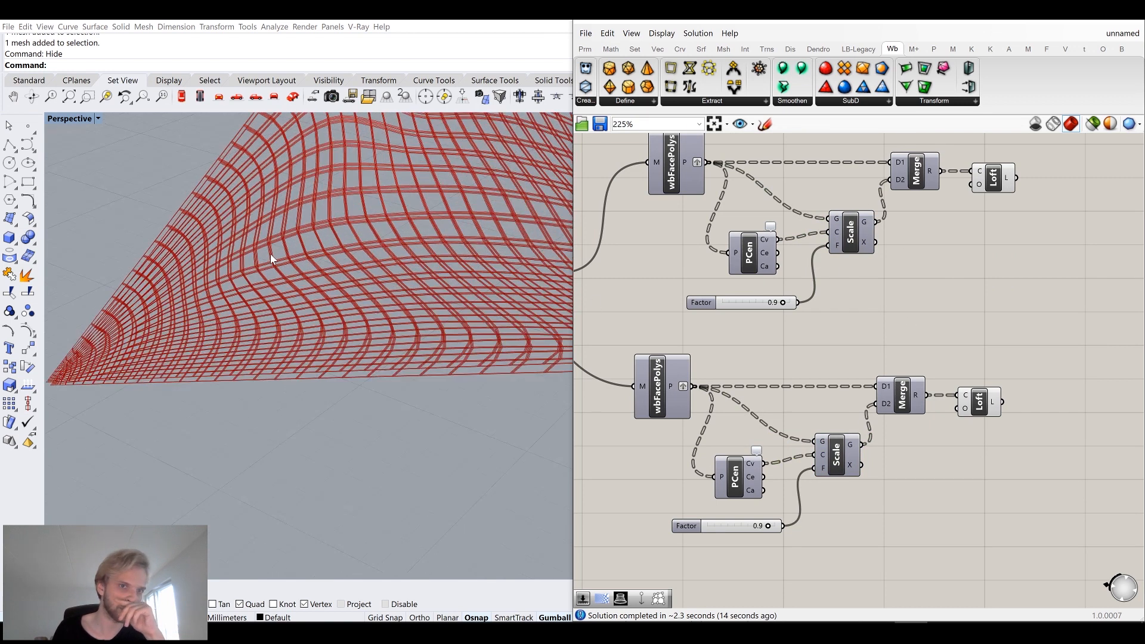
scroll(272, 259, up, 6)
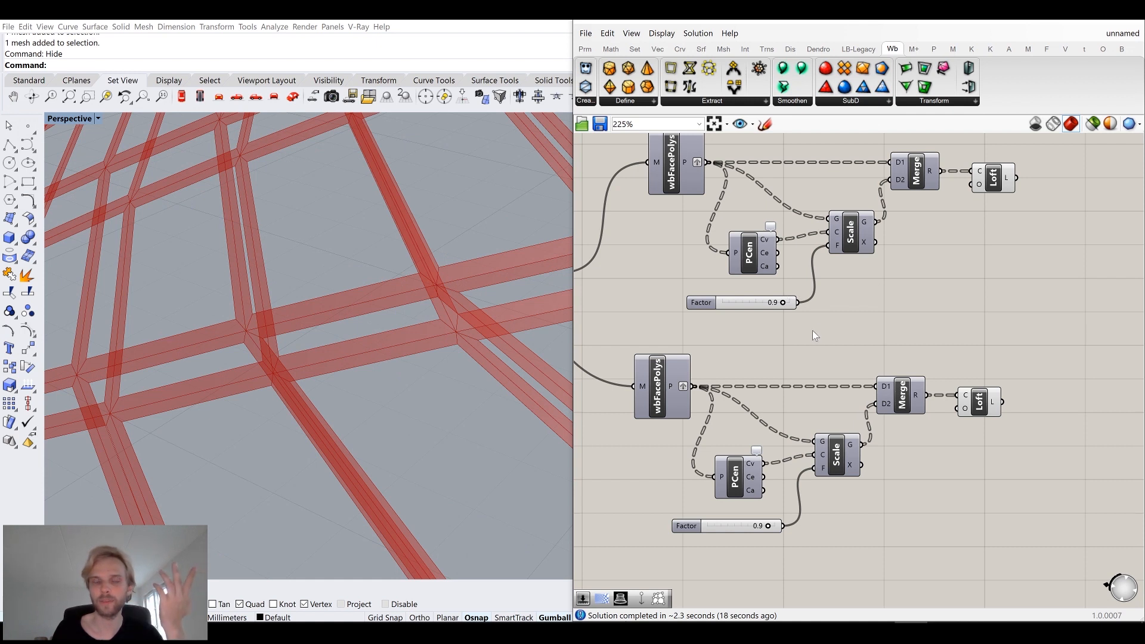
scroll(381, 337, down, 10)
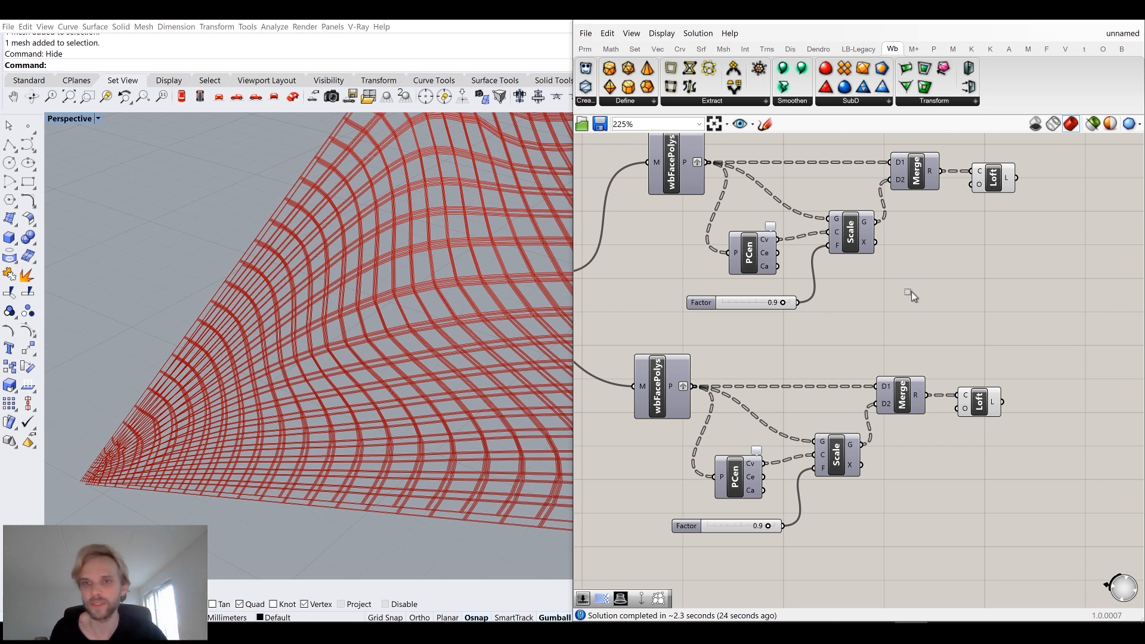
Add a Merge component combining the scaled polylines from both the original and the offset chains.
double_click(936, 290)
text(merg)
key(Return)
drag(874, 222, 916, 277)
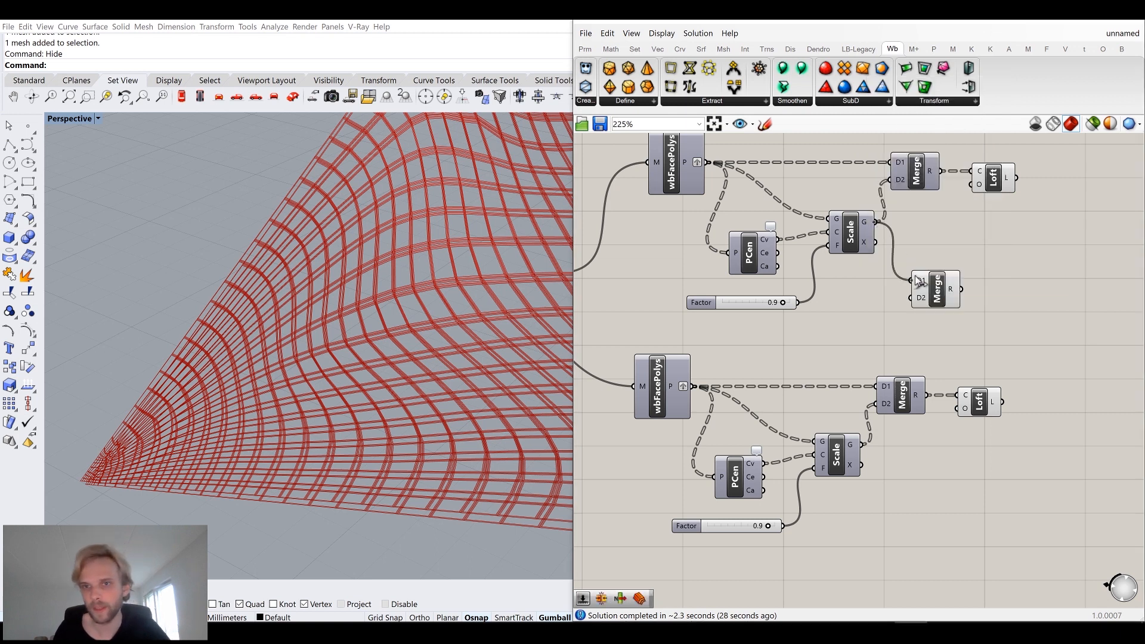
drag(861, 445, 911, 289)
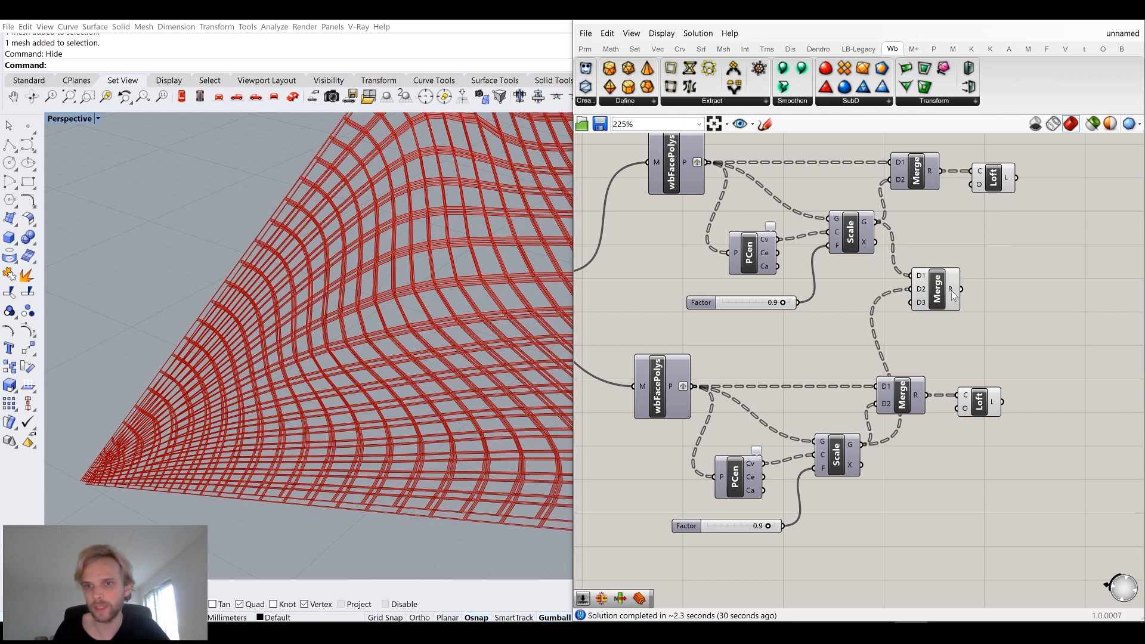
mouse_move(951, 295)
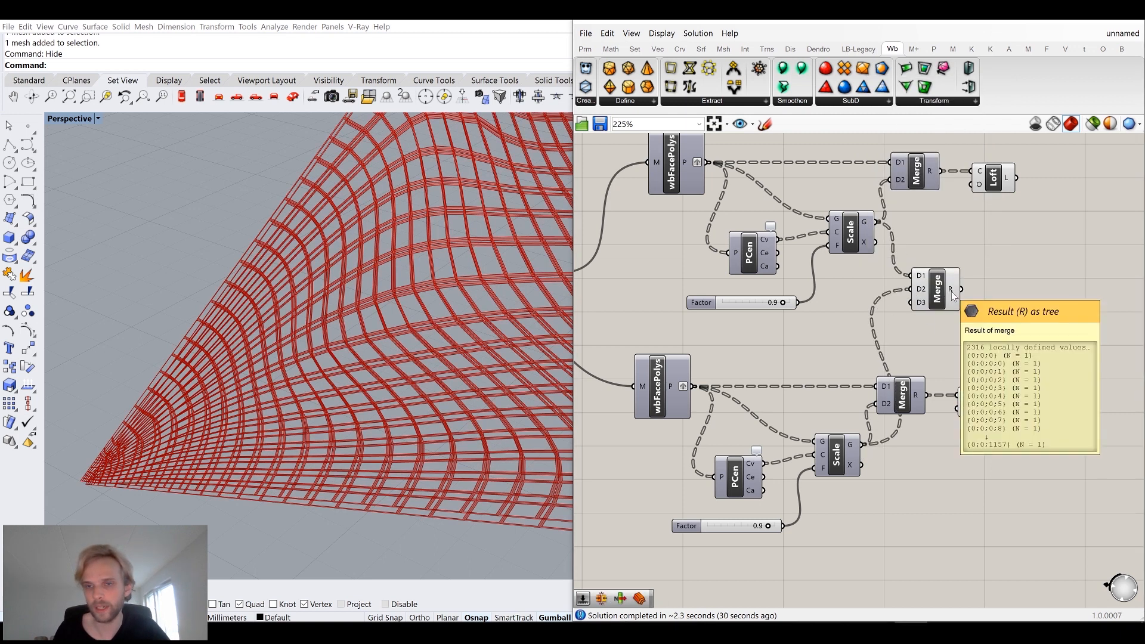
Graft the new Merge component's D1 and D2 inputs.
right_click(916, 277)
click(940, 387)
scroll(916, 294, up, 3)
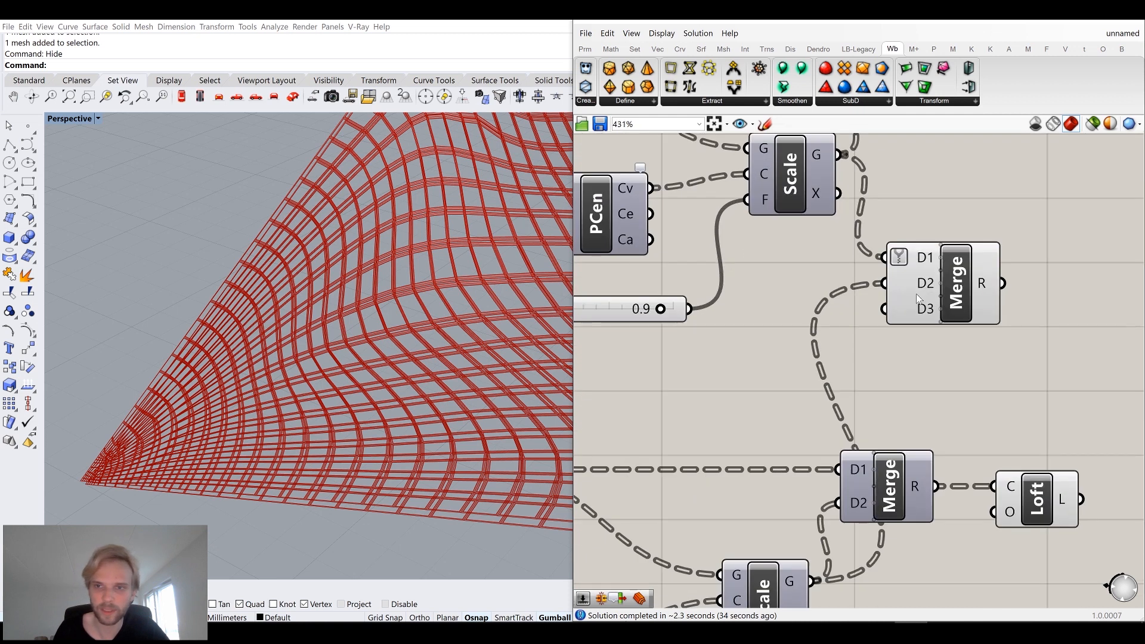
right_click(921, 290)
click(935, 344)
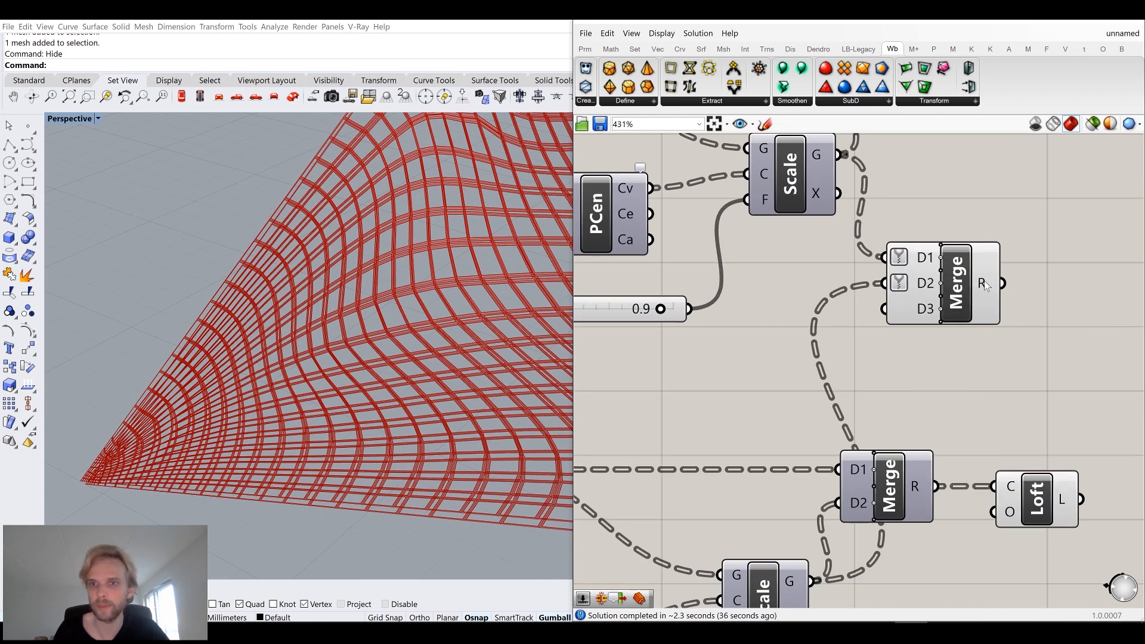
Add a Loft component fed by the result of the grafted Merge to connect the two layers.
mouse_move(985, 285)
right_drag(985, 285, 842, 327)
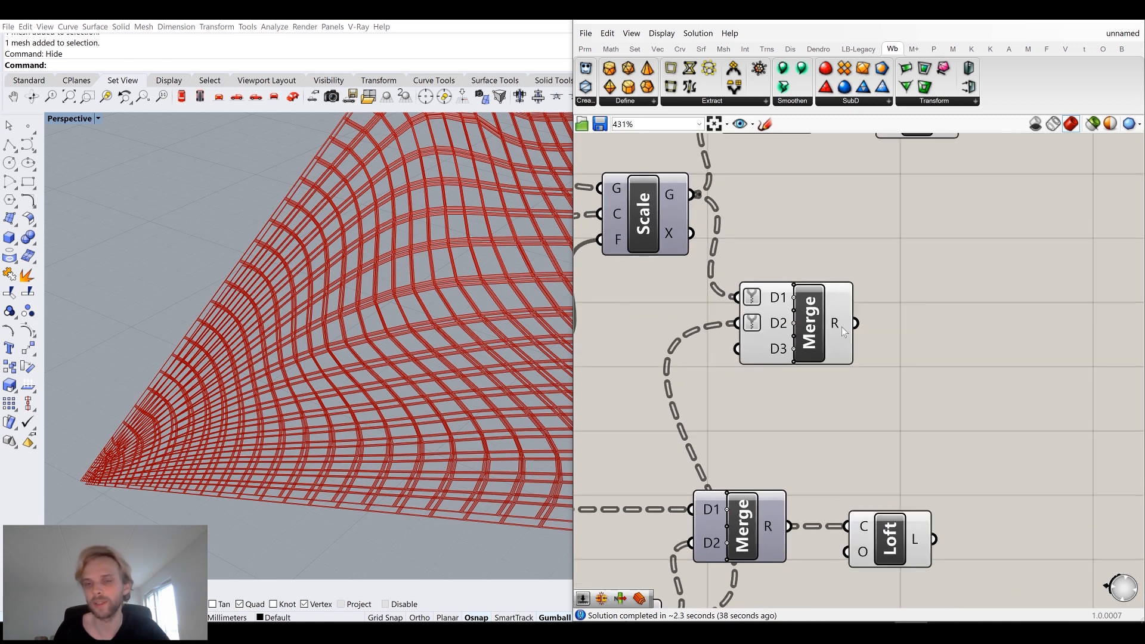
double_click(962, 319)
text(loft)
key(Return)
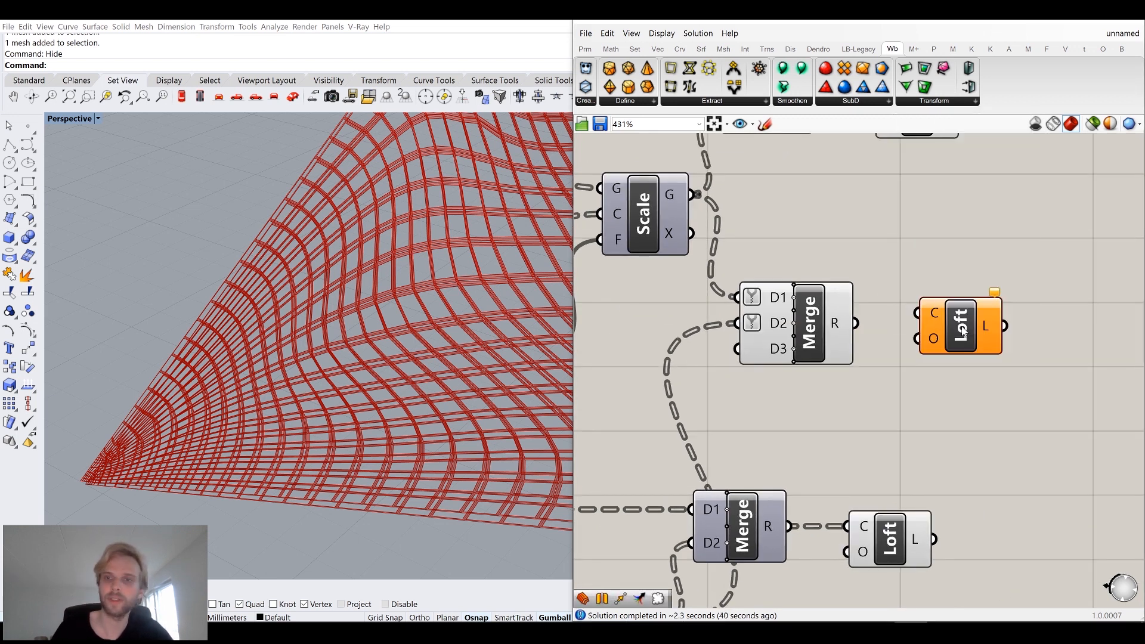
drag(858, 327, 956, 318)
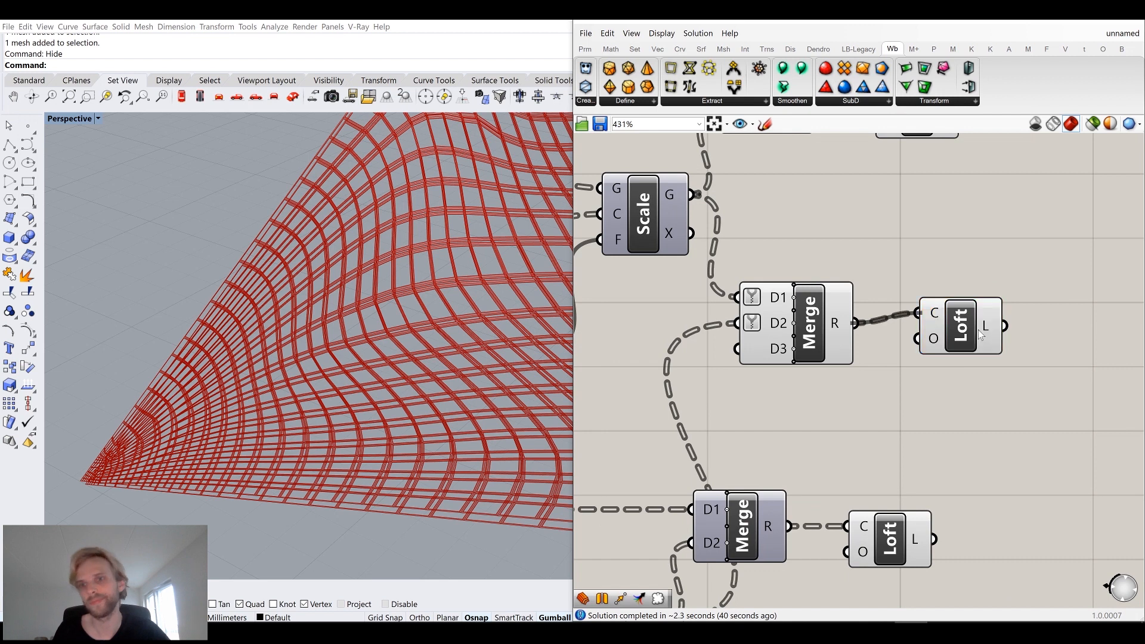
drag(981, 336, 952, 342)
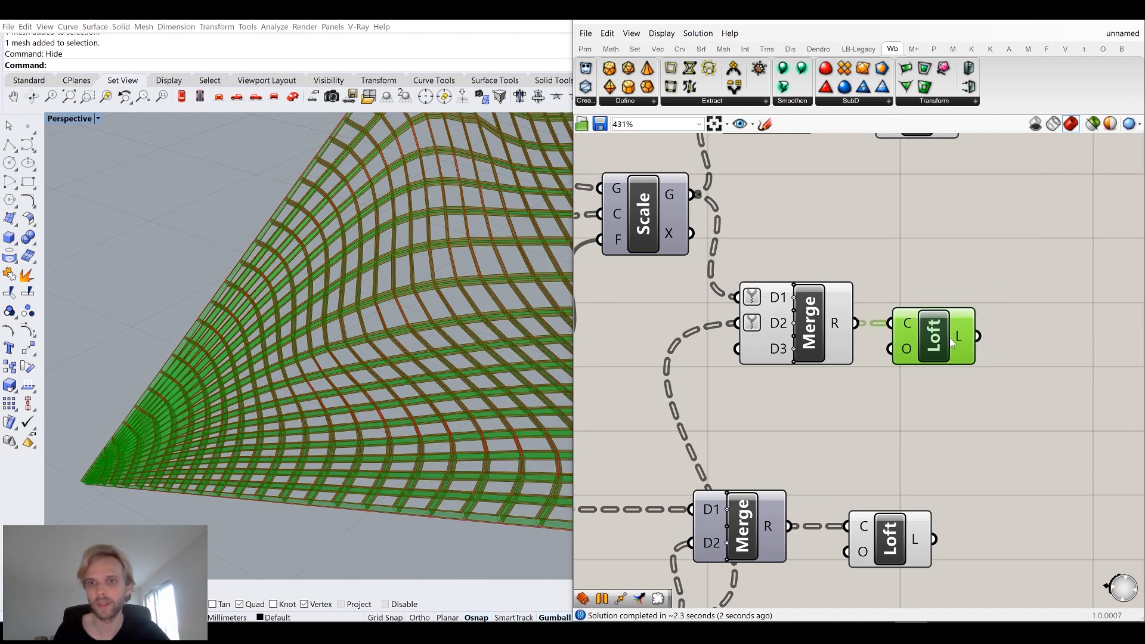
click(866, 269)
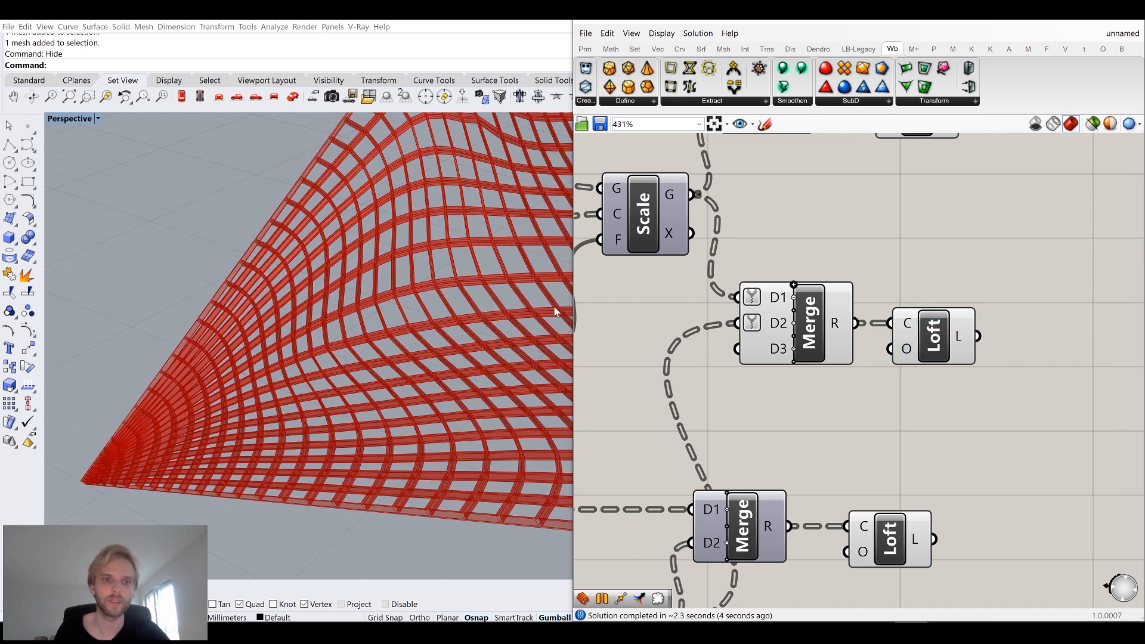
right_drag(335, 307, 411, 300)
scroll(962, 304, down, 5)
scroll(932, 334, up, 3)
double_click(932, 335)
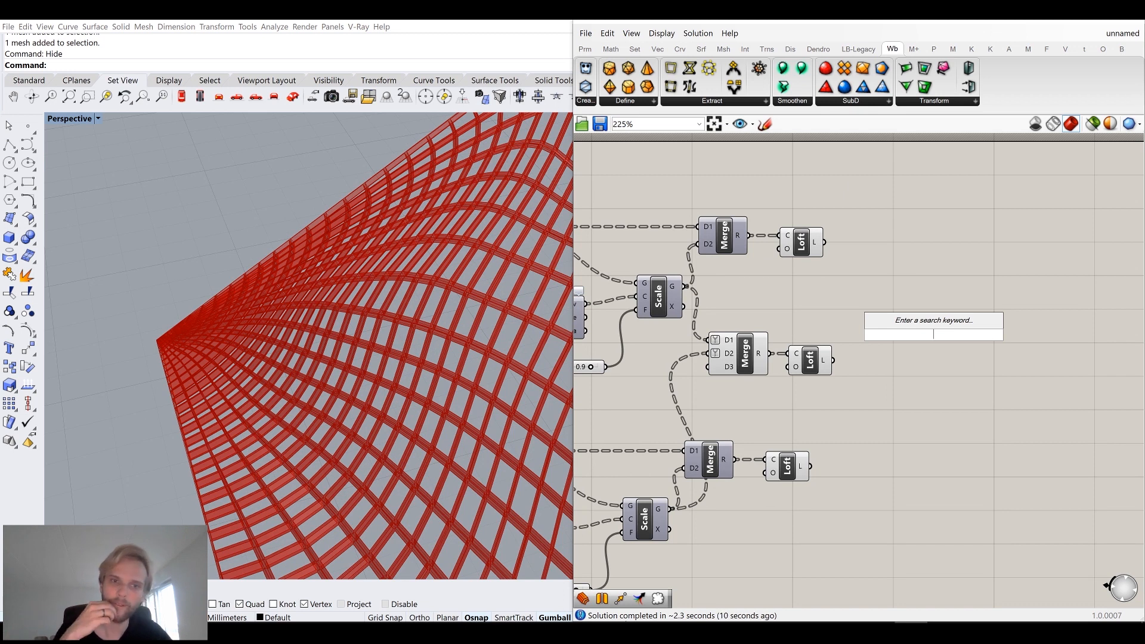
click(888, 351)
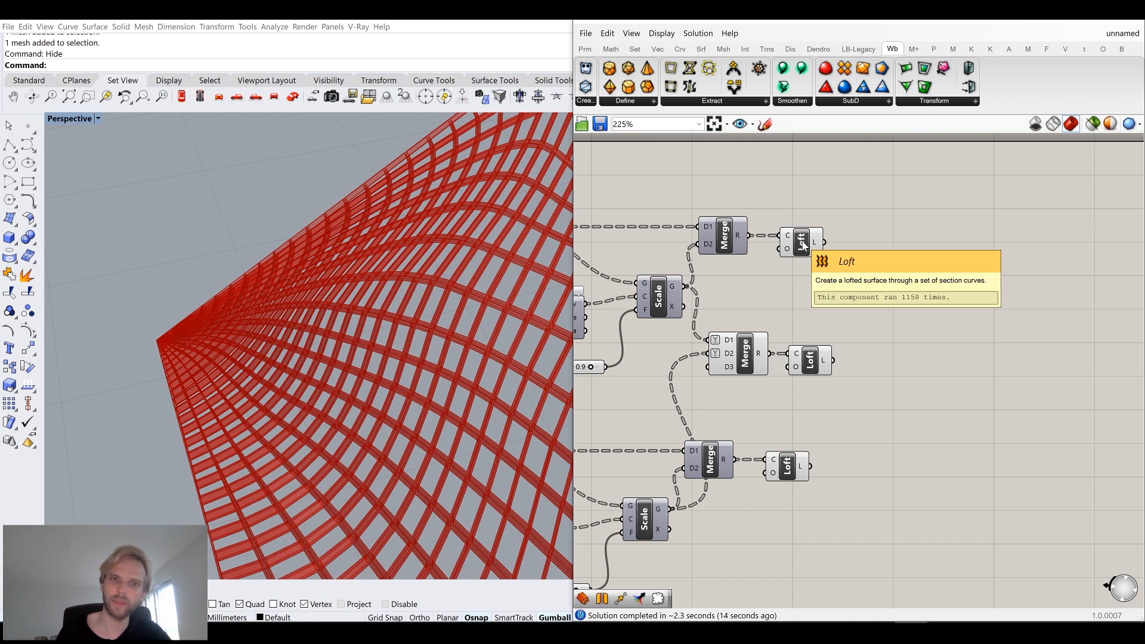
double_click(876, 338)
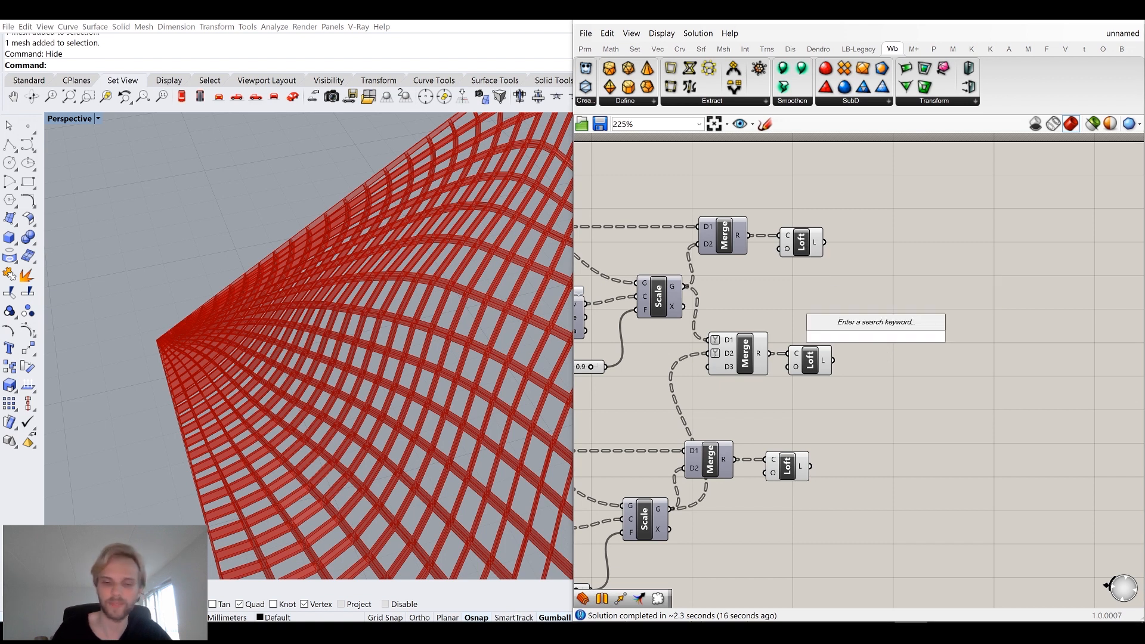
text(mesh)
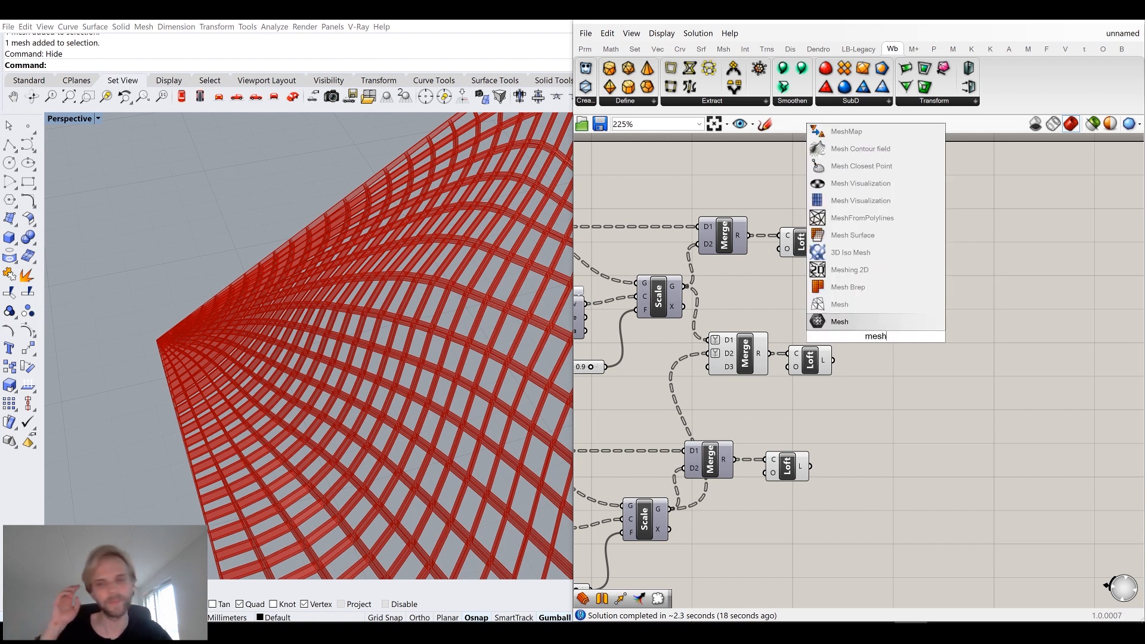
key(Escape)
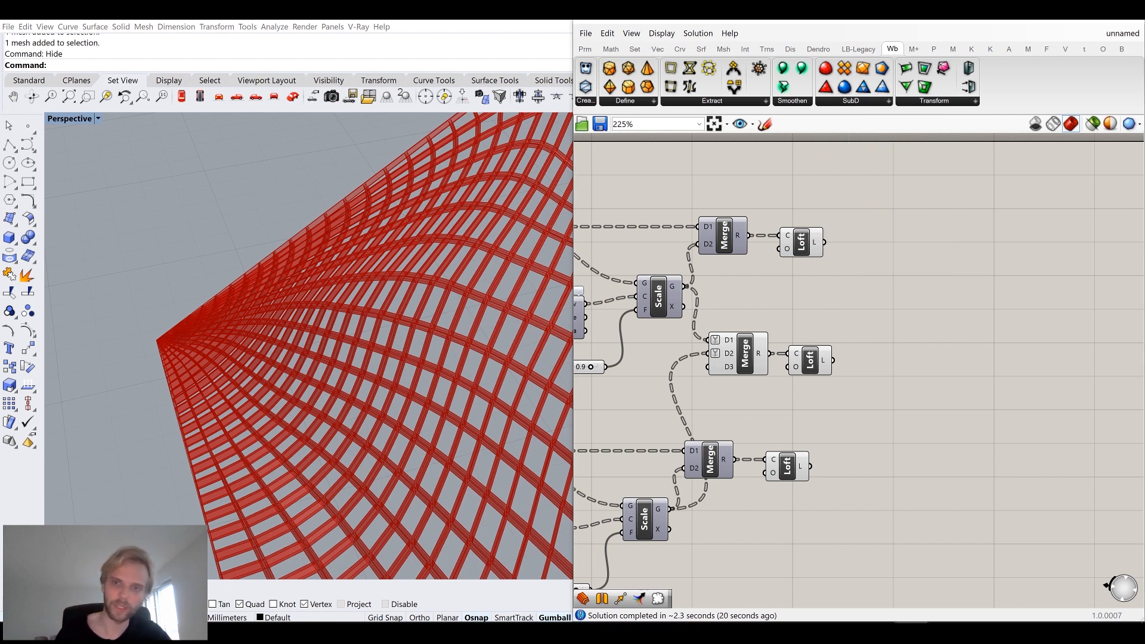
Combine the outputs of all three Loft components in a new Merge and flatten its result.
double_click(877, 341)
text(merge)
key(Return)
drag(824, 242, 851, 322)
drag(833, 360, 852, 335)
drag(810, 466, 891, 359)
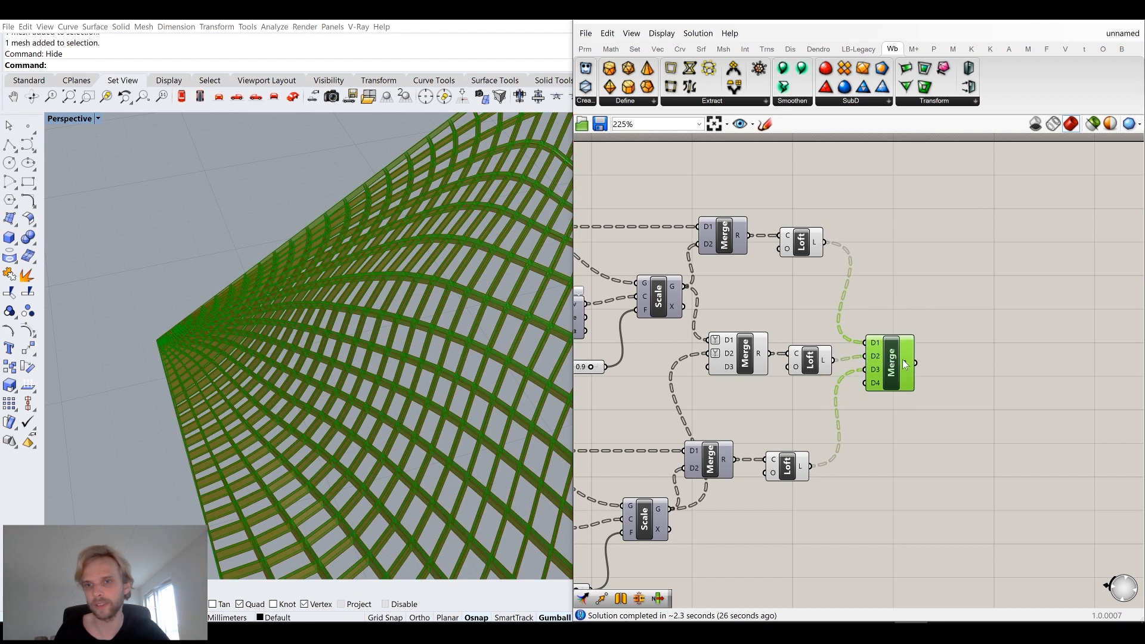
right_click(907, 363)
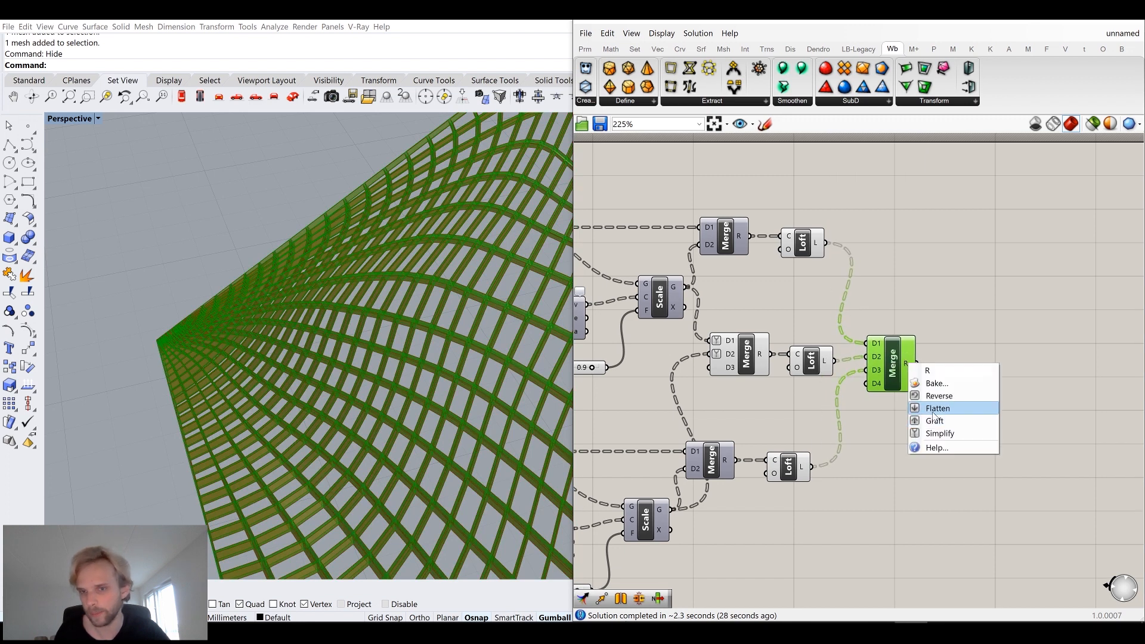
click(938, 408)
Add a Brep Join component and feed it the flattened merged lofts.
right_drag(1010, 424, 927, 446)
double_click(926, 446)
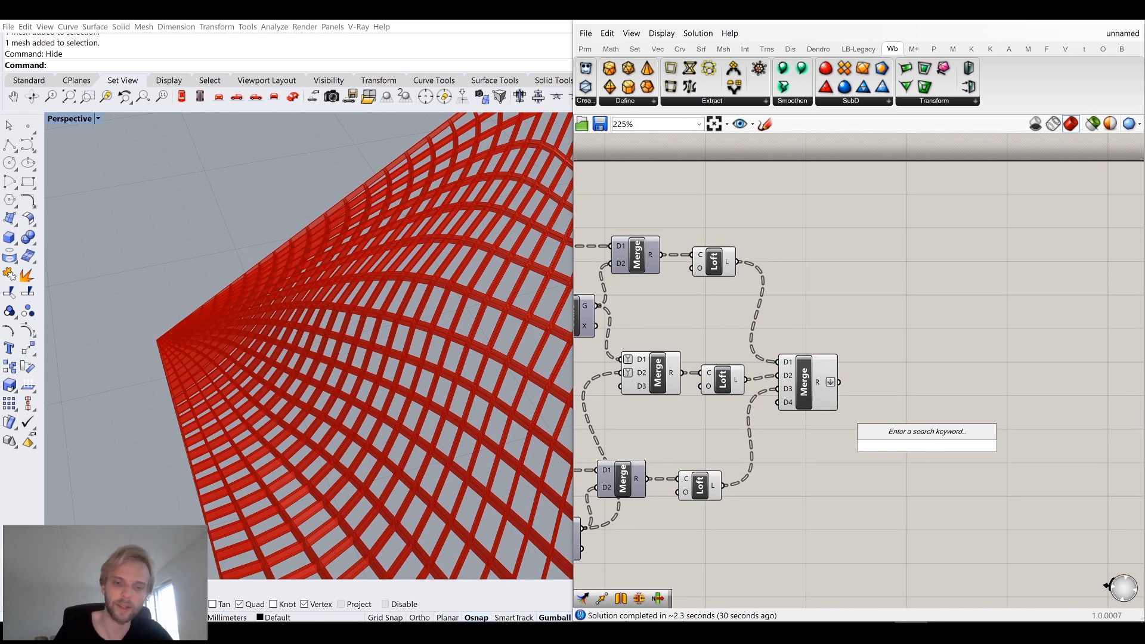
text(bre)
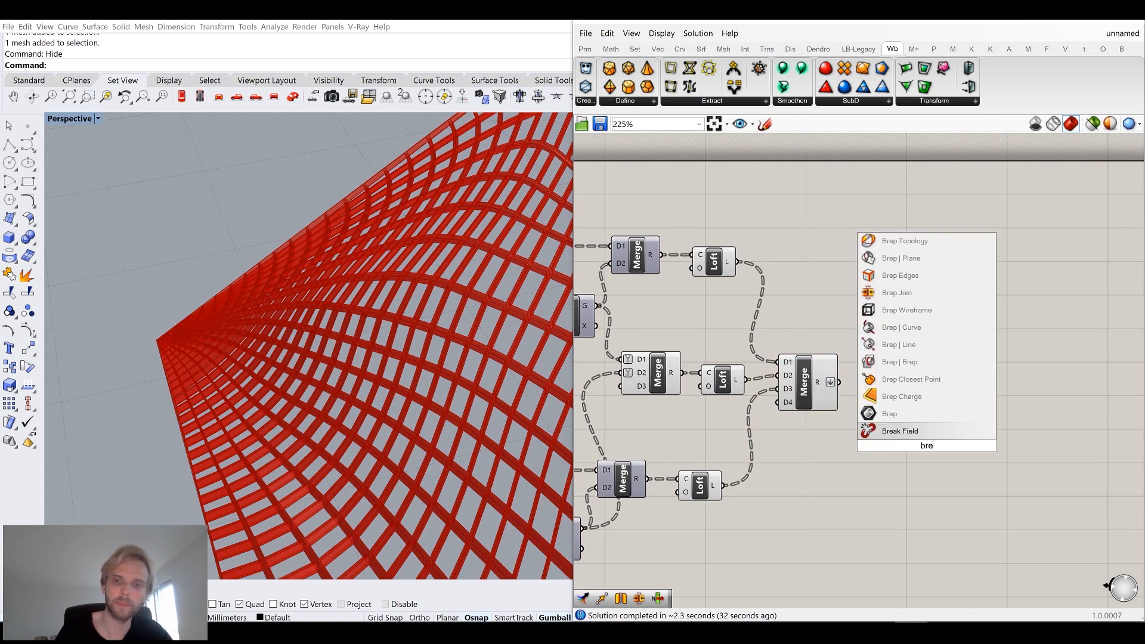
text(p join)
key(Return)
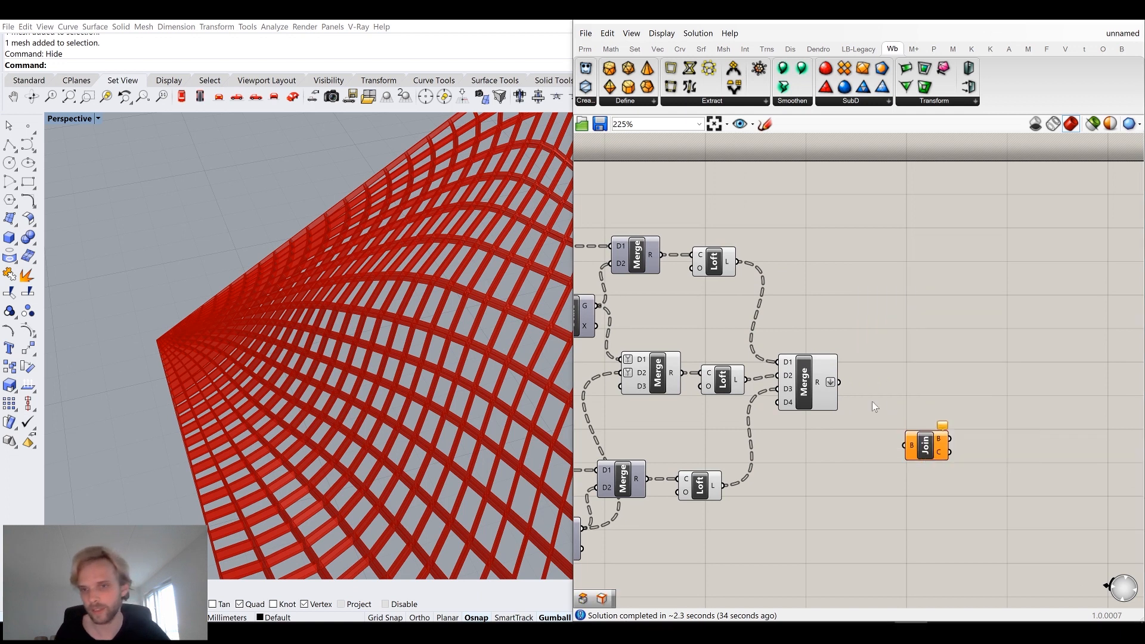
drag(839, 382, 914, 447)
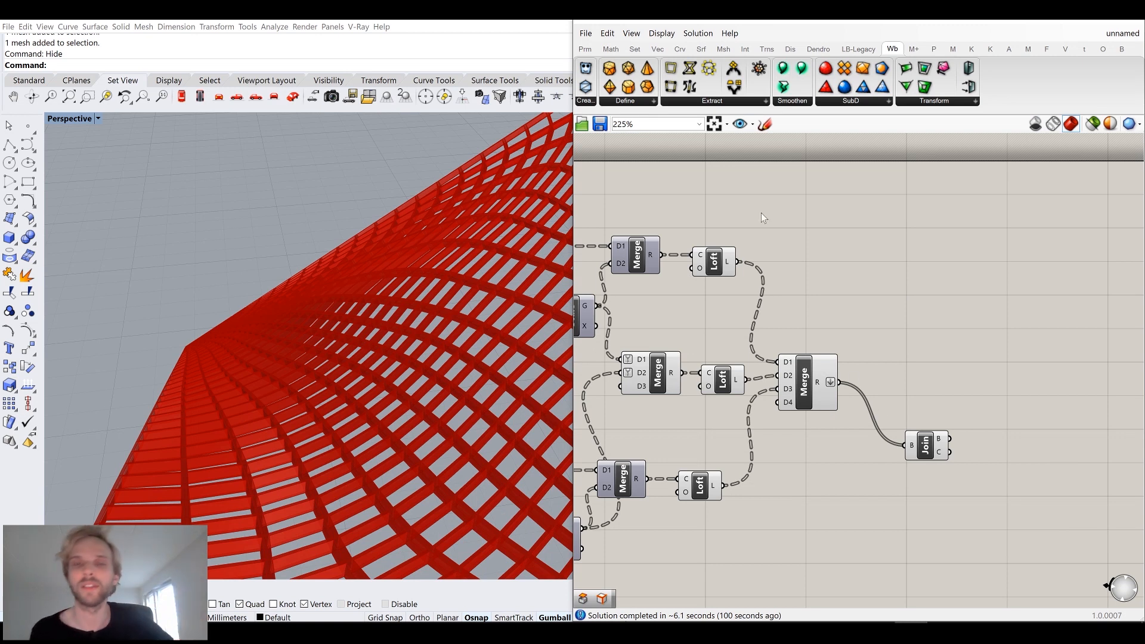
Enable the Profiler canvas widget to show each component's computation time.
click(662, 33)
mouse_move(751, 255)
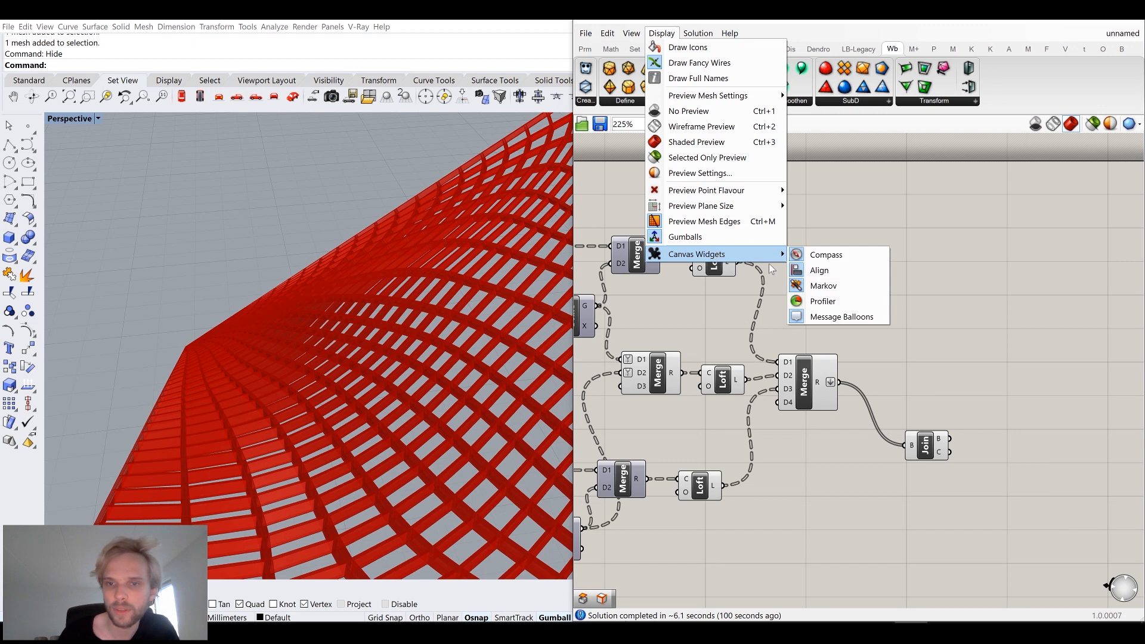
click(822, 302)
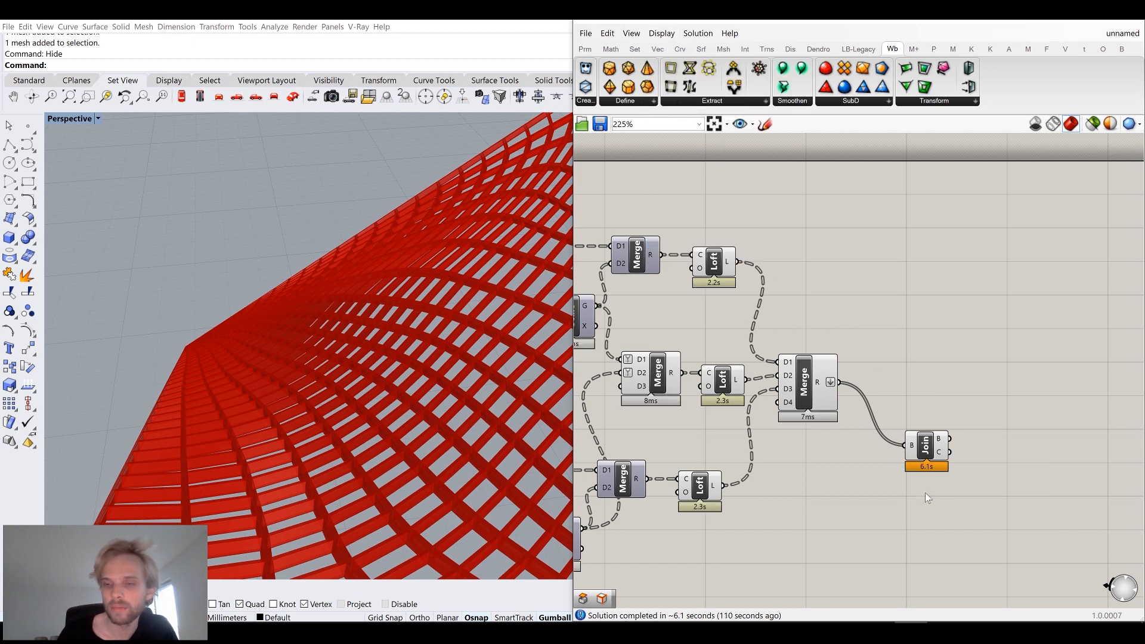
right_drag(382, 382, 351, 415)
scroll(404, 345, down, 15)
scroll(387, 308, up, 6)
right_drag(380, 365, 387, 311)
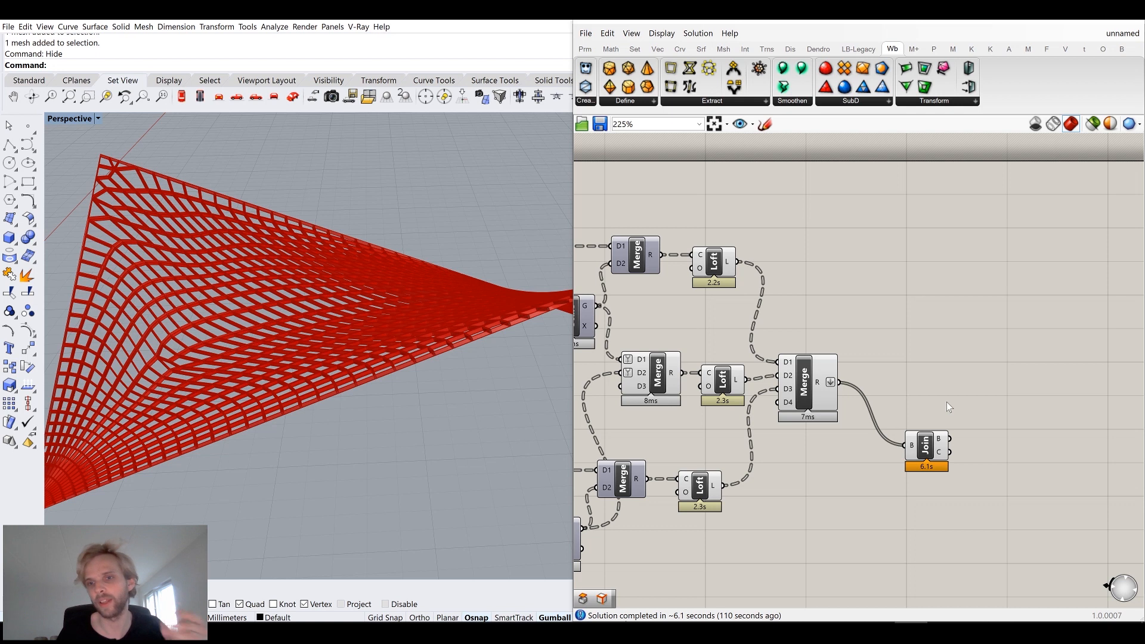
Bake the joined breps from the Brep Join component into the Rhino document.
scroll(946, 402, up, 3)
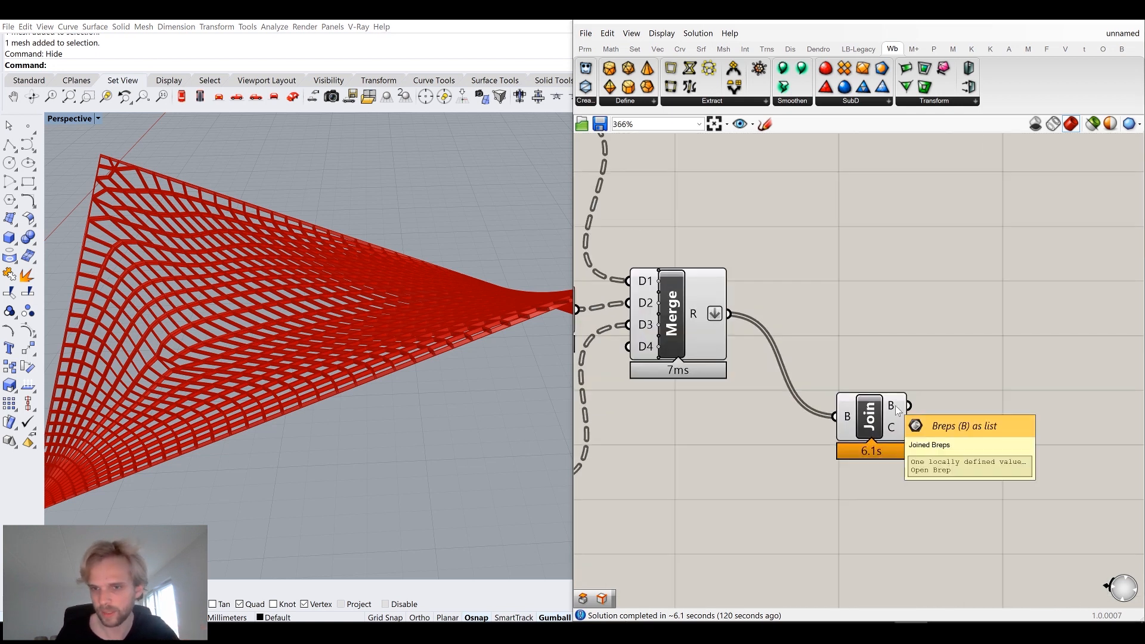
click(895, 406)
right_click(876, 405)
click(904, 452)
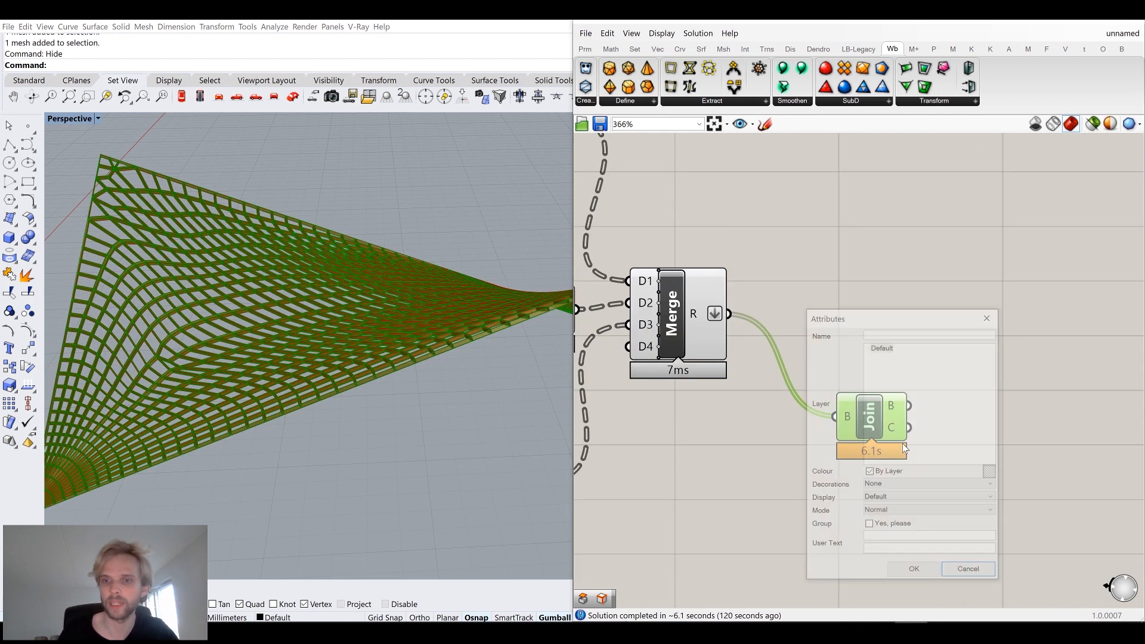
click(921, 571)
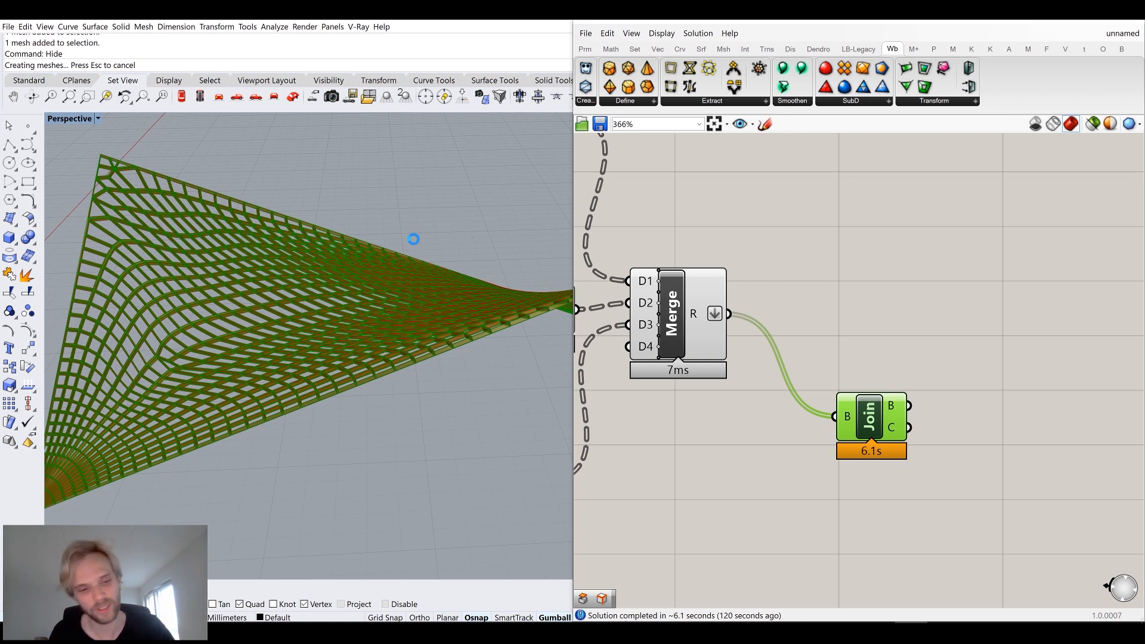
Select the baked polysurface and move it away from the Grasshopper preview.
click(413, 239)
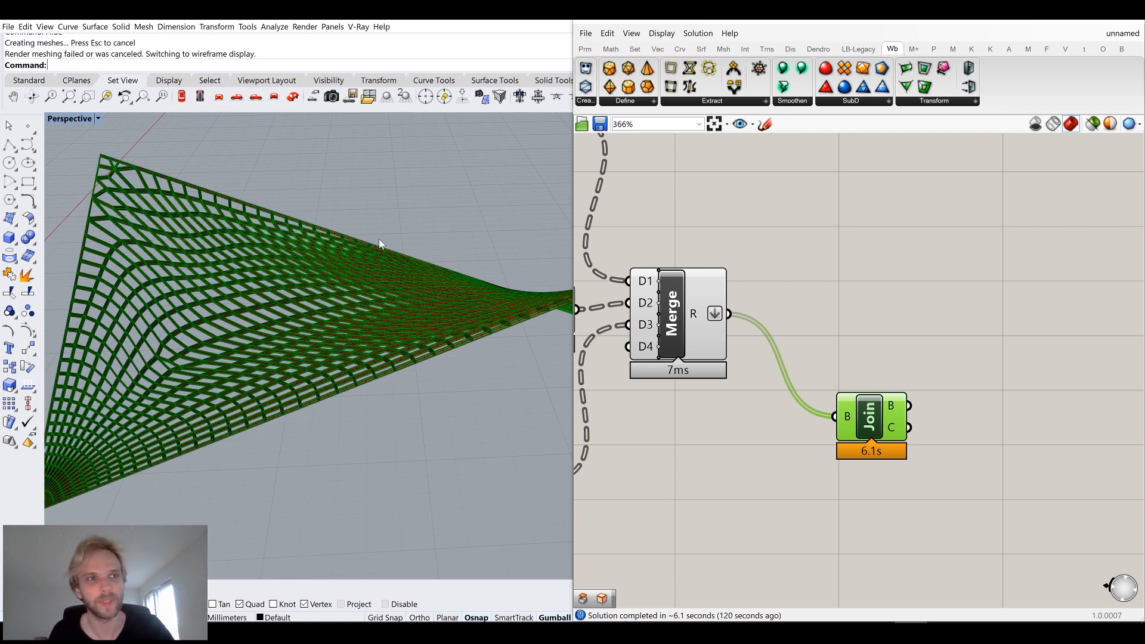
right_drag(243, 243, 334, 309)
click(384, 366)
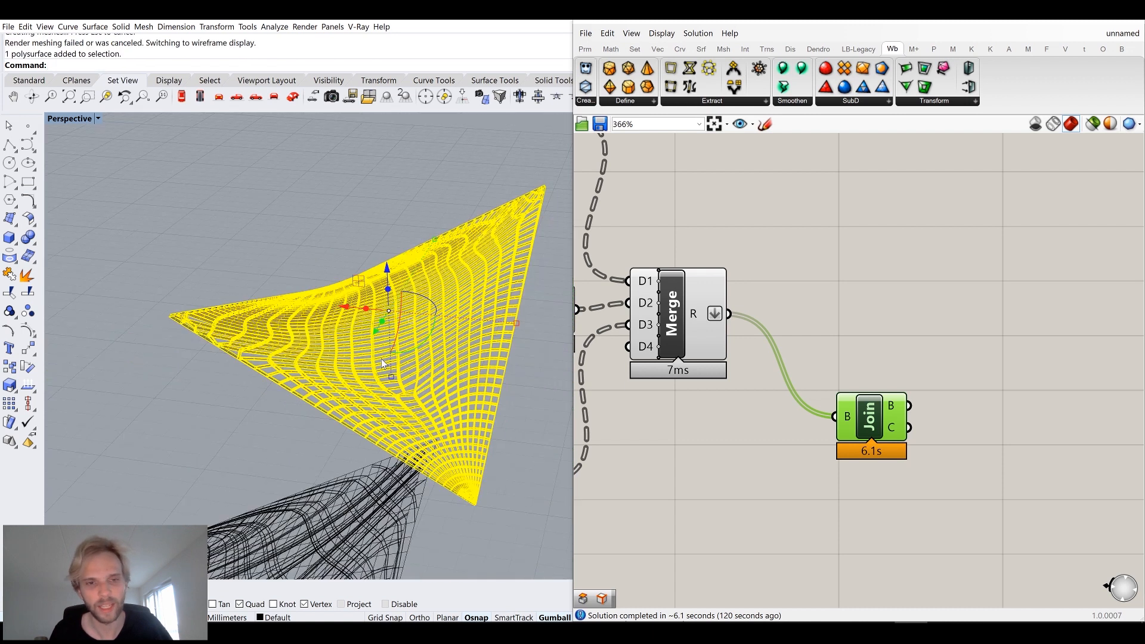
right_drag(332, 291, 433, 330)
drag(433, 330, 285, 428)
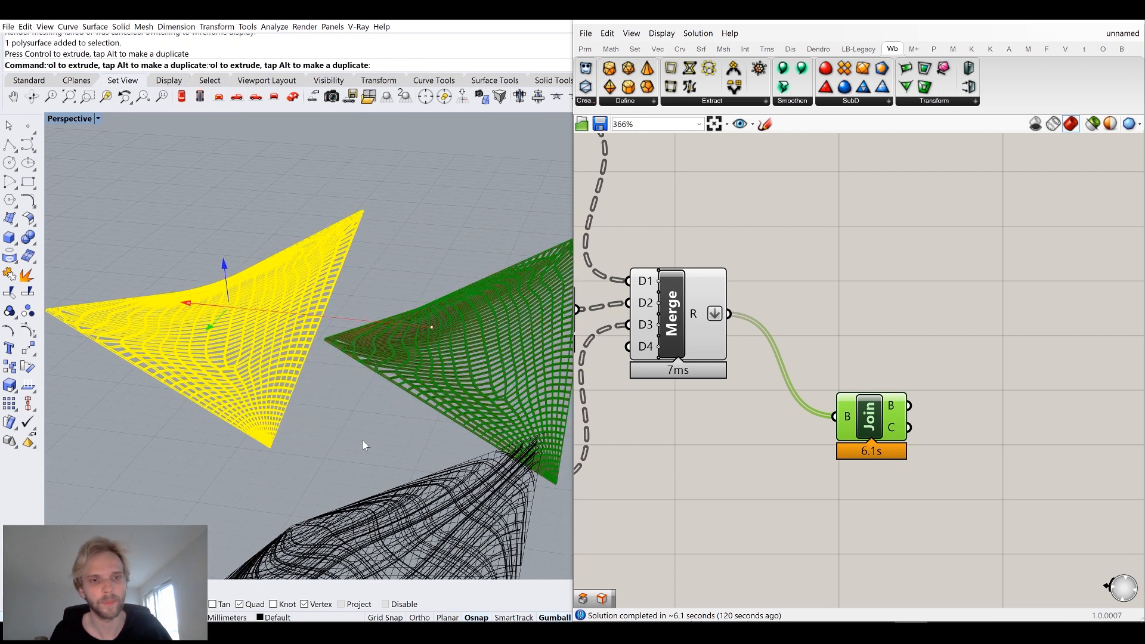
key(Escape)
Inspect the baked frames up close, then delete the baked polysurface.
scroll(224, 400, up, 6)
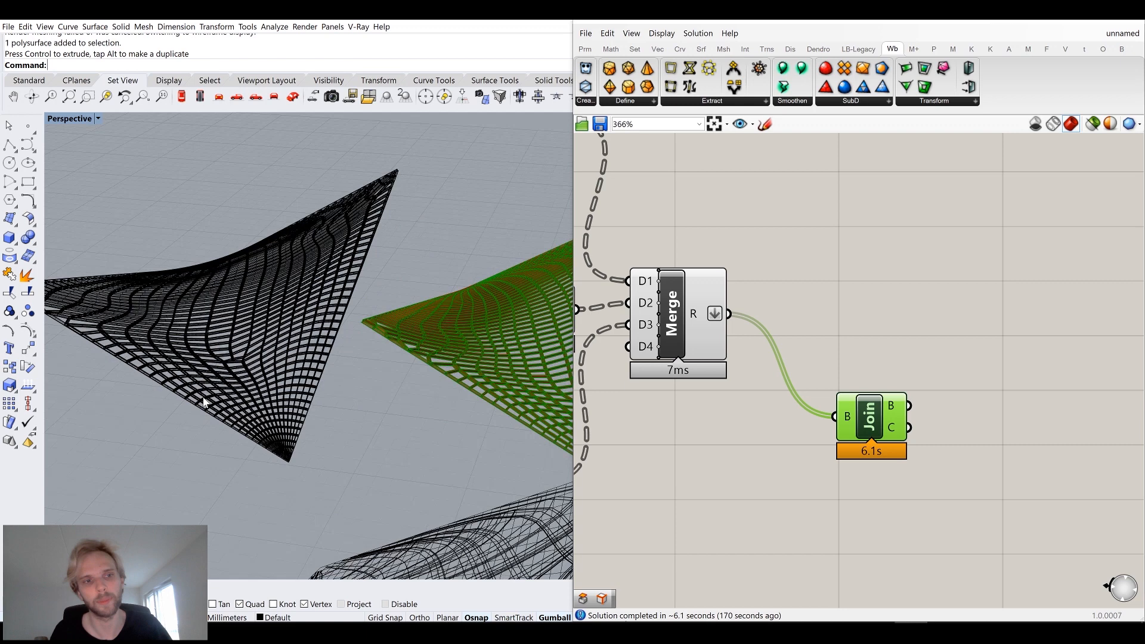
scroll(195, 369, up, 5)
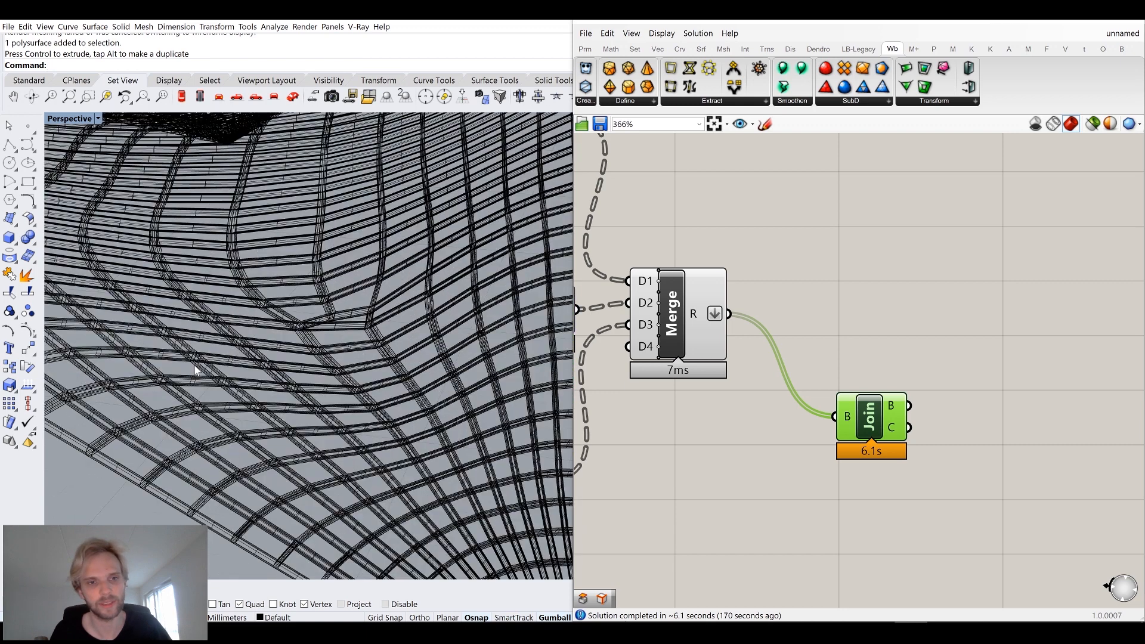
right_drag(363, 386, 382, 392)
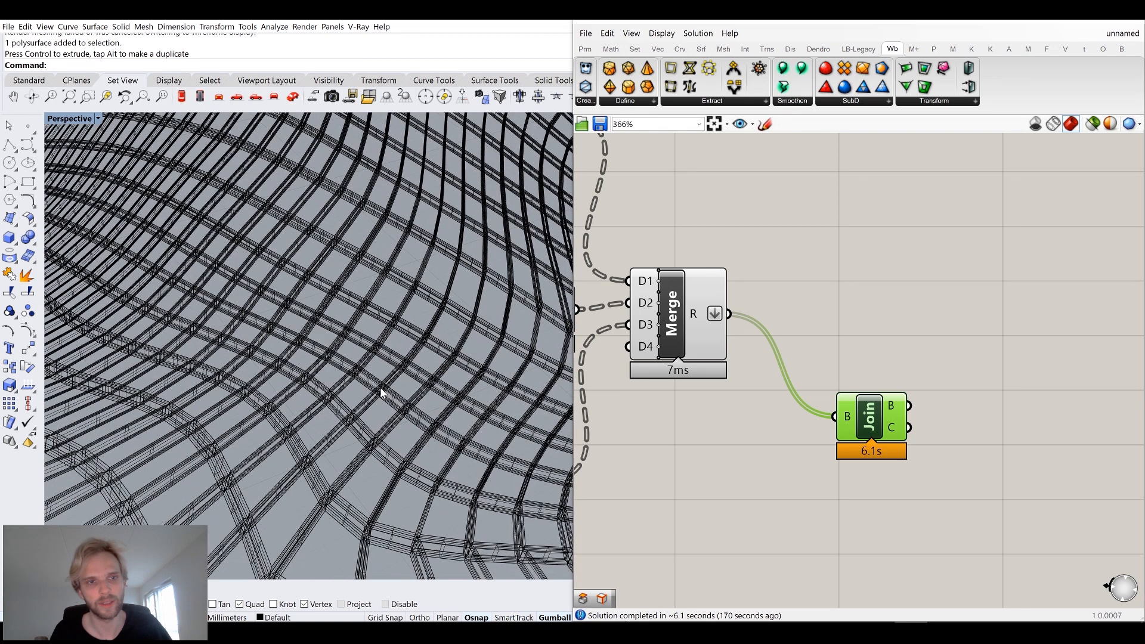
scroll(363, 330, down, 5)
click(363, 330)
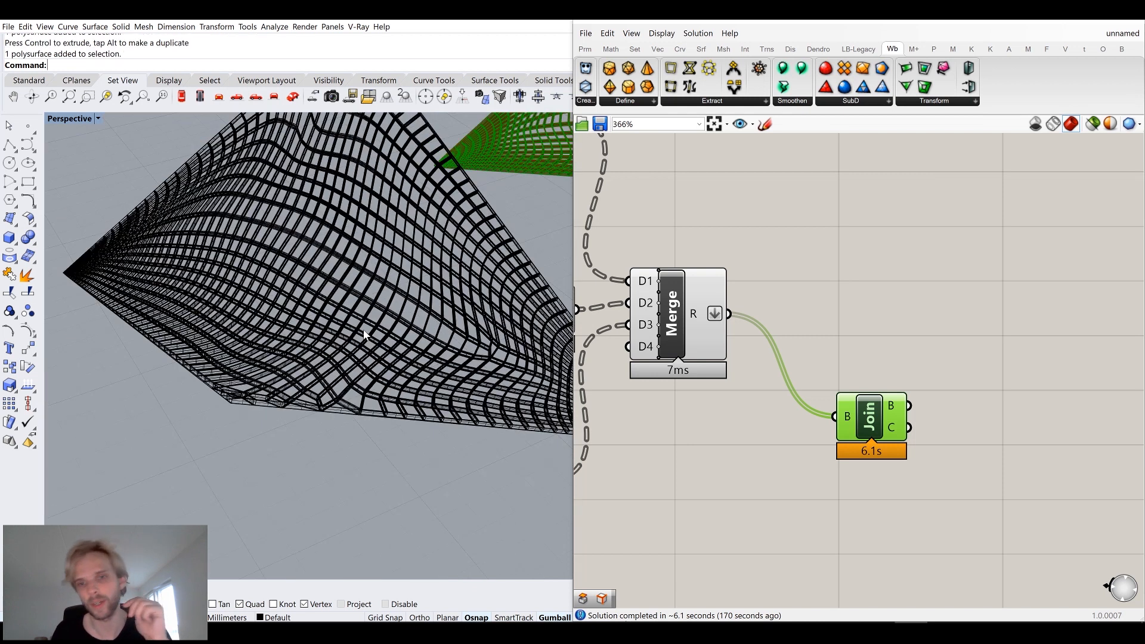
key(Delete)
Select all existing objects in the viewport and hide them.
scroll(362, 331, down, 3)
shift+right_drag(381, 339, 272, 338)
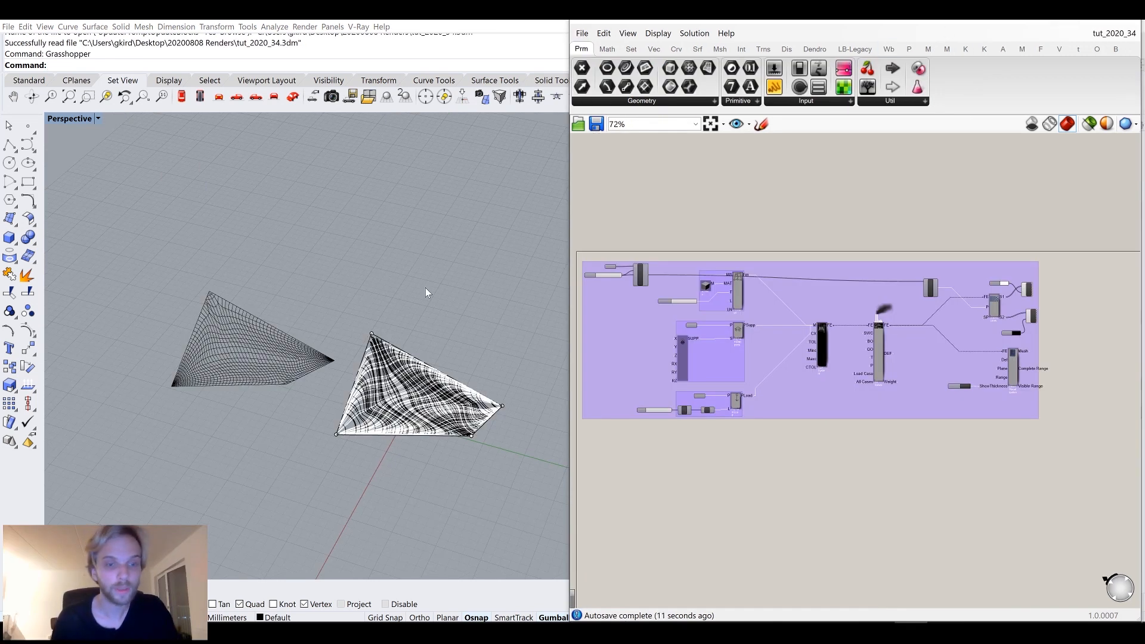
right_drag(335, 320, 353, 388)
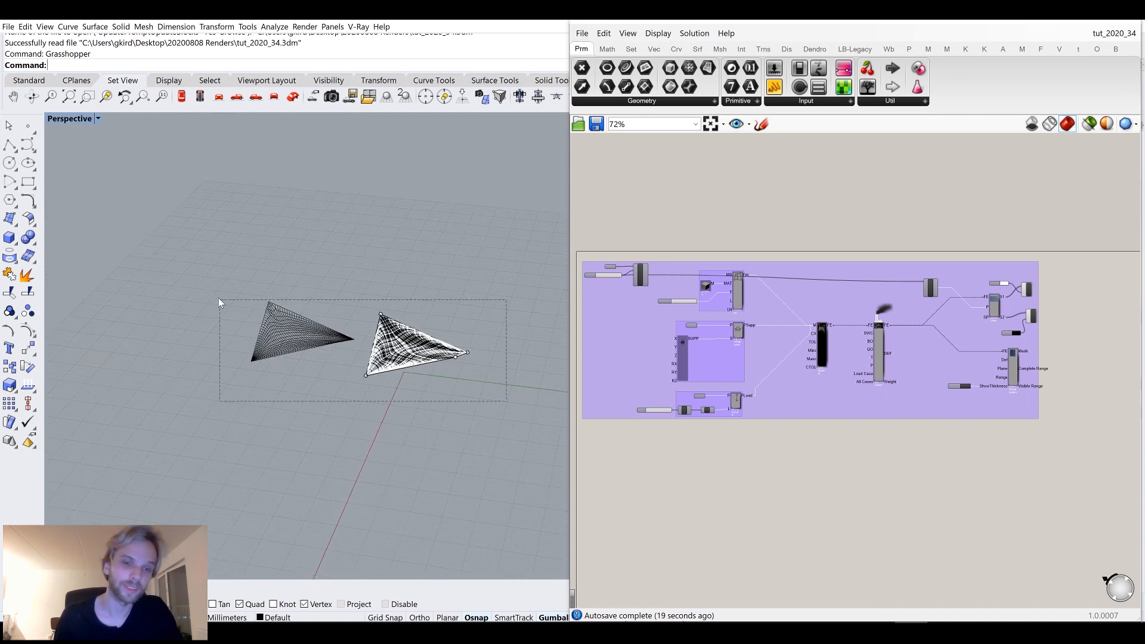
drag(180, 262, 181, 263)
right_drag(241, 276, 376, 392)
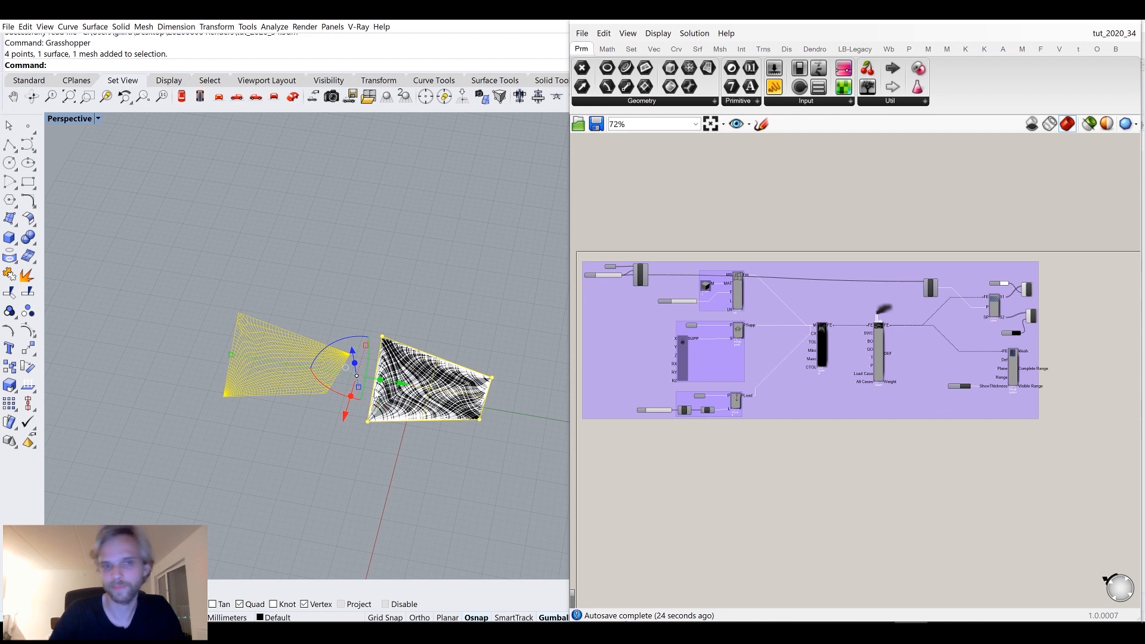
drag(340, 421, 421, 283)
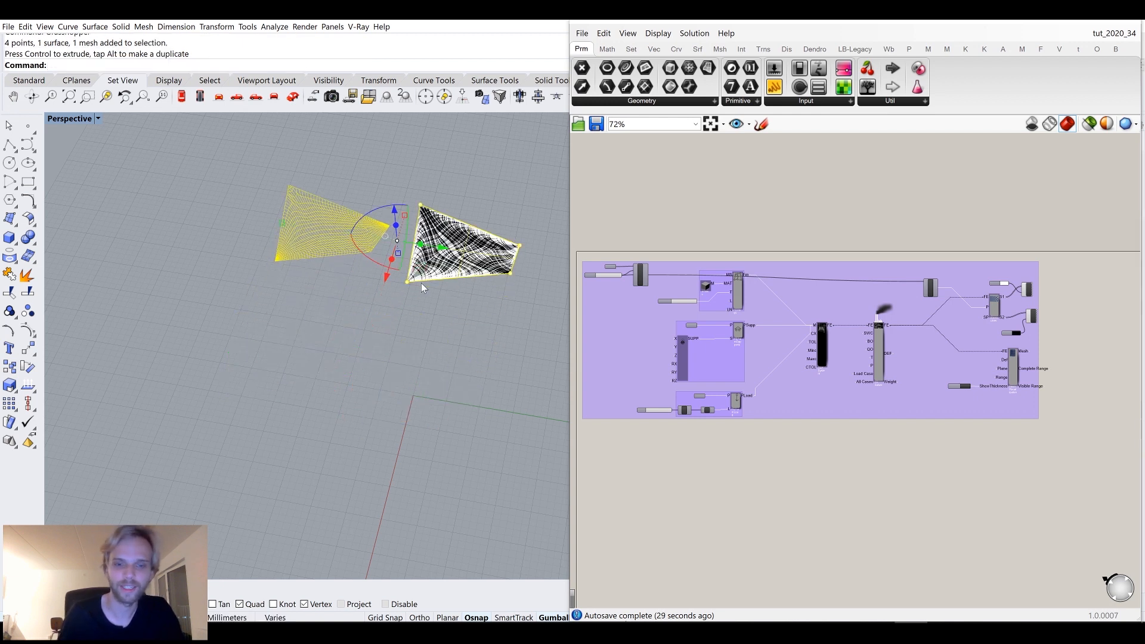
text(Hide)
key(Return)
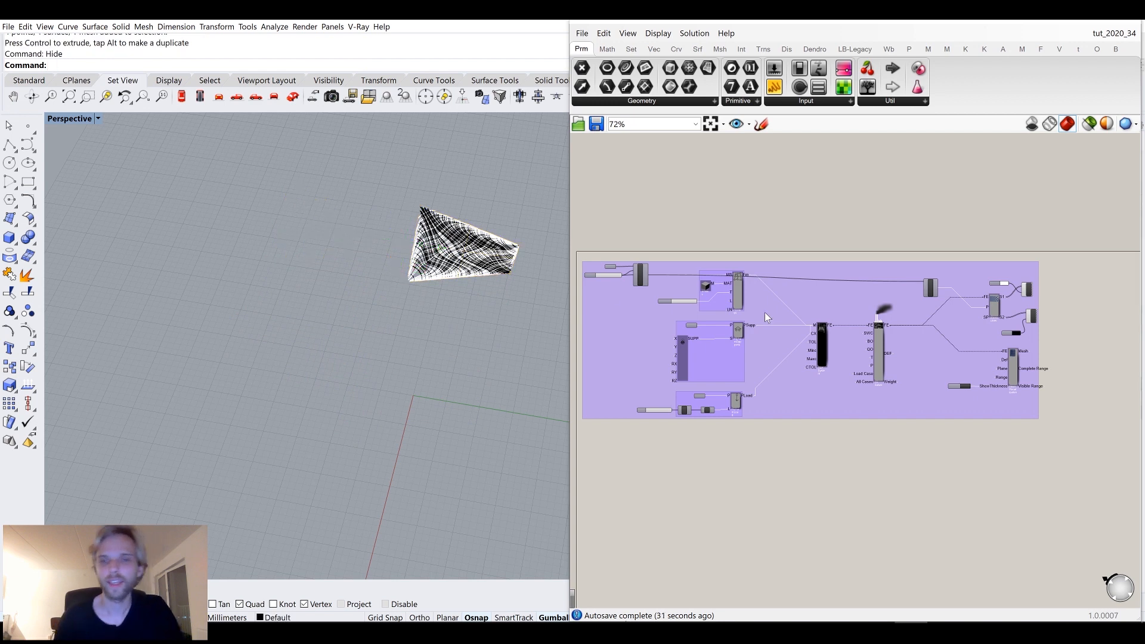
Move the existing component group upward on the Grasshopper canvas.
drag(1103, 401, 979, 259)
middle_click(978, 259)
click(1020, 215)
click(989, 206)
right_drag(669, 359, 703, 278)
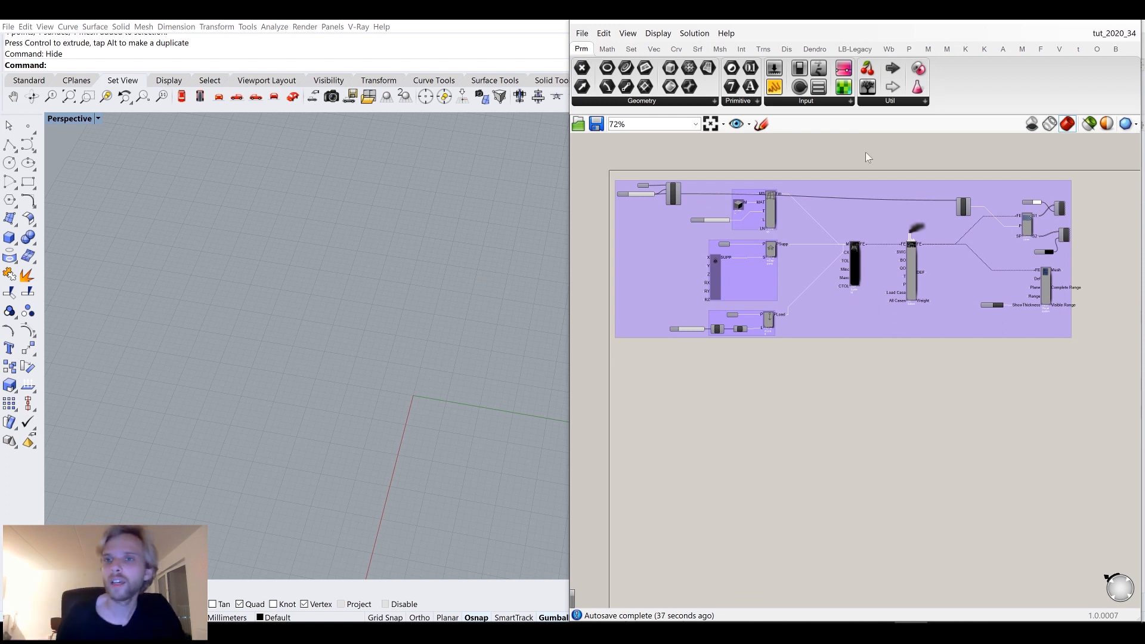
click(1022, 49)
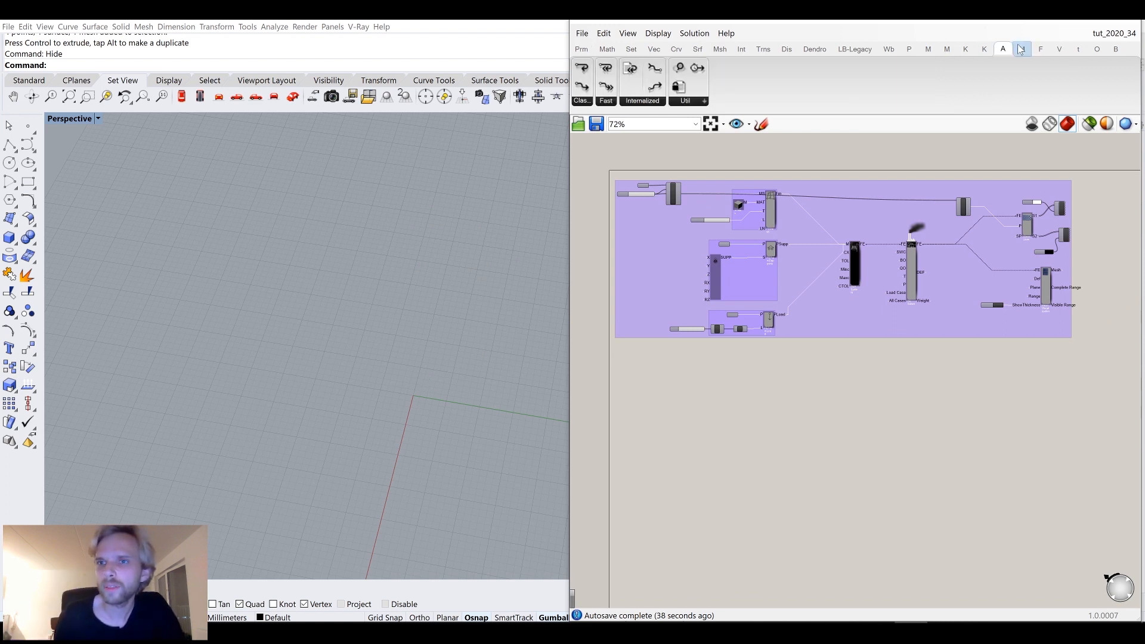
click(948, 49)
Draw a plane surface with its first corner at the origin 0.
shift+right_drag(403, 500, 285, 372)
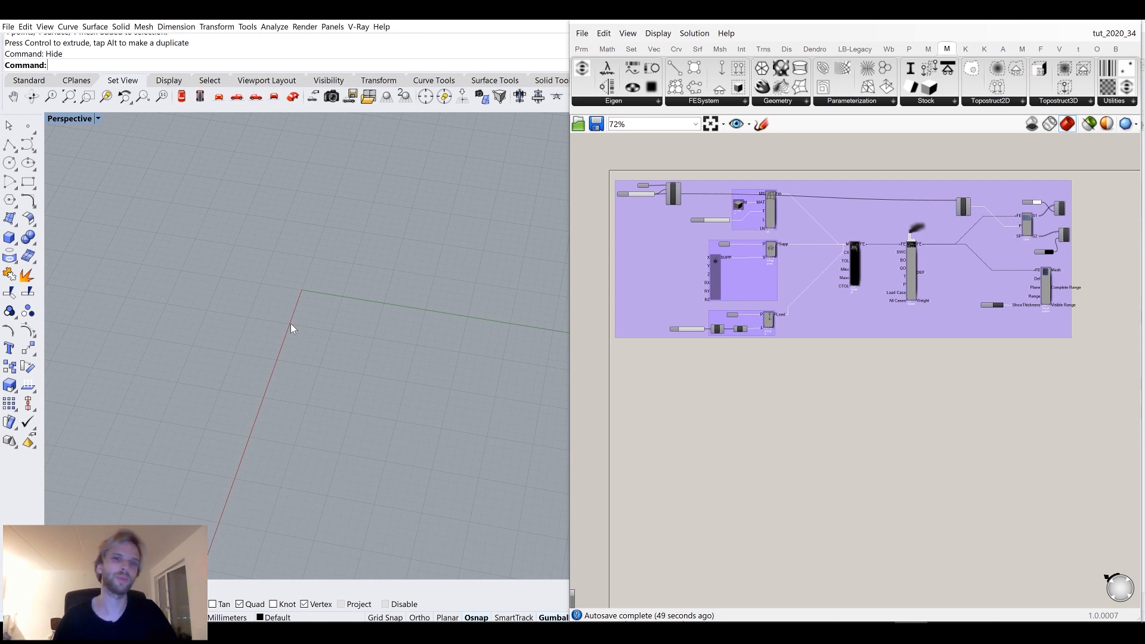
right_drag(274, 324, 331, 353)
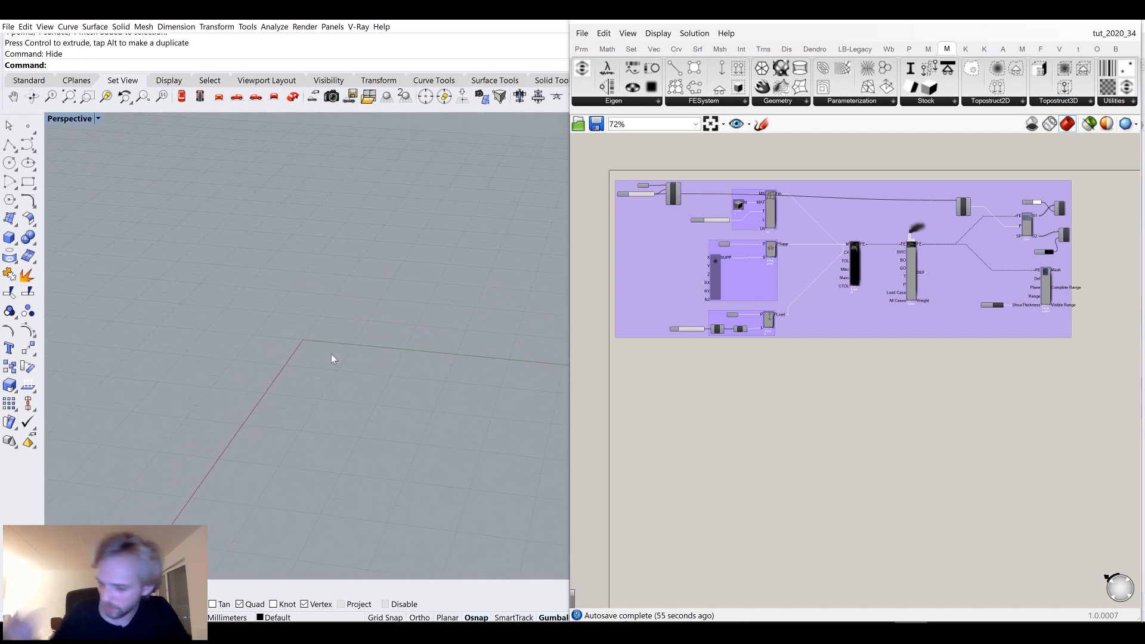
shift+right_drag(309, 384, 209, 299)
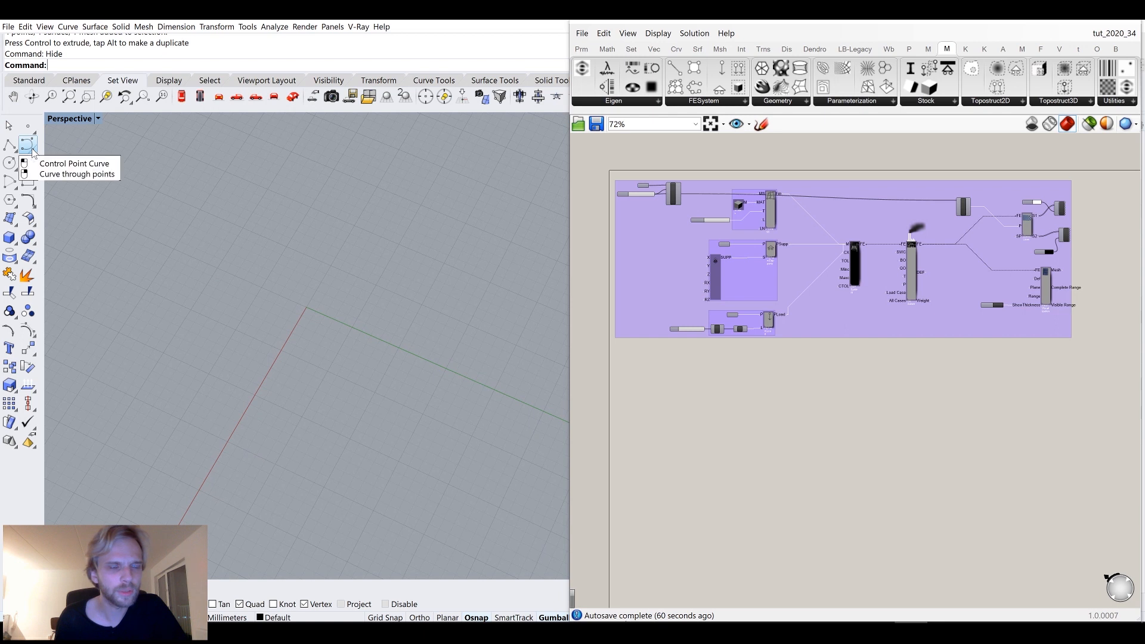
mouse_move(337, 321)
right_down()
mouse_move(348, 297)
mouse_move(343, 327)
right_up()
text(e)
key(Return)
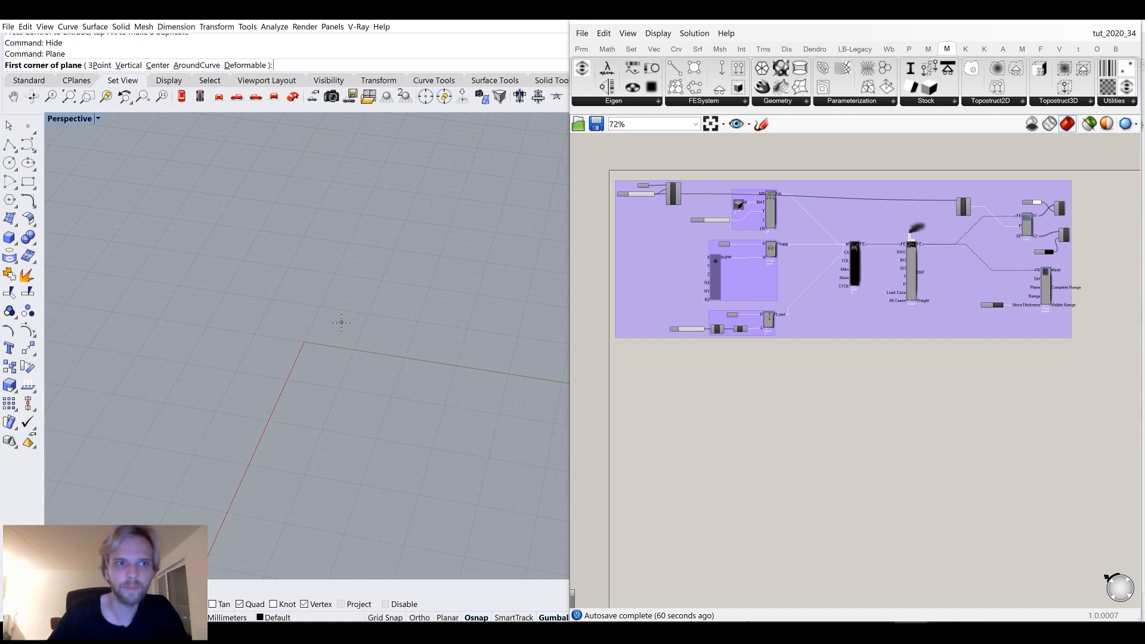
text(0)
key(Return)
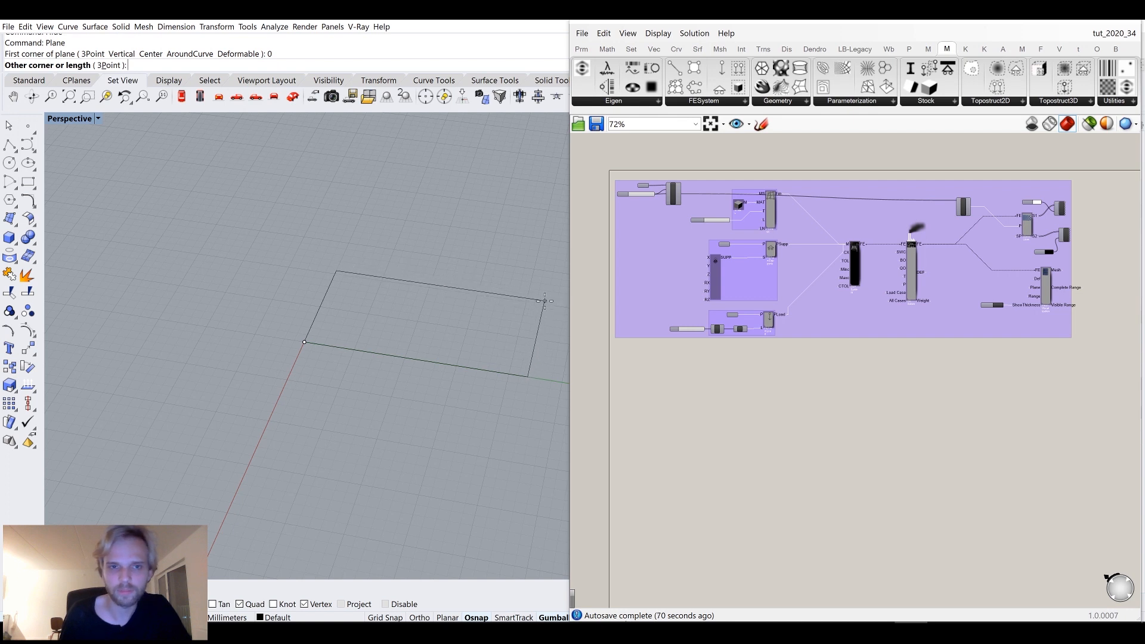
click(545, 294)
Rebuild the plane surface with 4 U points, 6 V points and degree 3 in both directions.
right_drag(474, 392, 377, 362)
click(375, 341)
scroll(376, 362, up, 2)
text(rebuild)
key(Return)
double_click(563, 225)
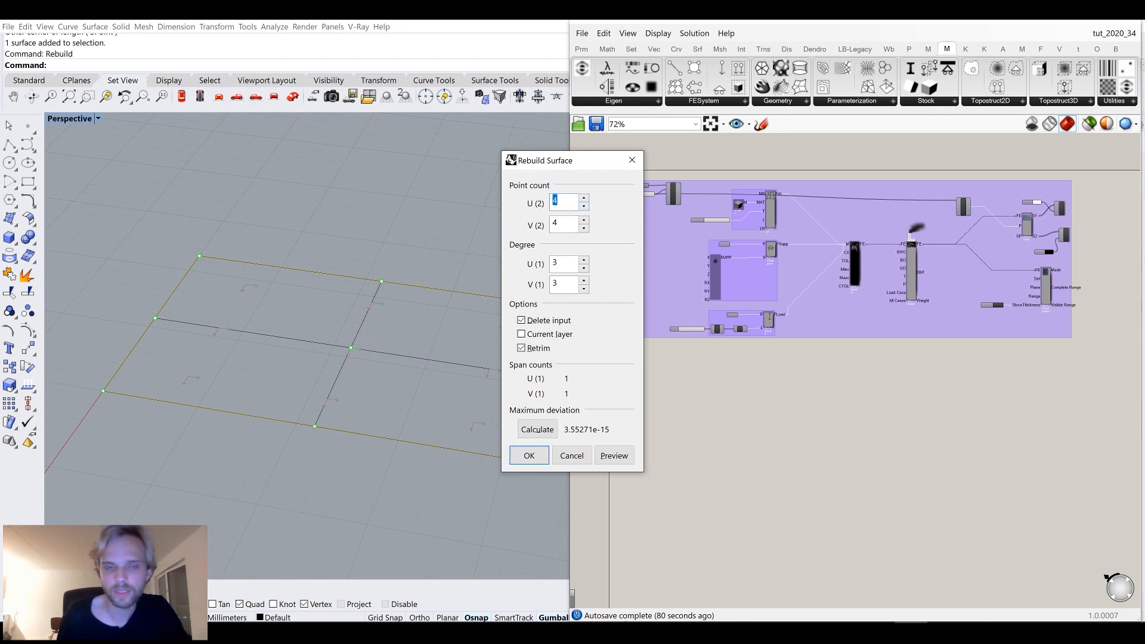
text(3)
double_click(556, 263)
text(3)
click(557, 223)
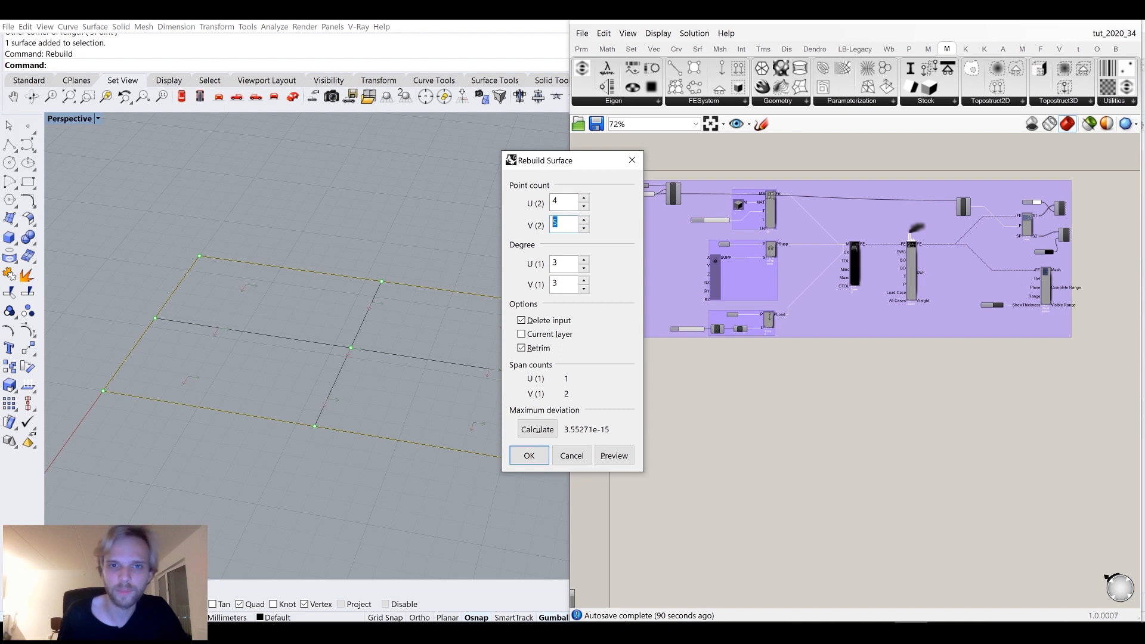
text(6)
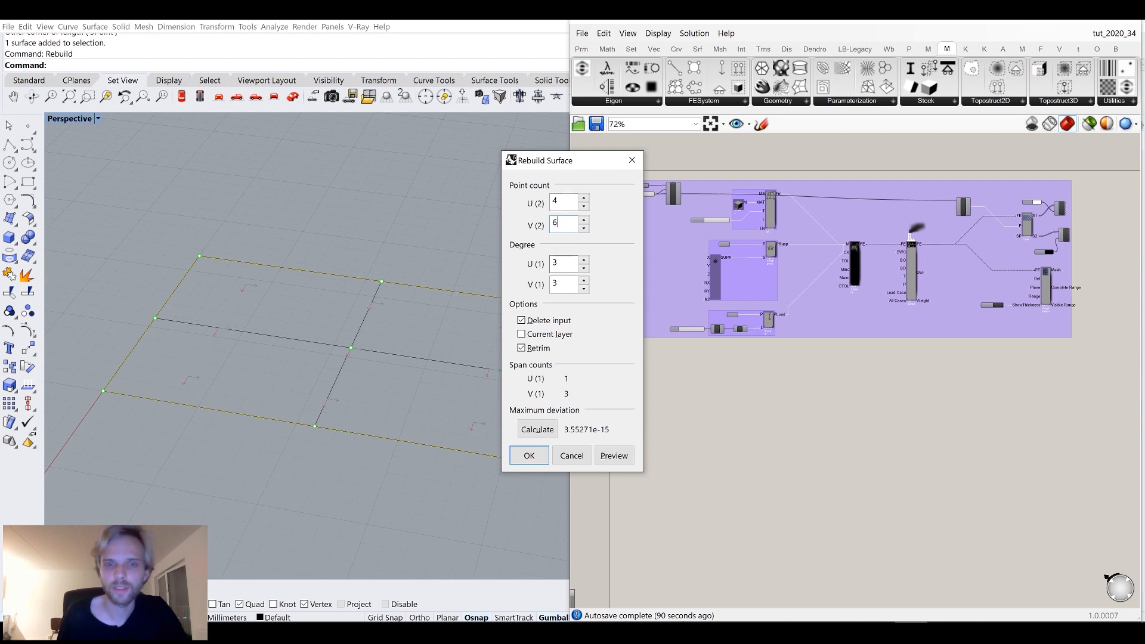
click(560, 202)
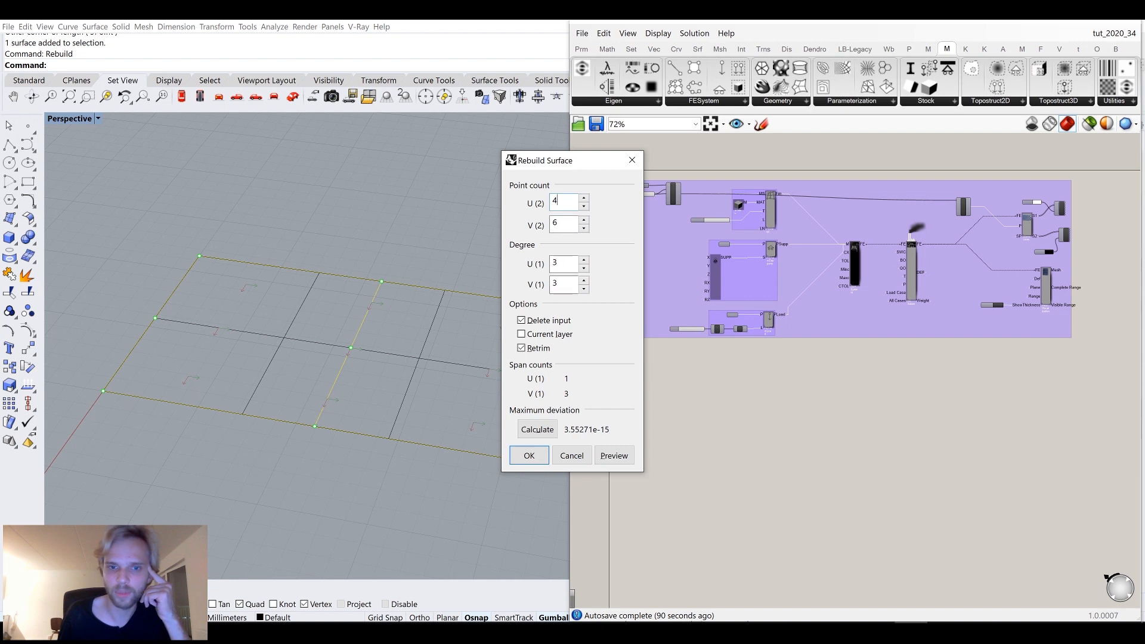
click(533, 459)
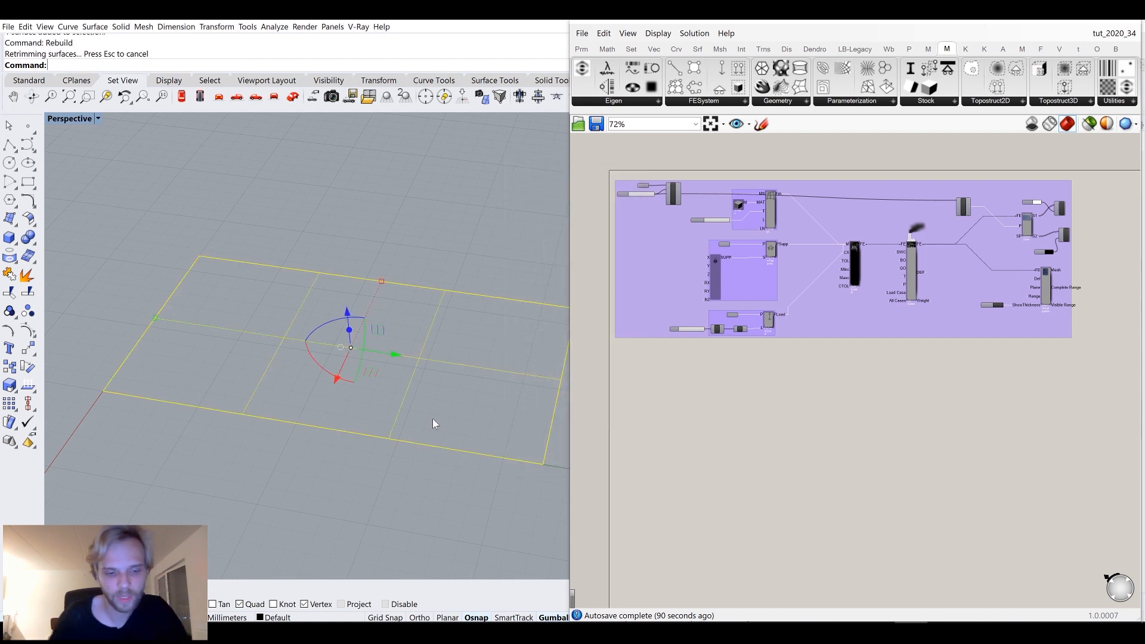
Rotate the rebuilt surface so it stands upright.
key(F10)
right_drag(440, 413, 327, 378)
click(339, 415)
drag(301, 409, 370, 409)
drag(325, 325, 362, 219)
right_drag(388, 274, 294, 383)
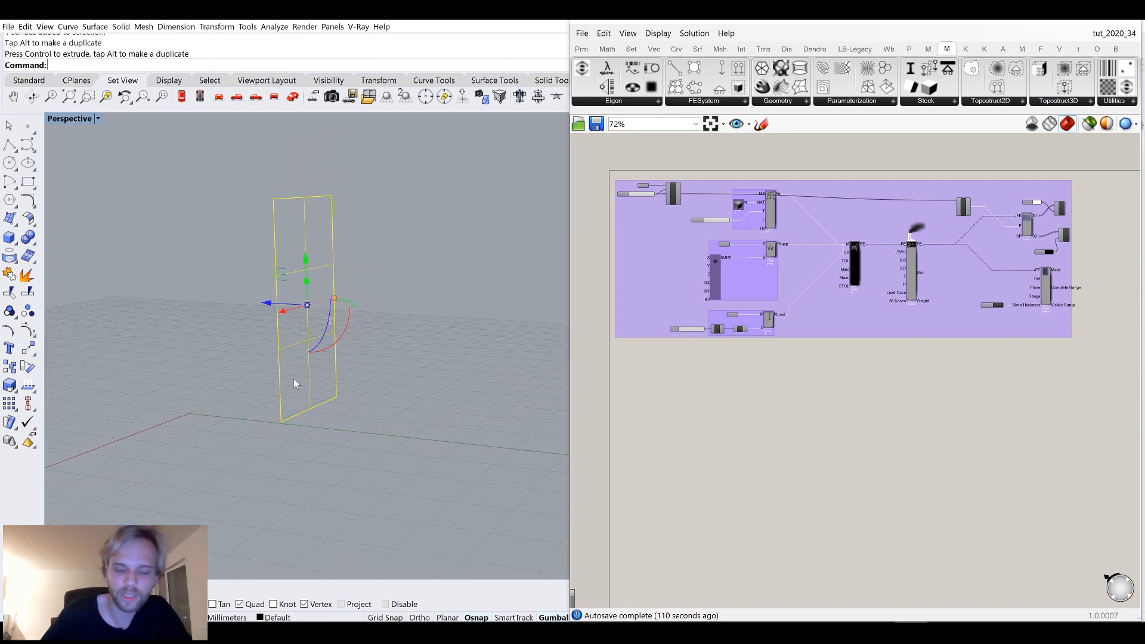
Turn on the surface control points and move the lower rows to bend the surface into a seat profile.
key(F10)
right_drag(294, 383, 309, 365)
drag(203, 328, 387, 461)
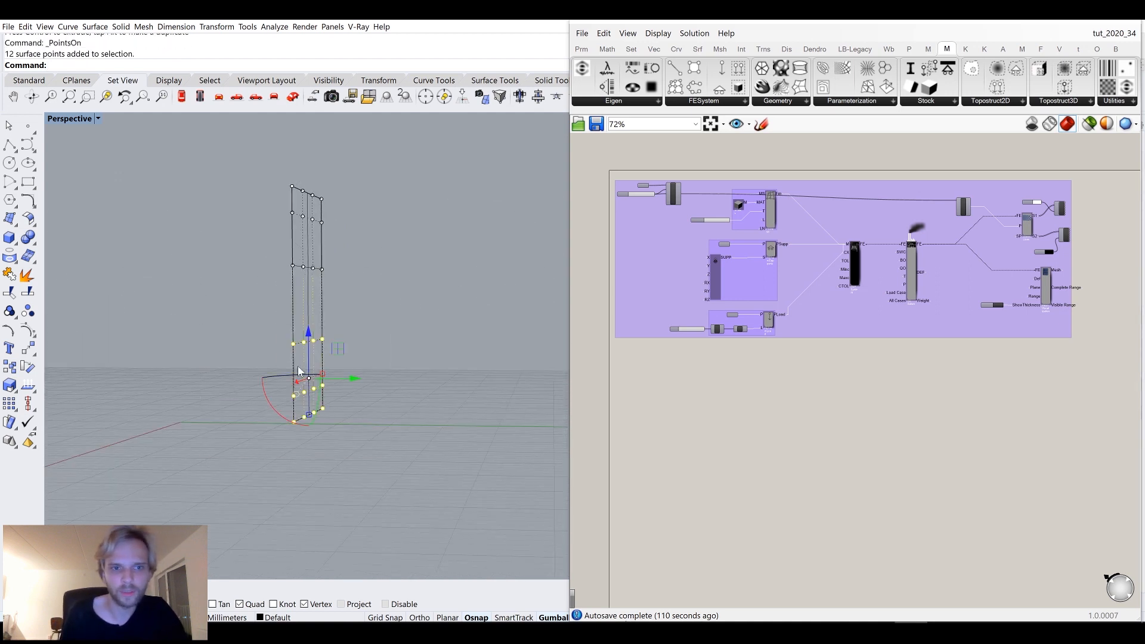
drag(354, 378, 420, 379)
drag(255, 251, 367, 283)
drag(307, 225, 305, 318)
right_drag(351, 347, 370, 349)
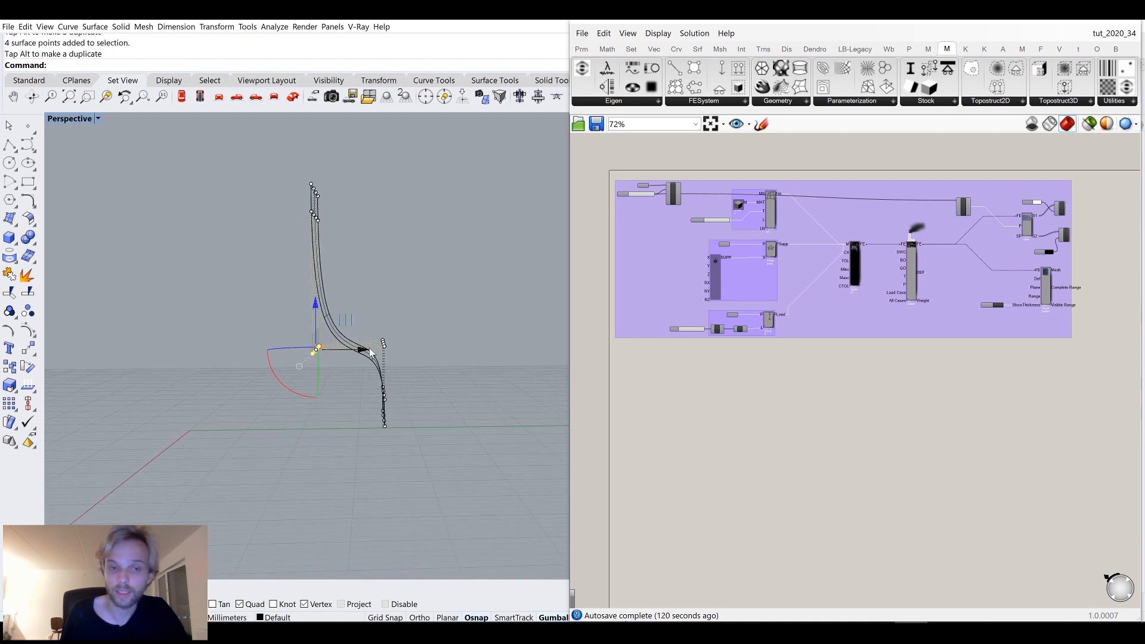
Select and move further rows of control points to shape the seat and base of the chair.
drag(244, 324, 421, 366)
drag(346, 313, 349, 245)
drag(366, 193, 431, 430)
drag(445, 353, 483, 354)
right_drag(365, 400, 341, 416)
scroll(343, 377, up, 6)
scroll(343, 377, down, 4)
scroll(357, 391, up, 5)
scroll(353, 381, down, 8)
scroll(356, 411, up, 2)
drag(361, 411, 387, 444)
right_drag(388, 444, 375, 427)
mouse_move(371, 427)
mouse_down()
mouse_move(466, 460)
mouse_move(470, 448)
mouse_move(369, 429)
mouse_up()
right_drag(382, 423, 302, 439)
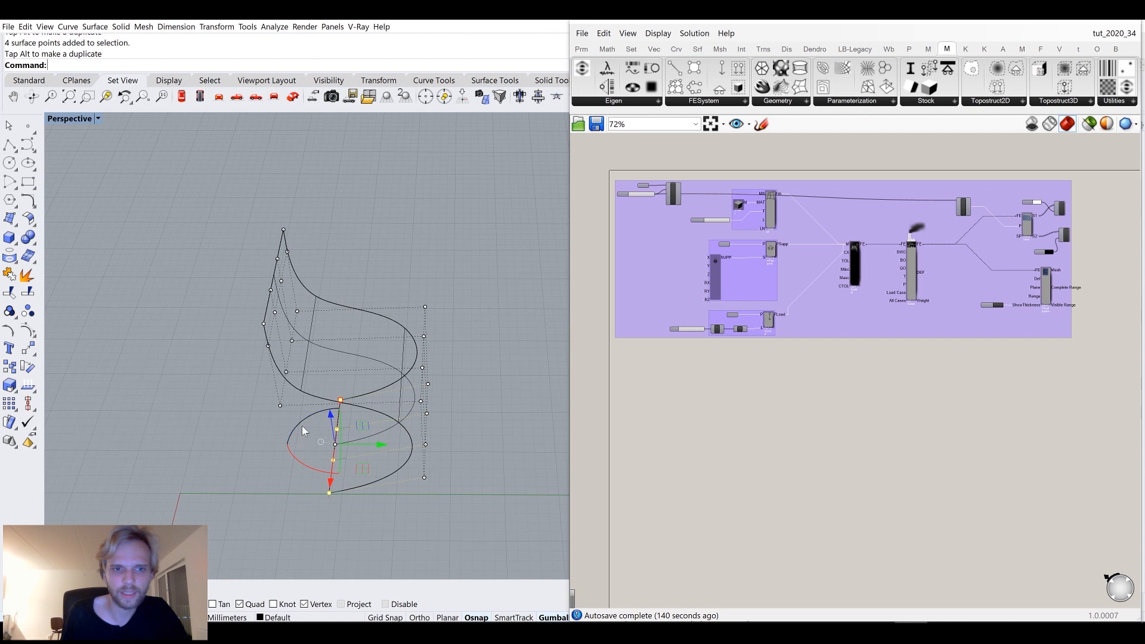
Rotate the selected bottom control points 90 degrees and reposition neighbouring point rows.
click(303, 431)
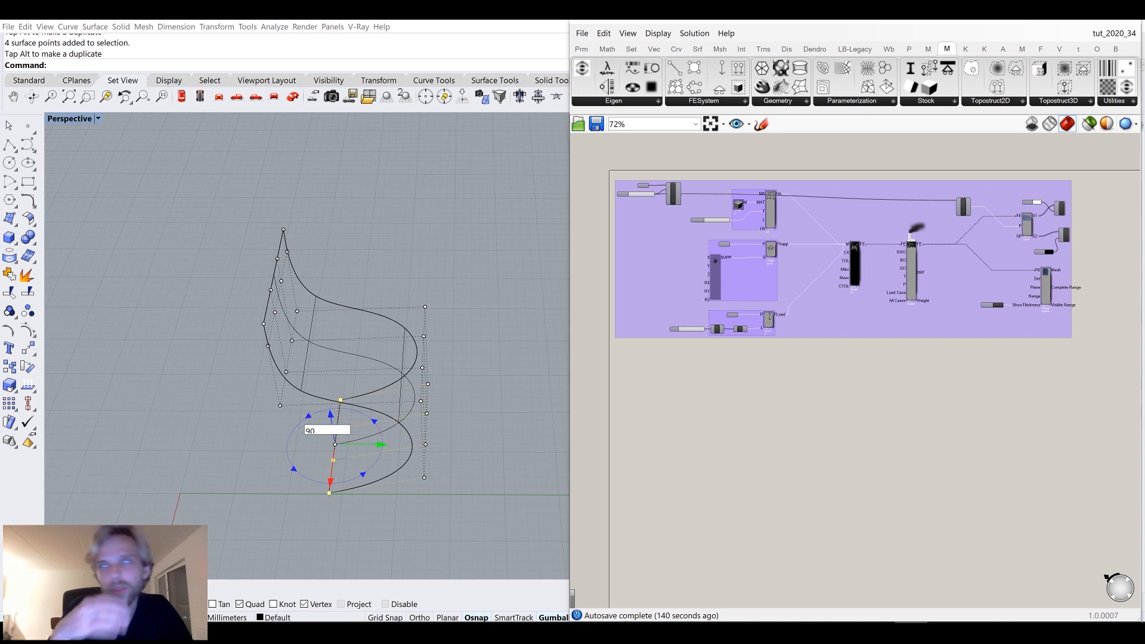
key(Return)
right_drag(364, 397, 358, 352)
drag(336, 364, 470, 417)
drag(420, 357, 427, 301)
right_drag(256, 295, 246, 271)
drag(246, 271, 297, 333)
right_drag(334, 281, 352, 263)
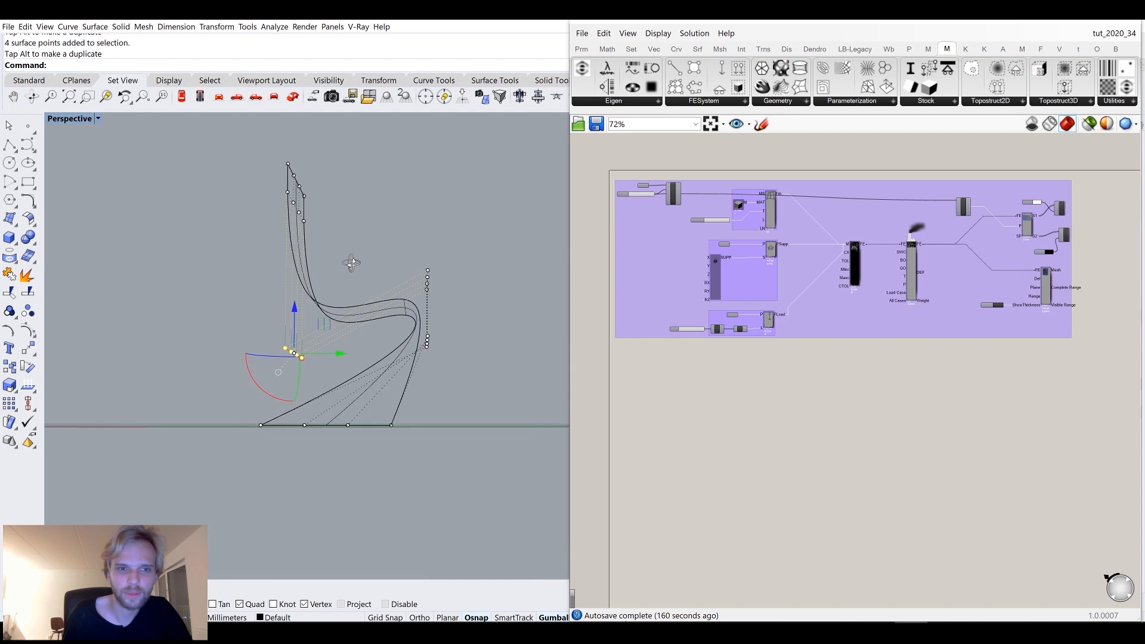
Refine the chair form by selecting and moving more groups of control points.
drag(335, 355, 243, 364)
right_drag(278, 281, 298, 270)
drag(243, 209, 318, 230)
right_drag(318, 230, 214, 215)
drag(217, 206, 343, 220)
right_drag(346, 235, 212, 330)
drag(170, 336, 218, 354)
right_drag(218, 355, 384, 268)
mouse_move(407, 298)
shift+mouse_down()
mouse_move(419, 286)
mouse_move(424, 304)
shift+mouse_up()
right_drag(425, 305, 309, 300)
drag(306, 297, 307, 319)
right_drag(307, 319, 205, 253)
Switch the Perspective viewport to Shaded display.
right_click(69, 123)
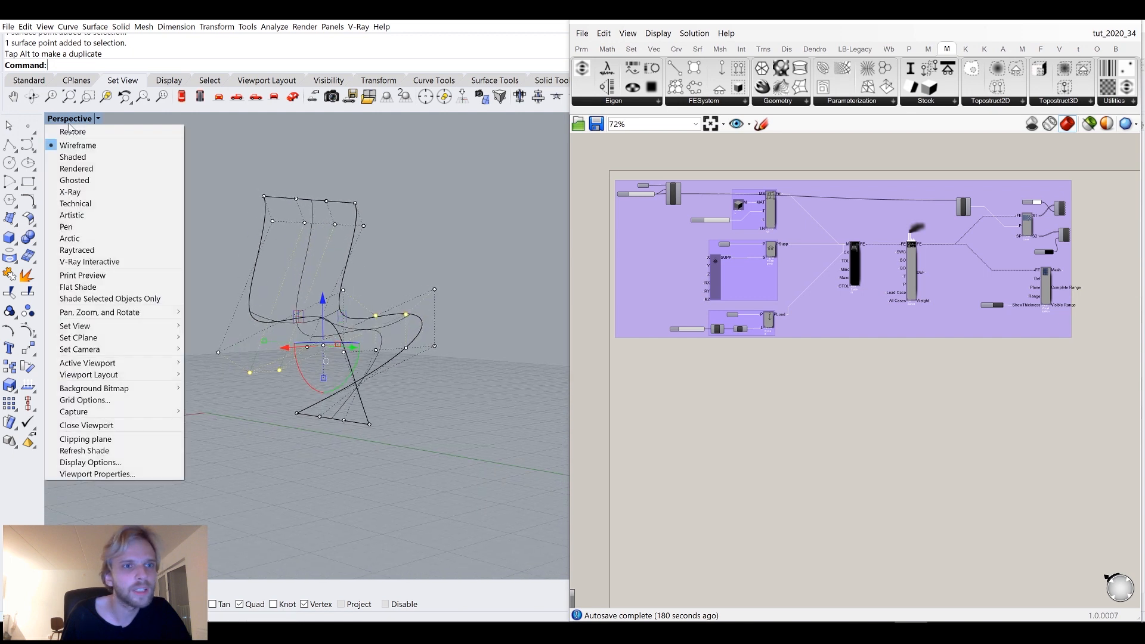
click(73, 157)
right_drag(339, 384, 360, 348)
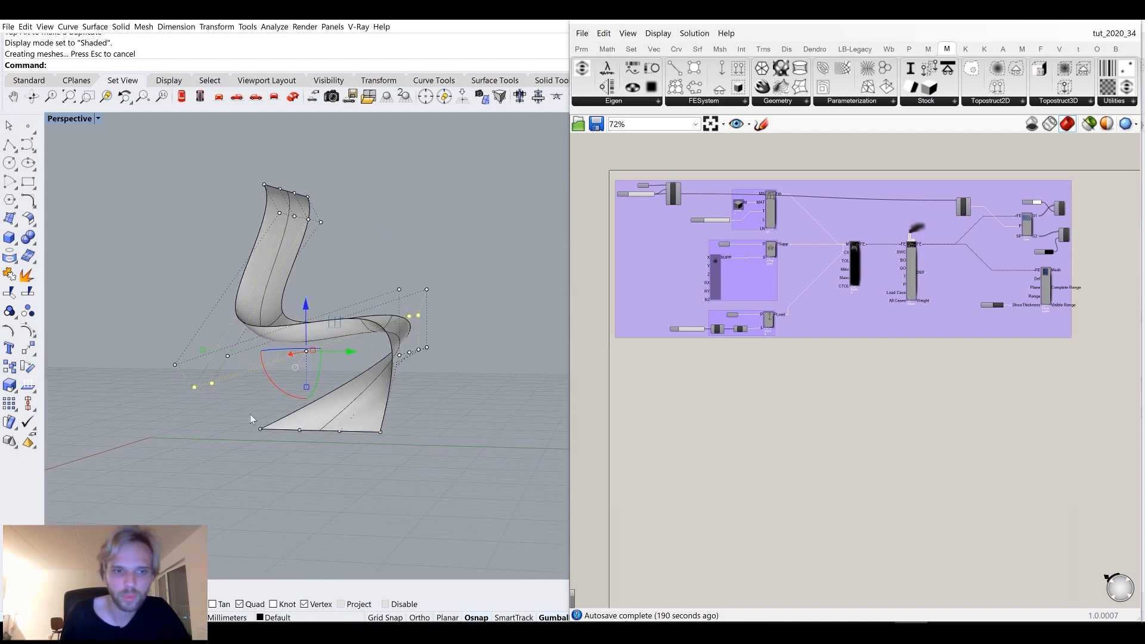
Reposition the control points at the chair's bottom tip and zoom to the selected points.
click(261, 429)
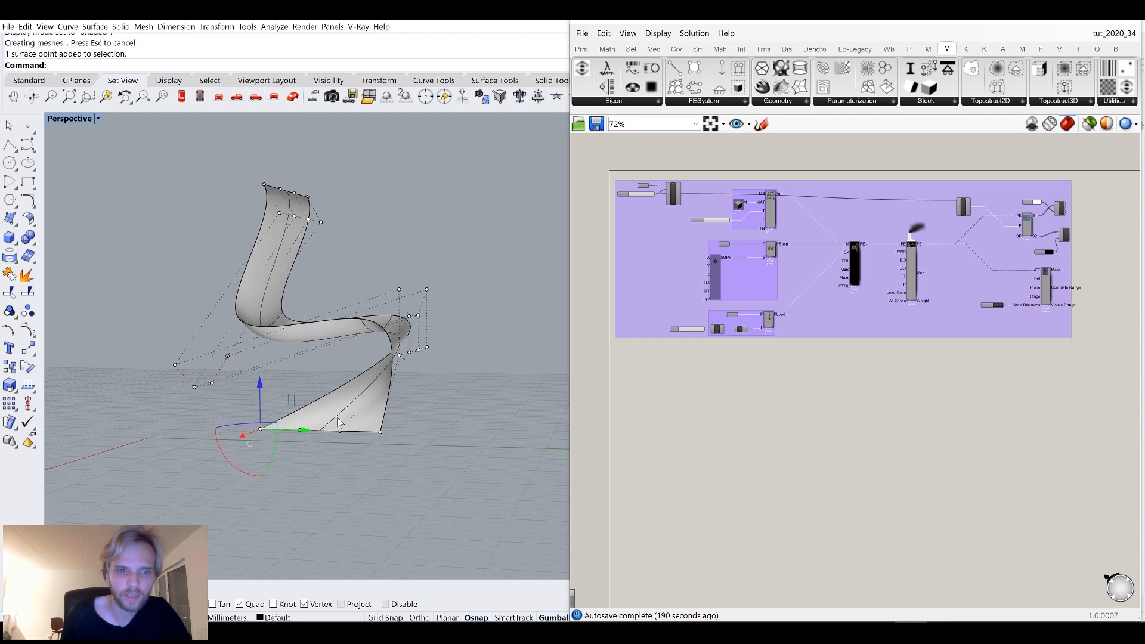
right_drag(379, 419, 332, 476)
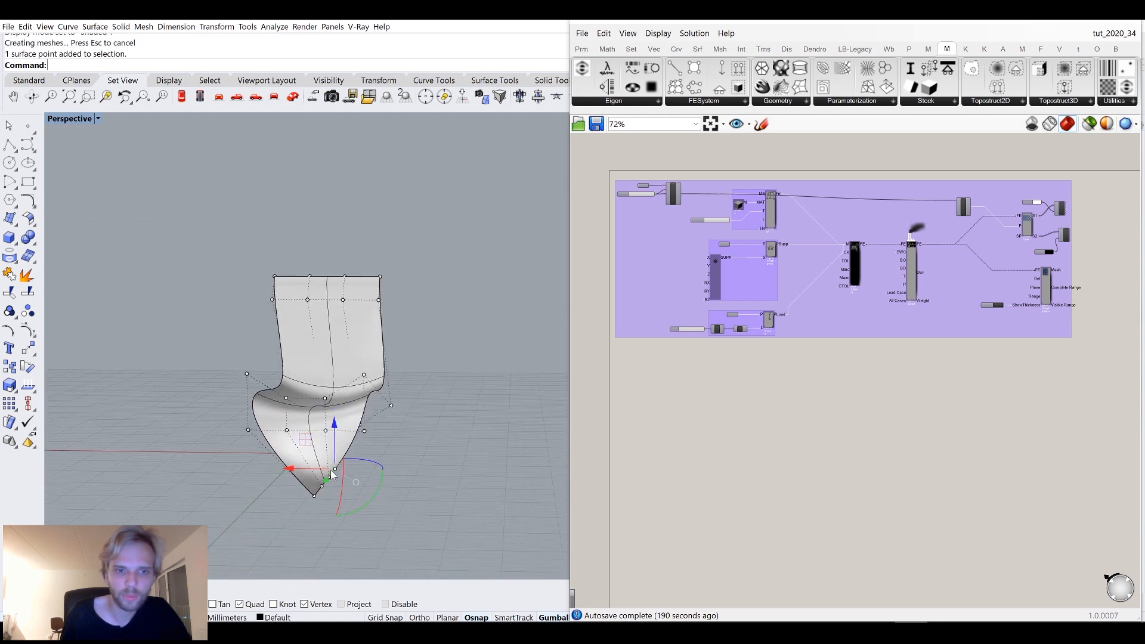
drag(294, 470, 323, 470)
right_drag(453, 517, 427, 500)
mouse_move(370, 510)
mouse_down()
mouse_move(352, 510)
mouse_move(365, 511)
mouse_up()
right_drag(412, 514, 342, 527)
scroll(343, 527, down, 2)
shift+right_drag(422, 496, 206, 456)
text(zs)
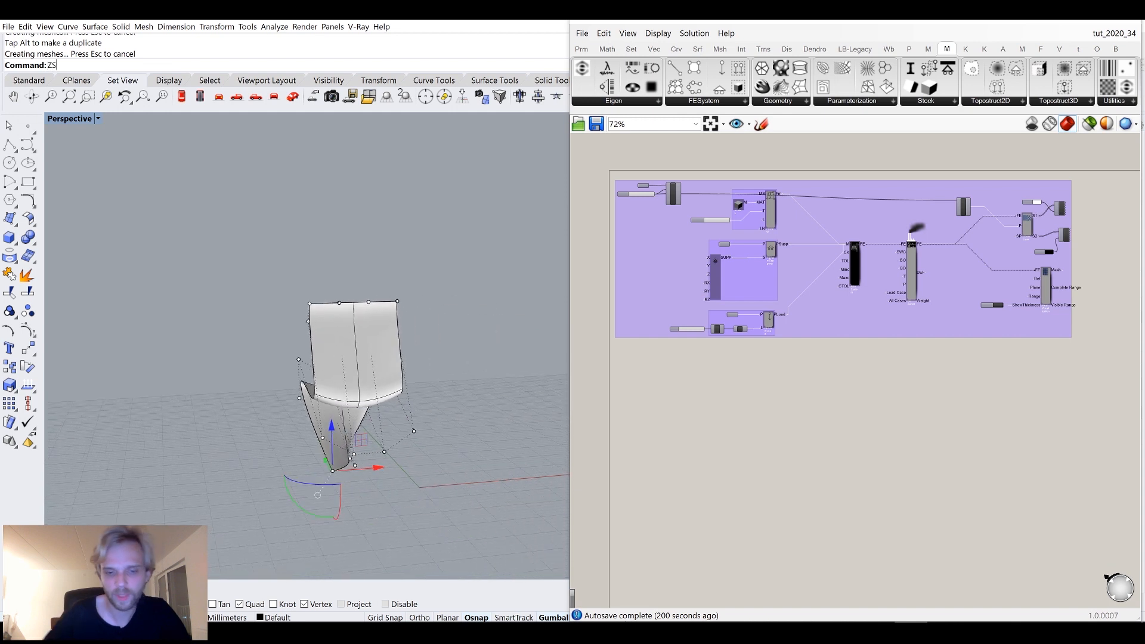
key(Return)
Continue reshaping the chair's base by moving the nearby control points.
scroll(273, 423, down, 13)
drag(433, 424, 393, 394)
right_drag(388, 390, 406, 371)
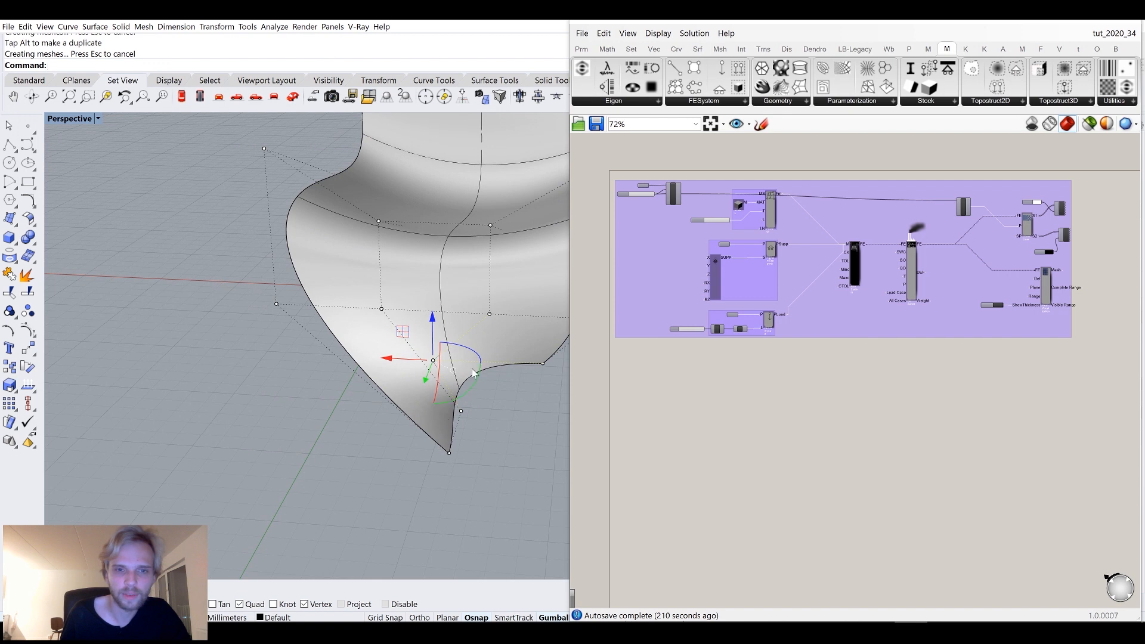
drag(388, 442, 477, 476)
drag(418, 454, 316, 431)
right_drag(316, 430, 385, 415)
drag(413, 398, 398, 411)
right_drag(405, 410, 389, 394)
drag(369, 366, 453, 380)
click(478, 427)
right_drag(478, 427, 430, 376)
scroll(359, 399, down, 5)
scroll(415, 368, up, 6)
key(Escape)
Select the chair surface, turn on its control points and adjust the backrest and seat points.
click(343, 198)
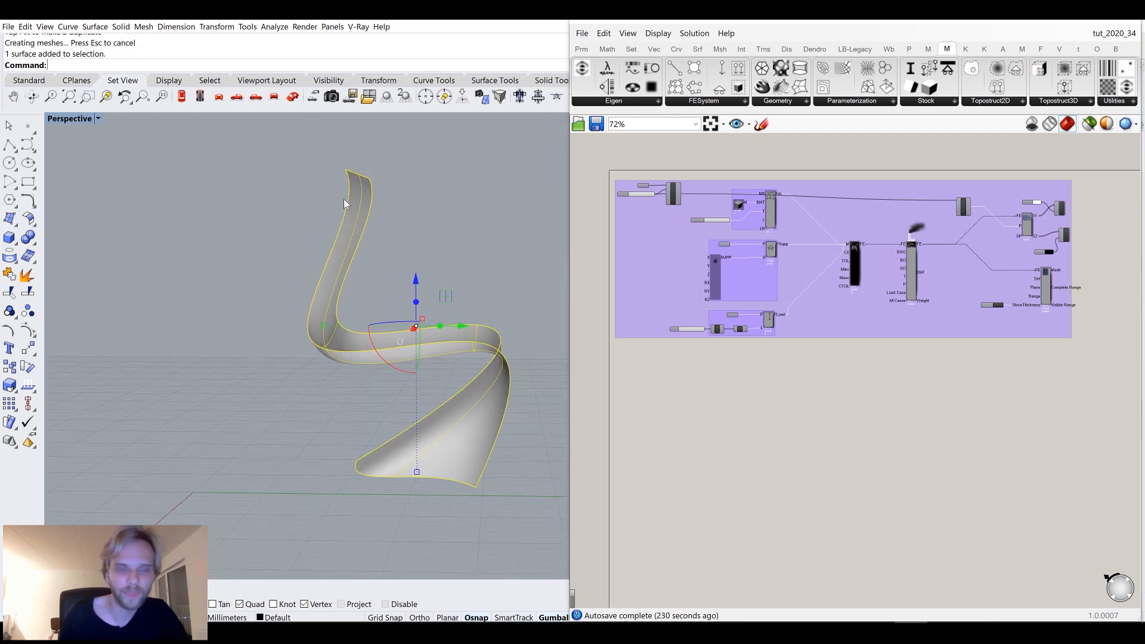
key(F10)
mouse_move(346, 198)
right_down()
mouse_move(283, 203)
mouse_move(334, 197)
right_up()
drag(350, 191, 435, 276)
right_drag(435, 275, 456, 276)
drag(419, 255, 398, 253)
right_drag(430, 245, 270, 199)
mouse_move(385, 244)
mouse_down()
mouse_move(395, 242)
mouse_move(381, 238)
mouse_up()
right_drag(307, 277, 328, 295)
key(Escape)
key(Escape)
Examine the existing FE mesh definition with the Mesh UV and FE Mesh components on the canvas.
scroll(334, 264, down, 4)
scroll(328, 295, up, 2)
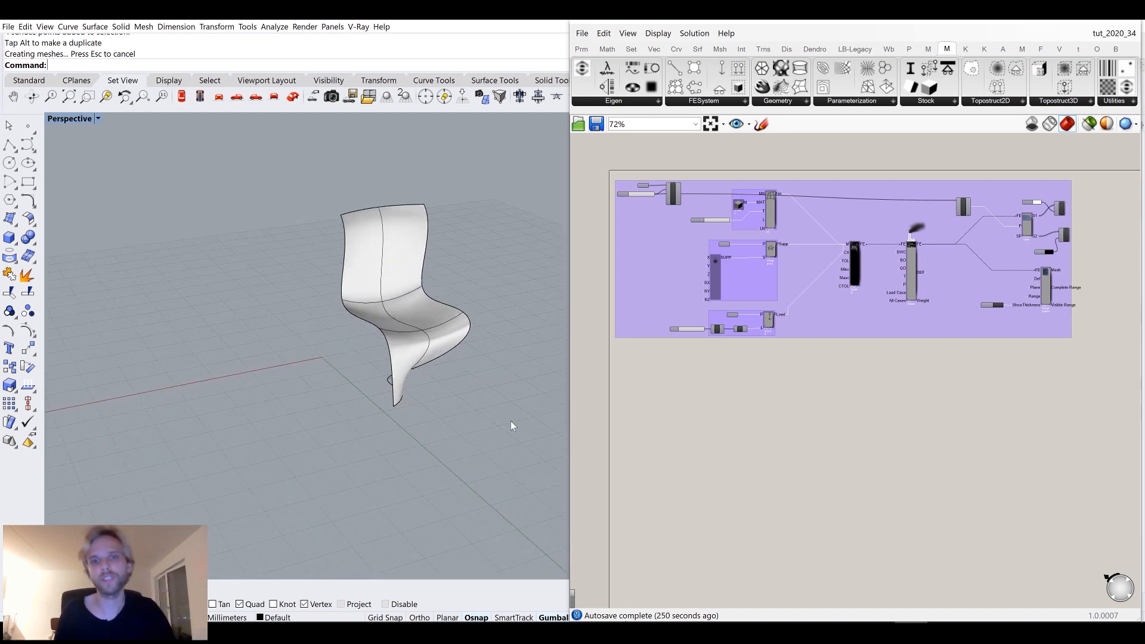
right_drag(677, 410, 678, 359)
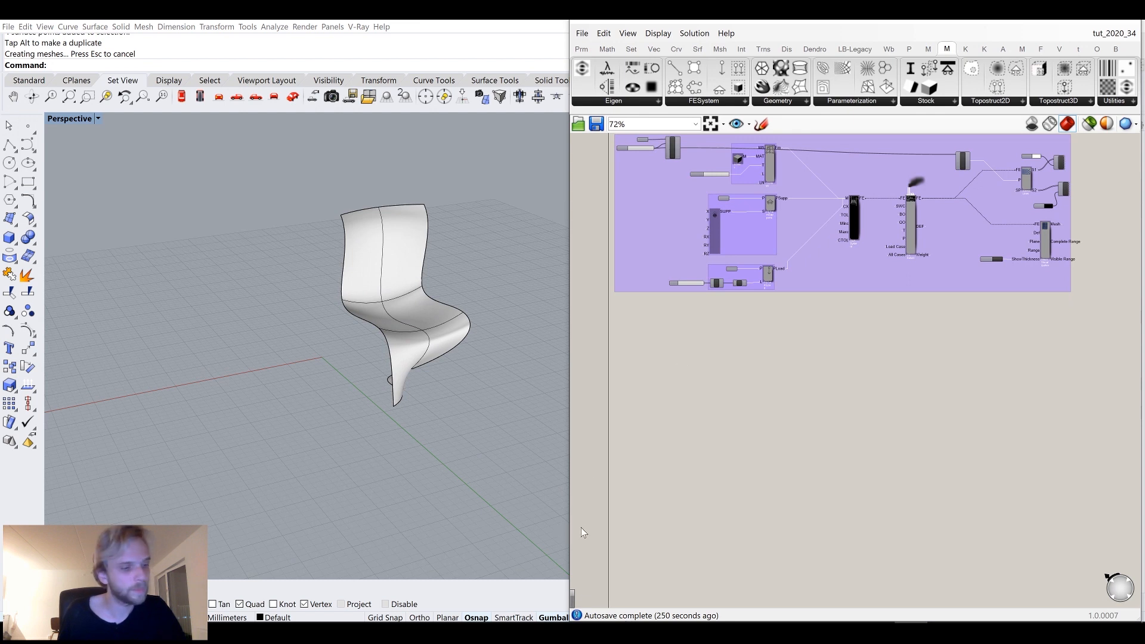
right_drag(394, 352, 391, 289)
mouse_move(703, 372)
right_down()
mouse_move(731, 407)
mouse_move(685, 358)
right_up()
scroll(758, 236, up, 4)
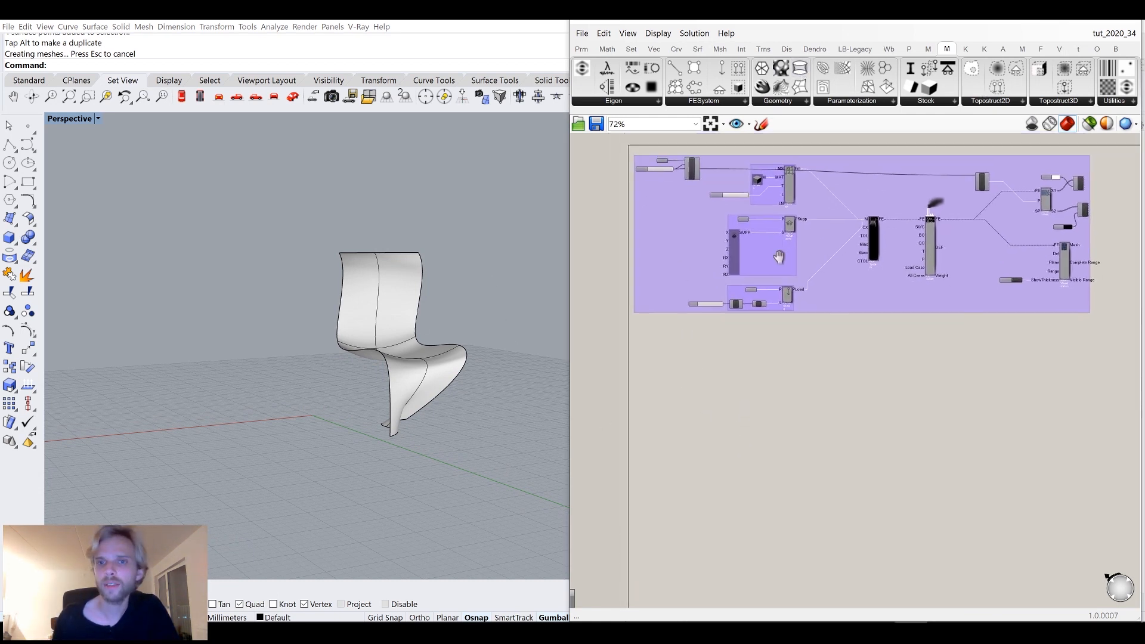
scroll(751, 266, down, 2)
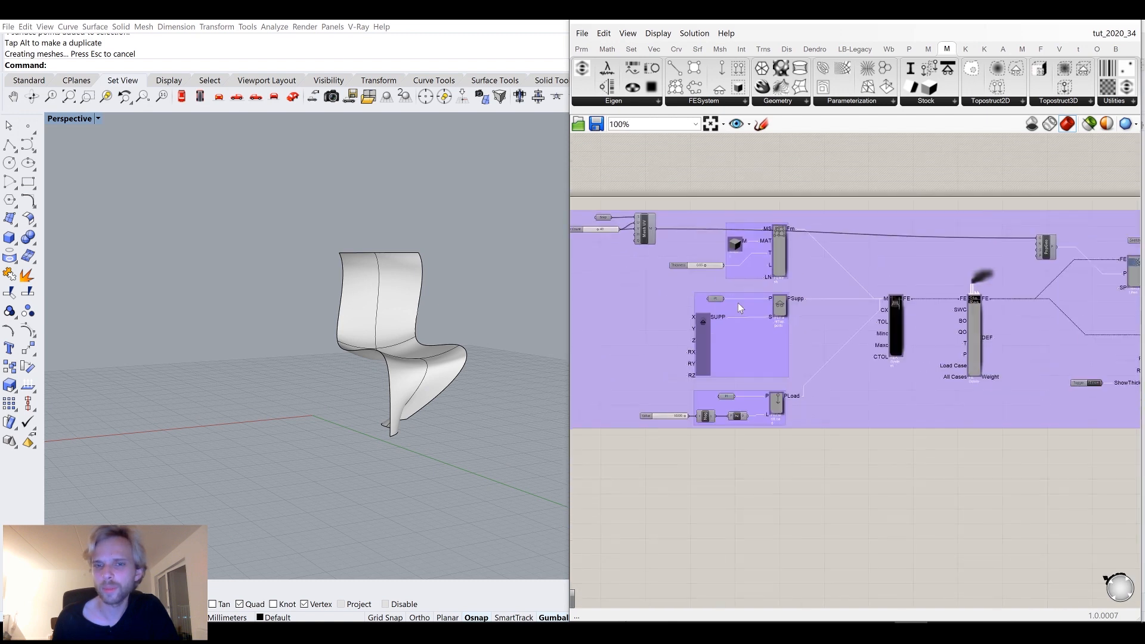
scroll(738, 303, up, 4)
scroll(834, 294, down, 4)
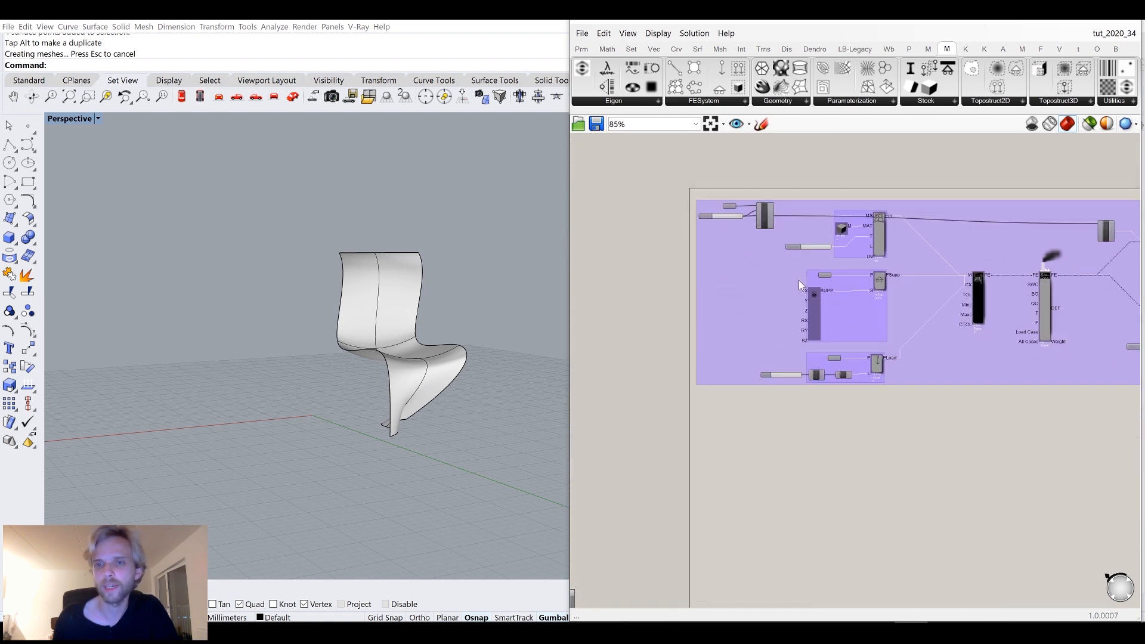
drag(621, 184, 898, 298)
scroll(829, 255, up, 5)
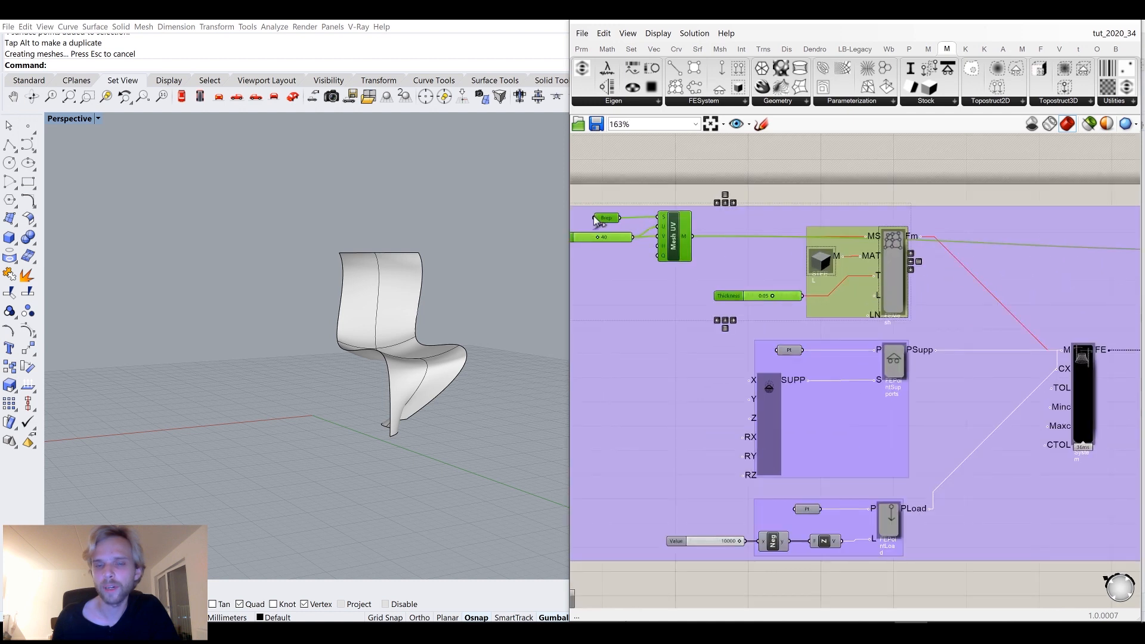
scroll(597, 223, up, 2)
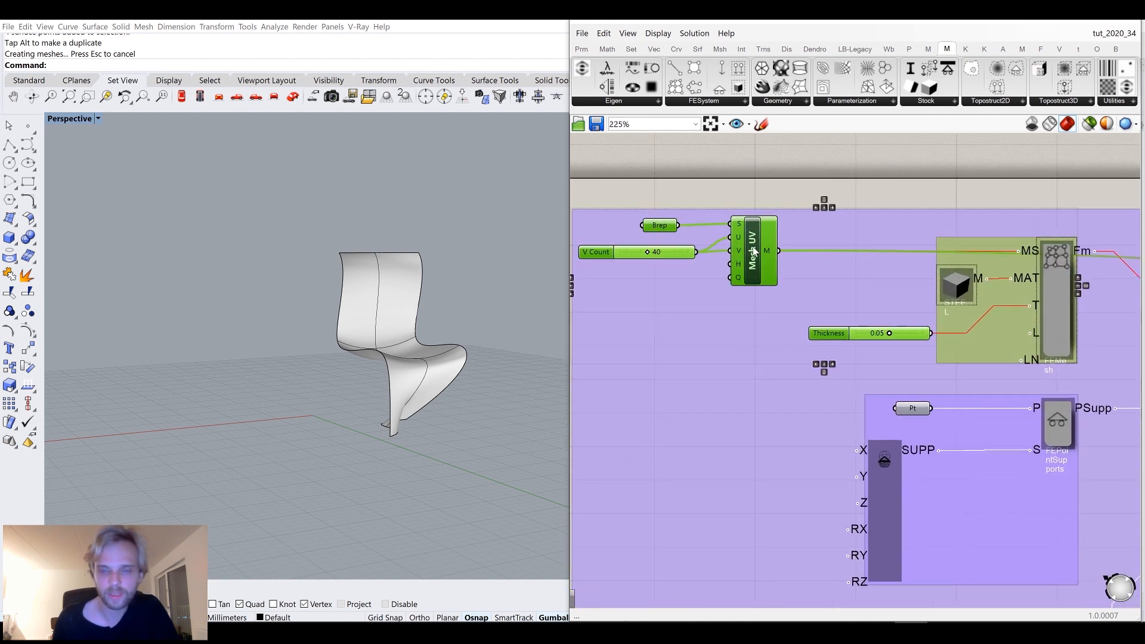
right_drag(1060, 283, 969, 270)
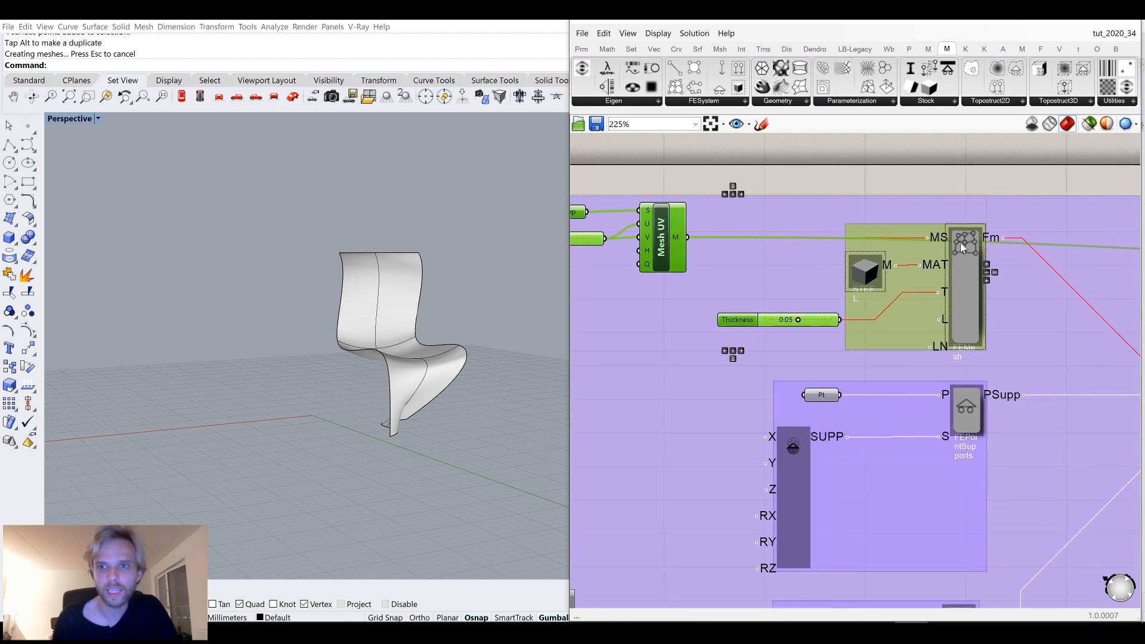
mouse_move(989, 239)
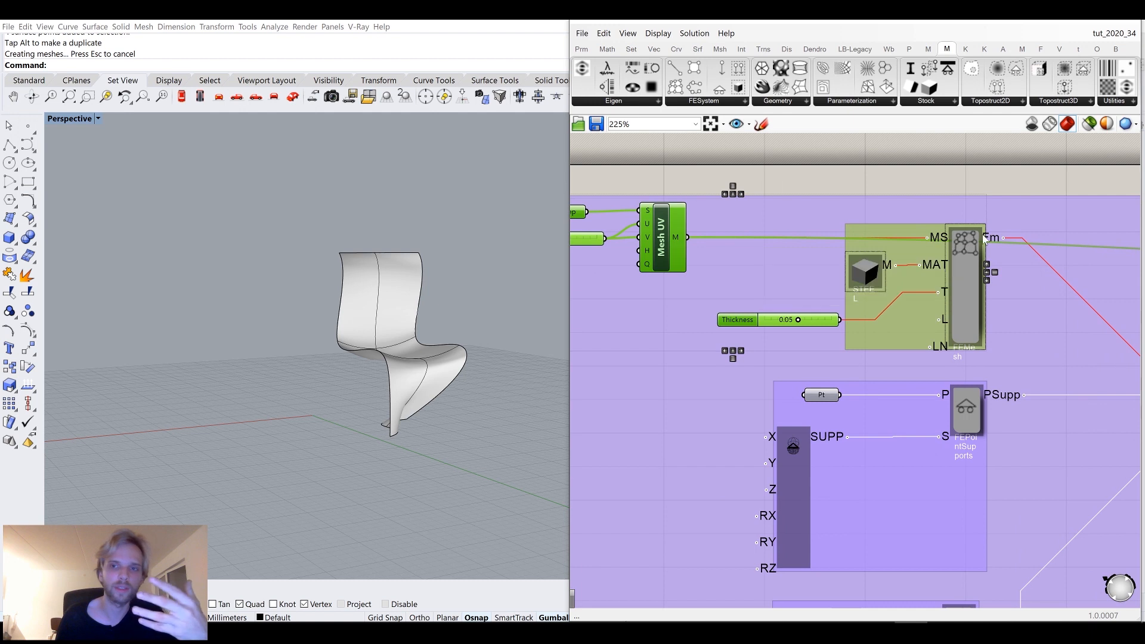
scroll(923, 265, down, 3)
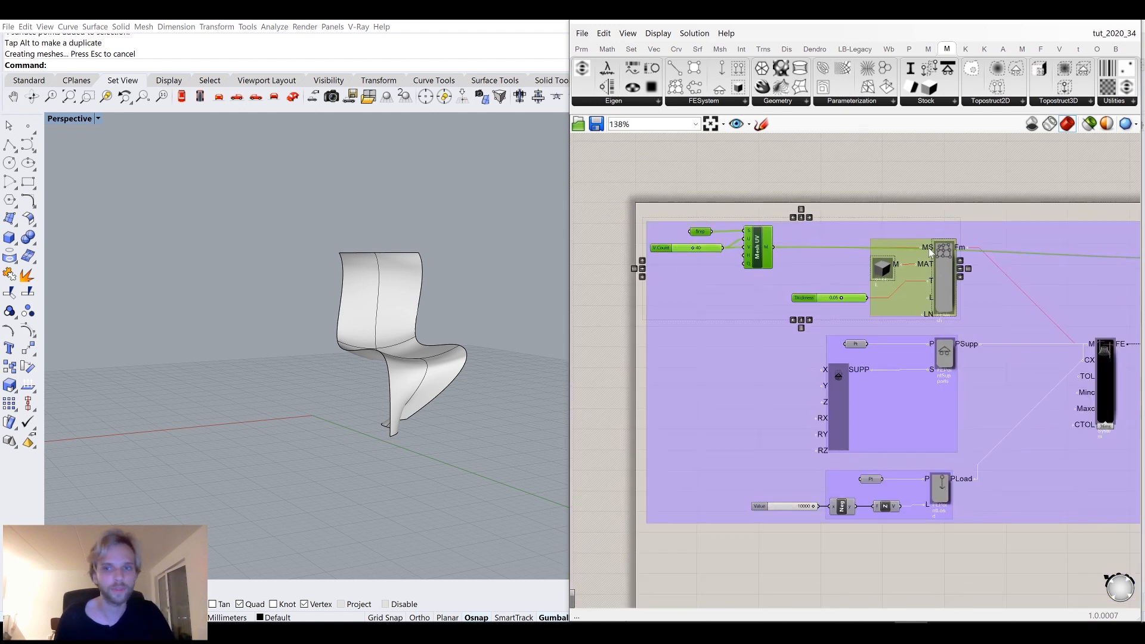
scroll(892, 277, up, 3)
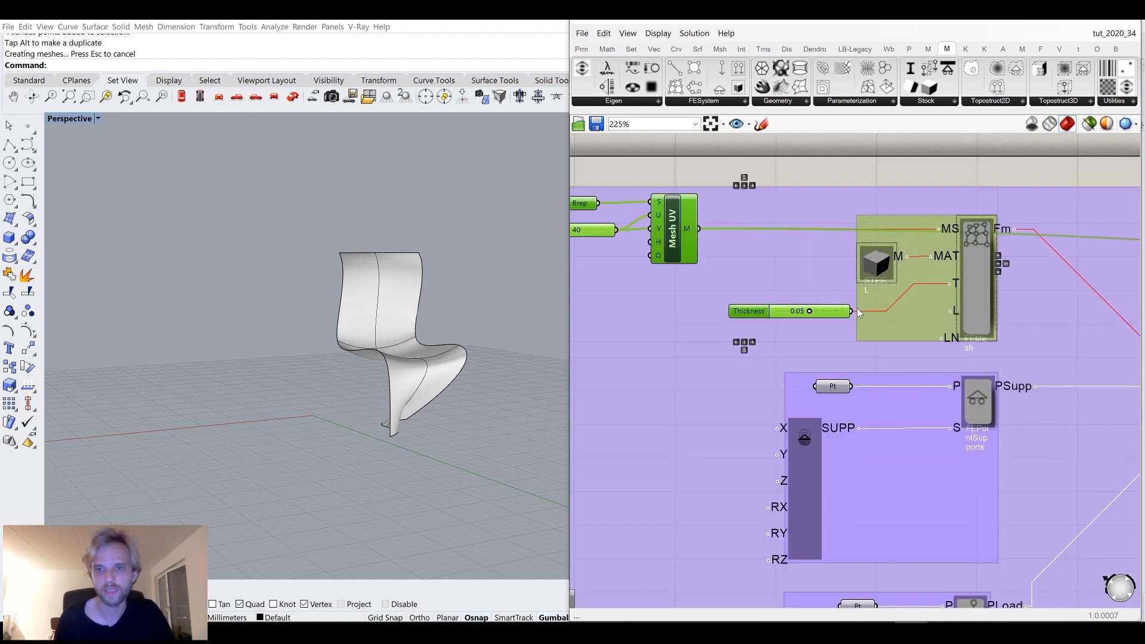
scroll(859, 313, down, 5)
Copy the Brep, Mesh UV, Thickness and FE Mesh components to a free area of the canvas.
alt+drag(906, 272, 929, 494)
click(964, 504)
right_drag(896, 497, 889, 374)
scroll(860, 377, up, 5)
mouse_move(869, 386)
mouse_down()
mouse_move(862, 359)
mouse_move(864, 374)
mouse_up()
click(795, 331)
scroll(797, 334, down, 2)
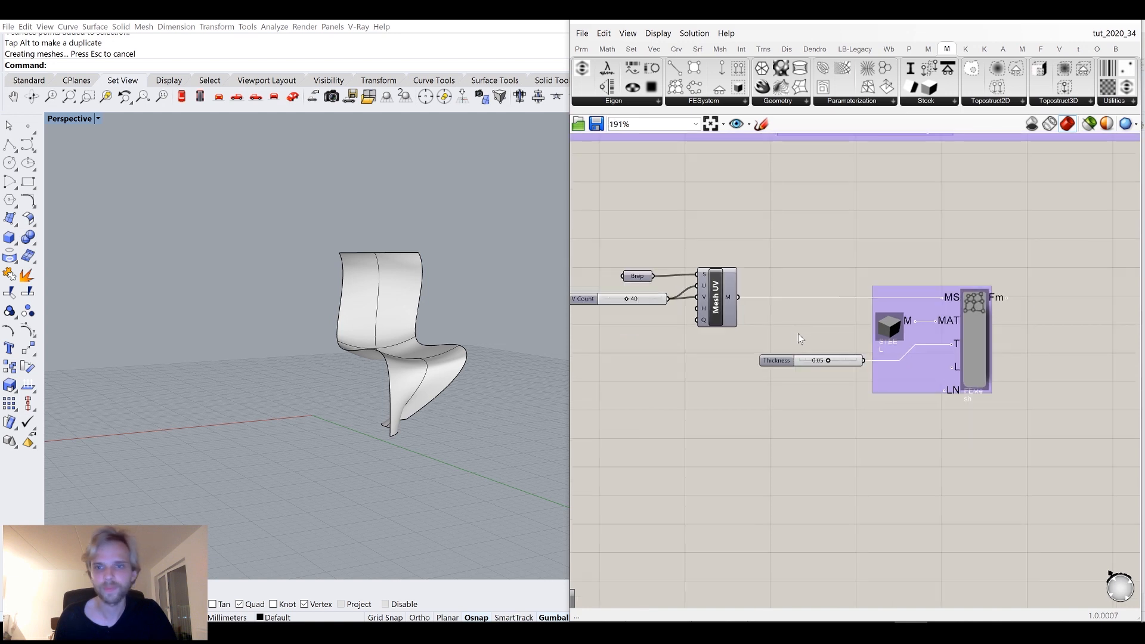
Set the chair surface as the single Brep input of the Brep parameter.
scroll(798, 334, down, 2)
click(401, 319)
scroll(714, 310, up, 4)
click(730, 321)
right_click(731, 325)
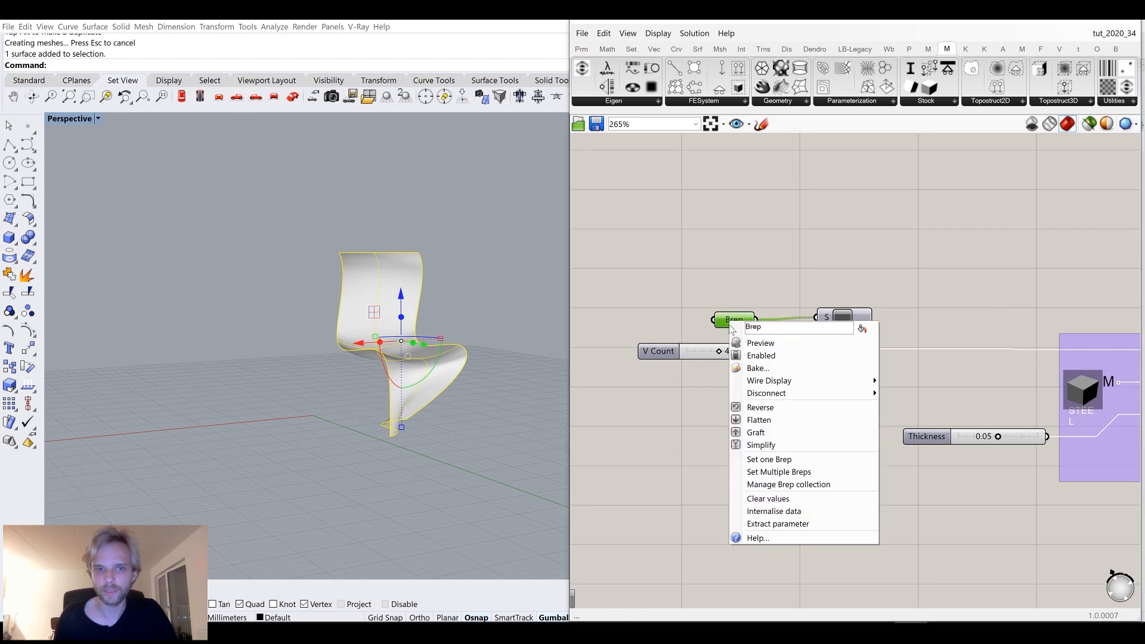
click(769, 460)
click(758, 234)
right_drag(943, 348, 833, 319)
drag(731, 308, 740, 308)
middle_click(740, 308)
click(768, 284)
right_drag(466, 291, 464, 250)
scroll(418, 262, up, 5)
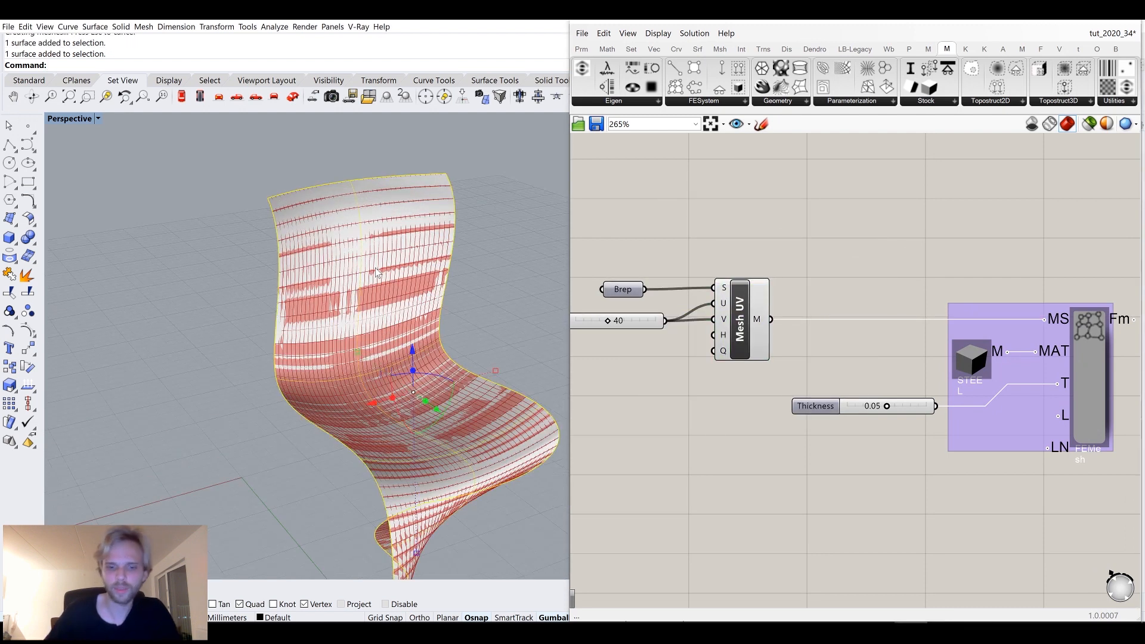
Hide the chair surface in Rhino to see the generated mesh.
text(Hide)
key(Return)
scroll(345, 268, up, 6)
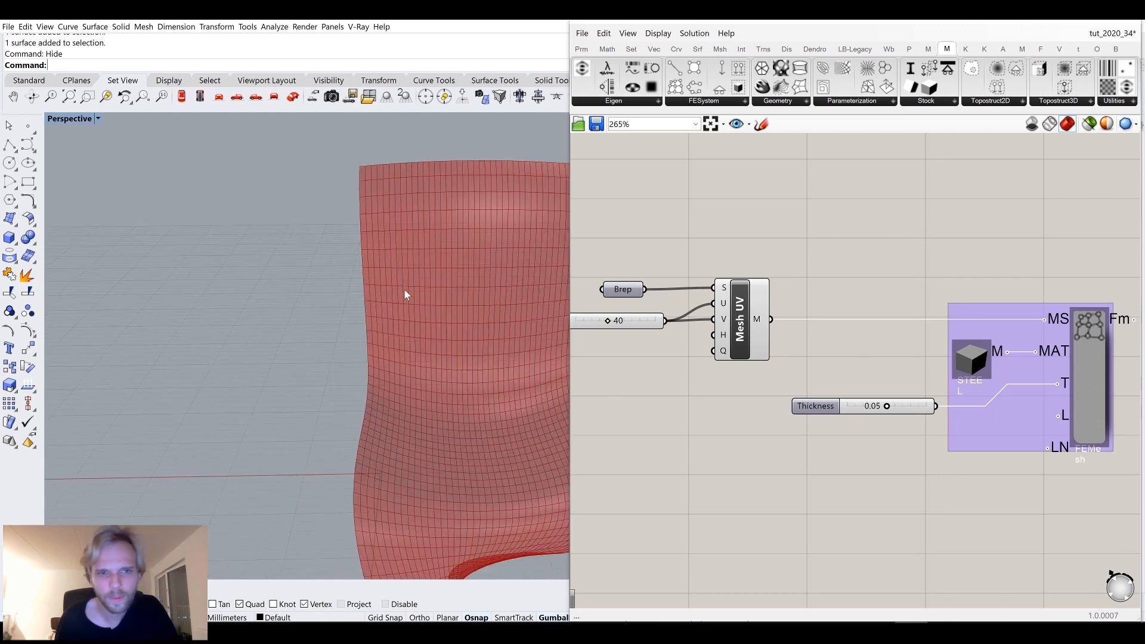
shift+right_drag(402, 310, 313, 362)
scroll(292, 312, up, 3)
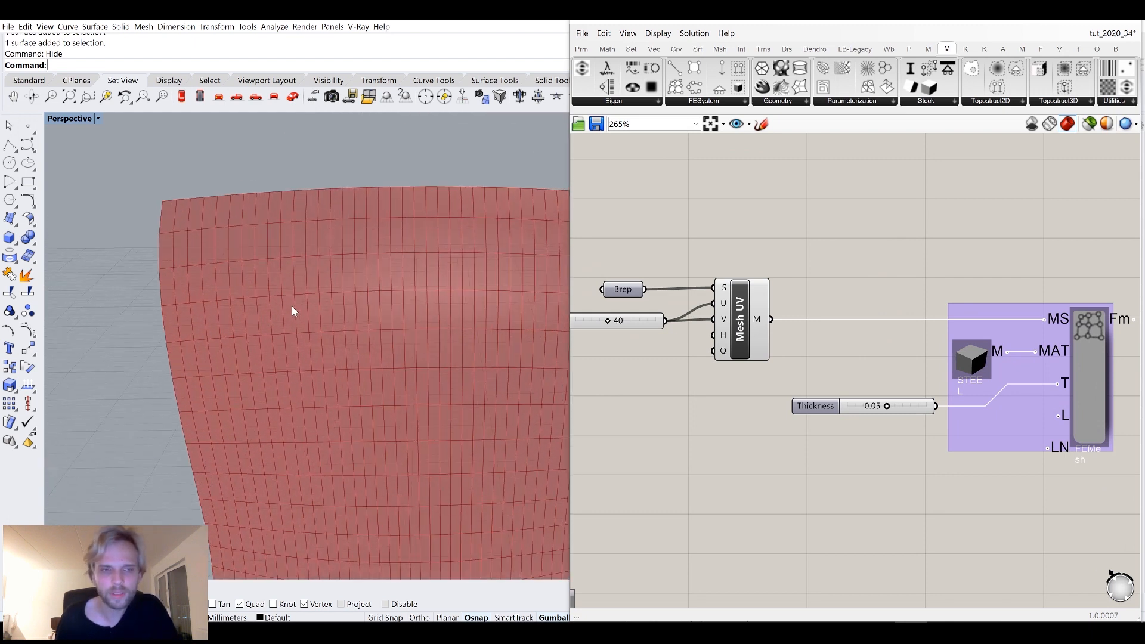
right_drag(618, 300, 713, 265)
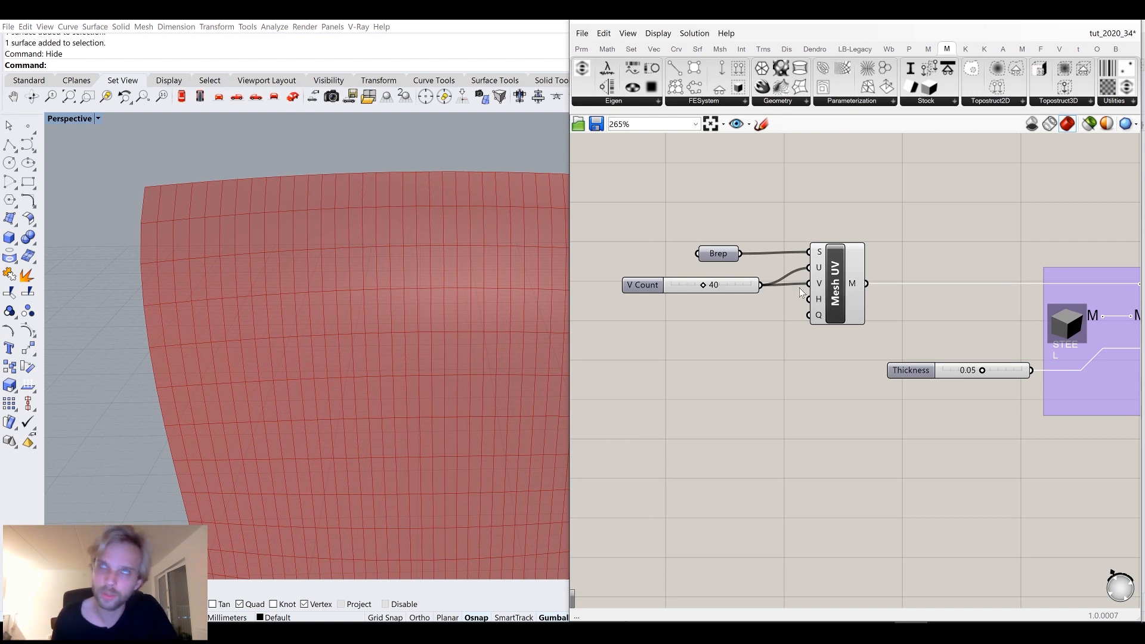
Duplicate the V Count slider as a U Count input for Mesh UV and set it to 20.
mouse_move(810, 284)
ctrl+mouse_down()
mouse_move(738, 275)
mouse_move(742, 303)
mouse_move(810, 284)
ctrl+mouse_up()
drag(736, 308, 710, 306)
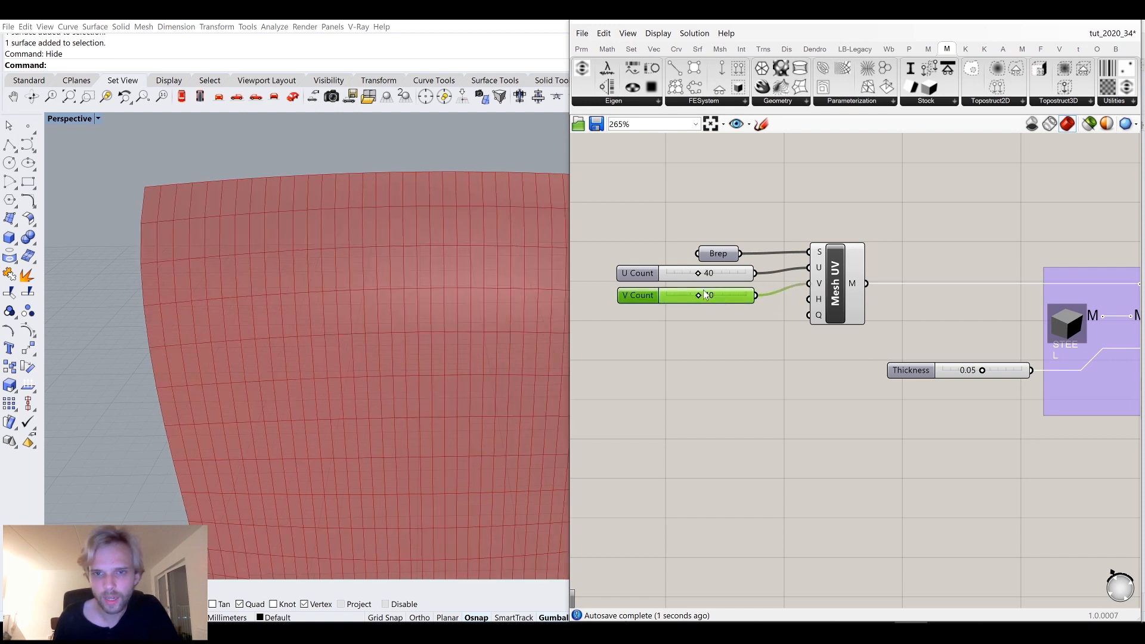
double_click(694, 275)
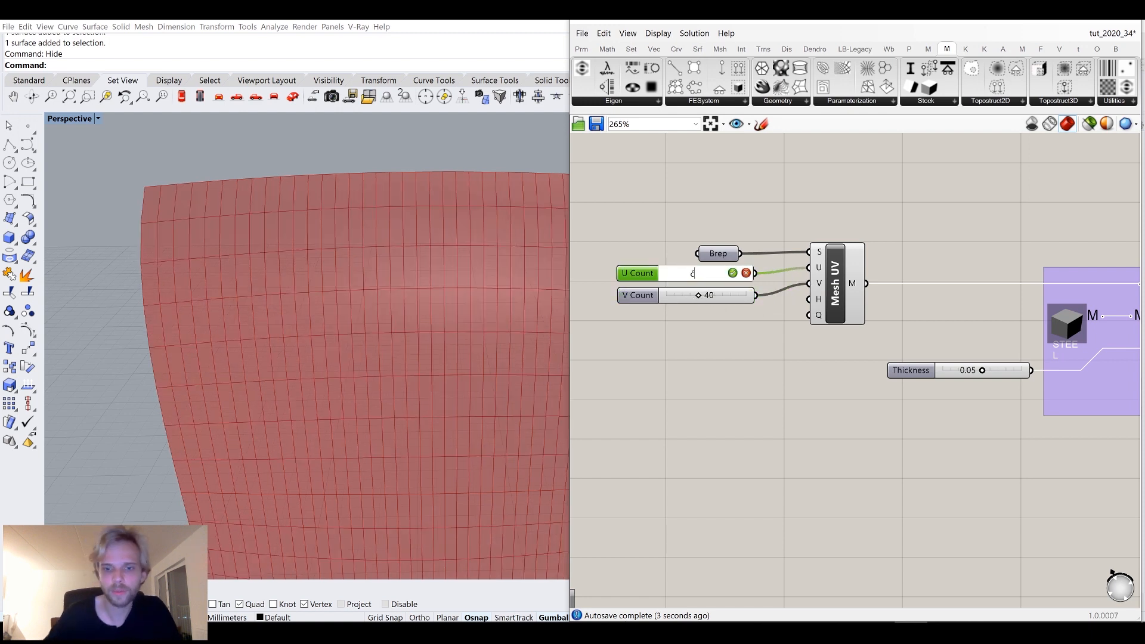
key(Escape)
double_click(691, 273)
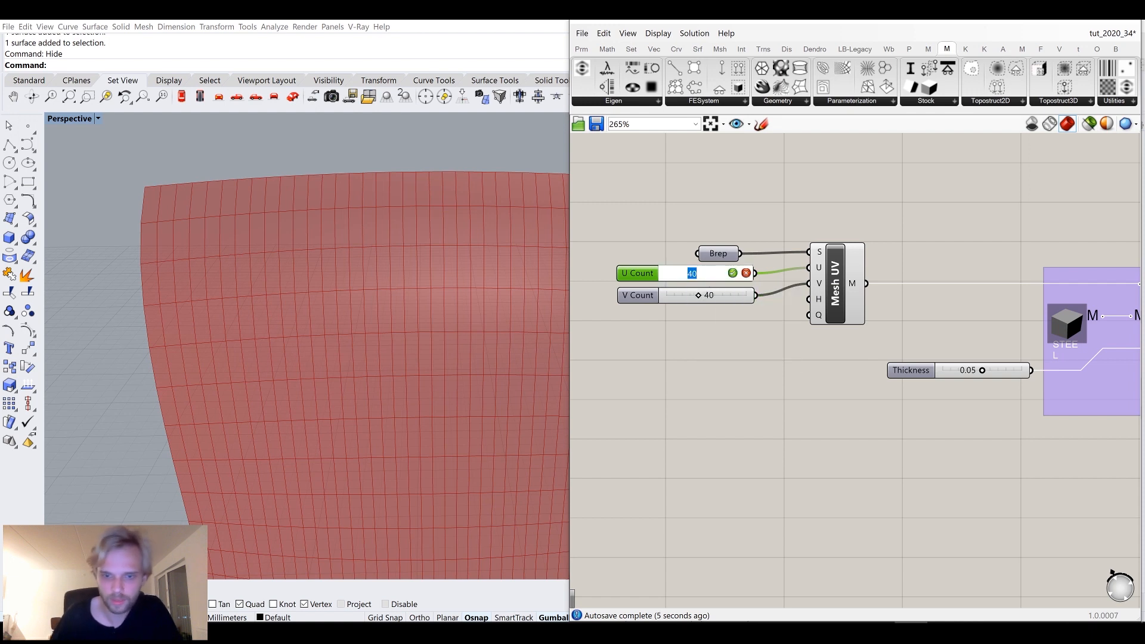
text(20)
key(Return)
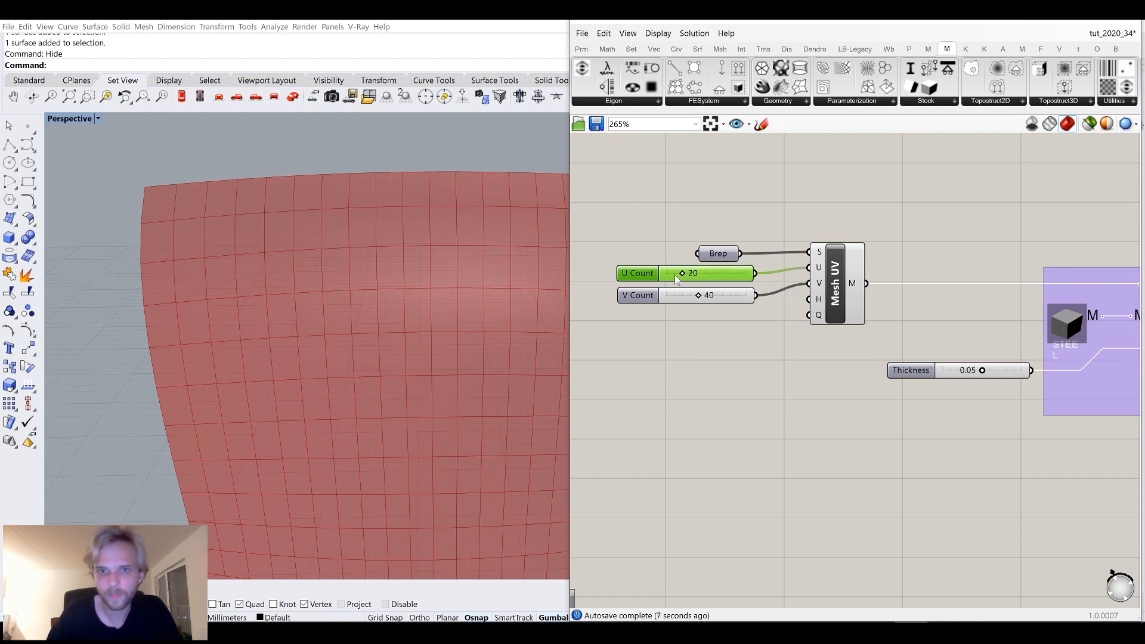
Set the V Count slider to 60.
drag(699, 296, 713, 300)
click(684, 297)
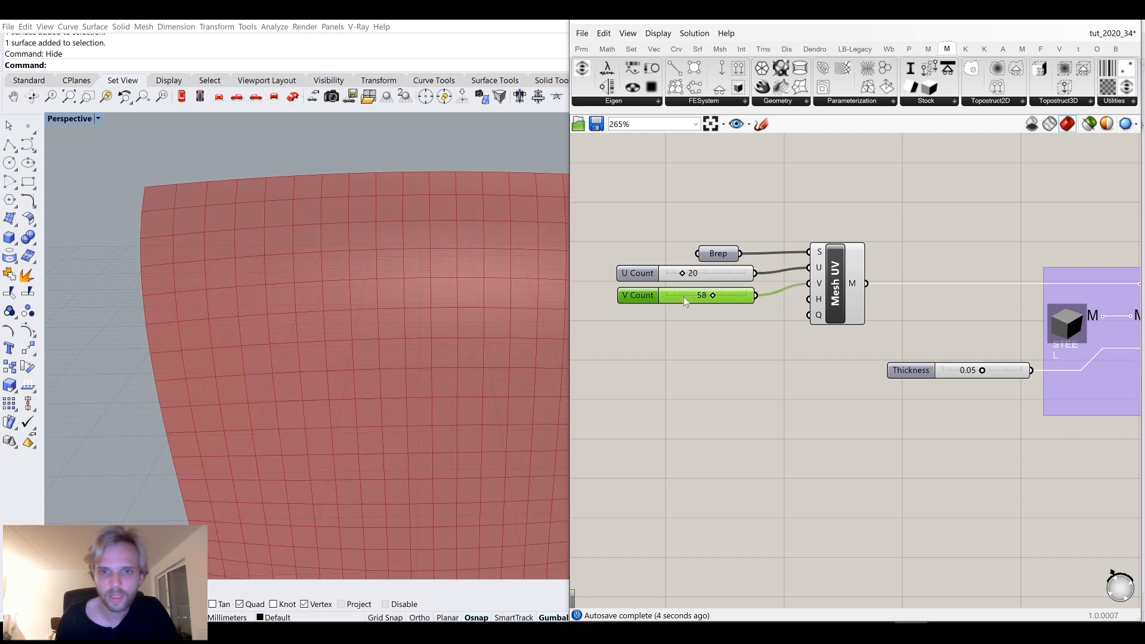
double_click(684, 296)
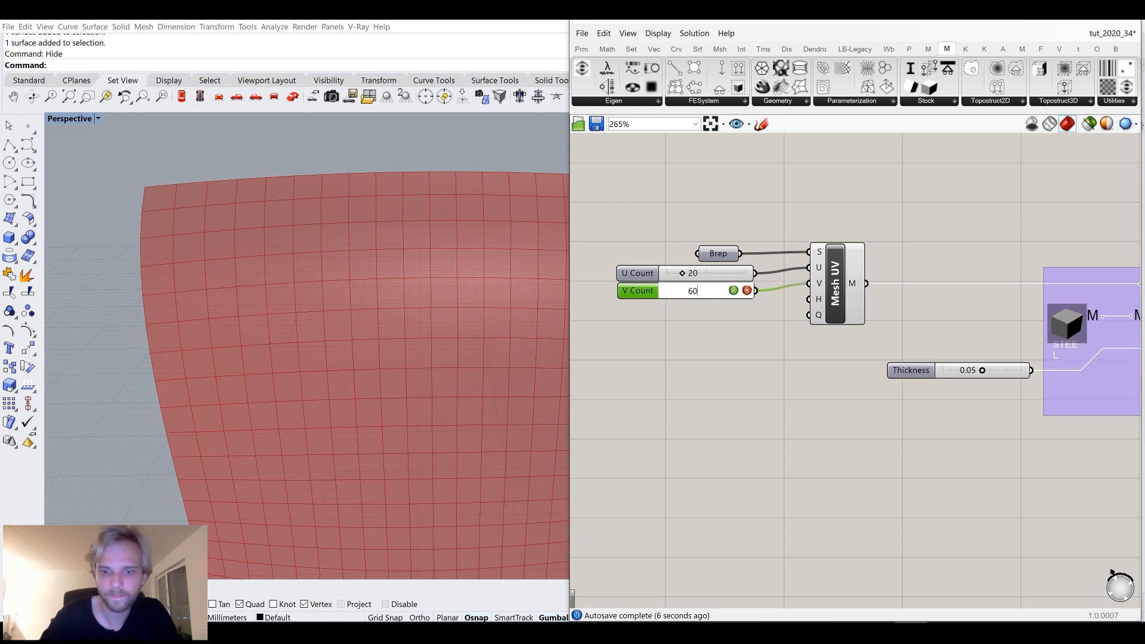
text(60)
key(Return)
Inspect the resulting chair mesh in the viewport and the meshing components on the canvas.
scroll(360, 278, down, 5)
right_drag(371, 368, 705, 379)
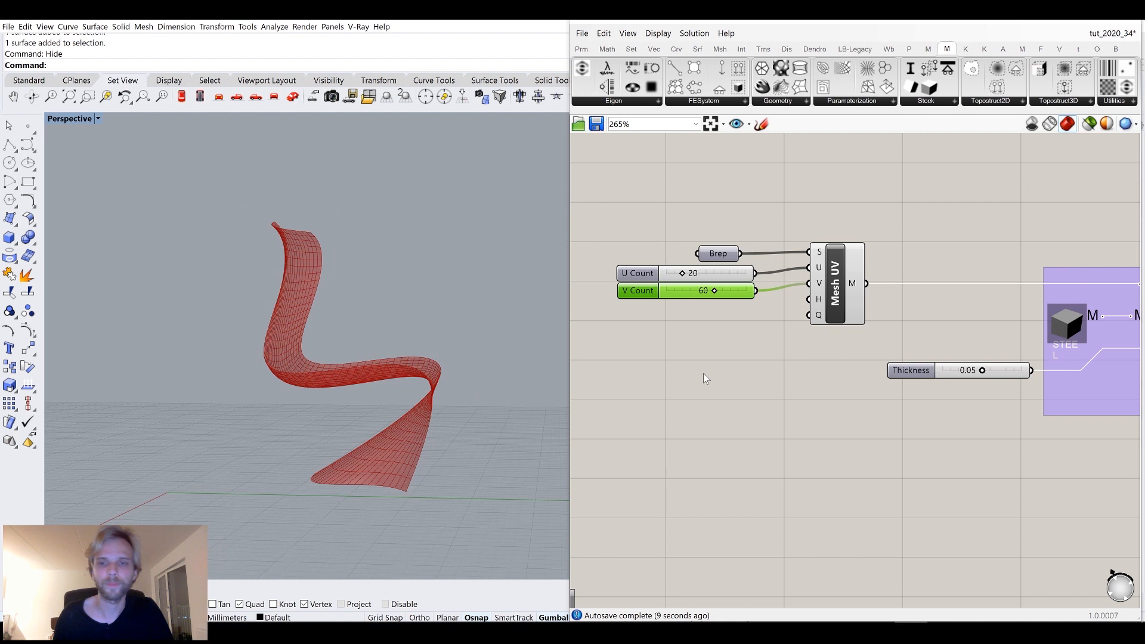
right_drag(827, 371, 760, 378)
drag(779, 373, 641, 241)
middle_click(641, 241)
click(689, 200)
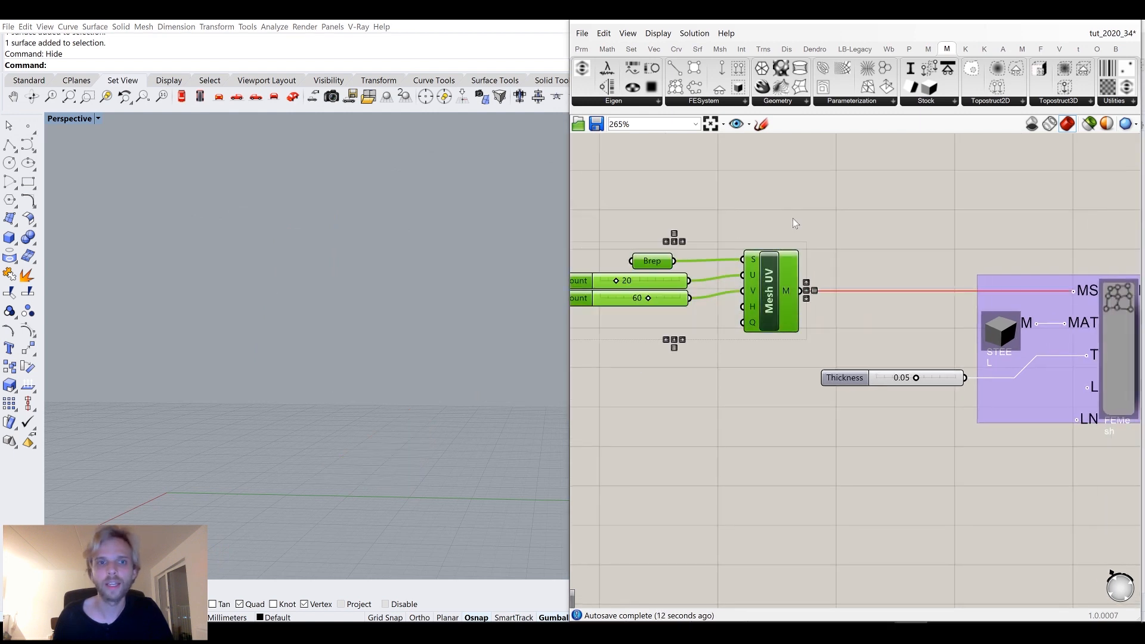
click(793, 223)
scroll(835, 322, down, 3)
scroll(805, 318, up, 2)
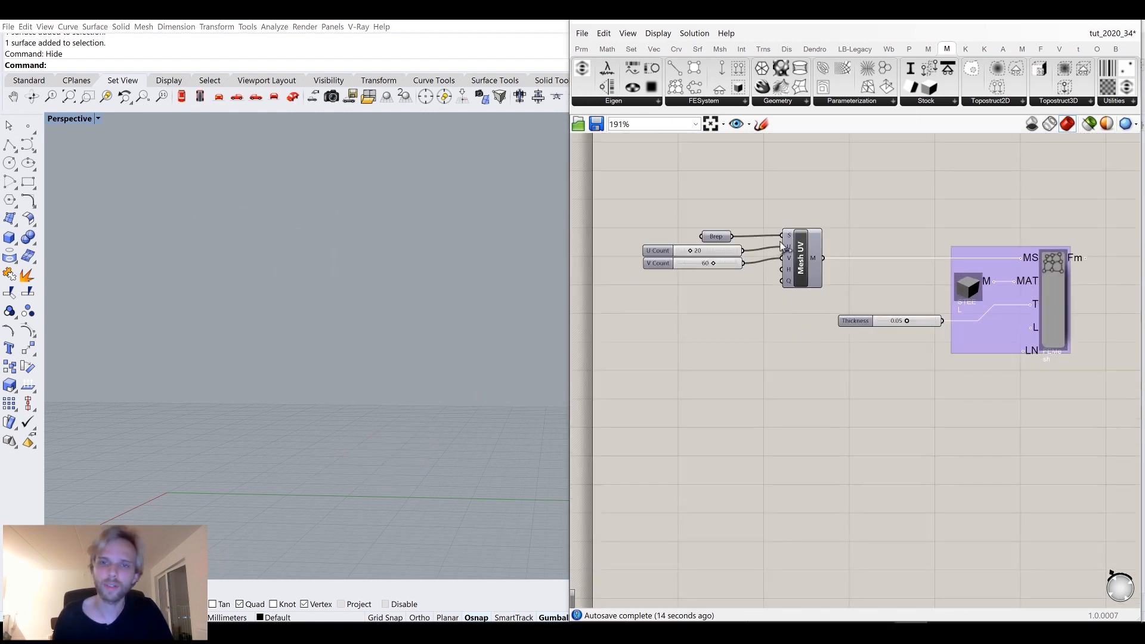
middle_click(809, 258)
click(850, 220)
click(865, 225)
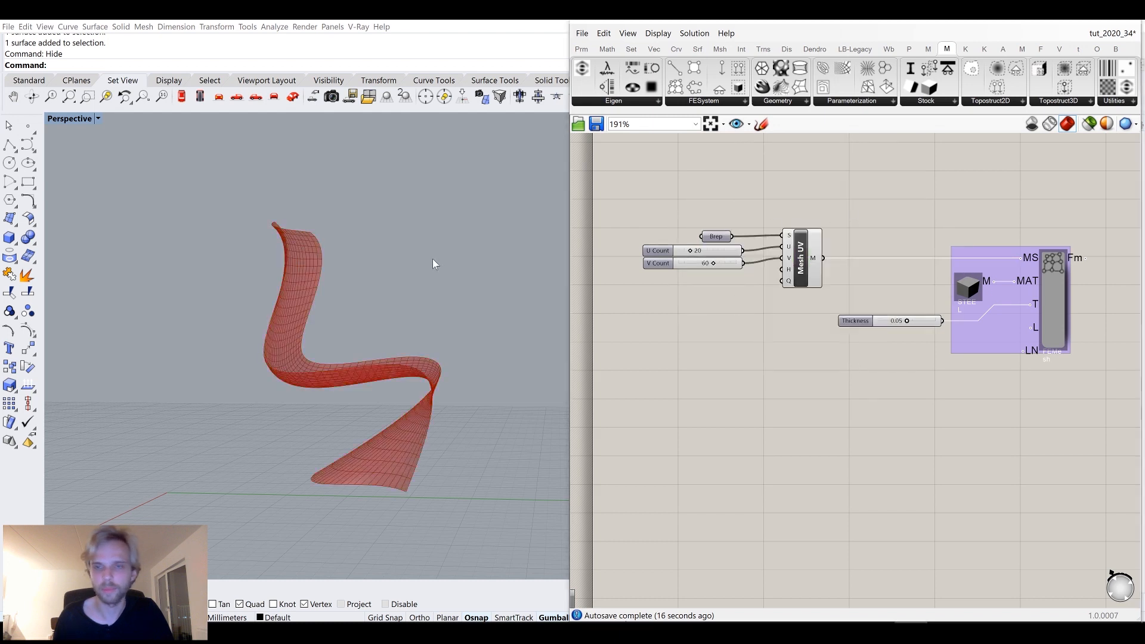
Add a Load Region component from the FESystem tab below the FE Mesh component.
click(726, 101)
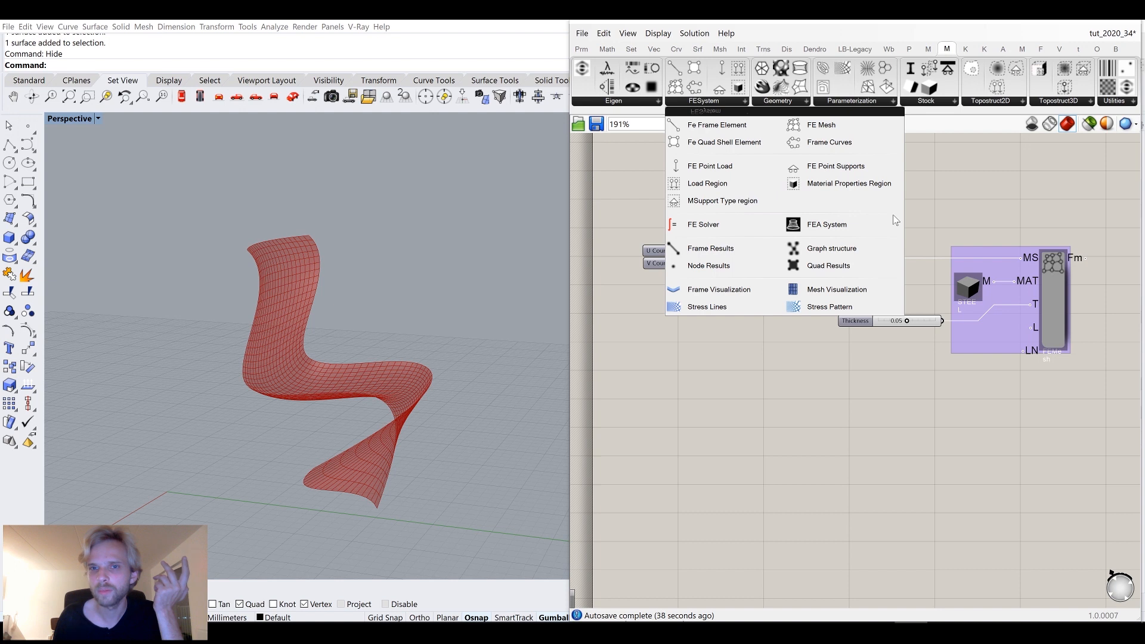
click(739, 184)
click(1043, 423)
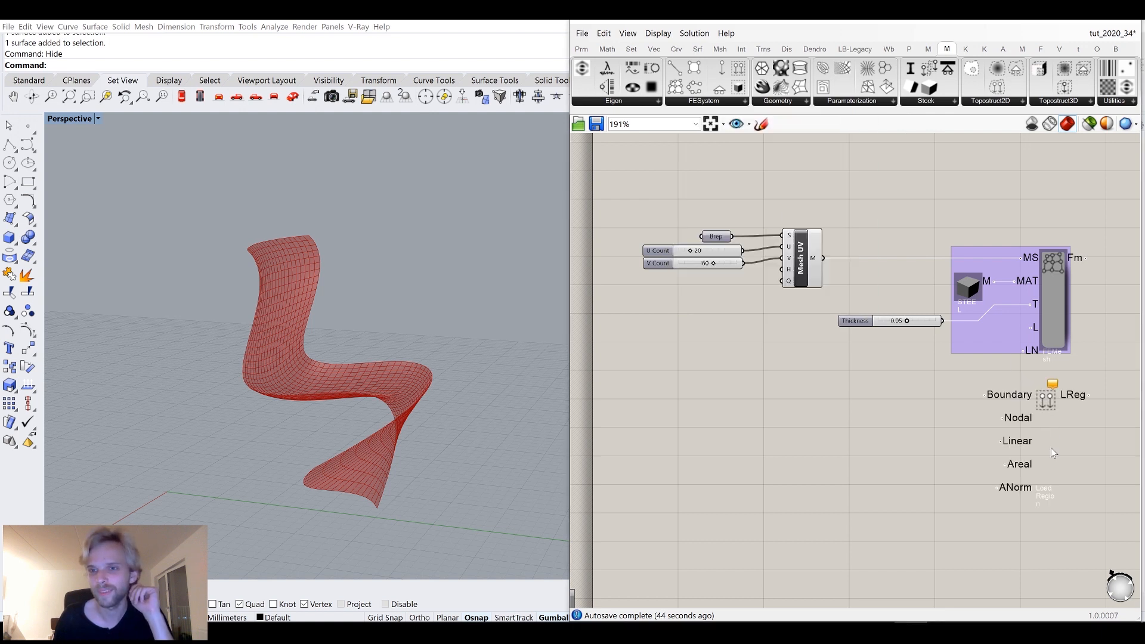
right_drag(1043, 423, 979, 403)
drag(979, 402, 971, 429)
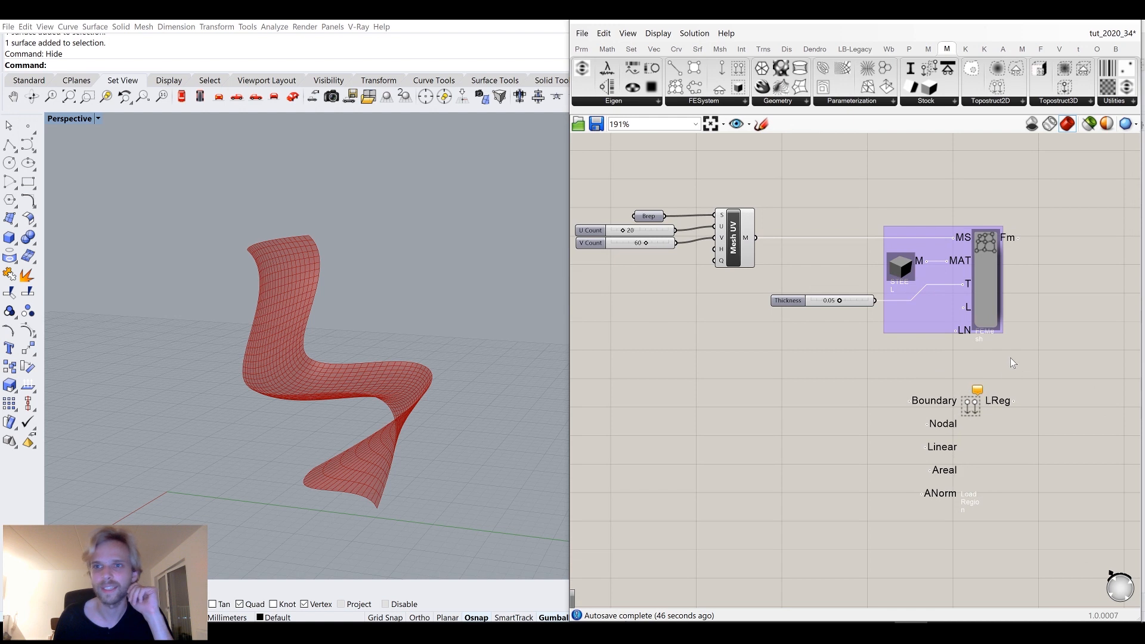
Examine the chair surface in the viewport and the inputs of the Load Region component.
right_drag(668, 337, 655, 289)
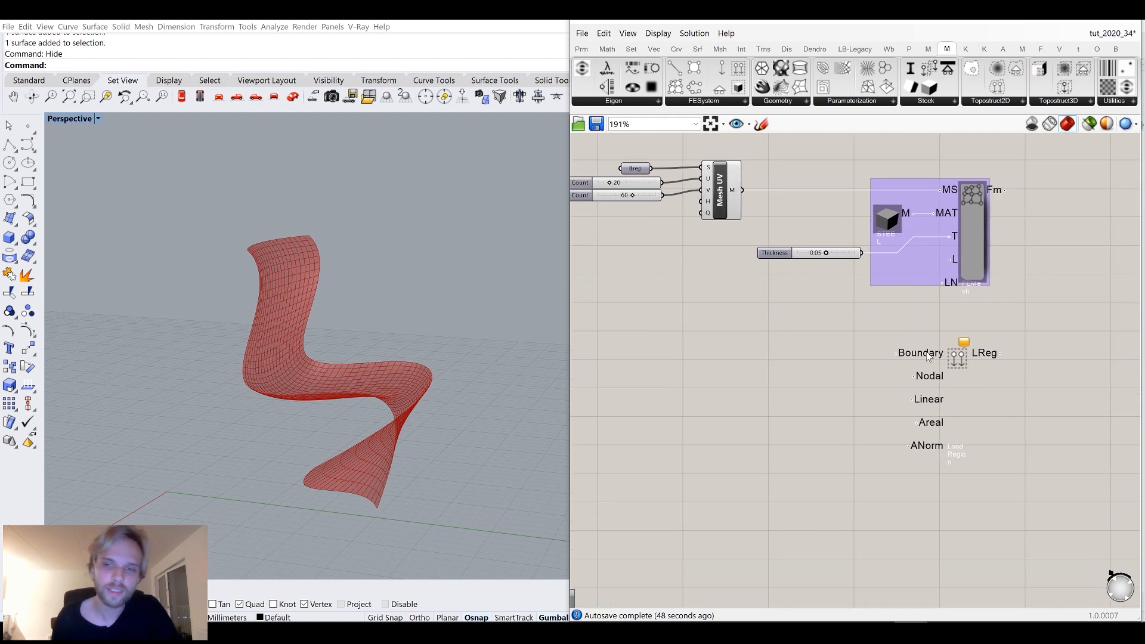
mouse_move(927, 356)
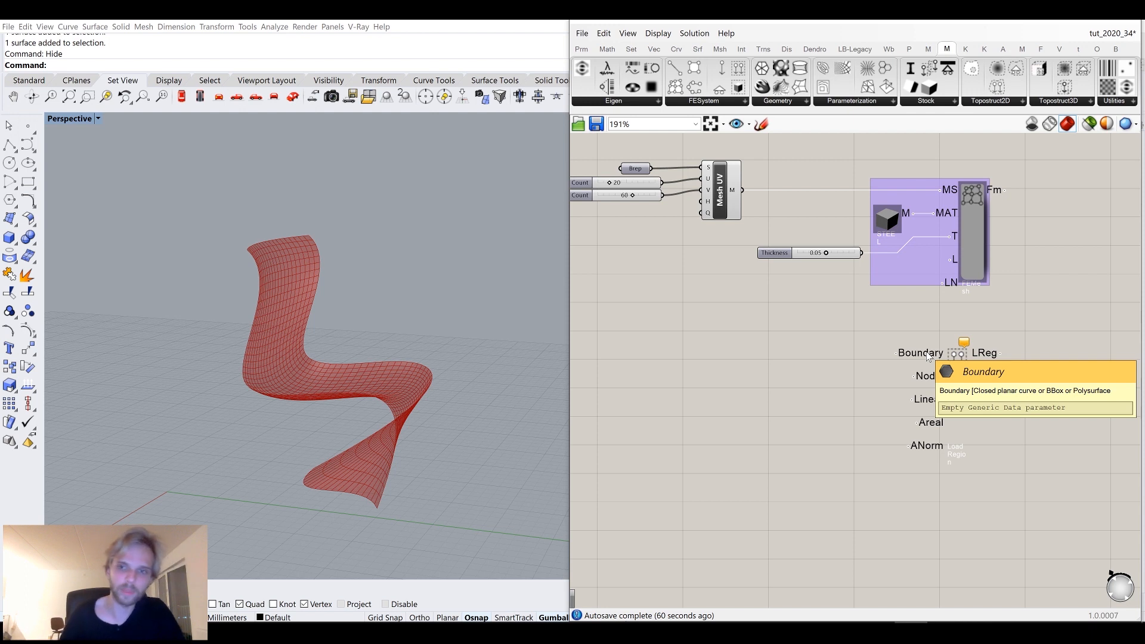
right_drag(354, 435, 378, 409)
scroll(344, 381, up, 5)
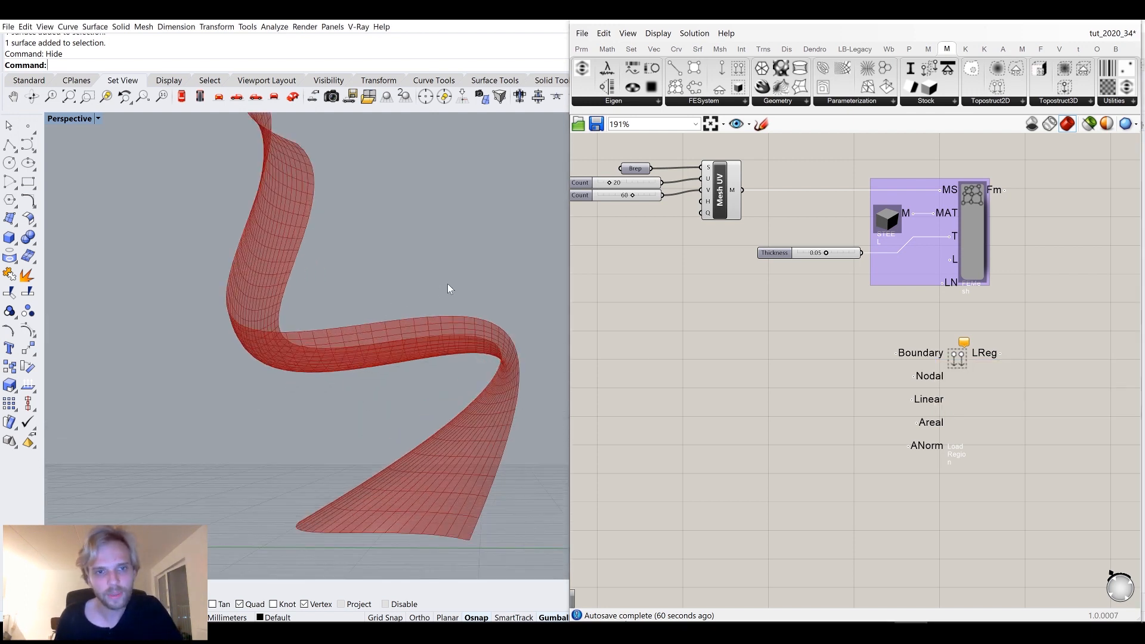
right_drag(247, 316, 355, 425)
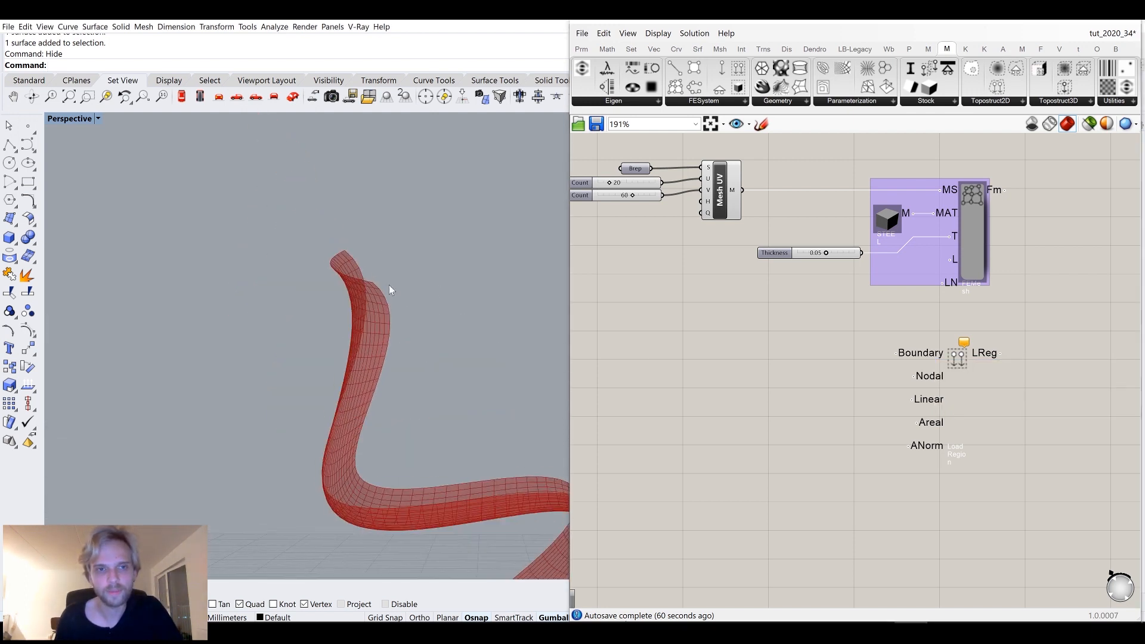
right_drag(401, 213, 415, 259)
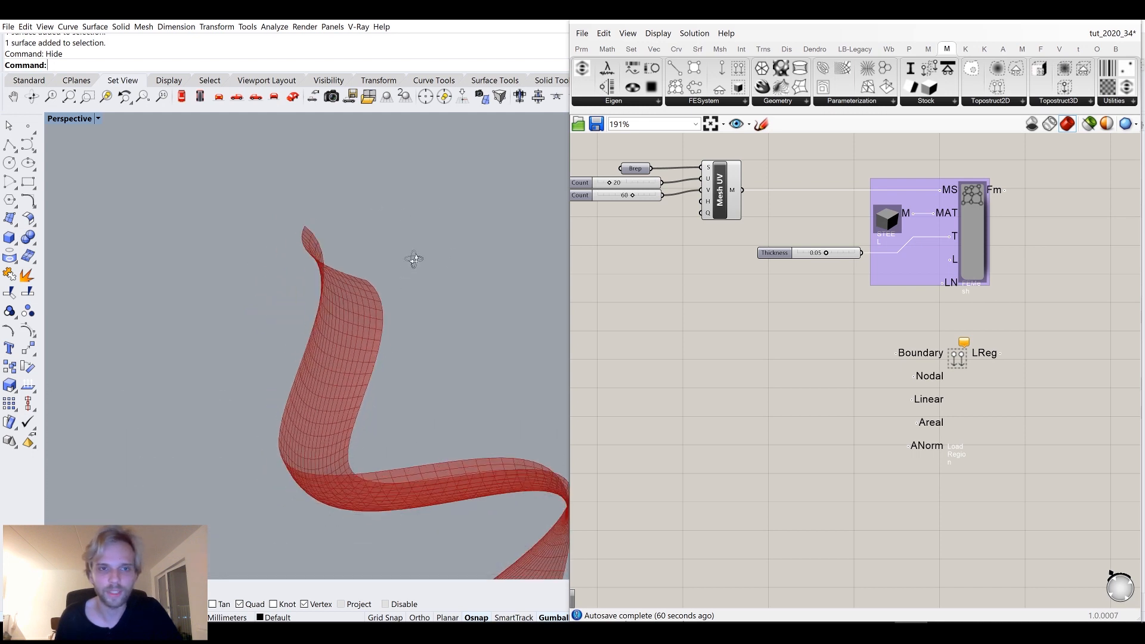
scroll(336, 282, down, 5)
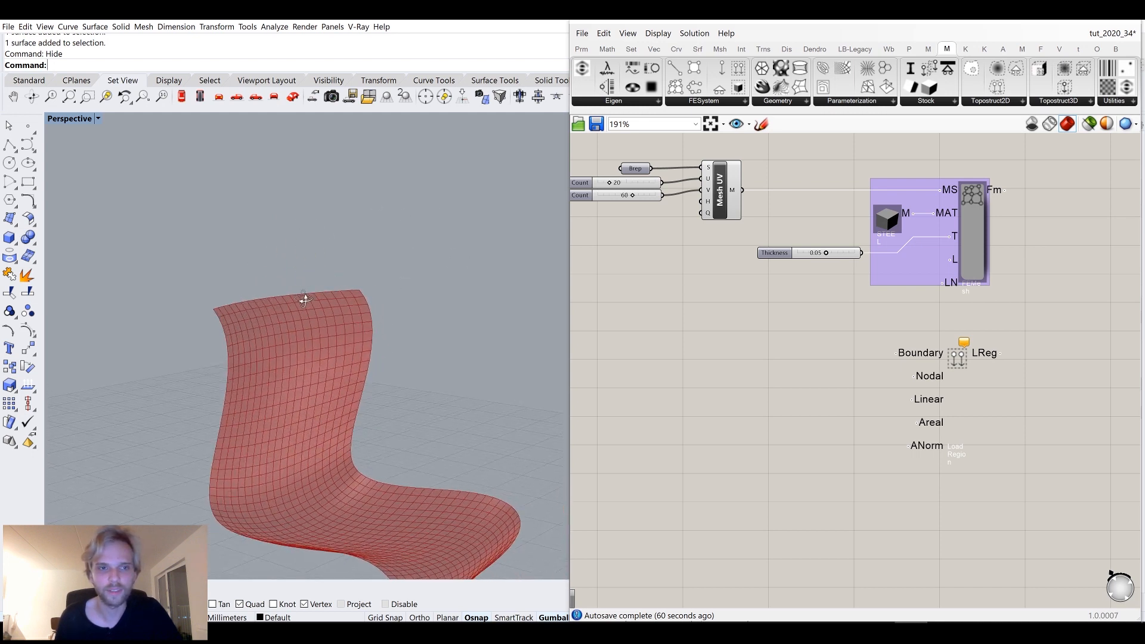
Draw a box overlapping the chair surface in the Perspective view.
click(9, 237)
right_drag(139, 255, 241, 430)
click(217, 418)
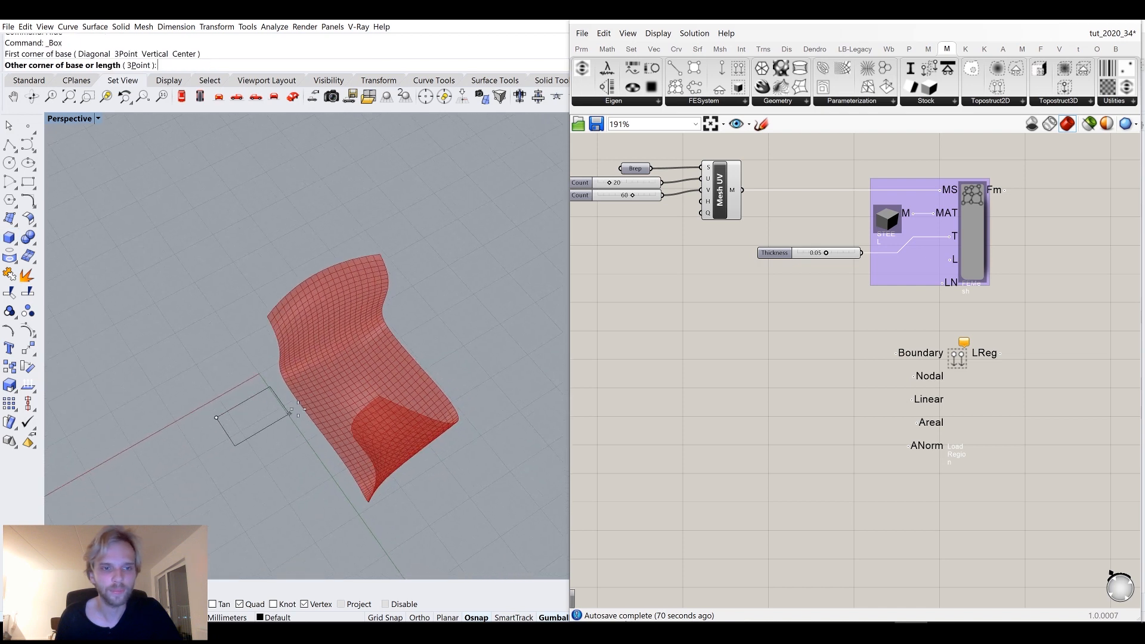
click(395, 387)
click(391, 345)
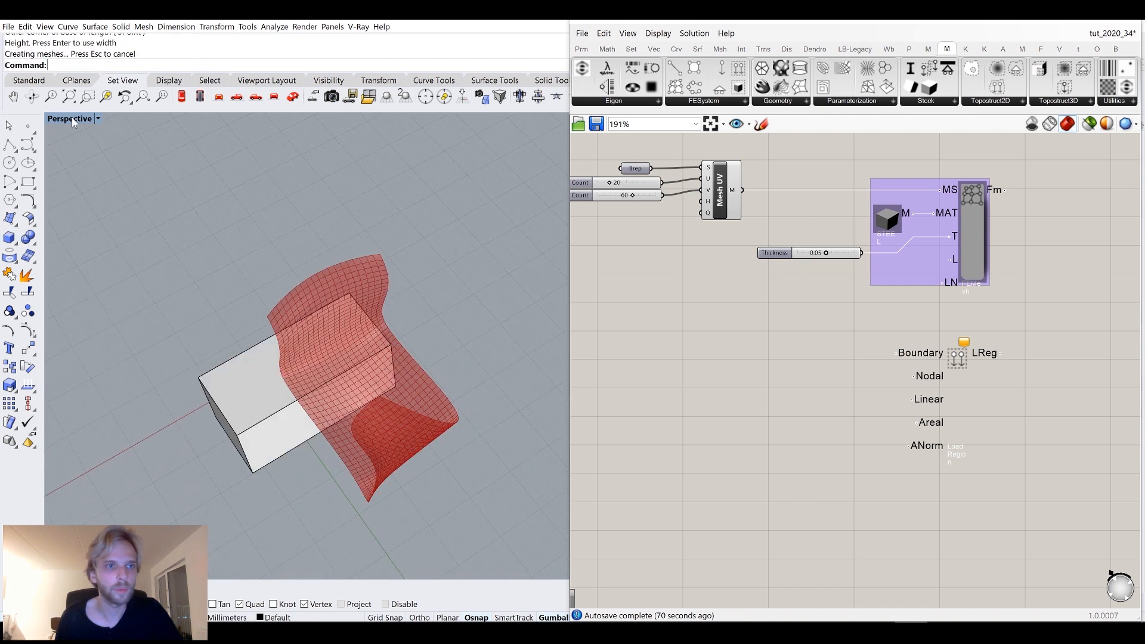
Raise the box in the Front view so it encloses the top of the chair's backrest.
double_click(47, 120)
double_click(46, 122)
click(293, 273)
scroll(320, 281, down, 3)
drag(367, 275, 370, 269)
click(56, 123)
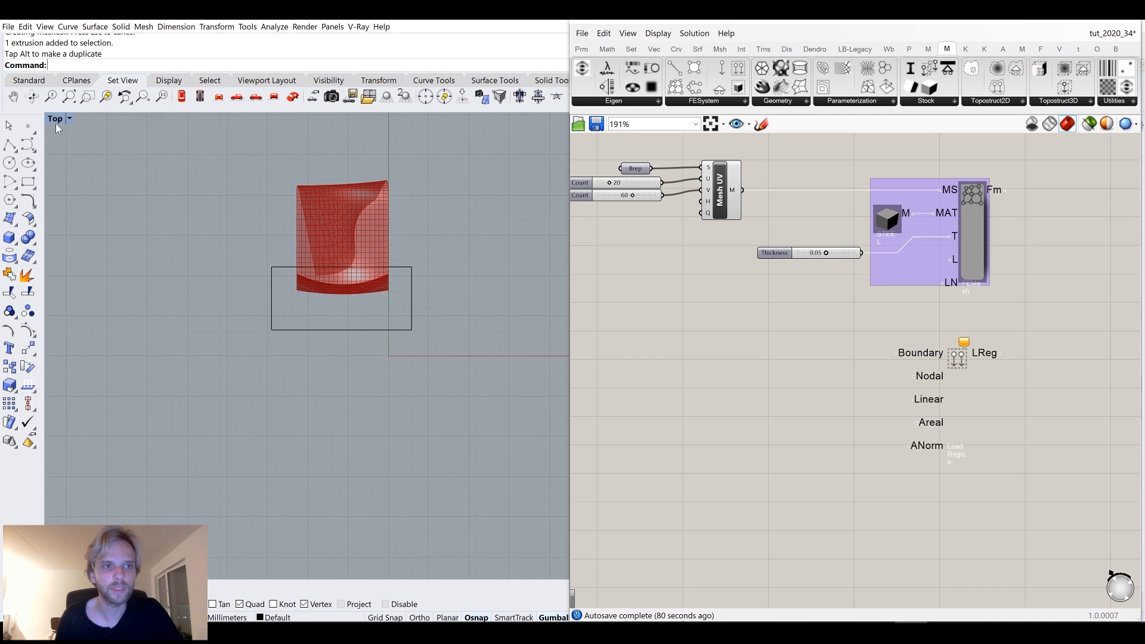
double_click(55, 121)
double_click(59, 352)
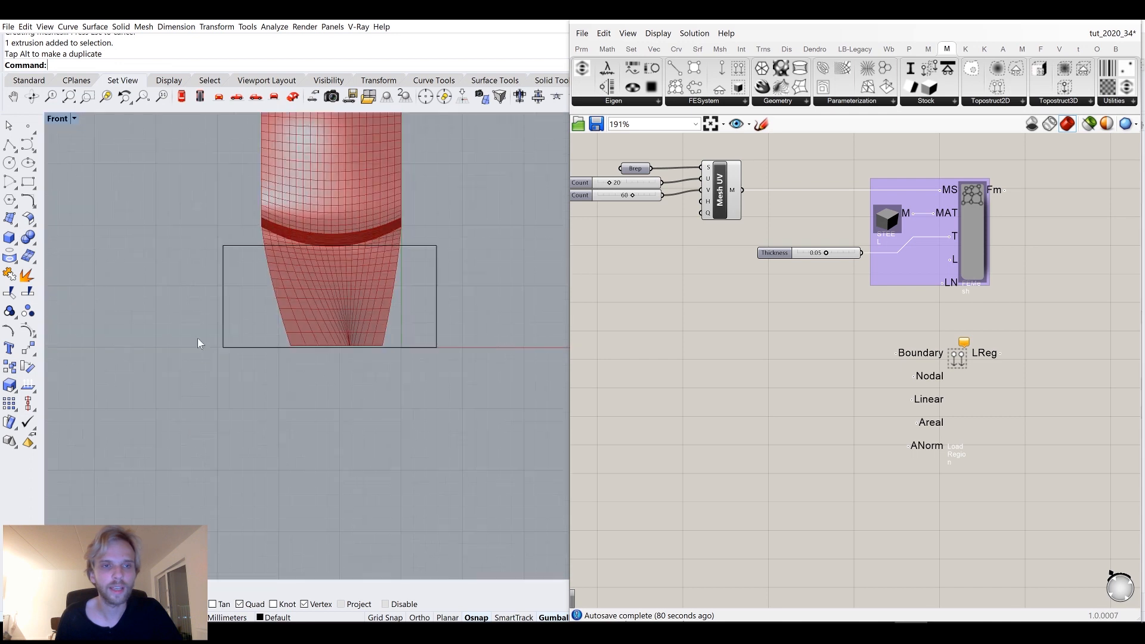
scroll(198, 343, down, 3)
click(330, 357)
drag(283, 341, 292, 238)
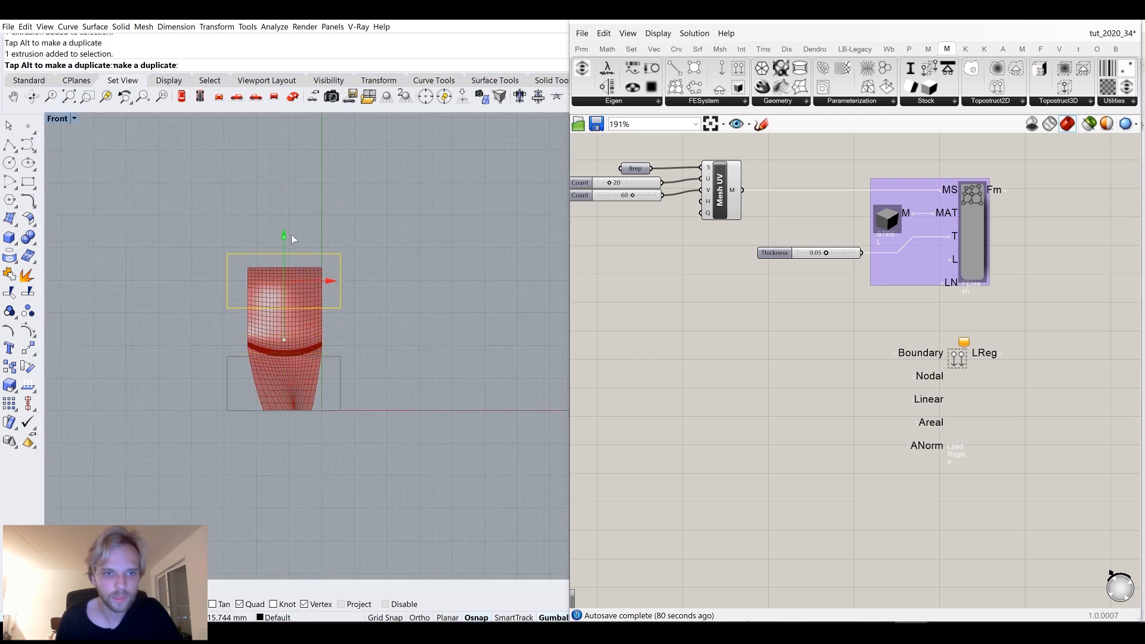
Add a Brep parameter to the canvas beside the Load Region component.
click(57, 119)
double_click(57, 118)
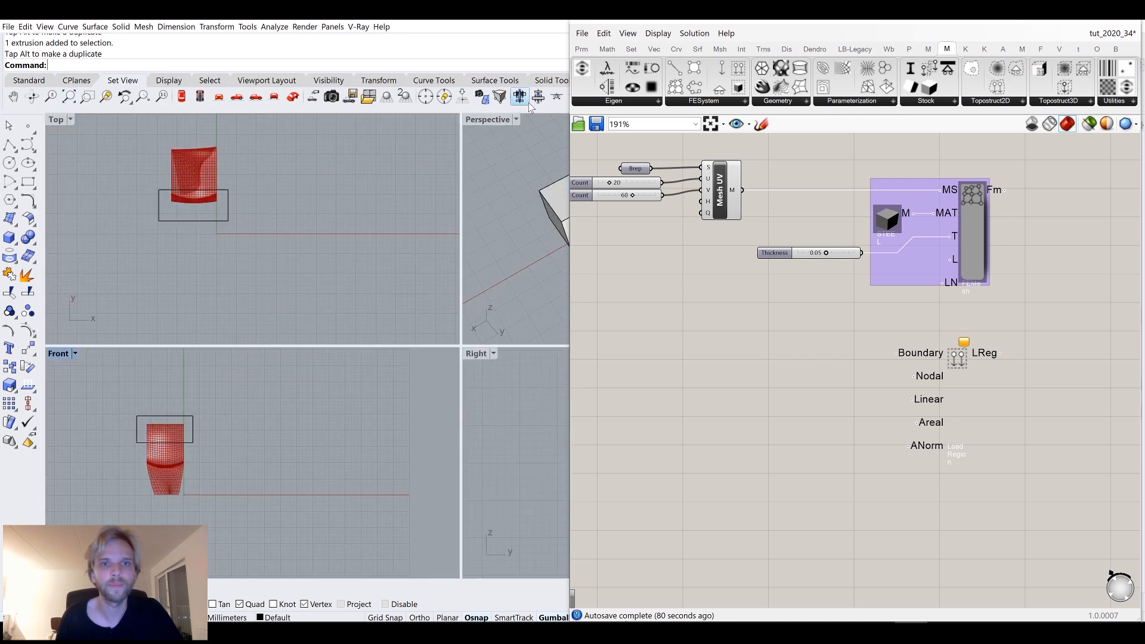
double_click(487, 120)
right_drag(435, 248, 470, 204)
click(374, 230)
drag(399, 241, 422, 244)
click(499, 225)
right_drag(498, 225, 504, 271)
right_drag(838, 403, 864, 363)
double_click(864, 363)
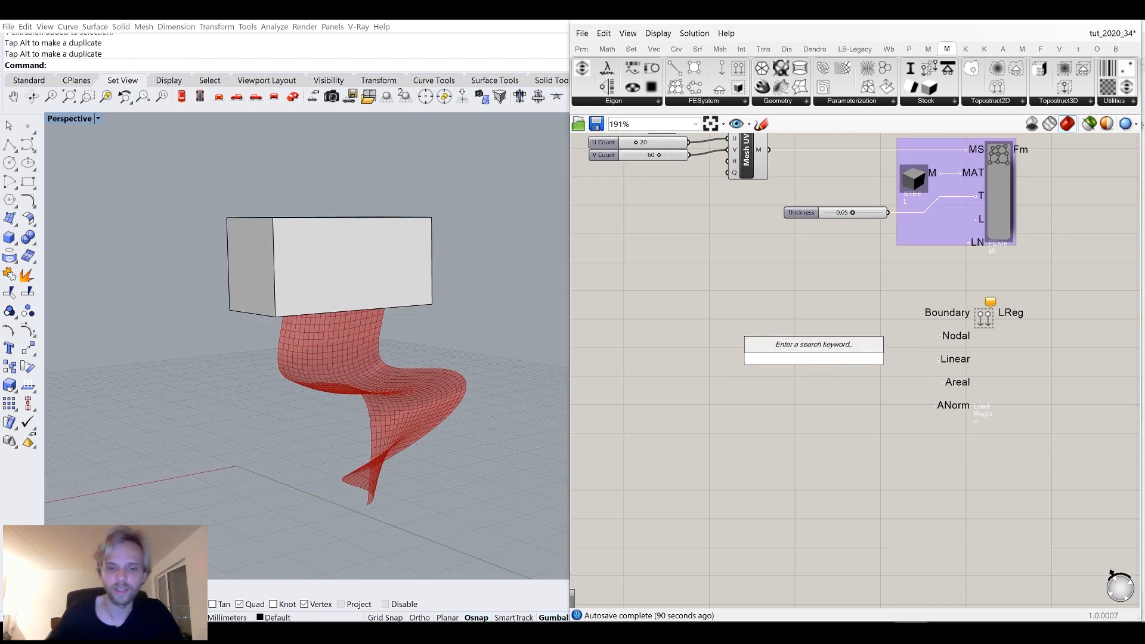
text(brep)
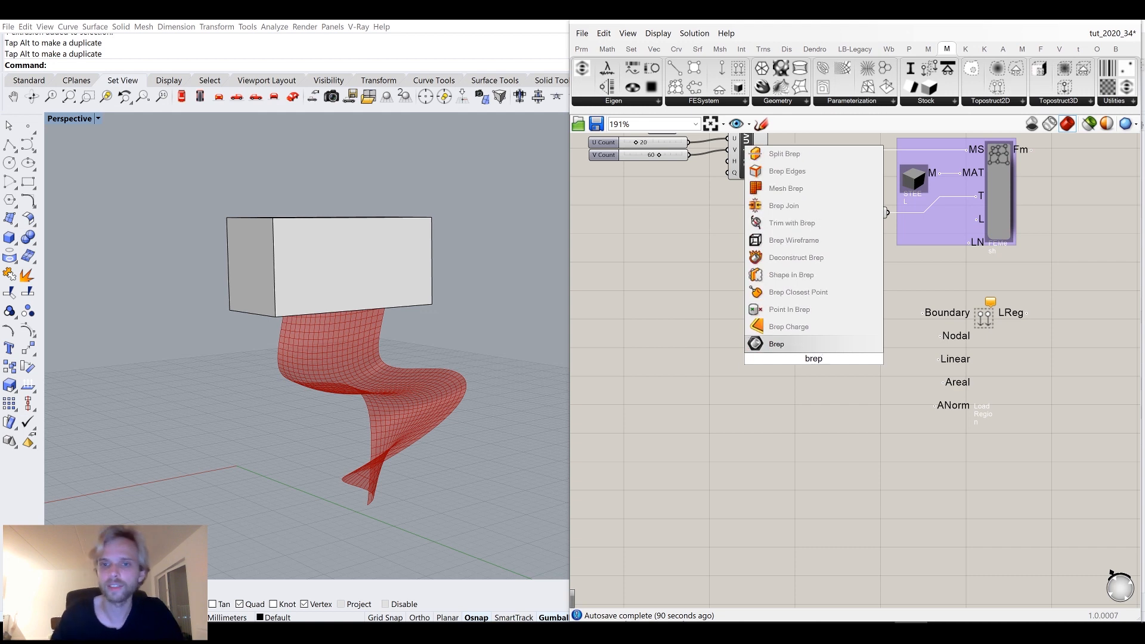
key(Return)
Set the Brep parameter to the box from Rhino and connect it to the Load Region's Boundary input.
right_click(812, 359)
click(853, 500)
click(382, 245)
drag(830, 359, 922, 313)
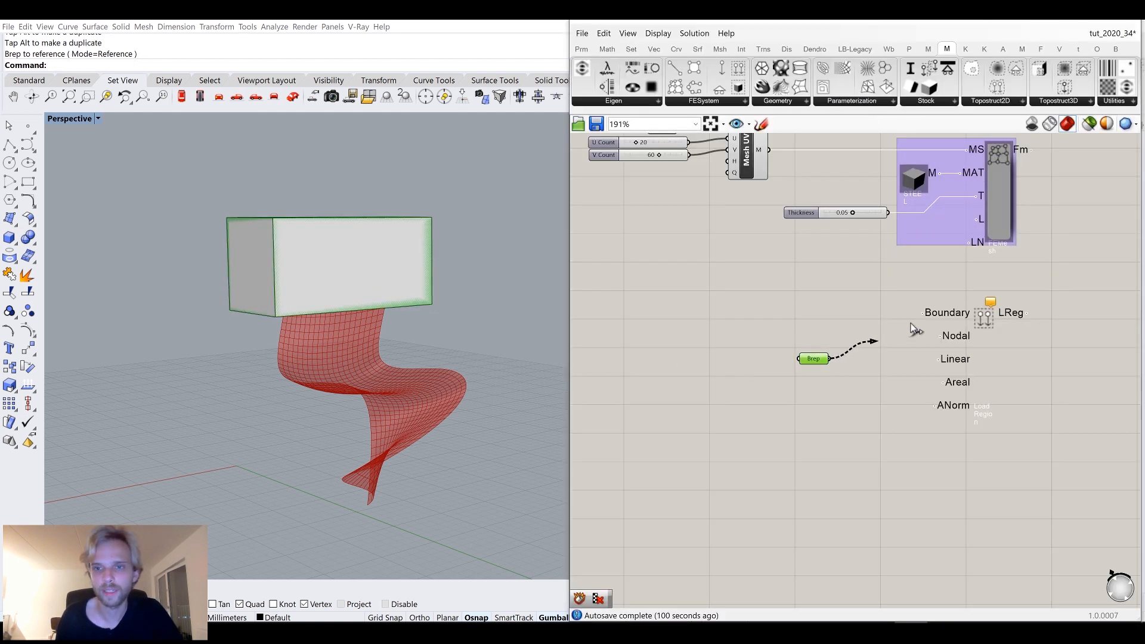
drag(817, 362, 842, 317)
click(822, 348)
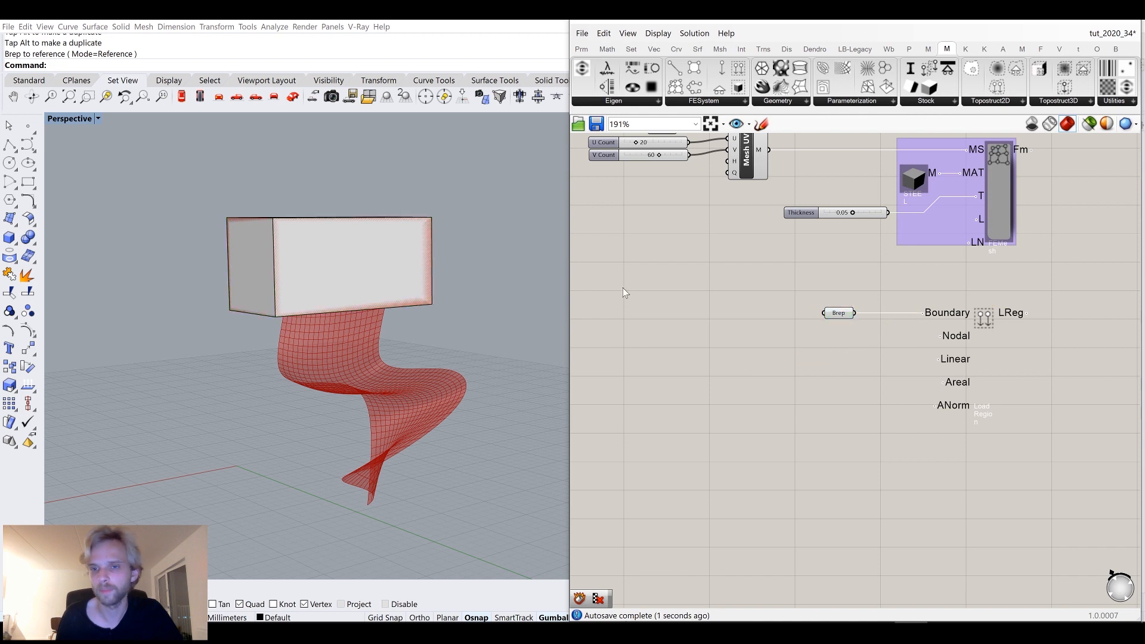
Hide the referenced box in Rhino and check the load region against the backrest.
click(351, 227)
key(ctrl+h)
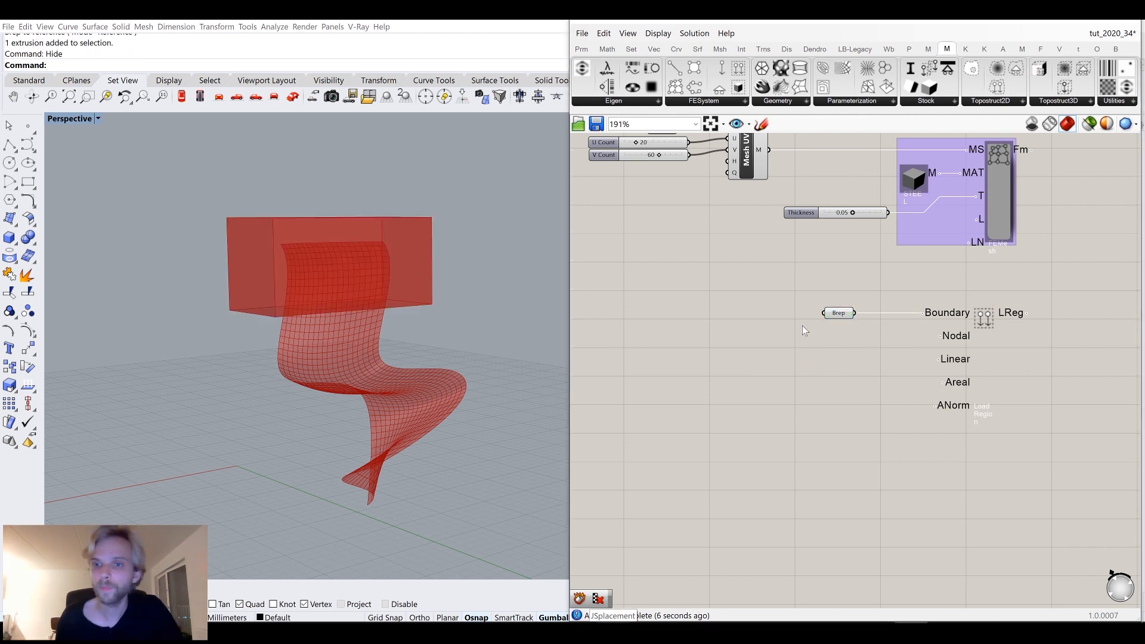
right_drag(410, 378, 365, 335)
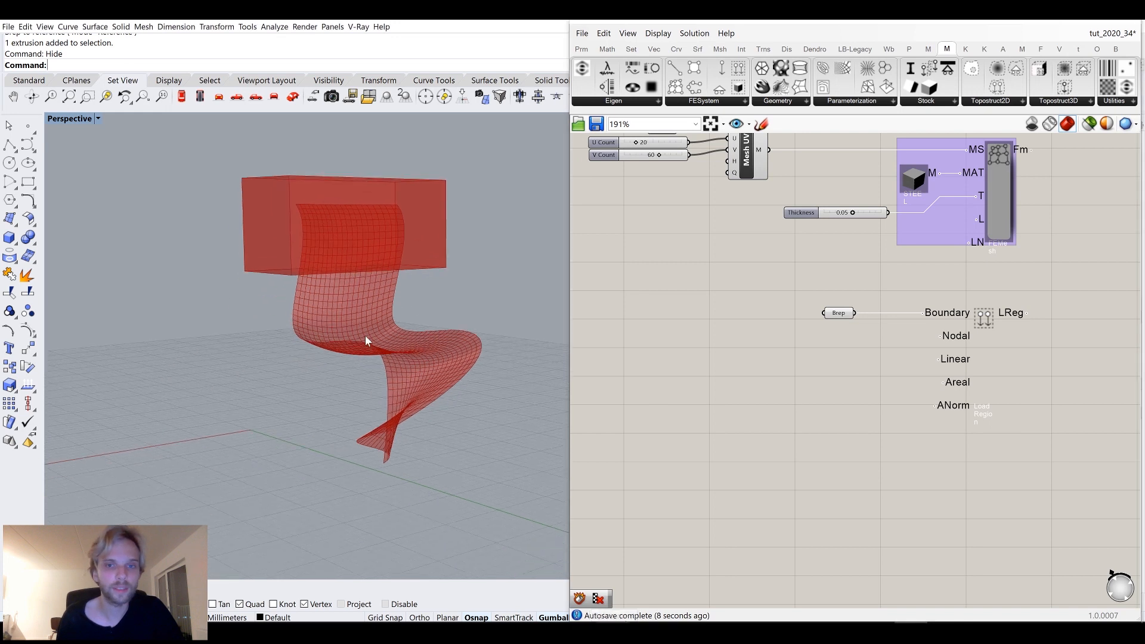
right_drag(424, 289, 453, 280)
scroll(978, 338, up, 3)
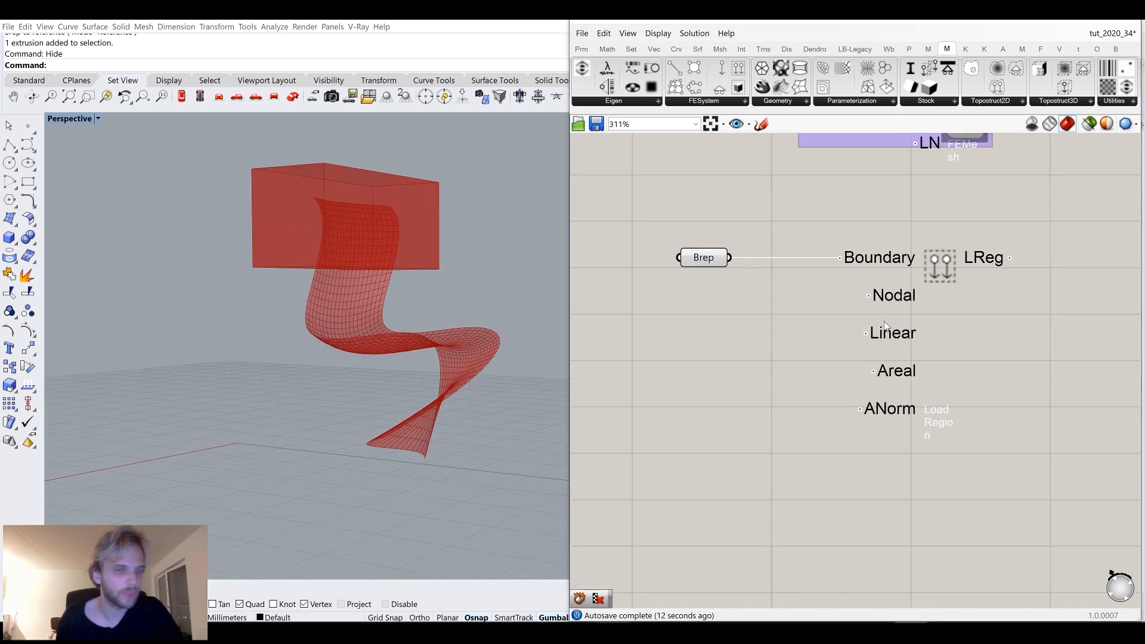
mouse_move(884, 414)
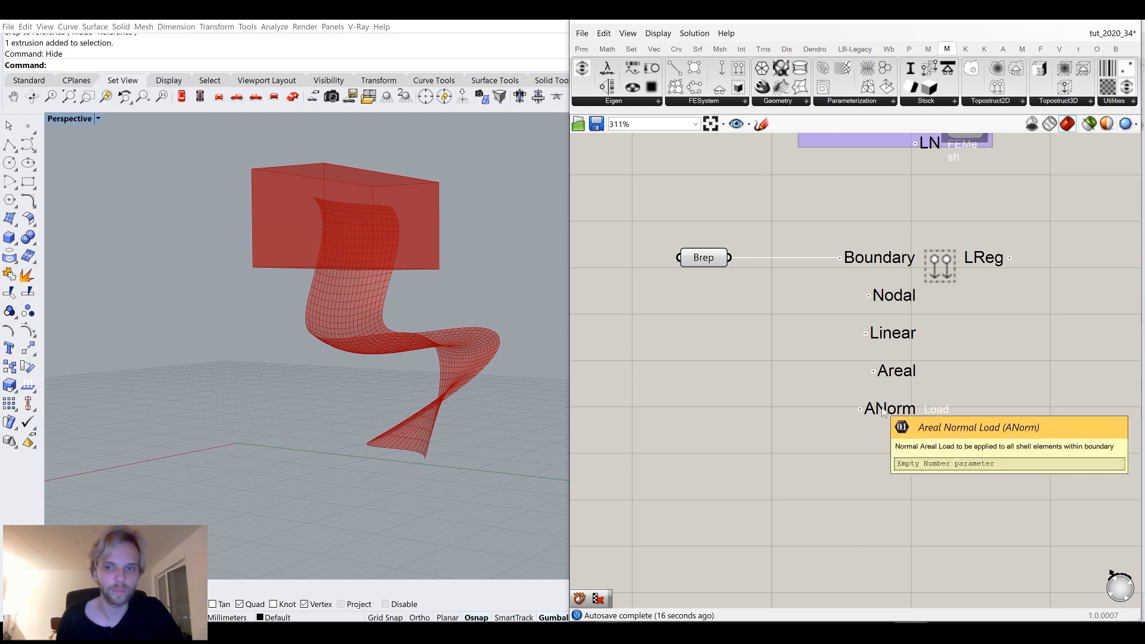
right_drag(378, 250, 392, 218)
scroll(382, 207, up, 3)
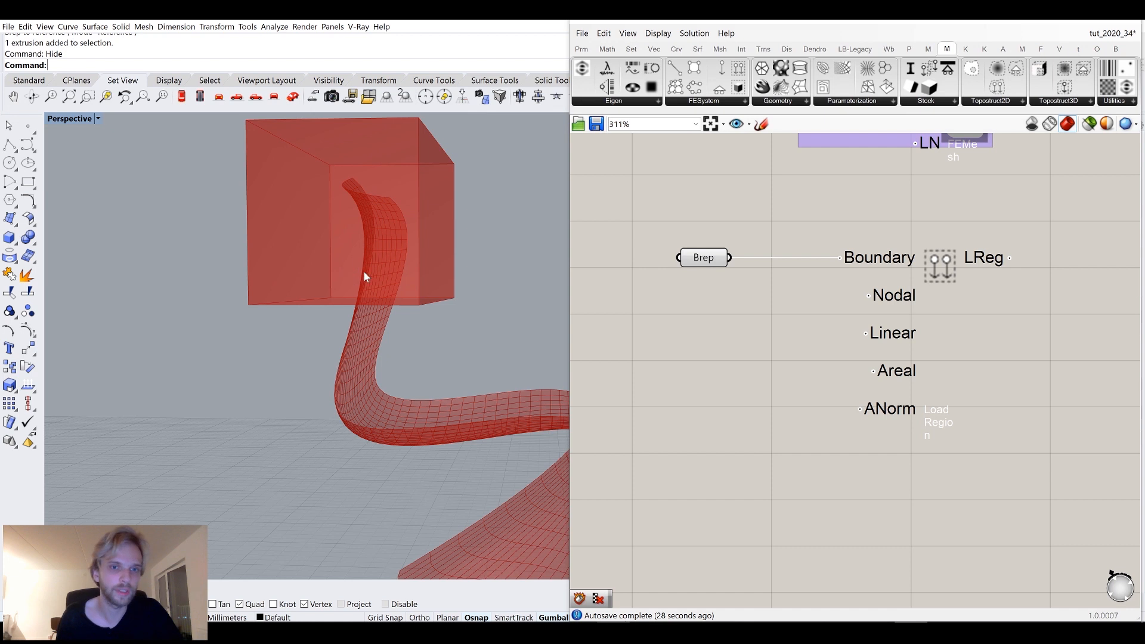
right_drag(364, 272, 395, 264)
scroll(398, 245, down, 3)
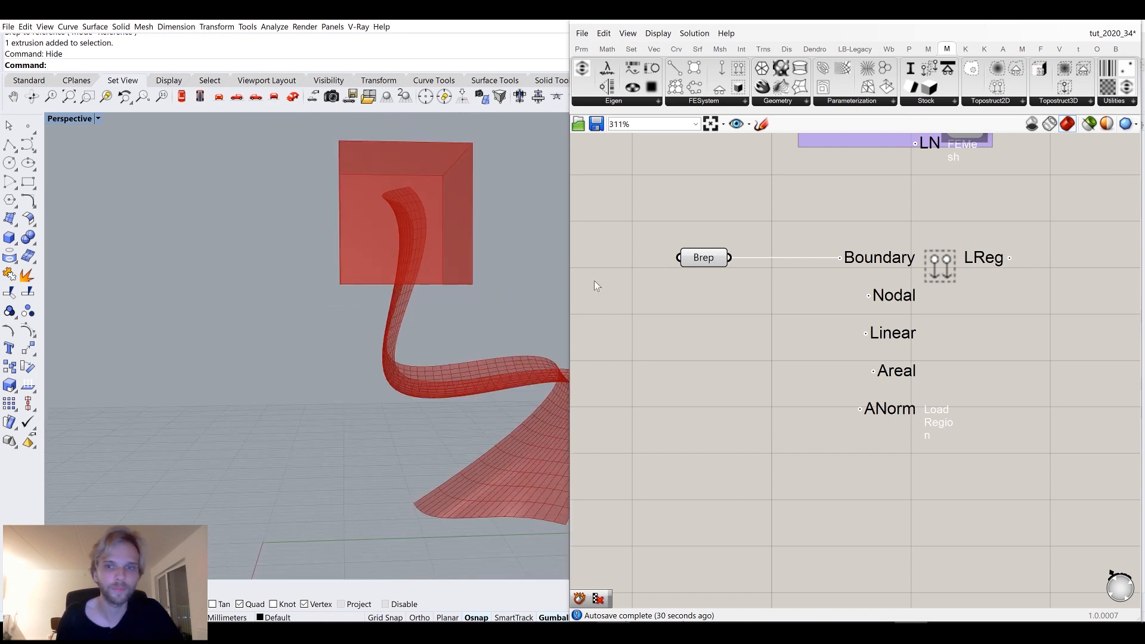
right_drag(774, 362, 813, 325)
double_click(729, 377)
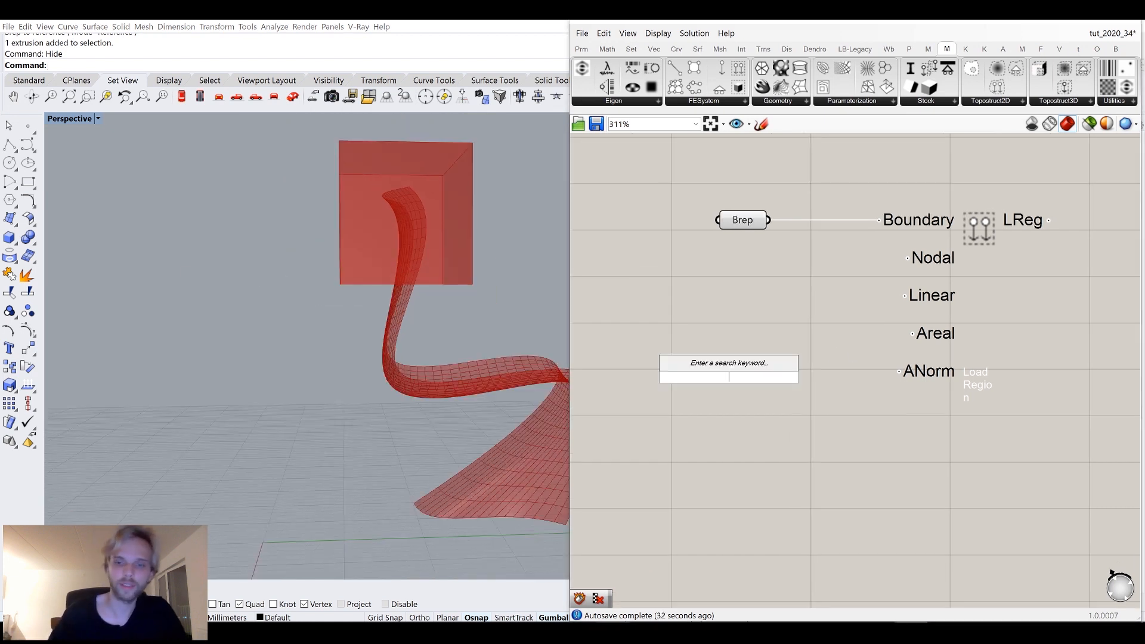
click(860, 410)
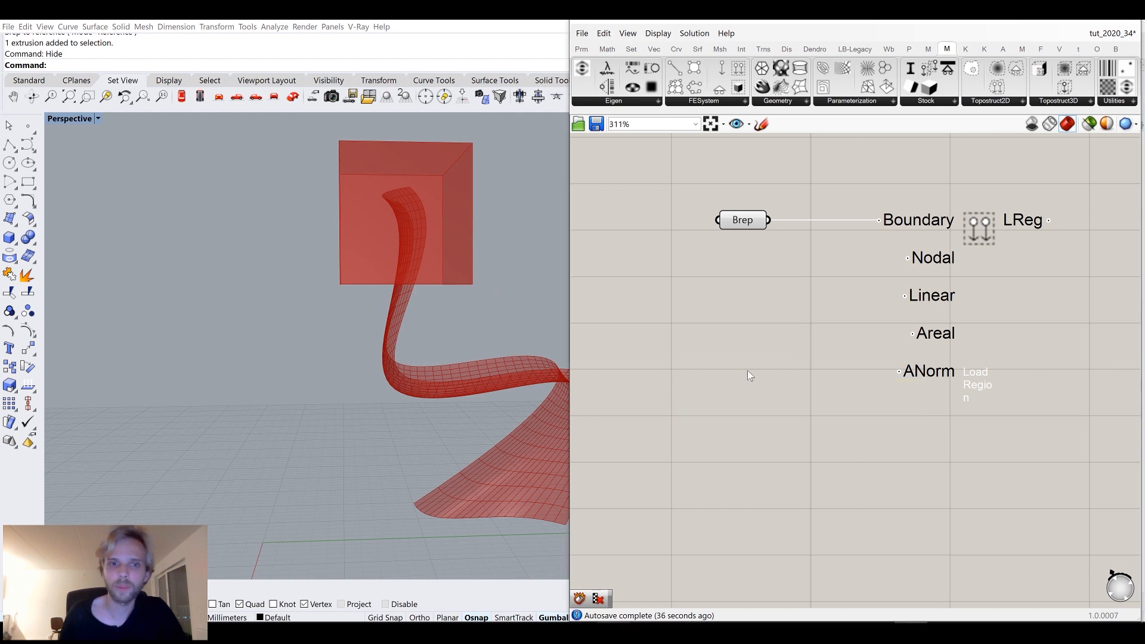
Bake the Mesh UV result into Rhino with default attributes.
right_drag(477, 352, 364, 373)
right_drag(847, 265, 865, 411)
scroll(775, 291, down, 4)
right_drag(775, 291, 803, 352)
scroll(661, 251, up, 3)
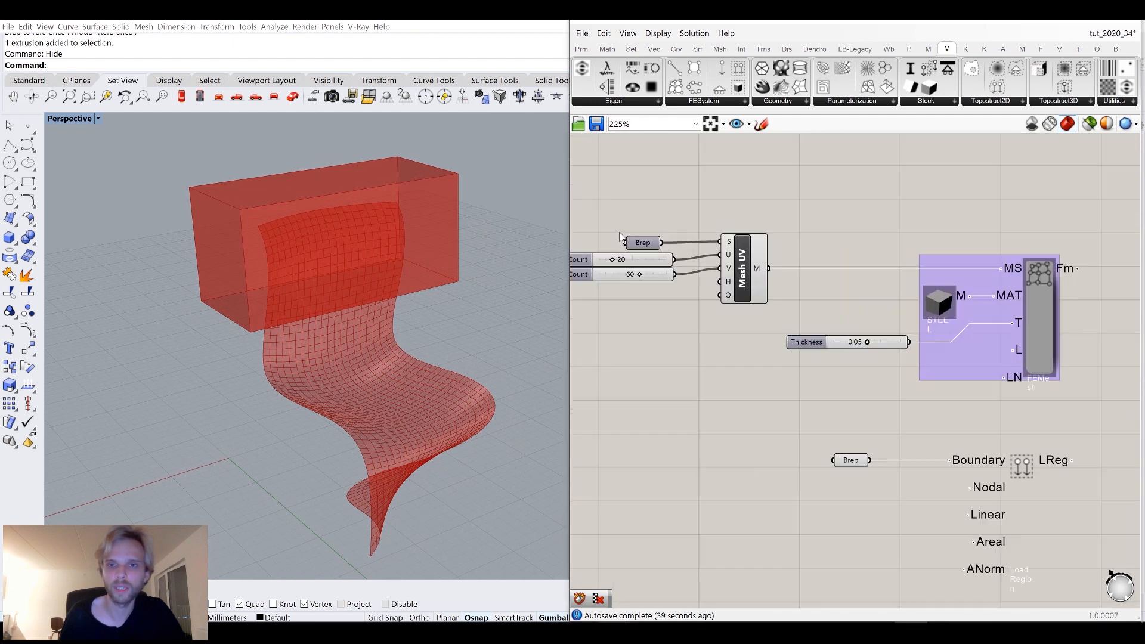
click(785, 262)
right_click(769, 262)
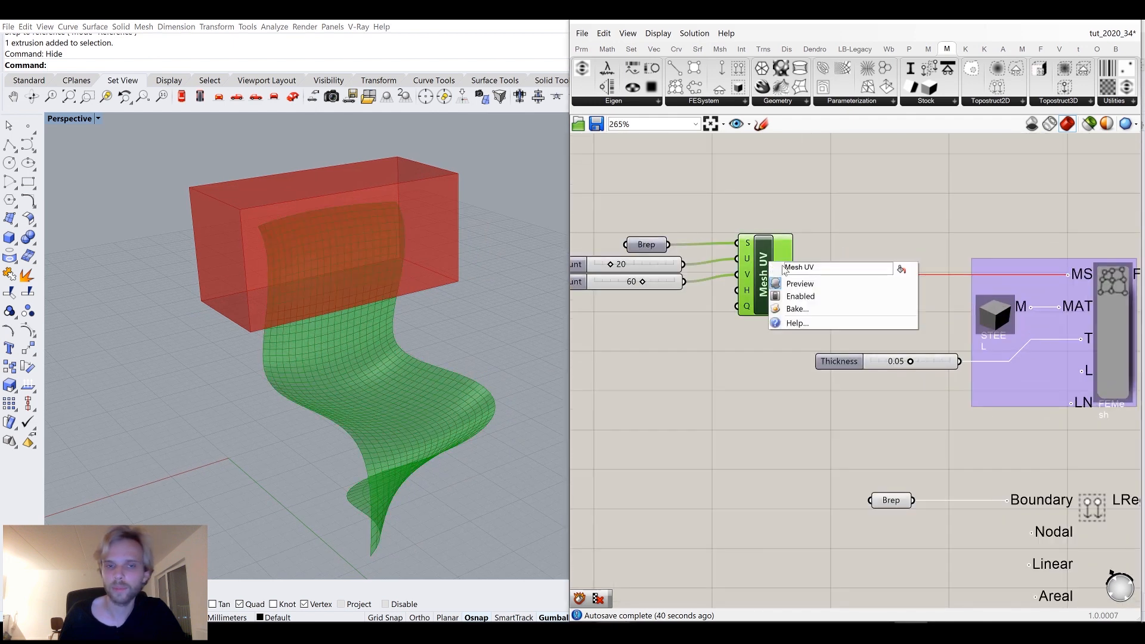
click(823, 309)
click(850, 432)
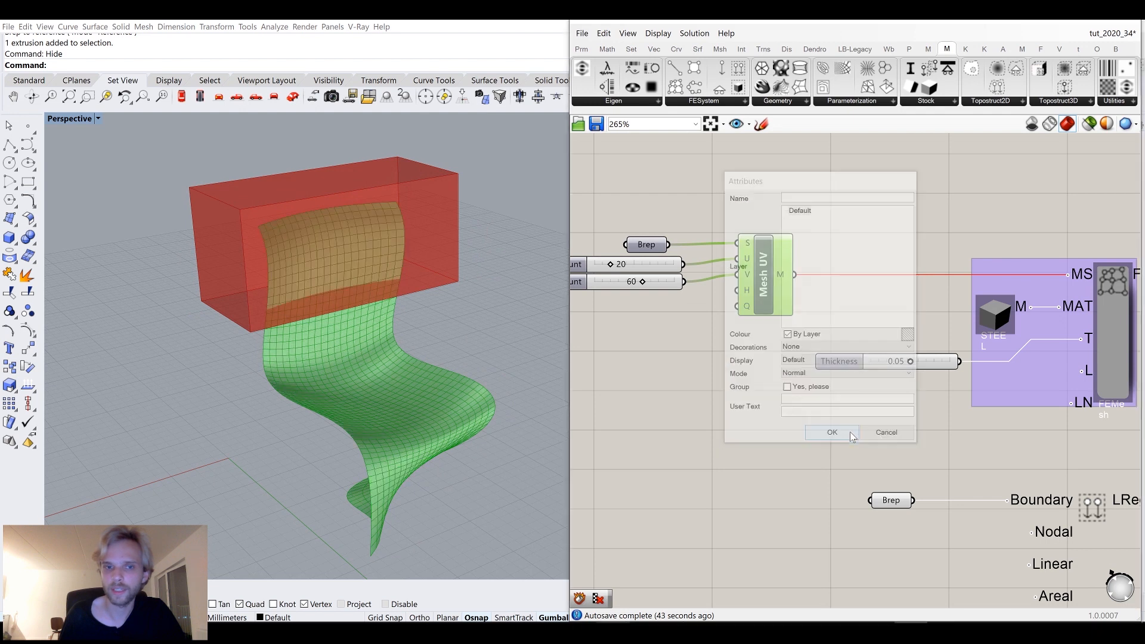
click(885, 246)
Check the baked mesh's face orientation by temporarily enabling Color Backfaces in the display settings.
click(1063, 22)
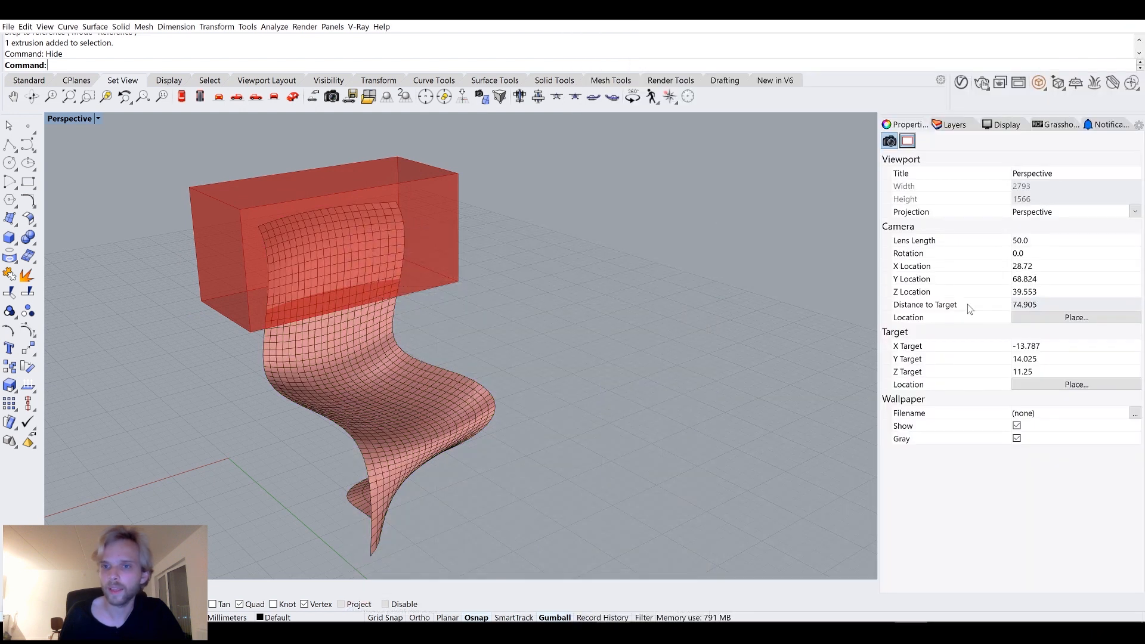
click(1003, 126)
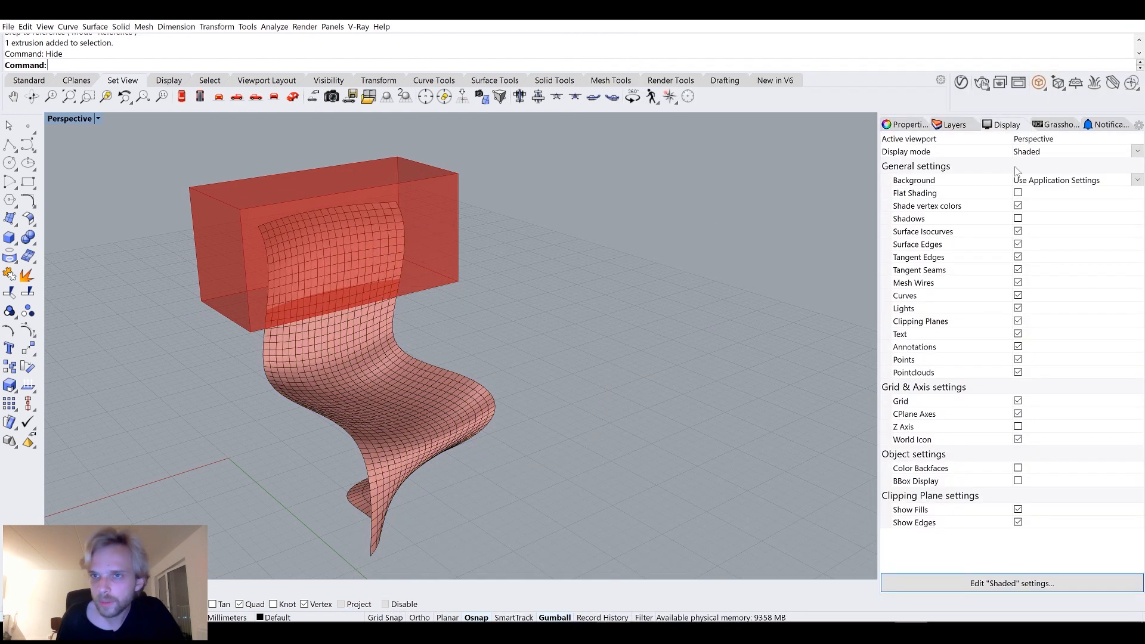
click(1018, 468)
right_drag(466, 401, 532, 376)
scroll(382, 263, up, 5)
right_drag(382, 262, 387, 292)
right_drag(544, 328, 406, 226)
click(382, 325)
key(Escape)
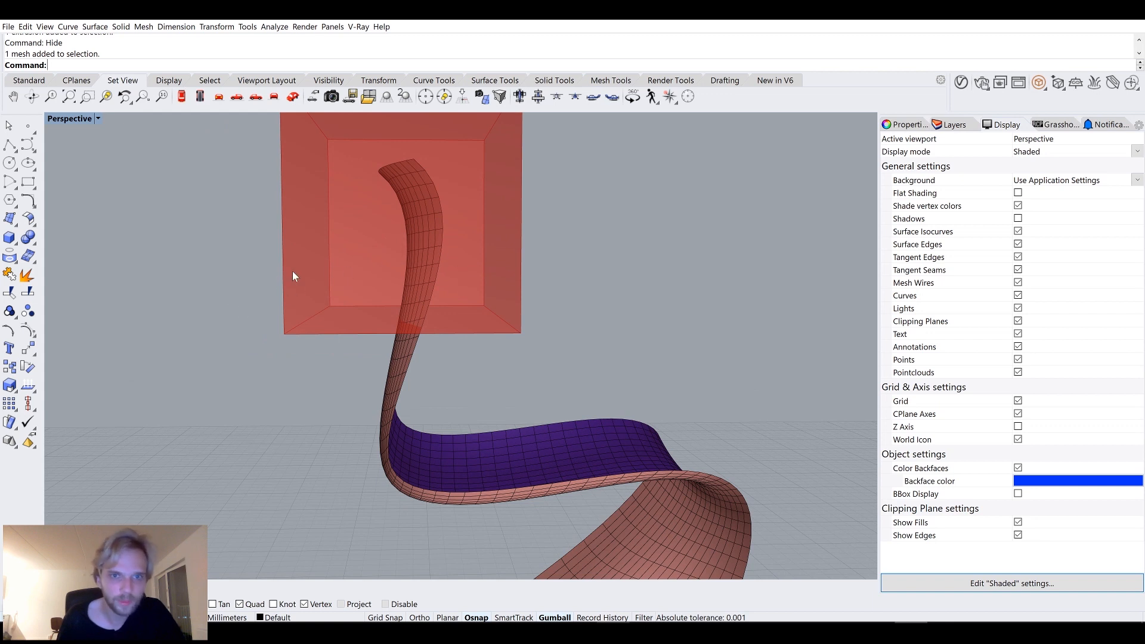
right_drag(449, 267, 400, 270)
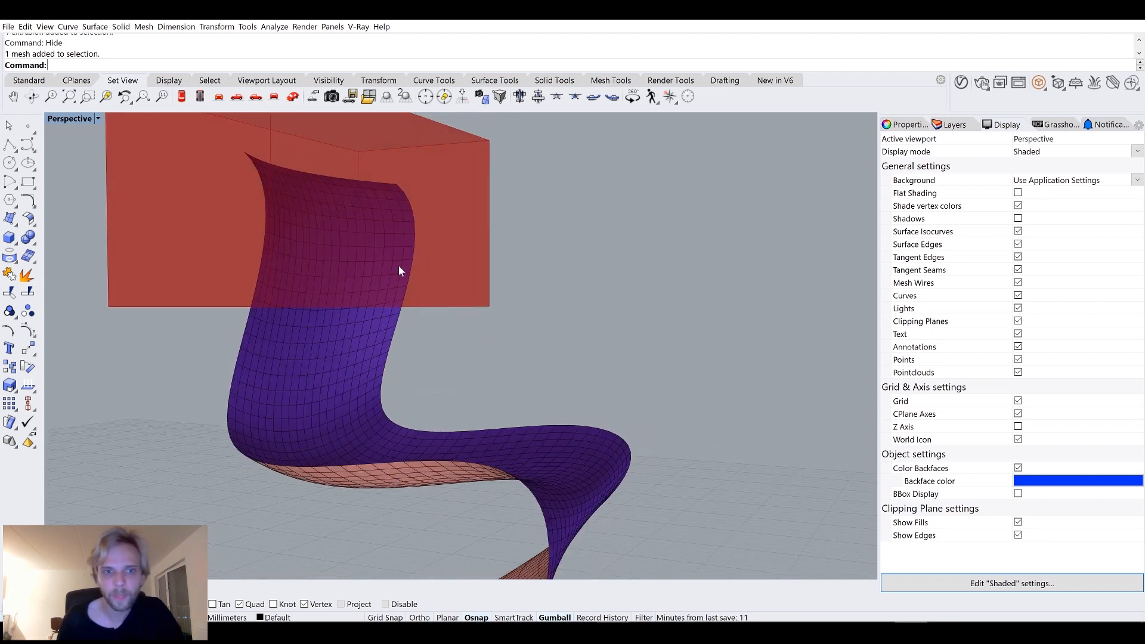
click(1018, 468)
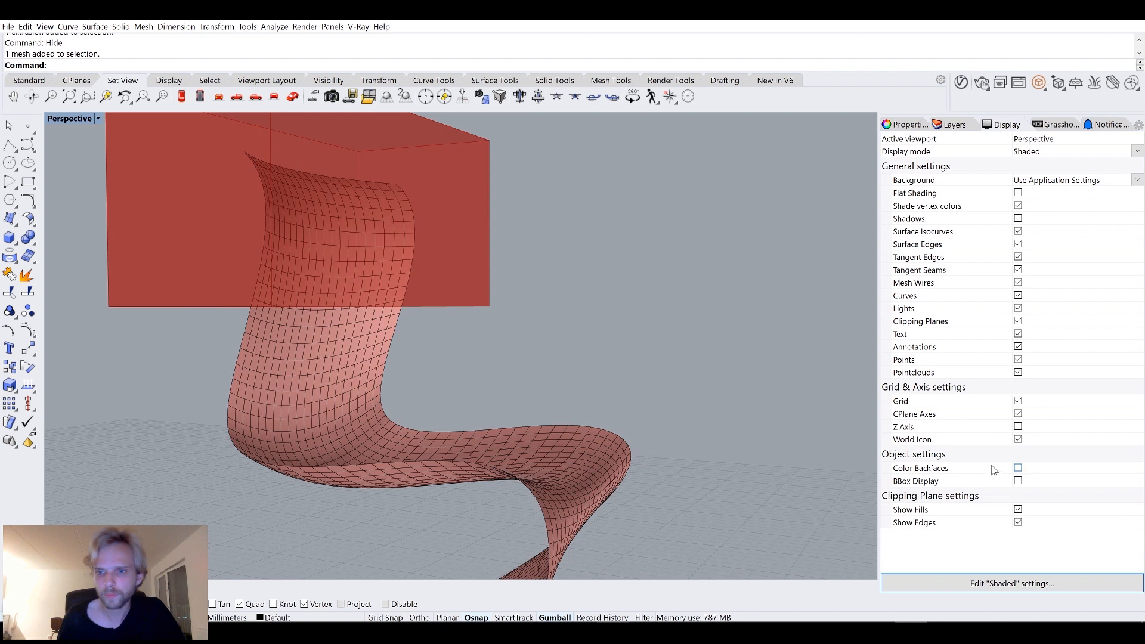
Delete the baked mesh and return to the Load Region component in Grasshopper.
click(371, 373)
key(Delete)
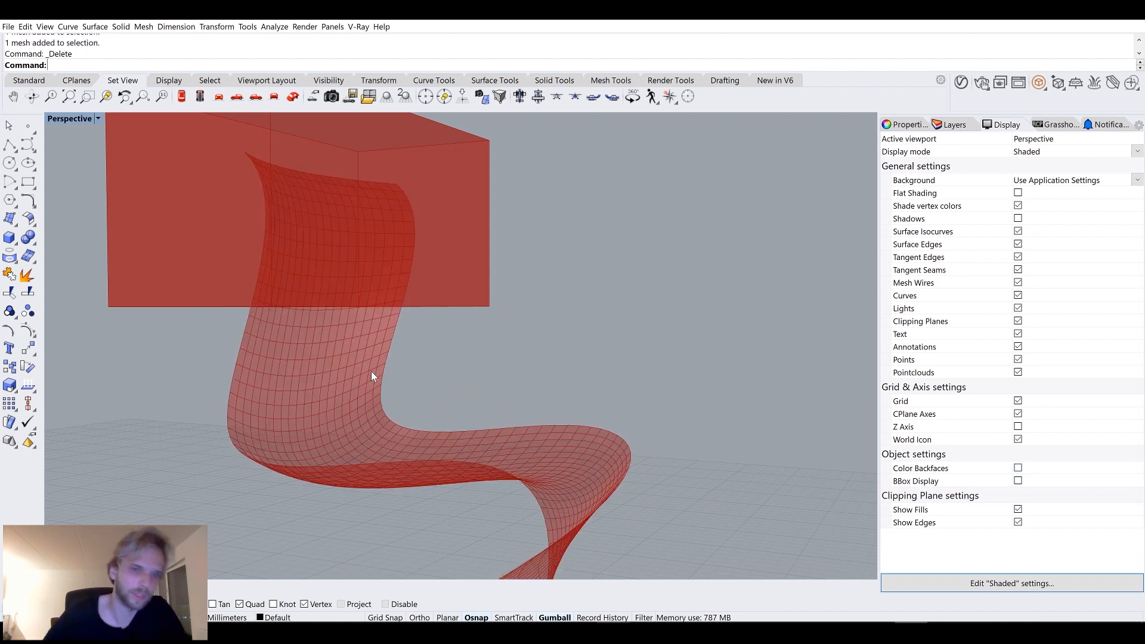
click(613, 633)
right_drag(812, 430, 706, 224)
right_drag(801, 414, 788, 357)
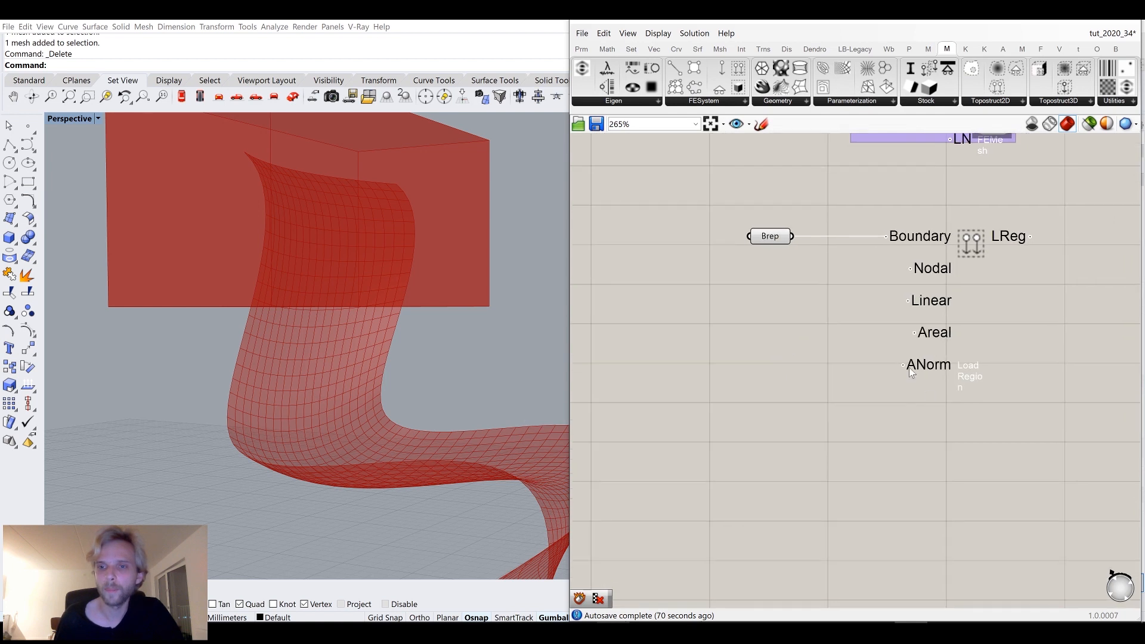
mouse_move(920, 370)
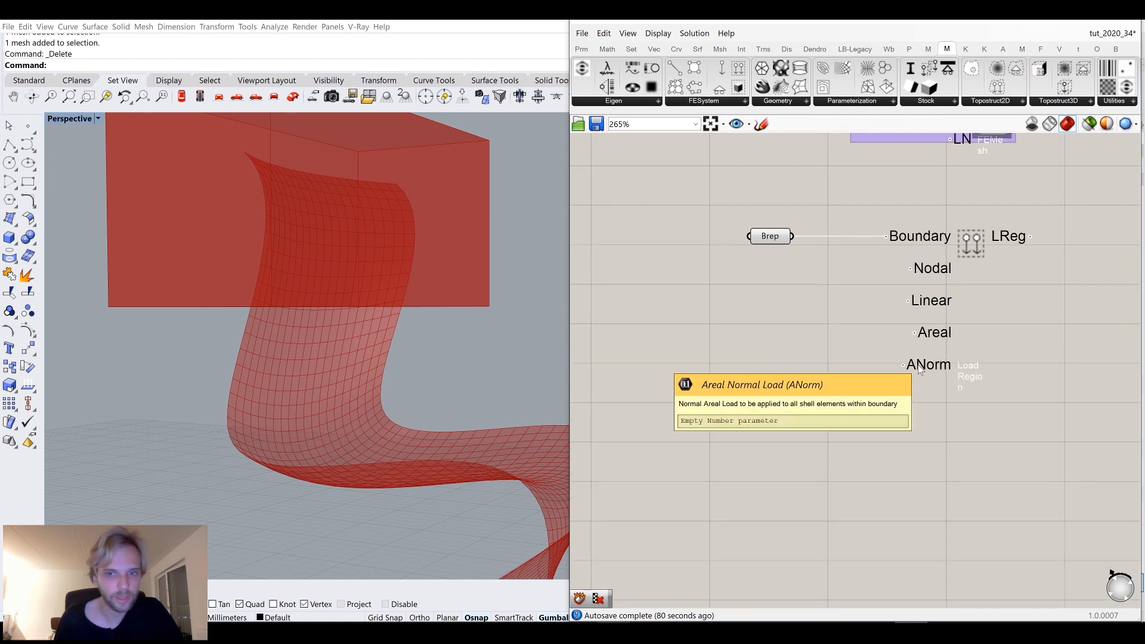
Create a number slider set to 800 and connect it to the Load Region's areal normal load input.
double_click(733, 402)
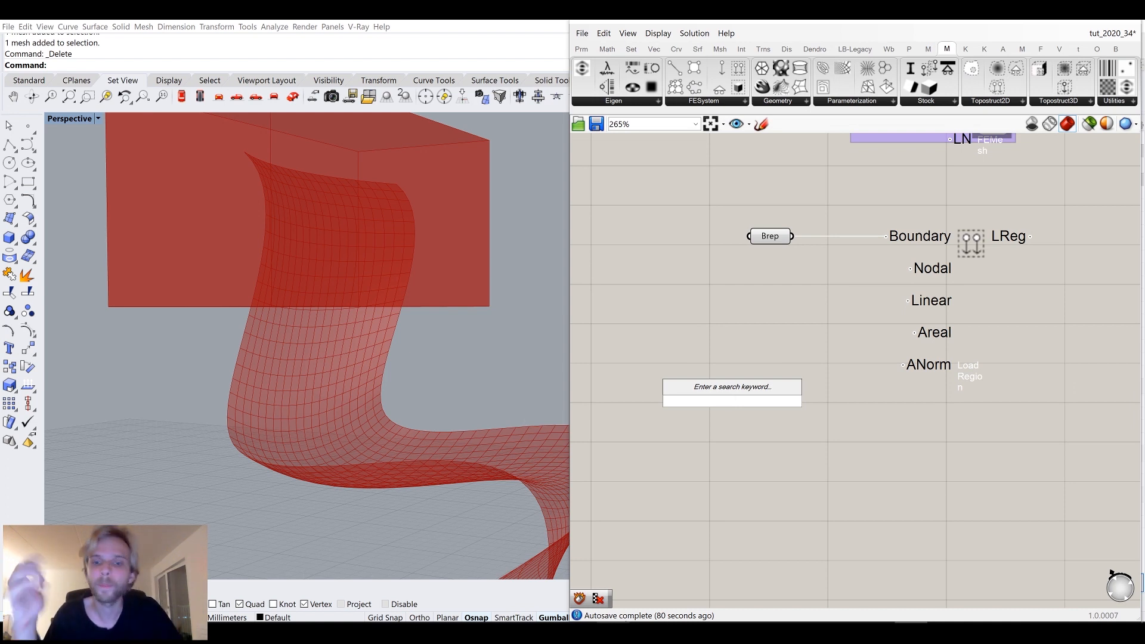
text(800)
key(Return)
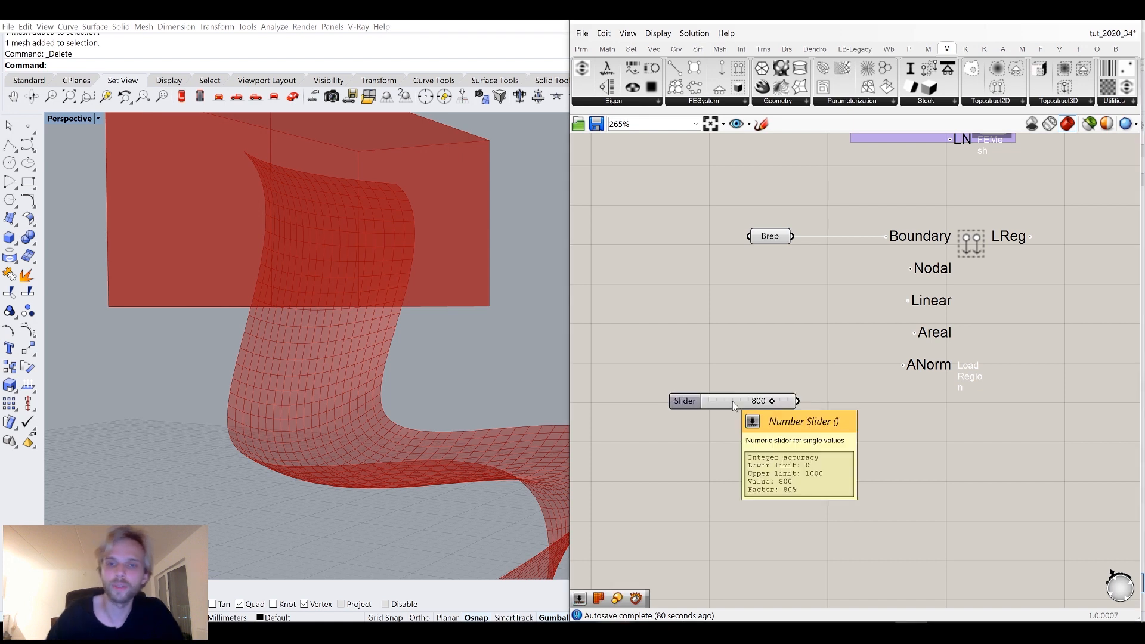
drag(798, 401, 904, 365)
drag(755, 402, 773, 365)
click(799, 431)
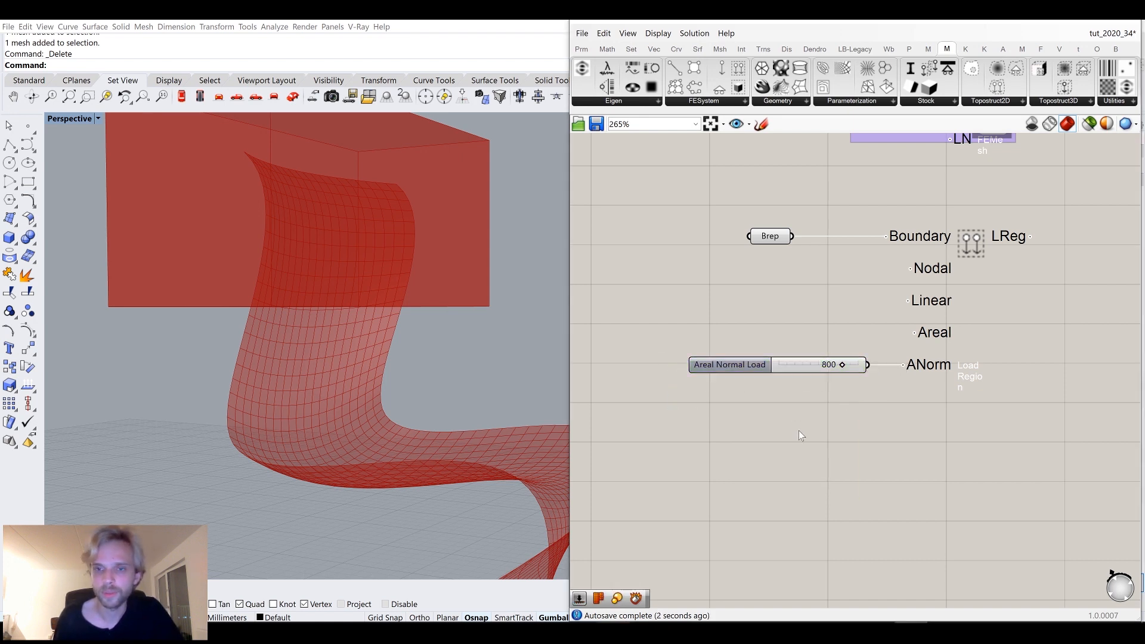
mouse_move(930, 372)
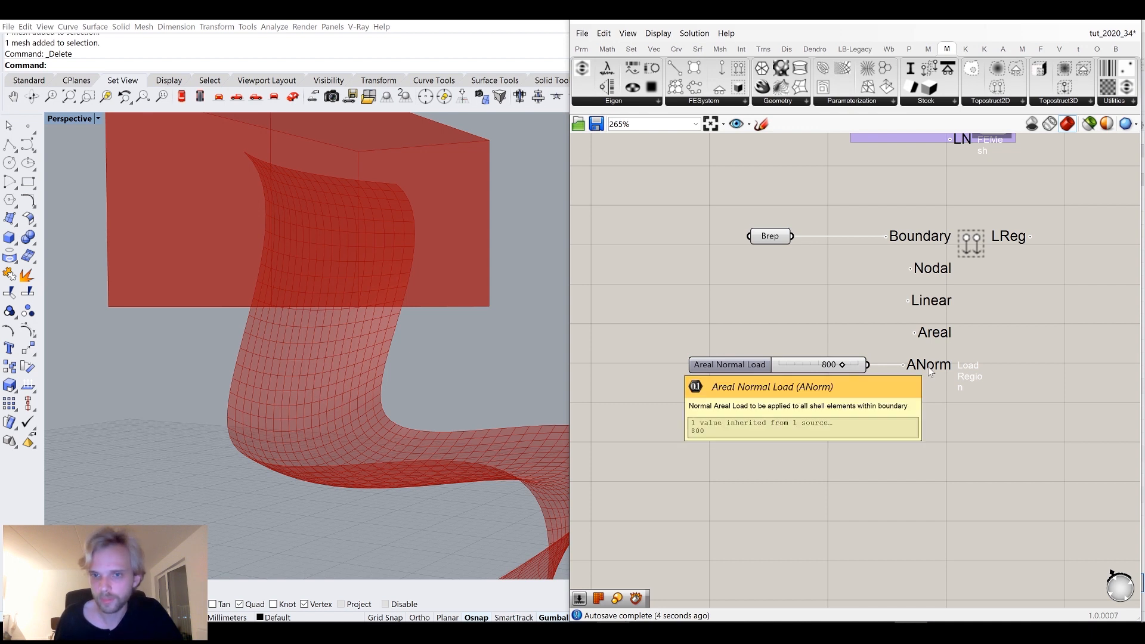
Group the load region components together.
scroll(987, 346, down, 3)
right_drag(1024, 331, 840, 454)
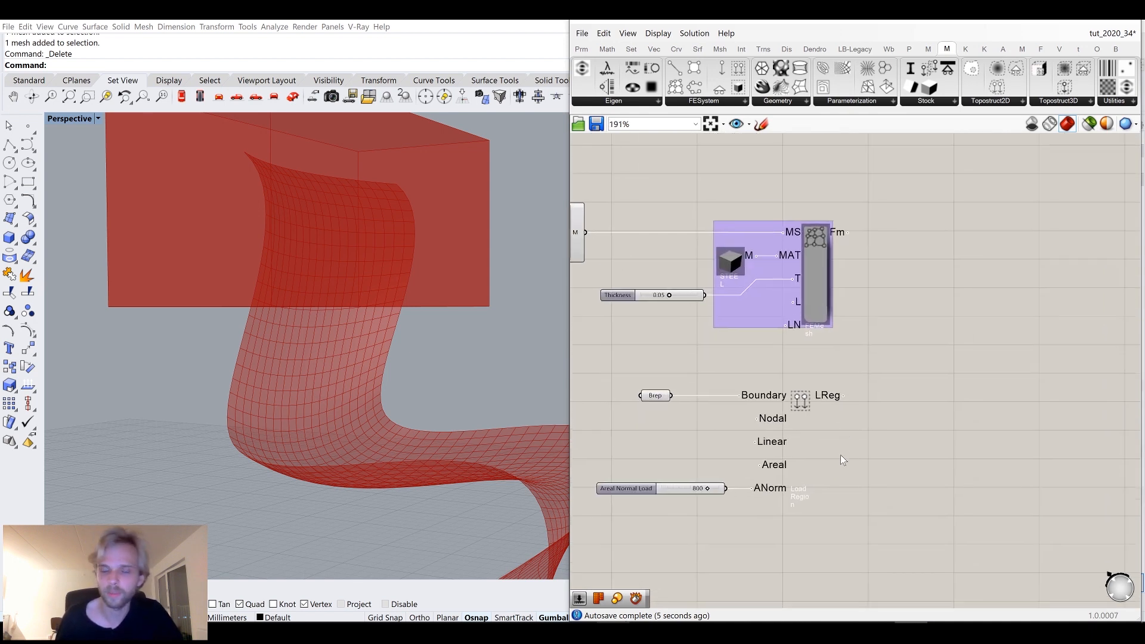
drag(864, 555, 629, 381)
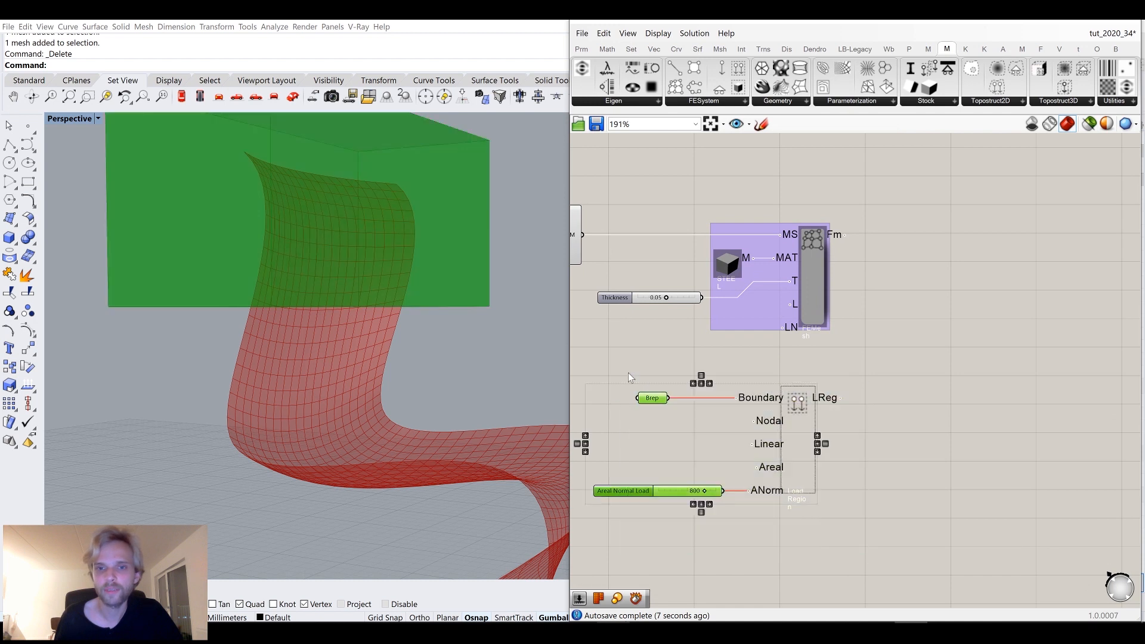
middle_click(628, 372)
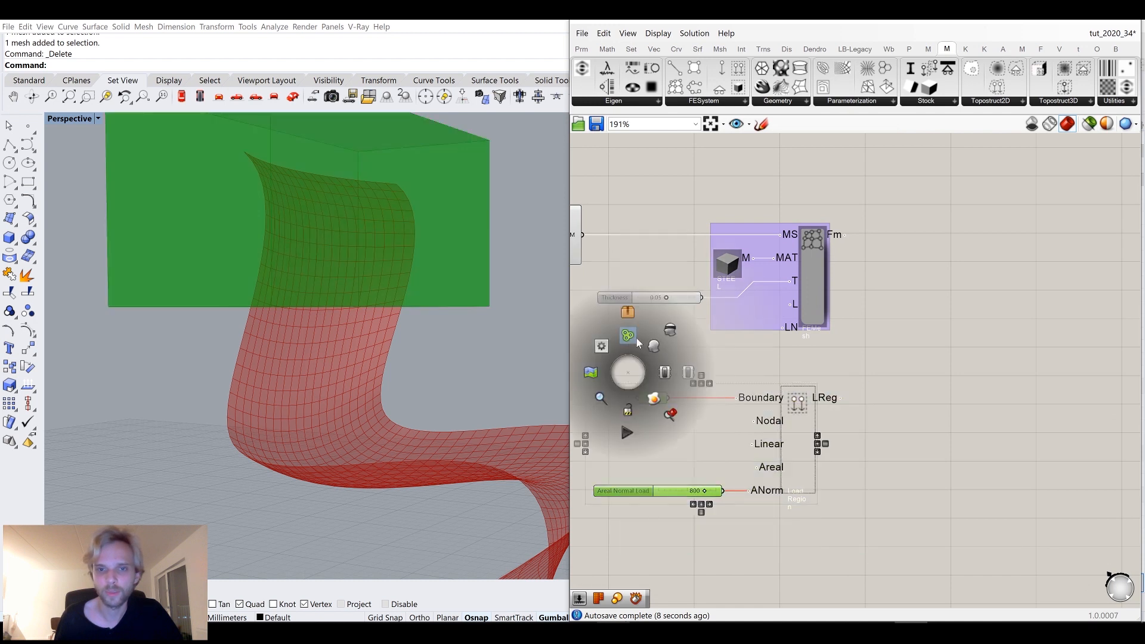
click(666, 334)
click(792, 375)
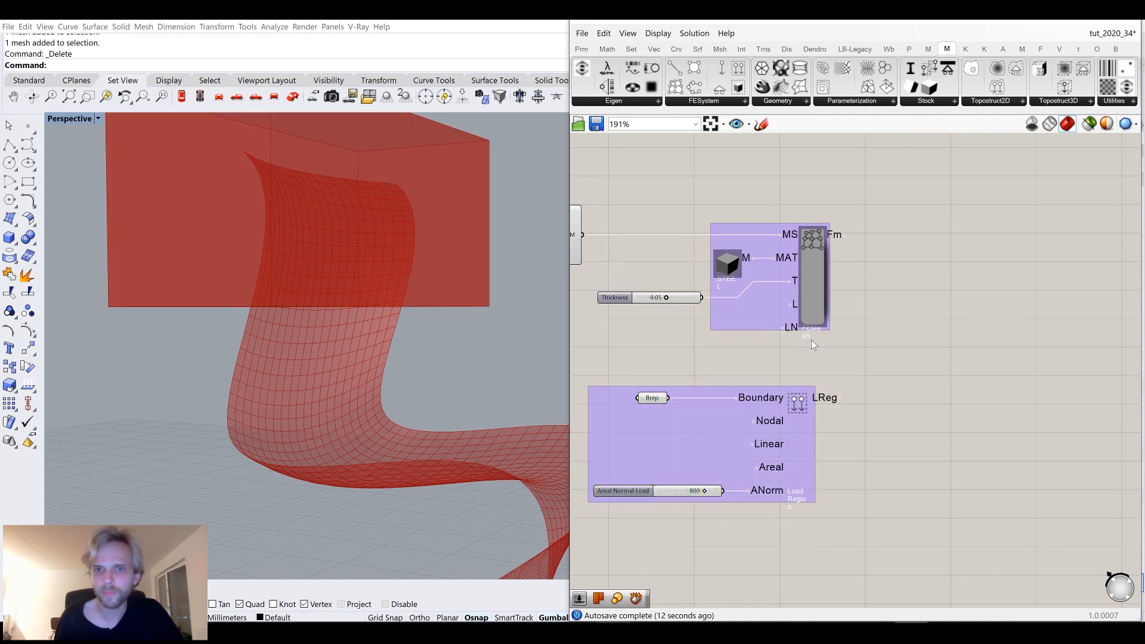
Add an MSupport Type region component below the load region group.
click(704, 101)
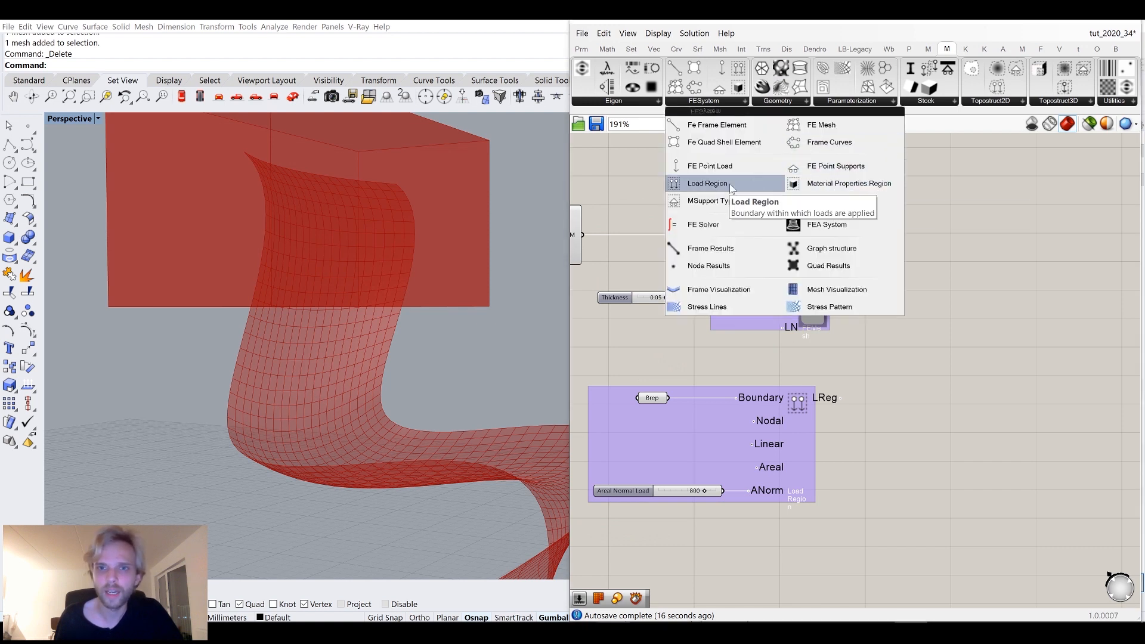
click(694, 202)
click(802, 569)
right_drag(802, 570, 804, 374)
click(804, 373)
scroll(364, 325, down, 5)
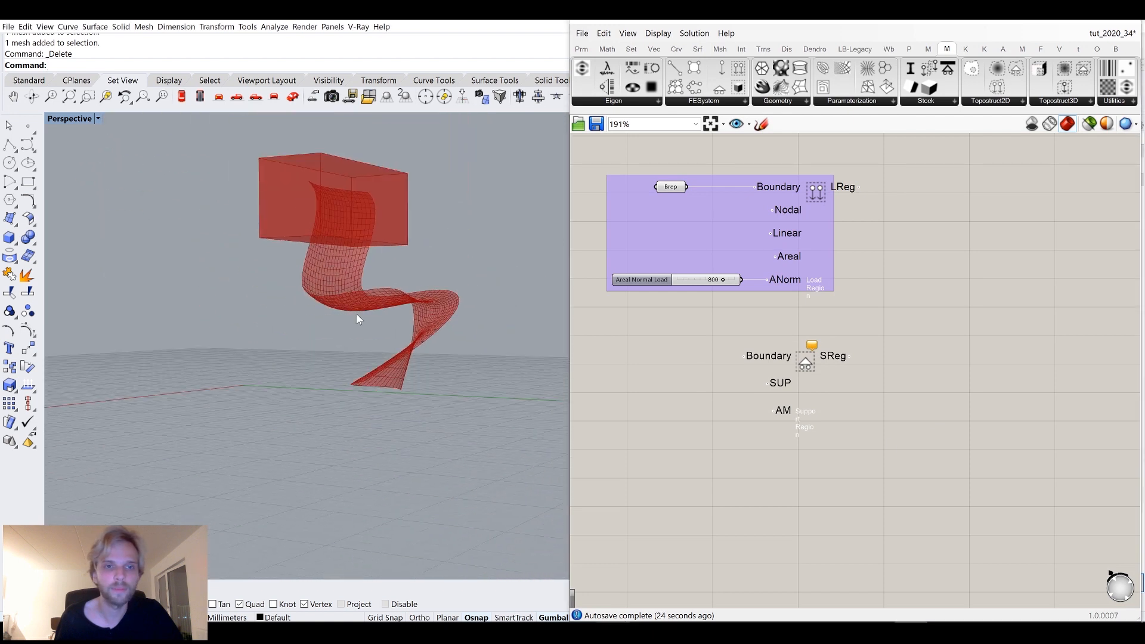
Show the hidden box in Rhino and isolate it with the chair surface.
right_drag(162, 212, 192, 253)
text(Show)
key(Return)
click(286, 200)
right_drag(286, 199, 322, 260)
click(475, 251)
click(463, 316)
shift+click(375, 171)
text(Isolate)
key(Return)
key(Escape)
Duplicate the box down to the chair's base and scale it to enclose the bottom of the surface.
click(361, 179)
drag(350, 155, 421, 371)
right_drag(421, 370, 412, 317)
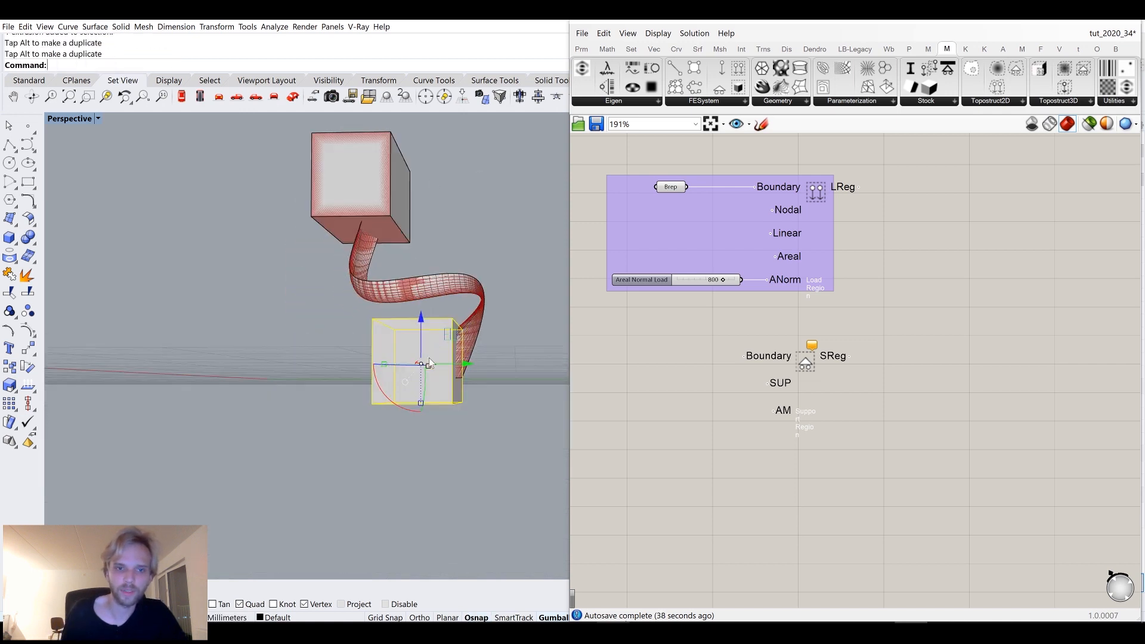
drag(408, 316, 407, 352)
right_drag(377, 407, 374, 432)
drag(374, 431, 328, 420)
right_drag(439, 491, 354, 466)
scroll(398, 330, up, 7)
mouse_move(438, 384)
right_down()
mouse_move(384, 401)
mouse_move(448, 411)
mouse_move(411, 420)
mouse_move(428, 362)
mouse_move(447, 381)
right_up()
scroll(413, 414, down, 5)
click(509, 400)
click(477, 439)
Add a Brep parameter, set it to the base box, and connect it to the support region's Boundary input.
double_click(659, 374)
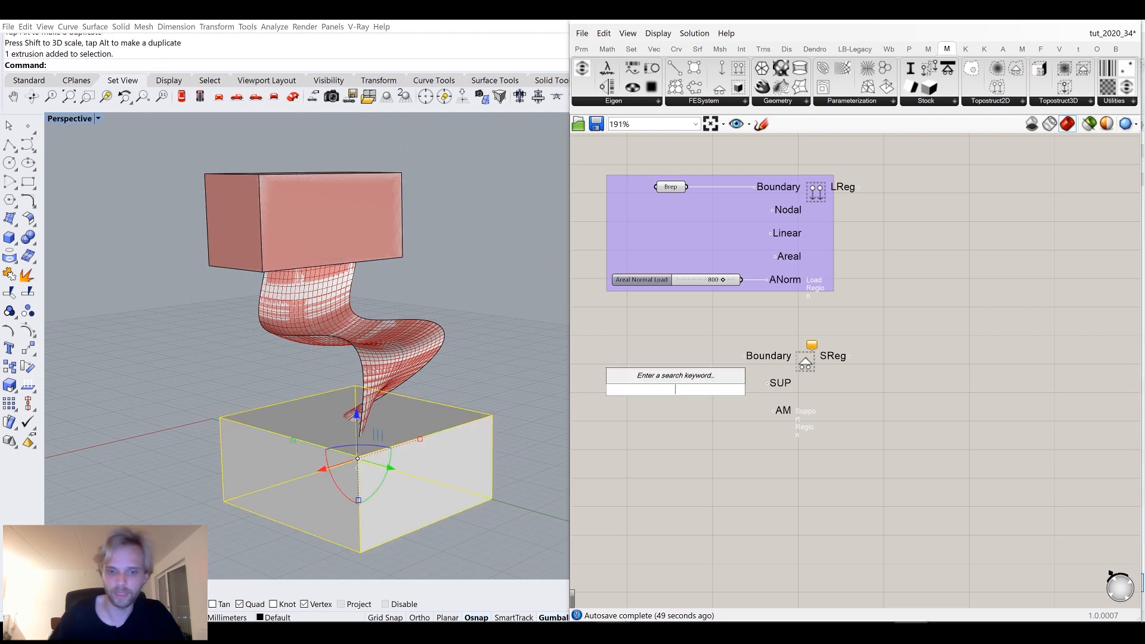
text(brep)
key(Return)
right_click(675, 389)
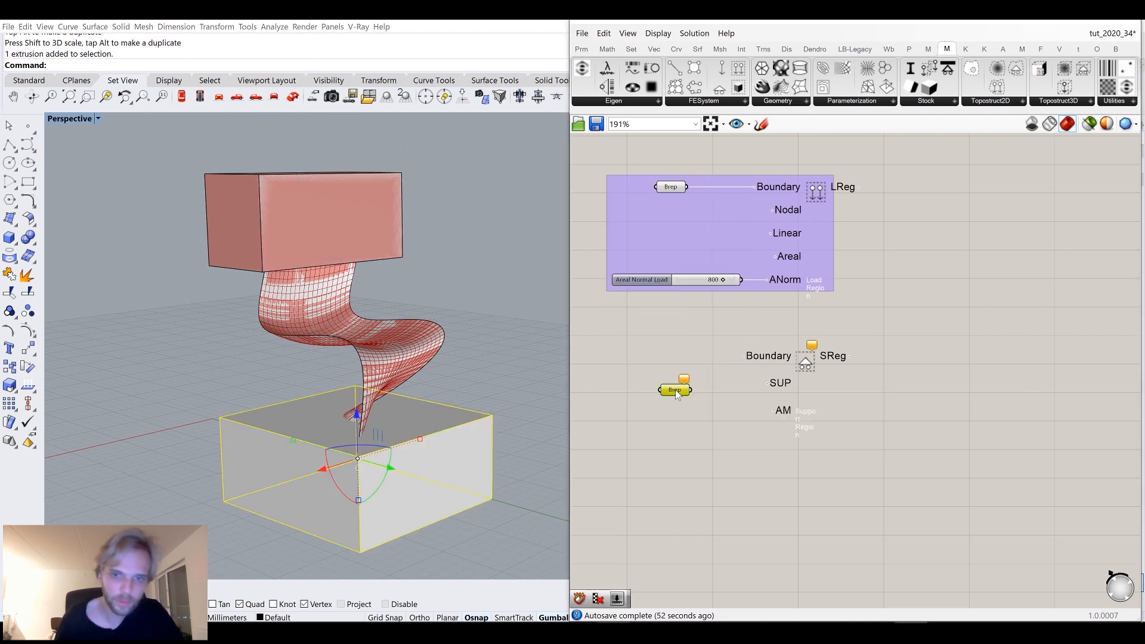
click(716, 530)
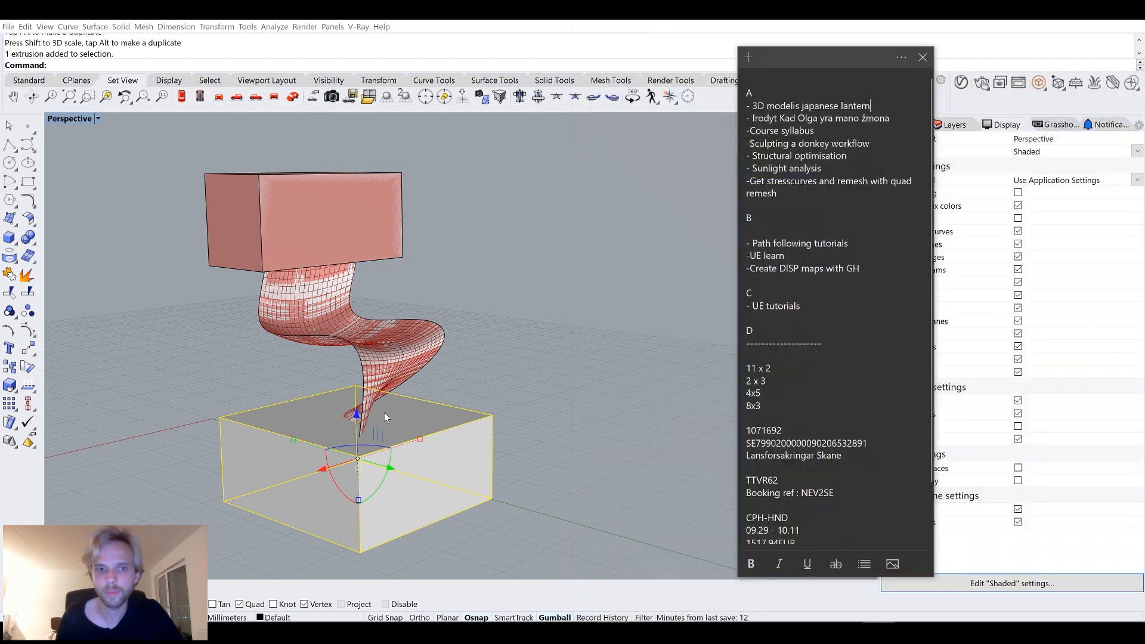
click(375, 432)
drag(690, 389, 710, 353)
click(656, 409)
Hide both boxes in Rhino.
click(359, 202)
shift+click(434, 462)
text(Hid)
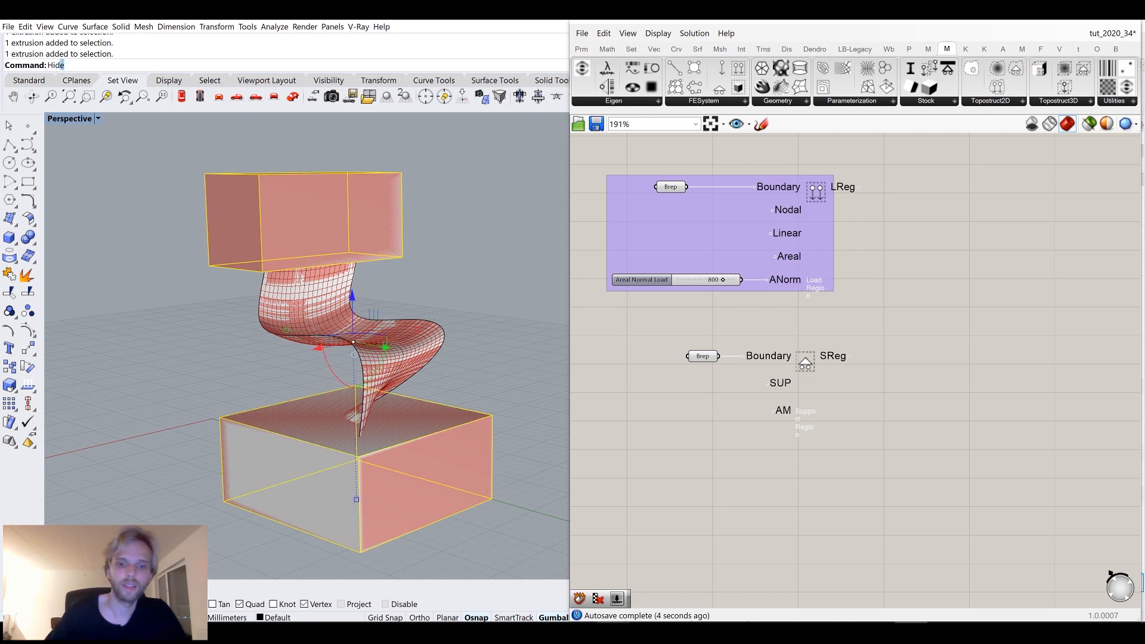
key(Return)
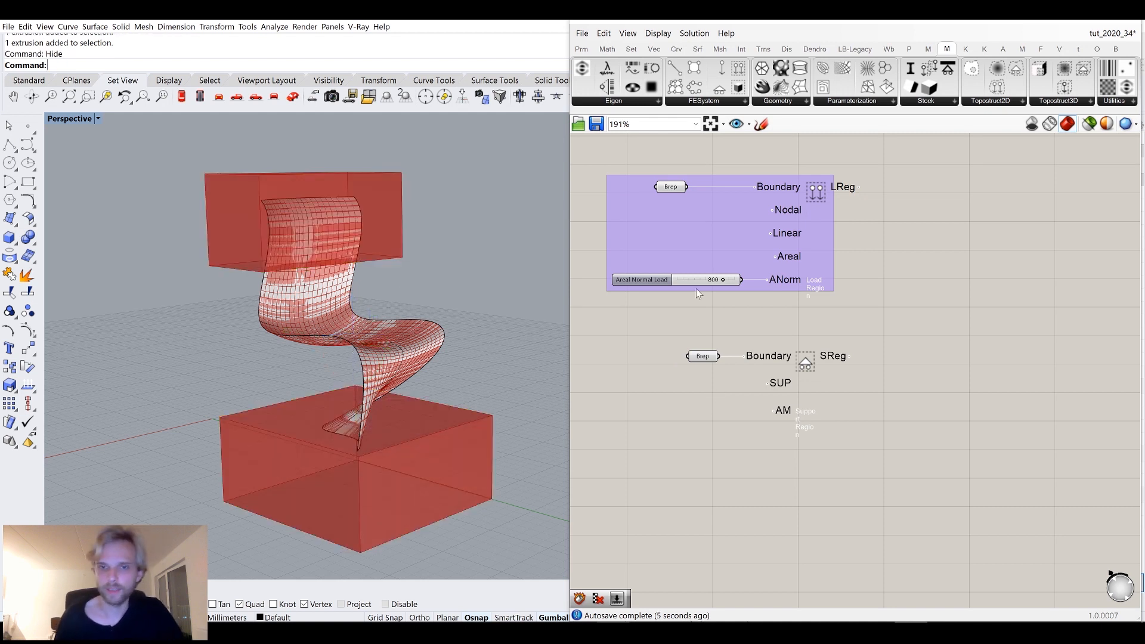
Preview the load and support region Breps against the chair surface in the viewport.
click(670, 186)
middle_click(670, 186)
click(821, 161)
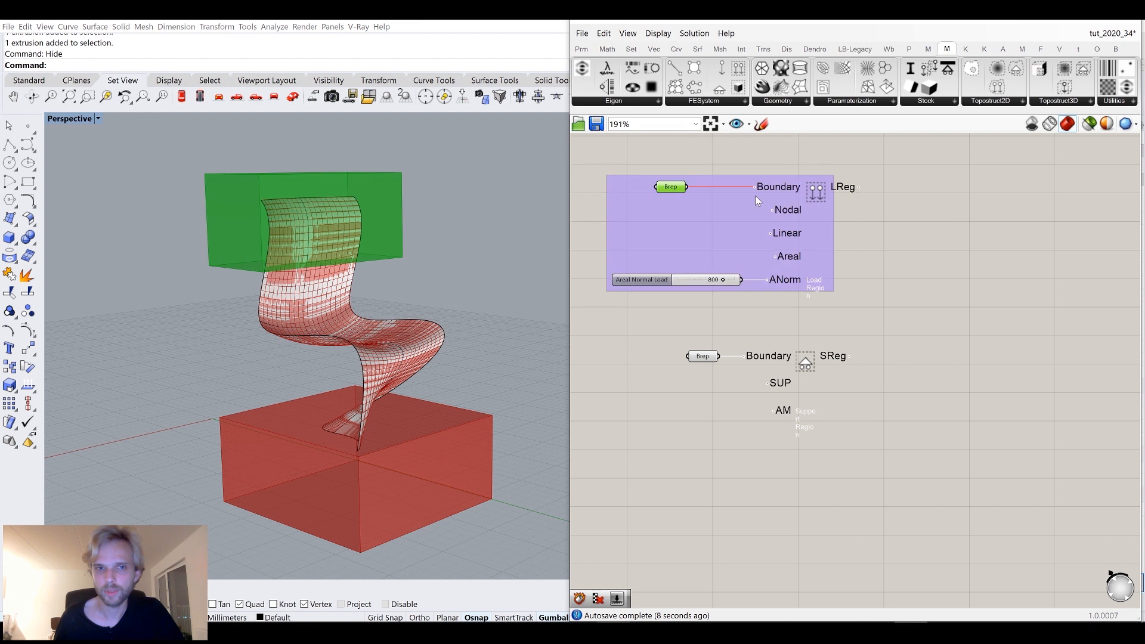
right_drag(467, 268, 422, 307)
click(378, 327)
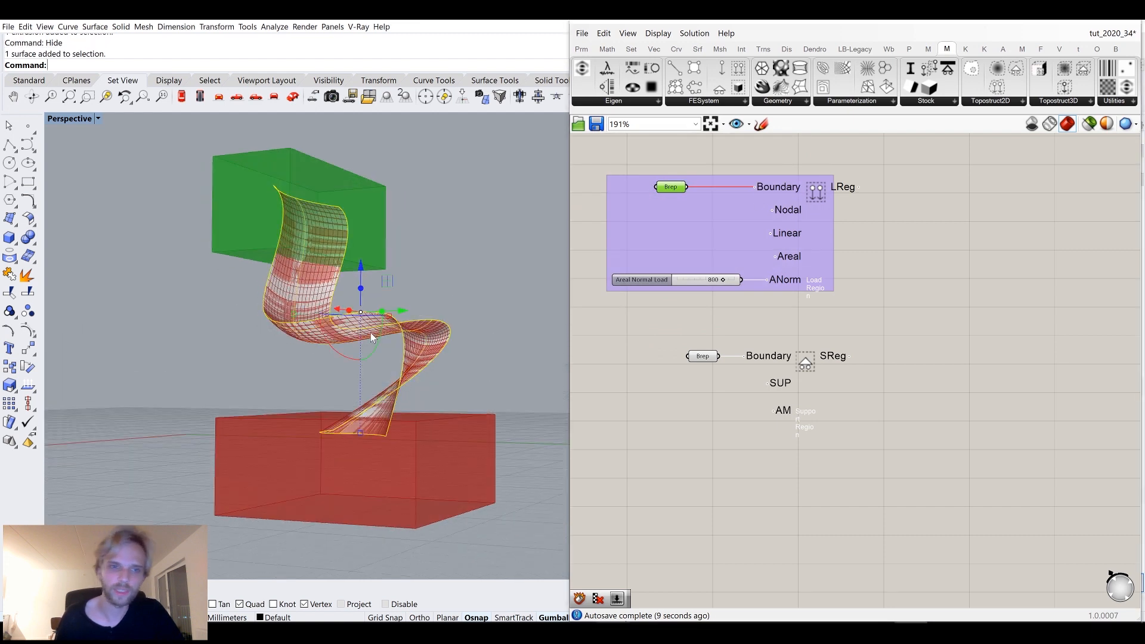
scroll(371, 337, up, 8)
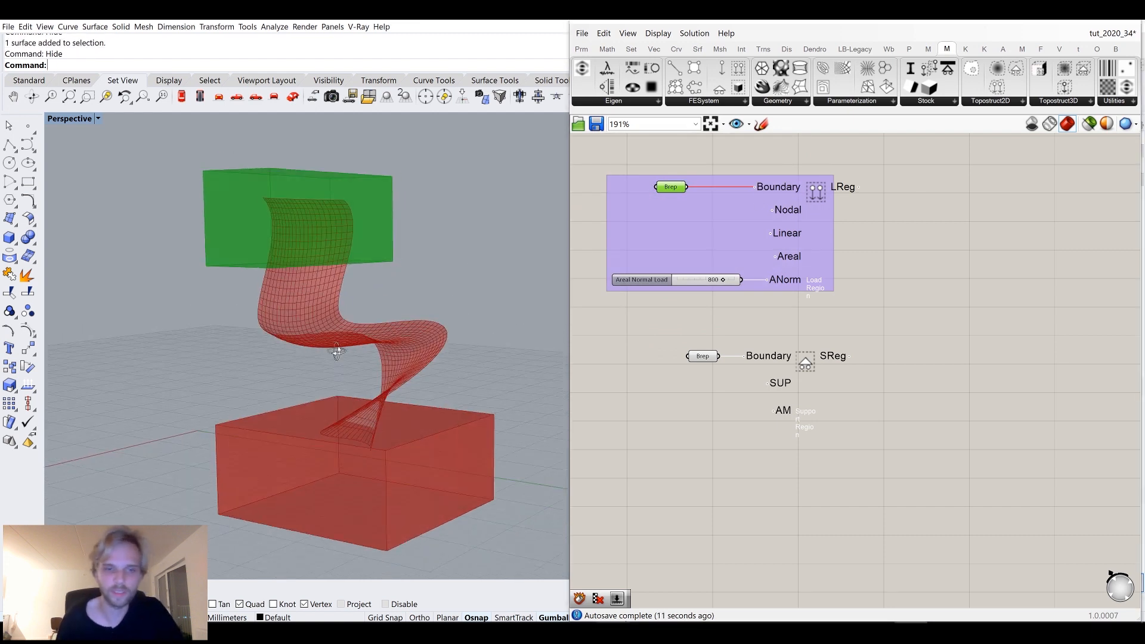
scroll(370, 357, down, 8)
right_drag(327, 427, 339, 383)
scroll(339, 383, up, 4)
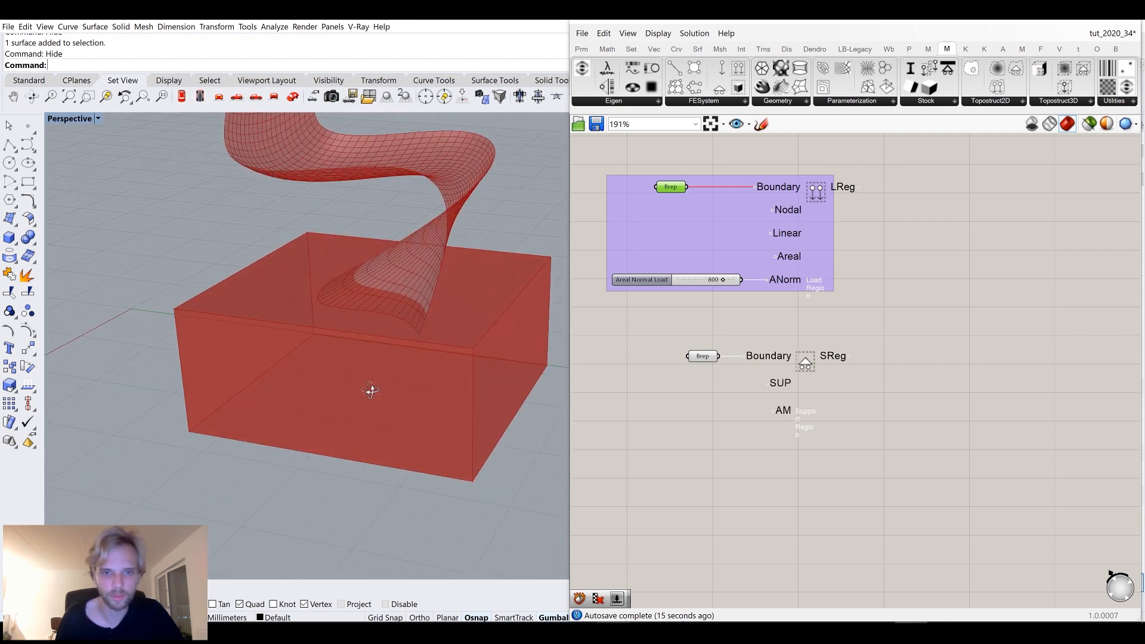
click(679, 397)
mouse_move(773, 387)
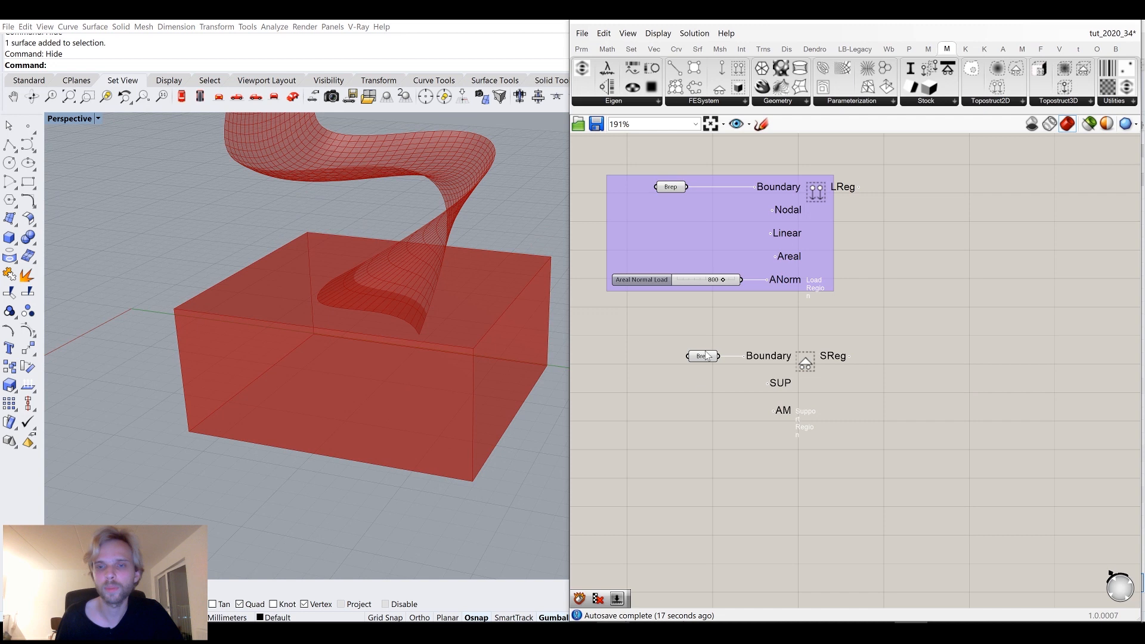
Add a Support type component and connect it to the support region's SUP input.
scroll(686, 319, down, 7)
right_drag(672, 152, 685, 250)
scroll(689, 239, up, 4)
scroll(689, 239, down, 4)
right_drag(694, 400, 763, 359)
scroll(757, 337, up, 9)
click(934, 109)
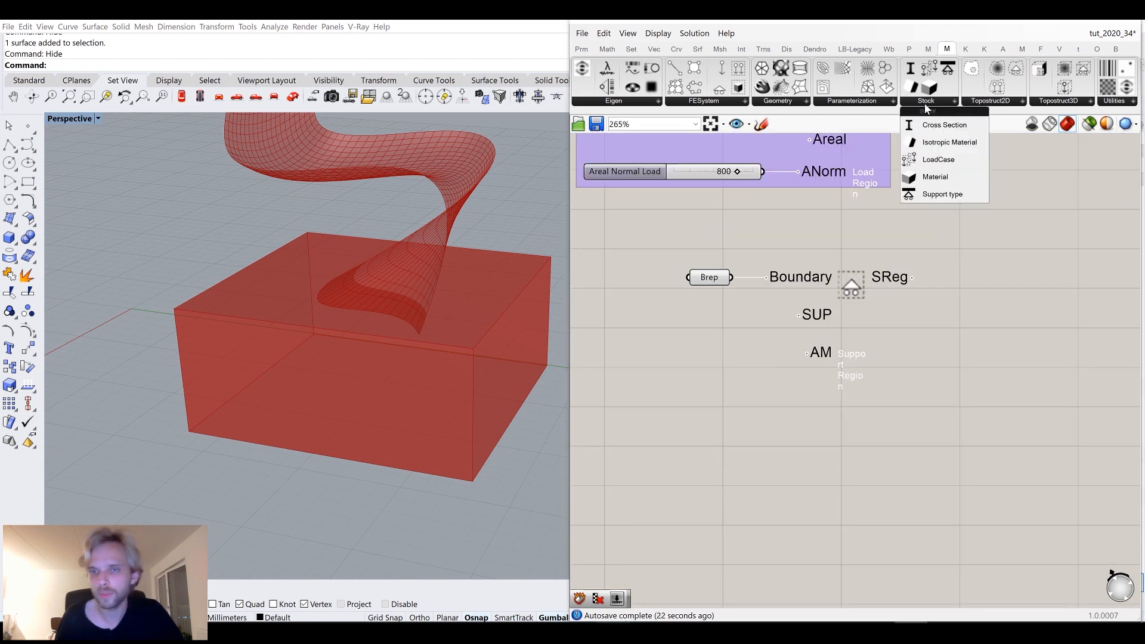
drag(926, 195, 701, 369)
drag(657, 312, 626, 349)
drag(703, 323, 771, 331)
drag(668, 329, 718, 320)
click(751, 382)
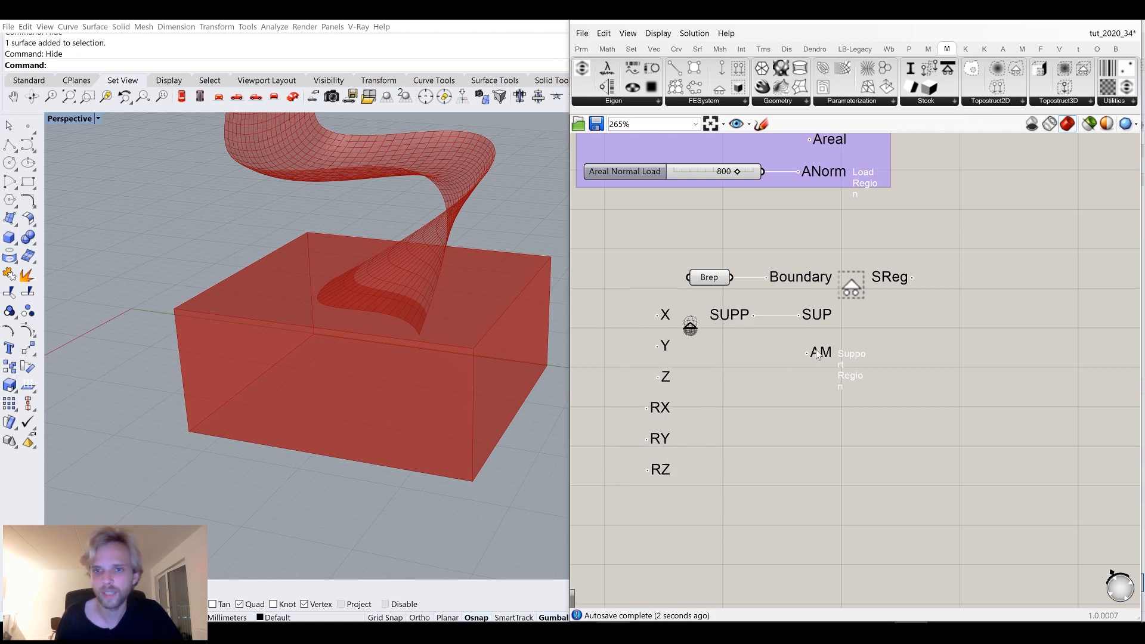
mouse_move(820, 357)
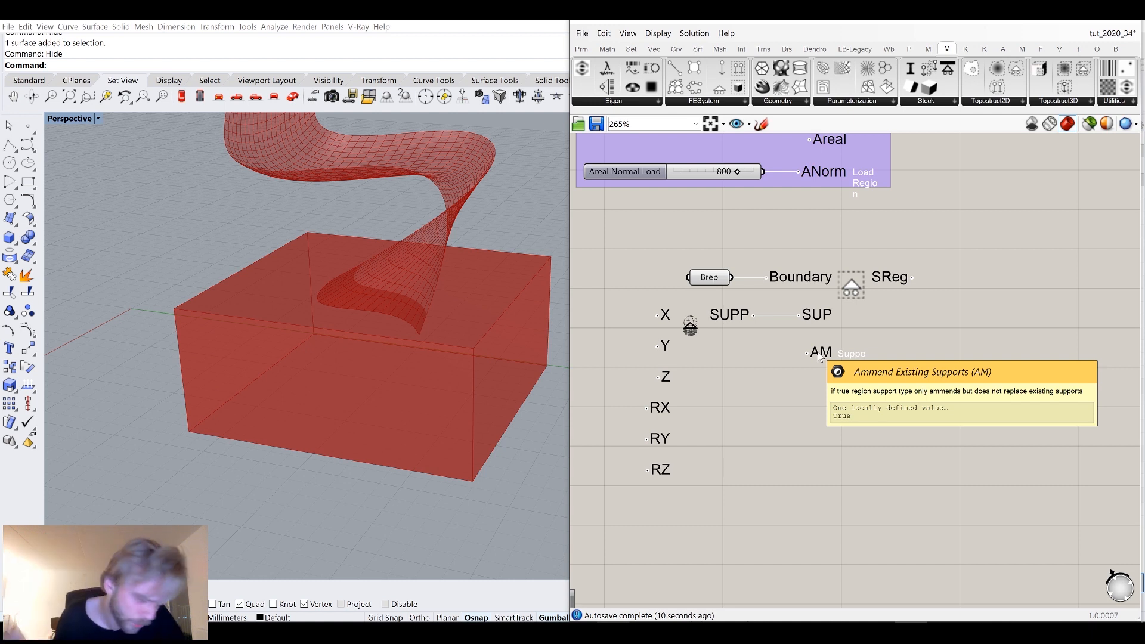
Group the support region components and rearrange the groups on the canvas.
scroll(818, 356, down, 2)
scroll(819, 356, down, 1)
drag(894, 457, 592, 280)
middle_click(644, 299)
click(648, 262)
click(648, 262)
mouse_move(795, 372)
mouse_down()
mouse_move(792, 356)
mouse_move(805, 352)
mouse_up()
right_drag(894, 321, 888, 463)
drag(889, 462, 602, 227)
mouse_move(637, 260)
mouse_down()
mouse_move(656, 259)
mouse_move(650, 245)
mouse_up()
click(900, 272)
right_drag(833, 227, 838, 278)
click(787, 184)
click(782, 287)
click(789, 408)
click(843, 369)
right_drag(880, 252, 854, 281)
Add an FEA System component and connect the mesh, load region and support region to its M input.
click(721, 102)
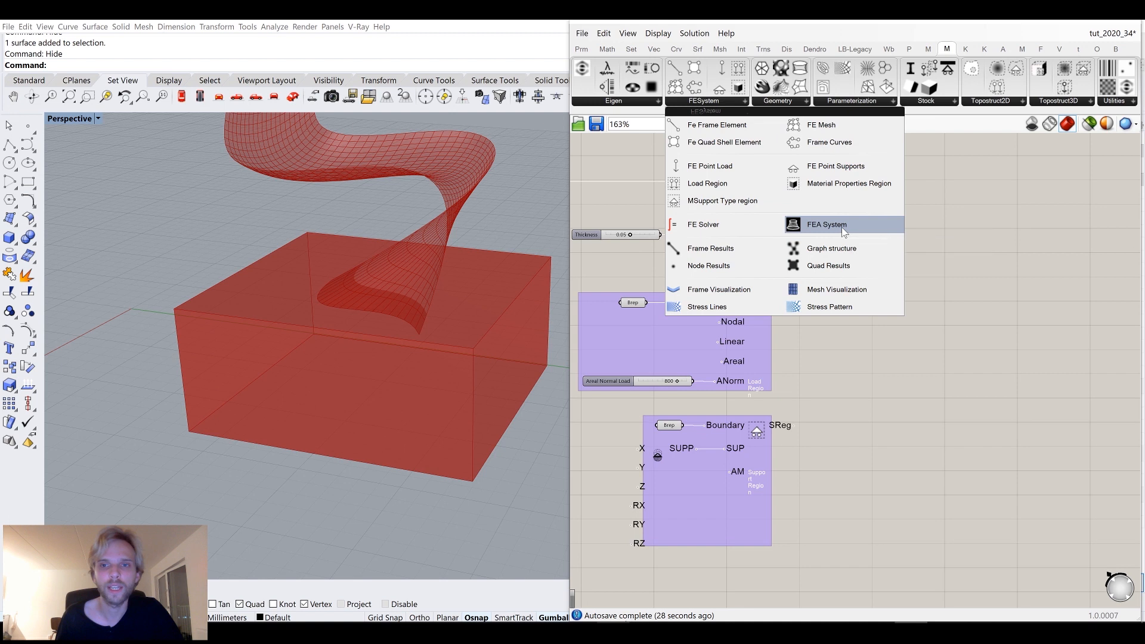
drag(842, 227, 907, 265)
drag(782, 180, 894, 223)
drag(811, 301, 893, 224)
drag(793, 424, 977, 347)
right_drag(920, 306, 759, 295)
click(936, 358)
right_drag(936, 362, 897, 292)
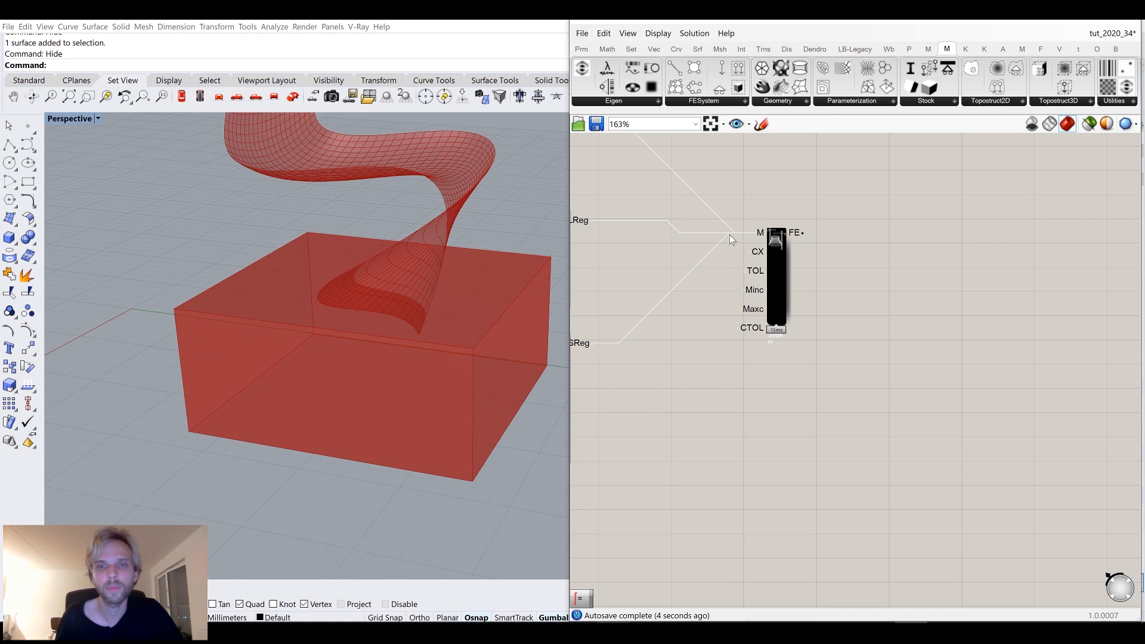
Add an FE Solver component and connect the FEA System's output to its FE input.
click(700, 102)
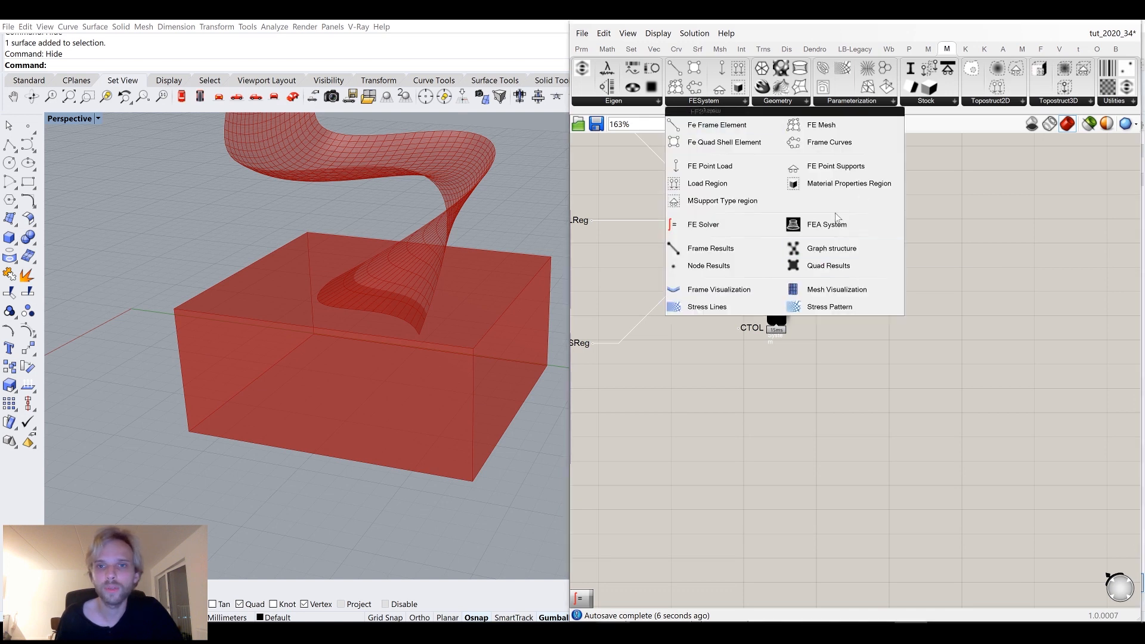
click(749, 227)
click(934, 304)
drag(800, 233, 907, 227)
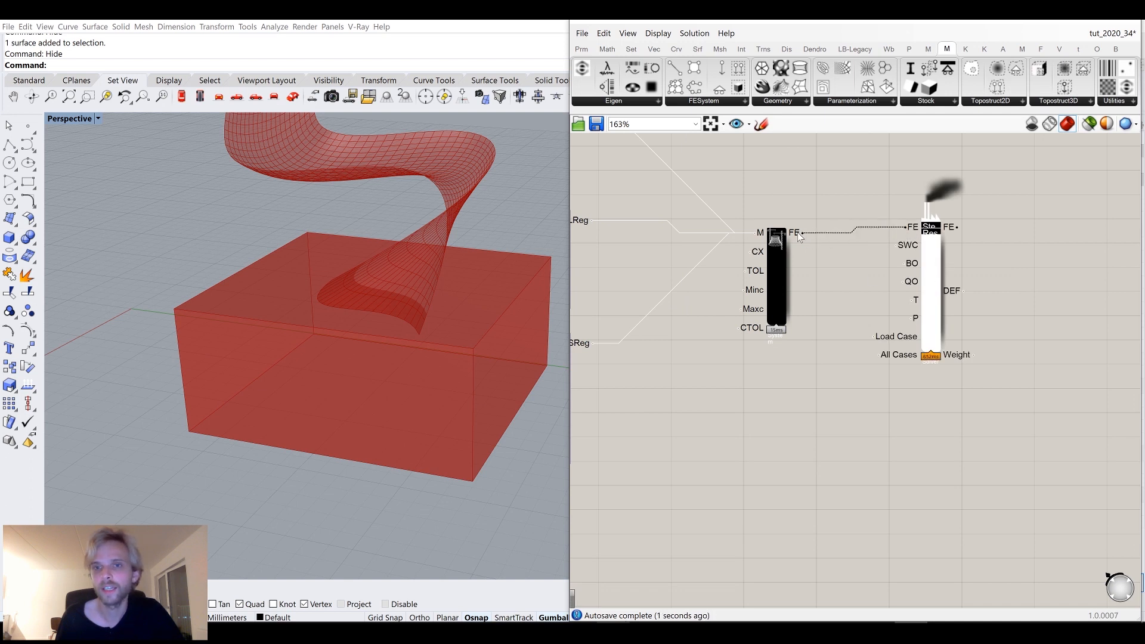
drag(934, 273, 978, 279)
click(895, 273)
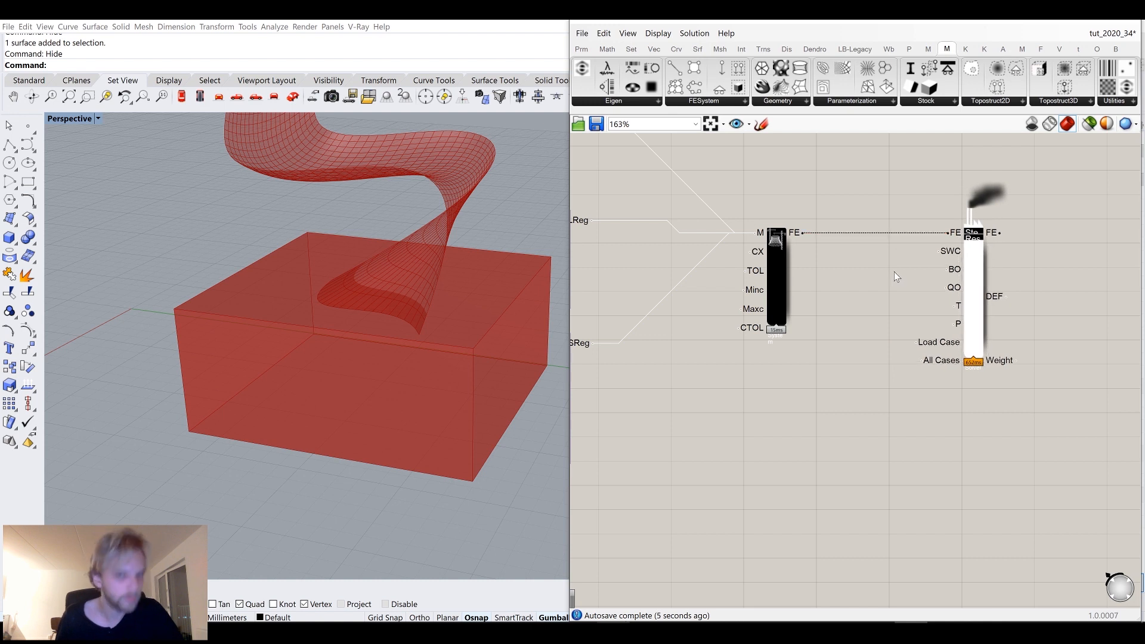
right_drag(841, 275, 775, 274)
scroll(809, 264, up, 4)
shift+right_drag(391, 266, 411, 388)
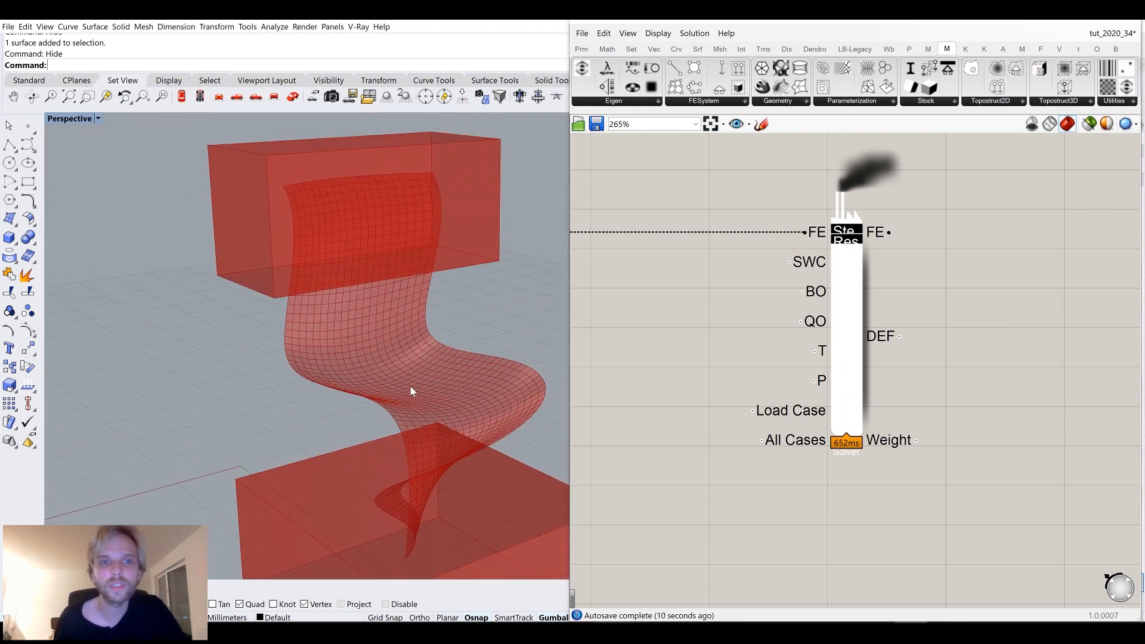
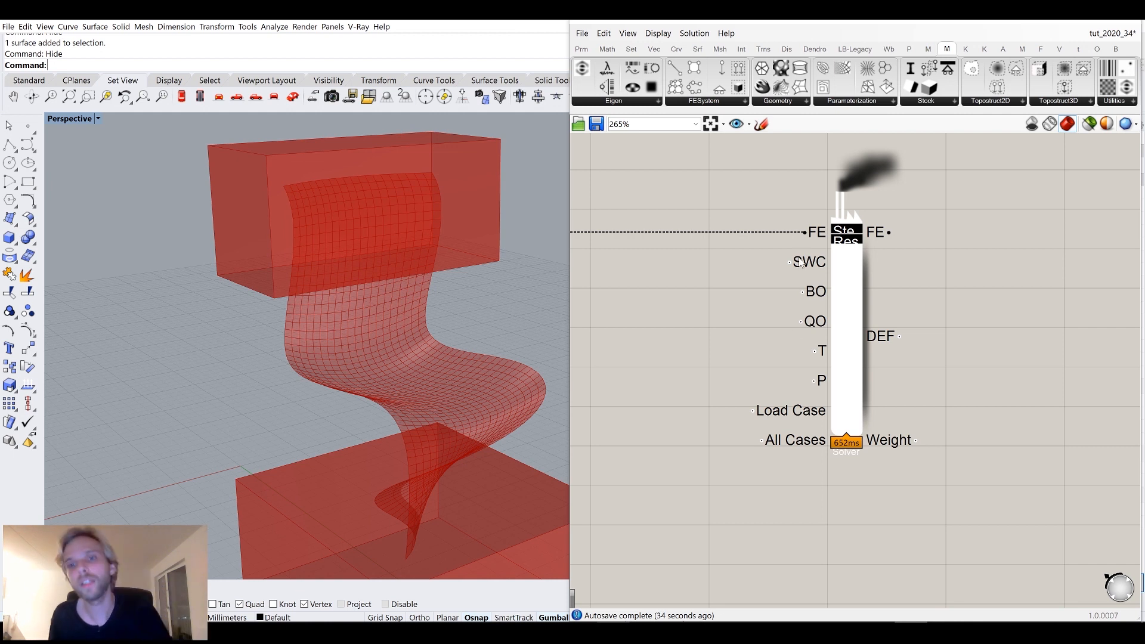
Add a number slider set to 12 and connect it to the solver's QO (quad optimisation iterations) input.
mouse_move(818, 263)
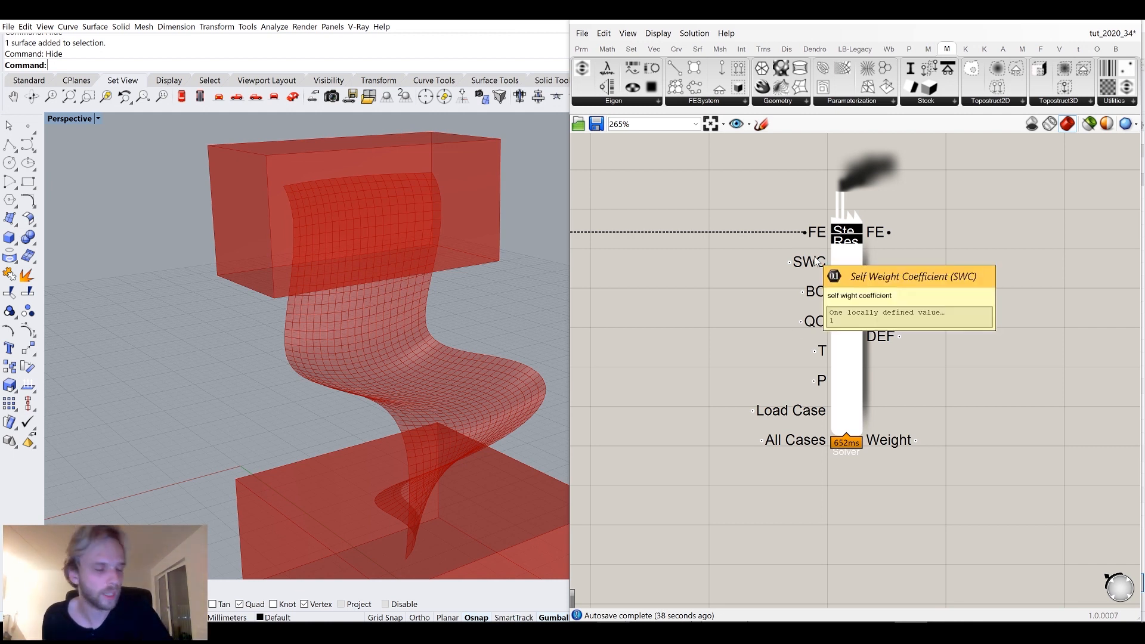
mouse_move(821, 292)
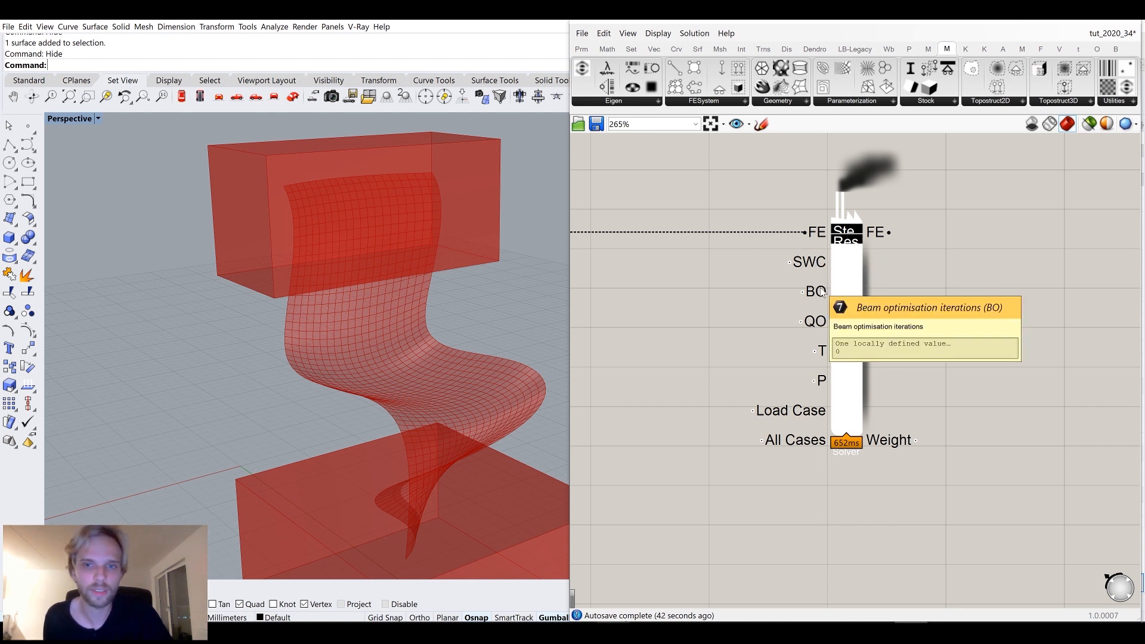
mouse_move(823, 329)
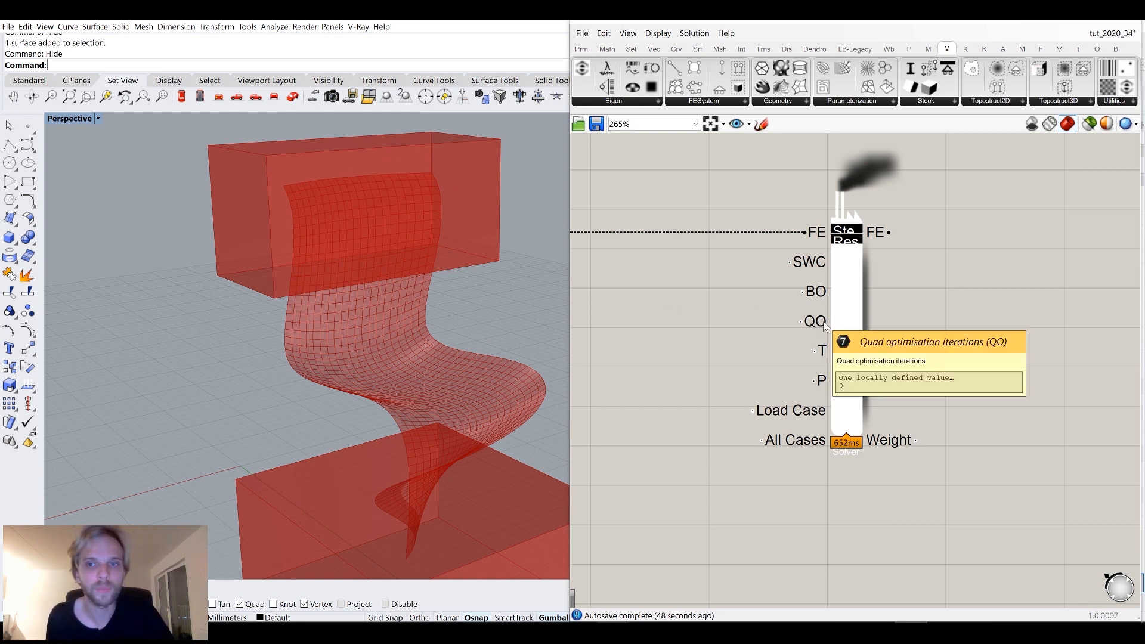
double_click(678, 328)
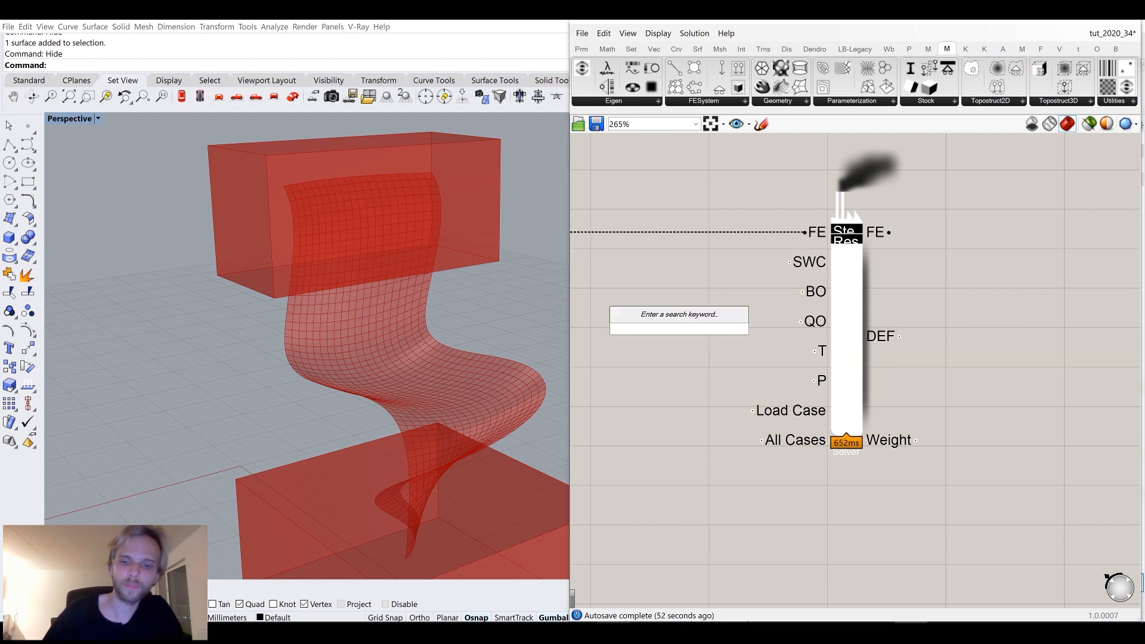
text(12)
key(Return)
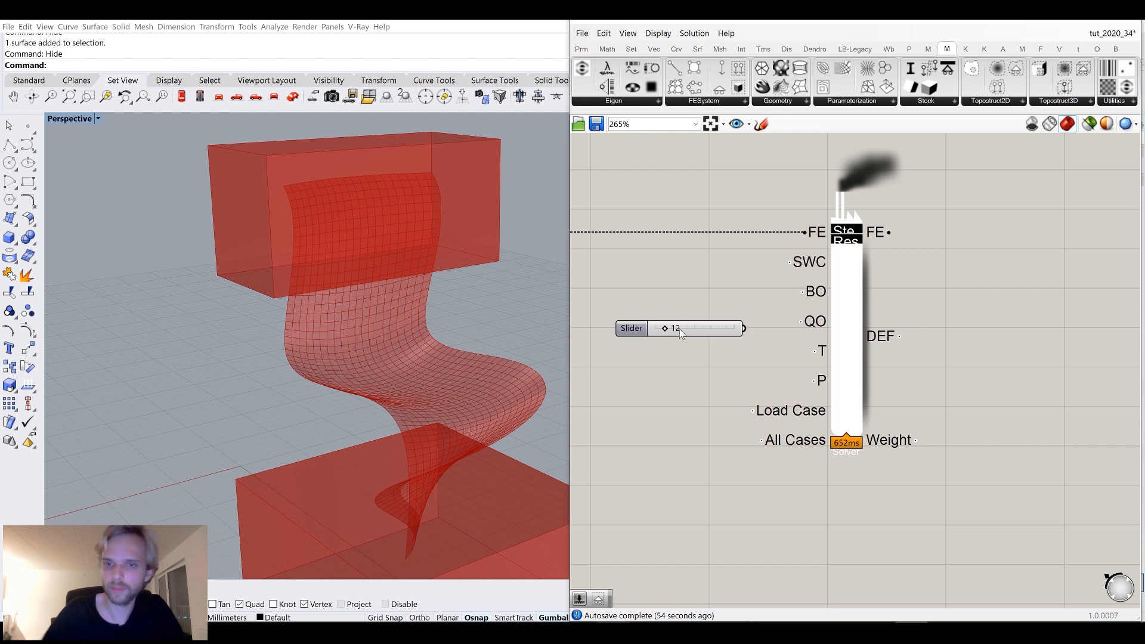
drag(801, 321, 744, 328)
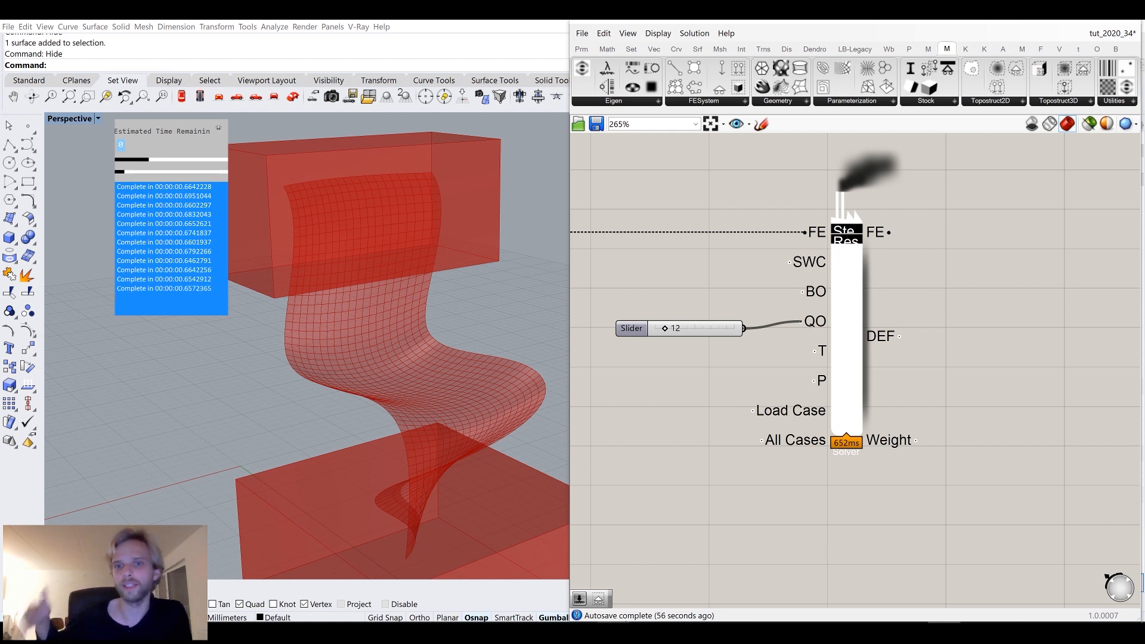
drag(811, 331, 732, 323)
click(714, 269)
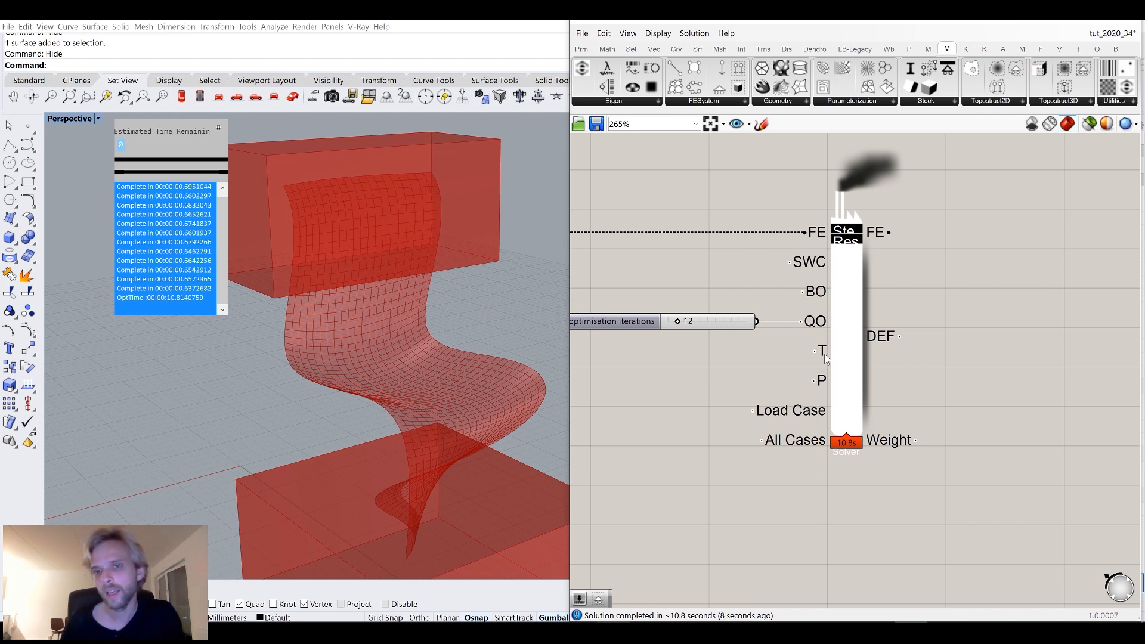
Add a Mesh Visualization component, connect the solver's FE output to it, and set its mode to VONMISES_STRESS.
mouse_move(825, 353)
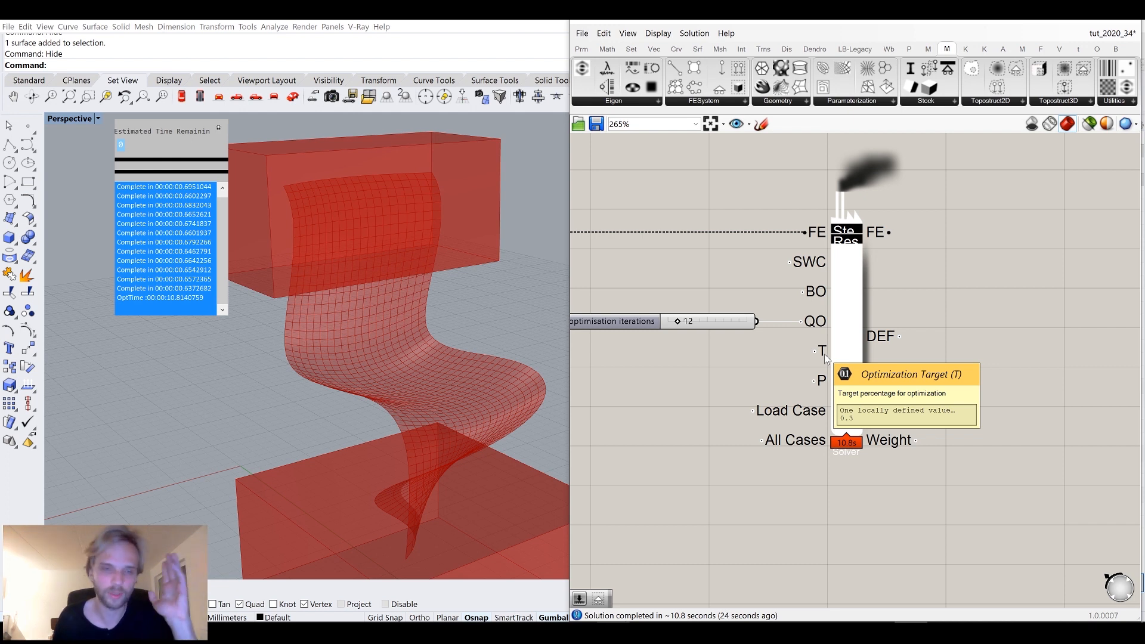
mouse_move(821, 382)
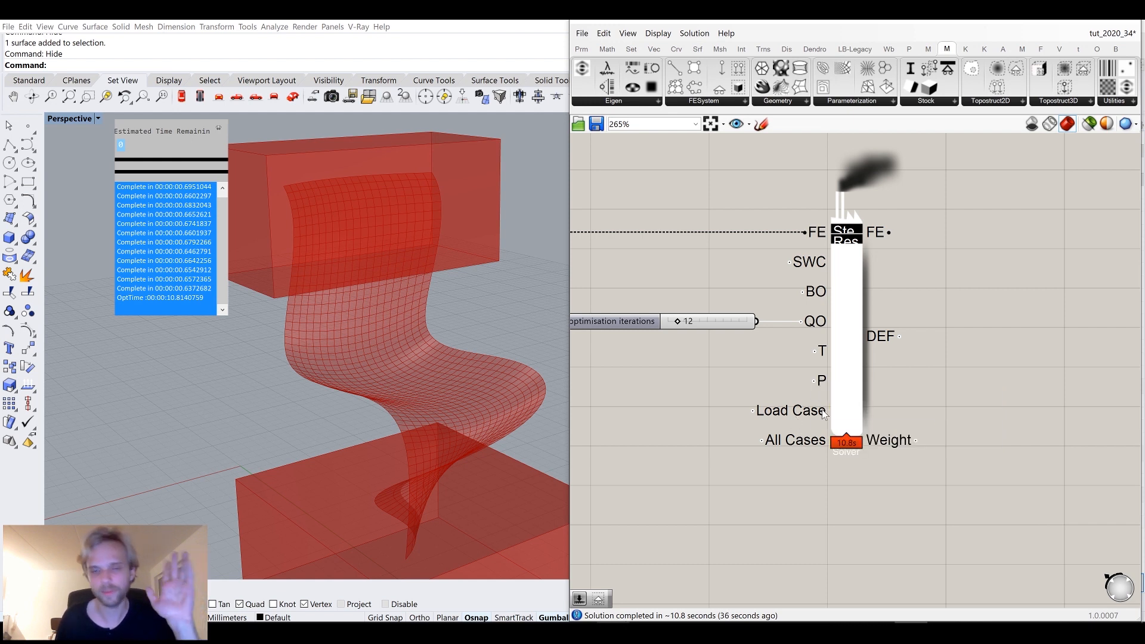
scroll(925, 258, down, 3)
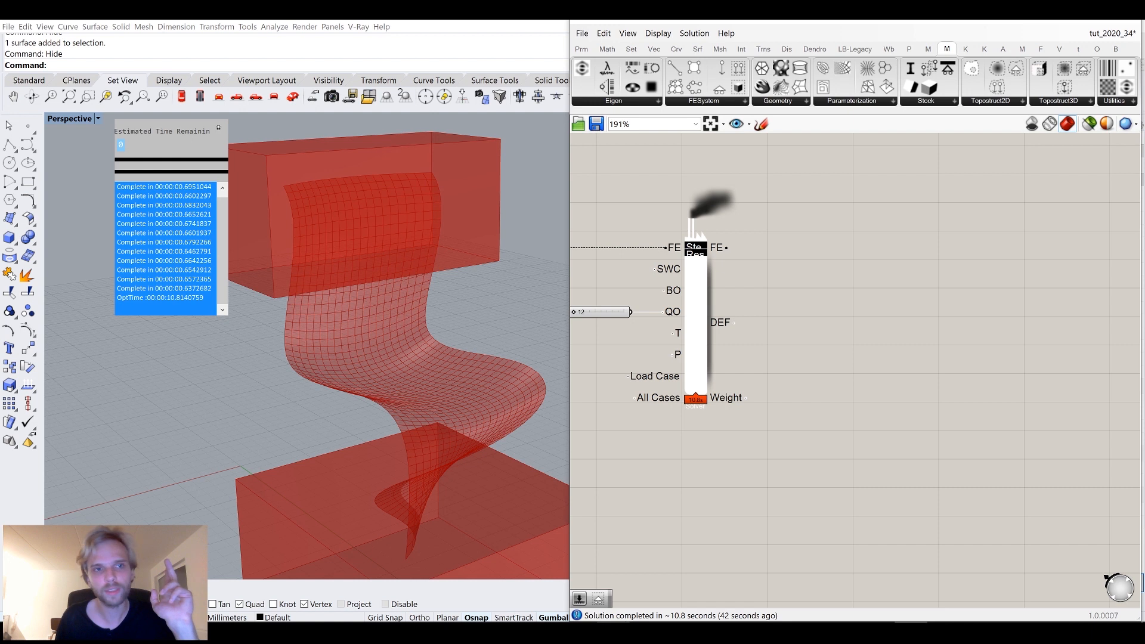
click(219, 129)
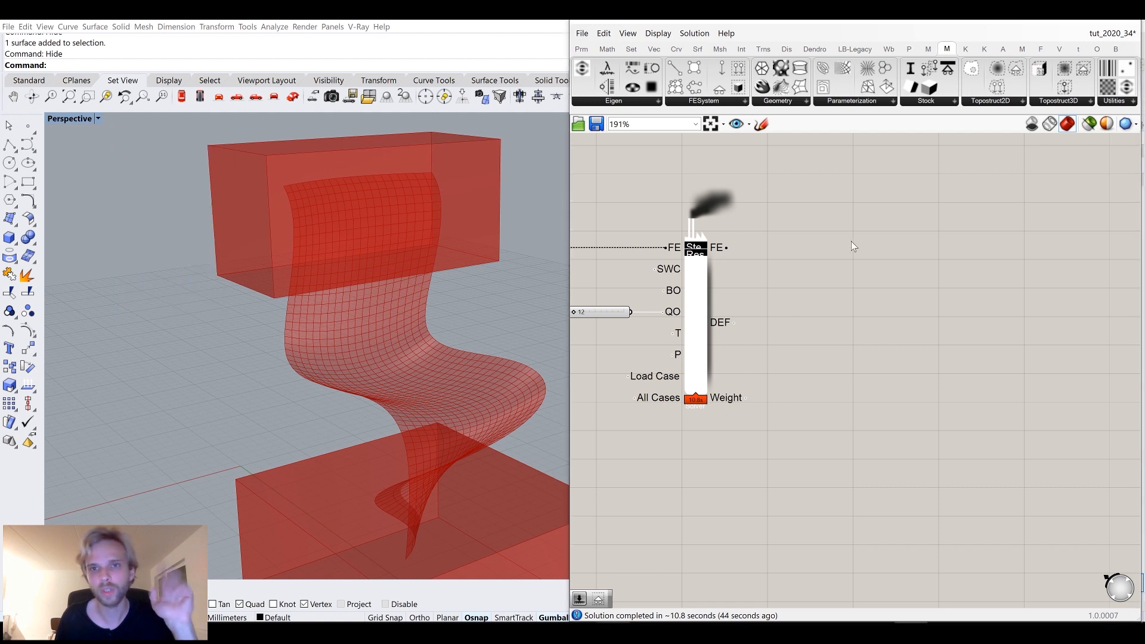
mouse_move(723, 248)
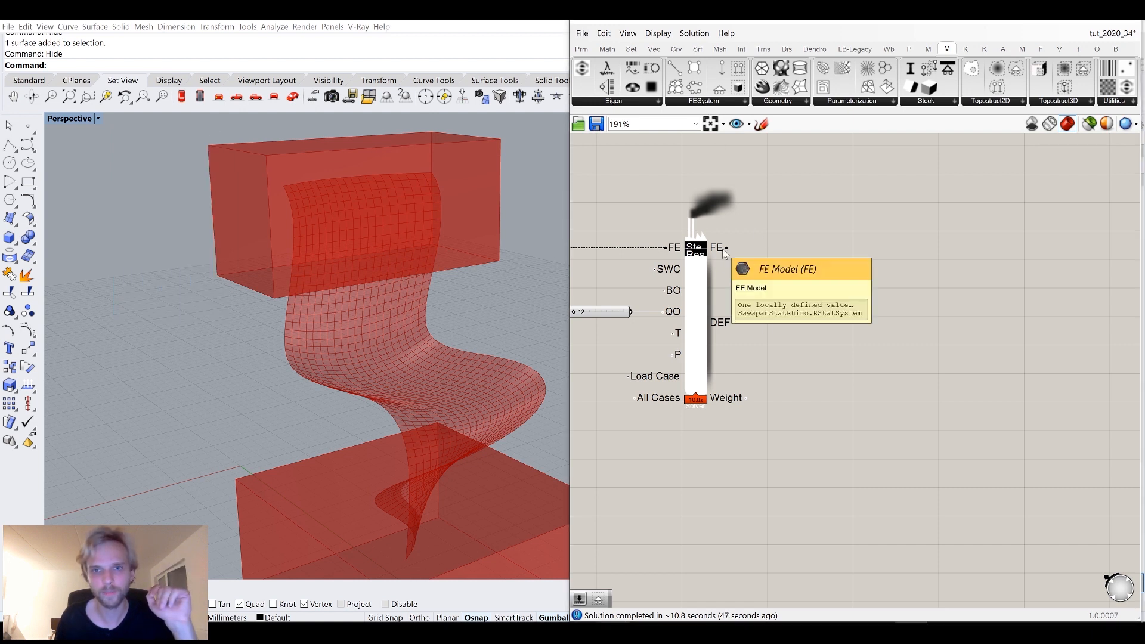
click(700, 103)
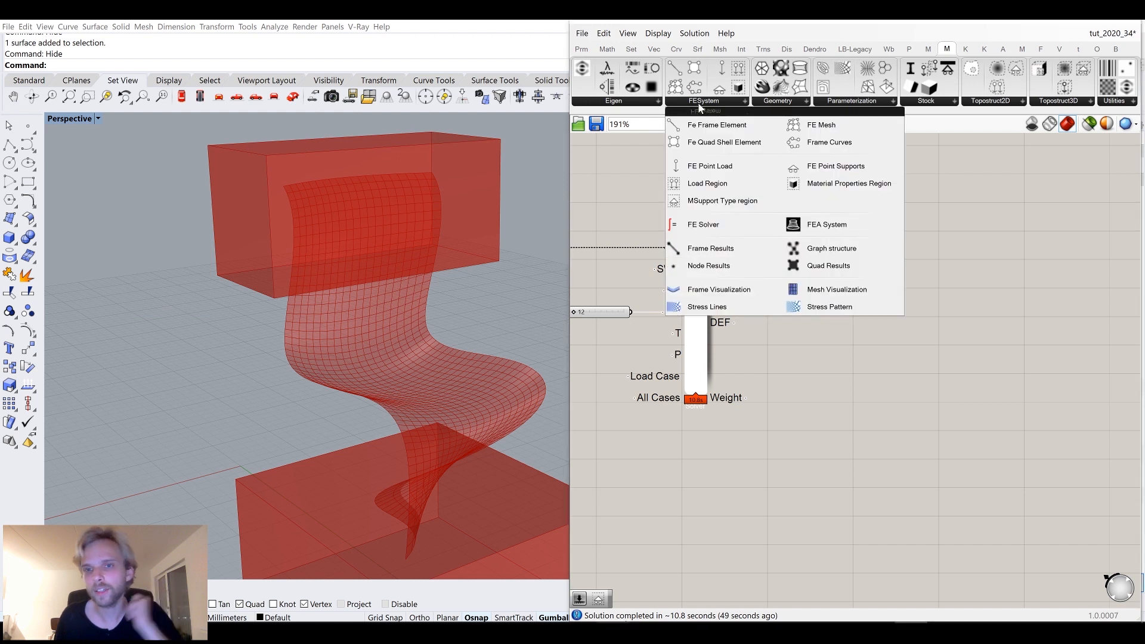
click(843, 292)
click(880, 271)
drag(727, 246, 851, 230)
drag(885, 265, 923, 283)
click(807, 311)
click(696, 289)
middle_click(697, 285)
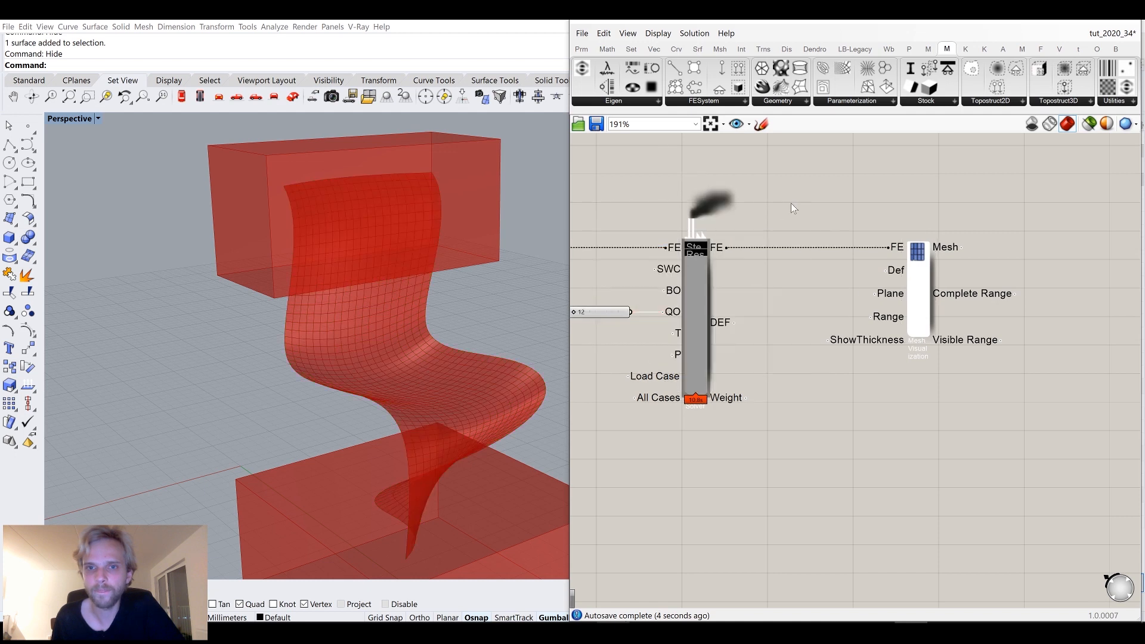
right_click(923, 291)
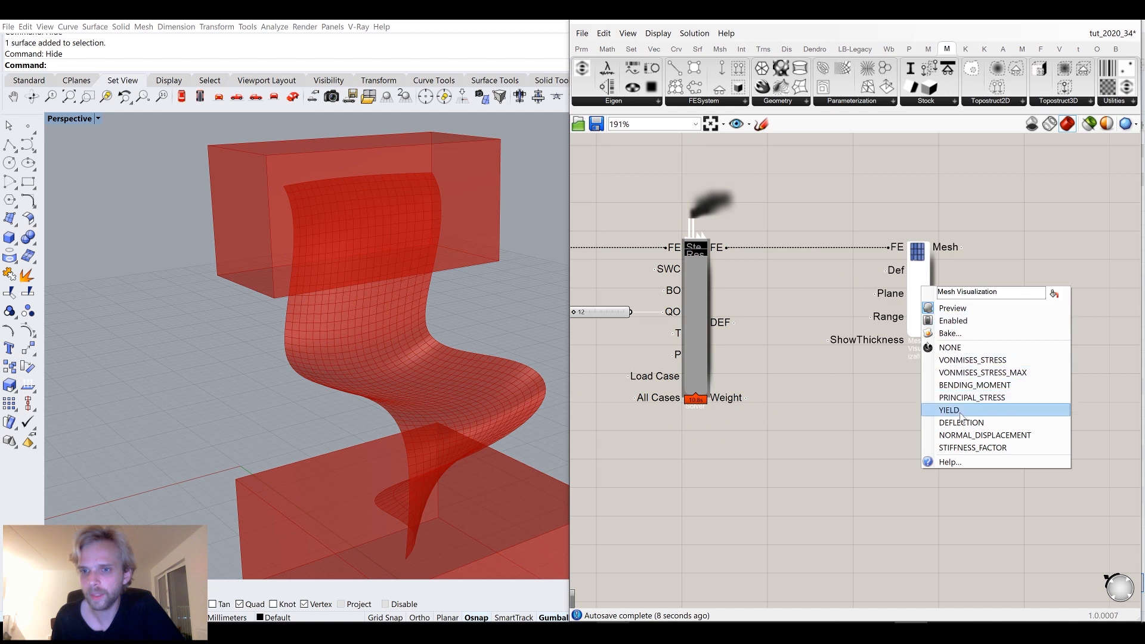
click(941, 360)
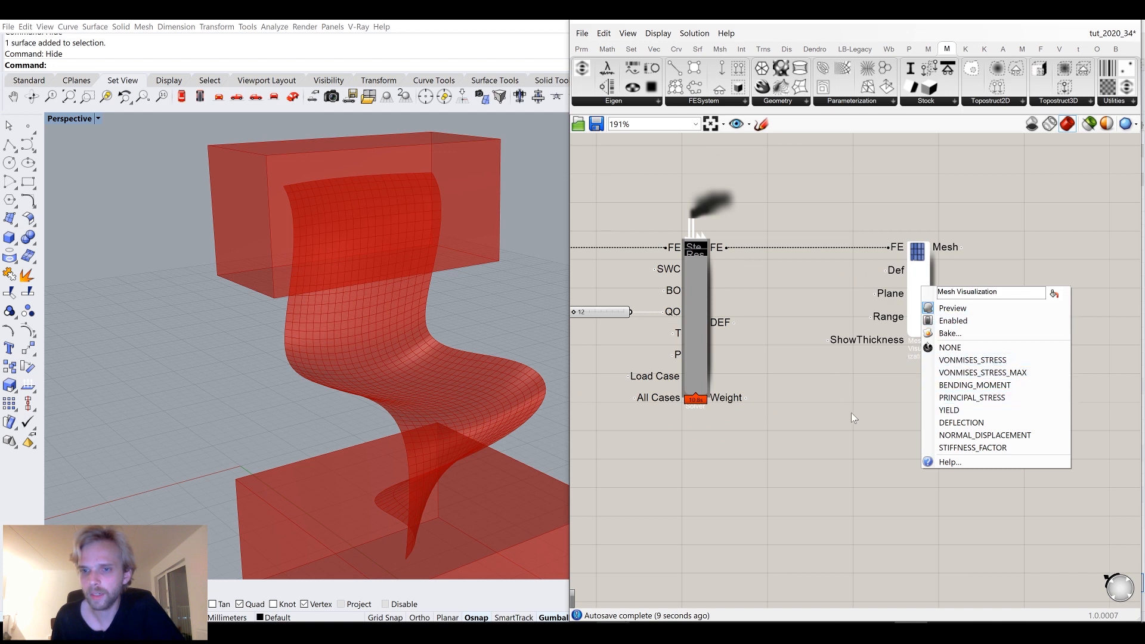
Add a Quad Results component and connect the solver's FE output to its FE input.
click(716, 106)
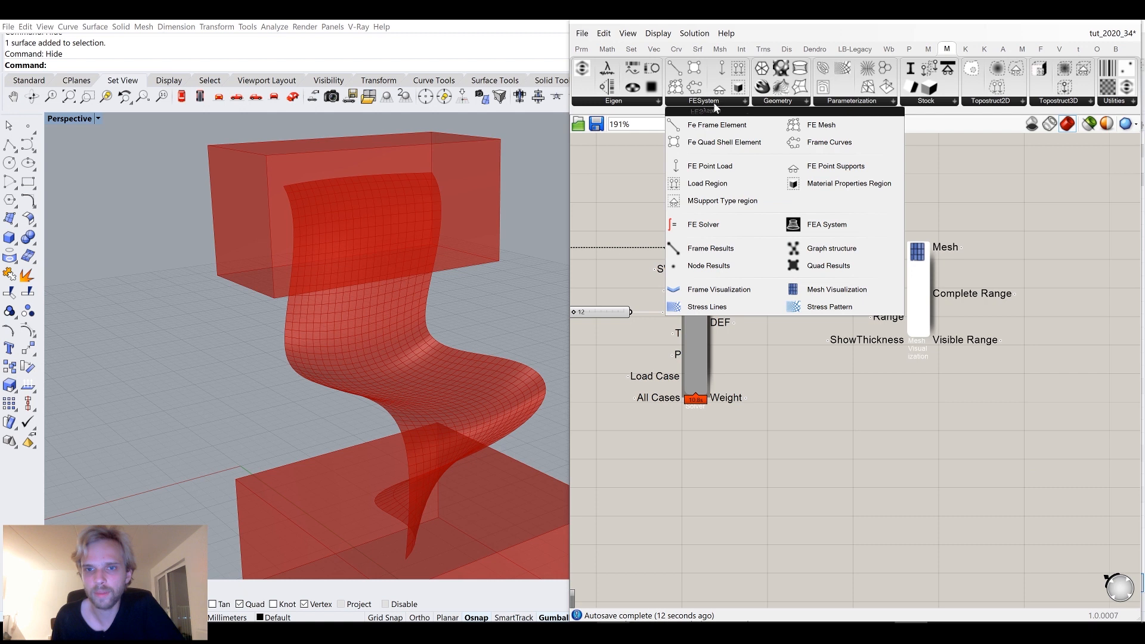
click(849, 267)
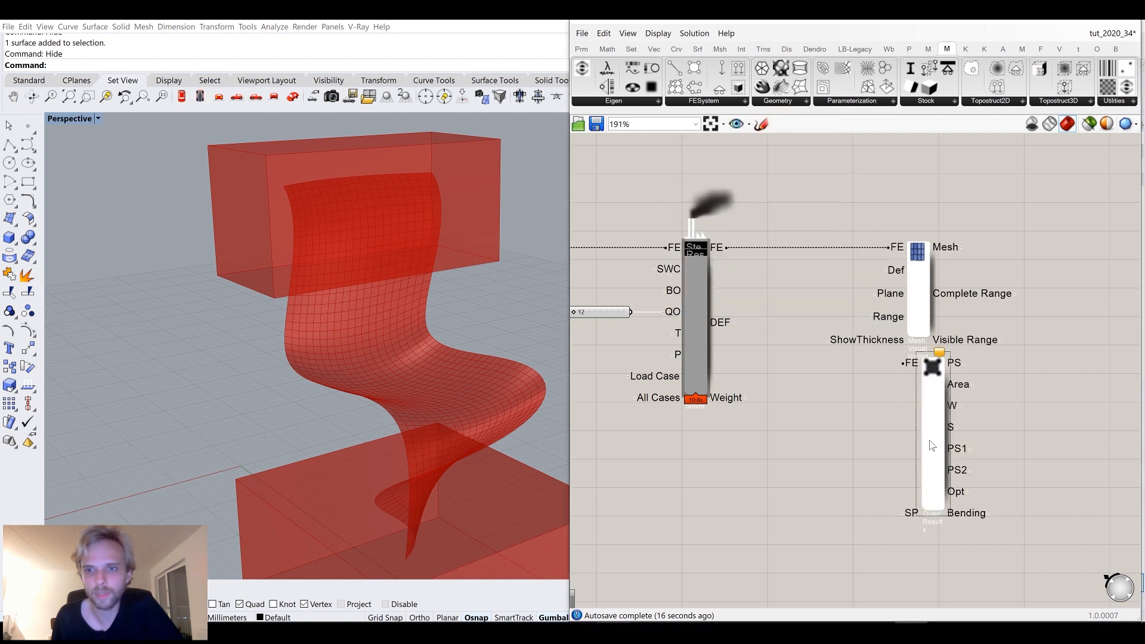
drag(917, 435, 908, 474)
drag(726, 248, 867, 425)
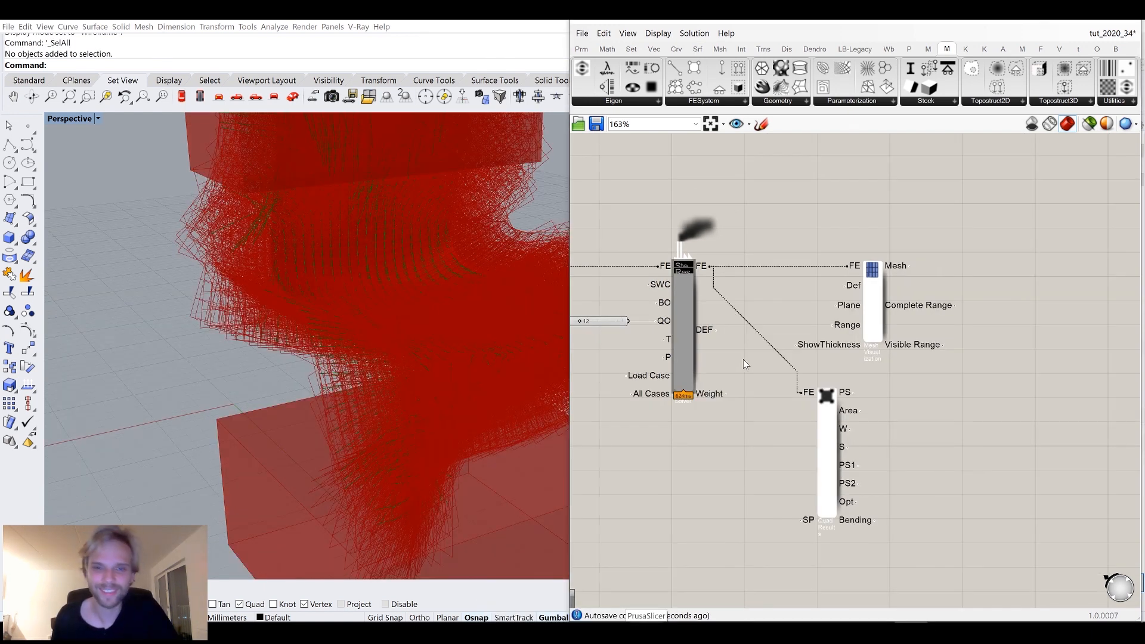
drag(876, 310, 910, 290)
Turn off the preview of the Quad Results component.
click(826, 434)
middle_click(825, 434)
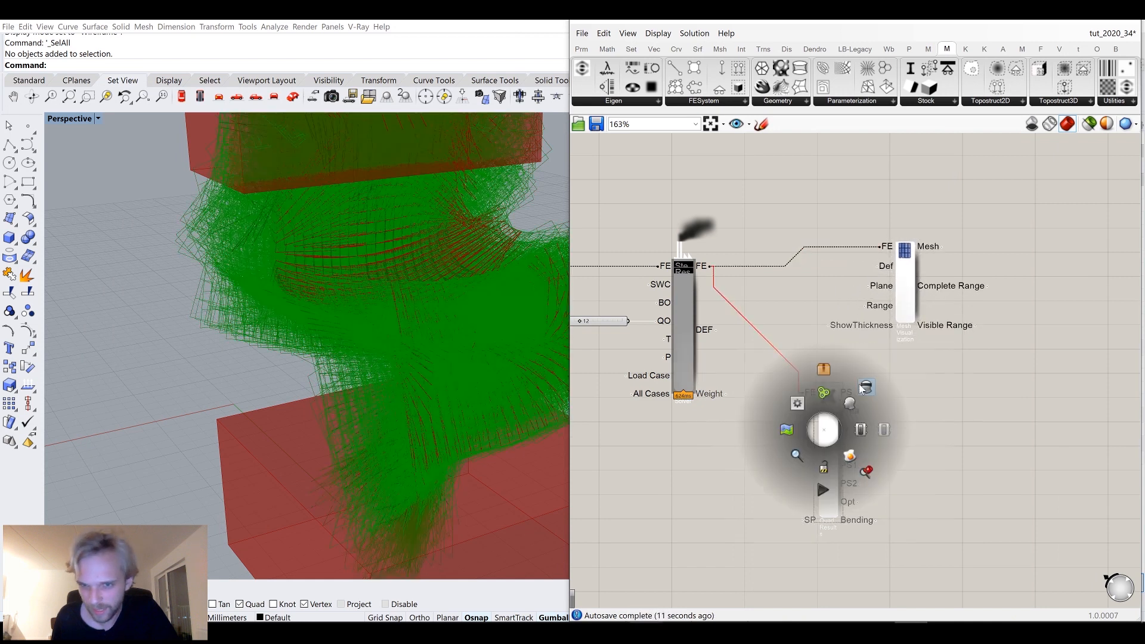
click(825, 388)
Select the analysis setup groups and turn off their preview so only the chair mesh displays.
scroll(420, 328, down, 3)
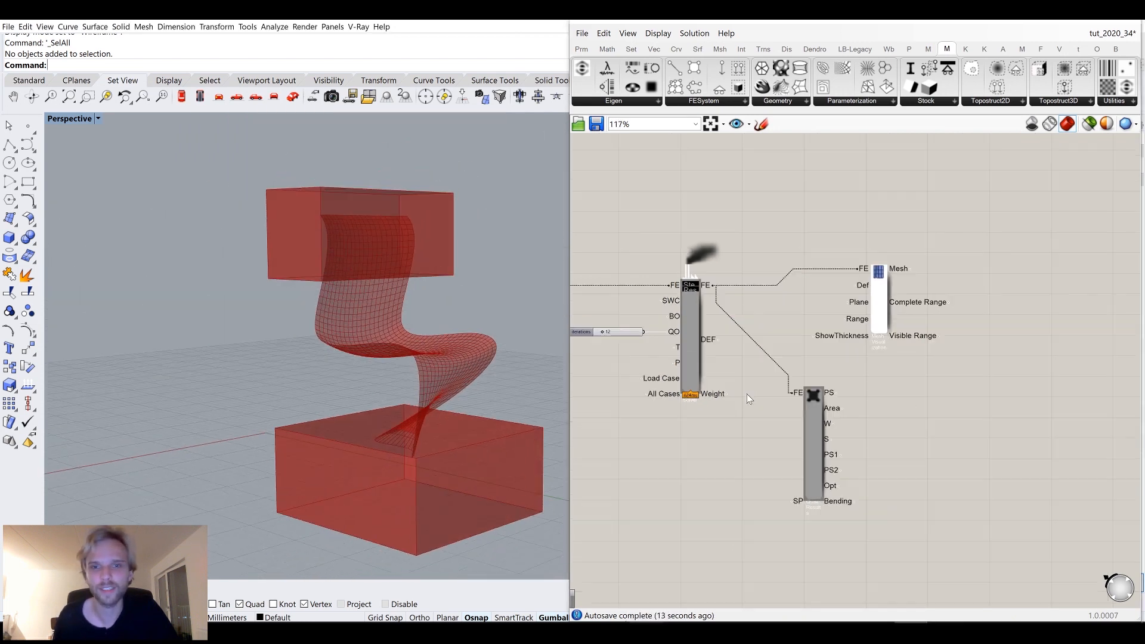
scroll(776, 381, down, 4)
scroll(723, 313, up, 3)
scroll(721, 307, down, 2)
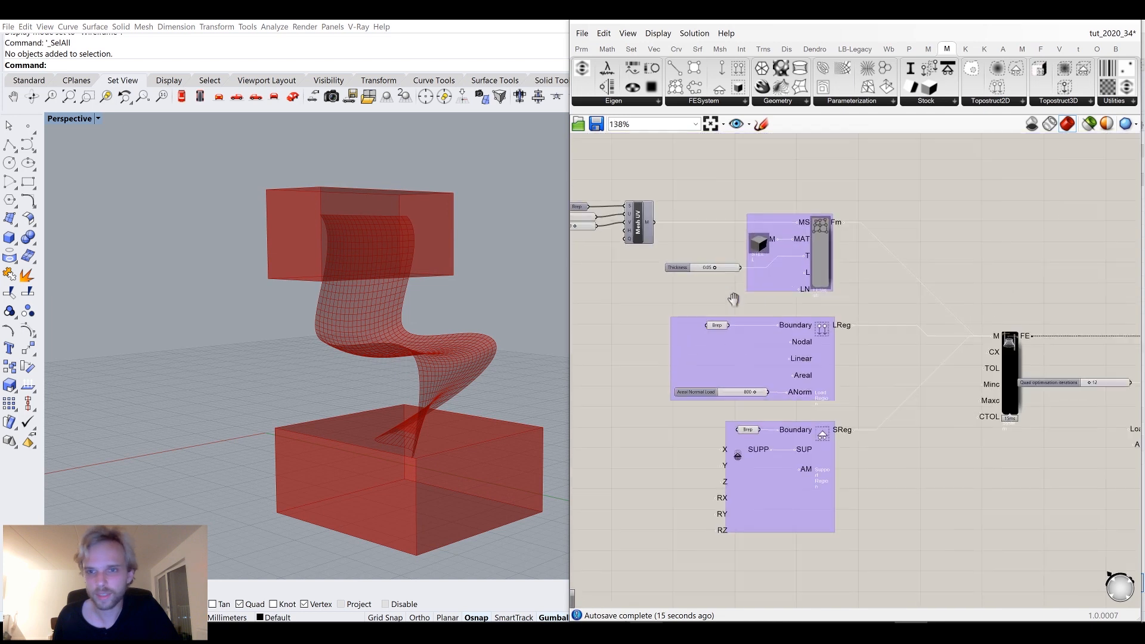
scroll(715, 308, down, 2)
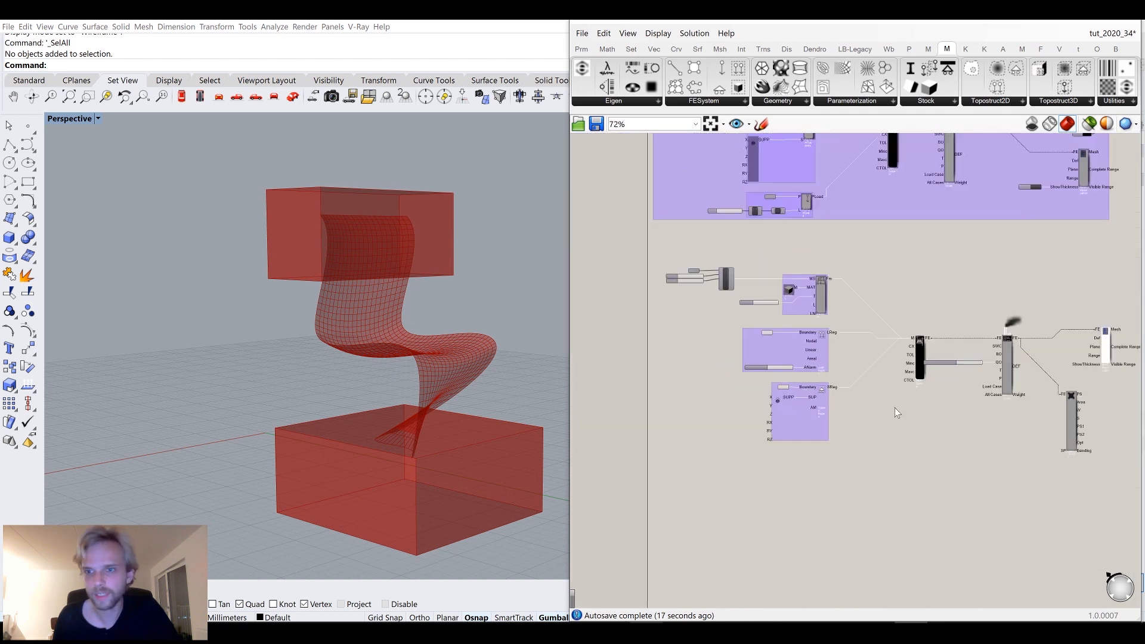
drag(857, 468, 573, 245)
middle_click(574, 244)
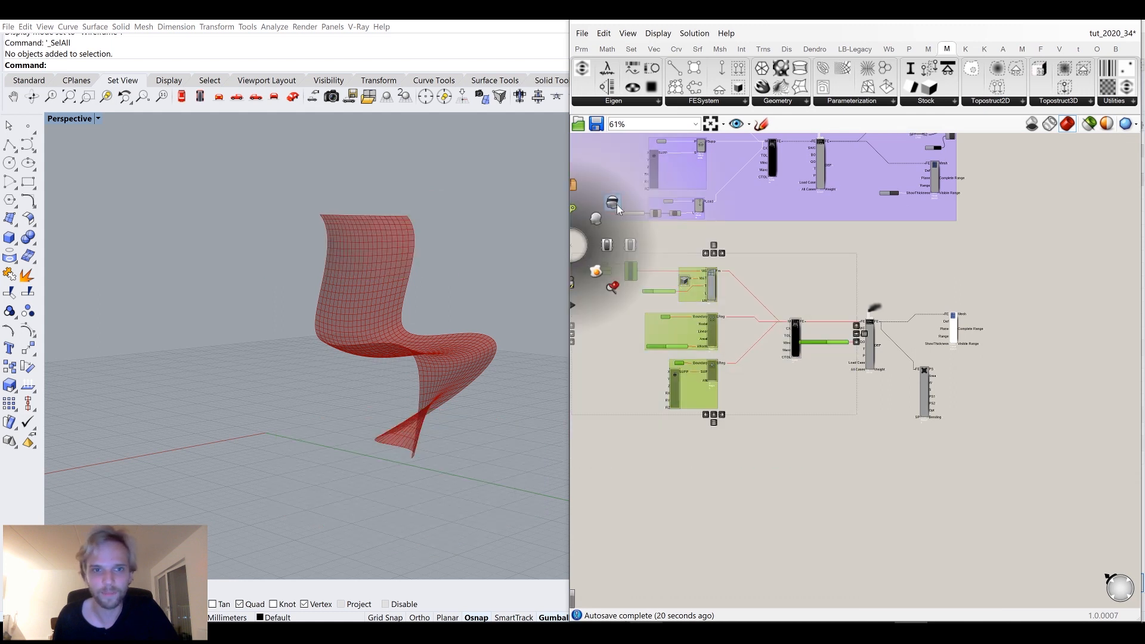
scroll(925, 320, up, 7)
drag(923, 306, 963, 322)
click(843, 240)
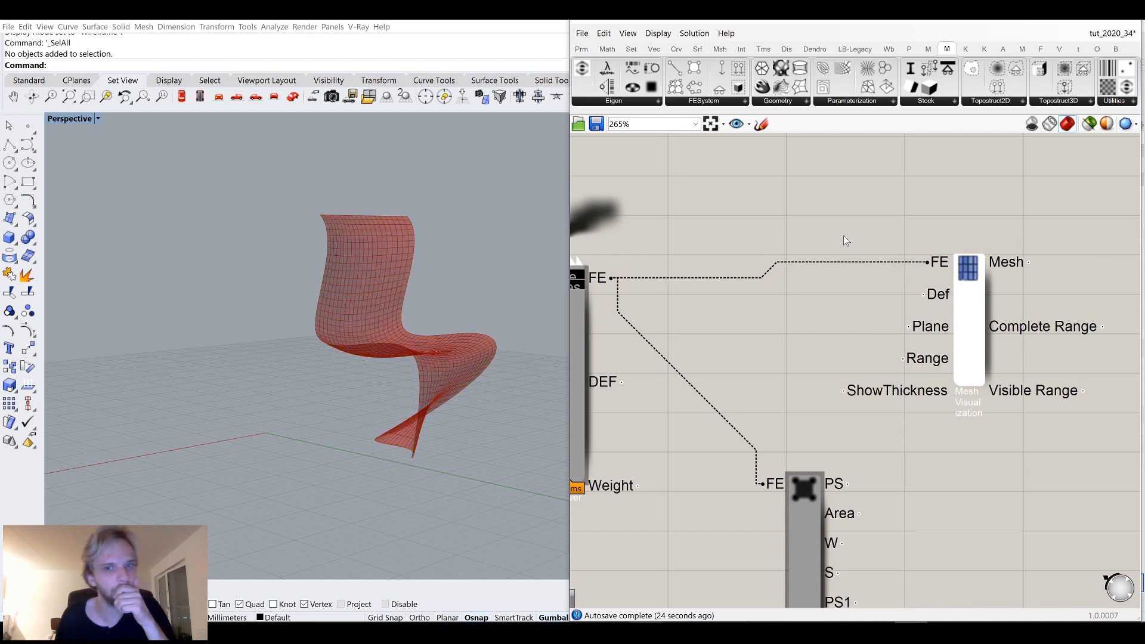
Set the Mesh Visualization mode to VONMISES_STRESS to display stress on the chair.
right_click(968, 303)
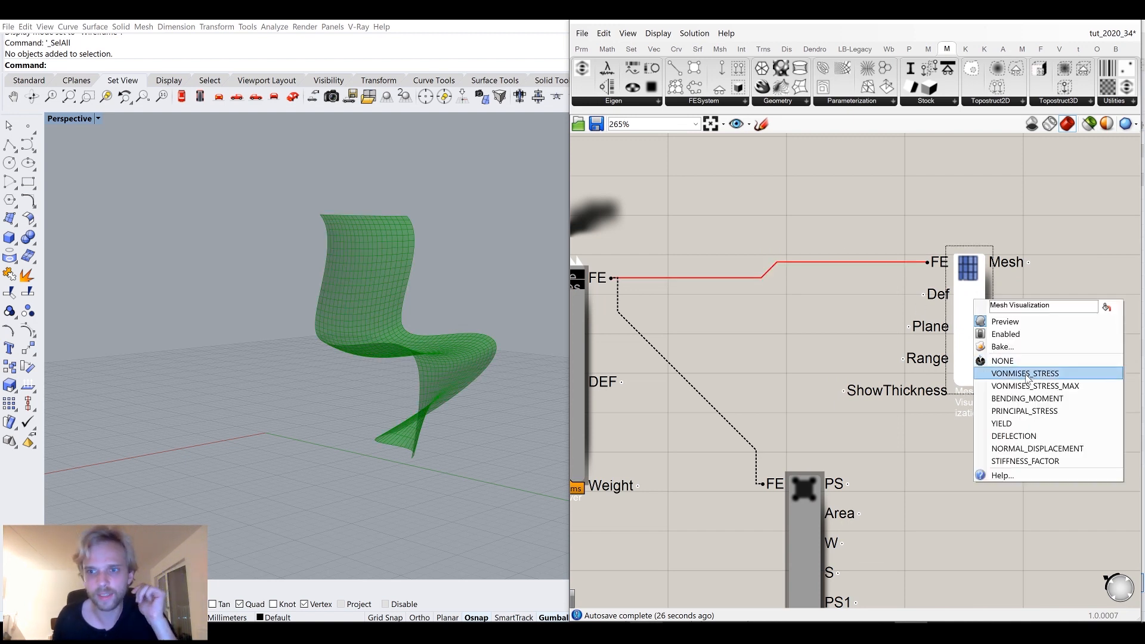
click(1027, 374)
scroll(442, 323, up, 6)
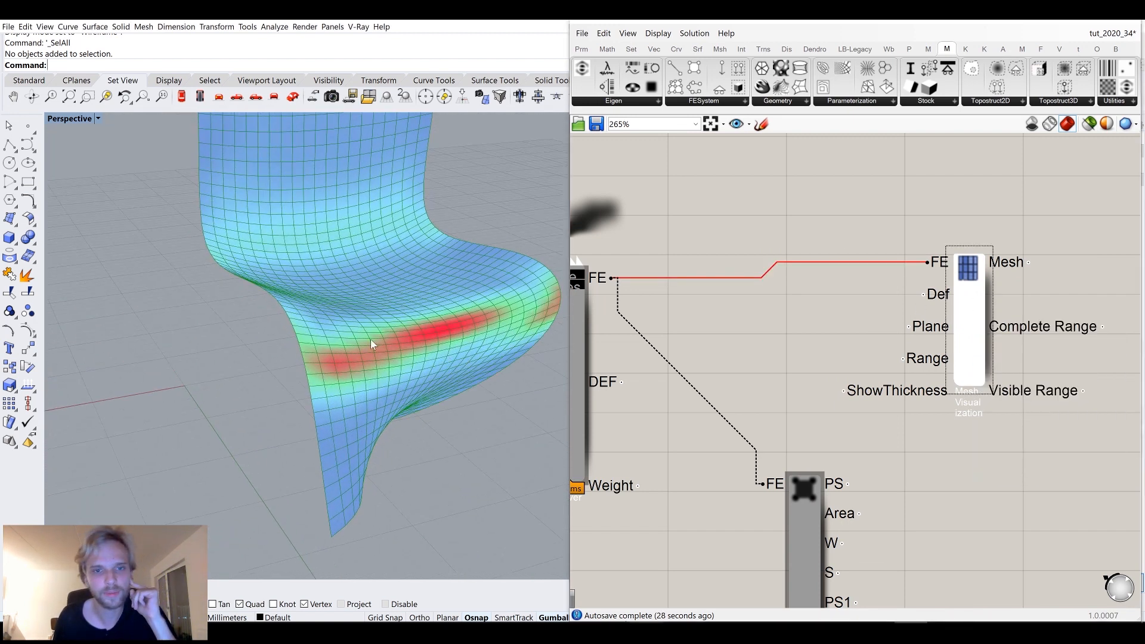
Switch the Mesh Visualization mode to DEFLECTION.
right_click(966, 303)
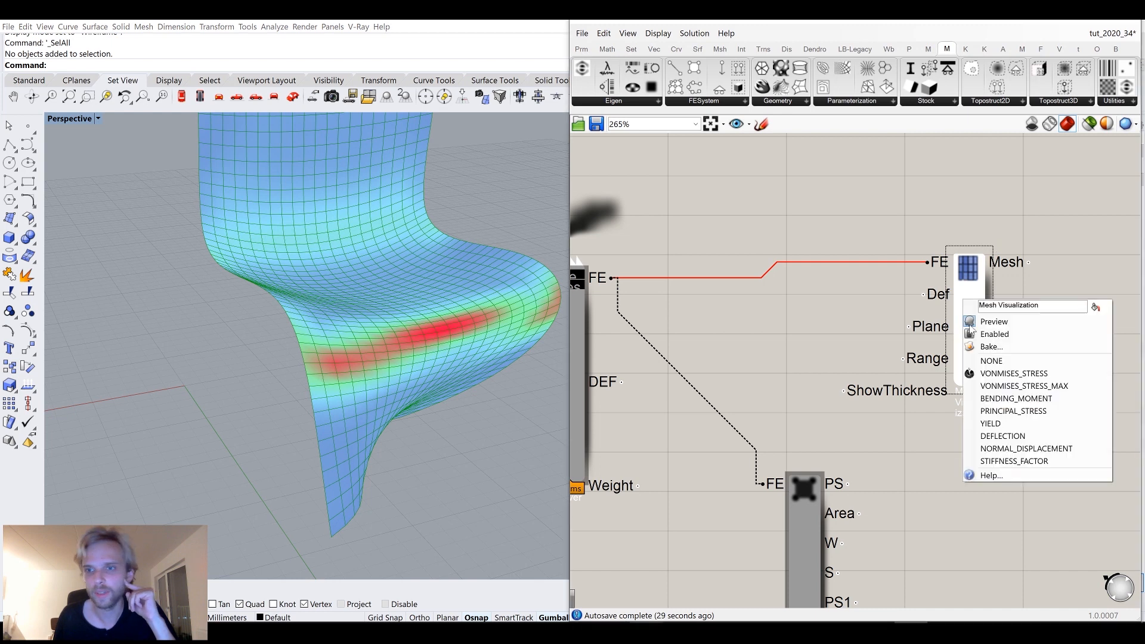
click(1014, 436)
scroll(410, 331, down, 5)
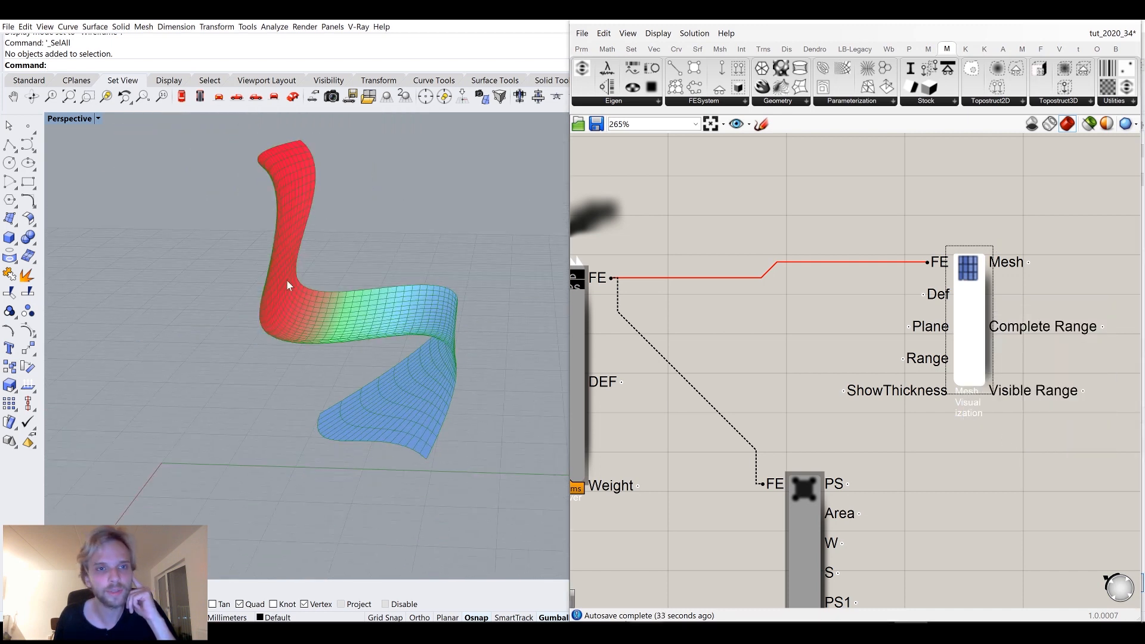
Switch the Mesh Visualization mode to NORMAL_DISPLACEMENT, then to STIFFNESS_FACTOR.
right_click(978, 310)
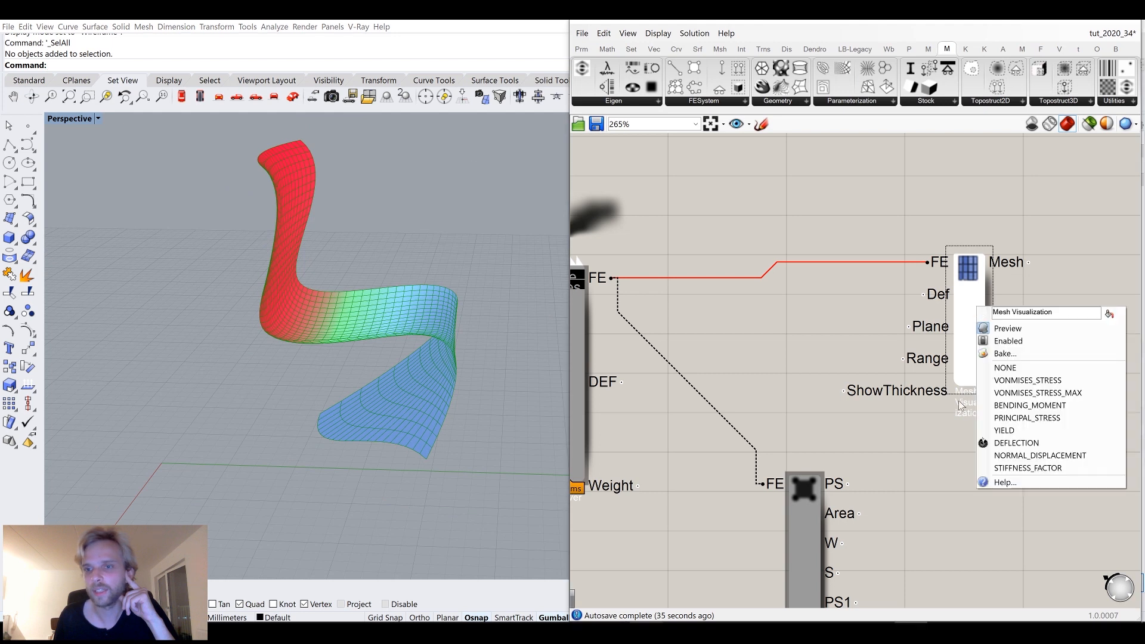
click(1010, 456)
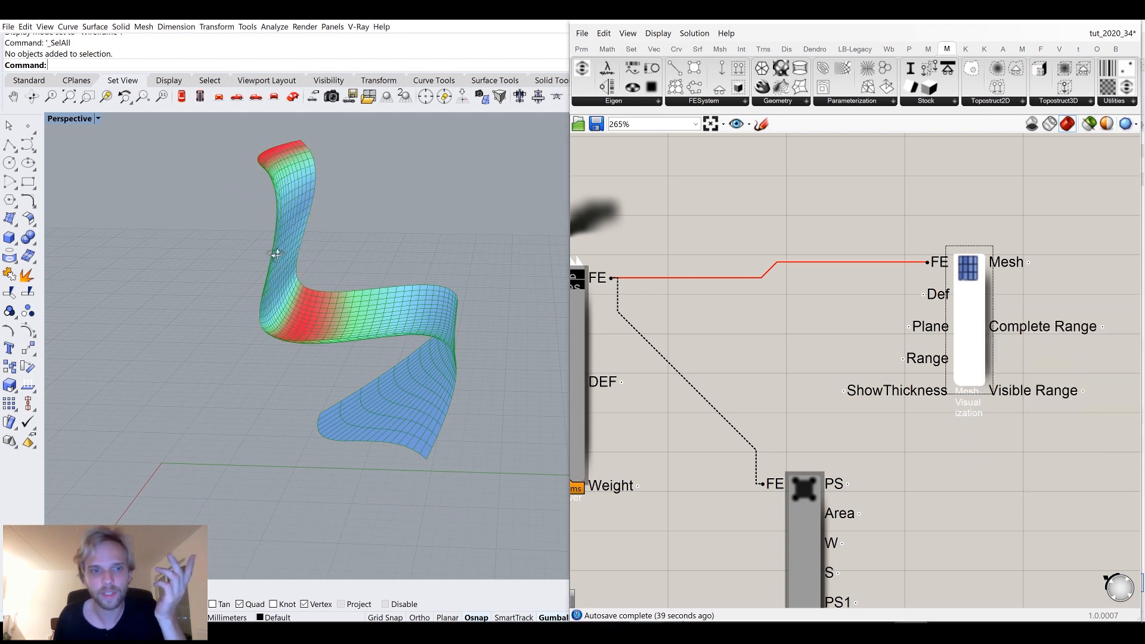
right_click(979, 294)
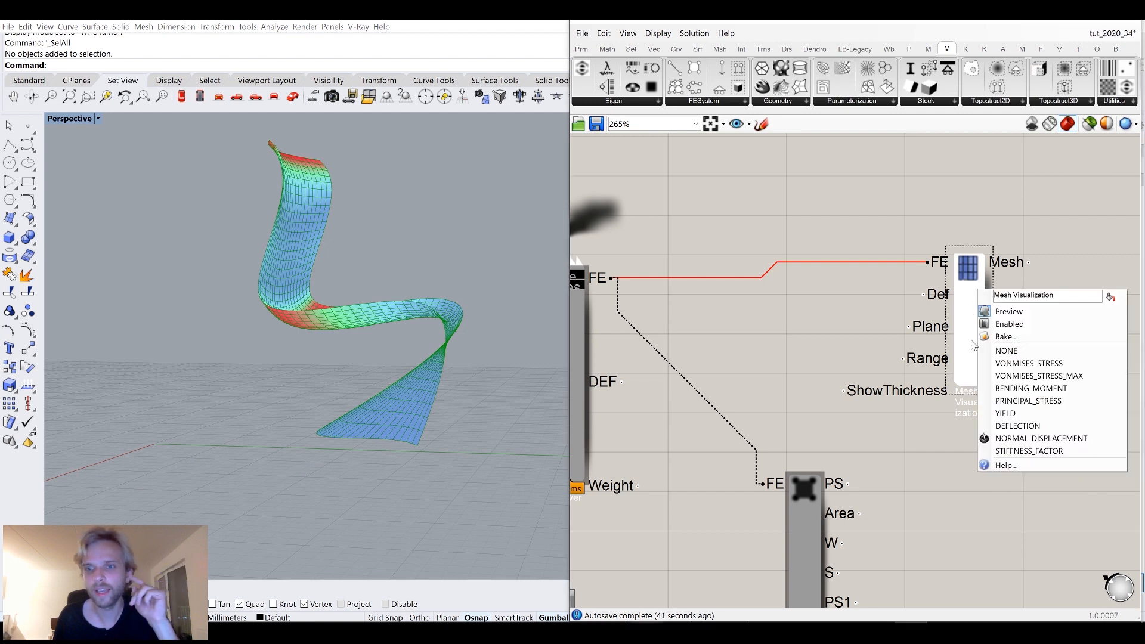
click(1026, 451)
right_drag(365, 281, 358, 356)
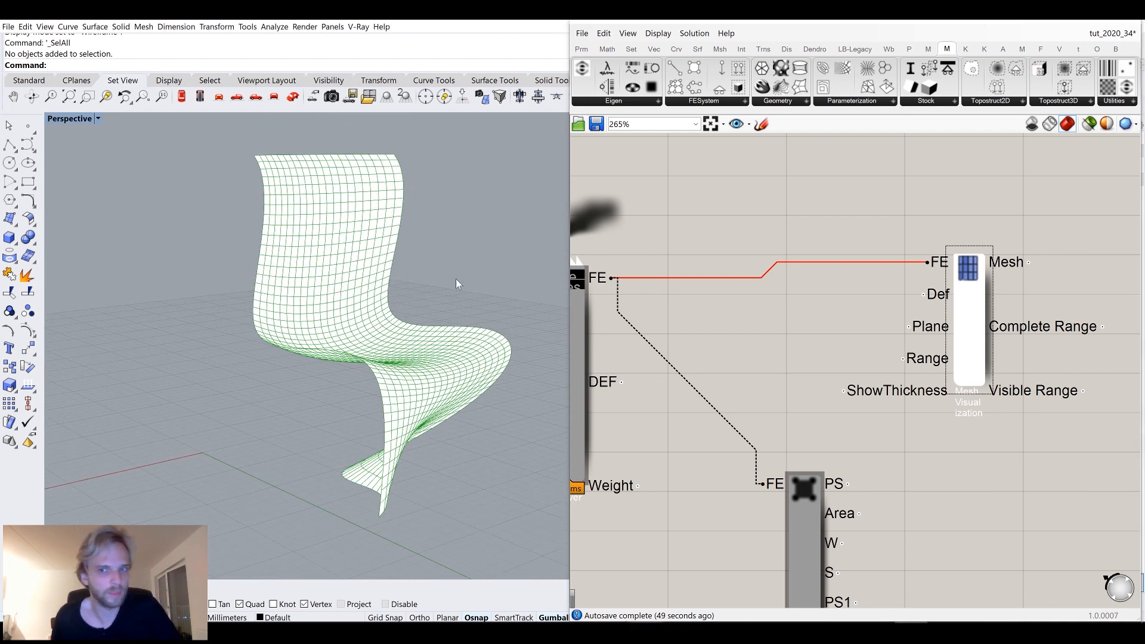
Move the Mesh Visualization component further right on the canvas.
drag(986, 337, 1056, 352)
click(816, 335)
scroll(817, 335, down, 2)
right_drag(849, 351, 1019, 362)
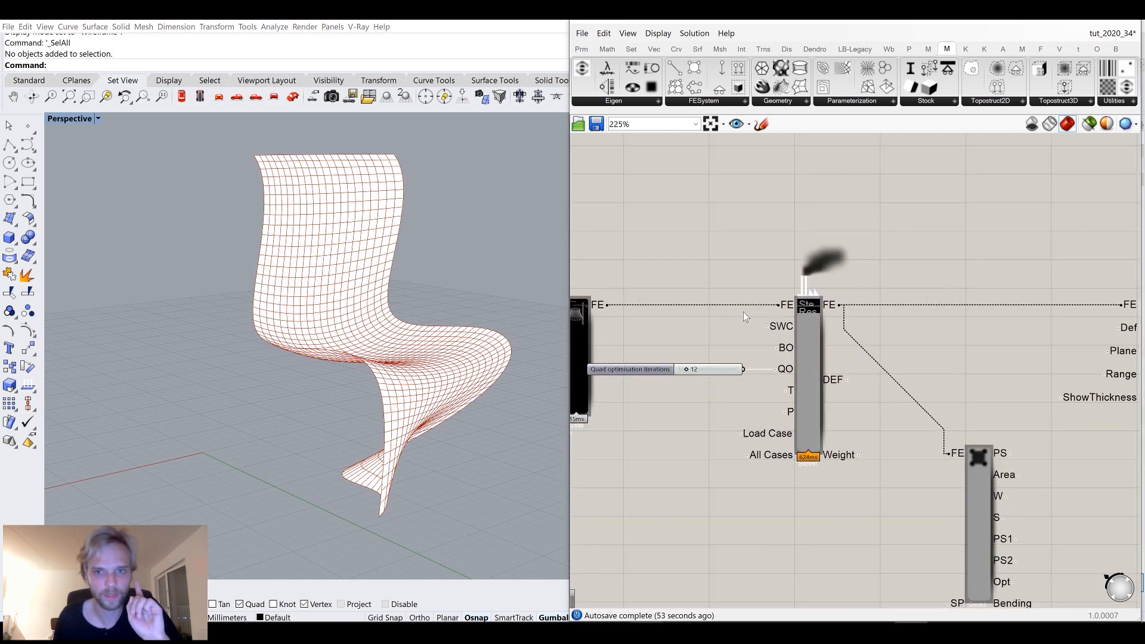
scroll(744, 312, up, 5)
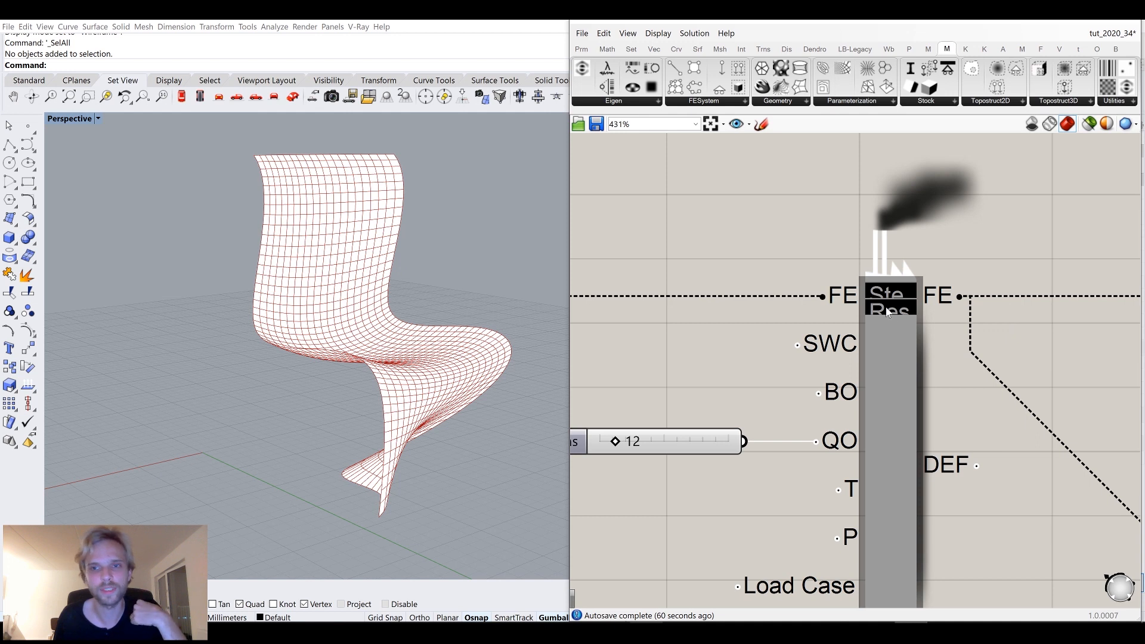
Run the FE Solver's optimisation and orbit the chair to view the resulting material distribution.
click(886, 297)
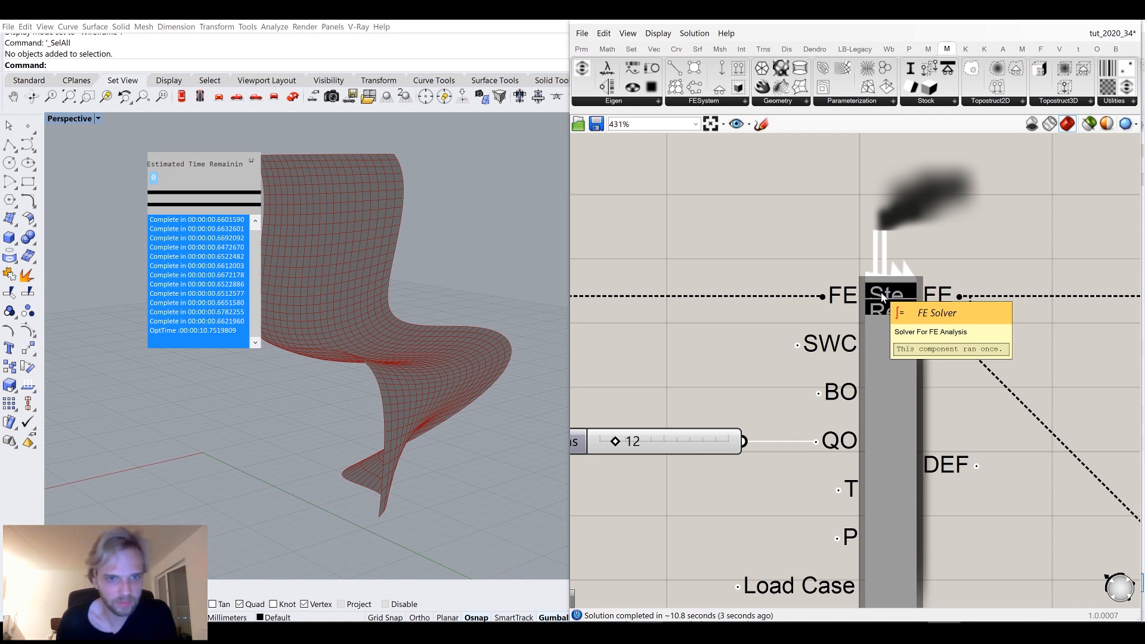
click(883, 296)
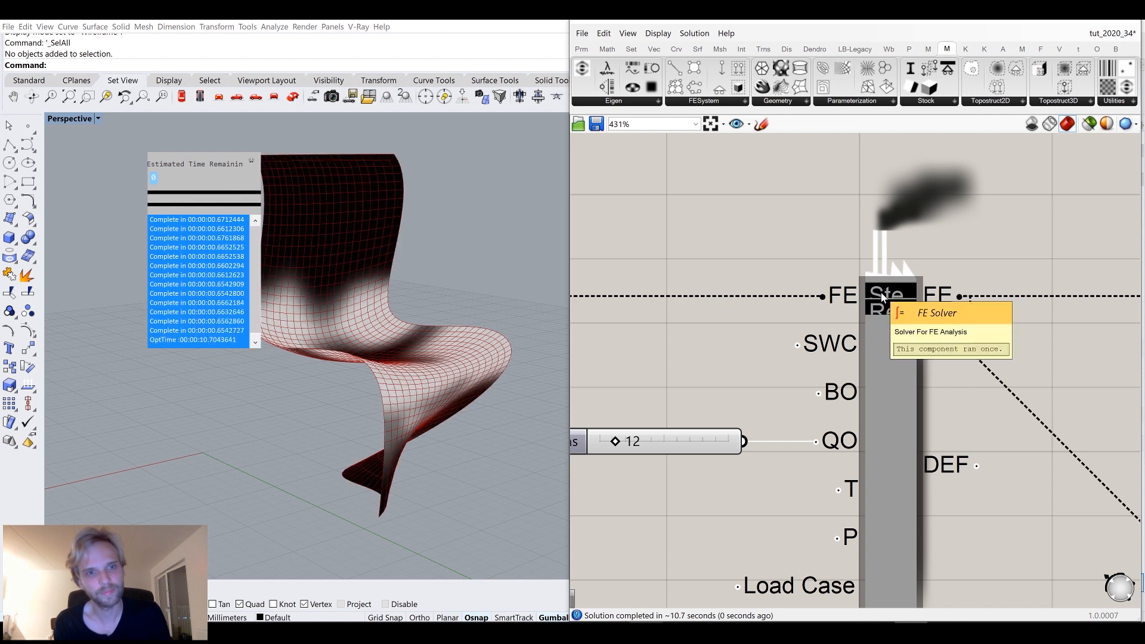
mouse_move(450, 320)
right_down()
mouse_move(414, 307)
mouse_move(418, 356)
mouse_move(439, 273)
mouse_move(513, 223)
mouse_move(417, 319)
right_up()
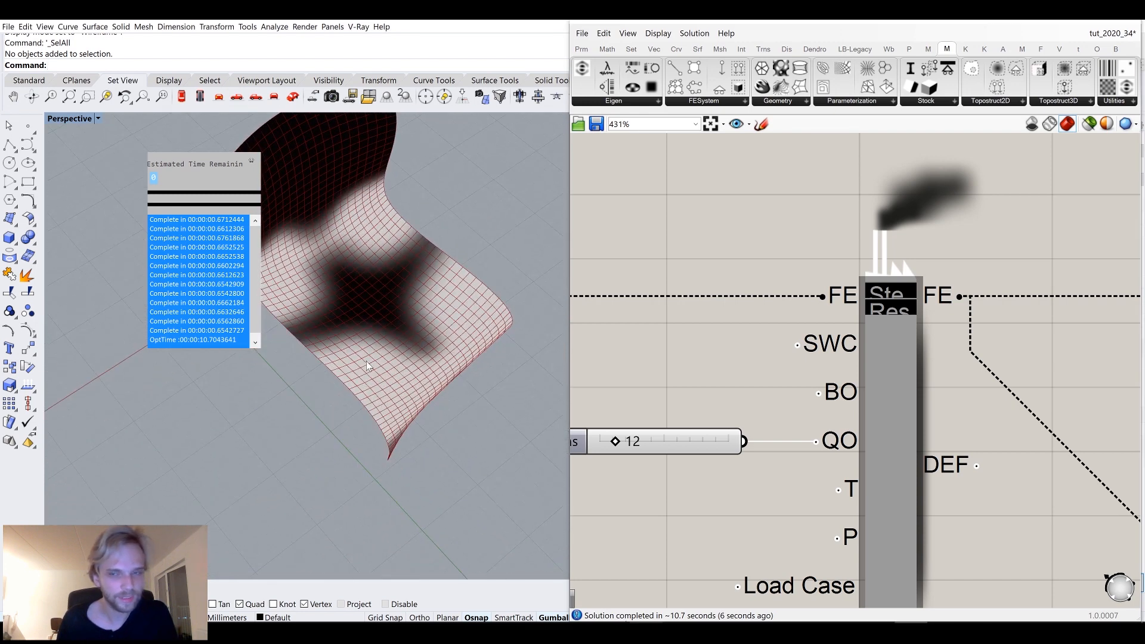
click(882, 296)
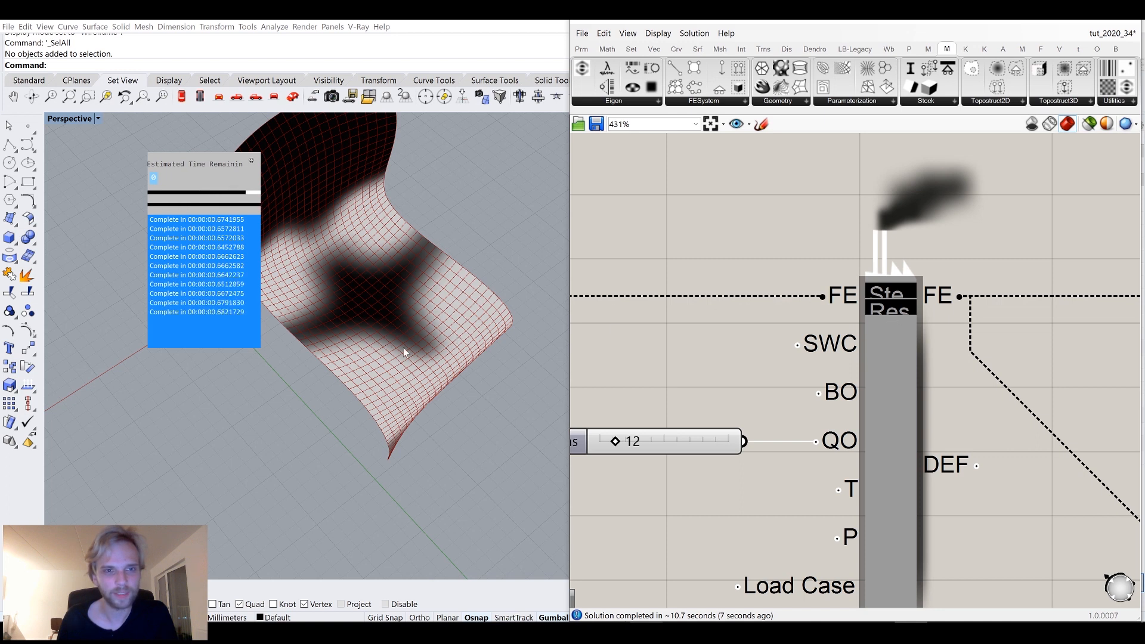
right_drag(419, 313, 494, 265)
right_drag(421, 195, 399, 224)
scroll(800, 373, down, 4)
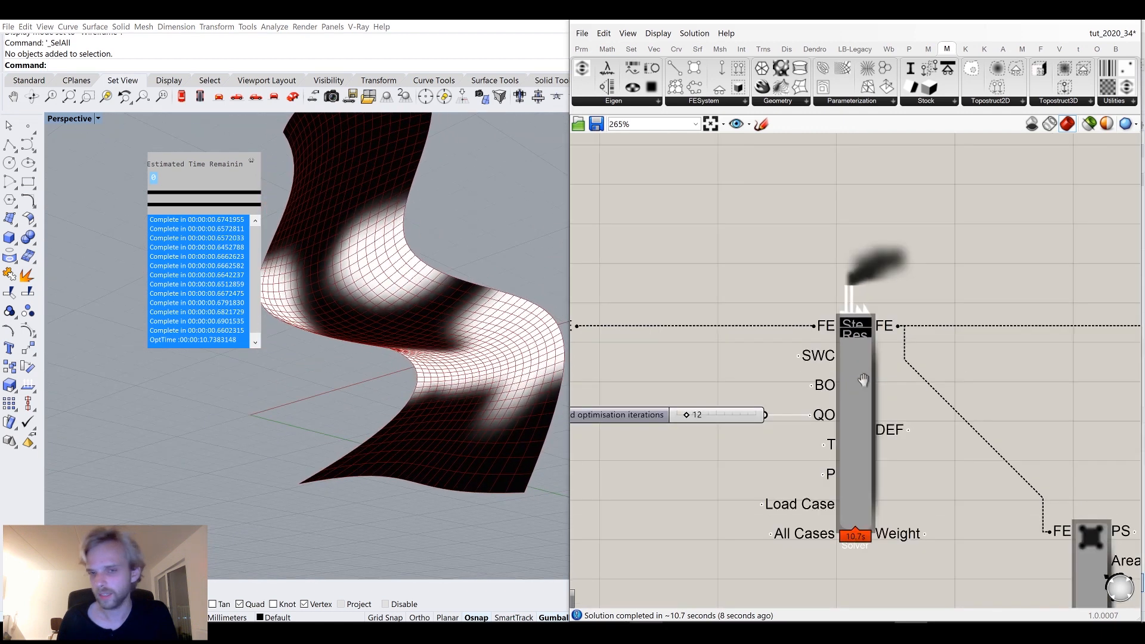
scroll(916, 396, up, 1)
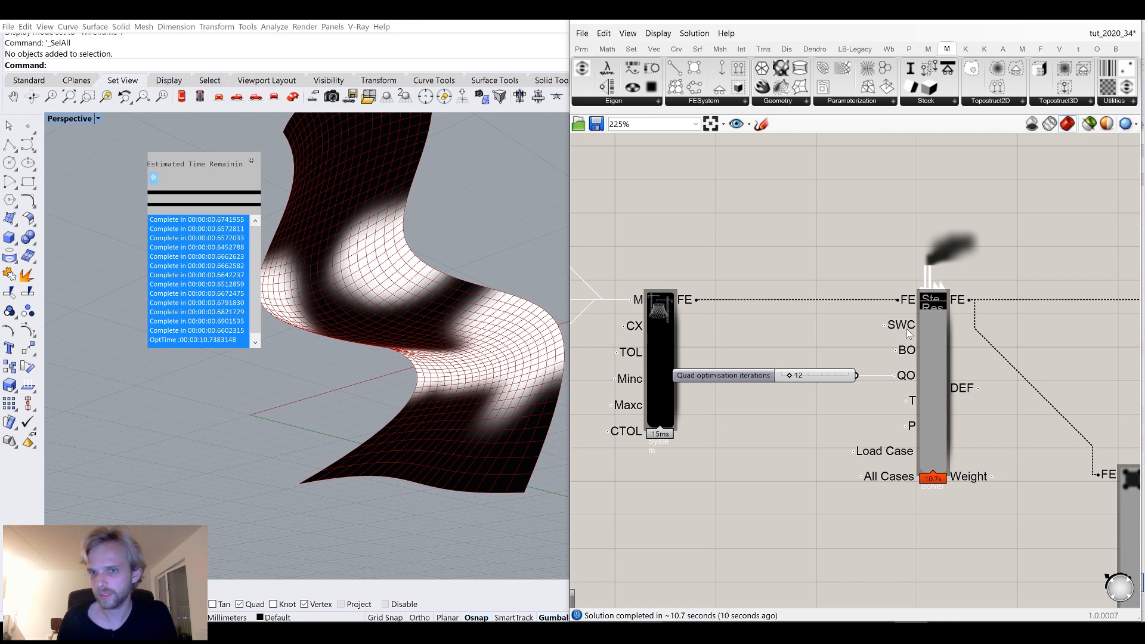
mouse_move(917, 404)
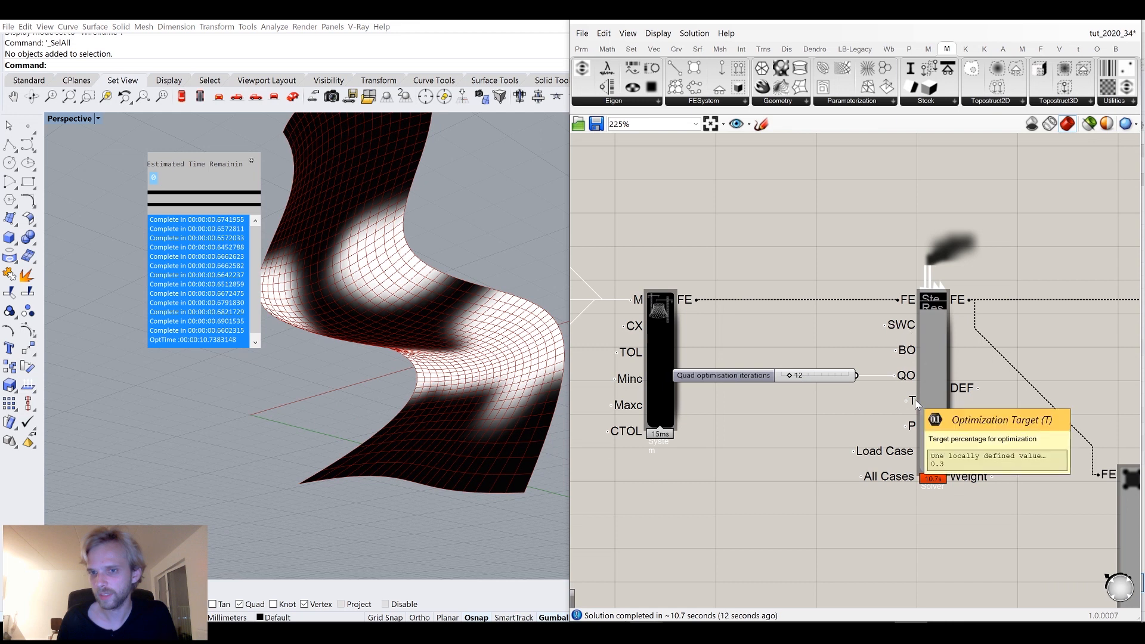
right_drag(388, 268, 414, 312)
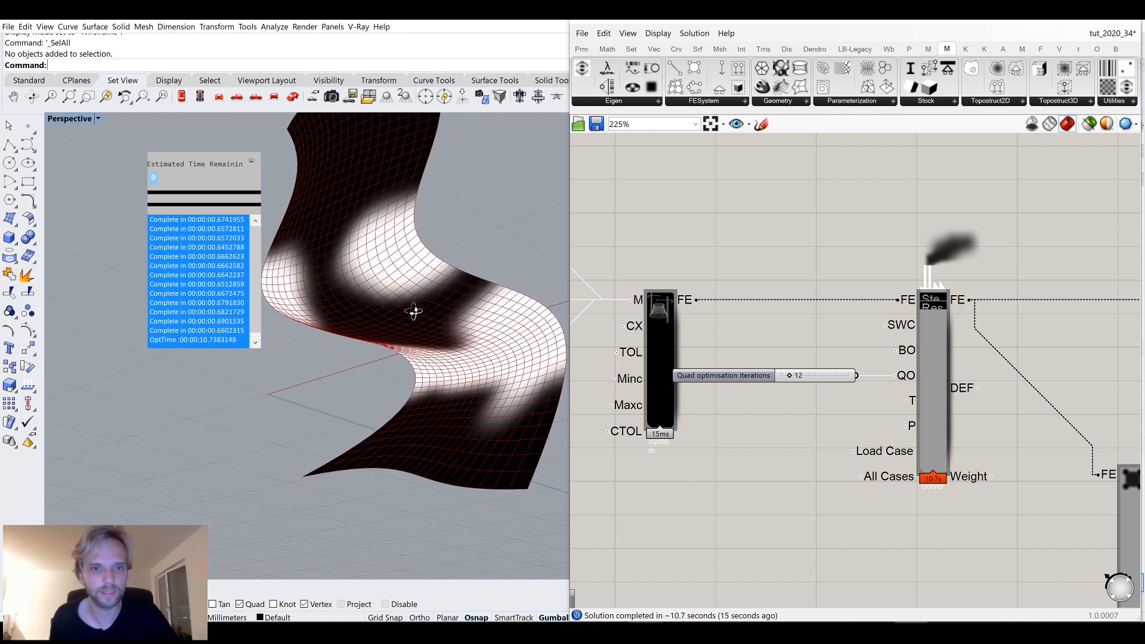
double_click(774, 418)
text(0.2)
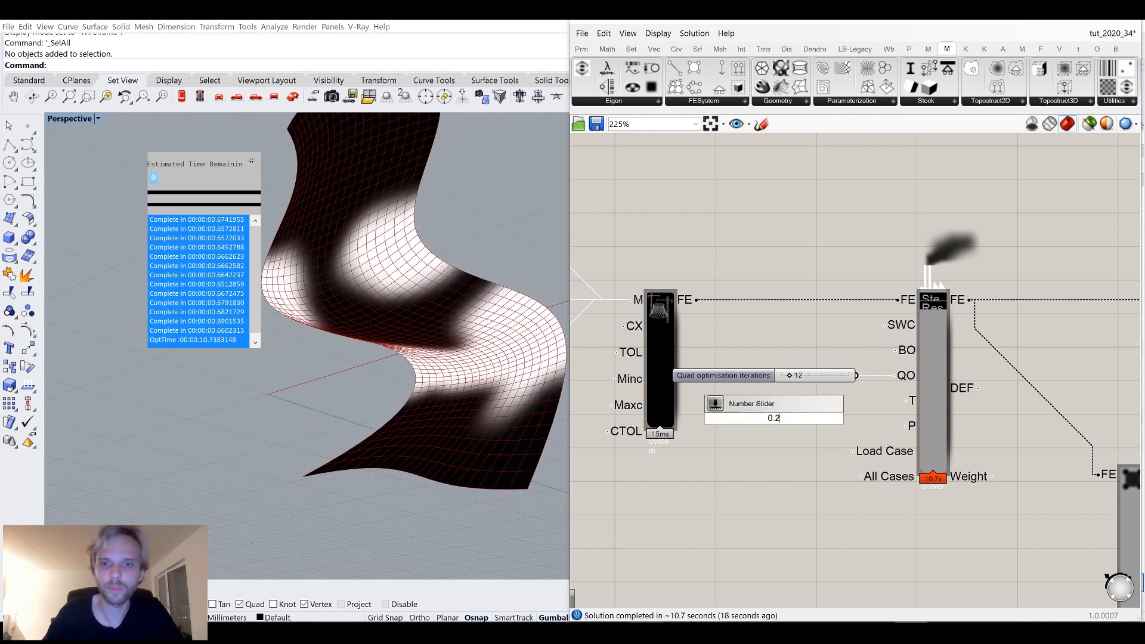
key(Return)
scroll(838, 420, up, 2)
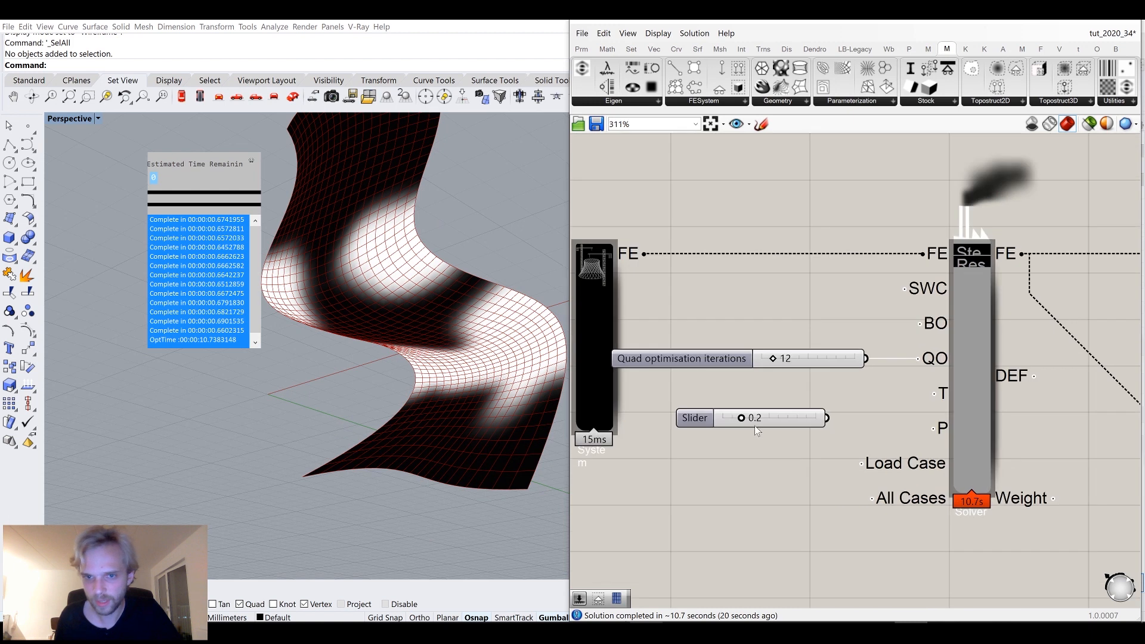
scroll(754, 425, up, 3)
double_click(791, 425)
click(774, 485)
drag(751, 404, 752, 396)
key(Delete)
Add a number slider set to 0.15 and connect it to the solver's Optimization Target input.
double_click(763, 412)
text(0.1)
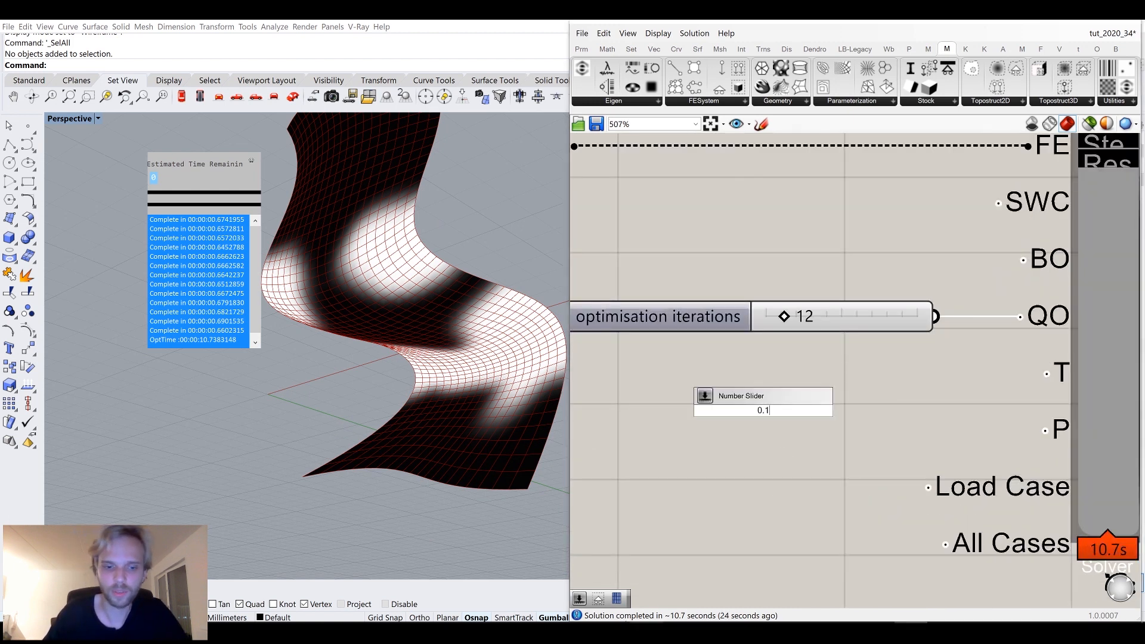
text(5)
key(Return)
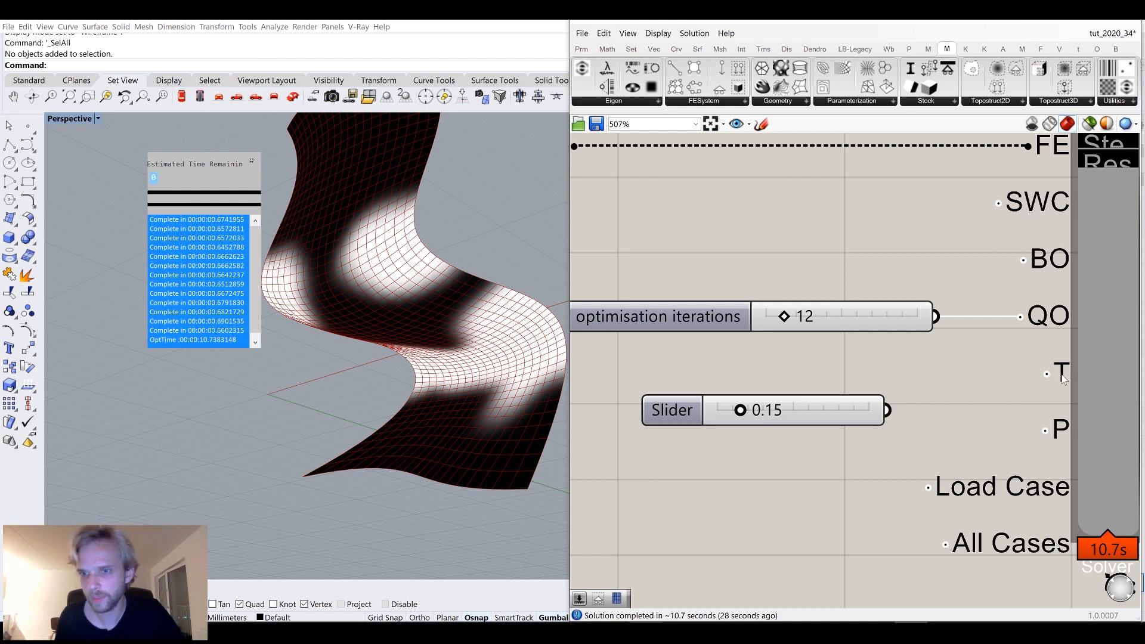
mouse_move(1060, 427)
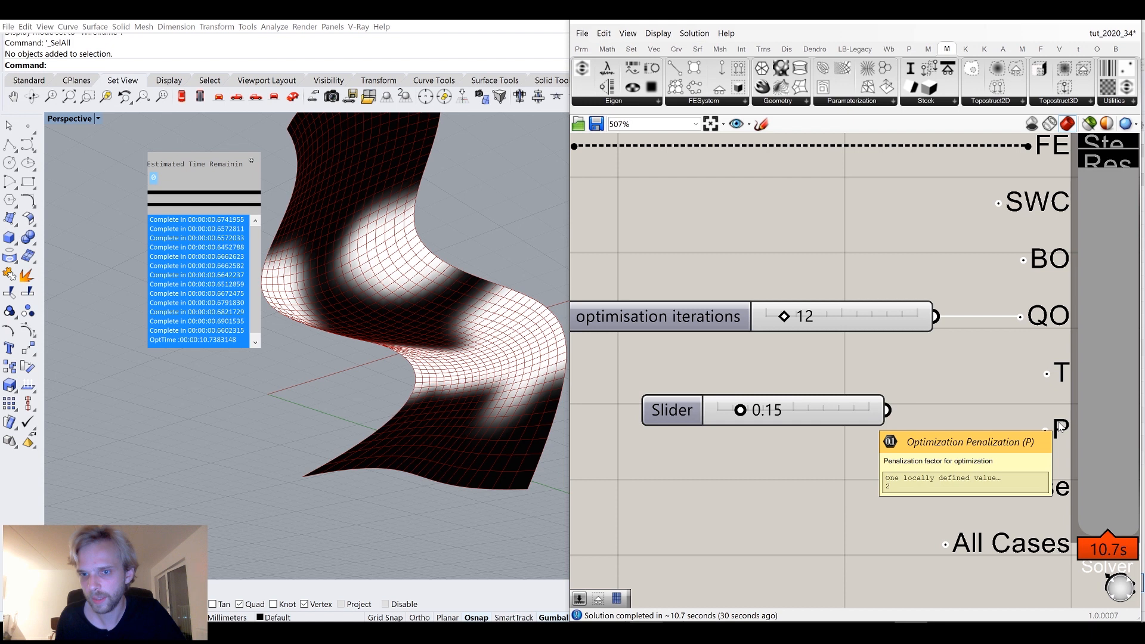
drag(899, 411, 1048, 373)
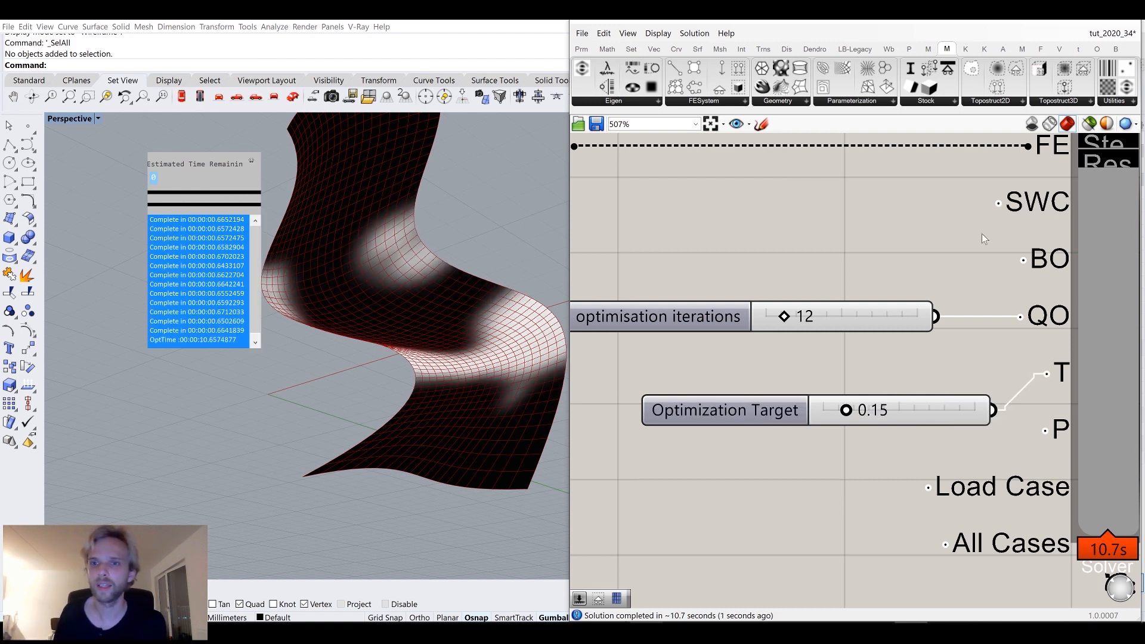
Rerun the FE Solver with the new optimization target and view the result on the chair.
scroll(857, 228, down, 2)
scroll(990, 191, up, 3)
click(1020, 200)
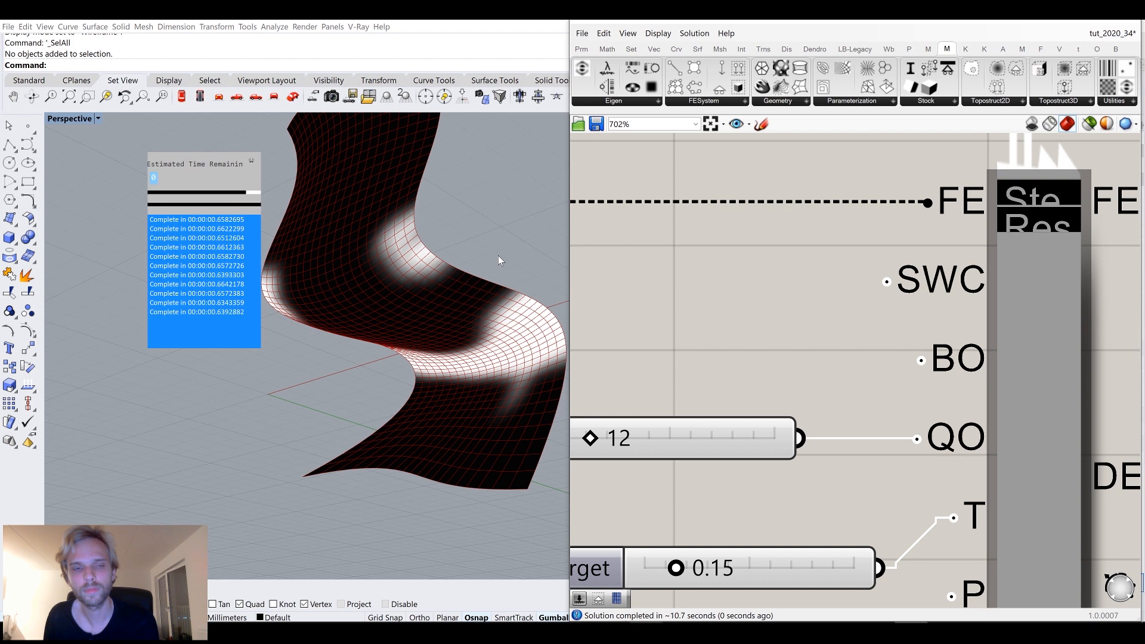
right_drag(499, 260, 431, 334)
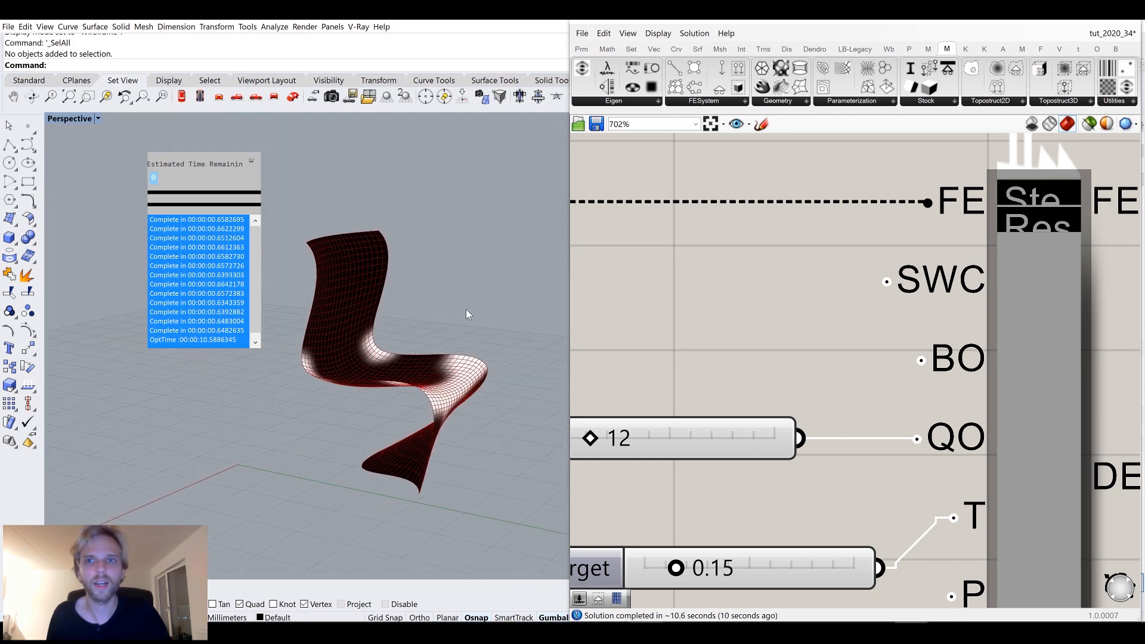
scroll(309, 381, up, 5)
Show the hidden chair surface with ShowSelected and select it.
right_drag(310, 381, 253, 298)
text(howSelected)
key(Return)
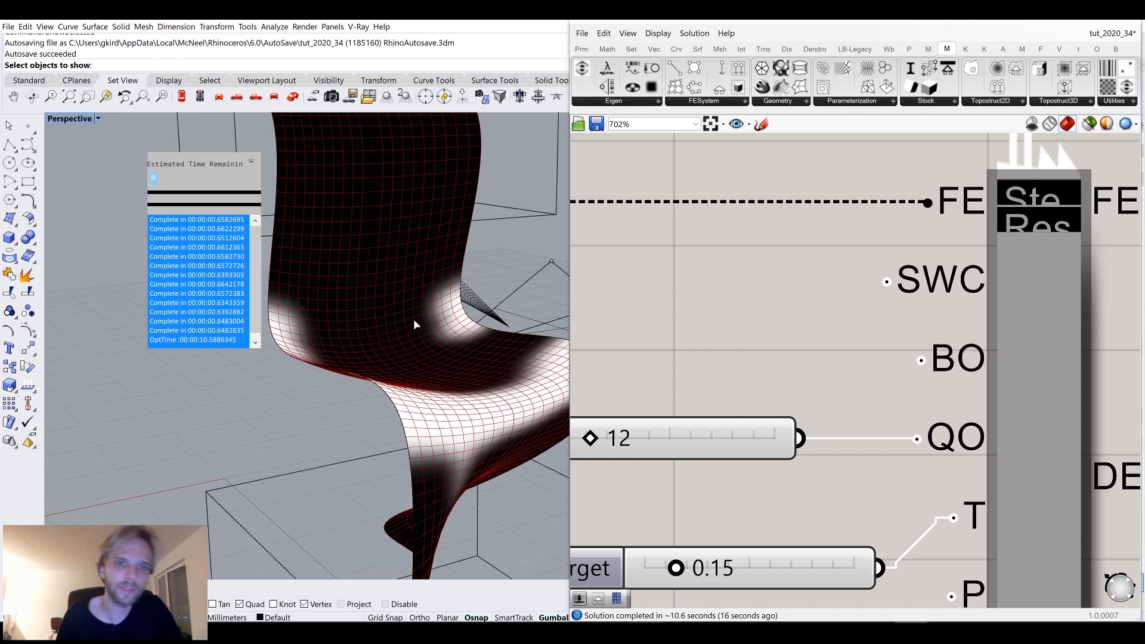
scroll(413, 319, down, 5)
scroll(438, 304, up, 3)
right_click(423, 321)
right_drag(420, 322, 392, 348)
click(420, 341)
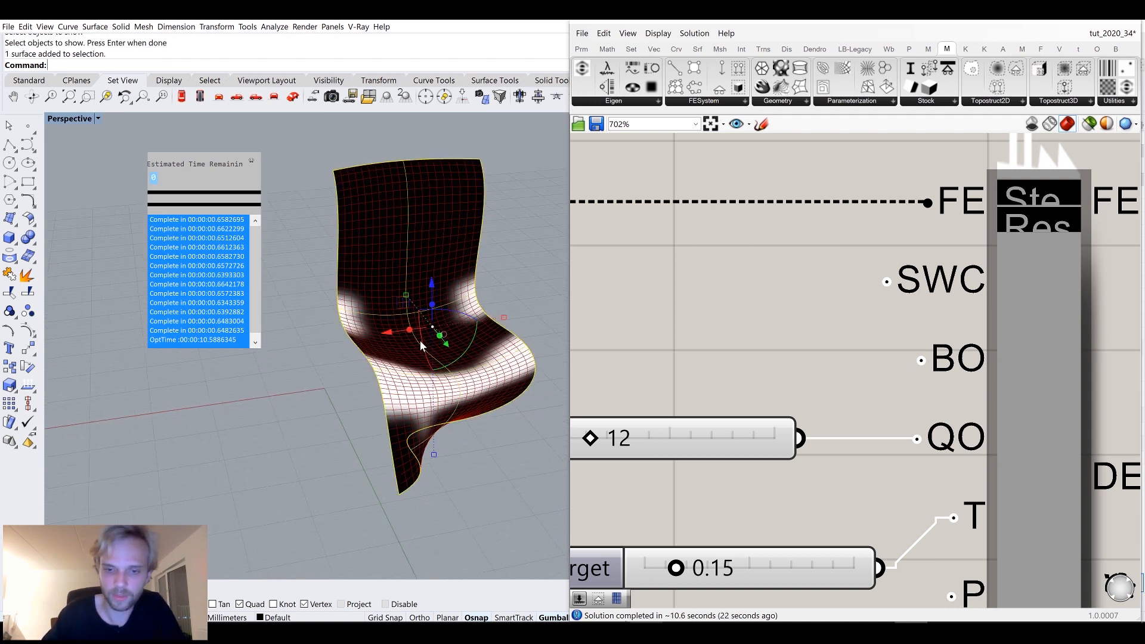
Turn on the surface's control points and move four points to reshape the chair.
key(F10)
right_drag(420, 341, 388, 518)
drag(390, 486, 448, 453)
mouse_move(424, 477)
right_down()
mouse_move(477, 395)
mouse_move(422, 483)
right_up()
drag(405, 515, 392, 496)
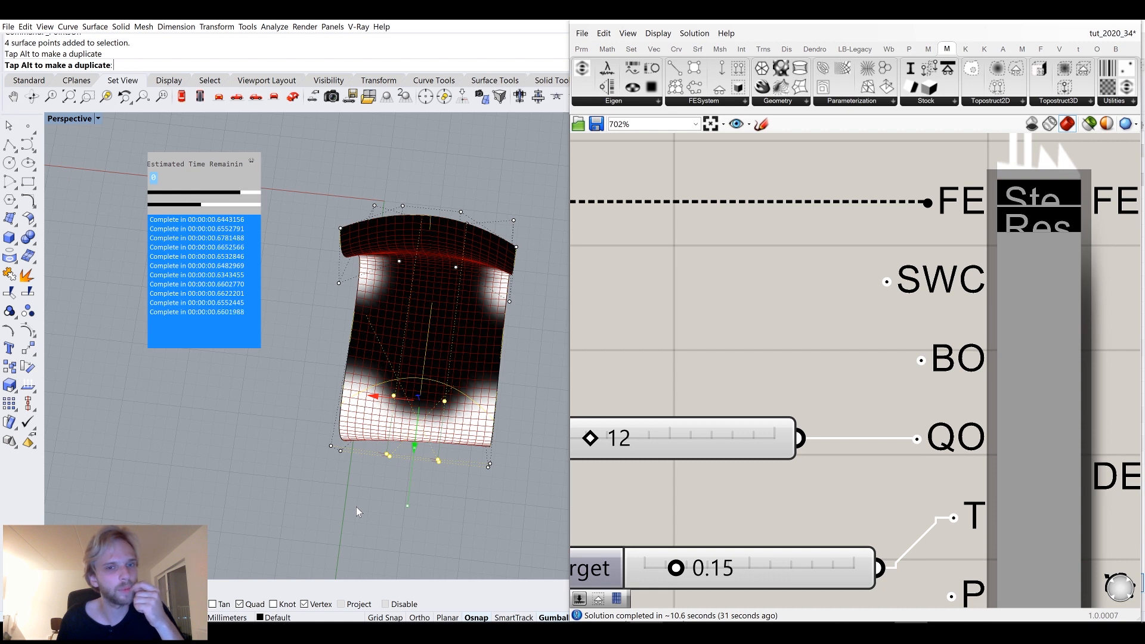
right_drag(359, 524, 384, 384)
click(388, 486)
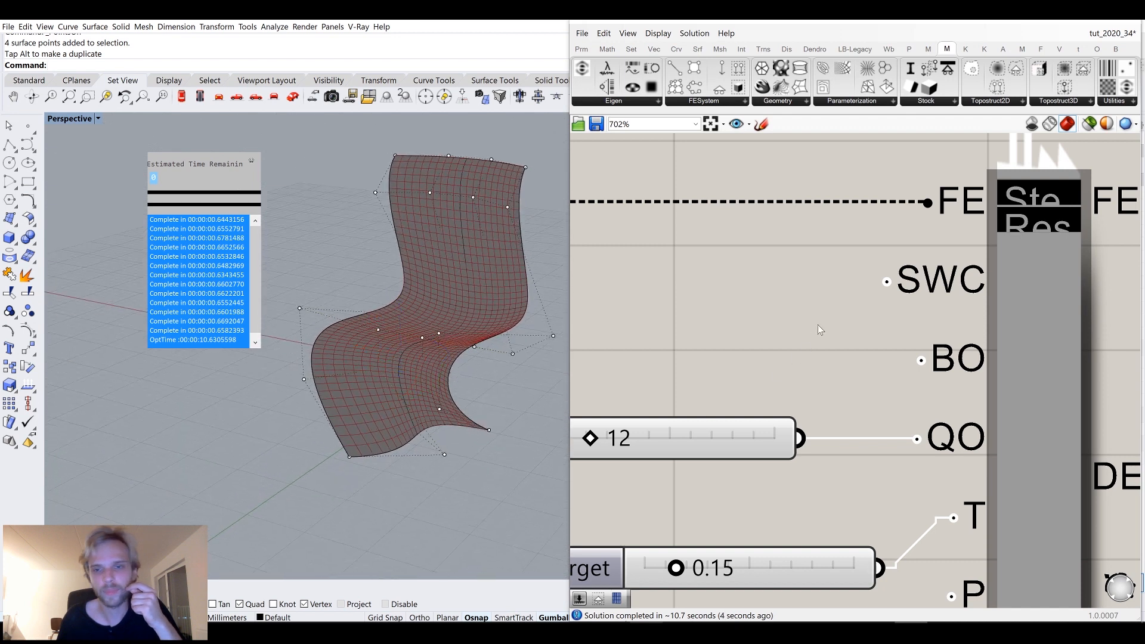
Orbit and zoom around the reshaped chair to inspect the recomputed optimisation result.
scroll(817, 325, down, 5)
scroll(918, 260, up, 4)
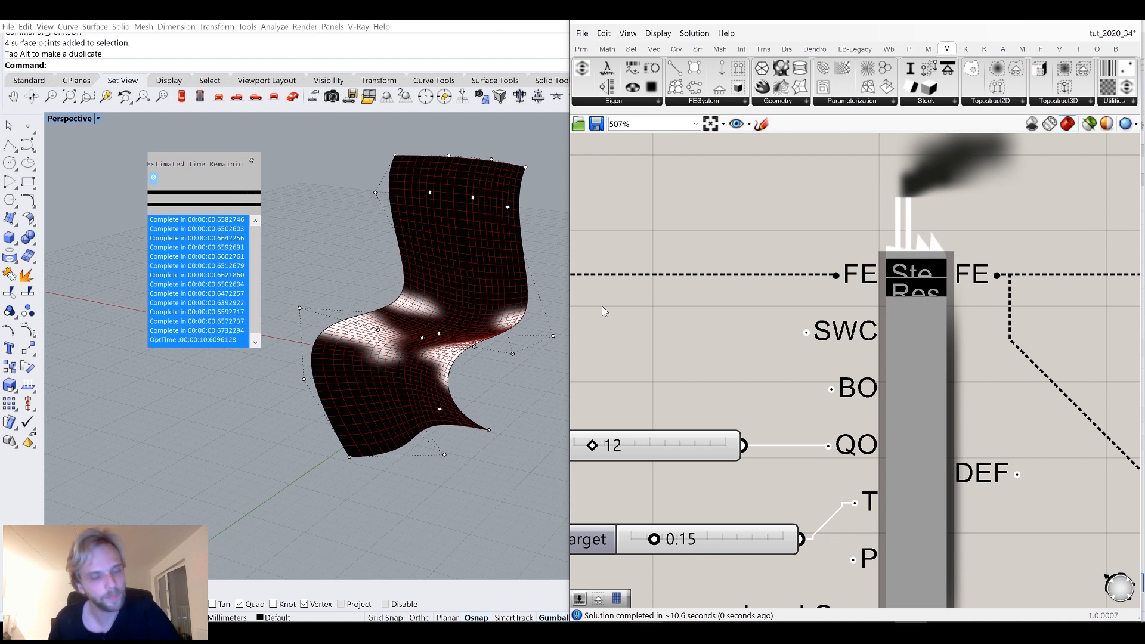
mouse_move(442, 316)
right_down()
mouse_move(439, 345)
mouse_move(506, 300)
mouse_move(455, 317)
right_up()
scroll(358, 343, up, 5)
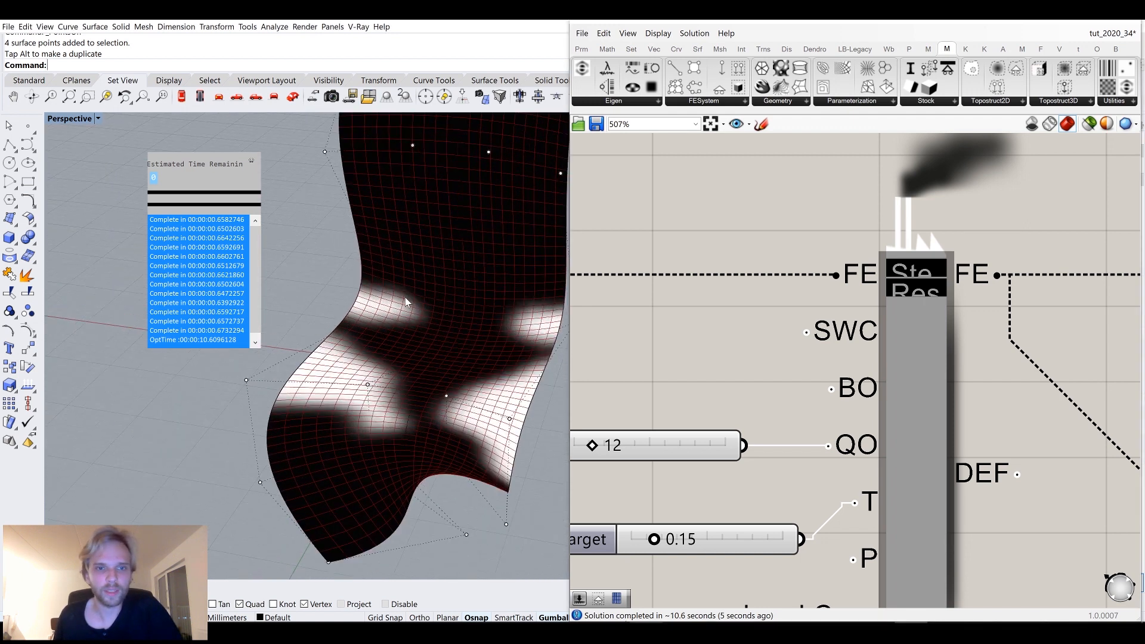
scroll(336, 334, down, 5)
right_drag(337, 334, 398, 395)
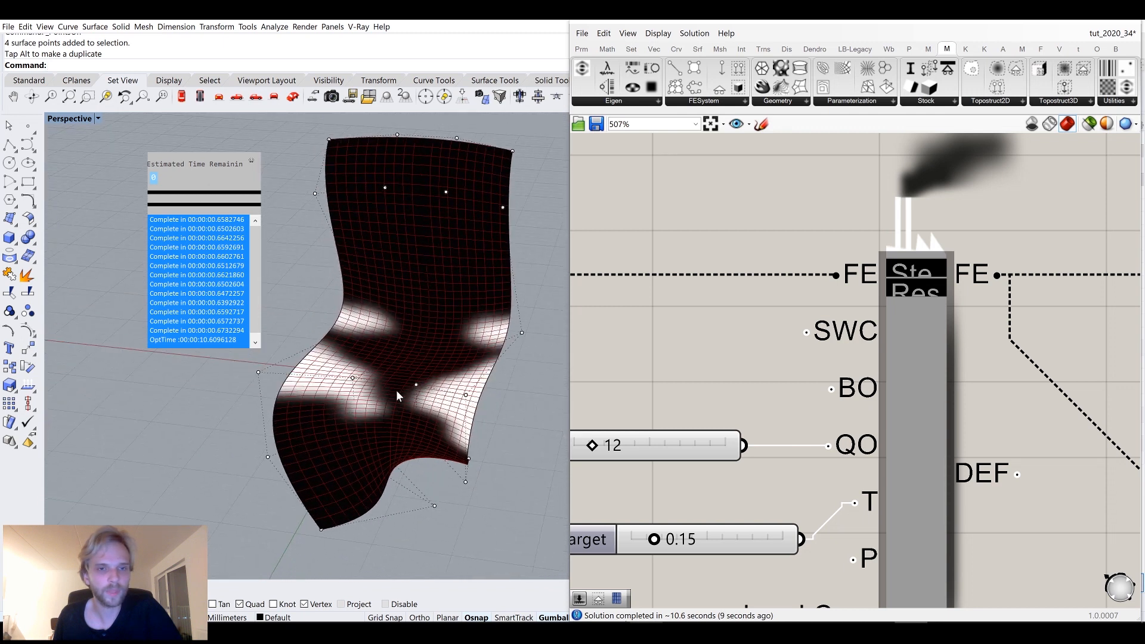
scroll(699, 332, down, 5)
right_drag(948, 339, 819, 352)
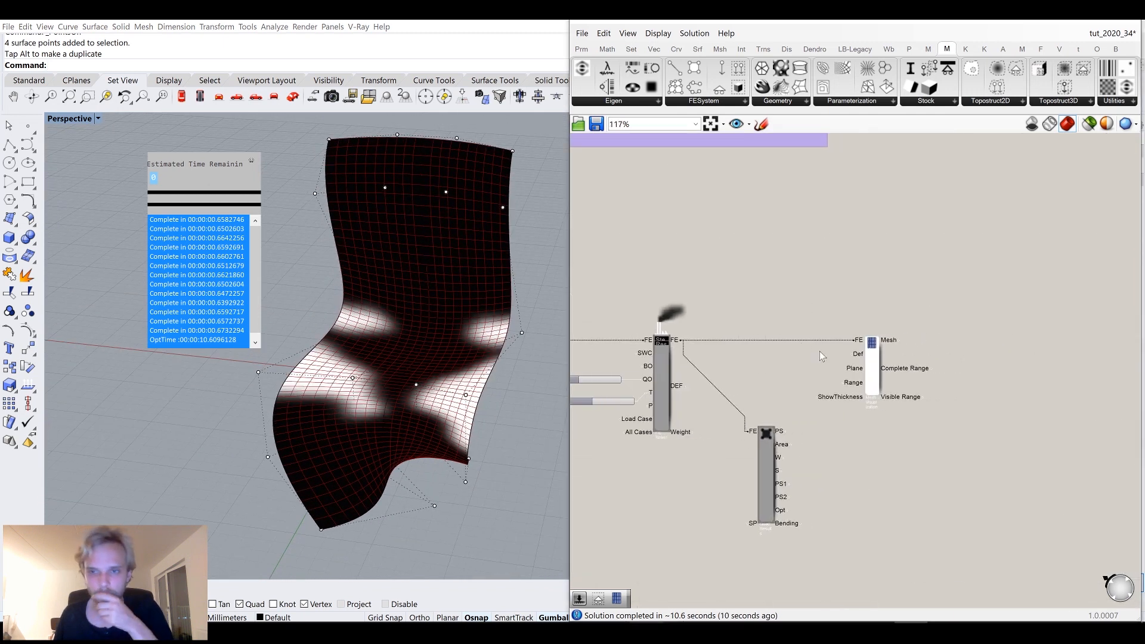
scroll(889, 330, up, 3)
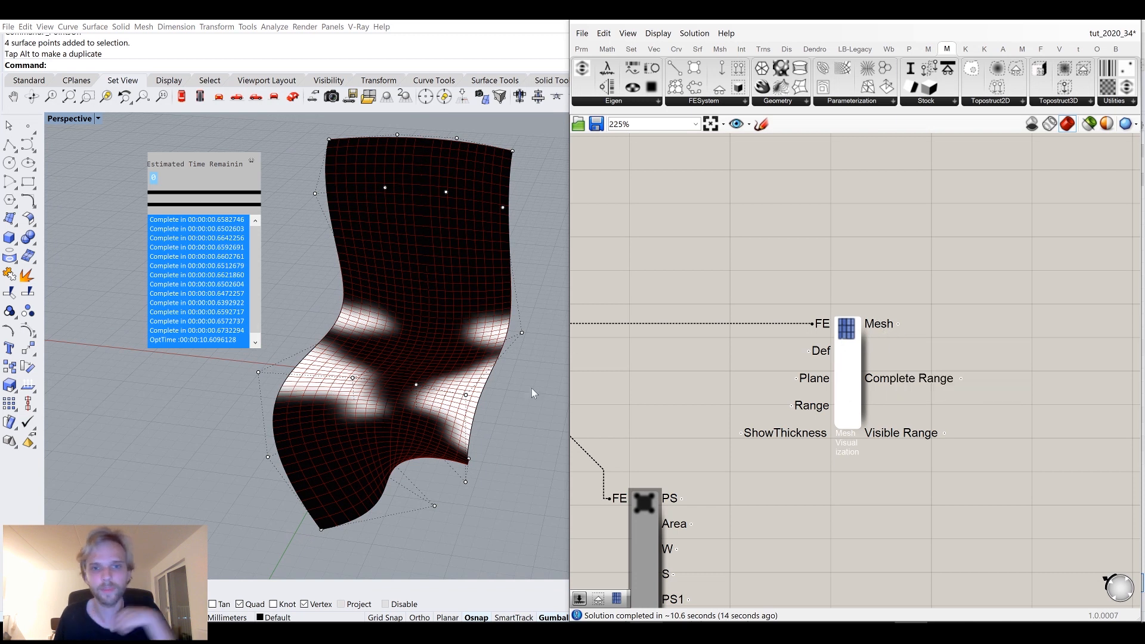
right_drag(497, 408, 460, 404)
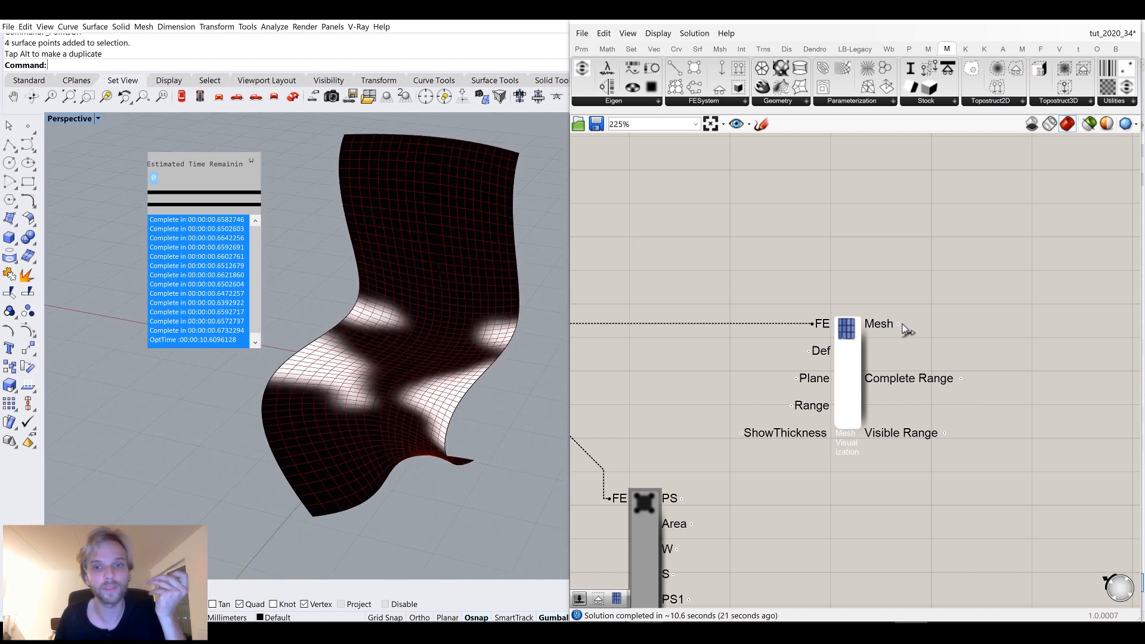
scroll(911, 319, up, 2)
double_click(918, 317)
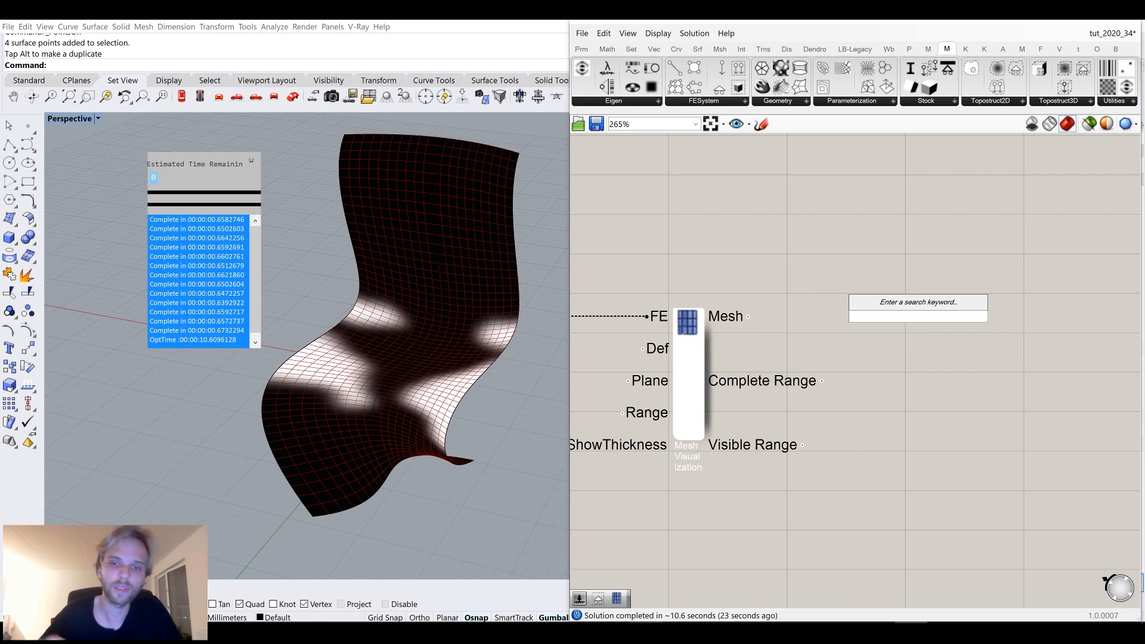
text(de)
key(Escape)
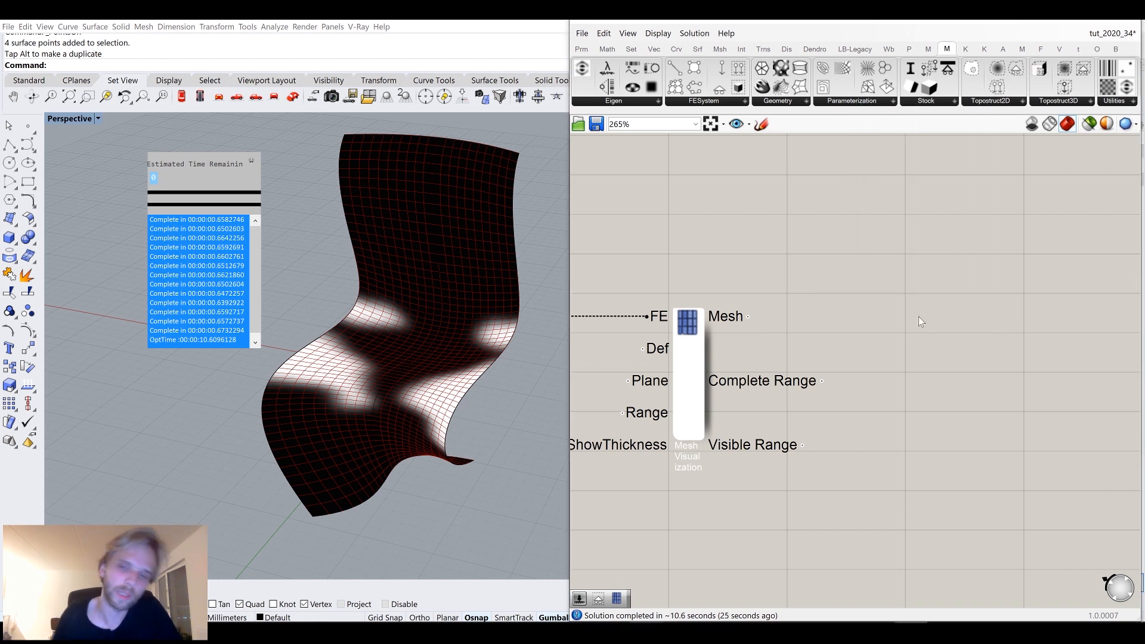
Toggle the preview of the Quad Results component on and off.
scroll(877, 318, down, 4)
right_drag(651, 533, 765, 409)
scroll(763, 409, up, 3)
drag(769, 335, 756, 436)
middle_click(770, 368)
click(800, 340)
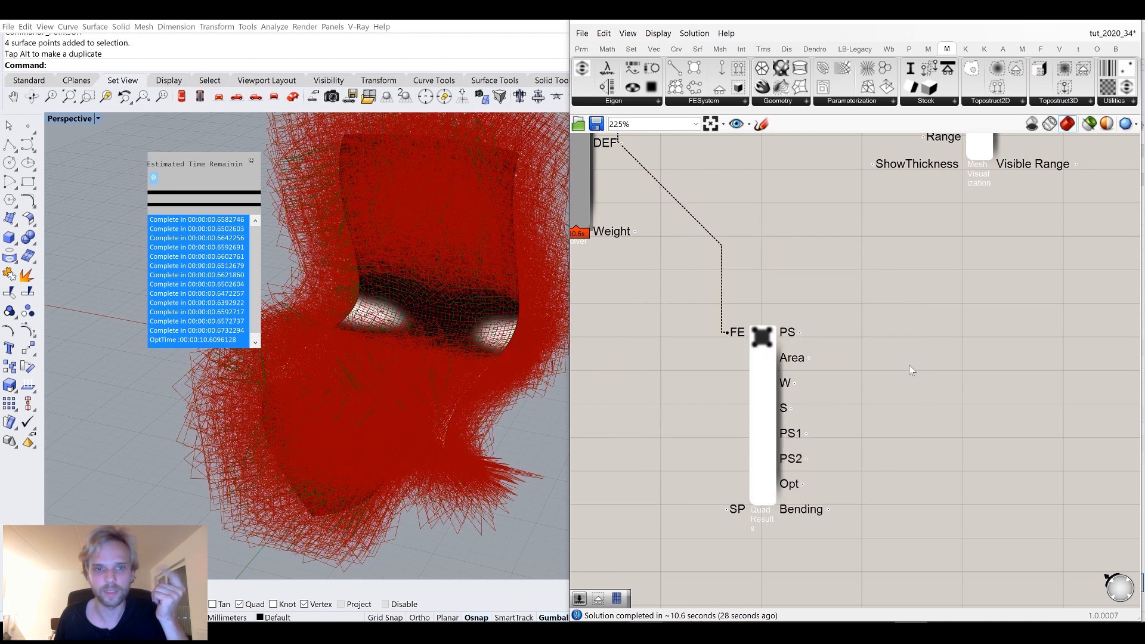
click(755, 361)
middle_click(756, 363)
click(799, 337)
Select the Quad Results component and inspect its Principal stress frame (PS) output.
scroll(828, 238, down, 7)
scroll(820, 215, down, 5)
right_drag(865, 258, 741, 435)
scroll(696, 285, up, 10)
right_drag(655, 306, 730, 282)
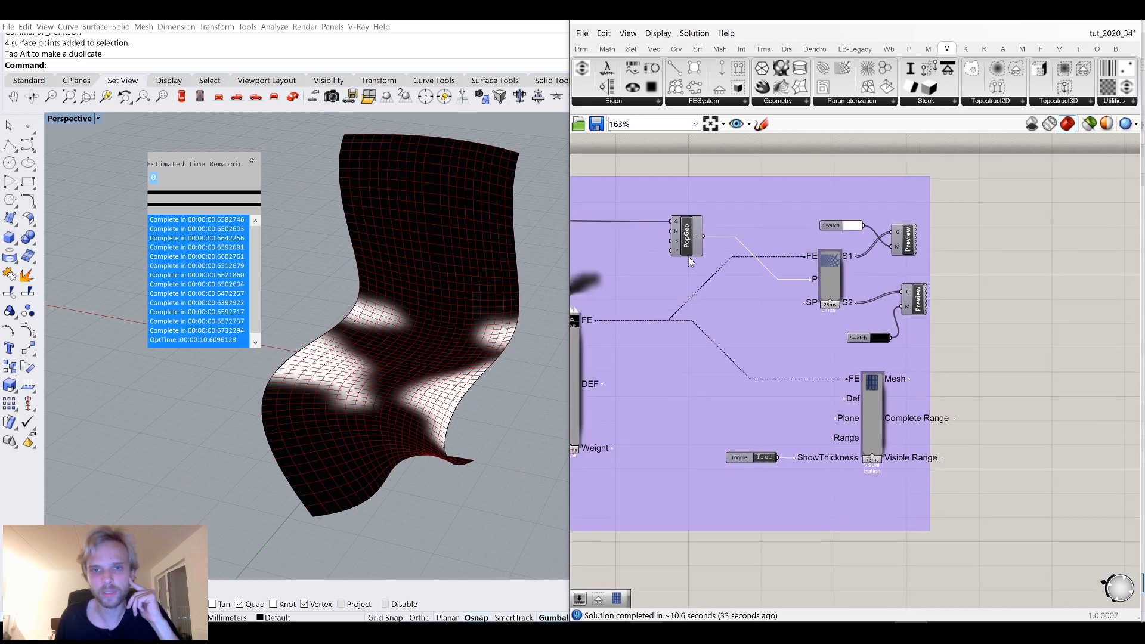
scroll(688, 257, up, 1)
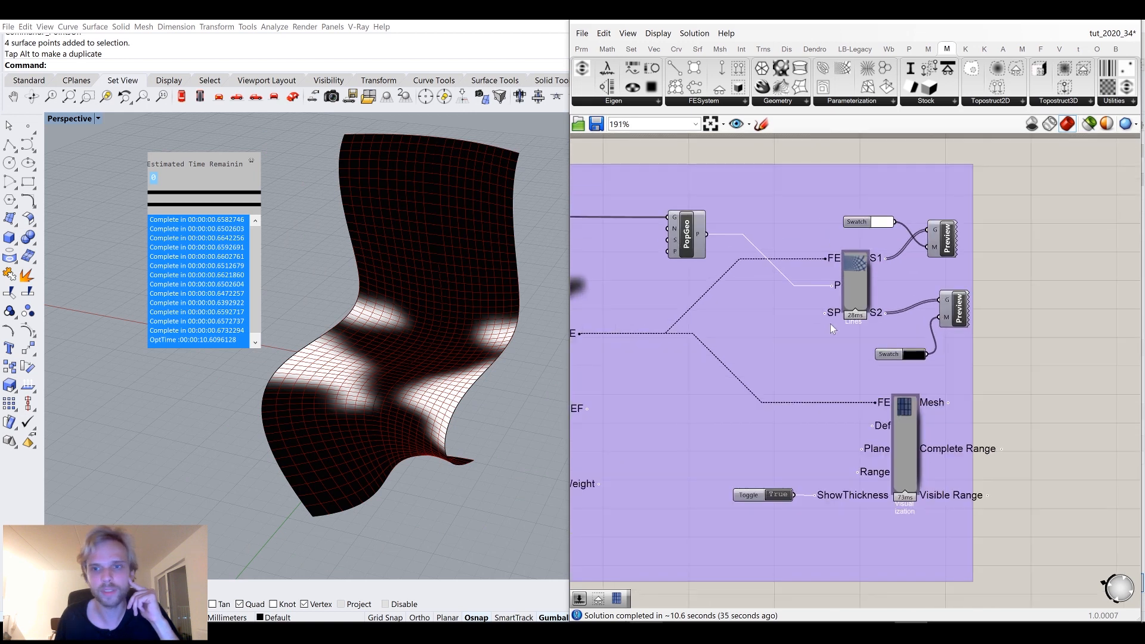
scroll(827, 311, down, 5)
right_drag(805, 488, 811, 302)
scroll(821, 504, up, 5)
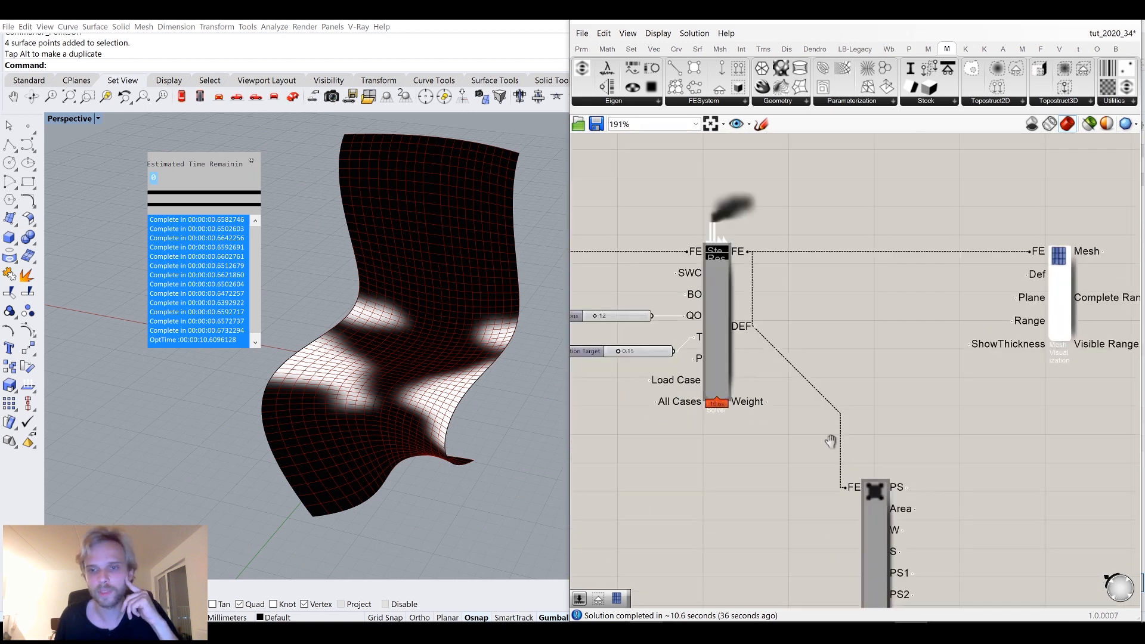
right_drag(830, 439, 767, 320)
right_drag(814, 358, 813, 406)
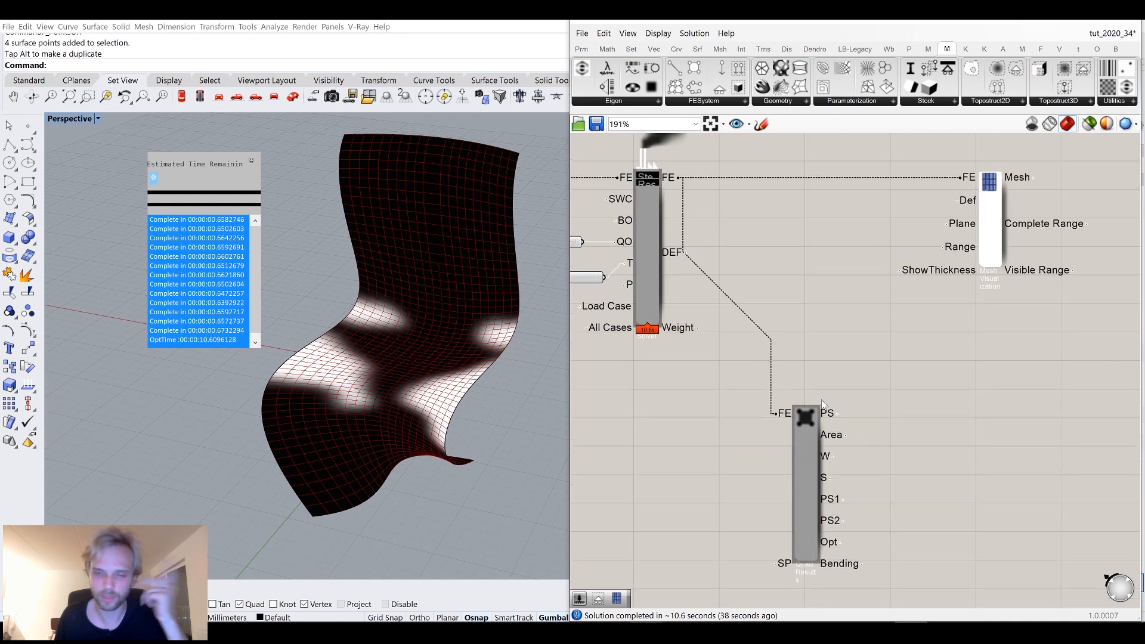
click(806, 418)
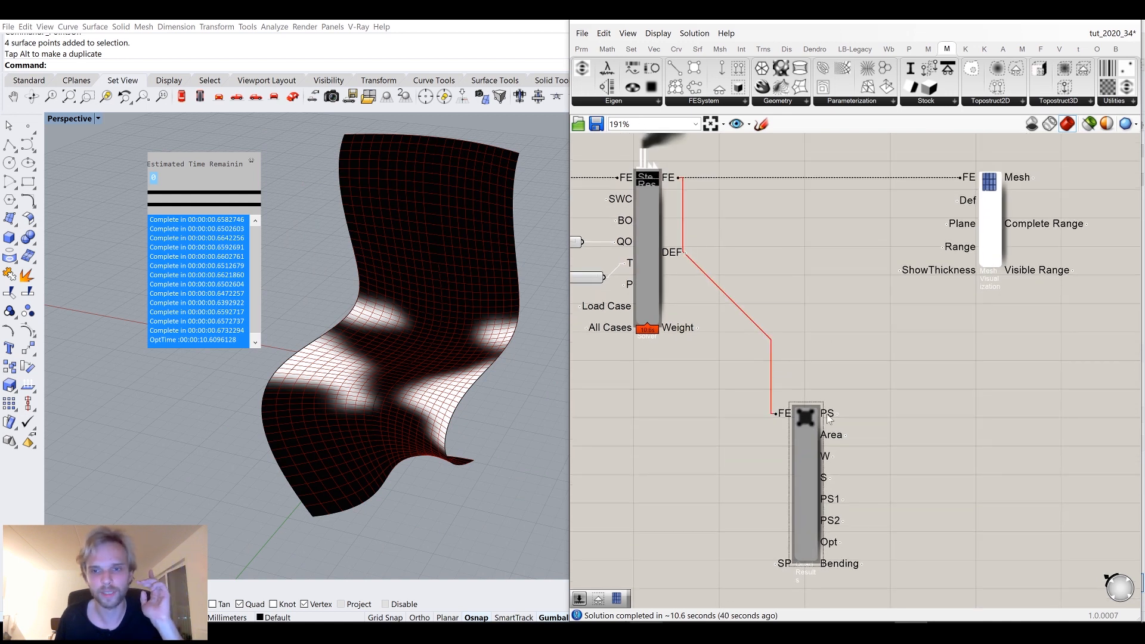
mouse_move(828, 418)
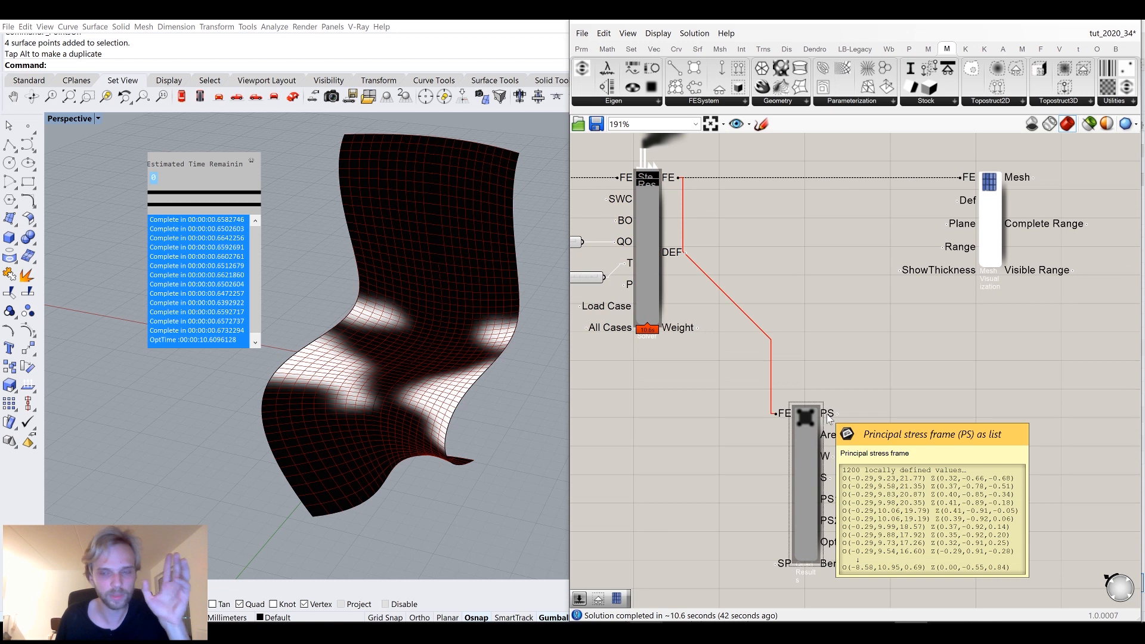
Add a Stress Lines component and connect the solver's FE output and the Quad Results' PS output to it.
click(816, 327)
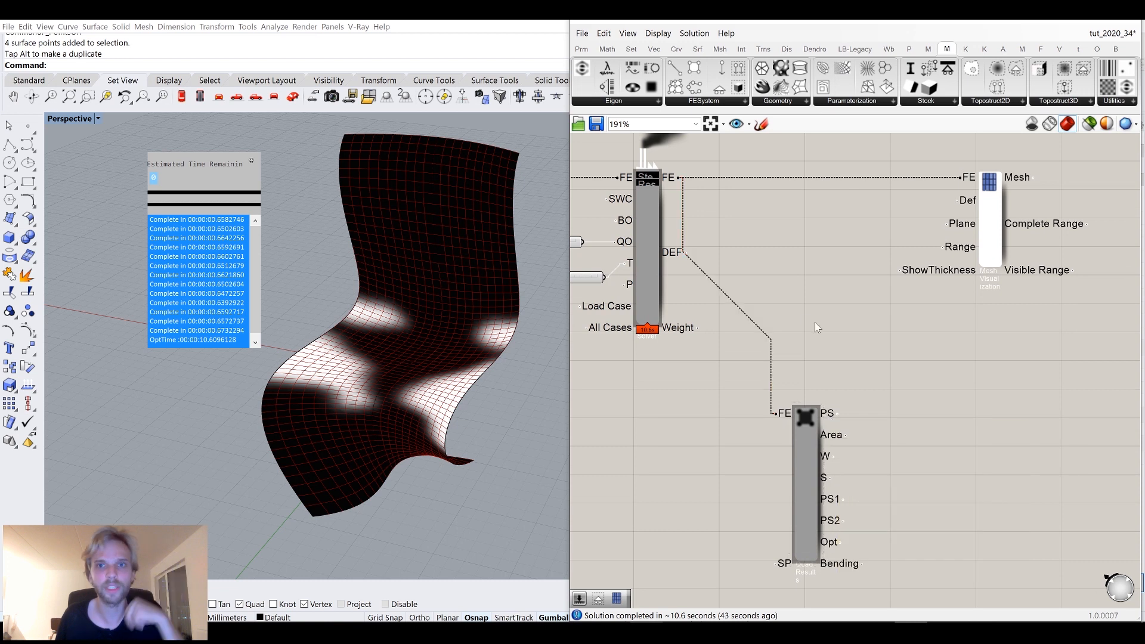
click(723, 106)
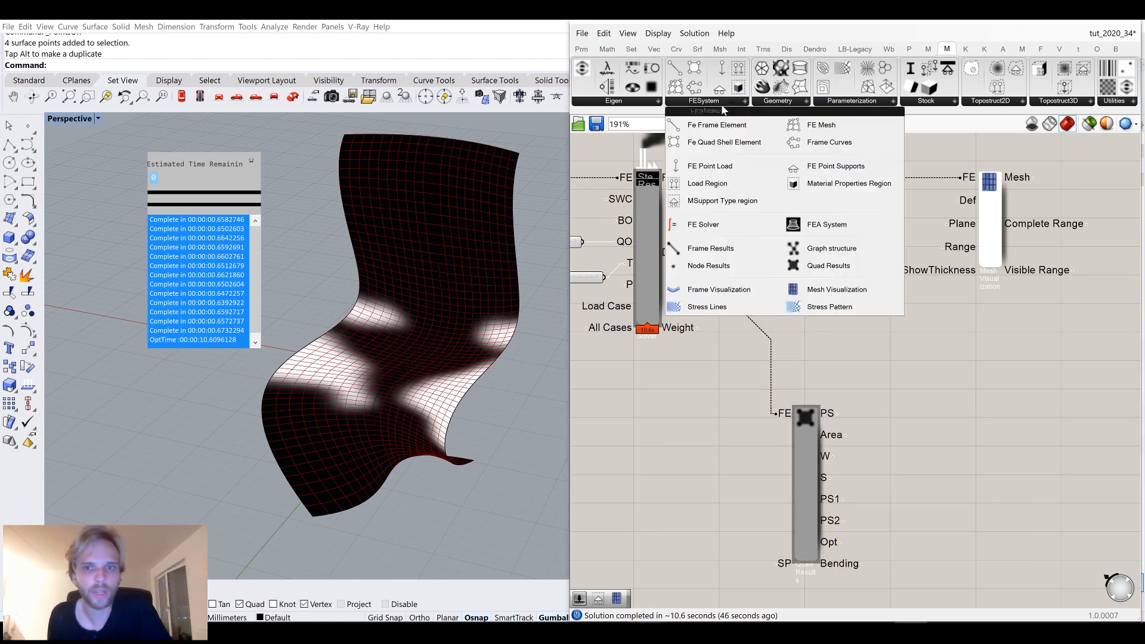
click(713, 307)
click(917, 340)
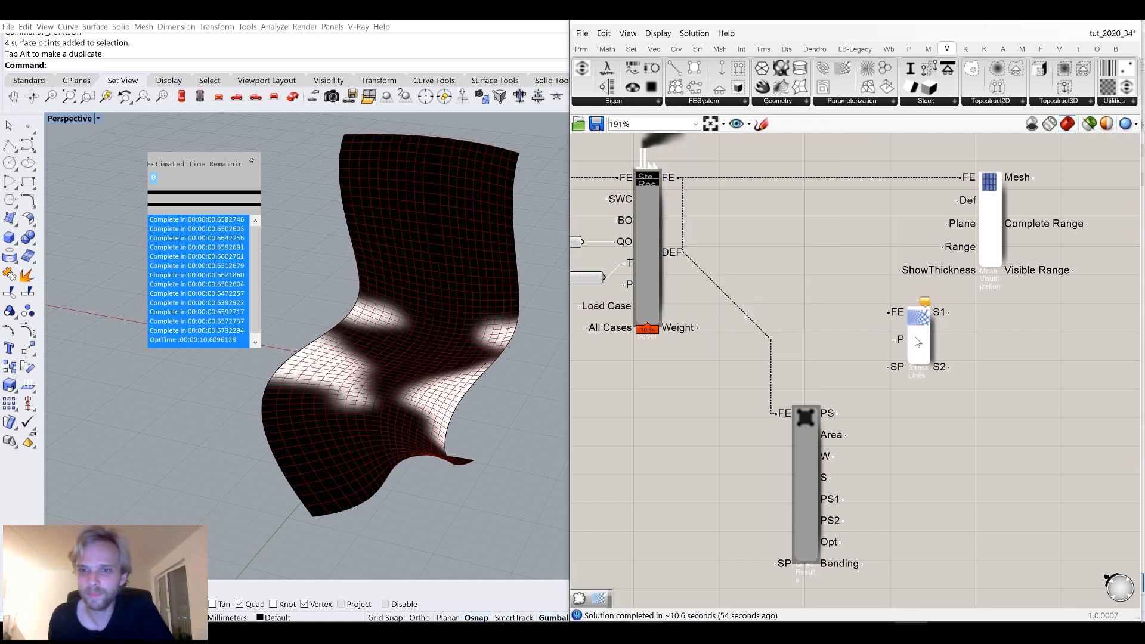
drag(917, 341, 924, 371)
drag(678, 177, 896, 342)
drag(836, 413, 994, 389)
Orbit and zoom around the chair to examine the stress lines drawn on the surface.
click(1049, 450)
right_drag(447, 347, 437, 298)
scroll(436, 264, up, 5)
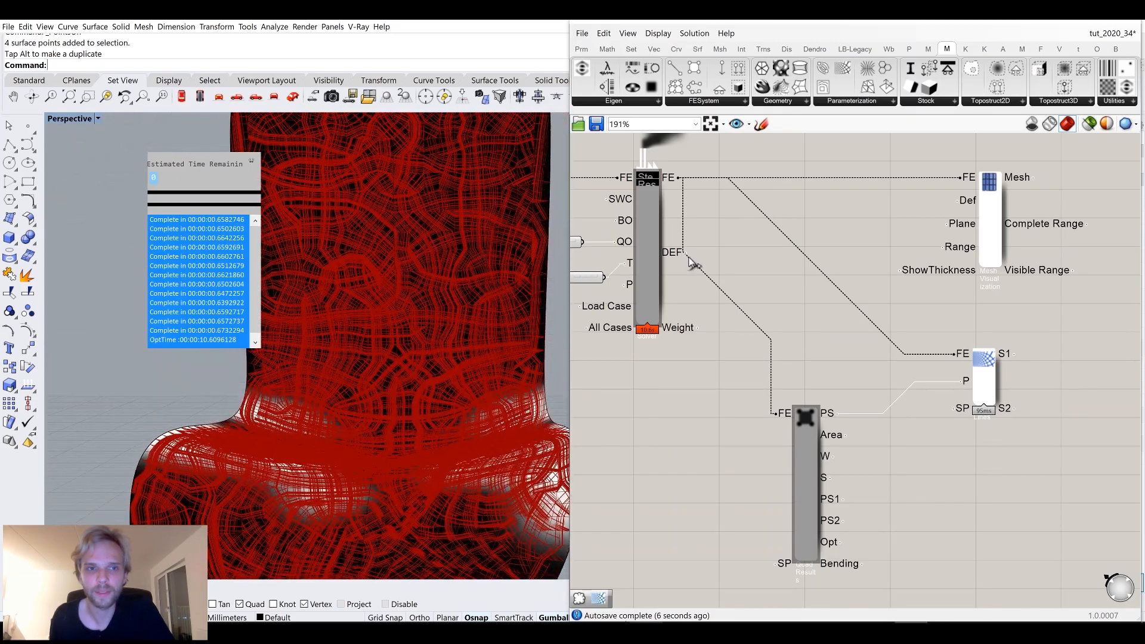
scroll(695, 253, up, 4)
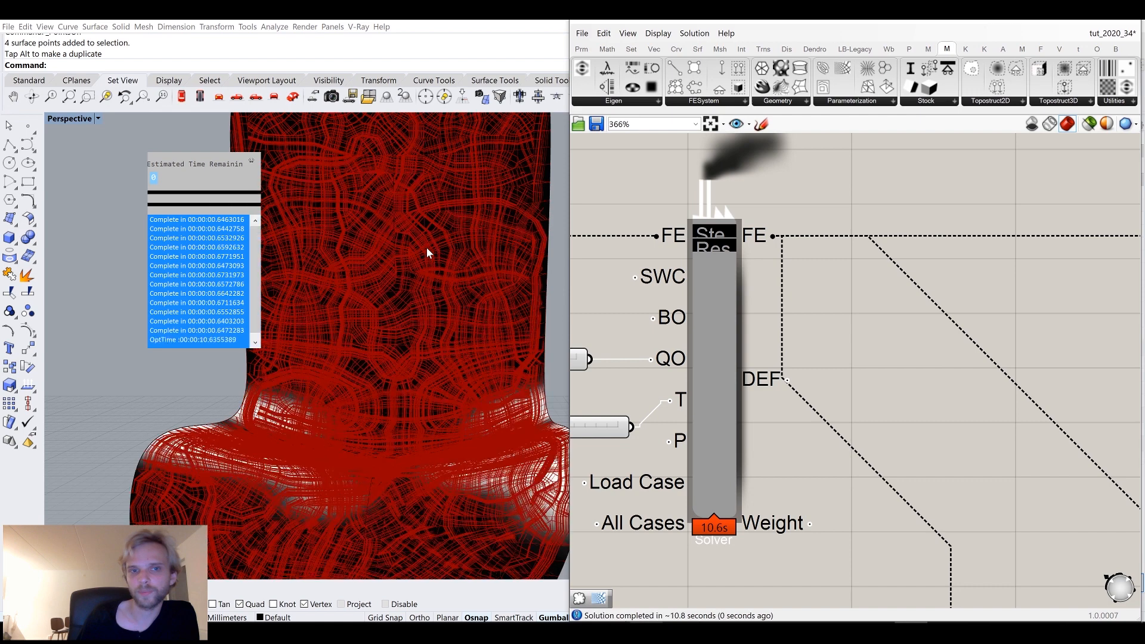
right_drag(368, 353, 376, 396)
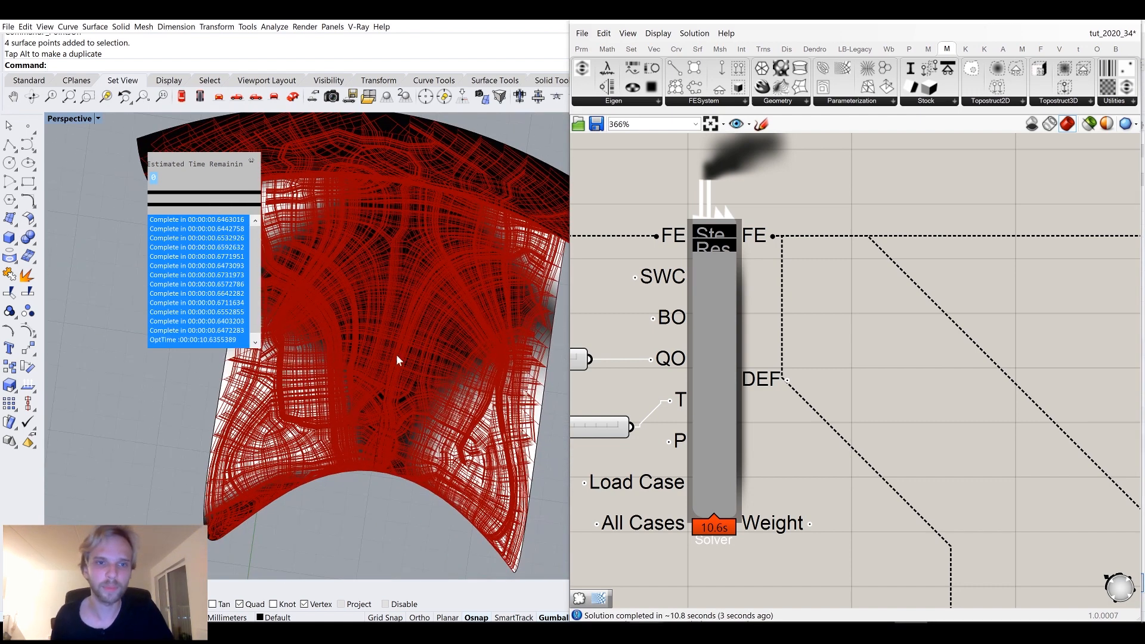
mouse_move(448, 365)
right_down()
mouse_move(440, 332)
mouse_move(422, 368)
mouse_move(452, 374)
right_up()
right_drag(338, 335, 382, 361)
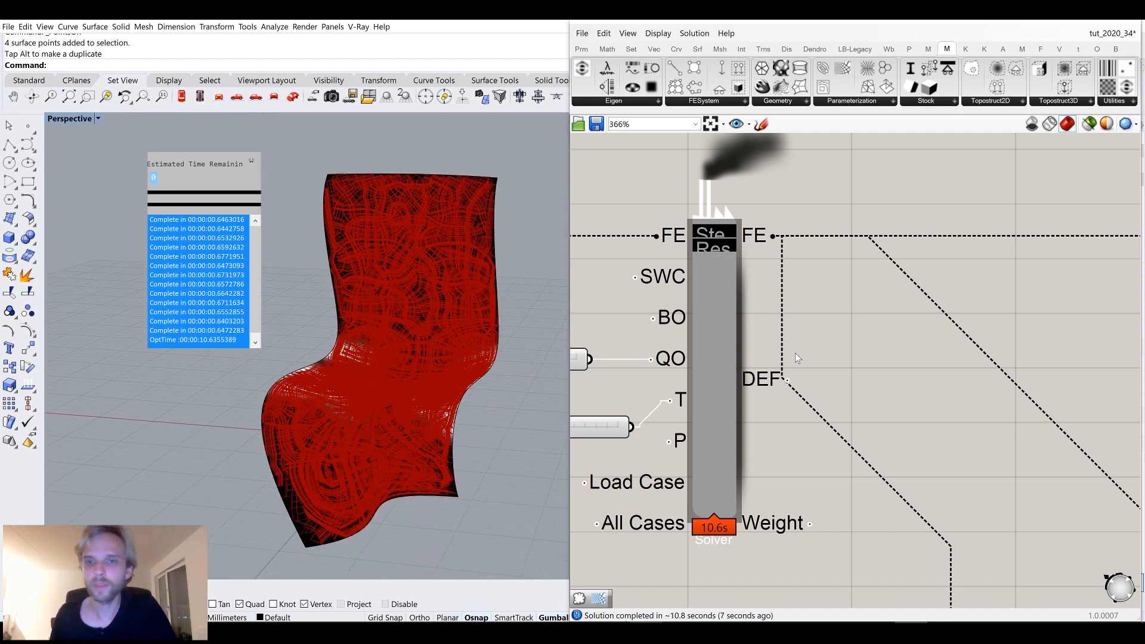
scroll(795, 353, down, 4)
scroll(864, 405, up, 3)
Turn off the Stress Lines component's preview and move the component beside the Quad Results component.
click(944, 418)
middle_click(944, 421)
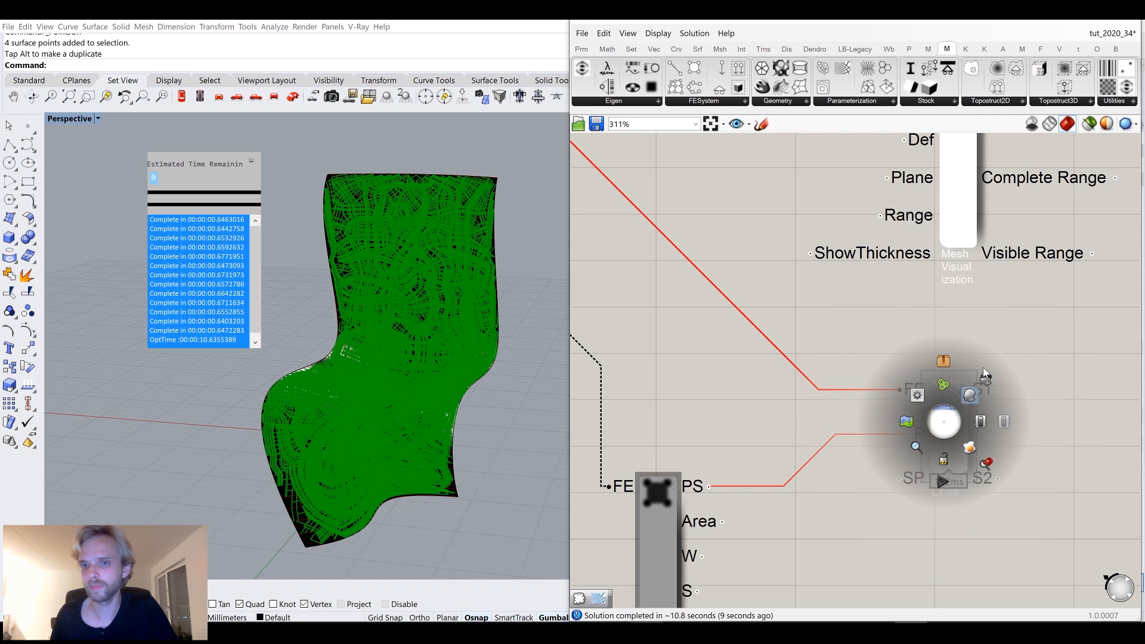
click(1039, 339)
drag(958, 424, 826, 486)
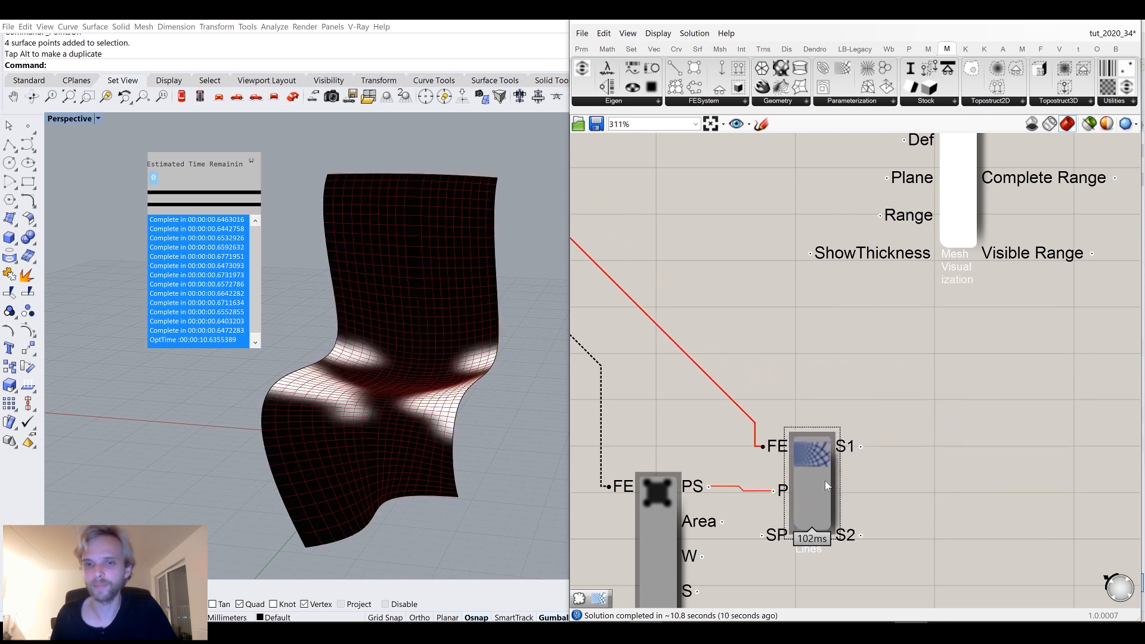
Add a Deconstruct Mesh component and connect the Mesh Visualization's Mesh output to it.
scroll(827, 486, down, 5)
scroll(842, 322, up, 4)
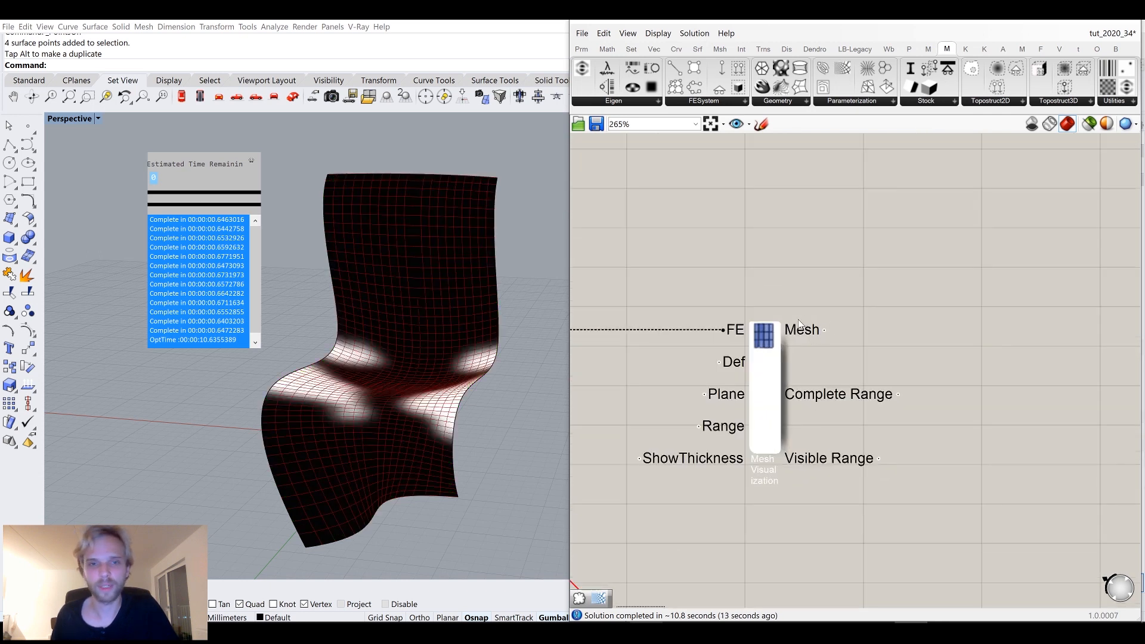
right_drag(997, 302, 923, 306)
double_click(923, 306)
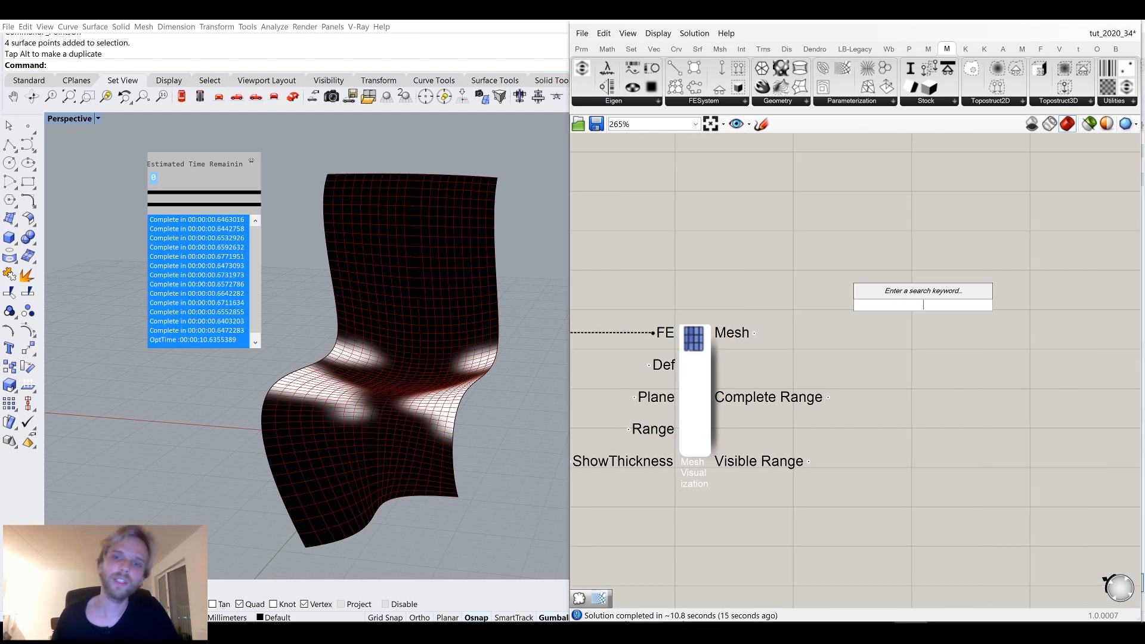
text(dec)
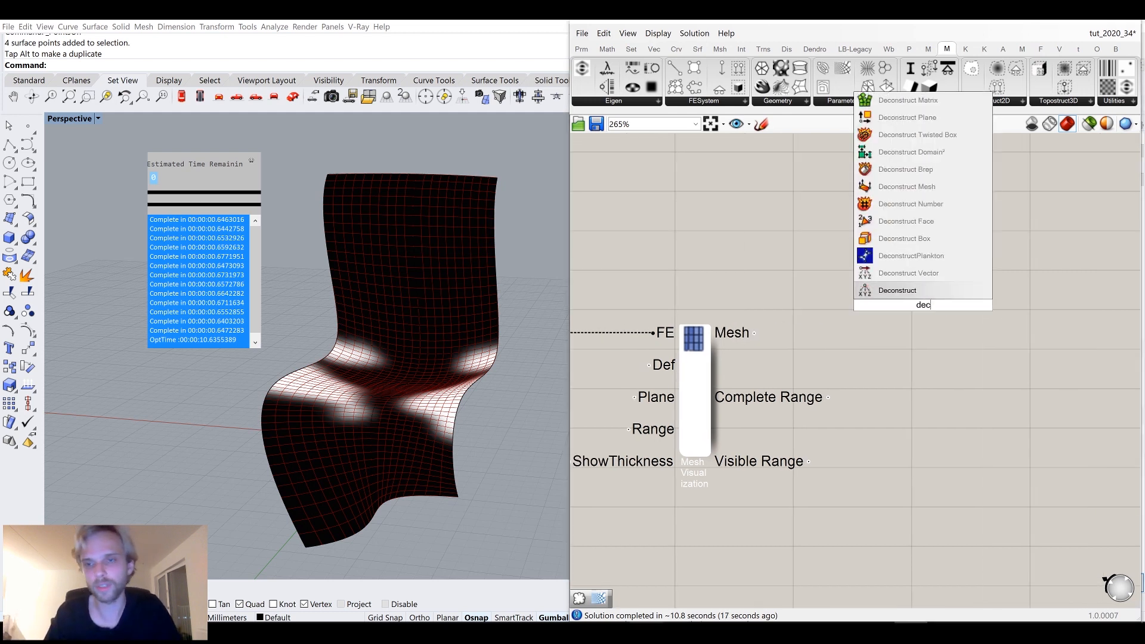
click(906, 187)
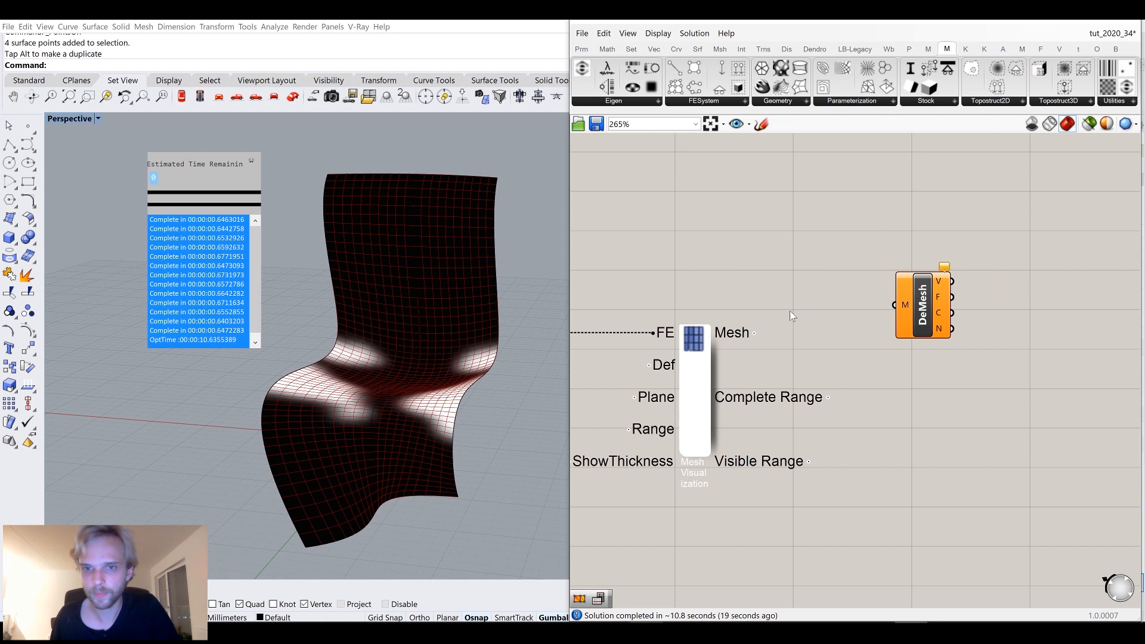
drag(857, 313, 895, 305)
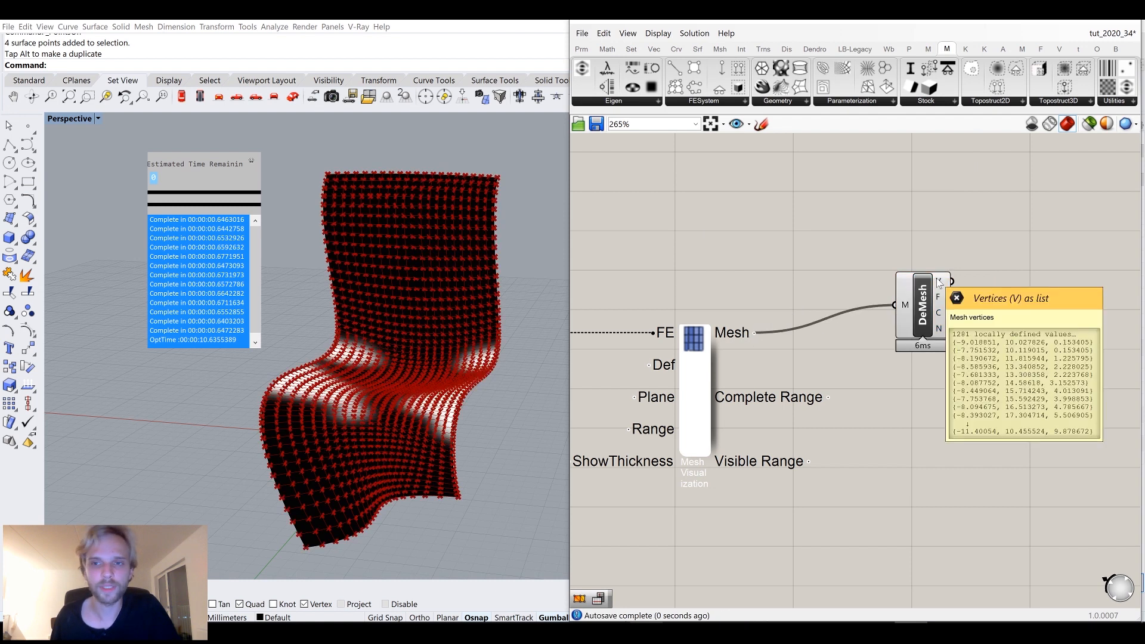
Inspect the Deconstruct Mesh component's vertex and colour outputs.
mouse_move(942, 314)
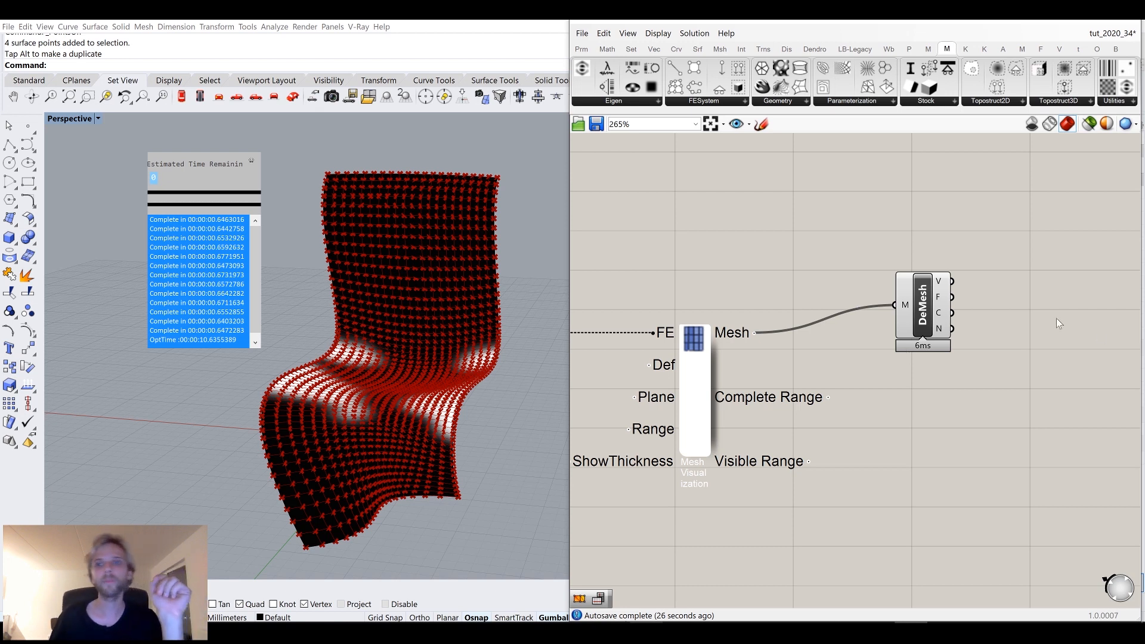
scroll(1050, 319, up, 4)
mouse_move(867, 337)
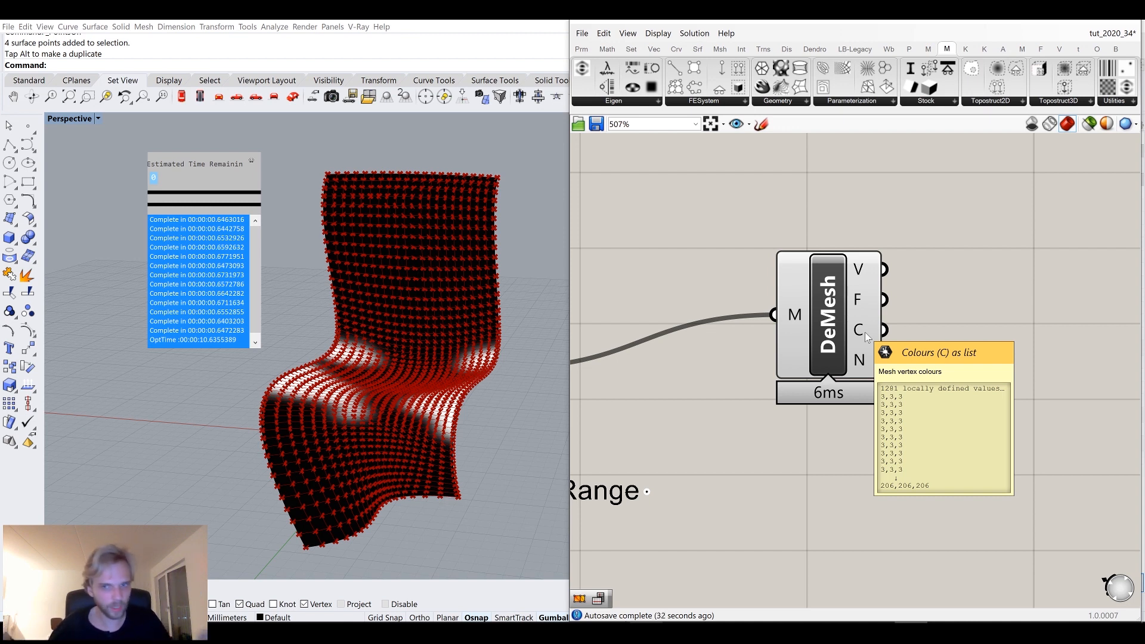
right_drag(867, 338, 767, 350)
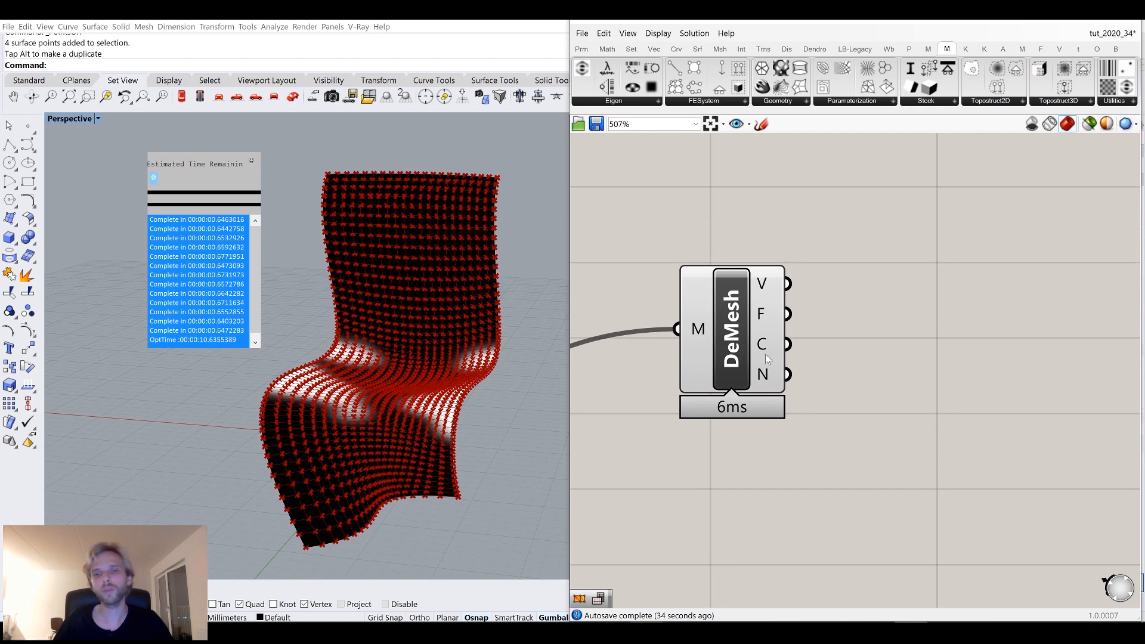
scroll(762, 392, up, 2)
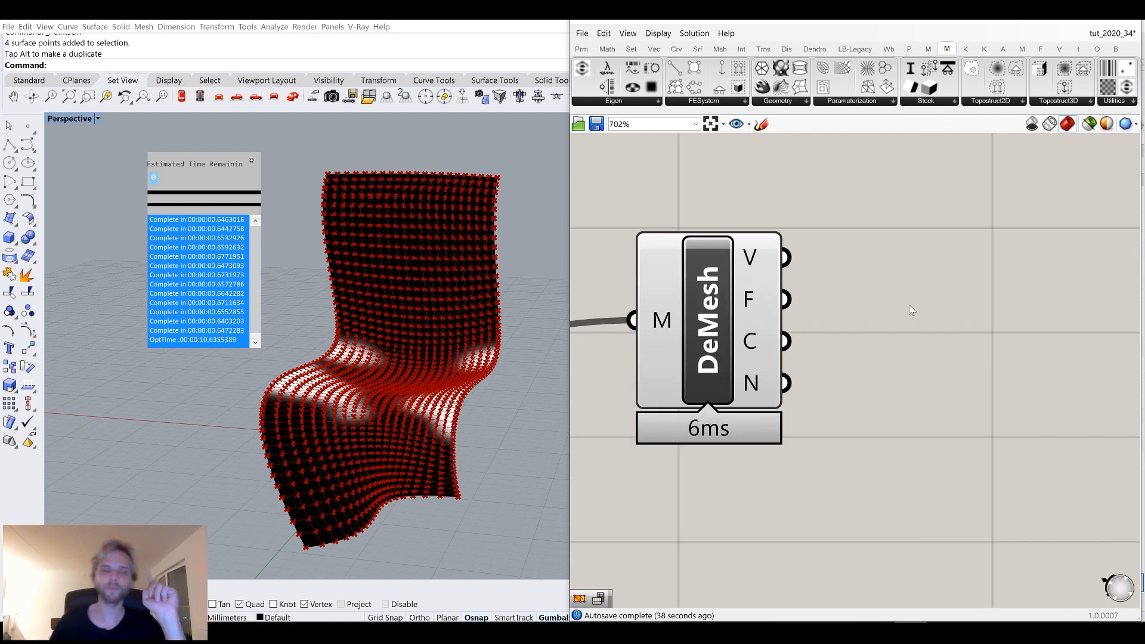
Add a Move component and connect the mesh vertices to its geometry input.
double_click(869, 216)
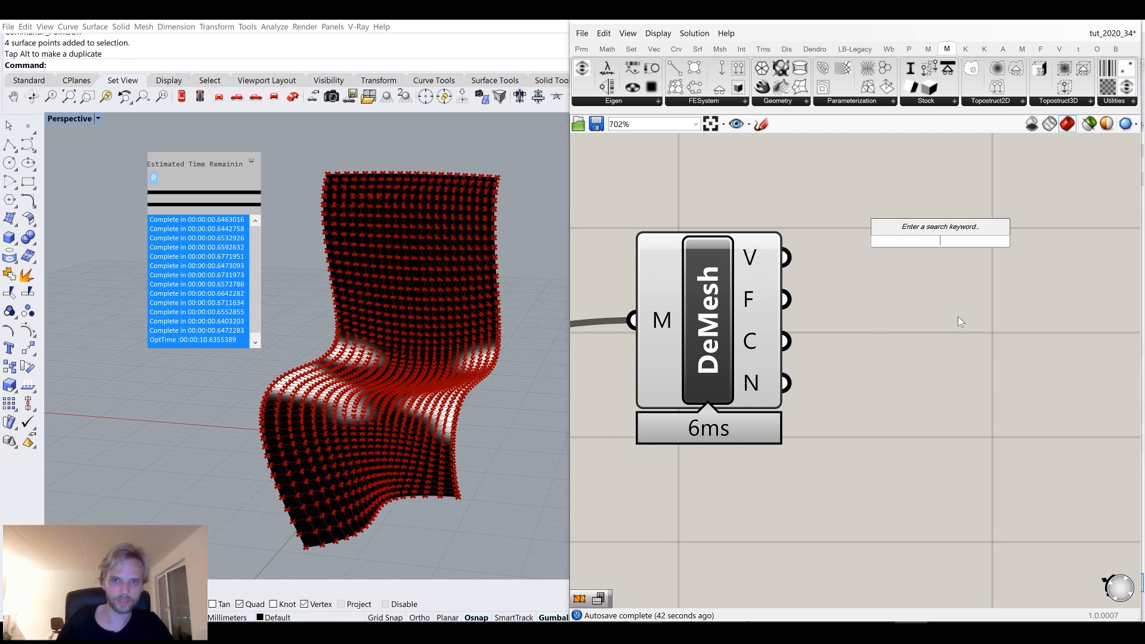
text(move)
key(Return)
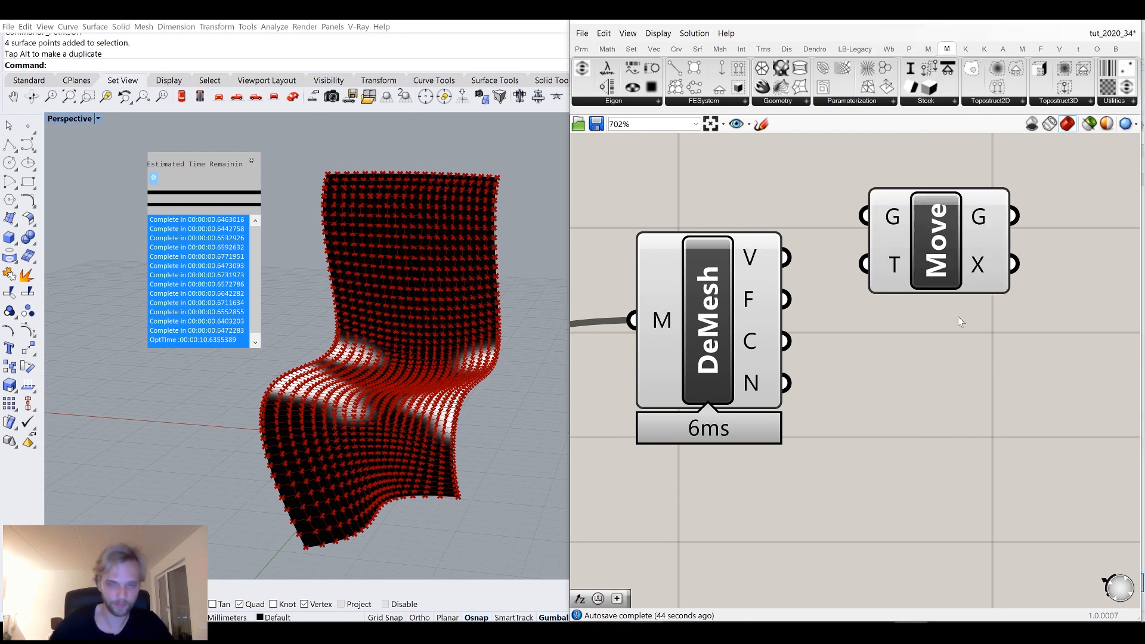
drag(787, 258, 865, 216)
drag(967, 256, 1089, 296)
right_drag(868, 370, 749, 354)
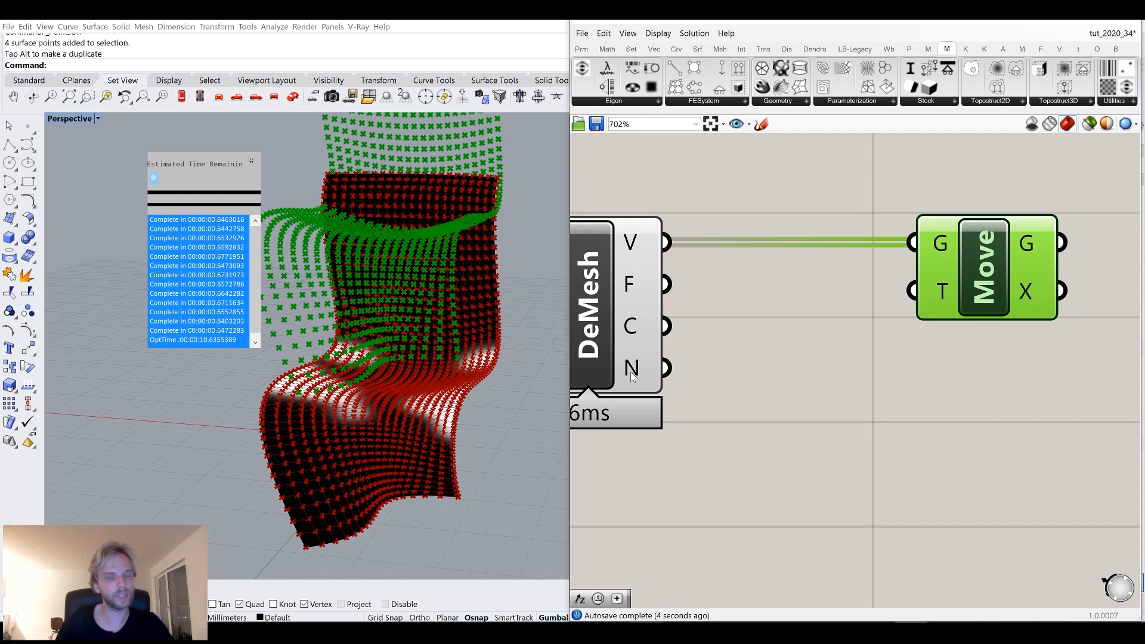
Add an Amplitude component fed by the mesh normals and connect its output to the Move translation input.
mouse_move(631, 371)
double_click(796, 440)
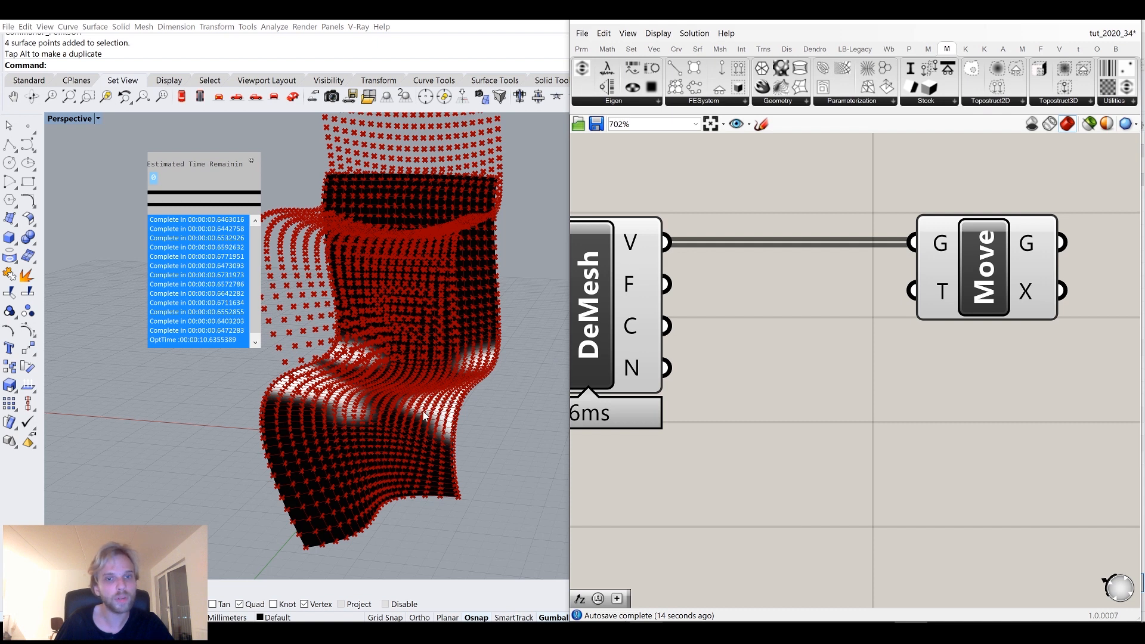
double_click(782, 447)
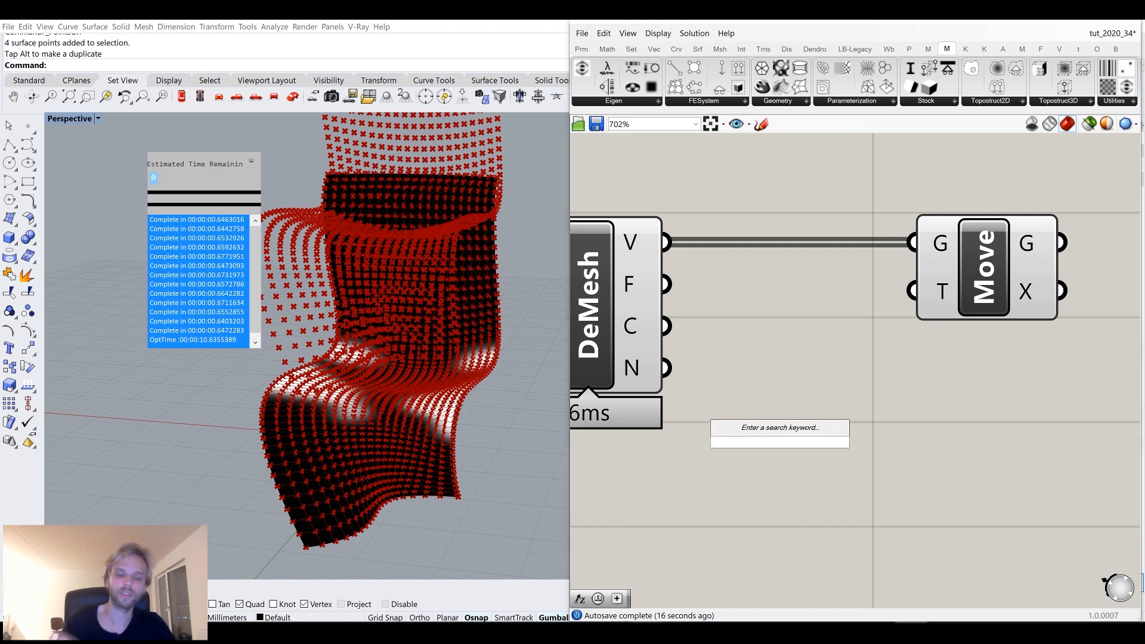
text(amp)
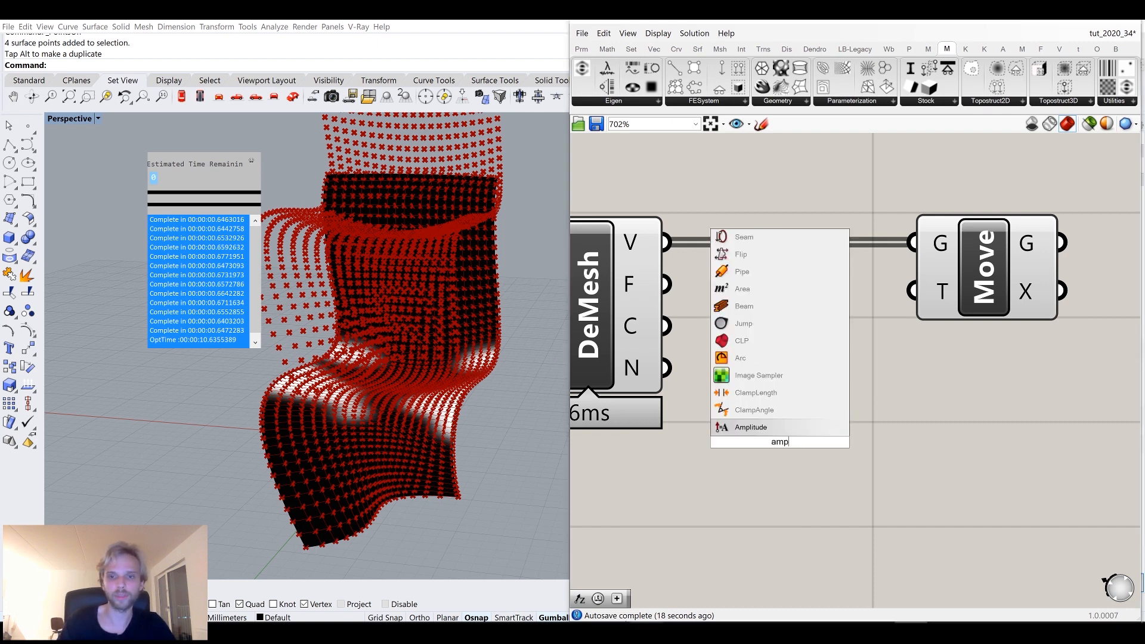
click(782, 429)
drag(666, 368, 709, 415)
drag(770, 458, 821, 440)
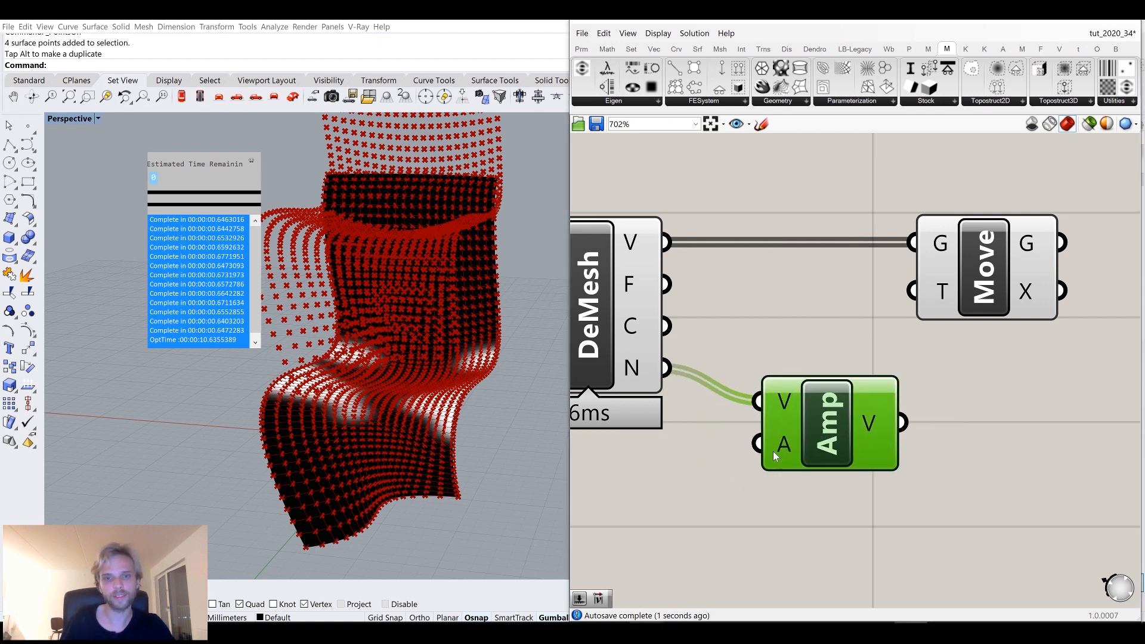
right_drag(888, 423, 861, 456)
drag(874, 454, 1053, 324)
click(962, 451)
Rearrange the Deconstruct Mesh, Amplitude and Move components on the canvas.
right_drag(429, 348, 367, 379)
scroll(368, 335, up, 5)
scroll(785, 387, down, 4)
right_drag(818, 428, 755, 440)
drag(913, 469, 719, 346)
drag(726, 421, 873, 423)
click(769, 455)
right_drag(735, 487, 732, 446)
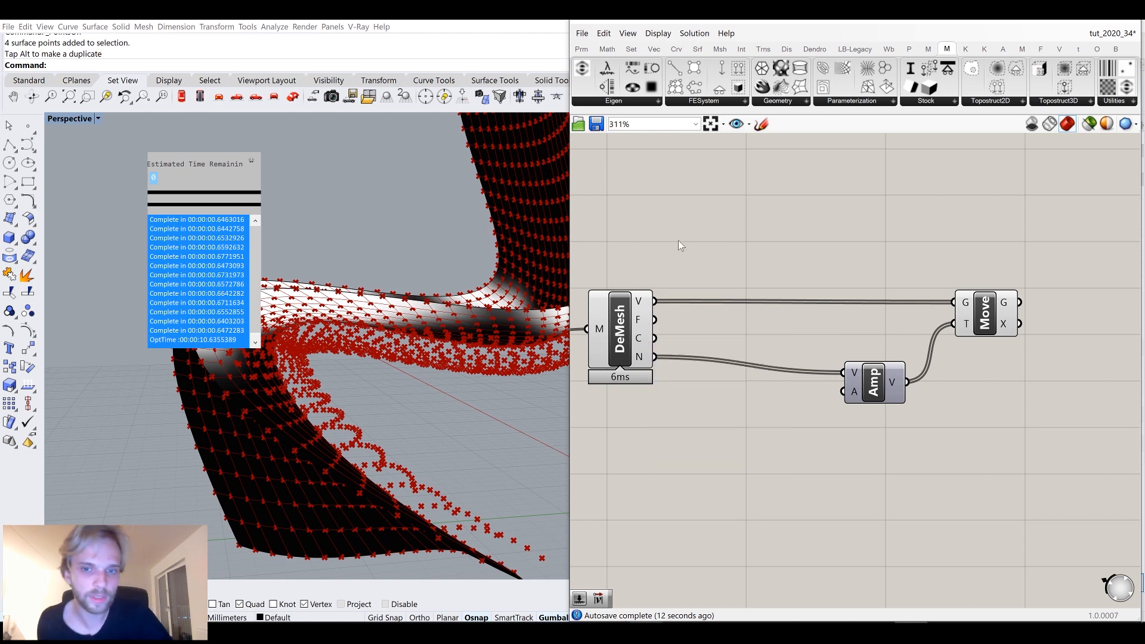
Add a Text Split component and connect the mesh vertex colours to its text input.
double_click(690, 440)
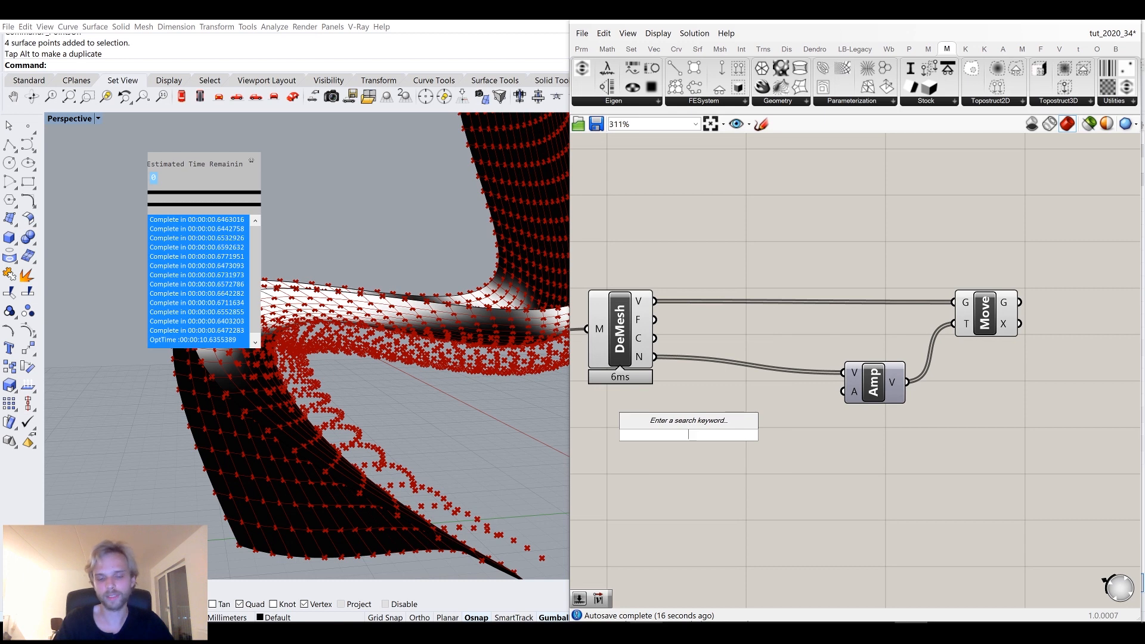
text(text split)
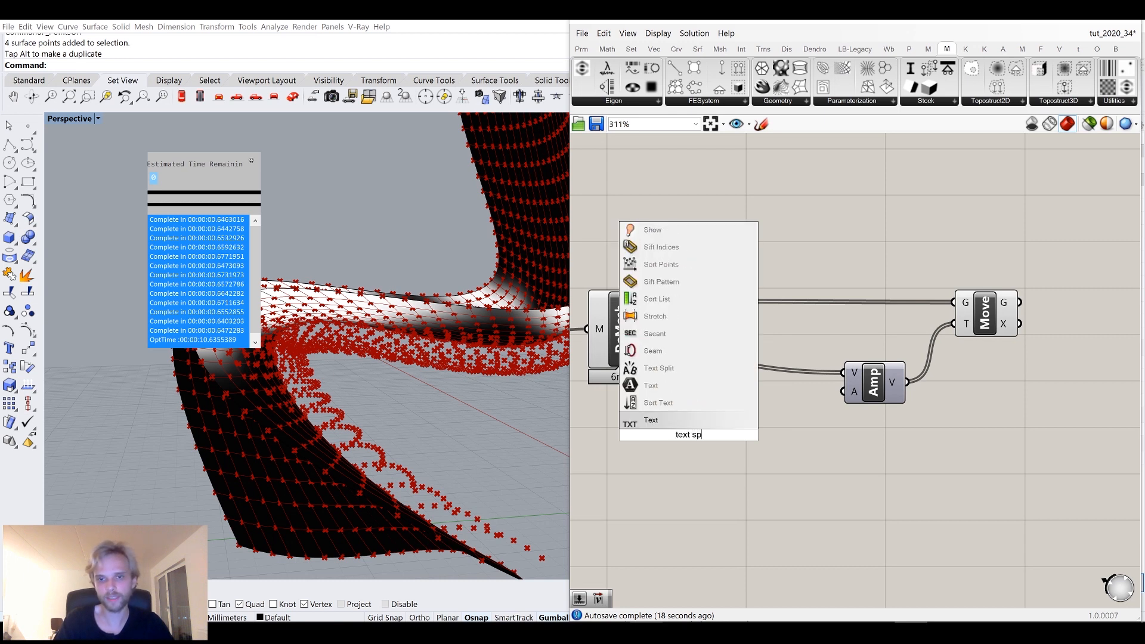
click(665, 416)
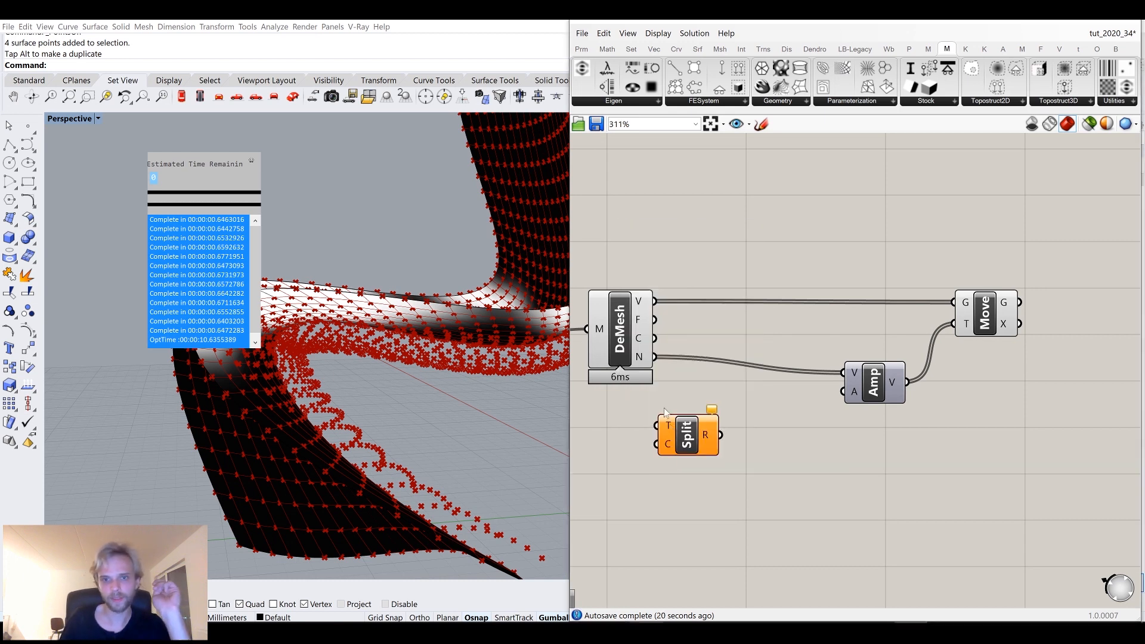
drag(654, 339, 656, 425)
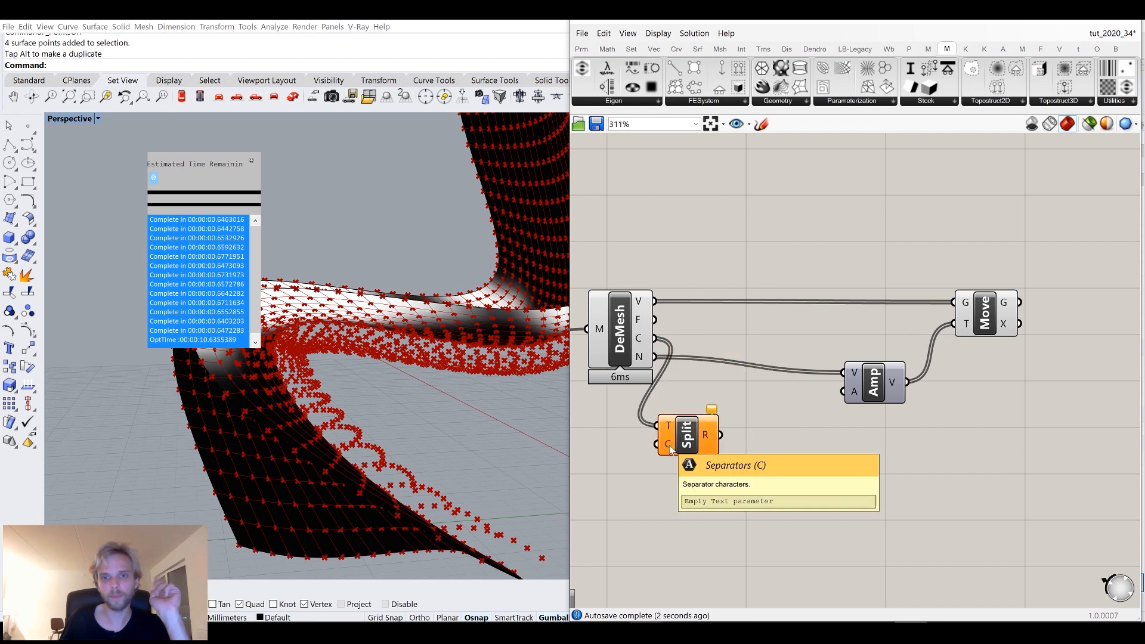
drag(686, 434, 730, 434)
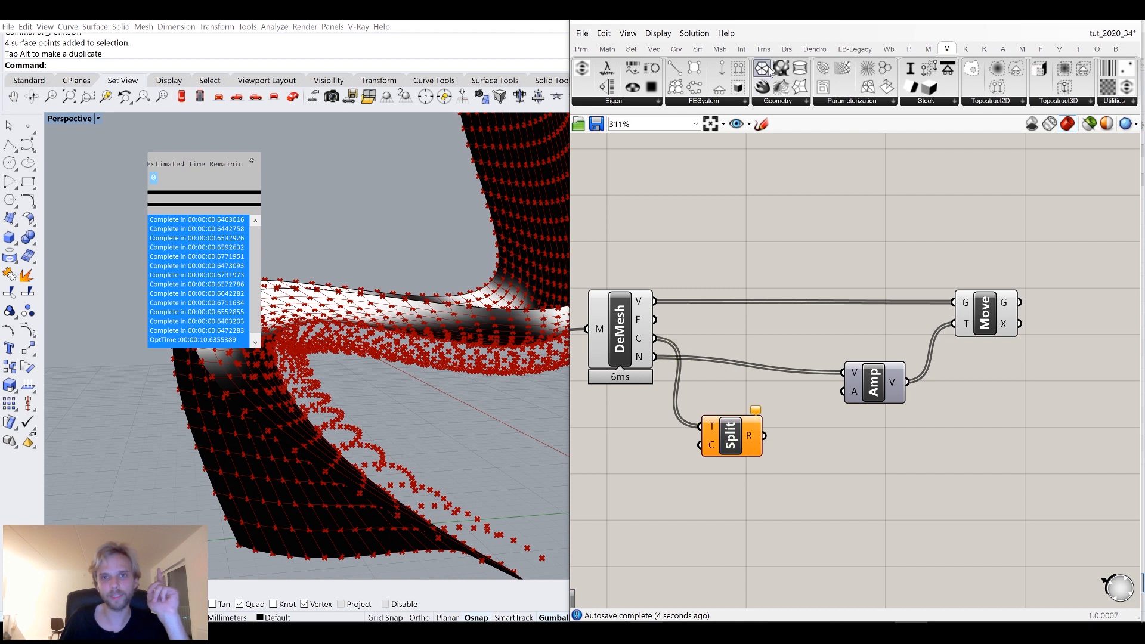
Preview the mesh vertex colour values in a temporary panel, then delete that panel.
click(582, 49)
drag(774, 88, 715, 559)
drag(656, 338, 638, 562)
right_drag(678, 486, 683, 358)
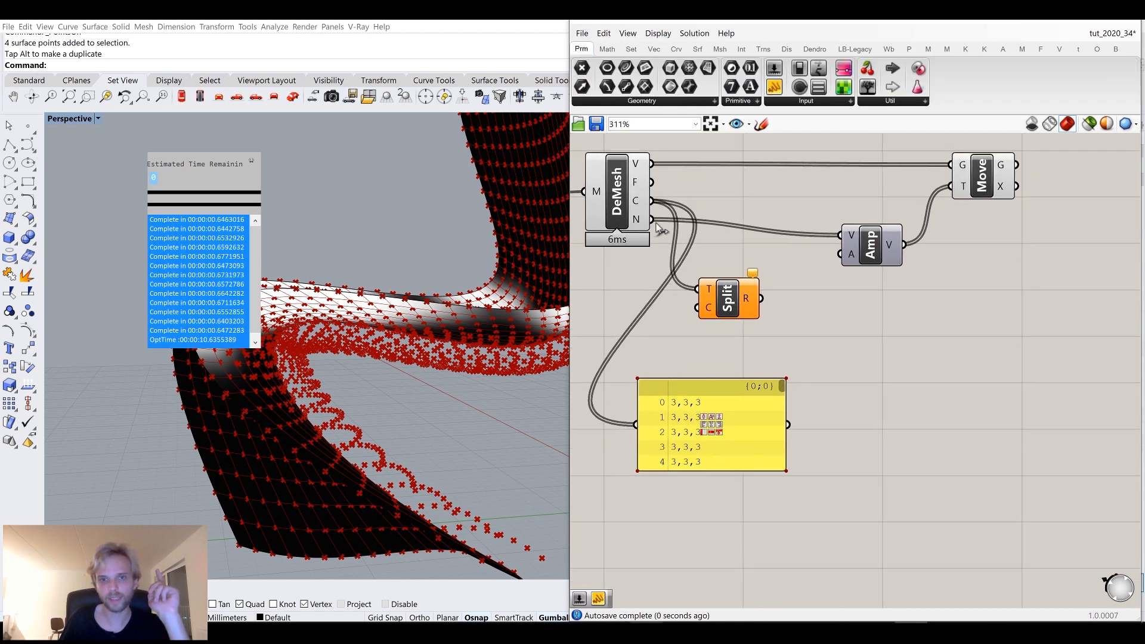
scroll(684, 391, up, 5)
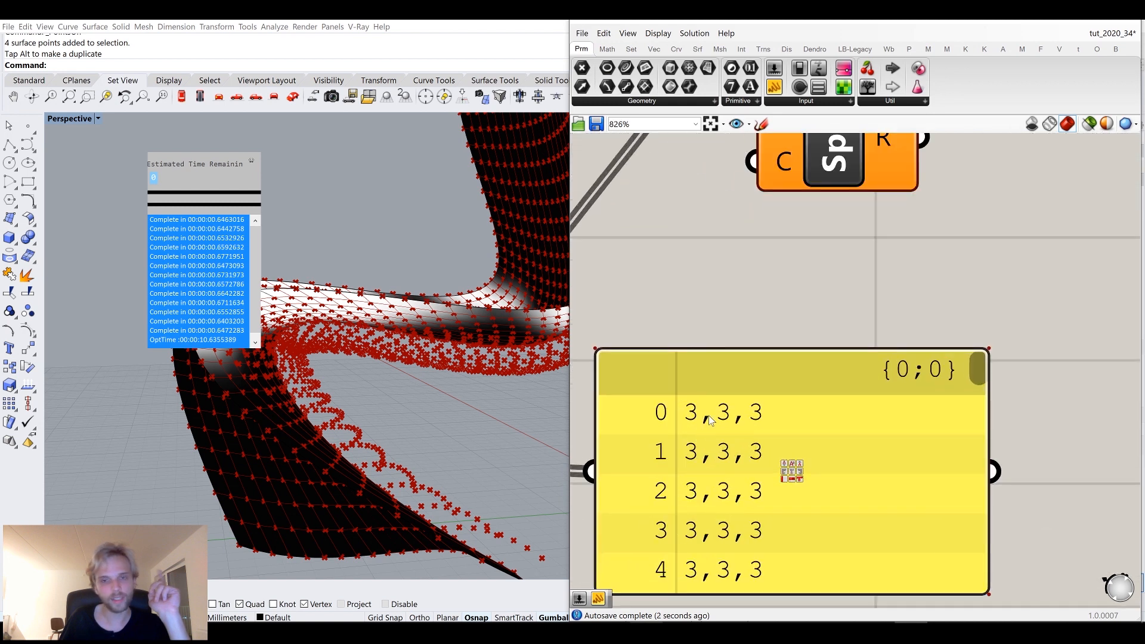
click(707, 431)
key(Delete)
right_drag(803, 412, 886, 526)
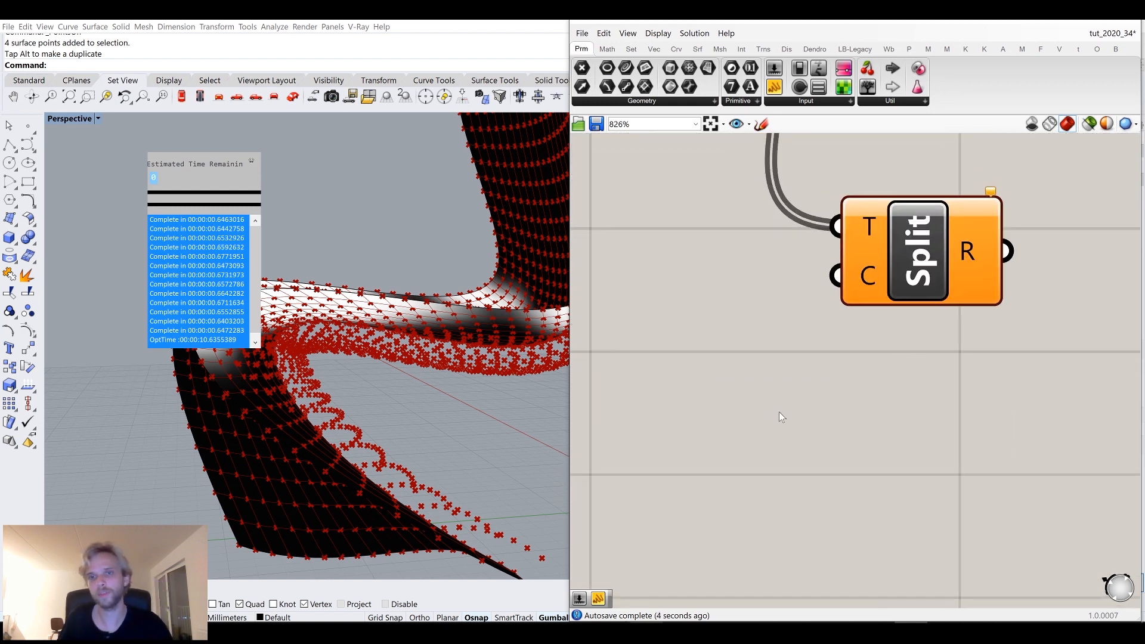
Add a Panel component below the Text Split component.
double_click(779, 411)
text(panel)
key(Return)
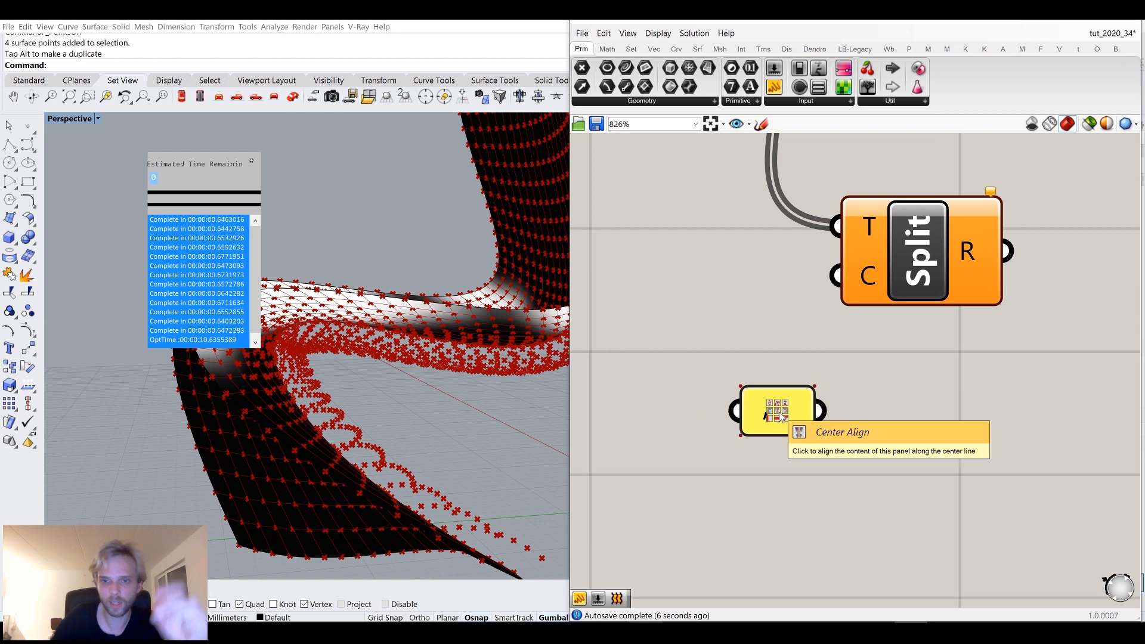
Connect the comma panel to the Text Split separator input and reposition the panel beside it.
drag(821, 410, 836, 275)
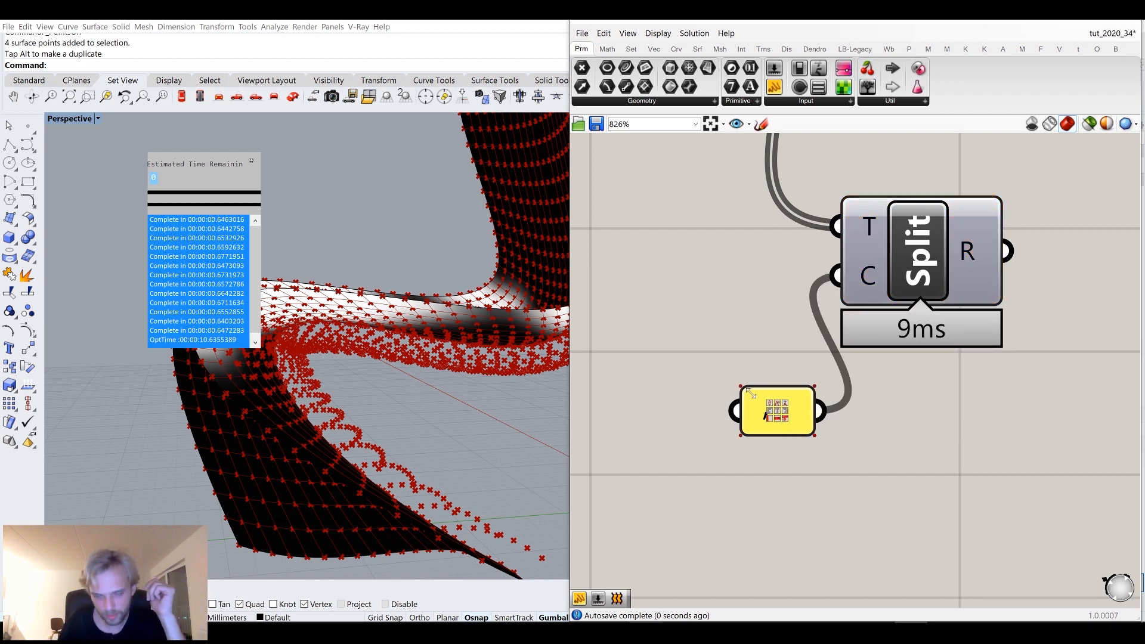
scroll(750, 394, down, 3)
drag(697, 342, 792, 442)
scroll(760, 405, down, 3)
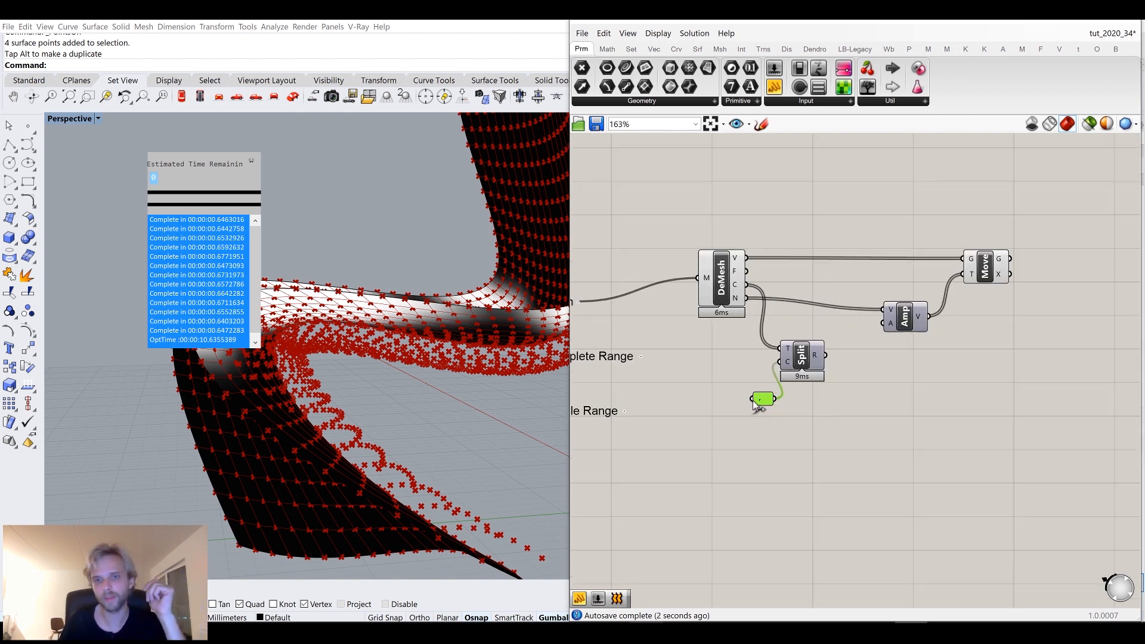
scroll(760, 406, up, 3)
drag(761, 395, 749, 340)
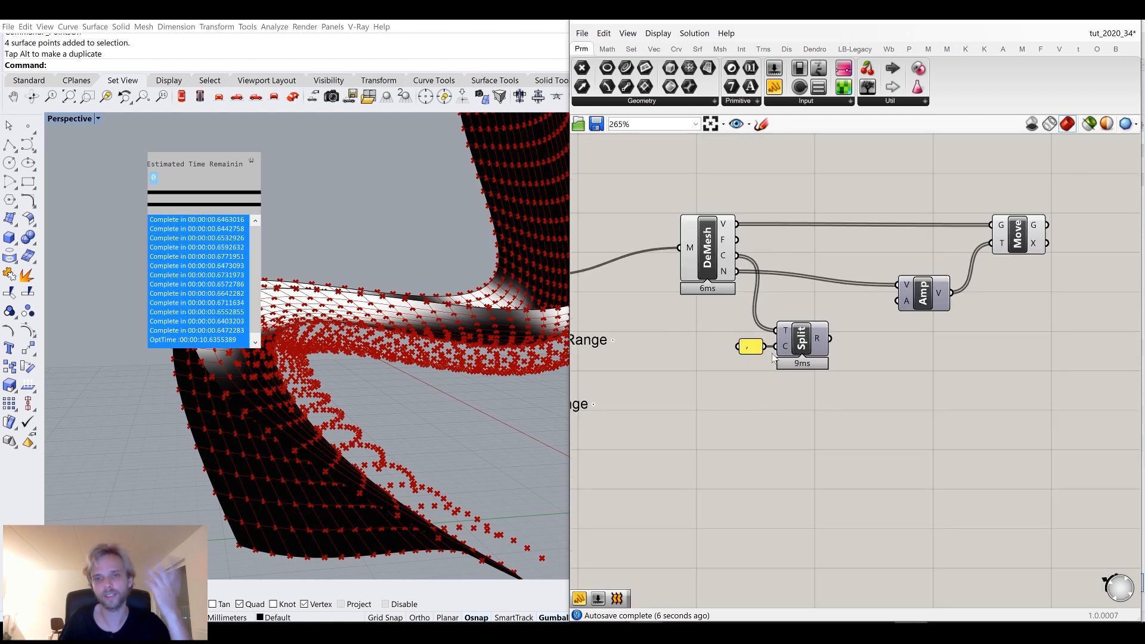
Preview the Text Split results in a new panel attached to its result output.
mouse_move(821, 338)
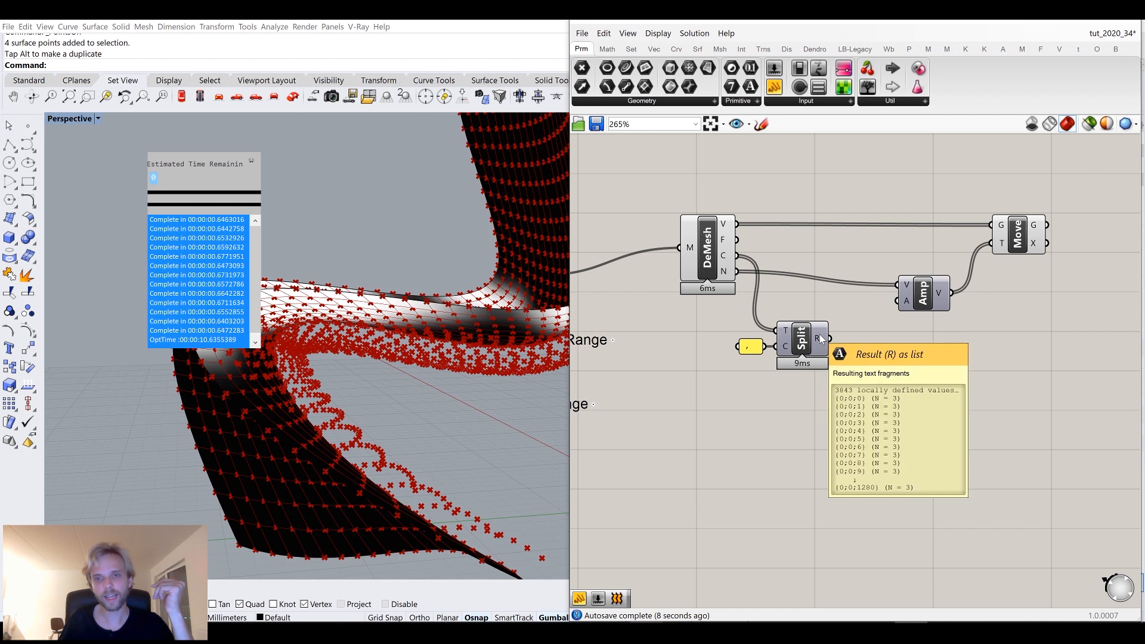
click(774, 87)
click(875, 424)
drag(829, 338, 811, 425)
scroll(847, 412, up, 5)
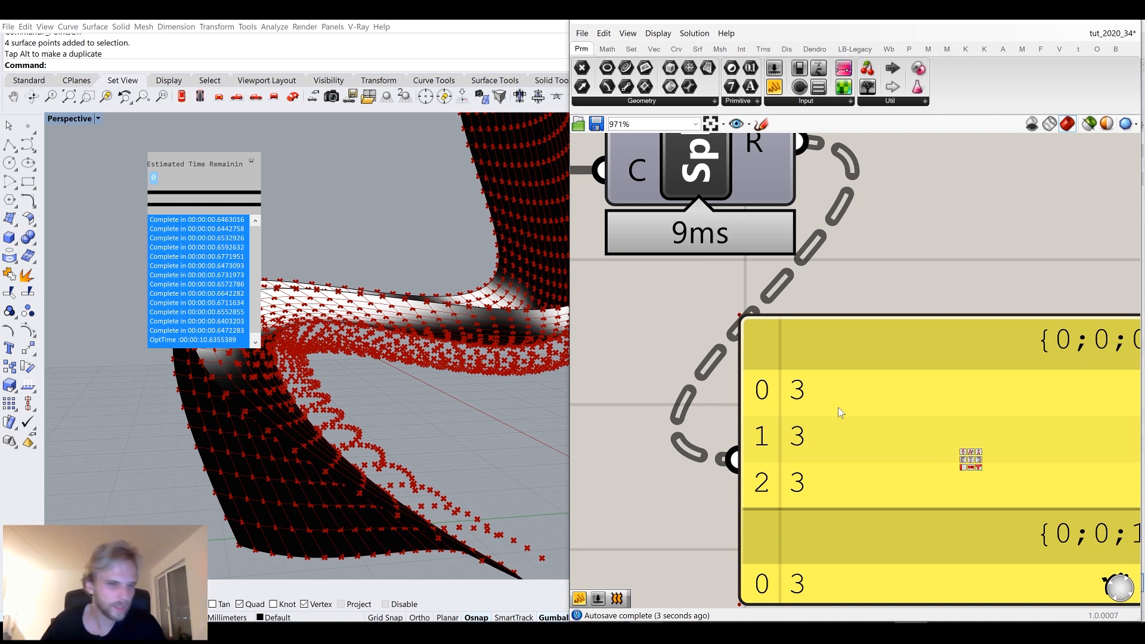
scroll(838, 420, down, 2)
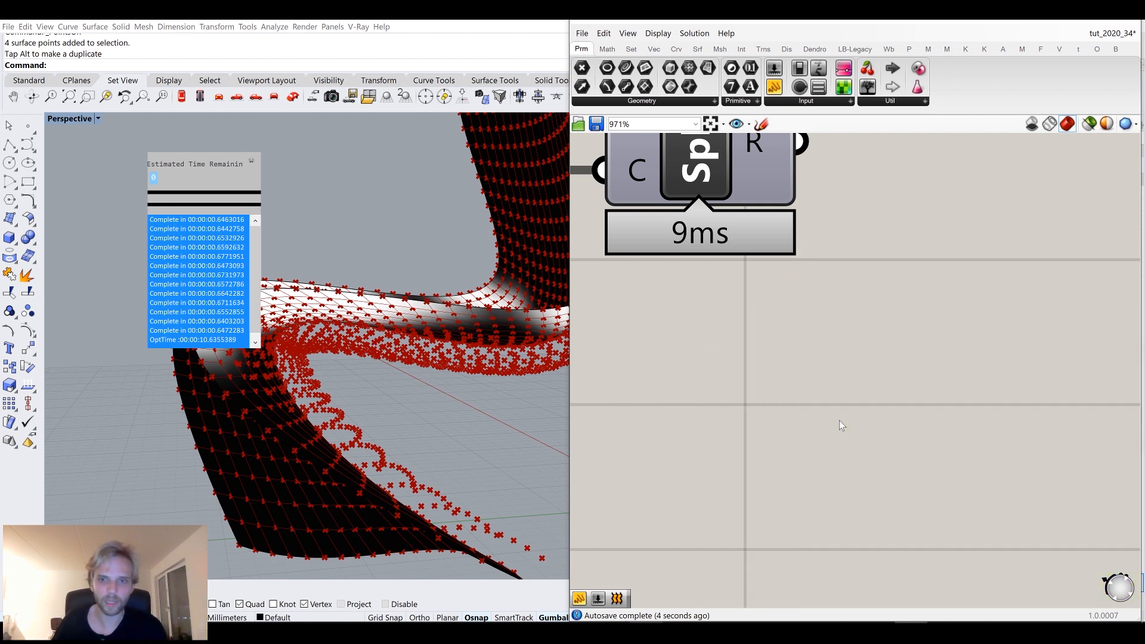
Add a List Item component and connect the Text Split results to its list input.
double_click(935, 391)
text(list ite)
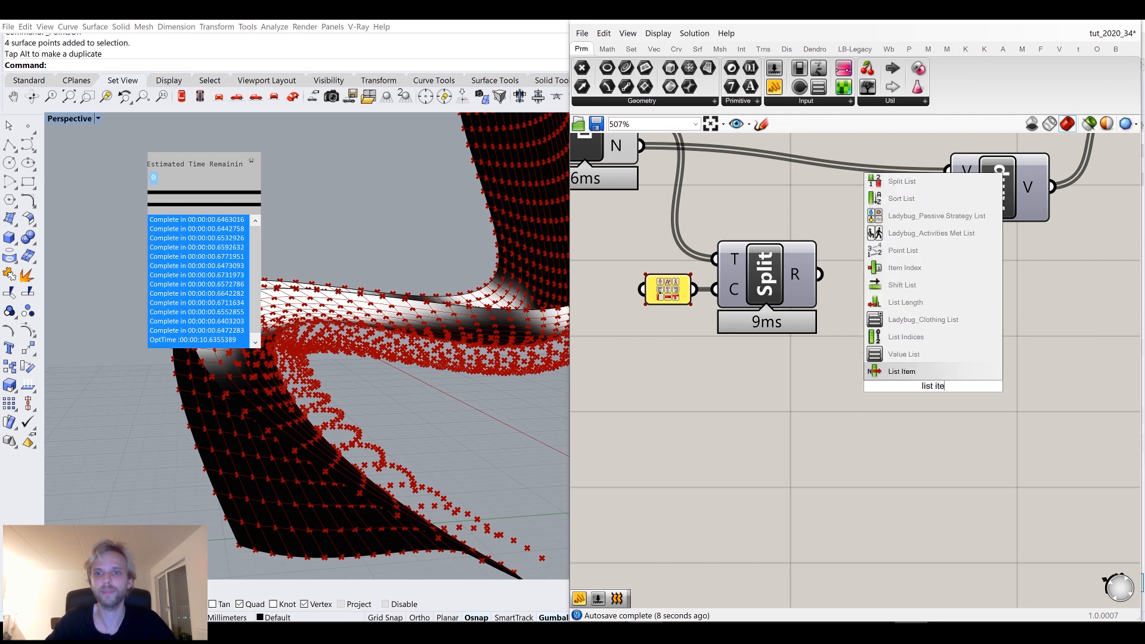
key(Return)
drag(820, 275, 881, 356)
drag(928, 391, 895, 309)
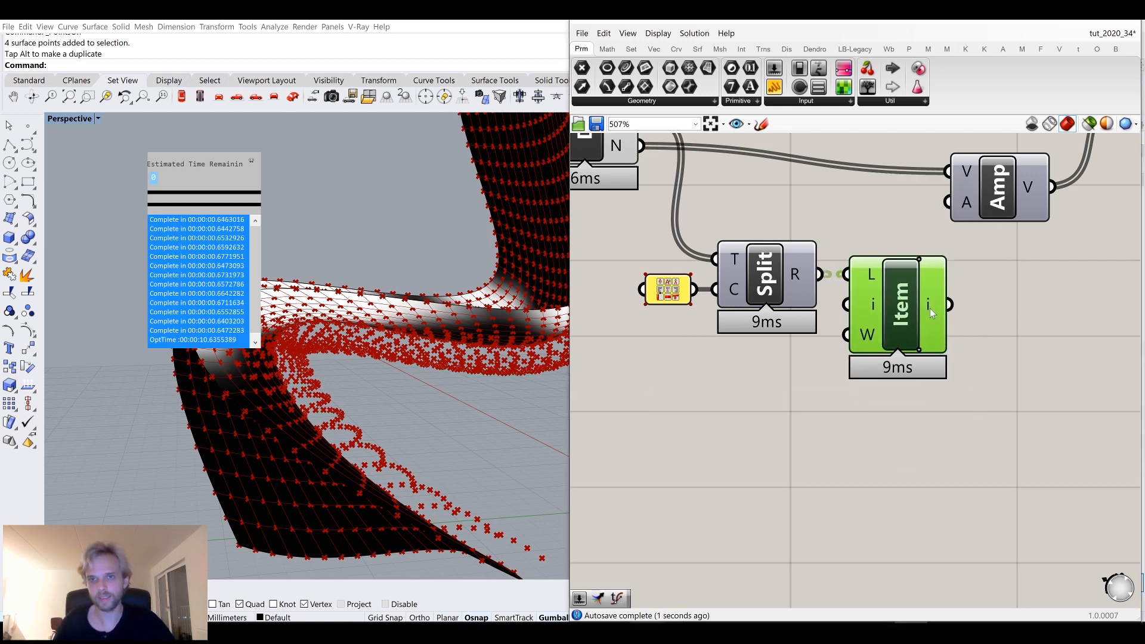
Attach a new panel to the List Item output to preview its values.
drag(774, 87, 1048, 427)
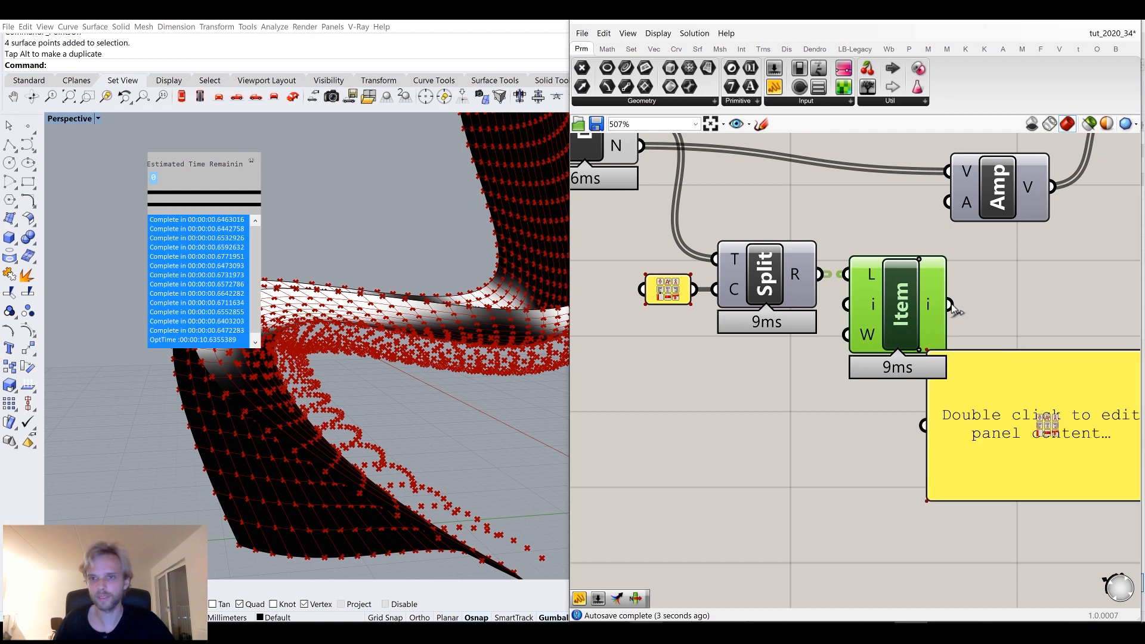
right_drag(994, 446, 874, 381)
drag(874, 381, 950, 377)
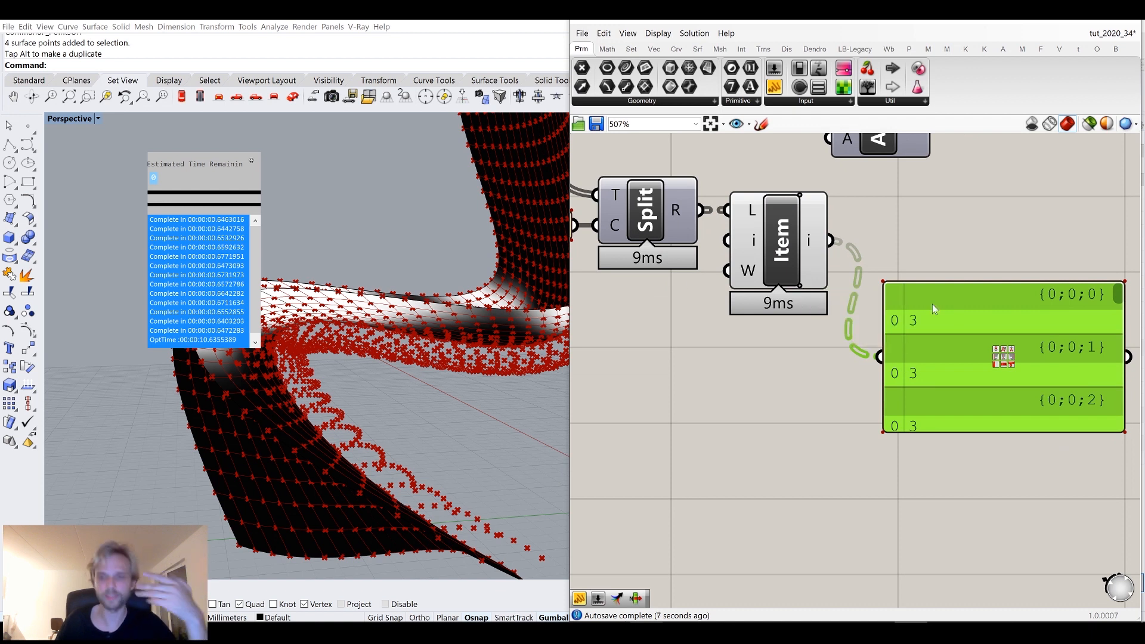
Flatten the List Item output and delete the preview panel.
right_click(808, 241)
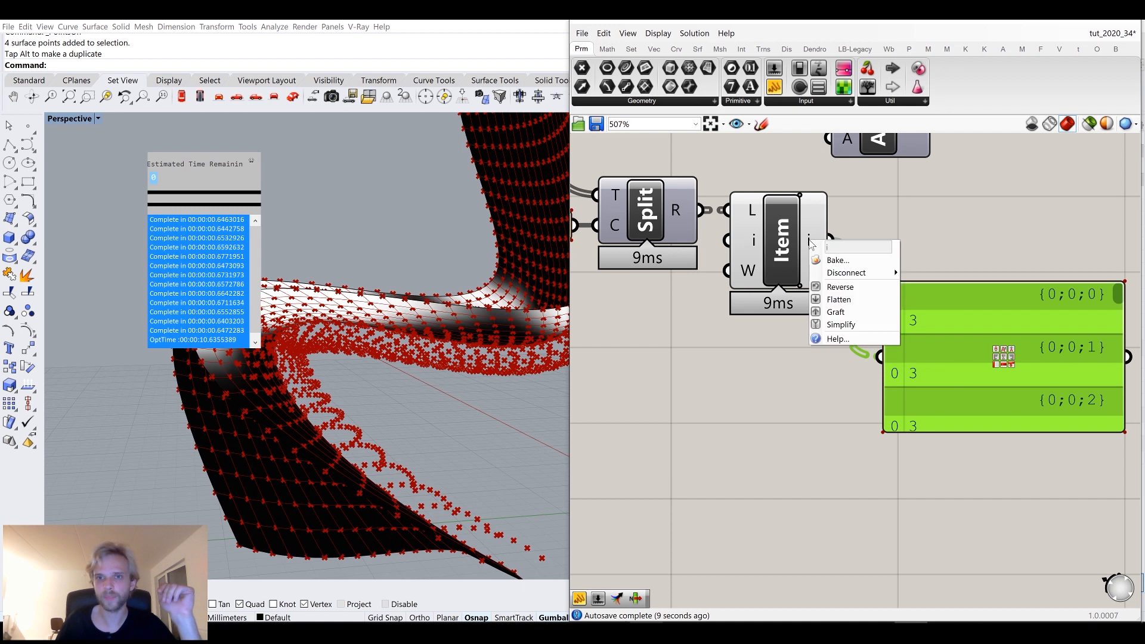
click(838, 300)
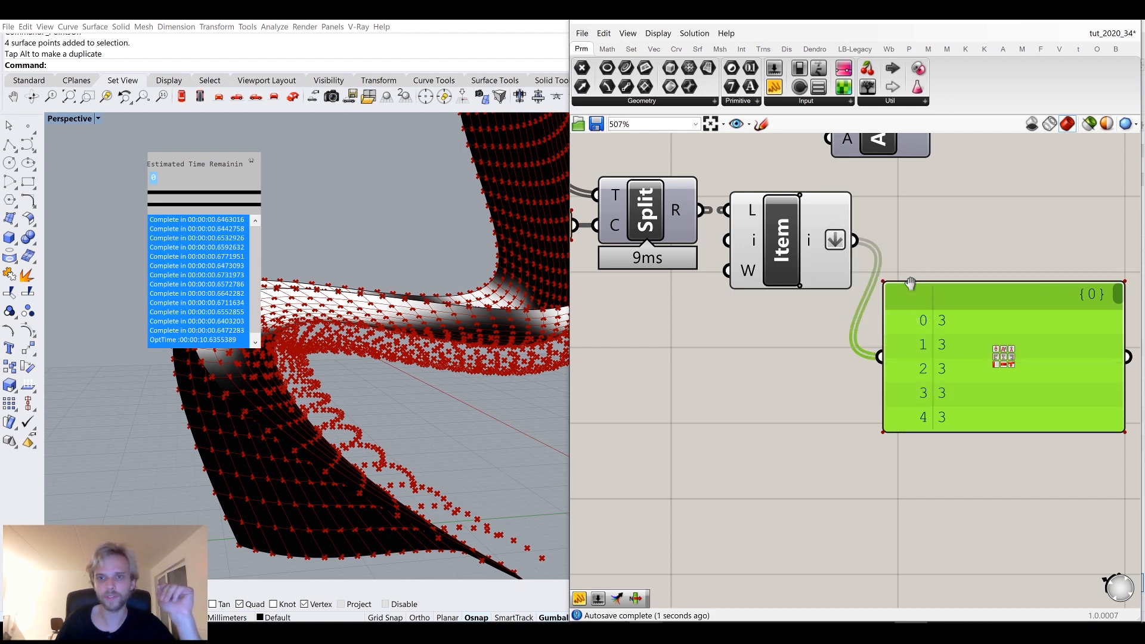
right_drag(910, 283, 879, 424)
key(Delete)
Connect the List Item output to the Amplitude component's amplitude input.
drag(824, 381, 817, 283)
right_drag(334, 324, 502, 280)
scroll(376, 323, down, 6)
scroll(475, 380, down, 5)
scroll(470, 297, up, 6)
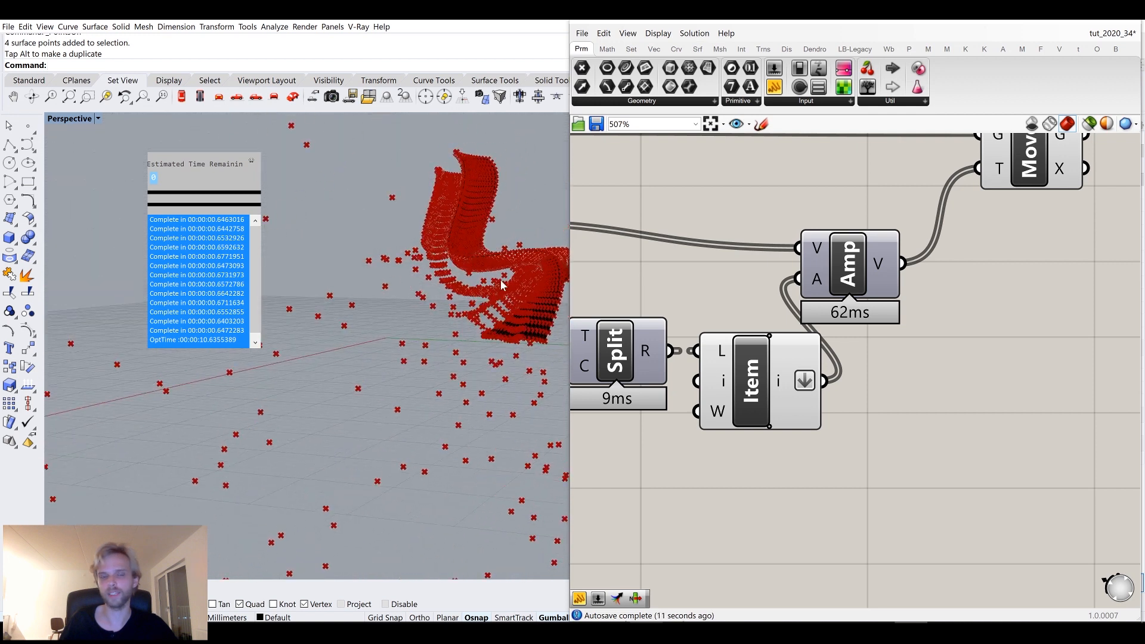
scroll(502, 280, up, 4)
right_drag(952, 285, 839, 372)
drag(1060, 363, 670, 195)
drag(758, 352, 1057, 357)
right_drag(902, 399, 937, 259)
click(865, 322)
click(685, 338)
drag(685, 338, 716, 333)
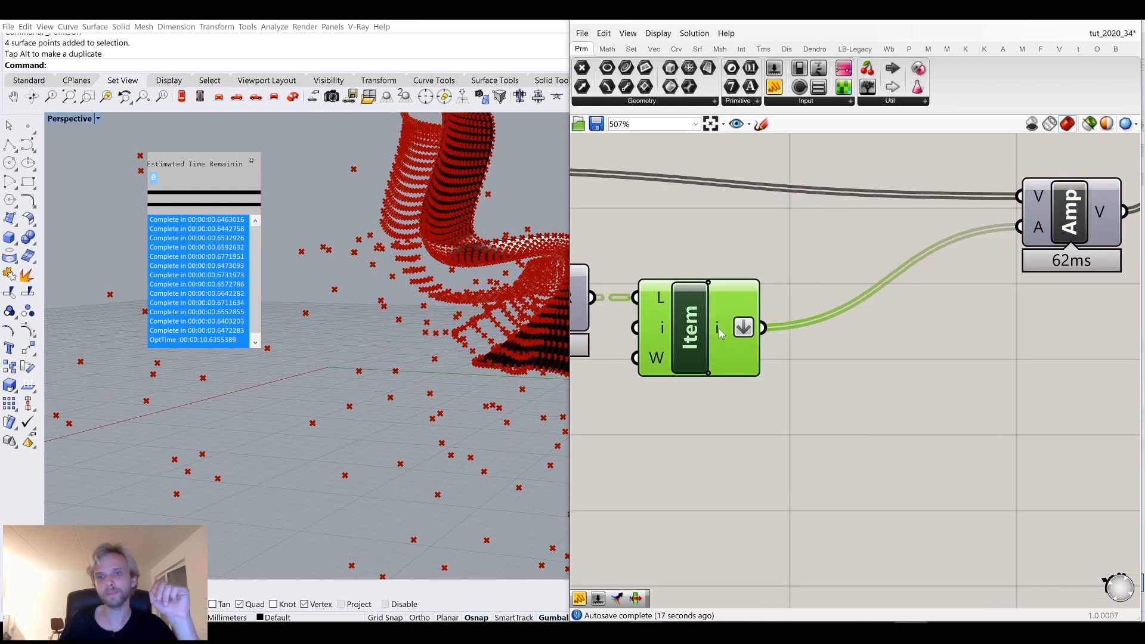
Add a Remap Numbers component and feed the List Item output into its value input.
double_click(889, 428)
text(remap)
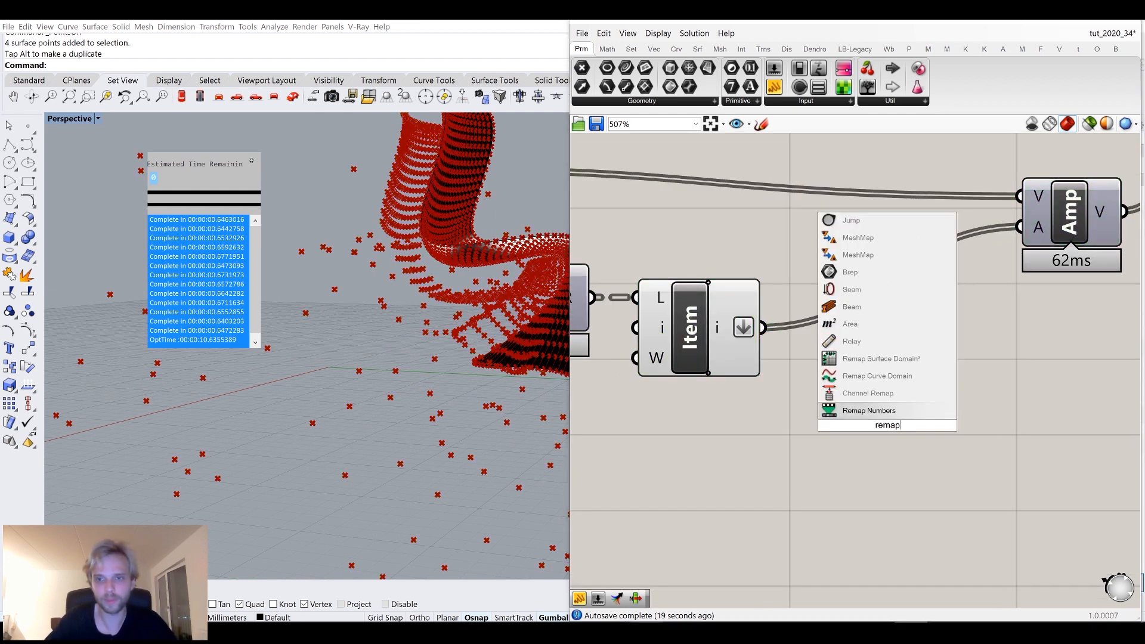
click(865, 411)
drag(763, 327, 836, 394)
drag(882, 430, 913, 427)
right_drag(913, 427, 936, 396)
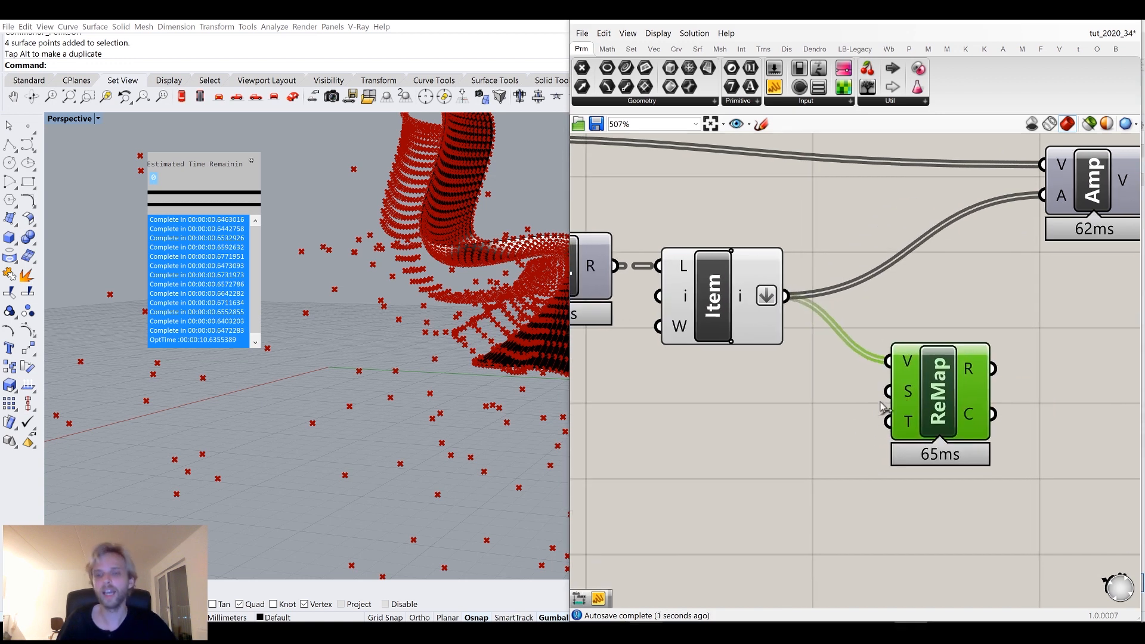
drag(912, 402, 953, 395)
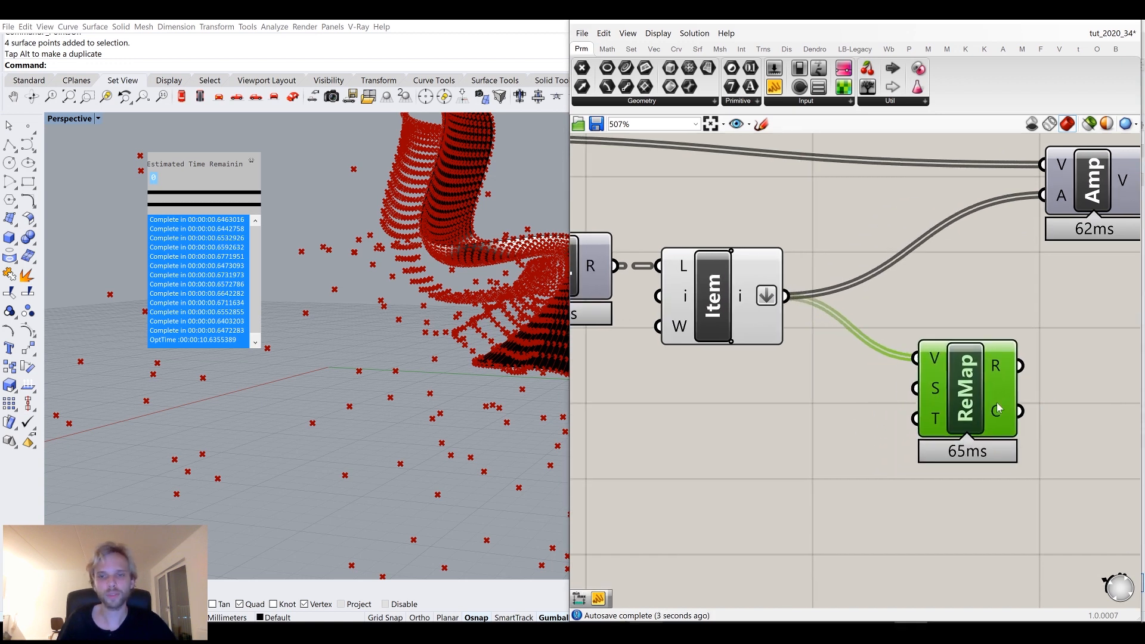
Create a panel reading 0 to 255 and connect it to the Remap source domain.
double_click(836, 445)
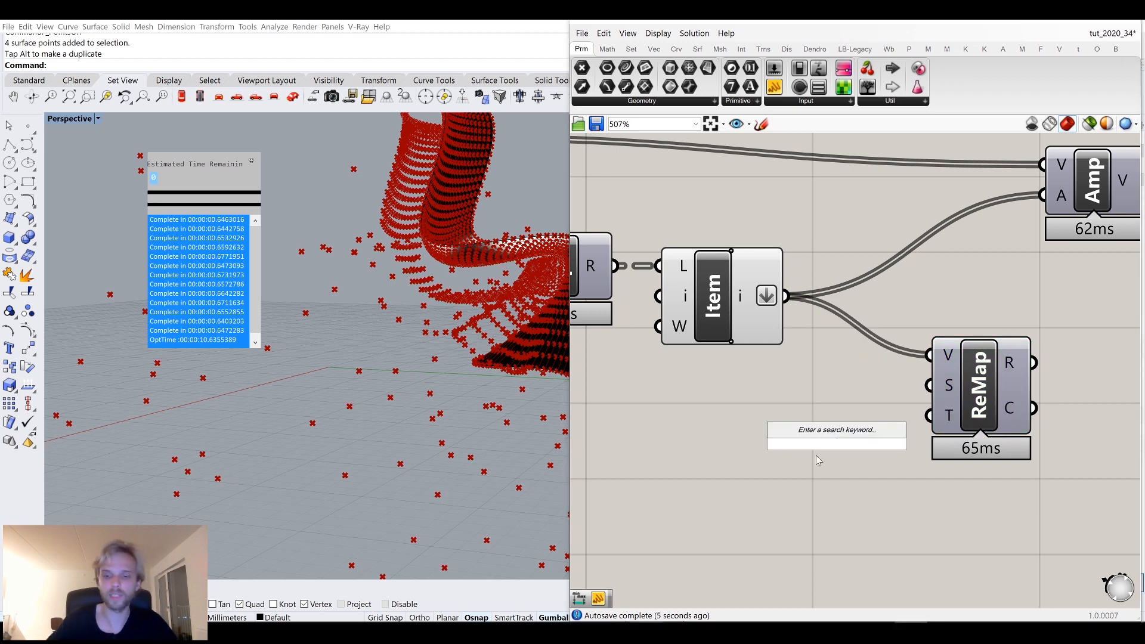
text(//)
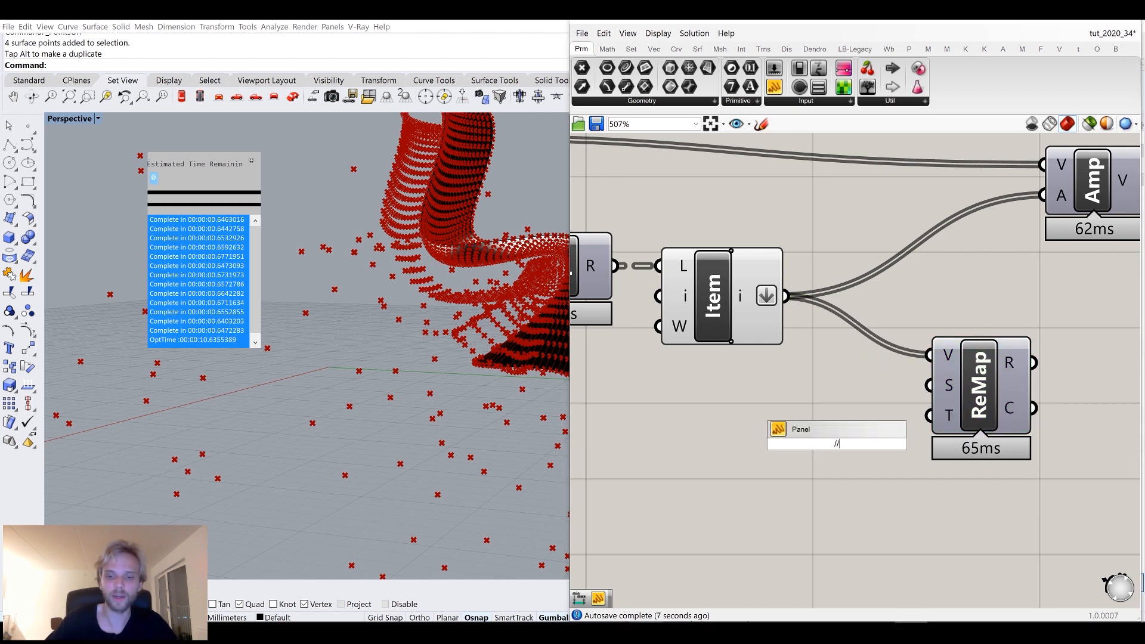
text(0 to 255)
key(Return)
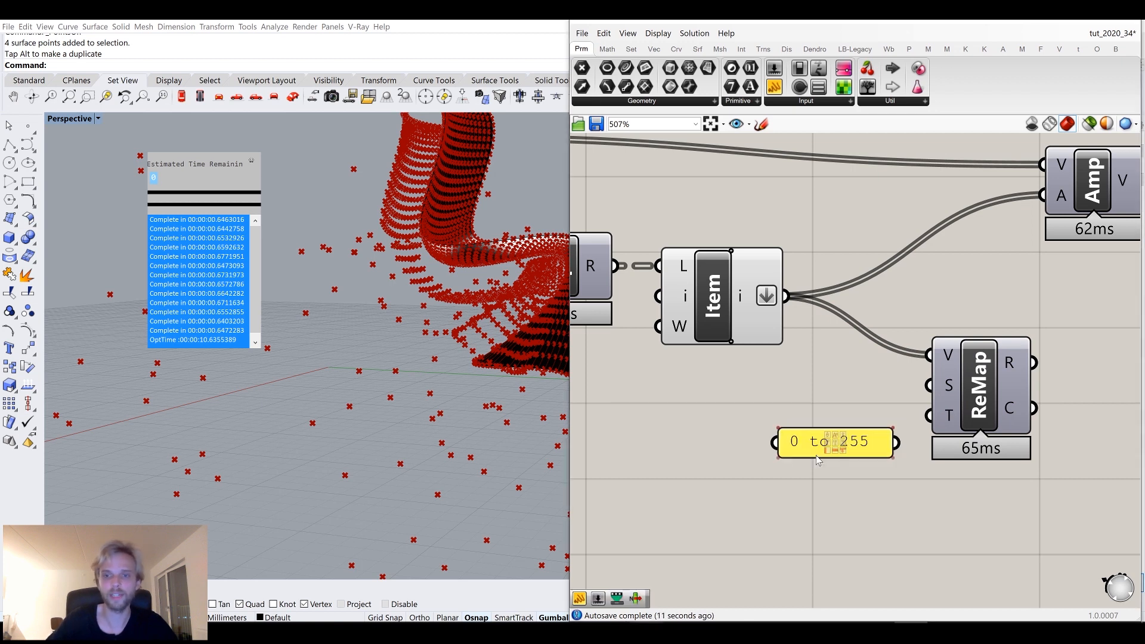
scroll(892, 456, up, 3)
drag(896, 442, 929, 359)
drag(750, 441, 752, 347)
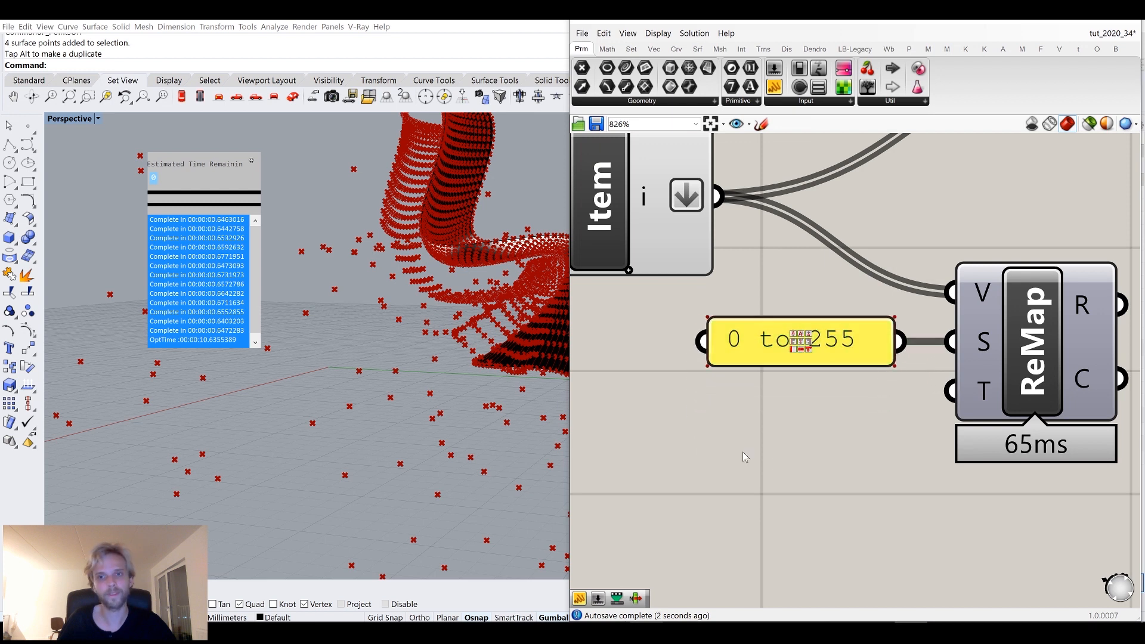
Create a panel reading 0.1 to 1 and connect it to the Remap target domain.
double_click(760, 490)
text(//0.1 to 1)
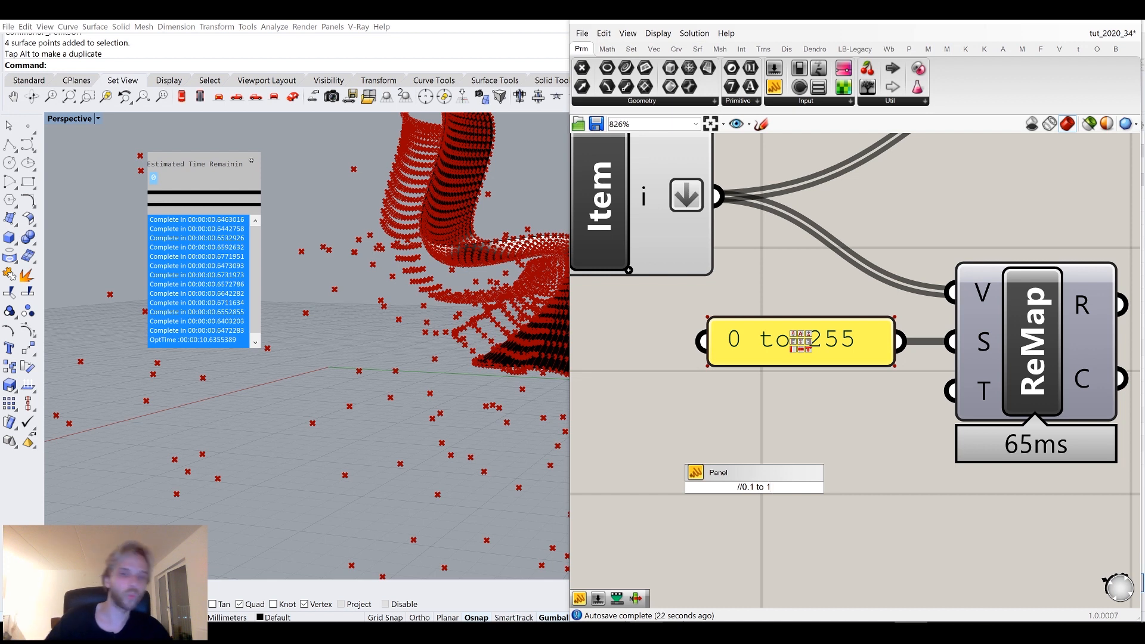
key(Return)
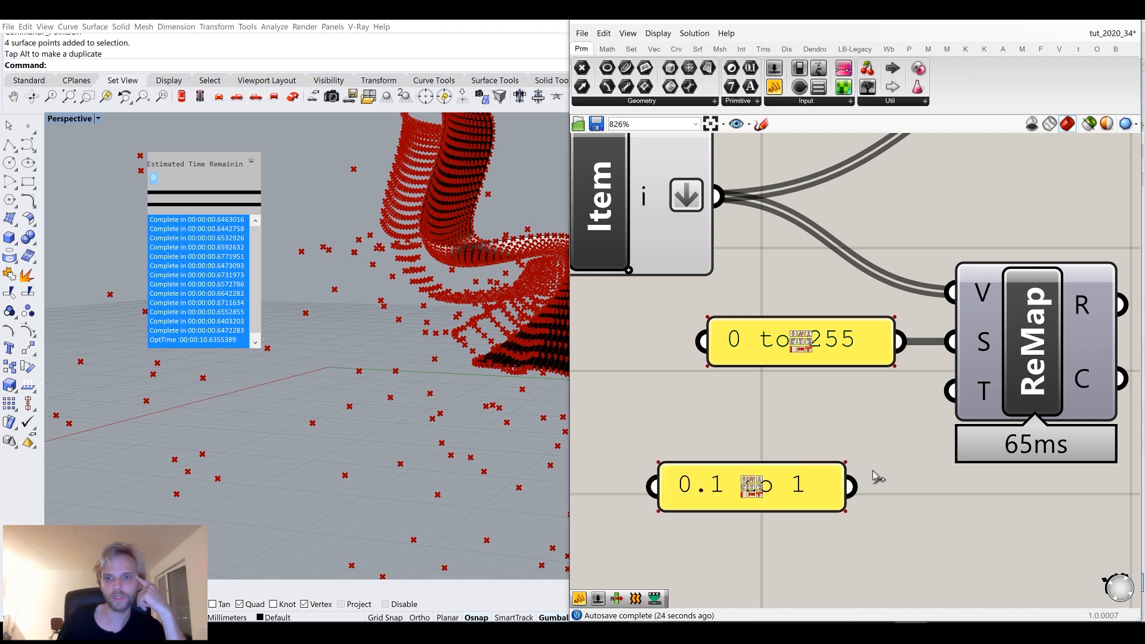
drag(853, 486, 931, 403)
drag(699, 494, 739, 410)
scroll(828, 425, down, 3)
scroll(828, 426, up, 2)
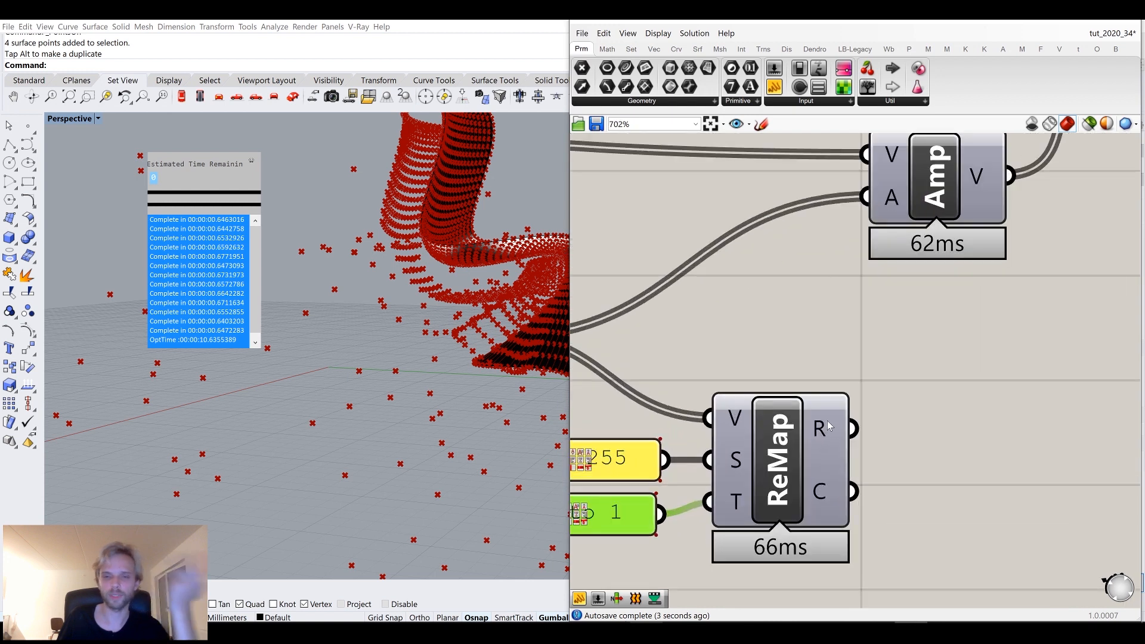
Connect the Remap result to the Amplitude component's amplitude input.
drag(853, 428, 895, 215)
right_drag(446, 308, 474, 334)
scroll(418, 232, up, 5)
right_drag(417, 233, 415, 267)
scroll(369, 273, up, 3)
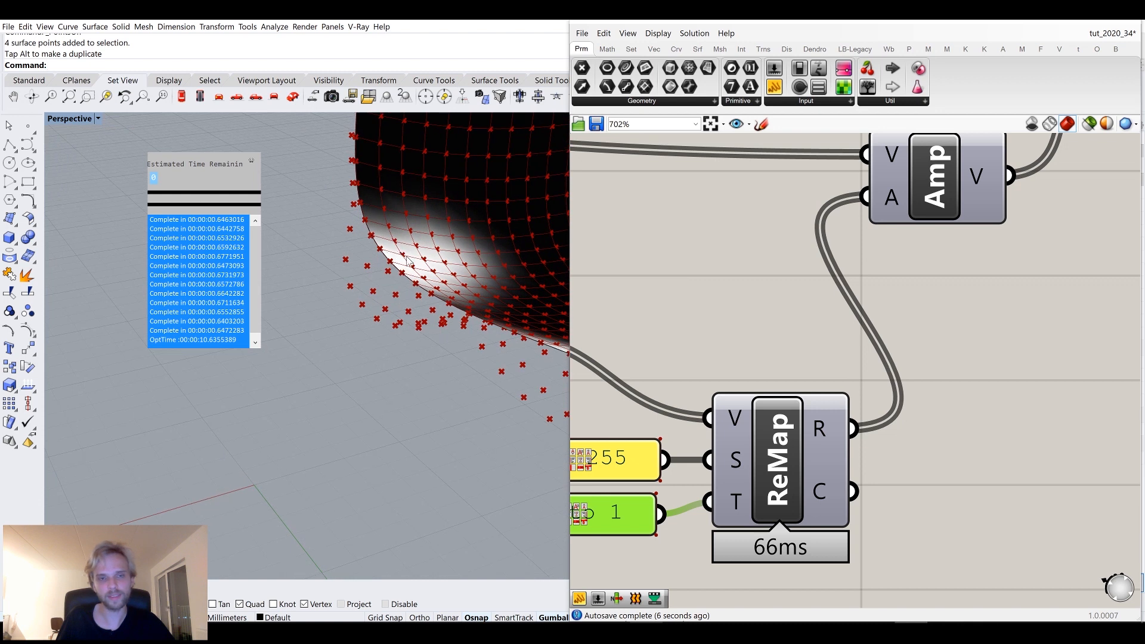
Inspect the offset mesh vertex points on the chair in the Rhino viewport.
scroll(399, 274, up, 2)
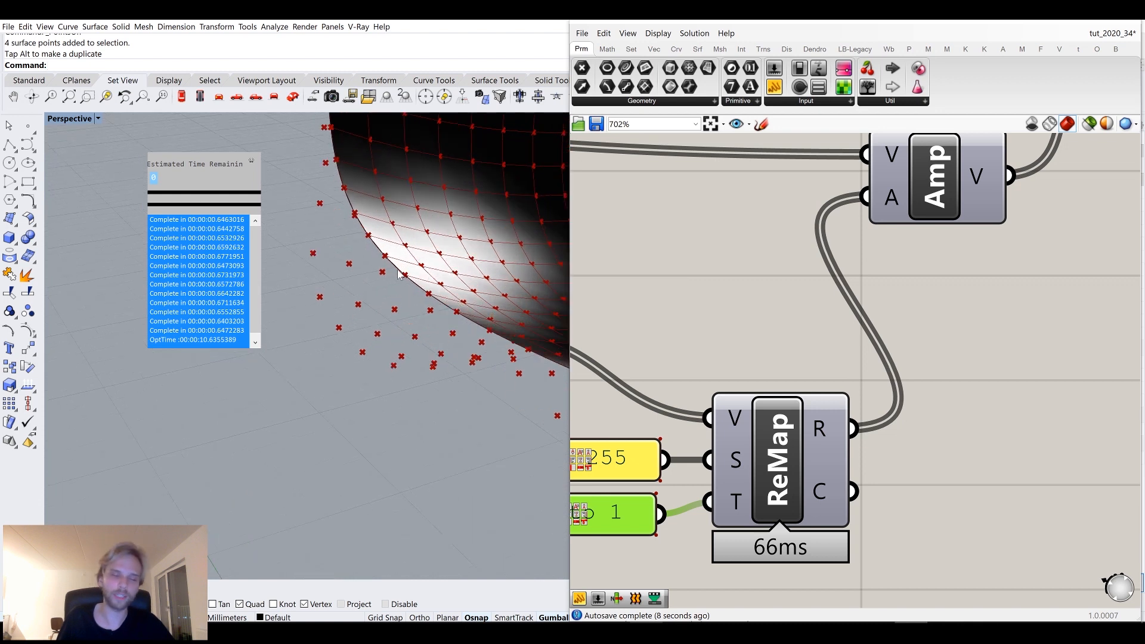
right_drag(404, 296, 419, 298)
right_drag(343, 254, 381, 225)
right_drag(516, 286, 504, 288)
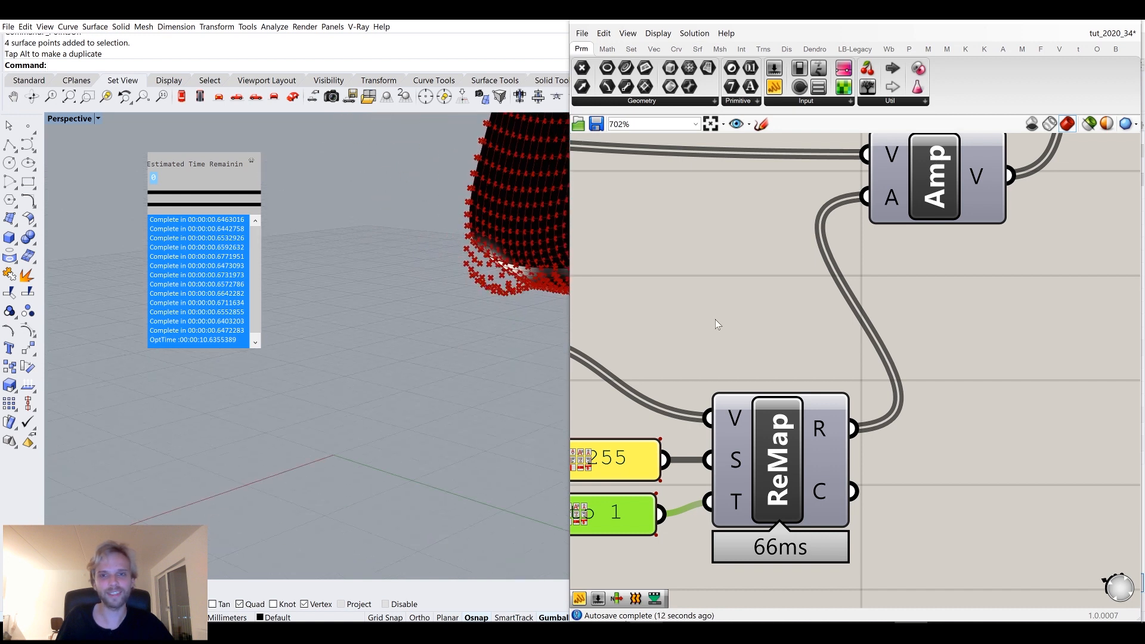
scroll(775, 519, down, 4)
scroll(501, 310, down, 3)
right_drag(352, 302, 466, 257)
scroll(466, 258, up, 6)
right_drag(496, 355, 422, 277)
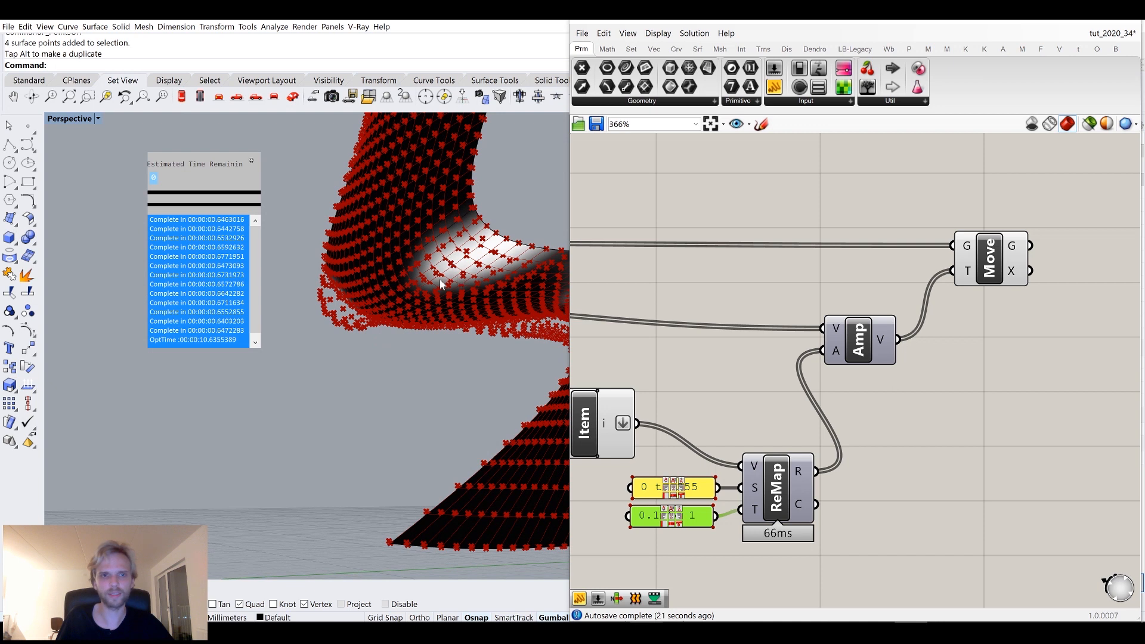
Add a Construct Mesh component to the canvas.
click(1009, 257)
click(990, 401)
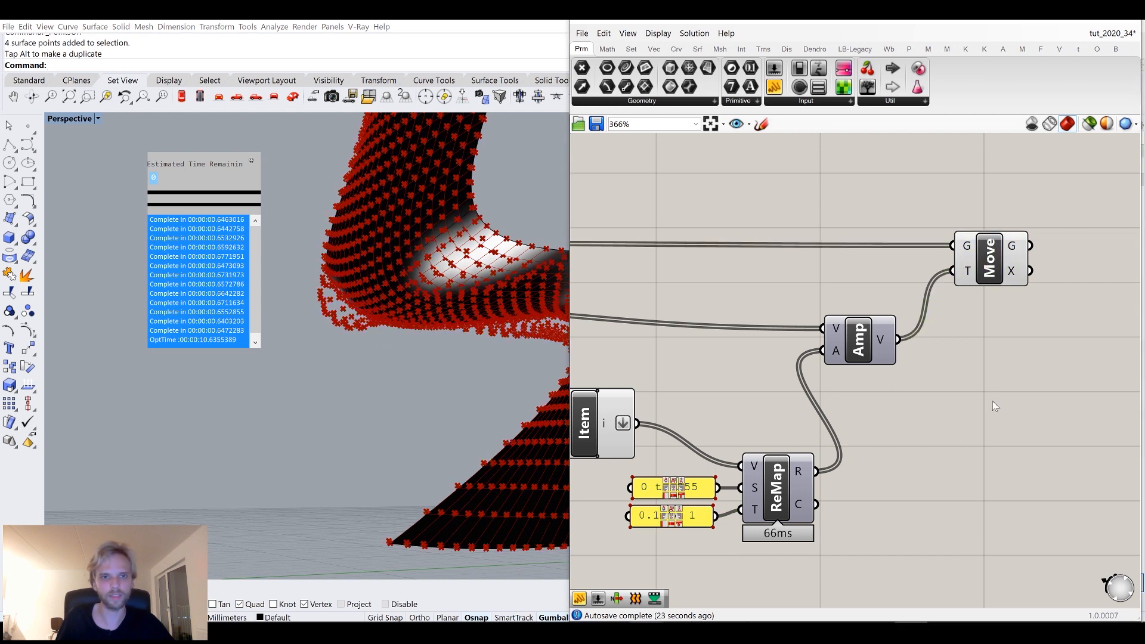
scroll(989, 402, down, 3)
middle_click(753, 381)
click(830, 223)
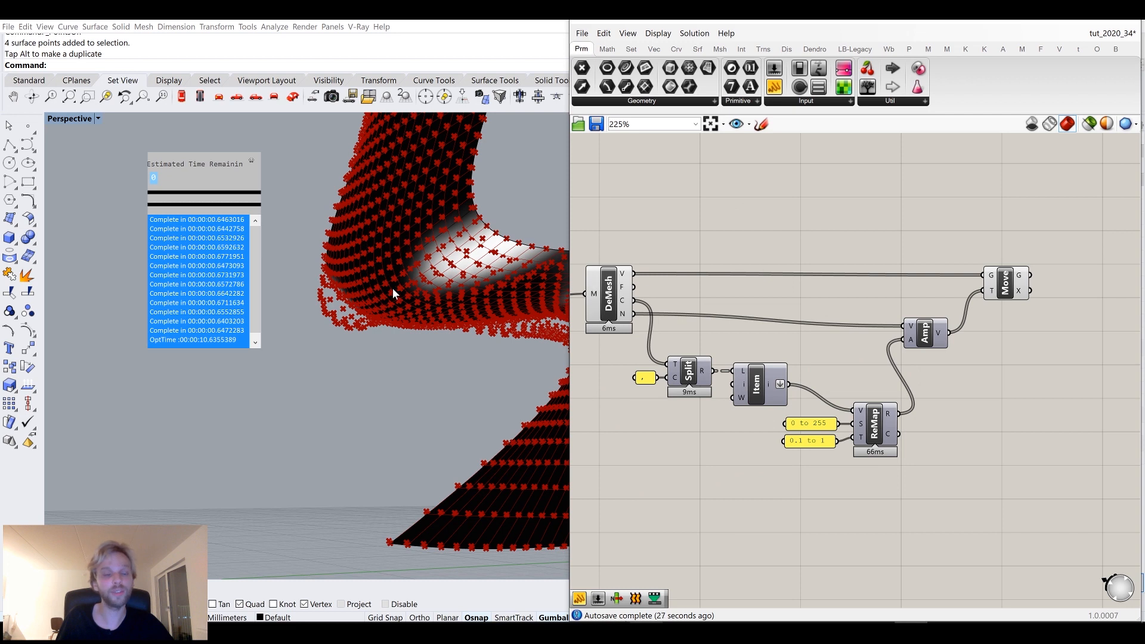
double_click(878, 229)
text(c)
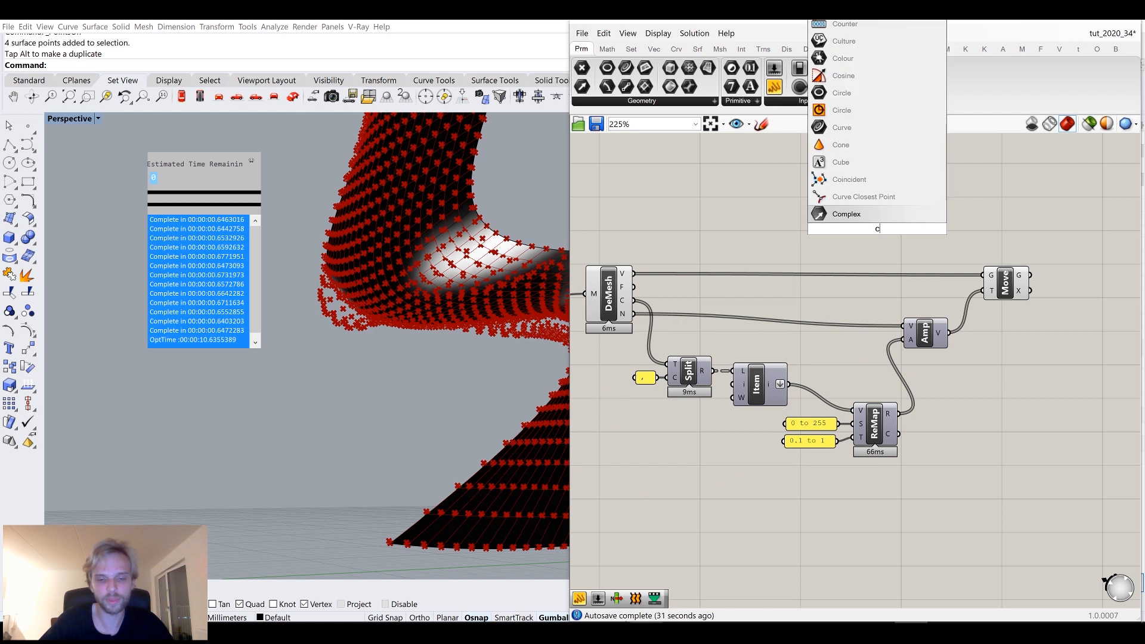
text(onstruct mesh)
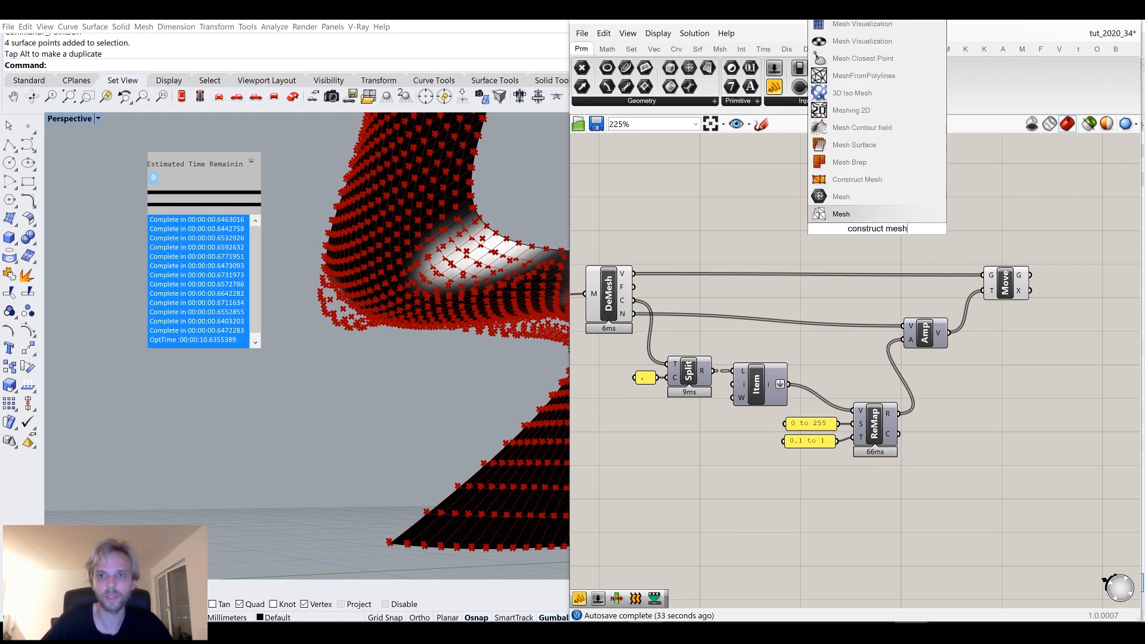
click(871, 179)
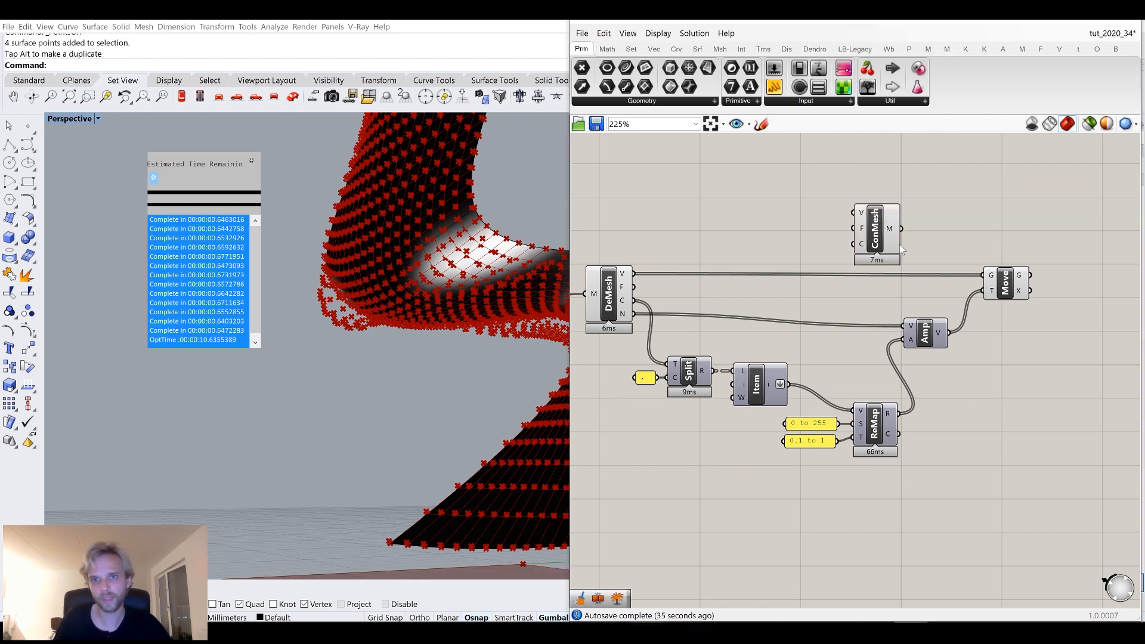
Move the Construct Mesh component beside Move and connect Move's geometry output to its vertices input.
right_drag(899, 230, 791, 237)
drag(774, 238, 1010, 293)
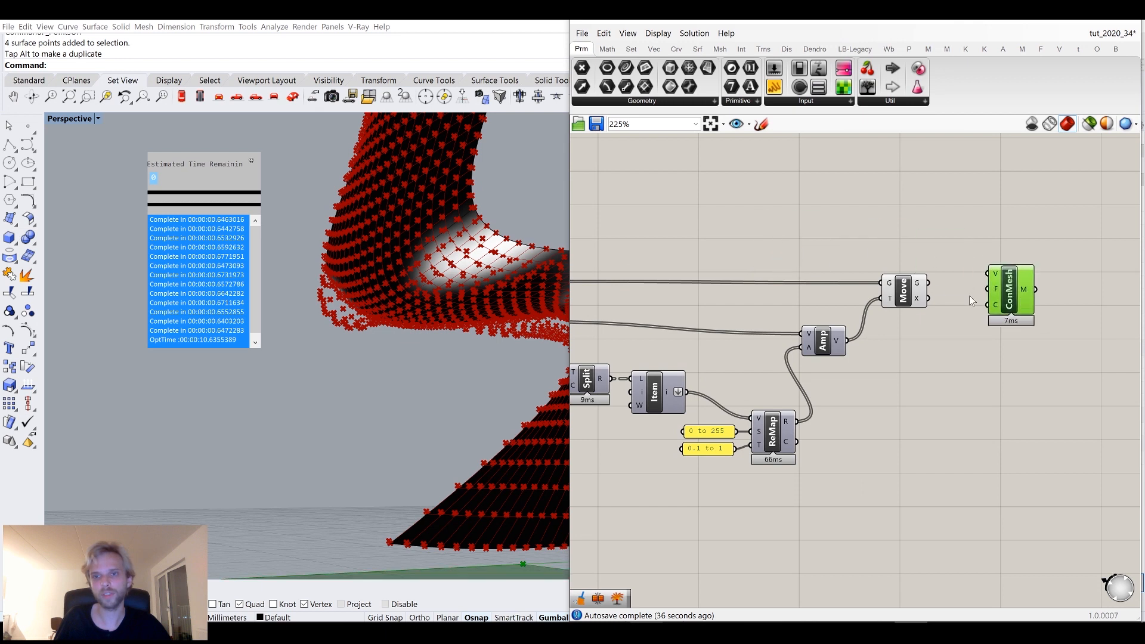
scroll(928, 284, up, 3)
click(886, 291)
middle_click(885, 291)
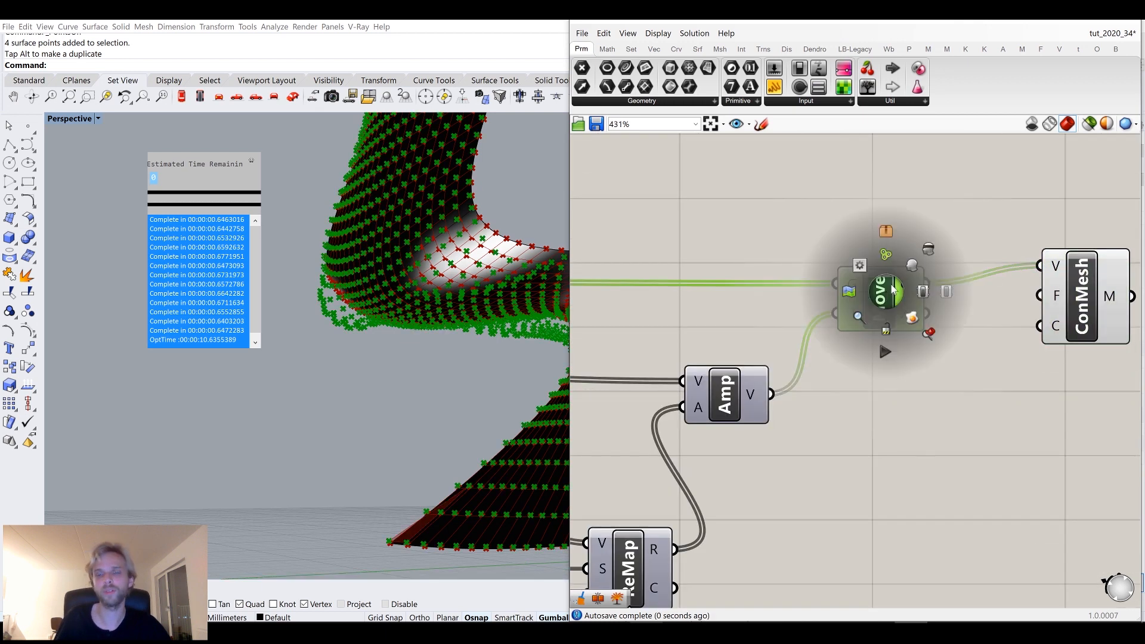
click(930, 248)
drag(1066, 267, 1066, 291)
drag(897, 293, 879, 254)
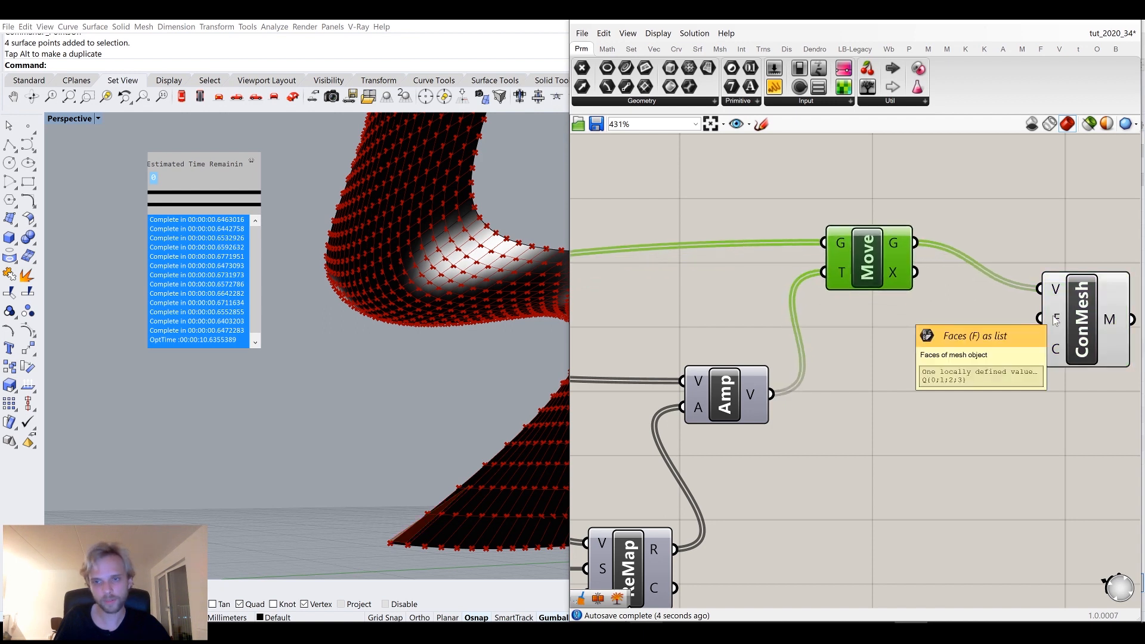
Connect the Deconstruct Mesh faces output to the Construct Mesh faces input.
scroll(879, 256, down, 3)
scroll(625, 302, up, 1)
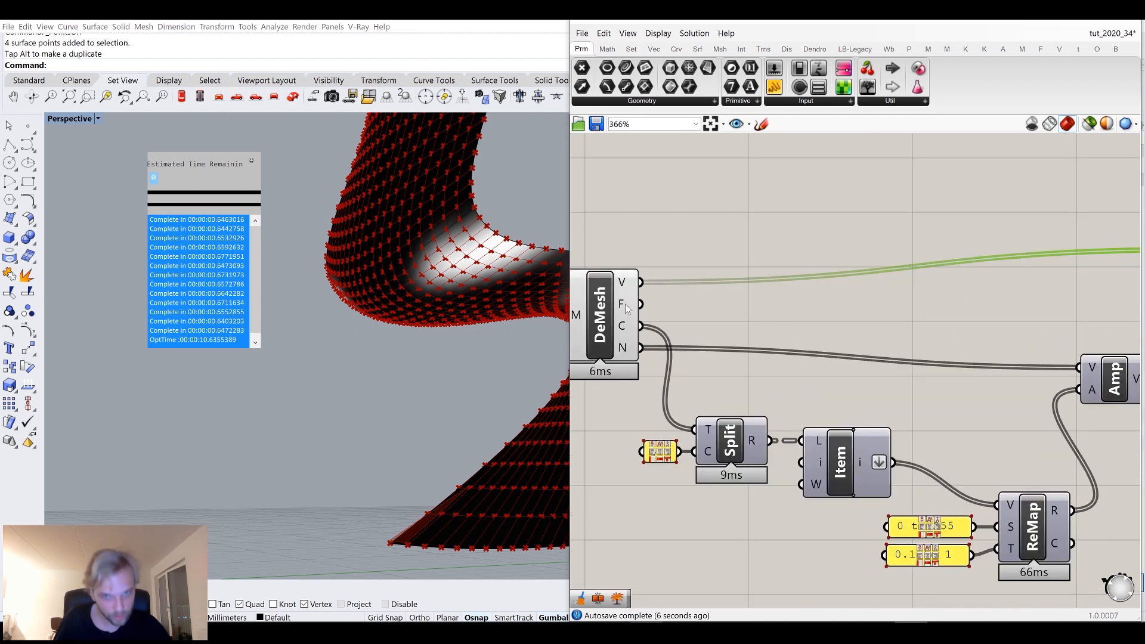
scroll(625, 303, down, 3)
drag(634, 305, 928, 320)
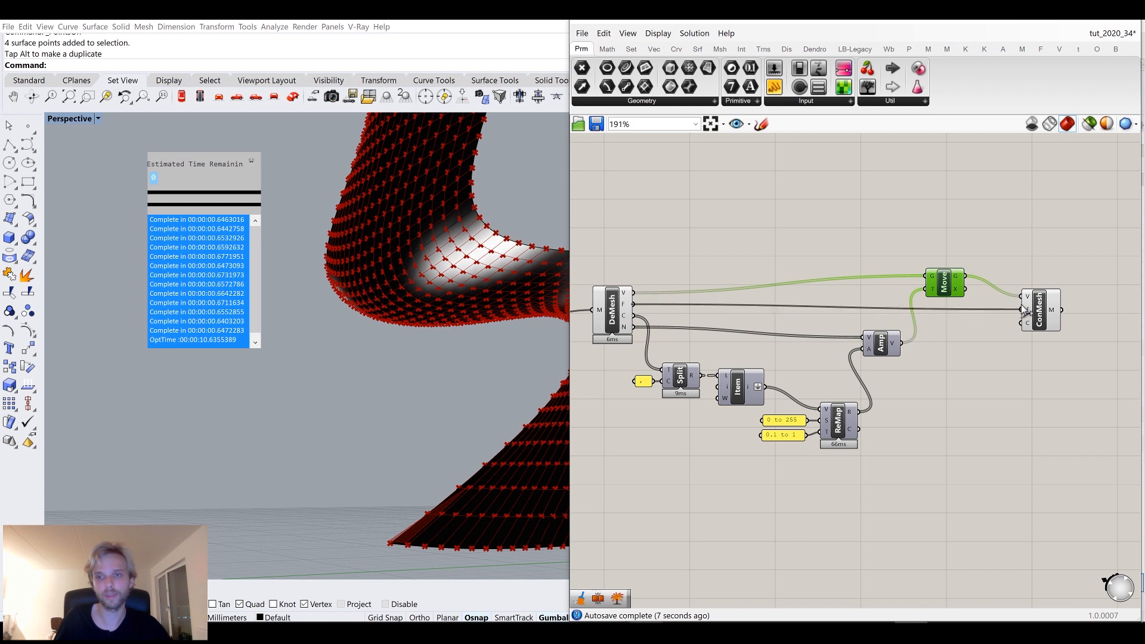
drag(1026, 309, 1042, 307)
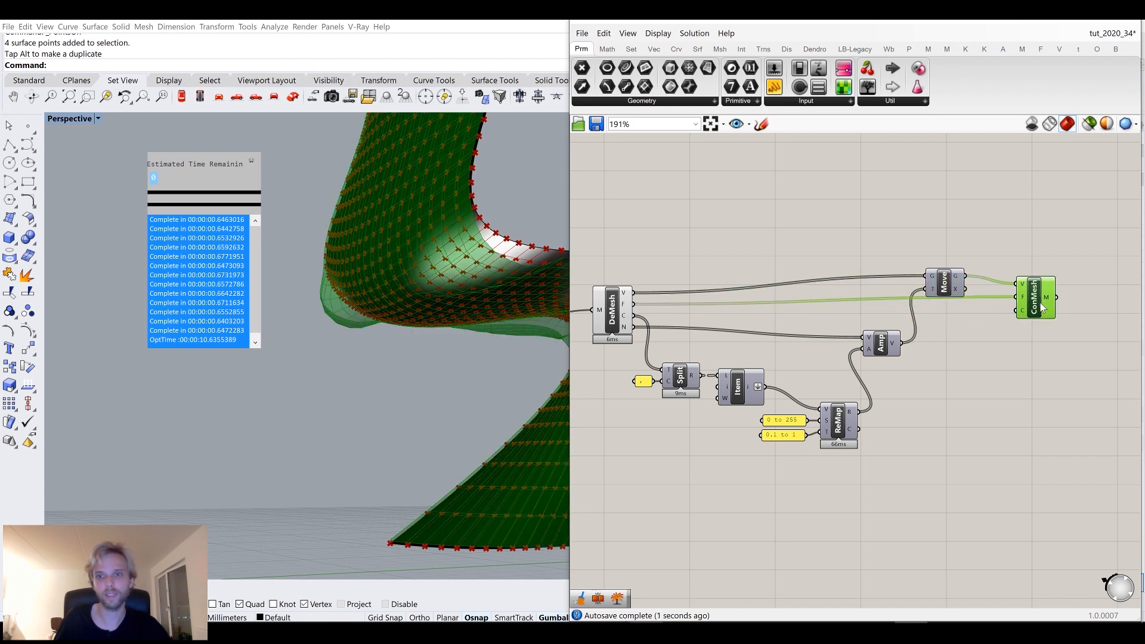
click(974, 345)
Turn off the Deconstruct Mesh component's preview.
right_drag(394, 267, 316, 374)
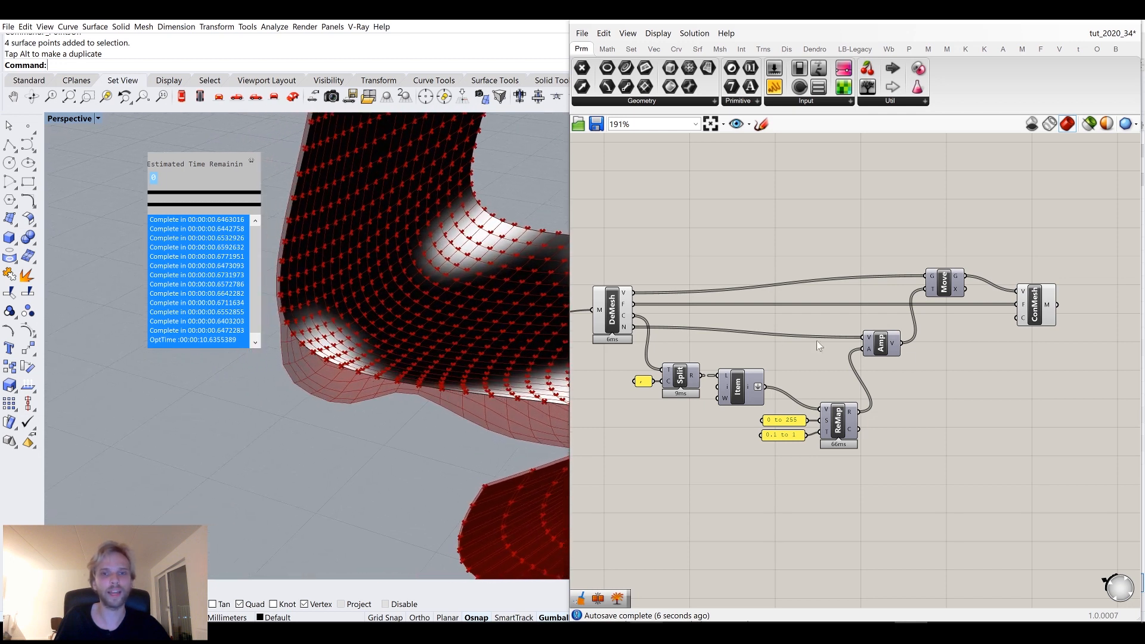
click(606, 306)
scroll(606, 306, up, 1)
middle_click(606, 306)
click(645, 265)
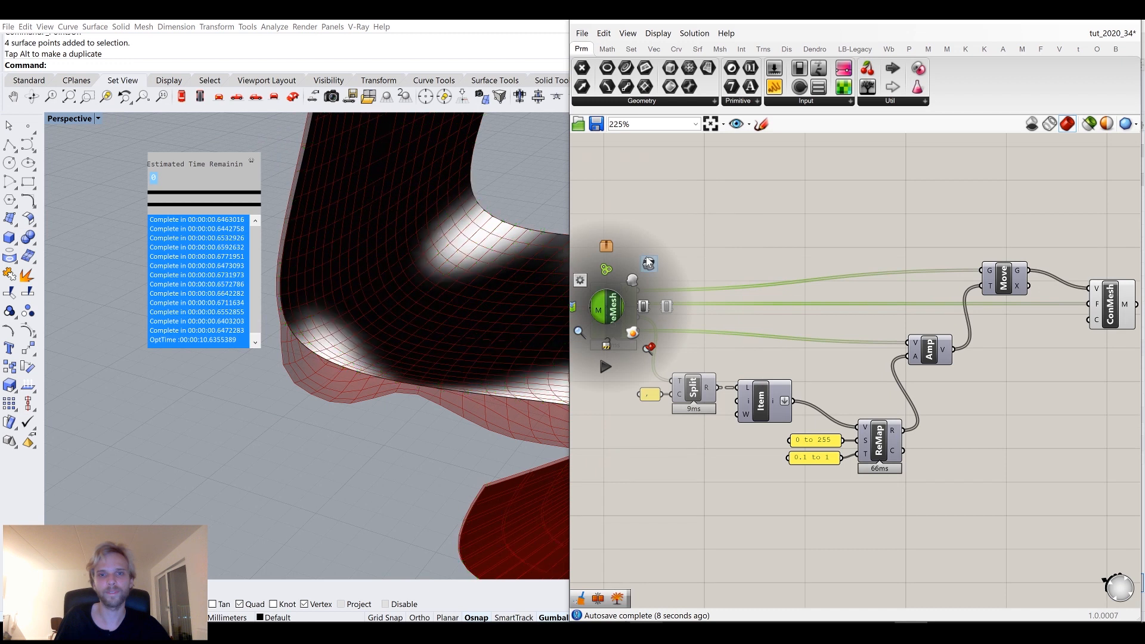
click(696, 304)
Connect the Deconstruct Mesh colours output to the Construct Mesh colours input.
right_drag(379, 349, 486, 298)
scroll(368, 310, up, 8)
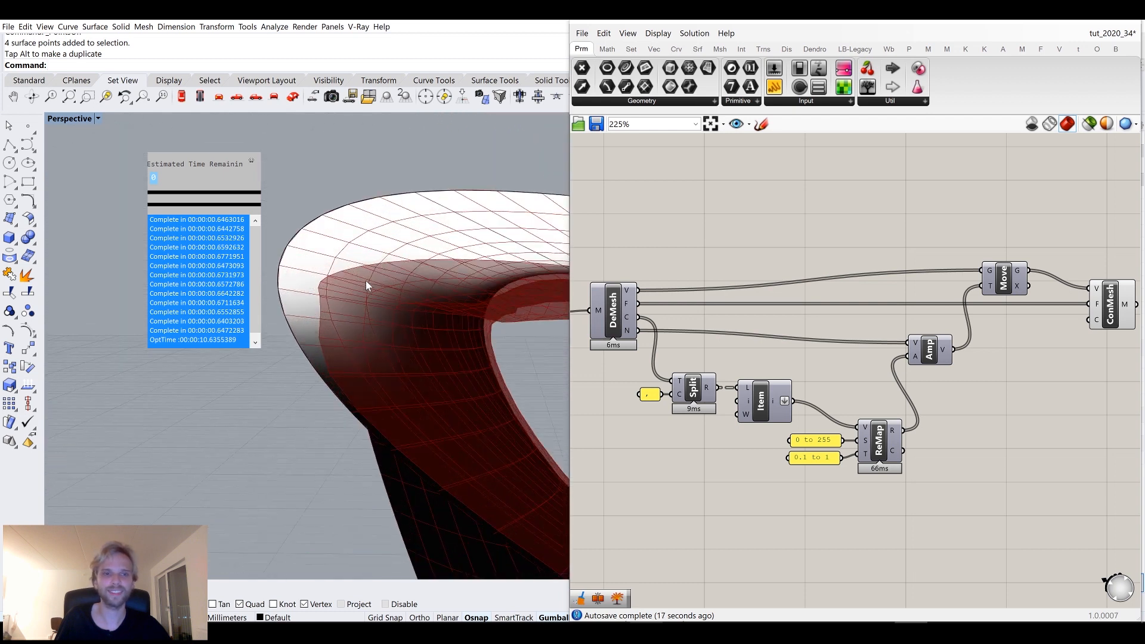
scroll(370, 278, down, 8)
right_drag(828, 407, 853, 335)
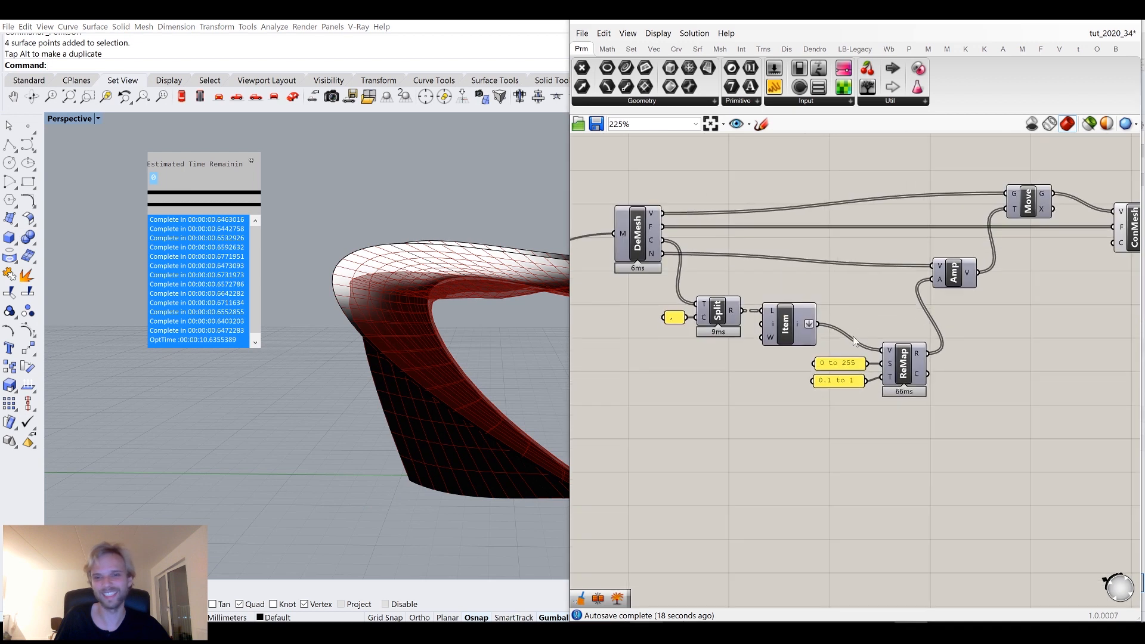
scroll(863, 378, up, 4)
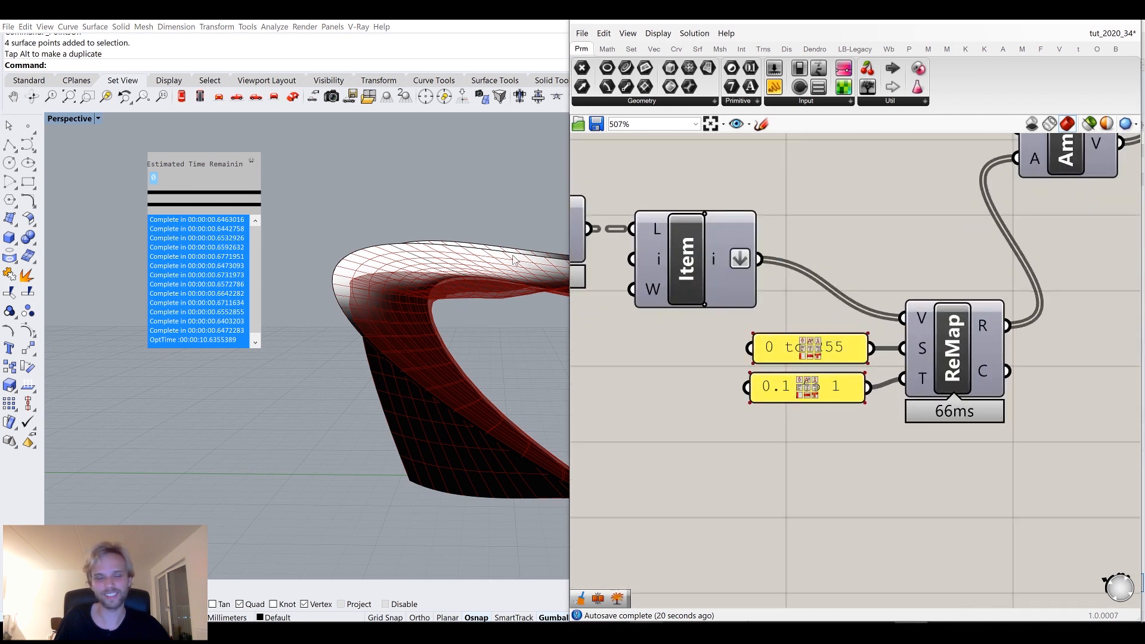
mouse_move(419, 289)
right_down()
mouse_move(376, 298)
mouse_move(400, 289)
right_up()
right_drag(967, 334, 1103, 442)
scroll(1038, 310, down, 4)
right_drag(1038, 304, 856, 349)
scroll(857, 349, down, 2)
right_drag(1020, 388, 902, 376)
scroll(902, 376, up, 2)
right_drag(613, 400, 672, 356)
scroll(774, 354, down, 1)
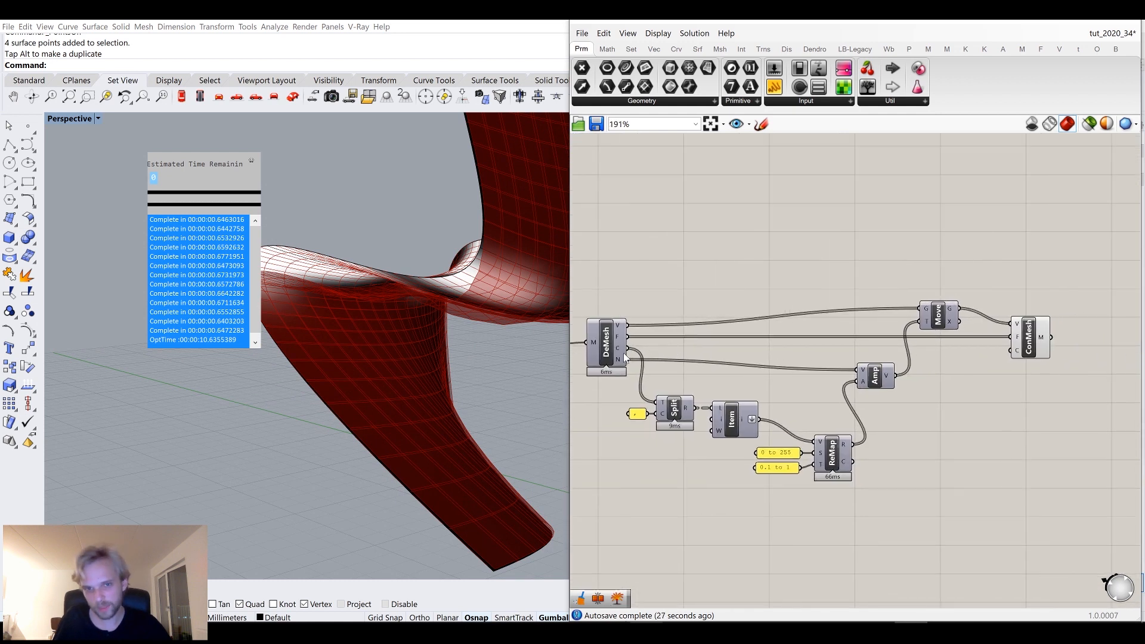
drag(1021, 353, 1021, 353)
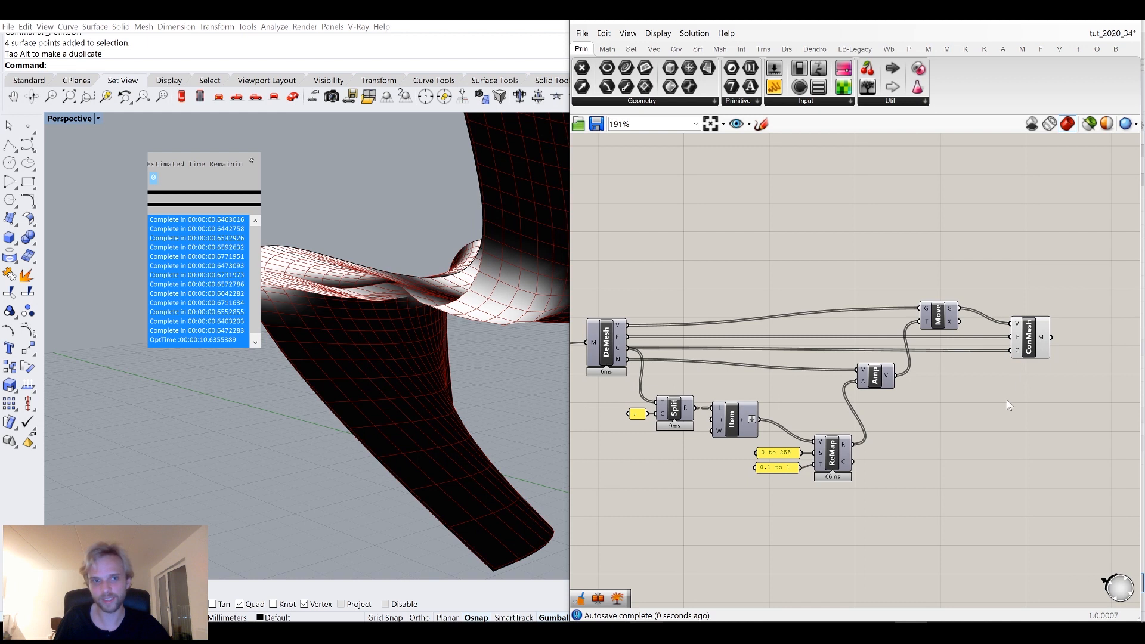
Orbit and zoom around the rebuilt chair mesh in the Perspective viewport to examine it.
right_drag(416, 293, 373, 309)
scroll(369, 303, down, 4)
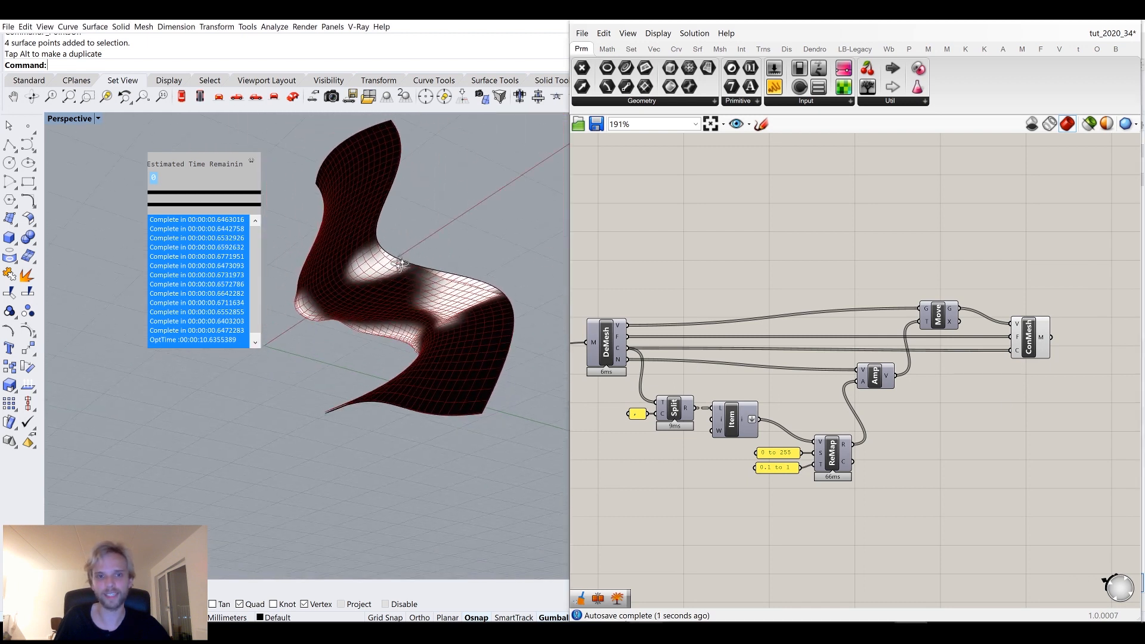
scroll(434, 260, up, 5)
right_drag(435, 262, 400, 326)
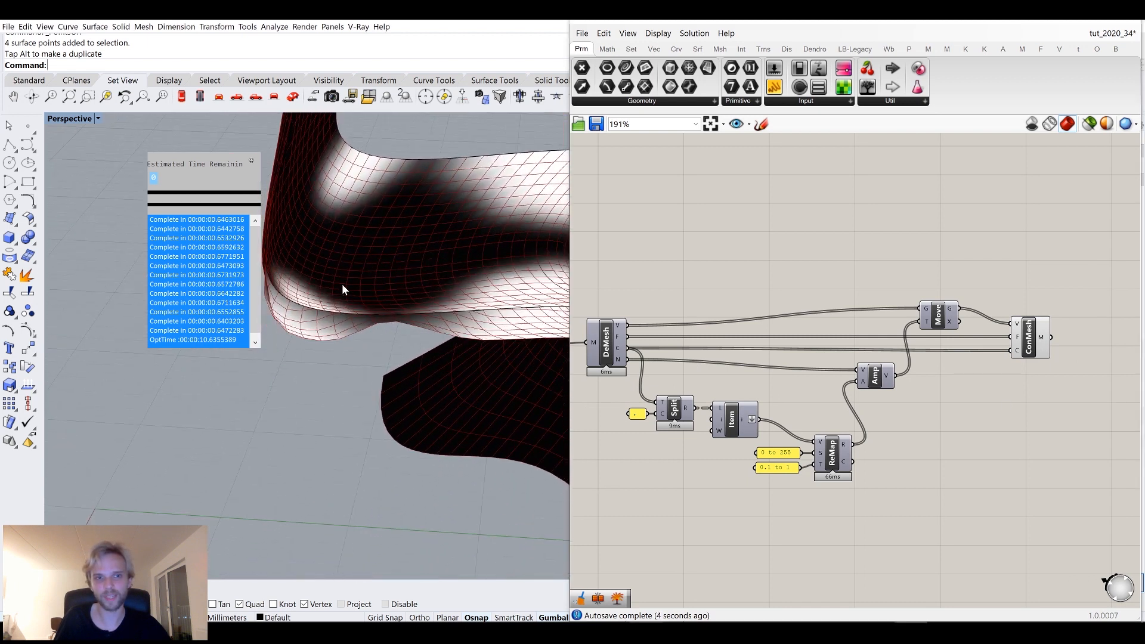
right_drag(341, 284, 451, 358)
right_drag(439, 228, 464, 280)
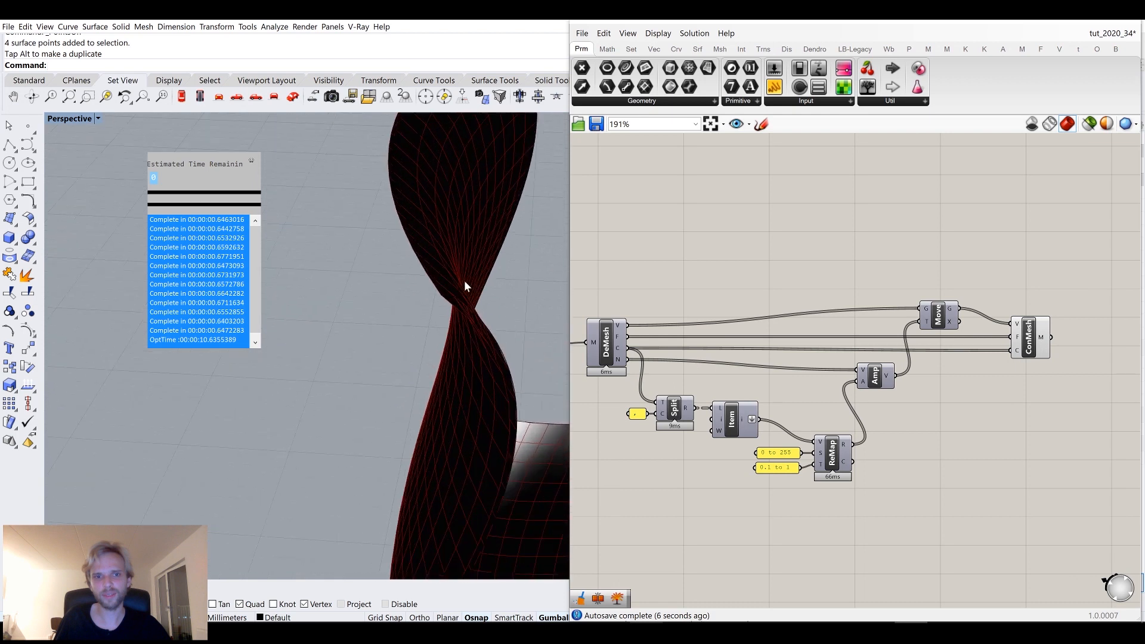
scroll(464, 281, up, 3)
scroll(420, 309, down, 8)
right_drag(473, 345, 471, 391)
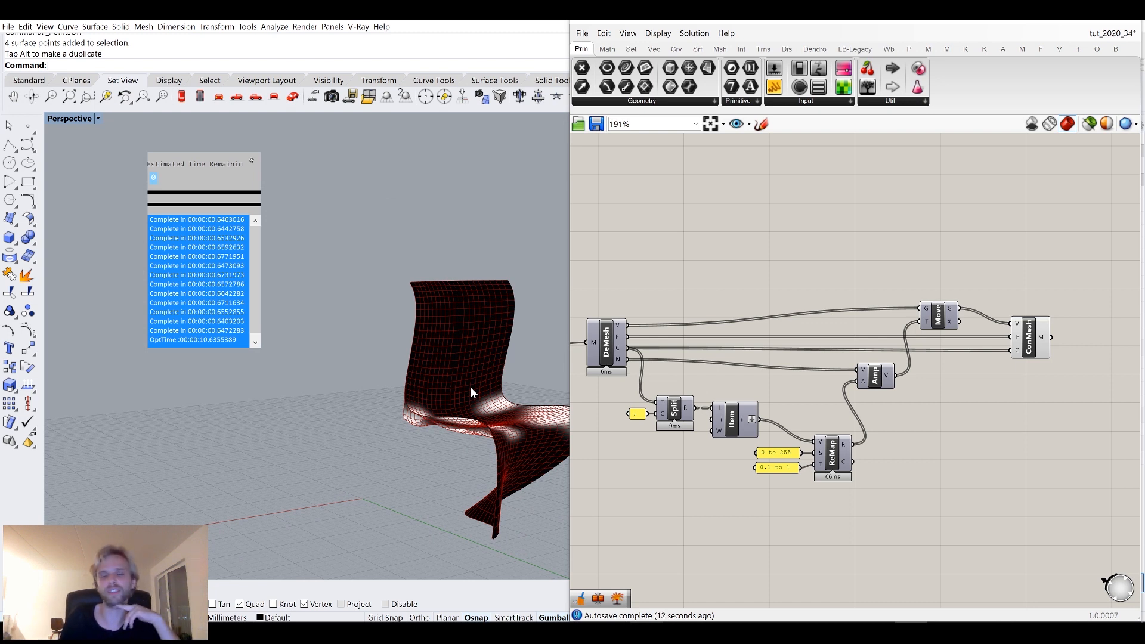
shift+right_drag(501, 425, 489, 352)
scroll(452, 348, up, 4)
scroll(388, 410, down, 6)
scroll(1038, 343, up, 2)
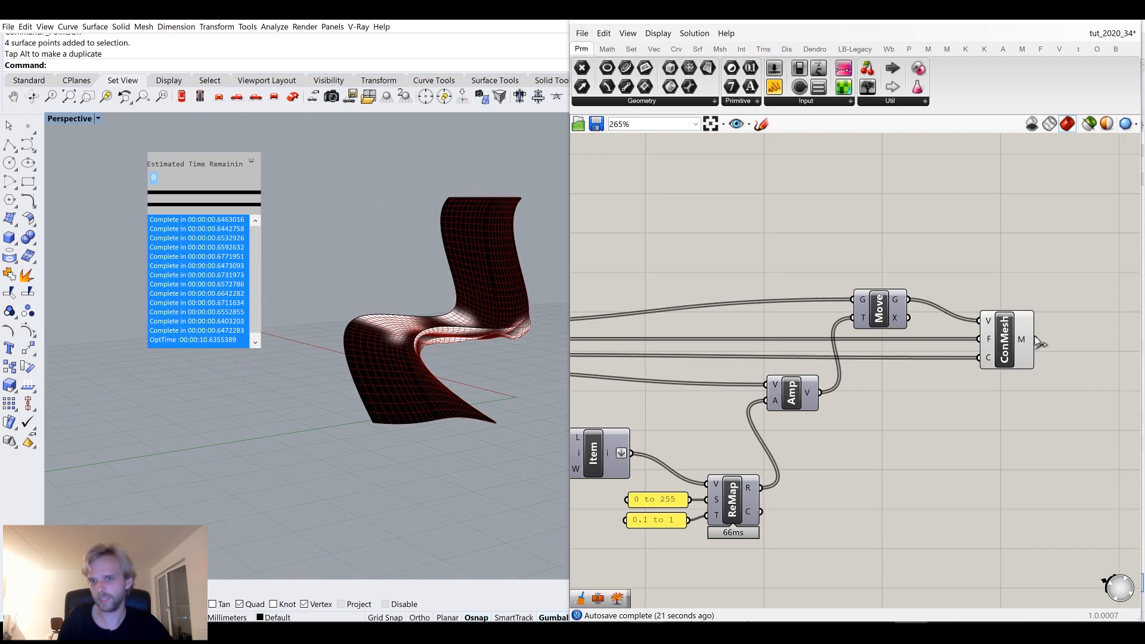
Add a Merge component to the canvas.
scroll(1037, 343, down, 2)
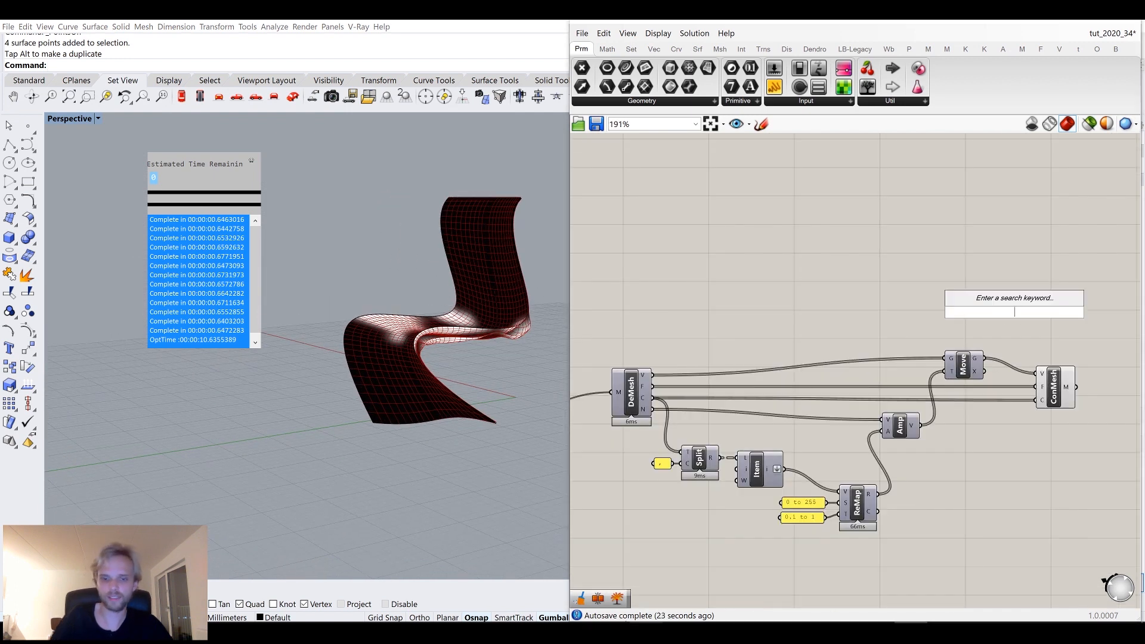
text(merge)
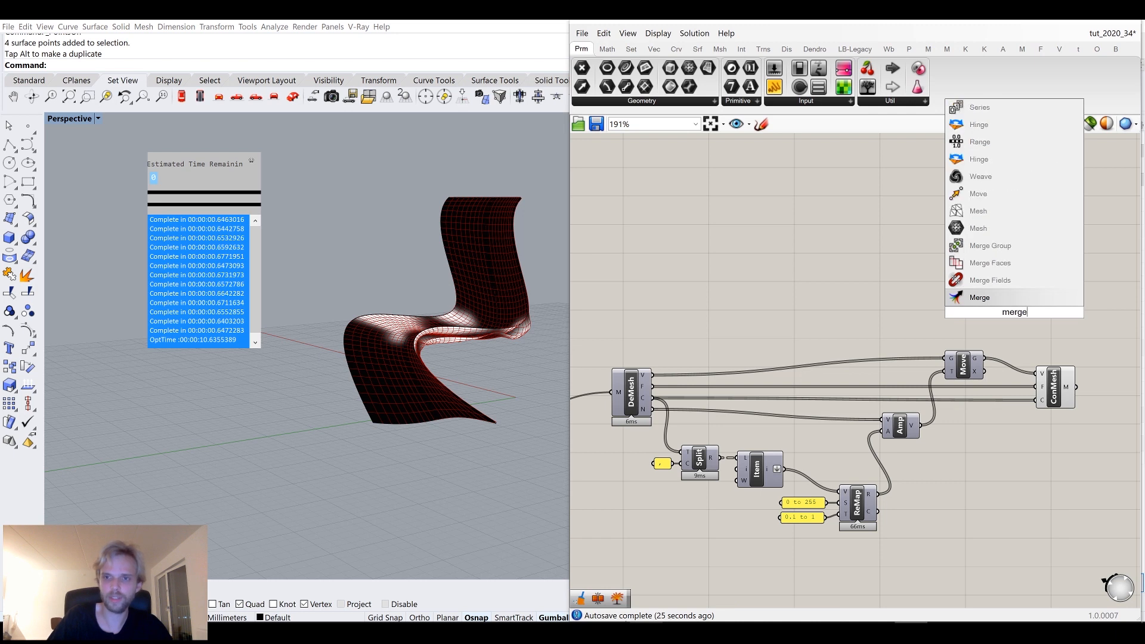
key(Return)
scroll(964, 398, down, 2)
scroll(964, 398, down, 2)
scroll(703, 401, up, 3)
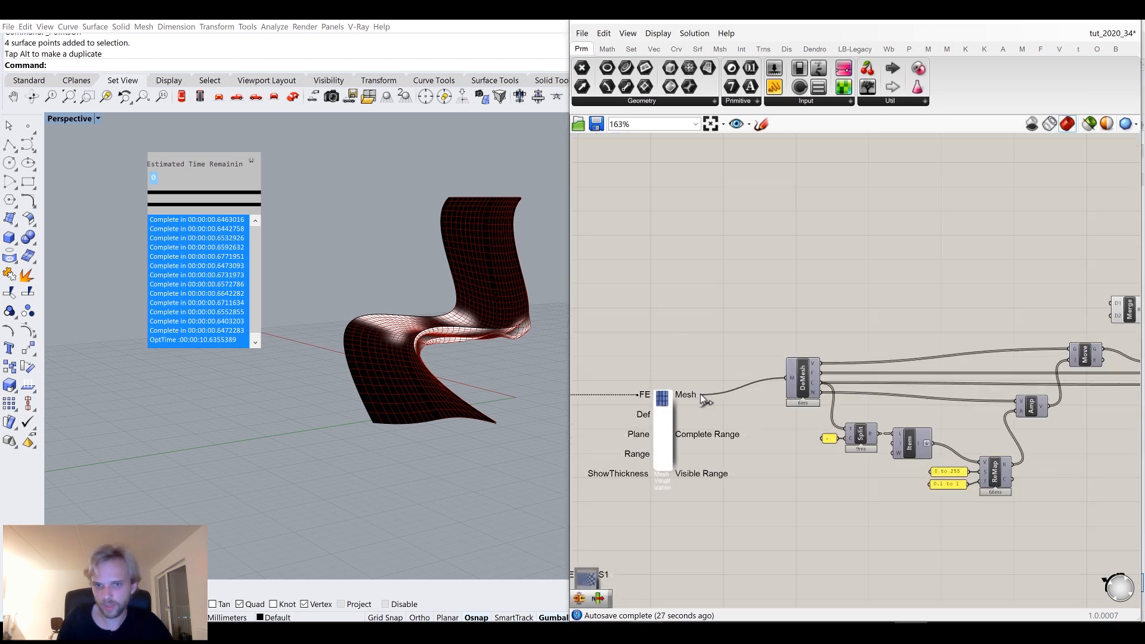
Connect the original chair mesh and the Construct Mesh output into the Merge inputs.
drag(1117, 298, 1115, 302)
right_drag(1124, 316, 876, 355)
scroll(879, 361, up, 3)
drag(879, 344, 999, 354)
right_drag(1016, 377, 881, 407)
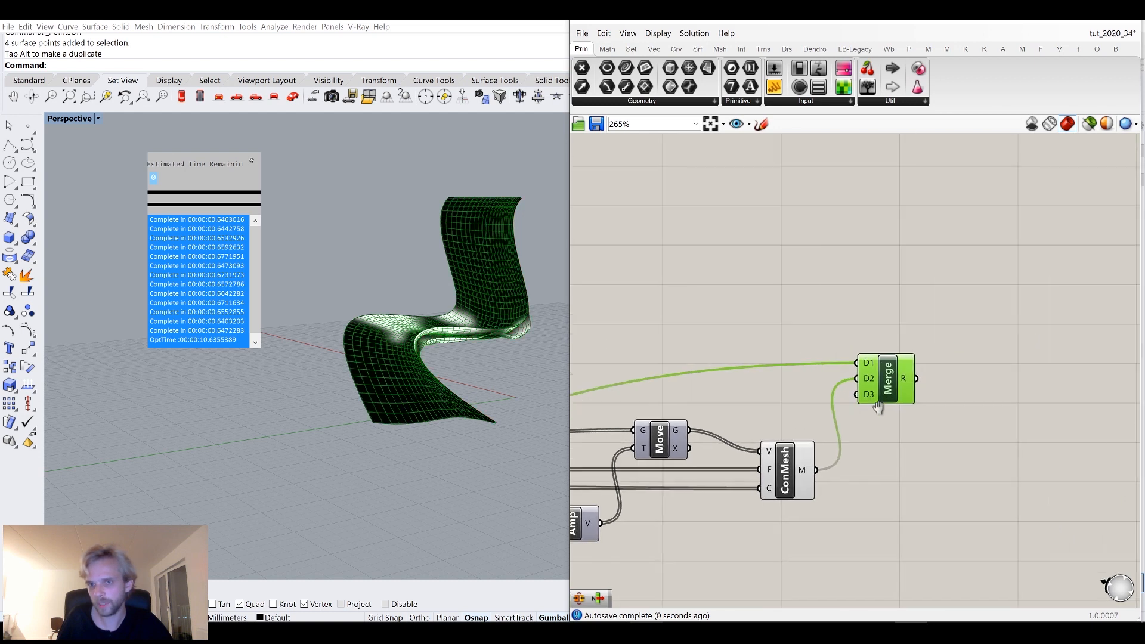
Turn off the Construct Mesh component's preview and rearrange the wires around Merge.
scroll(882, 400, up, 9)
click(807, 413)
scroll(866, 382, down, 6)
scroll(865, 382, down, 3)
drag(866, 382, 869, 449)
right_drag(868, 450, 837, 392)
click(703, 434)
middle_click(707, 430)
click(750, 391)
click(932, 479)
right_drag(911, 445, 829, 452)
scroll(830, 448, up, 4)
double_click(877, 429)
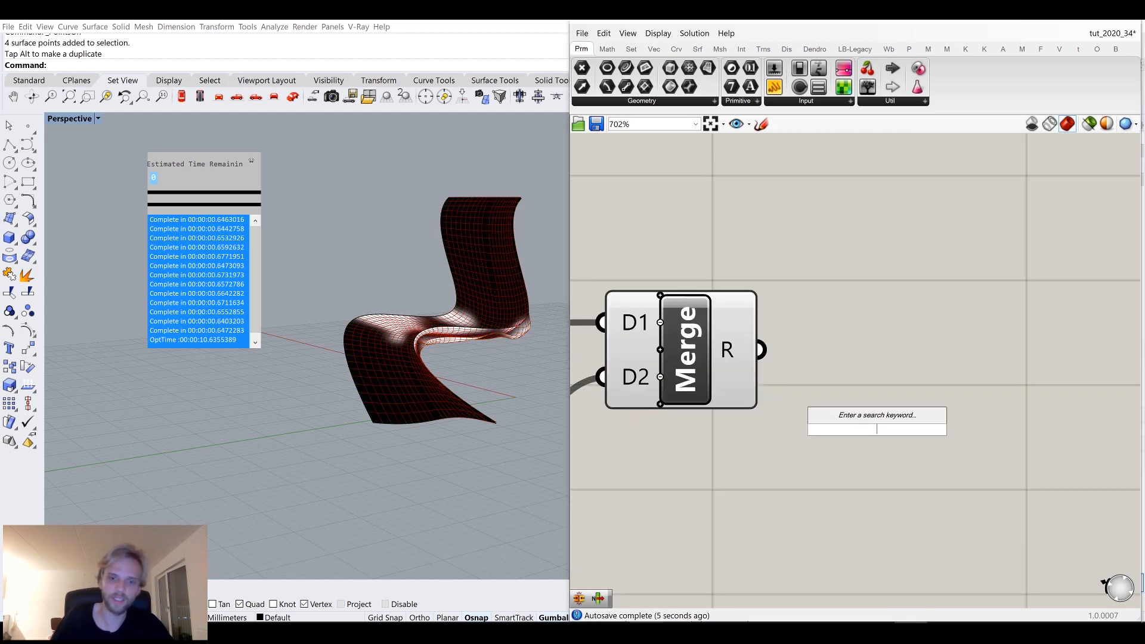
text(mesh join)
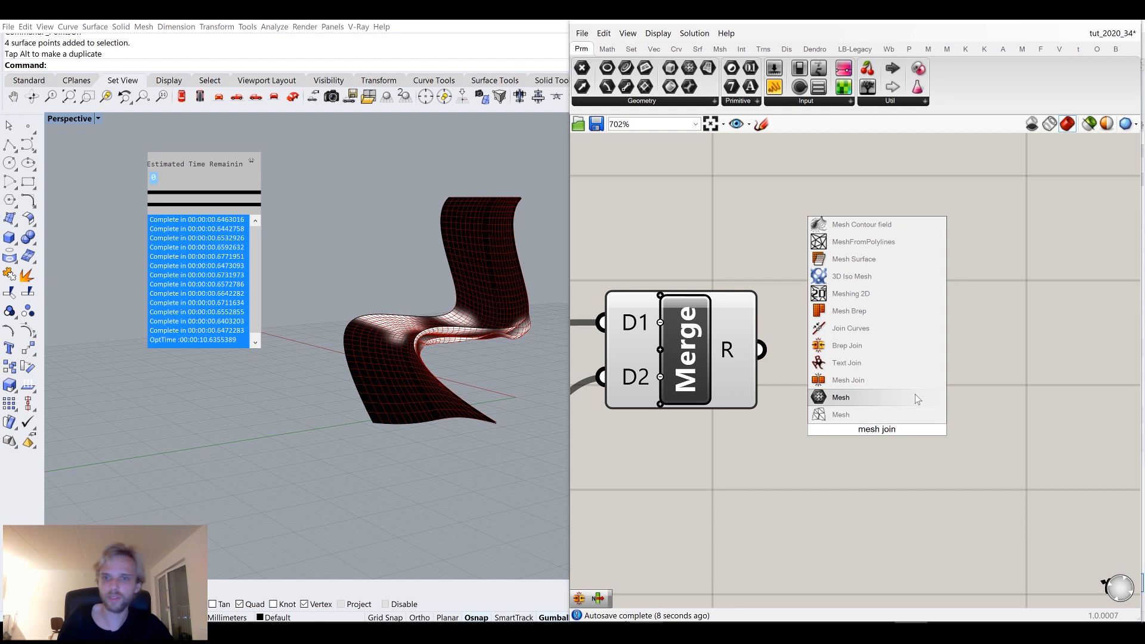
click(872, 363)
click(871, 393)
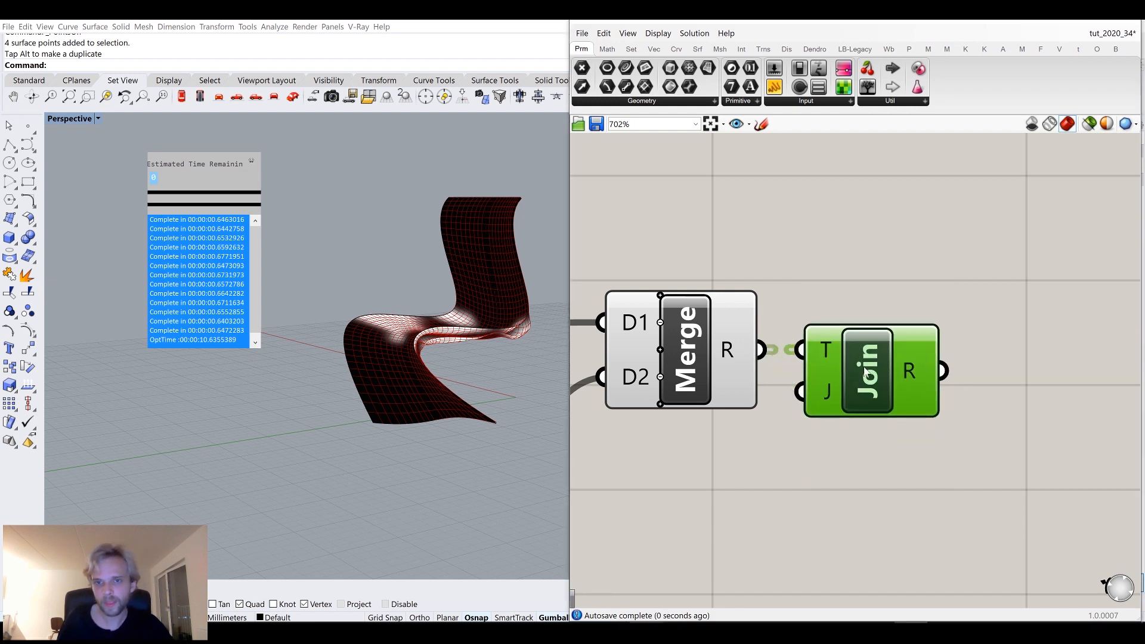
key(Delete)
Add a Mesh Join component fed by the Merge output.
double_click(863, 367)
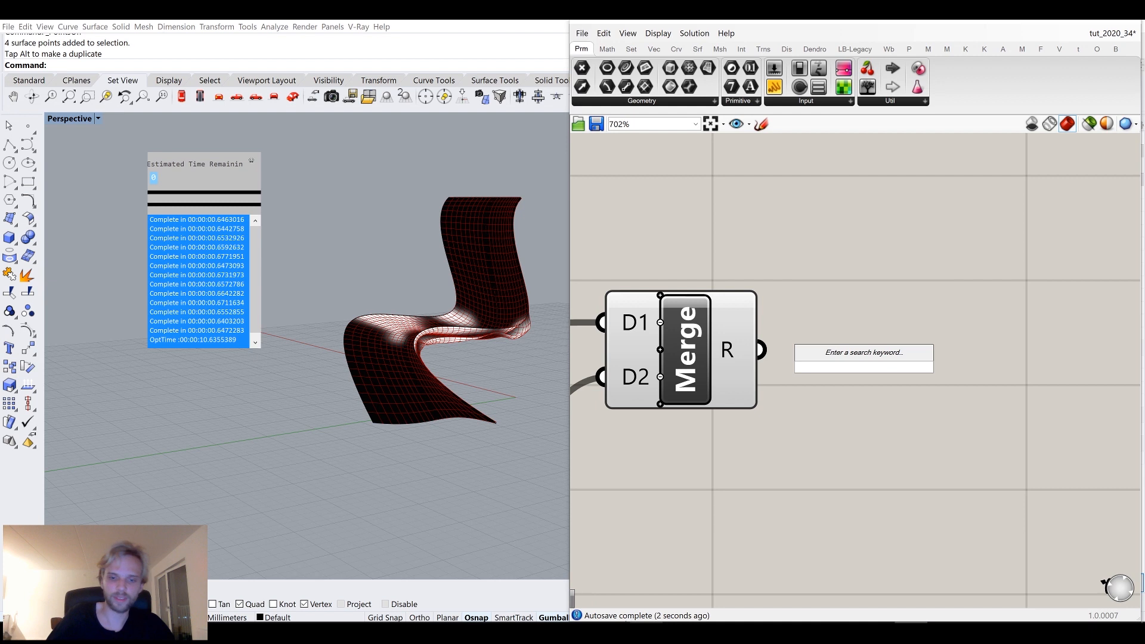
text(mesh)
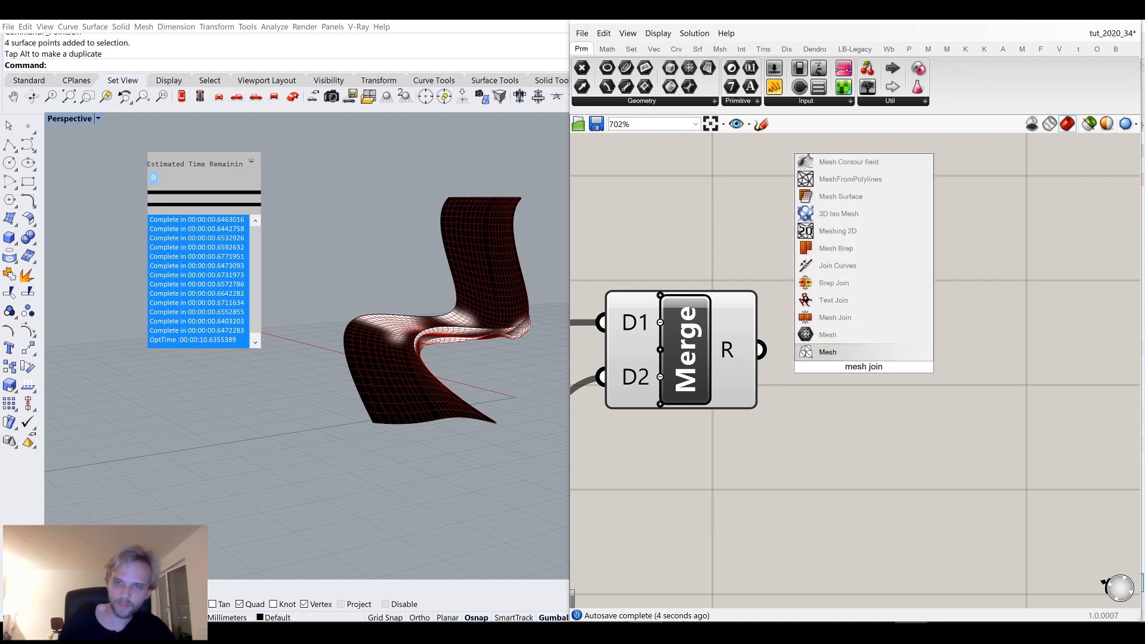
text( join)
click(871, 334)
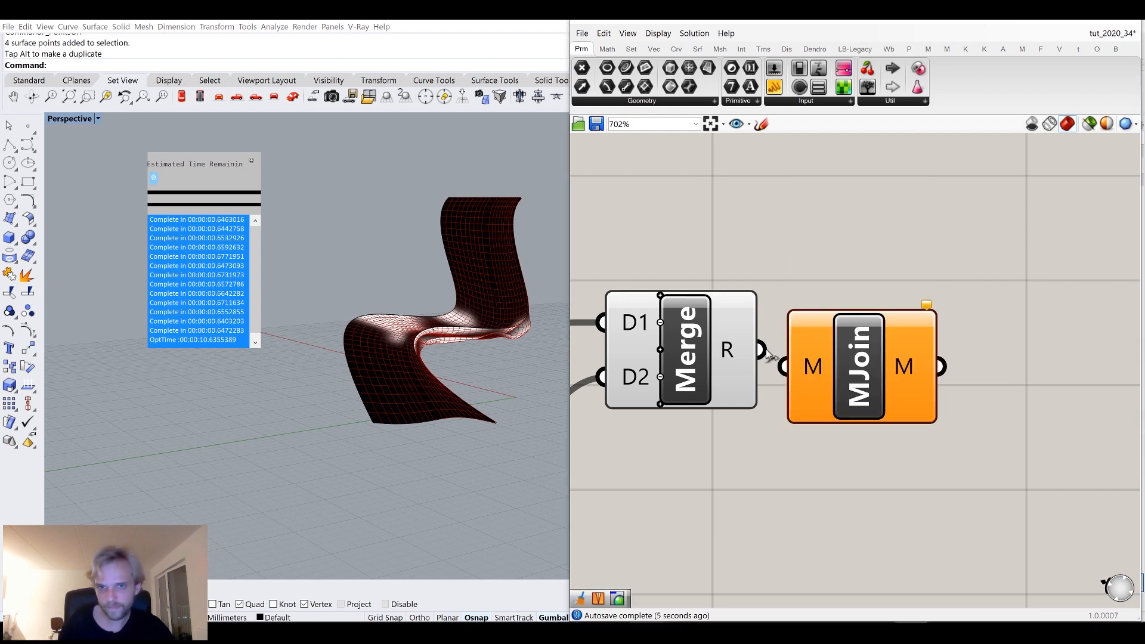
Flatten the Merge output and shift the Mesh Join component slightly.
right_click(724, 354)
click(756, 408)
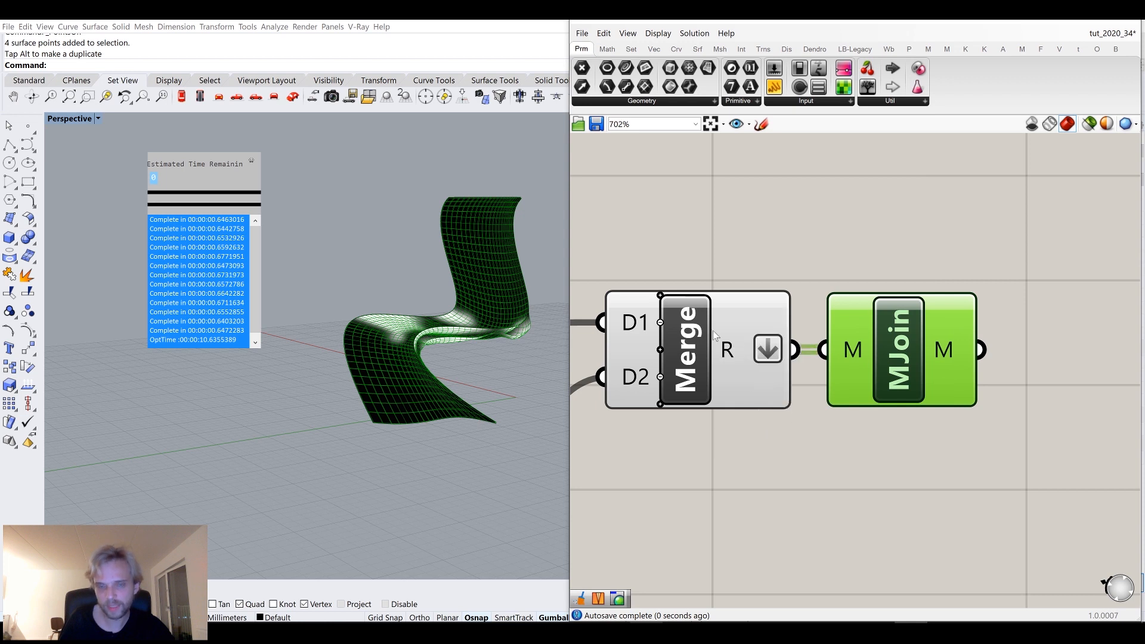
drag(898, 365, 925, 365)
Turn off the Merge component's preview.
click(733, 347)
middle_click(733, 346)
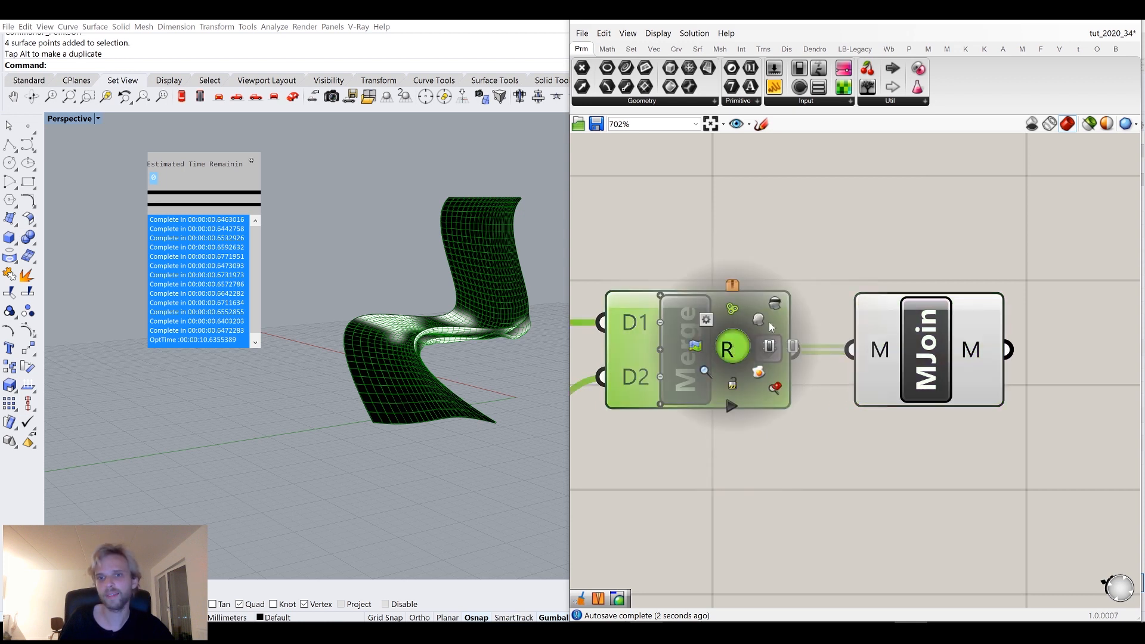
click(774, 304)
click(810, 267)
Bake the Mesh Join result into the Rhino document.
click(936, 353)
right_click(936, 353)
click(973, 396)
click(973, 528)
Change the Perspective viewport's display mode.
right_drag(382, 358, 445, 394)
click(444, 393)
scroll(456, 399, down, 5)
drag(371, 369, 343, 363)
click(354, 468)
scroll(337, 417, up, 6)
right_click(74, 121)
click(95, 157)
Select the original chair surfaces and hide them with the Hide command.
mouse_move(430, 401)
right_down()
mouse_move(425, 382)
mouse_move(301, 365)
right_up()
click(375, 370)
click(442, 321)
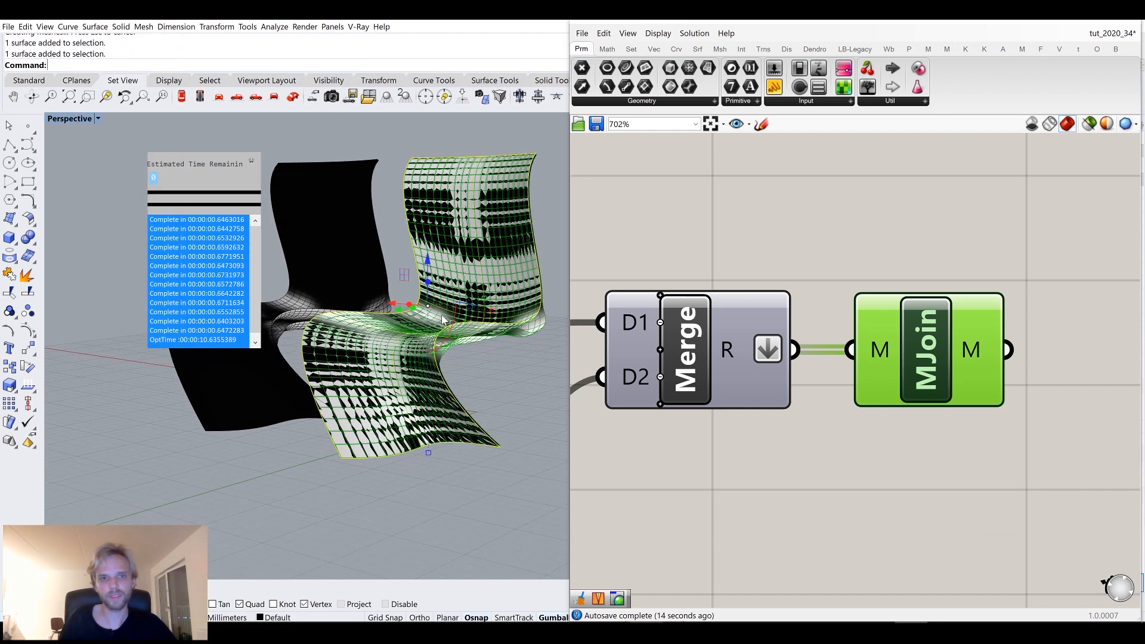
text(Hide)
key(Return)
Select the baked chair mesh and duplicate its border curves with DupBorder.
right_drag(442, 320, 317, 343)
click(251, 161)
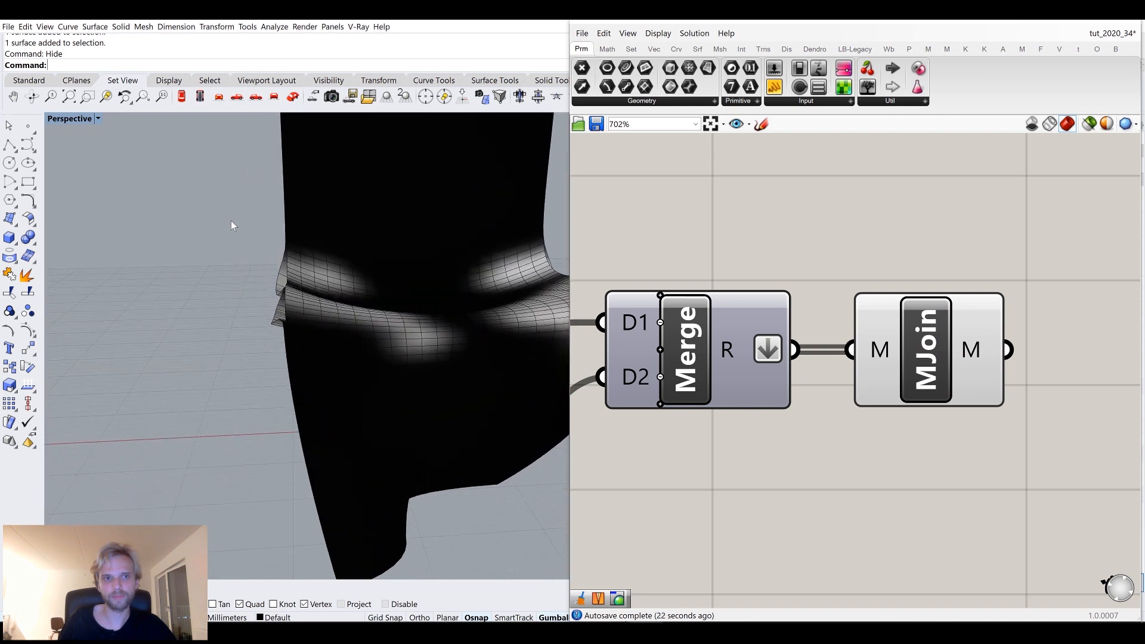
right_drag(230, 225, 294, 274)
click(386, 342)
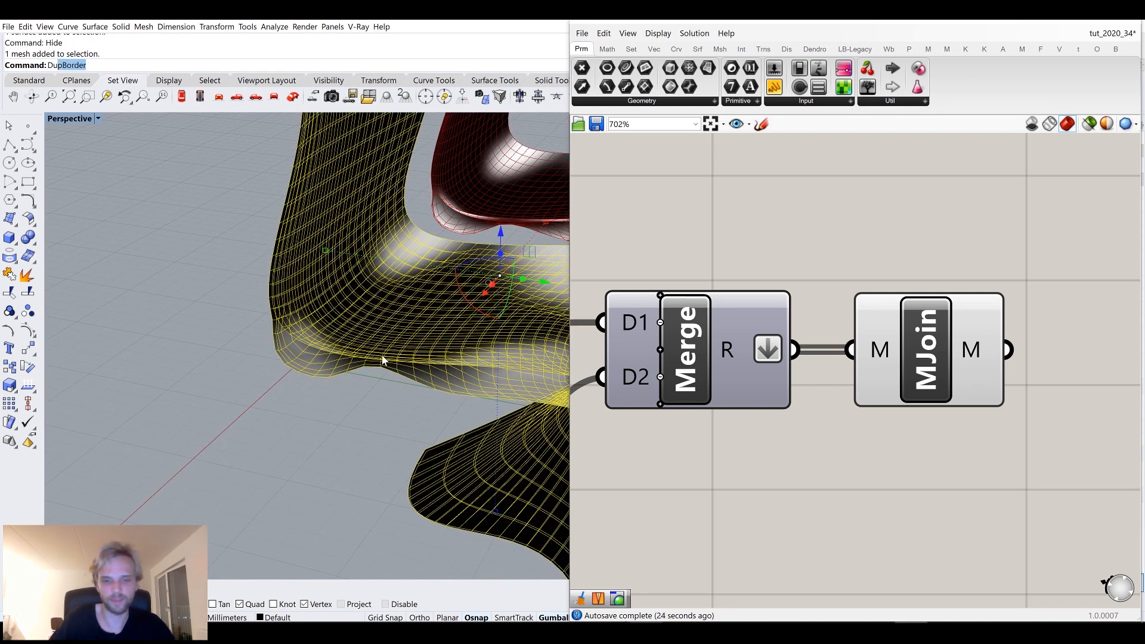
key(Return)
Loft the duplicated border curves with straight sections and delete the current selection.
text(loft)
key(Return)
key(Return)
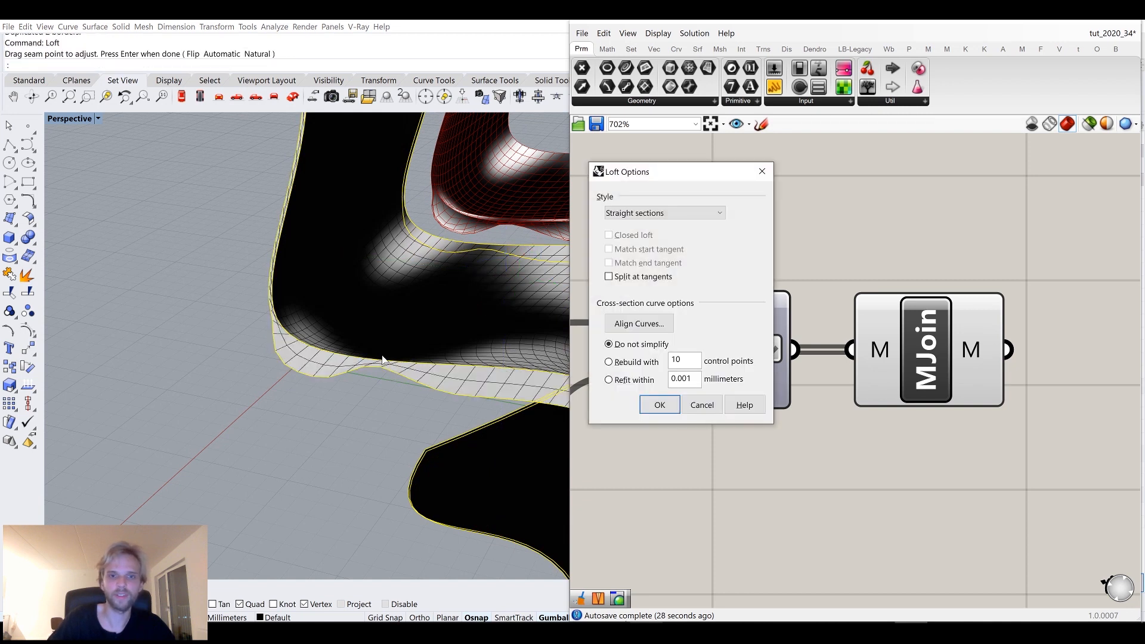
key(Return)
key(Delete)
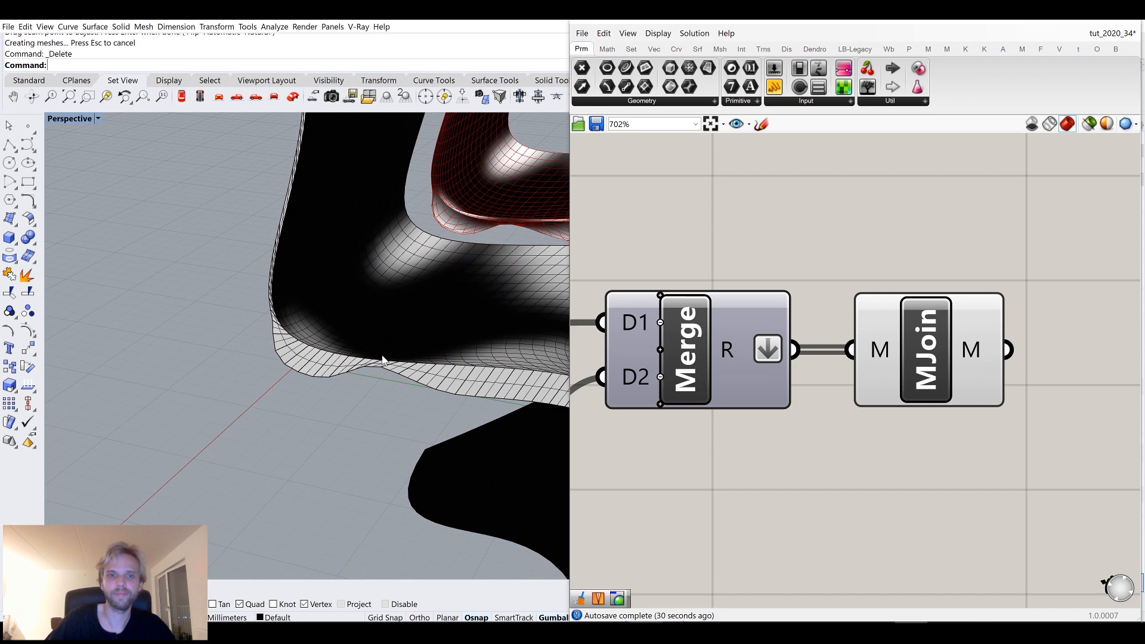
Switch the Perspective viewport to the Arctic display mode.
scroll(398, 368, down, 5)
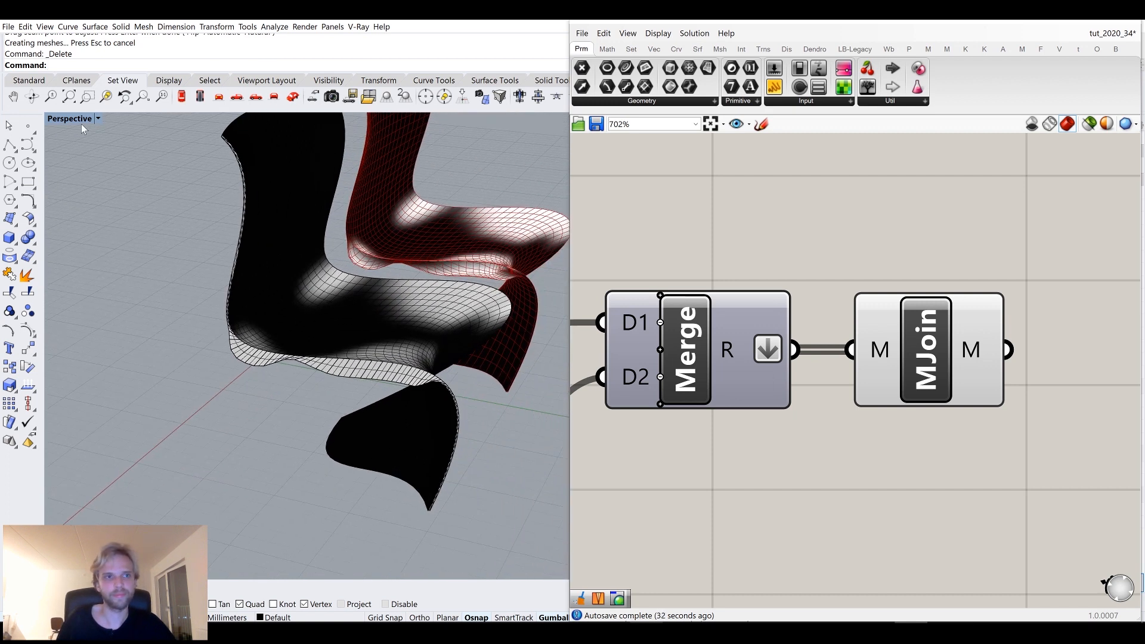
click(81, 121)
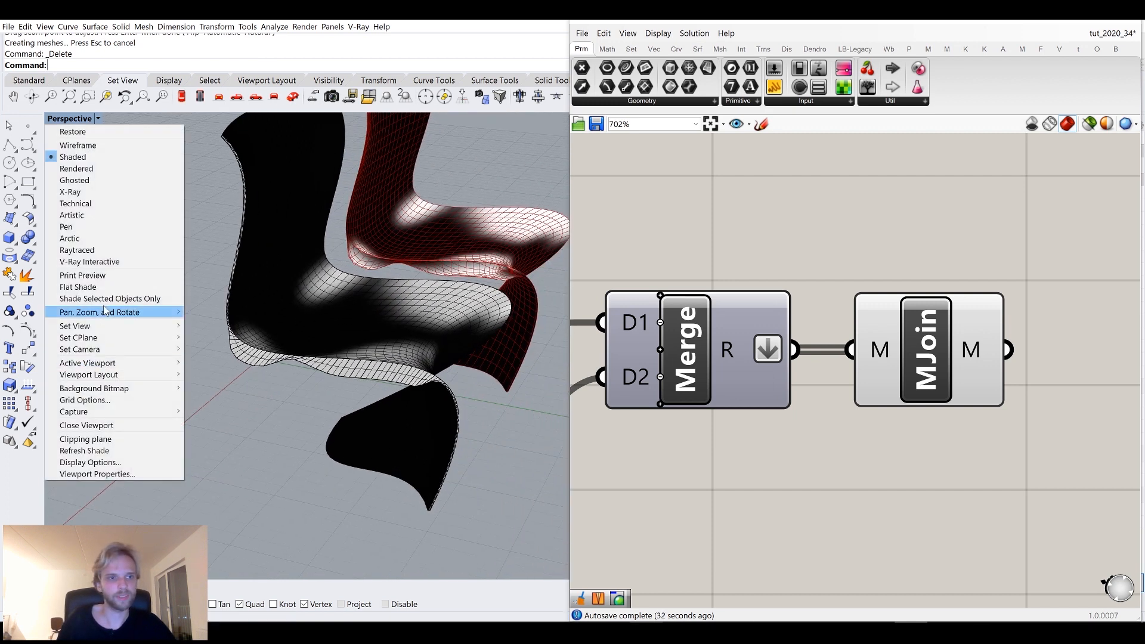
click(70, 239)
right_drag(431, 421, 335, 434)
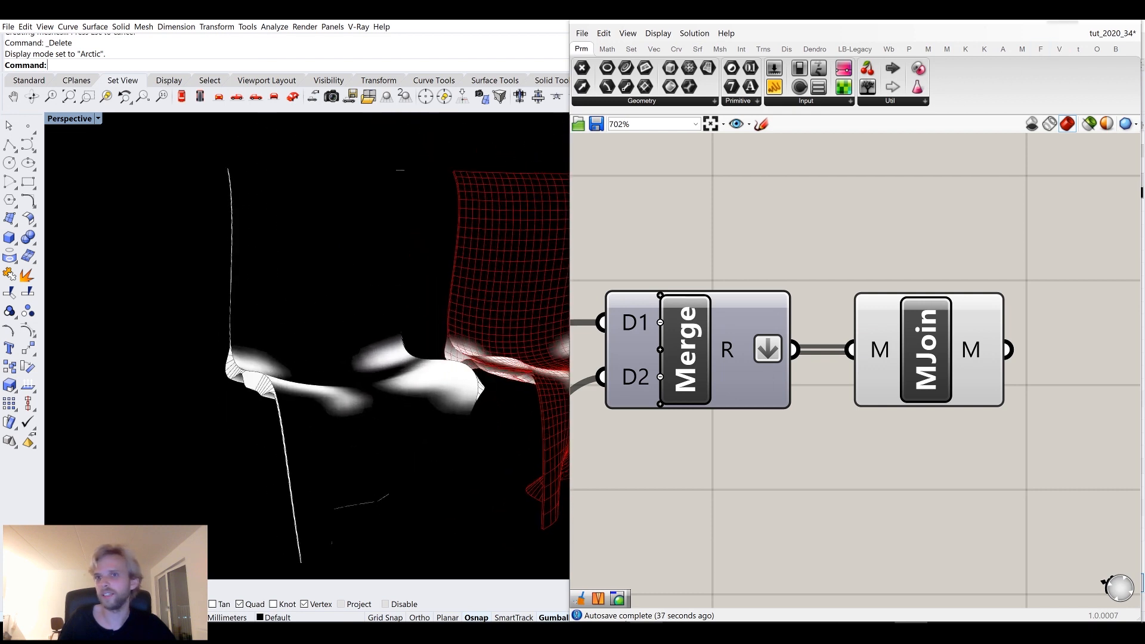
Set the Arctic display mode's background to Use Application Settings.
click(1062, 21)
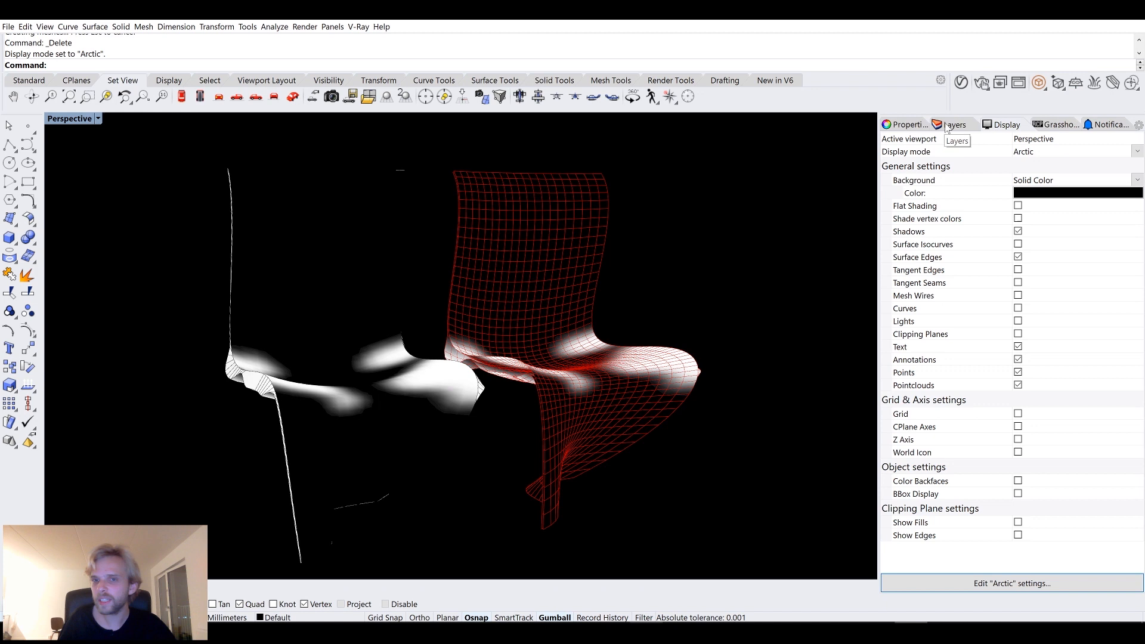
click(1126, 180)
click(1067, 192)
Select the lofted polysurface and the baked chair mesh and delete them.
right_drag(547, 296, 345, 279)
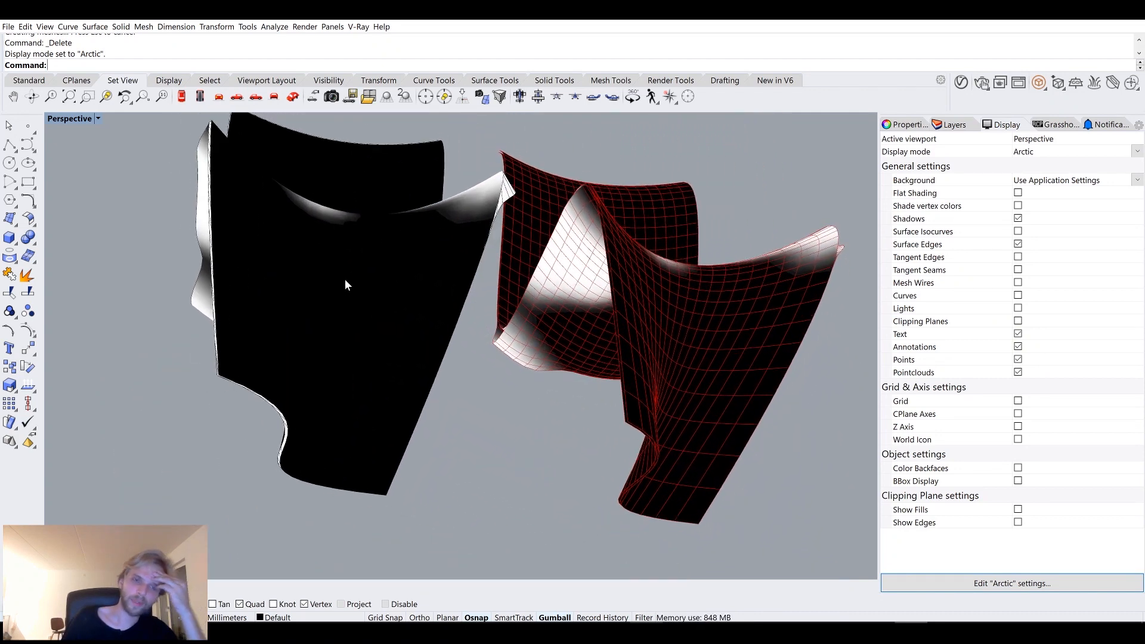
right_drag(281, 348, 266, 473)
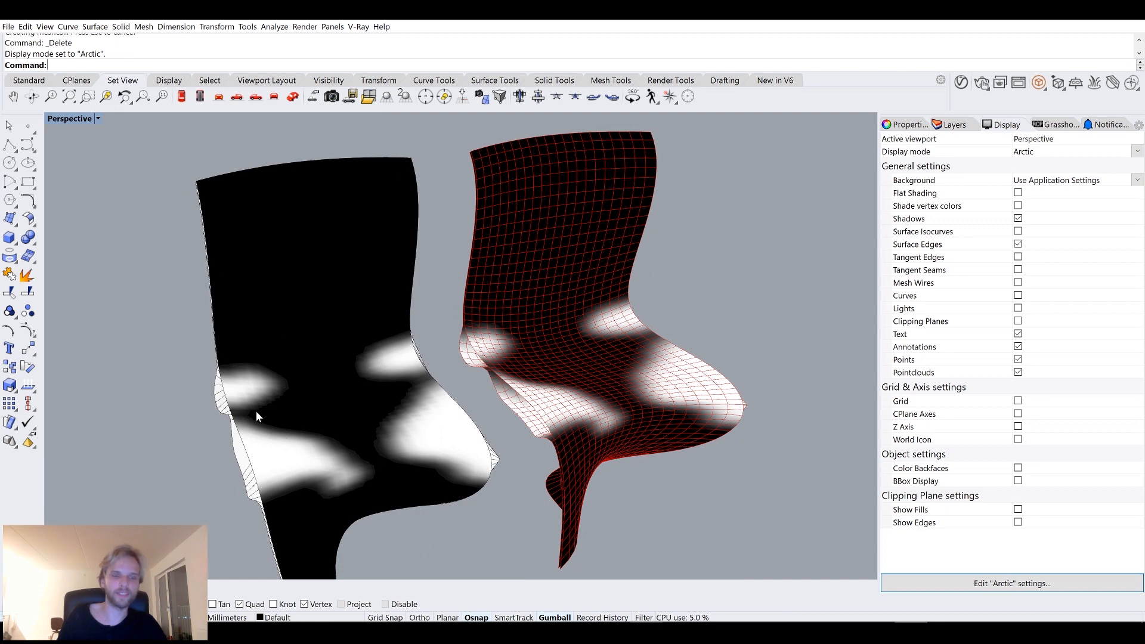
right_drag(459, 444, 455, 413)
scroll(455, 412, down, 6)
drag(389, 511, 195, 293)
key(Delete)
Show the hidden original chair surfaces again with the ShowSelected command.
right_drag(477, 349, 543, 444)
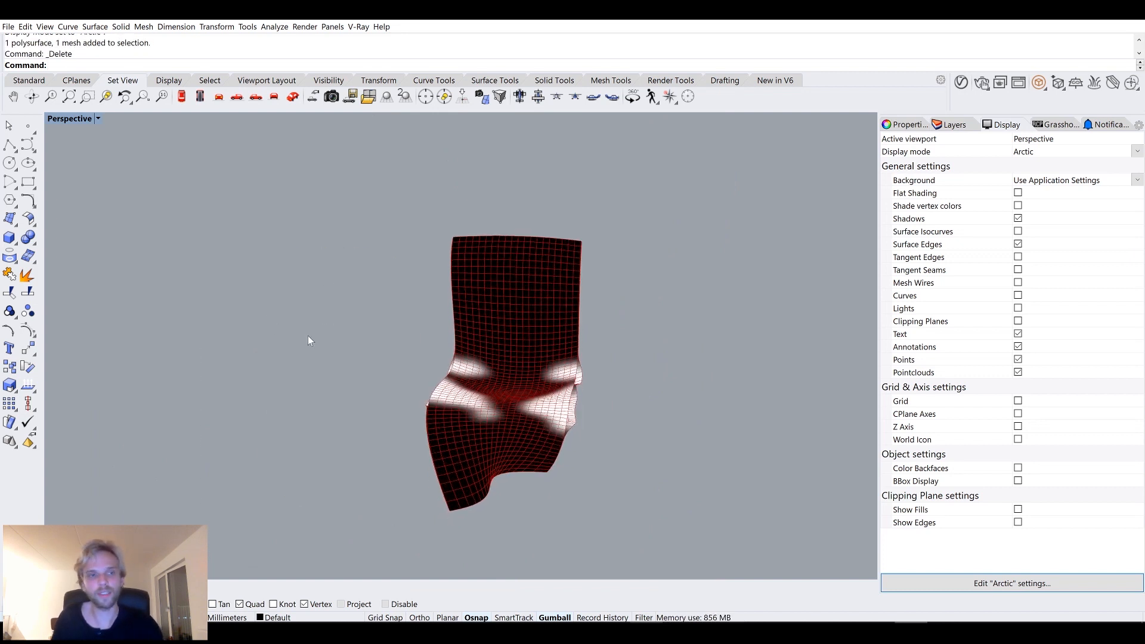
text(Shose)
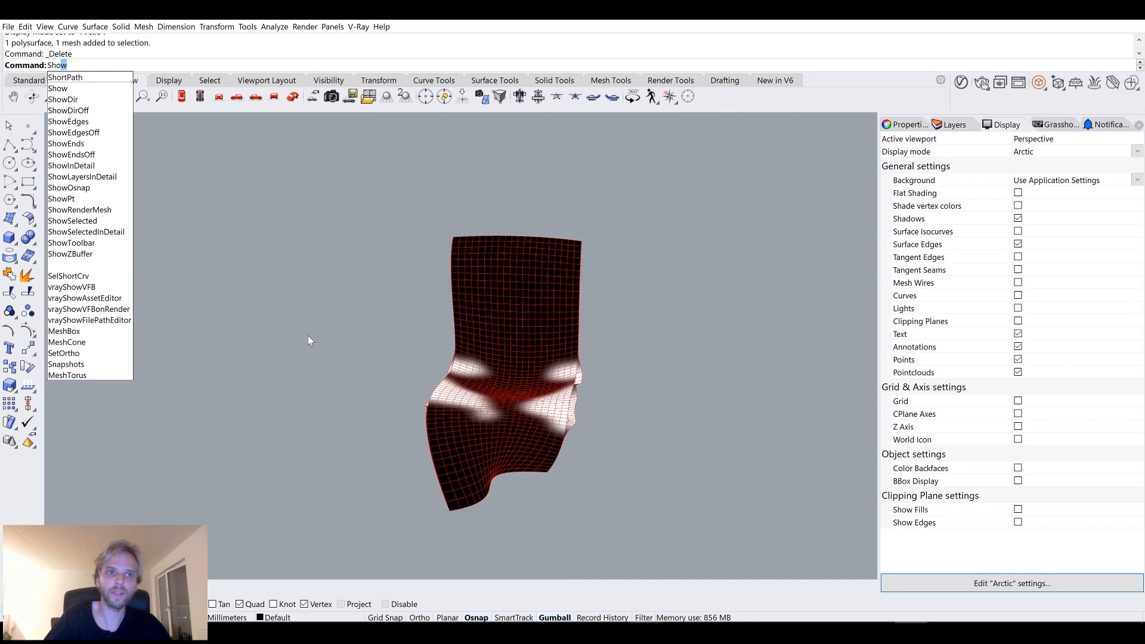
key(BackSpace)
key(BackSpace)
text(wS)
key(Return)
right_drag(396, 353, 507, 426)
key(Return)
Turn off the Grasshopper component previews in the Rhino viewport.
key(alt+Tab)
click(922, 396)
middle_click(930, 369)
click(972, 330)
scroll(888, 203, down, 10)
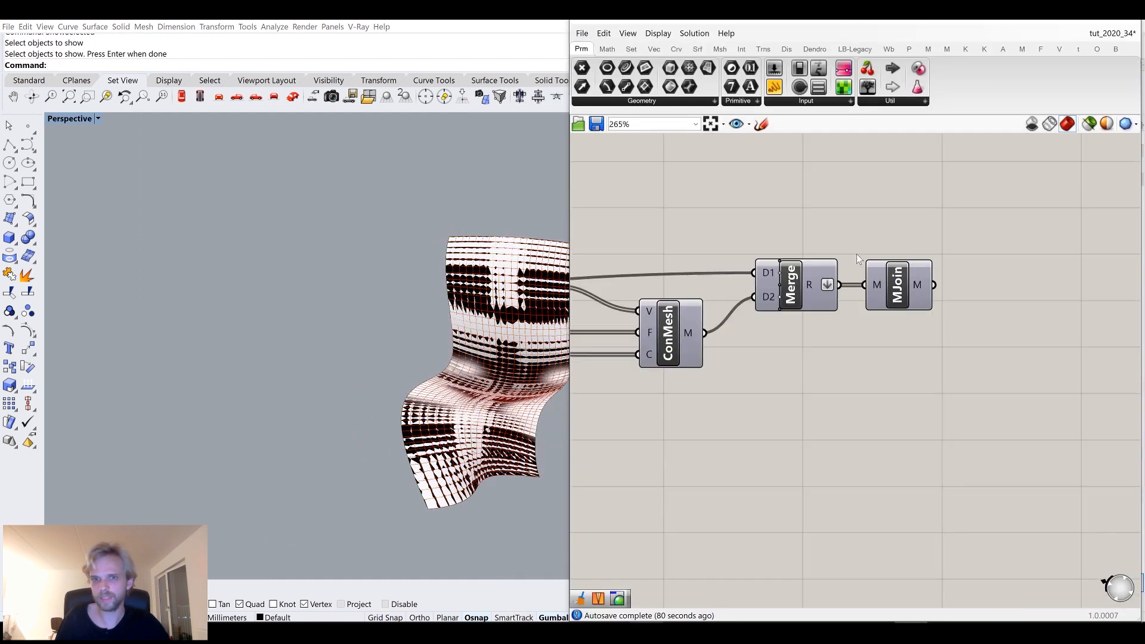
middle_click(603, 267)
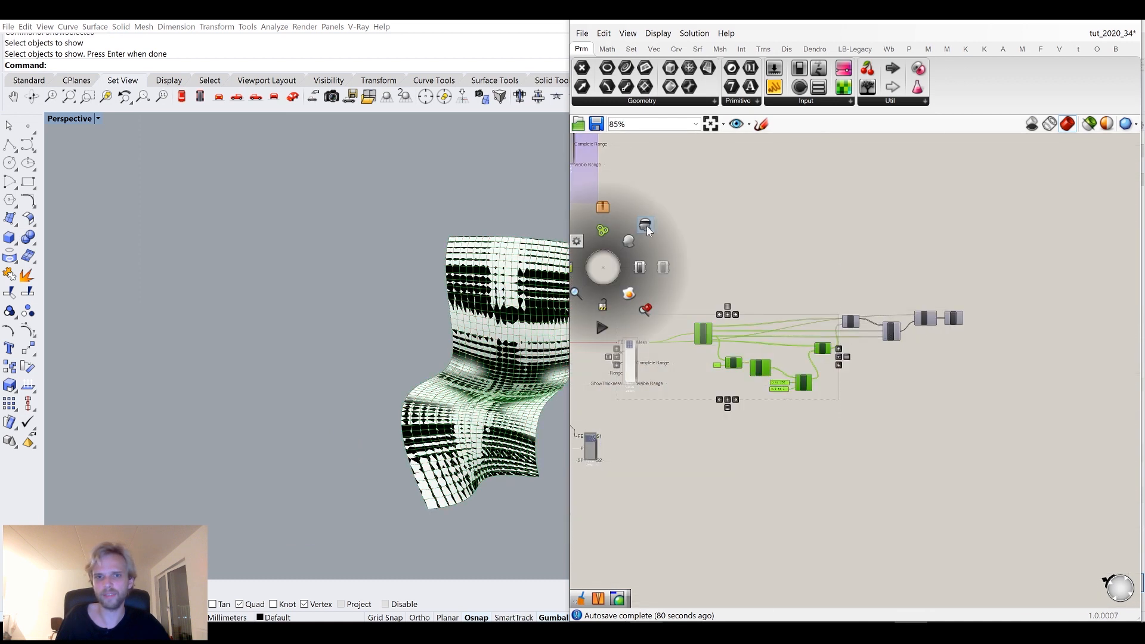
click(641, 284)
click(1063, 24)
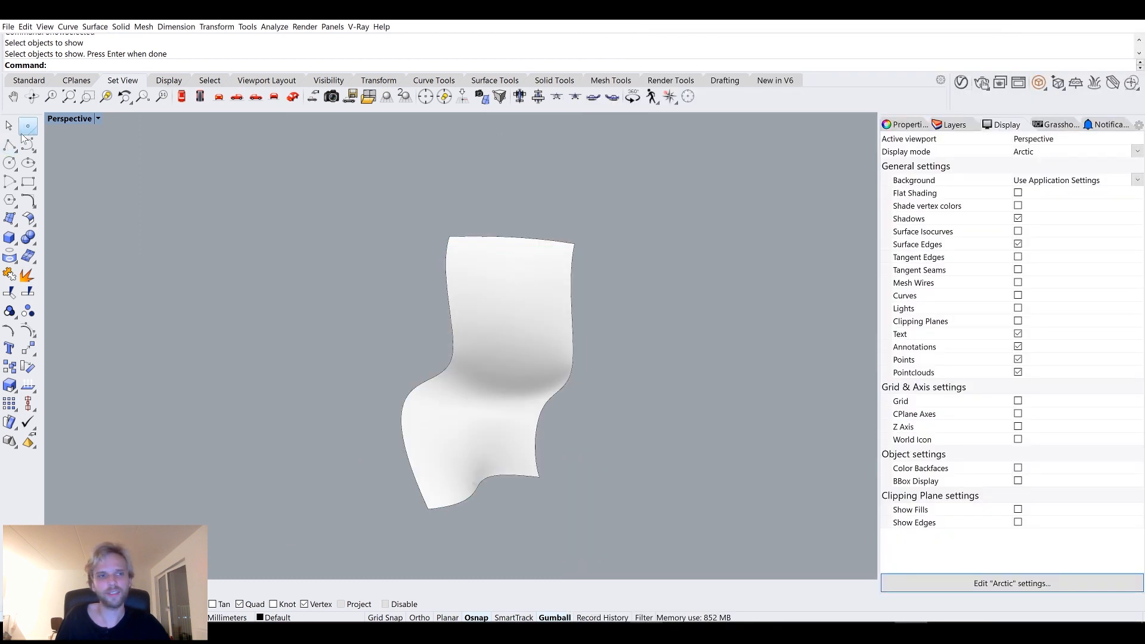
Switch the Perspective viewport to Shaded display and select the chair surface.
right_click(55, 125)
key(Return)
click(67, 119)
click(68, 146)
click(463, 376)
right_drag(463, 376, 532, 322)
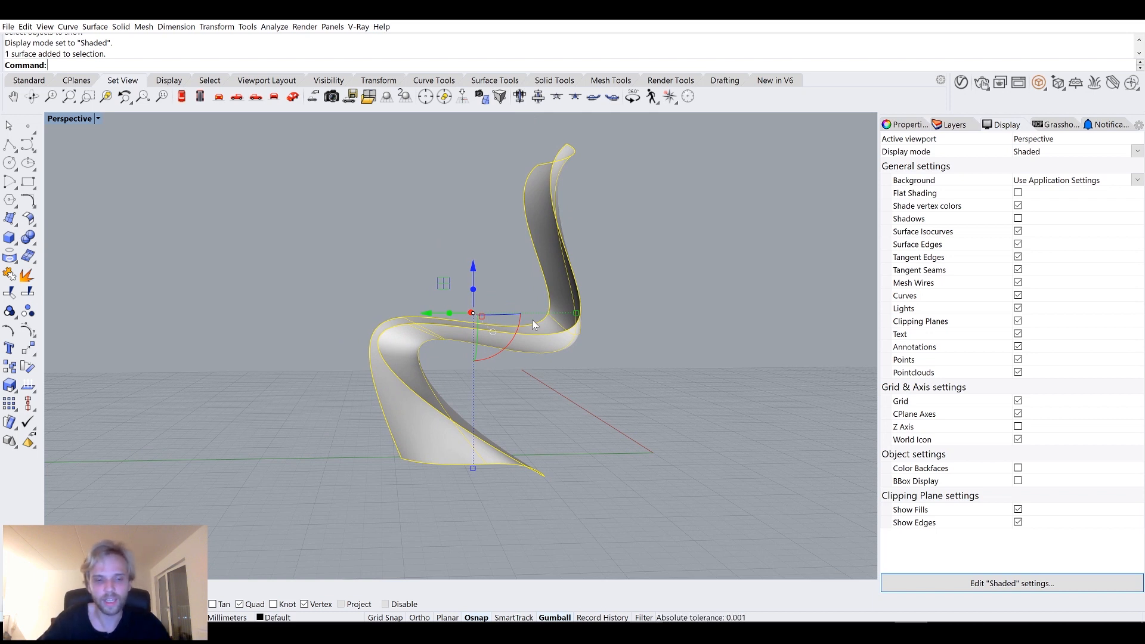
Turn on the chair surface's control points and move a group of them to reshape the backrest.
key(F10)
right_drag(573, 305, 483, 284)
drag(561, 274, 717, 411)
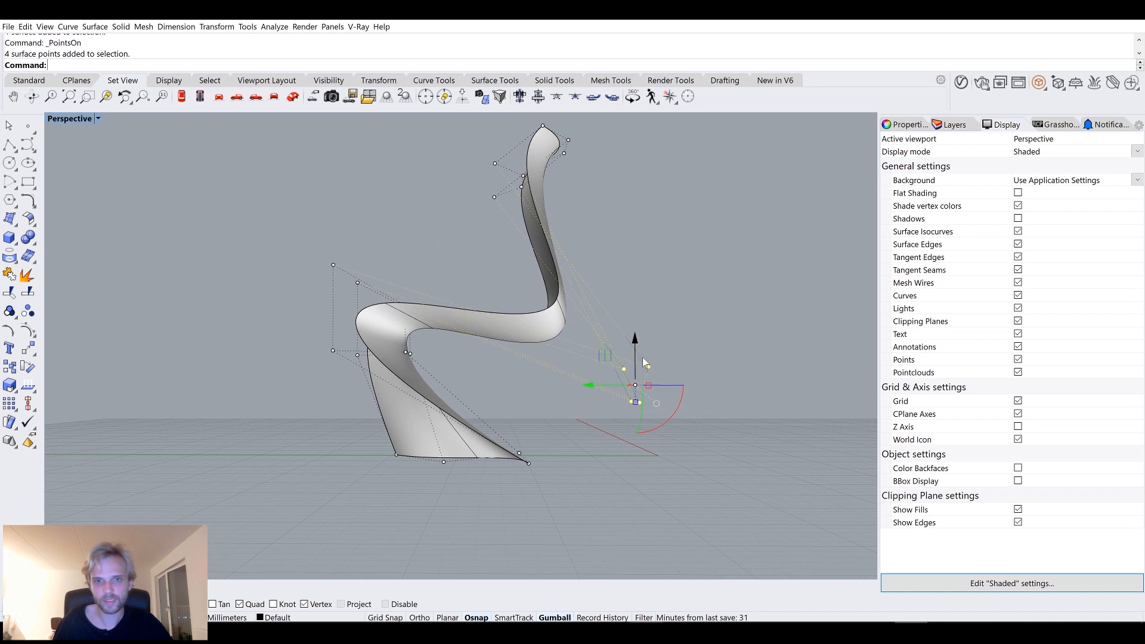
drag(605, 356, 649, 270)
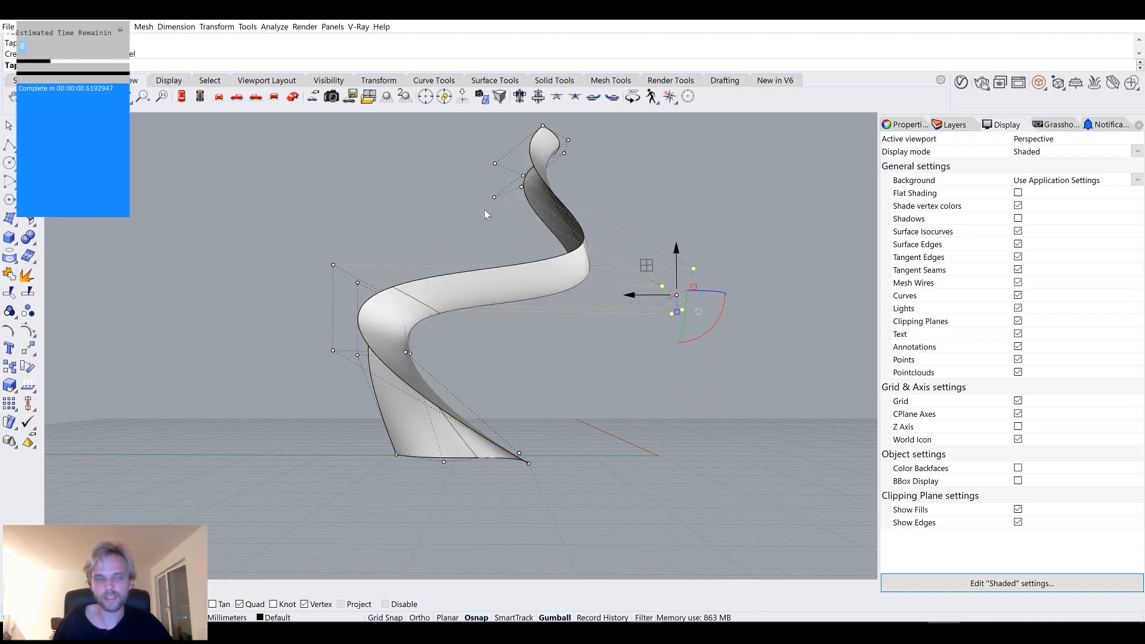
click(124, 28)
Disable the FE solver component in Grasshopper.
key(alt+Tab)
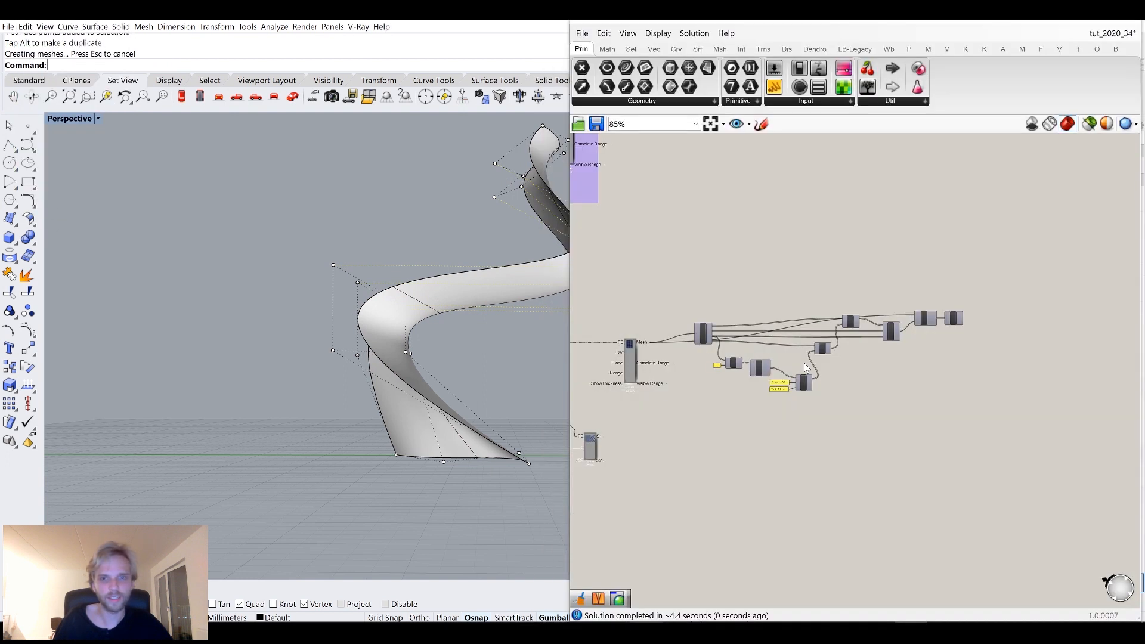
scroll(757, 363, down, 2)
right_drag(745, 361, 900, 348)
scroll(683, 342, up, 5)
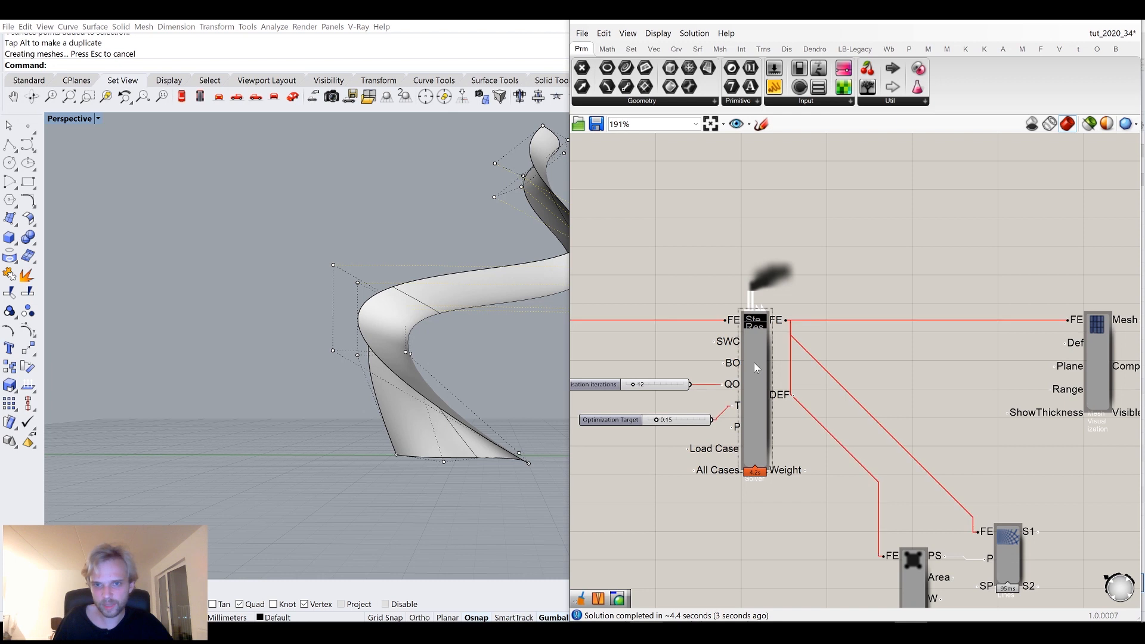
middle_click(753, 362)
click(811, 362)
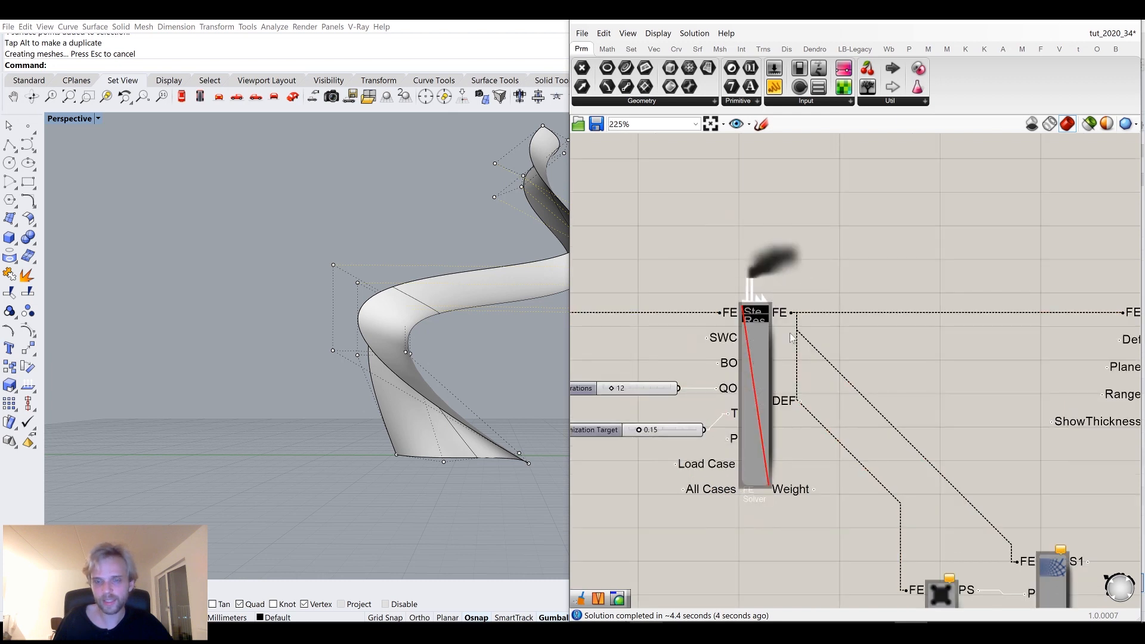
Move control points near the chair's base to reshape its foot.
click(1062, 21)
right_drag(516, 299, 408, 281)
right_drag(339, 260, 404, 271)
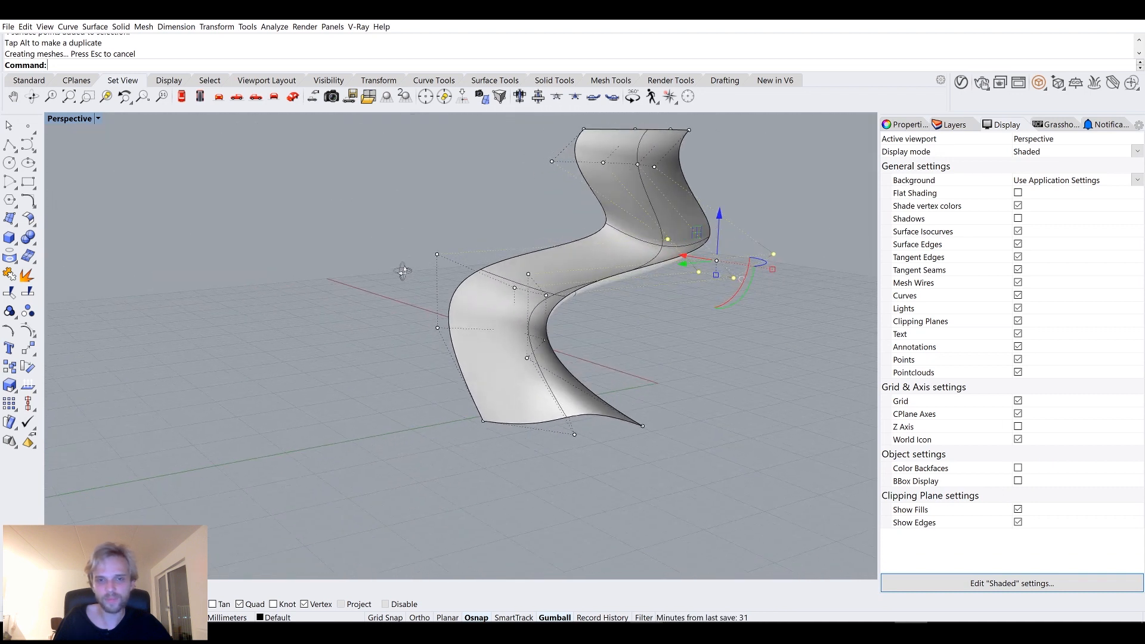
drag(675, 415, 677, 417)
right_drag(677, 416, 649, 442)
drag(596, 467, 494, 484)
right_drag(495, 484, 447, 413)
scroll(486, 408, up, 6)
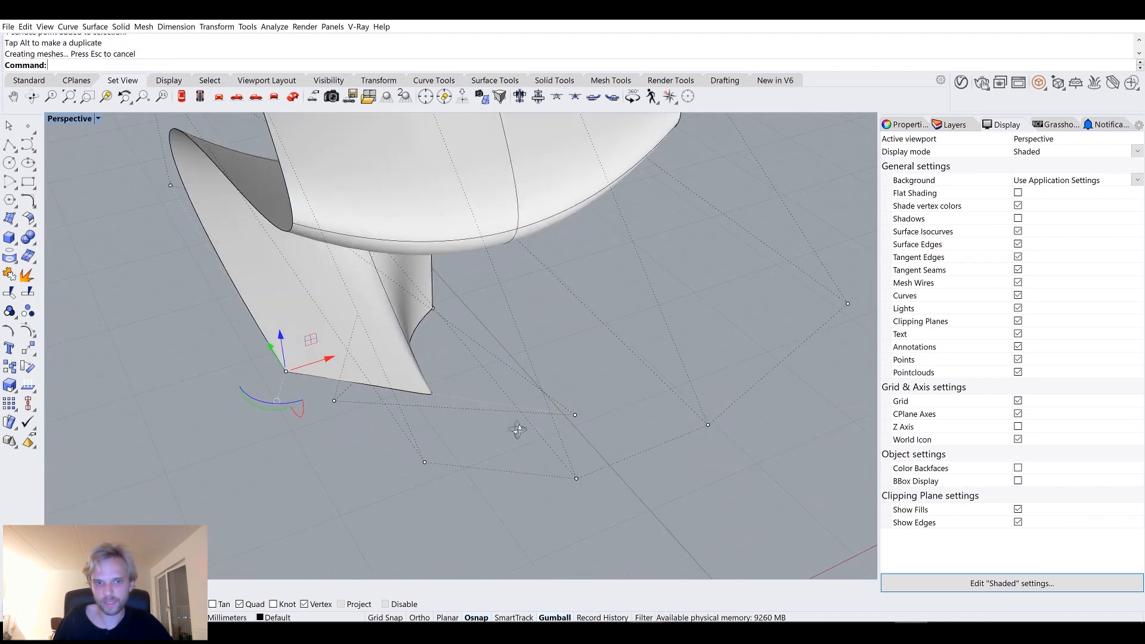
right_drag(516, 427, 571, 392)
drag(616, 411, 298, 399)
right_drag(310, 399, 463, 496)
scroll(522, 413, down, 2)
click(514, 464)
drag(481, 464, 526, 467)
right_drag(428, 354, 480, 464)
click(472, 467)
drag(511, 467, 589, 469)
right_drag(733, 434, 577, 476)
scroll(532, 496, down, 4)
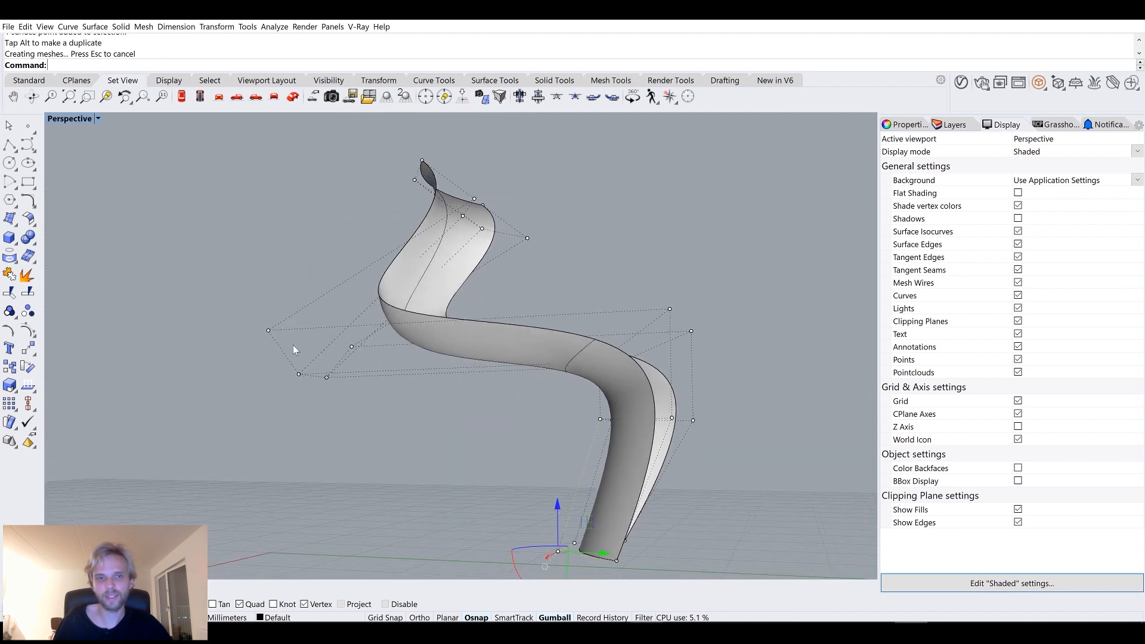
Move control points along the seat to reshape the seat's curvature.
right_drag(275, 290, 320, 310)
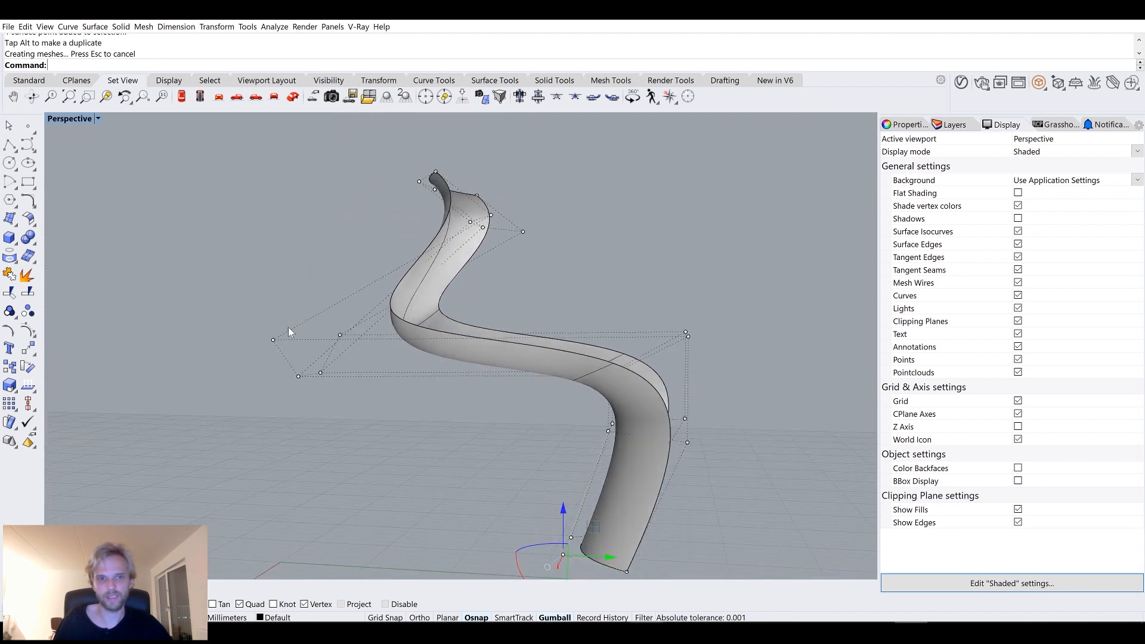
drag(350, 374, 484, 388)
right_drag(671, 399, 667, 451)
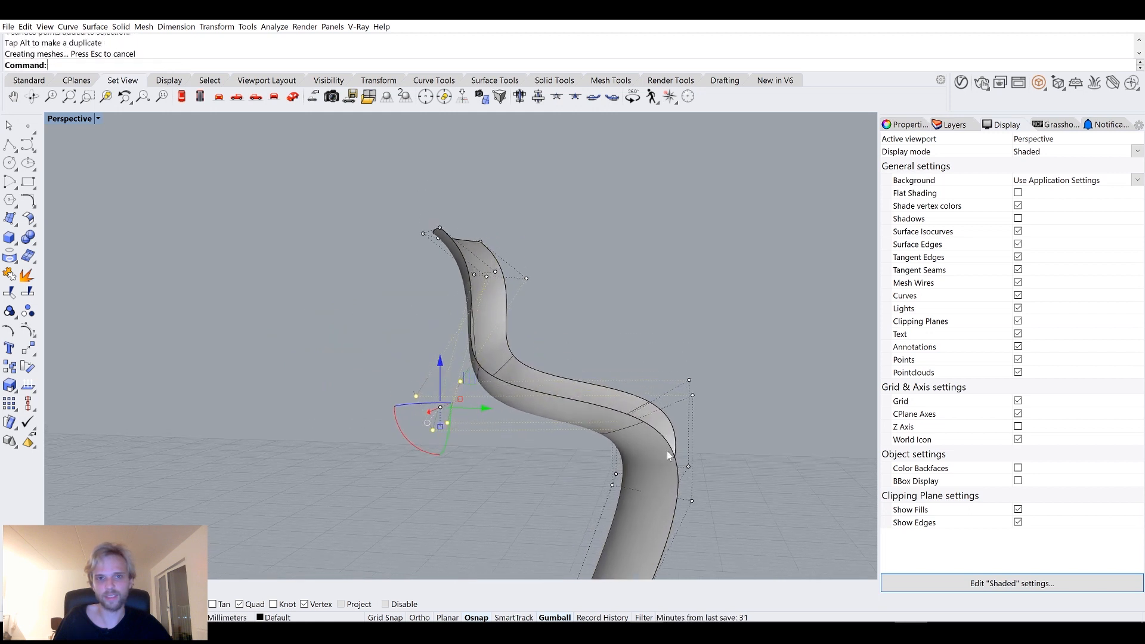
drag(668, 380, 709, 419)
drag(690, 357, 695, 269)
right_drag(695, 268, 561, 441)
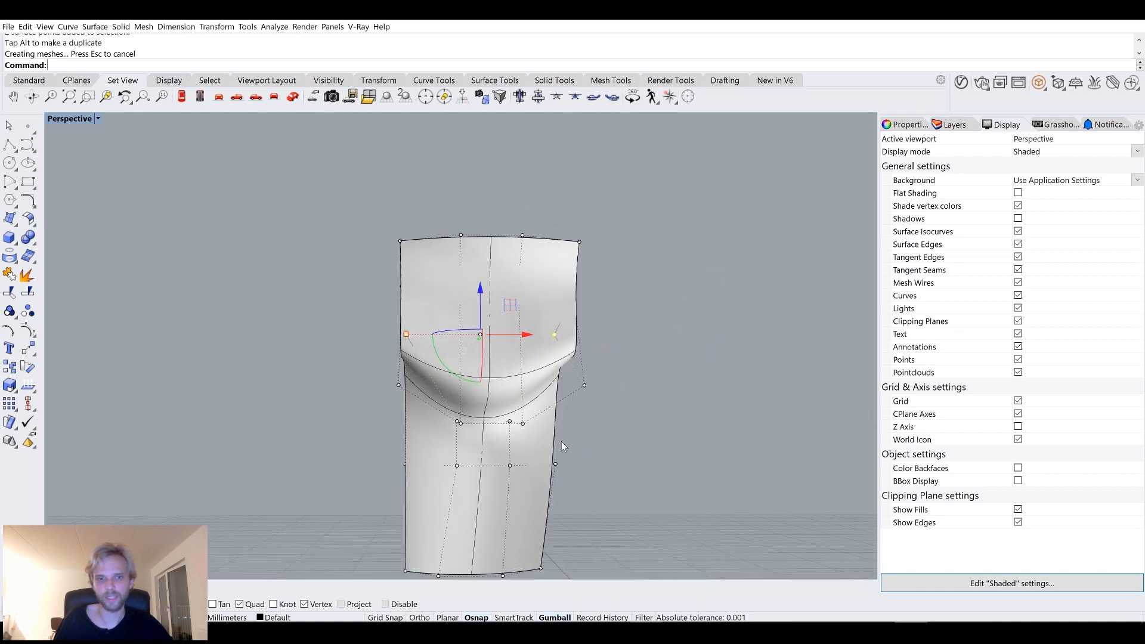
Select four control points on the seat, move them to refine its shape, and deselect them.
scroll(449, 421, up, 5)
click(370, 288)
shift+click(517, 288)
shift+click(499, 406)
shift+click(393, 403)
drag(384, 355, 306, 367)
right_drag(360, 371, 458, 342)
scroll(536, 414, down, 7)
scroll(453, 342, down, 4)
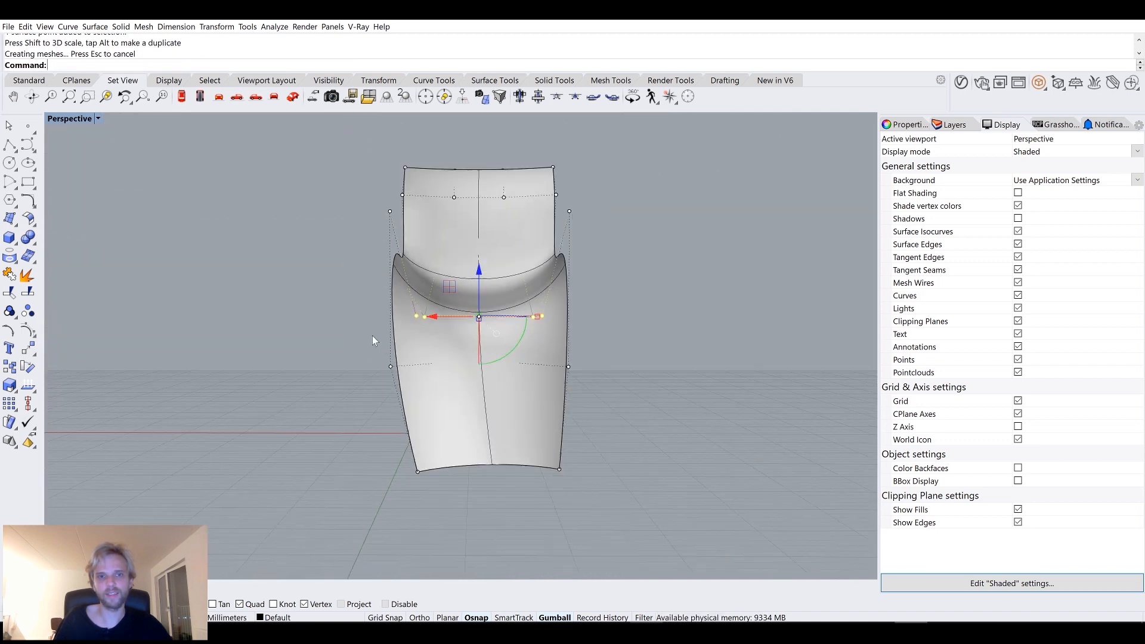
drag(430, 488, 440, 494)
mouse_move(384, 469)
mouse_down()
mouse_move(363, 469)
mouse_move(375, 468)
mouse_up()
key(Escape)
key(Escape)
right_drag(301, 417, 359, 434)
Show the two hidden support boxes with the ShowSelected command.
text(ShowSelected)
key(Return)
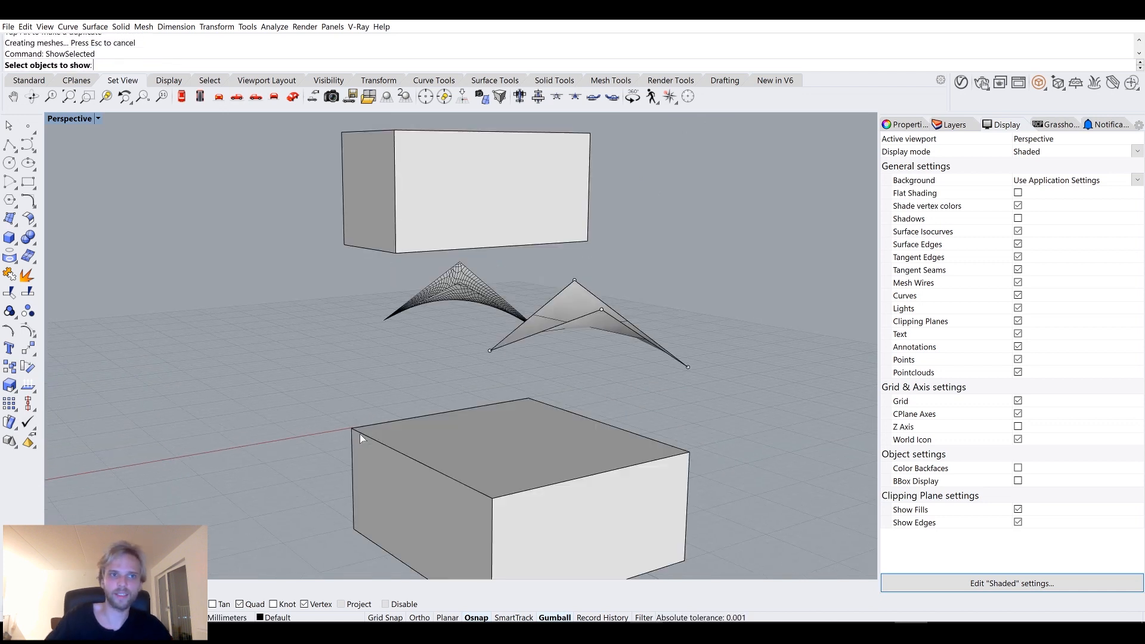
click(421, 227)
click(474, 472)
key(Return)
Scale the upper box with the gumball so it encloses the top of the backrest.
right_drag(294, 424, 367, 260)
click(421, 236)
key(Escape)
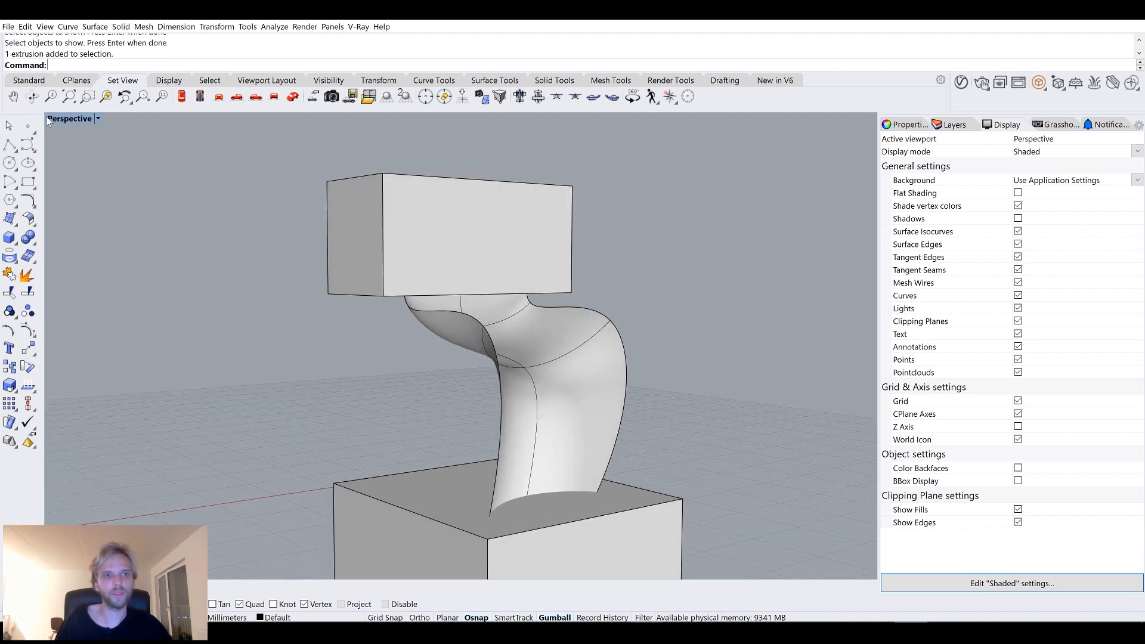
click(426, 210)
right_drag(427, 209, 512, 232)
drag(454, 294, 453, 329)
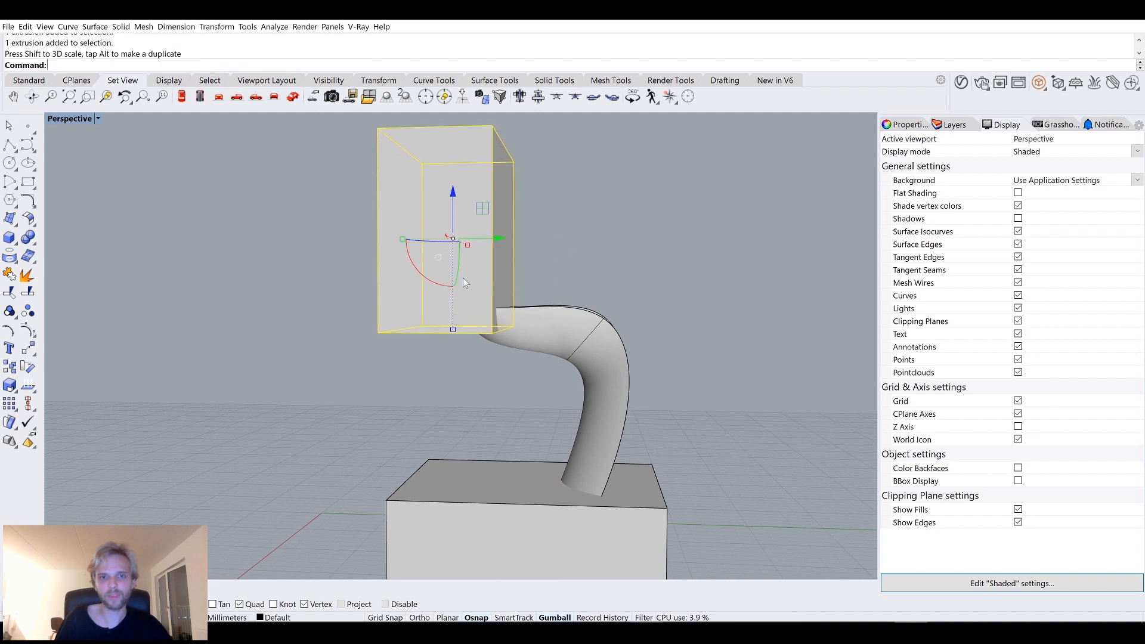
drag(458, 213, 531, 290)
scroll(534, 356, up, 2)
right_drag(529, 353, 521, 328)
drag(413, 272, 388, 272)
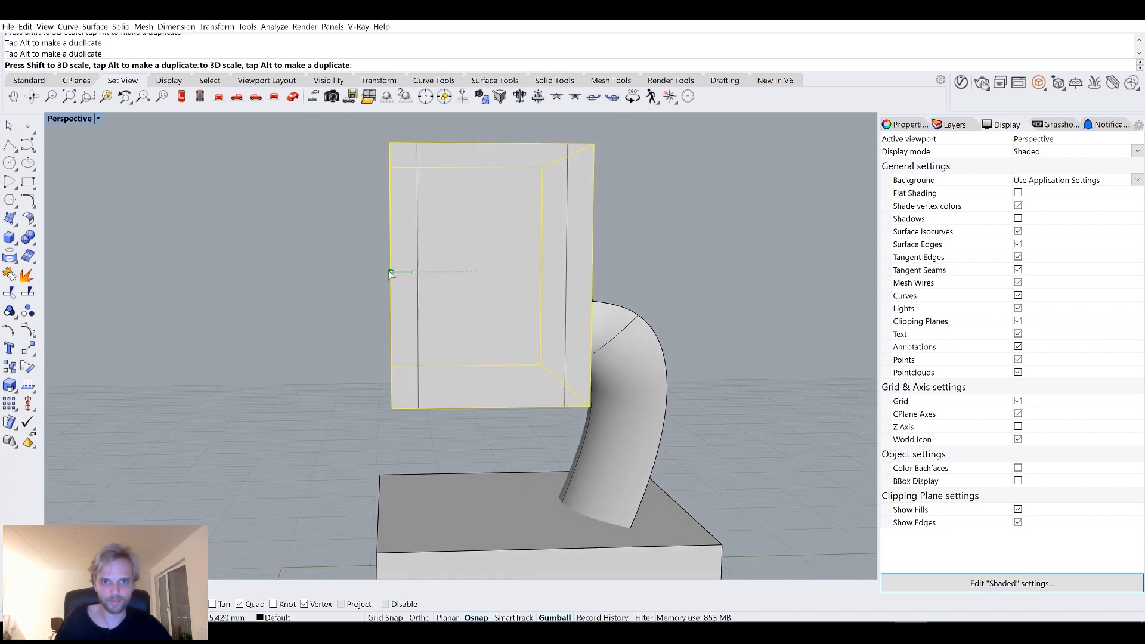
right_drag(550, 306, 639, 299)
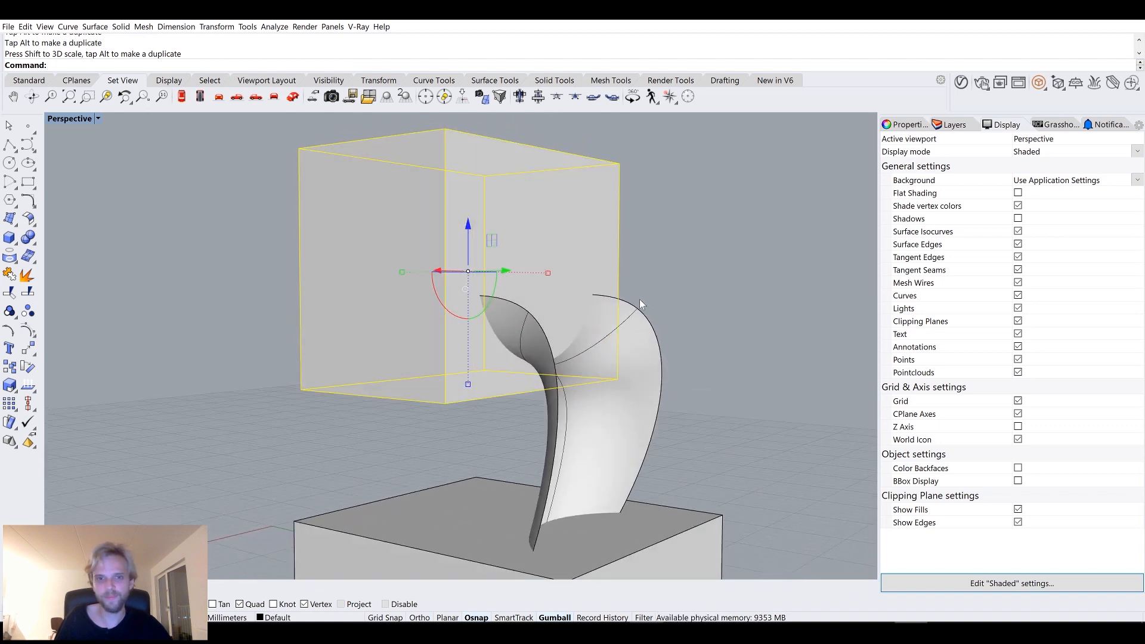
right_drag(558, 396, 620, 377)
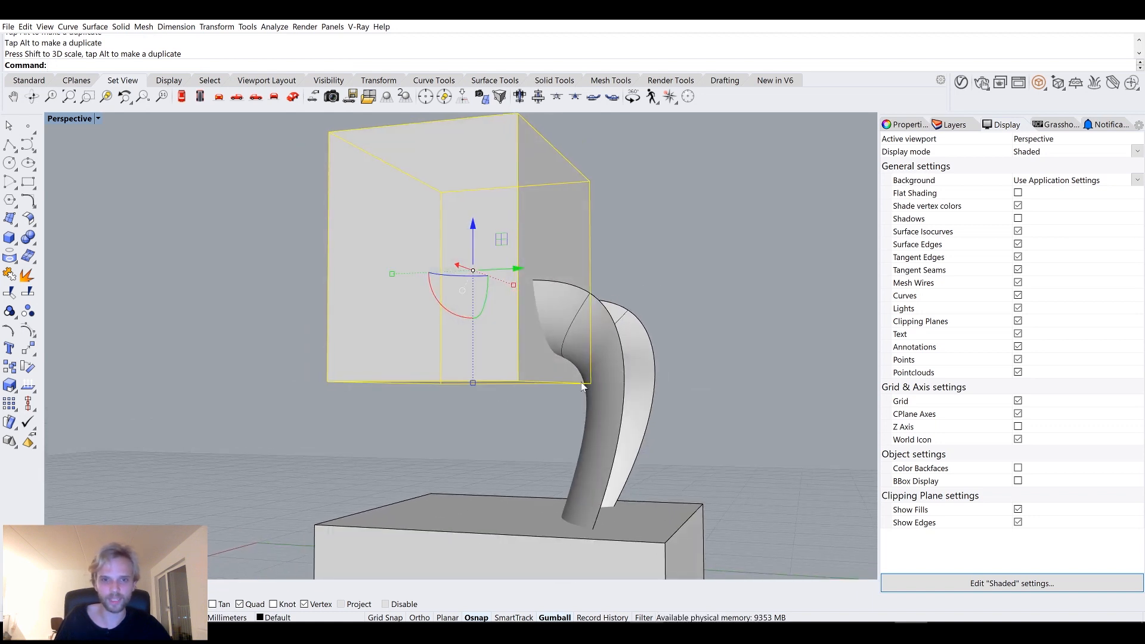
Reposition the upper box over the backrest with the gumball.
click(720, 395)
right_drag(720, 395, 727, 418)
click(469, 307)
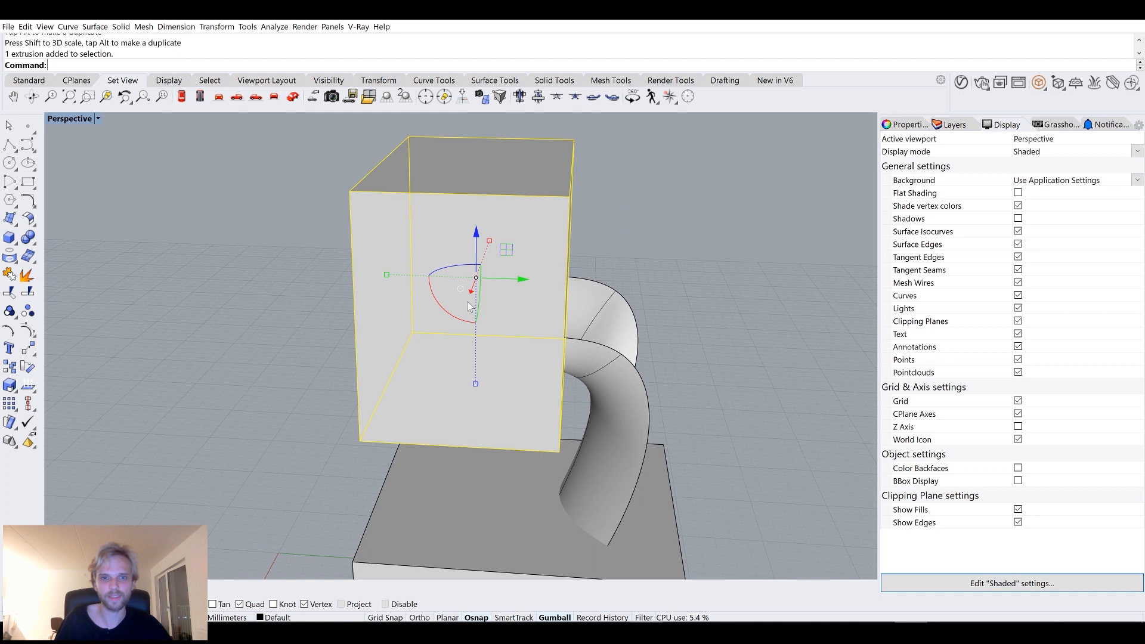
drag(513, 279, 501, 278)
click(625, 278)
mouse_move(624, 278)
right_down()
mouse_move(641, 294)
mouse_move(631, 306)
mouse_move(566, 316)
mouse_move(595, 324)
mouse_move(628, 269)
right_up()
click(539, 309)
click(628, 269)
click(504, 250)
Hide the upper box and undo the hide.
key(ctrl+h)
key(ctrl+z)
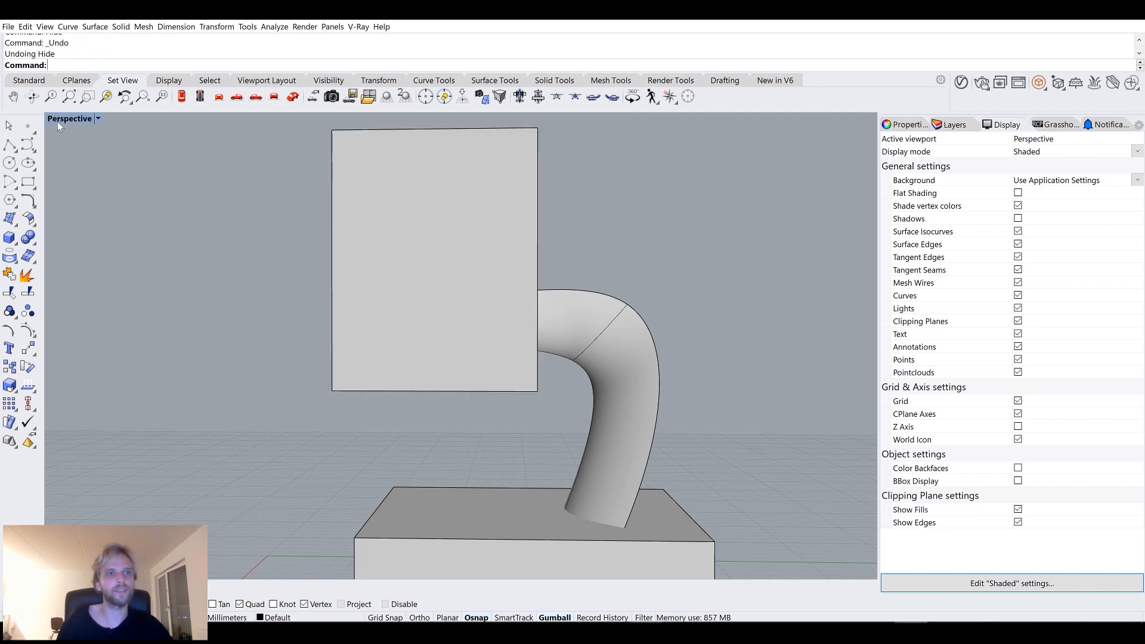
Select the chair surface and both boxes and hide them.
key(alt+Tab)
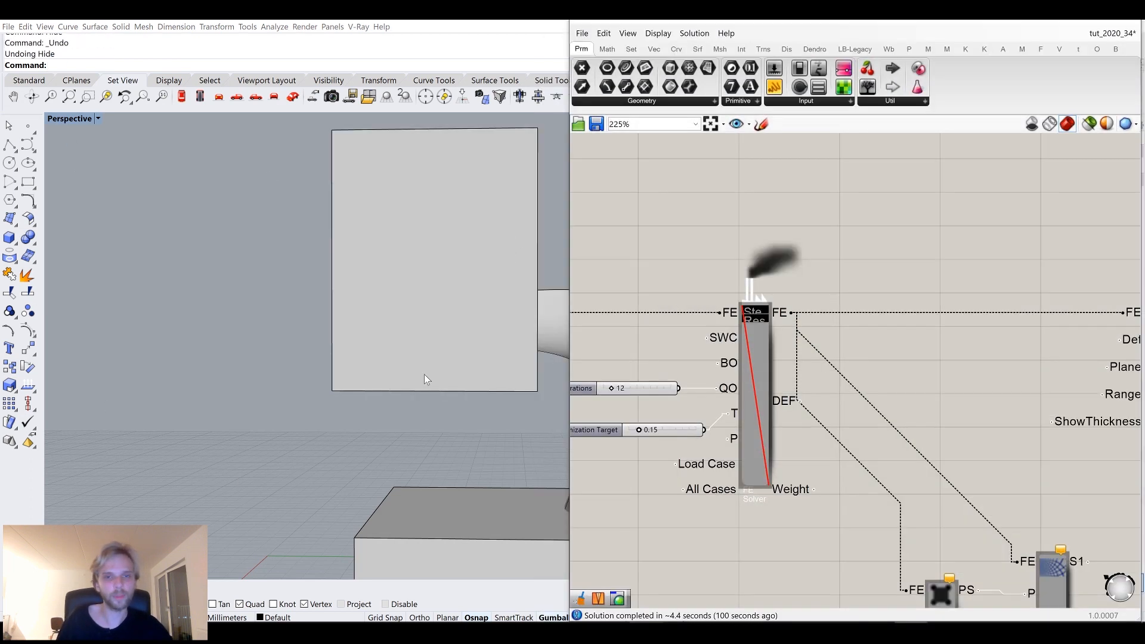
right_drag(381, 361, 350, 397)
scroll(350, 397, down, 5)
scroll(352, 401, down, 2)
drag(425, 468, 243, 270)
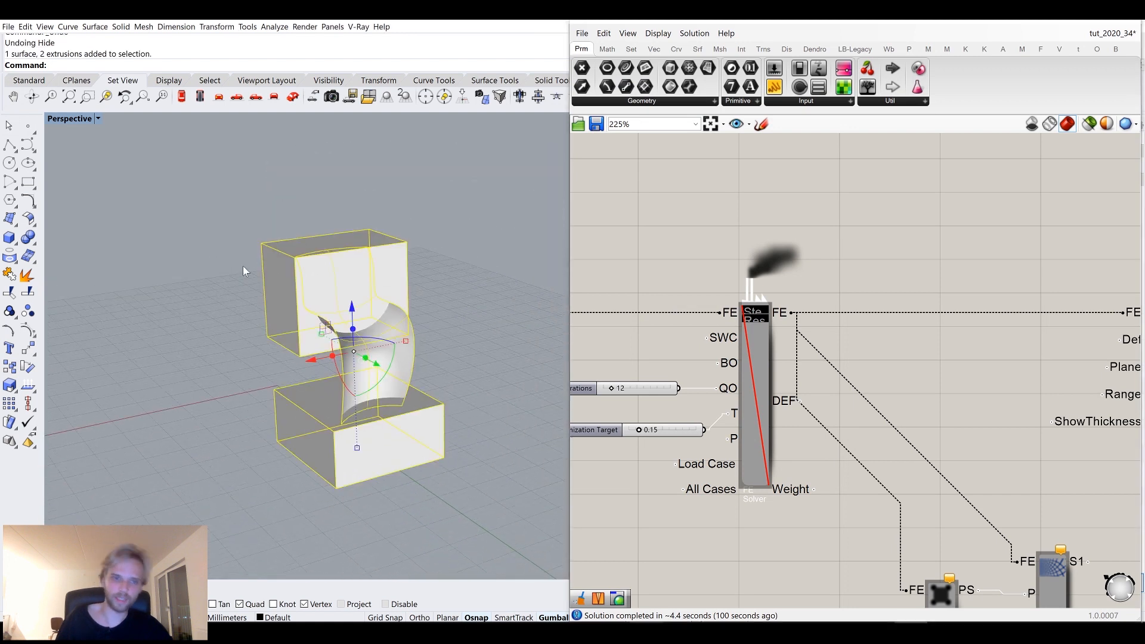
key(ctrl+h)
Re-enable the FE solver component to recompute the analysis.
click(757, 389)
middle_click(757, 389)
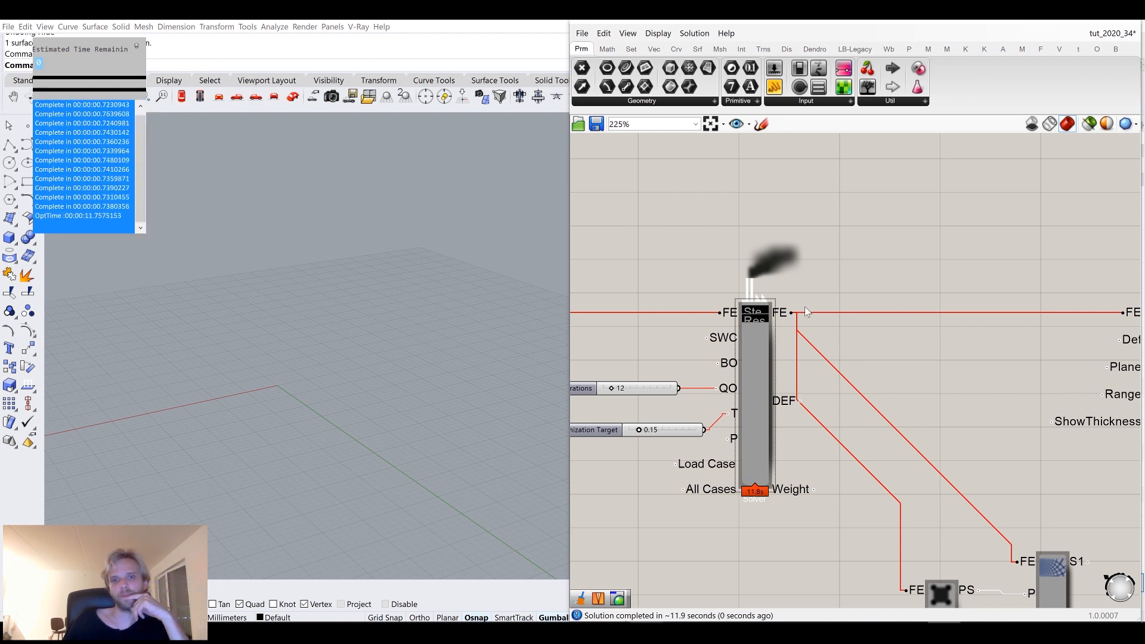
Turn on the preview of the stress visualization component in the analysis definition.
scroll(872, 366, down, 5)
right_drag(930, 352, 537, 343)
scroll(955, 319, up, 3)
right_drag(885, 343, 1140, 323)
scroll(657, 342, up, 2)
click(635, 338)
middle_click(634, 338)
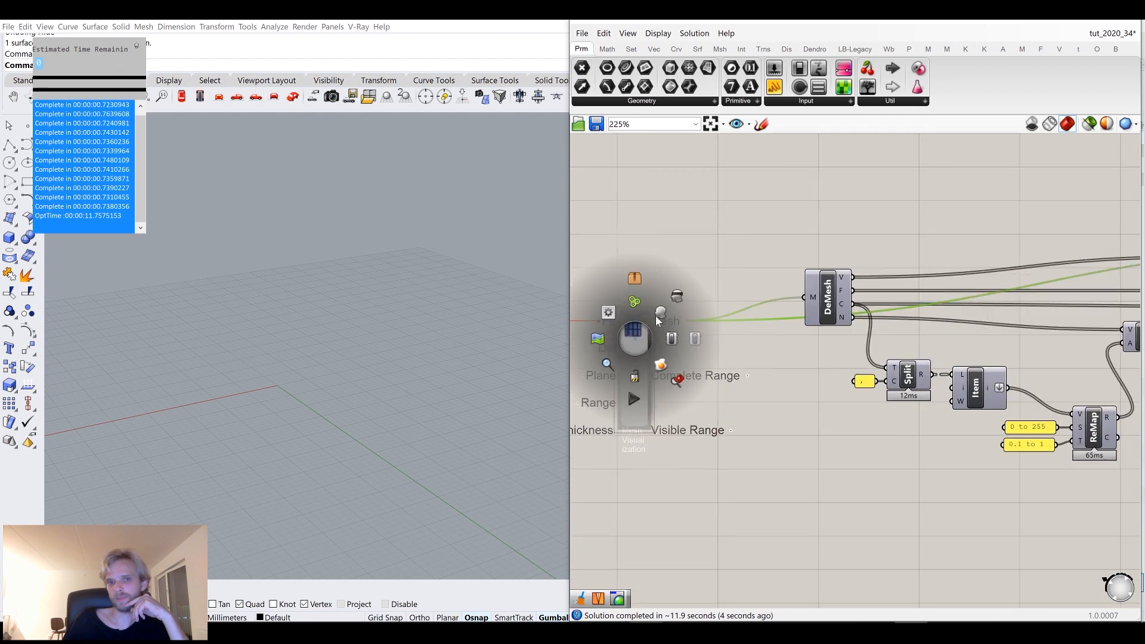
click(660, 317)
click(667, 253)
Orbit around the analysed chair surface to inspect the stress pattern.
mouse_move(404, 322)
right_down()
mouse_move(415, 313)
mouse_move(403, 317)
right_up()
scroll(366, 330, up, 7)
right_drag(706, 376, 948, 348)
scroll(948, 349, down, 4)
right_drag(795, 370, 843, 384)
scroll(672, 372, up, 4)
scroll(788, 310, up, 3)
click(811, 291)
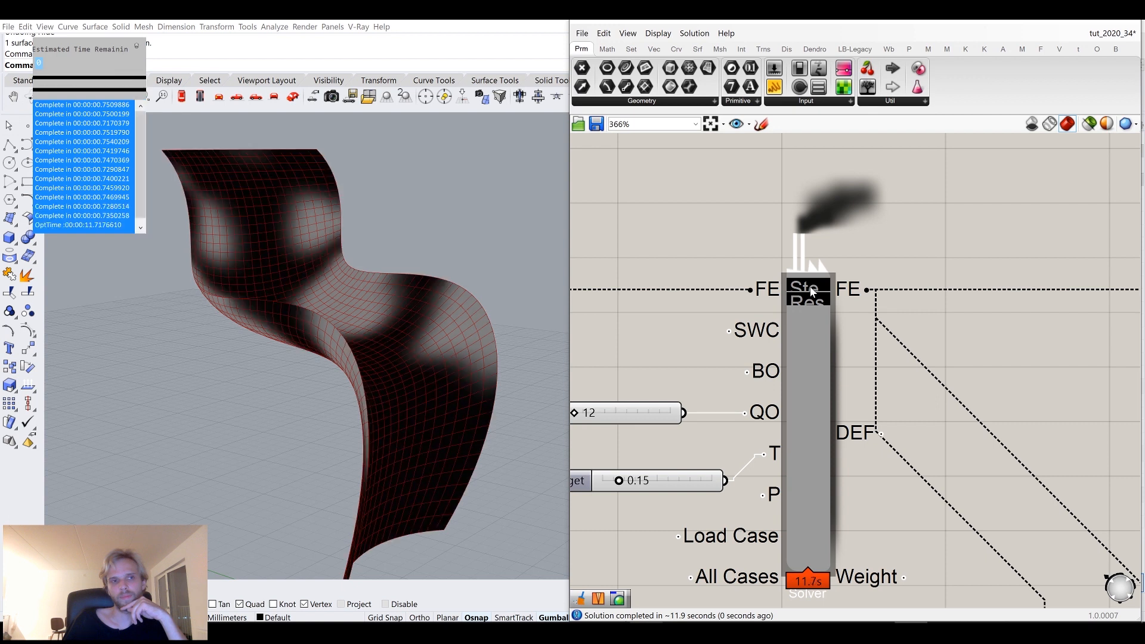
right_drag(444, 310, 359, 323)
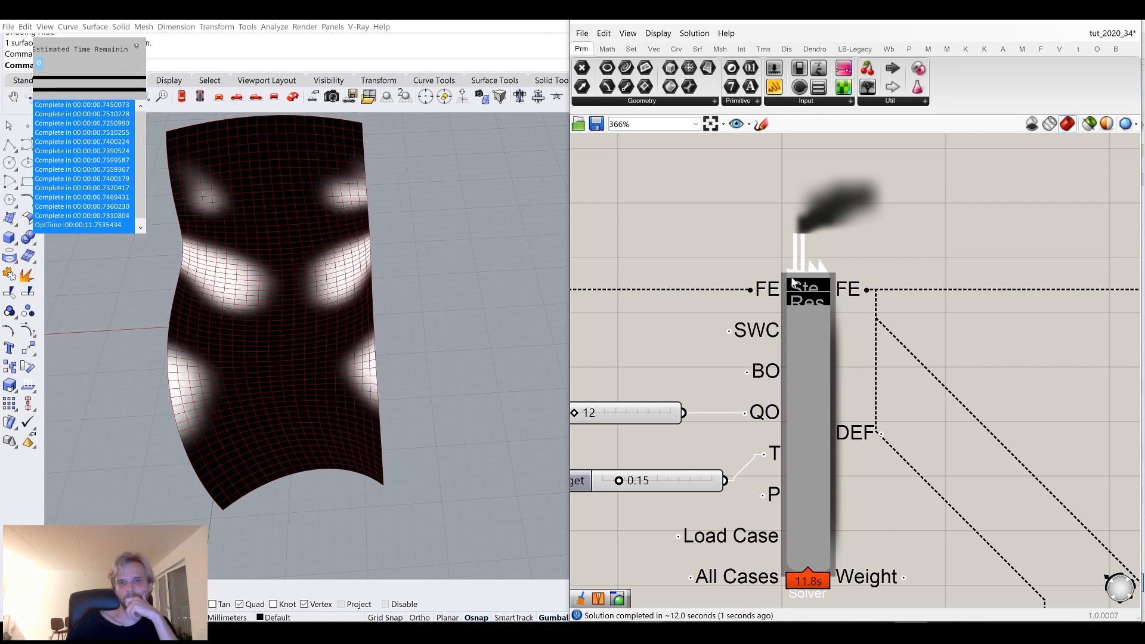
right_drag(411, 319, 446, 294)
Replace the optimization target slider with a new 0.3 slider wired to the solver and delete the old 0.15 slider.
right_drag(586, 520, 681, 424)
double_click(681, 420)
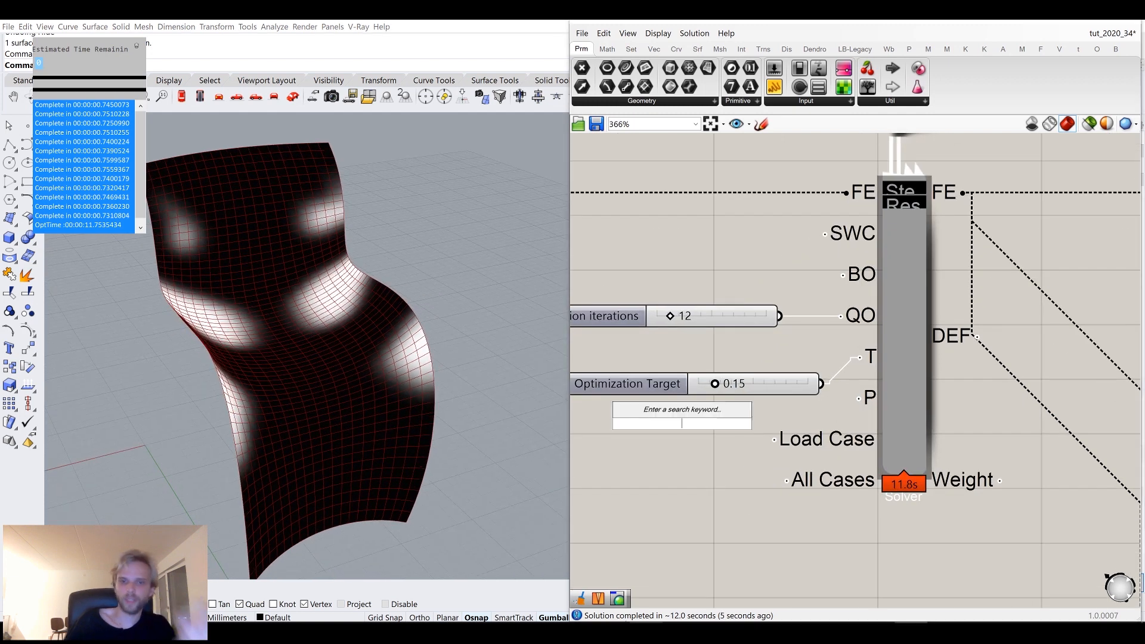
text(0.3)
key(Return)
drag(773, 424, 861, 357)
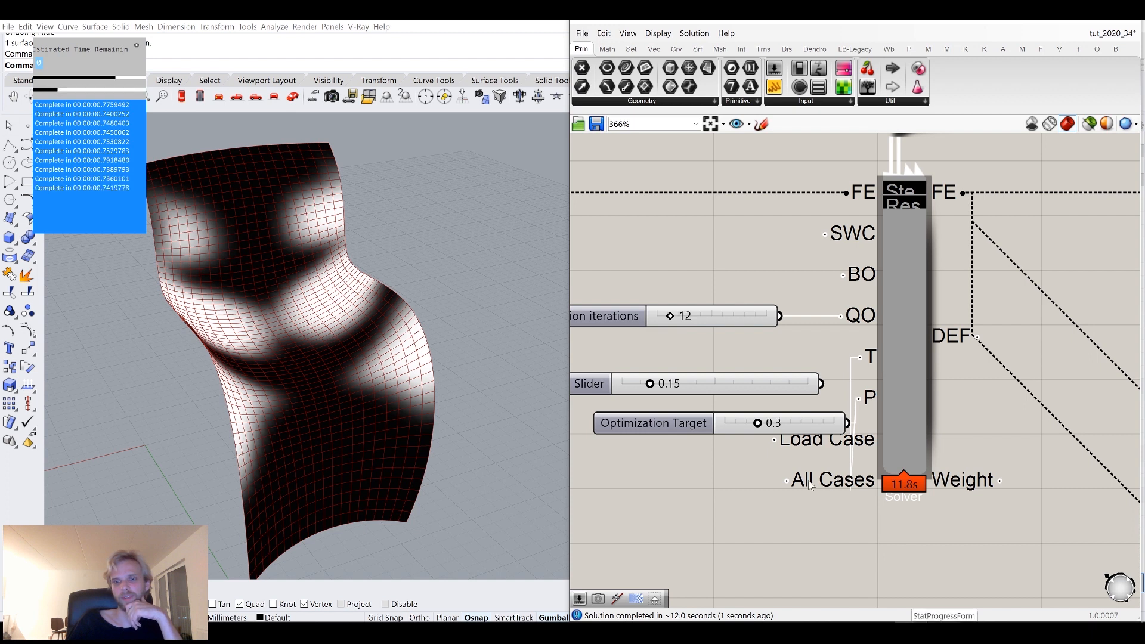
click(732, 384)
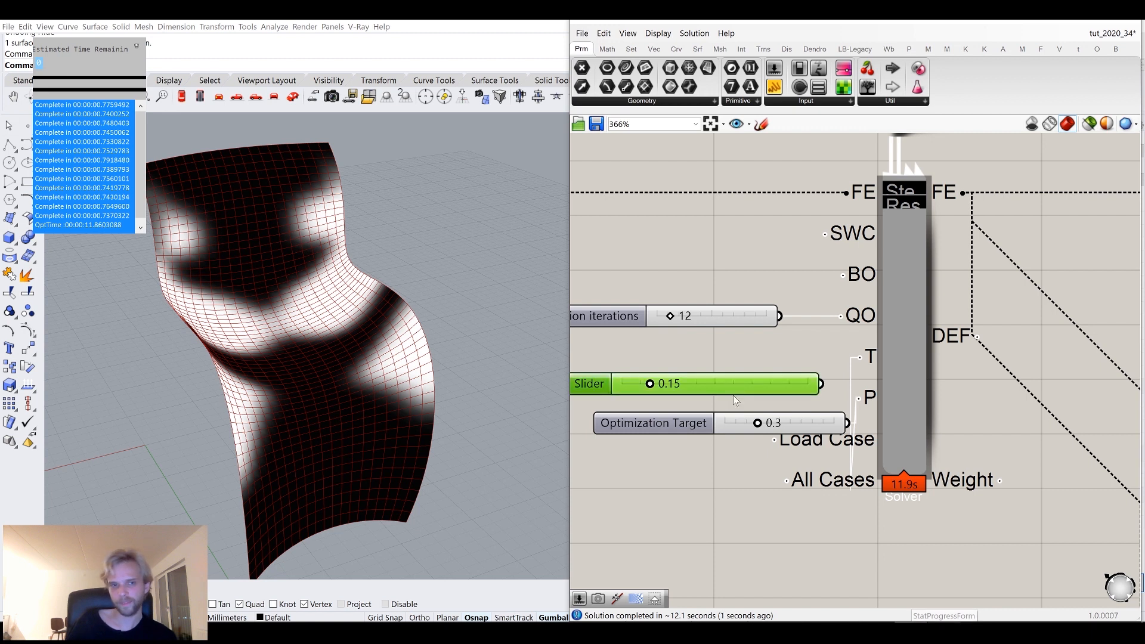
key(Delete)
drag(793, 425, 745, 369)
scroll(820, 375, down, 5)
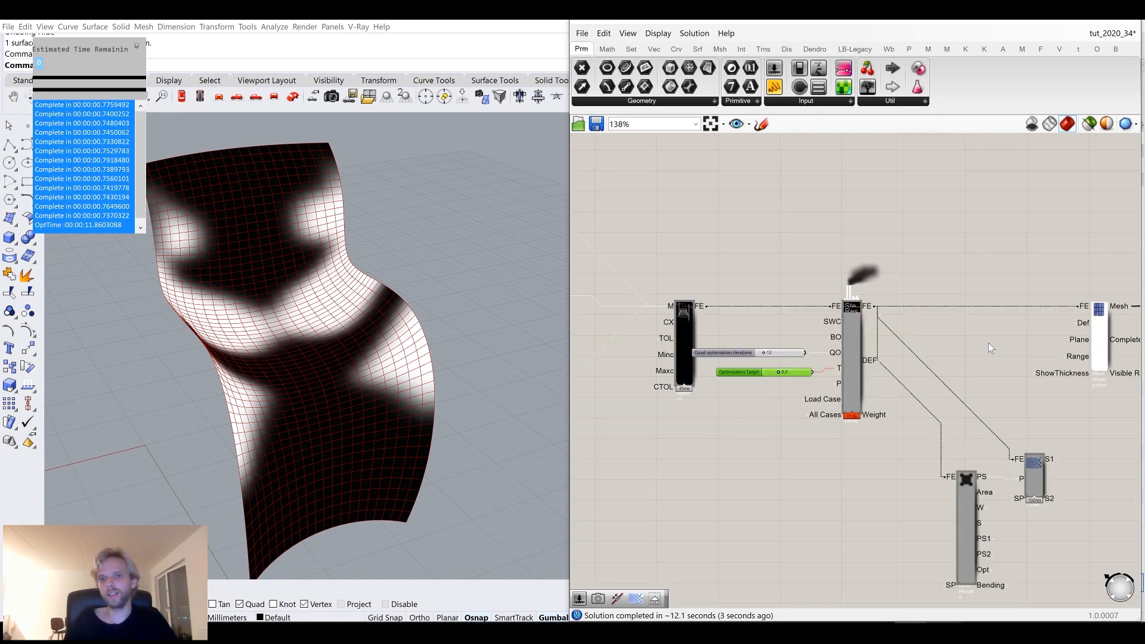
Toggle component previews in the analysis definition.
right_drag(1014, 292, 1019, 356)
scroll(894, 334, up, 2)
click(909, 307)
middle_click(908, 307)
click(911, 382)
scroll(884, 355, down, 2)
scroll(691, 362, up, 3)
click(619, 371)
middle_click(619, 372)
click(658, 329)
click(679, 308)
Change the remap target range panel from its lower bound to 0.1 to 0.5.
right_drag(334, 364, 240, 298)
scroll(387, 310, down, 2)
scroll(356, 248, up, 2)
scroll(256, 292, up, 3)
right_drag(614, 417, 873, 334)
right_drag(860, 485, 650, 432)
scroll(951, 297, up, 8)
right_drag(837, 326, 871, 314)
double_click(869, 315)
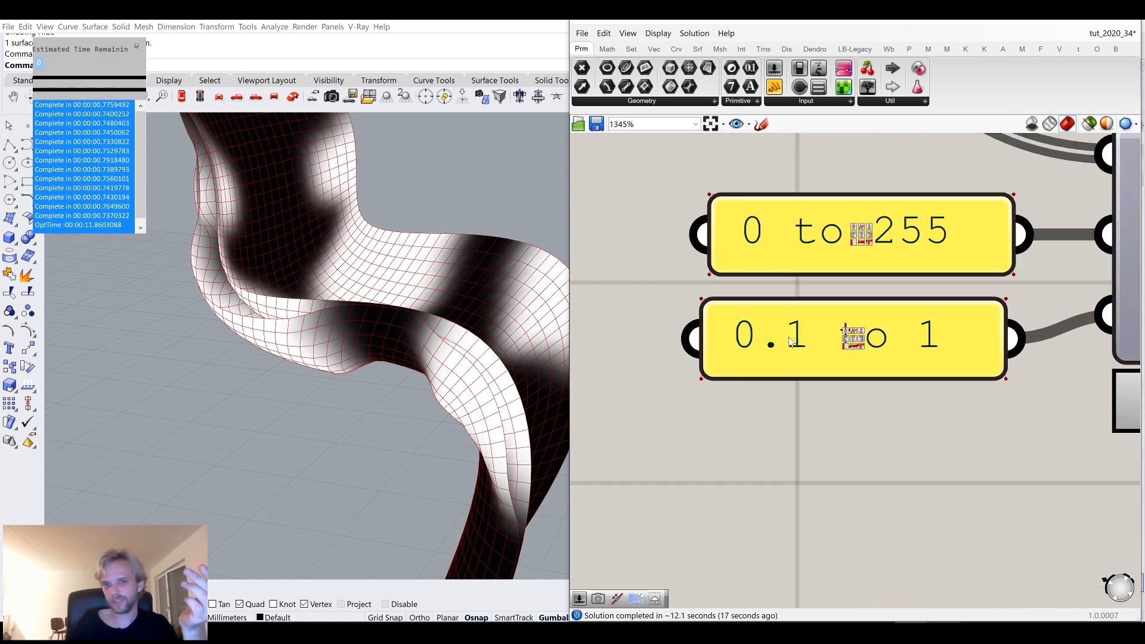
drag(958, 323, 930, 322)
text(0.5)
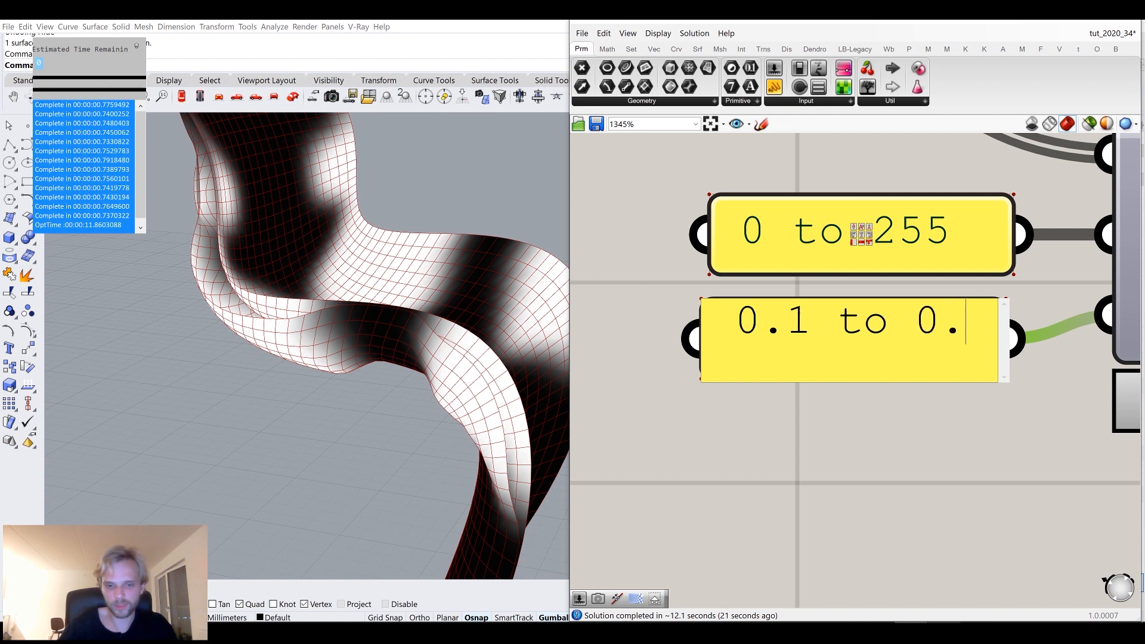
click(951, 475)
Inspect the joined mesh output of the mesh join component in the viewport.
right_drag(249, 326, 337, 299)
scroll(256, 309, down, 3)
scroll(759, 392, down, 5)
scroll(864, 369, down, 2)
right_drag(941, 343, 801, 424)
right_drag(1114, 298, 875, 353)
scroll(913, 315, up, 1)
click(915, 316)
scroll(912, 319, up, 2)
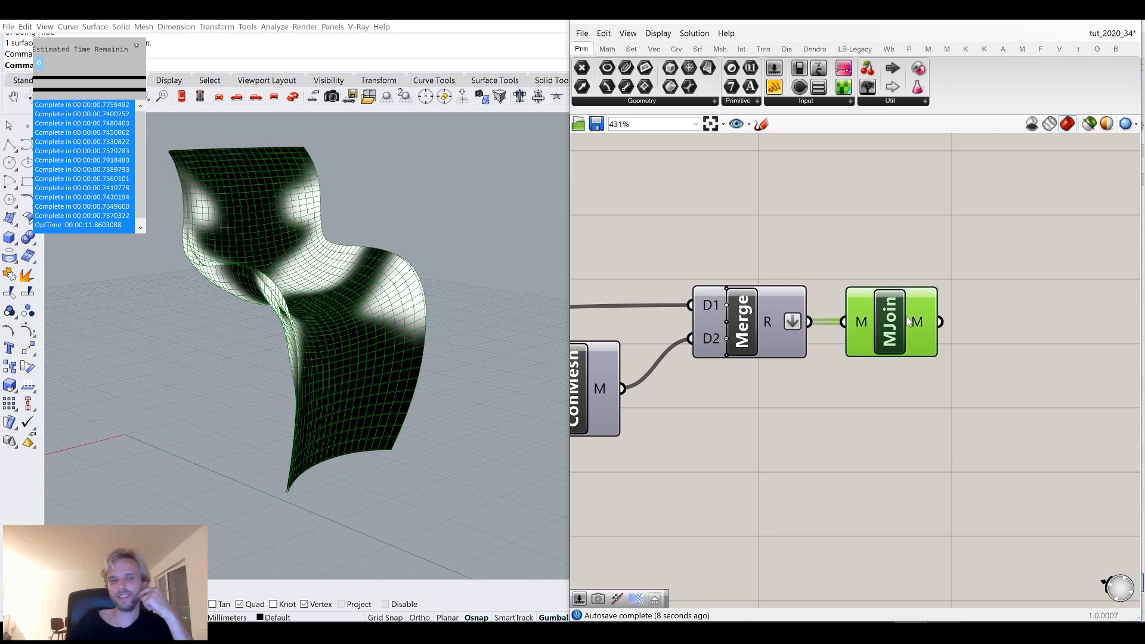
right_drag(178, 232, 199, 230)
right_drag(908, 234, 814, 228)
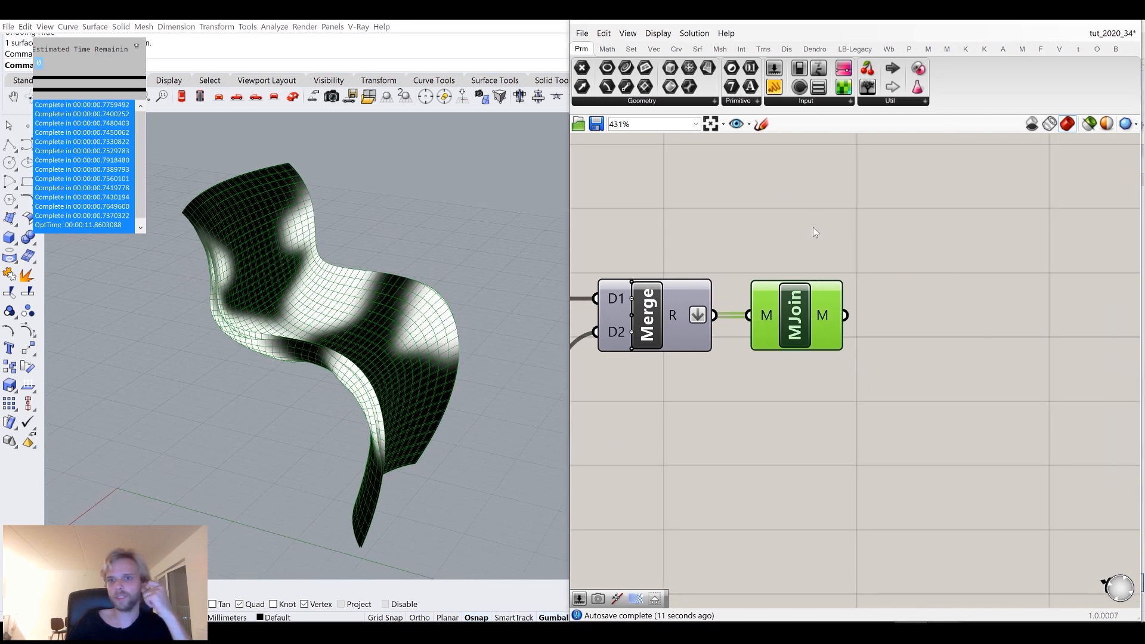
Add a Mesh Loft component to the canvas.
double_click(981, 351)
text(mesh loft)
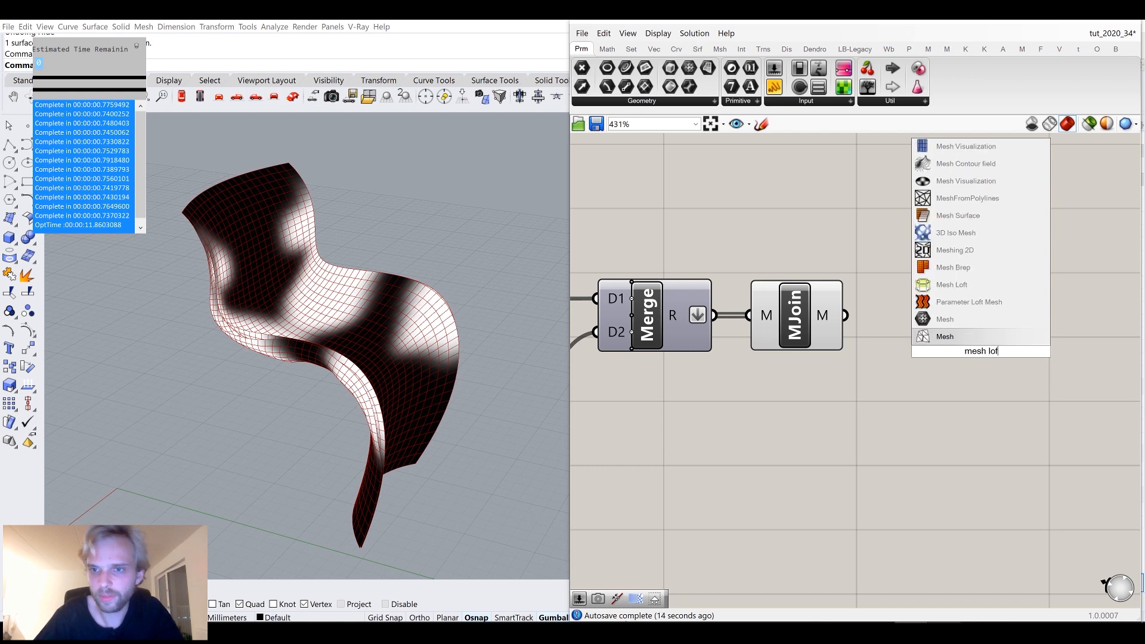
mouse_move(972, 269)
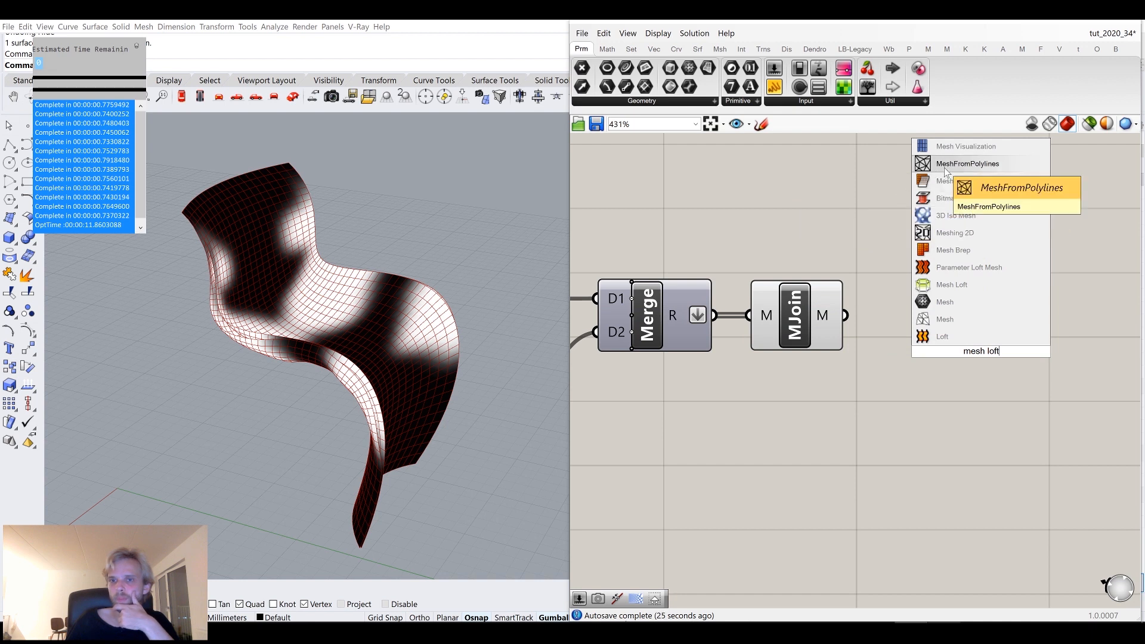
click(978, 284)
right_drag(925, 297, 904, 241)
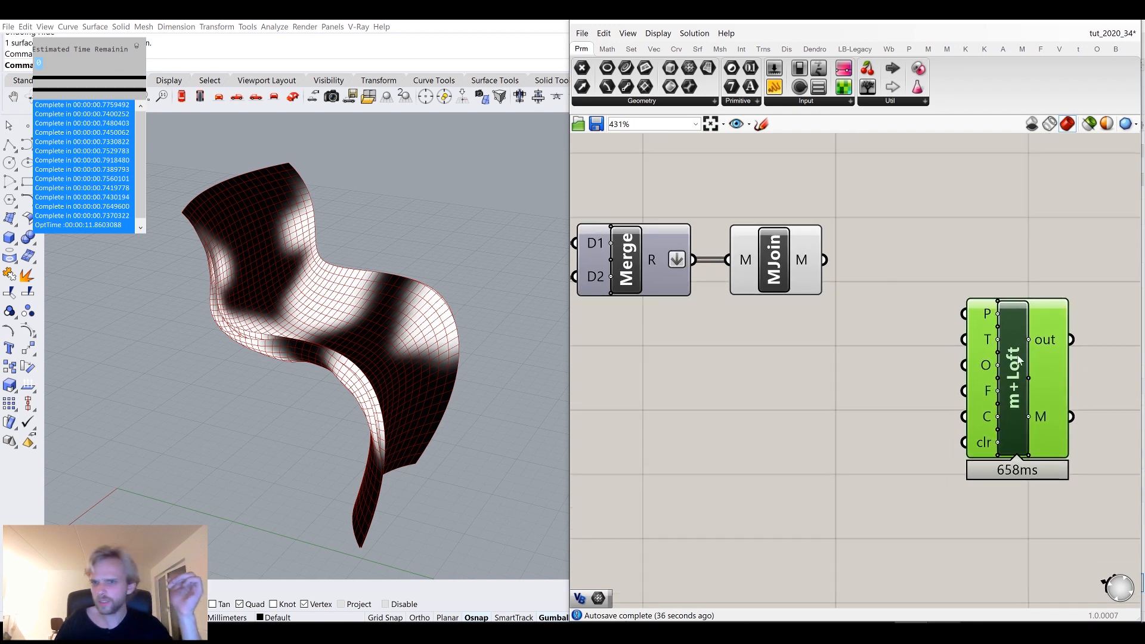
drag(1004, 337, 1049, 430)
Add Weaverbird's Naked Boundary component and feed it the joined mesh.
right_drag(980, 281, 885, 304)
double_click(885, 304)
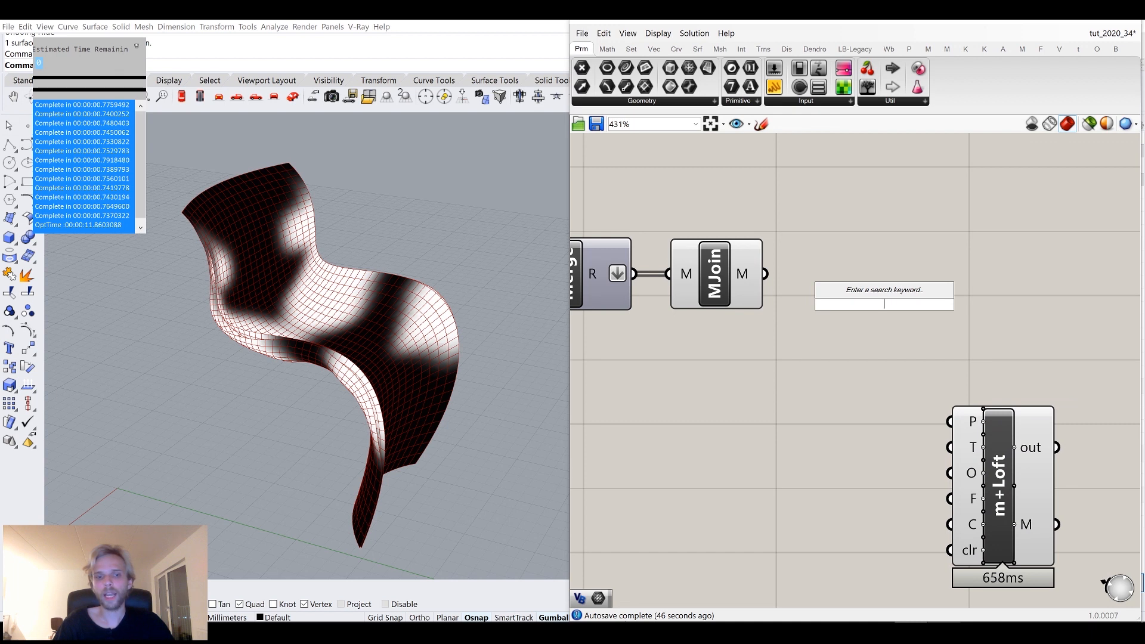
text(nake)
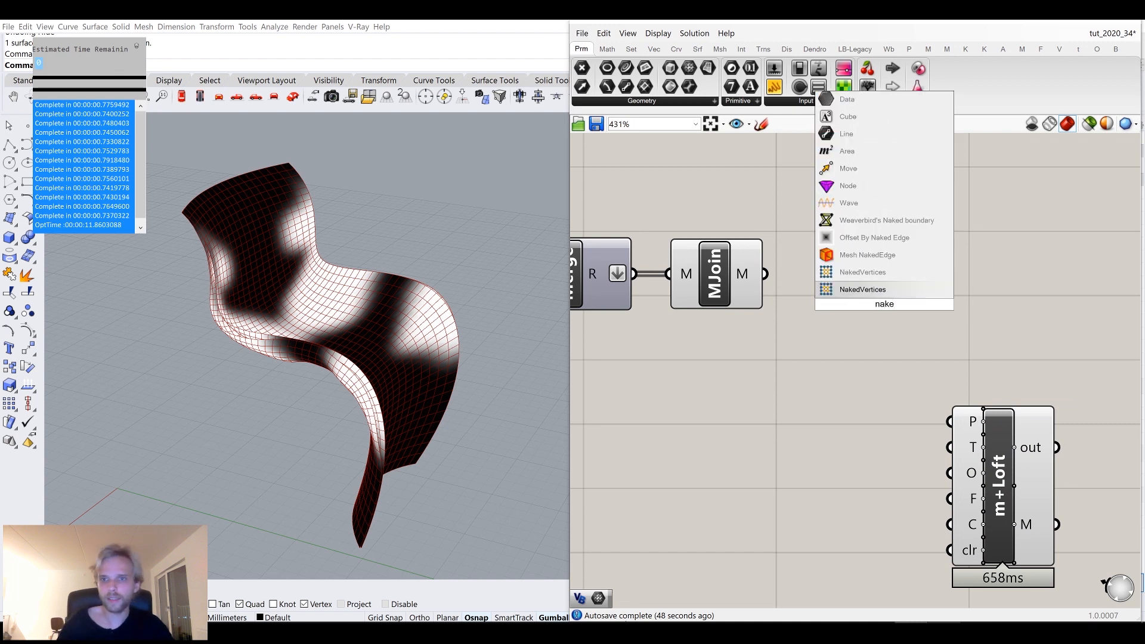
click(886, 220)
drag(769, 280, 803, 387)
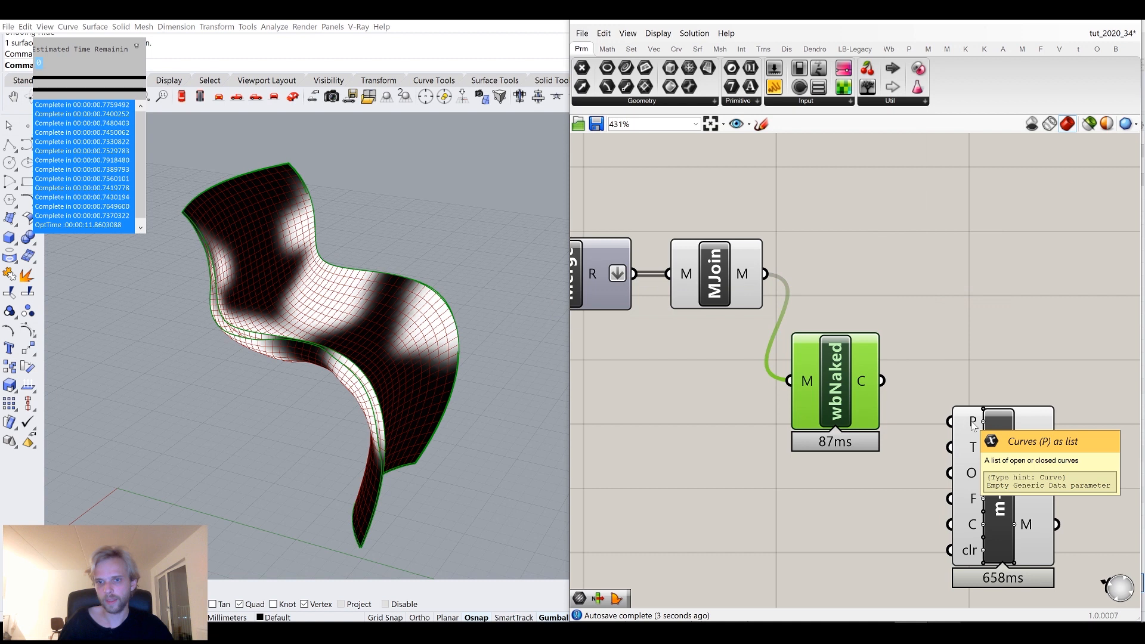
Connect the naked boundary curves to the Mesh Loft's curve input.
right_drag(973, 425, 933, 341)
drag(839, 298, 908, 339)
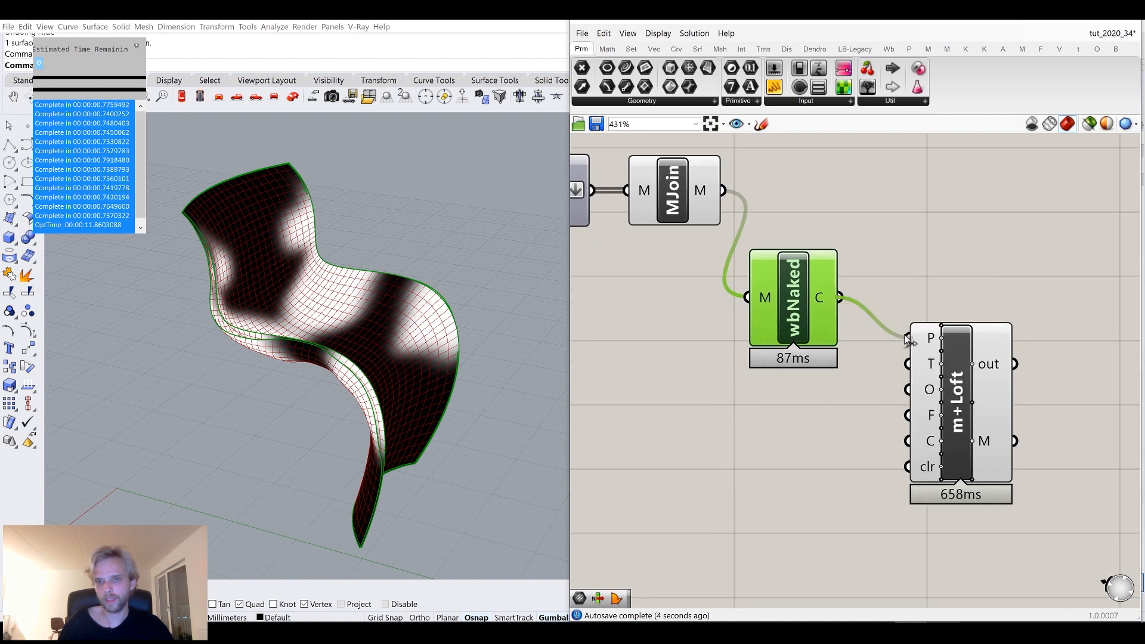
click(823, 418)
Add a panel containing 0 and connect it to the Mesh Loft's T input.
right_drag(361, 357, 307, 295)
scroll(307, 294, up, 5)
scroll(337, 244, up, 2)
right_drag(319, 254, 353, 271)
scroll(315, 387, up, 4)
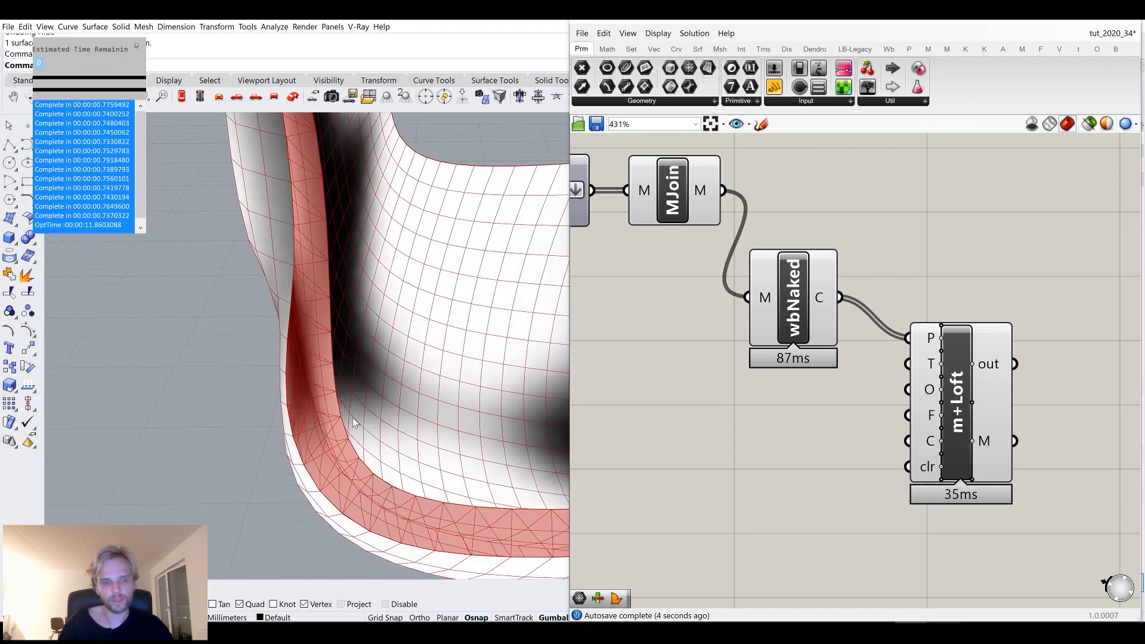
mouse_move(931, 363)
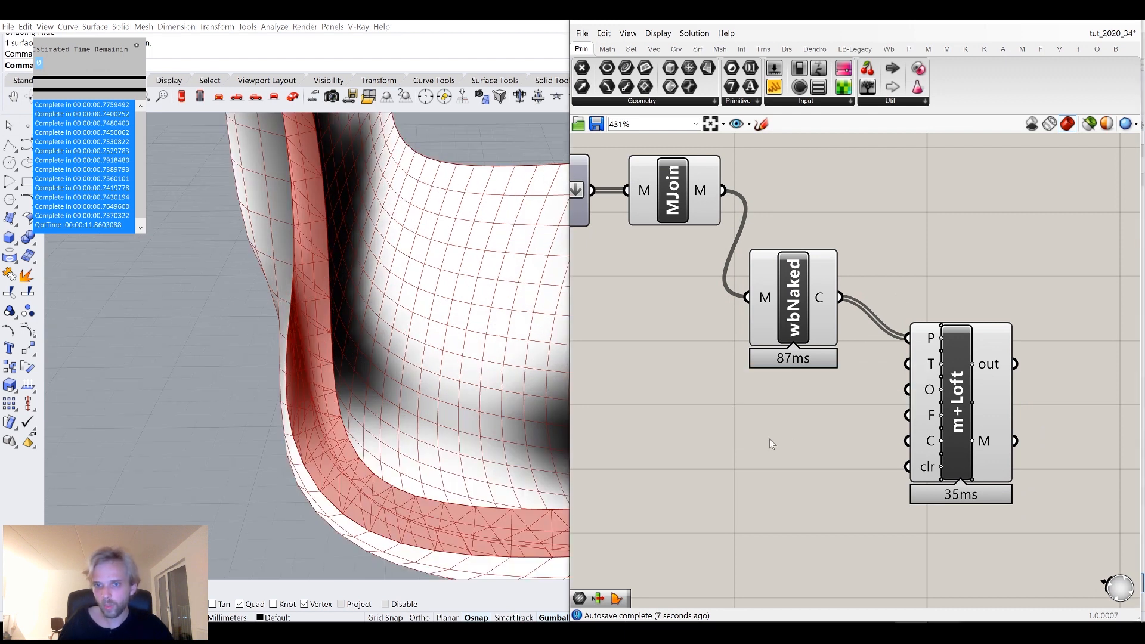
double_click(769, 428)
text(//0)
key(Return)
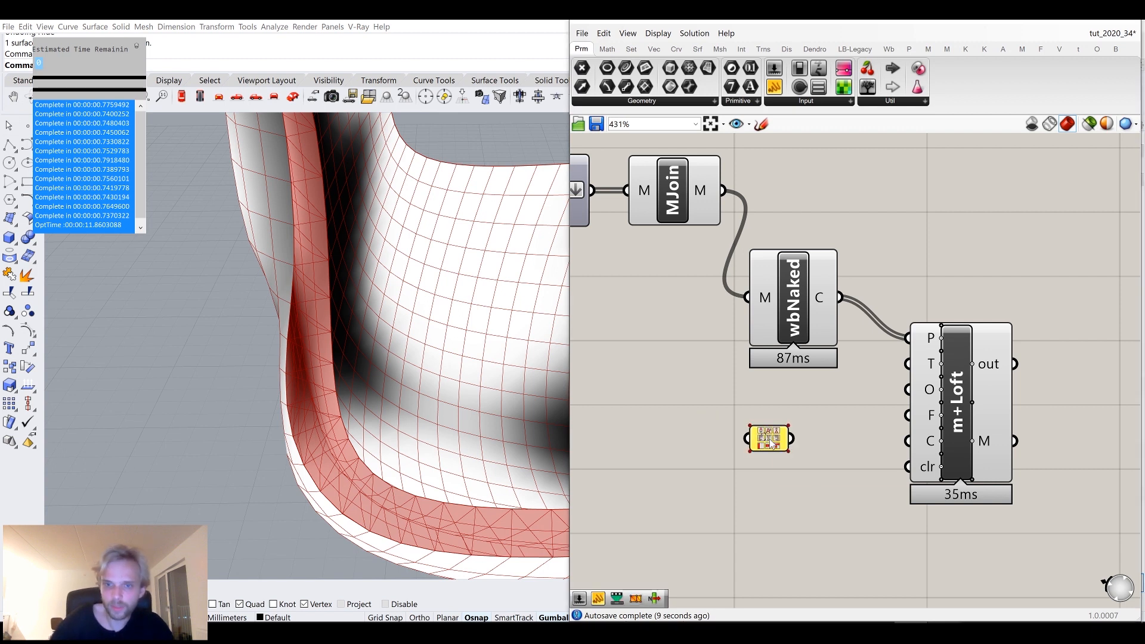
drag(893, 377, 902, 367)
Add a Mesh Join component combining the original joined mesh and the lofted edge mesh.
right_drag(387, 466, 325, 341)
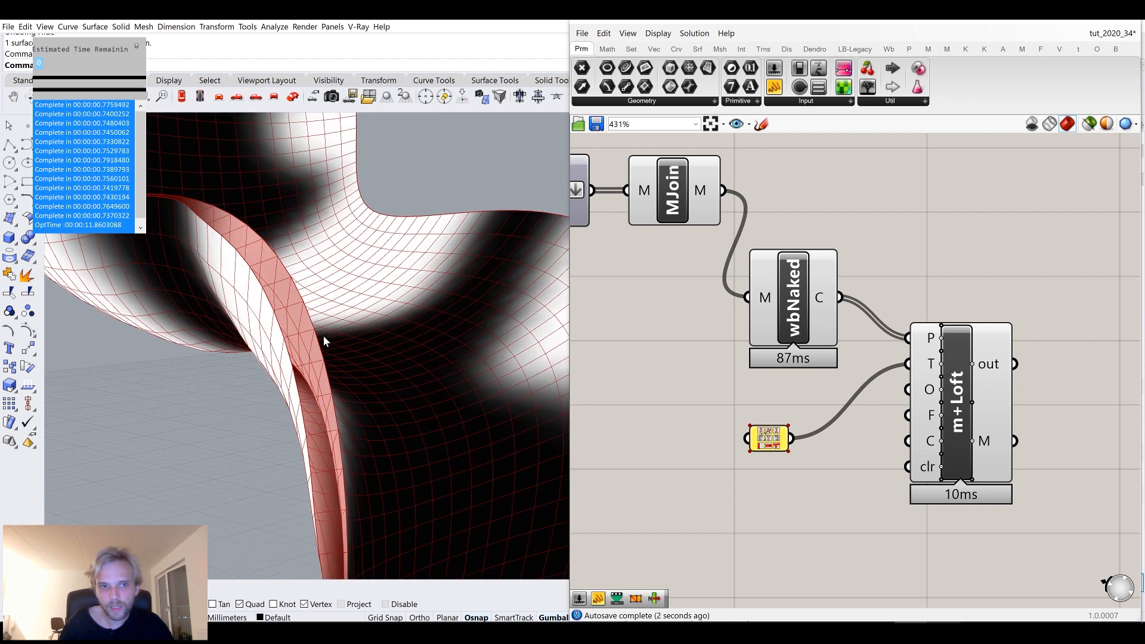
scroll(325, 341, up, 3)
scroll(915, 263, down, 3)
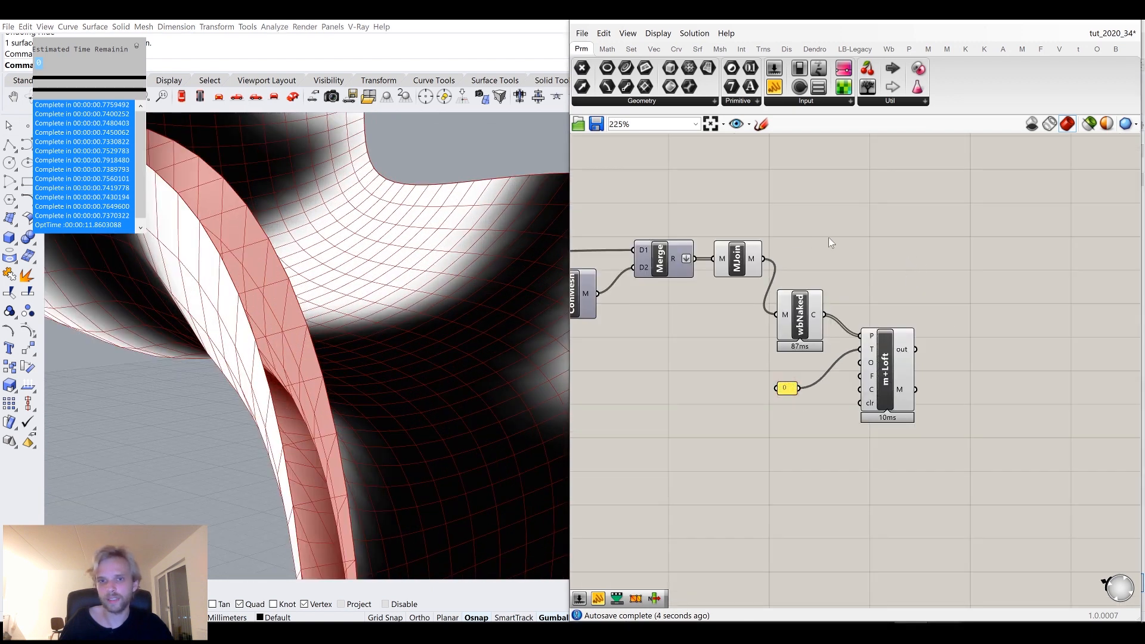
double_click(968, 283)
text(mesh join)
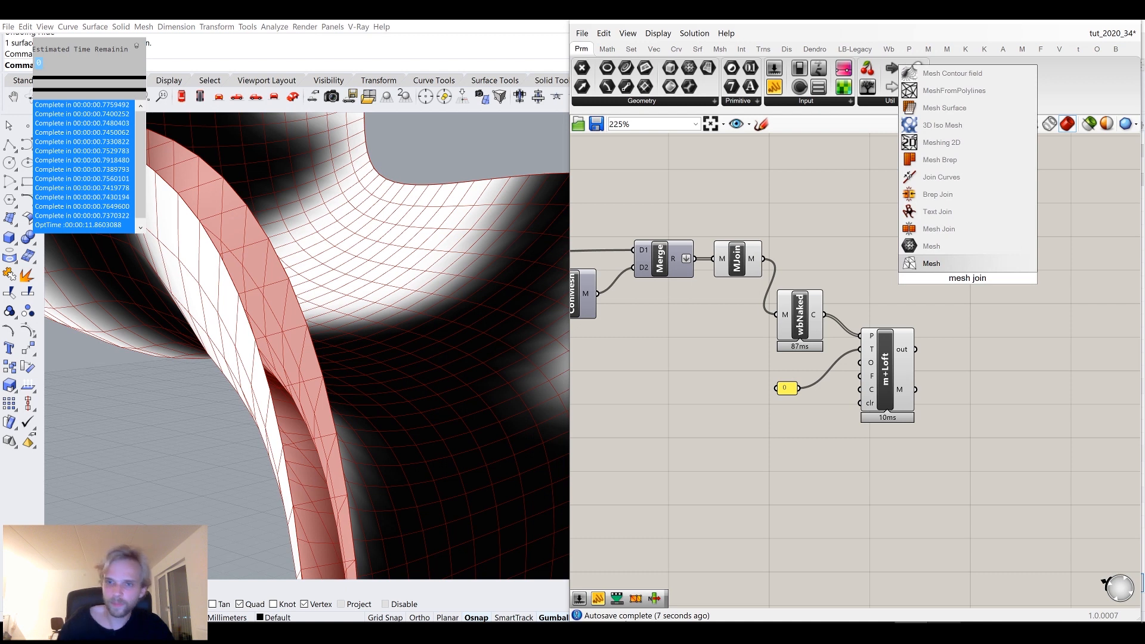
click(978, 229)
drag(934, 271, 811, 269)
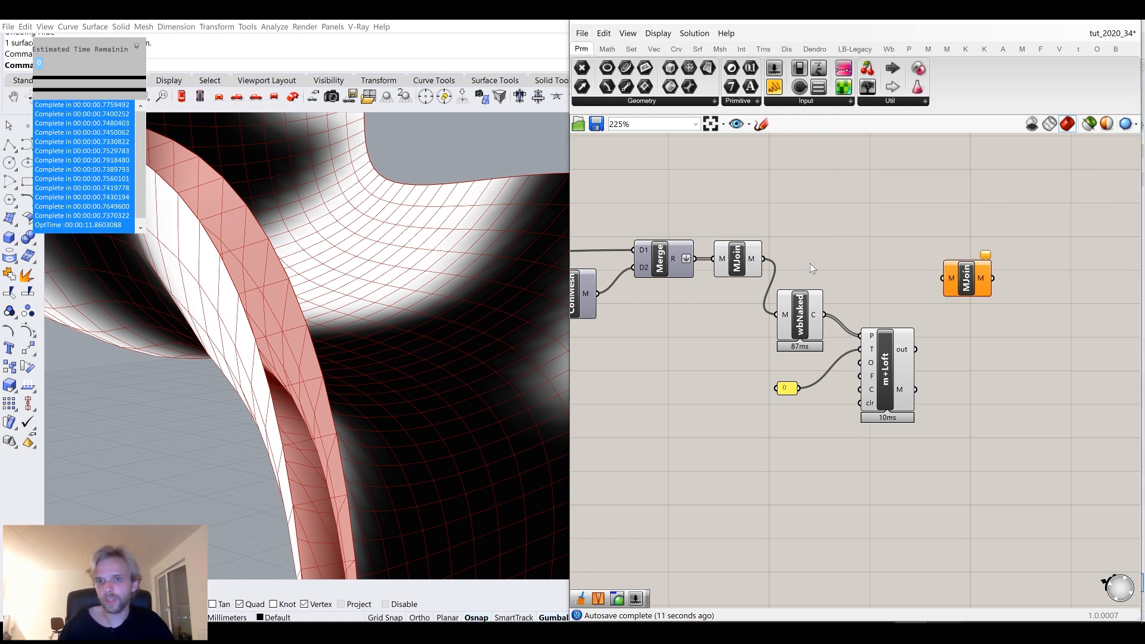
drag(910, 266, 943, 278)
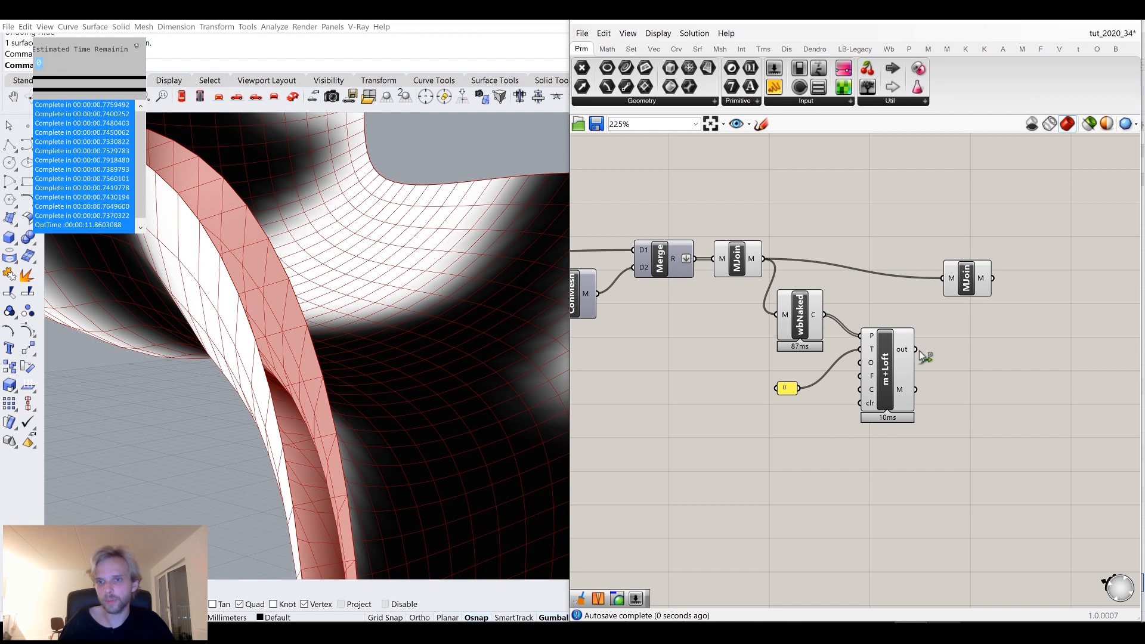
drag(915, 389, 989, 262)
Hide the previews of the loft and boundary components and check the combined mesh.
click(887, 439)
drag(897, 460, 733, 228)
middle_click(733, 227)
click(772, 193)
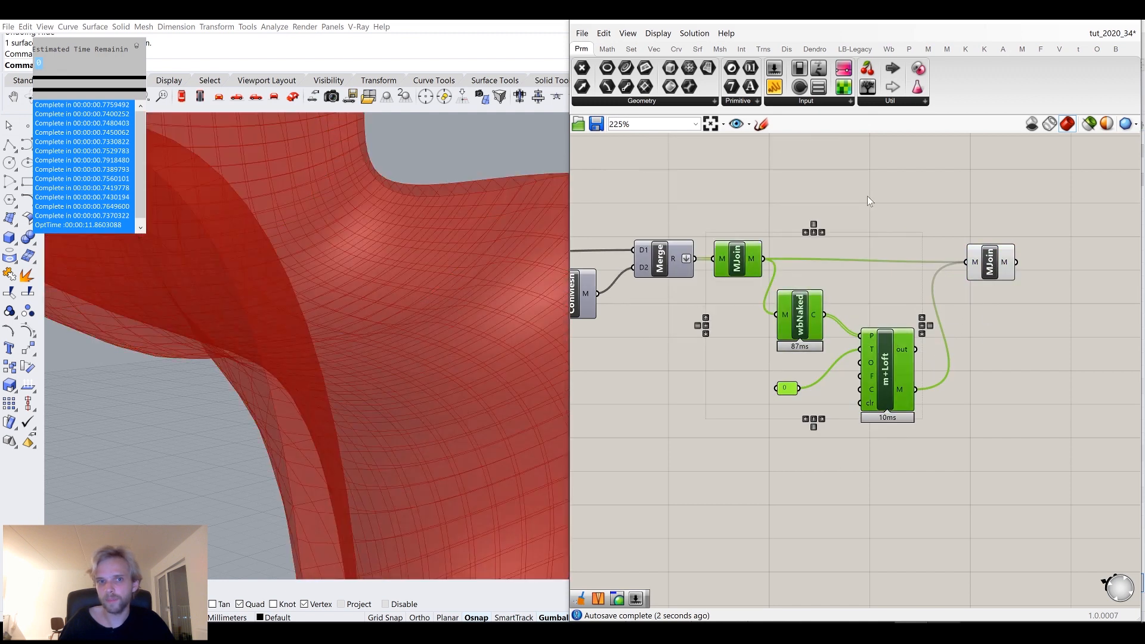
click(867, 195)
scroll(924, 303, up, 2)
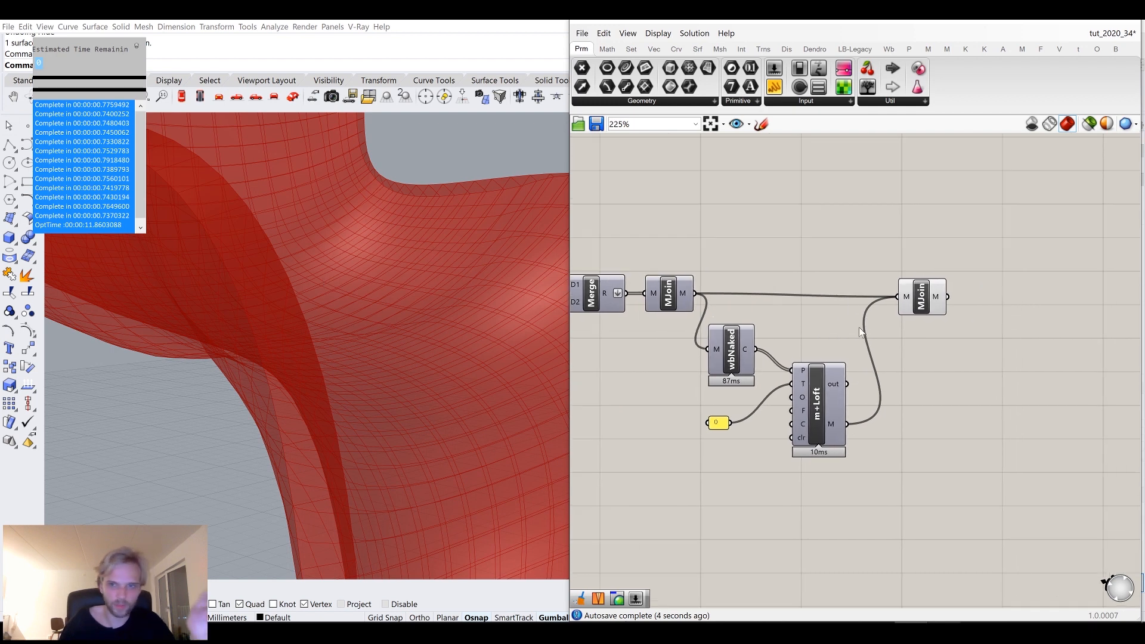
click(938, 298)
drag(935, 292, 937, 296)
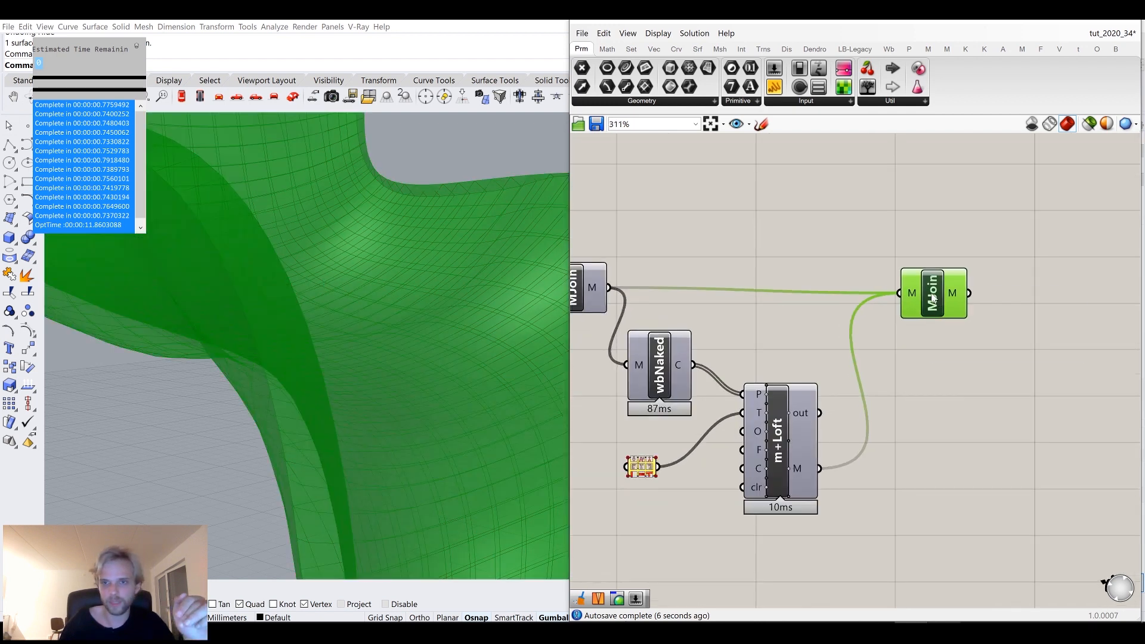
click(894, 245)
scroll(360, 291, down, 5)
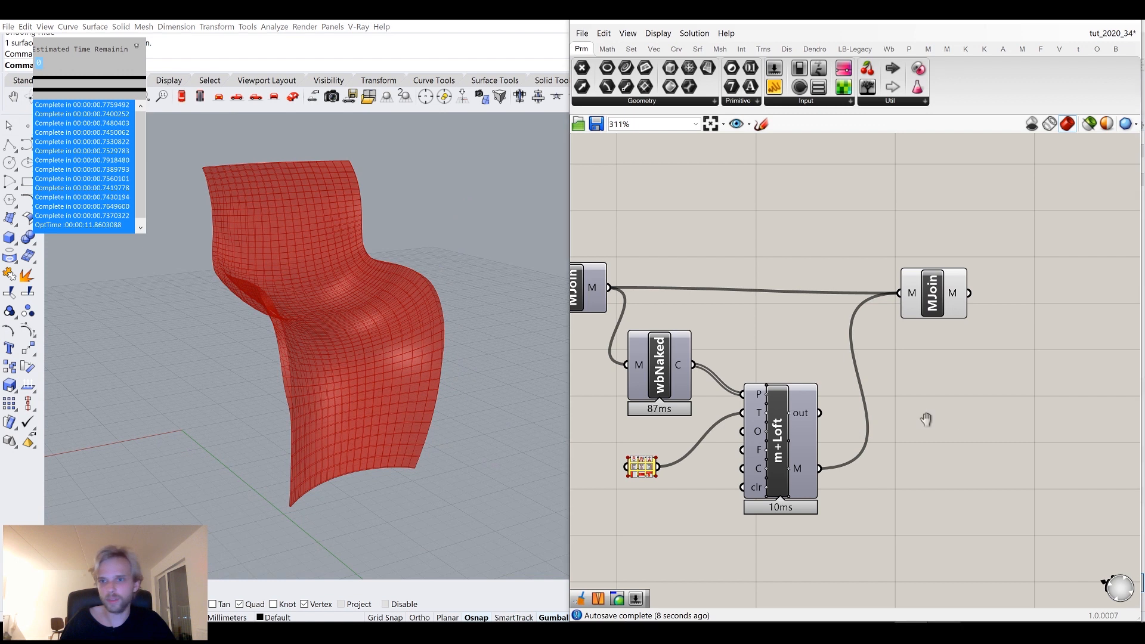
Add Weaverbird's Catmull-Clark Subdivision to the combined mesh and hide the join component's preview.
right_drag(926, 419, 853, 429)
double_click(930, 399)
text(catmul)
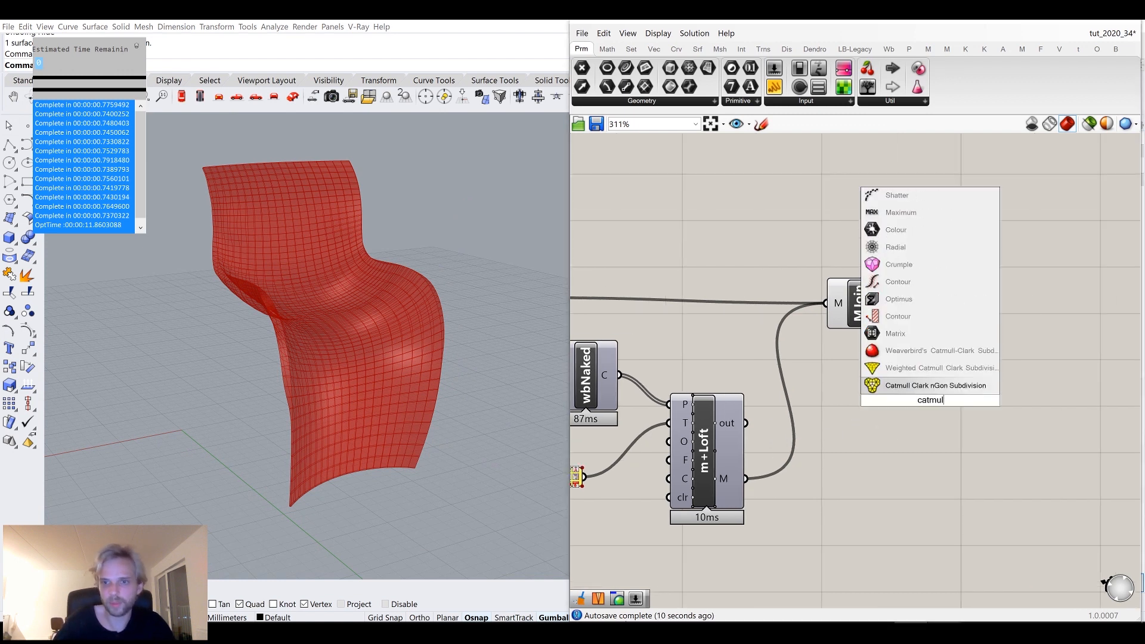
click(931, 350)
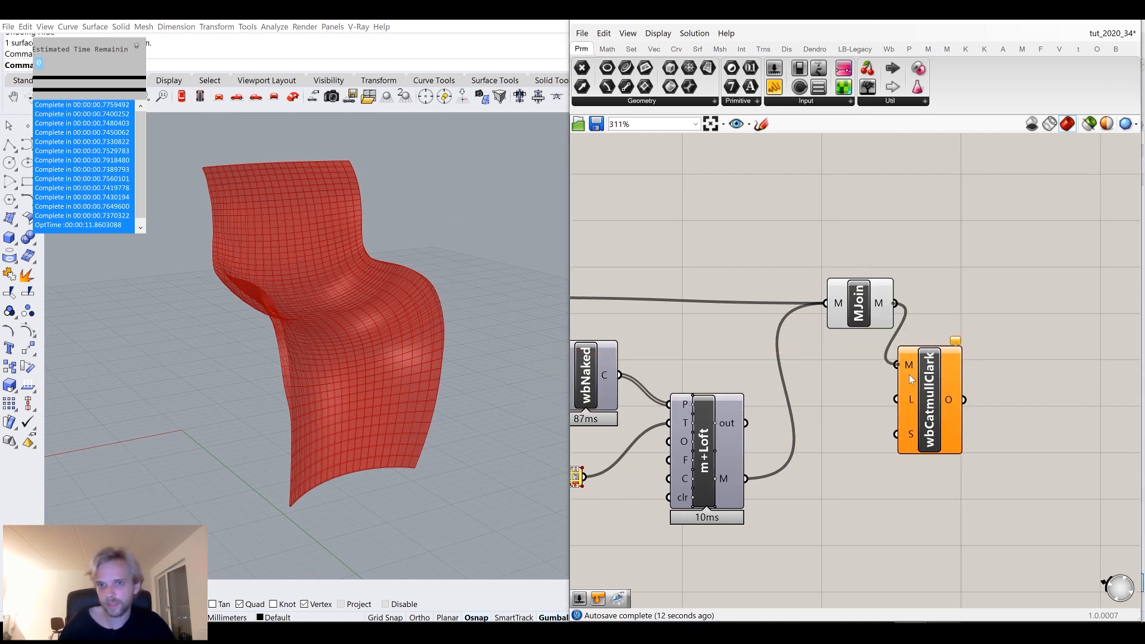
drag(909, 374, 952, 319)
click(877, 308)
middle_click(875, 309)
click(881, 399)
click(973, 343)
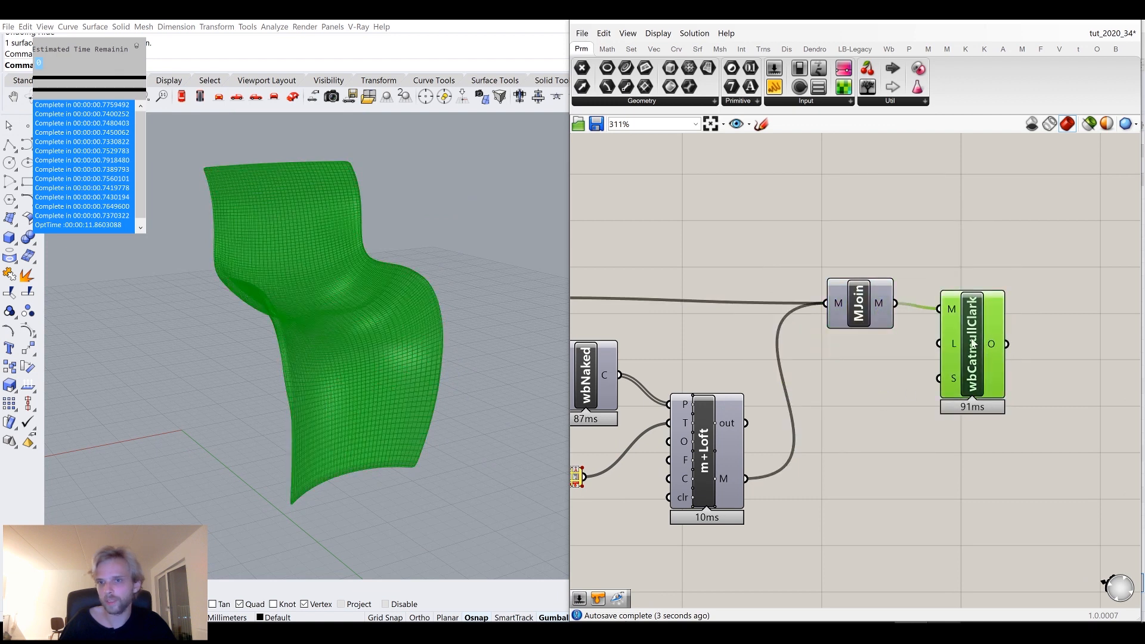
Bake the subdivided mesh into Rhino and select it in the viewport.
right_click(973, 344)
click(1007, 396)
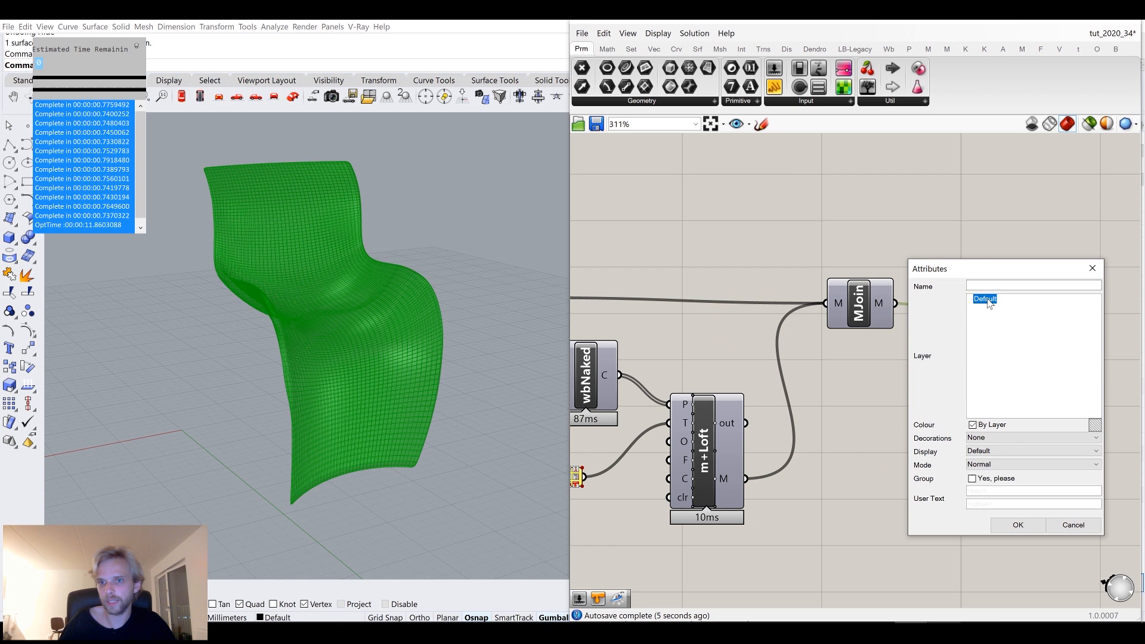
click(1017, 525)
scroll(448, 346, down, 4)
click(439, 331)
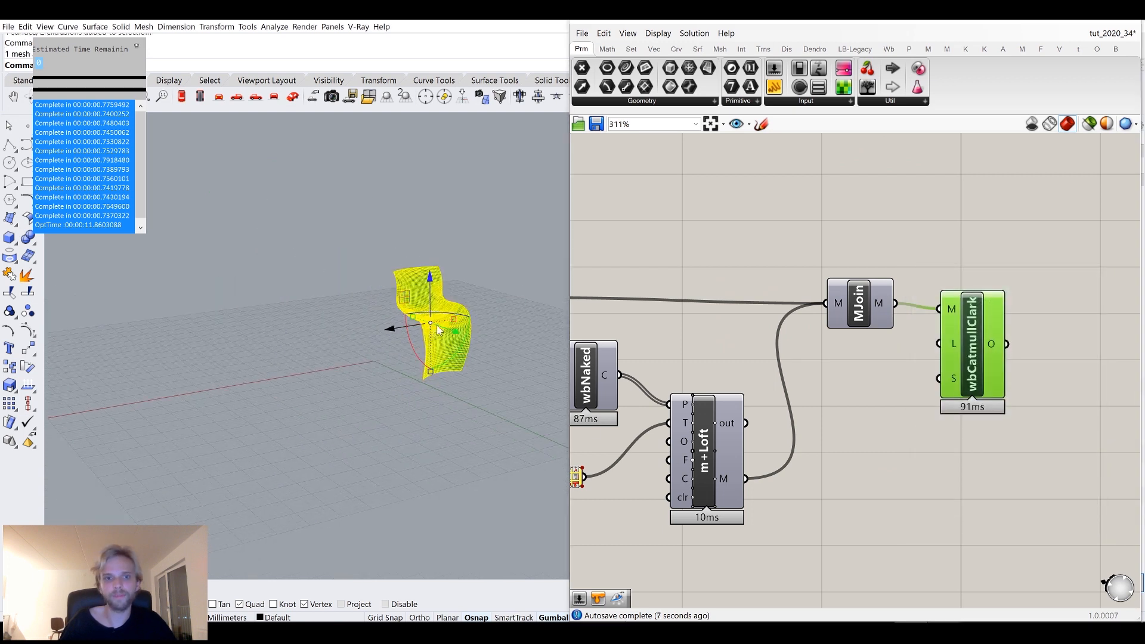
Select the baked chair mesh in the viewport and flip its normals with the Flip command.
drag(390, 332, 315, 357)
key(Escape)
scroll(242, 246, up, 6)
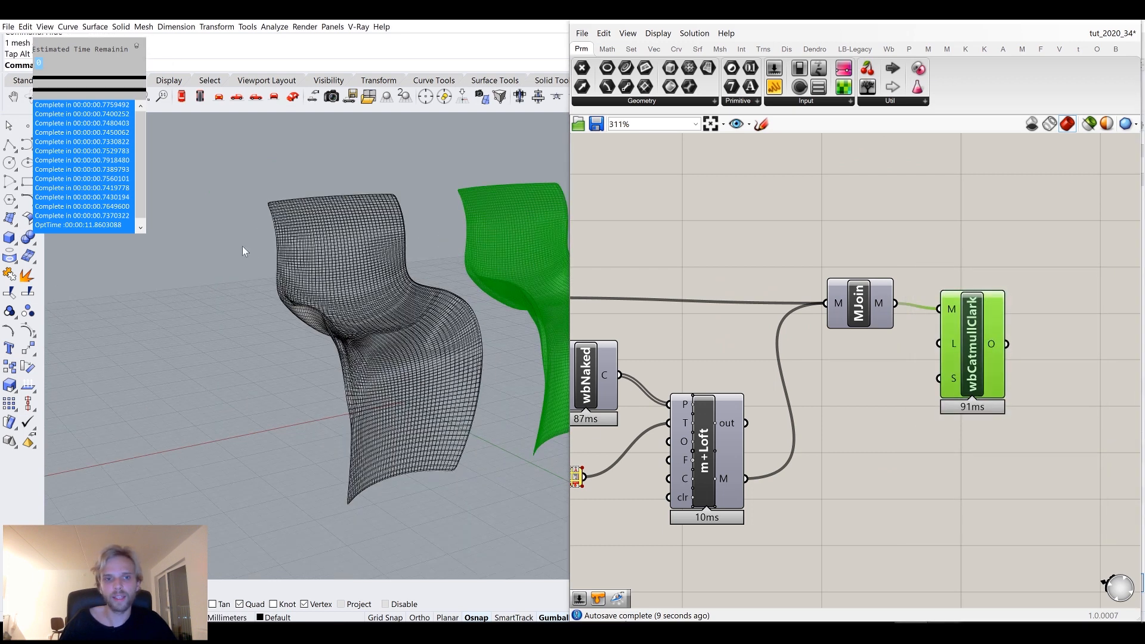
scroll(348, 330, down, 4)
click(353, 332)
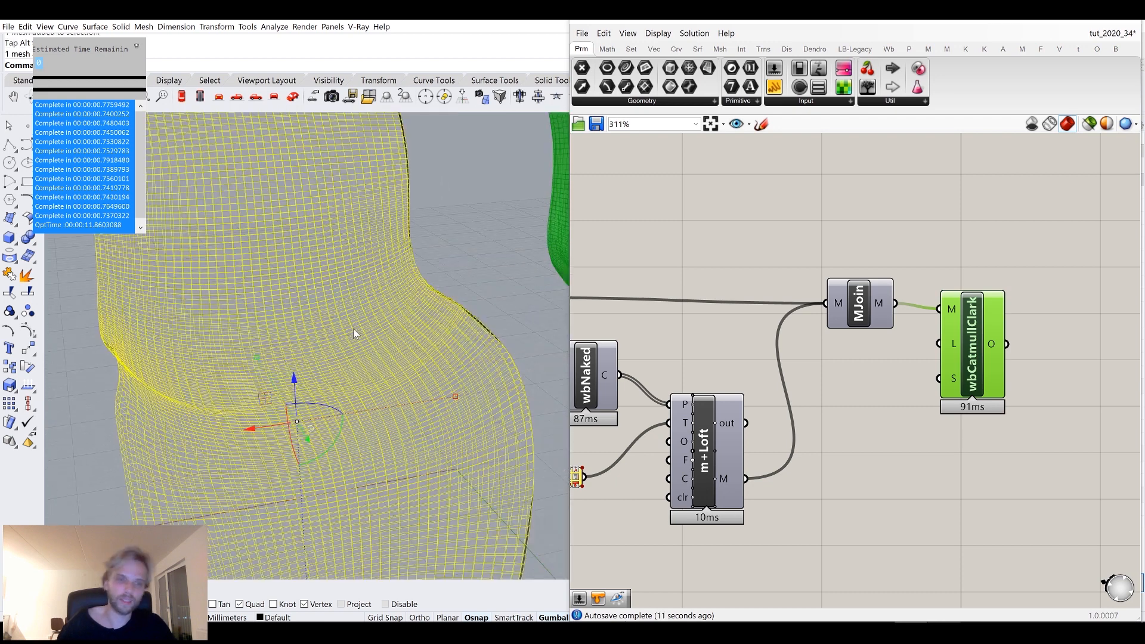
text(flip)
key(Return)
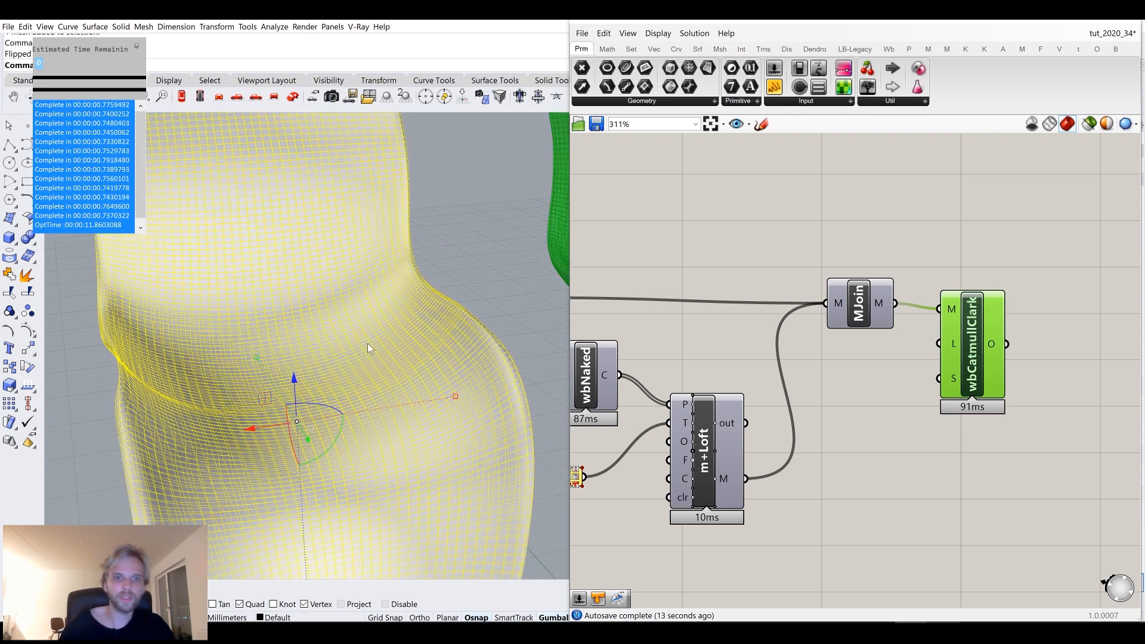
Orbit around to inspect the flipped mesh, then select and delete the baked mesh from Rhino.
scroll(368, 343, down, 7)
click(209, 379)
right_drag(207, 377, 278, 334)
scroll(410, 298, up, 4)
mouse_move(408, 297)
right_down()
mouse_move(426, 256)
mouse_move(409, 295)
right_up()
click(410, 295)
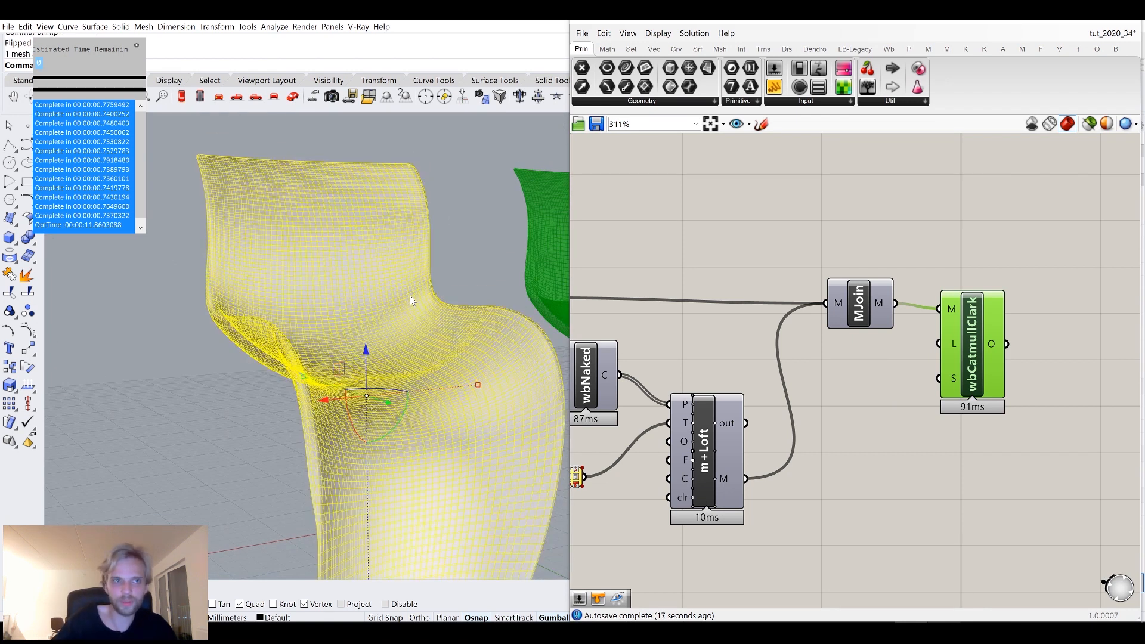
key(Escape)
click(385, 364)
key(Delete)
Add a Unify Mesh component and feed it the joined mesh from Mesh Join.
drag(981, 343, 1124, 299)
double_click(959, 448)
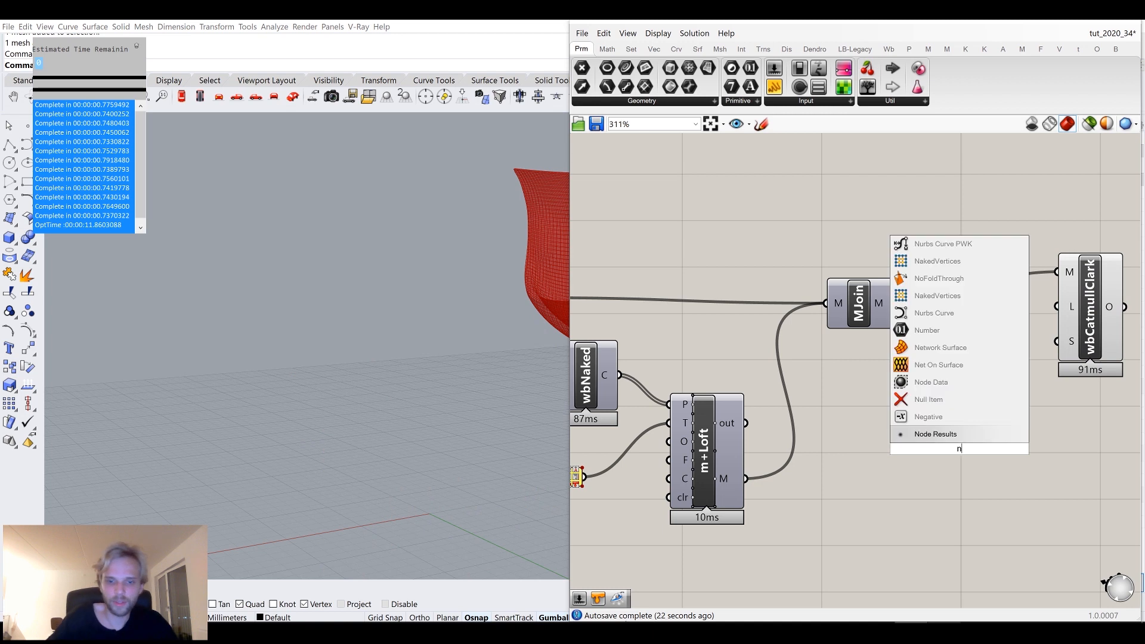
text(uni)
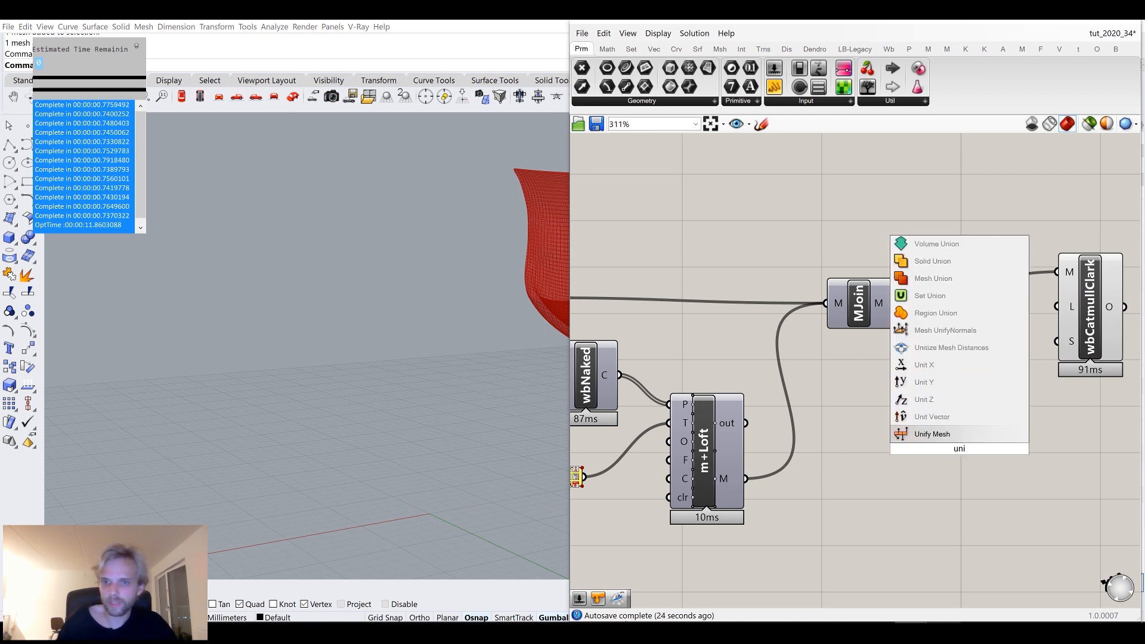
key(Return)
drag(924, 402, 925, 449)
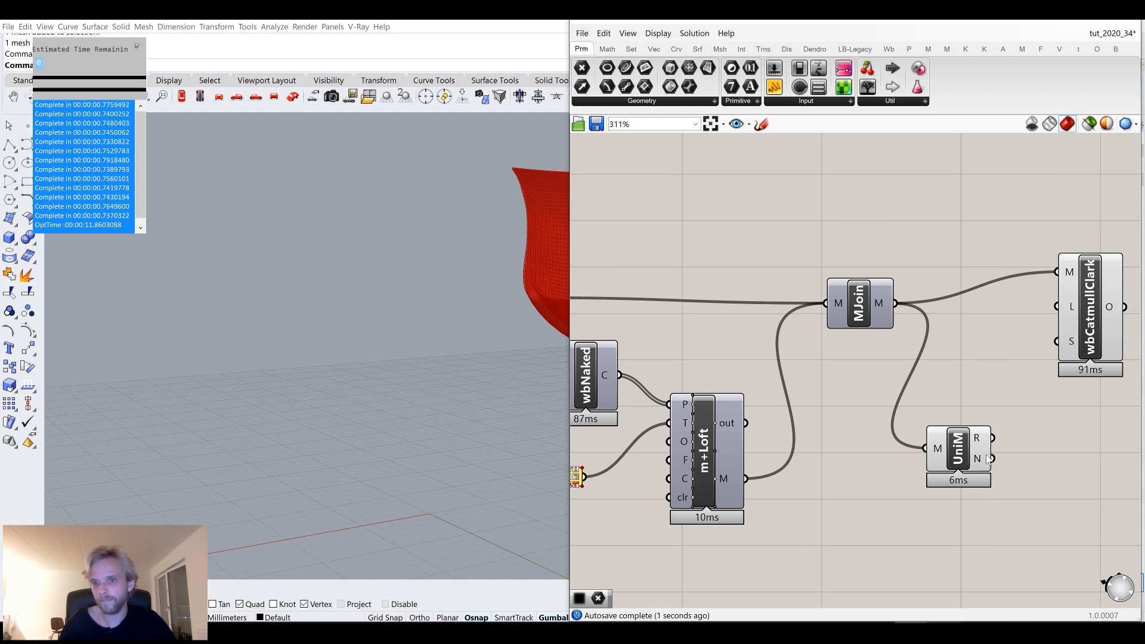
Place Unify Mesh between Mesh Join and Catmull-Clark, feeding its unified mesh into the subdivision input.
drag(1028, 339, 1057, 271)
drag(956, 453, 945, 314)
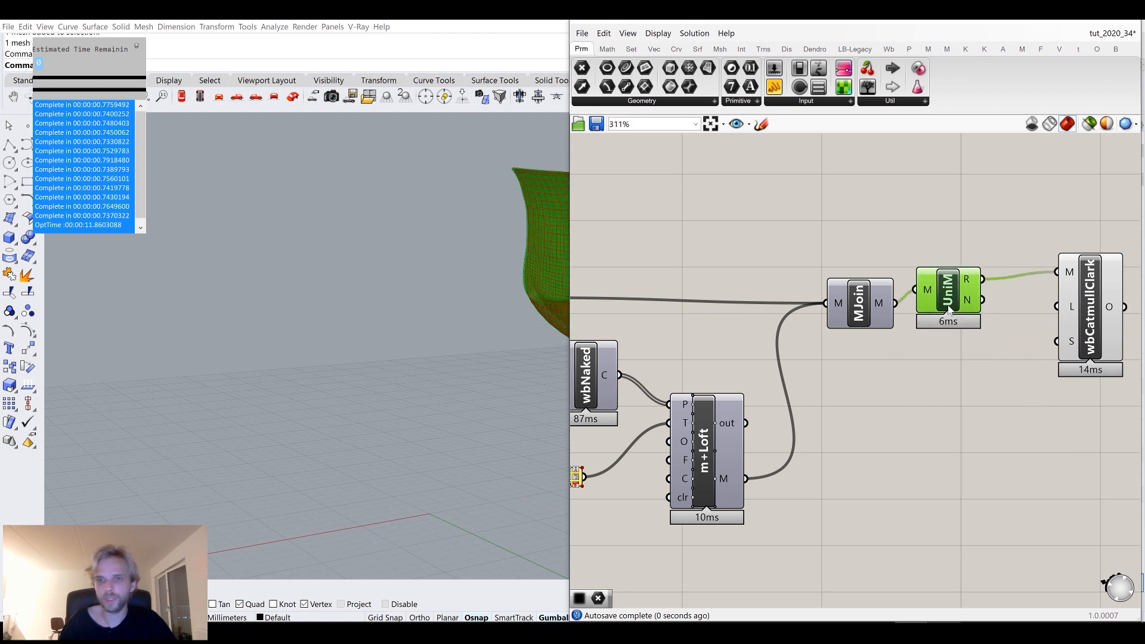
middle_click(947, 316)
click(982, 279)
click(987, 243)
right_drag(990, 262, 779, 303)
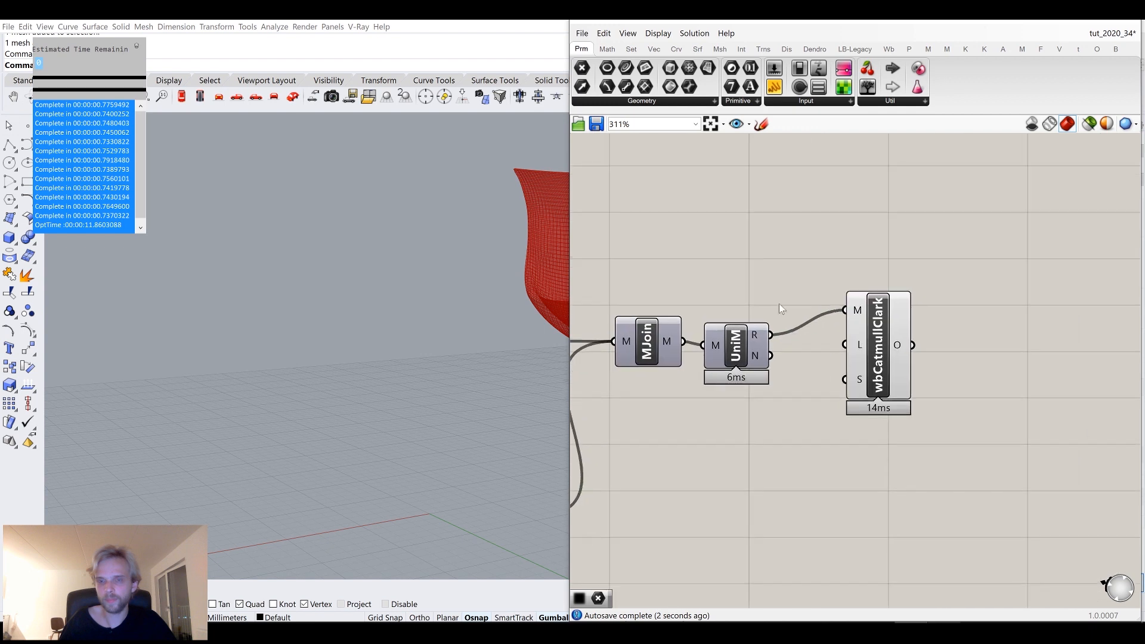
Select the Catmull-Clark component and open Weaverbird's Extract component list.
click(880, 329)
click(890, 49)
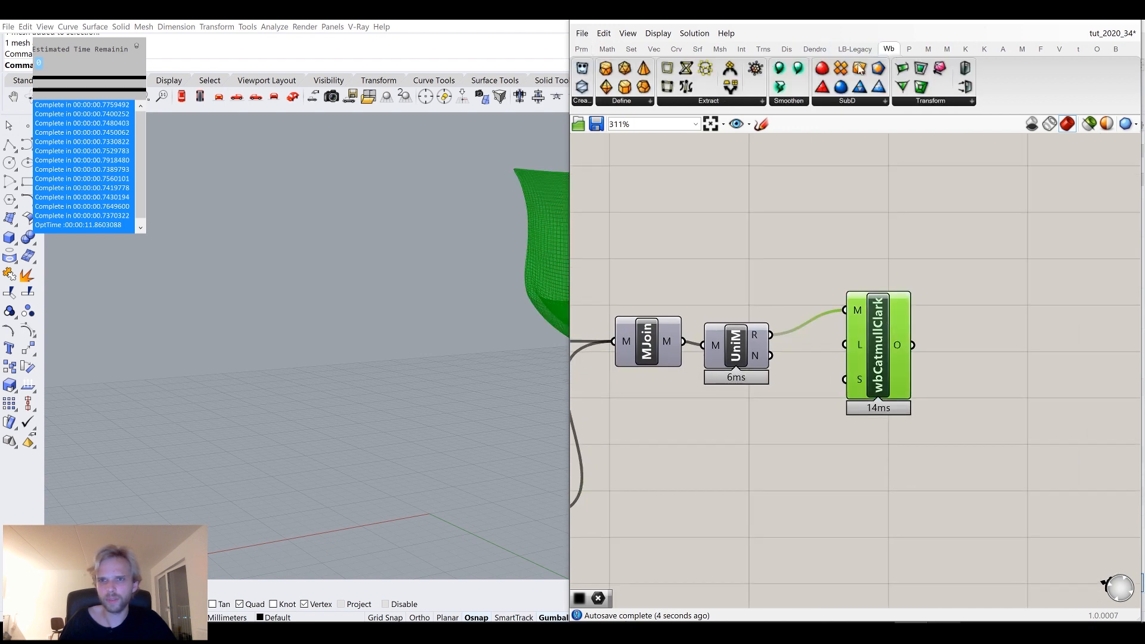
click(715, 102)
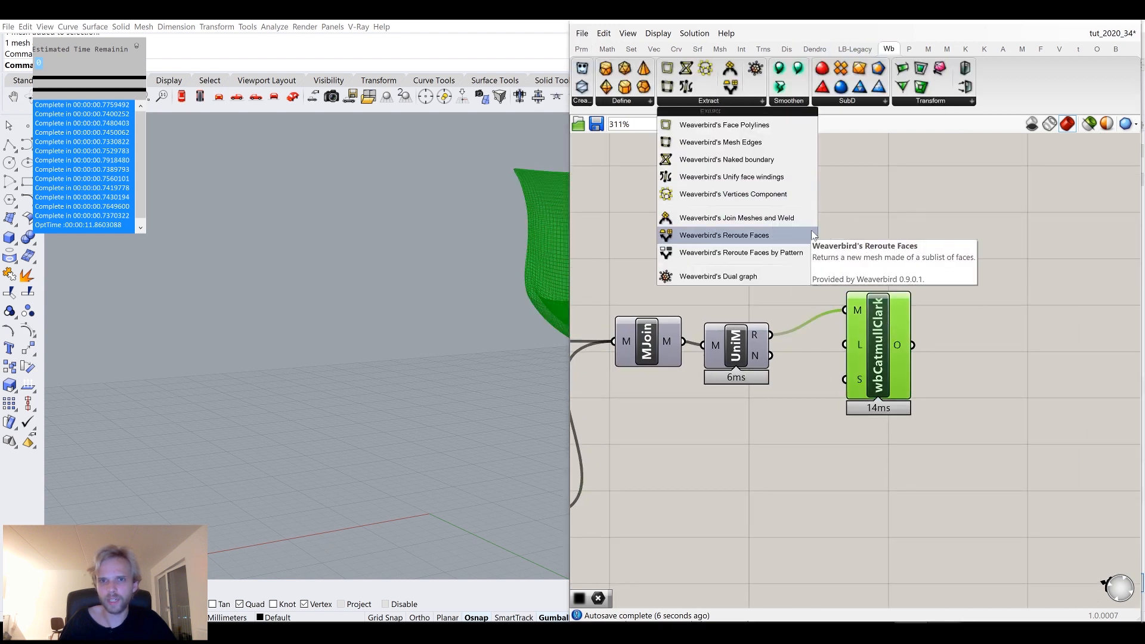
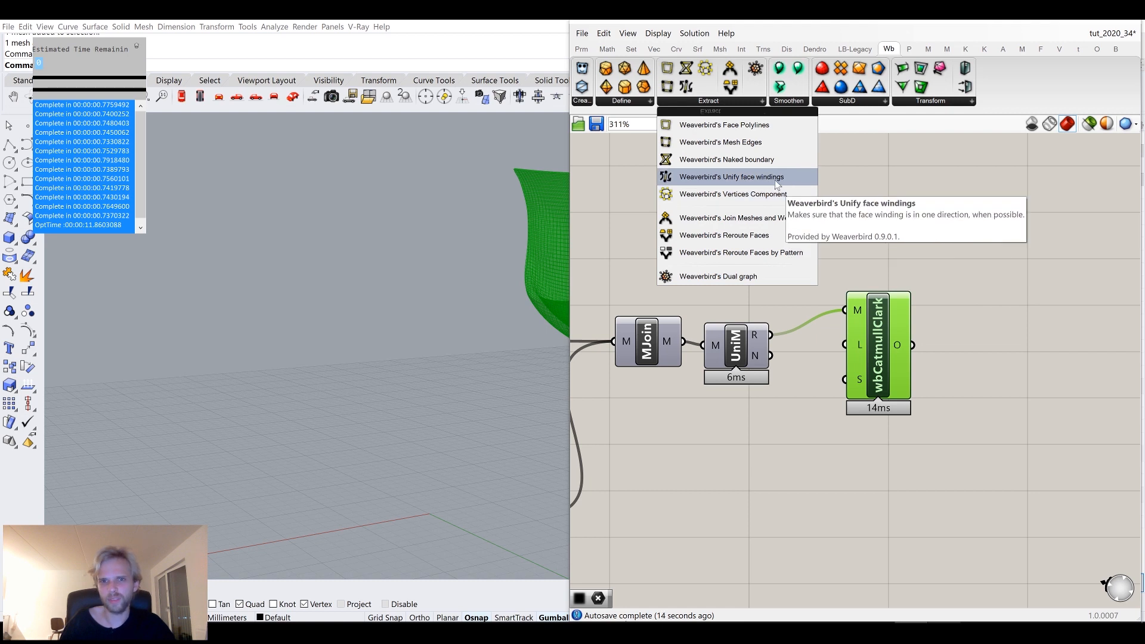
drag(777, 185, 637, 116)
click(920, 103)
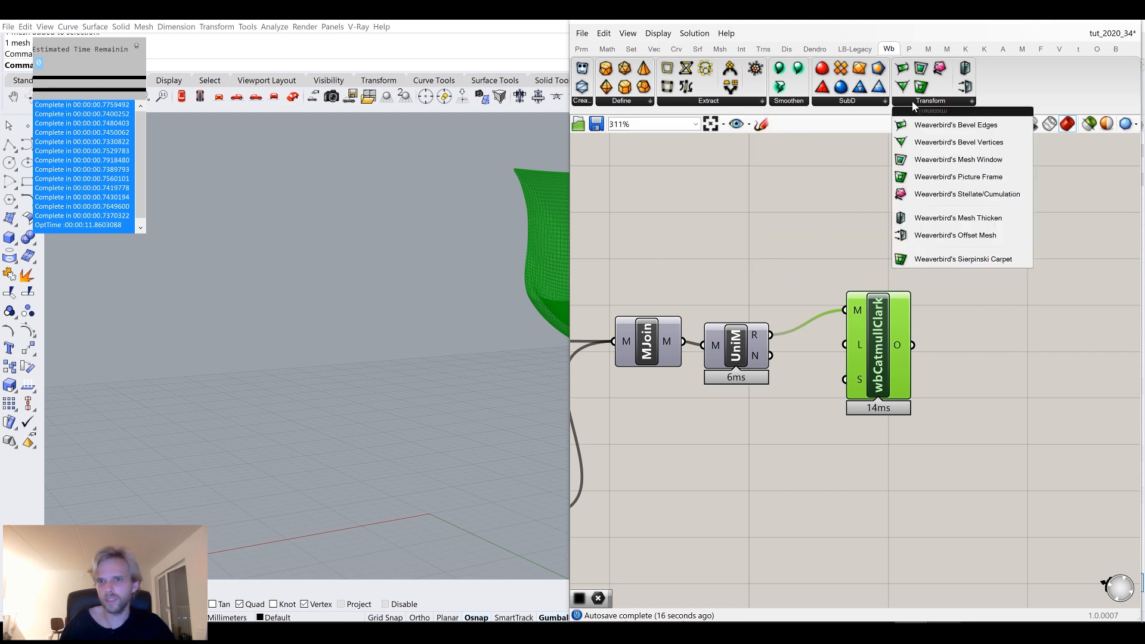
click(739, 101)
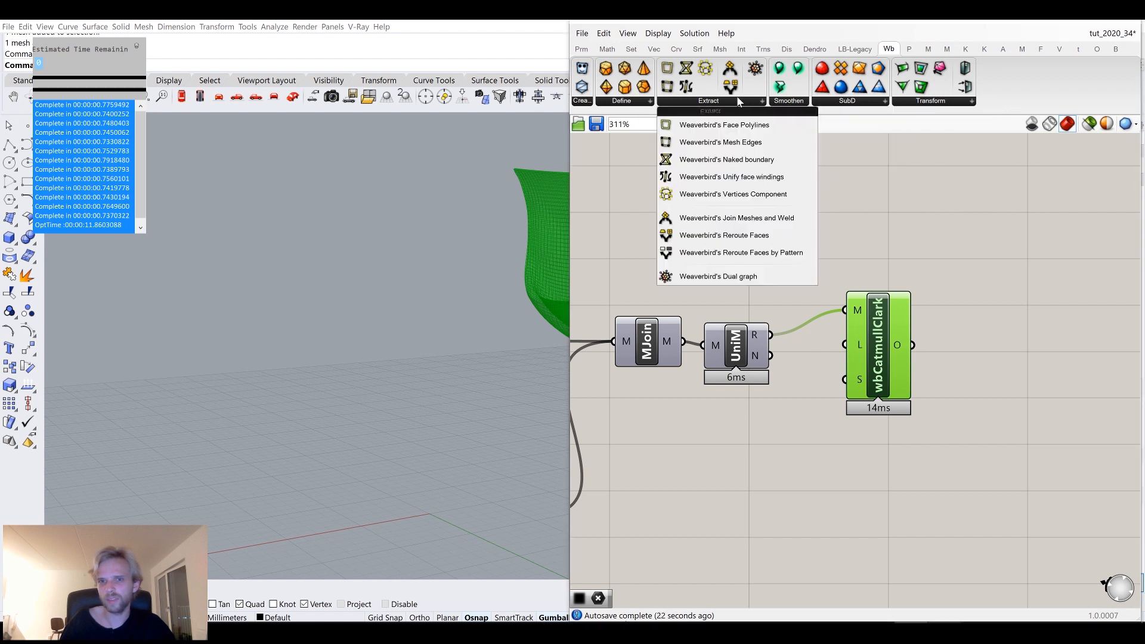
click(911, 229)
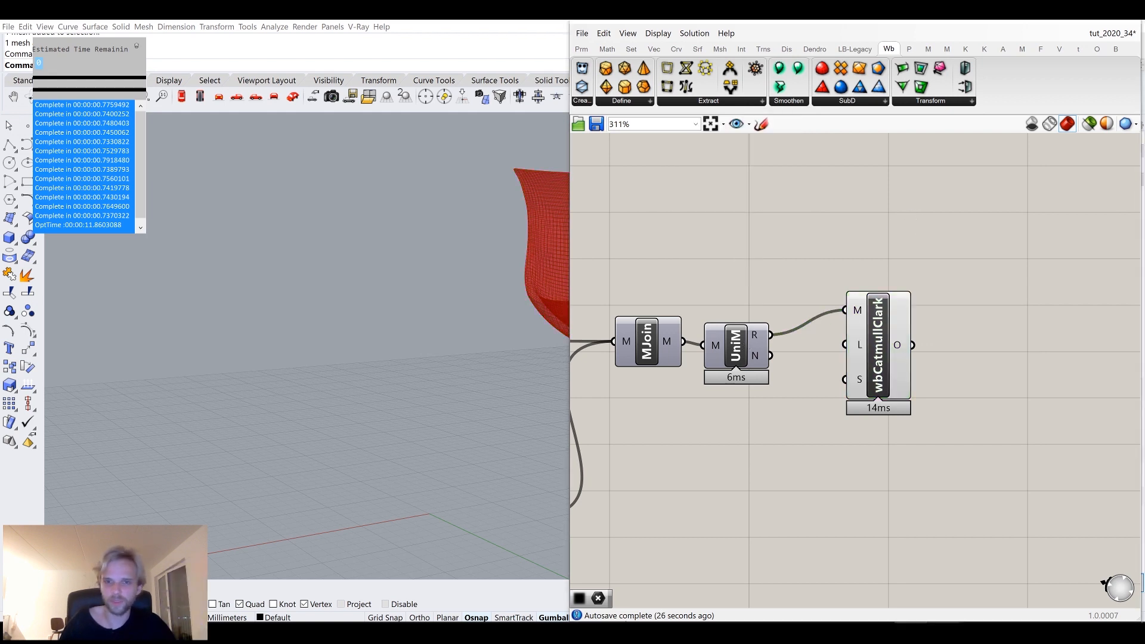
Replace the Unify Mesh component with a Mesh UnifyNormals component between Mesh Join and Catmull-Clark.
double_click(737, 244)
text(unify)
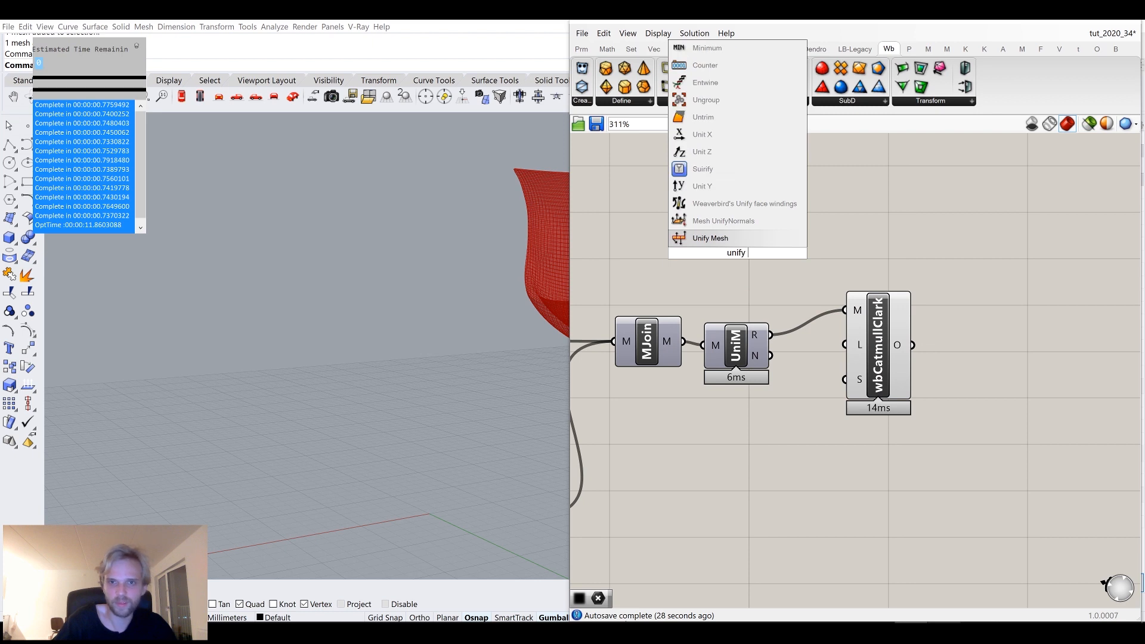
click(724, 221)
drag(707, 253, 706, 253)
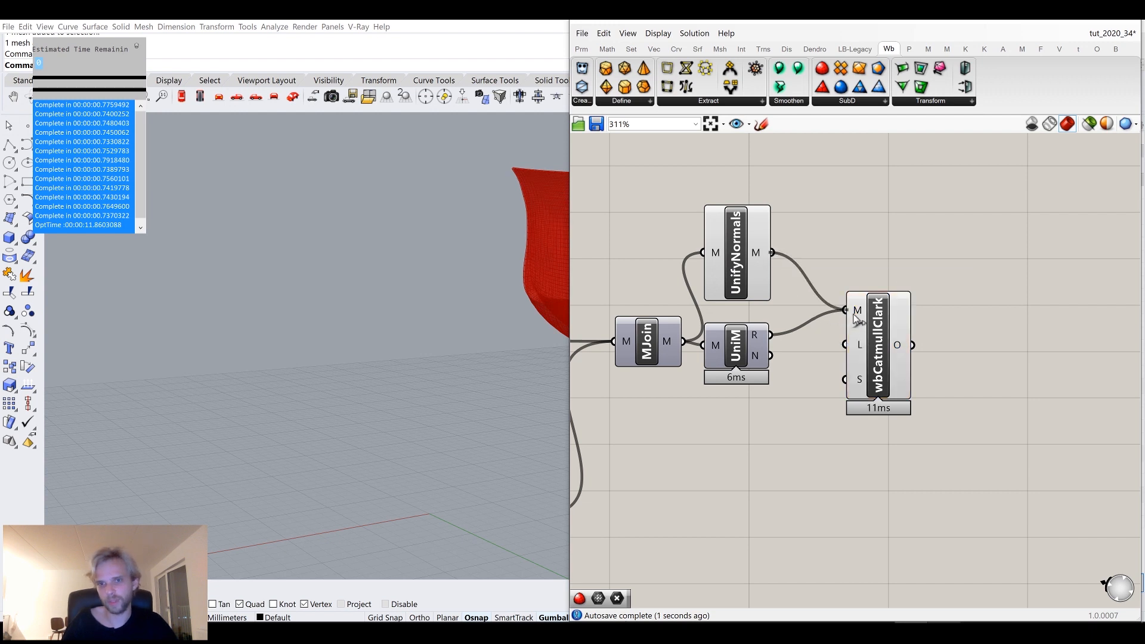
key(Delete)
drag(753, 273, 760, 333)
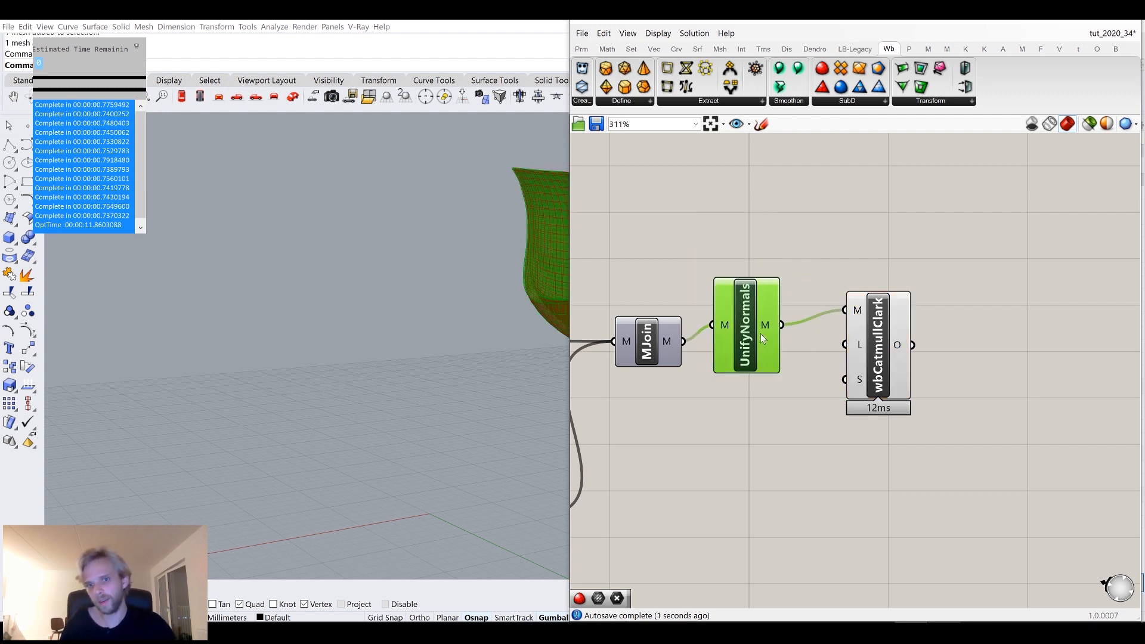
Bake the Catmull-Clark subdivided mesh into Rhino with default attributes.
middle_click(761, 334)
click(803, 290)
click(863, 340)
right_click(879, 339)
click(917, 398)
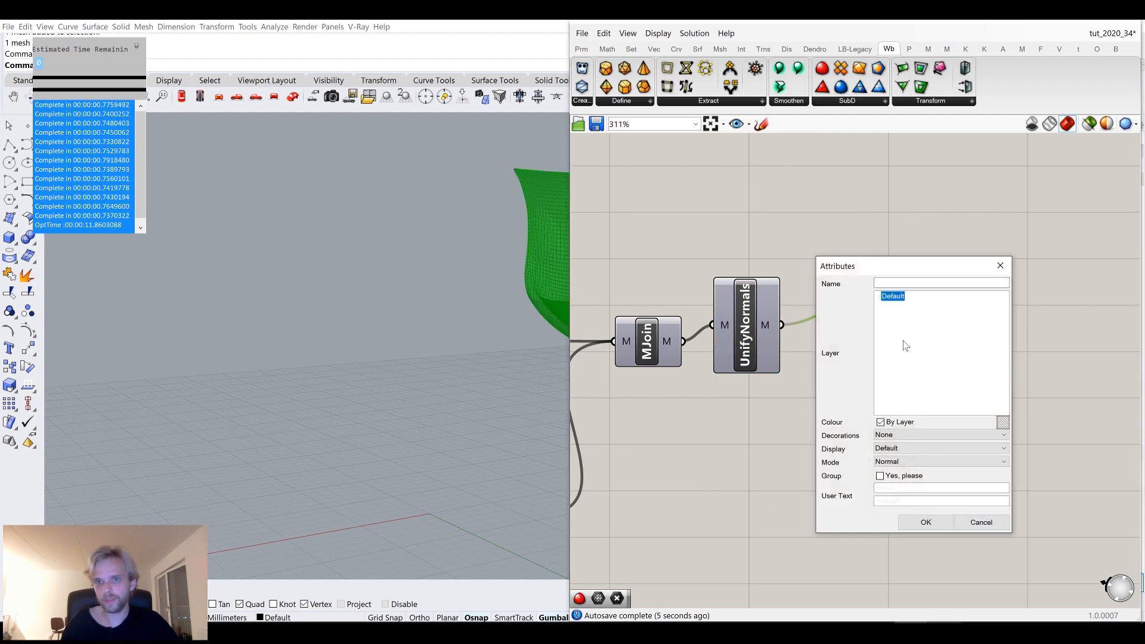
click(915, 521)
Orbit around the baked chair mesh in the Perspective viewport to inspect its normals.
click(548, 270)
scroll(538, 275, down, 5)
shift+right_drag(538, 275, 490, 281)
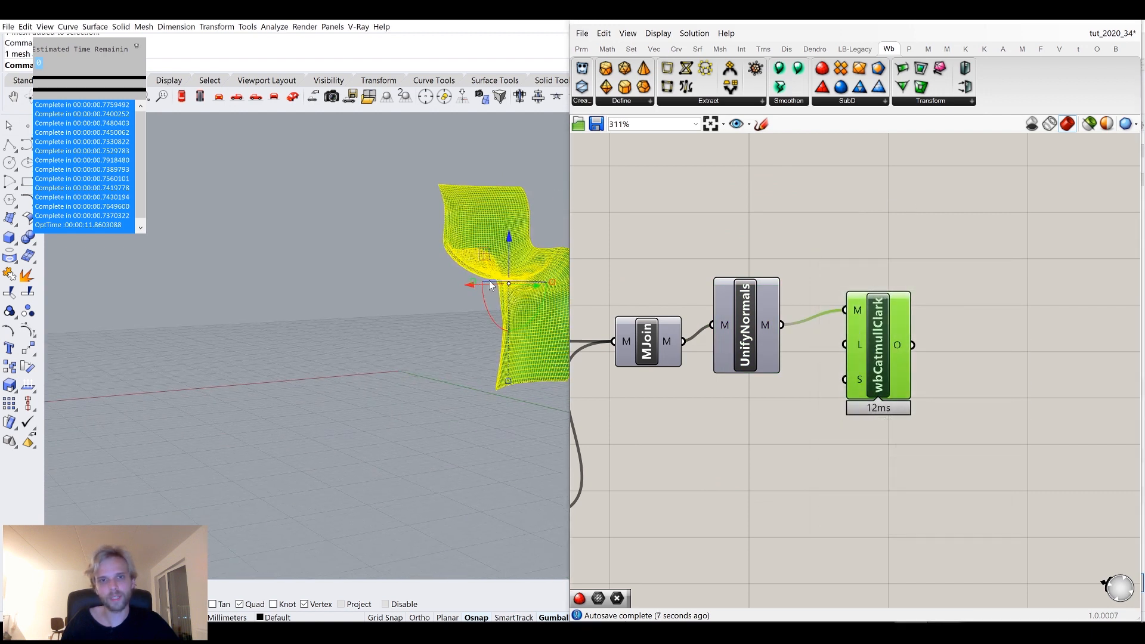
drag(459, 291, 325, 455)
scroll(387, 353, up, 5)
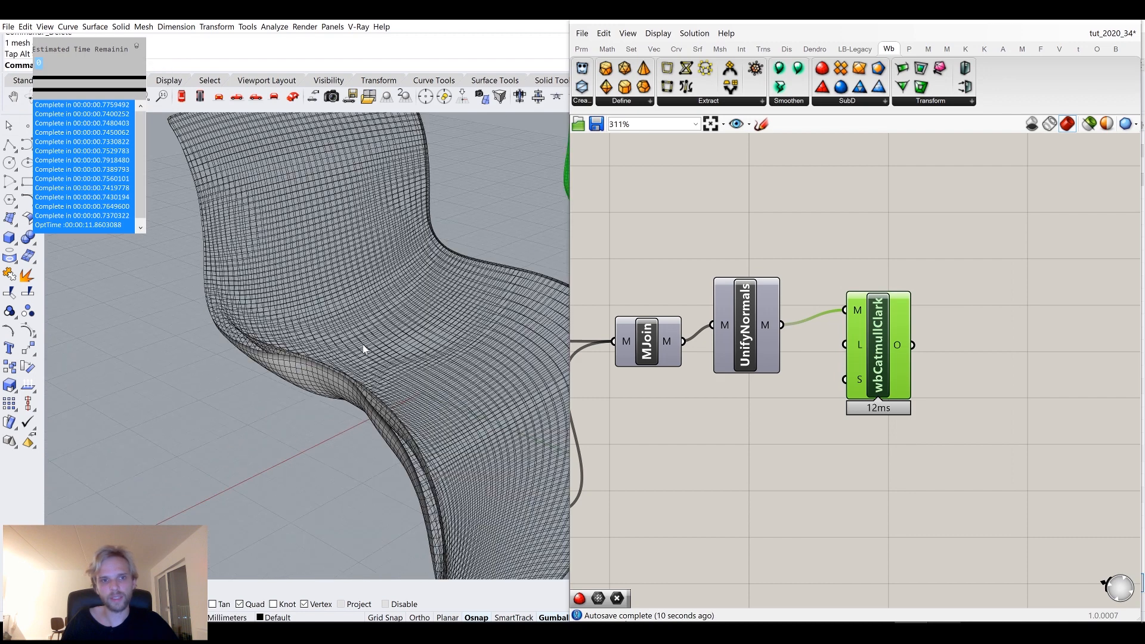
scroll(368, 370, down, 5)
click(372, 362)
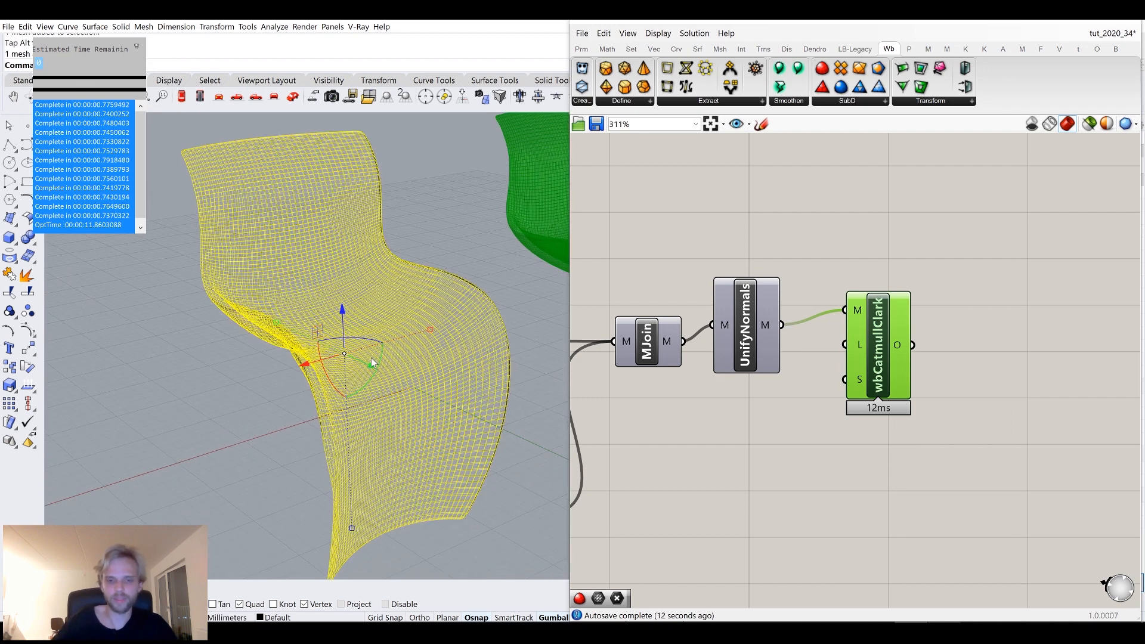
key(Escape)
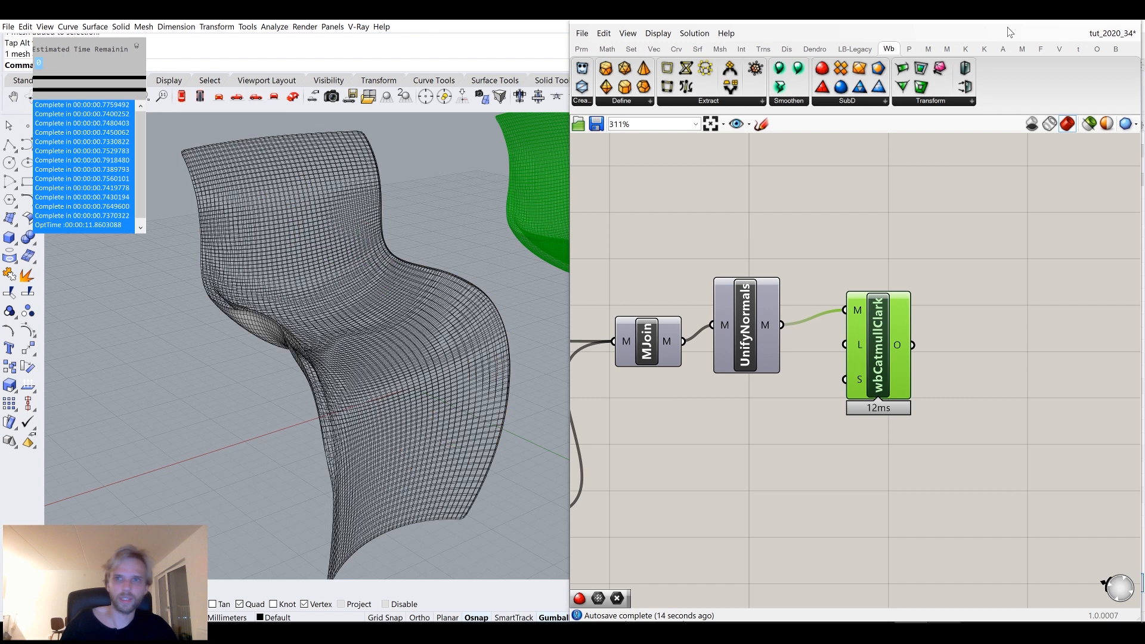
Select the baked chair mesh and run UnifyMeshNormals on it.
click(151, 79)
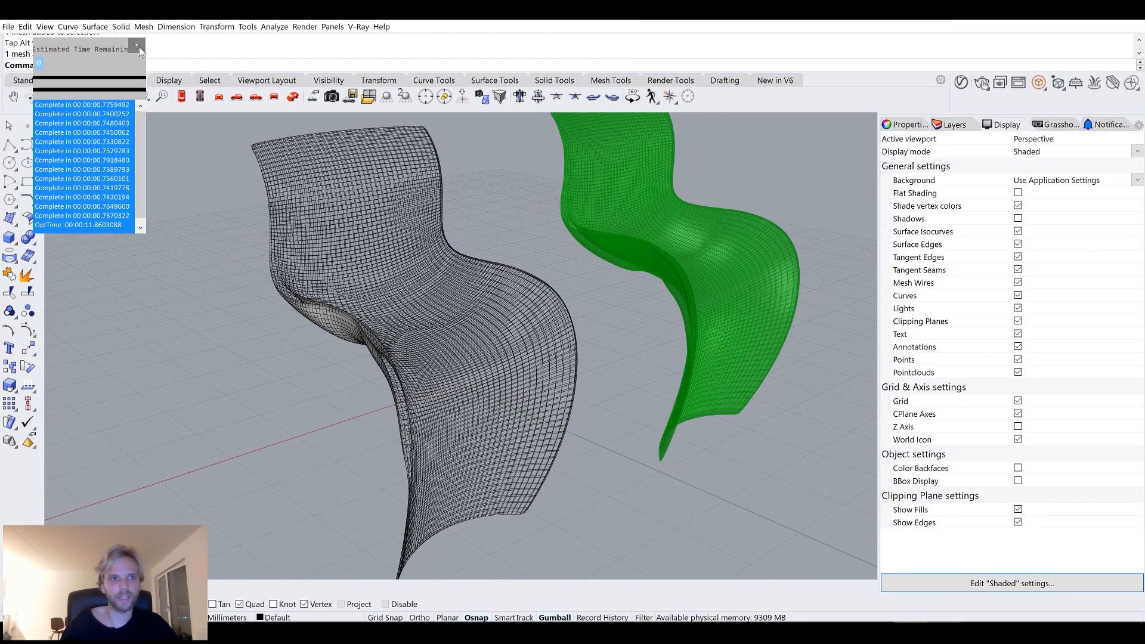
click(137, 47)
click(322, 230)
text(UnifyMeshNormals)
key(Return)
right_drag(302, 305, 473, 416)
right_drag(427, 319, 536, 319)
scroll(634, 468, up, 5)
right_drag(634, 455, 542, 474)
scroll(257, 394, up, 4)
scroll(286, 334, down, 4)
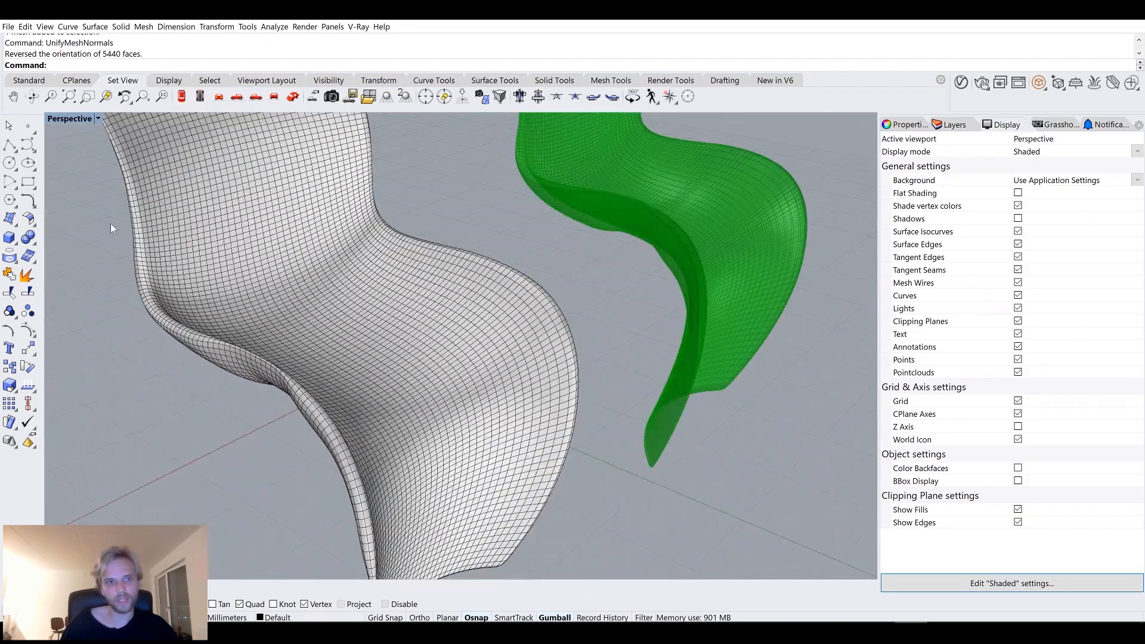
Switch the Perspective viewport to Arctic display mode.
right_click(69, 118)
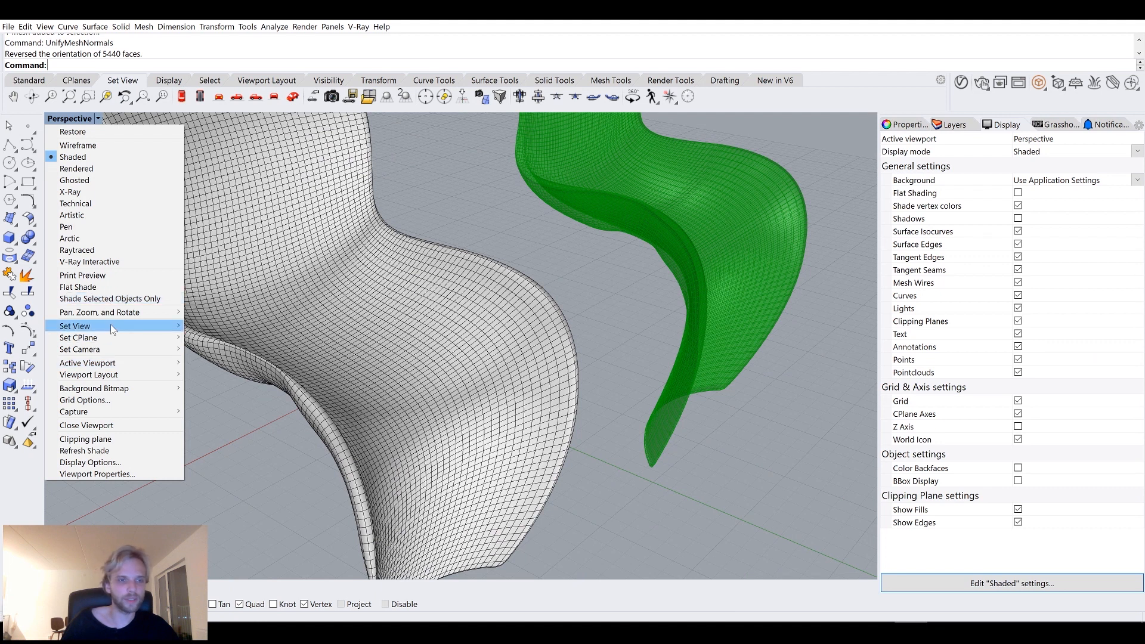
mouse_move(112, 329)
click(95, 238)
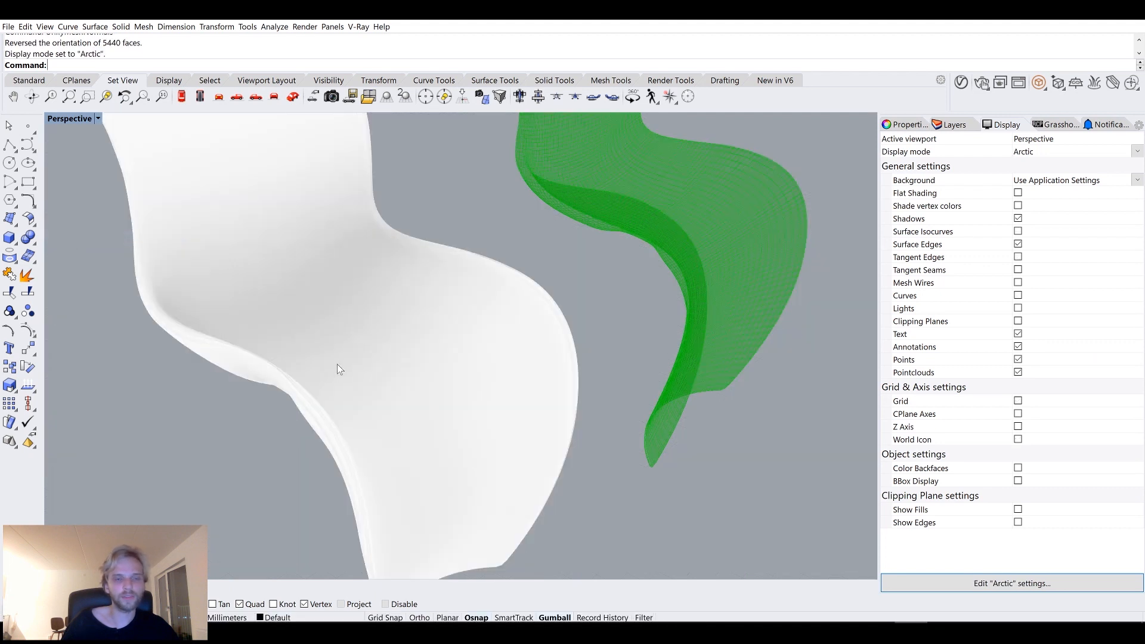
Select the baked chair mesh and apply an environment map to it with EMap.
scroll(337, 346, down, 4)
right_drag(337, 332, 383, 365)
click(383, 369)
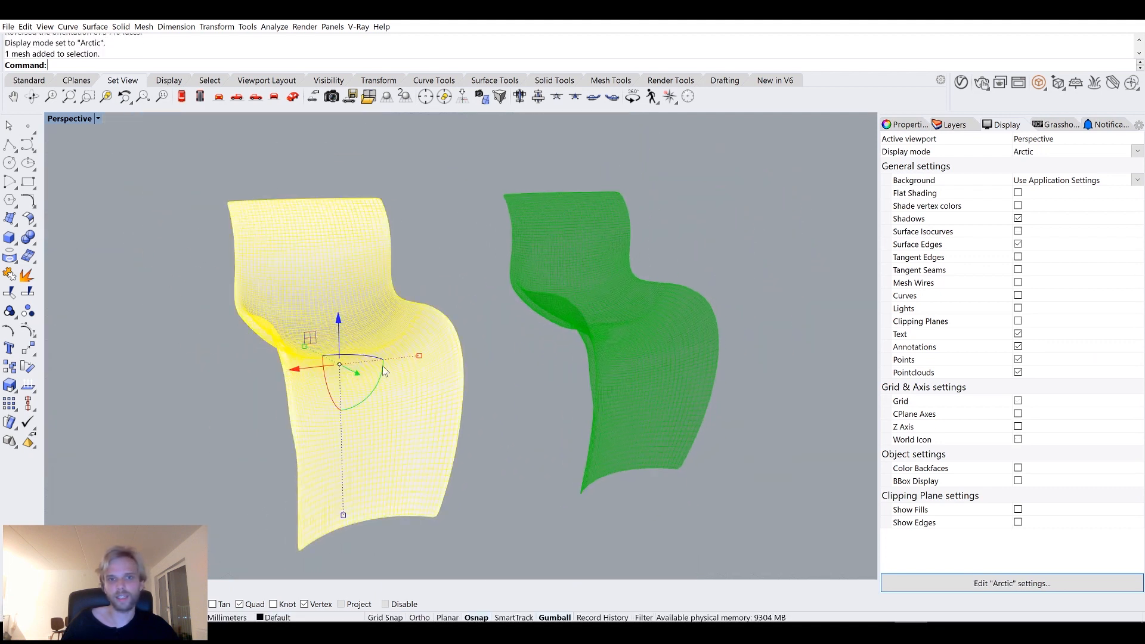
text(EMap)
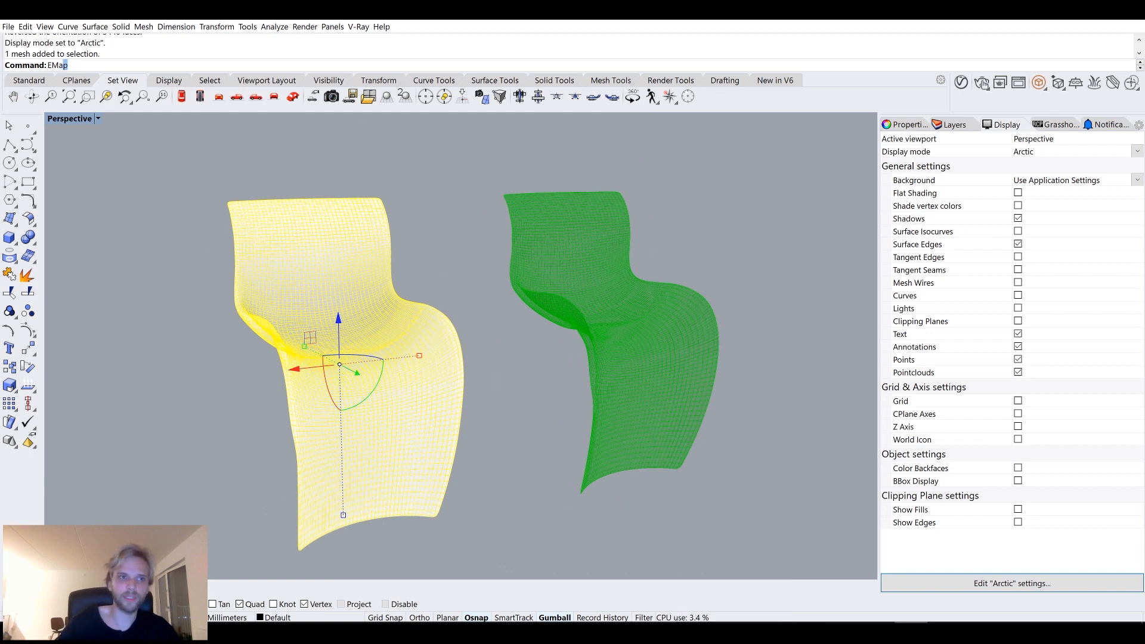
key(Return)
click(81, 171)
right_drag(334, 325, 263, 339)
scroll(263, 339, up, 6)
Switch the Perspective viewport through Shaded to Wireframe display mode.
click(77, 115)
click(86, 157)
mouse_move(209, 304)
right_down()
mouse_move(330, 318)
mouse_move(378, 344)
mouse_move(506, 330)
mouse_move(491, 400)
mouse_move(424, 371)
mouse_move(470, 301)
mouse_move(105, 172)
right_up()
scroll(329, 318, down, 4)
click(73, 119)
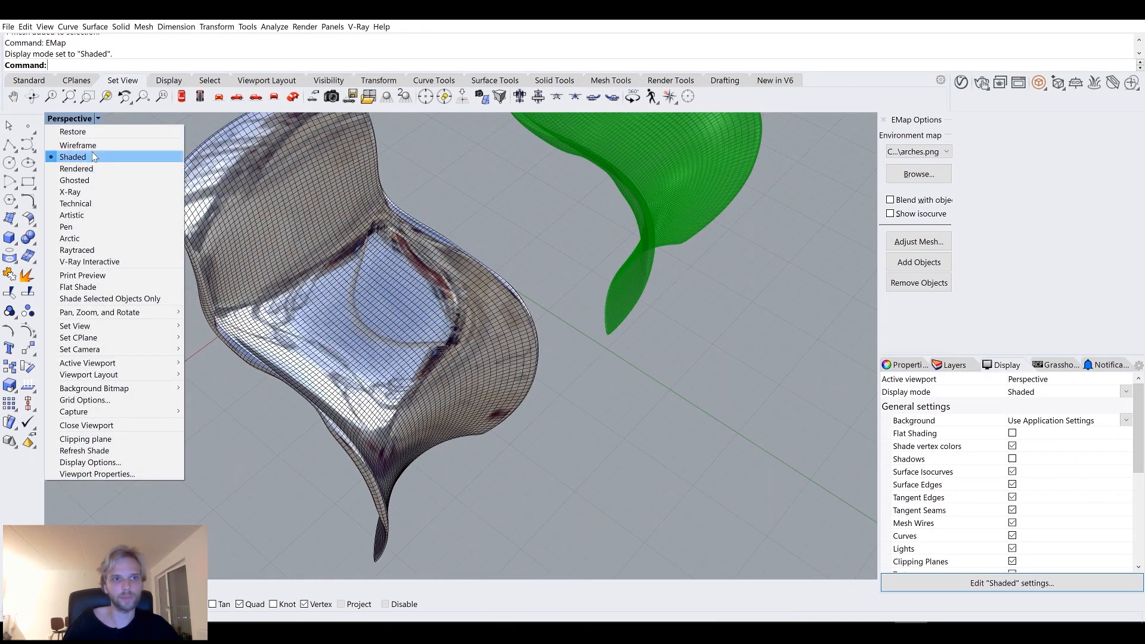
click(94, 145)
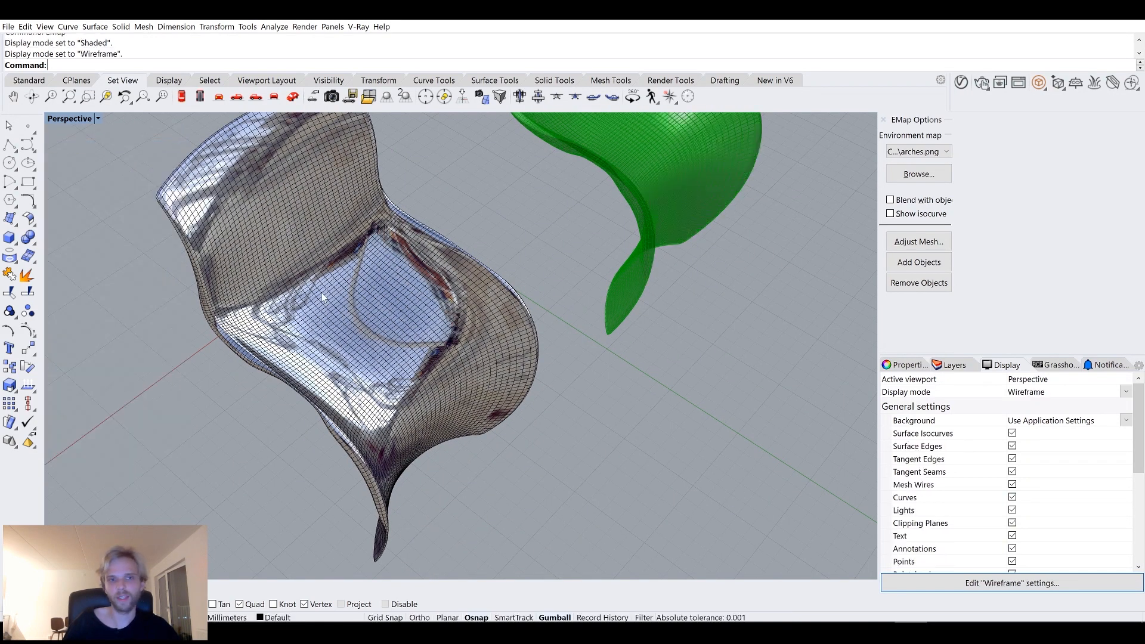
click(321, 292)
key(Delete)
key(ctrl+z)
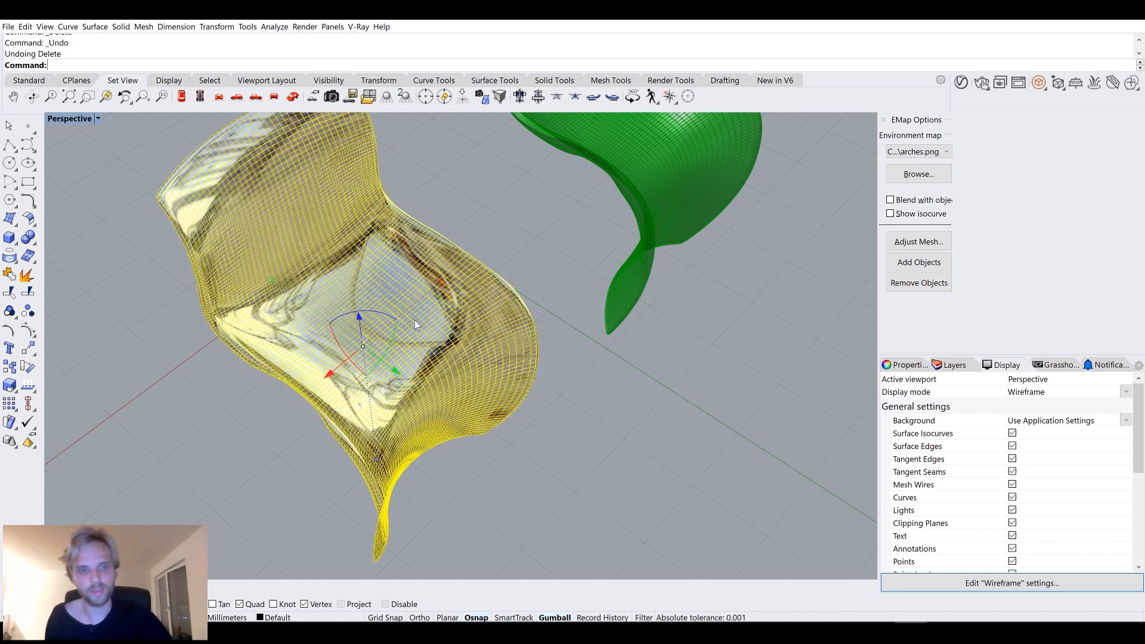
Show the hidden objects in the Rhino scene.
scroll(414, 320, down, 3)
click(587, 370)
shift+right_drag(567, 366, 521, 399)
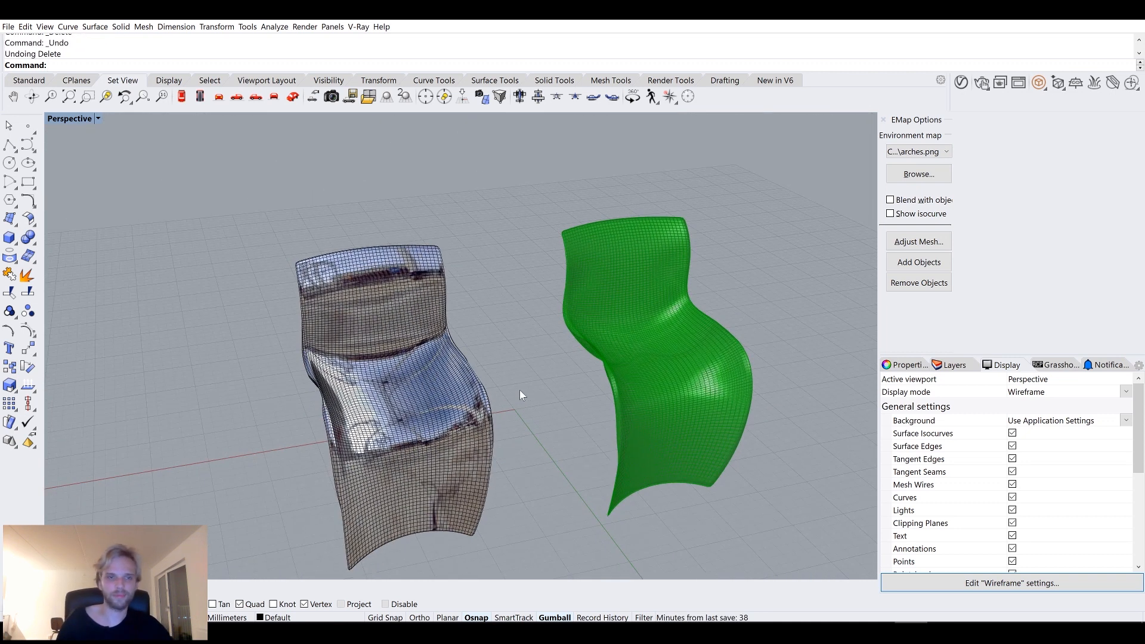
text(Sh)
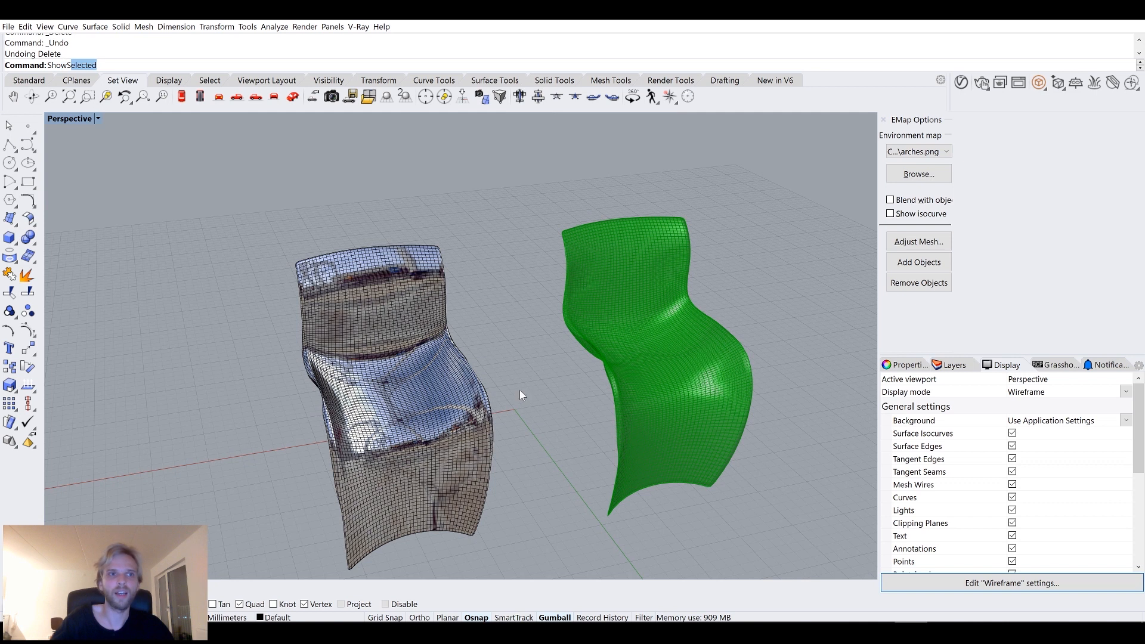
text(ow)
key(Return)
scroll(522, 388, down, 5)
drag(792, 498, 225, 209)
key(Return)
Select all objects in the Rhino scene and hide them.
drag(540, 339, 458, 200)
right_drag(468, 227, 398, 294)
drag(365, 274, 517, 338)
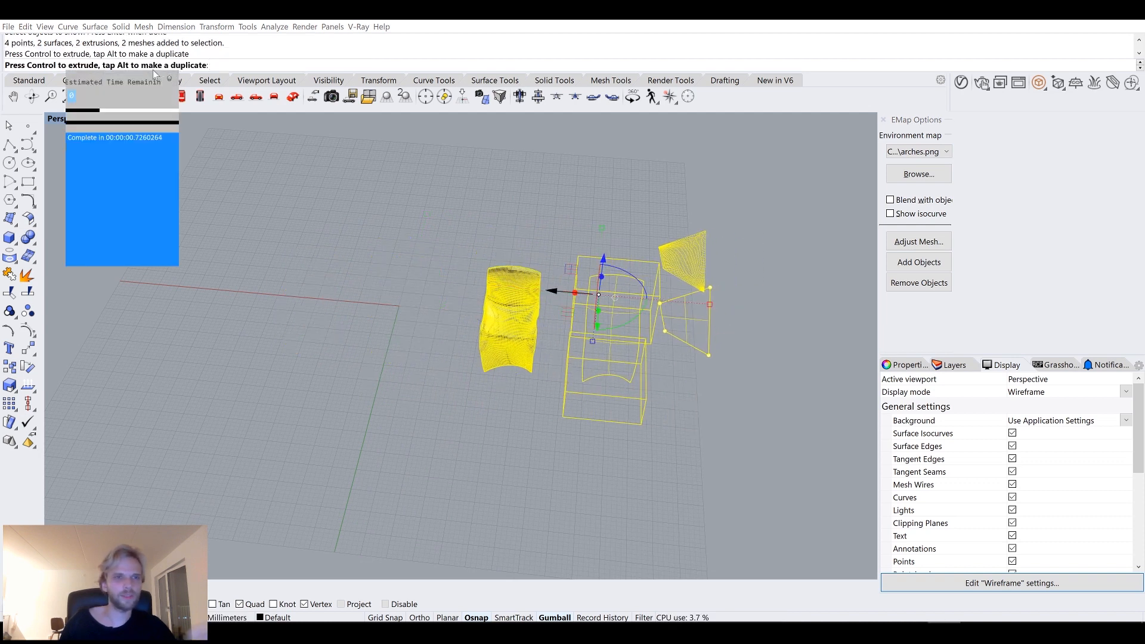
click(170, 80)
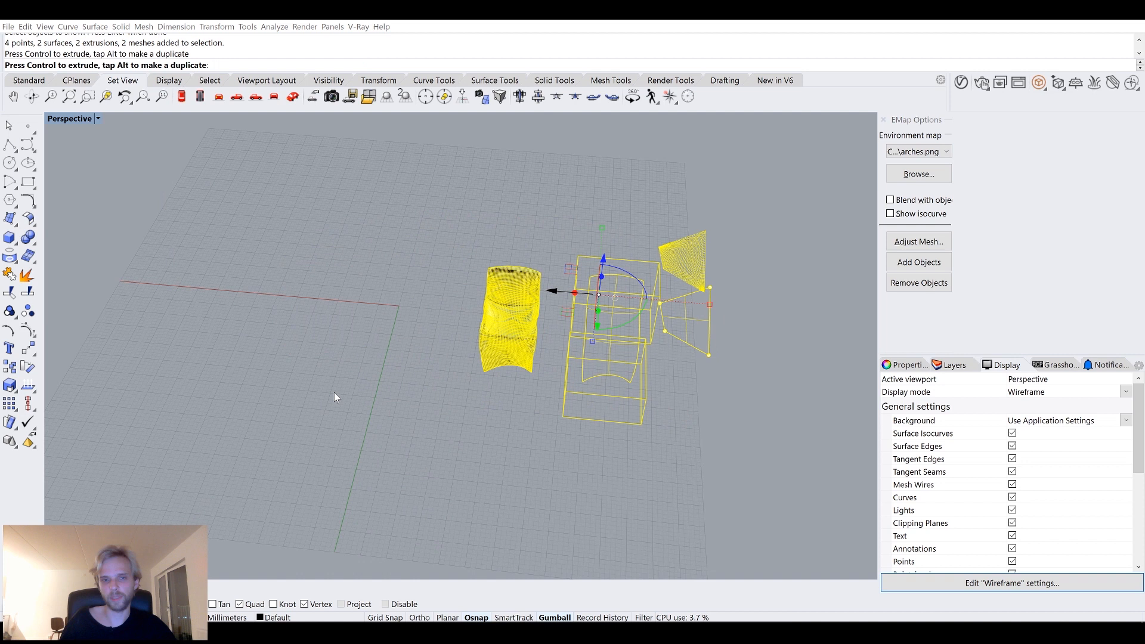
key(Escape)
right_drag(335, 380, 369, 371)
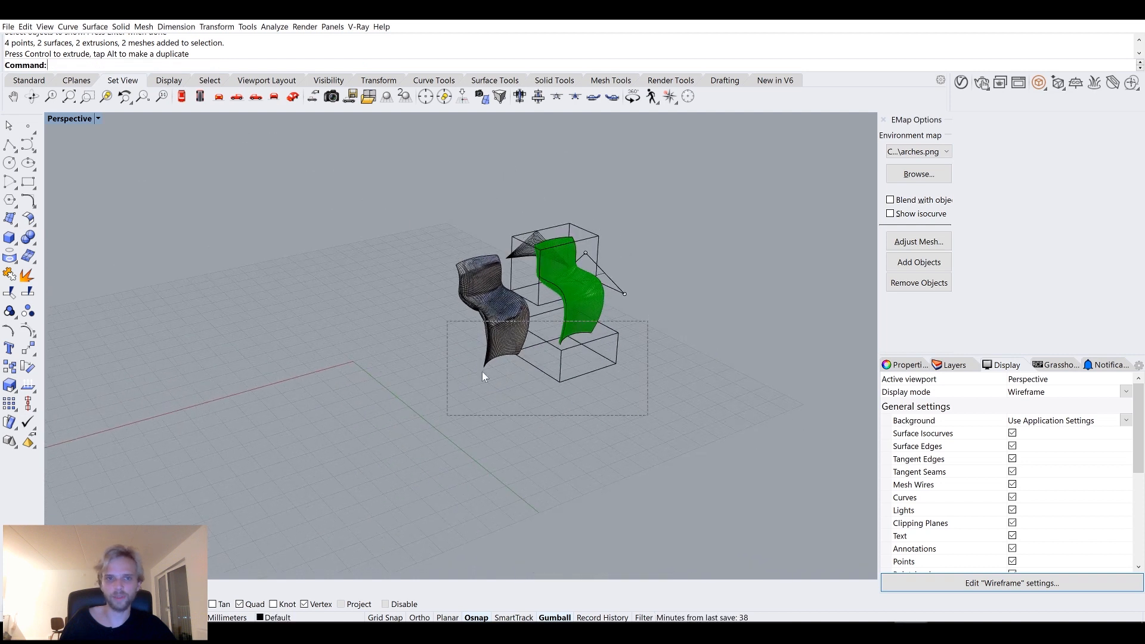
click(882, 117)
right_drag(596, 170, 485, 209)
key(ctrl+a)
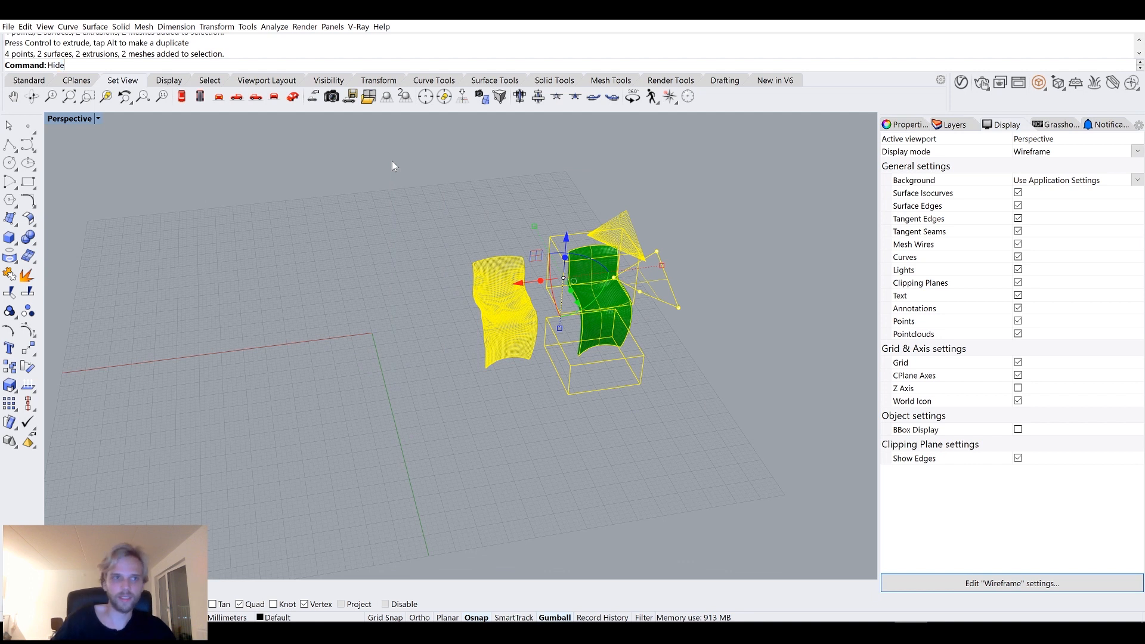
key(ctrl+h)
Switch to Grasshopper and zoom out to view the whole definition.
key(alt+Tab)
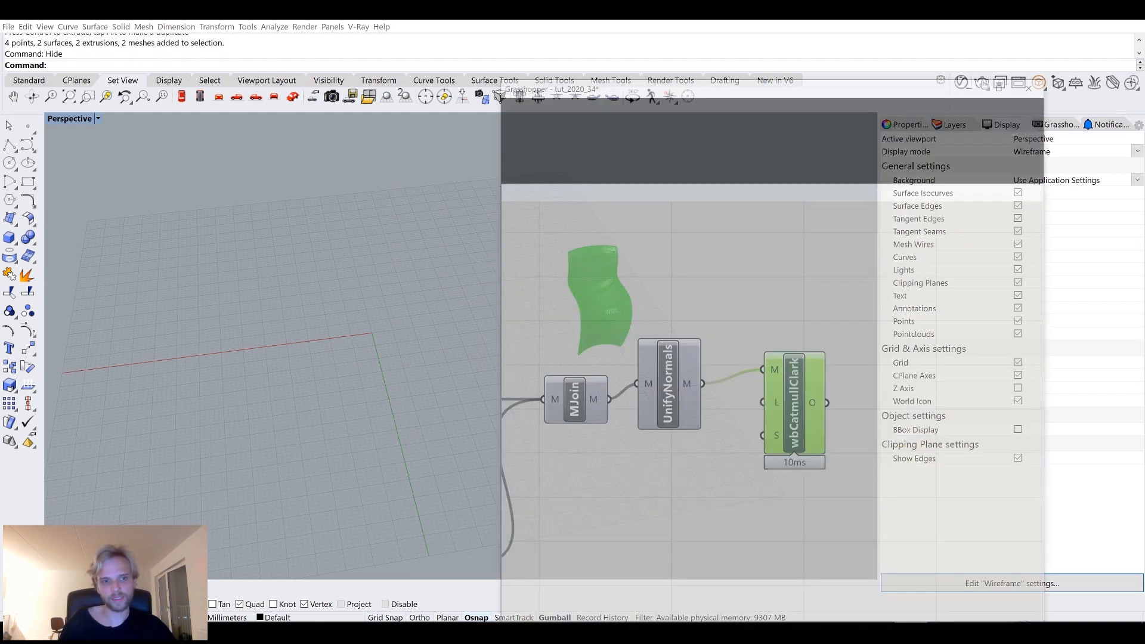
scroll(818, 325, down, 3)
middle_click(849, 322)
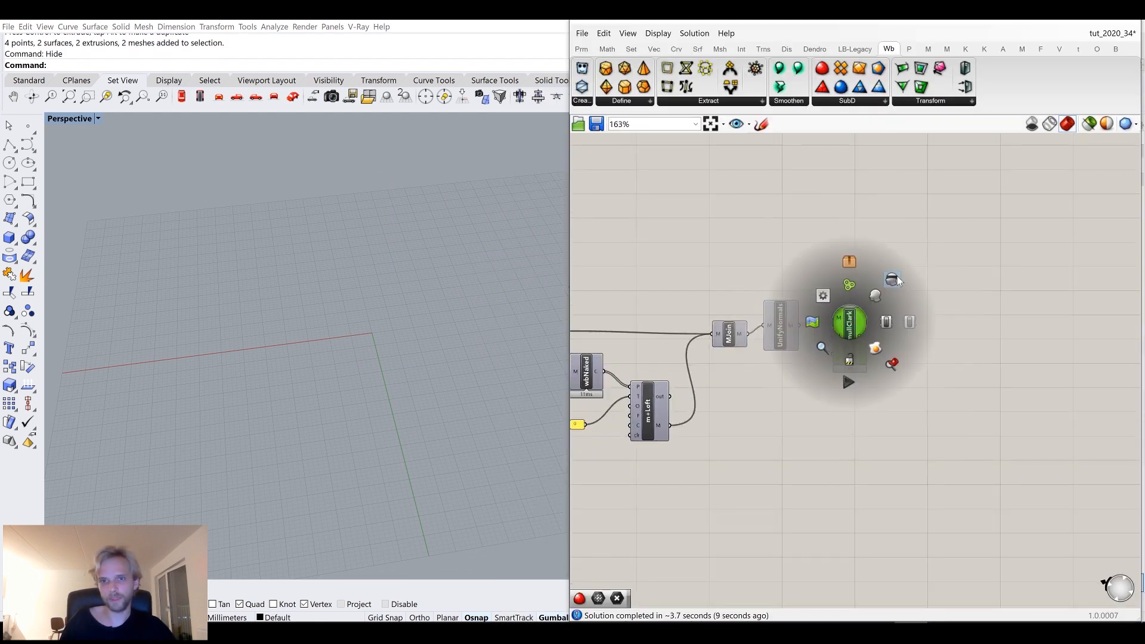
scroll(835, 259, down, 8)
drag(650, 272, 571, 262)
middle_click(718, 311)
click(717, 279)
drag(768, 272, 765, 269)
right_drag(664, 328, 778, 313)
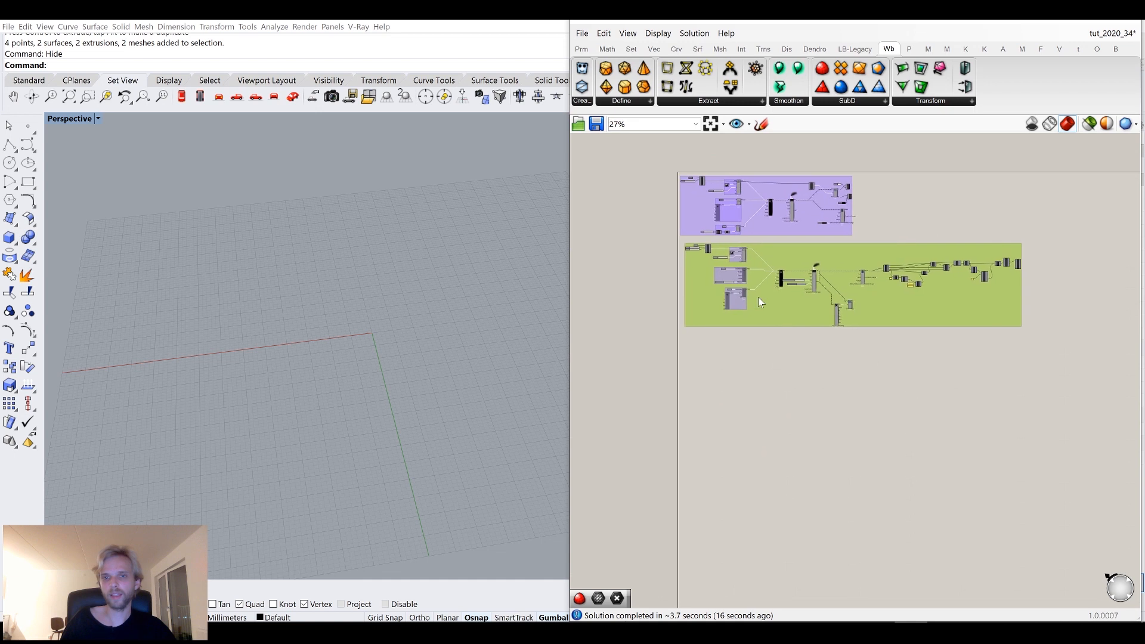
Select each of the two component groups and disable them through the radial menu.
drag(1078, 385, 627, 163)
middle_click(627, 163)
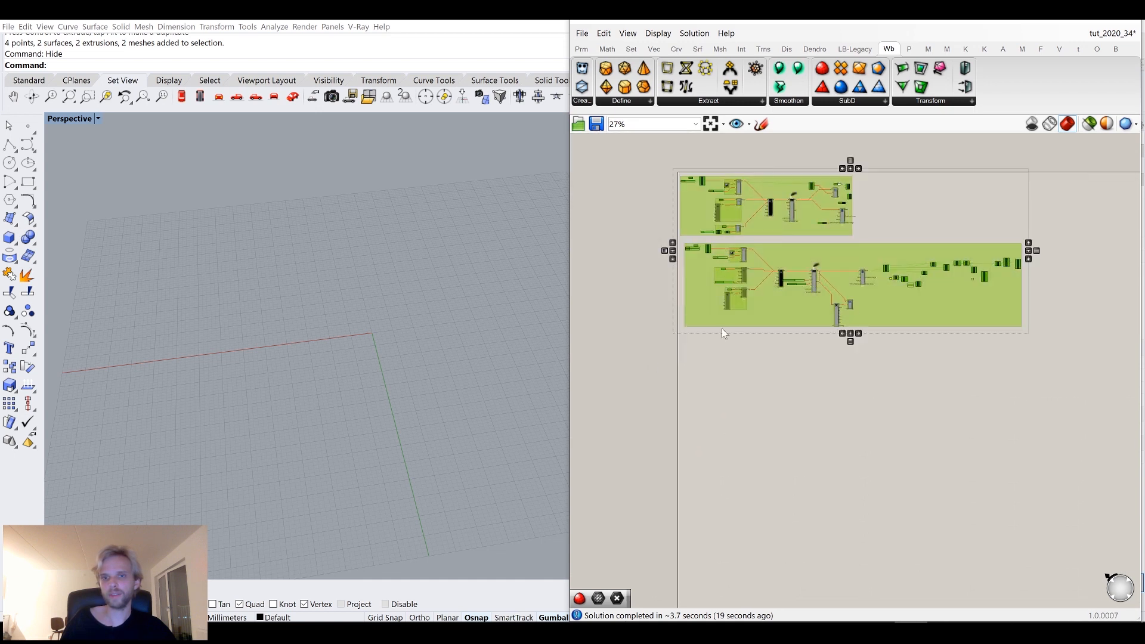
drag(1084, 388, 631, 241)
middle_click(631, 241)
click(692, 245)
drag(888, 241, 641, 164)
middle_click(642, 166)
click(699, 171)
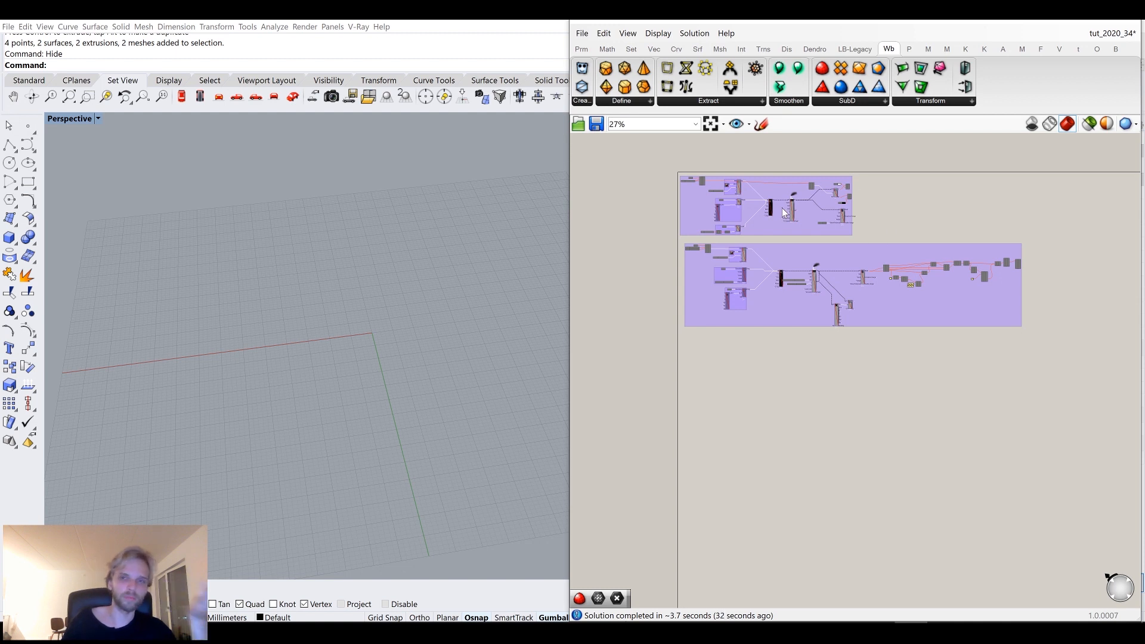
click(749, 208)
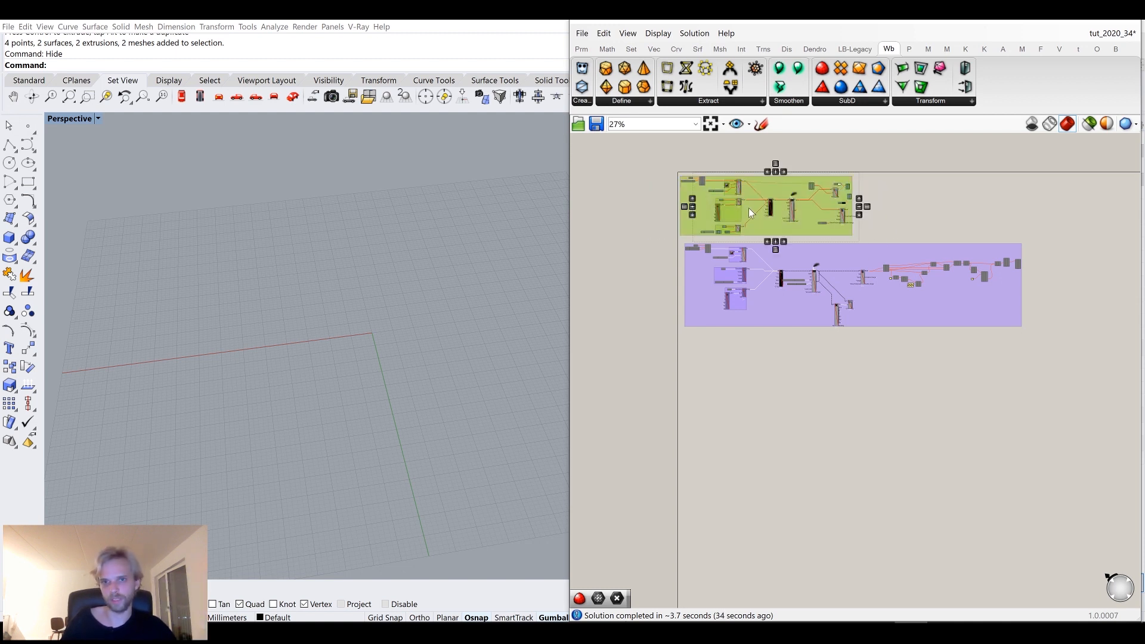
middle_click(749, 207)
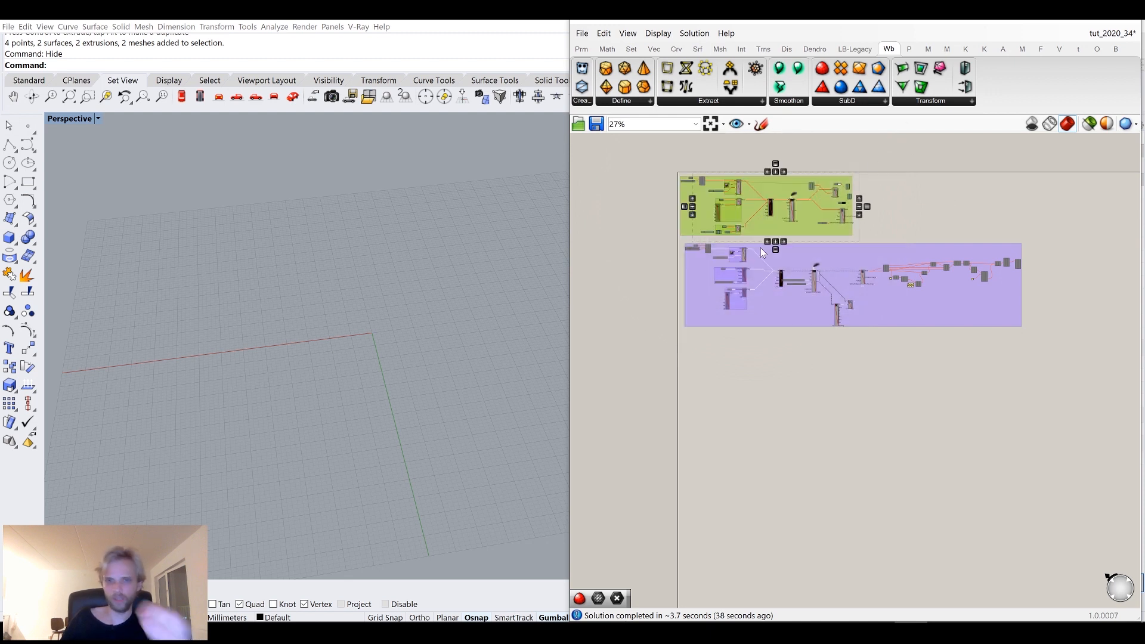
right_drag(419, 307, 453, 298)
Place a 3D boundary Region component from the Topostruct3D components onto an empty part of the canvas.
click(946, 49)
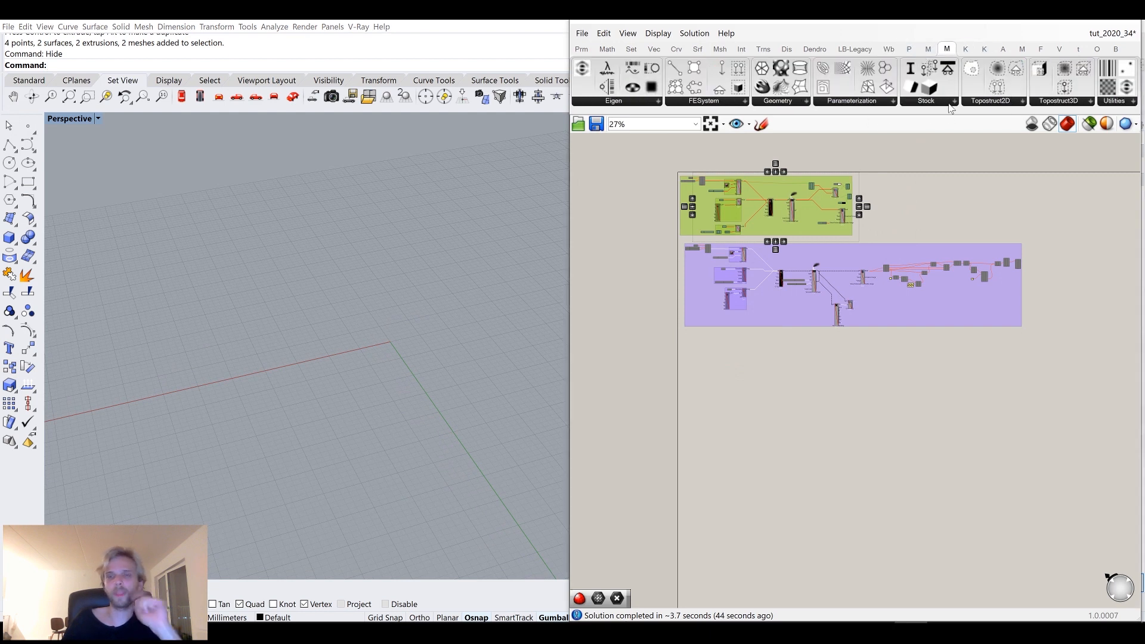
click(1051, 102)
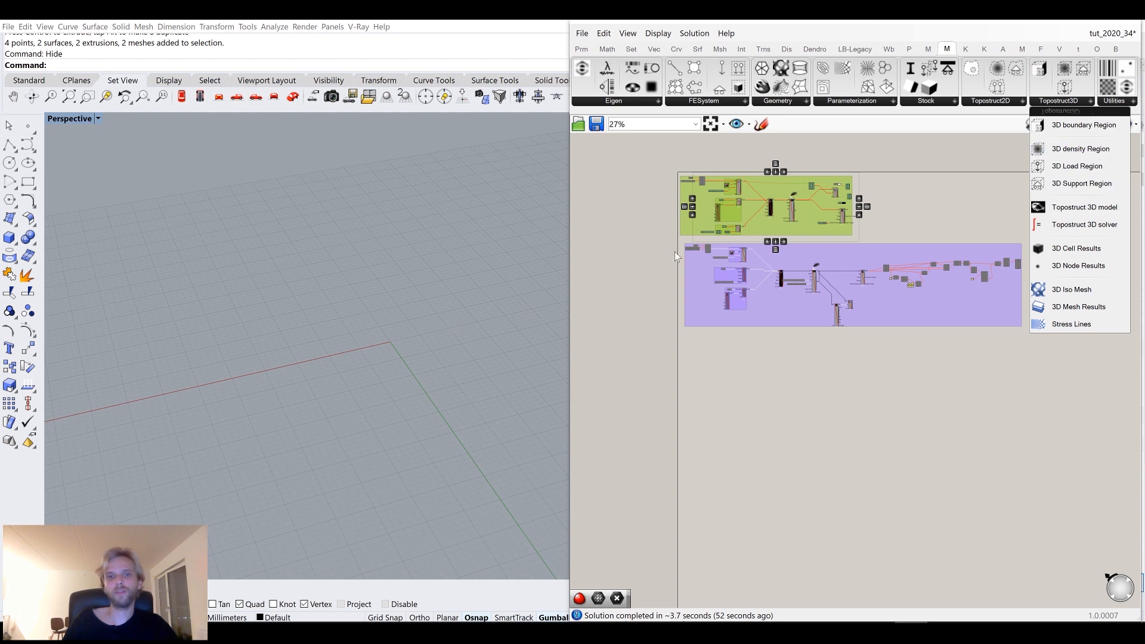
click(1059, 127)
click(771, 385)
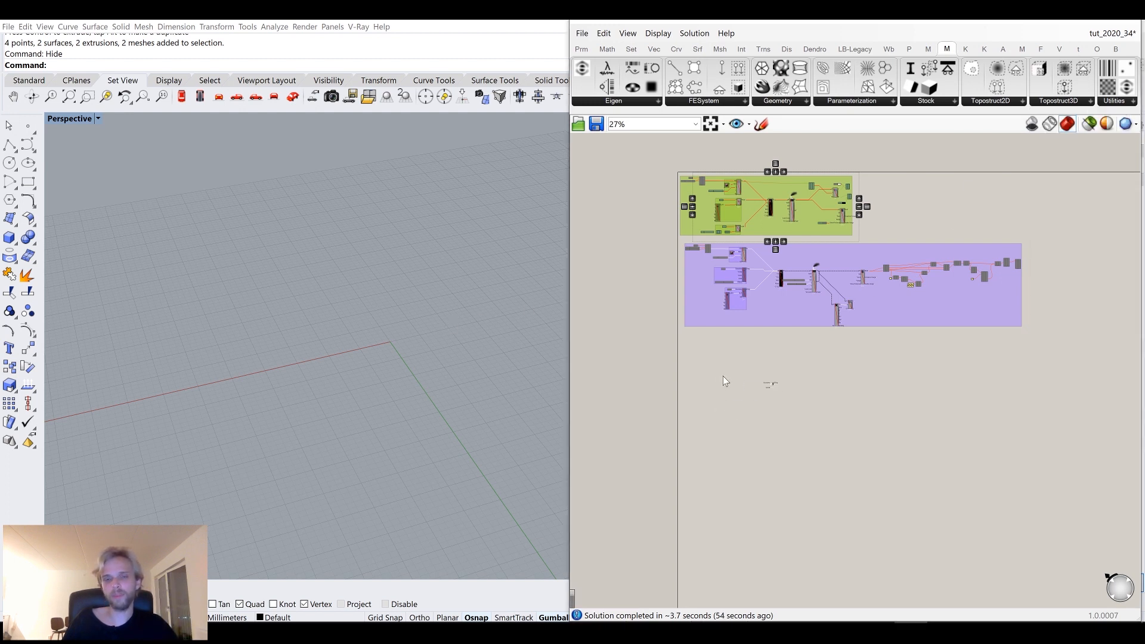
Insert a Box component next to the boundary region and connect its output to the Boundary input.
scroll(724, 375, up, 5)
right_drag(726, 374, 907, 439)
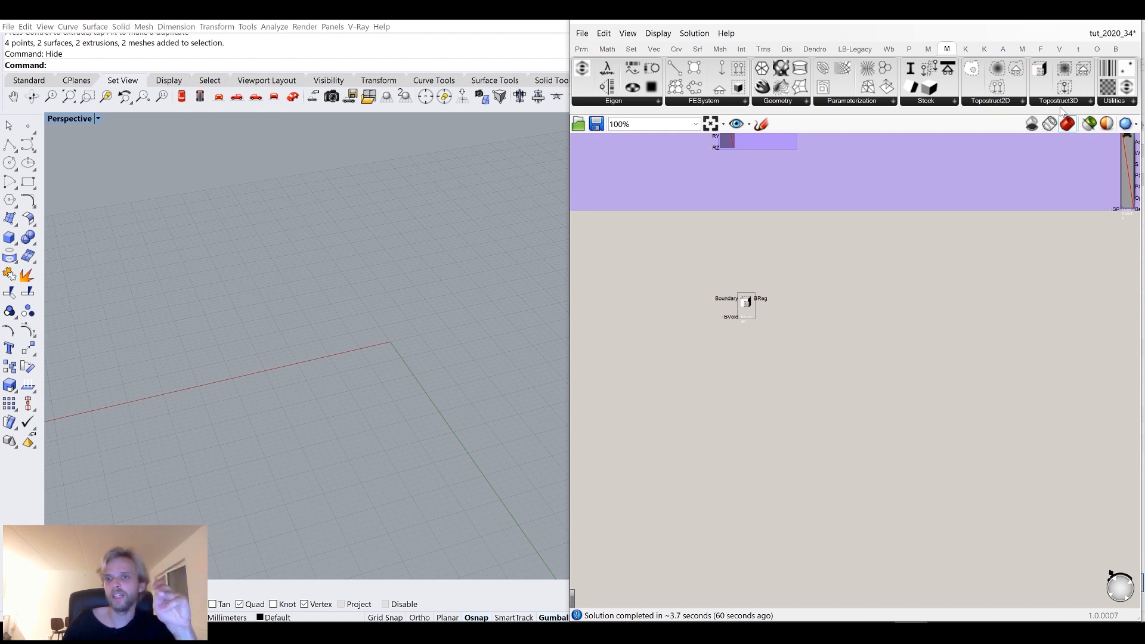
scroll(742, 301, up, 4)
right_drag(743, 301, 893, 302)
scroll(747, 299, down, 4)
scroll(796, 302, up, 3)
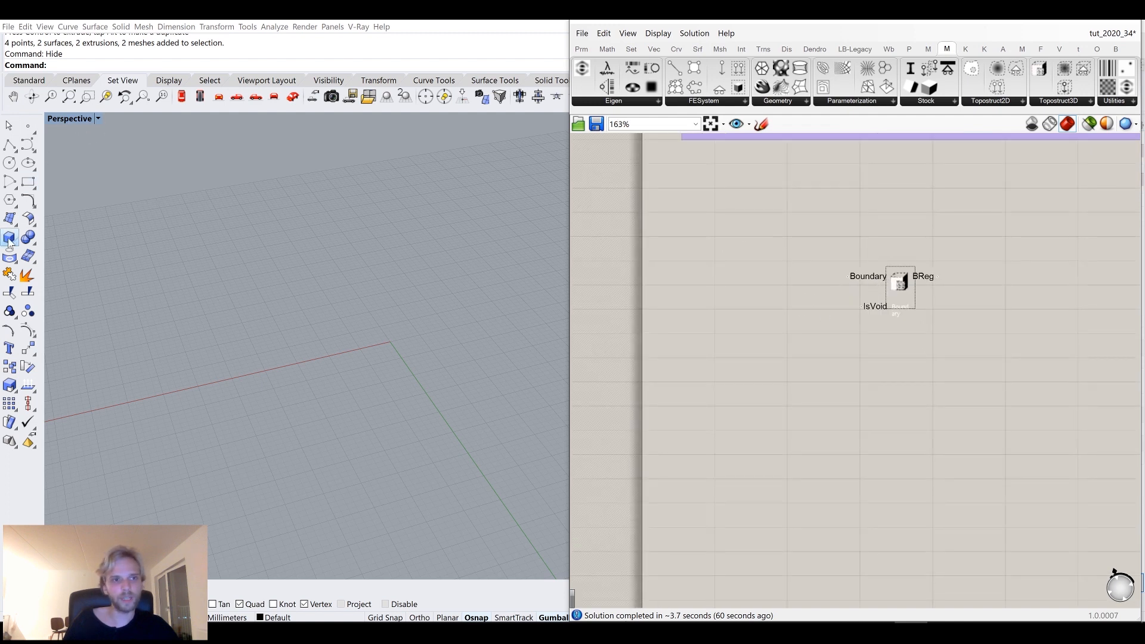
drag(888, 308, 959, 296)
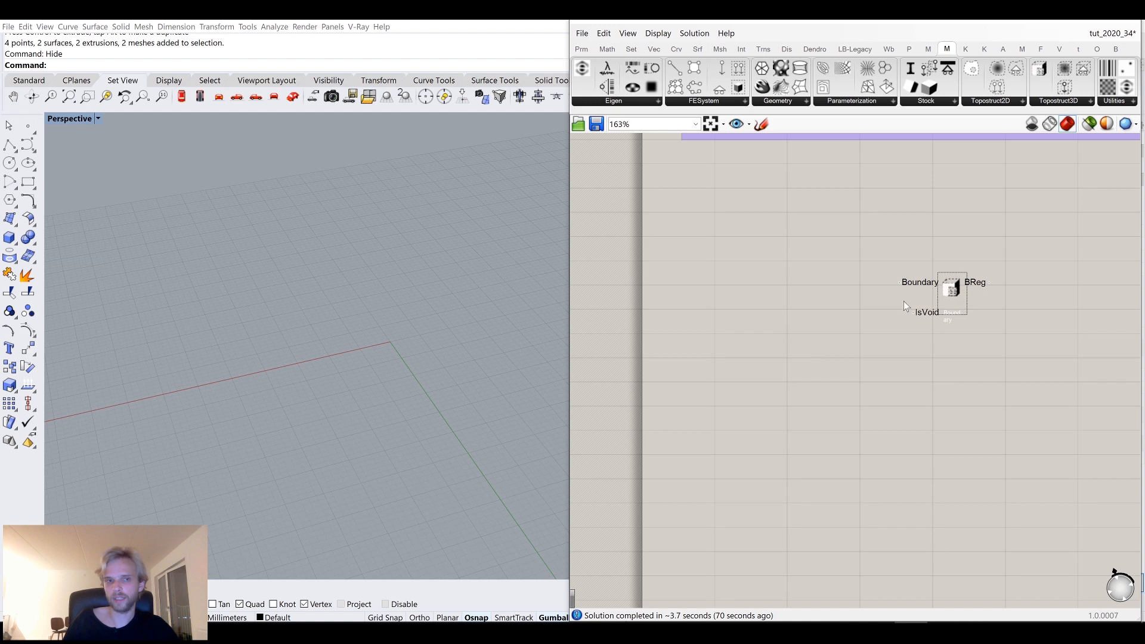
double_click(747, 327)
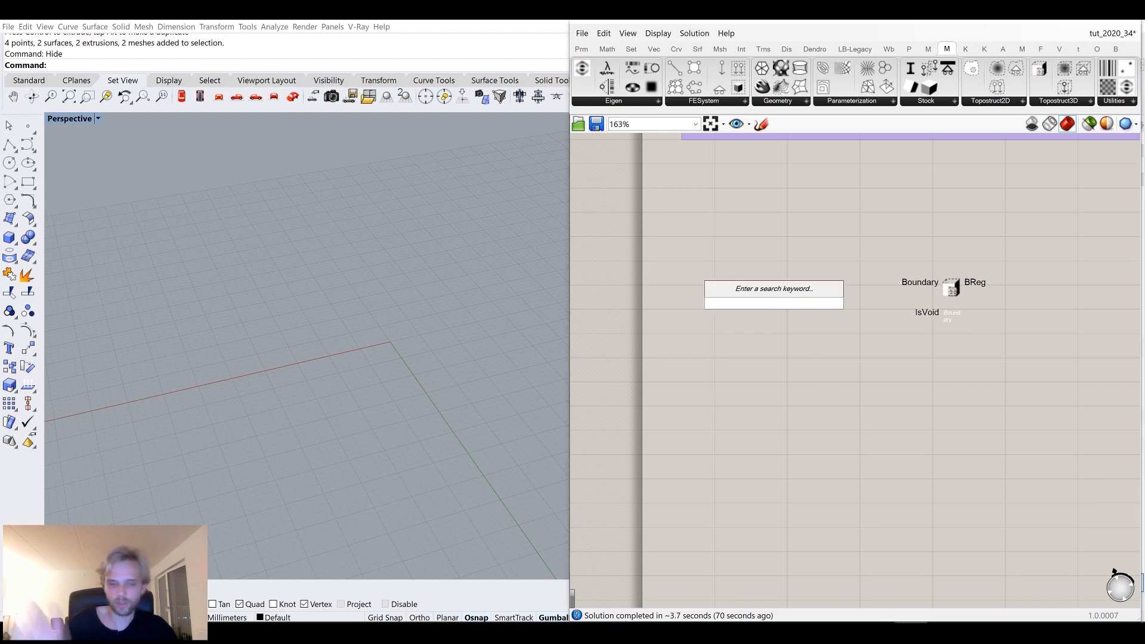
text(box)
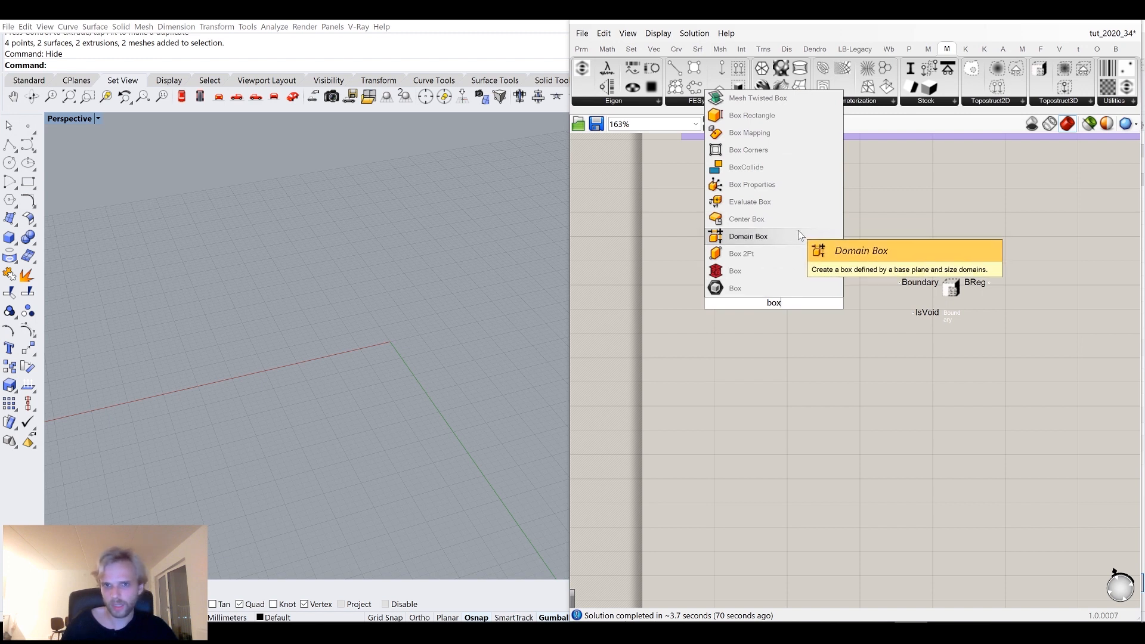
click(801, 236)
scroll(799, 294, up, 3)
drag(786, 308, 856, 266)
Add a number slider set to 100 and connect it to the box's X, Y and Z inputs.
double_click(748, 295)
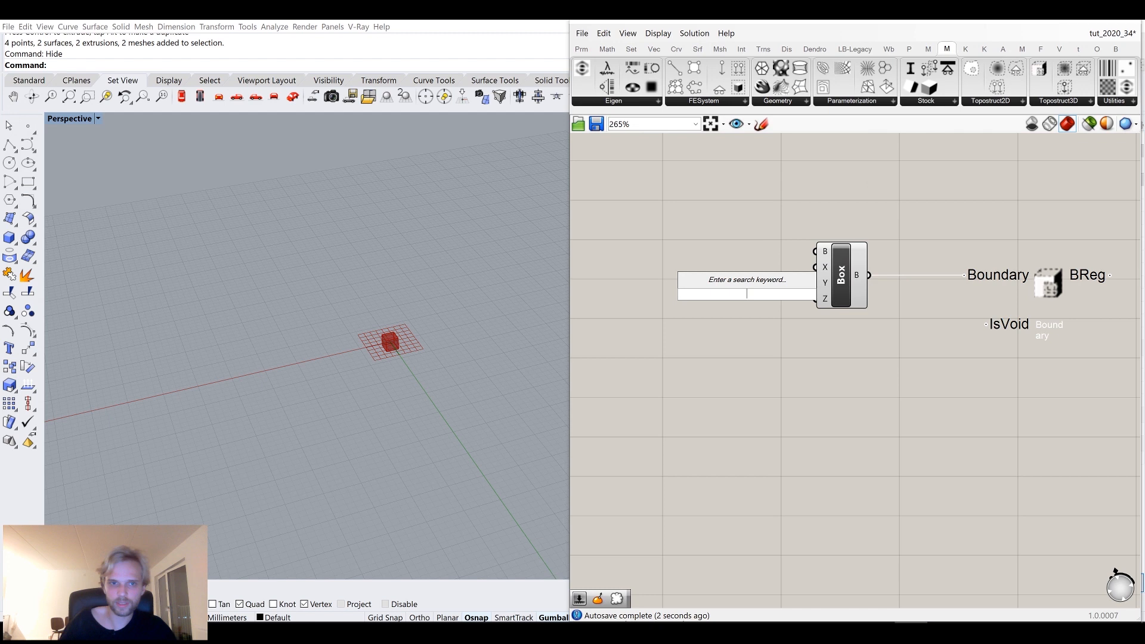
text(10)
key(BackSpace)
key(BackSpace)
text(100)
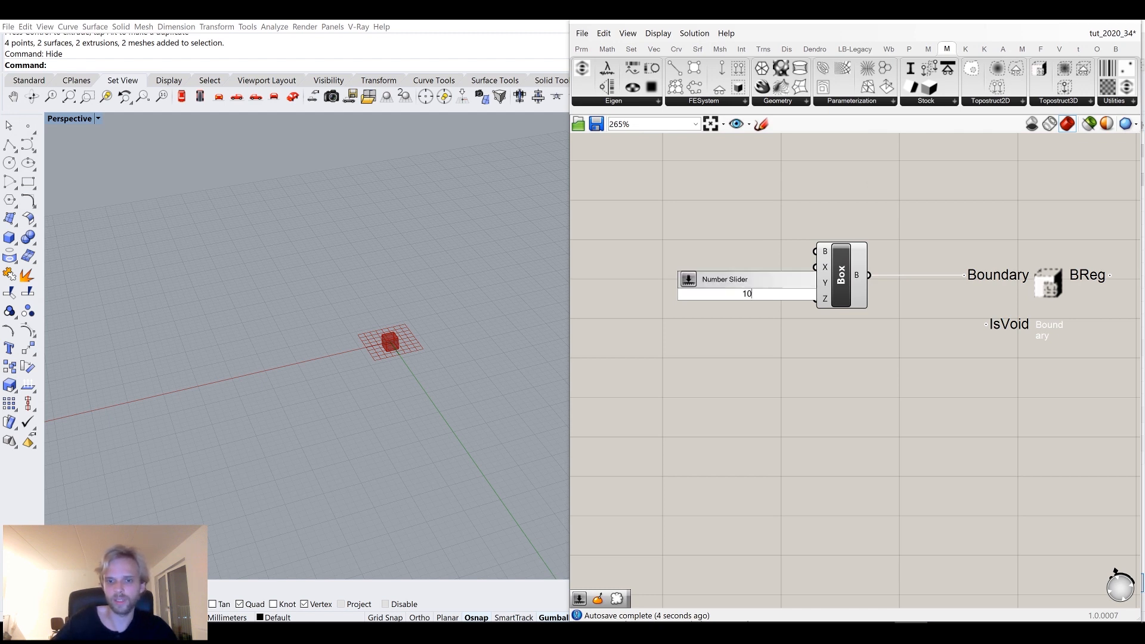
key(Return)
scroll(780, 291, up, 2)
drag(747, 294, 834, 254)
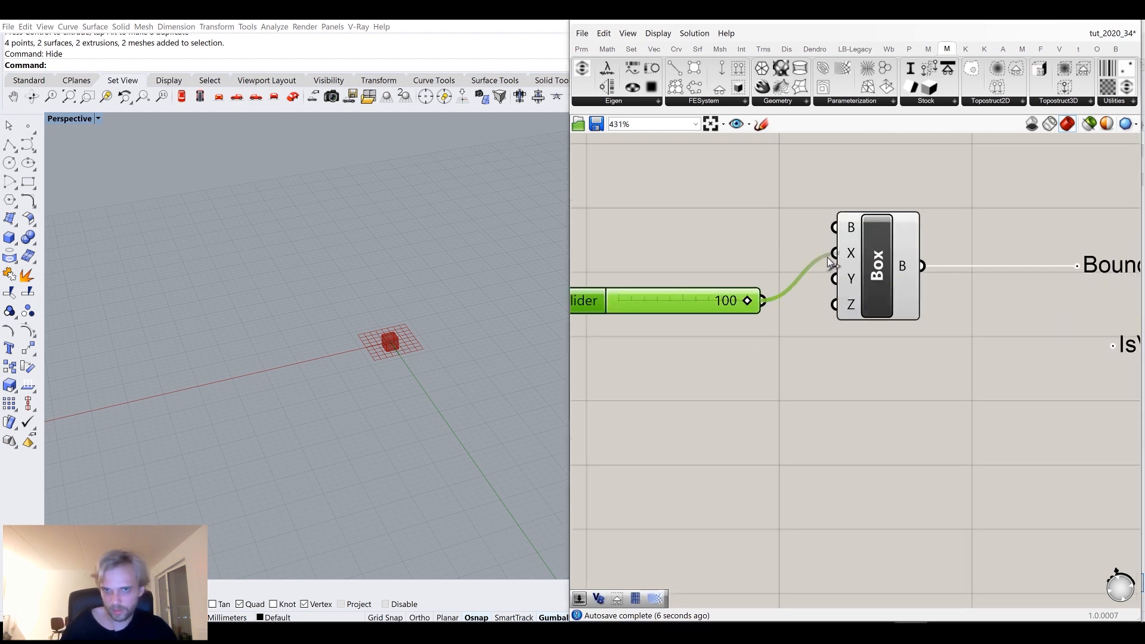
drag(765, 301, 842, 307)
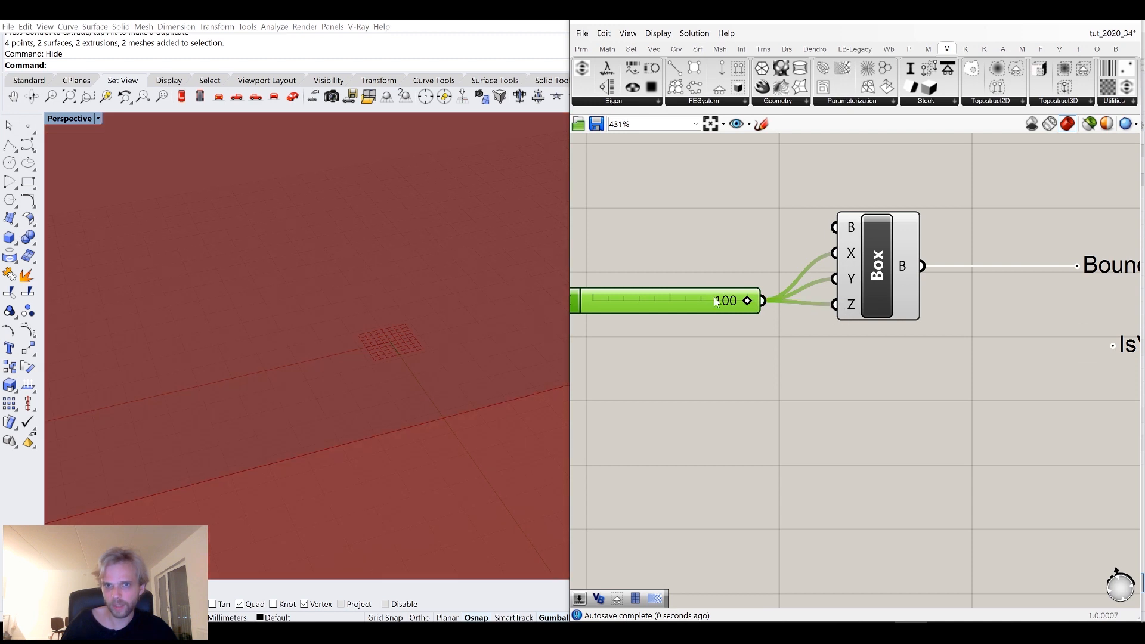
drag(715, 298, 724, 260)
Set the box size slider to 18 and orbit the Rhino view around the box.
scroll(722, 270, down, 2)
scroll(355, 247, down, 10)
scroll(362, 288, up, 8)
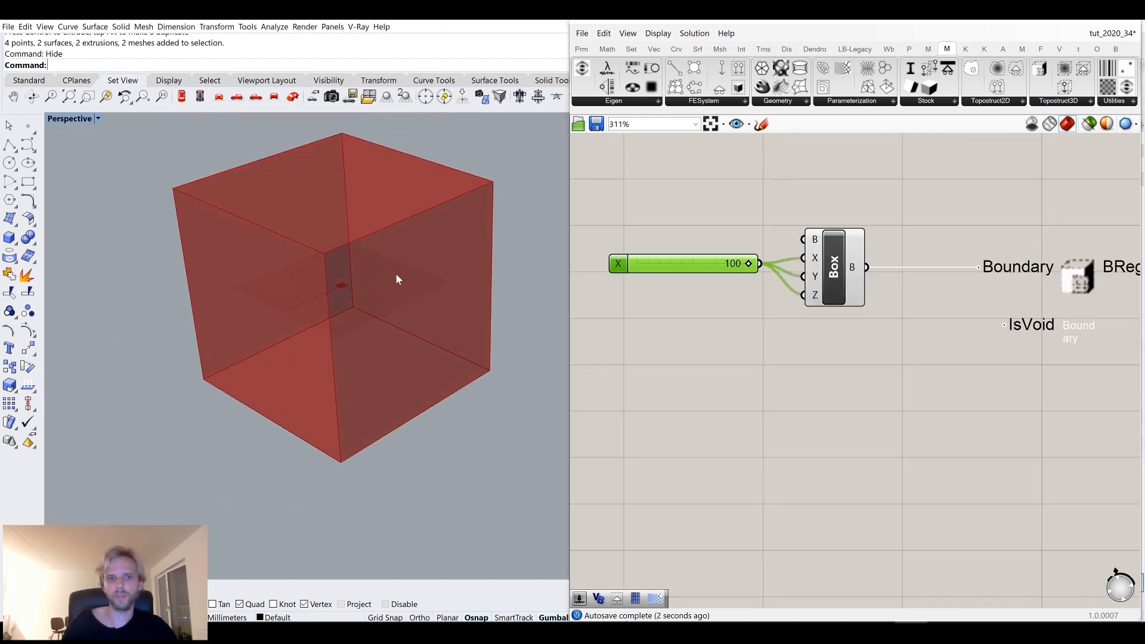
drag(750, 267, 663, 275)
click(665, 280)
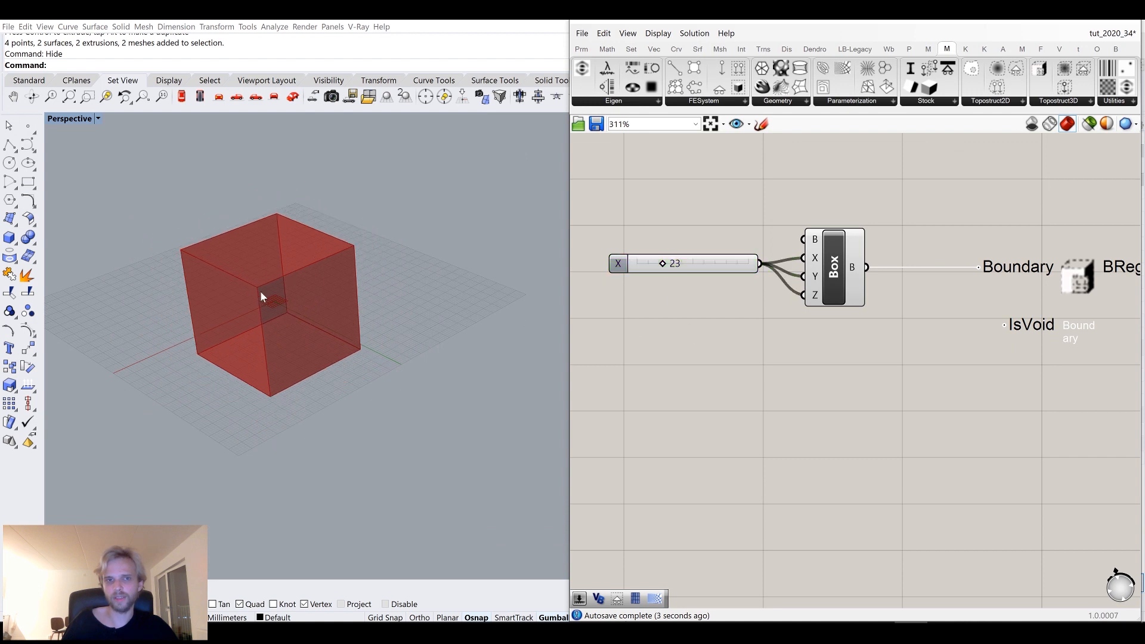
scroll(256, 293, up, 6)
right_drag(244, 304, 307, 377)
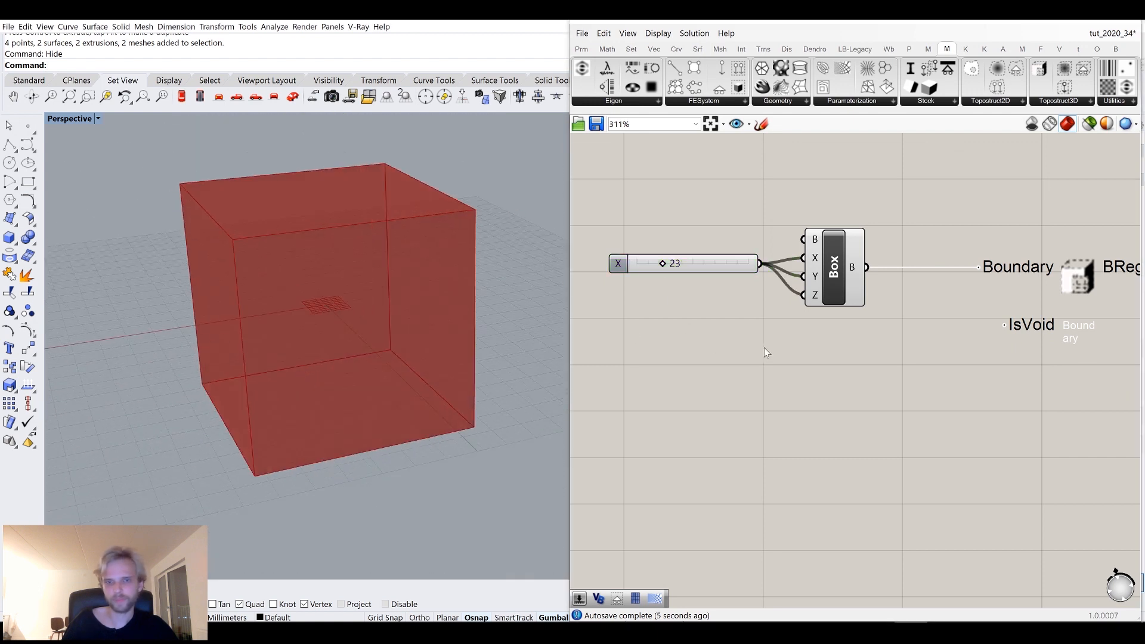
scroll(638, 286, up, 3)
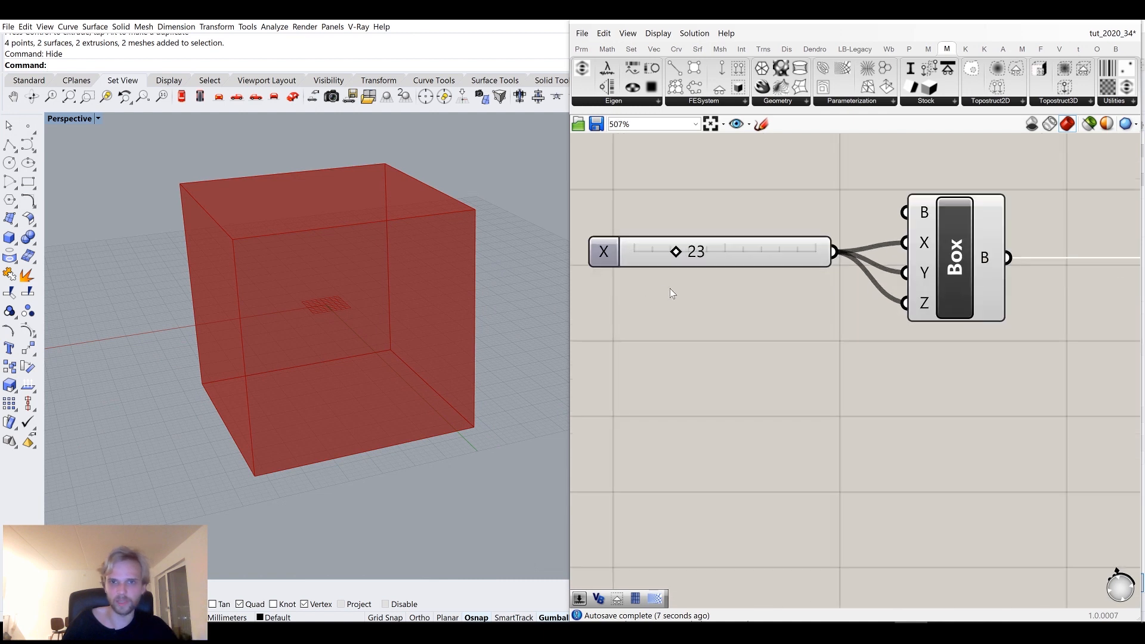
drag(677, 253, 663, 254)
scroll(709, 304, down, 6)
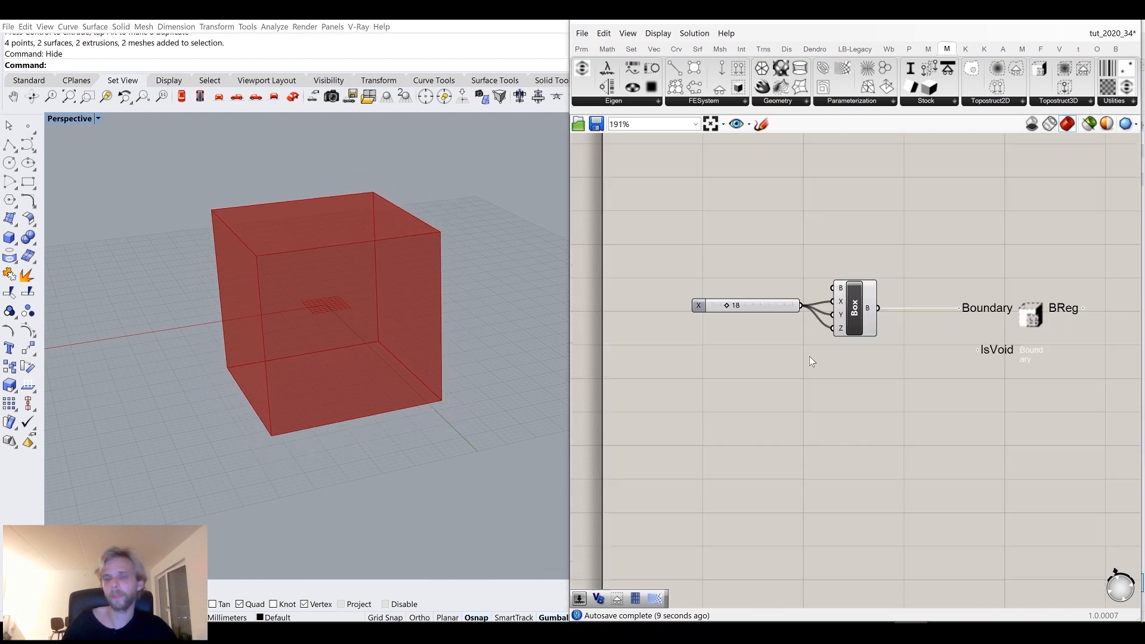
scroll(852, 290, up, 4)
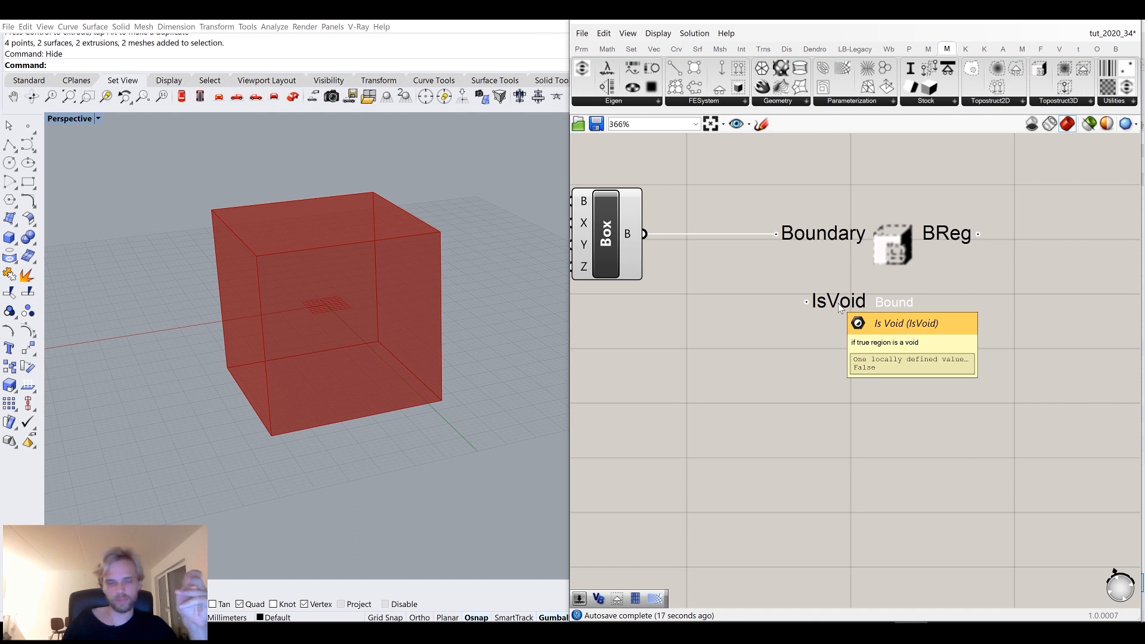
Add 3D Load Region and 3D Support Region components below the boundary region on the canvas.
click(1054, 105)
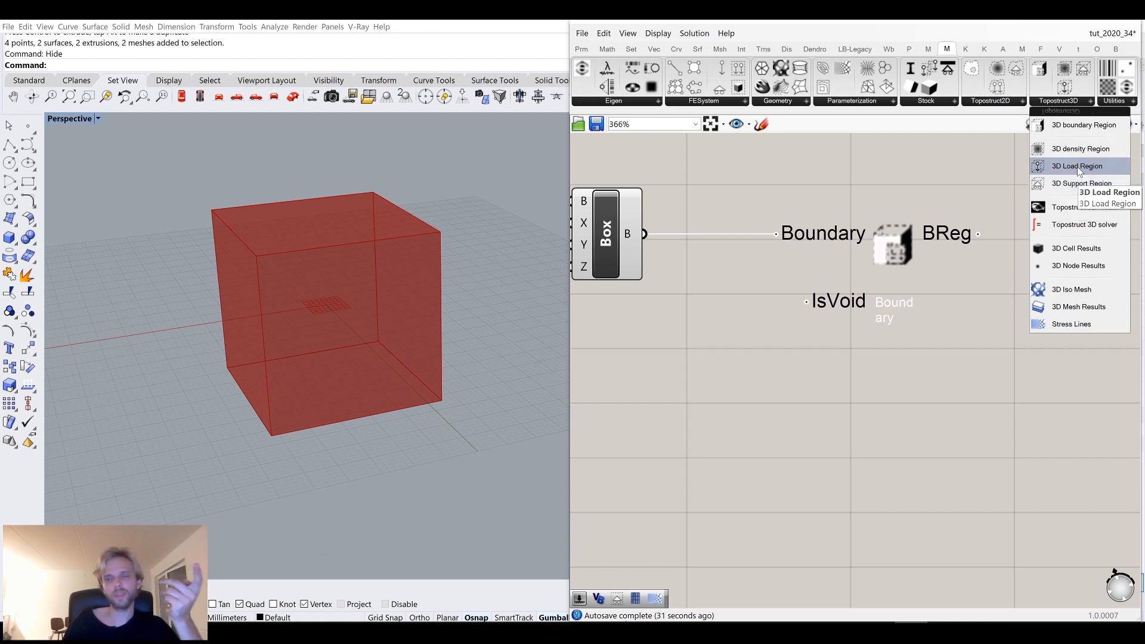
drag(1079, 169, 863, 456)
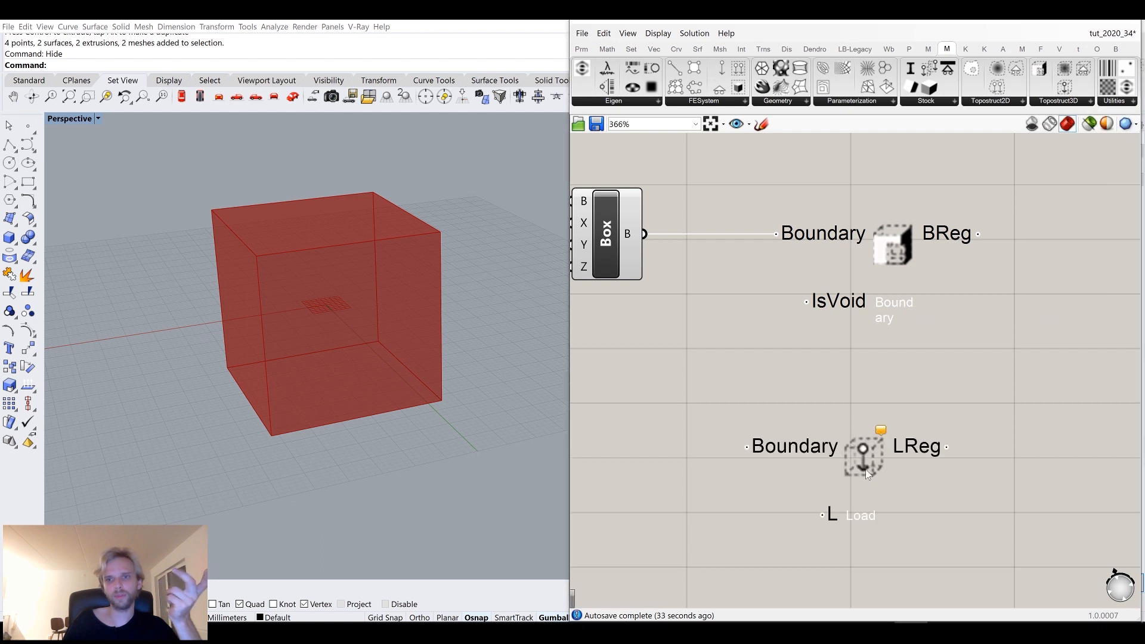
click(1047, 107)
drag(1073, 183, 878, 560)
right_drag(878, 560, 898, 407)
drag(898, 407, 887, 511)
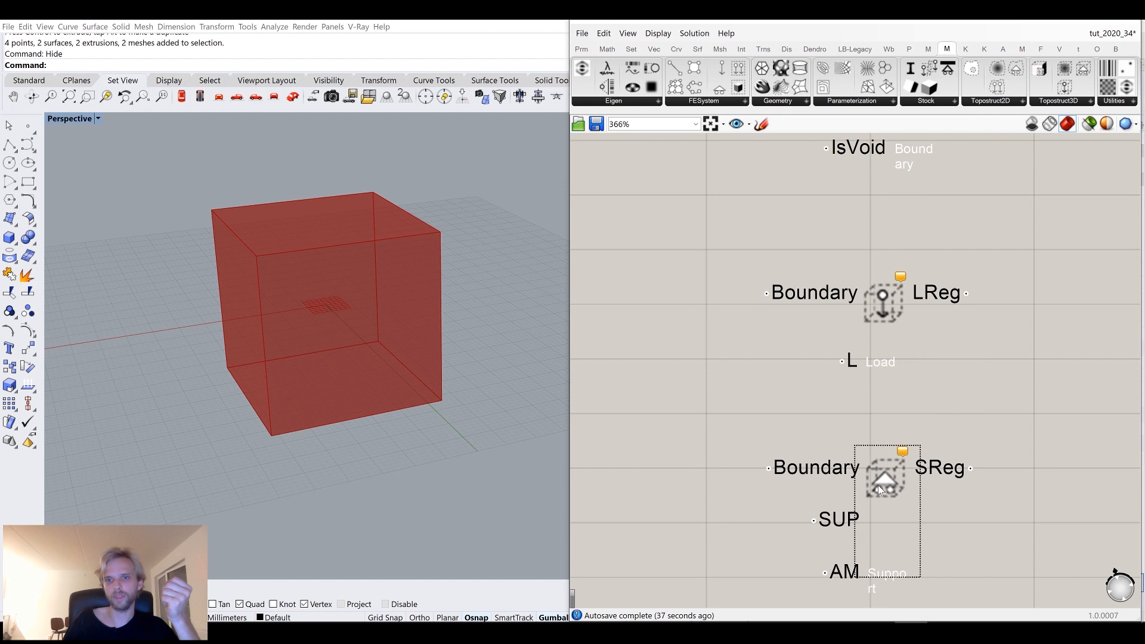
Disconnect the 18 slider from the box's X and Y inputs so it drives only Z.
mouse_move(420, 357)
right_down()
mouse_move(434, 365)
mouse_move(414, 373)
right_up()
scroll(798, 283, down, 3)
right_drag(659, 189, 795, 282)
scroll(799, 256, up, 3)
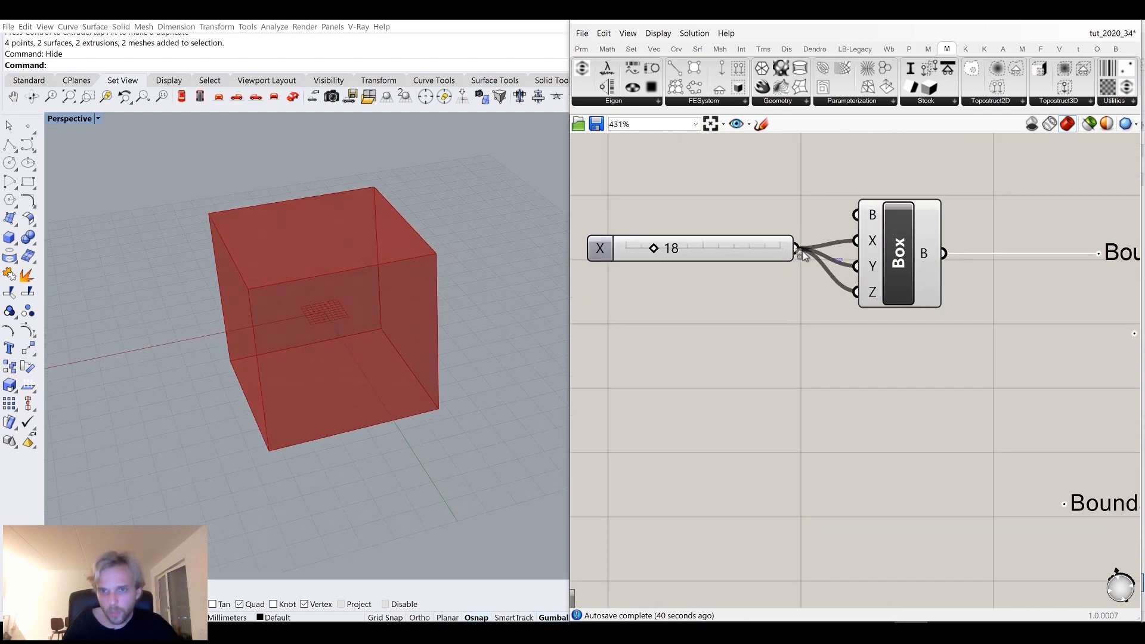
shift+drag(814, 259, 860, 268)
drag(761, 248, 760, 306)
Add a 0 to 1 slider to the box's Y input and set it to 0.9.
double_click(647, 263)
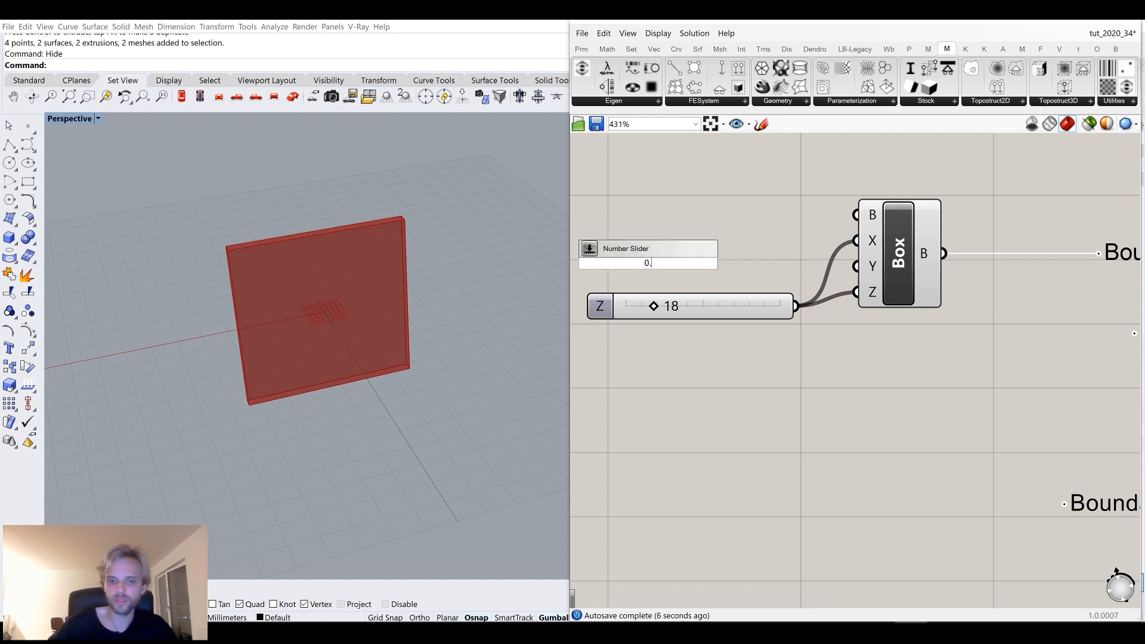
drag(647, 263, 647, 263)
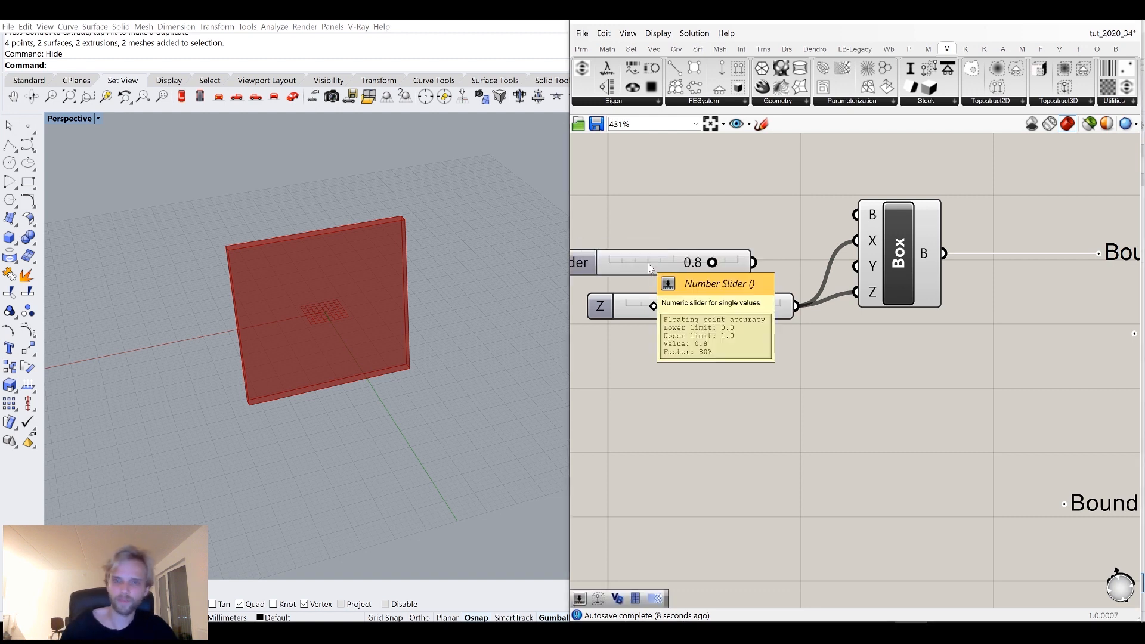
drag(752, 262, 857, 267)
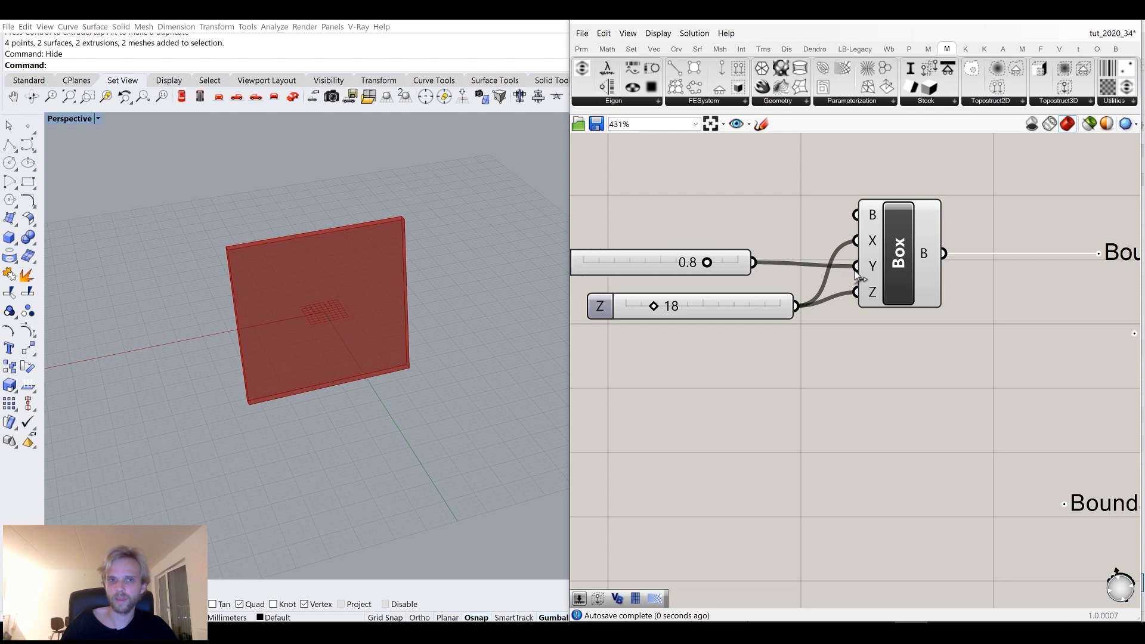
scroll(358, 224, up, 3)
mouse_move(706, 263)
mouse_down()
mouse_move(660, 263)
mouse_move(722, 263)
mouse_up()
Create a slider of 2, connect it to the box's Y input, and delete the 0.9 slider.
double_click(686, 222)
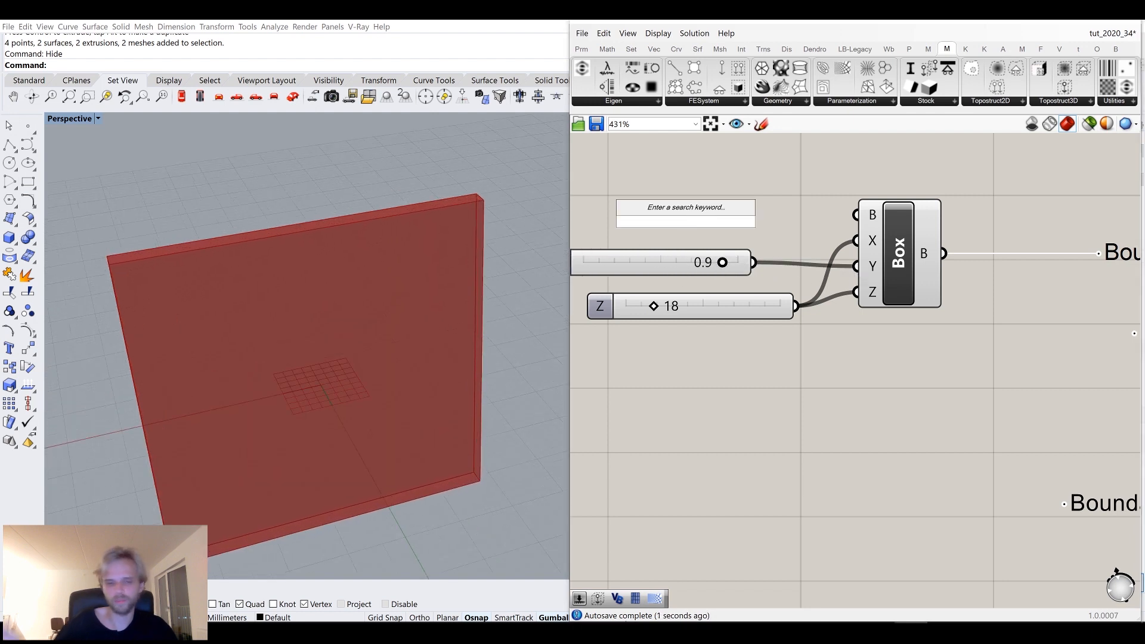
text(2)
key(Return)
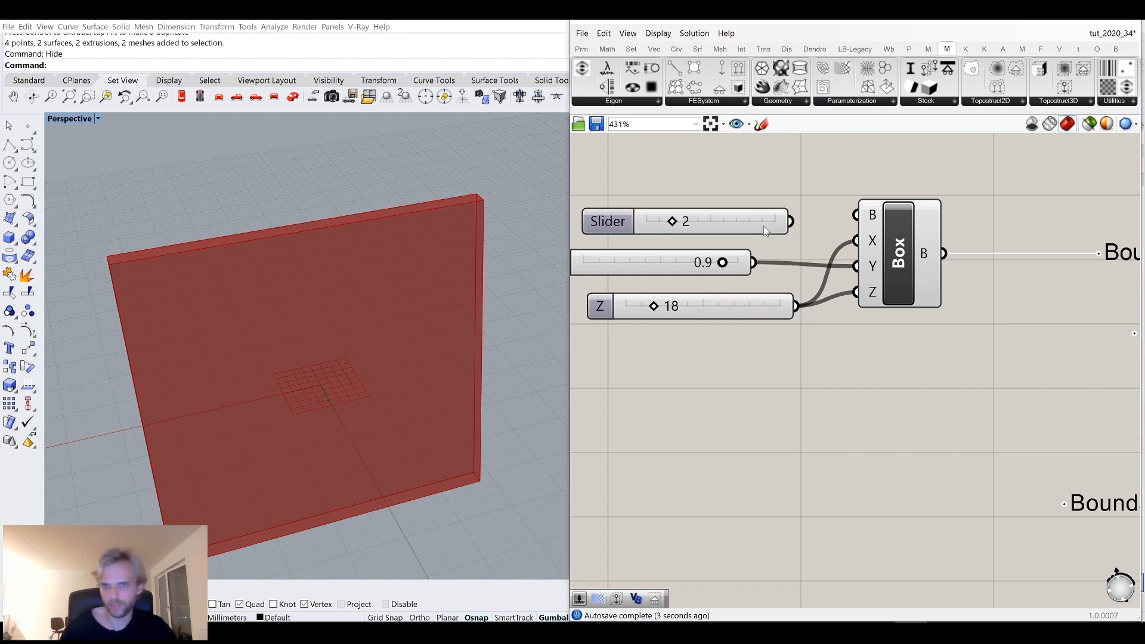
drag(791, 221, 856, 267)
click(689, 271)
key(Delete)
drag(747, 220, 746, 280)
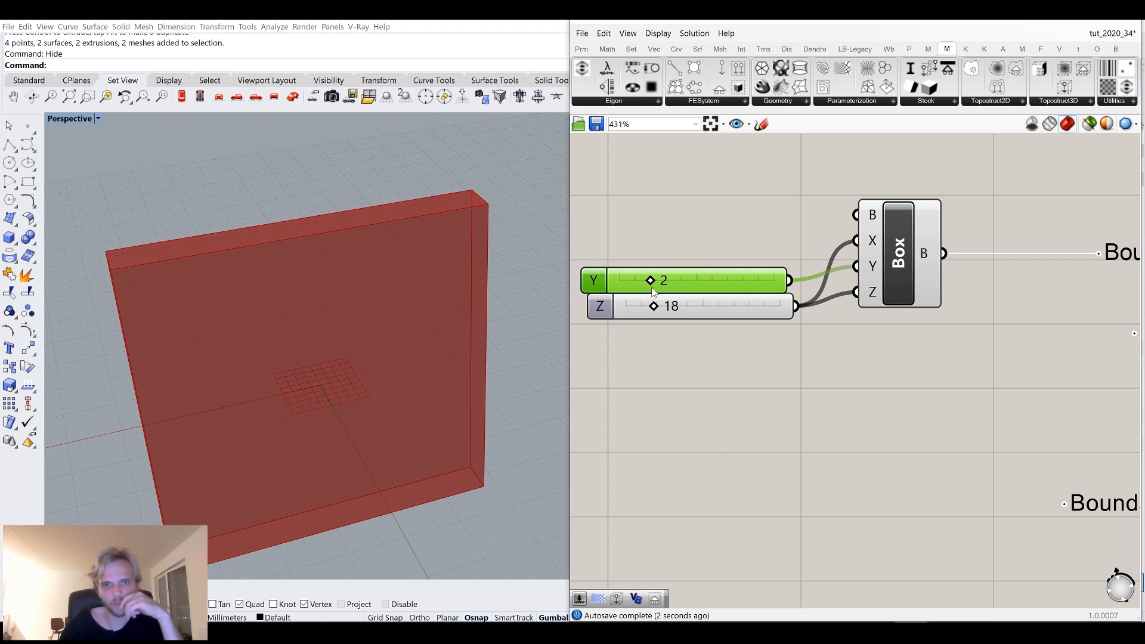
Set the box's Y slider to 4.
drag(649, 288, 684, 280)
click(732, 264)
scroll(834, 349, down, 3)
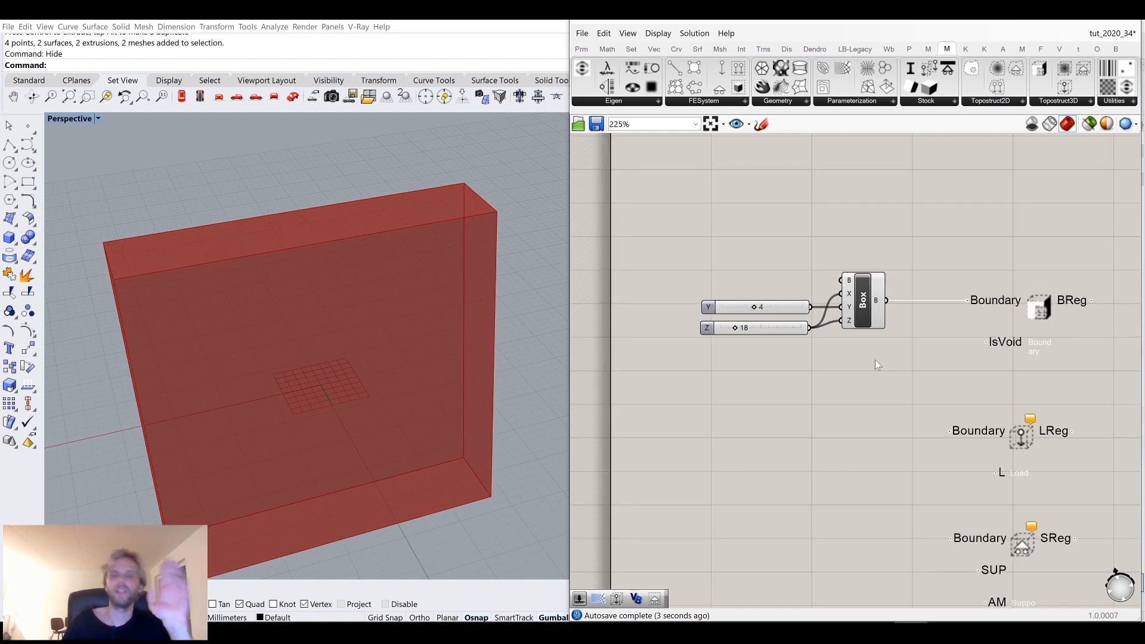
right_drag(942, 388, 853, 378)
scroll(854, 378, up, 2)
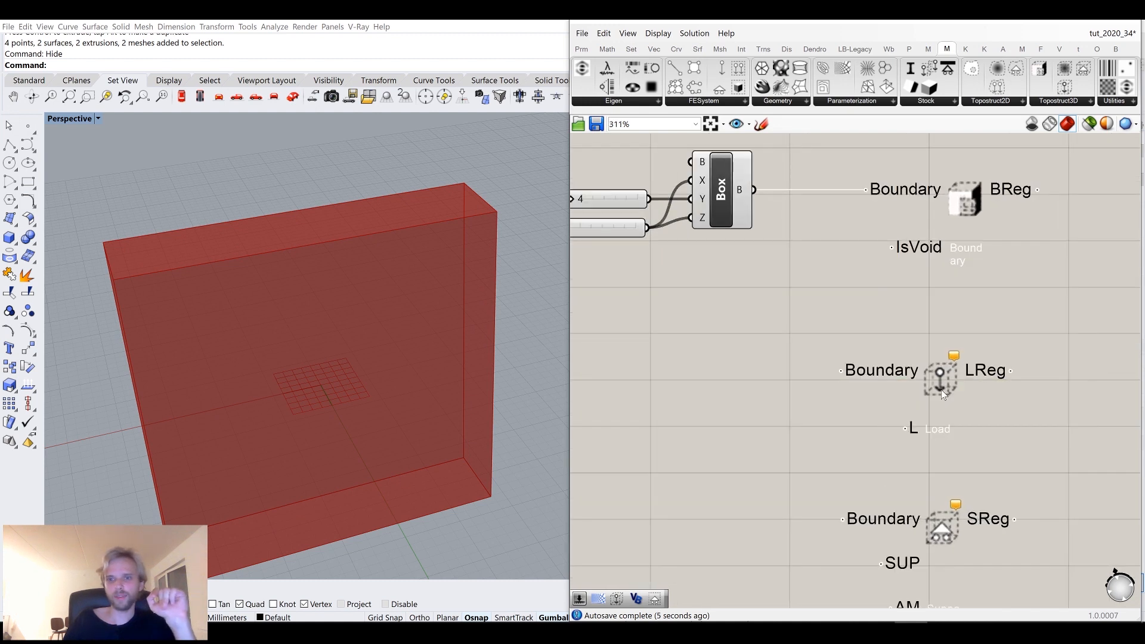
scroll(309, 312, down, 3)
right_drag(339, 321, 331, 183)
scroll(322, 291, up, 3)
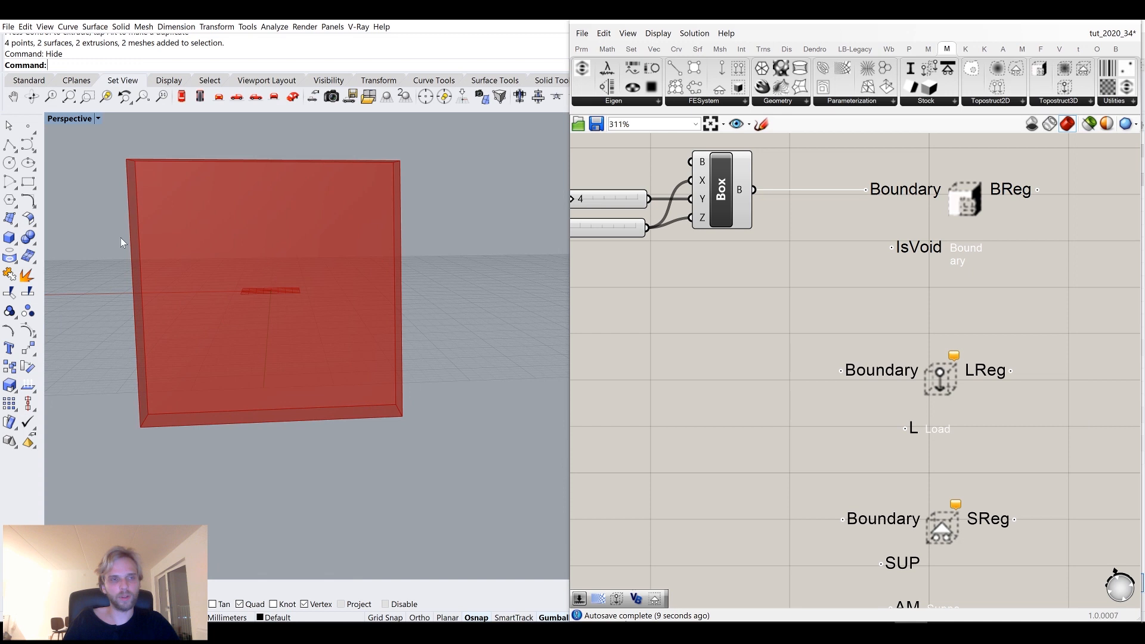
Add a number slider of 26 and connect it to the box's X input.
right_drag(632, 238, 768, 280)
drag(709, 270, 712, 273)
ctrl+drag(810, 229, 797, 245)
double_click(696, 215)
text(26)
key(Return)
drag(772, 209, 826, 223)
drag(641, 209, 649, 218)
Draw a box in the Rhino perspective viewport beside the design domain.
right_drag(486, 238, 365, 263)
click(9, 237)
right_drag(376, 356, 437, 395)
click(437, 395)
click(399, 278)
click(386, 263)
right_drag(408, 353, 442, 225)
click(441, 214)
Move the new box with the gumball so it sits on top of the design domain.
mouse_move(421, 193)
mouse_down()
mouse_move(422, 222)
mouse_move(424, 187)
mouse_up()
drag(462, 248, 449, 141)
click(355, 193)
right_drag(355, 192, 251, 192)
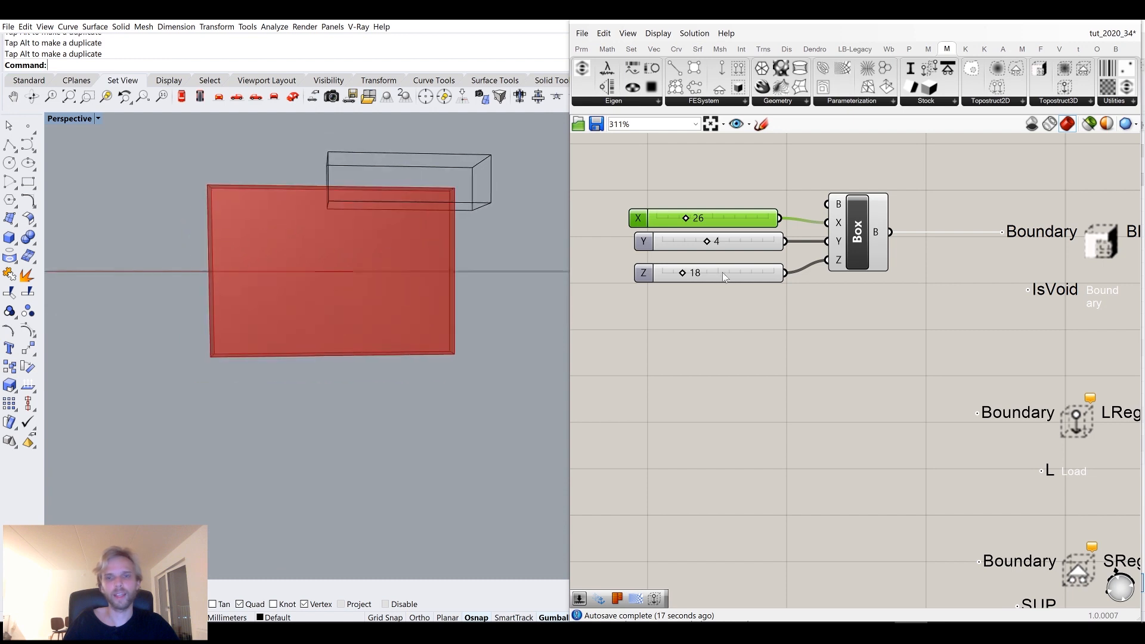
Add a Brep parameter and set it to reference the box sitting on top of the design domain.
double_click(755, 399)
text(b)
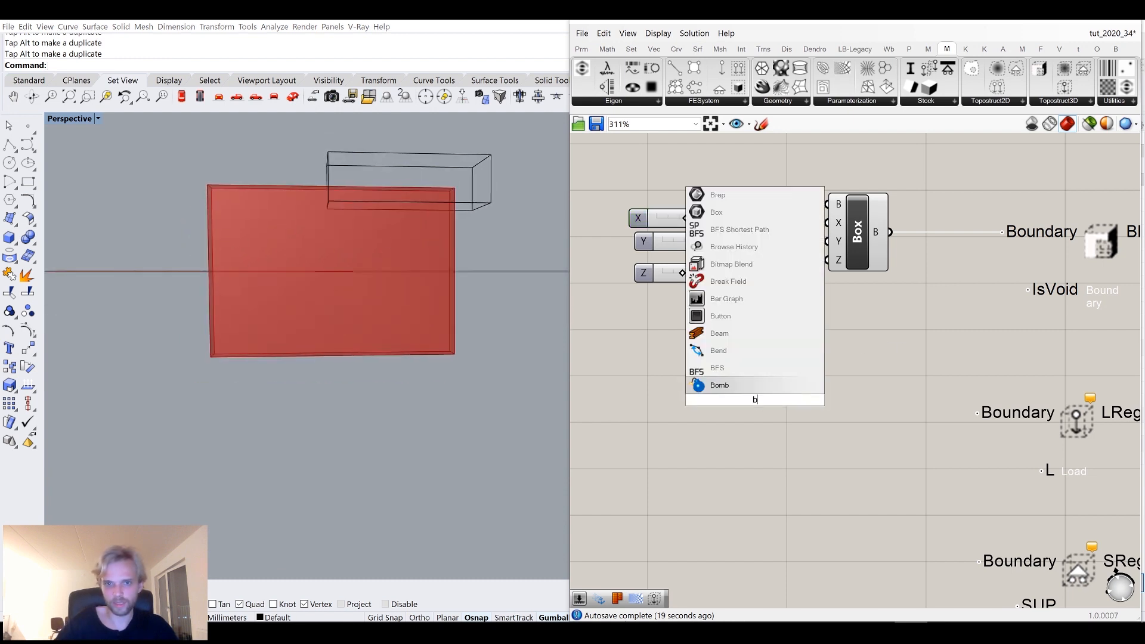
text(rep)
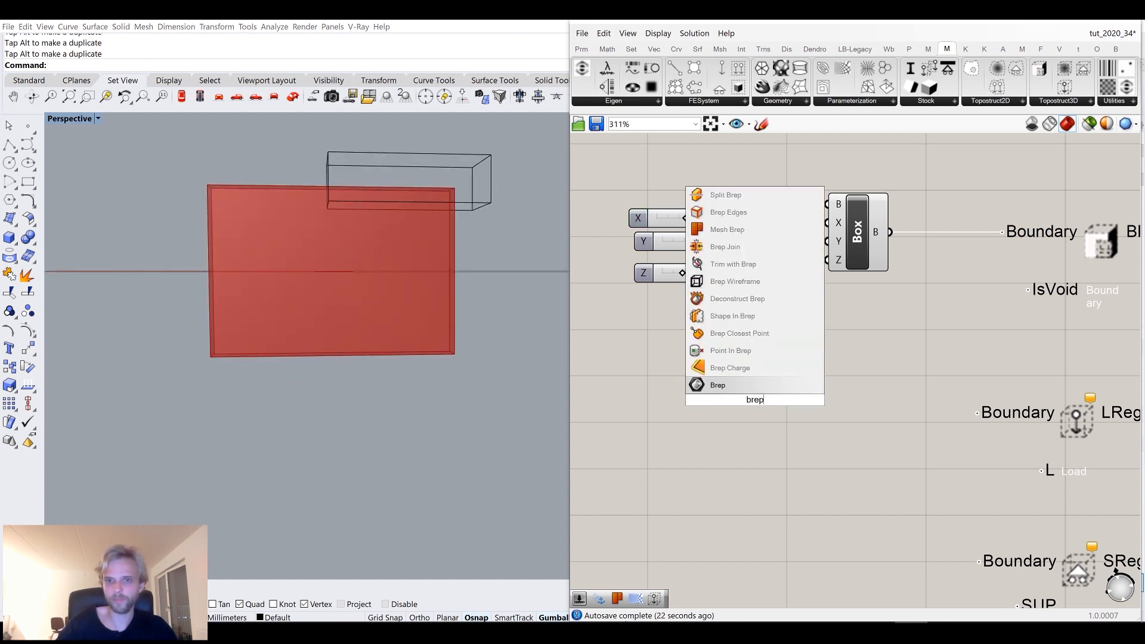
key(Return)
click(449, 186)
right_click(754, 398)
click(806, 532)
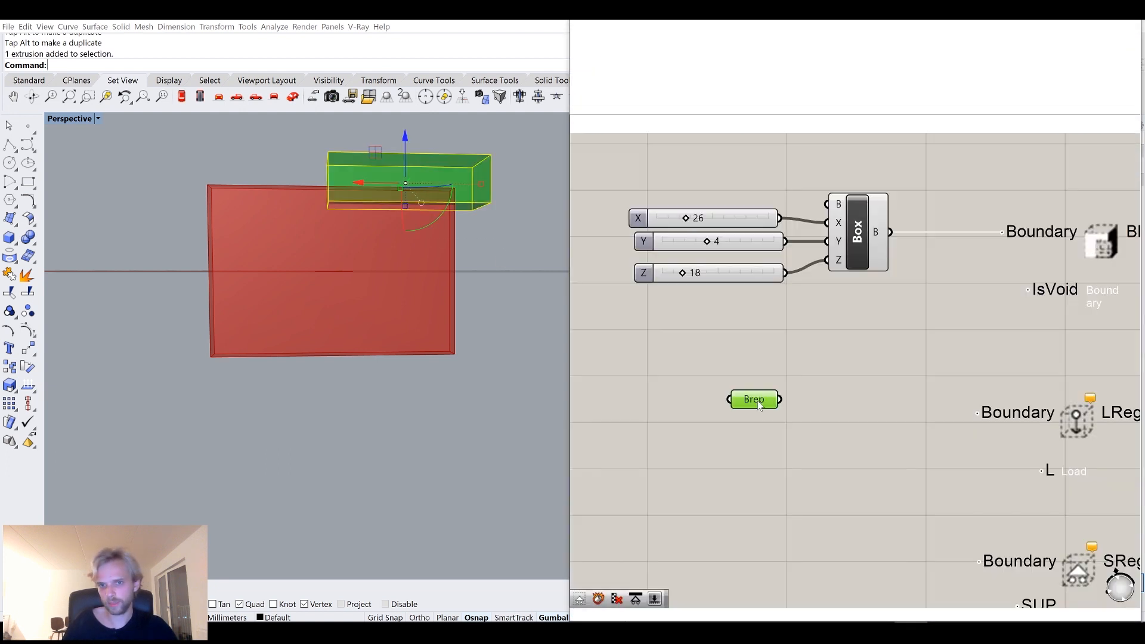
Connect the Brep parameter to the load region's Boundary input.
drag(978, 412, 875, 417)
click(839, 355)
click(431, 384)
right_drag(507, 281, 493, 299)
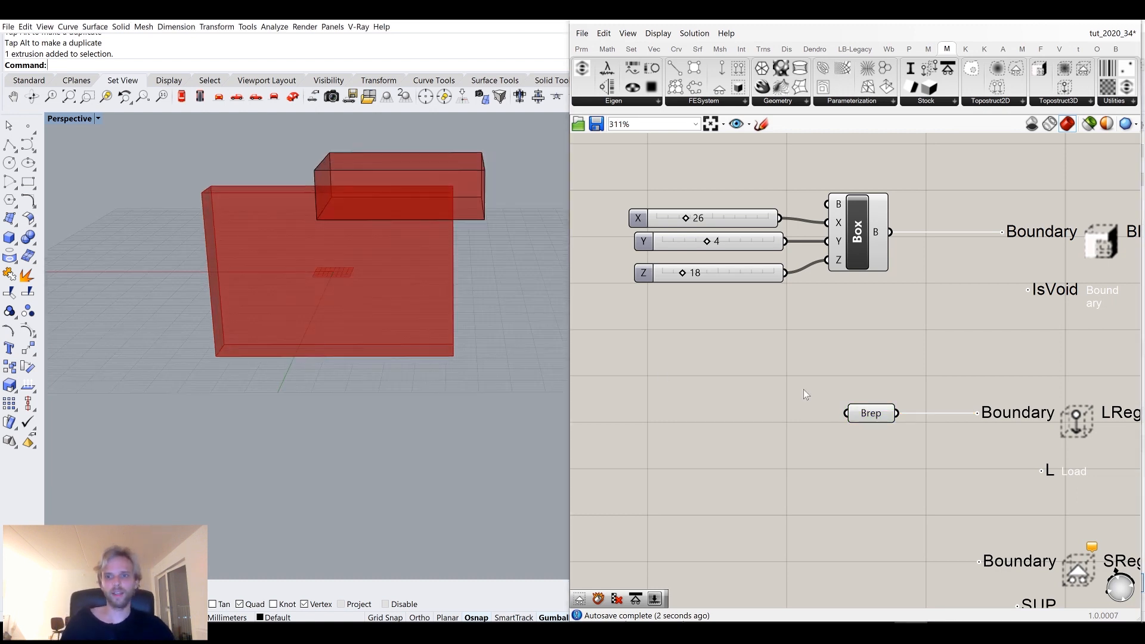
right_drag(1028, 432, 889, 371)
Duplicate the top box and move the copy to the left end of the design domain.
scroll(891, 377, up, 2)
mouse_move(919, 421)
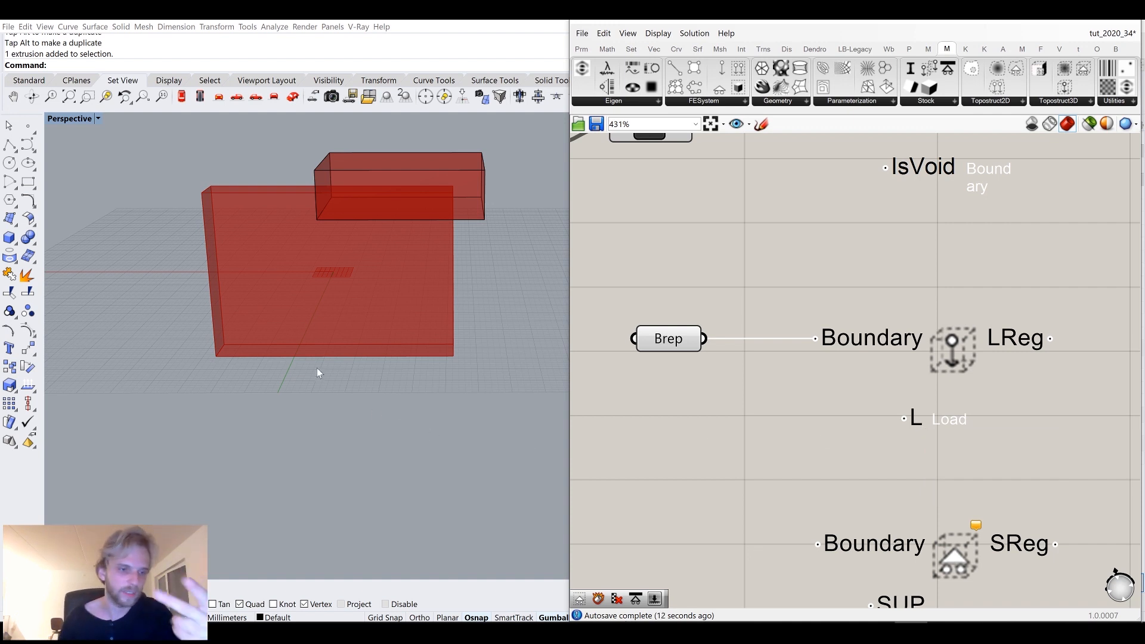
right_drag(942, 475, 949, 400)
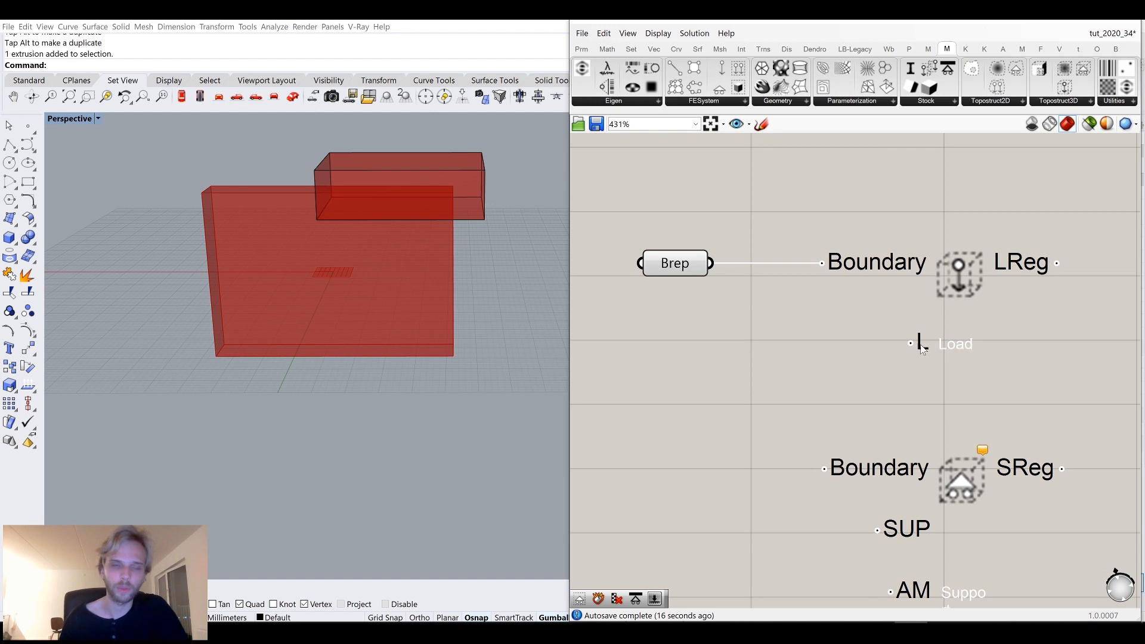
right_drag(789, 434, 799, 340)
scroll(854, 353, up, 1)
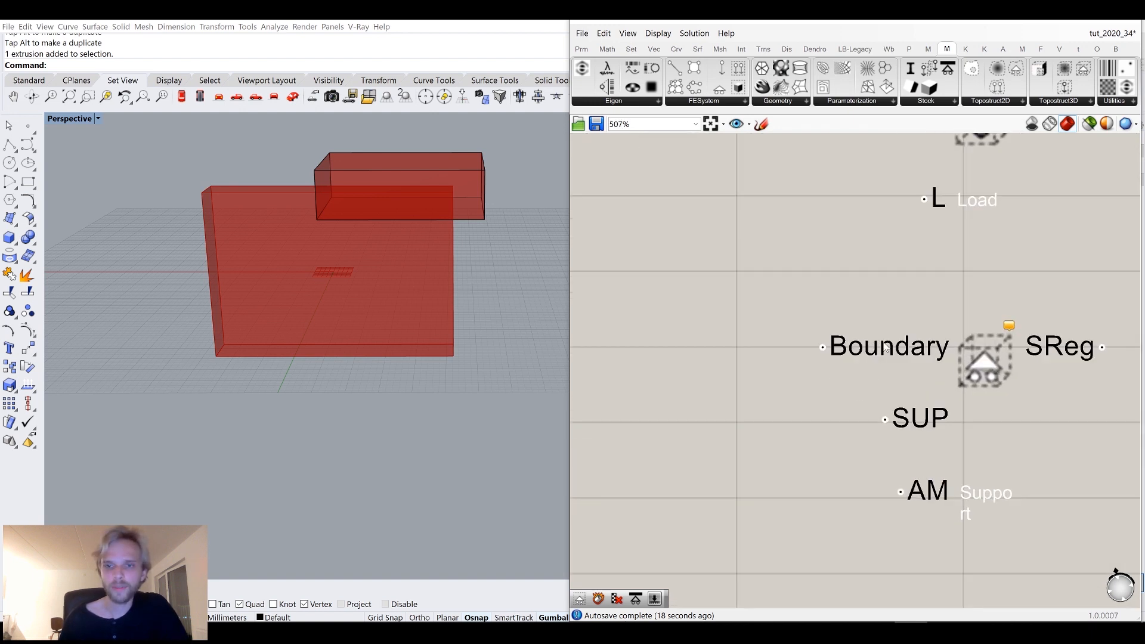
right_drag(437, 406, 406, 212)
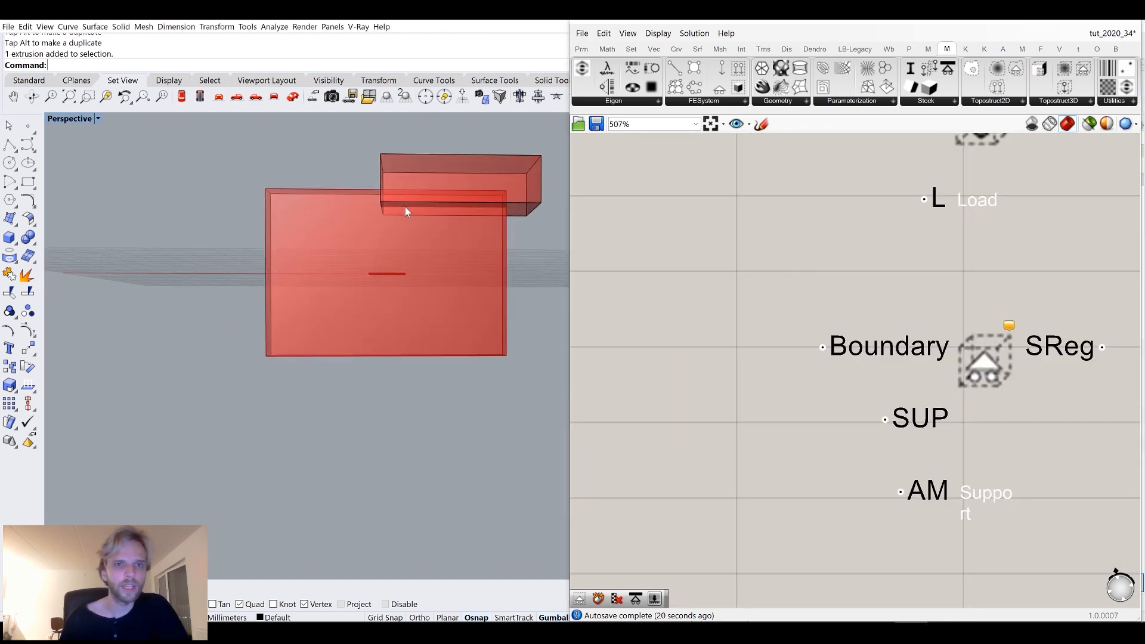
right_drag(83, 269, 196, 256)
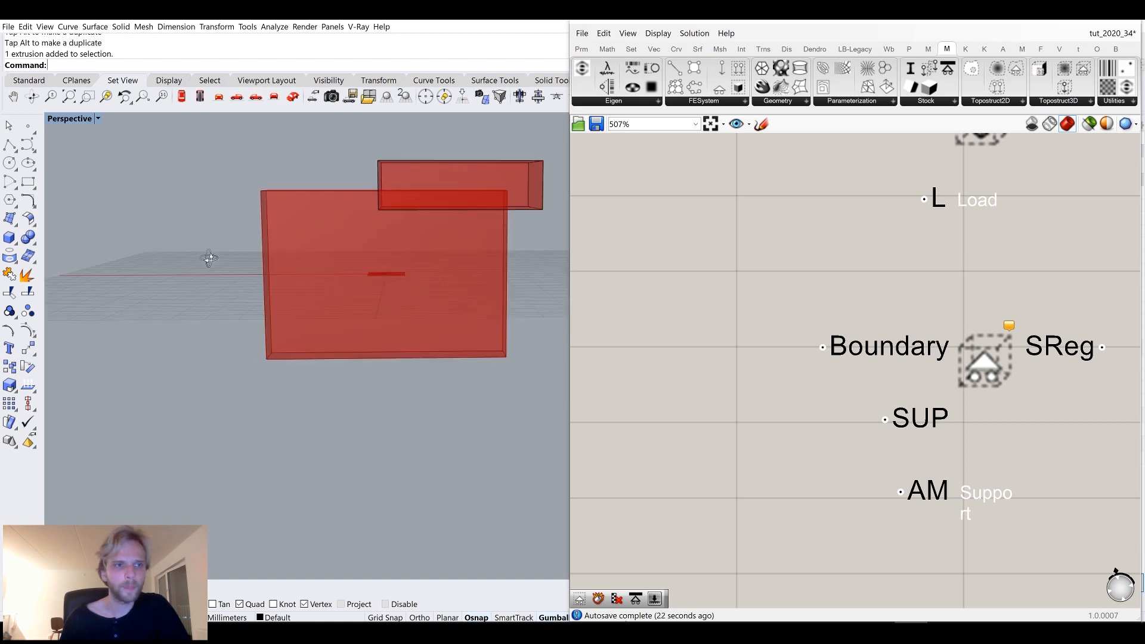
click(439, 173)
drag(427, 194, 265, 307)
mouse_move(264, 307)
right_down()
mouse_move(281, 300)
mouse_move(259, 312)
right_up()
drag(261, 311, 261, 418)
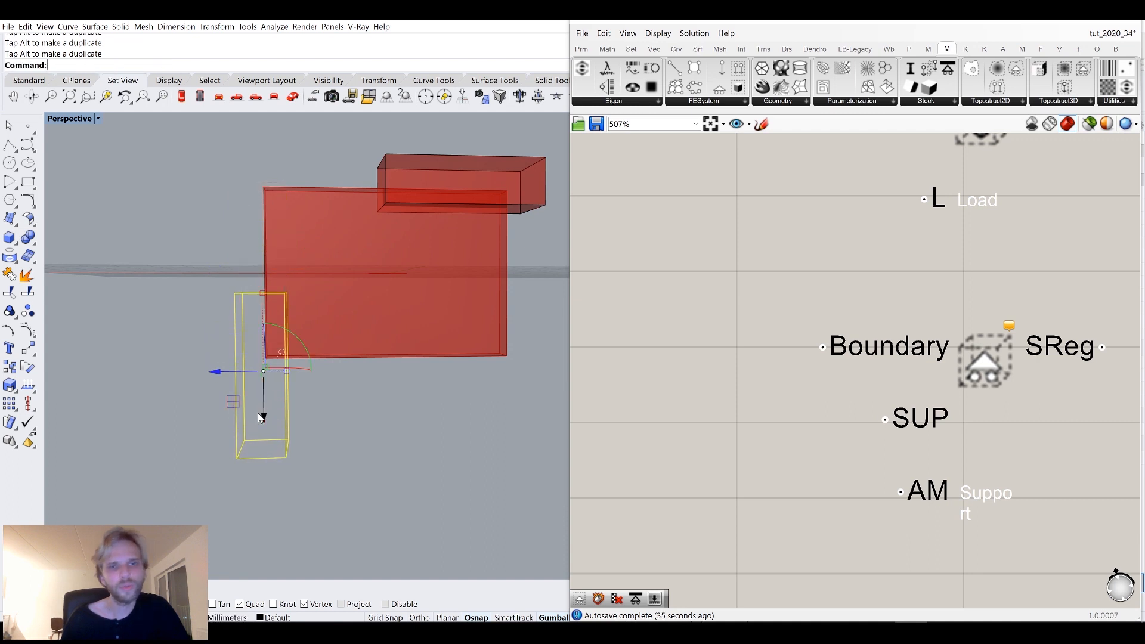
Scale the copied box and duplicate it so two support boxes sit at the domain's left end.
drag(261, 295, 260, 344)
drag(265, 416, 248, 275)
click(161, 378)
right_drag(161, 378, 199, 381)
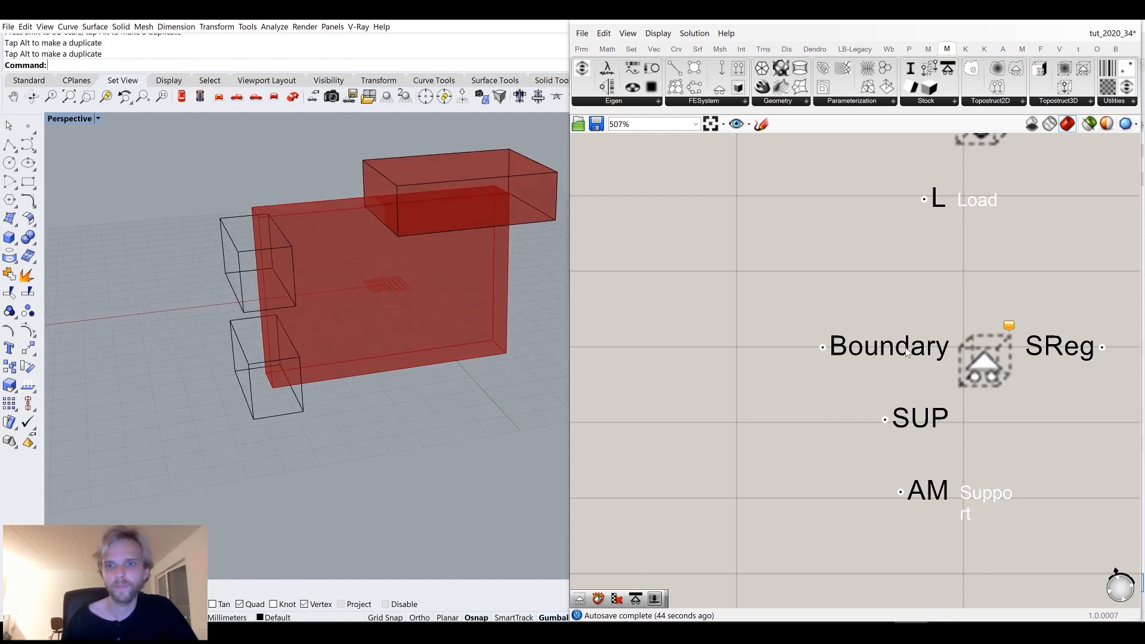
Add a second Brep parameter to the canvas.
scroll(906, 352, down, 3)
double_click(727, 369)
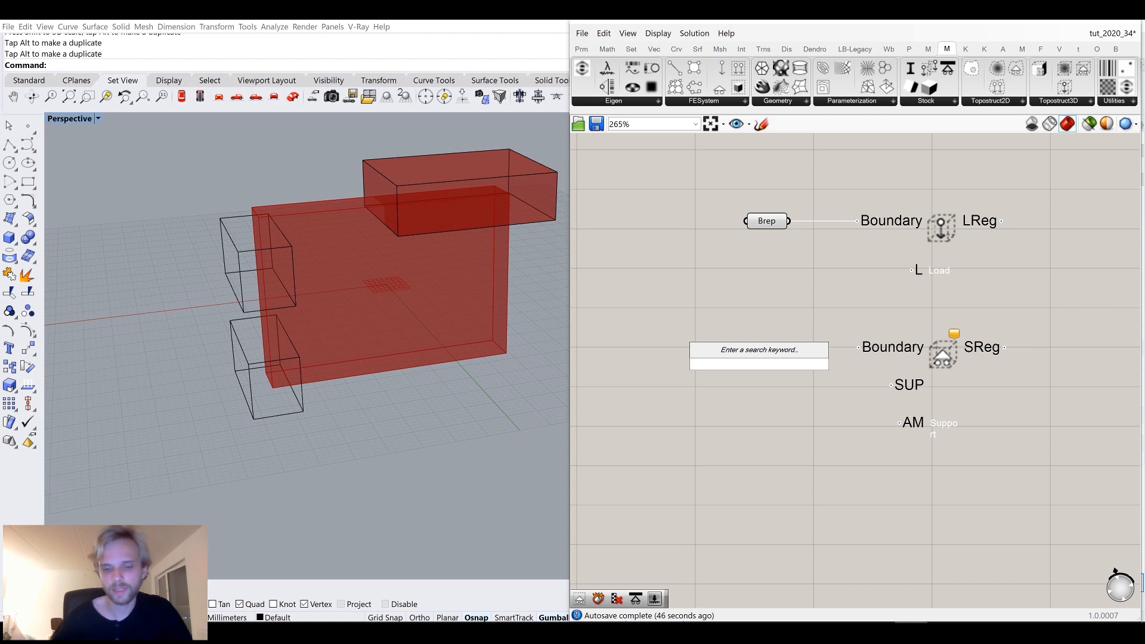
text(bou)
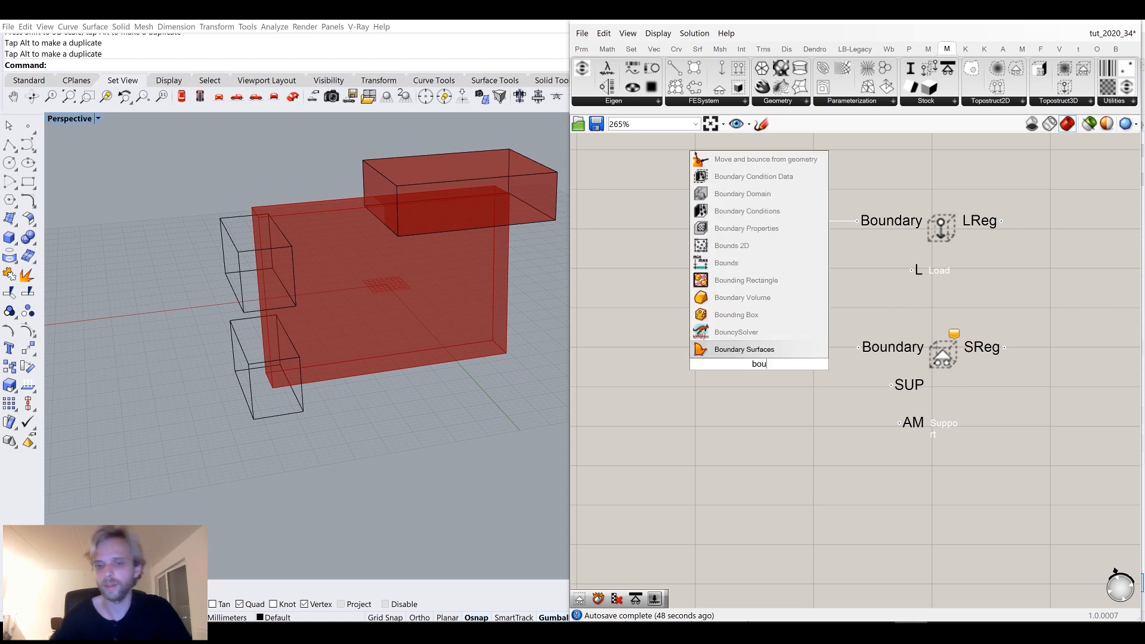
key(BackSpace)
text(re)
key(BackSpace)
key(BackSpace)
key(BackSpace)
text(rep)
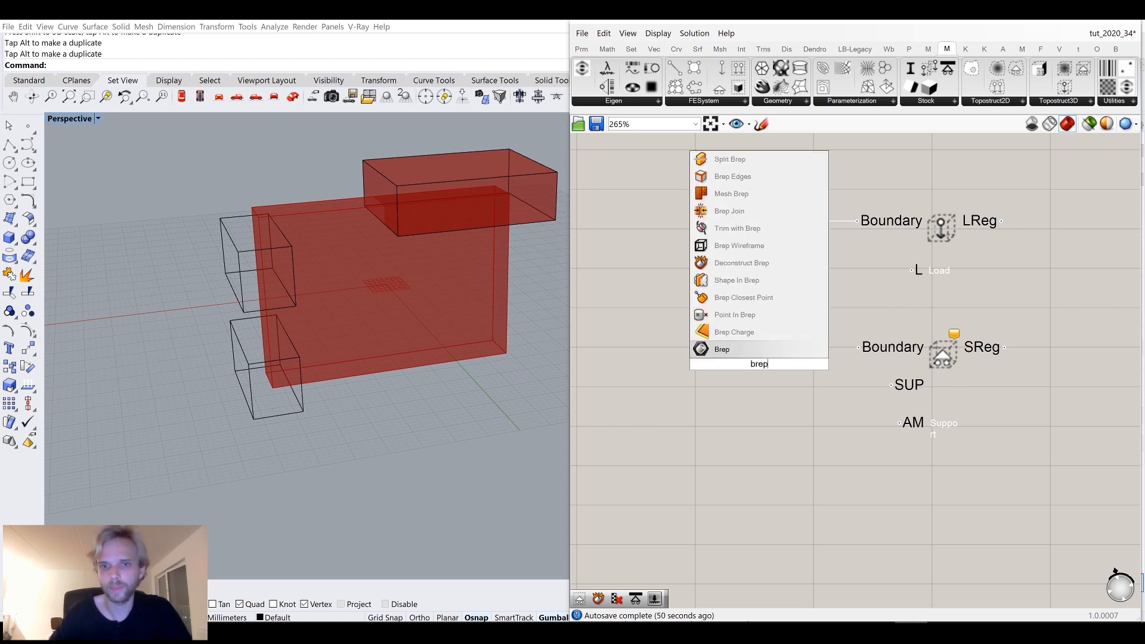
key(Return)
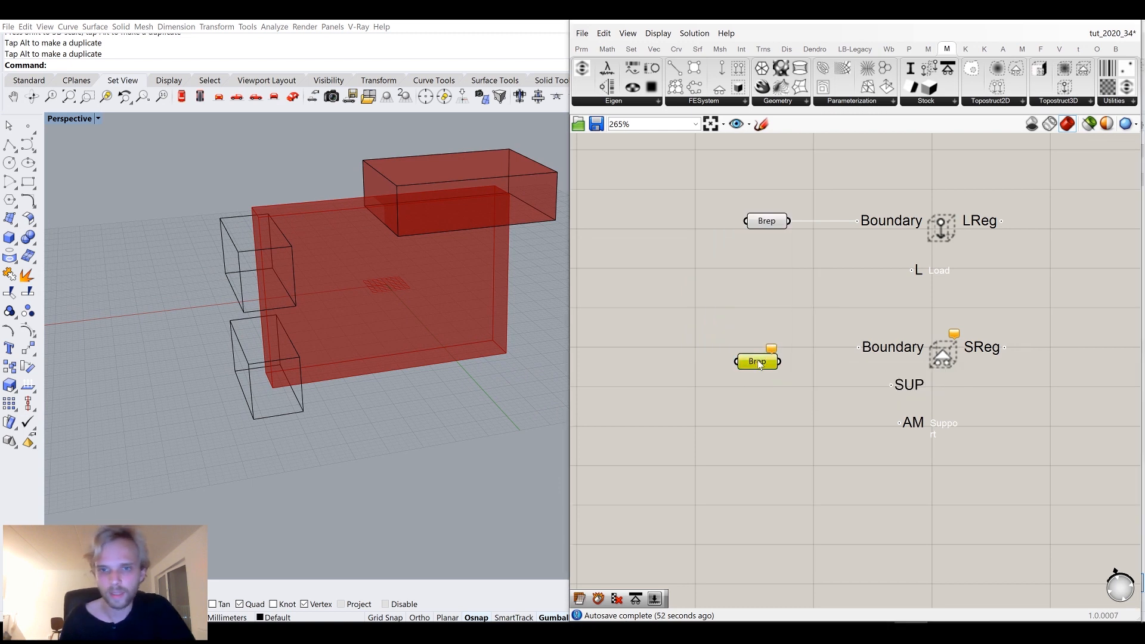
Reference both left-end boxes in the new Brep parameter and connect it to the support region's Boundary input.
right_click(756, 360)
click(784, 514)
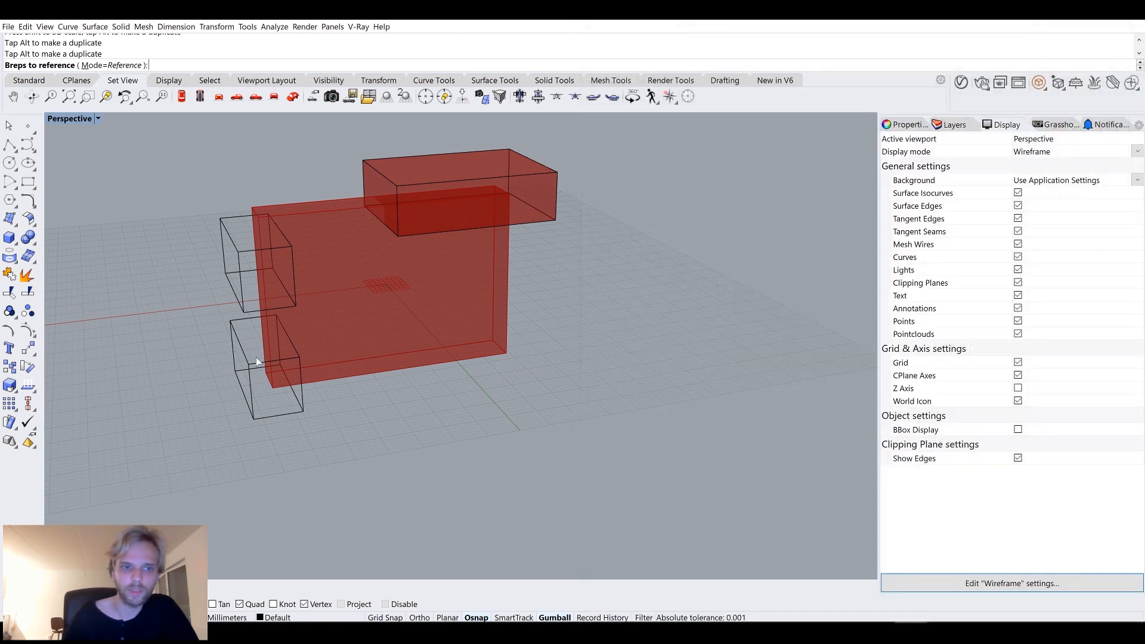
click(258, 361)
click(255, 306)
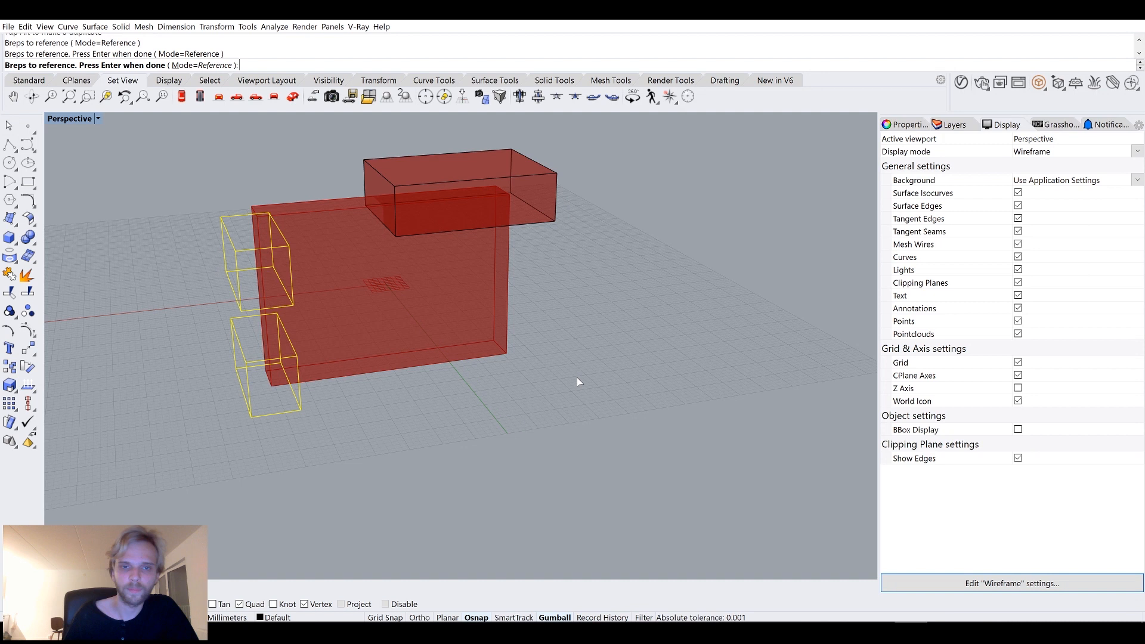
key(Return)
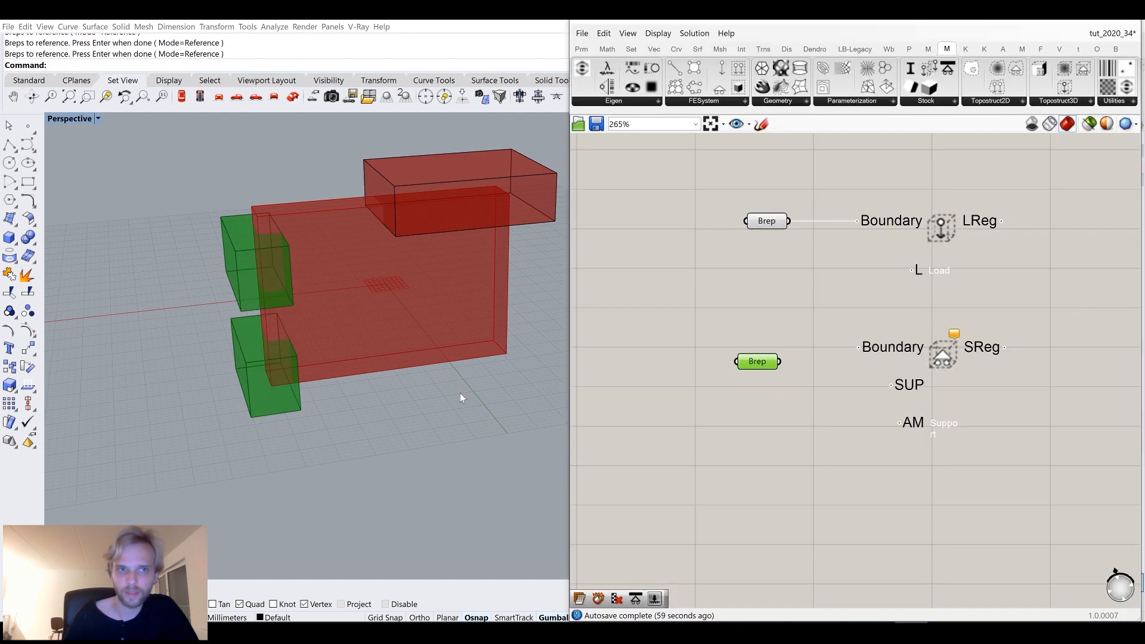
drag(779, 362, 858, 347)
drag(758, 362, 777, 347)
click(779, 442)
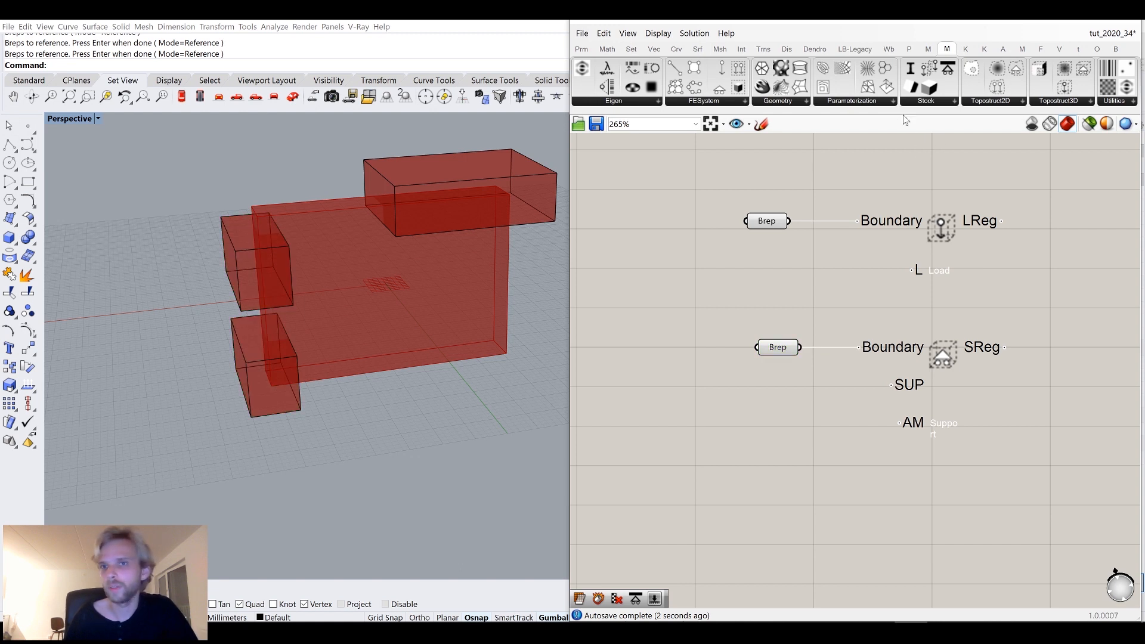
Add a support type component and connect its SUPP output to the support region's SUP input.
click(919, 102)
click(936, 194)
click(697, 520)
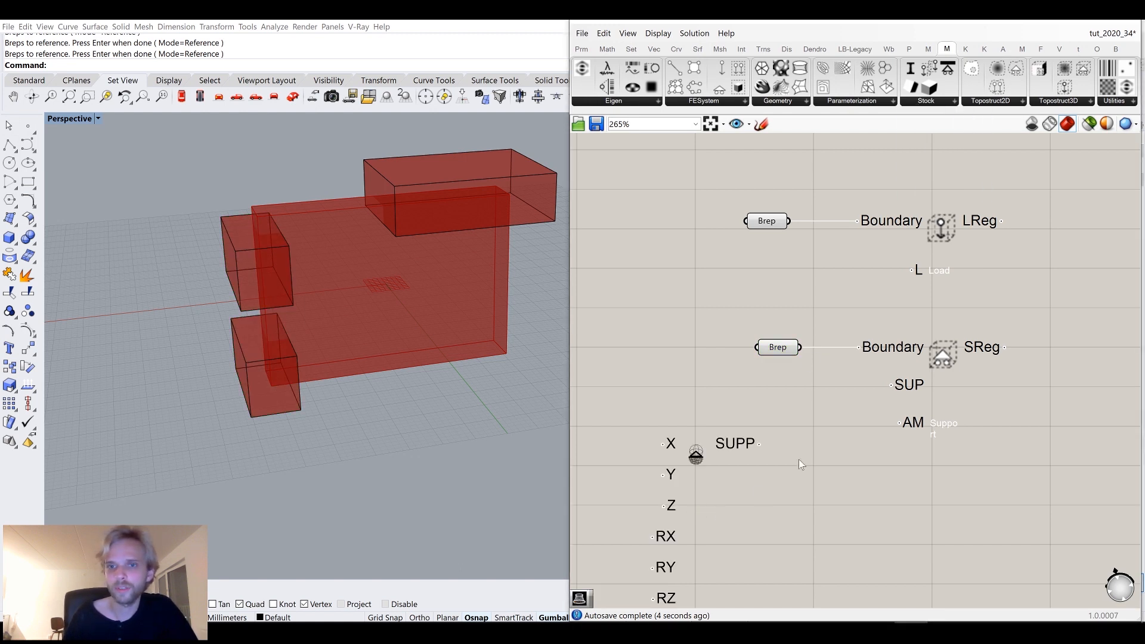
drag(787, 429, 886, 393)
drag(719, 459, 769, 406)
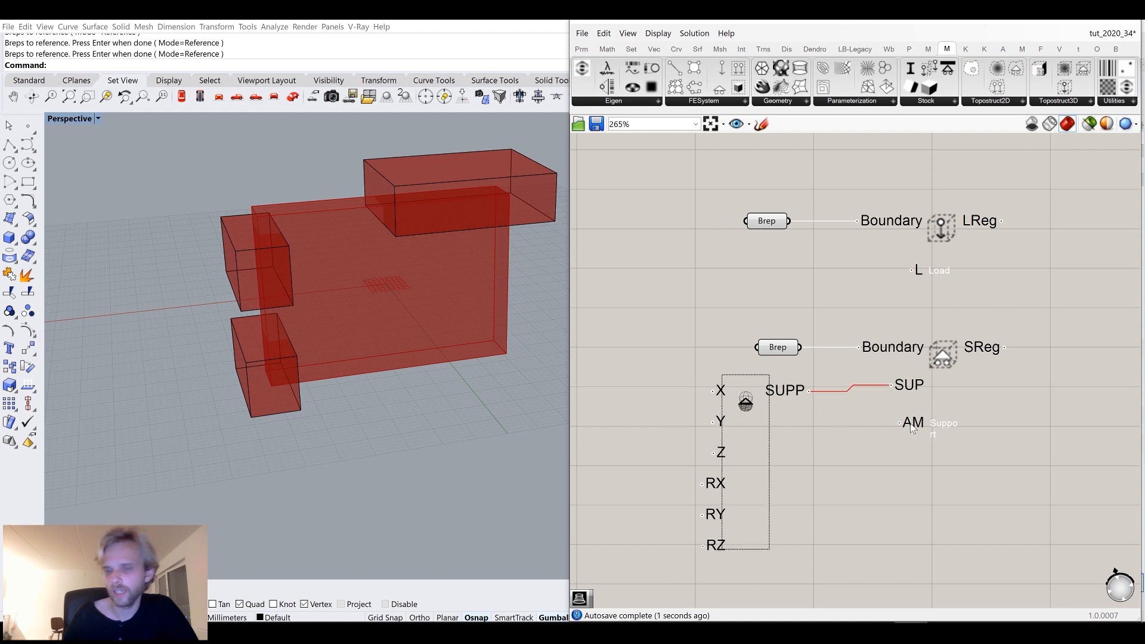
mouse_move(917, 425)
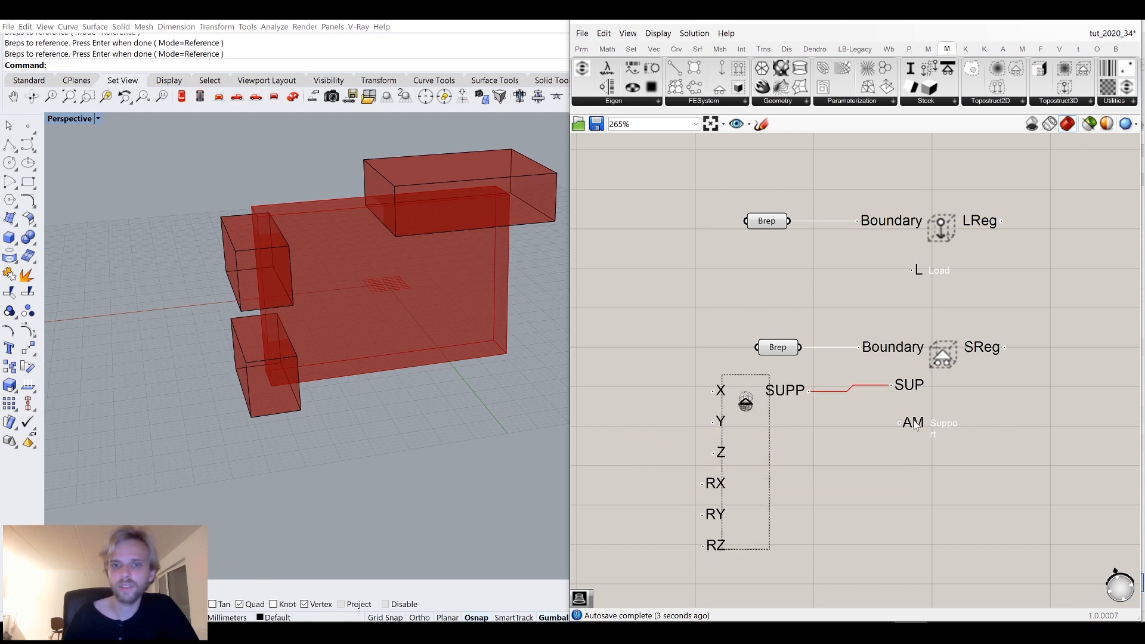
Add a Topostruct 3D model component and connect the boundary, load and support regions to its M input.
scroll(895, 388, down, 3)
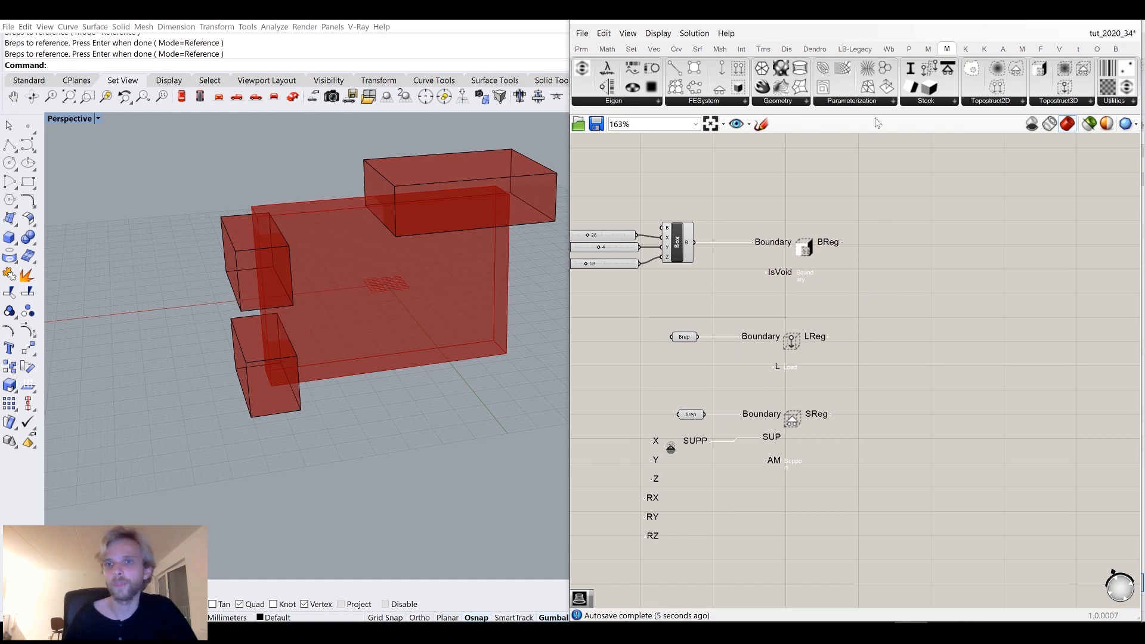
click(727, 103)
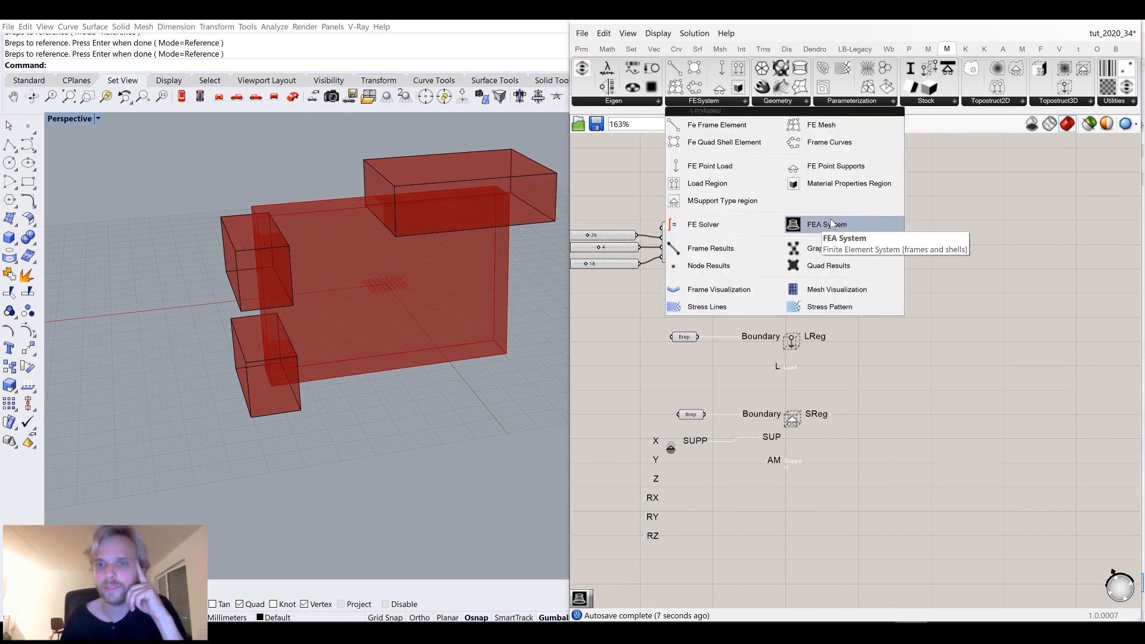
click(1058, 102)
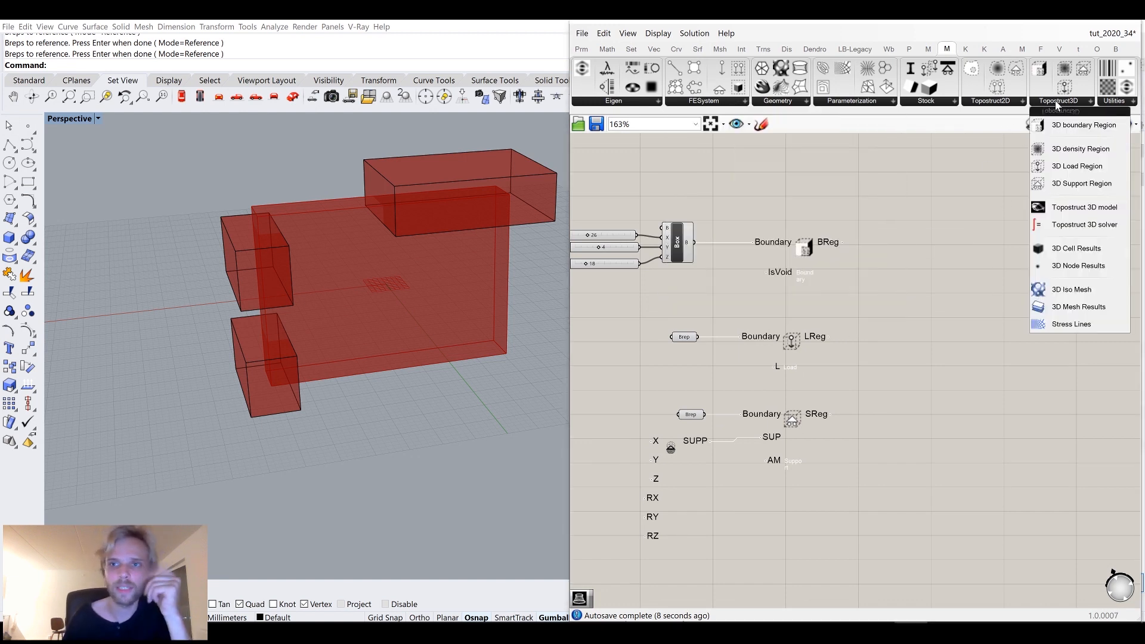
click(1089, 214)
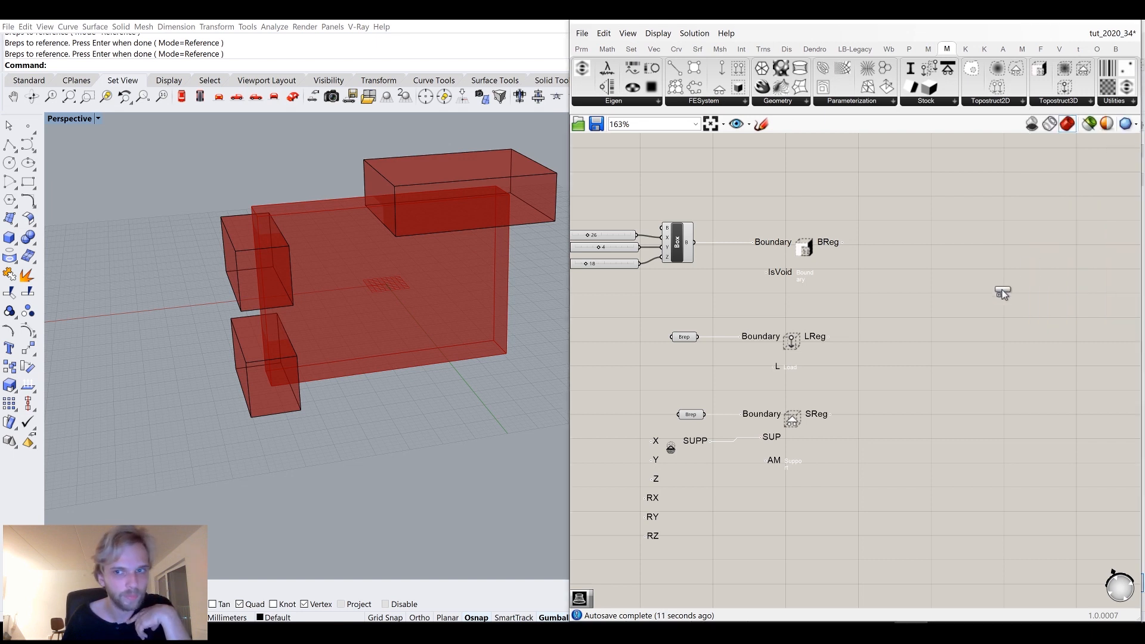
click(941, 343)
drag(839, 245, 947, 311)
shift+drag(831, 414, 946, 311)
drag(966, 351, 1013, 364)
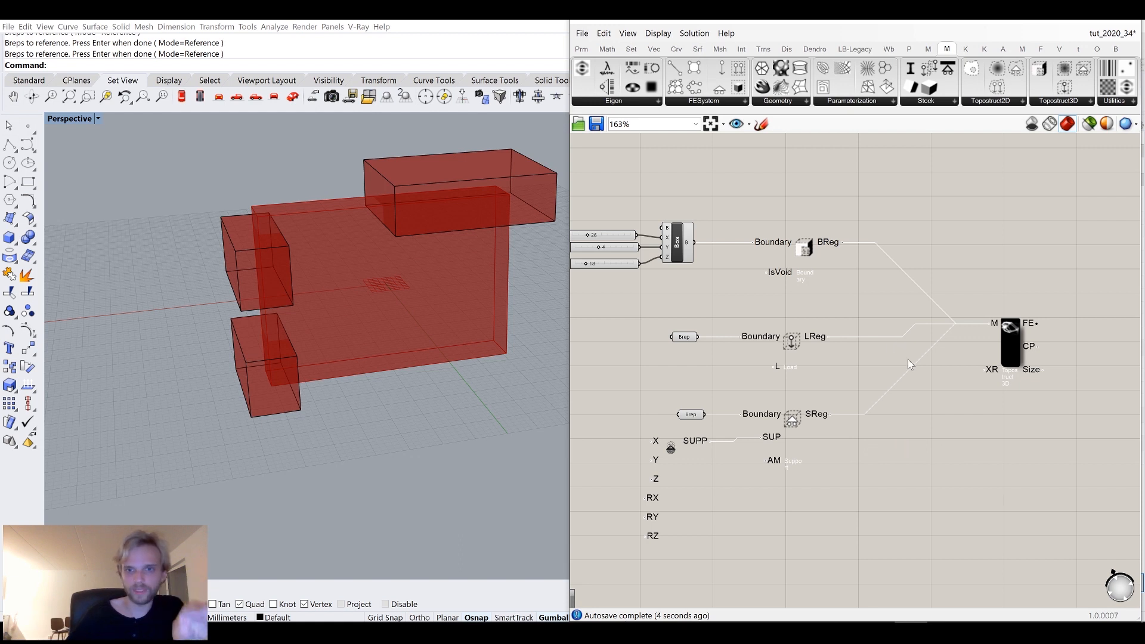
Inspect the error flagged on the Topostruct 3D model component.
scroll(908, 359, up, 3)
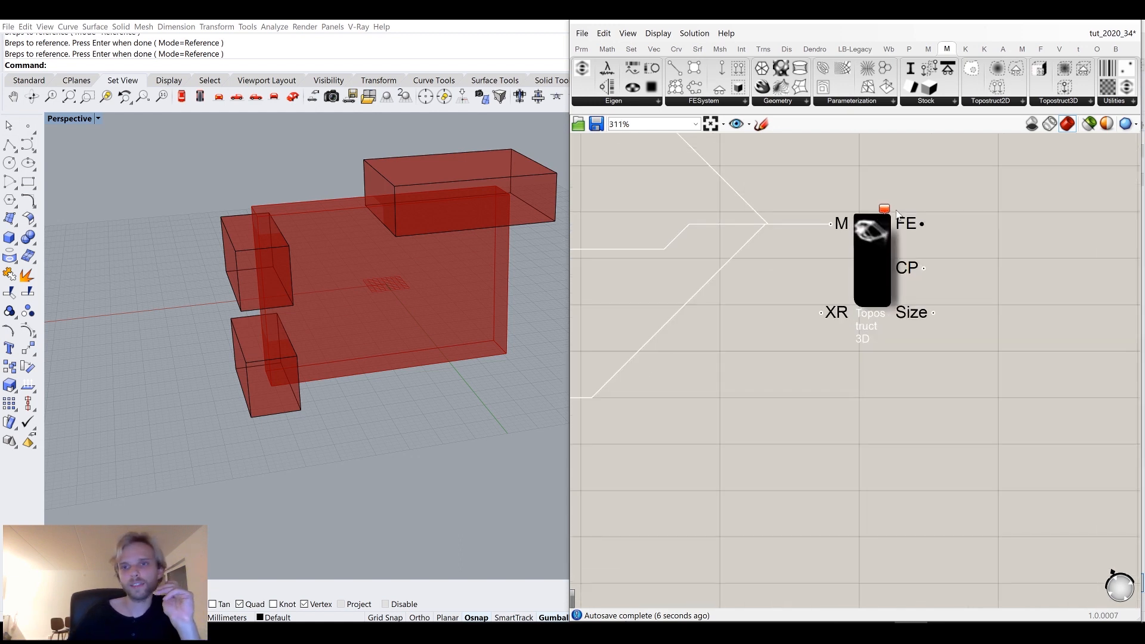
mouse_move(886, 210)
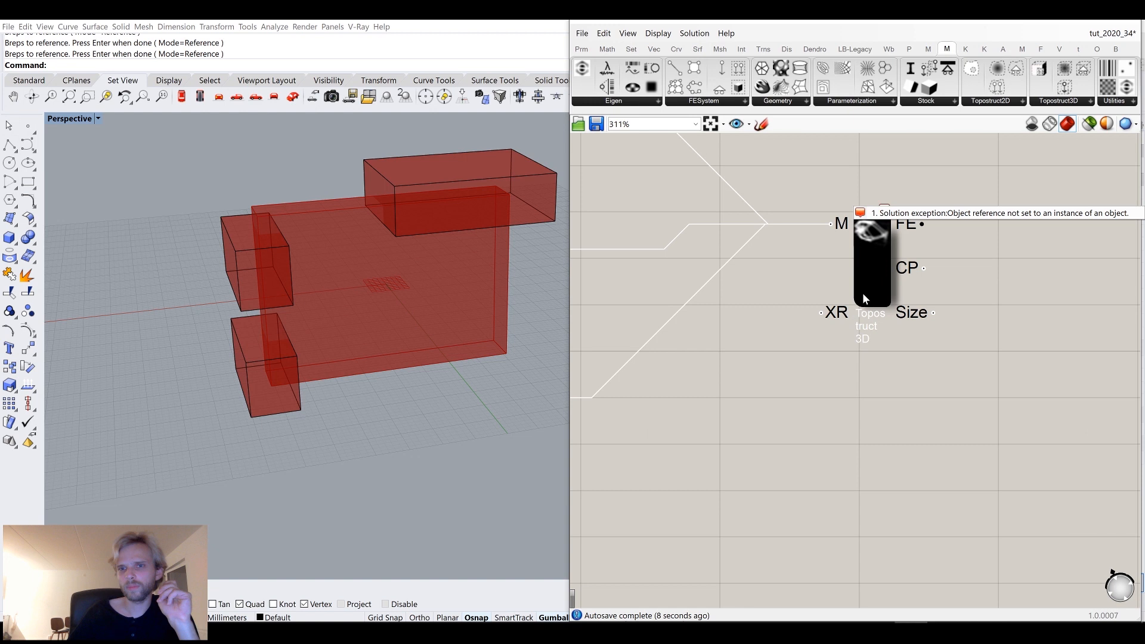
scroll(862, 292, down, 5)
right_drag(746, 317, 886, 310)
scroll(814, 316, up, 2)
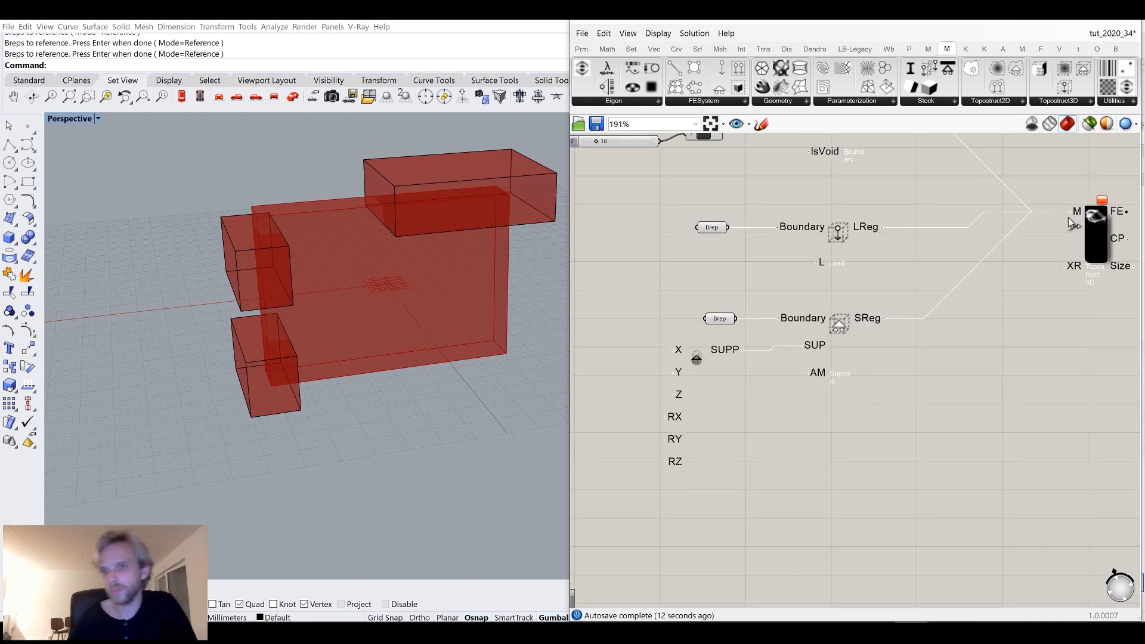
Rearrange the region wires feeding the model component's M input.
drag(1072, 211, 880, 322)
right_drag(1028, 290, 992, 409)
drag(1038, 334, 860, 236)
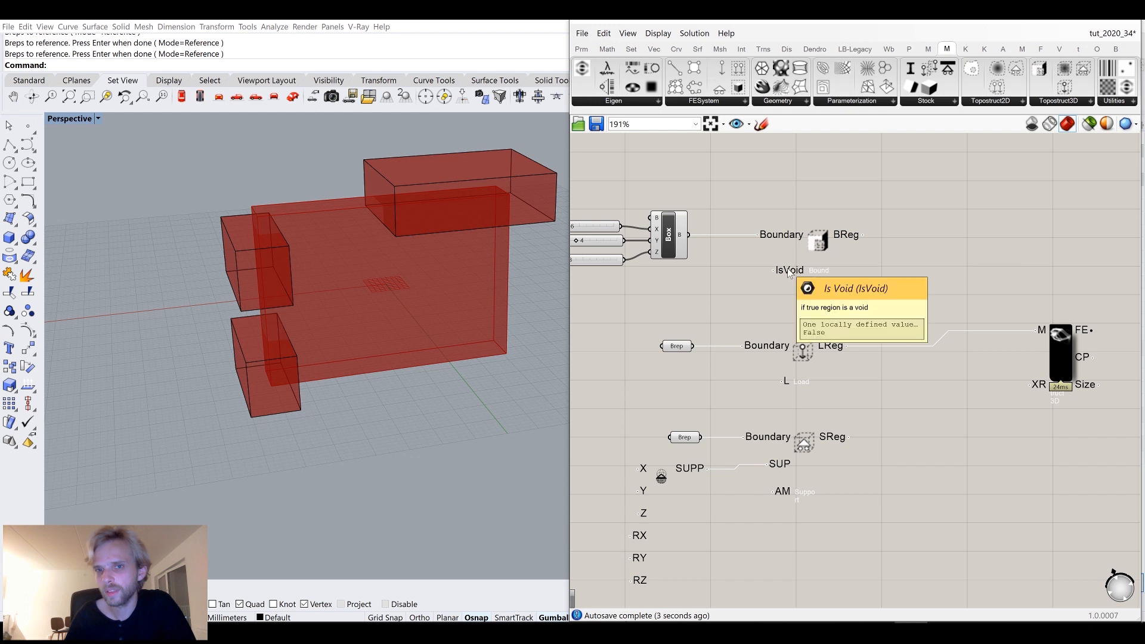
Add a Boolean Toggle for the boundary region's IsVoid input and reconnect the boundary region to the model's M input.
double_click(724, 296)
text(togg)
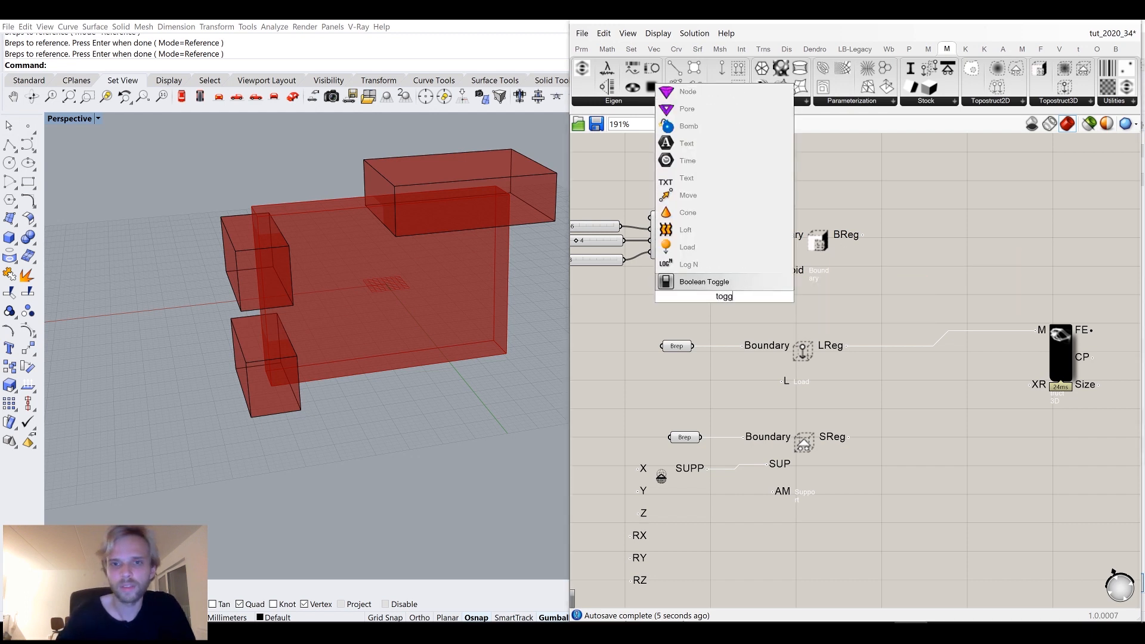
key(Return)
drag(773, 287, 773, 270)
shift+drag(850, 237, 1038, 330)
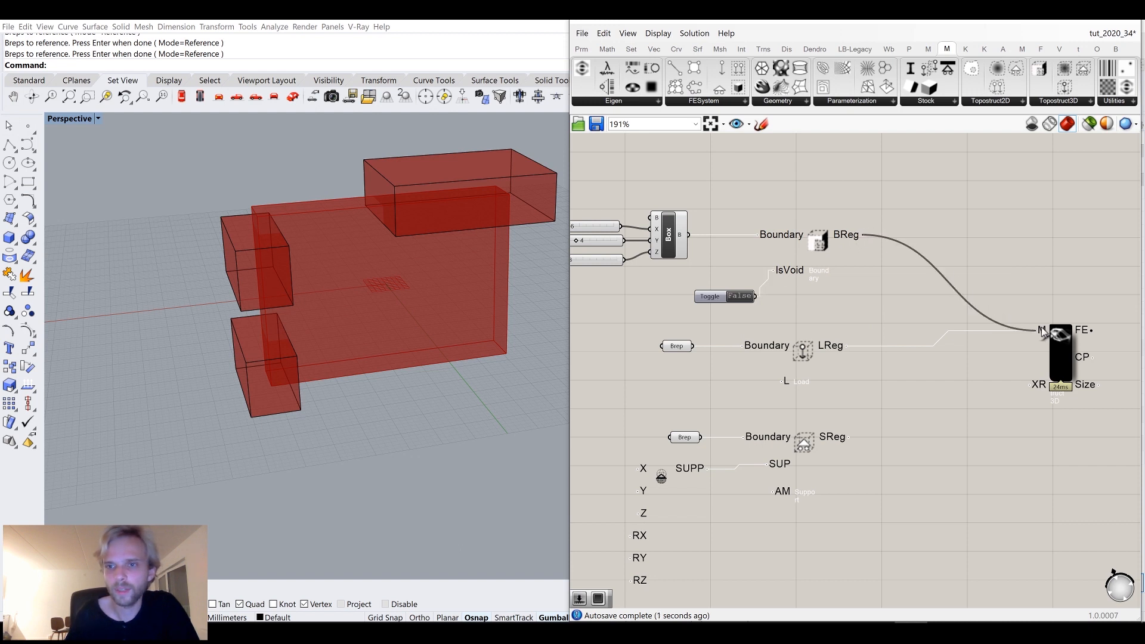
right_drag(702, 260, 788, 287)
Move the box component and its sliders closer to the boundary region.
drag(766, 209, 633, 298)
drag(753, 276, 691, 272)
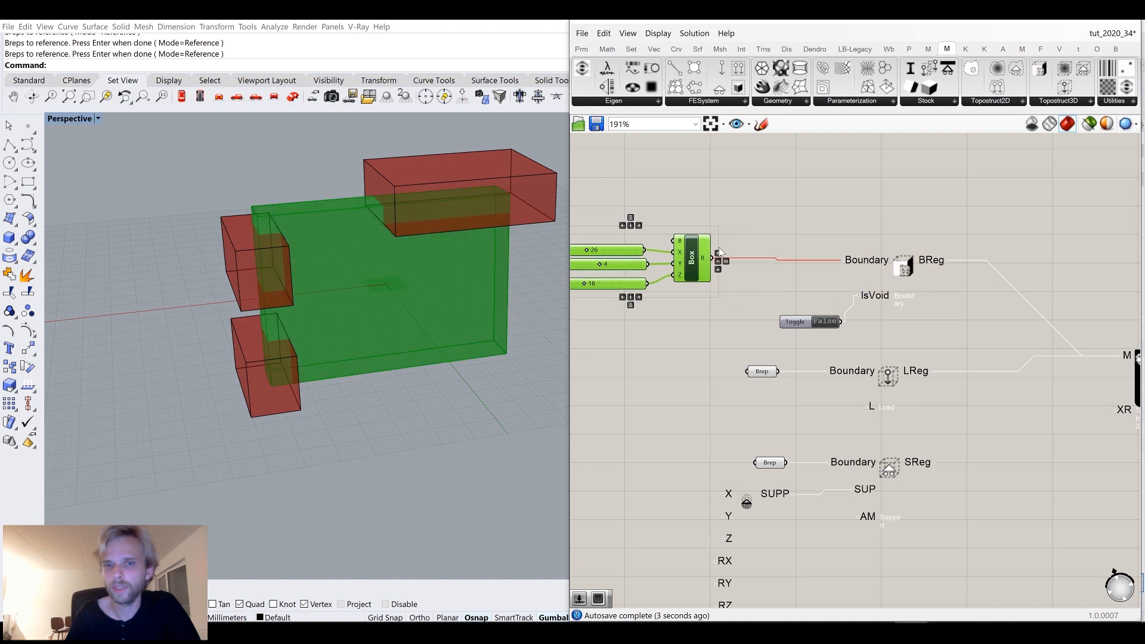
click(804, 222)
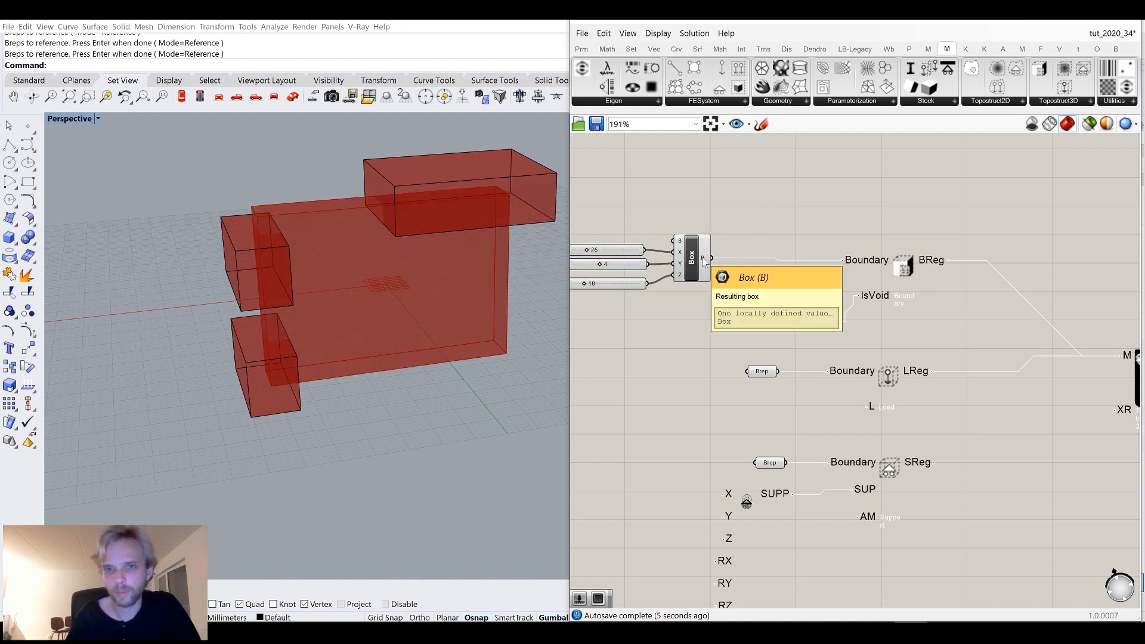
Insert a Brep parameter between the box component and the boundary region's Boundary input.
double_click(769, 209)
text(brep)
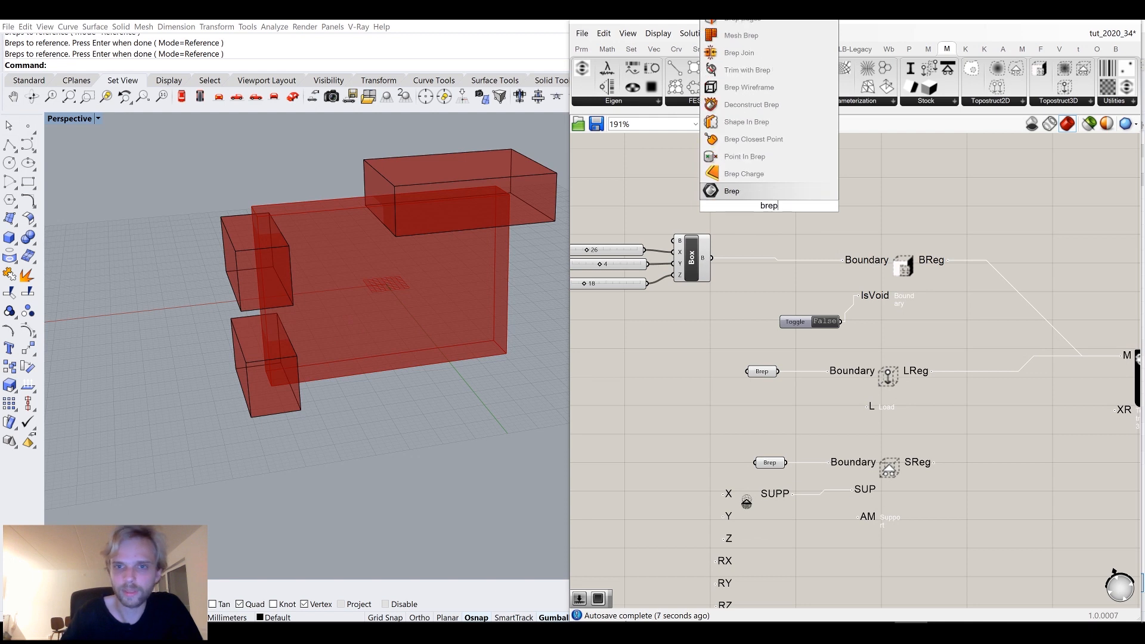
click(746, 197)
drag(710, 259, 841, 260)
right_drag(930, 301, 878, 266)
click(700, 174)
drag(698, 179, 679, 226)
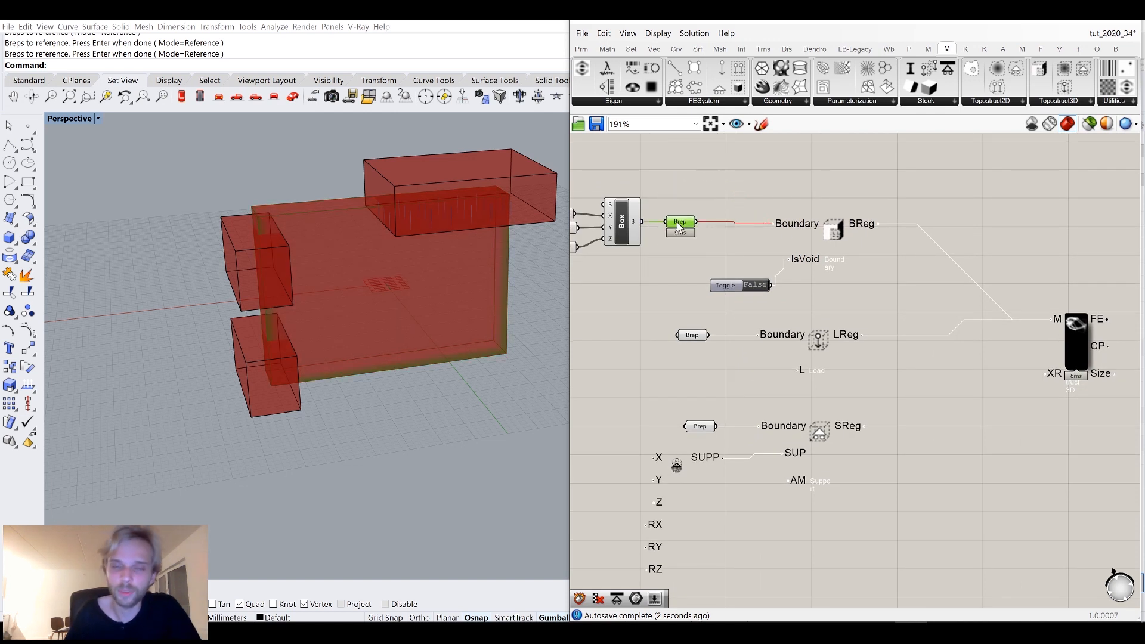
Hide the Brep parameter's preview and tidy the layout of the region components around the model component.
middle_click(648, 210)
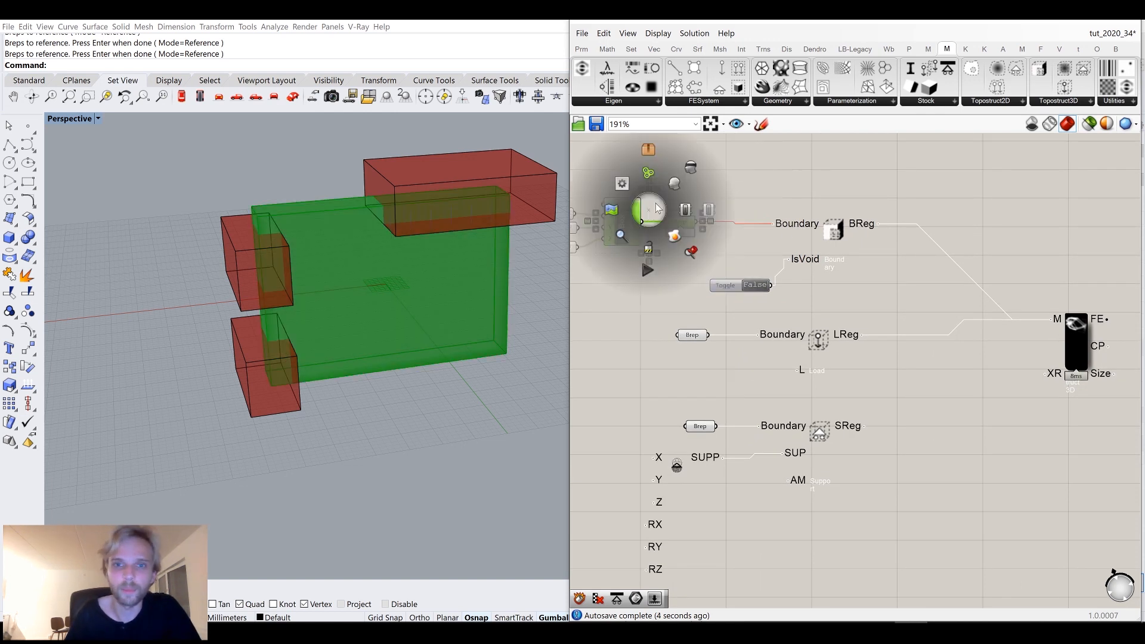
click(691, 166)
right_drag(859, 293, 855, 255)
scroll(766, 254, up, 2)
click(743, 249)
drag(704, 251, 707, 214)
click(853, 249)
scroll(859, 250, down, 3)
right_drag(934, 294, 854, 268)
scroll(826, 308, up, 2)
shift+drag(808, 350, 1031, 224)
right_drag(983, 325, 930, 322)
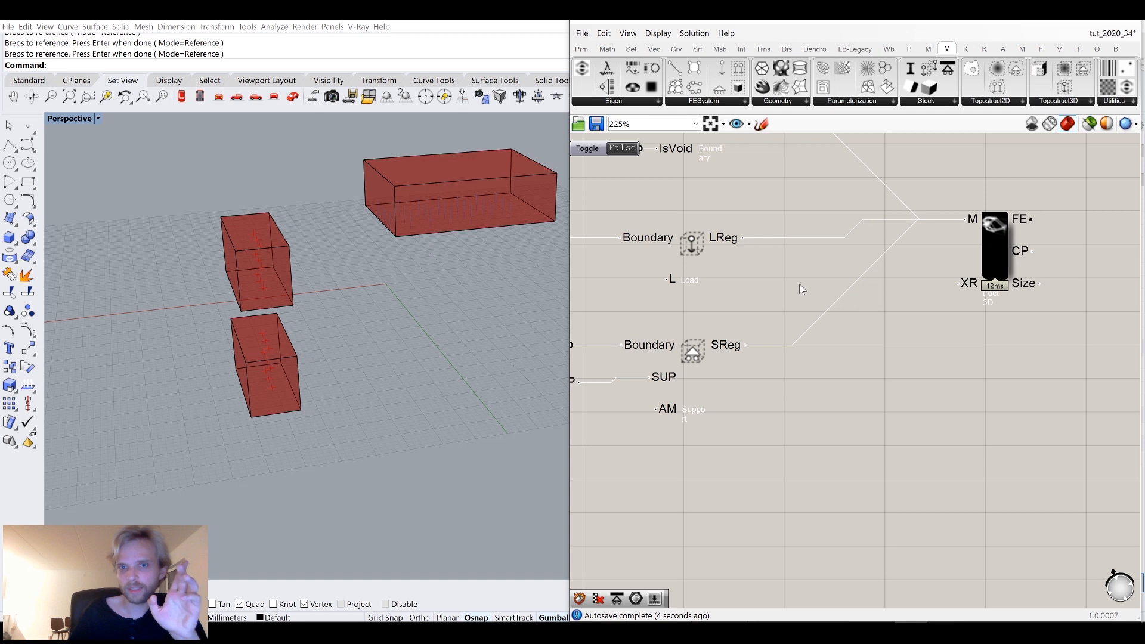
right_drag(801, 289, 936, 380)
Show the Brep parameter's preview again.
middle_click(665, 193)
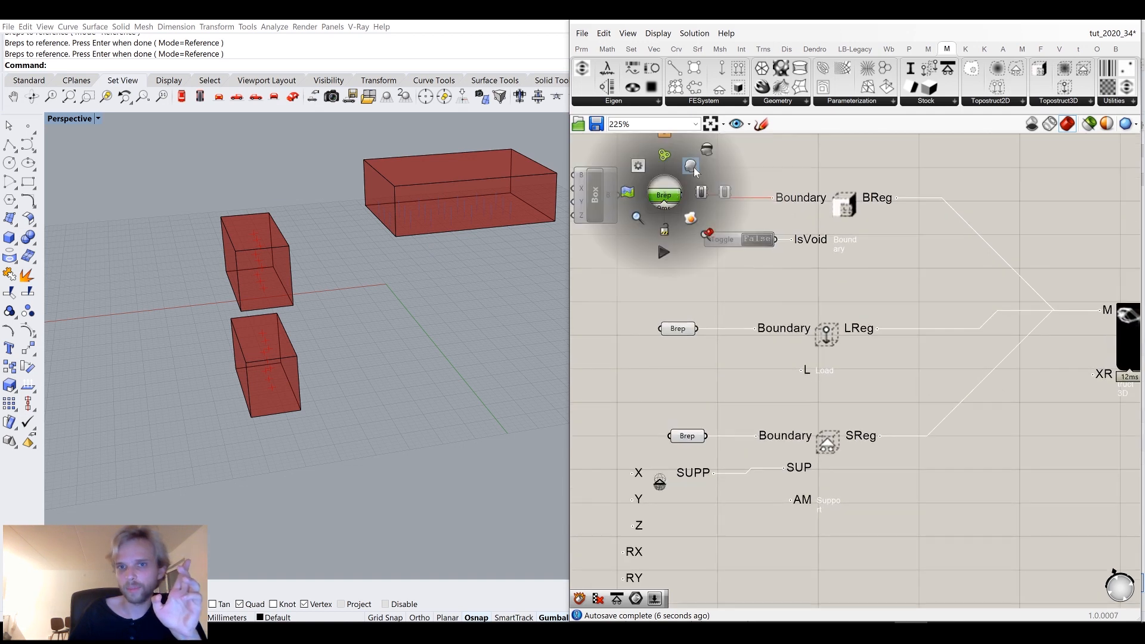
click(694, 168)
click(1031, 443)
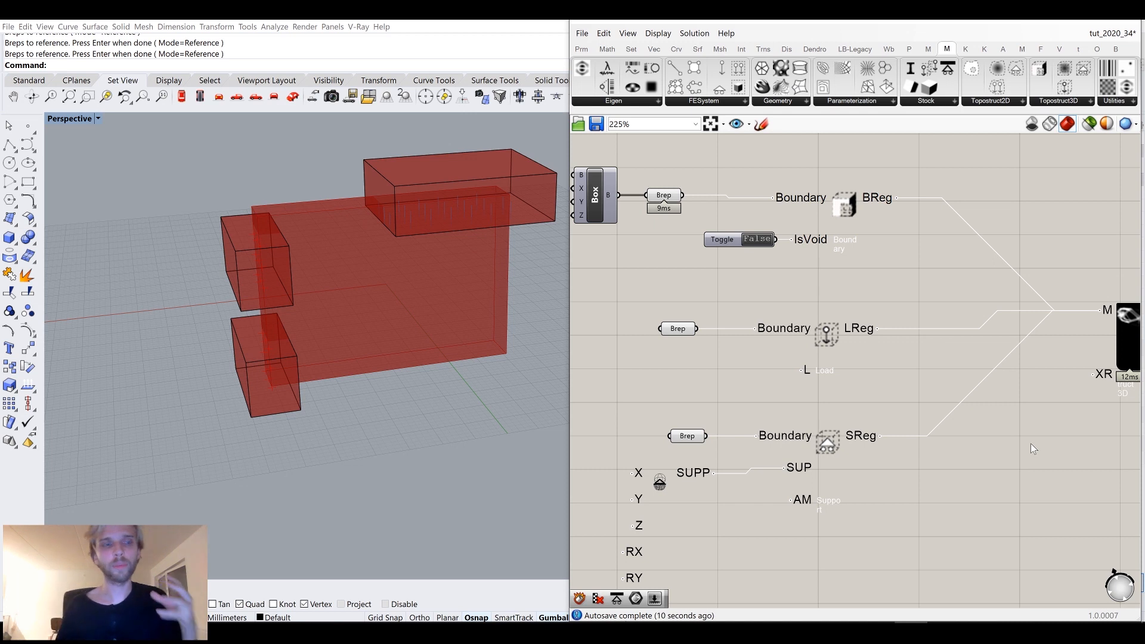
Add a number slider named XResolution set to 16 and connect it to the model's XR input.
right_drag(1092, 458, 875, 363)
scroll(869, 305, up, 1)
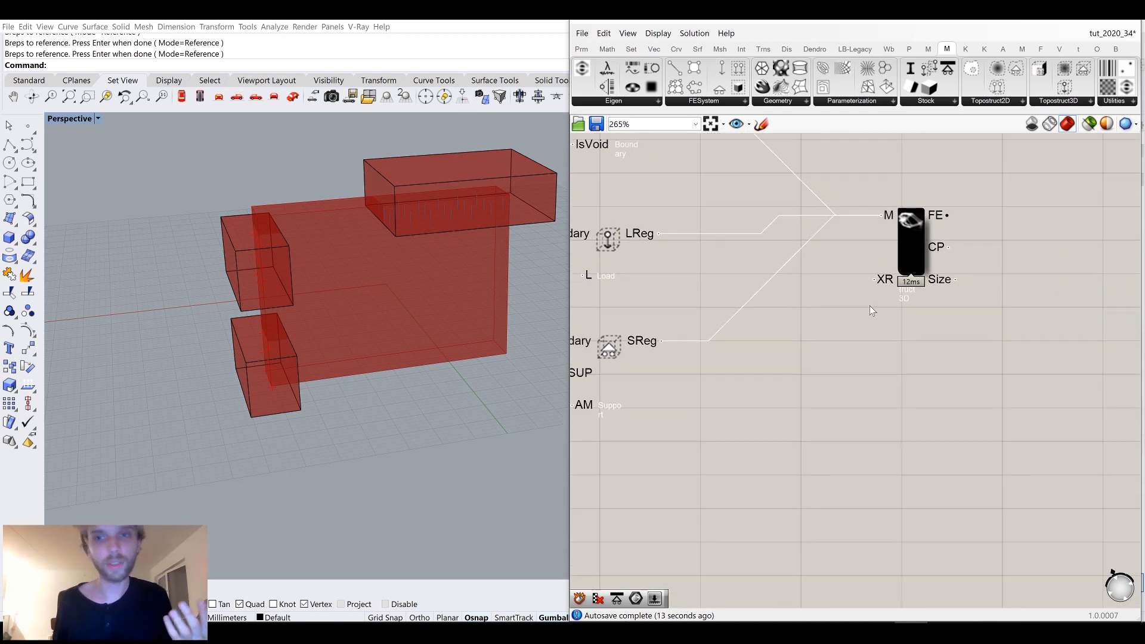
scroll(869, 305, up, 1)
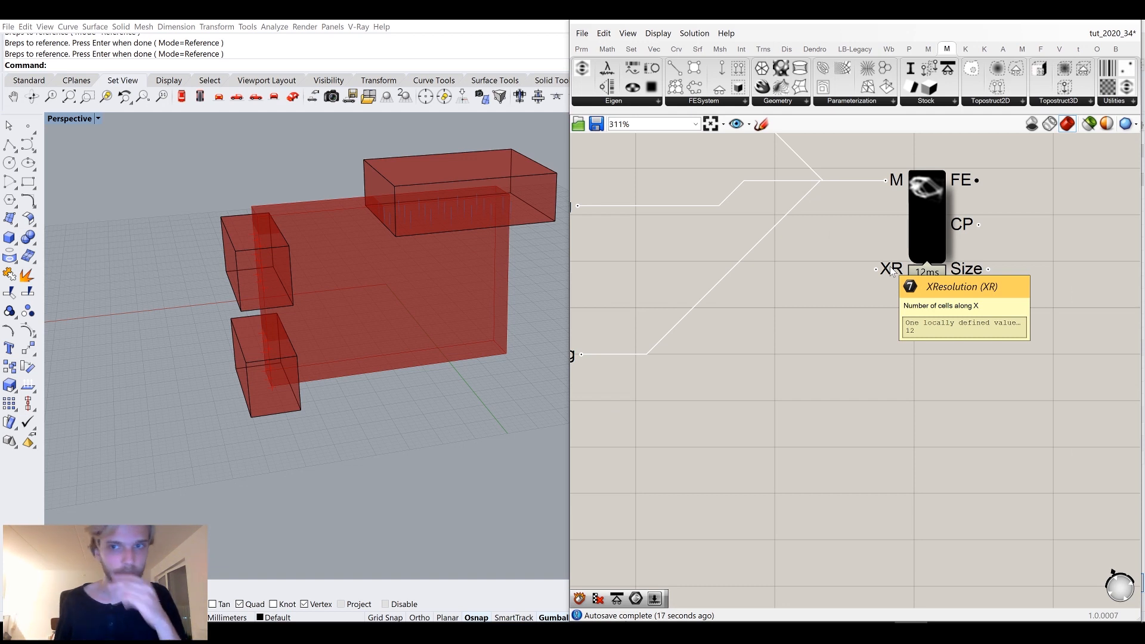
double_click(807, 395)
text(1)
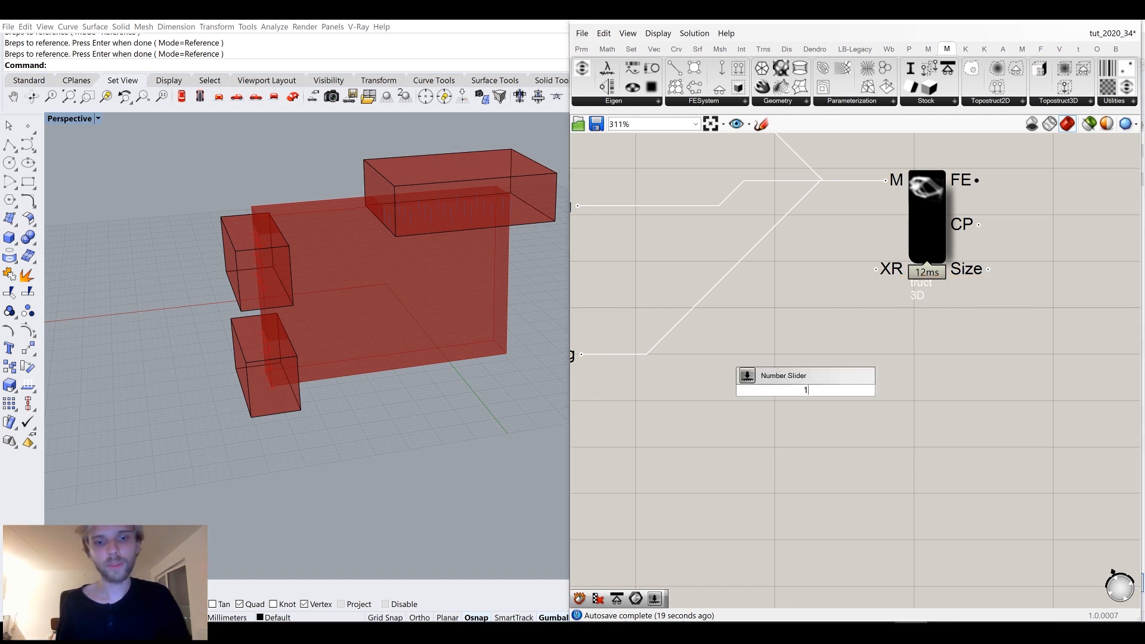
key(Return)
drag(886, 391, 876, 269)
drag(828, 394, 787, 266)
click(810, 362)
Orbit and zoom the Rhino view to examine the load and support boxes against the design domain.
right_drag(427, 300, 448, 358)
scroll(403, 191, up, 6)
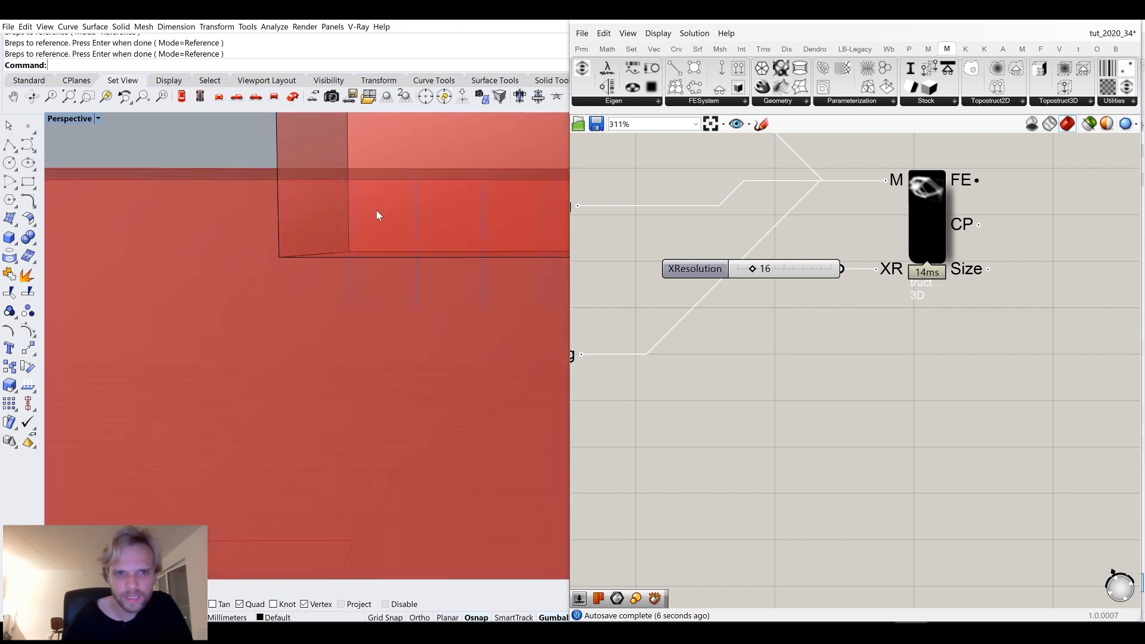
scroll(351, 191, up, 3)
scroll(358, 298, down, 3)
right_drag(364, 289, 317, 199)
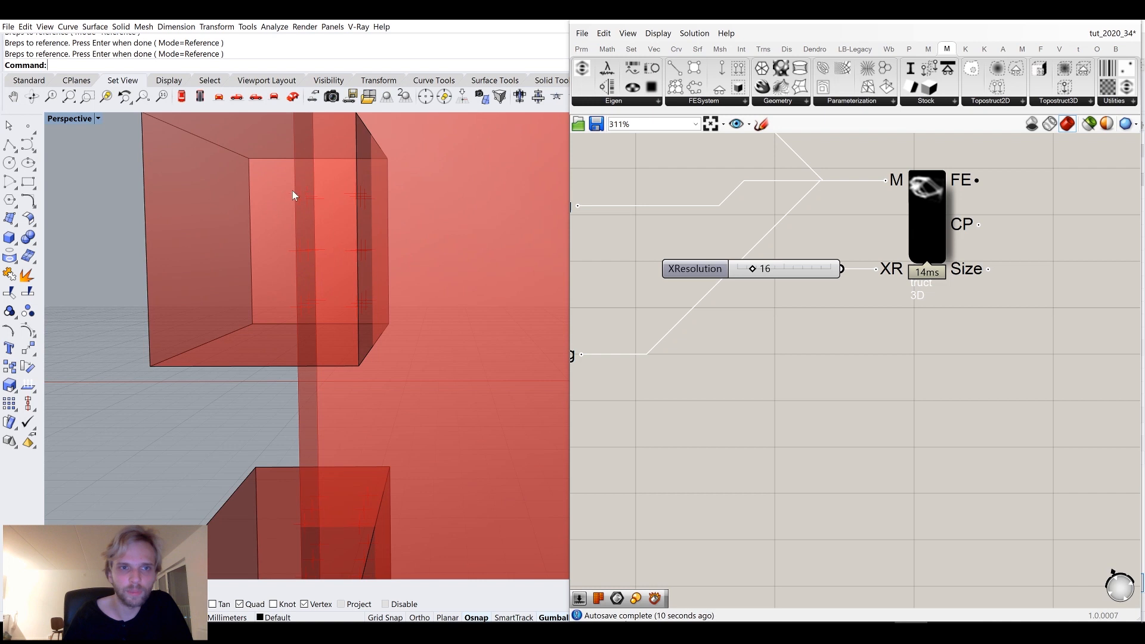
scroll(292, 191, up, 4)
scroll(285, 196, down, 5)
scroll(306, 213, down, 4)
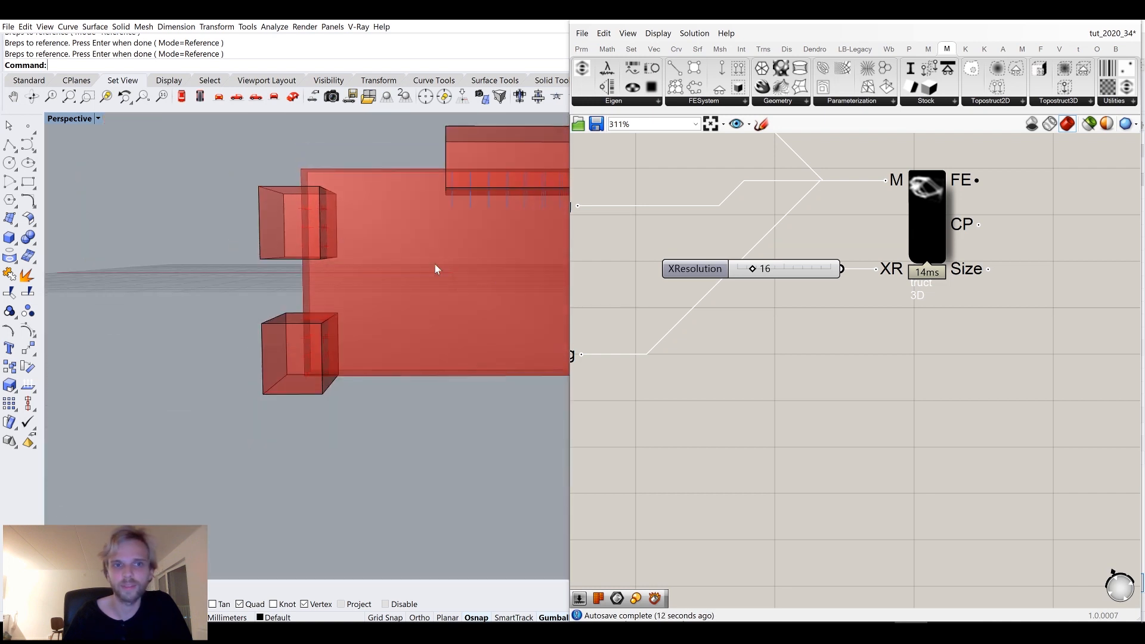
scroll(698, 254, down, 5)
drag(769, 497, 610, 242)
middle_click(610, 242)
click(654, 199)
click(674, 238)
Try to move the top load box with the gumball and undo the gumball rotation.
right_drag(402, 217, 406, 177)
click(406, 177)
drag(405, 171, 376, 213)
right_drag(376, 213, 350, 220)
drag(443, 241, 426, 258)
key(ctrl+z)
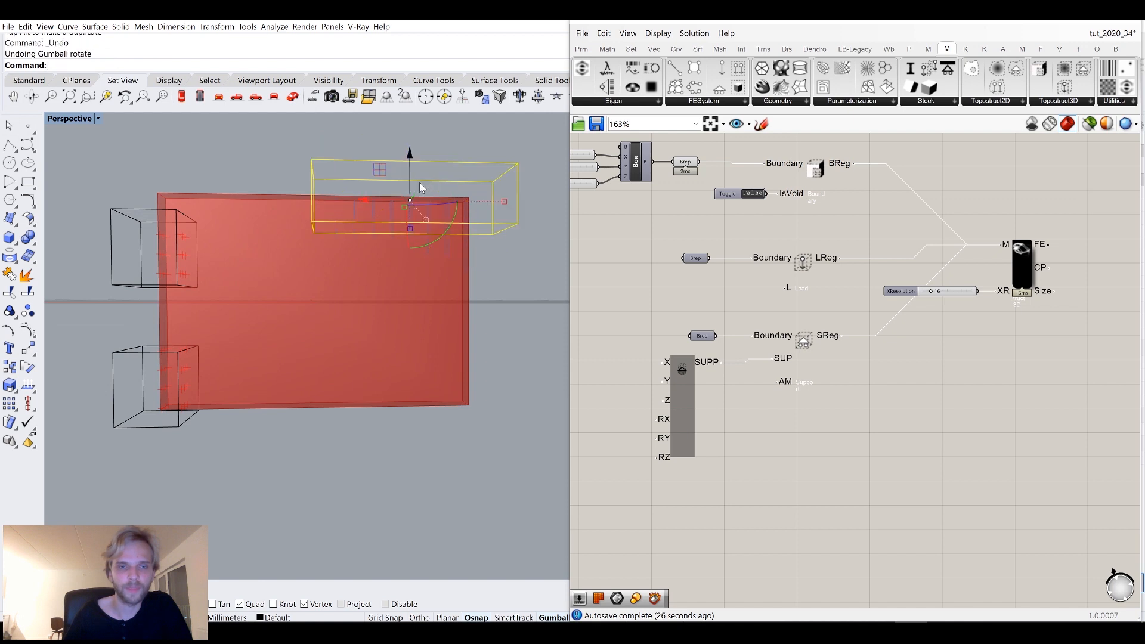
click(487, 130)
Examine the model component's XR and Size inputs.
right_drag(1134, 265, 929, 301)
scroll(839, 284, up, 3)
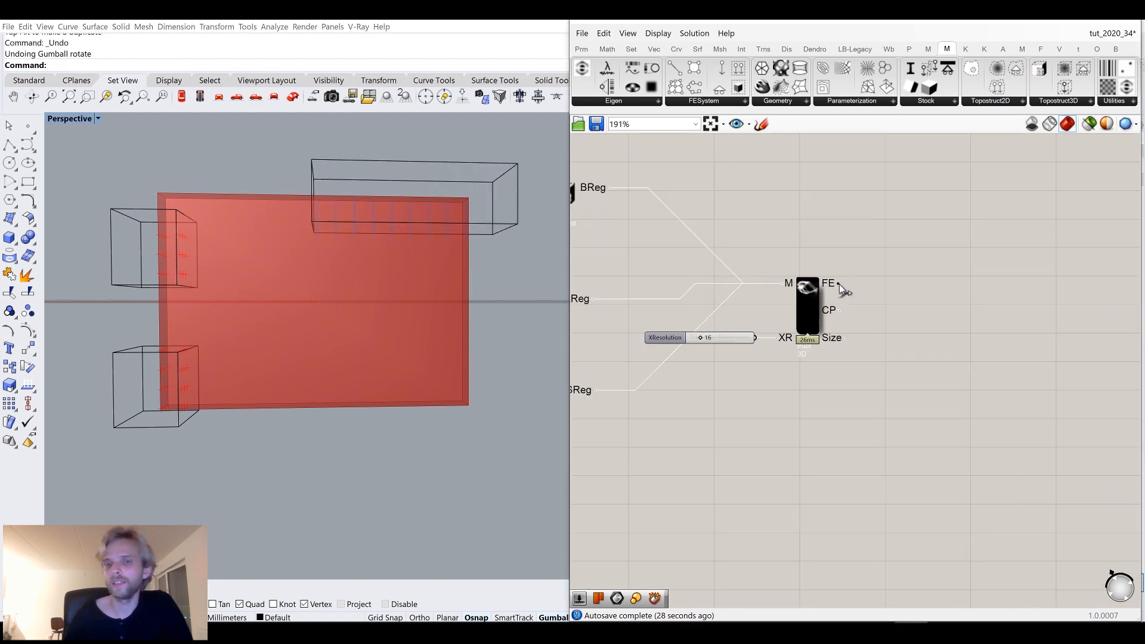
mouse_move(831, 325)
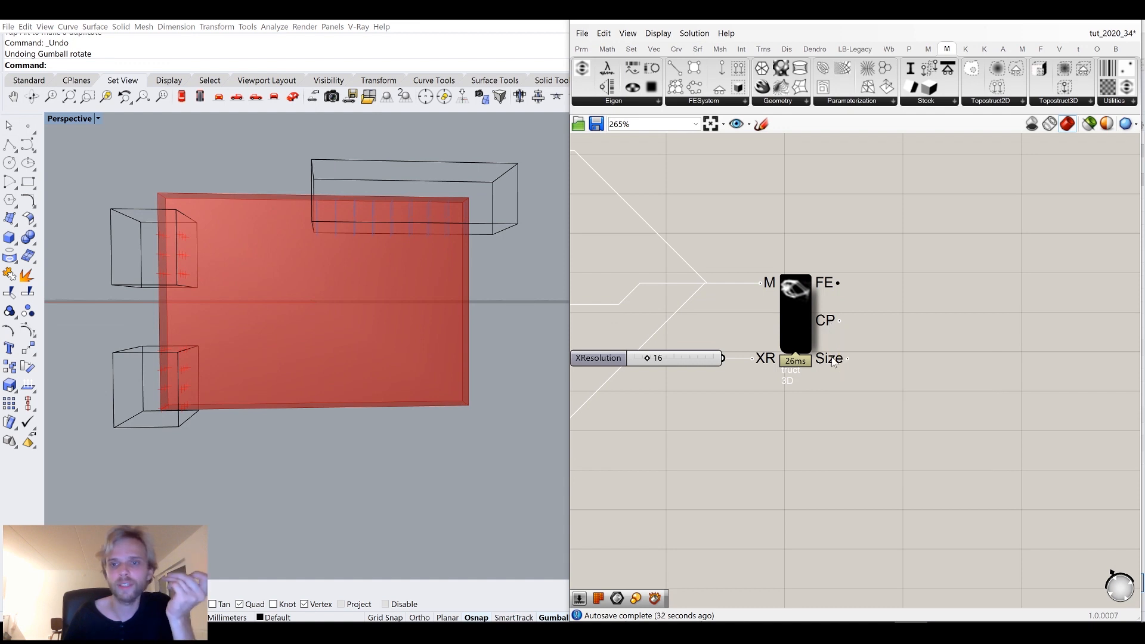
mouse_move(834, 365)
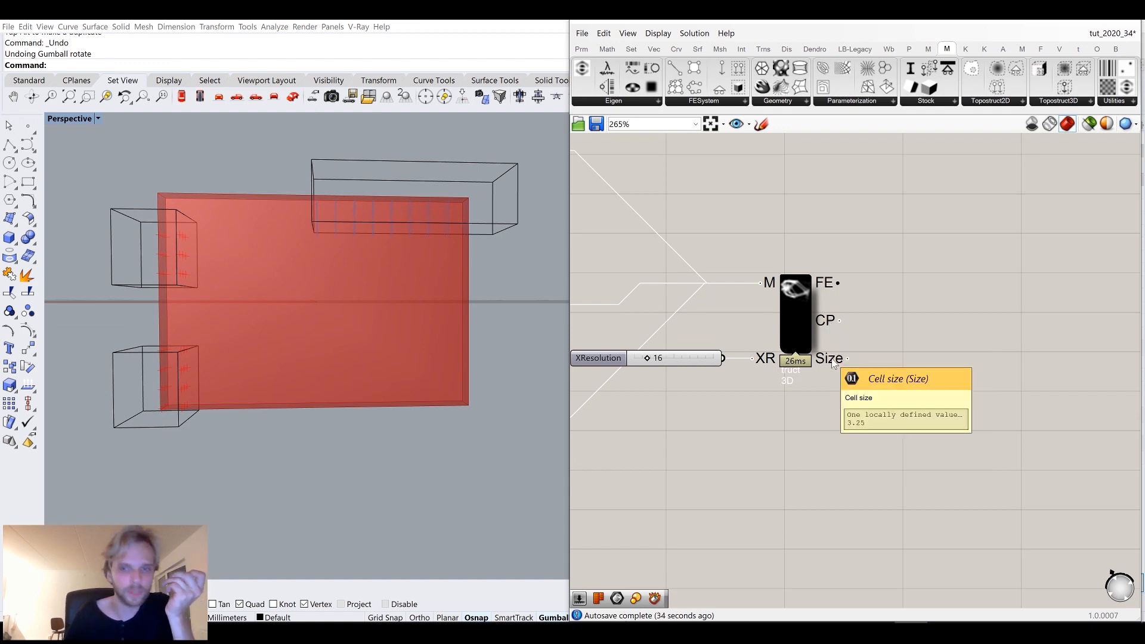
Add a Topostruct 3D solver and connect the model's FE output to its FE input.
right_drag(954, 208, 886, 217)
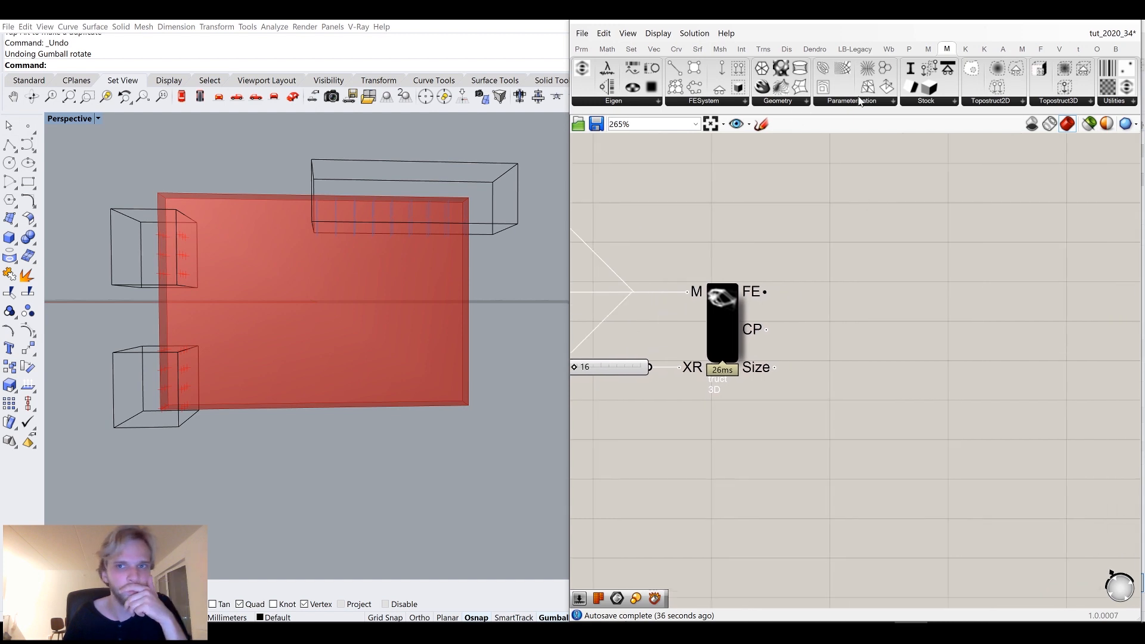
click(1055, 100)
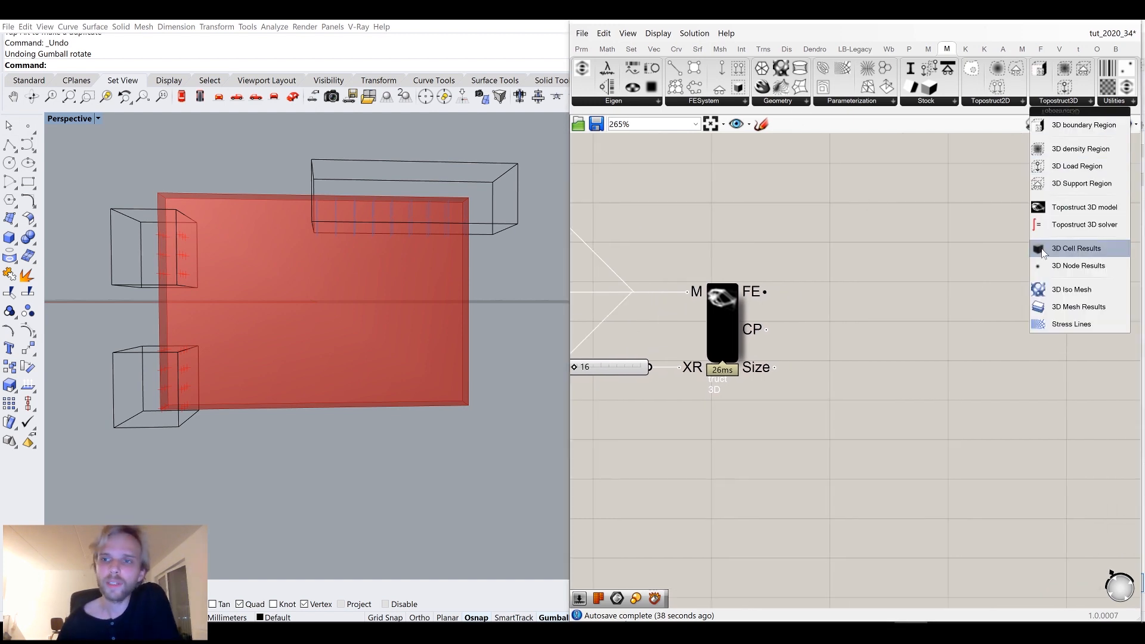
drag(1075, 232, 964, 371)
drag(965, 325, 1014, 405)
right_drag(967, 341, 933, 271)
drag(762, 217, 934, 201)
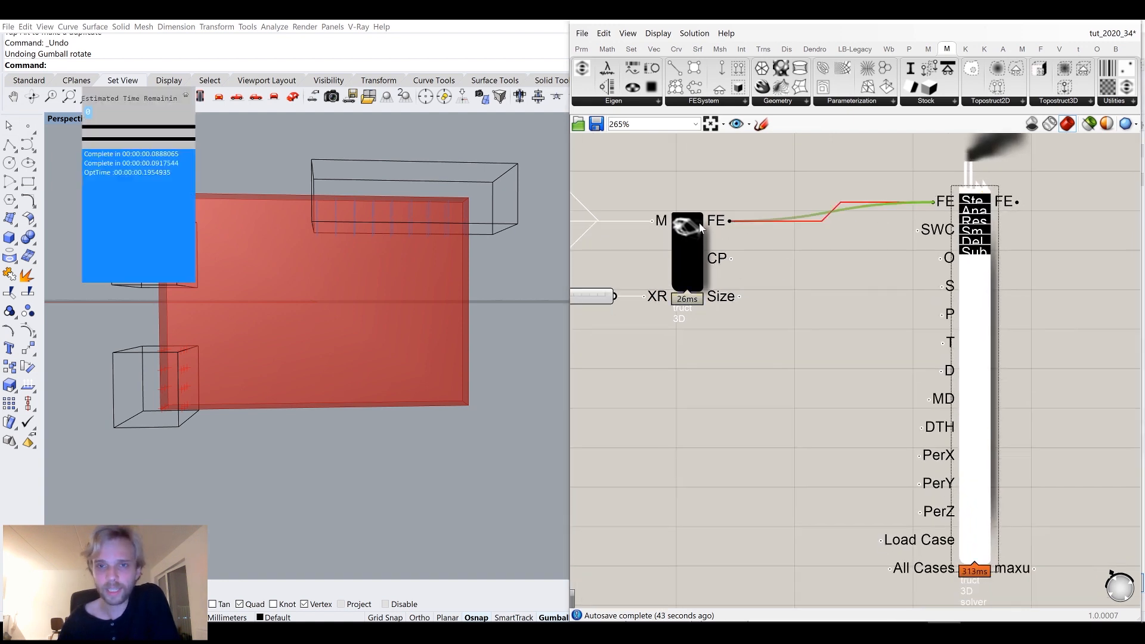
Add a number slider set to 4 and connect it to the solver's optimisation iterations input.
drag(980, 318, 1005, 337)
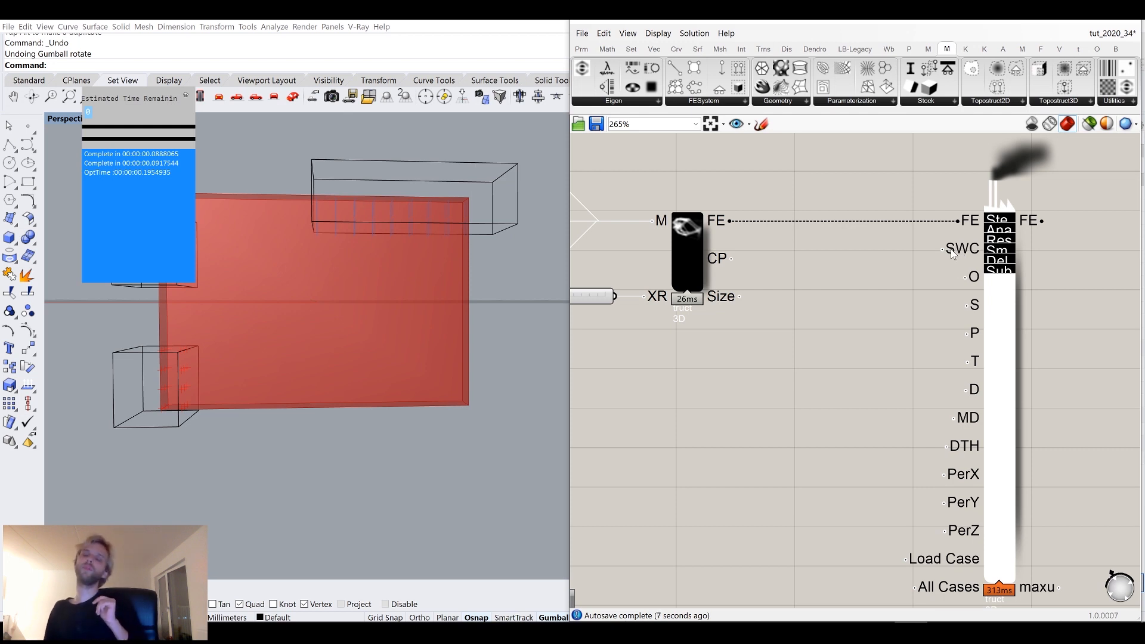
mouse_move(969, 253)
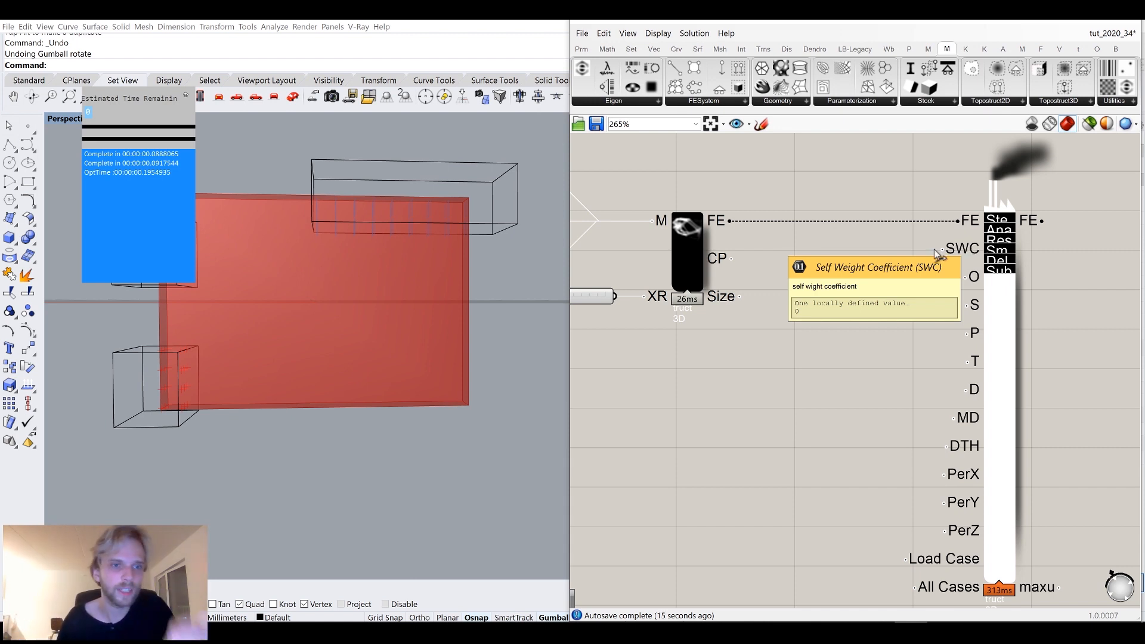
click(186, 96)
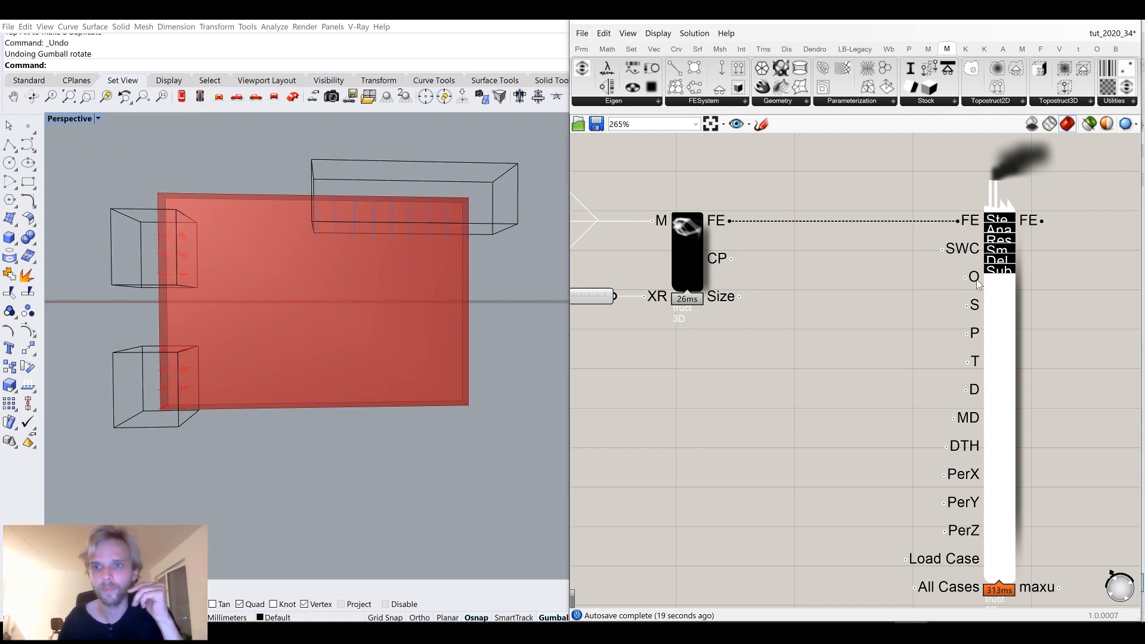
mouse_move(975, 279)
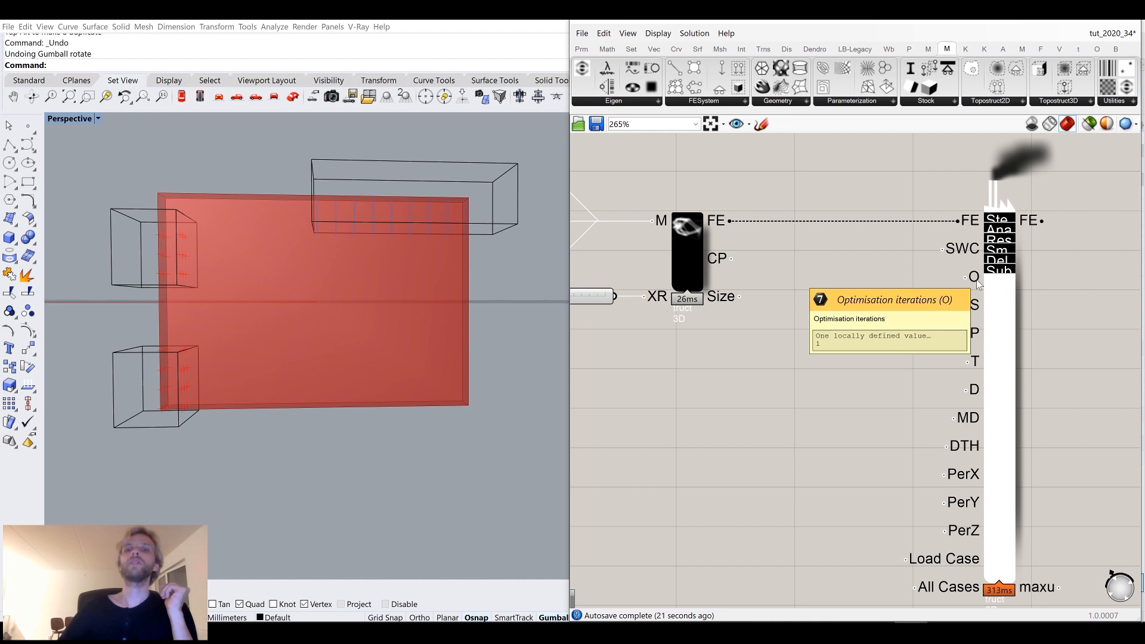
double_click(859, 343)
text(4)
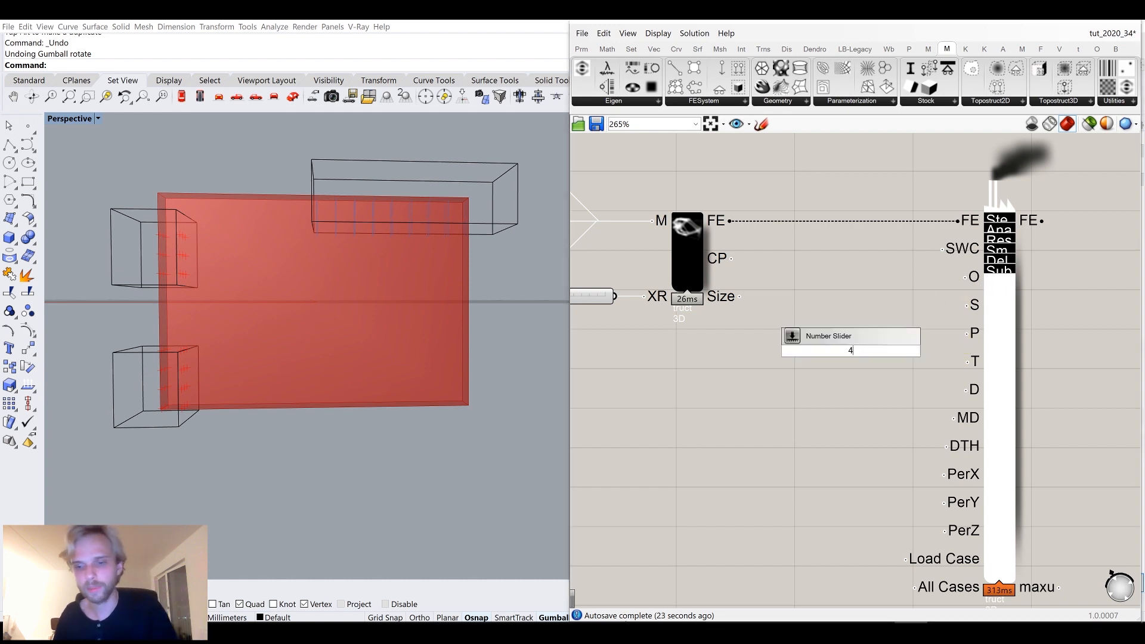
key(Return)
drag(964, 285, 963, 285)
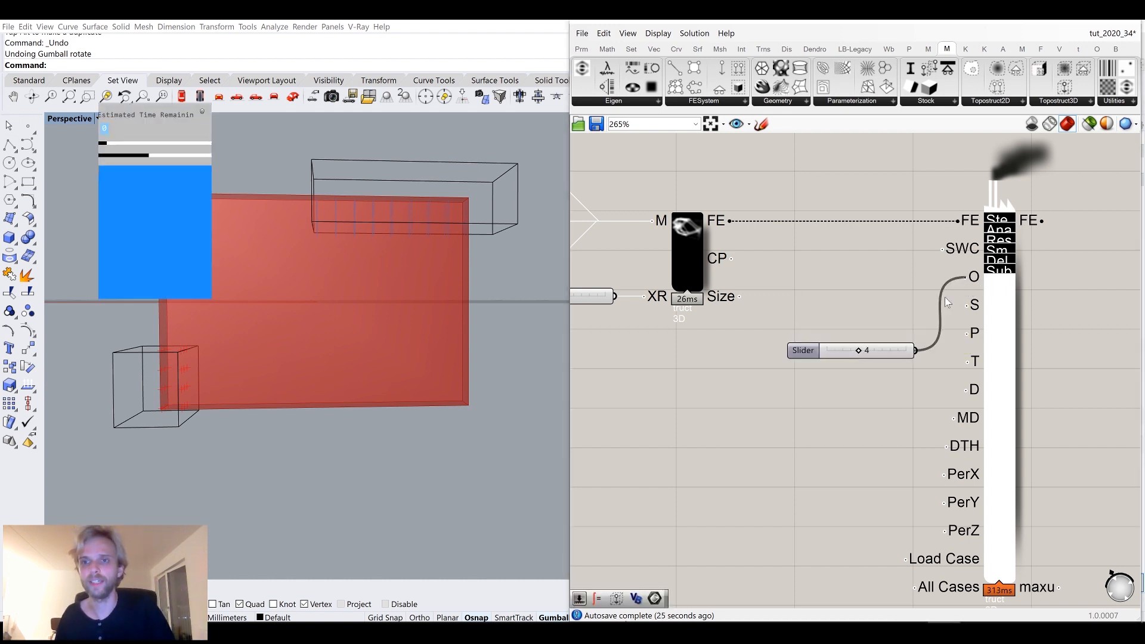
drag(887, 347, 840, 276)
drag(1090, 345, 851, 278)
right_drag(854, 251, 712, 277)
click(753, 199)
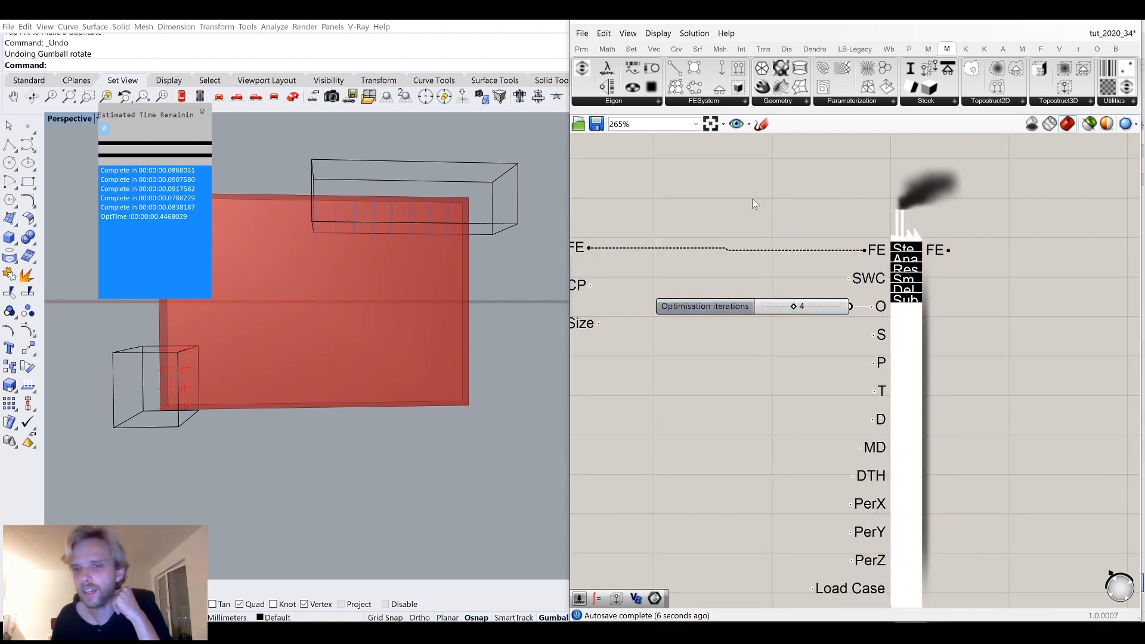
Inspect the Topostruct 3D solver's inputs and settings.
scroll(912, 250, up, 2)
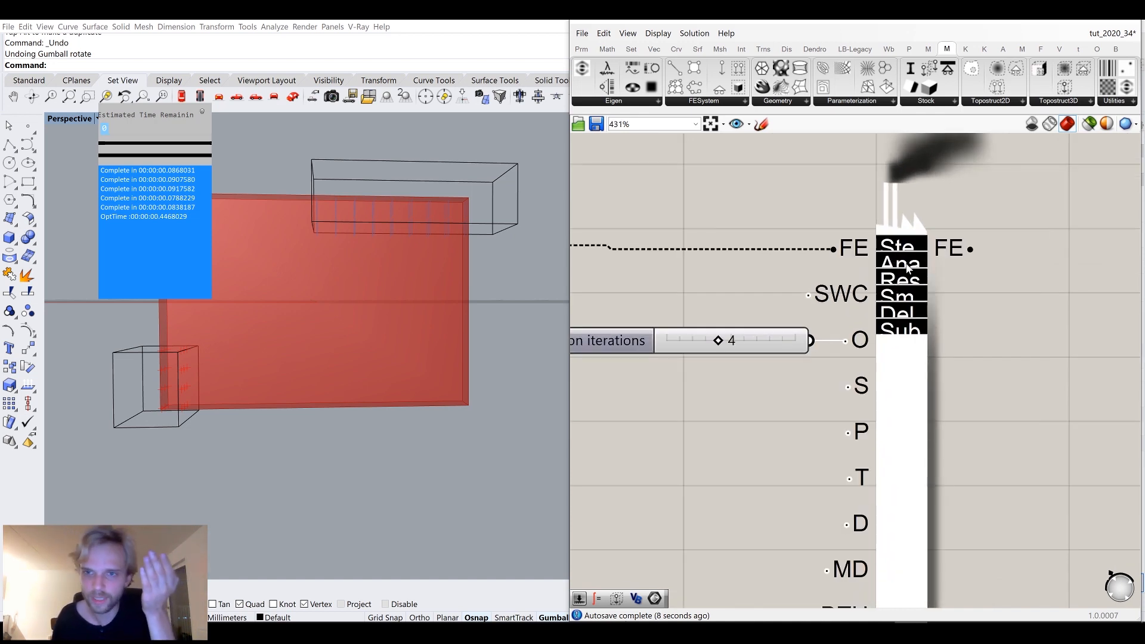
drag(904, 402, 908, 398)
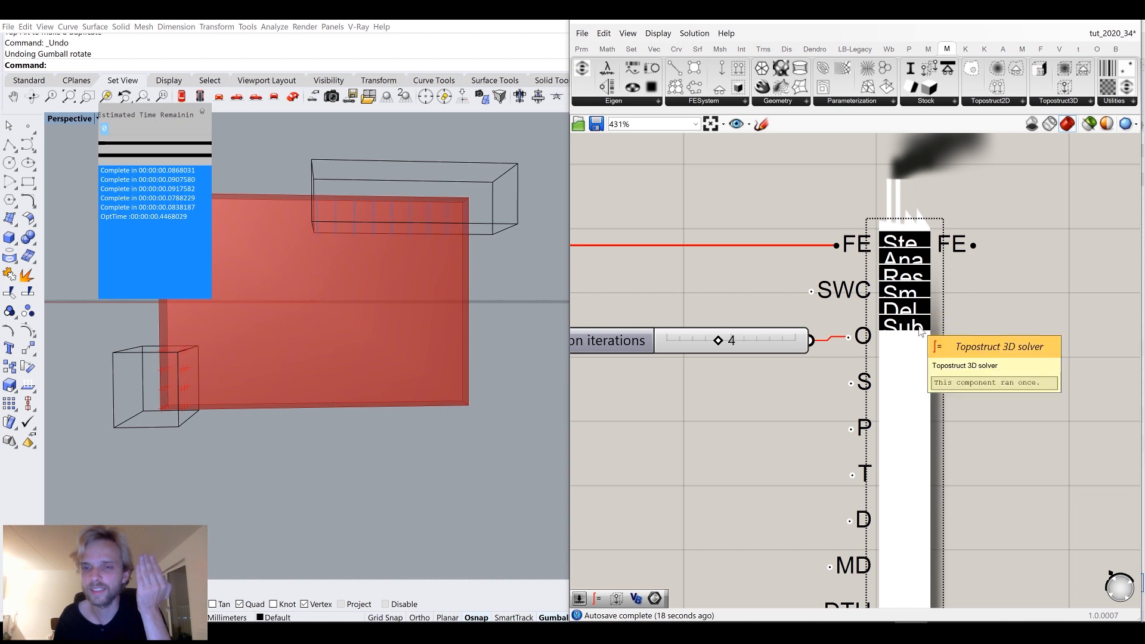
scroll(832, 425, down, 3)
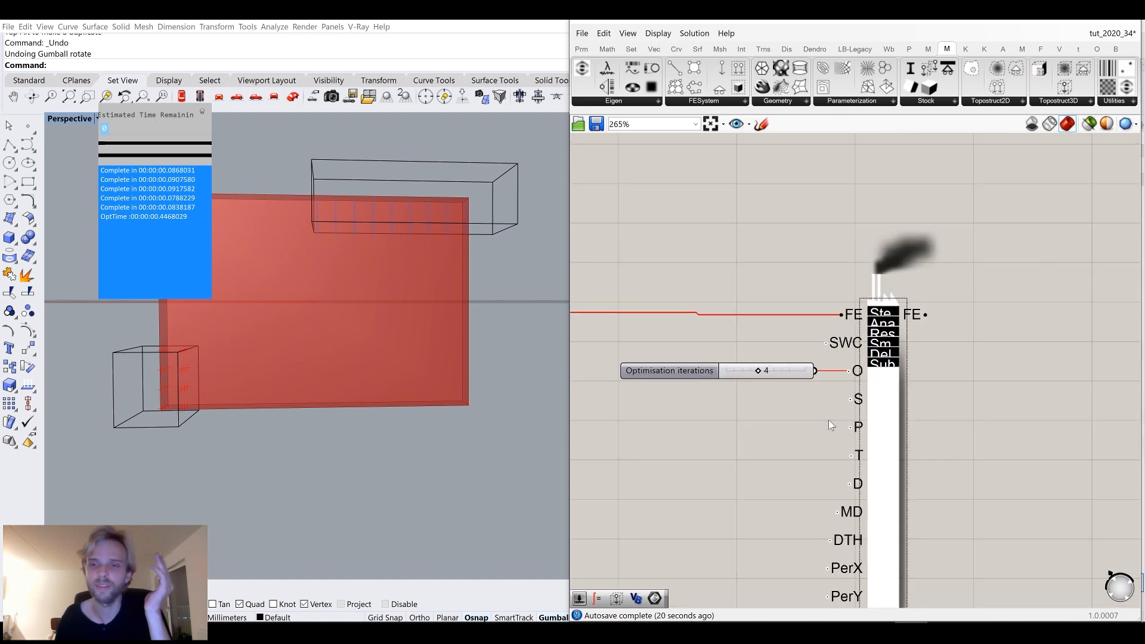
right_drag(828, 420, 888, 335)
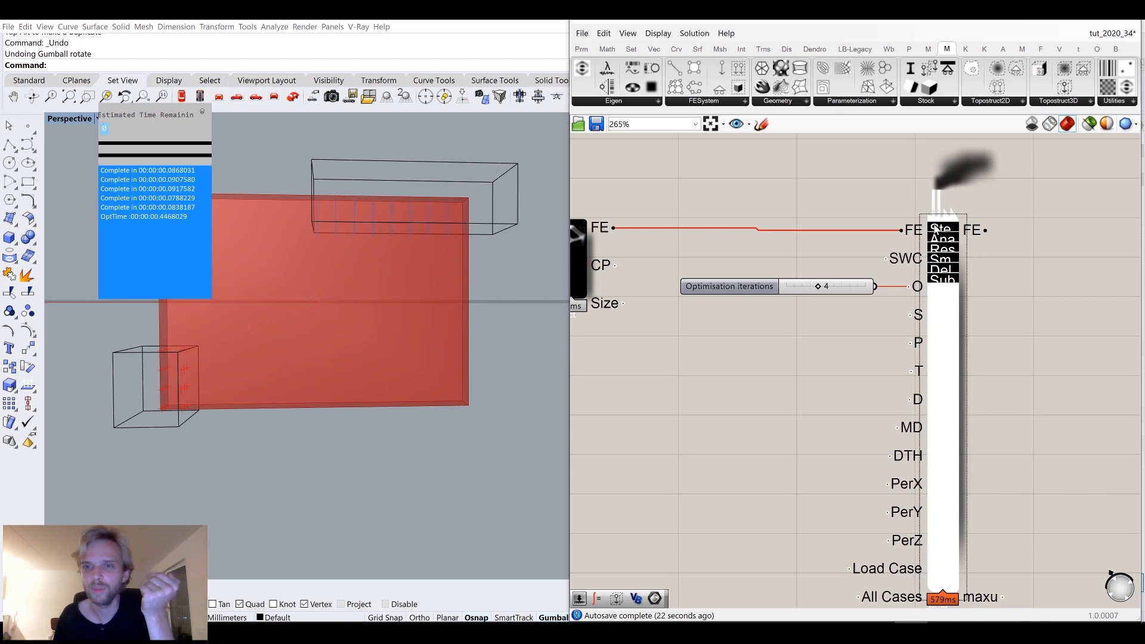
scroll(935, 229, up, 4)
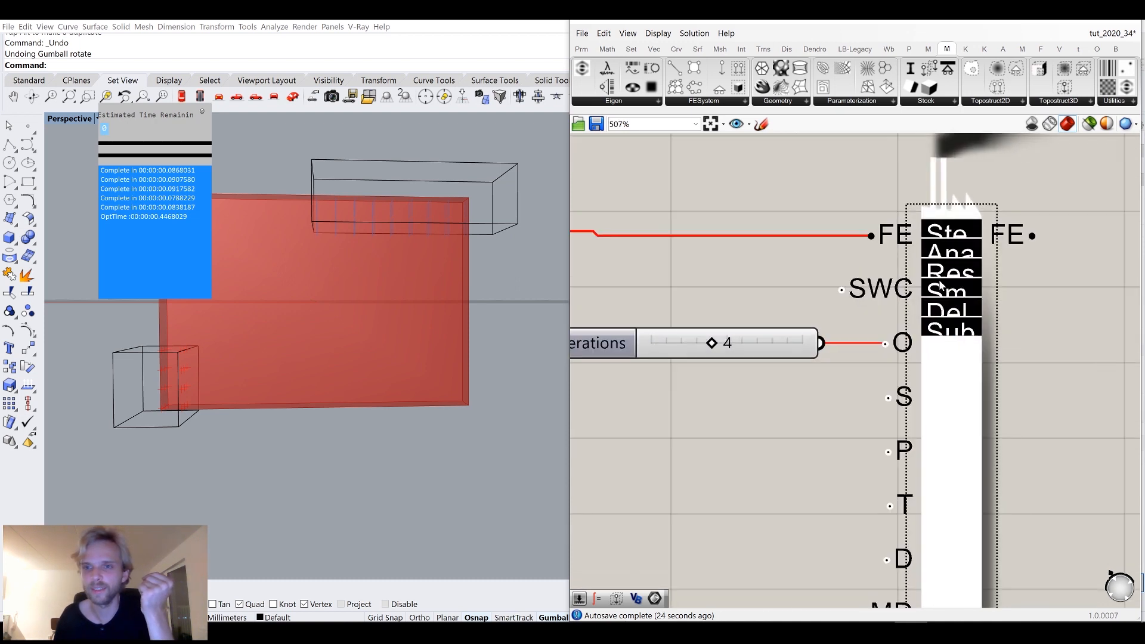
scroll(956, 332, down, 4)
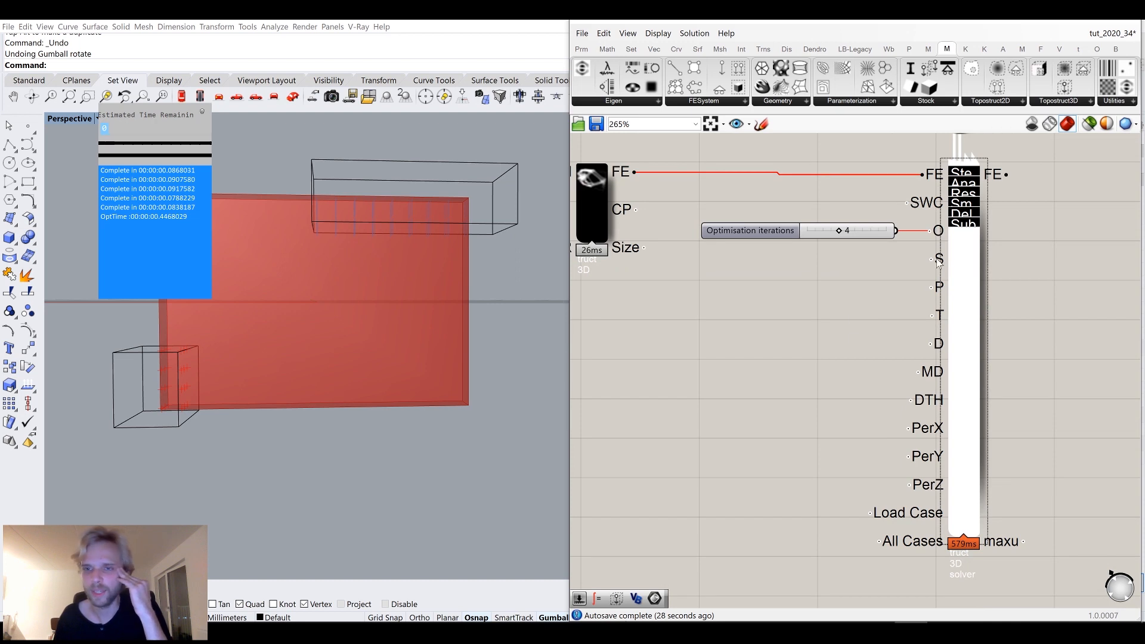
mouse_move(941, 265)
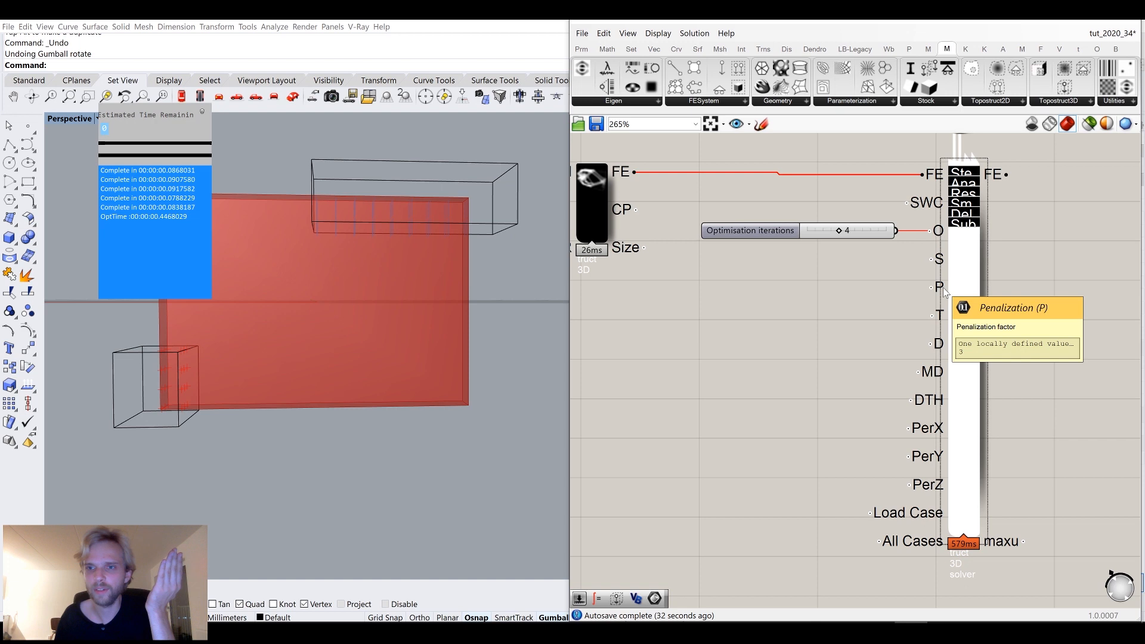
mouse_move(943, 315)
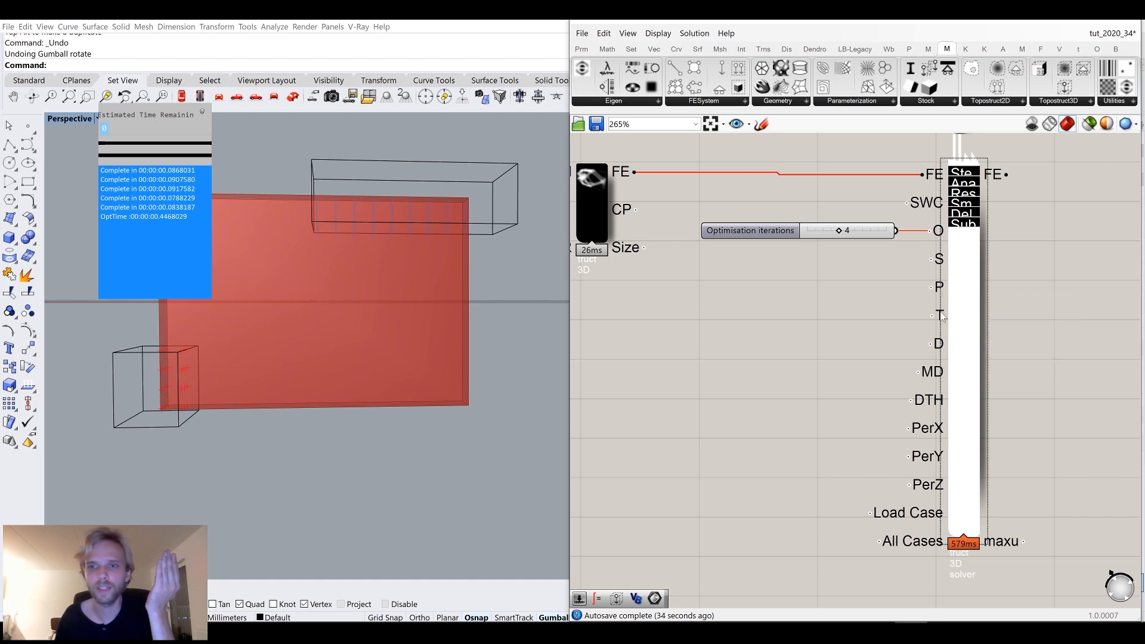
click(726, 350)
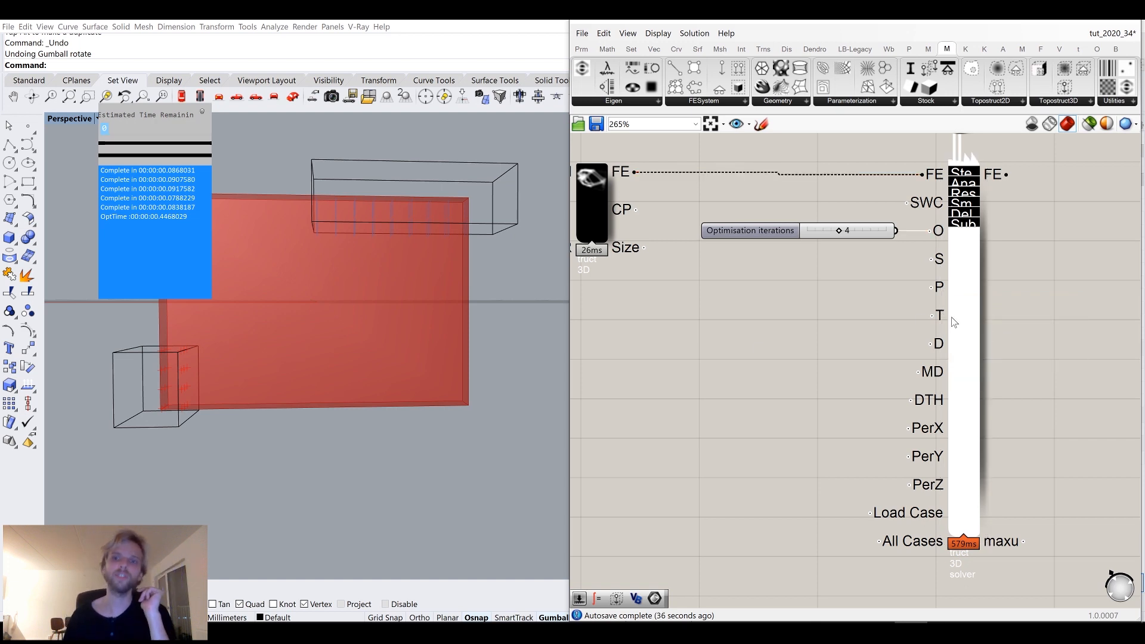
Add a number slider set to 0.2 and connect it to the solver's target density input.
mouse_move(943, 317)
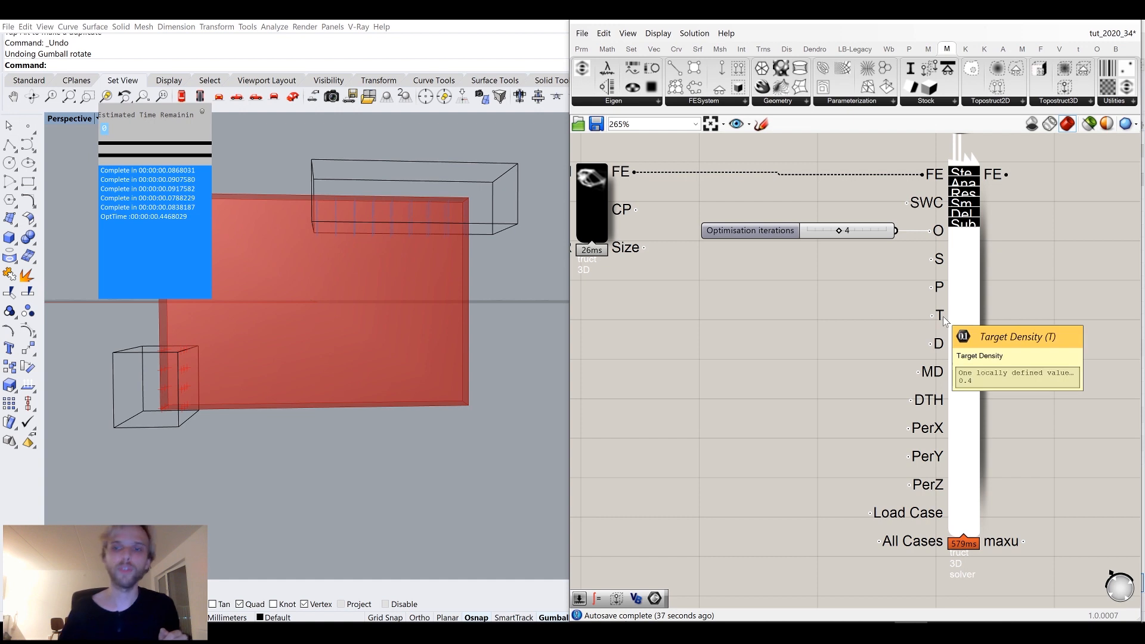
double_click(800, 335)
text(0.2)
key(Return)
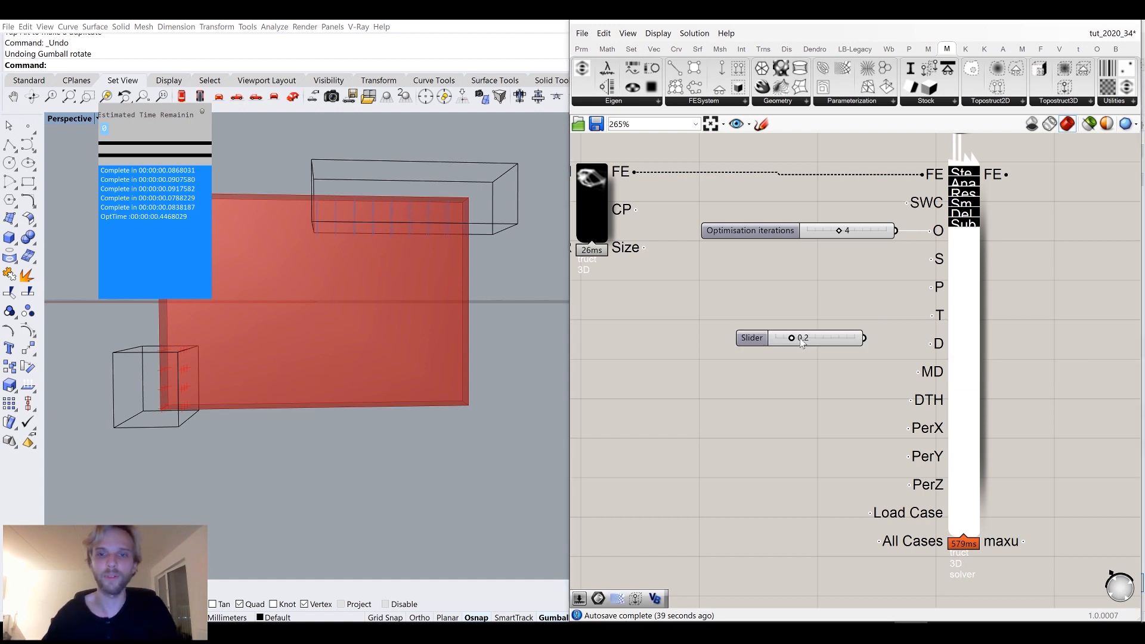
drag(867, 339, 942, 316)
drag(862, 344, 869, 321)
Examine the solver's initial density, minimum density and delete threshold inputs.
mouse_move(939, 345)
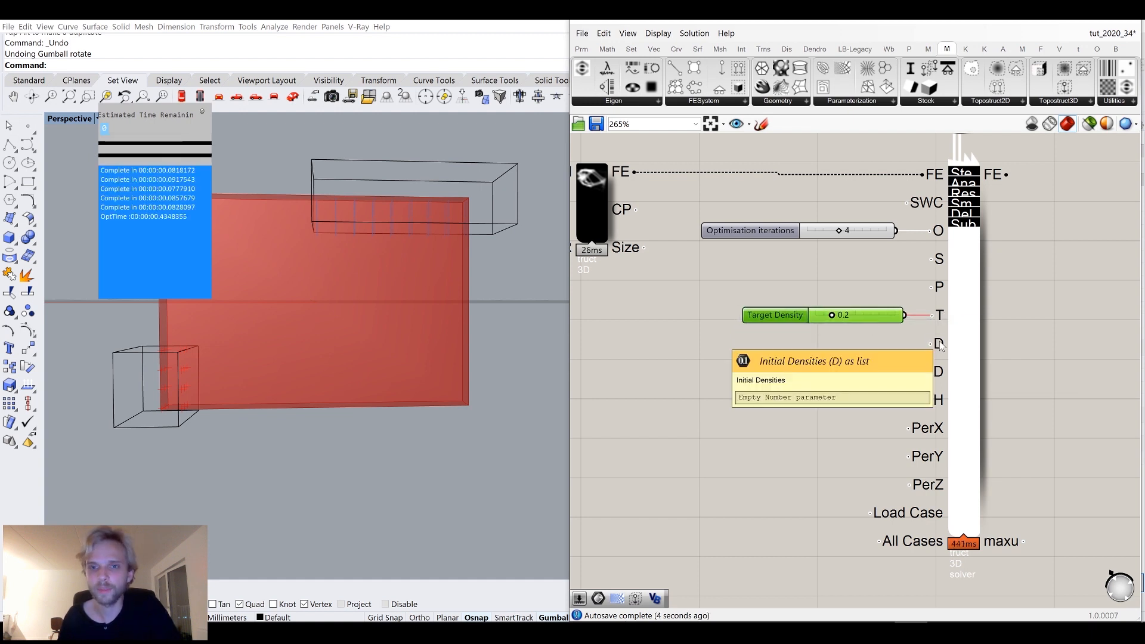
mouse_move(936, 372)
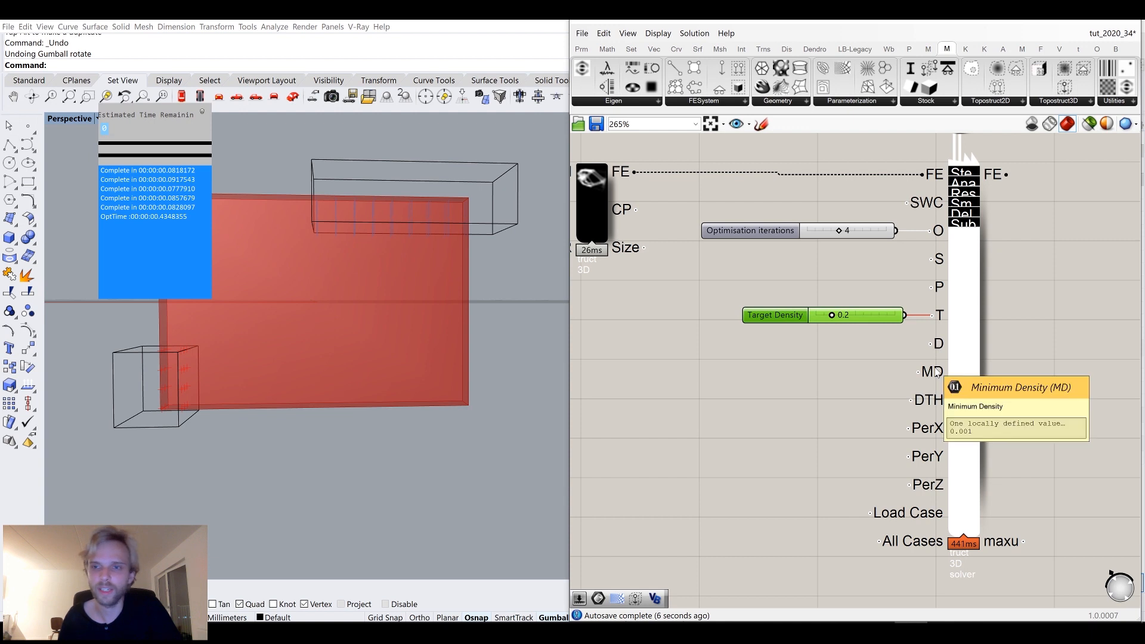
mouse_move(937, 398)
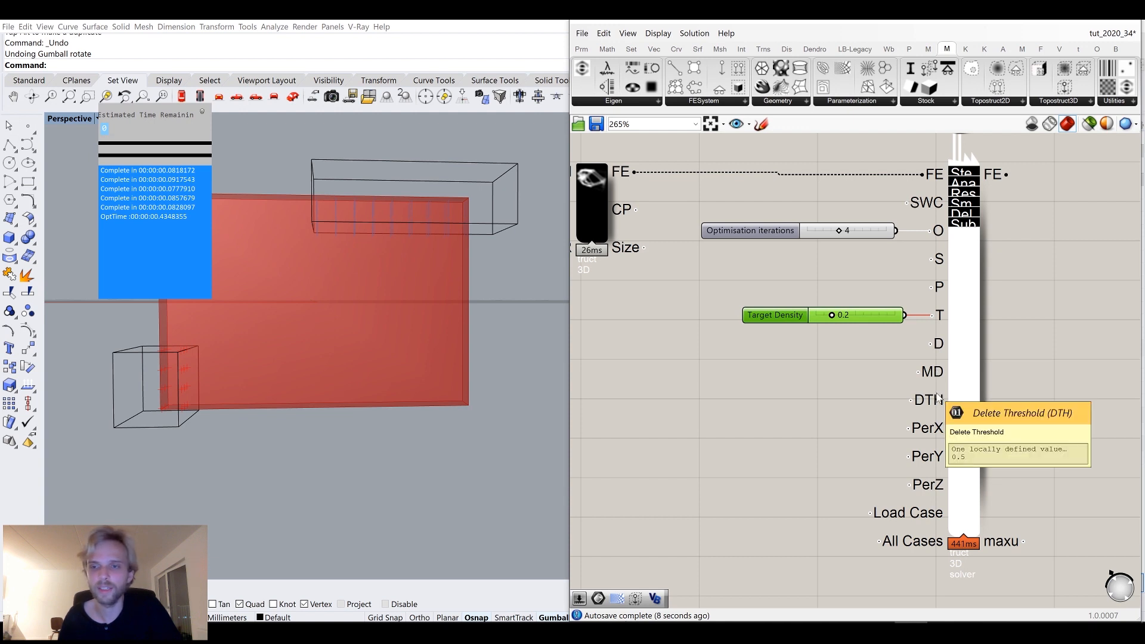
mouse_move(938, 428)
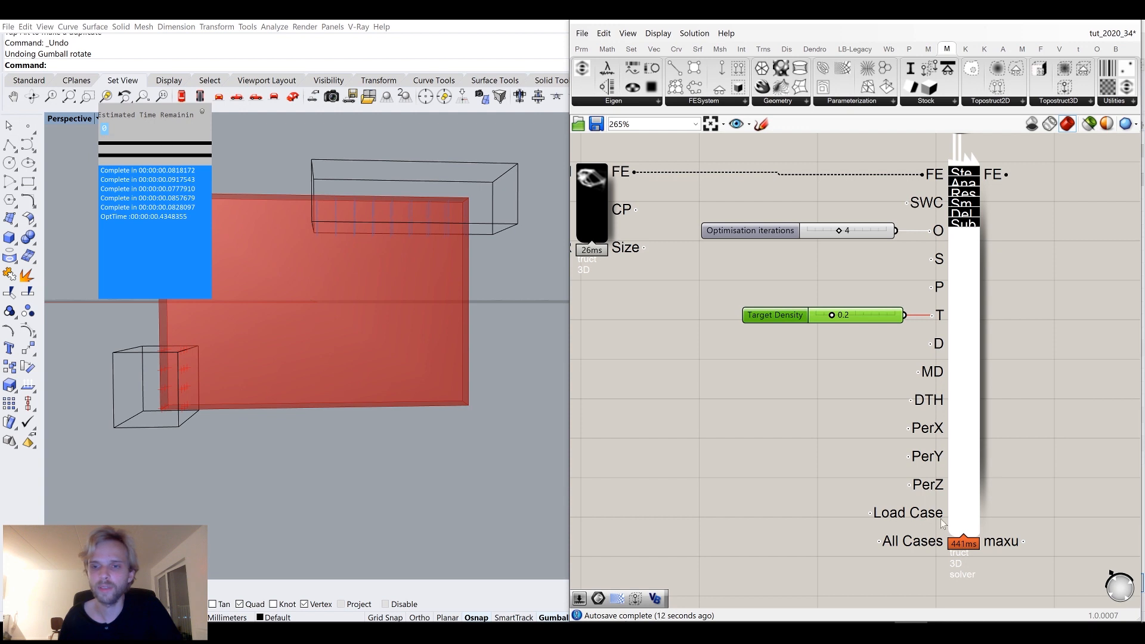
scroll(940, 513, down, 2)
scroll(944, 370, up, 4)
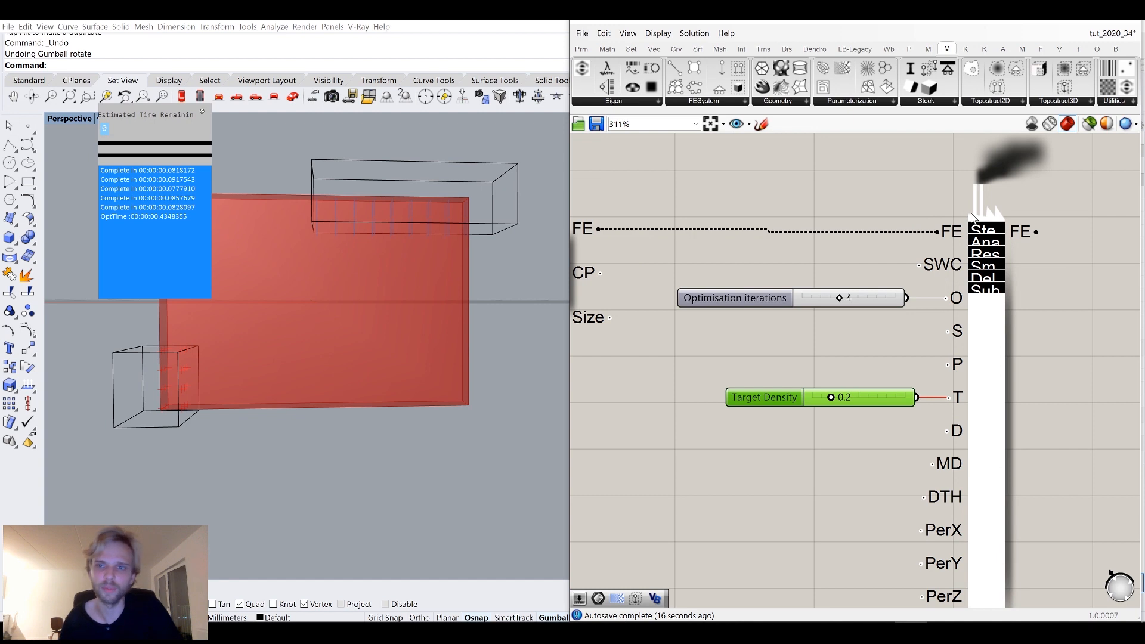
scroll(973, 236, down, 2)
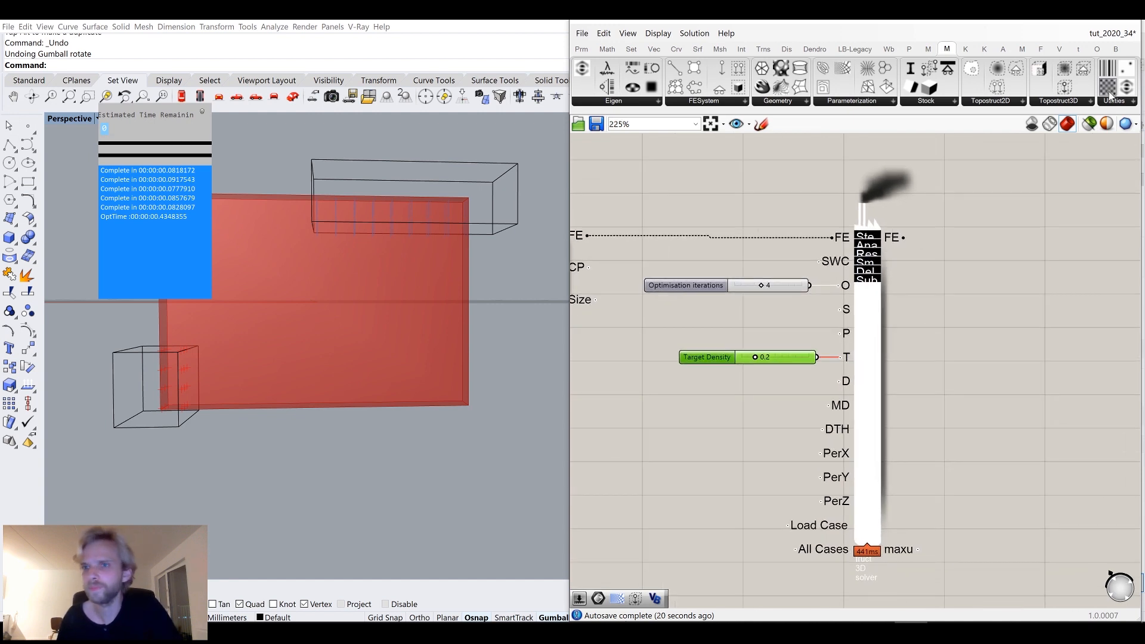
Add a 3D Iso Mesh component and connect the solver's FE output to its FE input.
click(1063, 101)
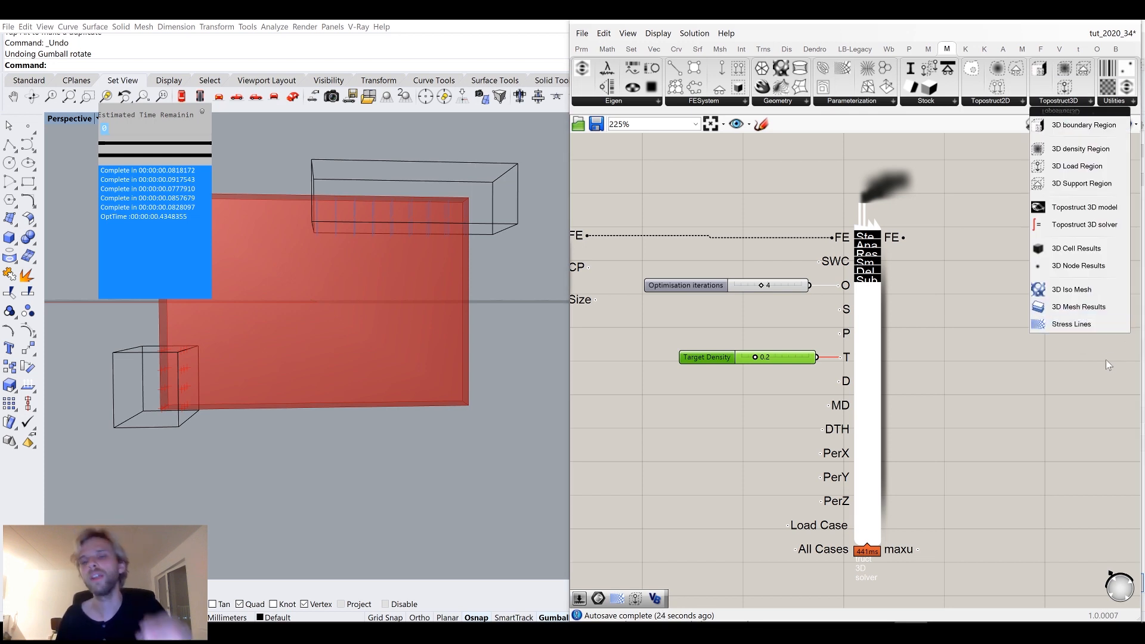
click(1107, 291)
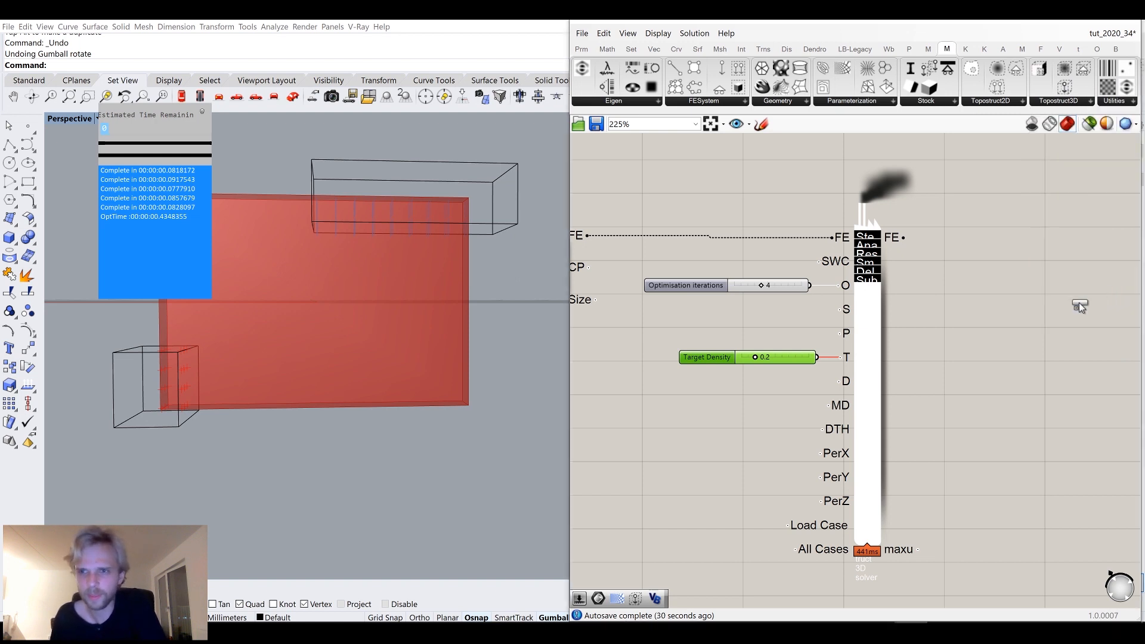
click(1060, 283)
right_drag(997, 253, 927, 245)
drag(832, 229, 1037, 257)
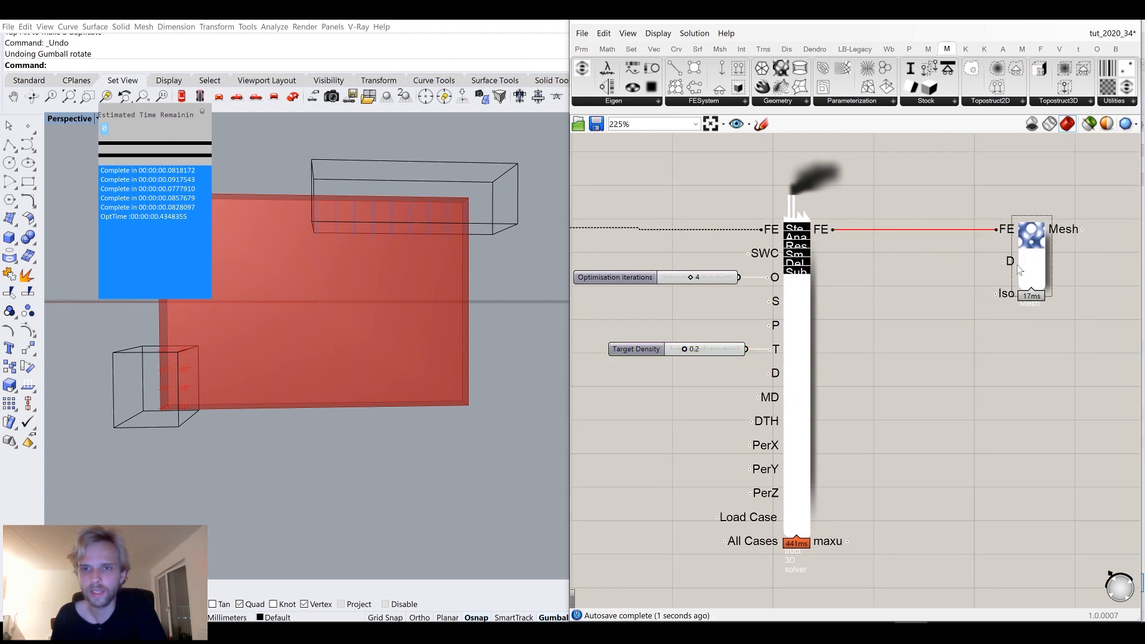
Turn off the Topostruct 3D solver's preview.
mouse_move(1007, 295)
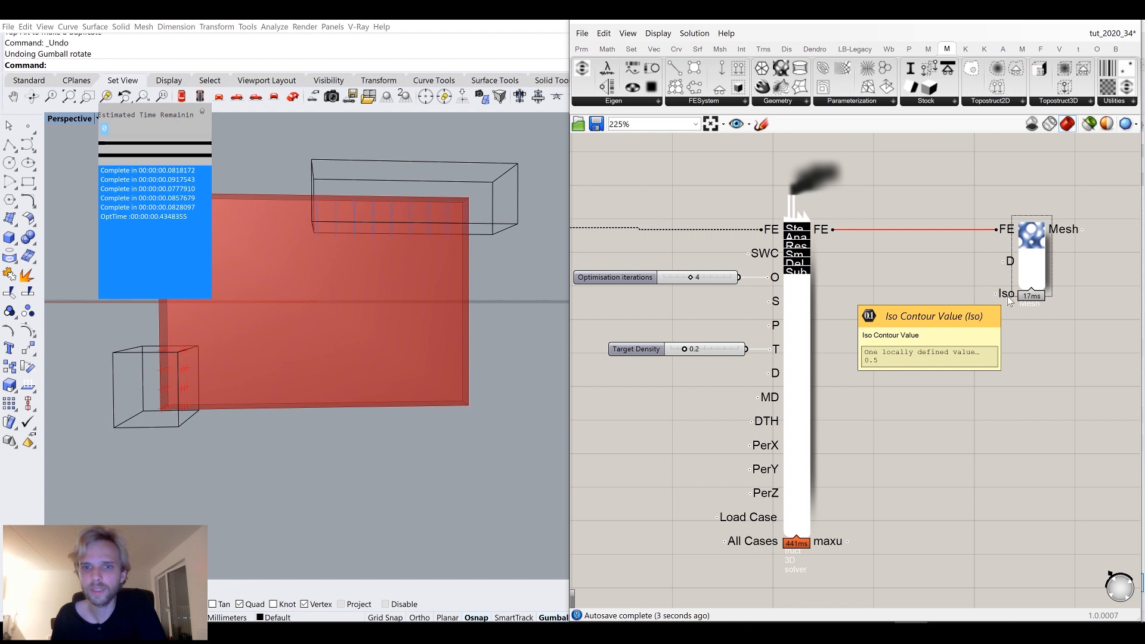
right_drag(932, 312, 973, 302)
middle_click(839, 297)
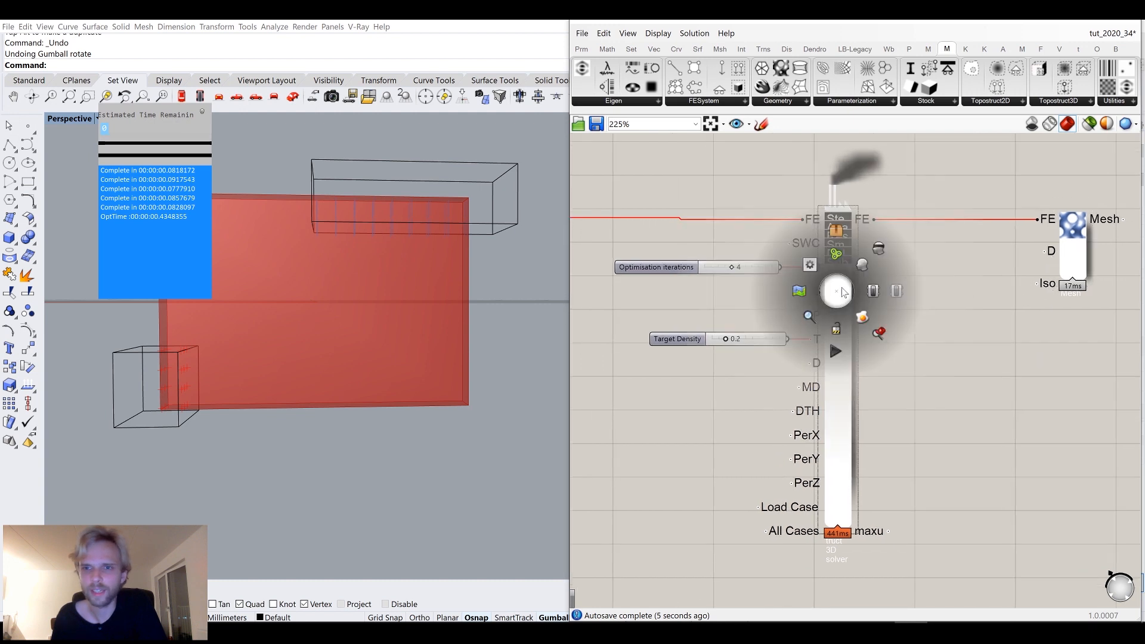
click(882, 254)
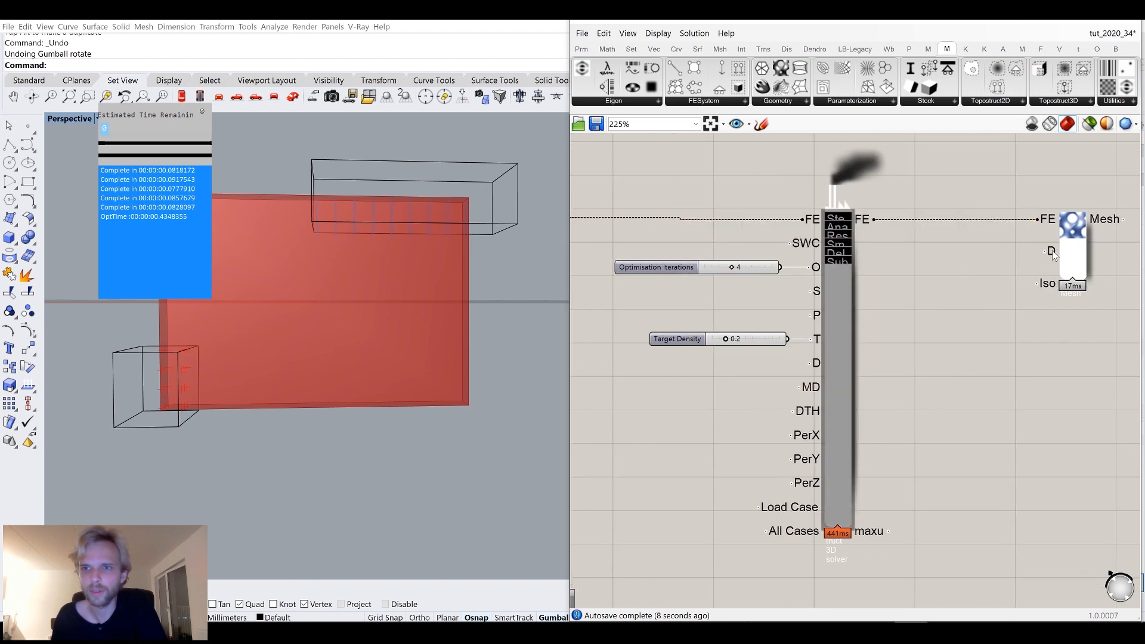
right_drag(1053, 255, 993, 266)
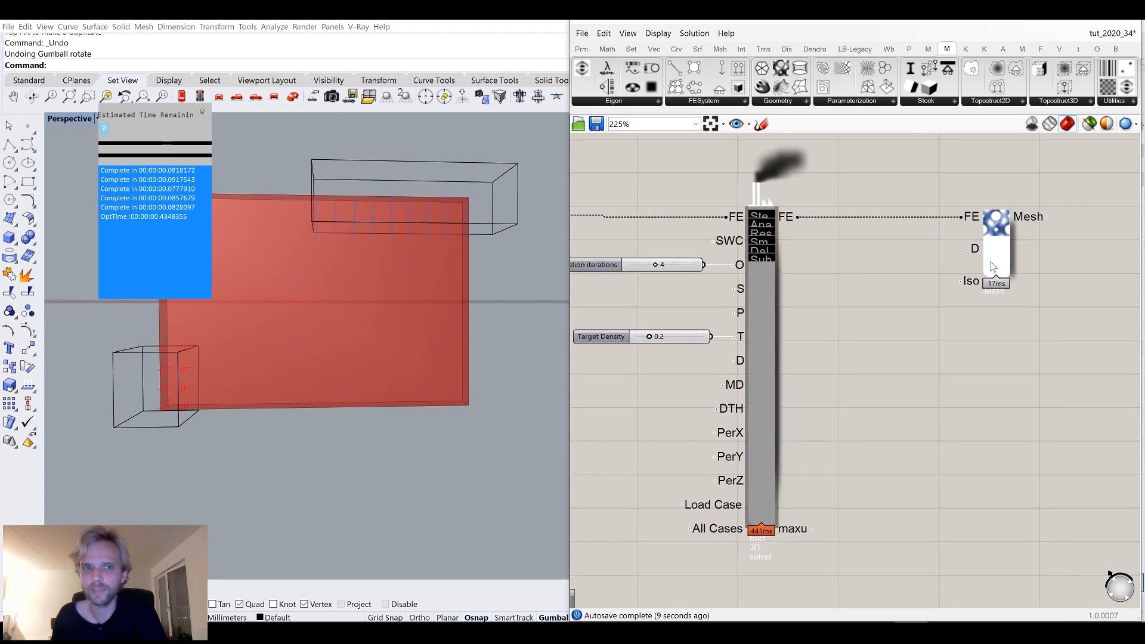
Add a number slider set to 0.1 and connect it to the Iso Mesh's Iso input.
double_click(928, 353)
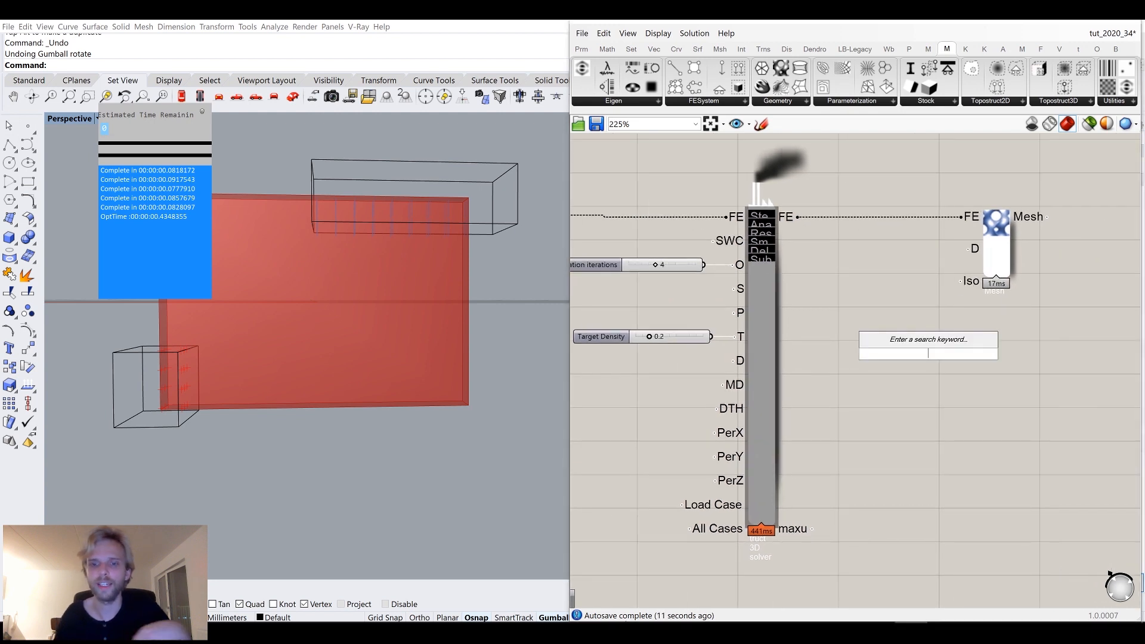
text(0.1)
key(Return)
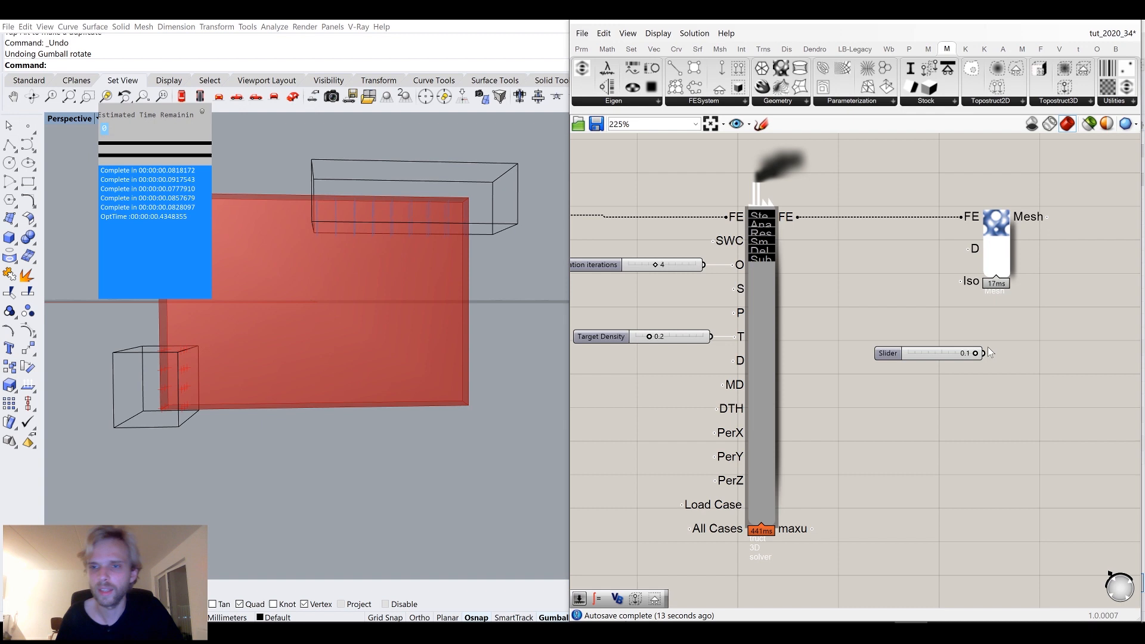
scroll(988, 345, up, 1)
drag(981, 354, 949, 280)
right_drag(403, 256, 370, 265)
right_drag(821, 280, 945, 291)
scroll(943, 293, down, 2)
scroll(663, 279, down, 5)
right_drag(650, 279, 869, 278)
scroll(655, 216, up, 4)
Turn off the preview of the design domain box component.
click(715, 211)
middle_click(715, 210)
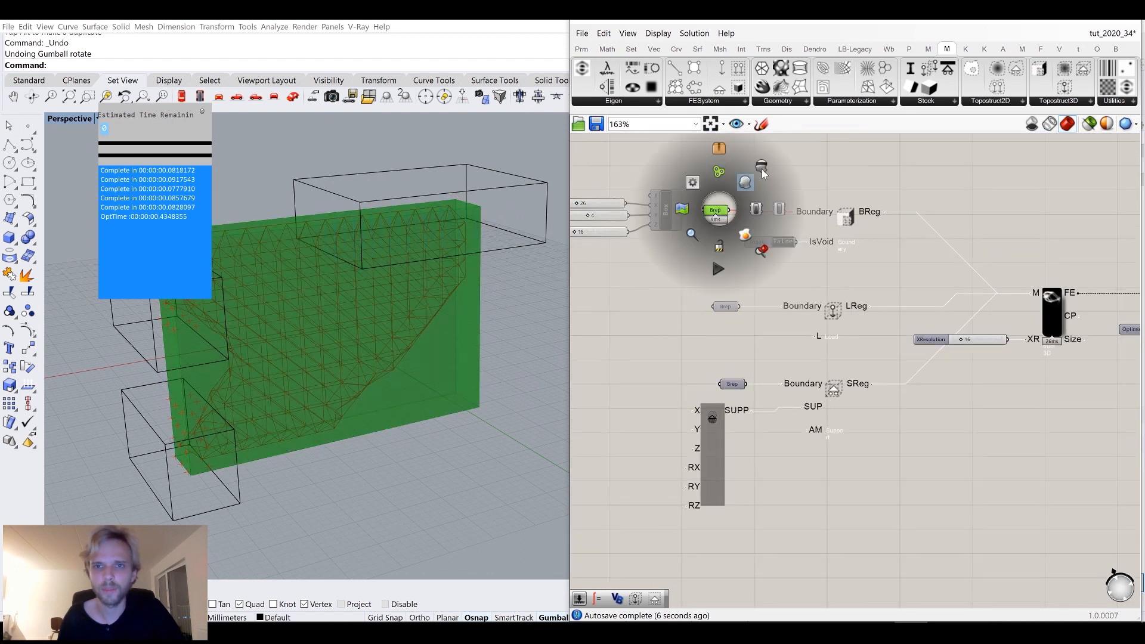
click(761, 170)
Connect a new 0.5000 slider to the Iso input and delete the old iso contour slider.
scroll(1061, 229, down, 3)
scroll(1015, 284, up, 6)
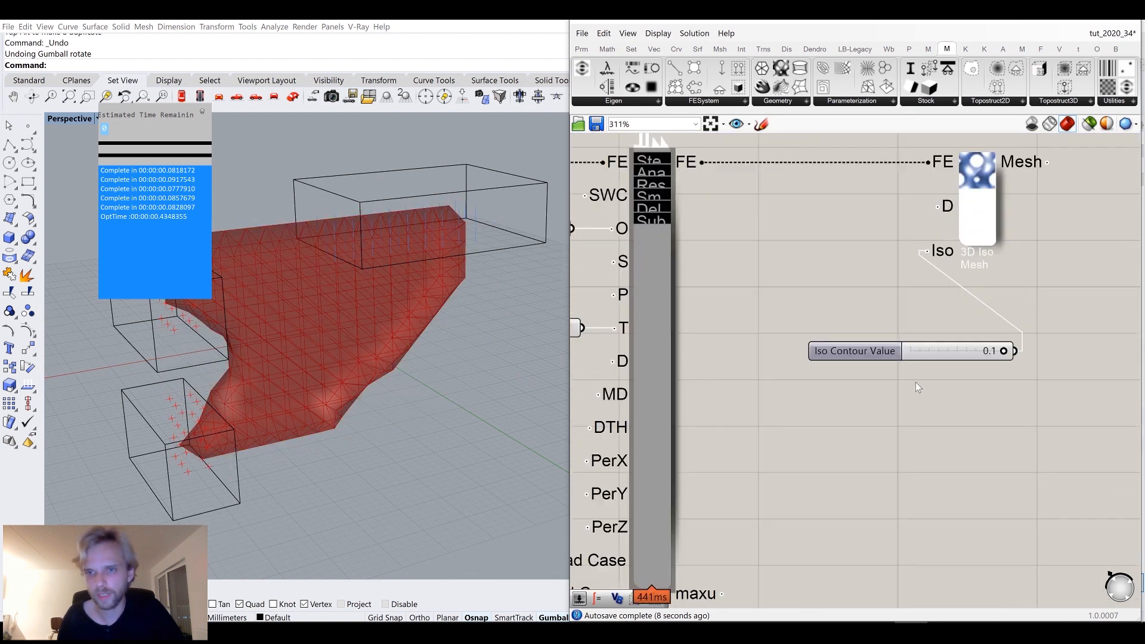
double_click(923, 400)
text(0.5000)
key(Return)
drag(1012, 408, 924, 251)
click(908, 351)
key(Delete)
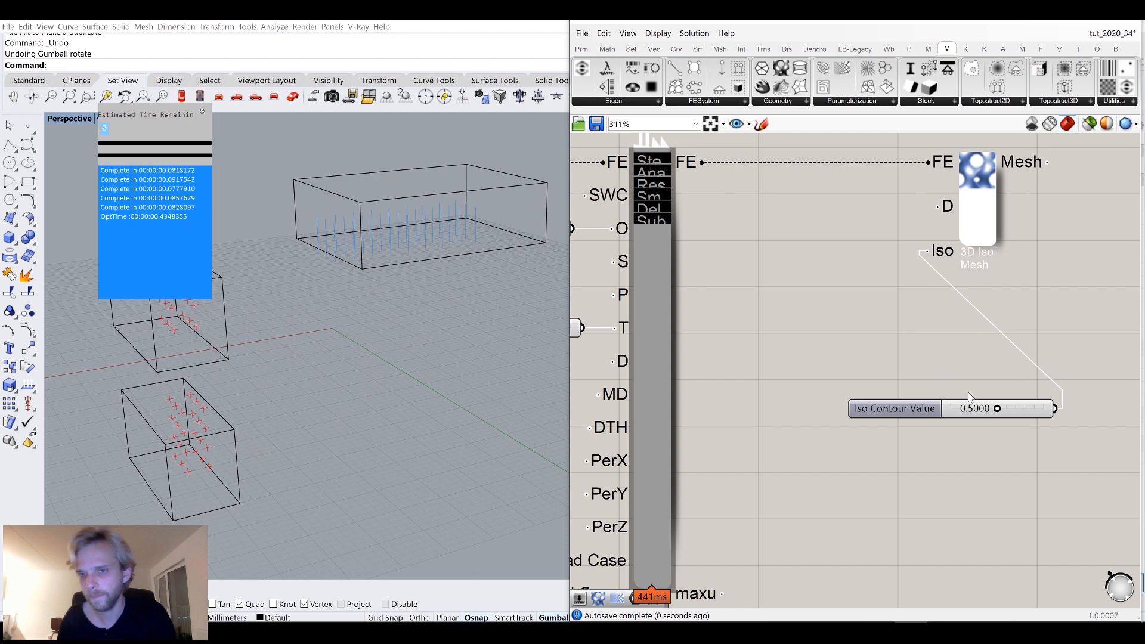
Lower the iso contour value to 0.1604.
drag(996, 410, 972, 418)
right_drag(478, 270, 214, 193)
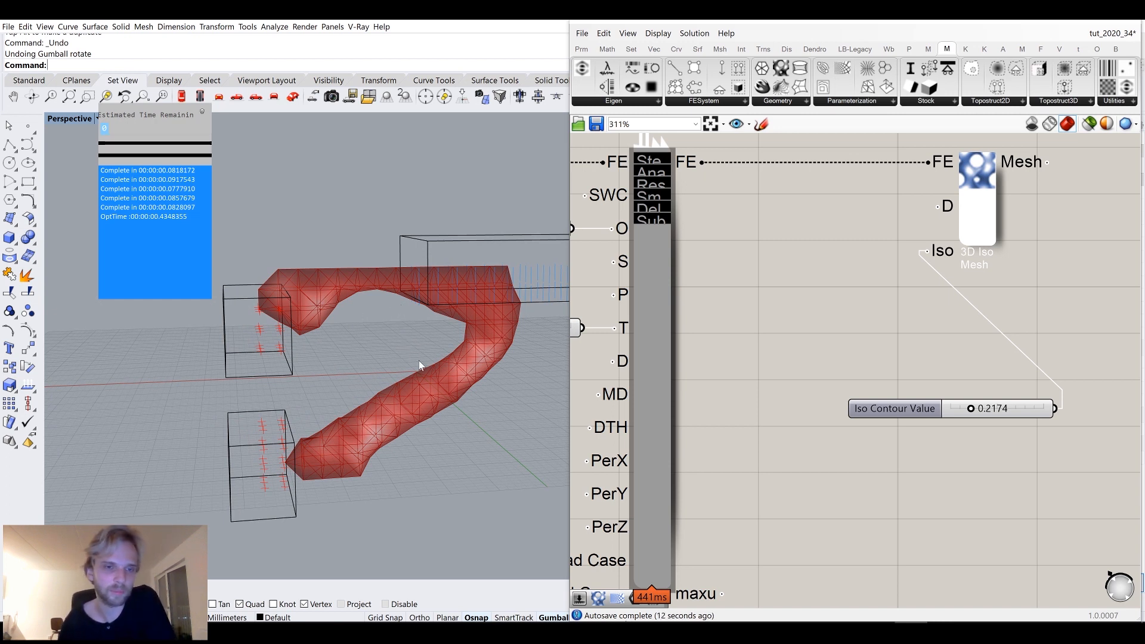
scroll(817, 300, down, 3)
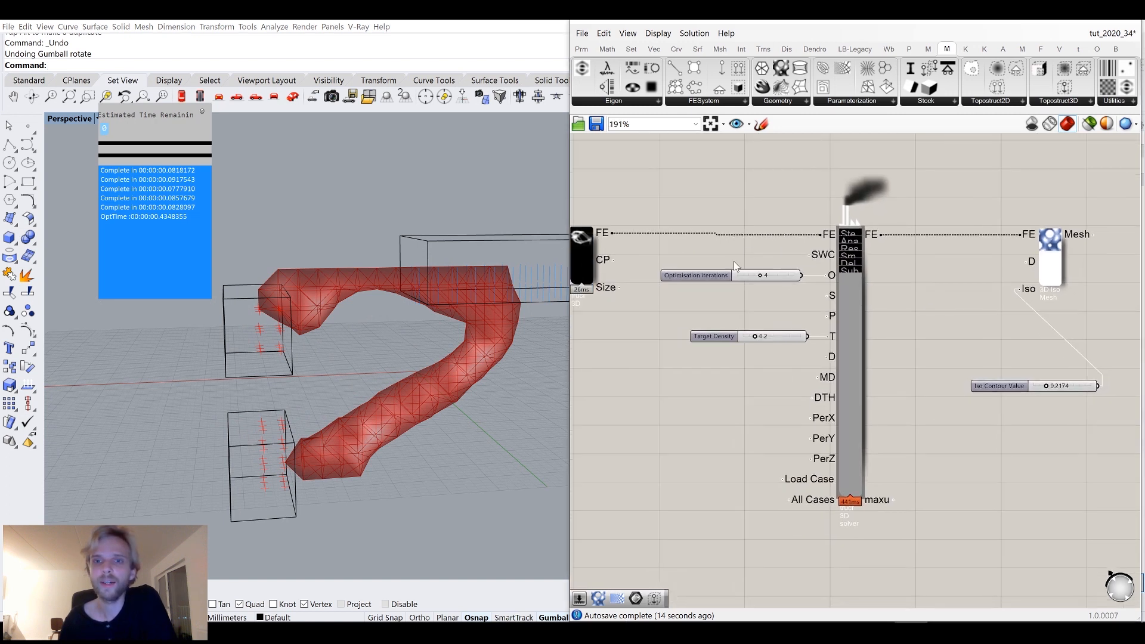
scroll(856, 236, up, 4)
scroll(856, 236, up, 3)
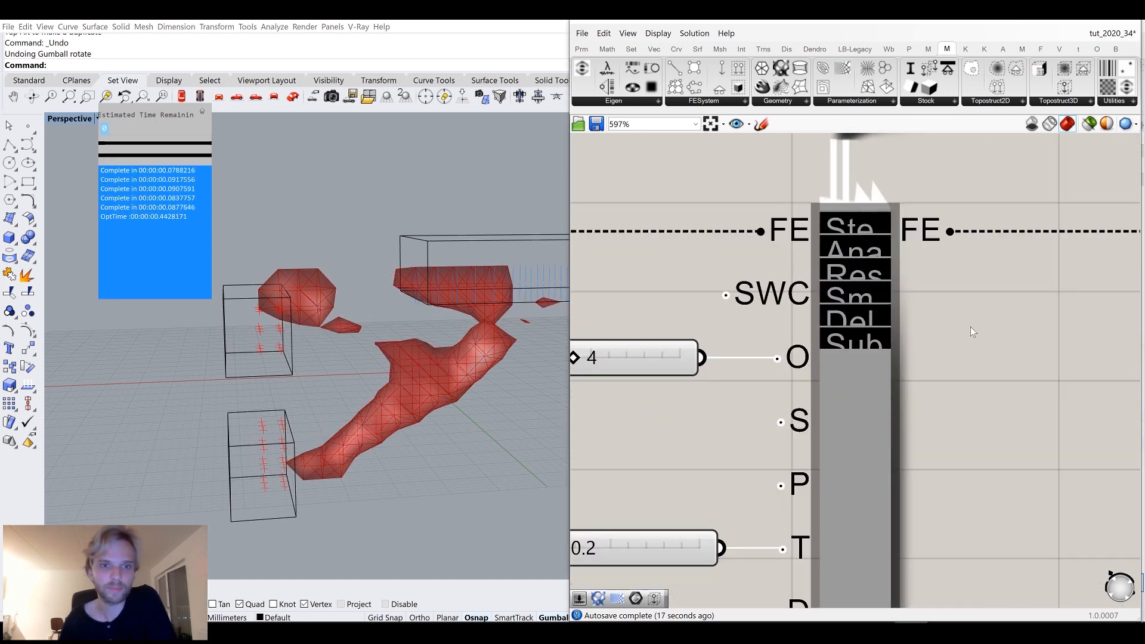
right_drag(971, 326, 864, 299)
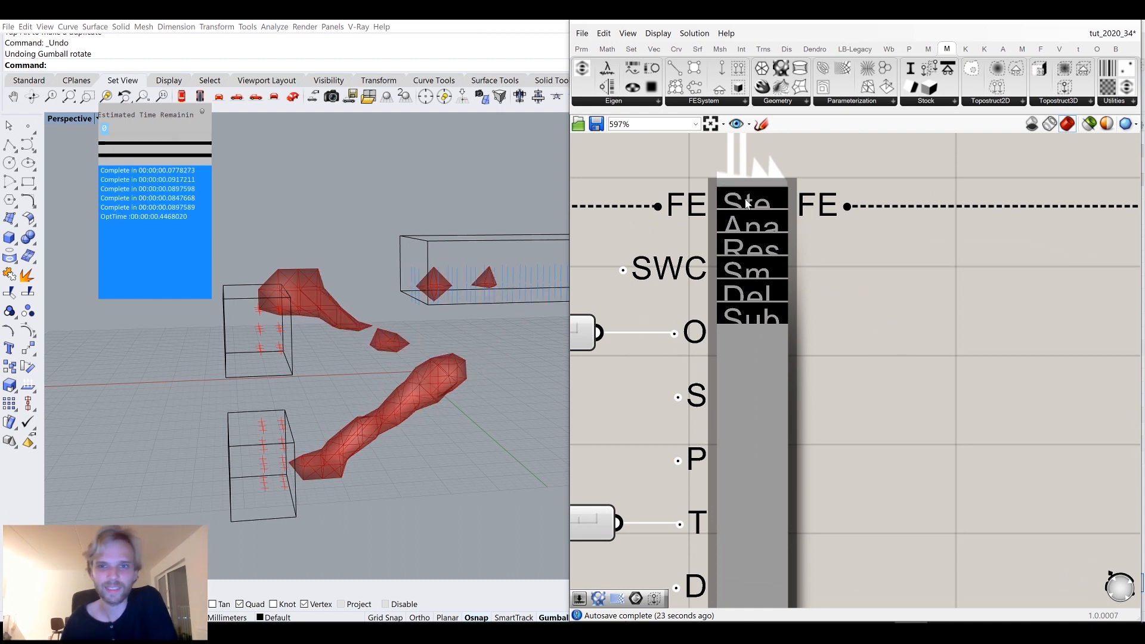
scroll(867, 354, down, 3)
scroll(959, 424, up, 3)
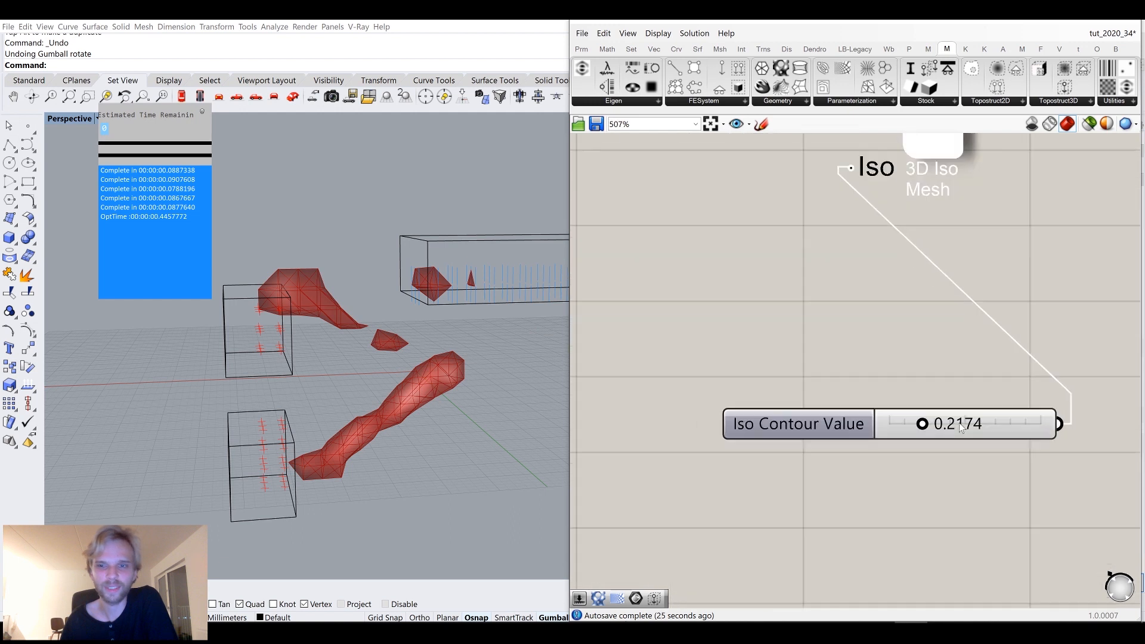
scroll(959, 423, up, 2)
drag(906, 423, 897, 424)
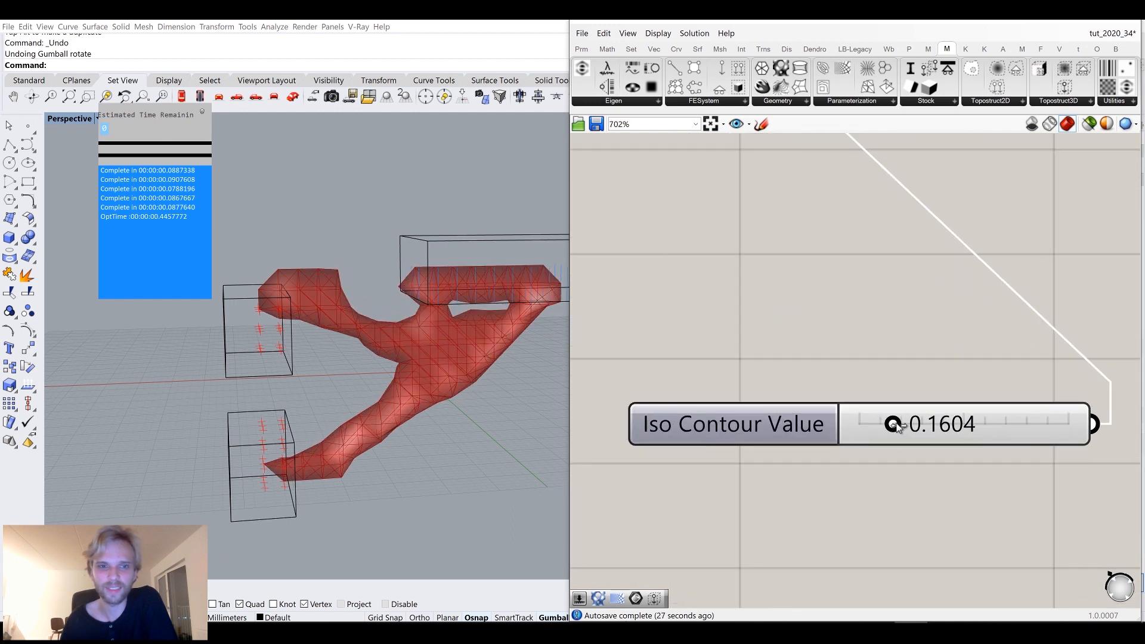
scroll(800, 298, down, 10)
scroll(1049, 298, up, 7)
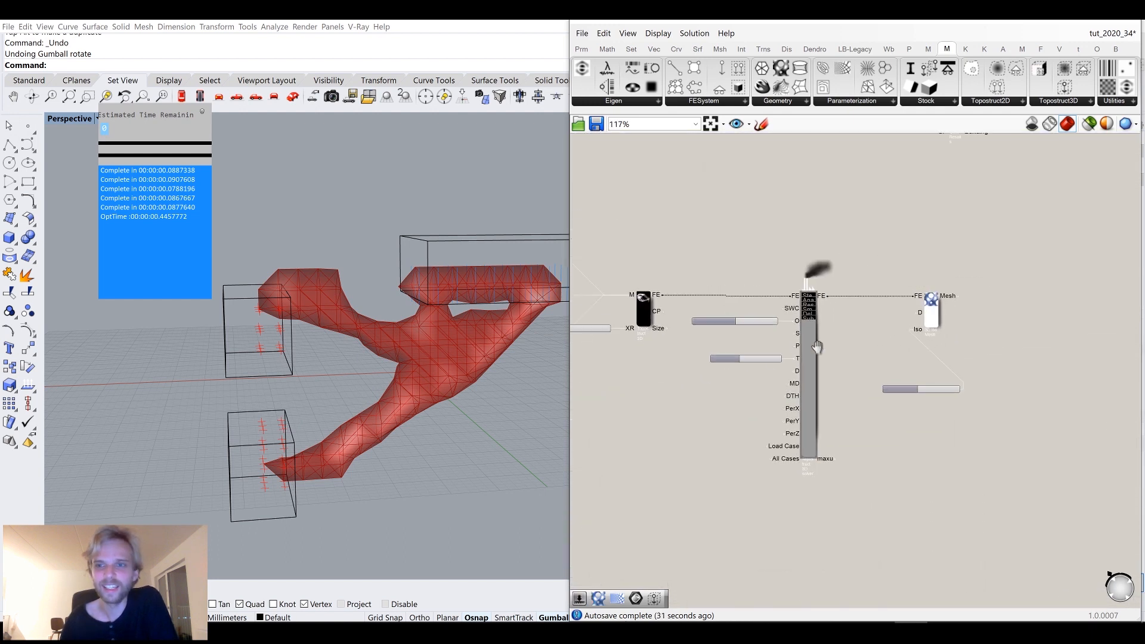
Set the 3D Iso Mesh display mode to STIFFNESS_FACTOR.
right_click(925, 309)
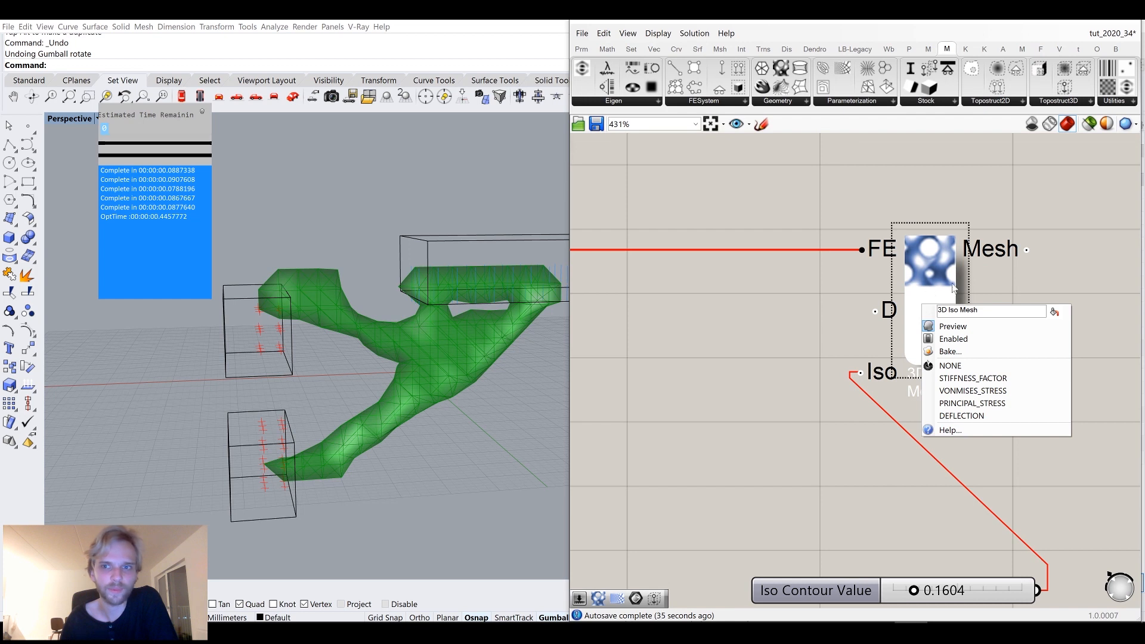
click(969, 381)
click(707, 402)
right_drag(437, 384, 477, 358)
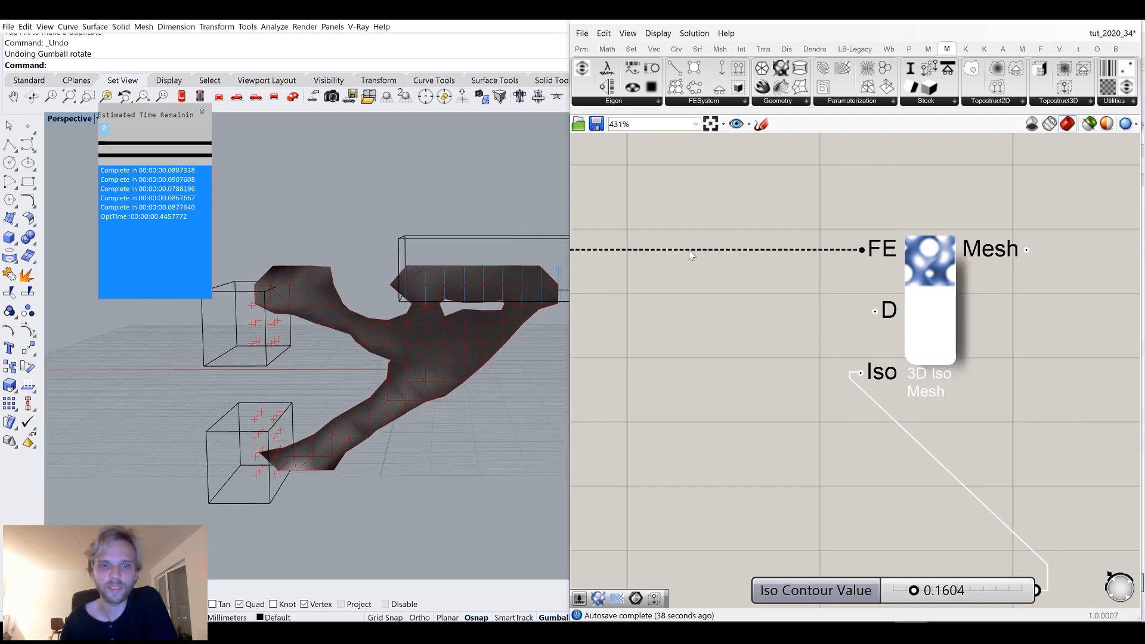
Switch the 3D Iso Mesh display mode to DEFLECTION and then to PRINCIPAL_STRESS.
right_click(943, 257)
click(978, 371)
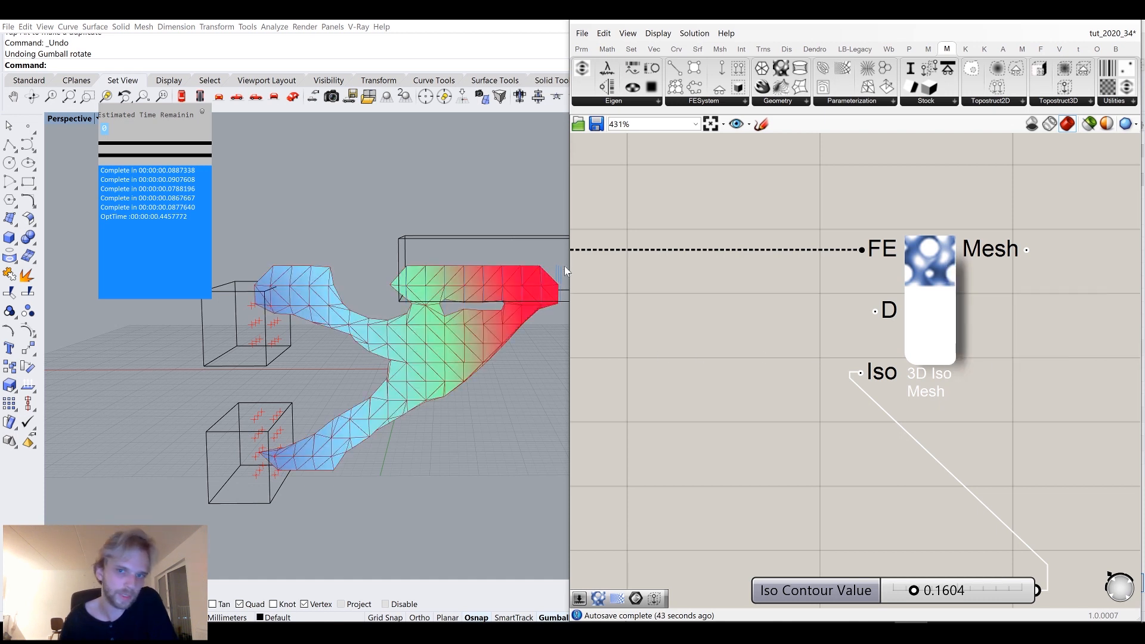
right_click(954, 287)
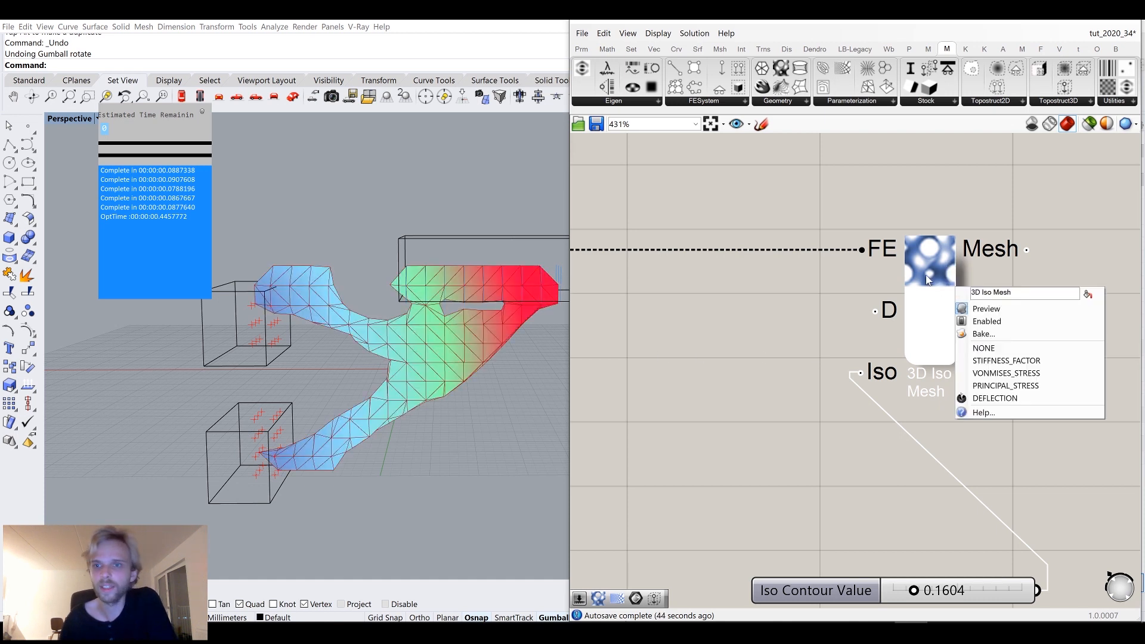
click(1021, 387)
mouse_move(392, 372)
right_down()
mouse_move(396, 397)
mouse_move(386, 369)
right_up()
scroll(758, 370, down, 6)
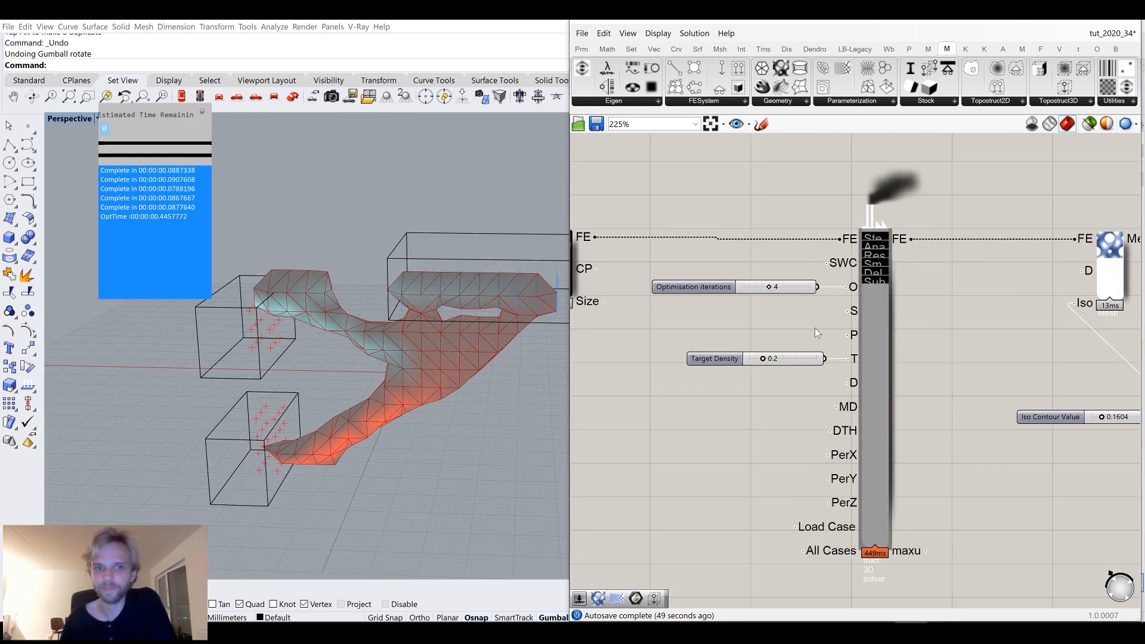
Set the XResolution slider on the structure component to 32.
scroll(775, 316, up, 6)
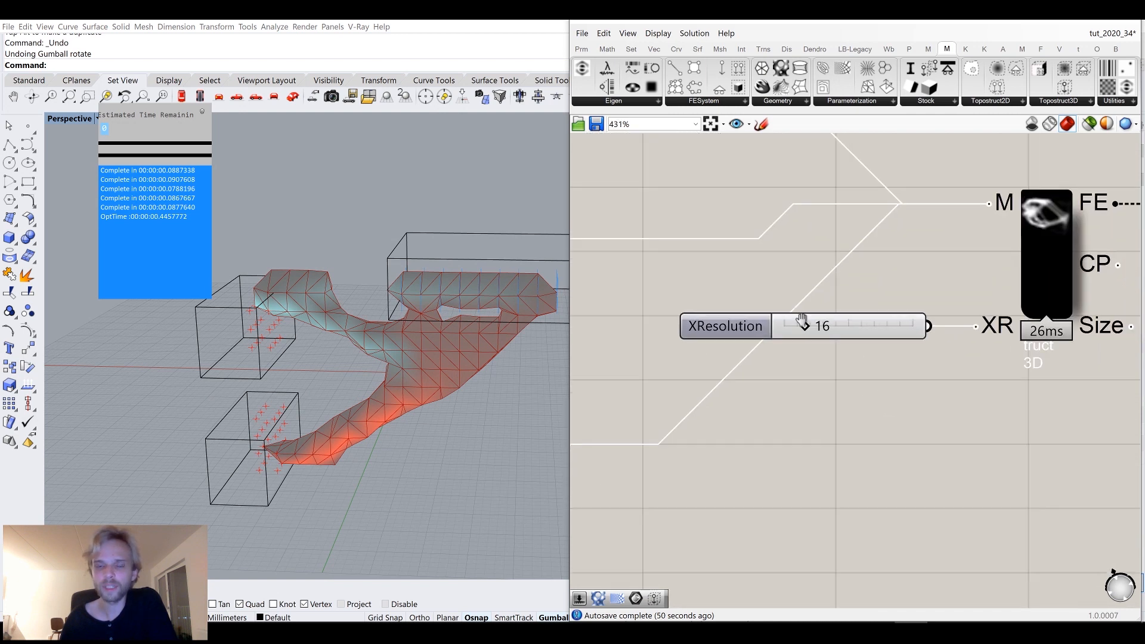
click(822, 305)
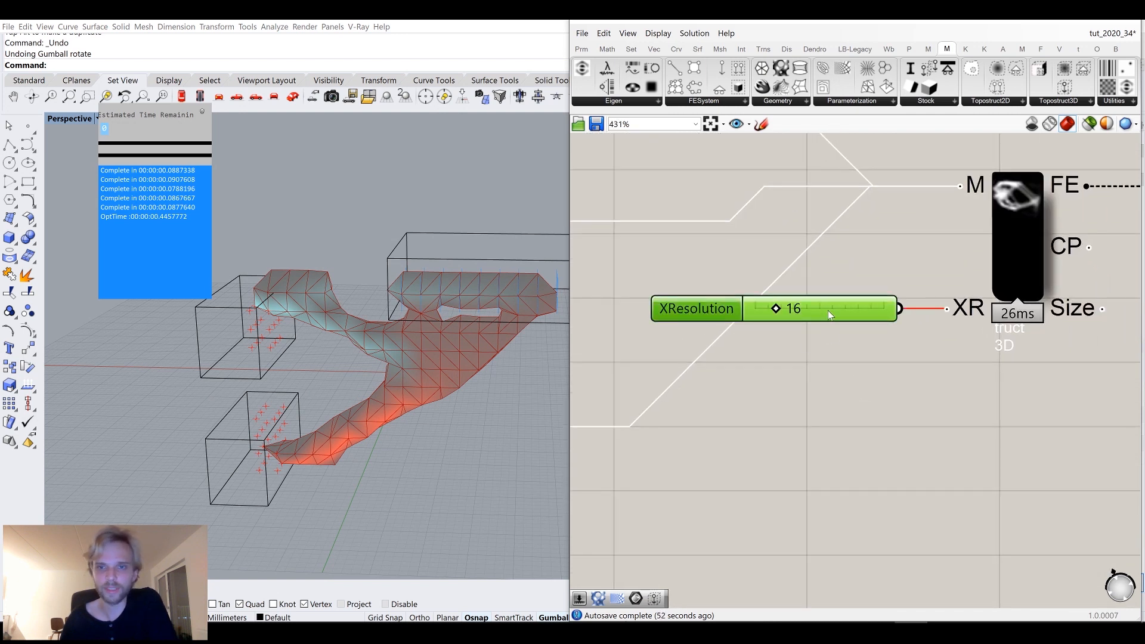
double_click(828, 310)
text(32)
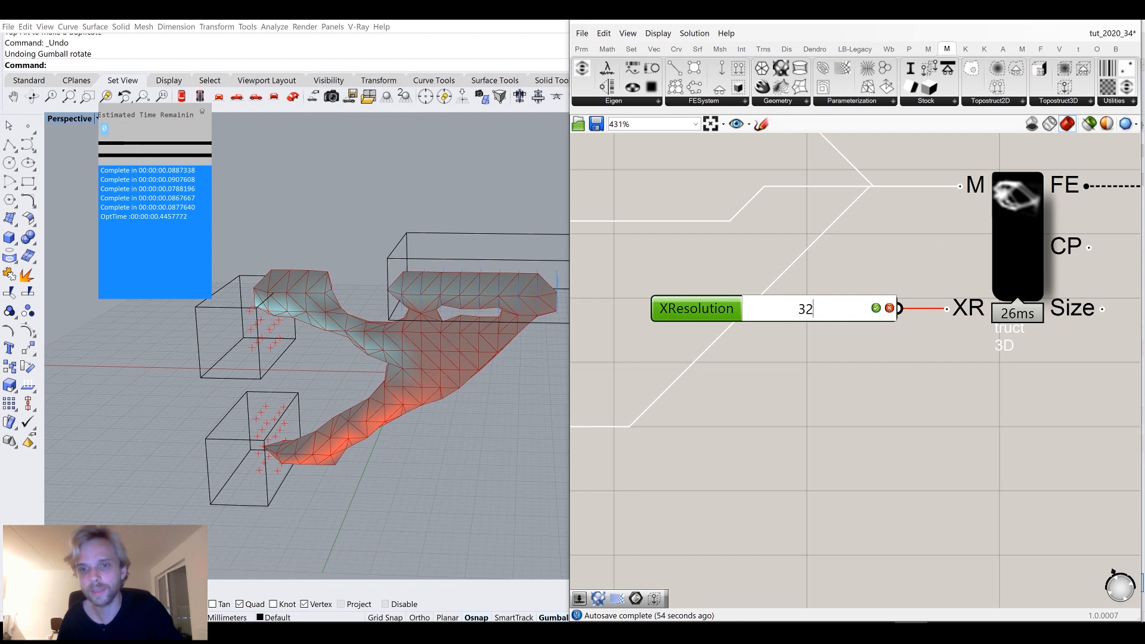
key(Return)
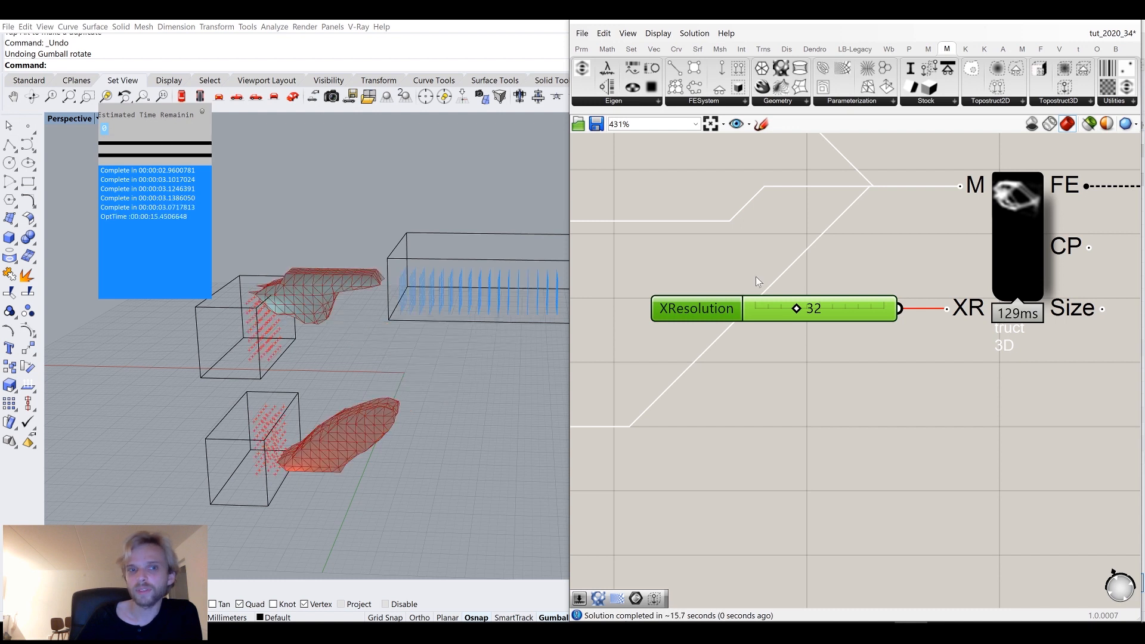
Lower the Iso Contour Value slider to 0.0512 and reconnect it to the 3D Iso Mesh Iso input.
scroll(596, 301, down, 4)
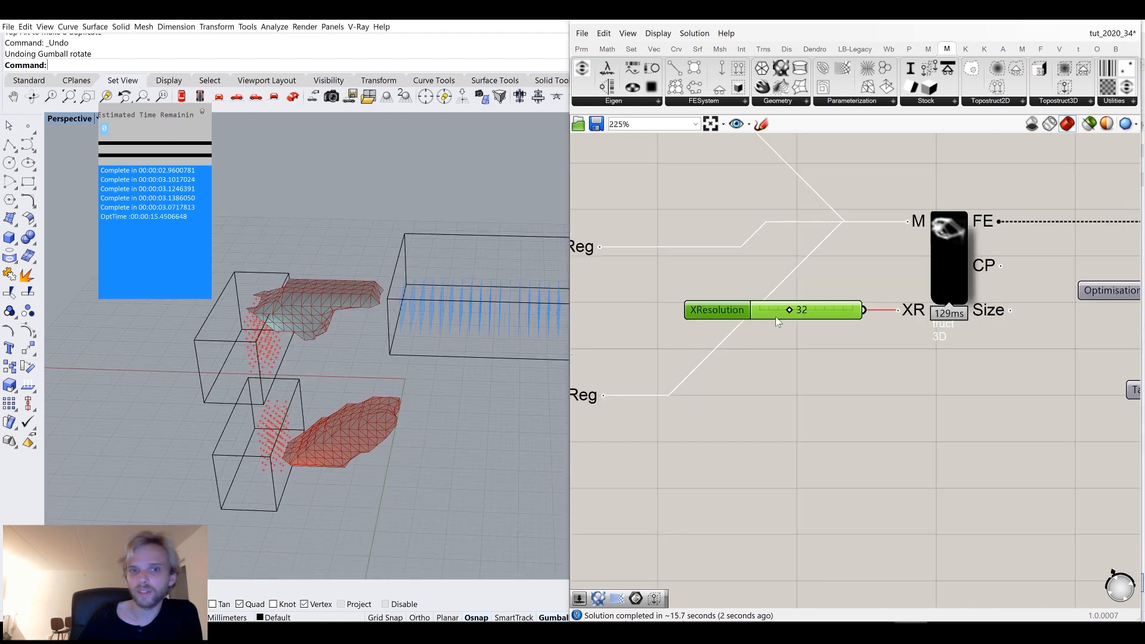
scroll(969, 332, up, 4)
right_drag(1055, 331, 799, 322)
right_drag(973, 344, 903, 340)
drag(981, 421, 876, 344)
scroll(1008, 309, down, 3)
right_drag(1013, 264, 917, 295)
drag(917, 282, 992, 283)
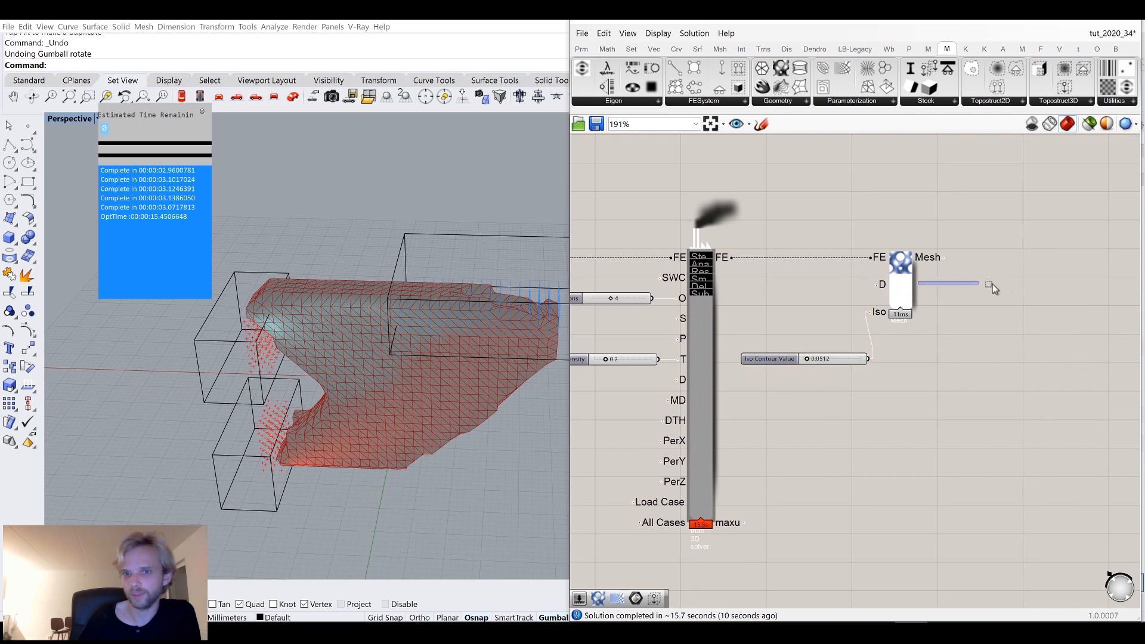
drag(897, 284, 997, 284)
drag(849, 359, 910, 315)
Examine the solver's control buttons and orbit the viewport around the result.
click(721, 306)
scroll(690, 293, up, 5)
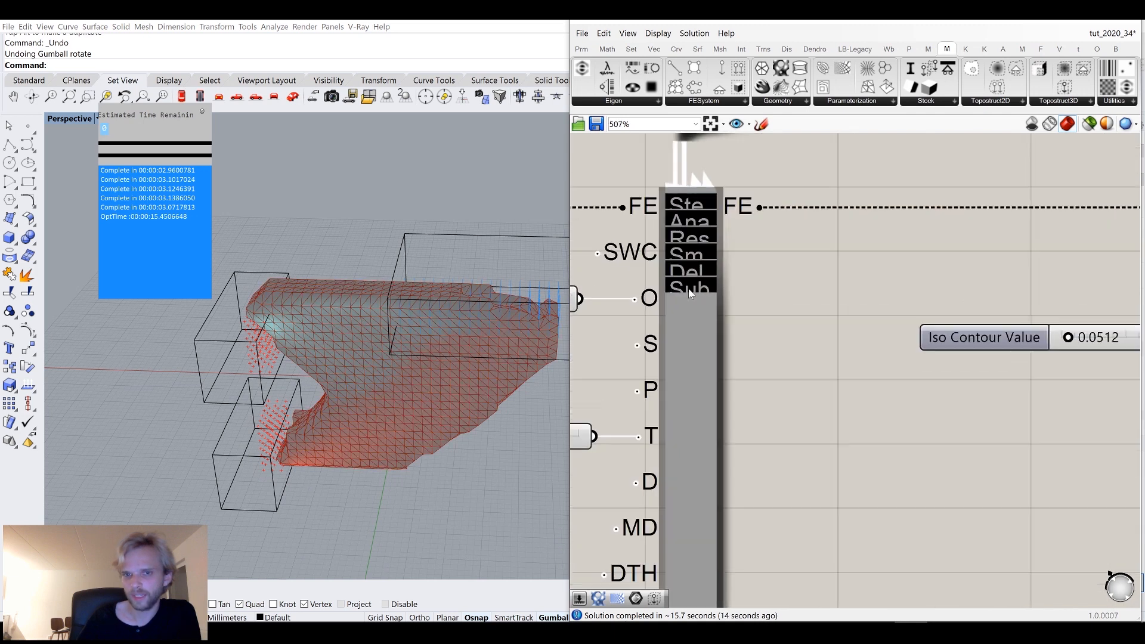
scroll(690, 293, up, 1)
right_drag(456, 319, 493, 289)
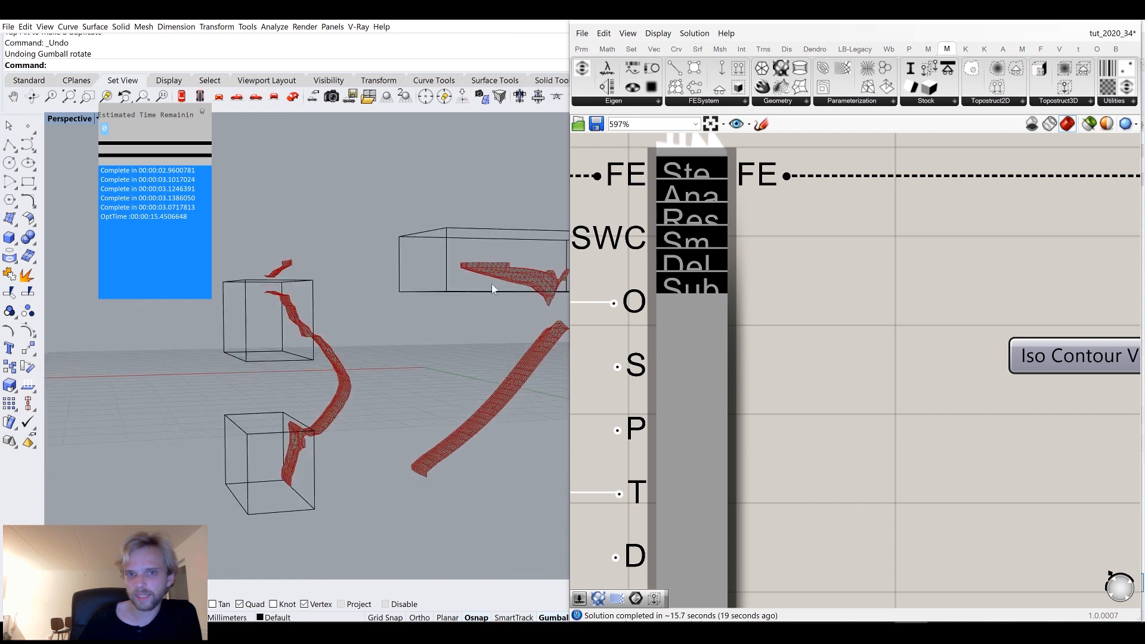
click(777, 353)
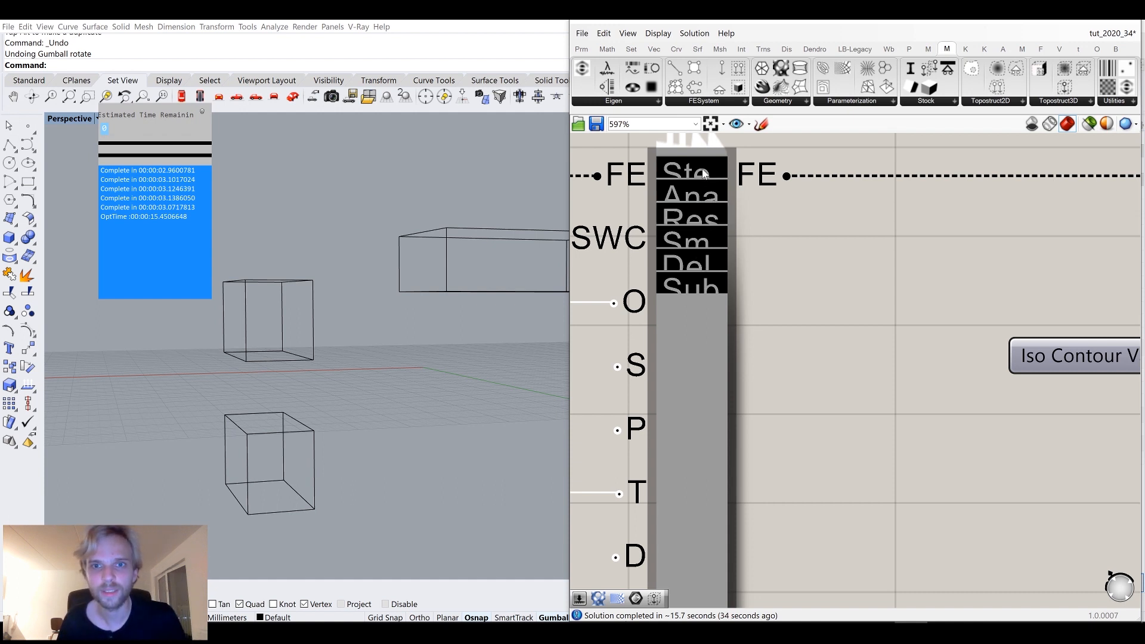
Delete the Topostruct 3D solver together with the 3D Iso Mesh component.
scroll(748, 306, down, 5)
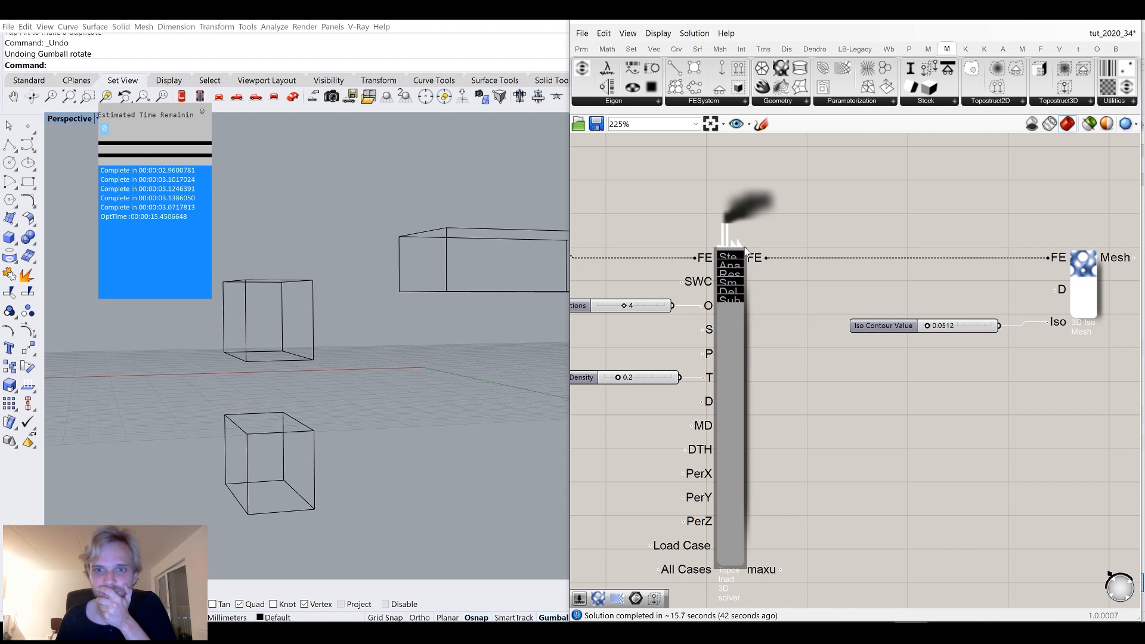
middle_click(738, 336)
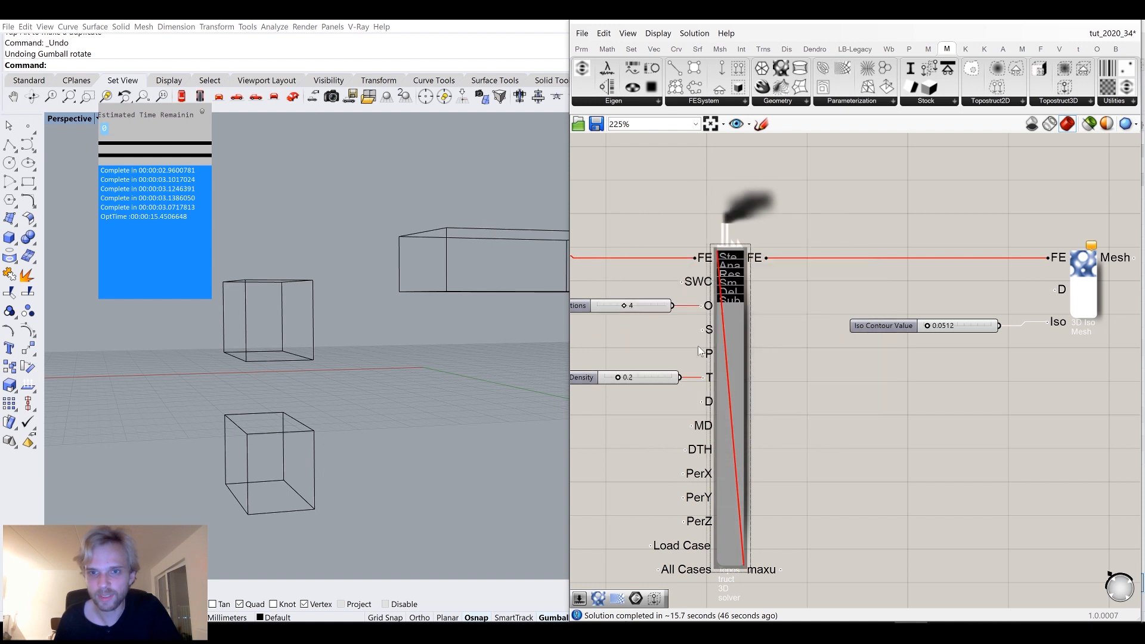
middle_click(732, 345)
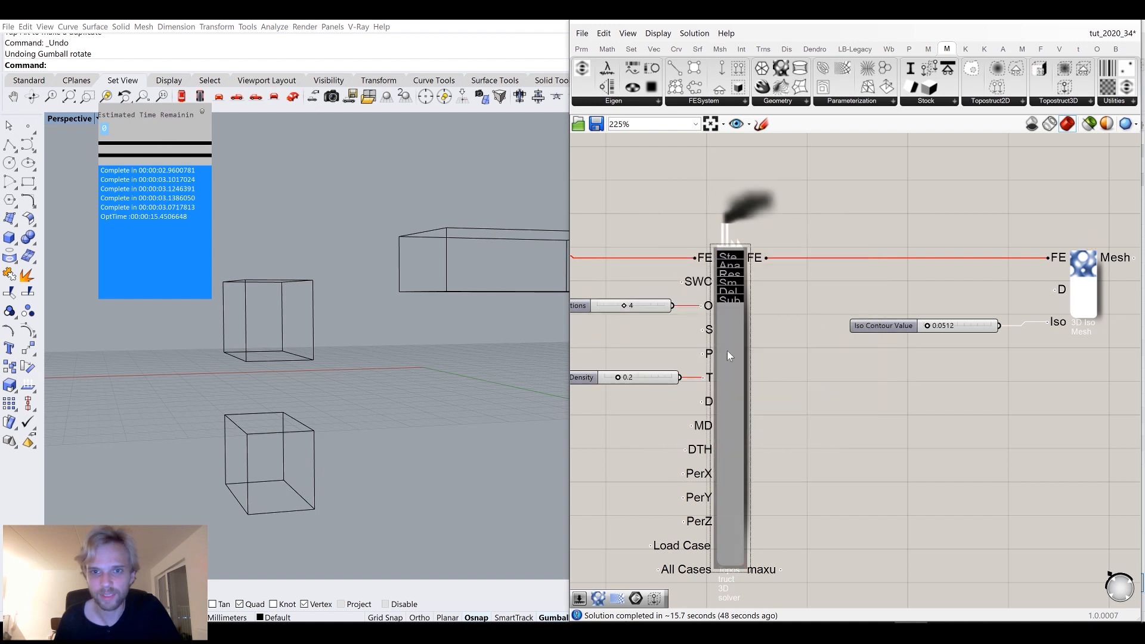
right_drag(727, 349, 818, 368)
key(Delete)
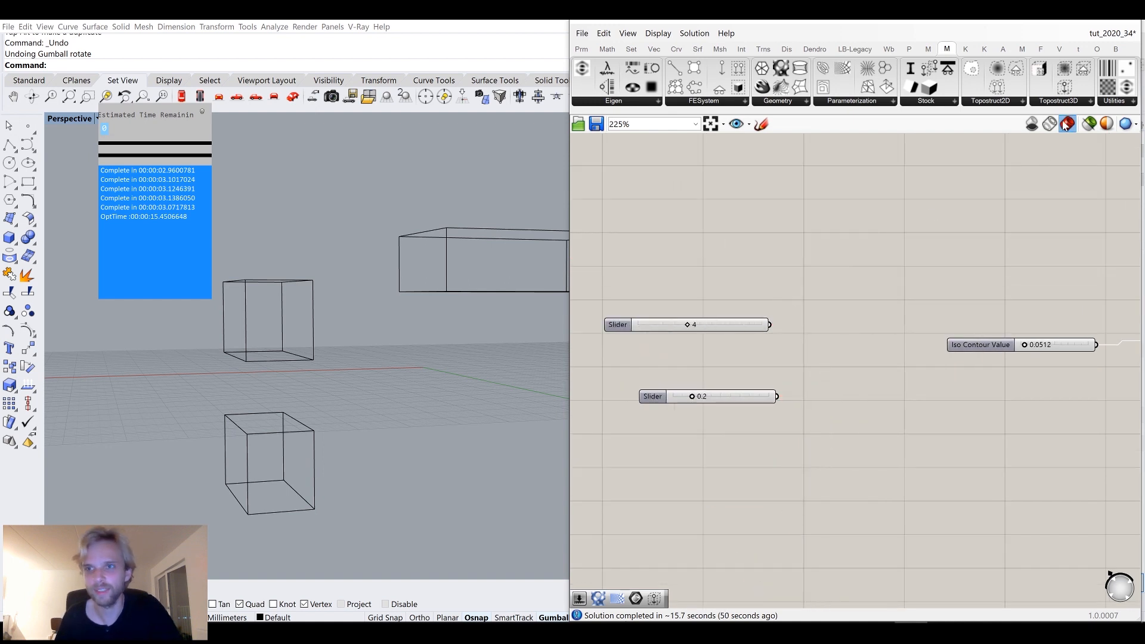
Insert a new Topostruct 3D solver and connect the structure's FE output to its FE input.
click(1046, 101)
drag(1055, 225, 855, 387)
scroll(663, 337, down, 3)
right_drag(663, 336, 810, 316)
scroll(756, 297, up, 2)
right_drag(751, 295, 698, 288)
drag(680, 266, 903, 239)
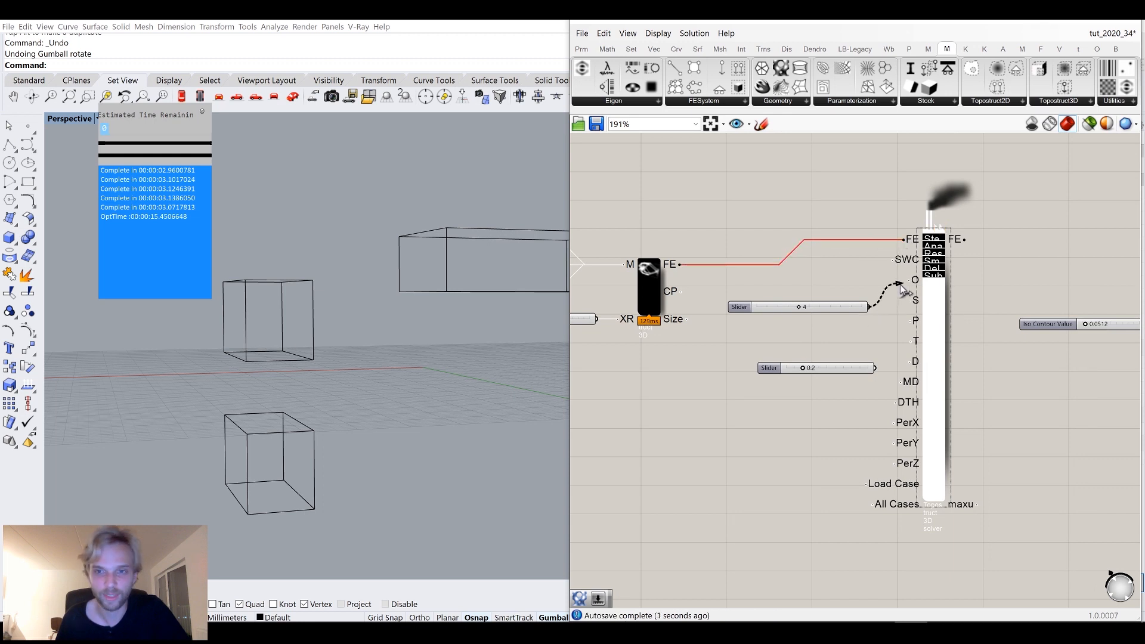
Set the iterations slider to 8 and connect it to the solver's O input.
scroll(811, 313, up, 3)
drag(808, 314, 890, 321)
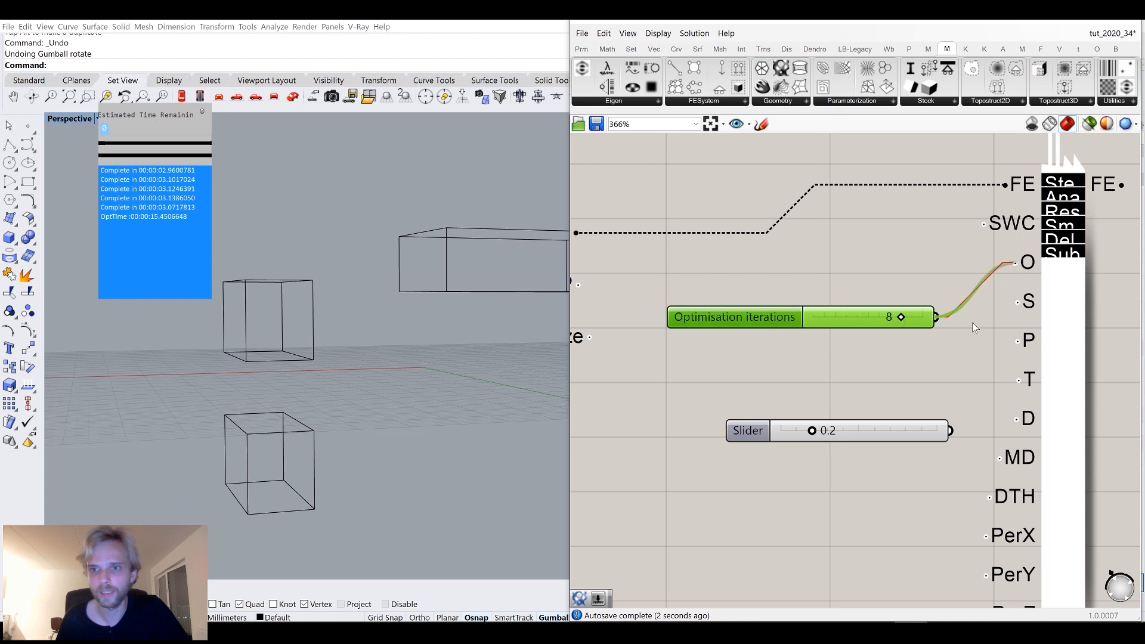
scroll(864, 334, down, 3)
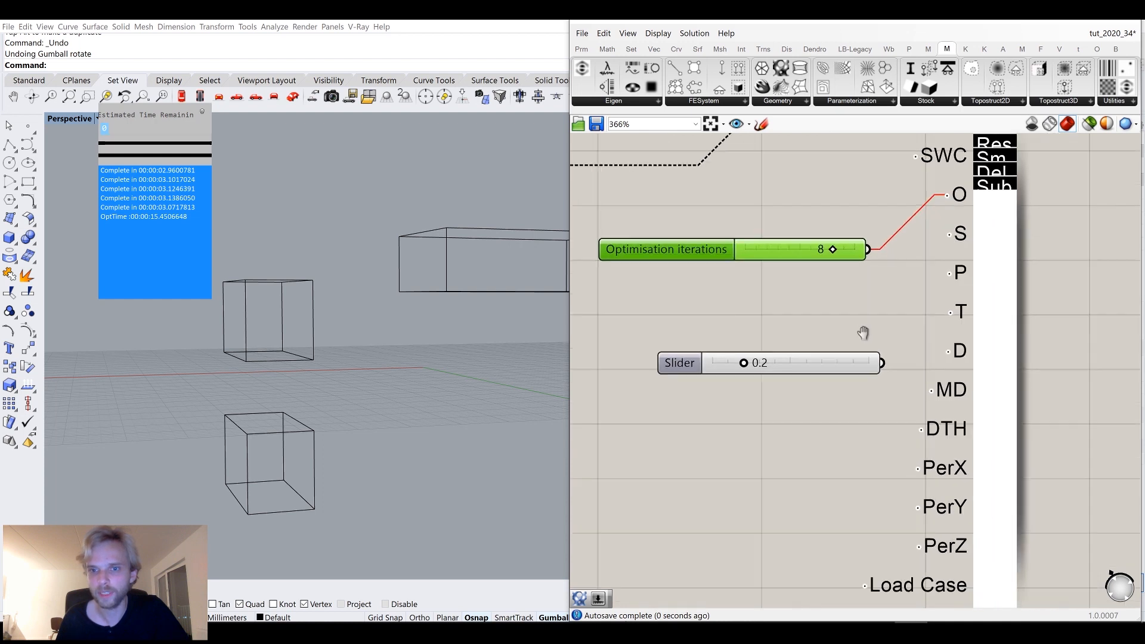
right_drag(863, 350, 825, 328)
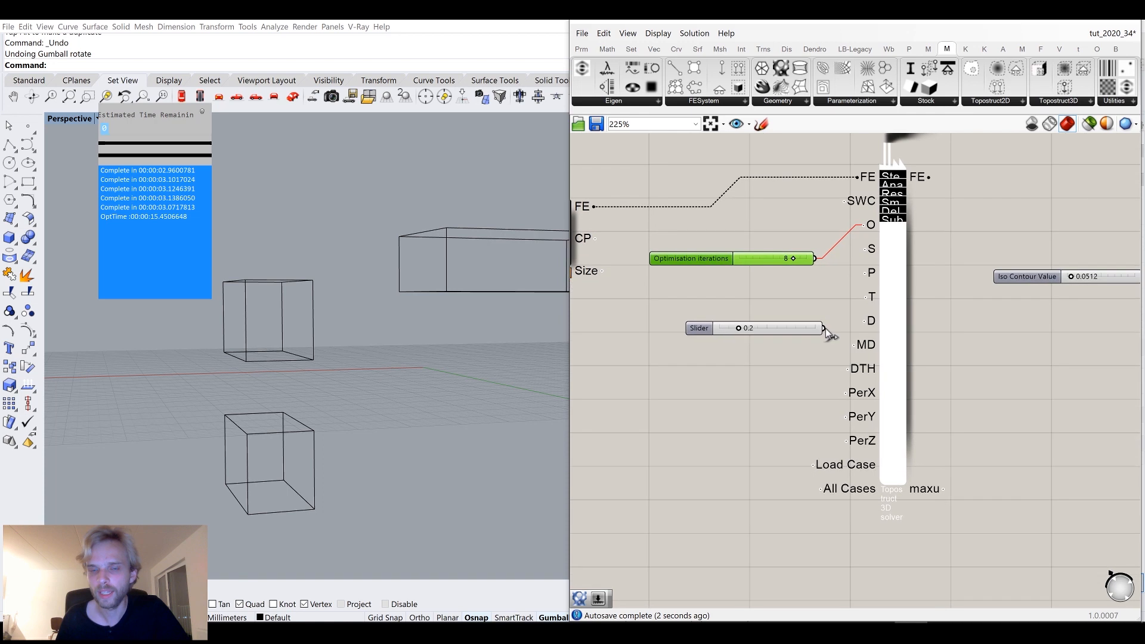
right_drag(717, 308, 815, 318)
Connect the 0.2 Target Density slider to the T input and the solver's FE output onward to the iso mesh.
scroll(847, 328, up, 2)
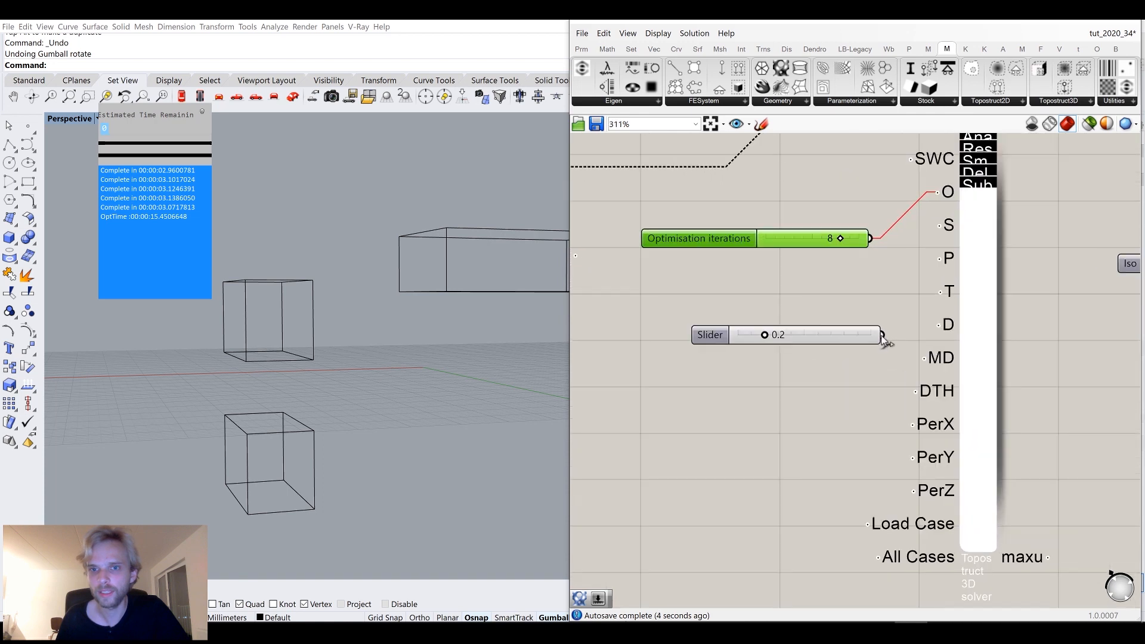
drag(882, 335, 941, 291)
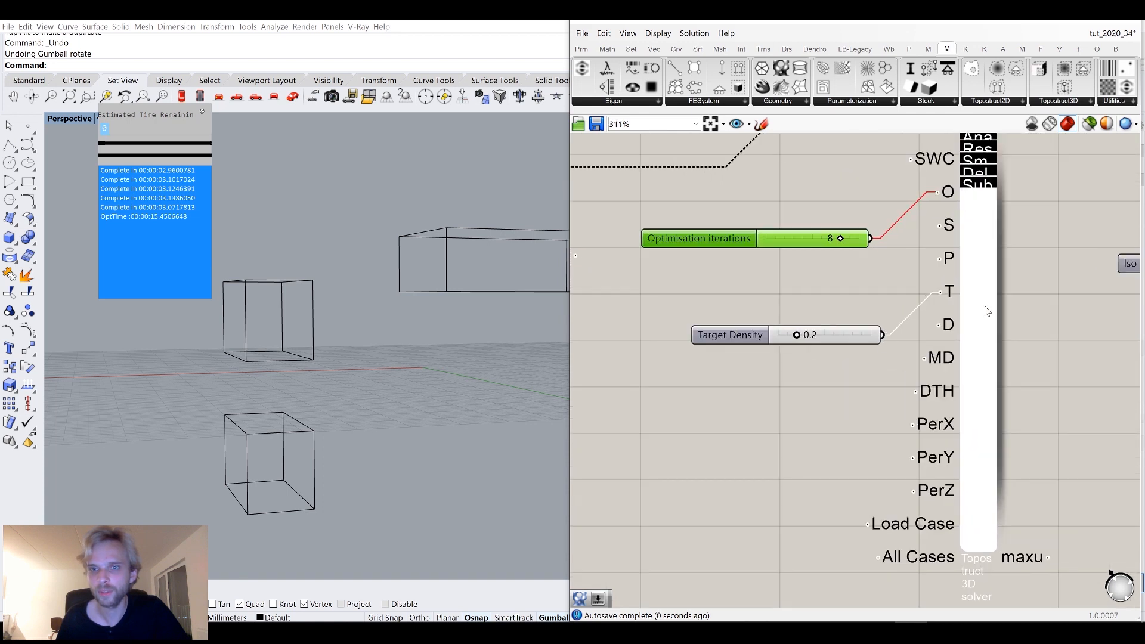
right_drag(979, 308, 788, 391)
scroll(793, 248, down, 2)
drag(760, 249, 1024, 279)
scroll(800, 296, up, 3)
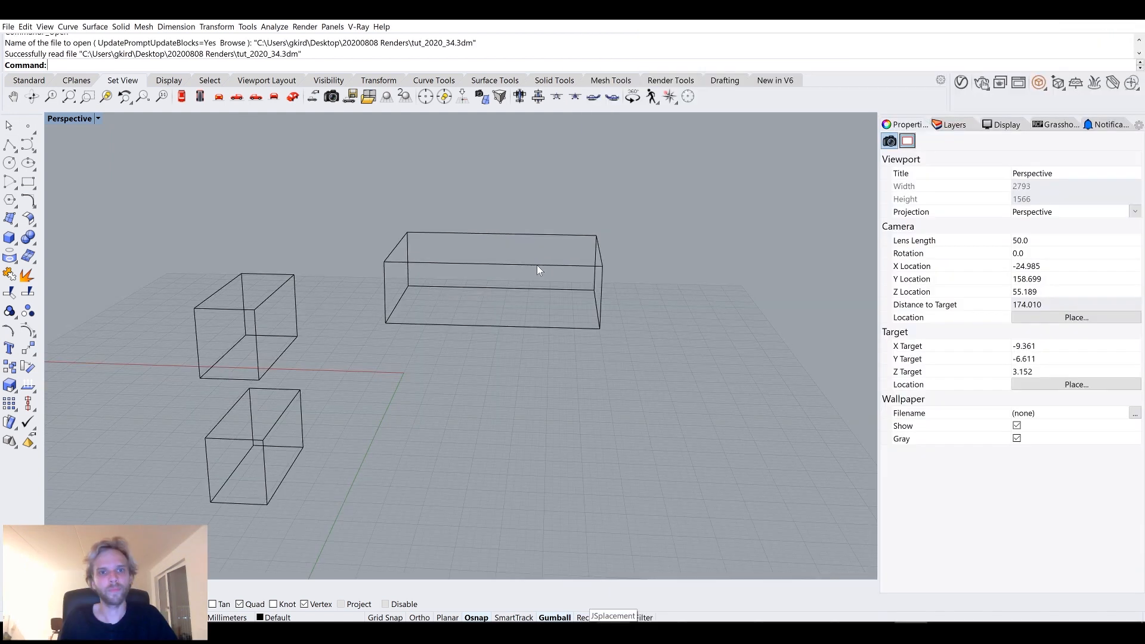
Relaunch Grasshopper and open the tut_2020_34 definition from the recent files.
text(Grasshopper)
key(Return)
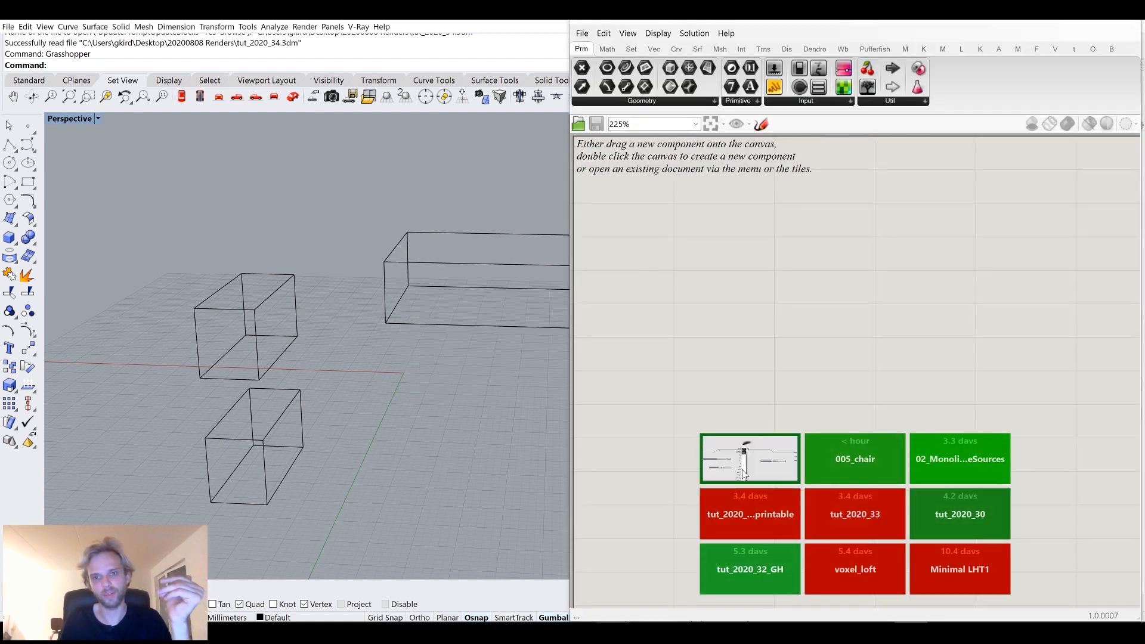
click(673, 367)
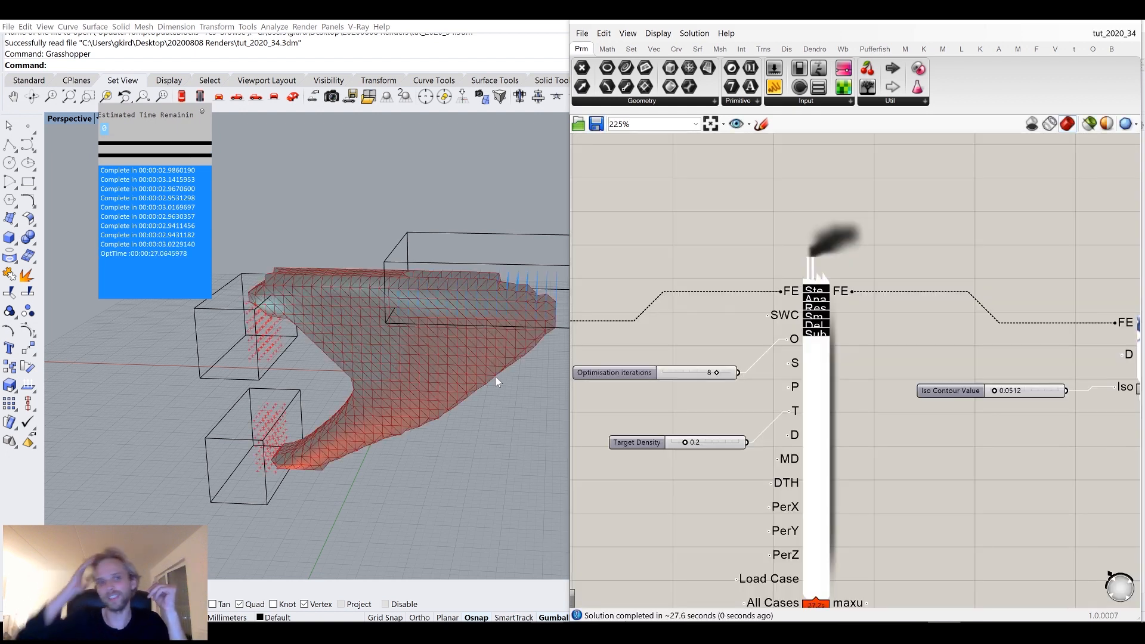
Raise the Iso Contour Value to 0.0986.
scroll(946, 359, up, 5)
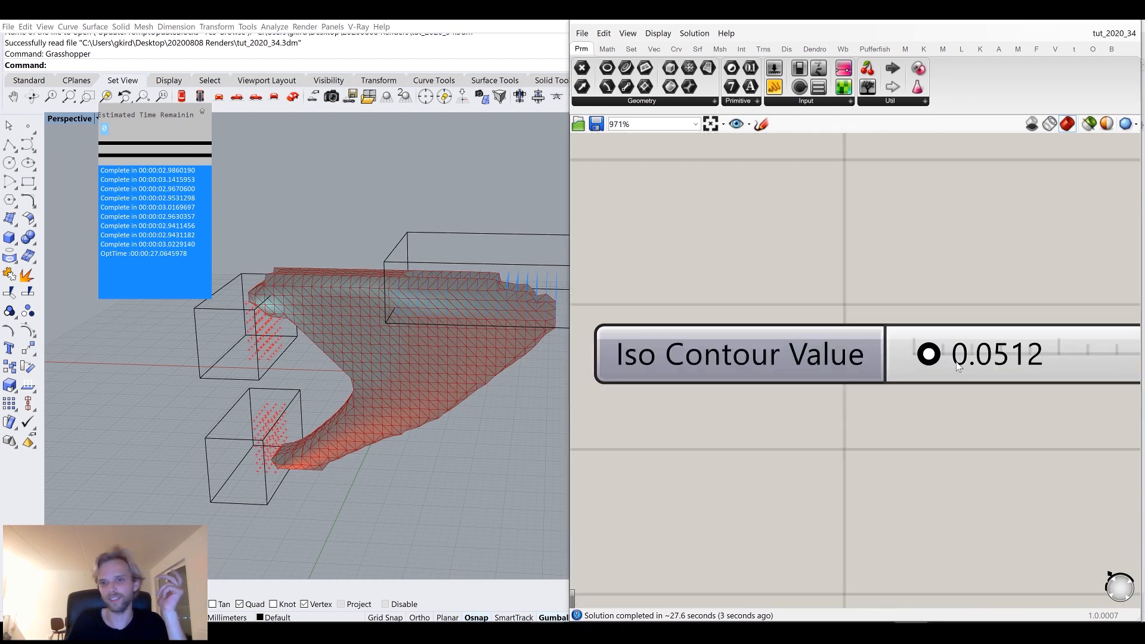
drag(799, 365, 809, 366)
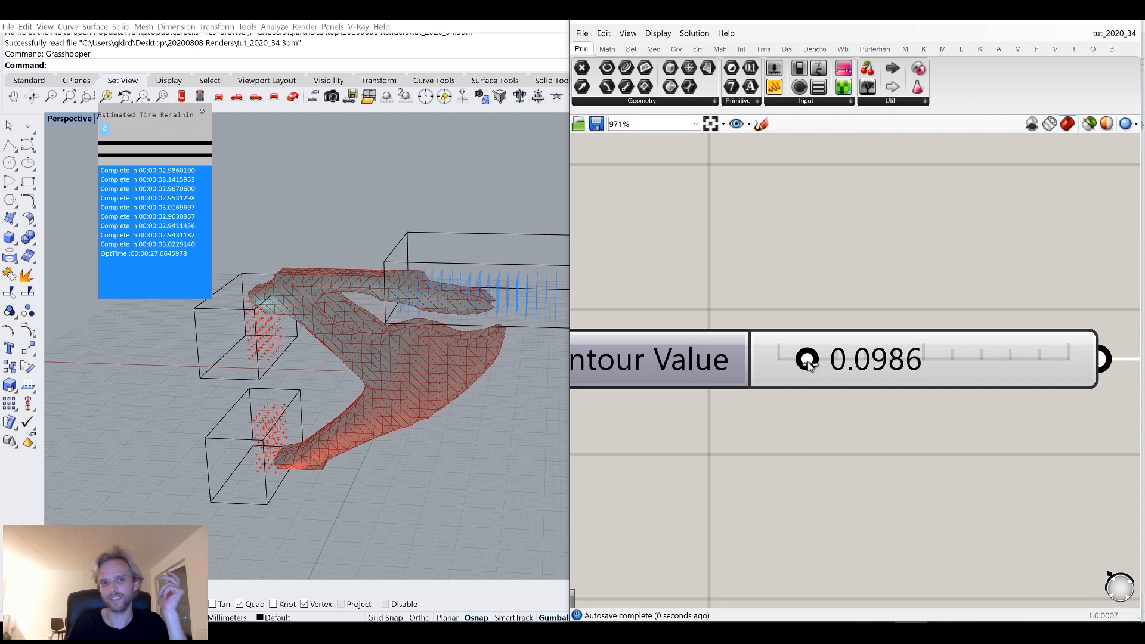
mouse_move(381, 331)
right_down()
mouse_move(417, 314)
mouse_move(351, 325)
mouse_move(298, 317)
mouse_move(388, 302)
mouse_move(450, 317)
mouse_move(358, 324)
mouse_move(387, 311)
mouse_move(453, 322)
mouse_move(382, 332)
mouse_move(396, 334)
right_up()
scroll(406, 316, down, 2)
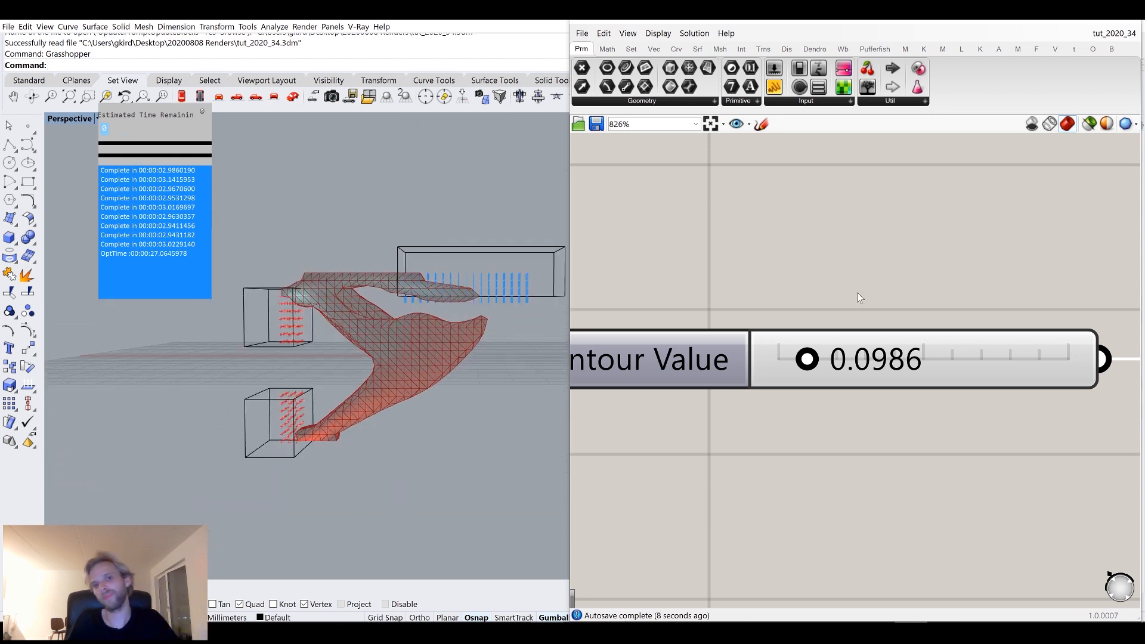
Restart the topology optimisation on the solver.
scroll(857, 292, down, 5)
scroll(779, 303, down, 2)
right_drag(763, 300, 957, 365)
scroll(957, 365, down, 2)
scroll(850, 291, up, 5)
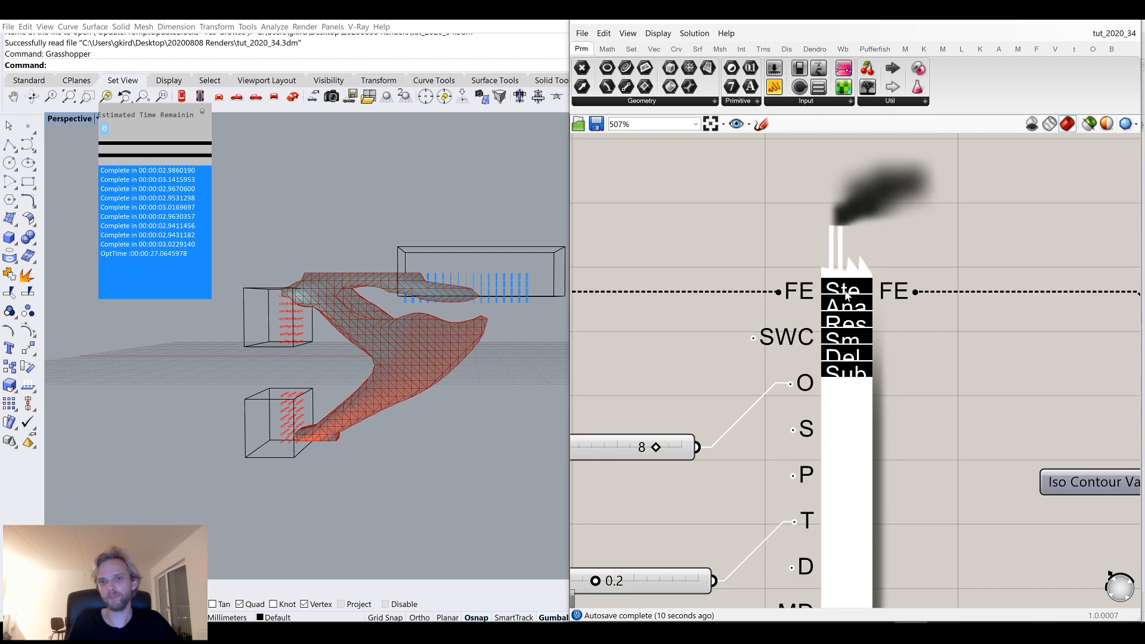
click(847, 290)
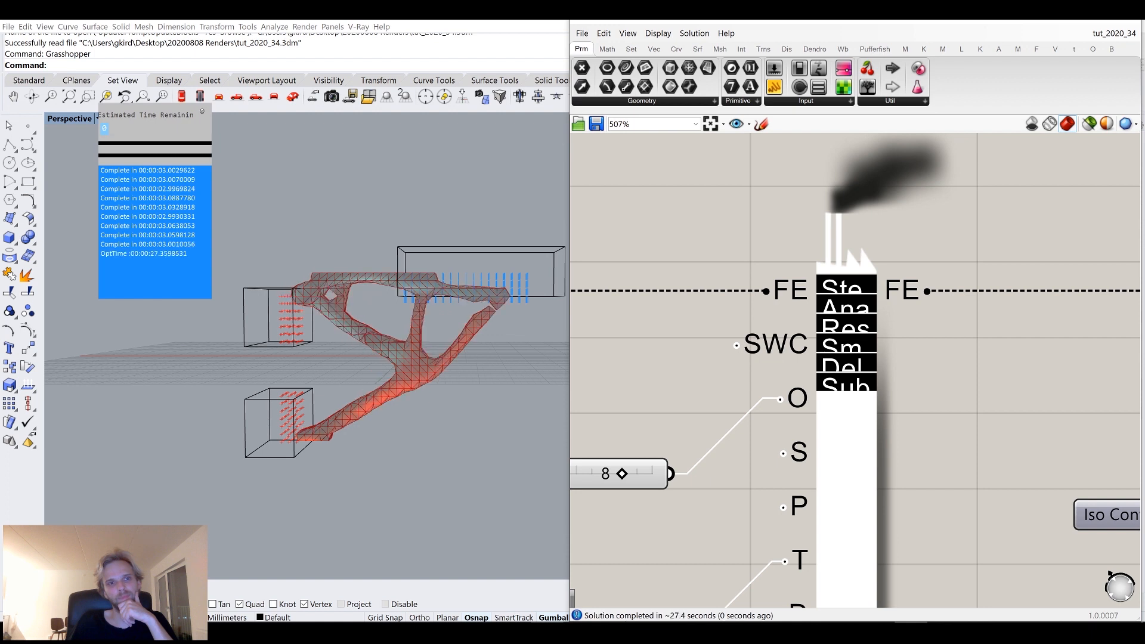
Orbit and zoom around the optimised structure to inspect it.
right_drag(383, 302, 465, 341)
scroll(992, 387, down, 5)
right_drag(1074, 411, 767, 368)
scroll(910, 367, up, 3)
right_drag(761, 413, 957, 402)
scroll(957, 405, down, 4)
scroll(737, 298, up, 4)
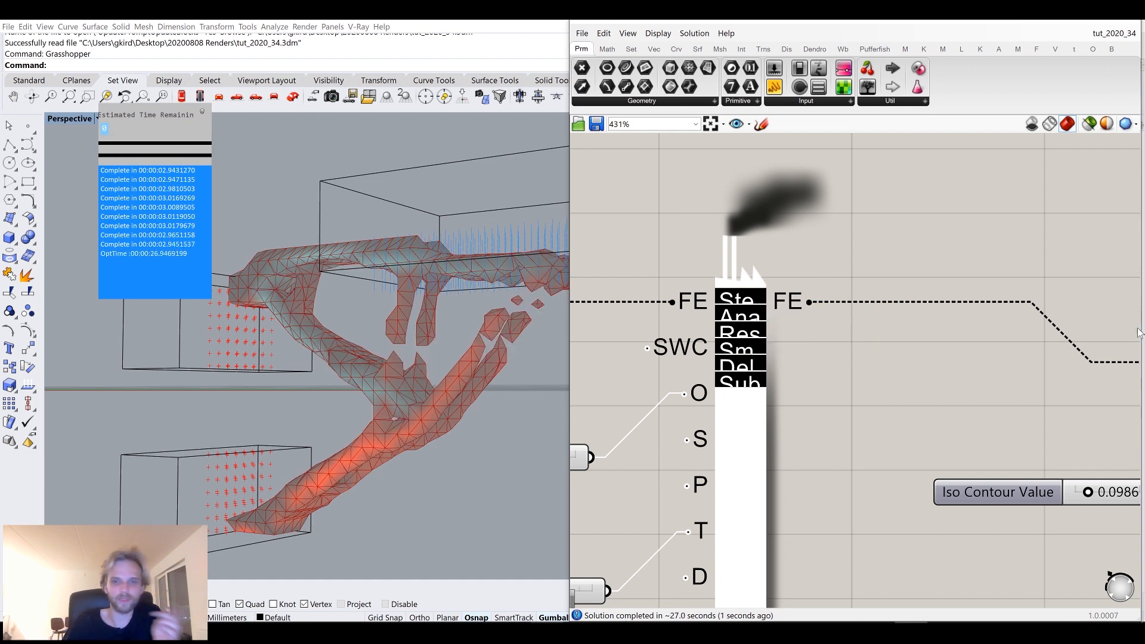
scroll(984, 360, down, 3)
right_drag(984, 359, 793, 336)
scroll(906, 430, up, 8)
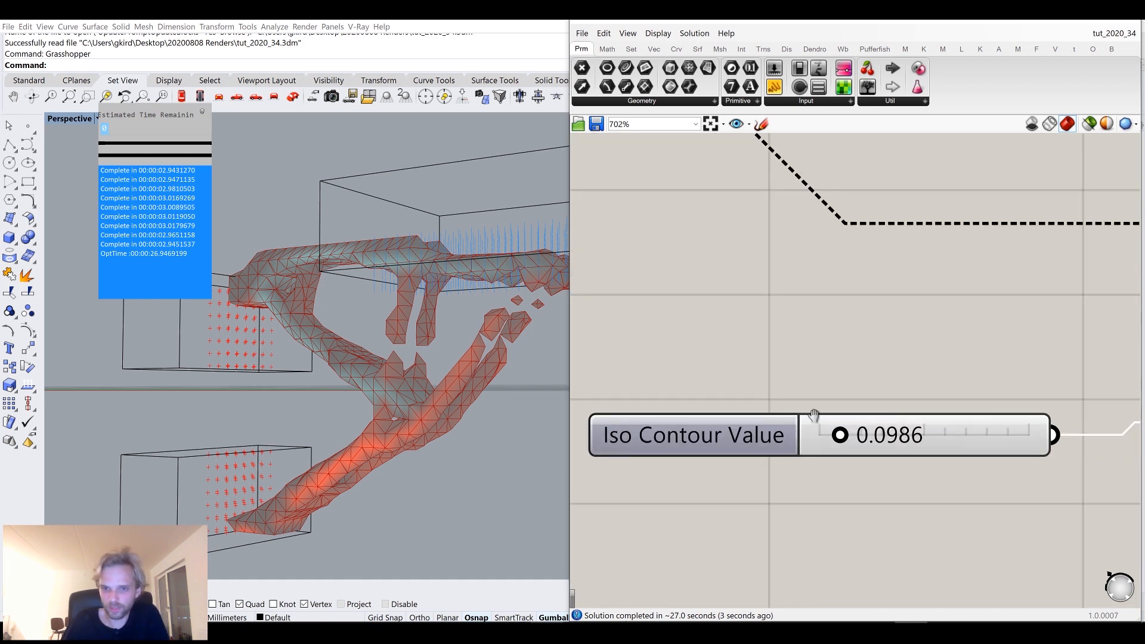
scroll(742, 416, up, 2)
Add a Weaverbird Catmull-Clark Subdivision component by searching the canvas for it.
drag(785, 411, 763, 417)
mouse_move(490, 361)
right_down()
mouse_move(519, 455)
mouse_move(466, 410)
mouse_move(480, 355)
right_up()
scroll(902, 263, down, 8)
scroll(902, 262, down, 2)
right_drag(1028, 259, 832, 329)
scroll(927, 283, up, 3)
right_drag(938, 284, 797, 330)
double_click(877, 360)
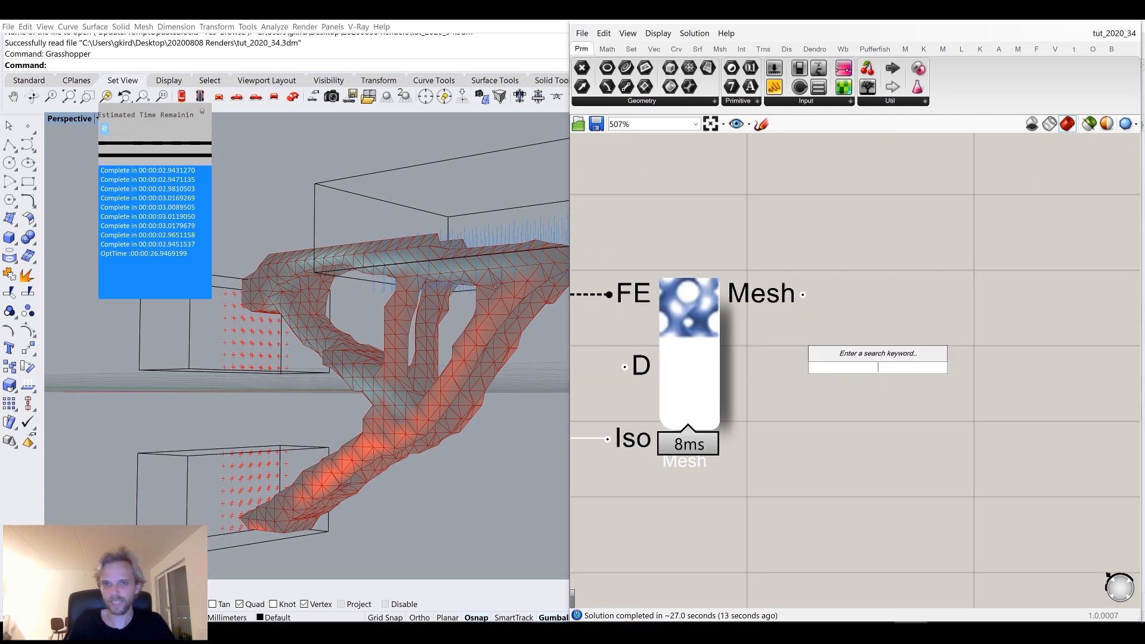
text(cat)
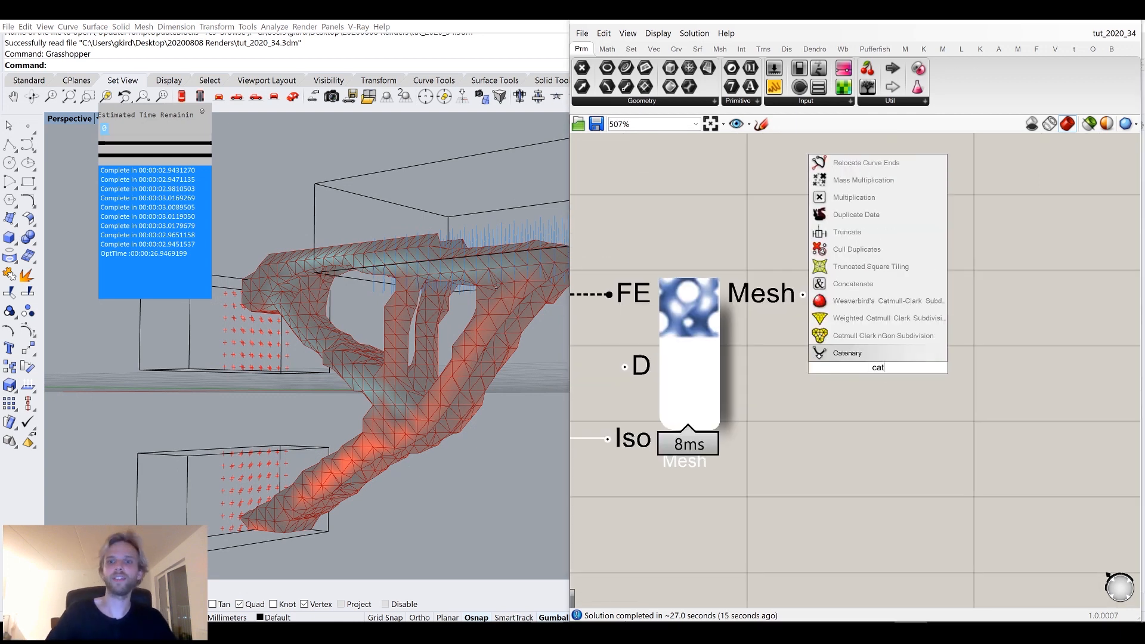
text(mul)
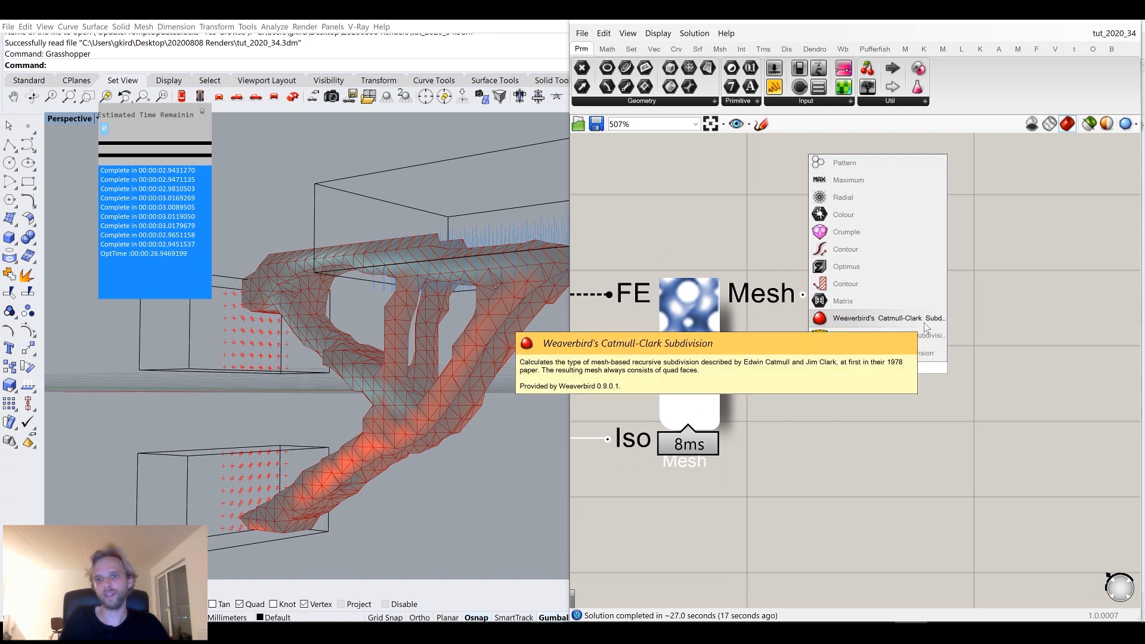
click(925, 325)
Connect the 3D Iso Mesh output to the Catmull-Clark component's mesh input.
drag(827, 319, 898, 326)
click(696, 344)
middle_click(696, 344)
click(739, 303)
click(760, 232)
right_drag(437, 262, 477, 288)
Bake the subdivided mesh onto the Default layer and select it in the viewport.
right_click(934, 327)
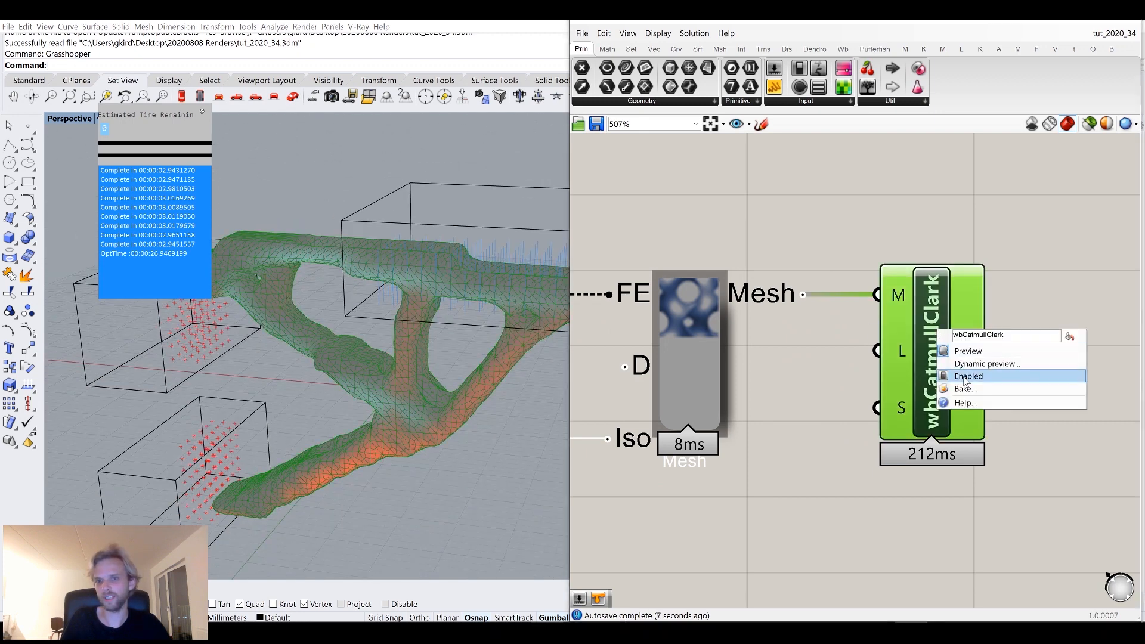
click(957, 389)
click(956, 288)
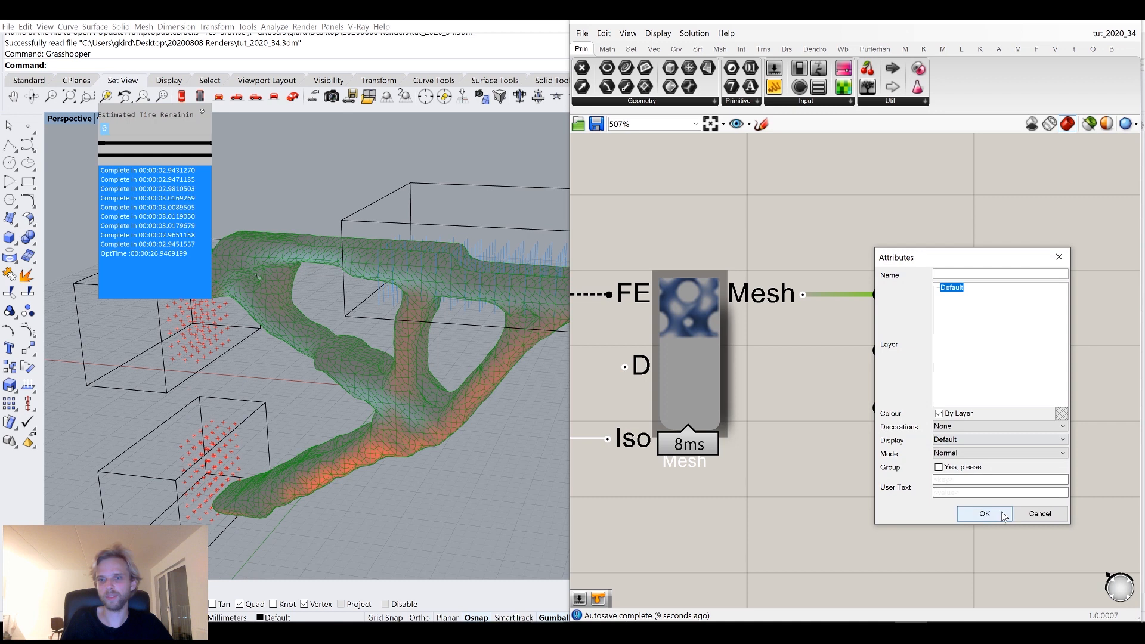
click(985, 514)
scroll(483, 406, down, 5)
click(486, 378)
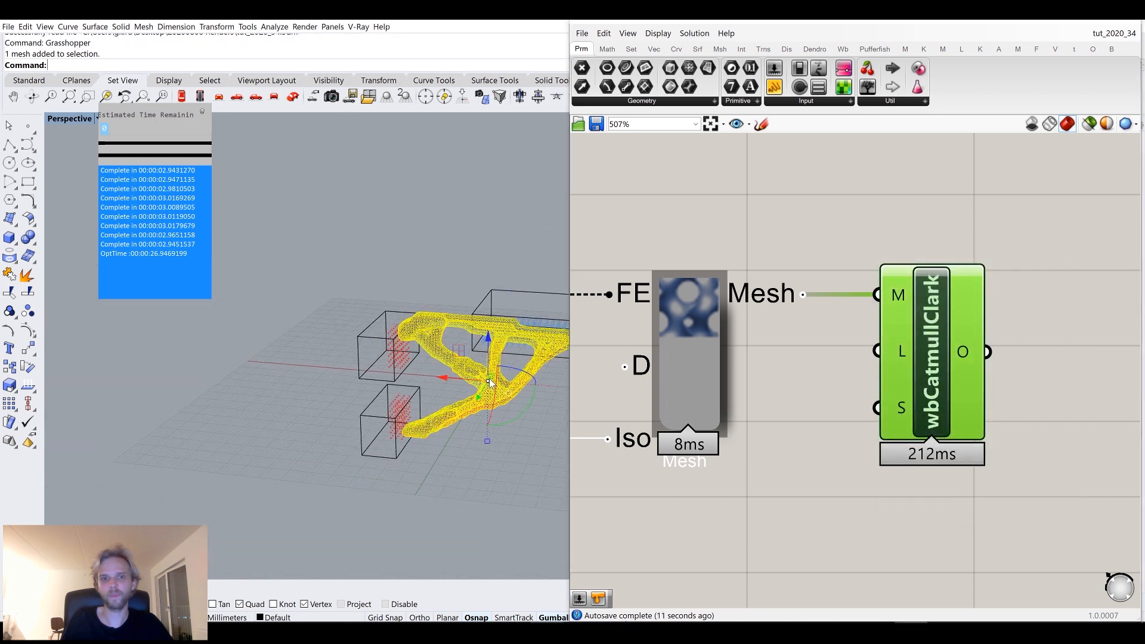
Zoom and orbit around the baked mesh in the Rhino viewport to inspect it.
scroll(489, 378, down, 2)
drag(477, 393, 355, 449)
scroll(382, 375, up, 5)
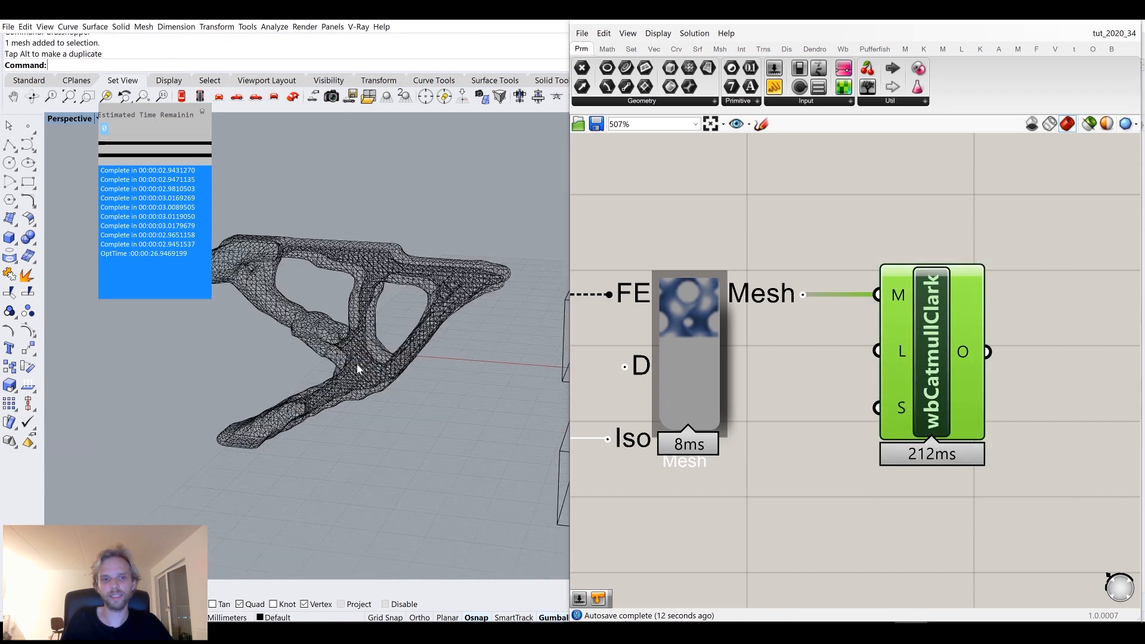
scroll(966, 244, down, 4)
Turn off the Grasshopper component previews and minimise the Grasshopper window.
middle_click(952, 299)
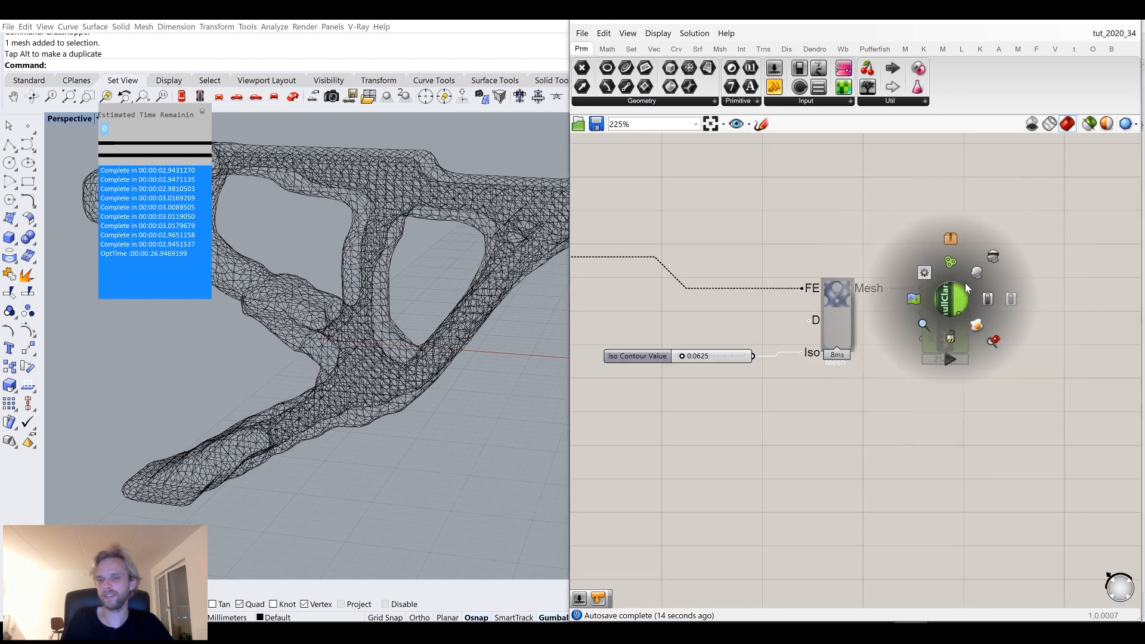
click(991, 258)
click(1036, 266)
scroll(1018, 278, down, 8)
drag(1037, 385, 703, 251)
middle_click(702, 256)
click(719, 214)
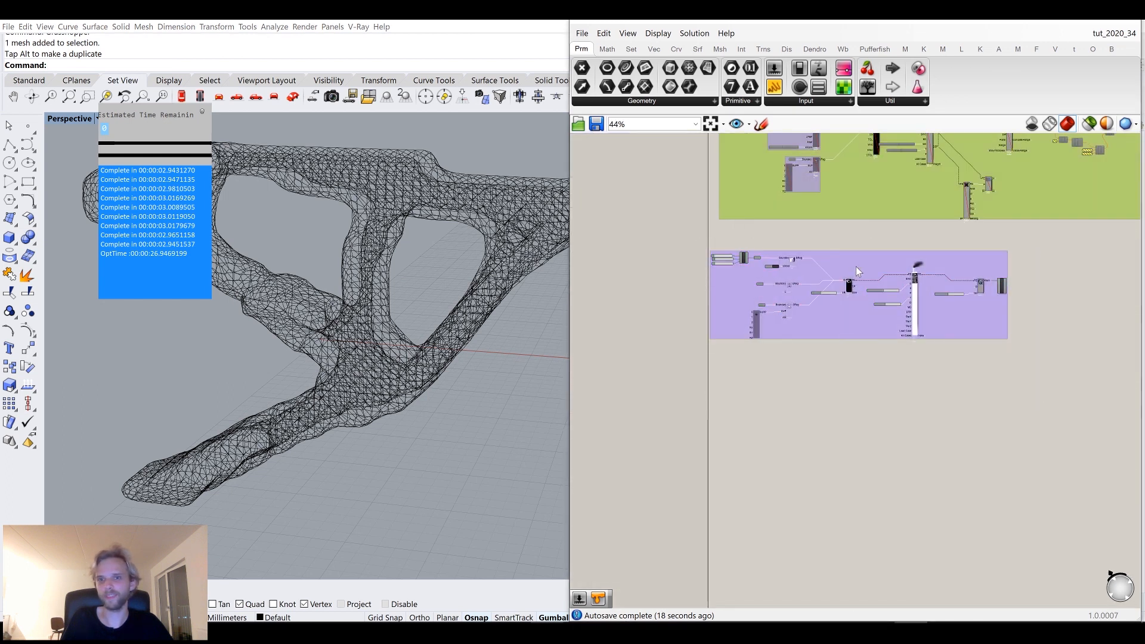
drag(857, 266, 870, 250)
drag(1106, 388, 679, 232)
middle_click(680, 232)
click(733, 237)
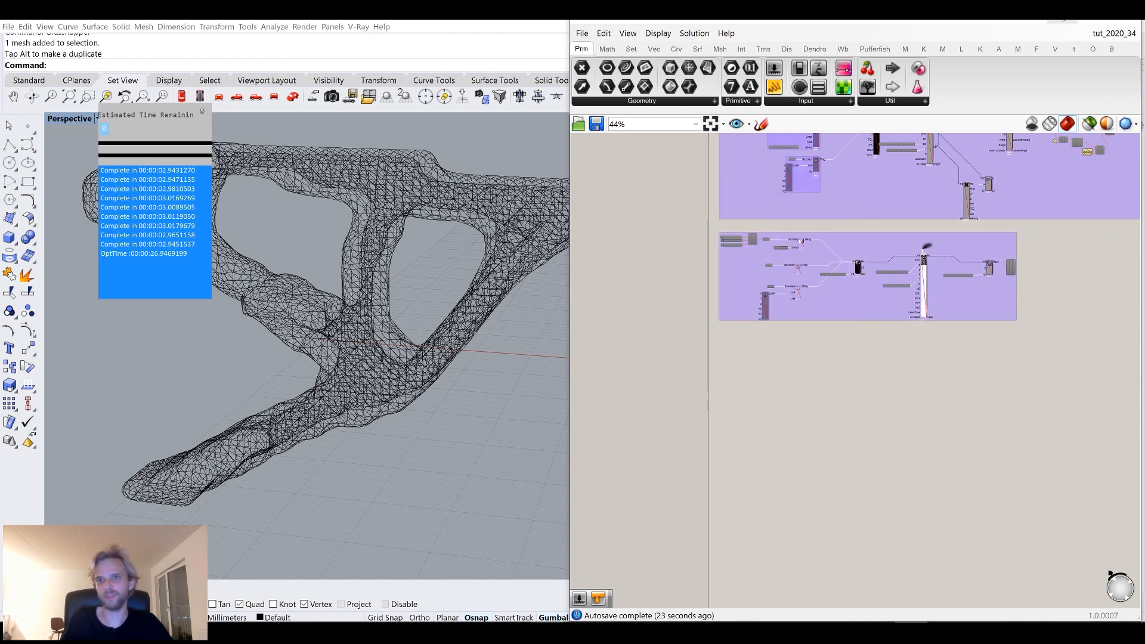
click(1063, 21)
Switch the Perspective viewport display mode to Shaded.
right_drag(717, 241, 573, 269)
scroll(687, 334, down, 10)
right_drag(686, 334, 746, 346)
drag(579, 210, 581, 210)
click(721, 367)
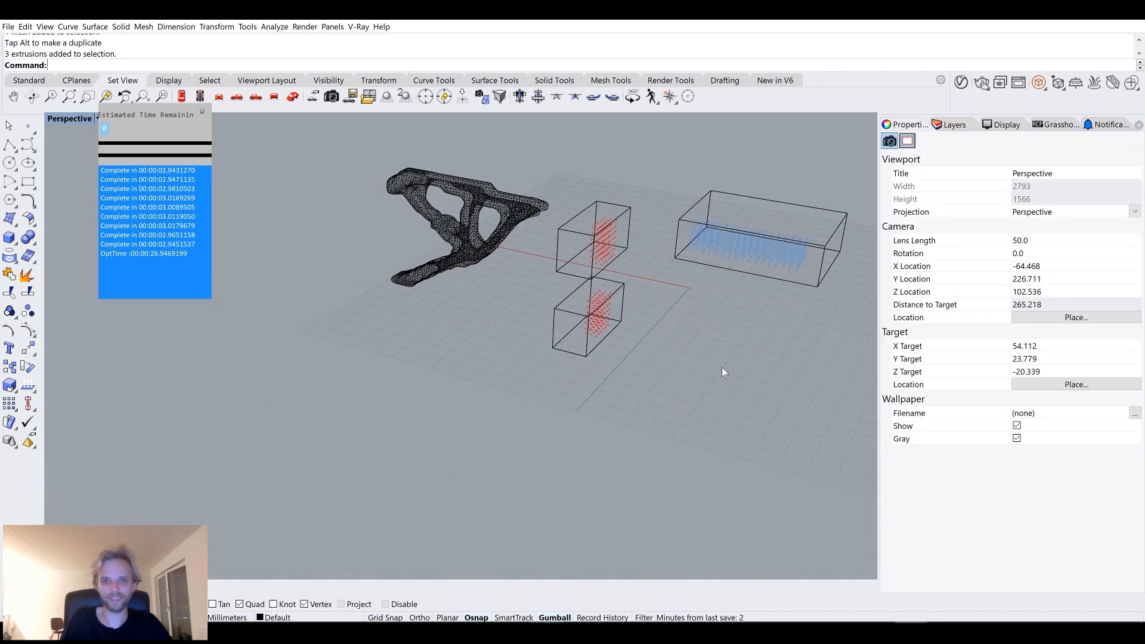
shift+right_drag(718, 371, 735, 407)
right_drag(665, 403, 694, 413)
shift+right_drag(451, 333, 510, 368)
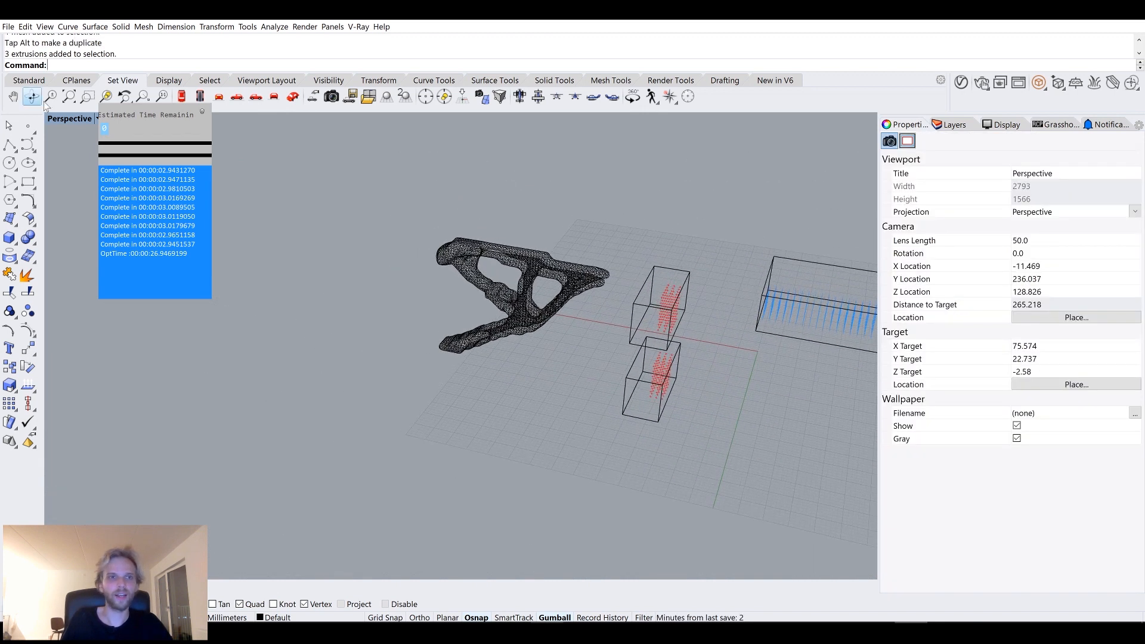
click(74, 118)
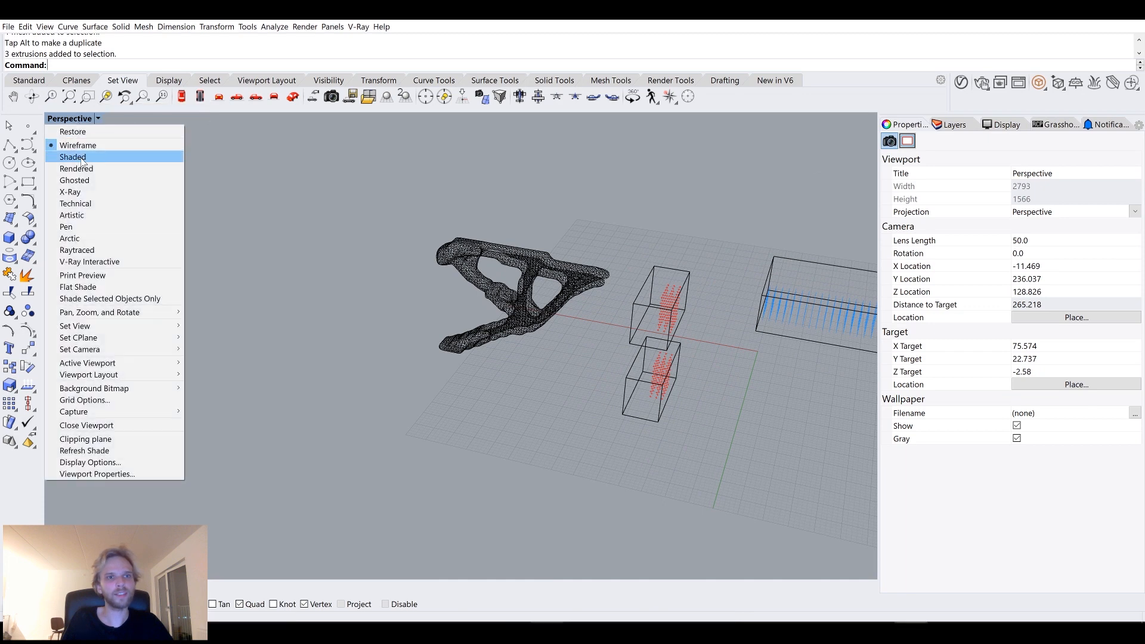
click(467, 303)
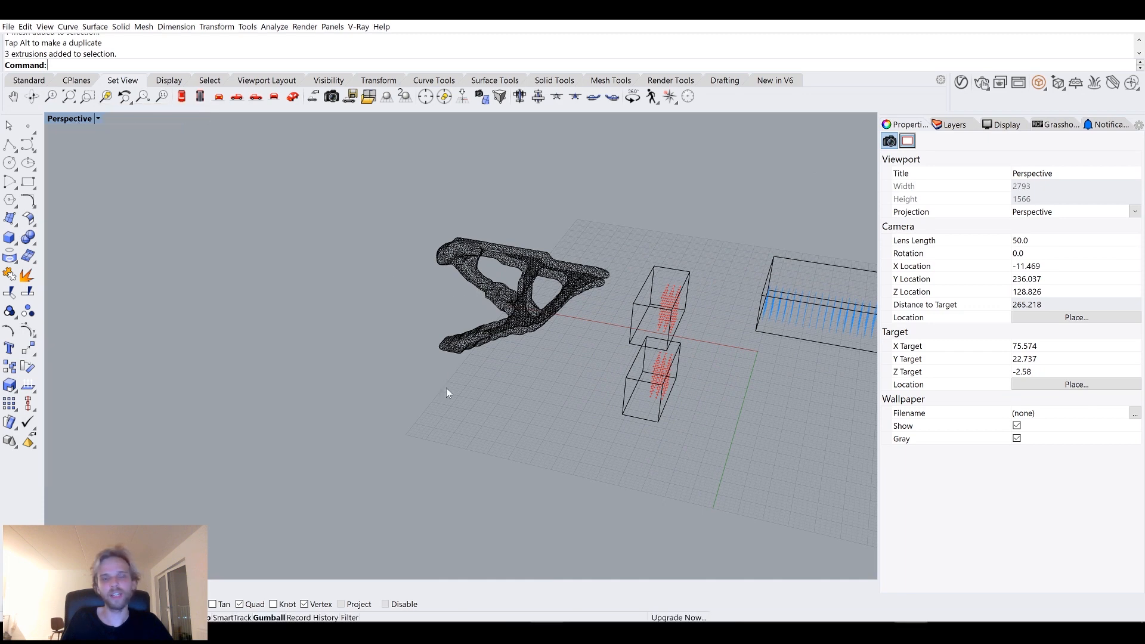
scroll(525, 279, up, 5)
mouse_move(524, 280)
right_down()
mouse_move(542, 324)
mouse_move(512, 298)
right_up()
click(70, 118)
click(66, 148)
Select the baked mesh and flip its normal direction with the Flip command.
mouse_move(263, 227)
right_down()
mouse_move(549, 310)
mouse_move(560, 339)
mouse_move(606, 319)
mouse_move(610, 345)
mouse_move(555, 294)
mouse_move(453, 351)
mouse_move(366, 297)
mouse_move(398, 275)
right_up()
scroll(549, 312, up, 7)
scroll(610, 345, down, 3)
scroll(366, 297, up, 8)
click(399, 315)
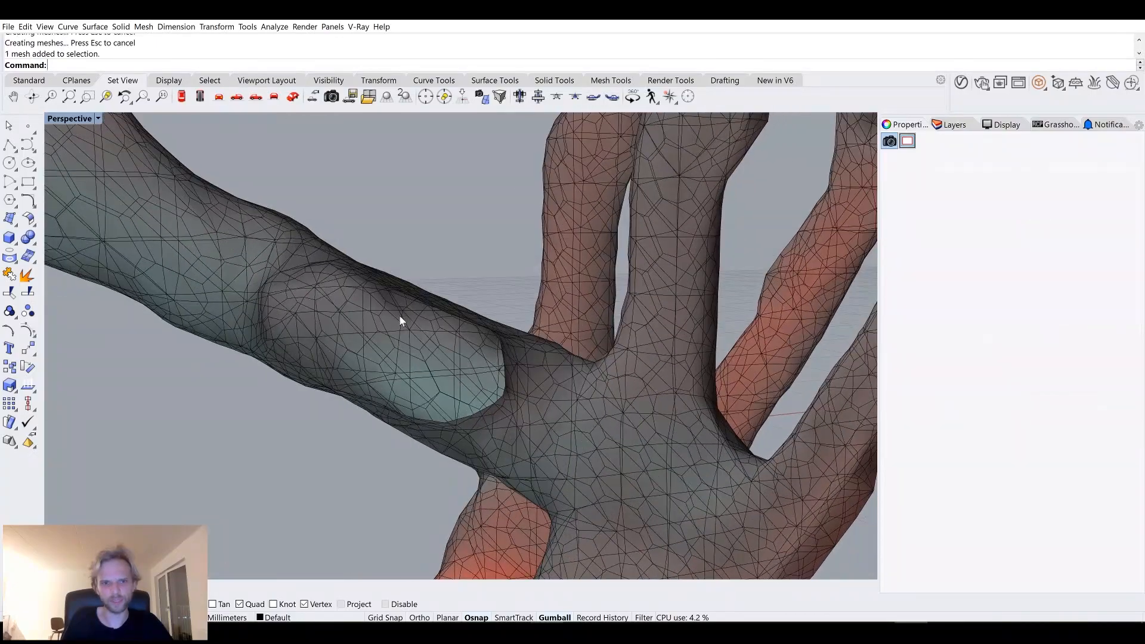
text(Flip)
key(Return)
key(Escape)
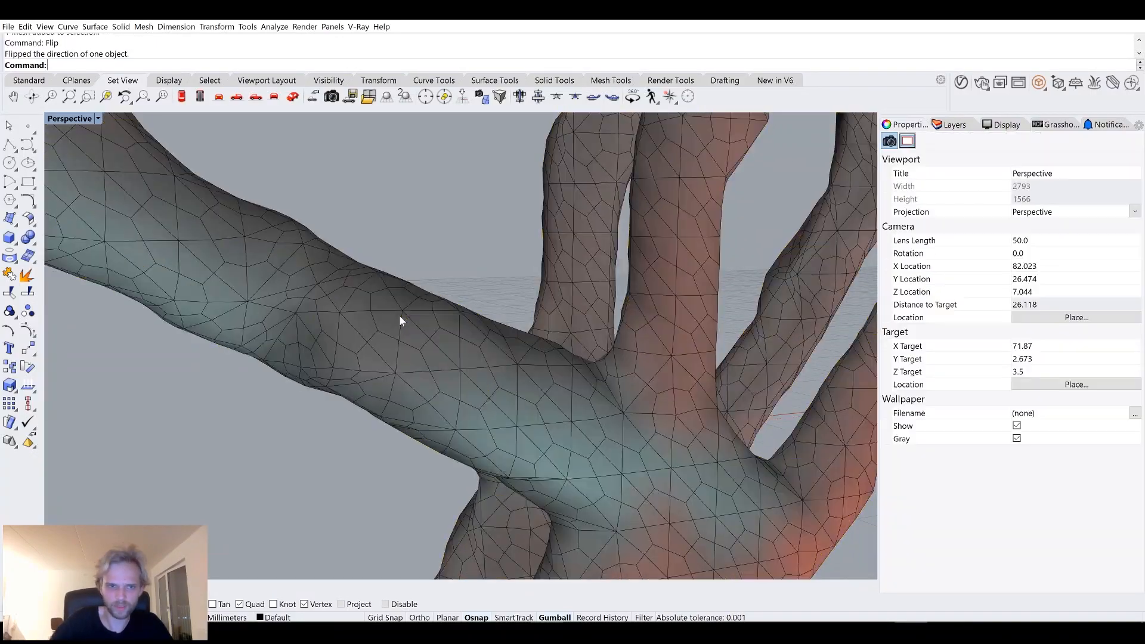
Orbit and zoom around the flipped mesh to examine its surface.
scroll(435, 296, down, 8)
right_drag(538, 346, 445, 310)
scroll(472, 347, down, 6)
right_drag(445, 310, 512, 359)
scroll(338, 250, up, 5)
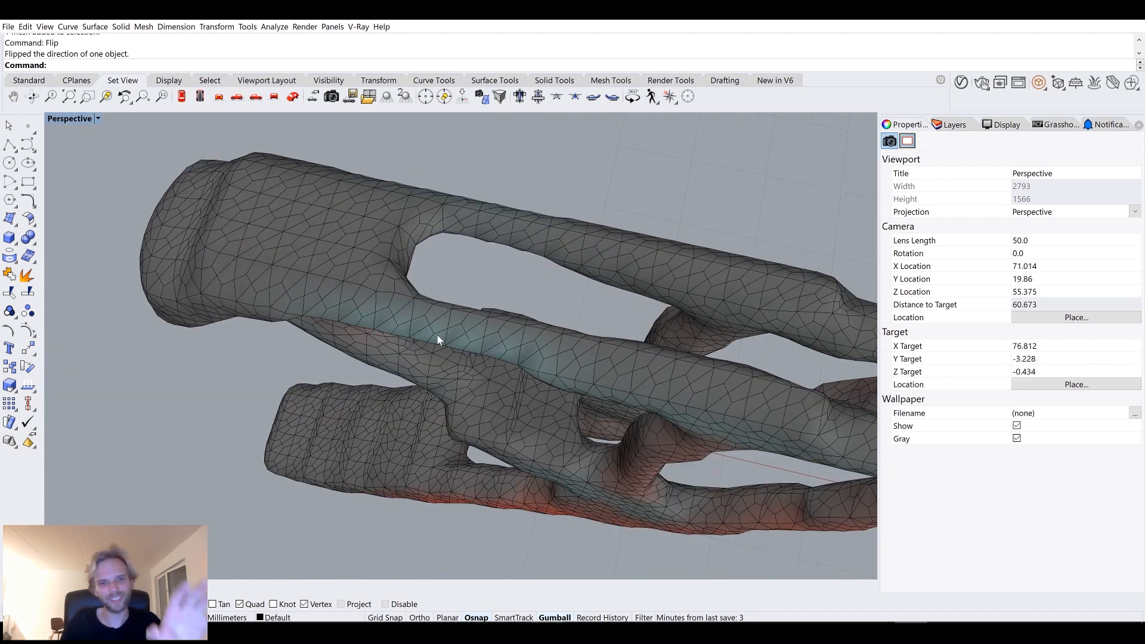
right_drag(459, 395, 504, 341)
scroll(504, 341, down, 4)
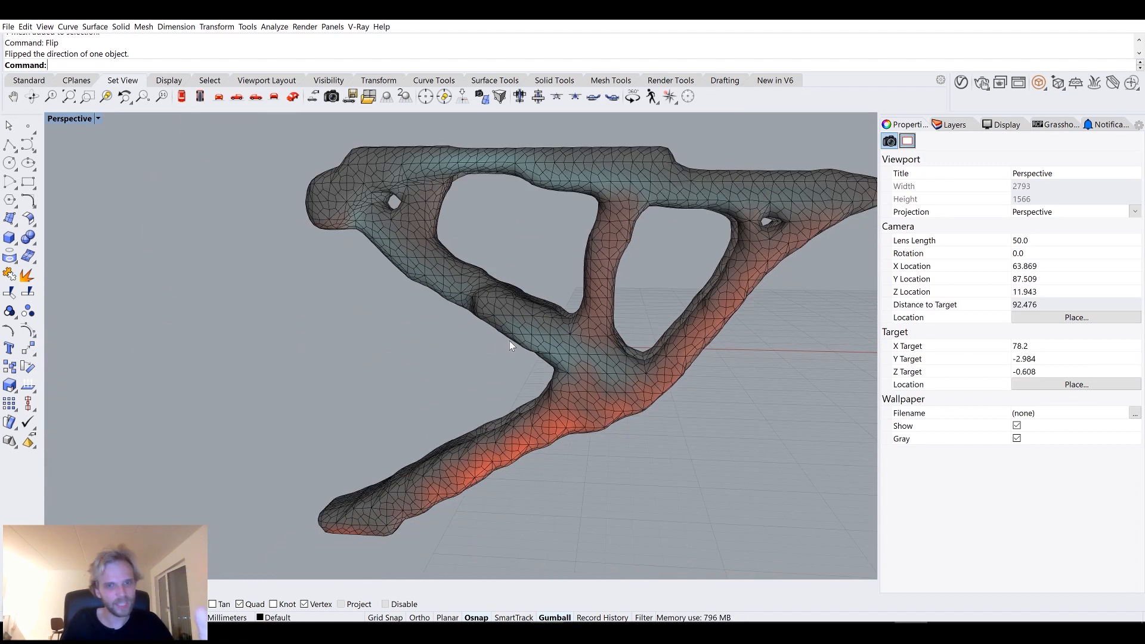
right_drag(463, 296, 432, 172)
scroll(498, 235, up, 2)
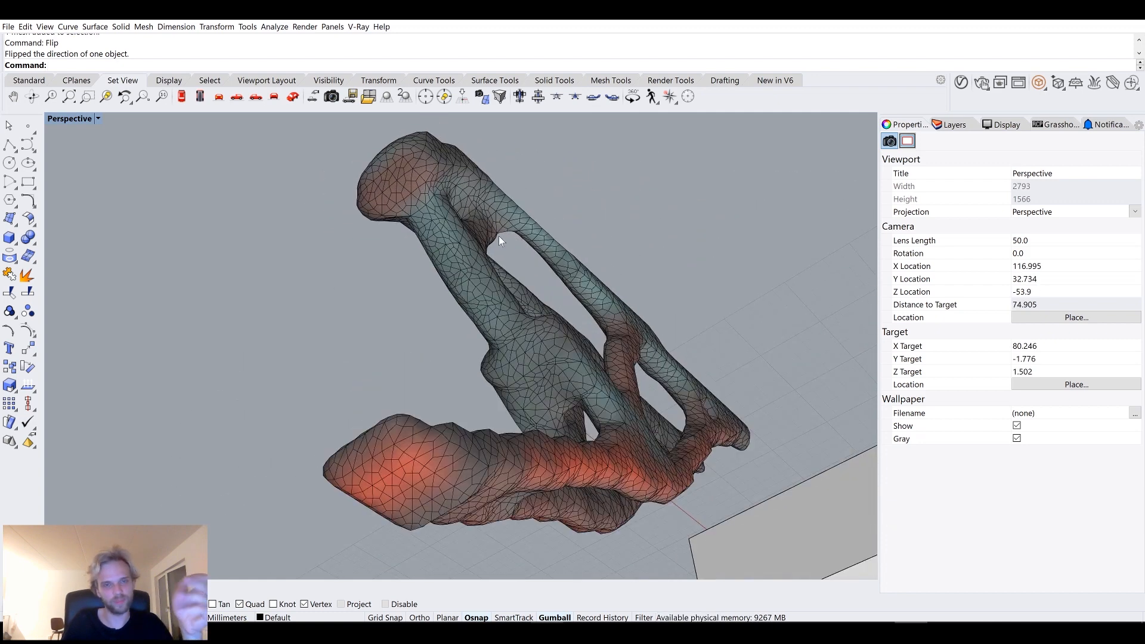
right_drag(500, 236, 506, 327)
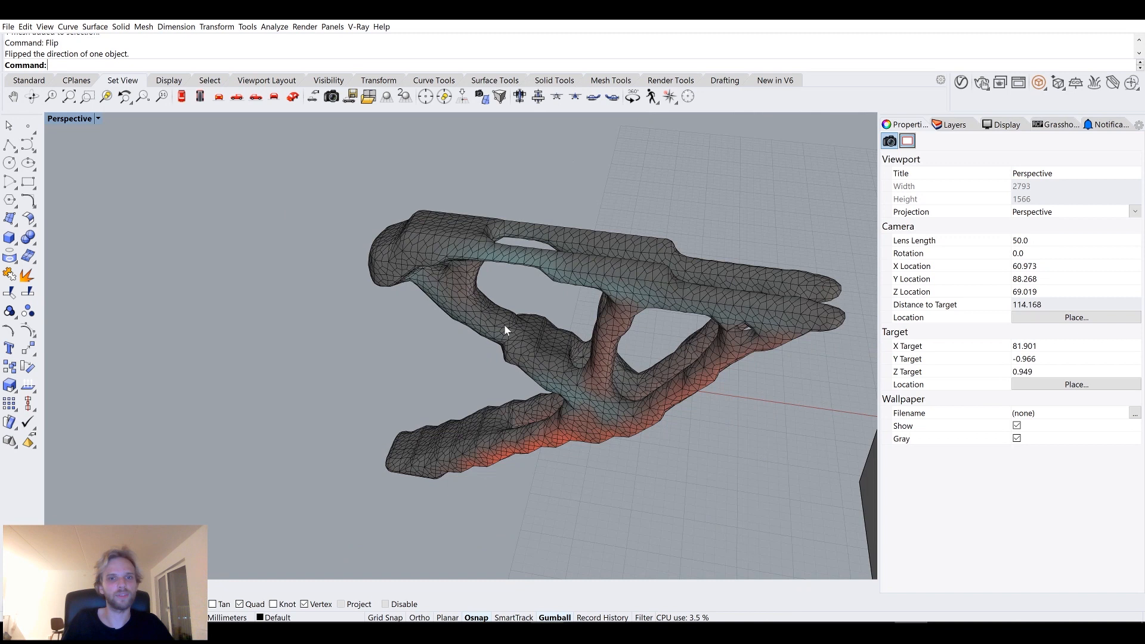
Smooth the mesh with a smooth factor of 0.193589 and 17 smooth steps in world coordinates.
click(520, 318)
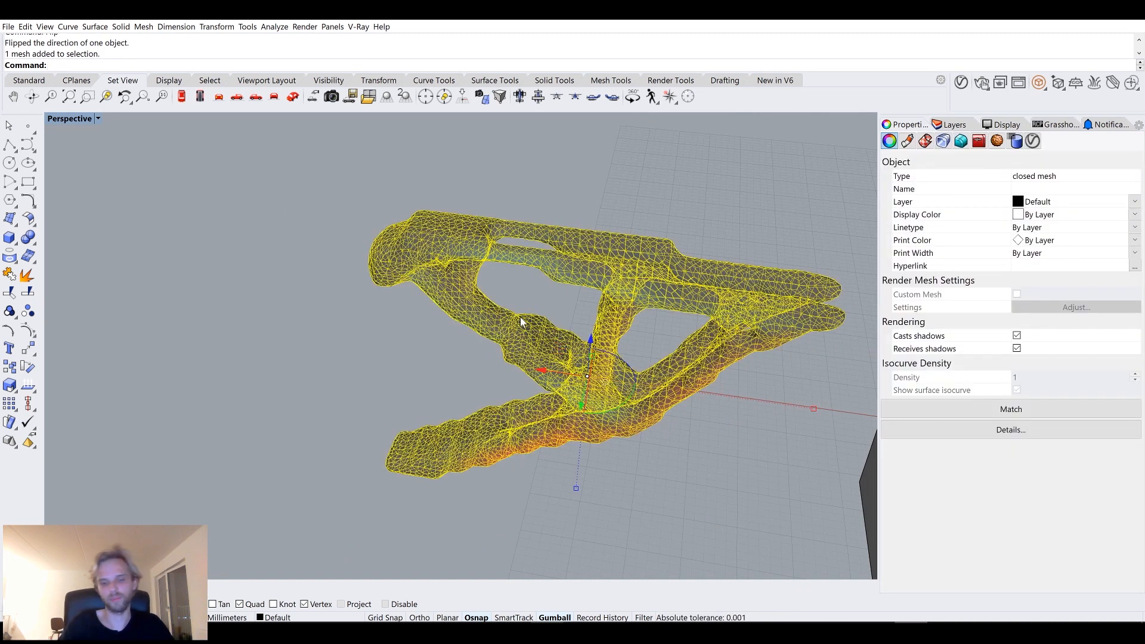
text(Sm)
key(Return)
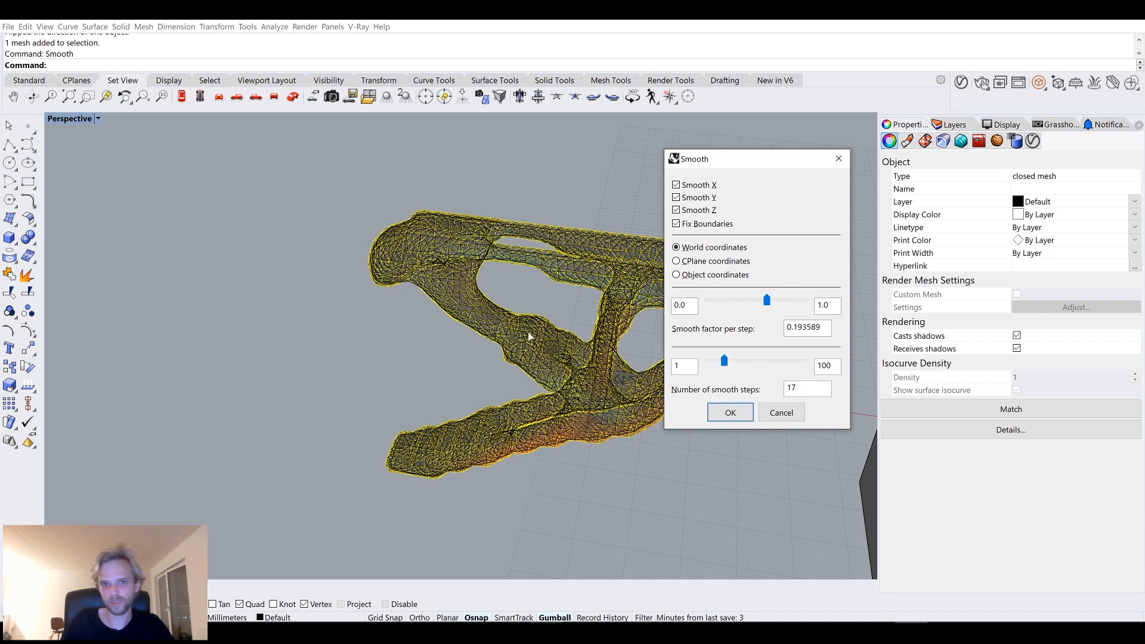
scroll(460, 256, up, 10)
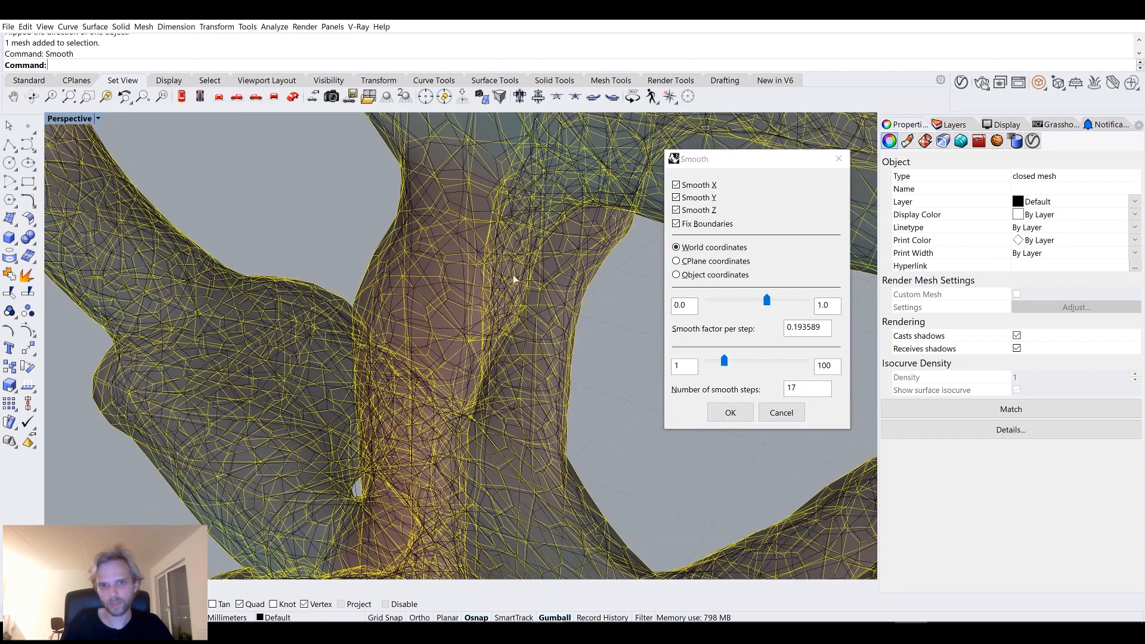
scroll(513, 280, up, 3)
click(730, 412)
right_drag(738, 417, 556, 337)
key(Escape)
Set the Perspective viewport display mode to Arctic.
scroll(635, 345, down, 6)
scroll(581, 332, up, 6)
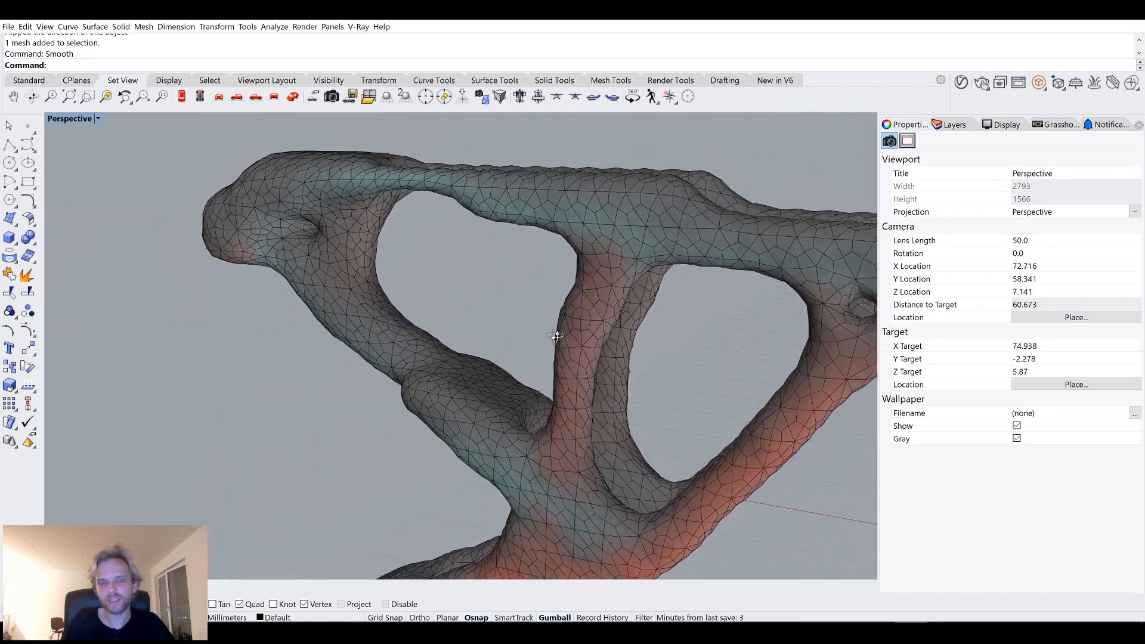
scroll(552, 340, down, 6)
click(71, 119)
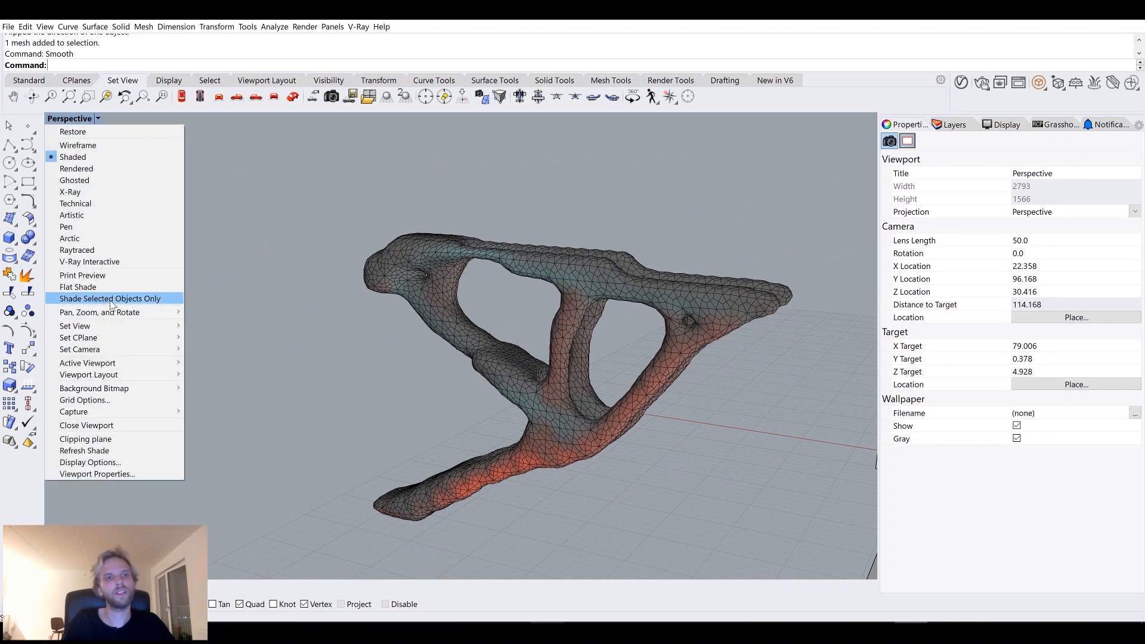
click(105, 240)
Switch the Perspective viewport display mode back to Shaded.
right_drag(360, 309, 488, 285)
scroll(513, 335, down, 4)
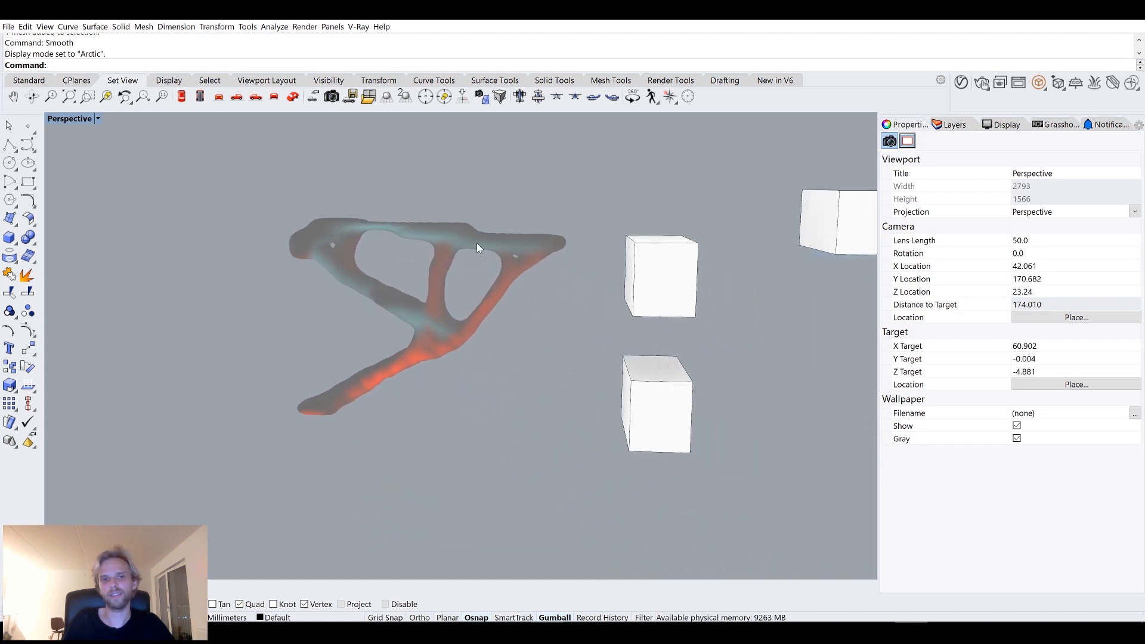
shift+right_drag(725, 198, 751, 226)
mouse_move(353, 242)
shift+right_down()
mouse_move(474, 199)
mouse_move(368, 233)
mouse_move(373, 244)
shift+right_up()
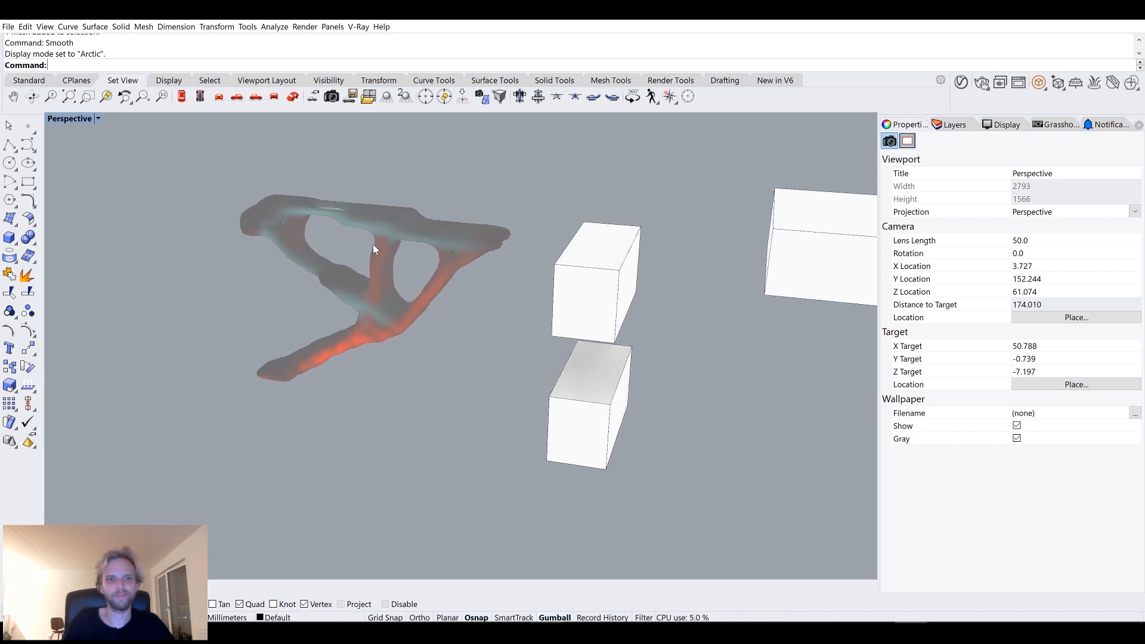
click(70, 118)
click(75, 145)
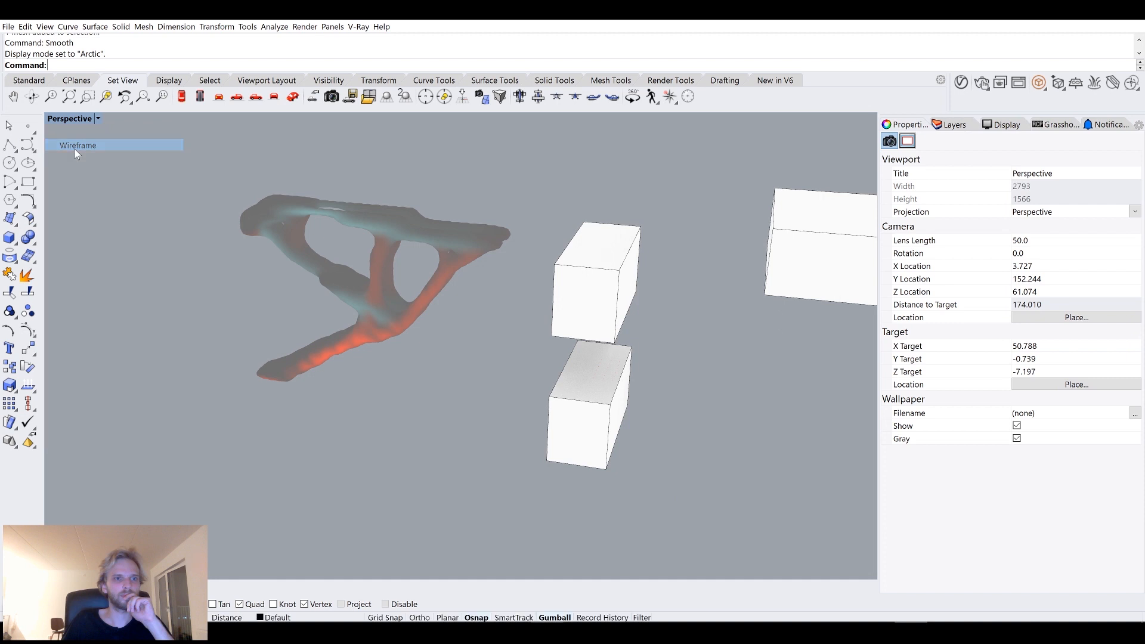
click(62, 117)
click(77, 157)
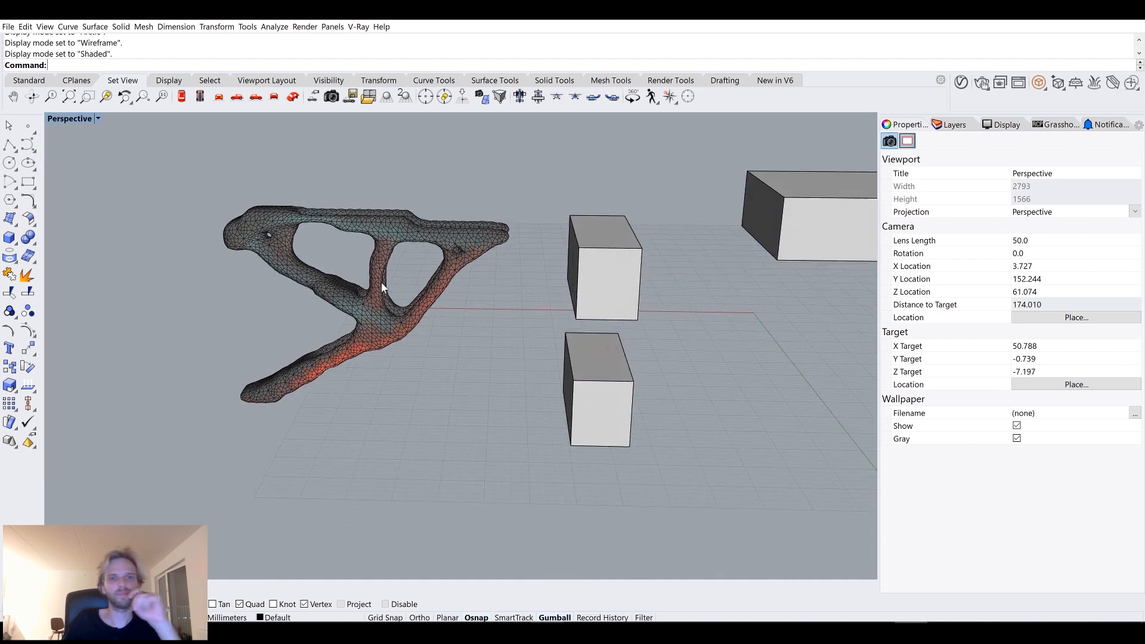
Run the Show command to reveal all hidden objects.
scroll(519, 288, down, 8)
right_drag(524, 287, 483, 309)
text(Sho)
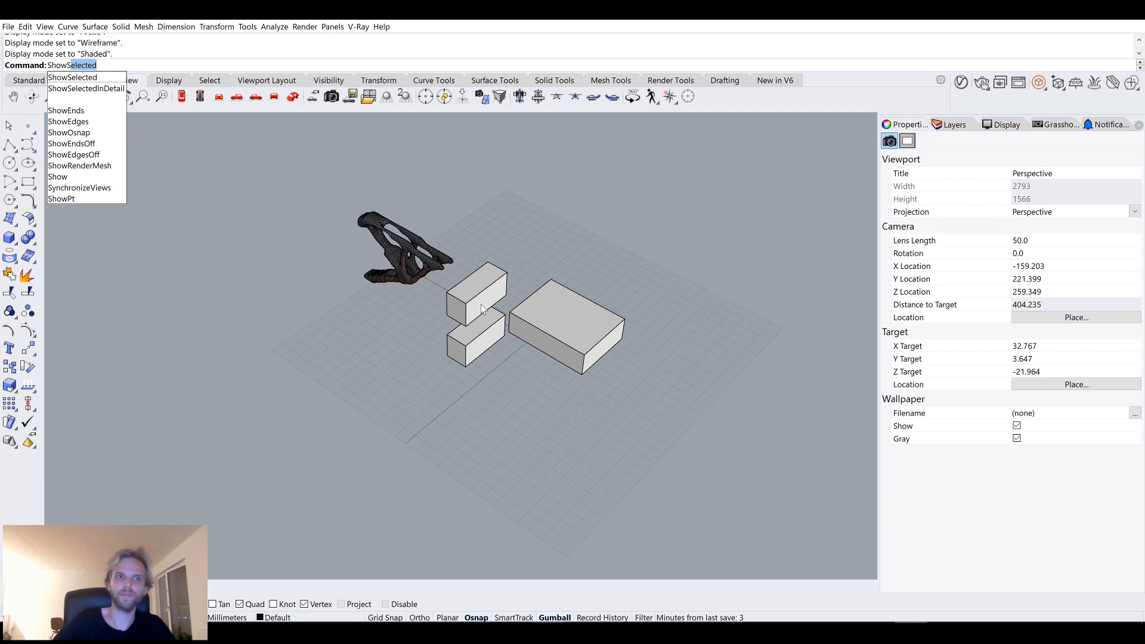
text(wS)
key(BackSpace)
key(BackSpace)
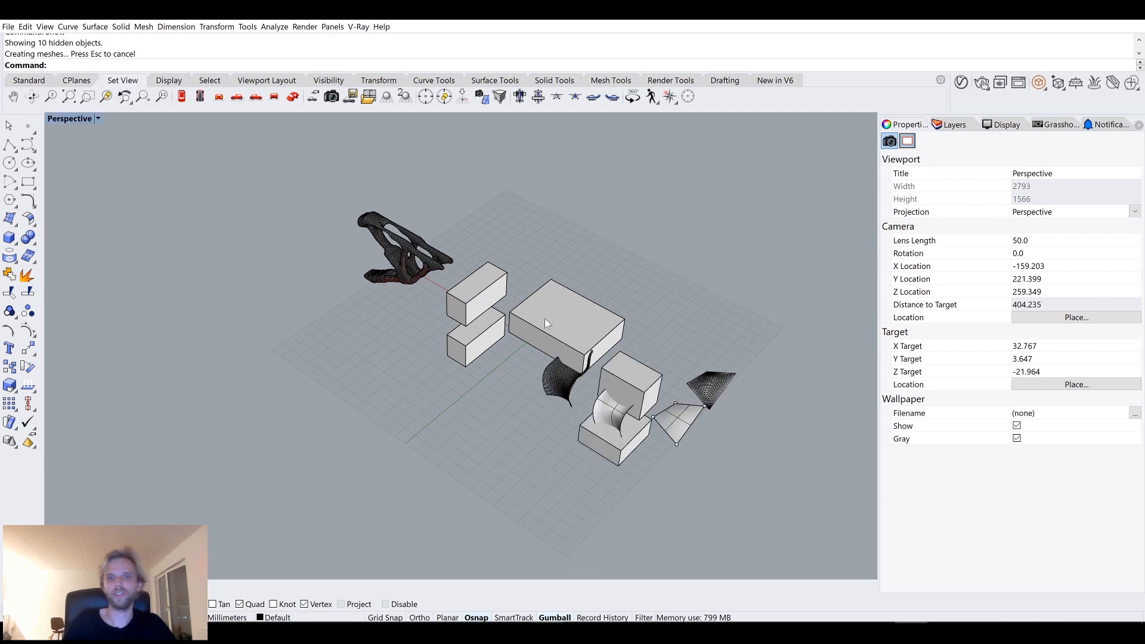
Orbit and zoom around the scene to examine the revealed objects.
right_drag(545, 319, 533, 270)
scroll(533, 271, up, 4)
shift+right_drag(615, 329, 615, 306)
drag(728, 353, 566, 181)
shift+click(472, 243)
drag(539, 236, 645, 241)
click(502, 359)
right_drag(507, 298, 544, 300)
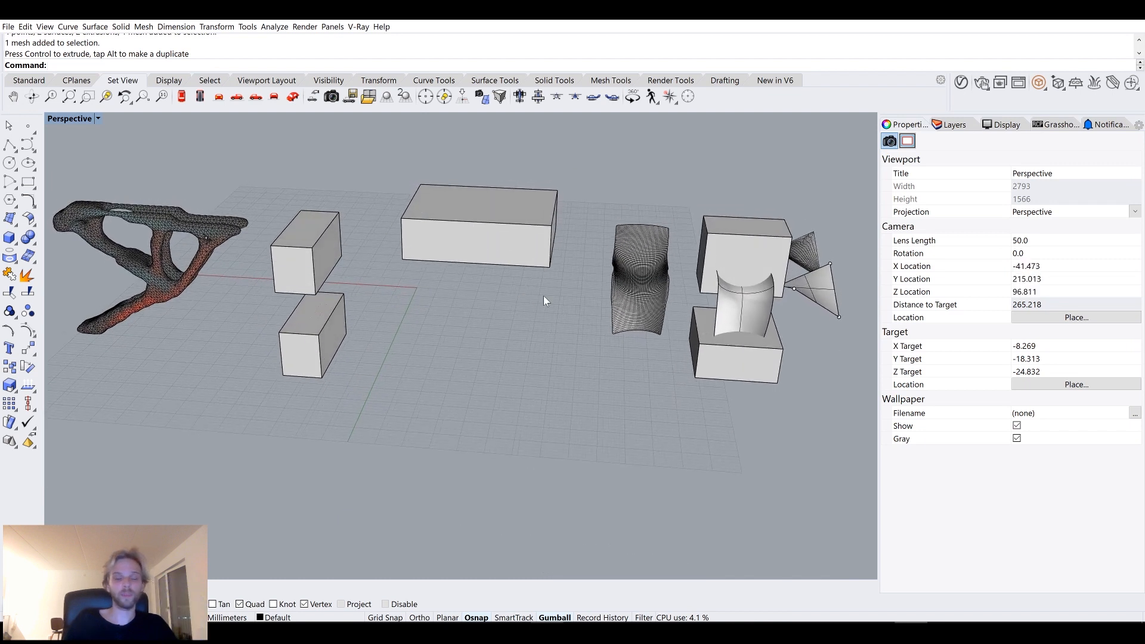